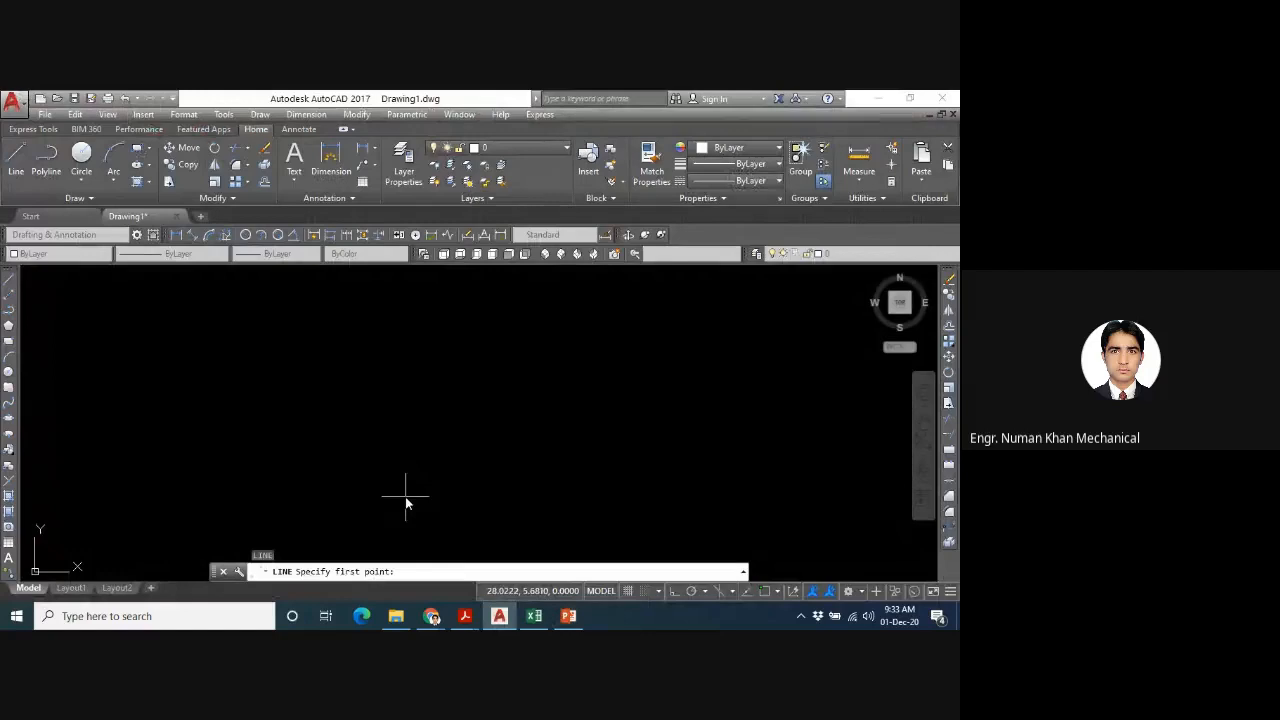
- Check the square's relative Cartesian coordinates on slide 15 in PowerPoint and return to AutoCAD
{"action": "left_click", "coordinate": [546, 620]}
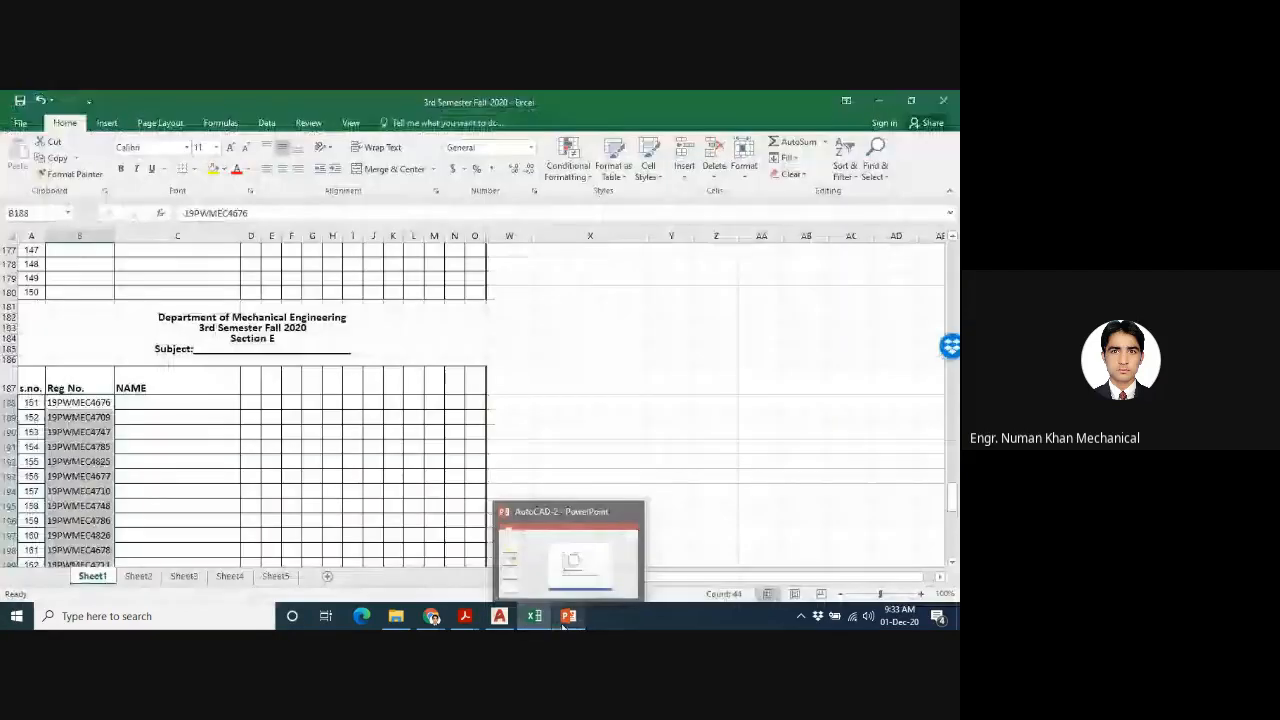
{"action": "left_click", "coordinate": [568, 616]}
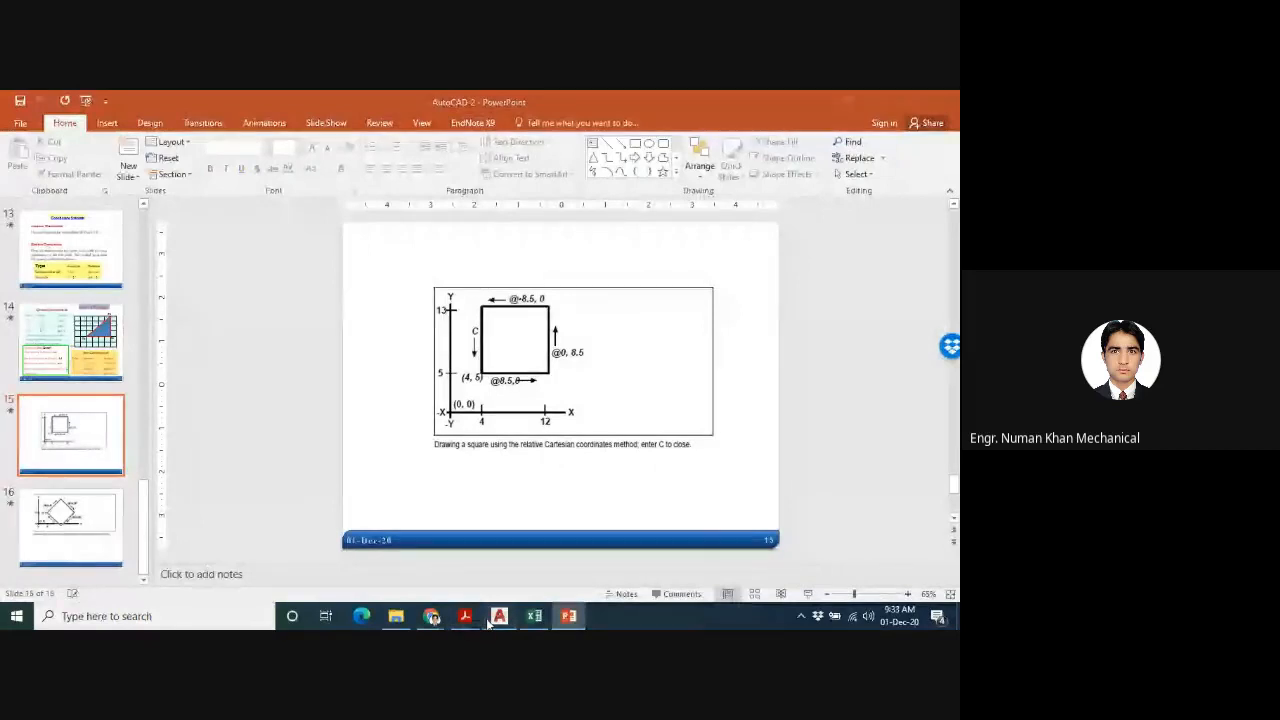
{"action": "left_click", "coordinate": [492, 619]}
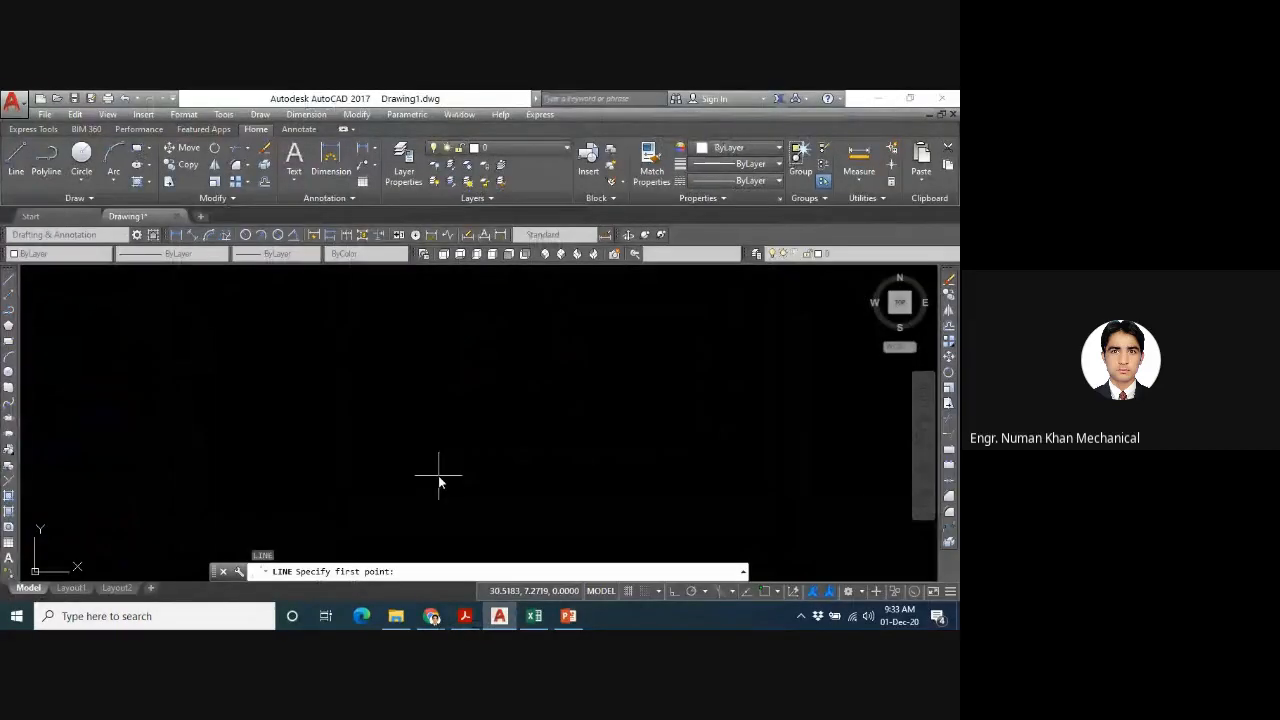
- Start the line at 4,5 and draw the square's bottom side to the relative point @8.5,0
{"action": "type", "text": "4,5"}
{"action": "key", "text": "Return"}
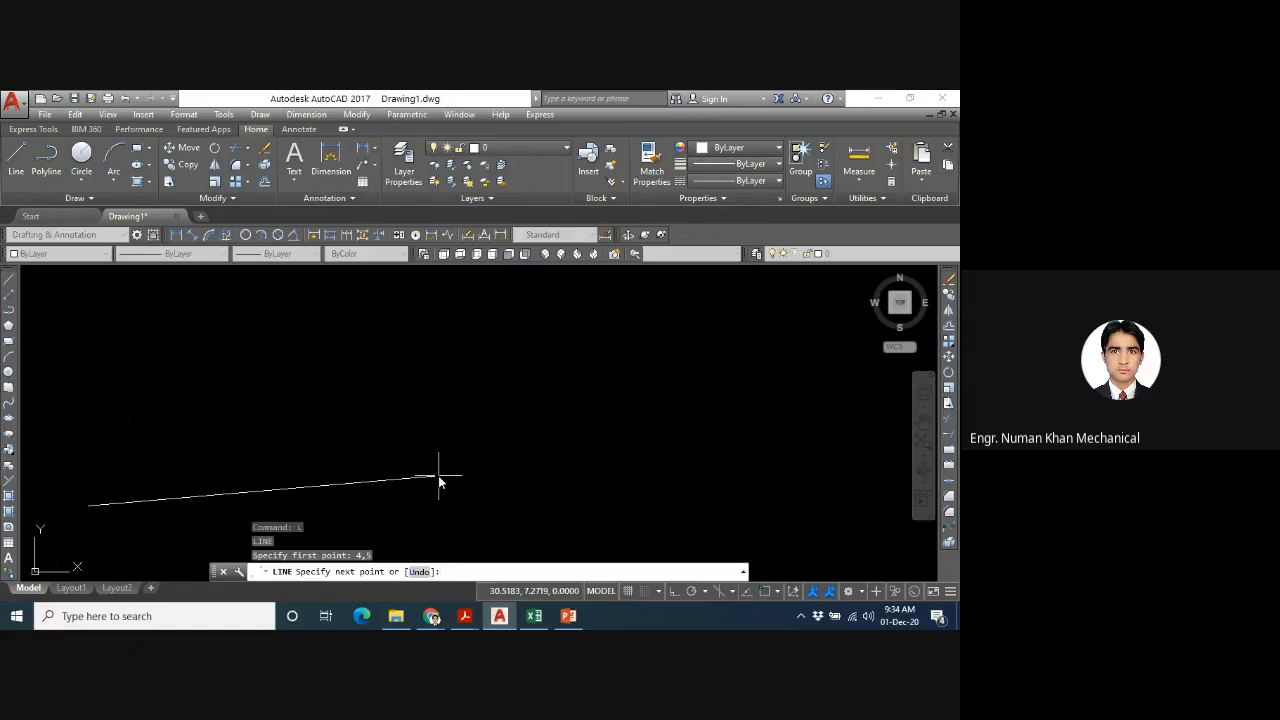
{"action": "type", "text": "@"}
{"action": "type", "text": "8.5,0"}
{"action": "key", "text": "Return"}
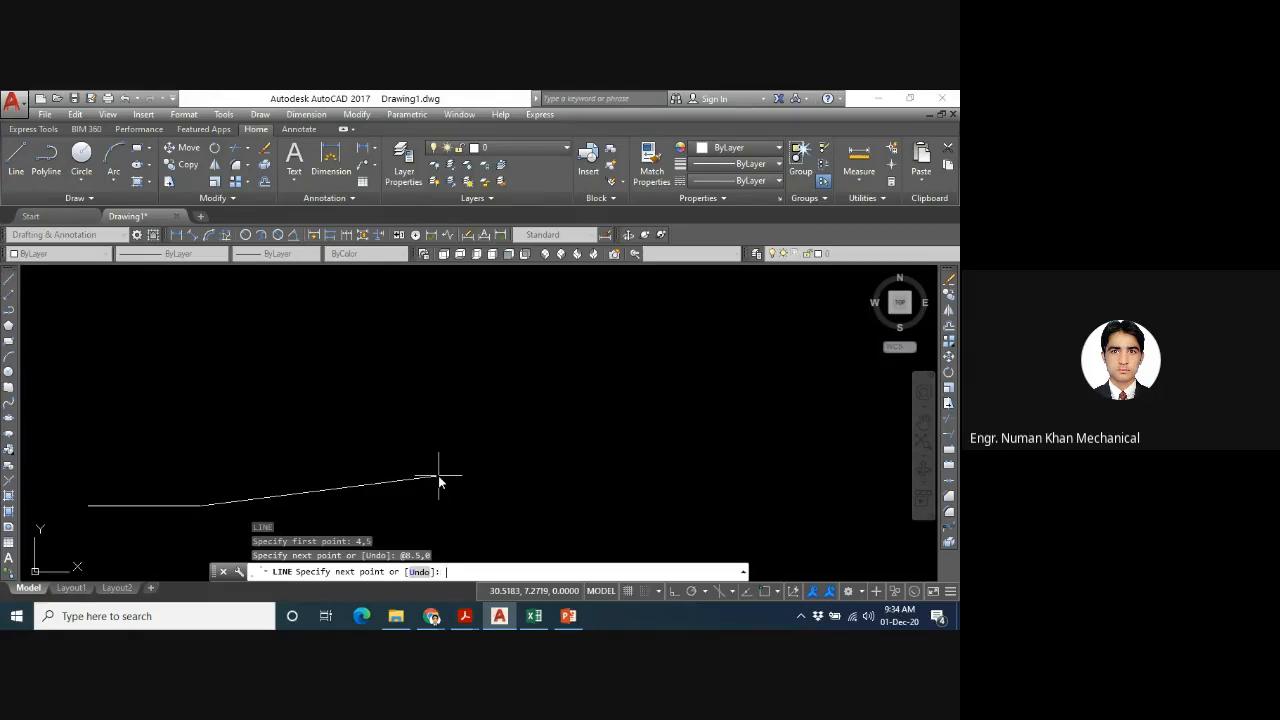
- Draw the square's right side upward to the relative point @0,8.5
{"action": "type", "text": "@0,8.5"}
{"action": "key", "text": "Return"}
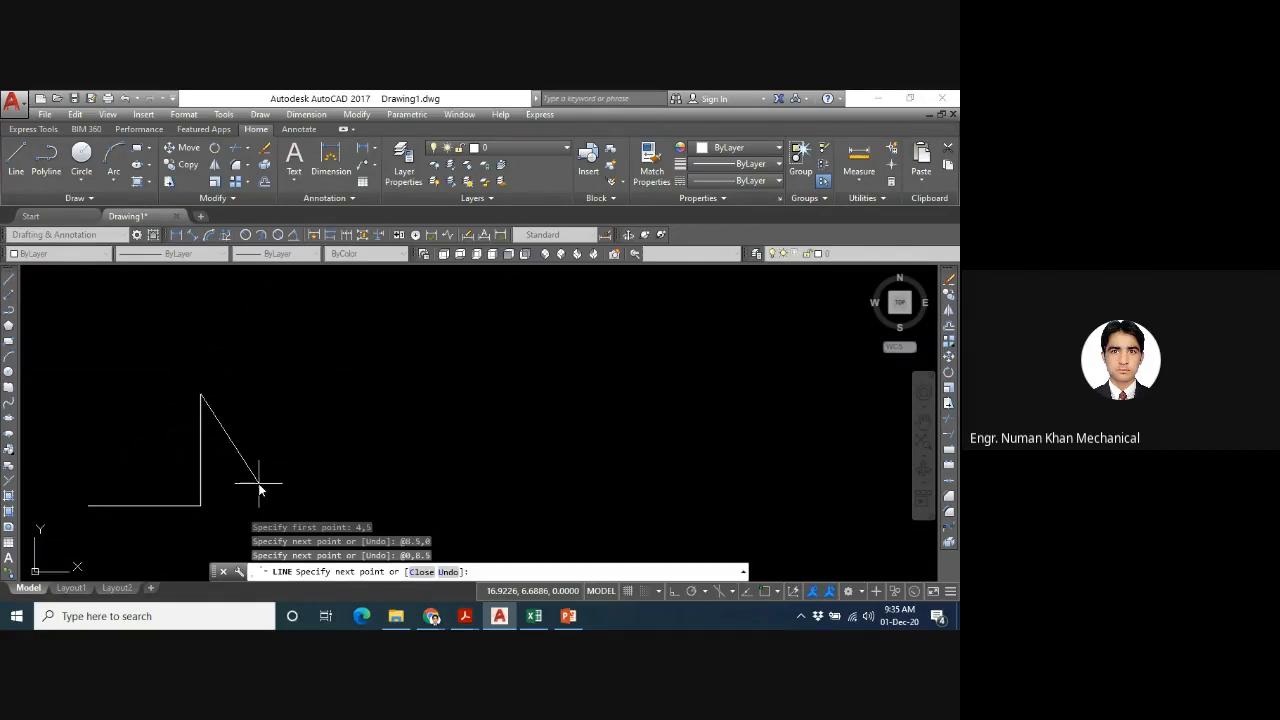
- Draw the square's top side to the relative point @-8.5,0 and complete the square with the Close option
{"action": "type", "text": "@-8.5,0"}
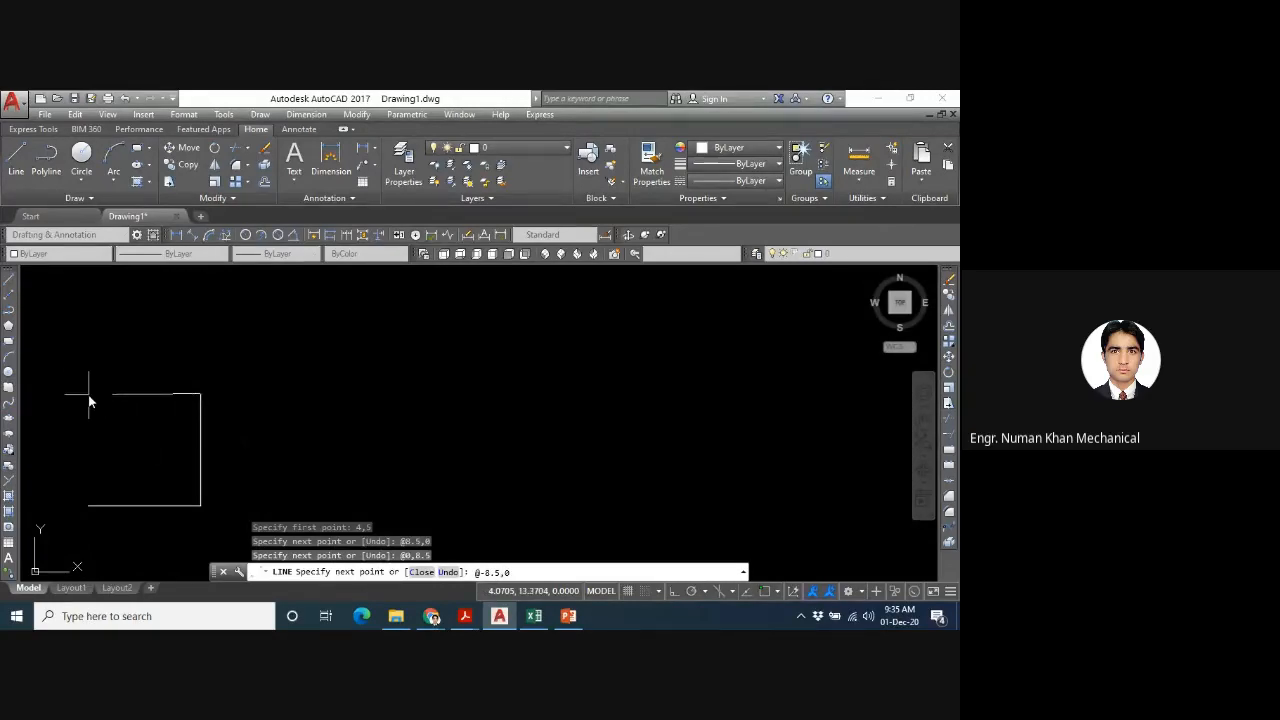
{"action": "key", "text": "Return"}
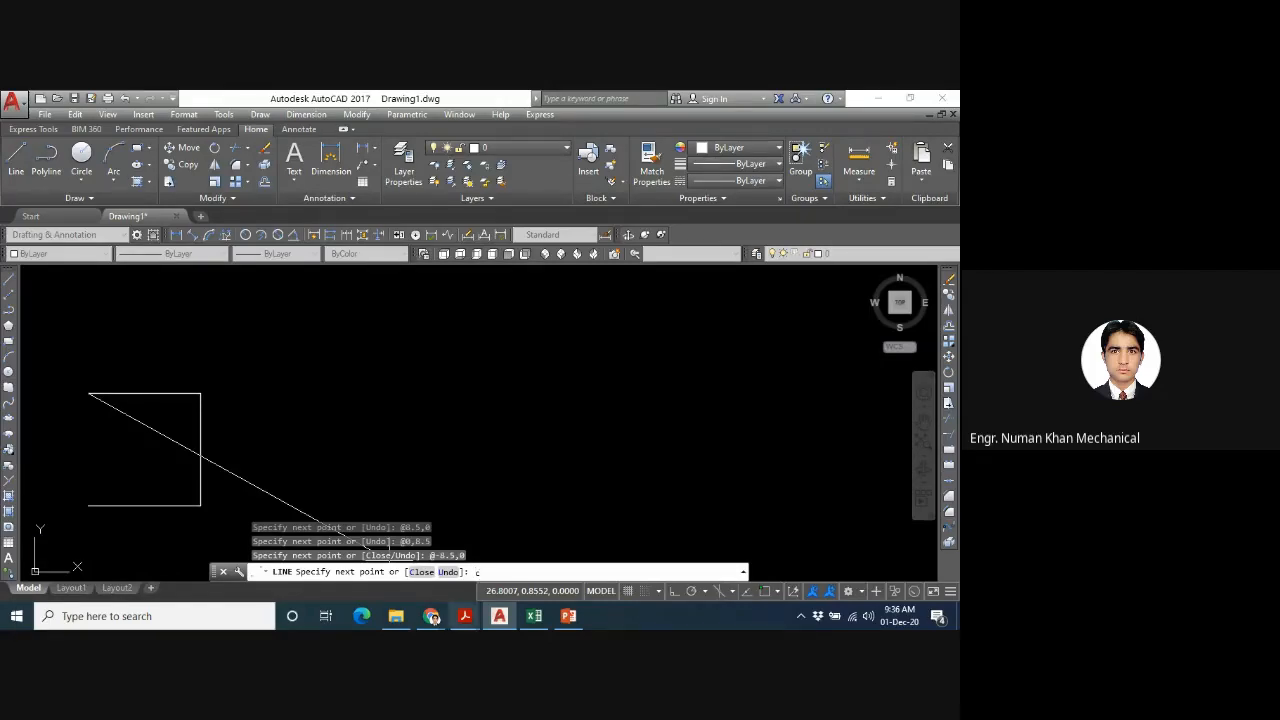
{"action": "key", "text": "Return"}
{"action": "mouse_move", "coordinate": [464, 615]}
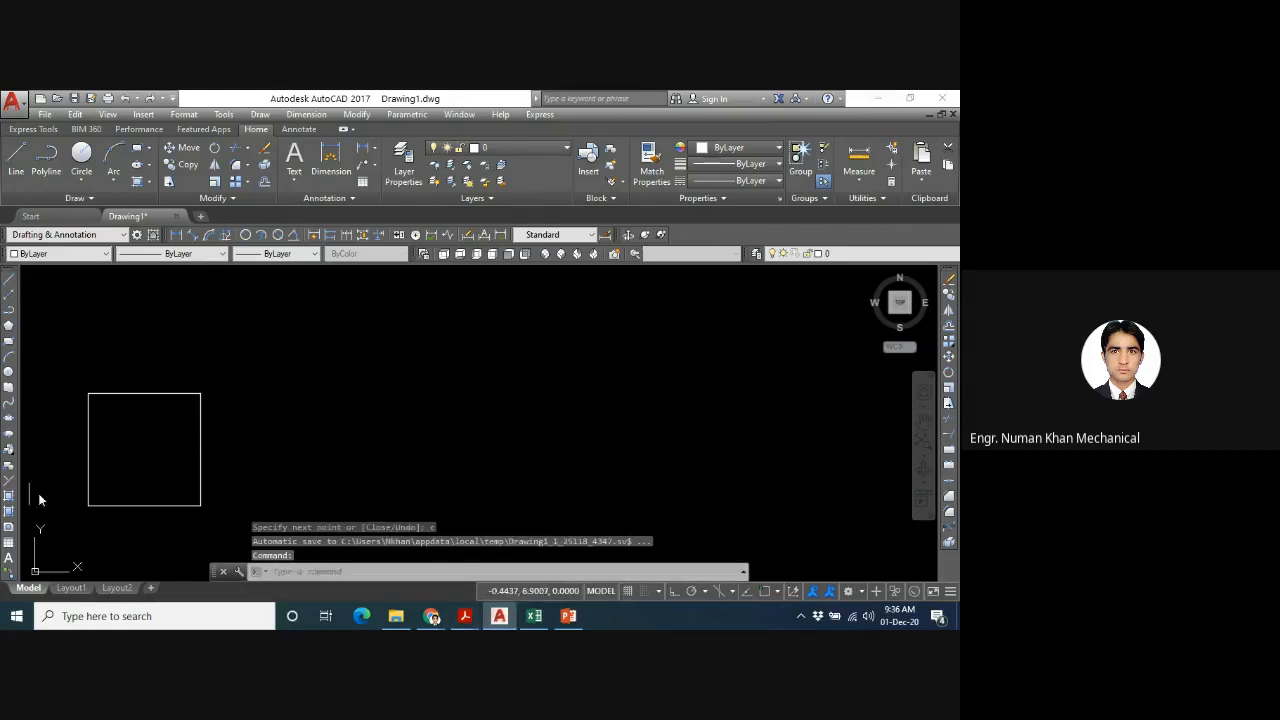
- Collapse the ribbon to its tabs to enlarge the drawing area around the square
{"action": "mouse_move", "coordinate": [110, 475]}
{"action": "middle_mouse_down"}
{"action": "mouse_move", "coordinate": [174, 440]}
{"action": "mouse_move", "coordinate": [400, 420]}
{"action": "middle_mouse_up"}
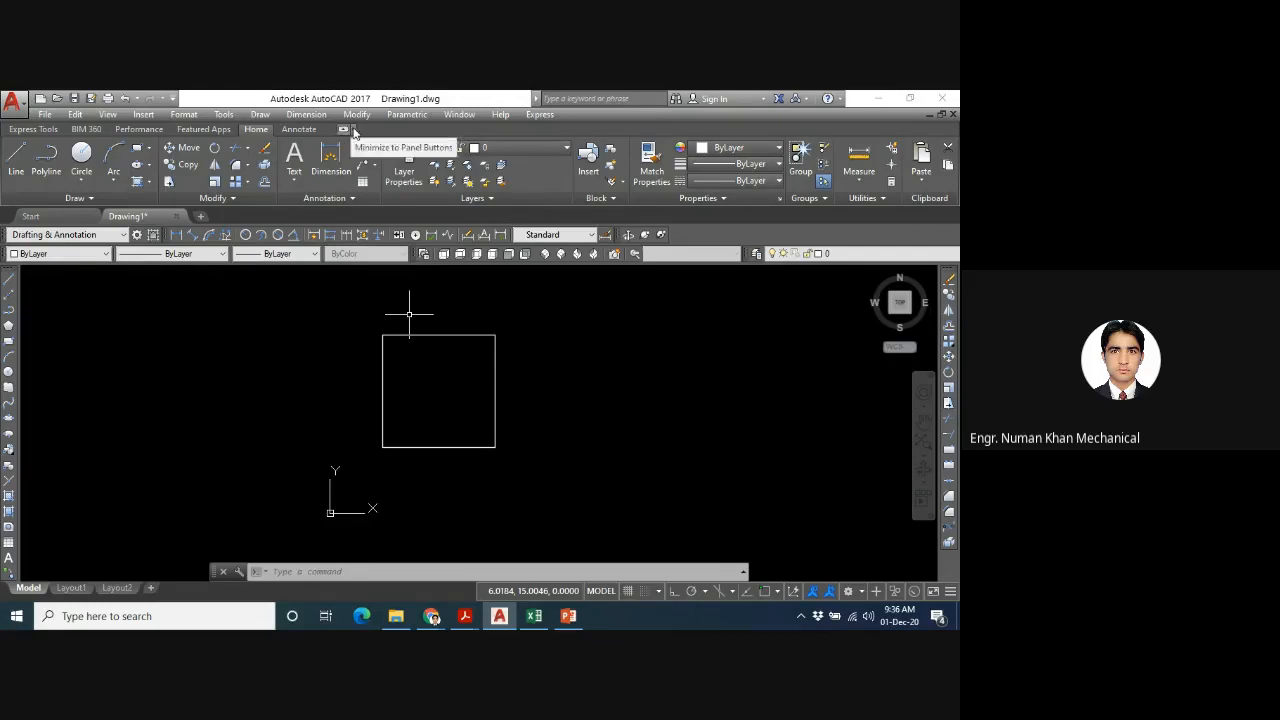
{"action": "left_click", "coordinate": [352, 130]}
{"action": "left_click", "coordinate": [369, 146]}
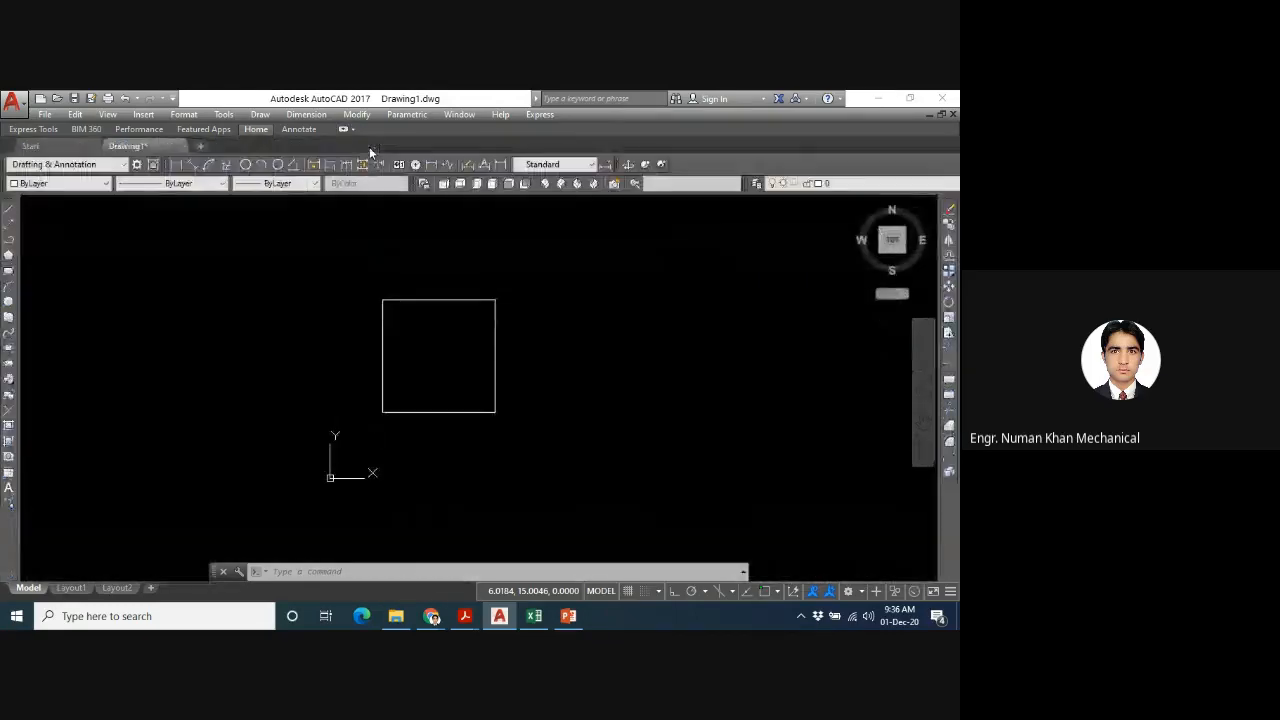
{"action": "middle_click_drag", "start_coordinate": [416, 374], "coordinate": [443, 343]}
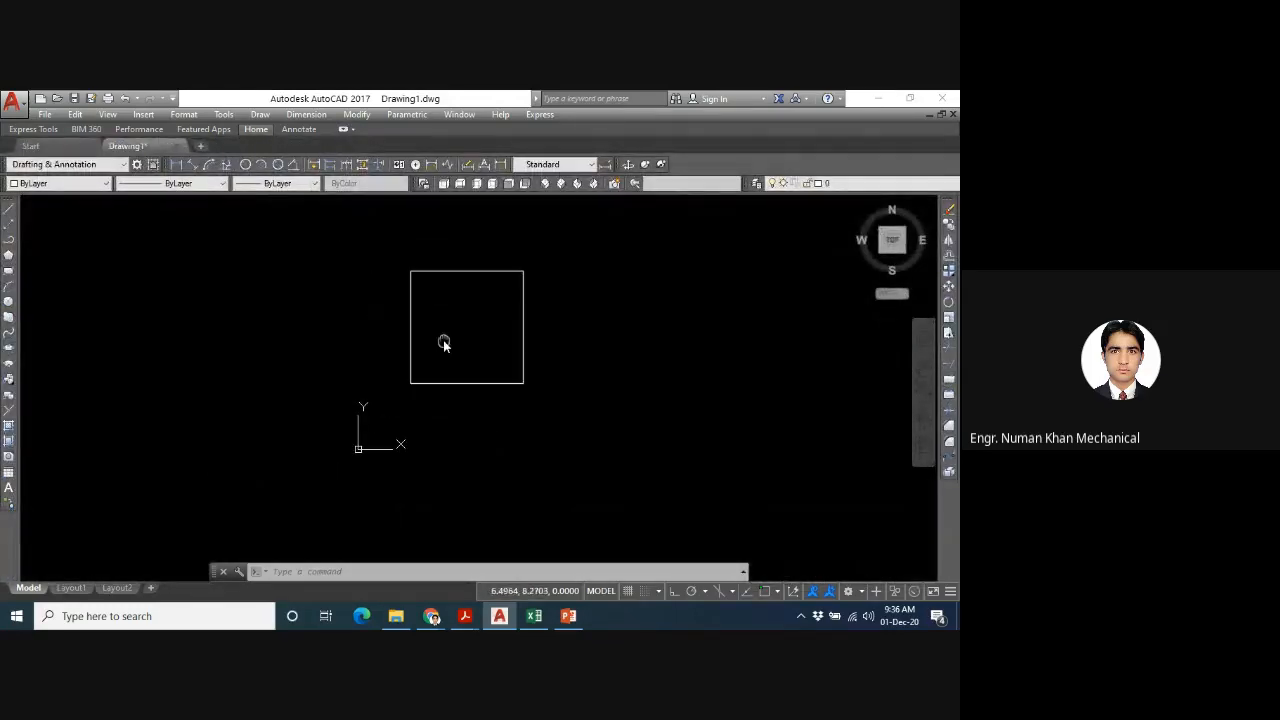
{"action": "scroll", "coordinate": [443, 343], "scroll_direction": "up", "scroll_amount": 2}
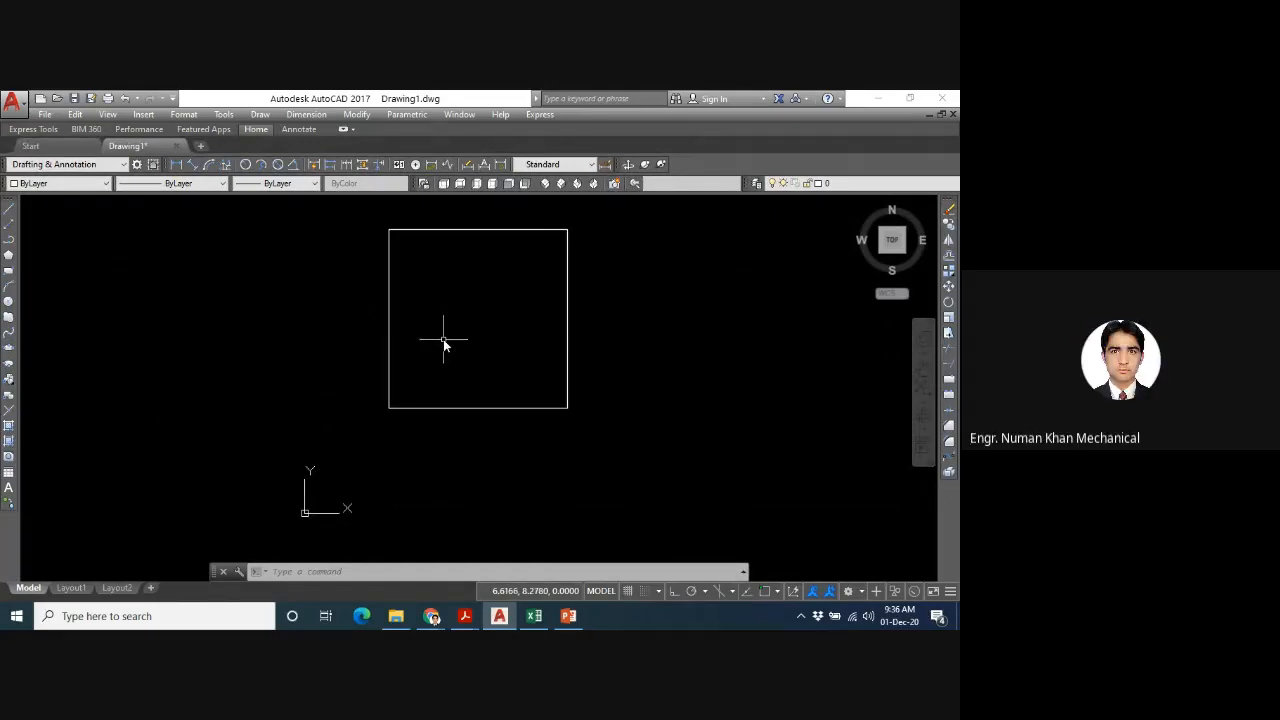
{"action": "middle_click_drag", "start_coordinate": [444, 343], "coordinate": [408, 356]}
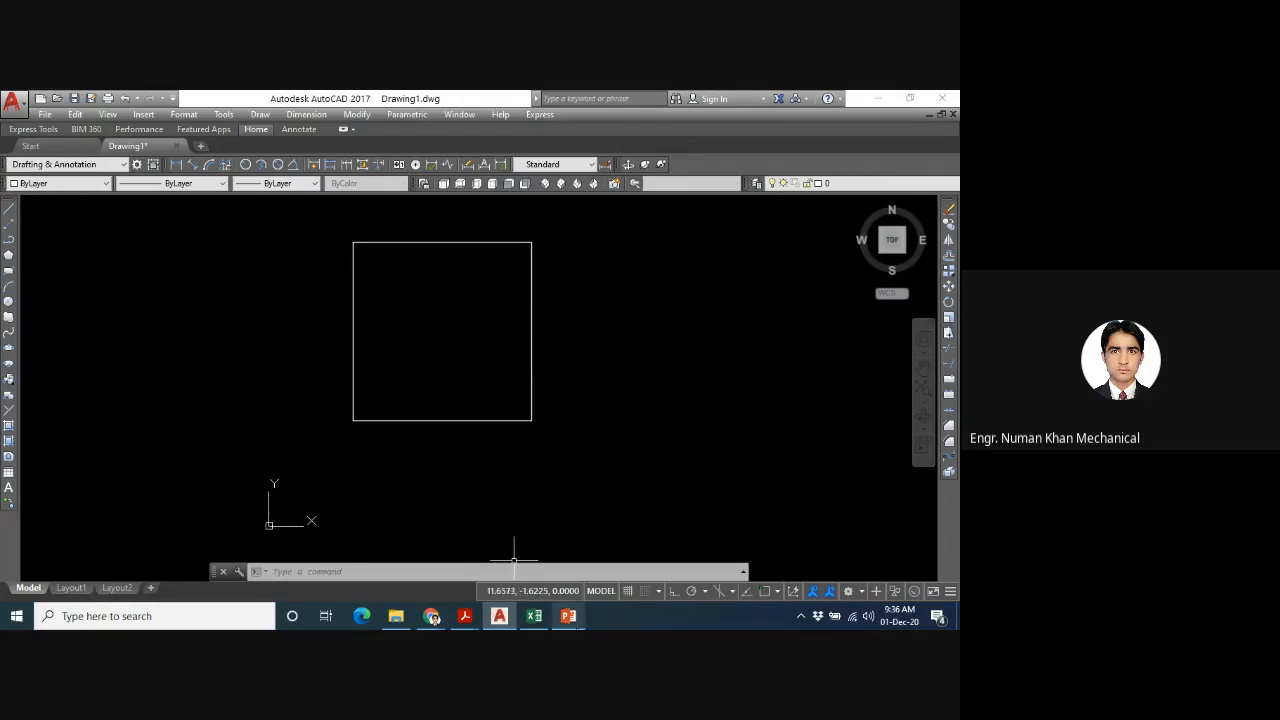
- Review the tilted square with relative polar coordinates on slide 16 in PowerPoint and return to AutoCAD
{"action": "mouse_move", "coordinate": [568, 616]}
{"action": "left_click", "coordinate": [568, 555]}
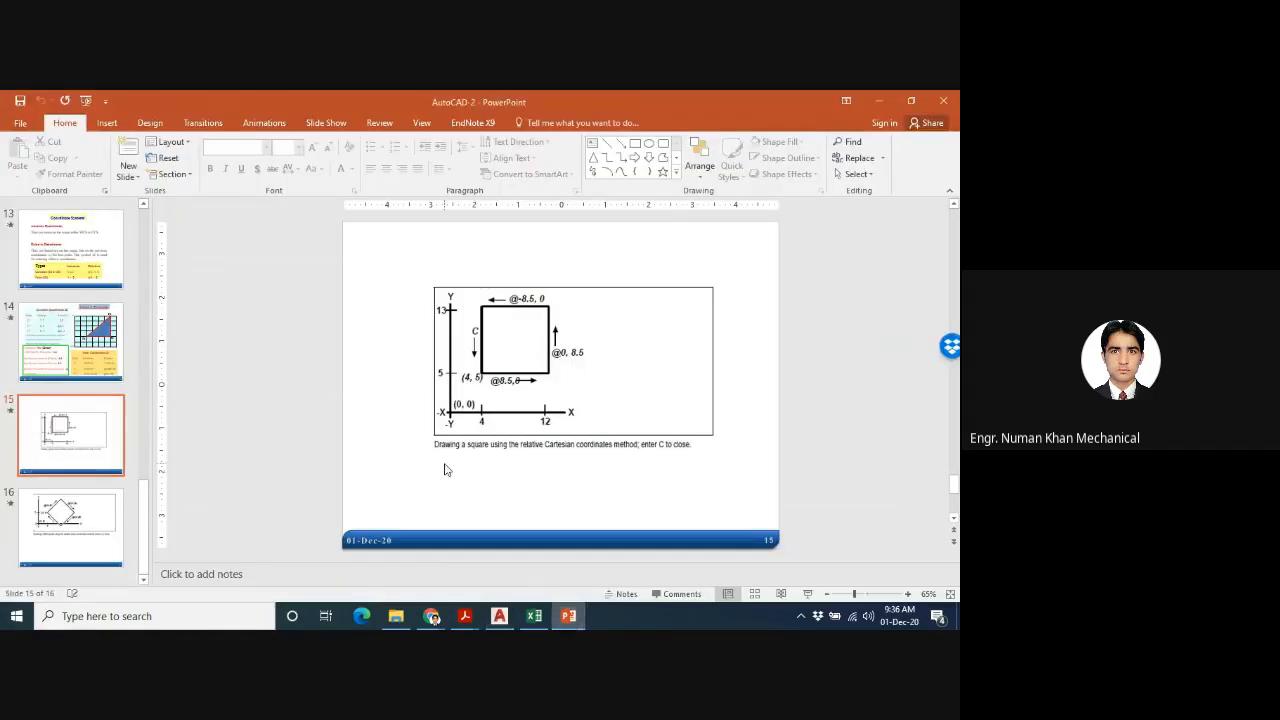
{"action": "scroll", "coordinate": [446, 470], "scroll_direction": "down", "scroll_amount": 1}
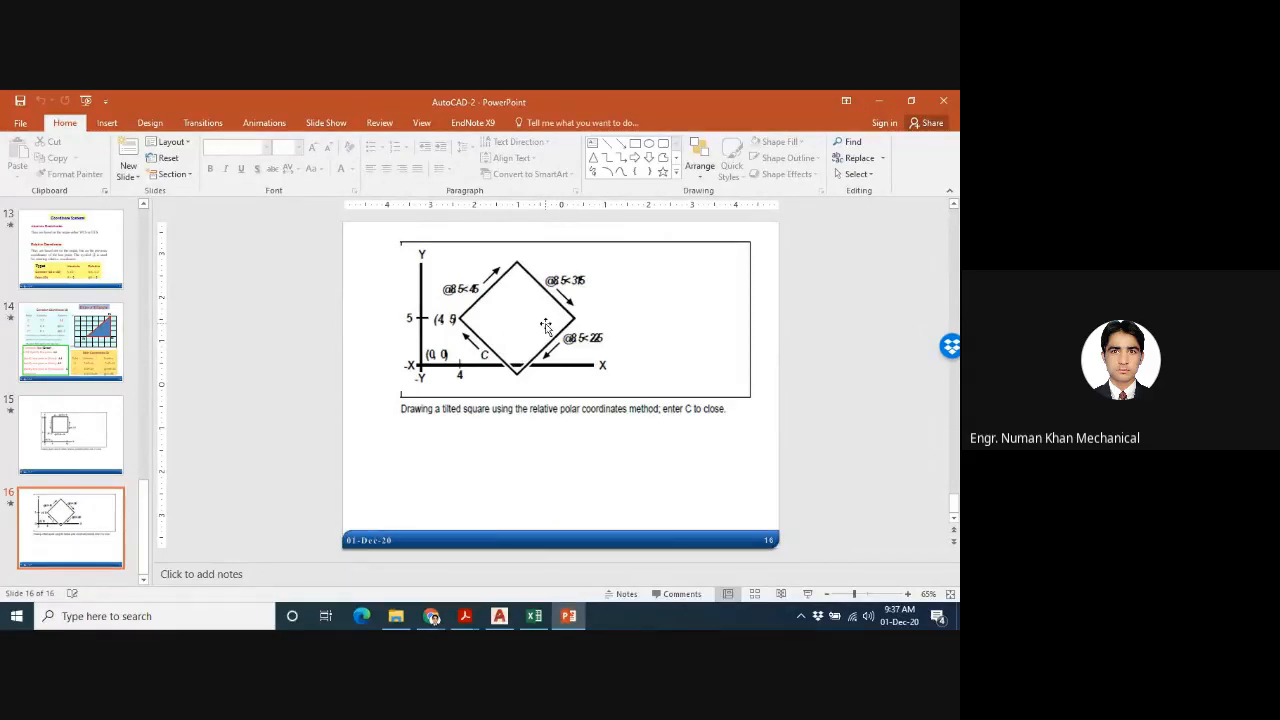
{"action": "left_click", "coordinate": [499, 616]}
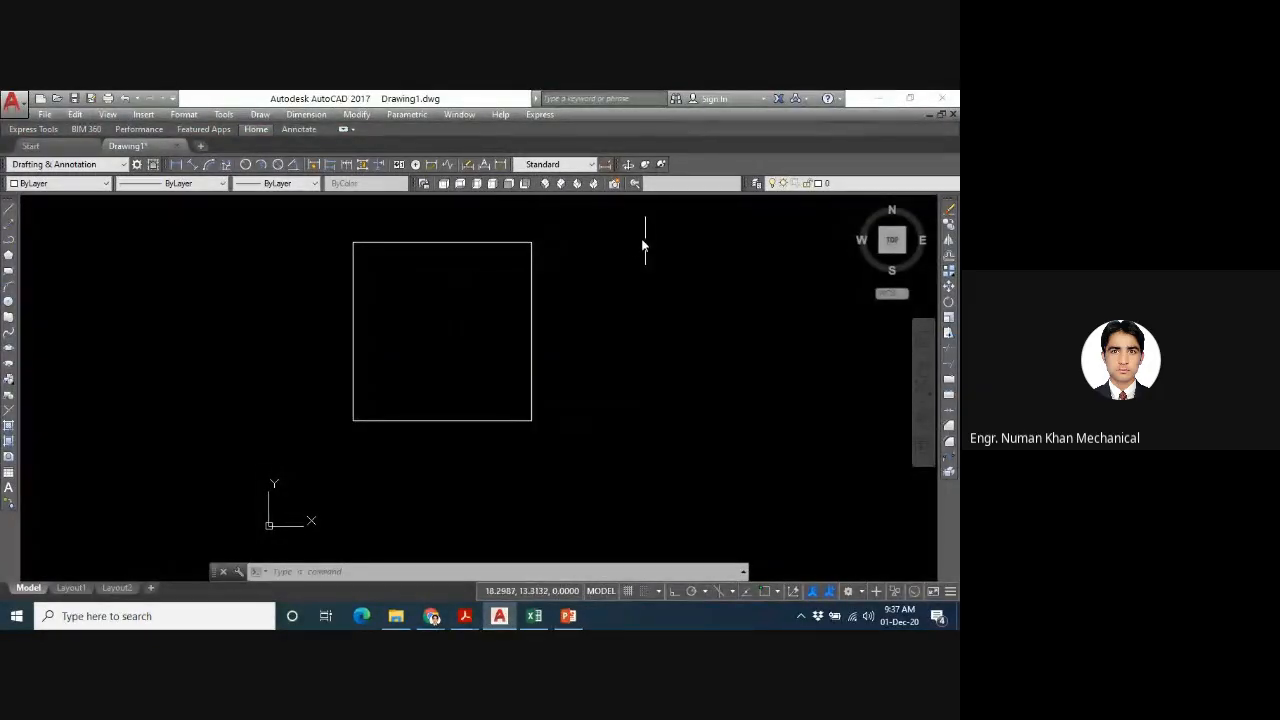
- Select the square's right and top edges and examine their grips and shared corner point
{"action": "left_click", "coordinate": [604, 217]}
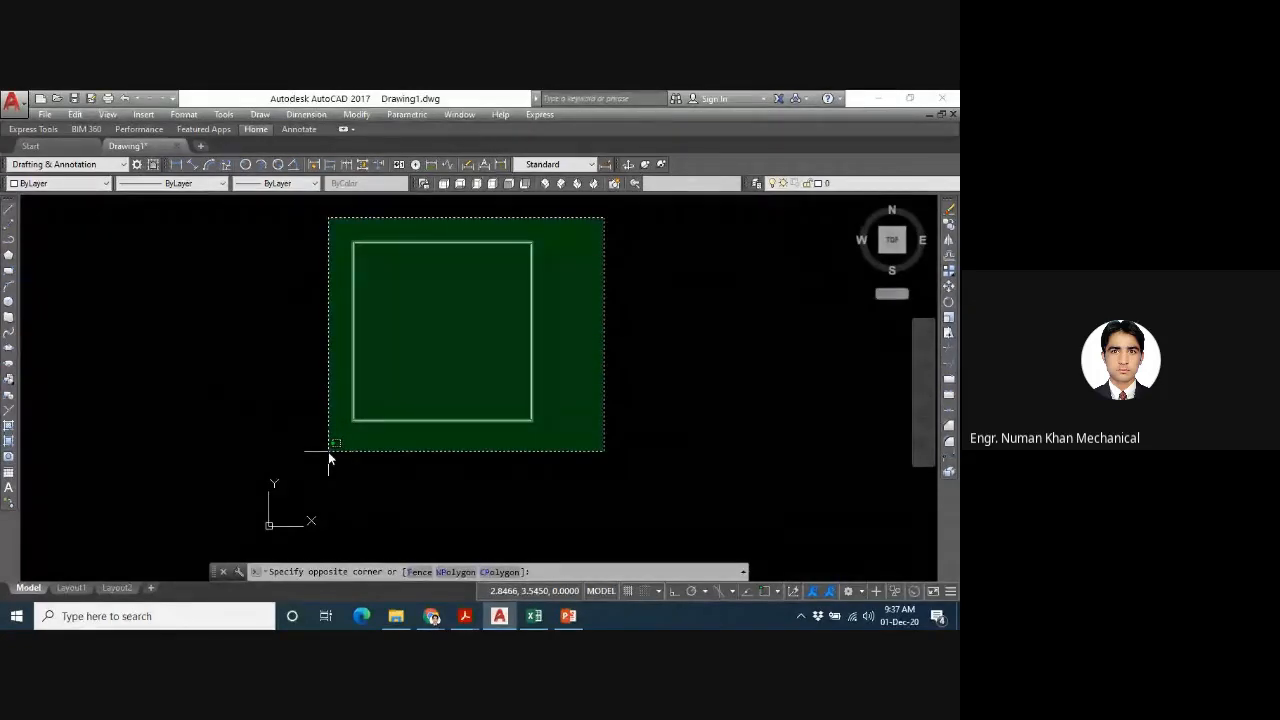
{"action": "key", "text": "Escape"}
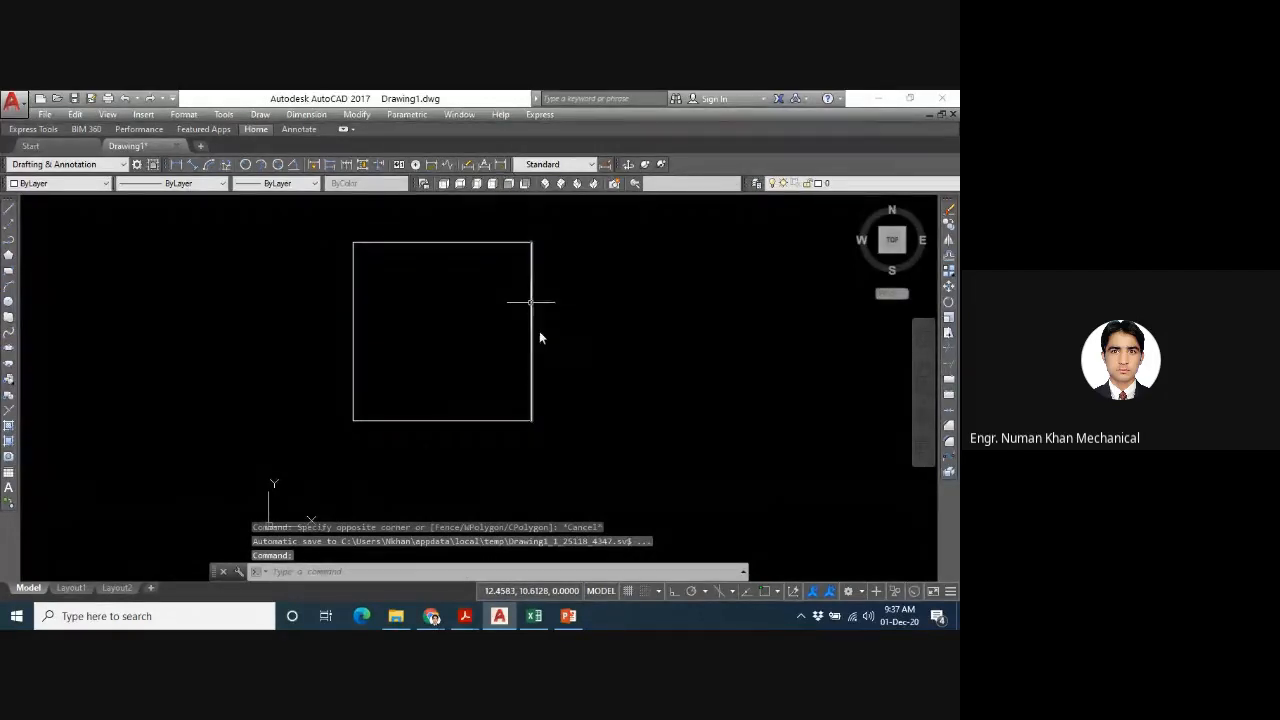
{"action": "left_click", "coordinate": [531, 301]}
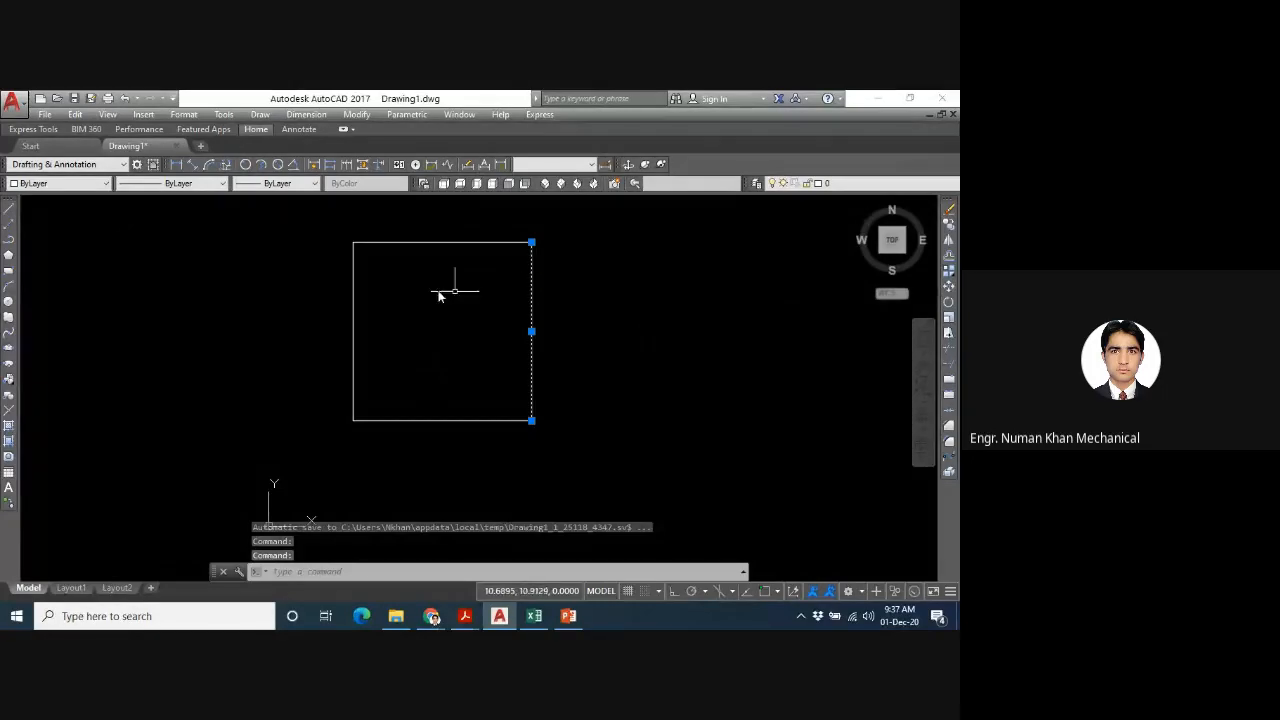
{"action": "left_click", "coordinate": [435, 242]}
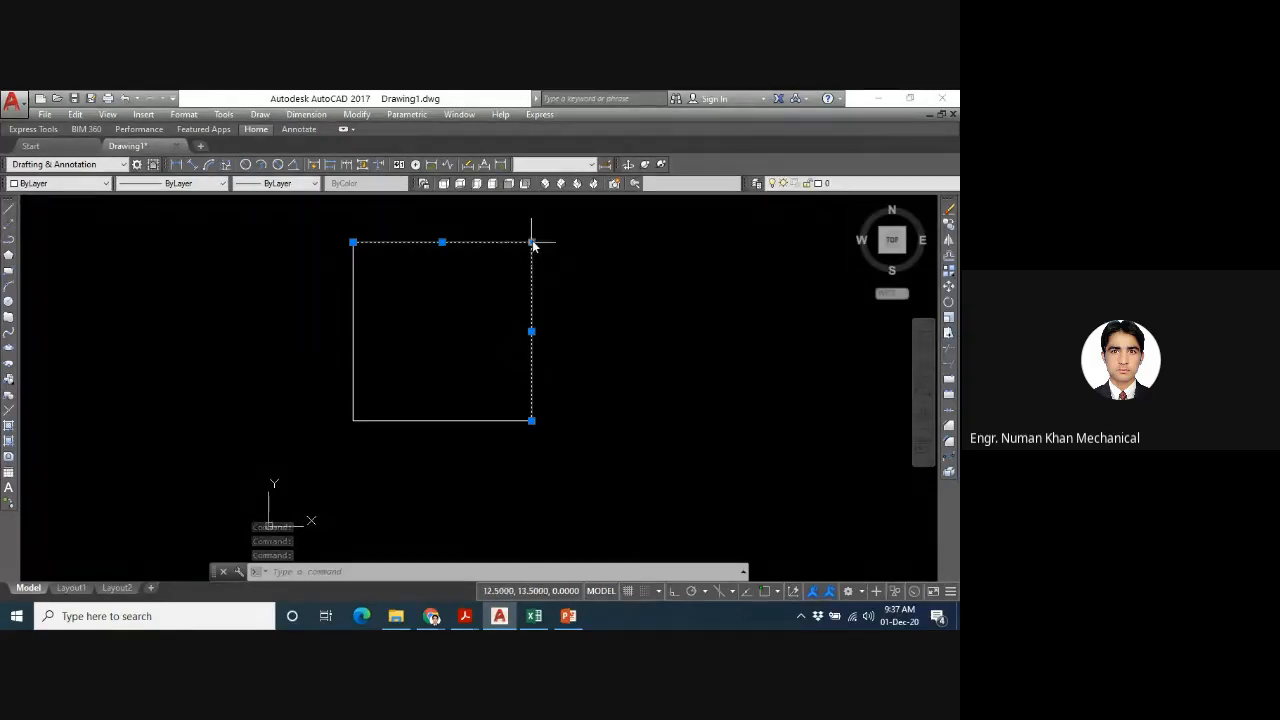
{"action": "scroll", "coordinate": [515, 259], "scroll_direction": "up", "scroll_amount": 5}
{"action": "scroll", "coordinate": [518, 255], "scroll_direction": "up", "scroll_amount": 8}
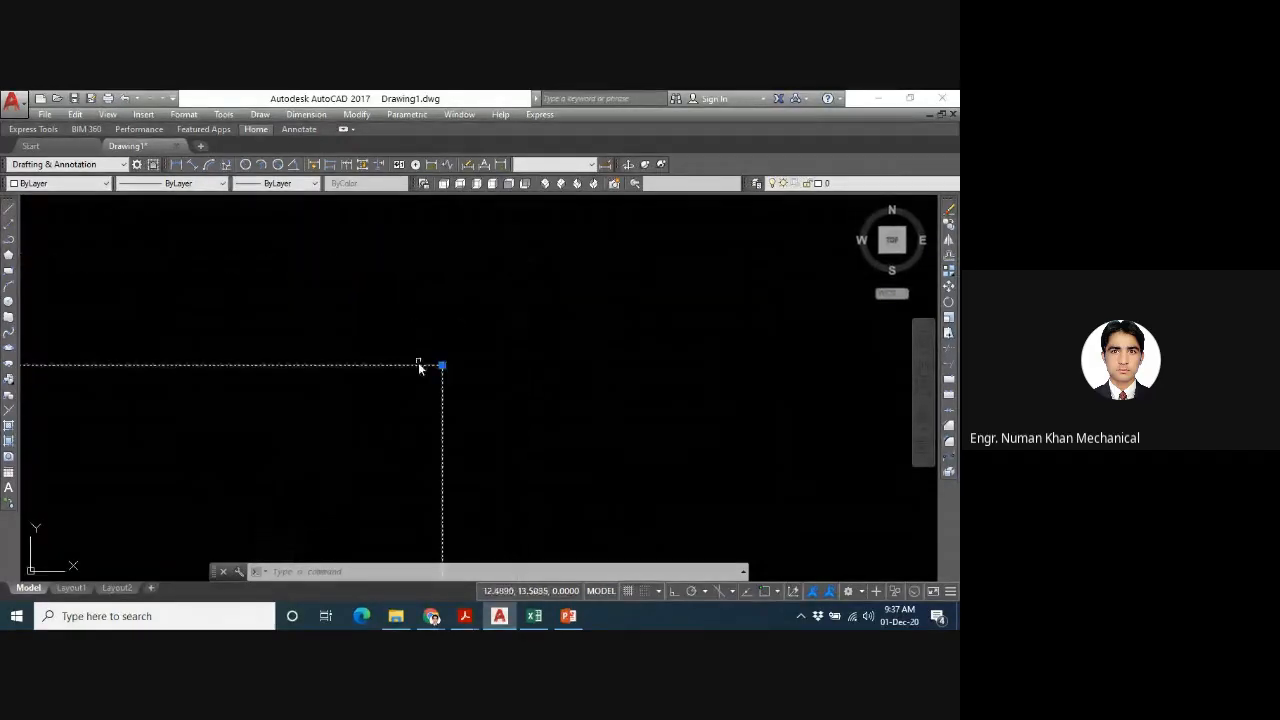
{"action": "scroll", "coordinate": [437, 370], "scroll_direction": "down", "scroll_amount": 5}
{"action": "scroll", "coordinate": [437, 370], "scroll_direction": "down", "scroll_amount": 3}
{"action": "scroll", "coordinate": [351, 425], "scroll_direction": "down", "scroll_amount": 5}
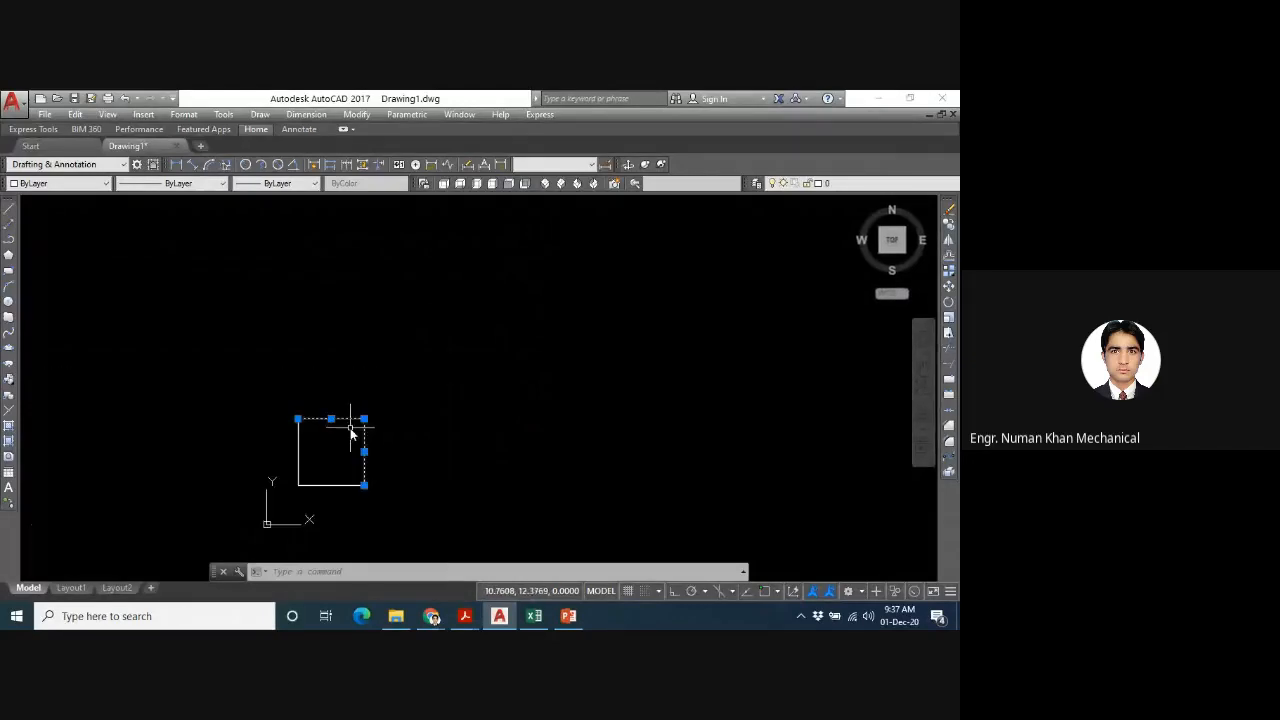
{"action": "mouse_move", "coordinate": [324, 448]}
{"action": "middle_mouse_down"}
{"action": "mouse_move", "coordinate": [376, 353]}
{"action": "mouse_move", "coordinate": [356, 356]}
{"action": "mouse_move", "coordinate": [446, 323]}
{"action": "middle_mouse_up"}
{"action": "scroll", "coordinate": [474, 342], "scroll_direction": "up", "scroll_amount": 4}
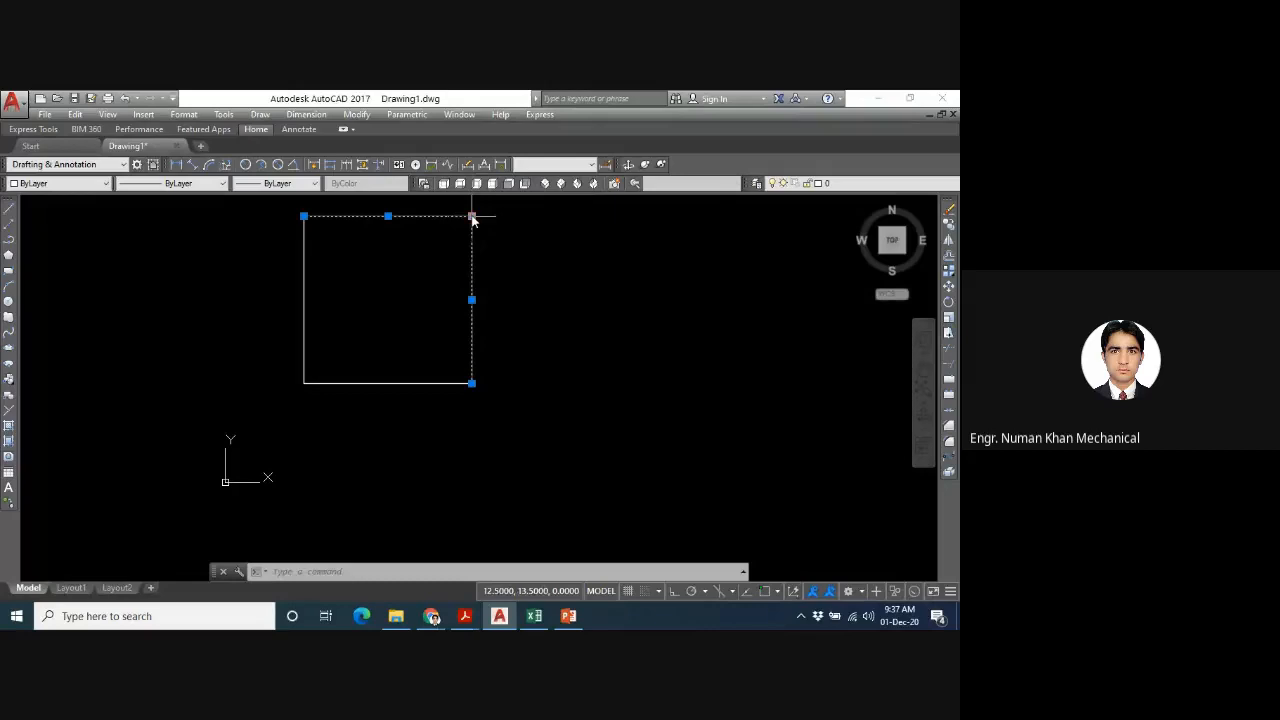
{"action": "mouse_move", "coordinate": [304, 216]}
{"action": "middle_click_drag", "start_coordinate": [375, 285], "coordinate": [453, 312]}
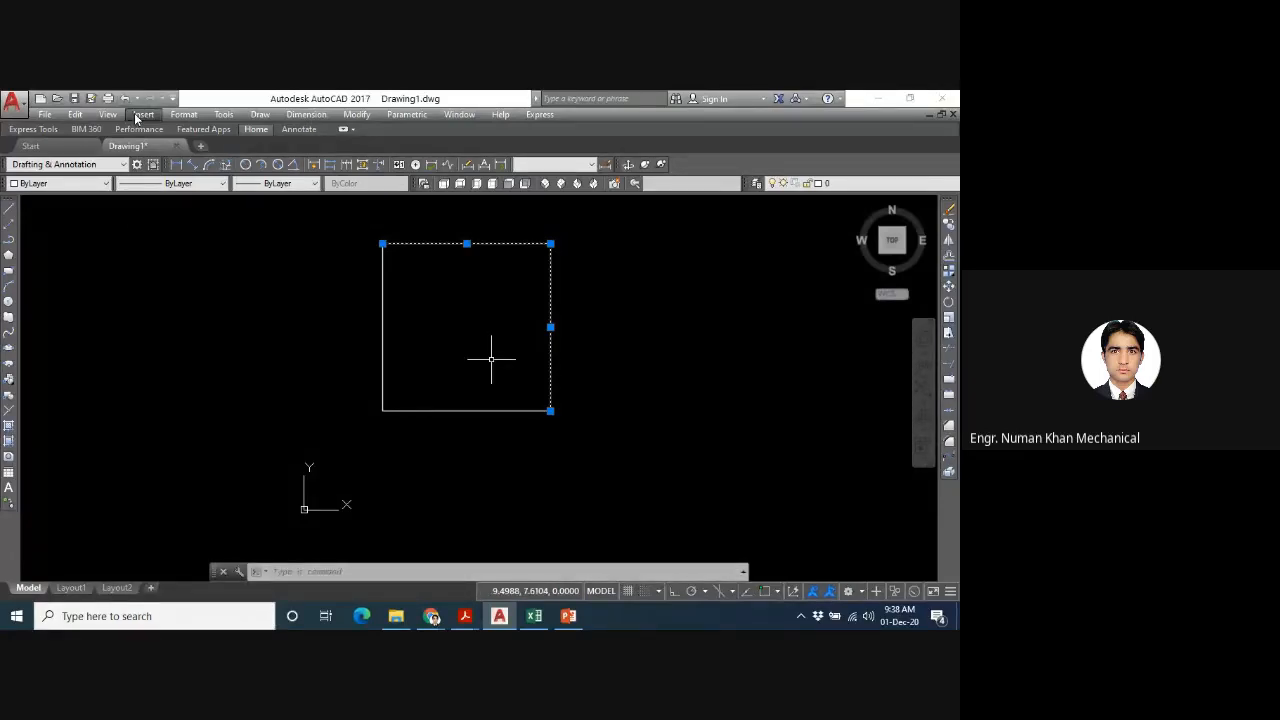
- Draw a nearly horizontal construction line just below the square
{"action": "left_click", "coordinate": [258, 115]}
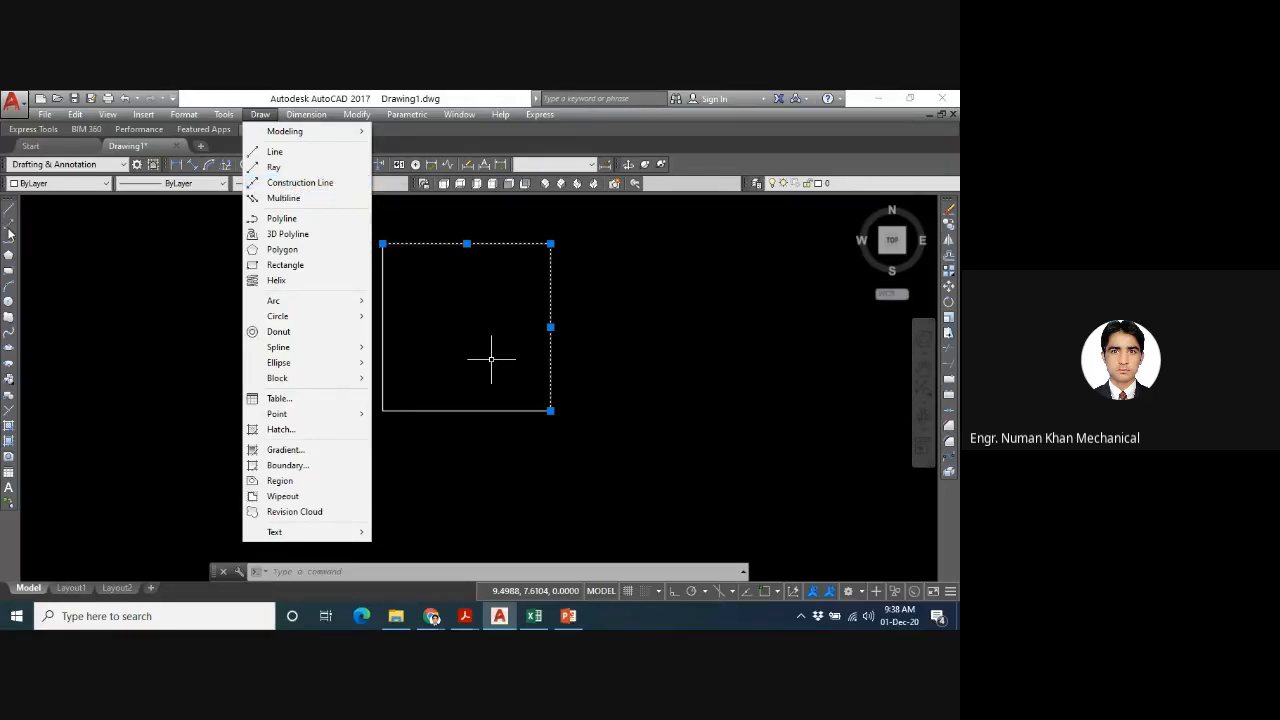
{"action": "left_click", "coordinate": [243, 97]}
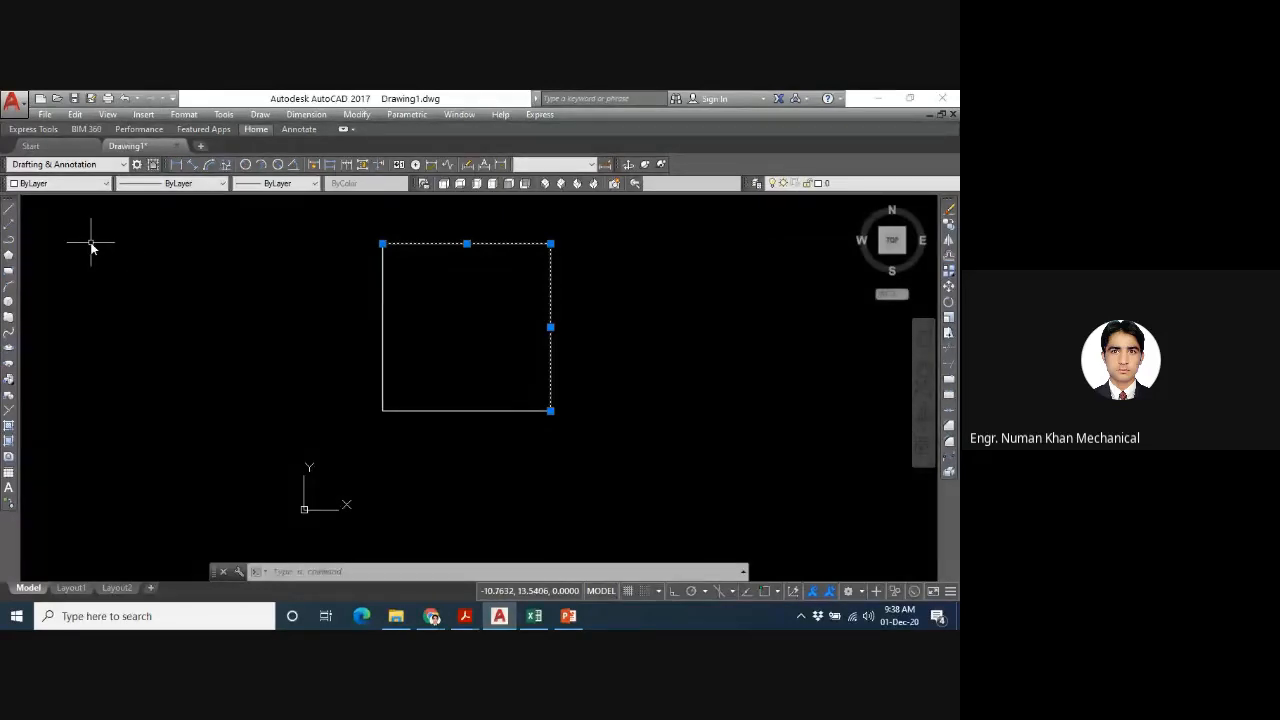
{"action": "left_click", "coordinate": [10, 225]}
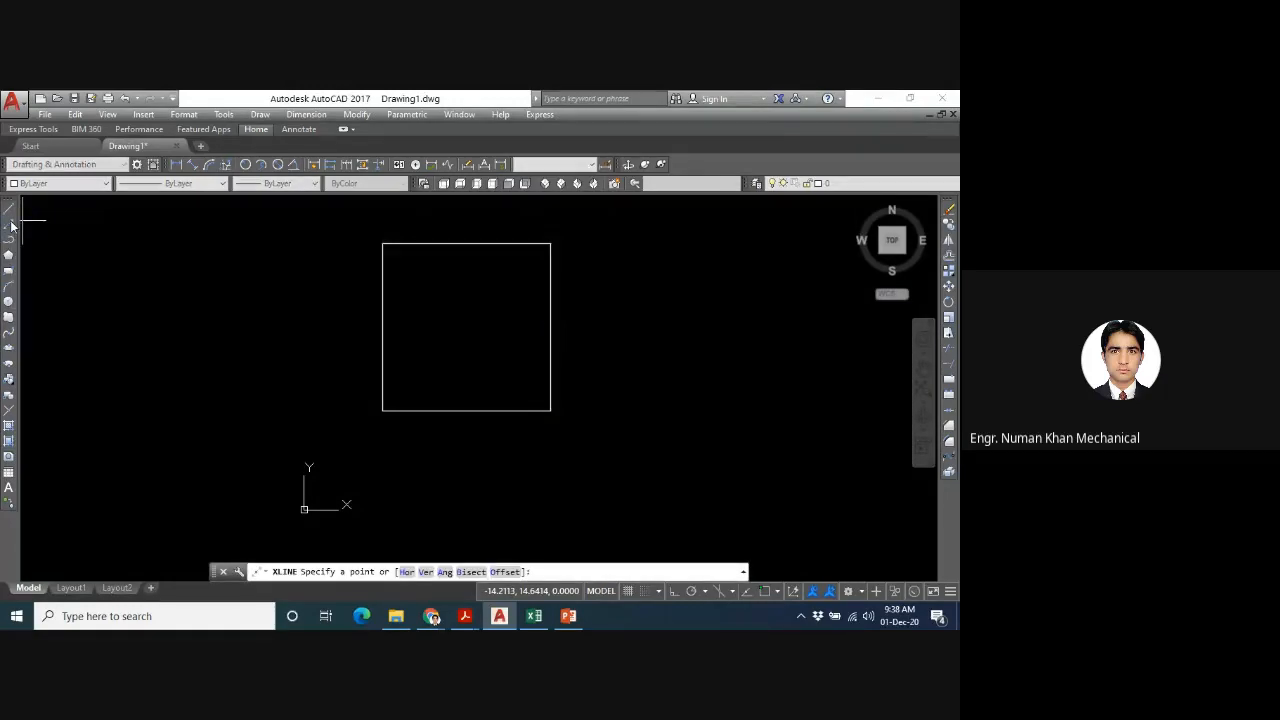
{"action": "left_click", "coordinate": [472, 441]}
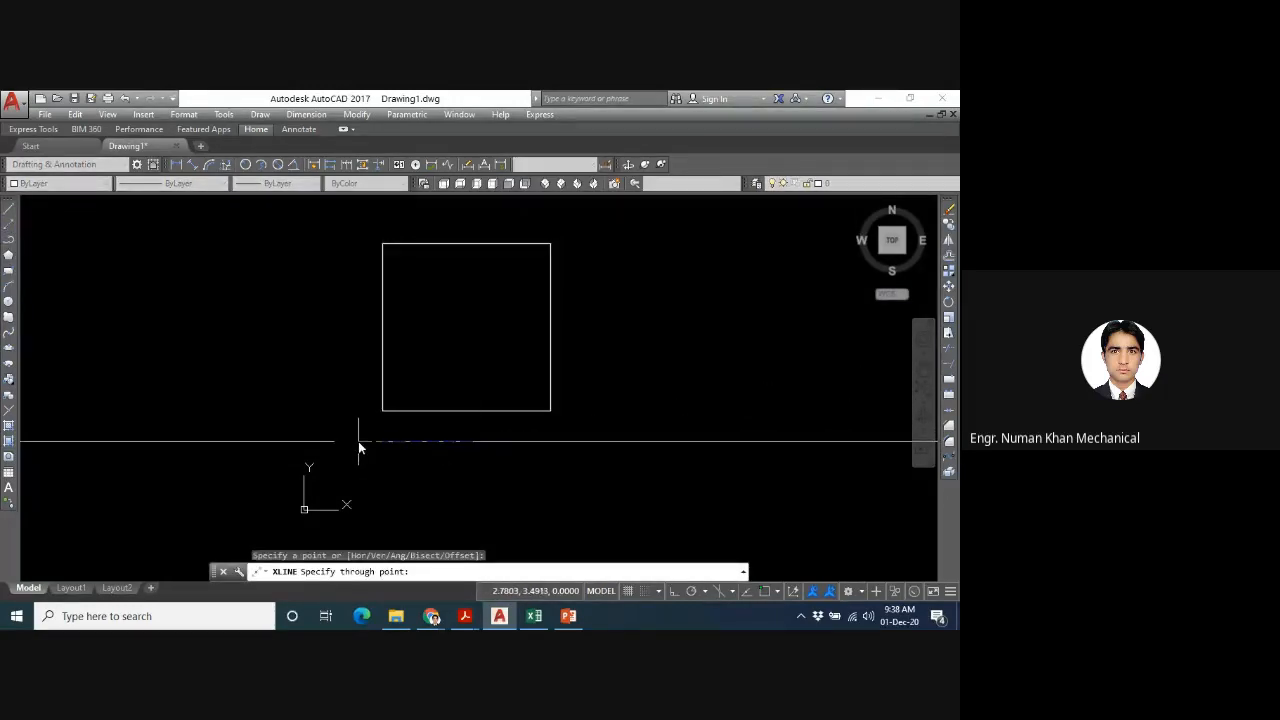
{"action": "left_click", "coordinate": [405, 443]}
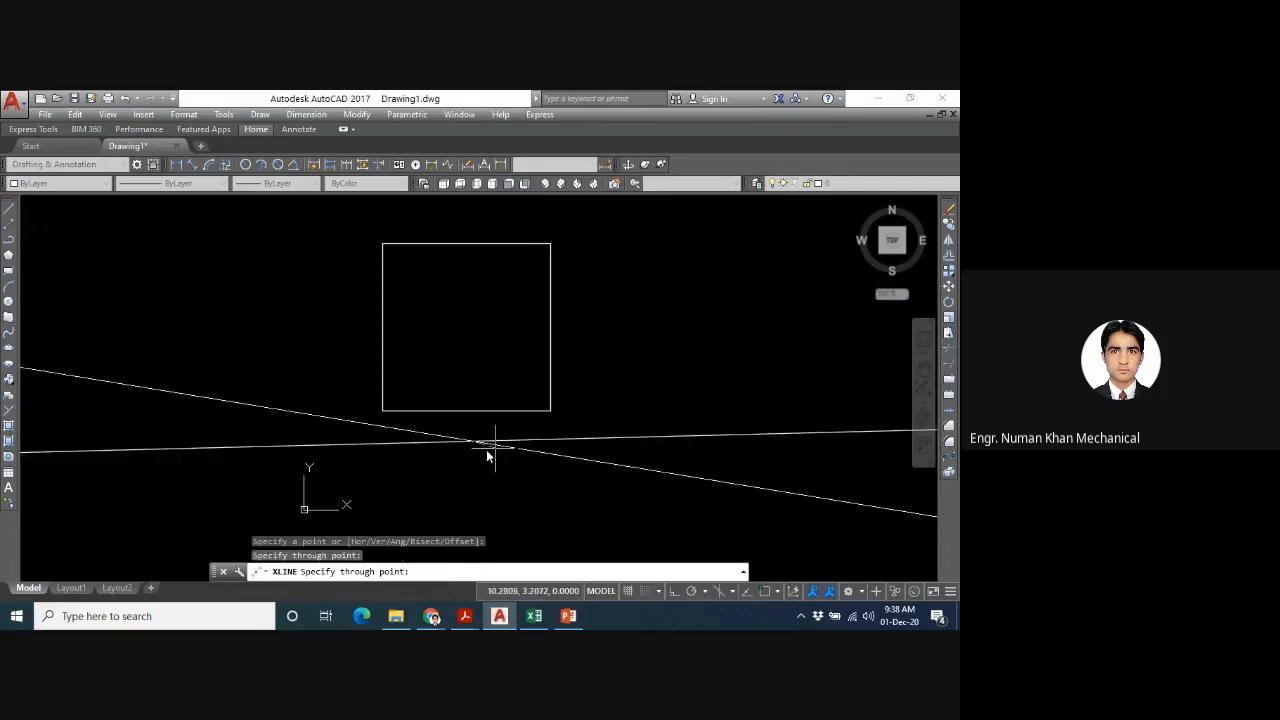
{"action": "key", "text": "Escape"}
- Examine how far the construction line extends, and restore the view of the drawing with the Zoom All option
{"action": "scroll", "coordinate": [438, 467], "scroll_direction": "down", "scroll_amount": 10}
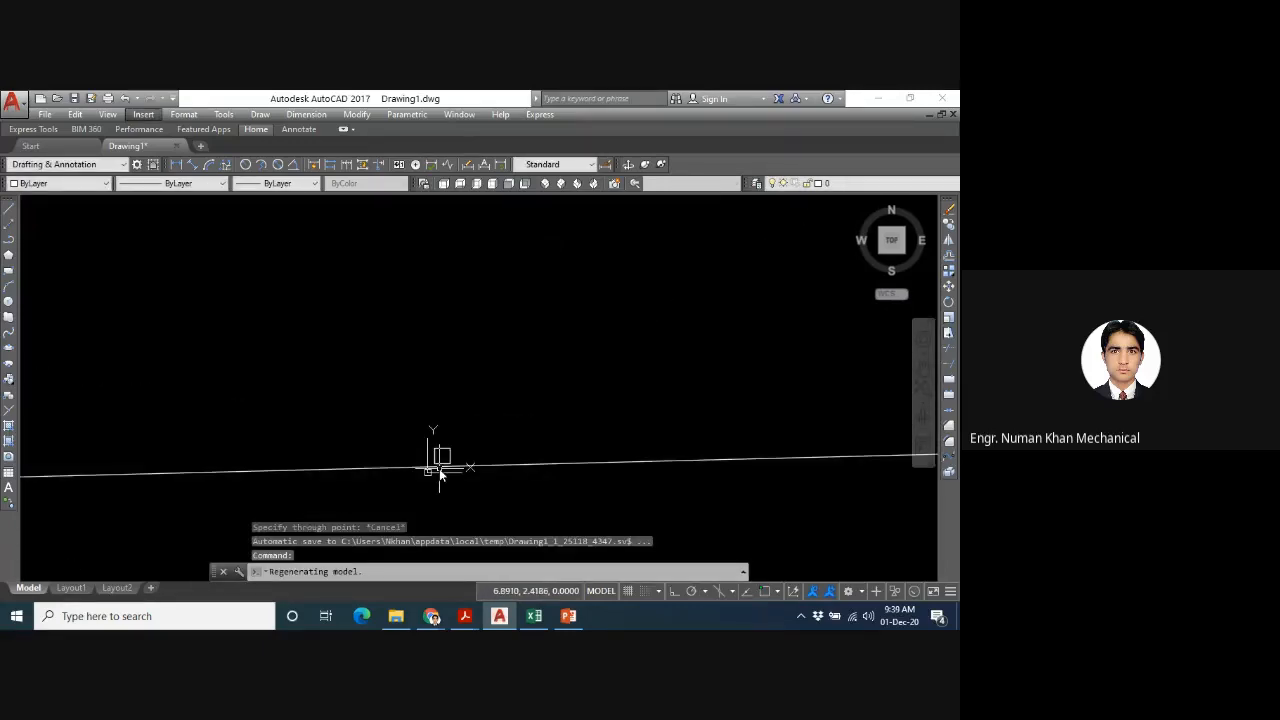
{"action": "scroll", "coordinate": [440, 470], "scroll_direction": "down", "scroll_amount": 3}
{"action": "scroll", "coordinate": [446, 484], "scroll_direction": "down", "scroll_amount": 5}
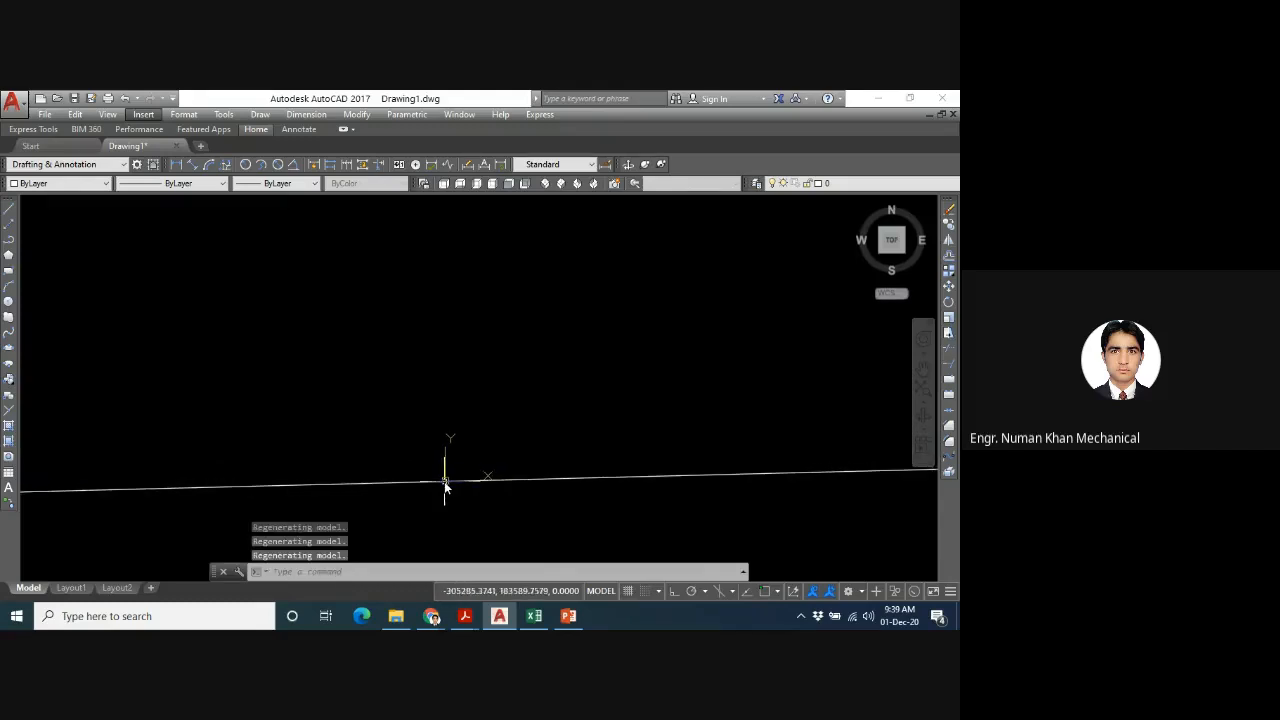
{"action": "scroll", "coordinate": [446, 488], "scroll_direction": "down", "scroll_amount": 2}
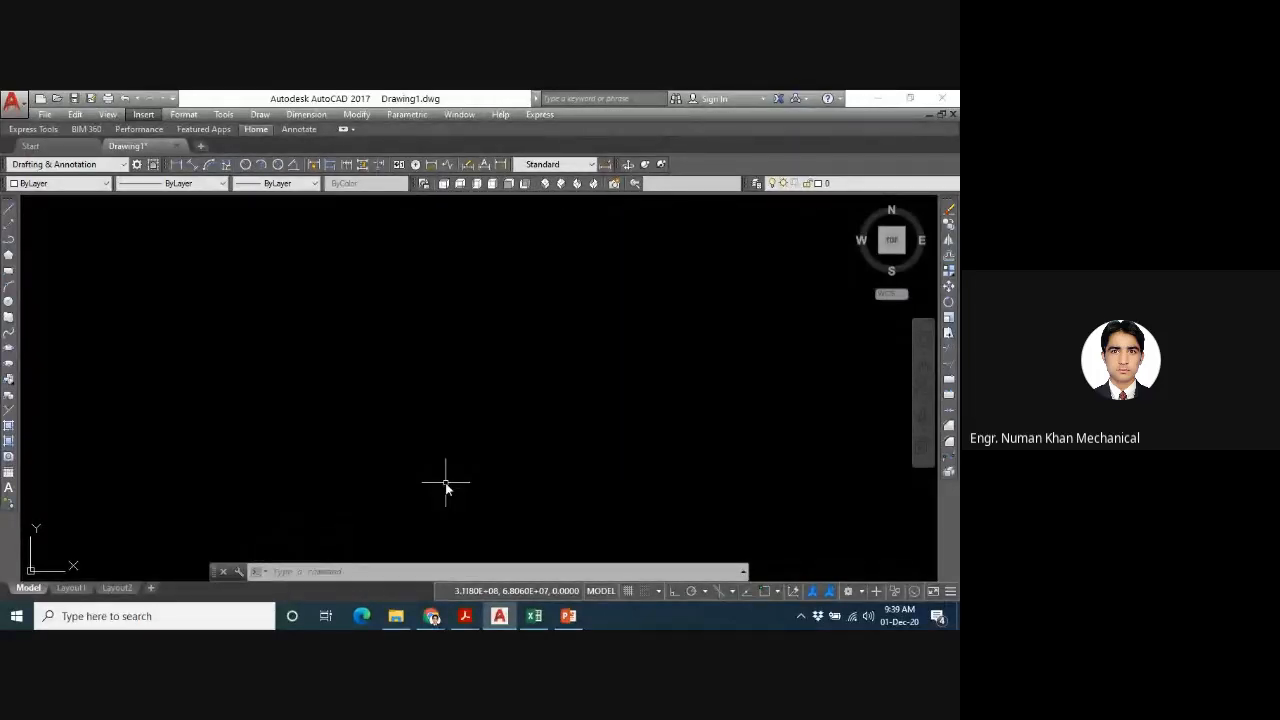
{"action": "left_click", "coordinate": [334, 572]}
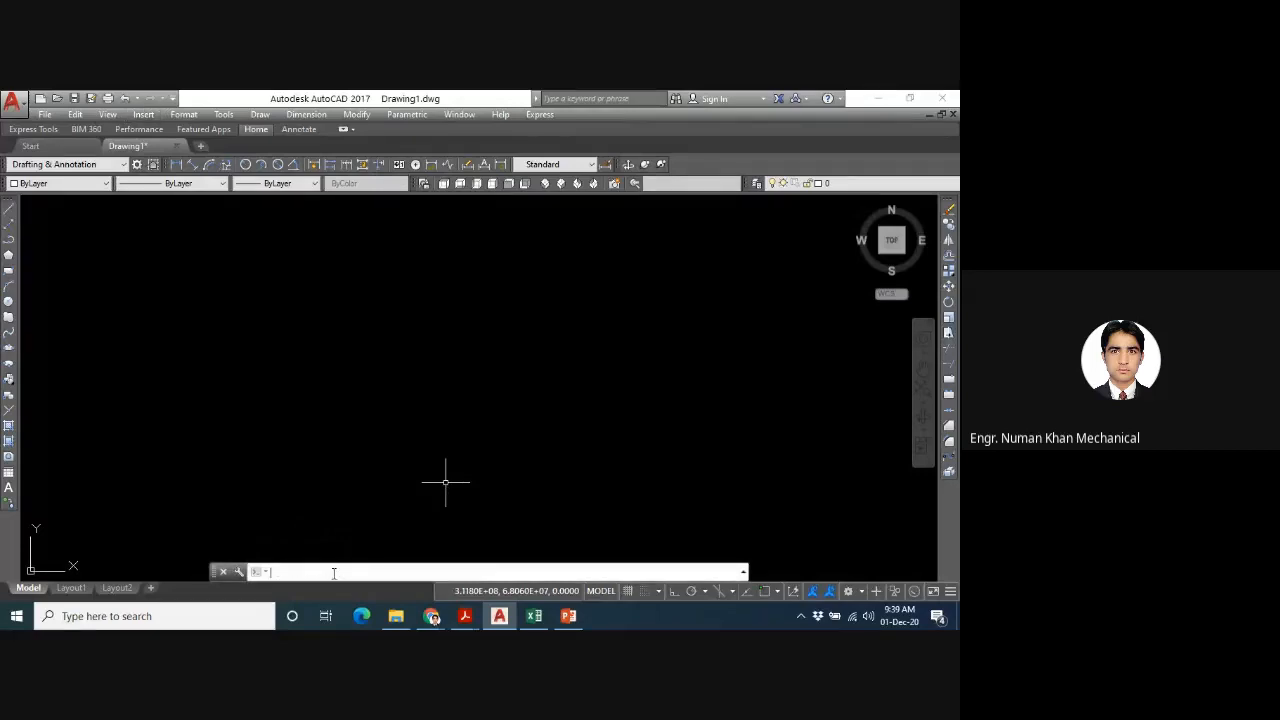
{"action": "type", "text": "z"}
{"action": "key", "text": "Return"}
{"action": "type", "text": "a"}
{"action": "key", "text": "Return"}
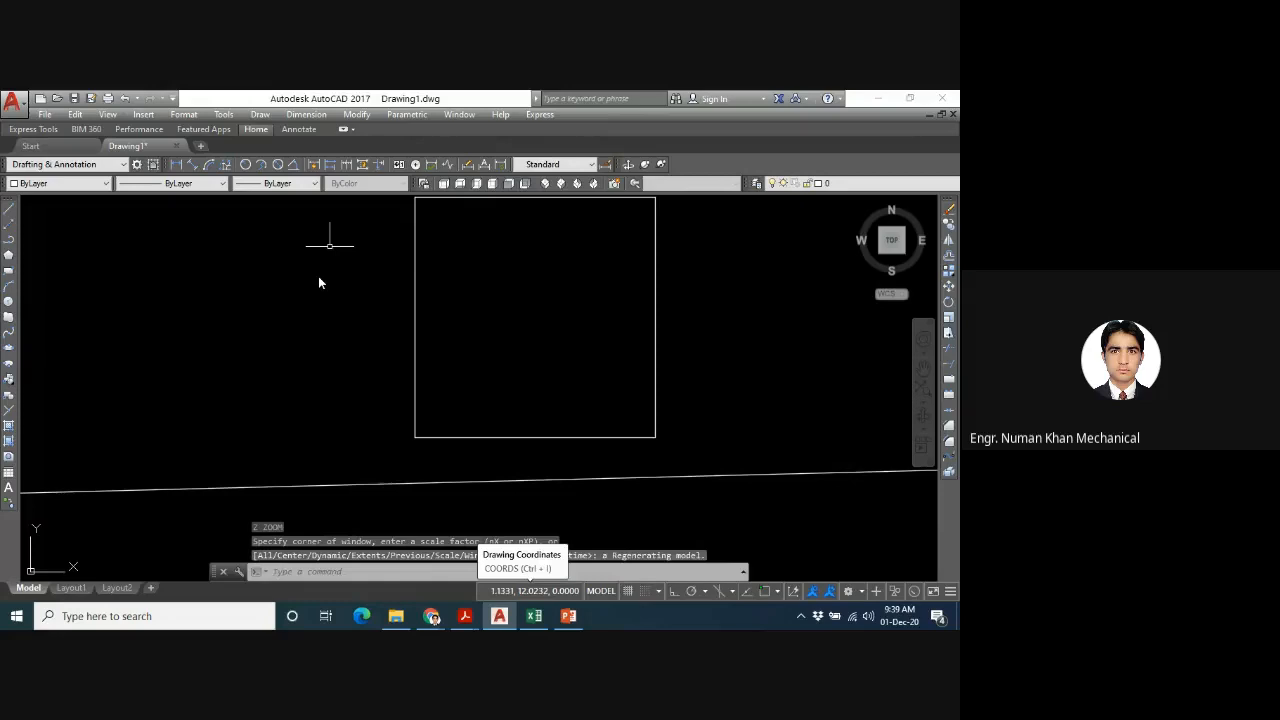
- Erase the nearly horizontal construction line below the square
{"action": "scroll", "coordinate": [340, 370], "scroll_direction": "down", "scroll_amount": 1}
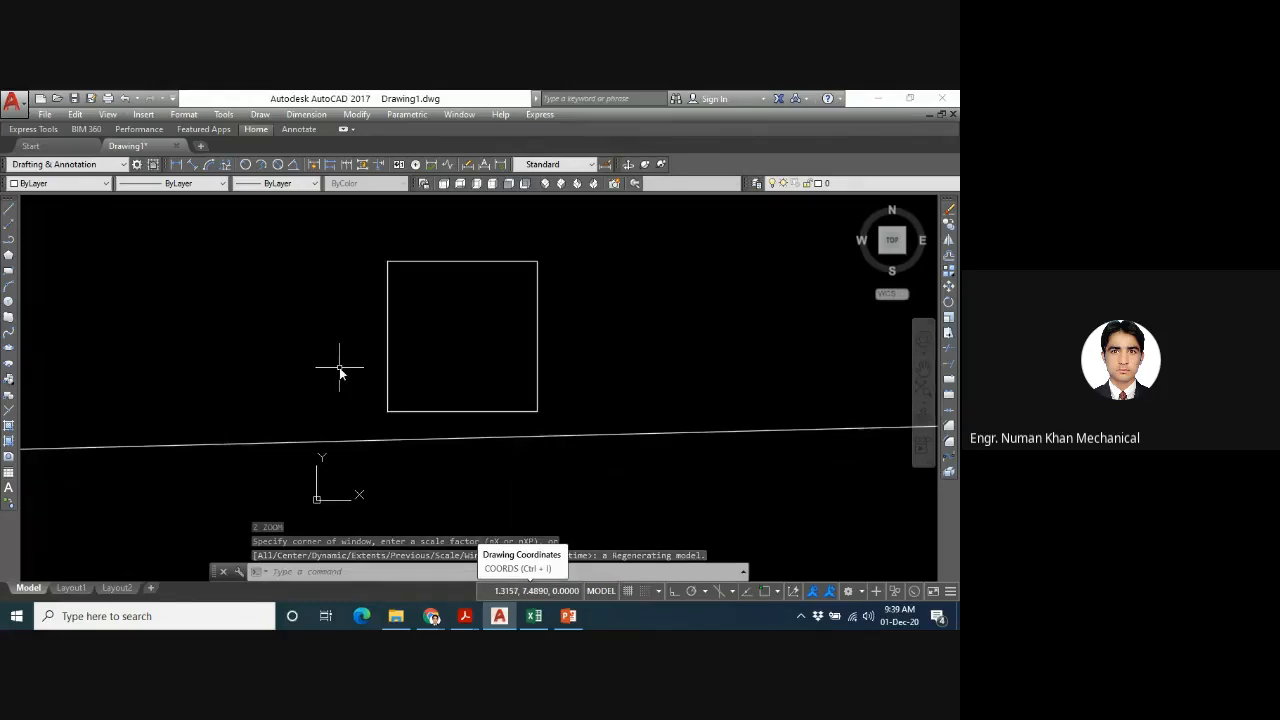
{"action": "scroll", "coordinate": [336, 368], "scroll_direction": "down", "scroll_amount": 1}
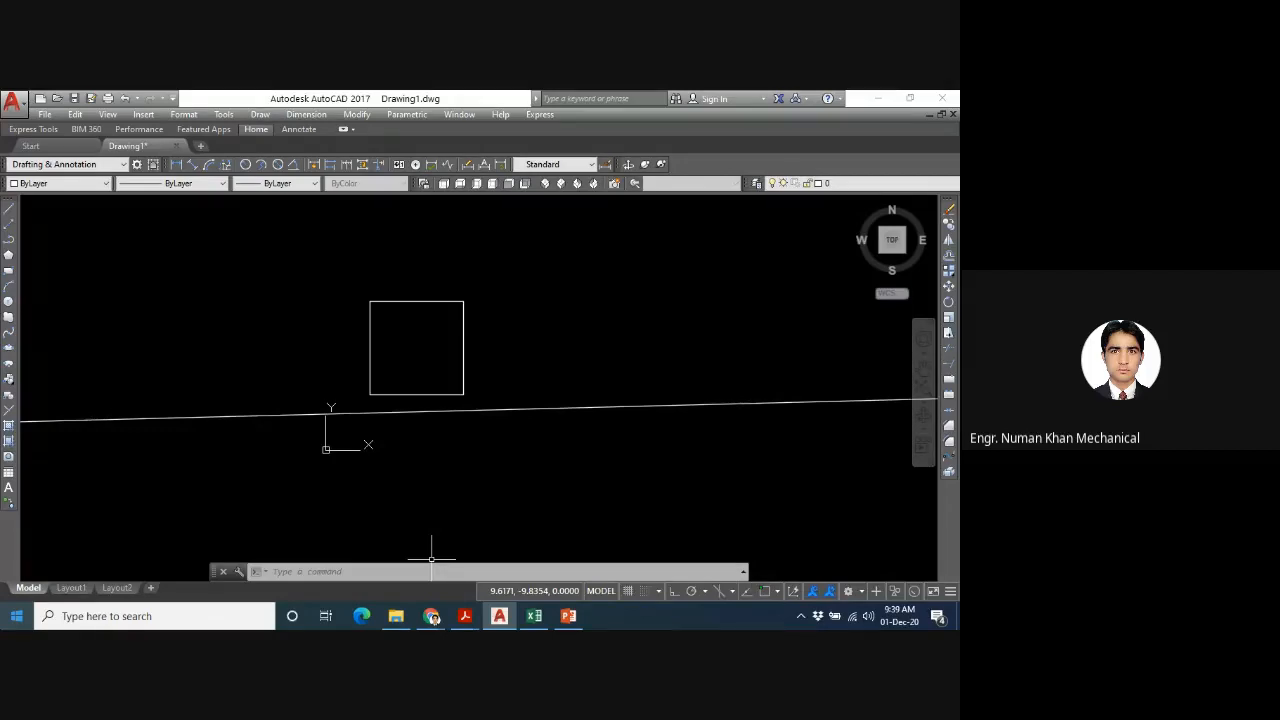
{"action": "left_click", "coordinate": [505, 411]}
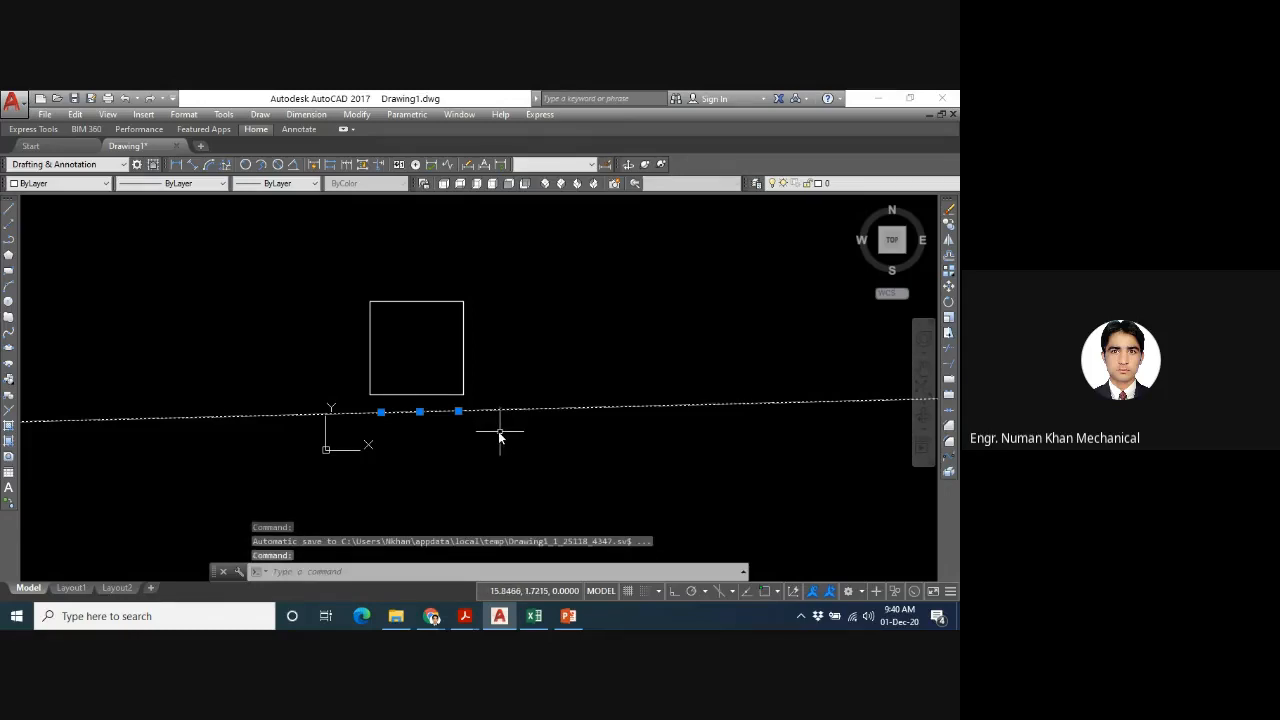
{"action": "key", "text": "Escape"}
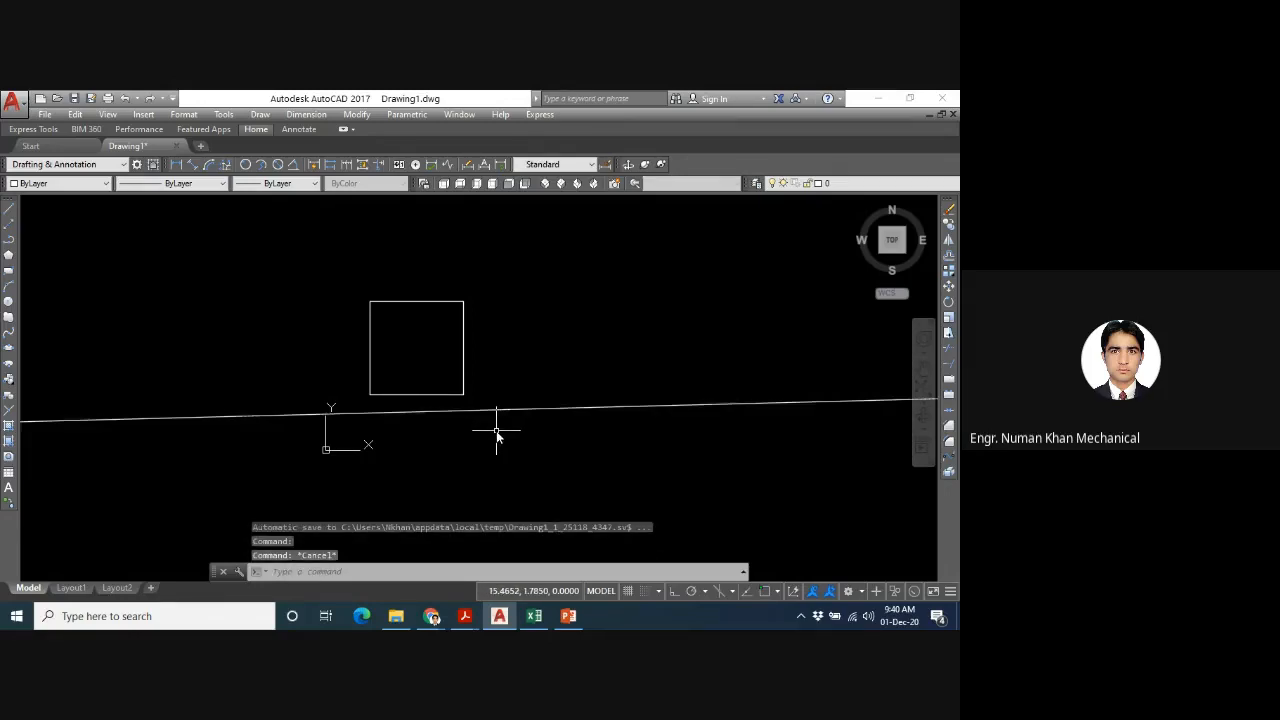
{"action": "left_click_drag", "start_coordinate": [549, 405], "coordinate": [554, 437]}
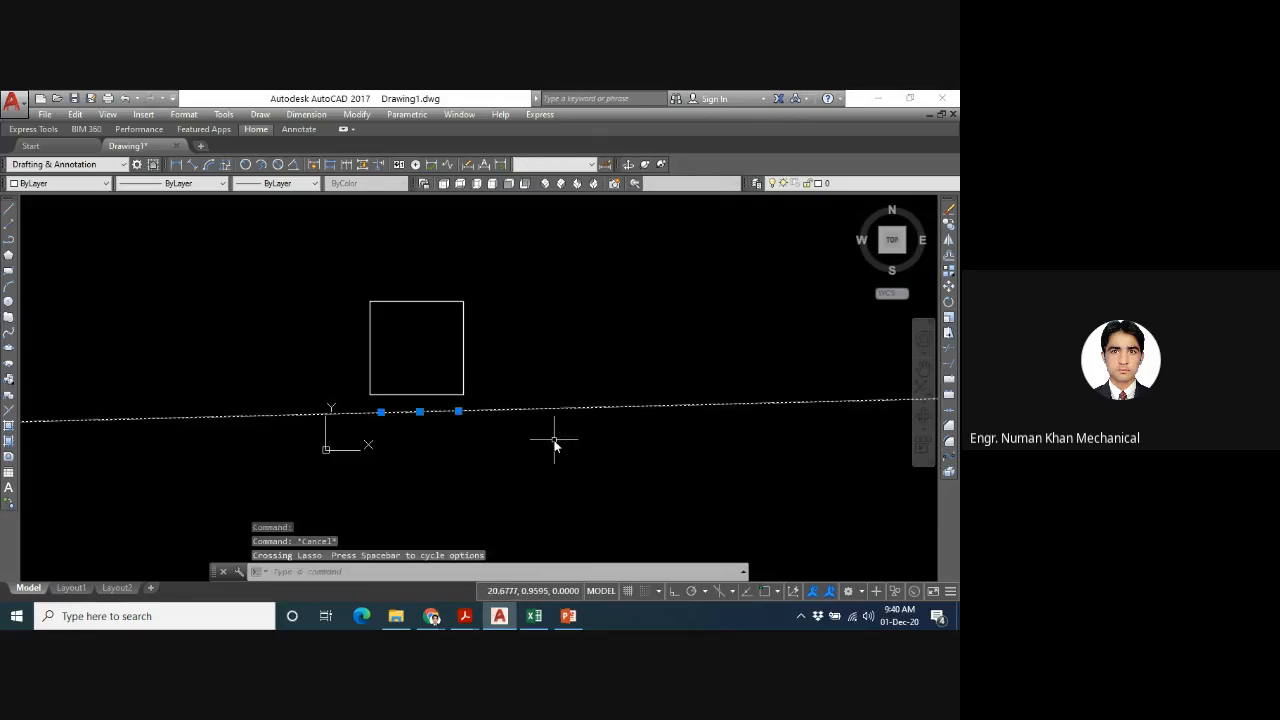
{"action": "key", "text": "Delete"}
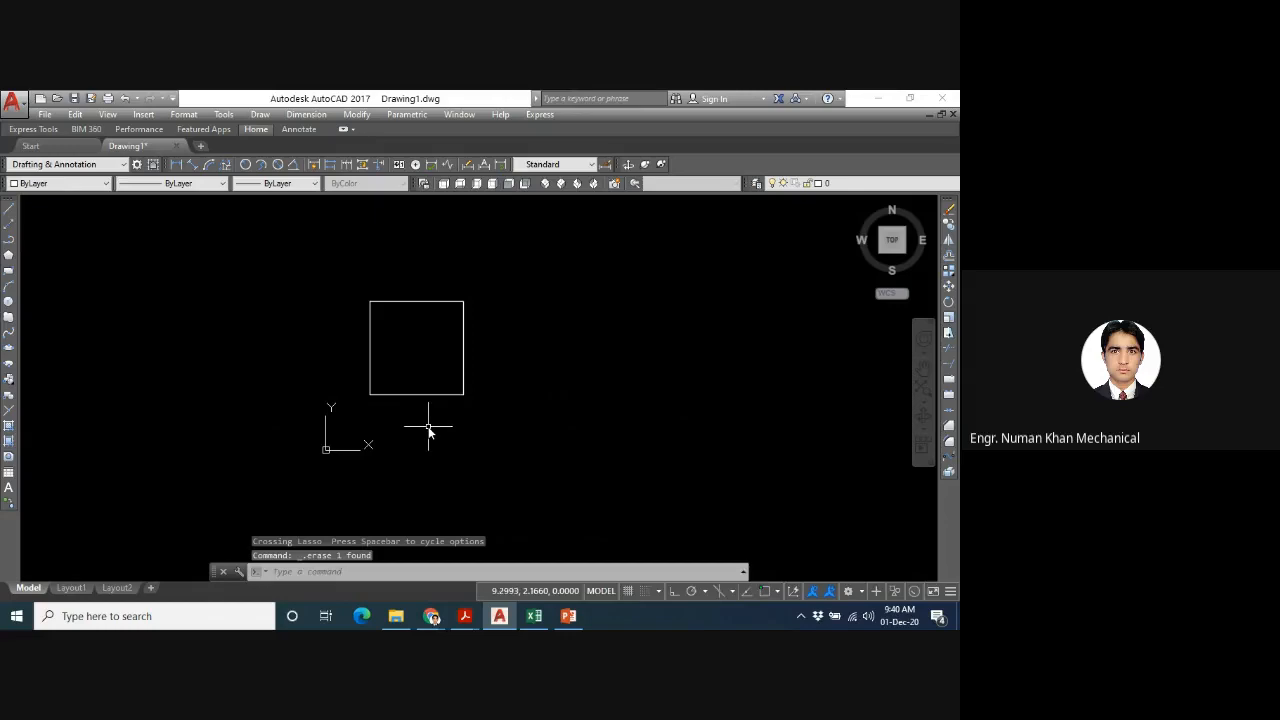
- Draw four construction lines at different angles through one common point beside the square's right edge, and erase all four
{"action": "type", "text": "xl"}
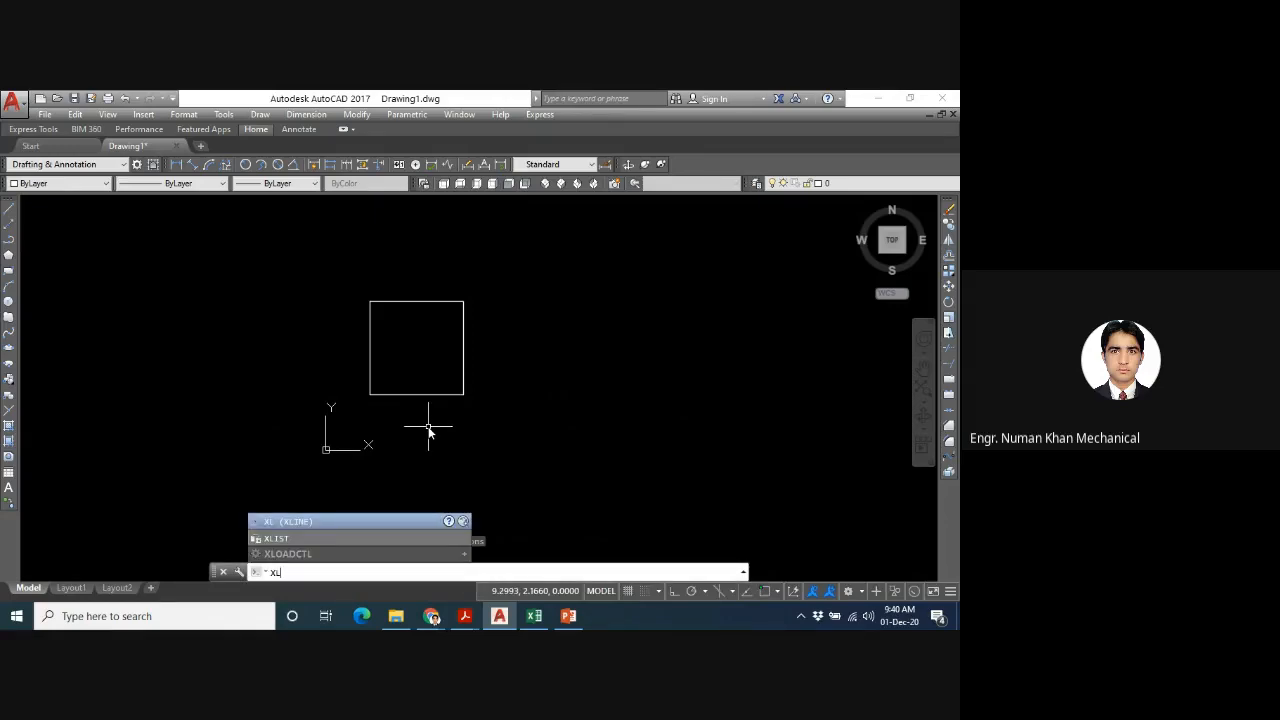
{"action": "key", "text": "Return"}
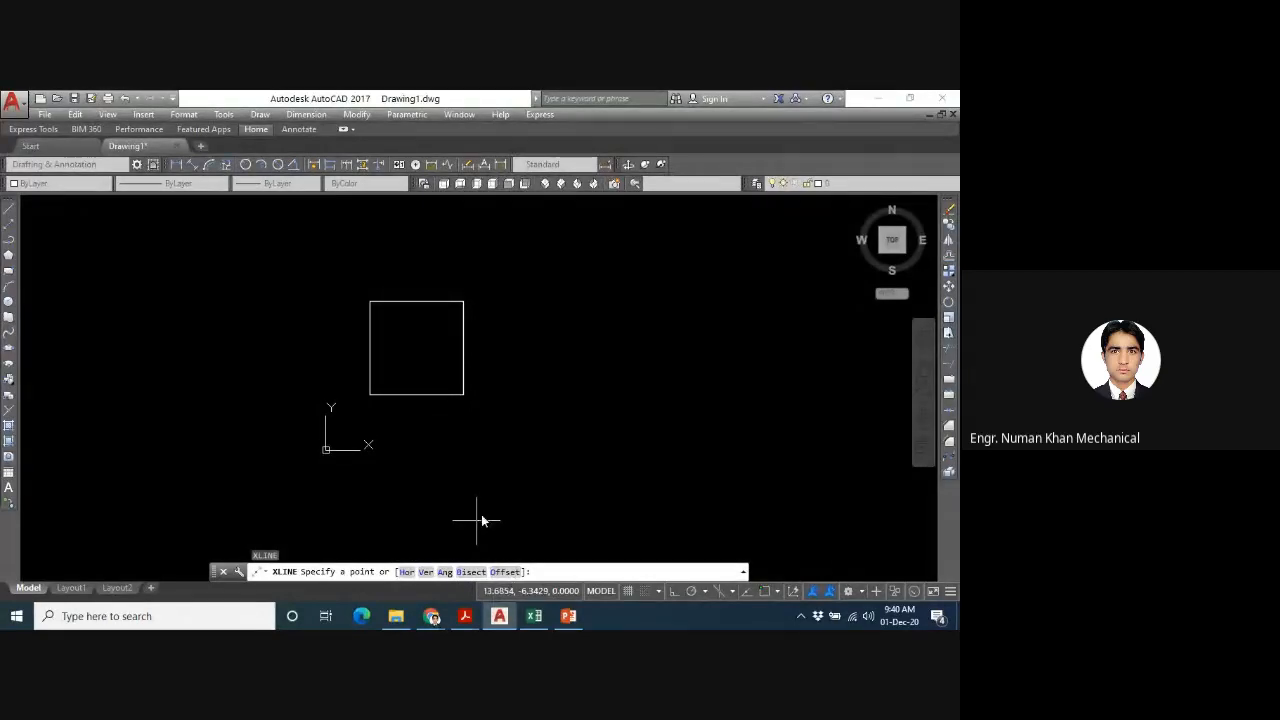
{"action": "left_click", "coordinate": [552, 366]}
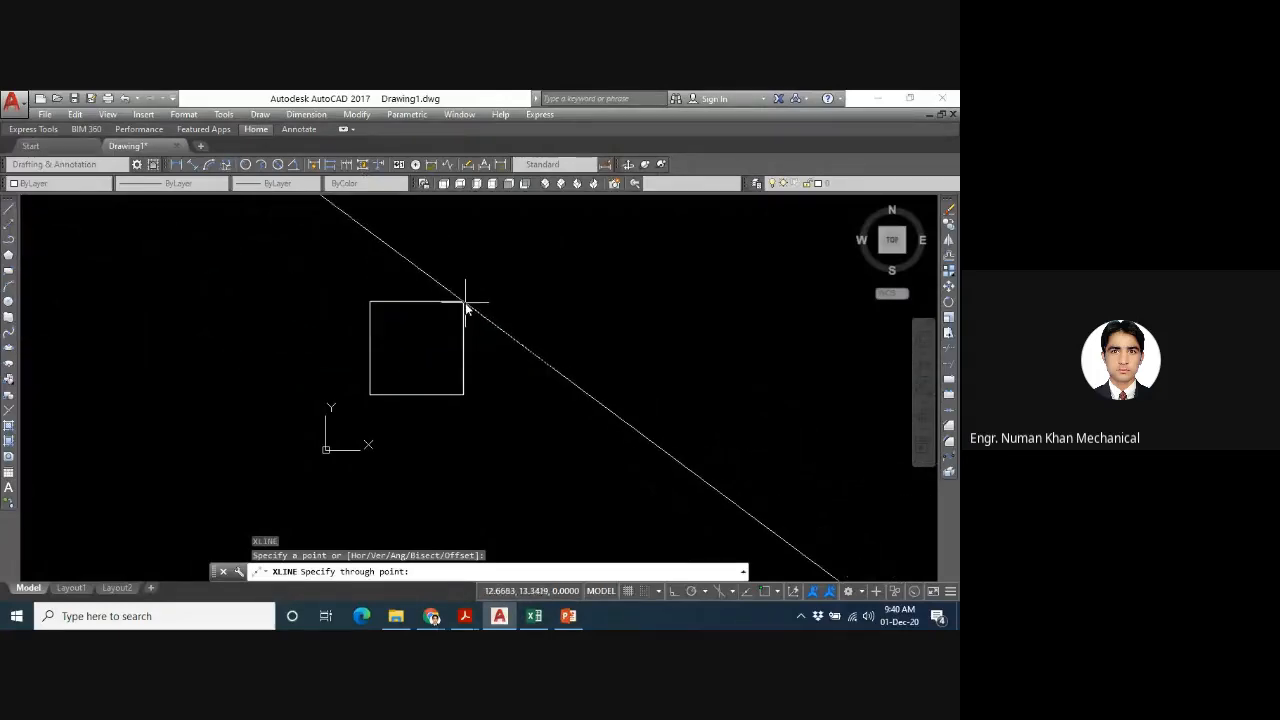
{"action": "left_click", "coordinate": [252, 390]}
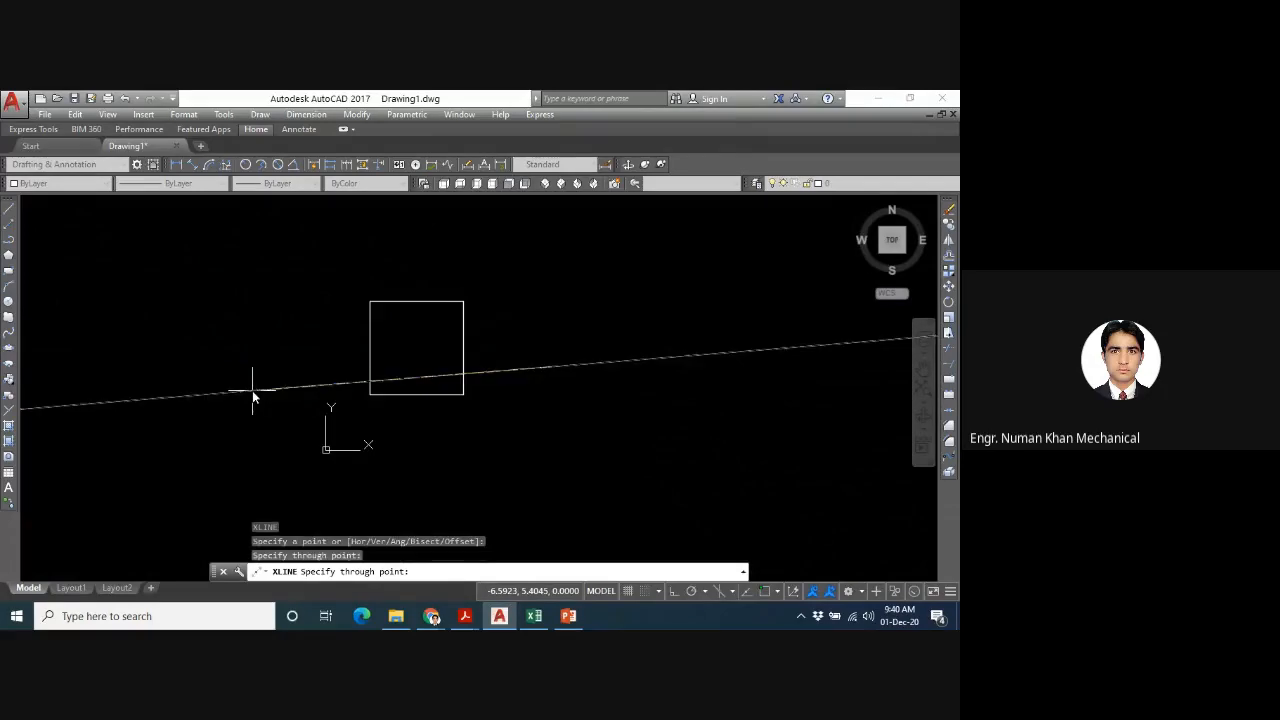
{"action": "left_click", "coordinate": [397, 458]}
{"action": "left_click", "coordinate": [550, 466]}
{"action": "left_click", "coordinate": [667, 444]}
{"action": "key", "text": "Escape"}
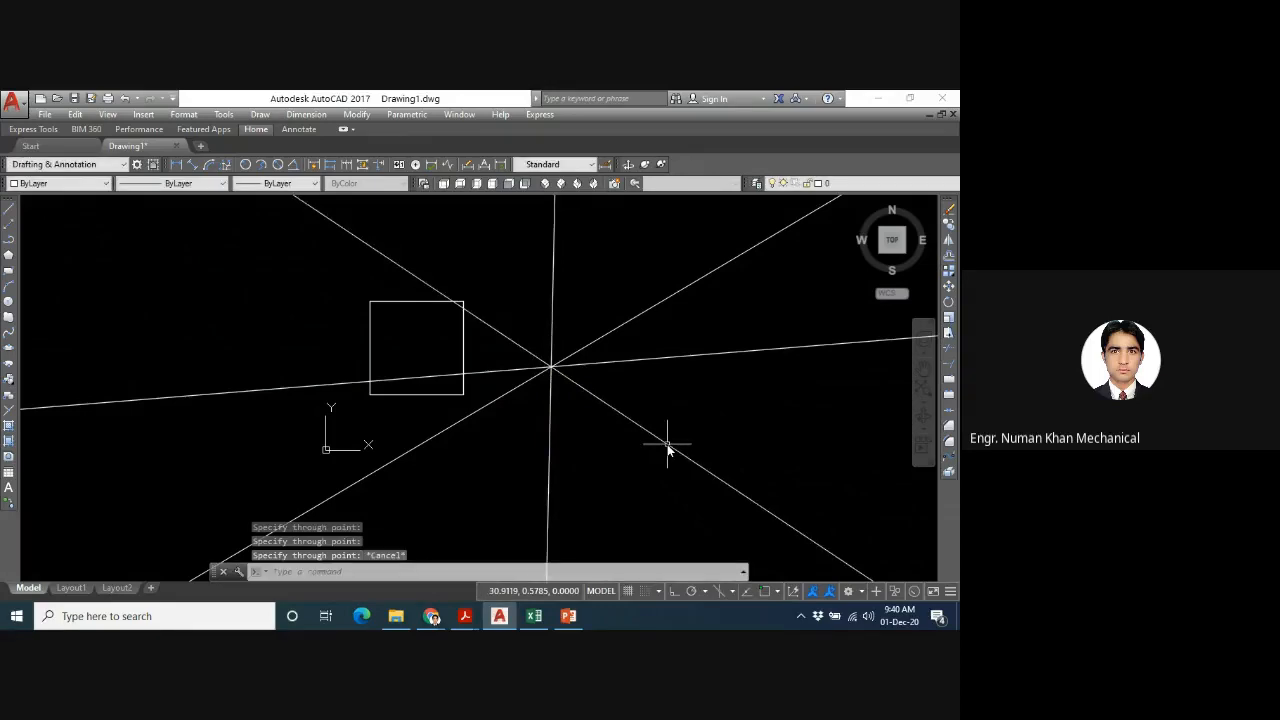
{"action": "left_click_drag", "start_coordinate": [645, 256], "coordinate": [528, 416]}
{"action": "key", "text": "Delete"}
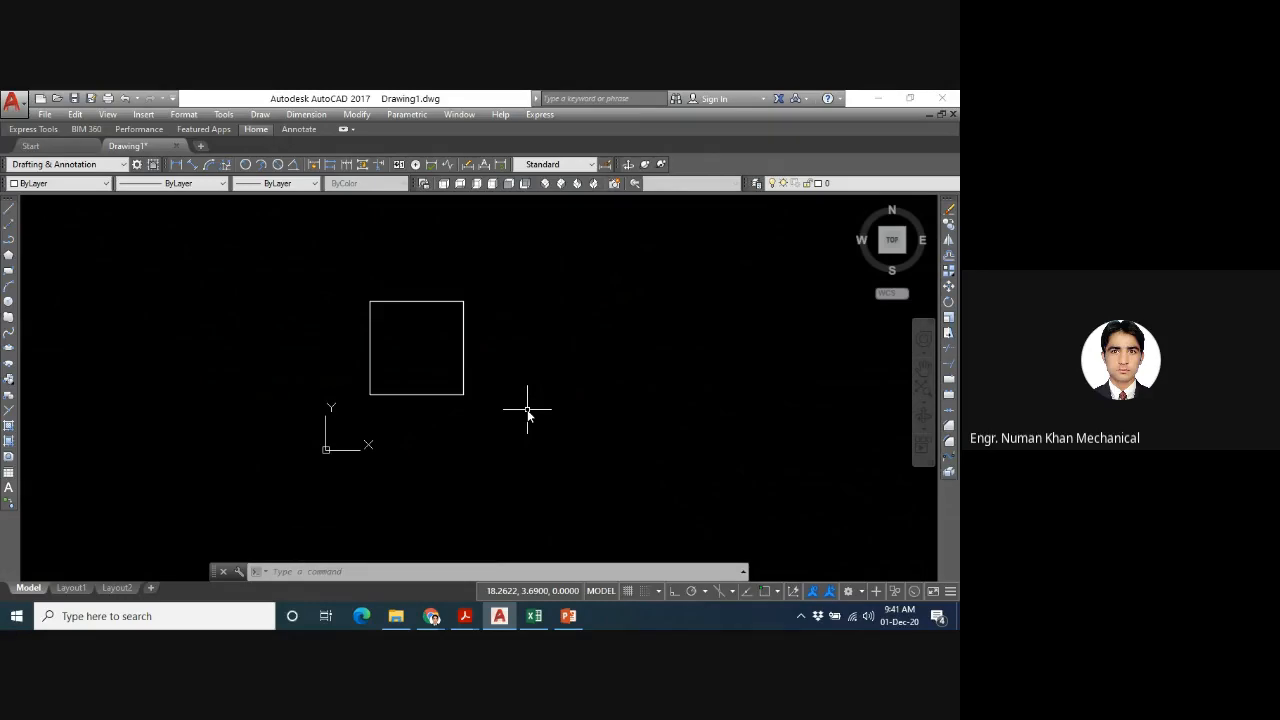
- Draw about a dozen horizontal construction lines at various heights above, across and below the square using the XLINE Hor option
{"action": "type", "text": "xline"}
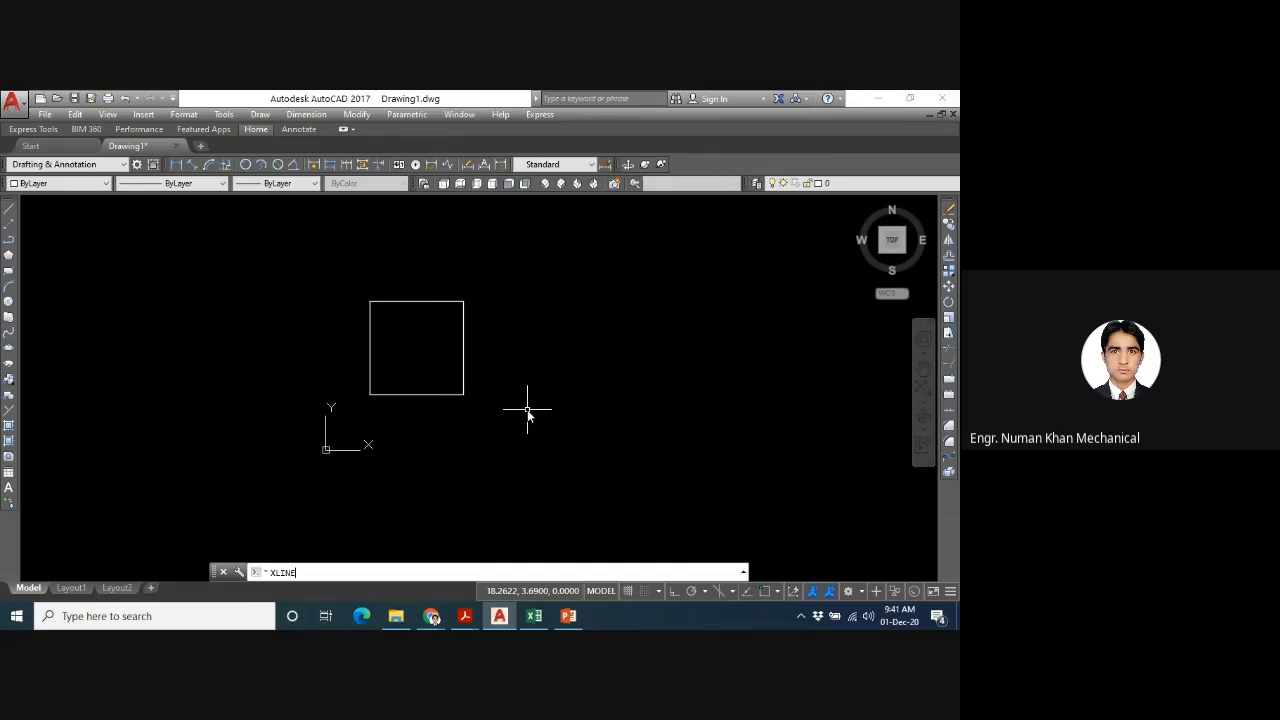
{"action": "key", "text": "Return"}
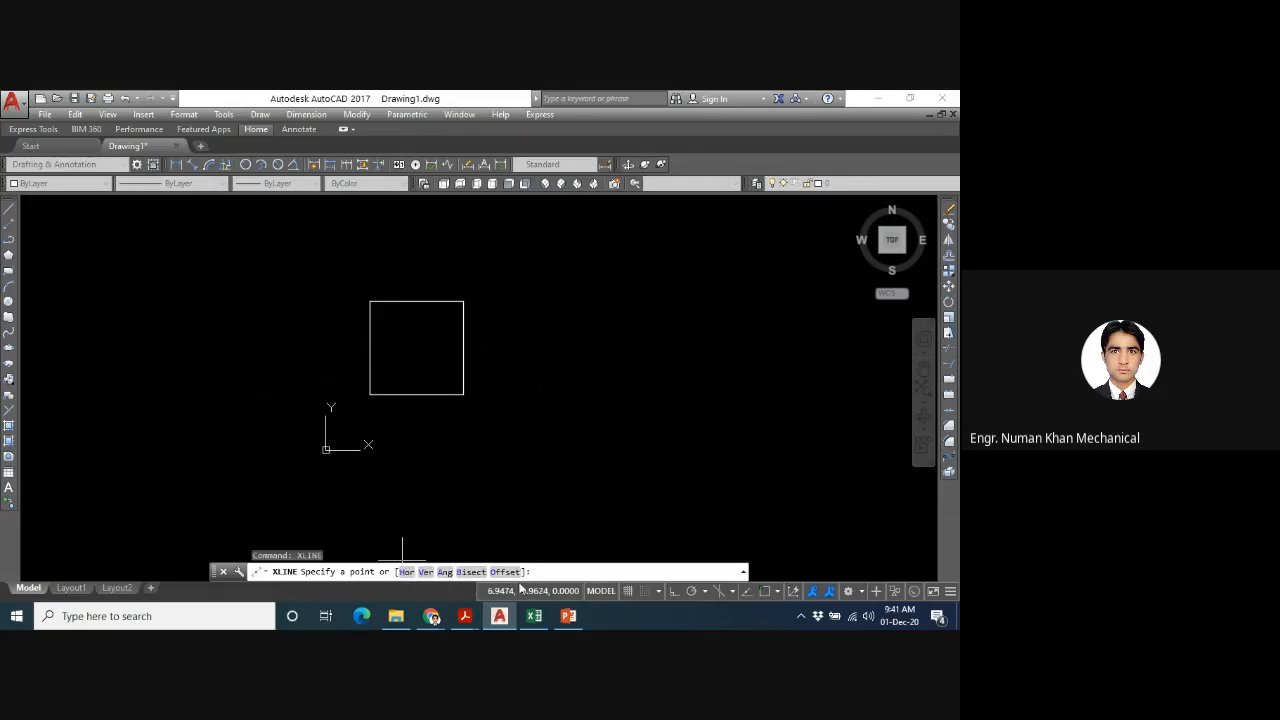
{"action": "type", "text": "h"}
{"action": "key", "text": "BackSpace"}
{"action": "type", "text": "h"}
{"action": "key", "text": "Return"}
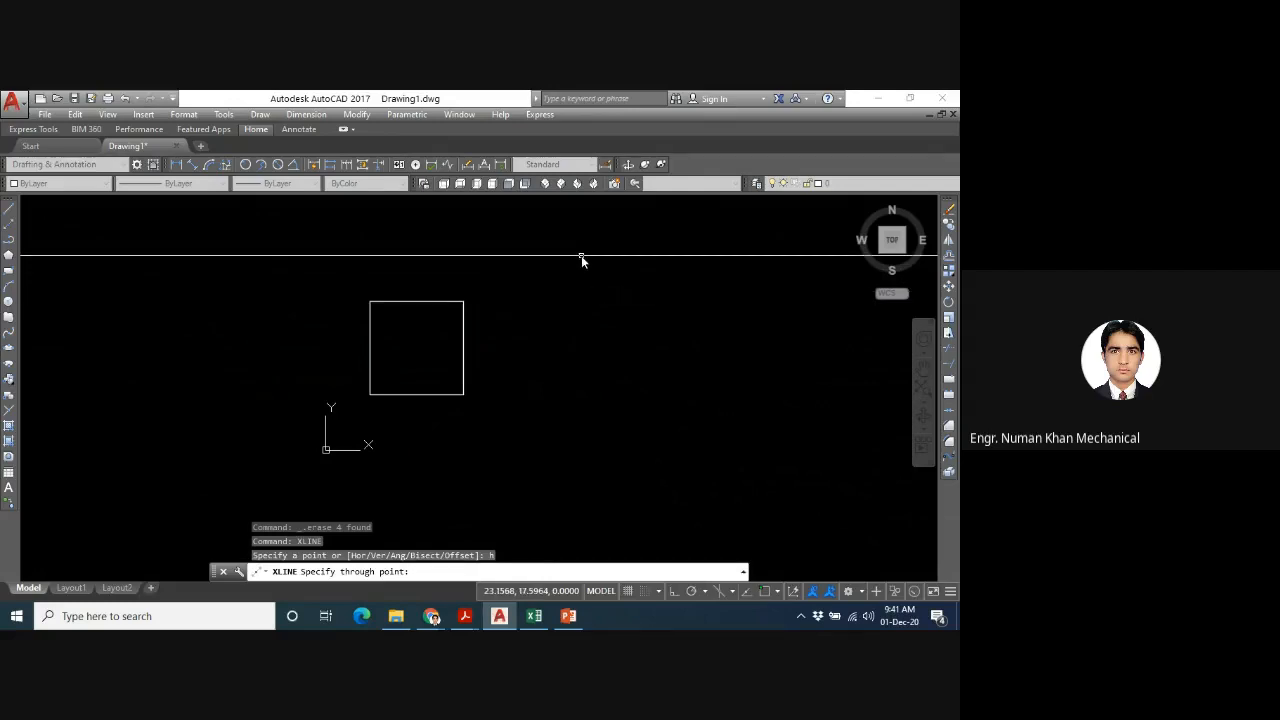
{"action": "left_click", "coordinate": [583, 255]}
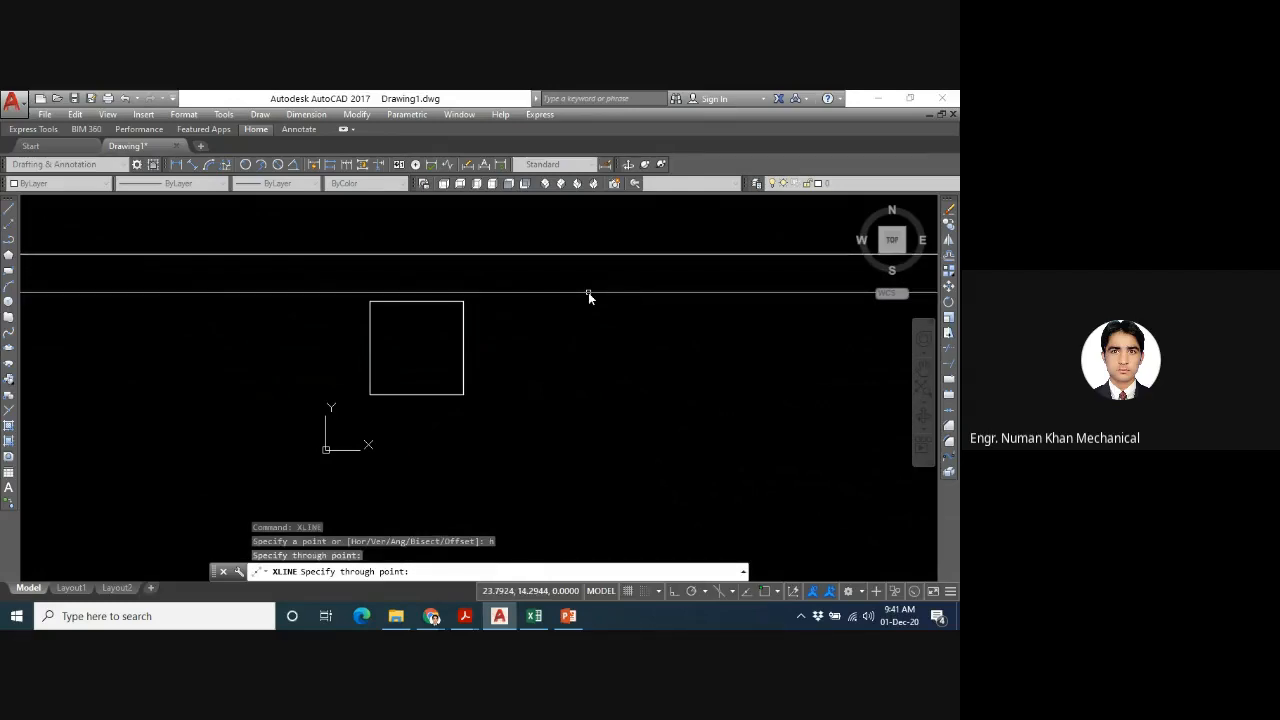
{"action": "left_click", "coordinate": [588, 292]}
{"action": "left_click", "coordinate": [592, 335]}
{"action": "left_click", "coordinate": [595, 366]}
{"action": "left_click", "coordinate": [599, 418]}
{"action": "left_click", "coordinate": [599, 457]}
{"action": "left_click", "coordinate": [600, 391]}
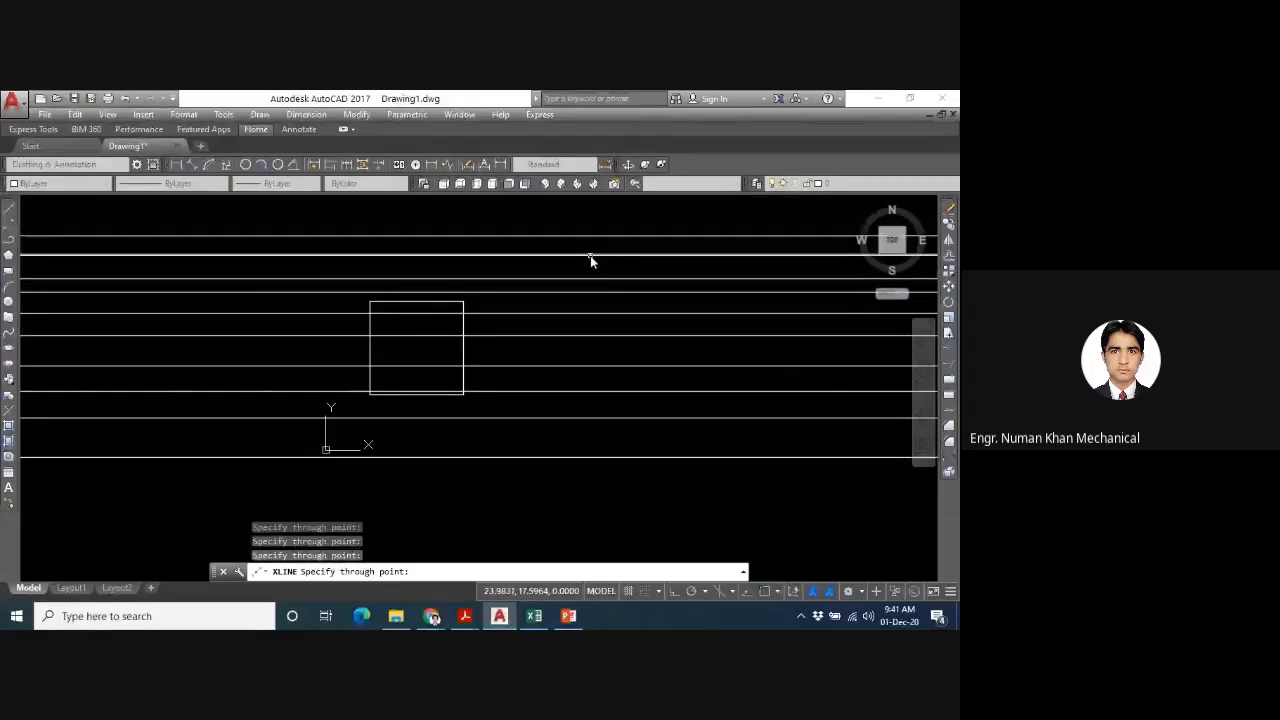
{"action": "left_click", "coordinate": [590, 255]}
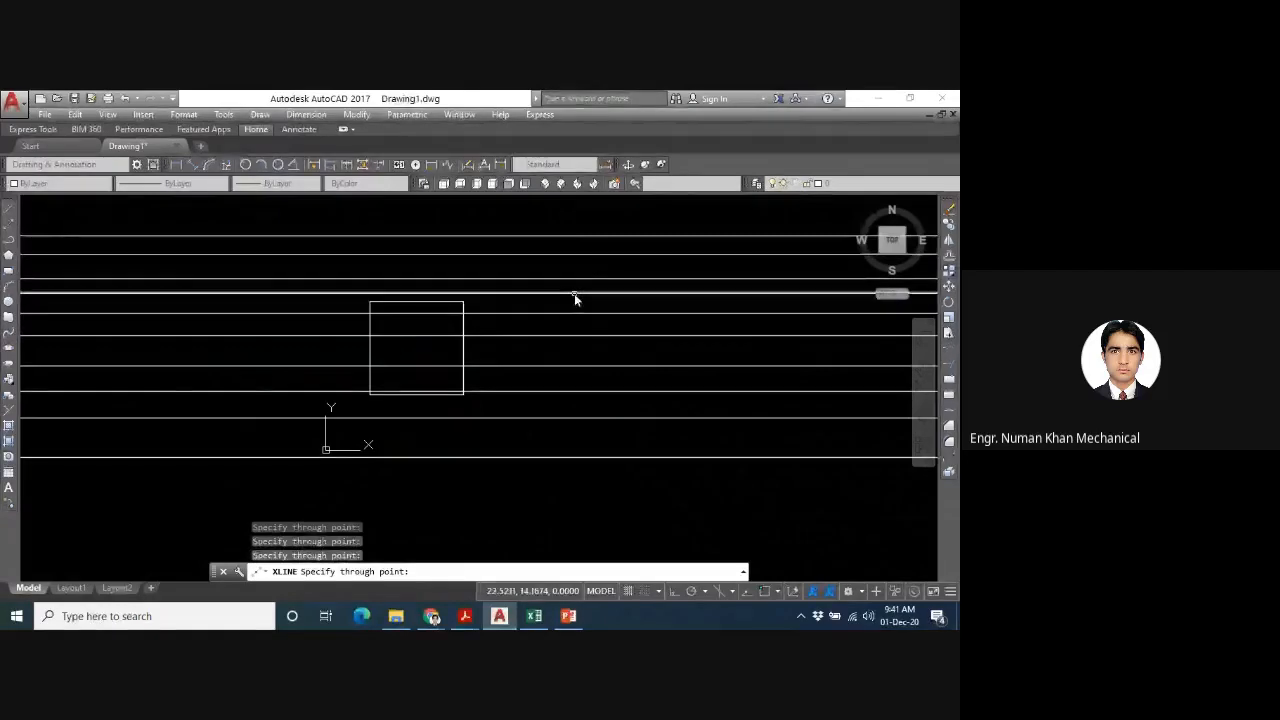
{"action": "left_click", "coordinate": [574, 293]}
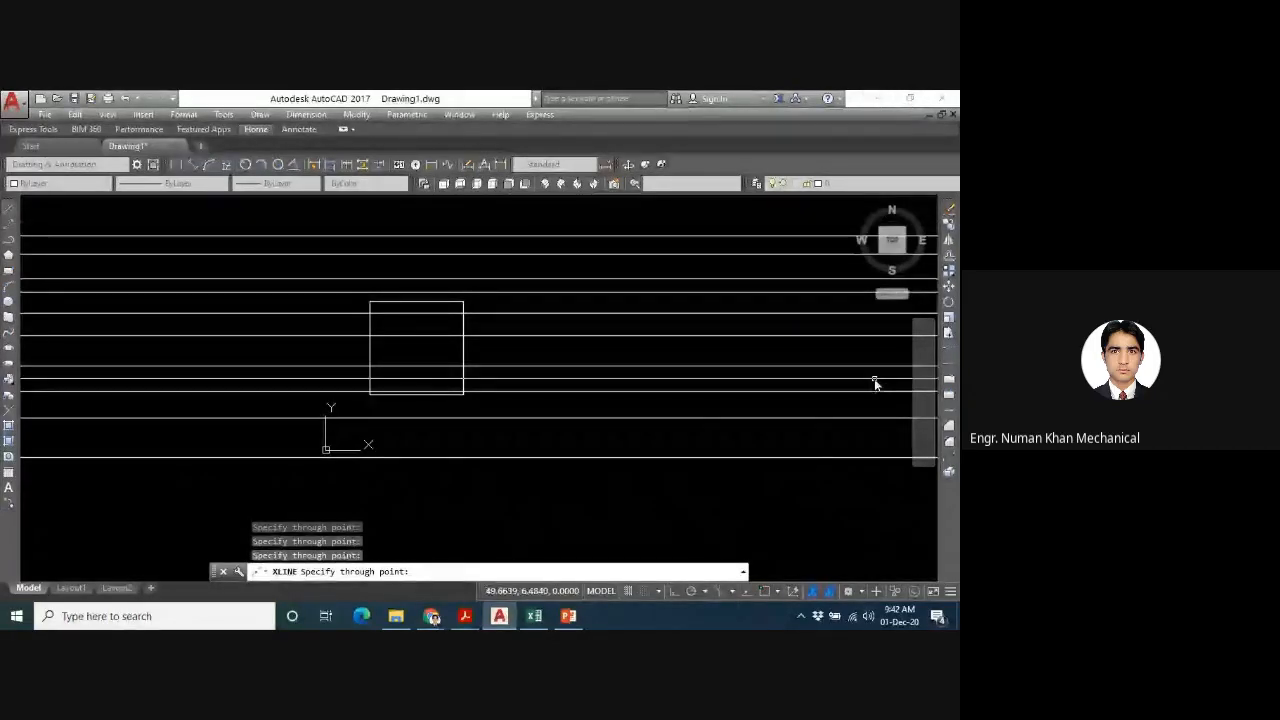
{"action": "left_click", "coordinate": [631, 473]}
{"action": "key", "text": "Escape"}
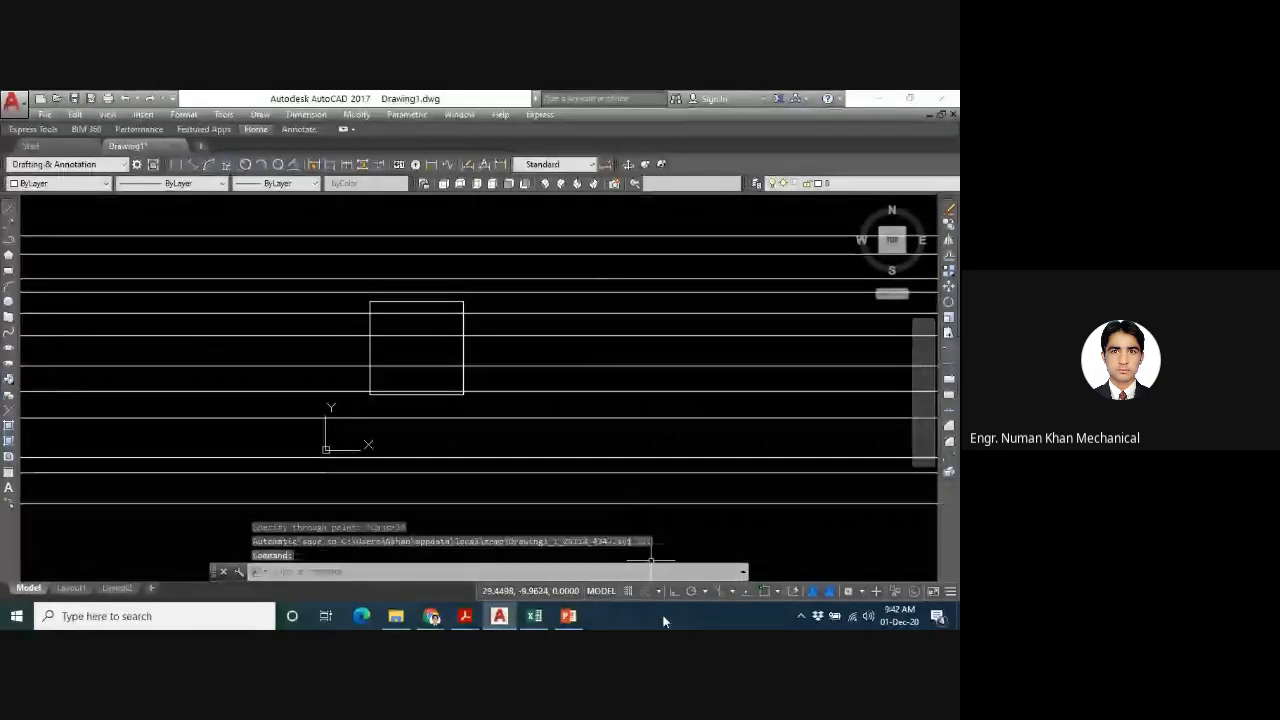
- Draw sixteen freely spaced vertical construction lines across the square and on both sides of it using the XLINE Ver option
{"action": "key", "text": "Up"}
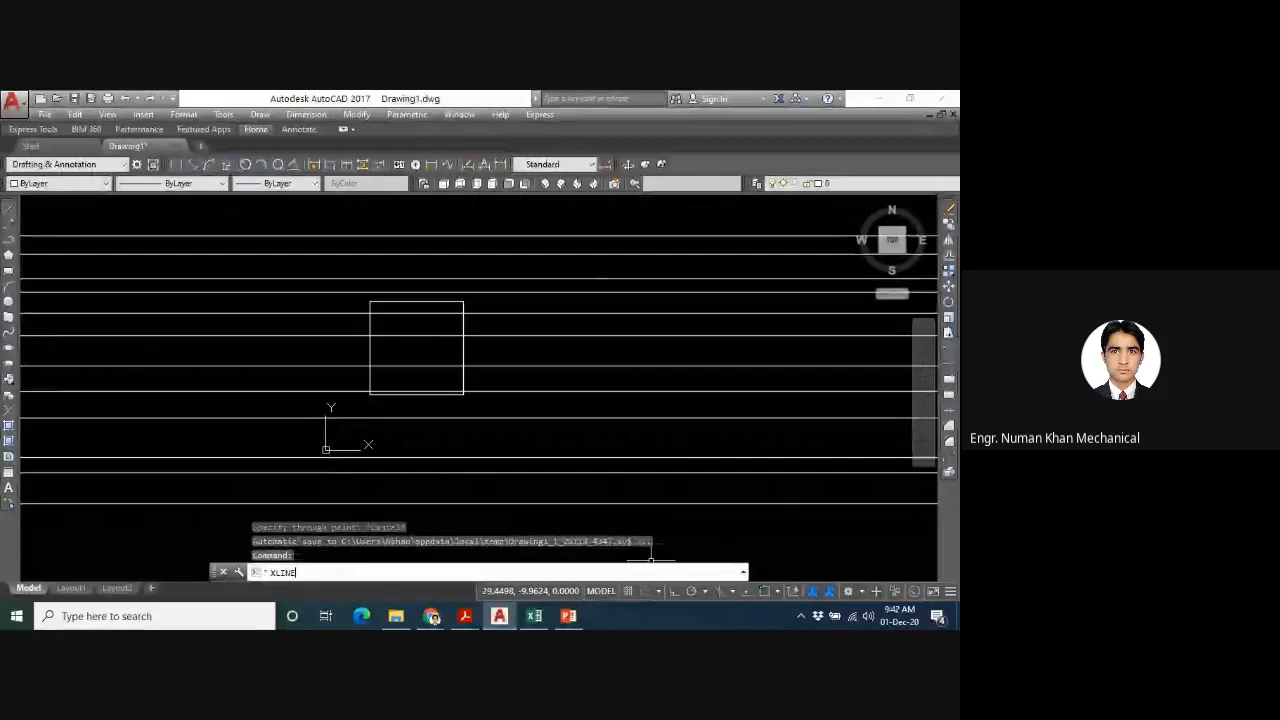
{"action": "key", "text": "Return"}
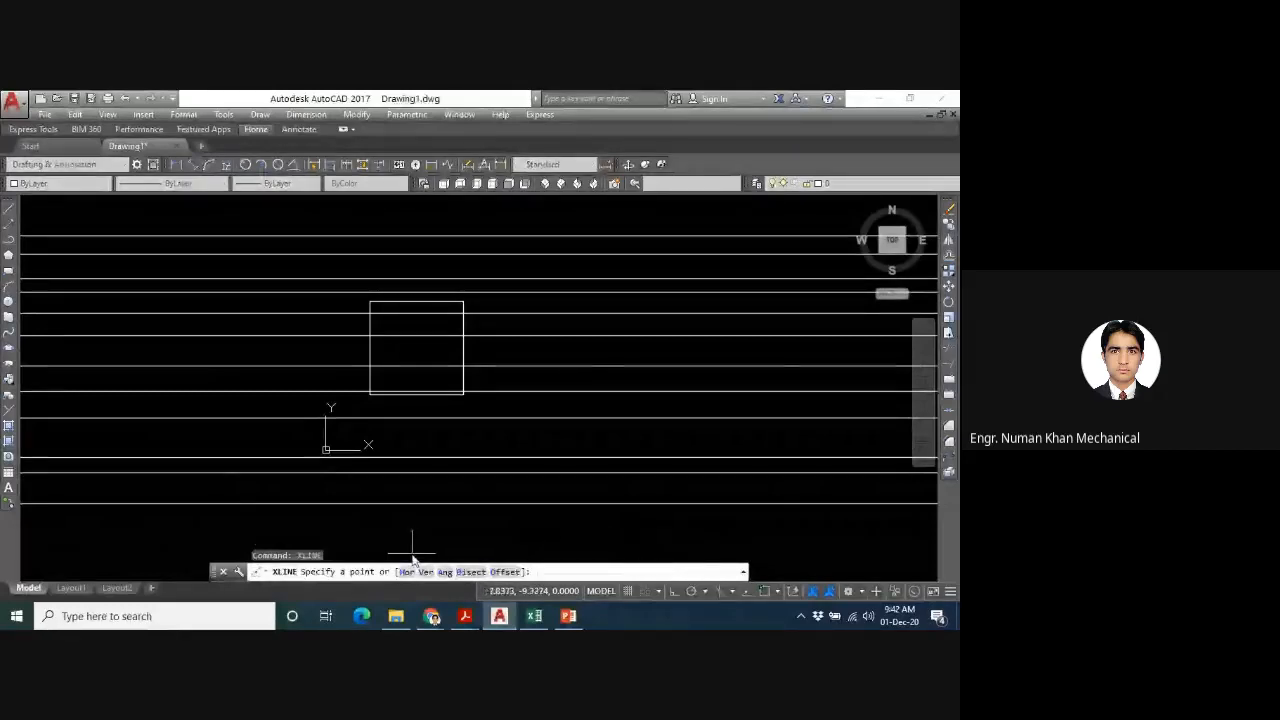
{"action": "type", "text": "v"}
{"action": "key", "text": "Return"}
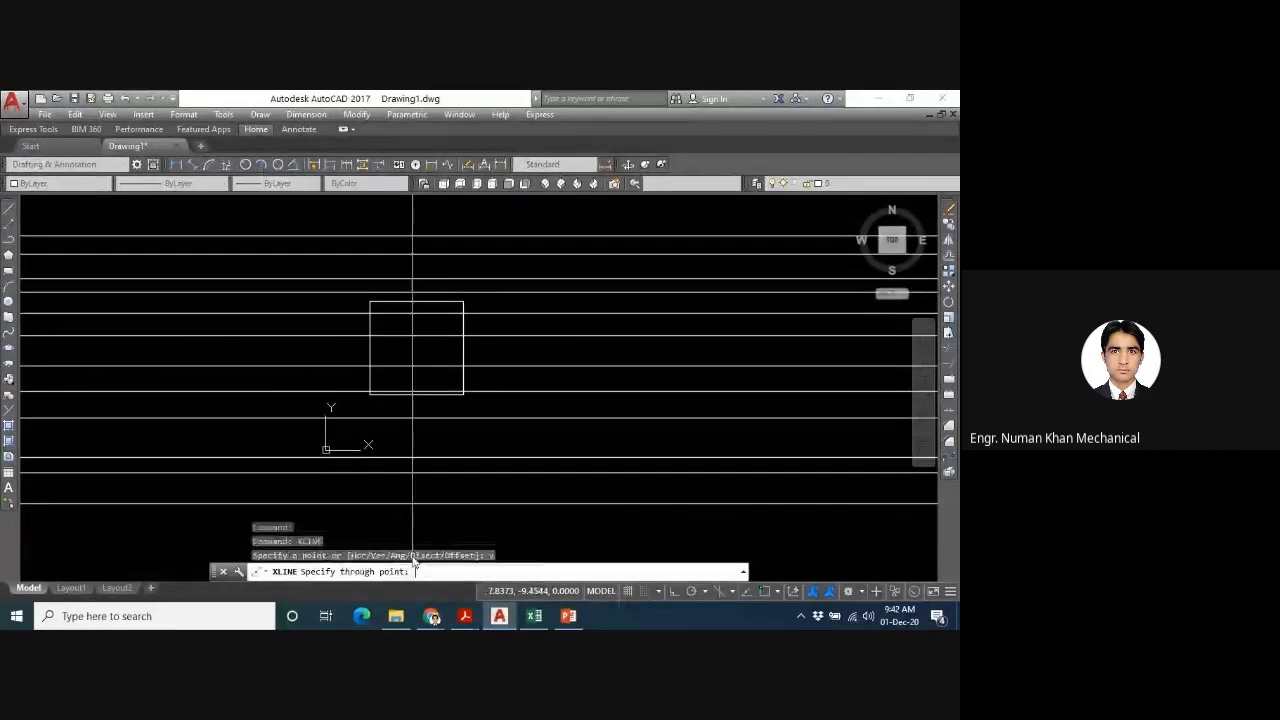
{"action": "left_click", "coordinate": [726, 519]}
{"action": "left_click", "coordinate": [656, 514]}
{"action": "left_click", "coordinate": [349, 475]}
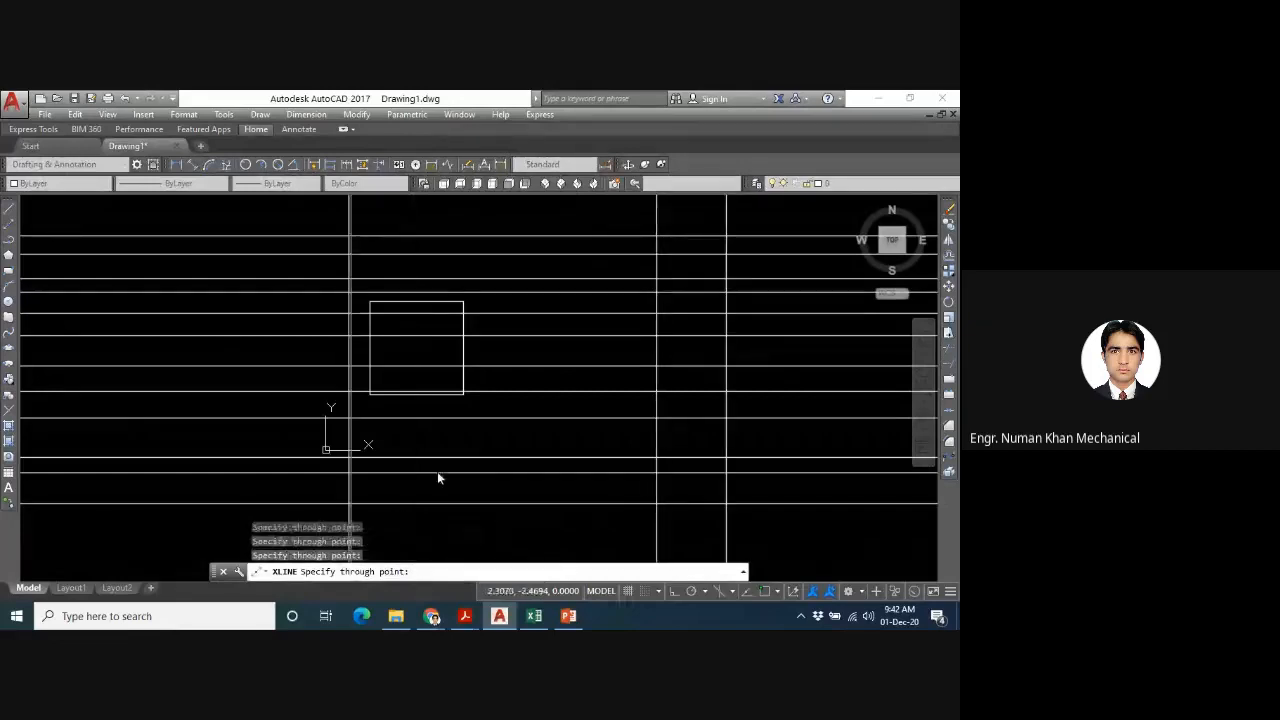
{"action": "left_click", "coordinate": [519, 469]}
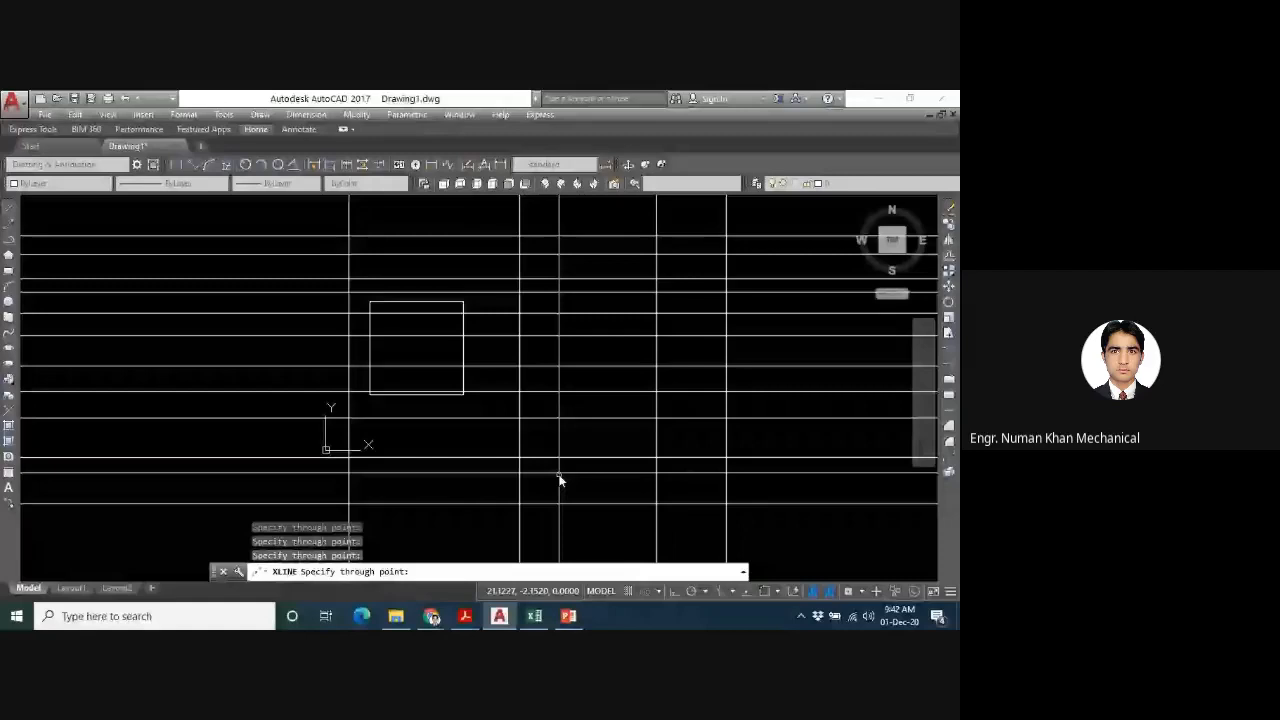
{"action": "left_click", "coordinate": [605, 468]}
{"action": "left_click", "coordinate": [774, 460]}
{"action": "left_click", "coordinate": [697, 453]}
{"action": "left_click", "coordinate": [504, 444]}
{"action": "left_click", "coordinate": [551, 436]}
{"action": "left_click", "coordinate": [572, 436]}
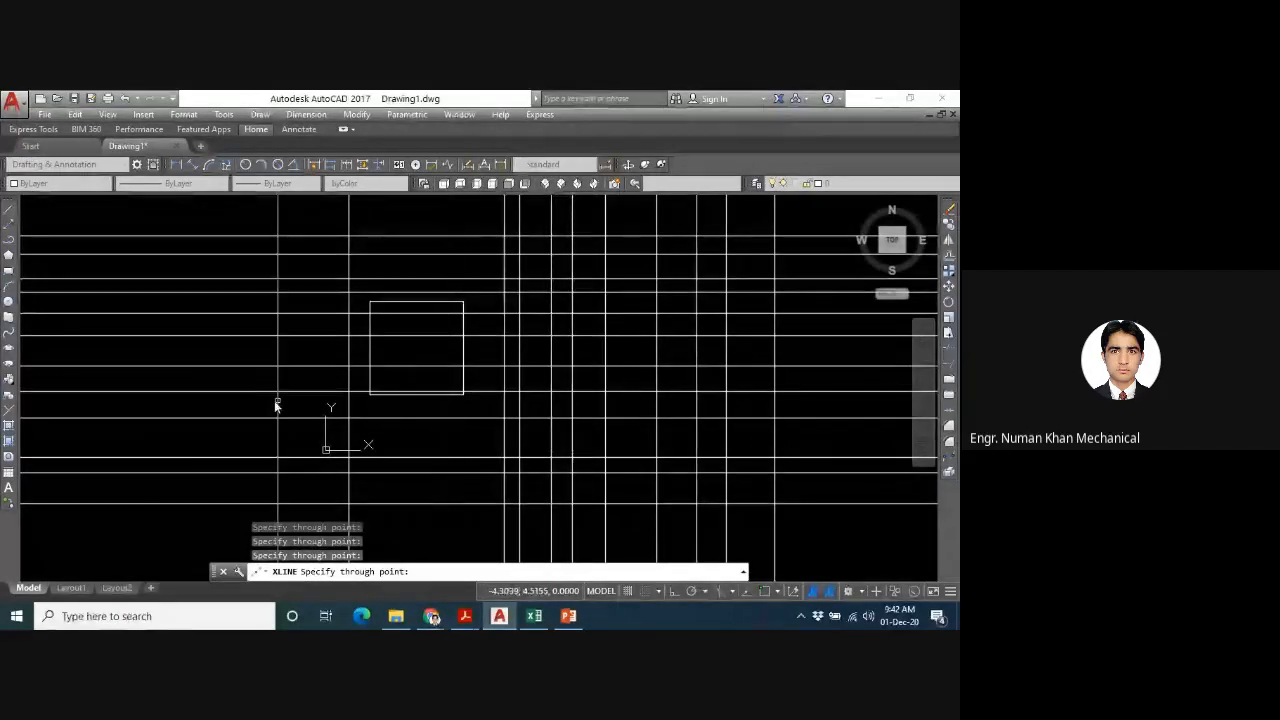
{"action": "left_click", "coordinate": [266, 401]}
{"action": "left_click", "coordinate": [479, 397]}
{"action": "left_click", "coordinate": [442, 394]}
{"action": "left_click", "coordinate": [401, 390]}
{"action": "left_click", "coordinate": [255, 385]}
{"action": "left_click", "coordinate": [299, 383]}
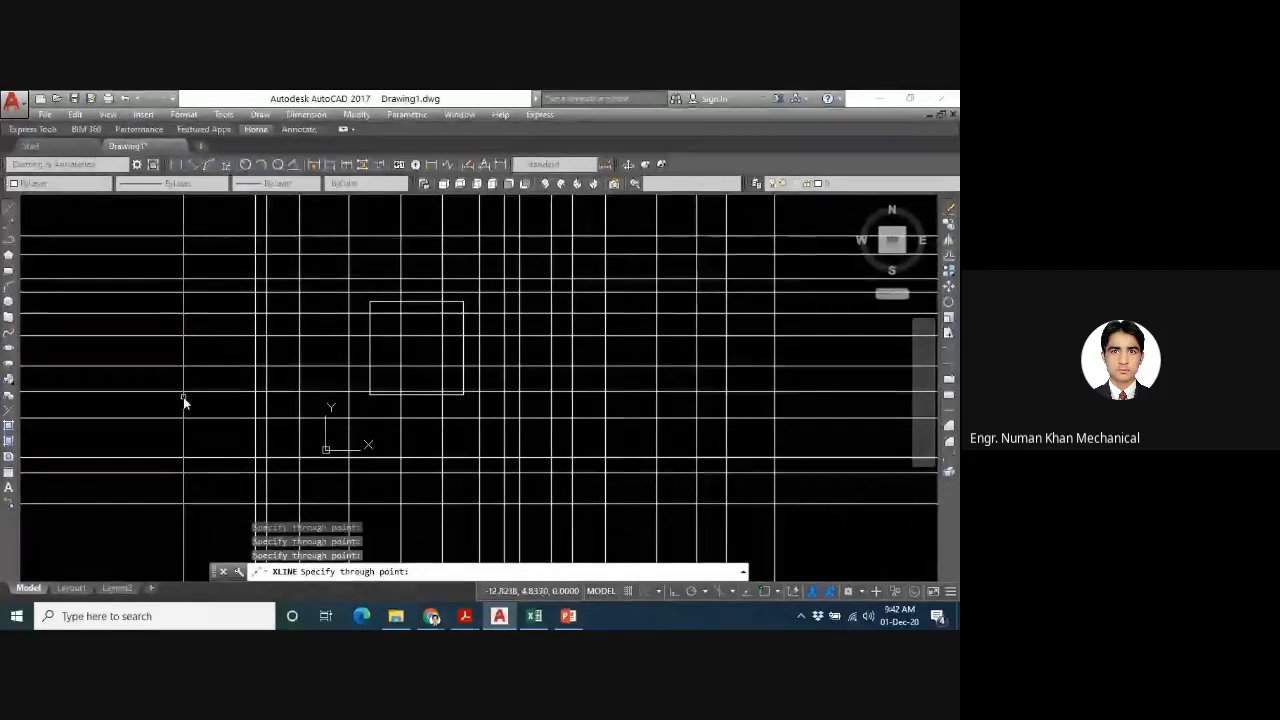
- Add two more vertical construction lines through the points 4,5 and -10,10, and finish the command
{"action": "type", "text": "4"}
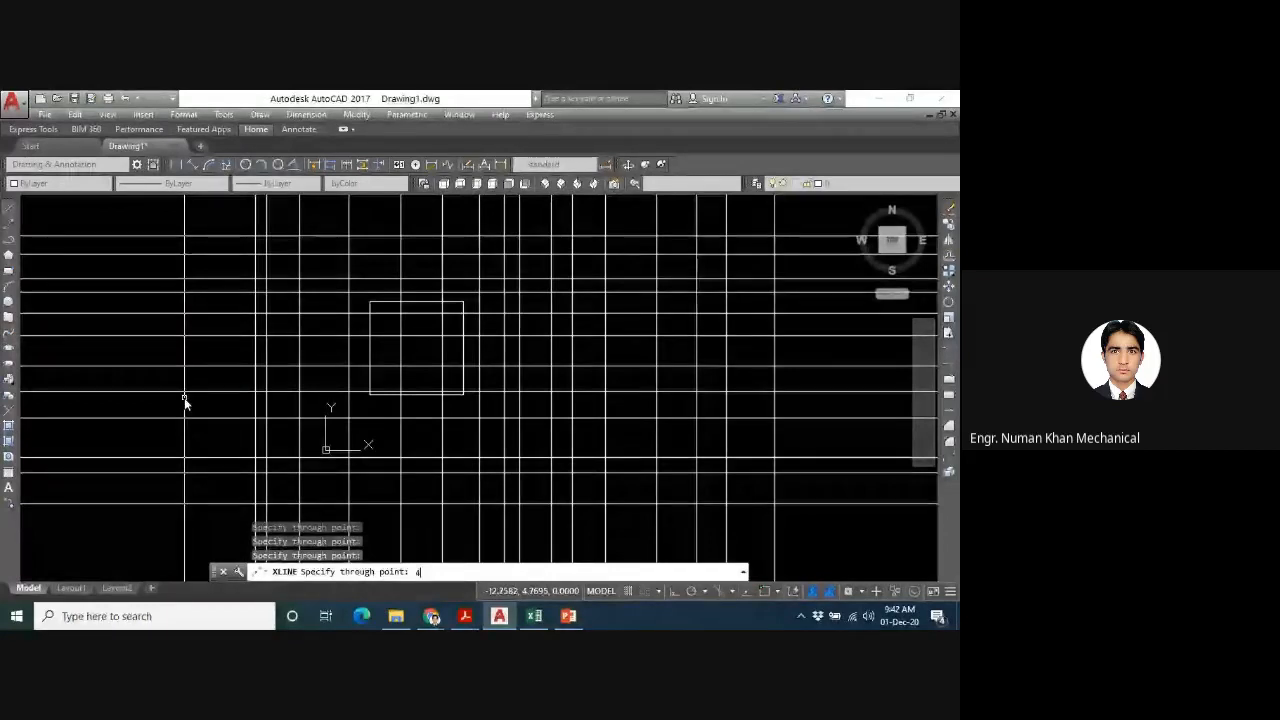
{"action": "type", "text": ",5"}
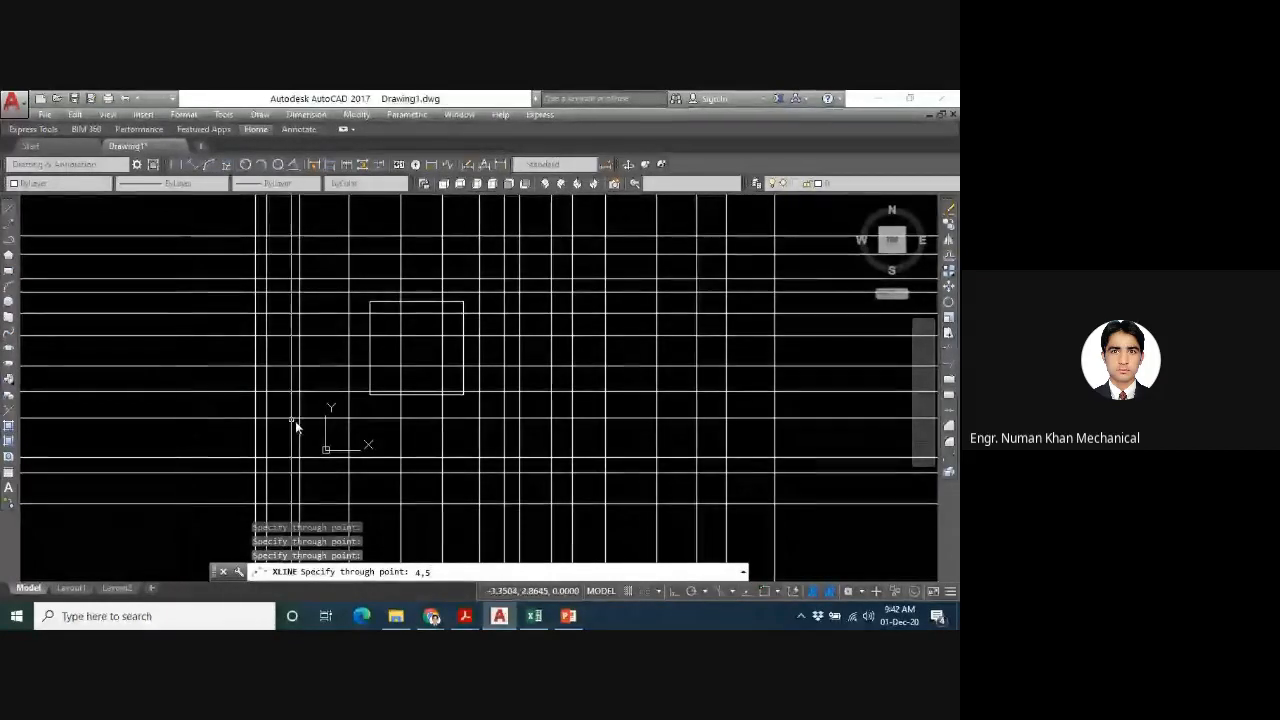
{"action": "key", "text": "Return"}
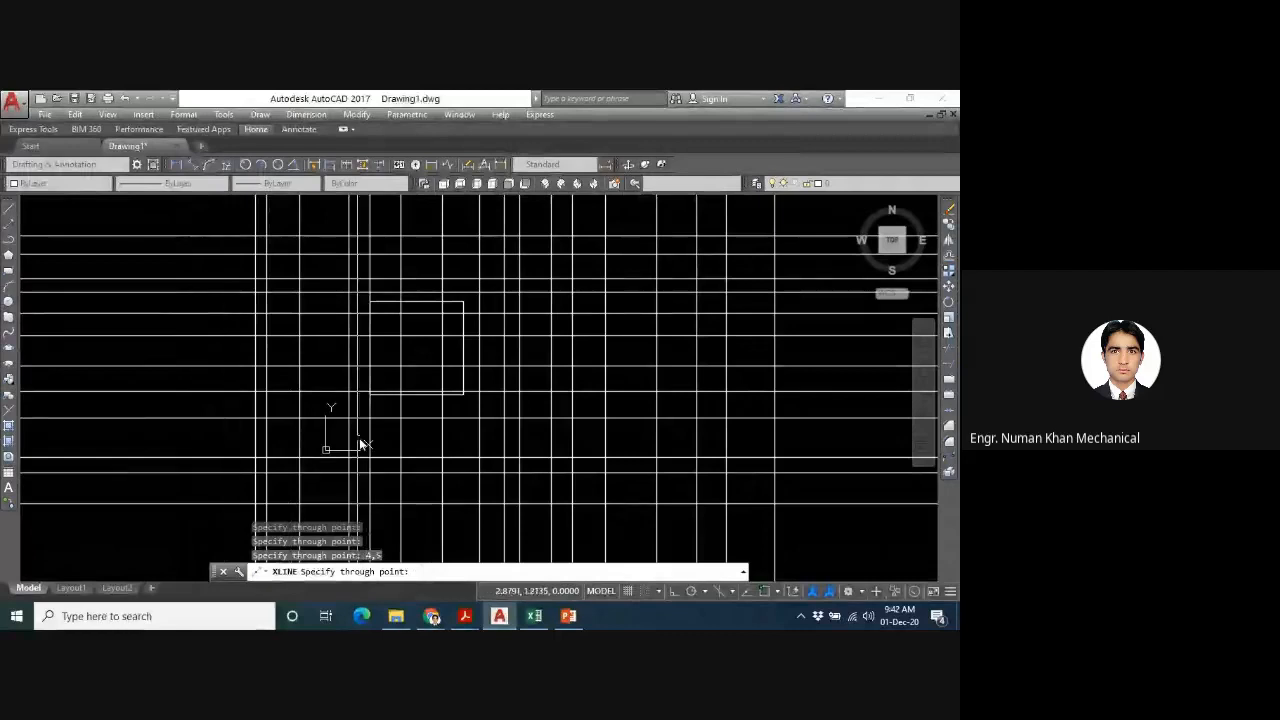
{"action": "type", "text": "-10"}
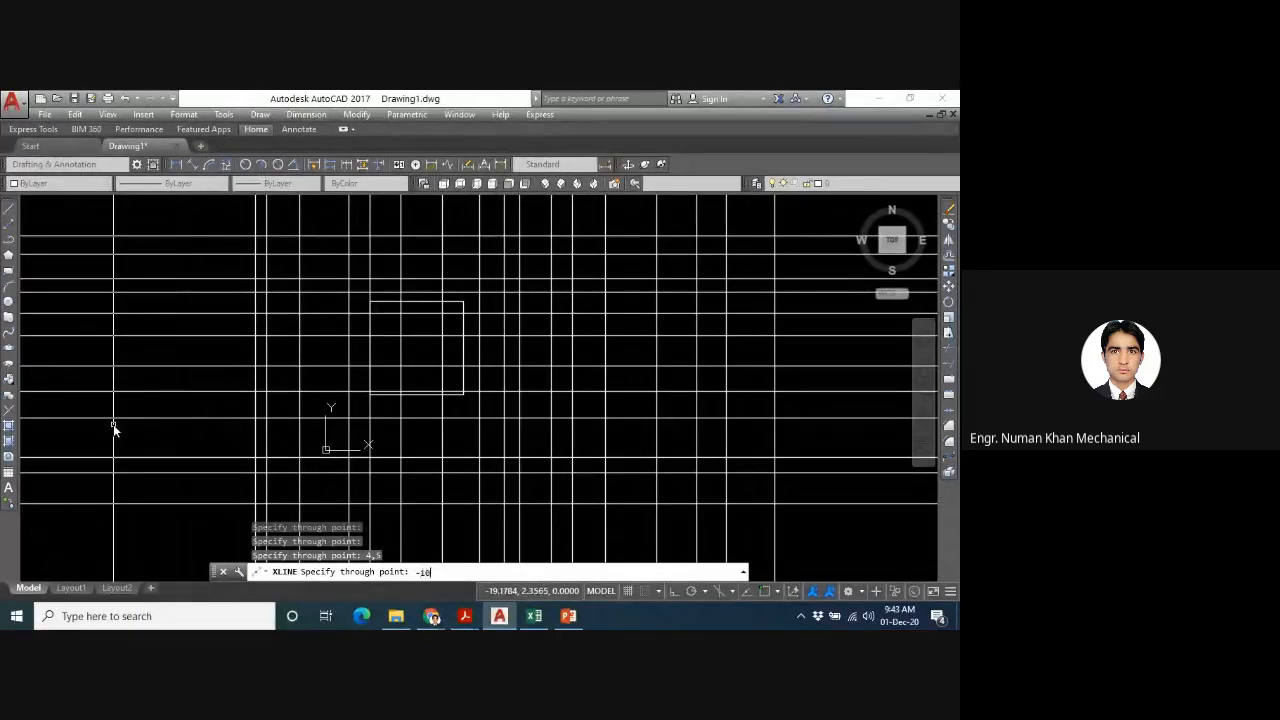
{"action": "type", "text": ",10"}
{"action": "key", "text": "Return"}
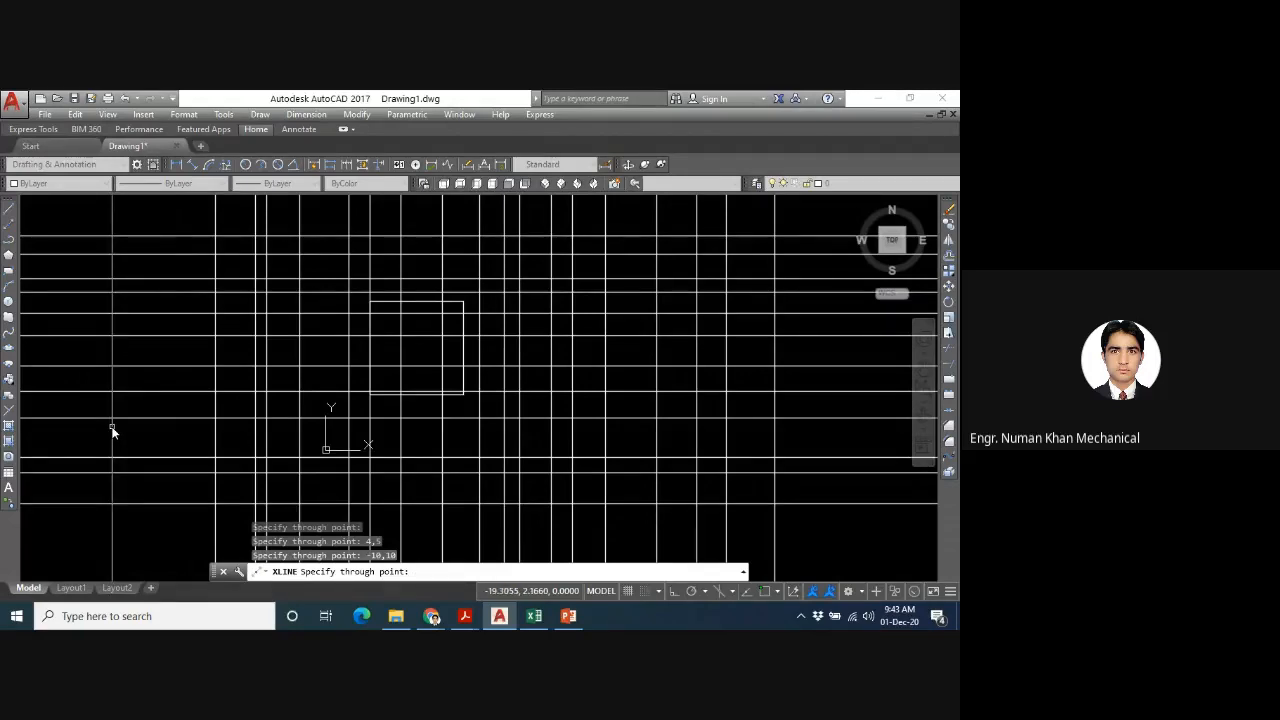
{"action": "key", "text": "Escape"}
- Draw a series of parallel 45-degree construction lines across the square and on both sides of it using the XLINE Ang option
{"action": "type", "text": "XLINE"}
{"action": "key", "text": "Return"}
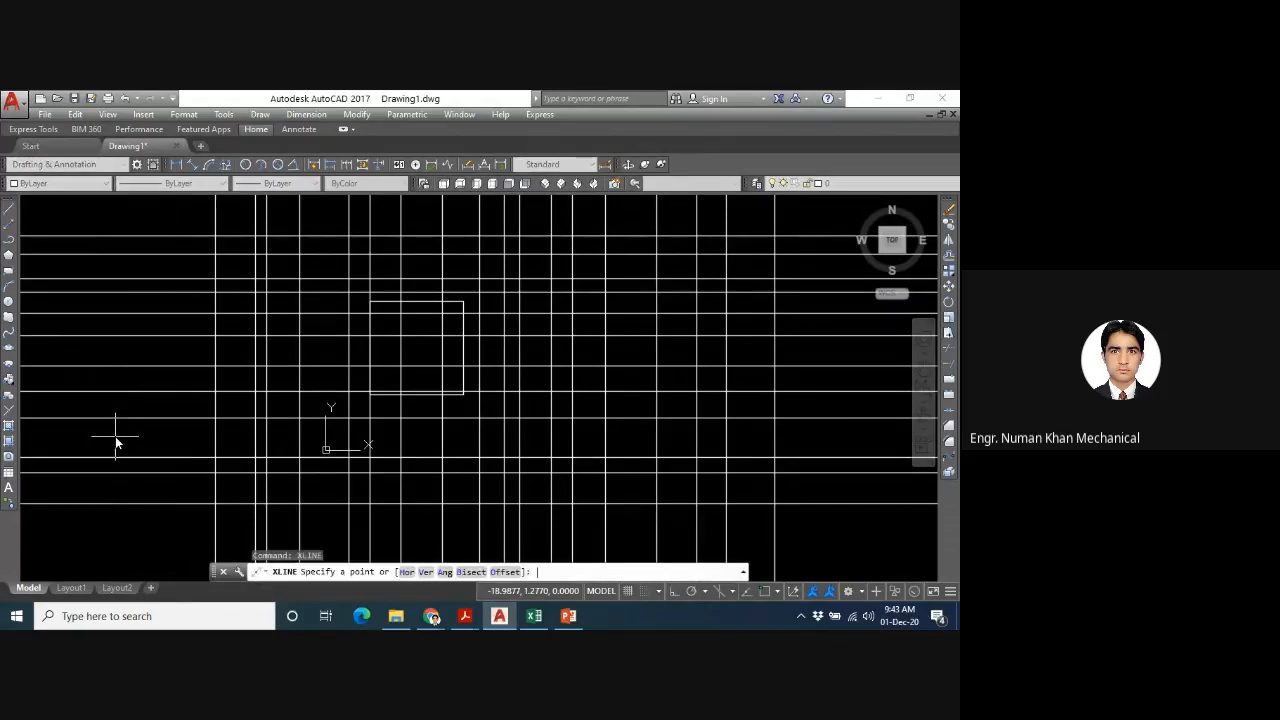
{"action": "type", "text": "a"}
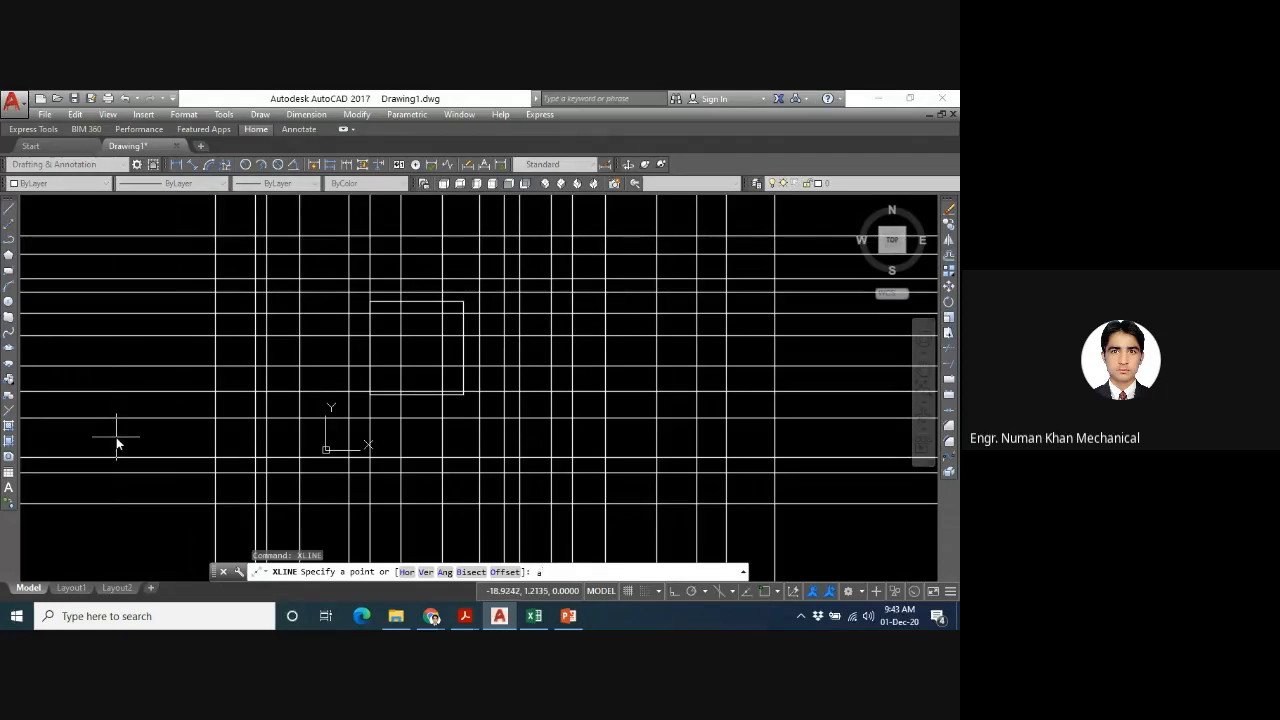
{"action": "key", "text": "Return"}
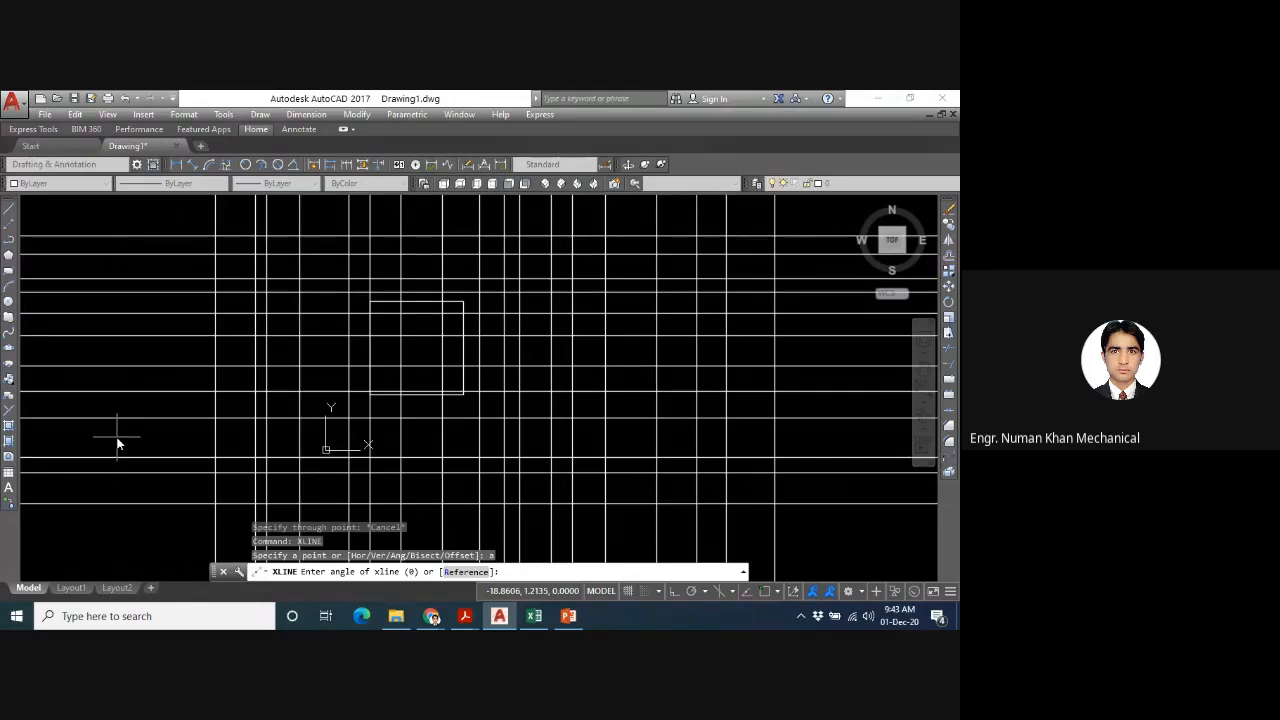
{"action": "type", "text": "45"}
{"action": "key", "text": "Return"}
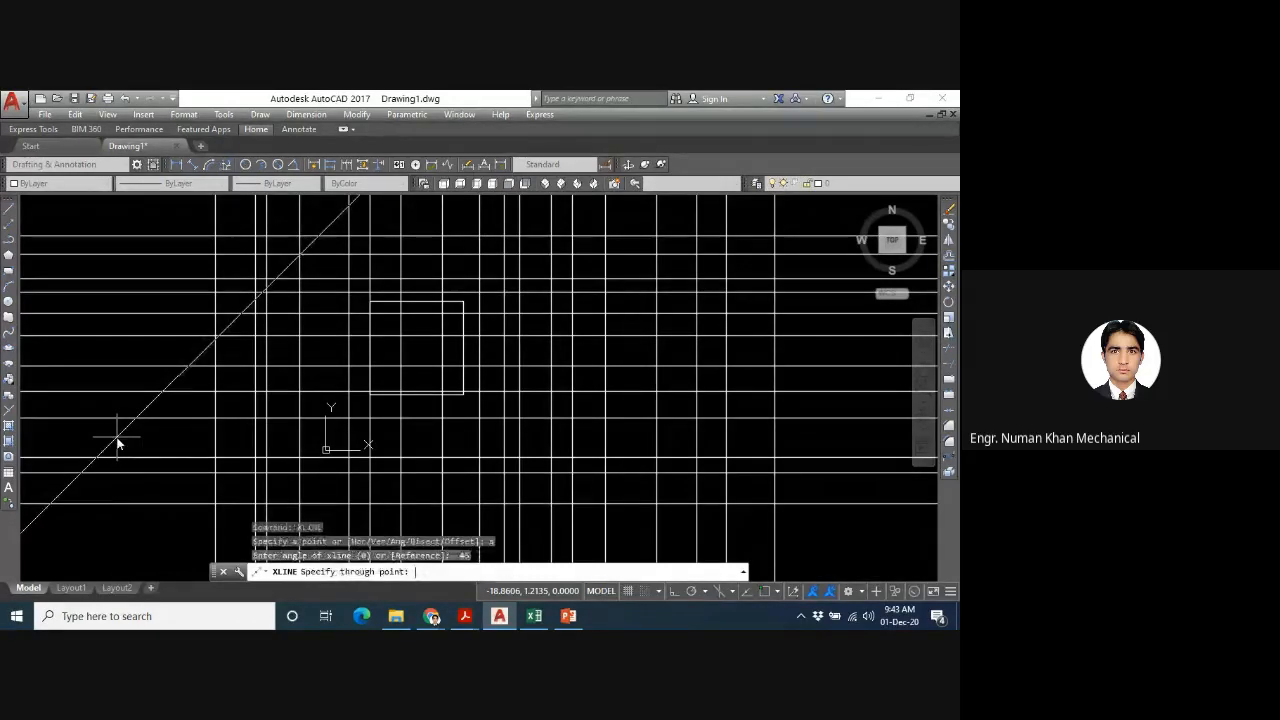
{"action": "left_click", "coordinate": [229, 451]}
{"action": "left_click", "coordinate": [366, 472]}
{"action": "left_click", "coordinate": [478, 497]}
{"action": "left_click", "coordinate": [615, 526]}
{"action": "left_click", "coordinate": [373, 383]}
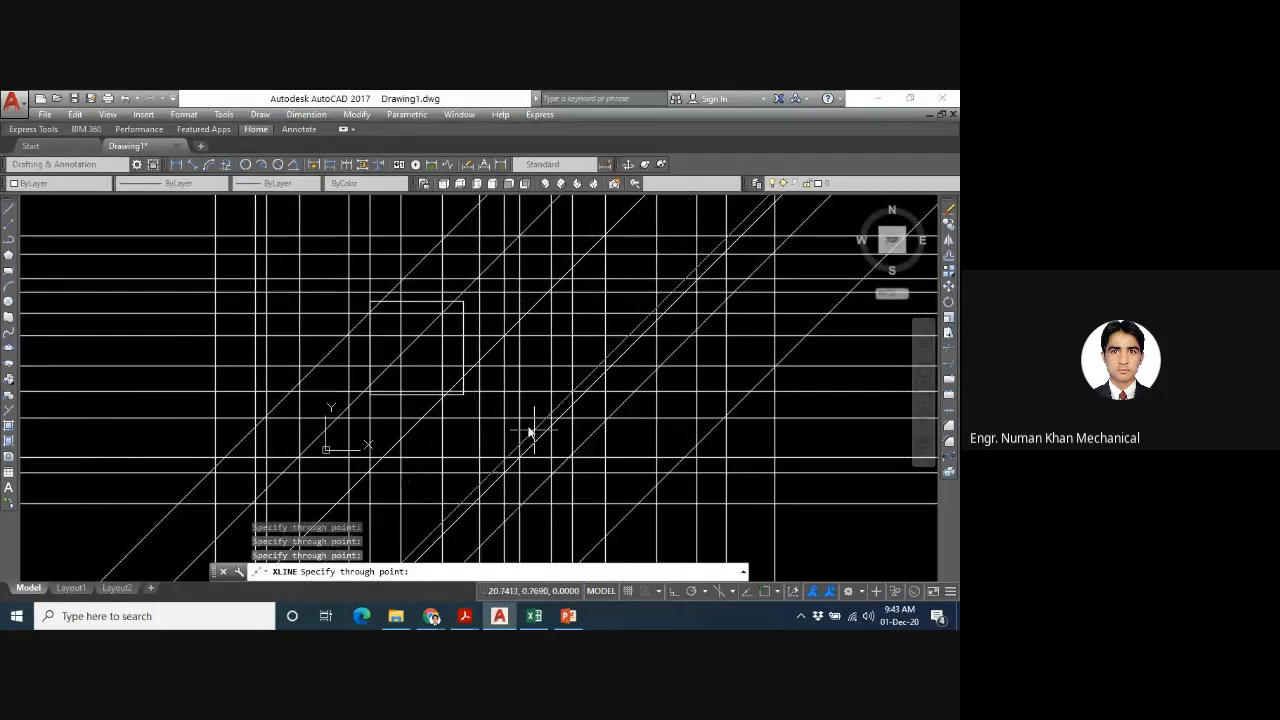
{"action": "left_click", "coordinate": [508, 424]}
{"action": "left_click", "coordinate": [617, 460]}
{"action": "left_click", "coordinate": [481, 407]}
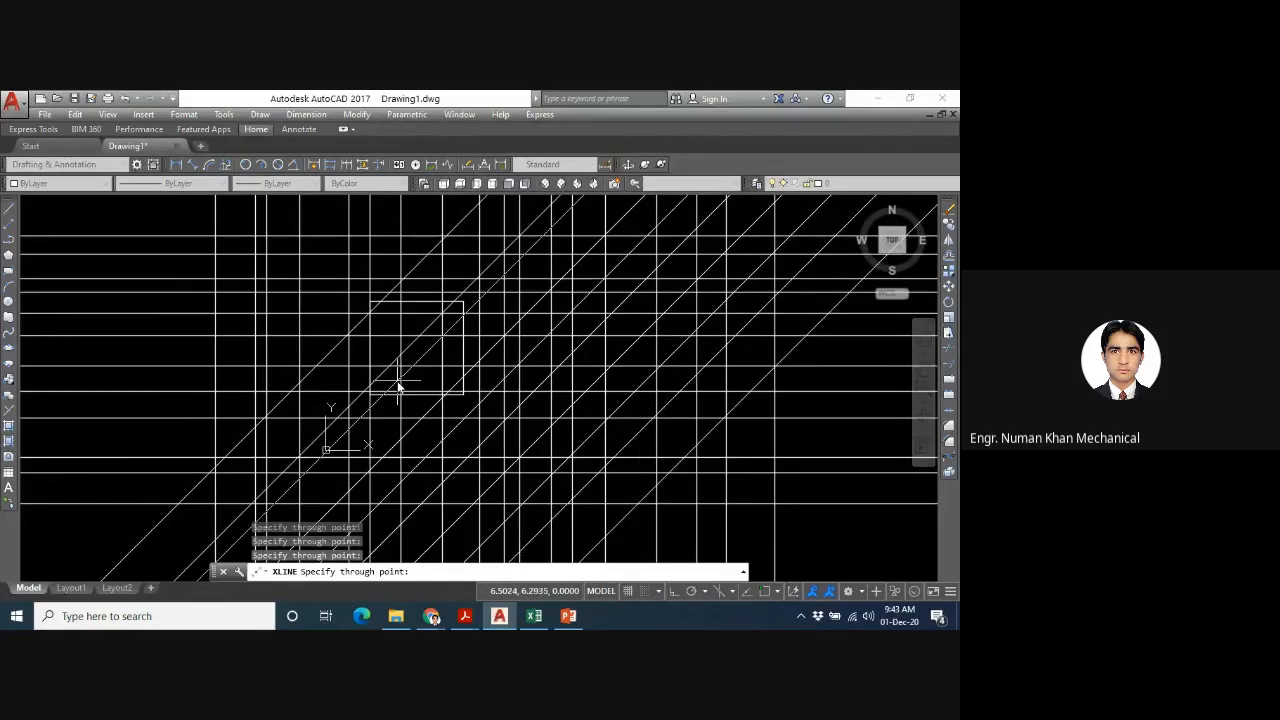
{"action": "left_click", "coordinate": [398, 386]}
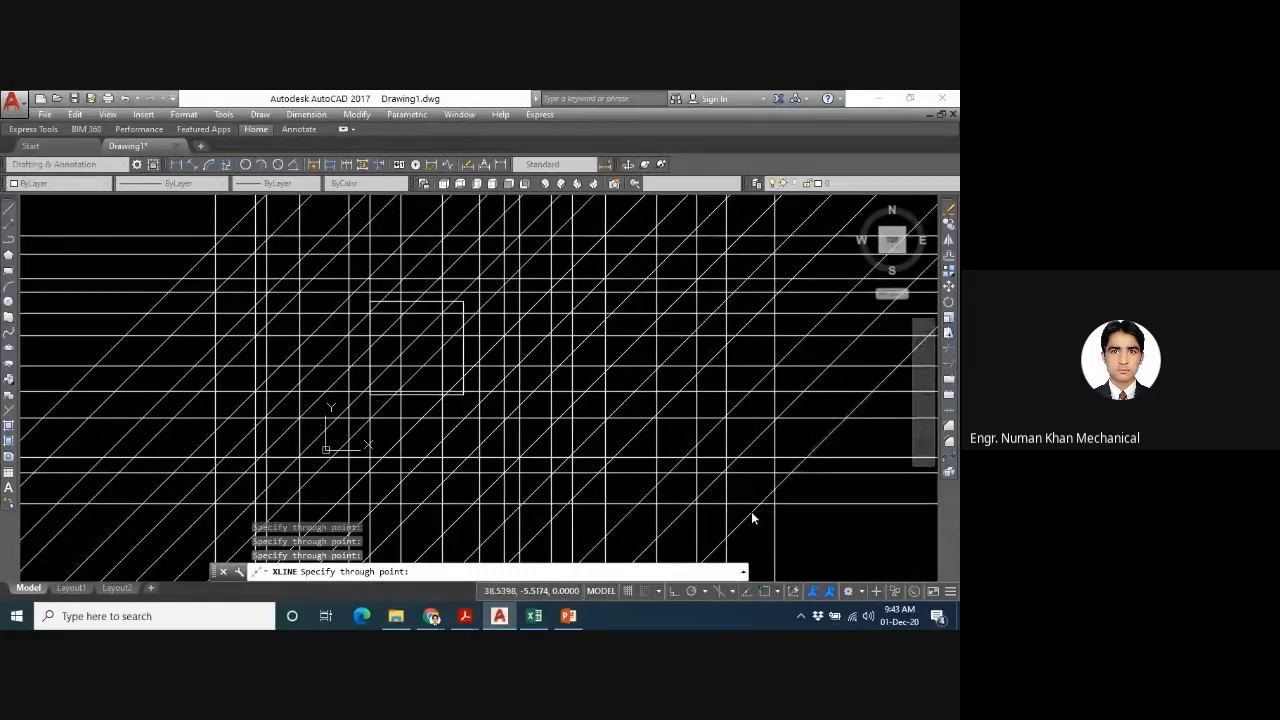
{"action": "key", "text": "Escape"}
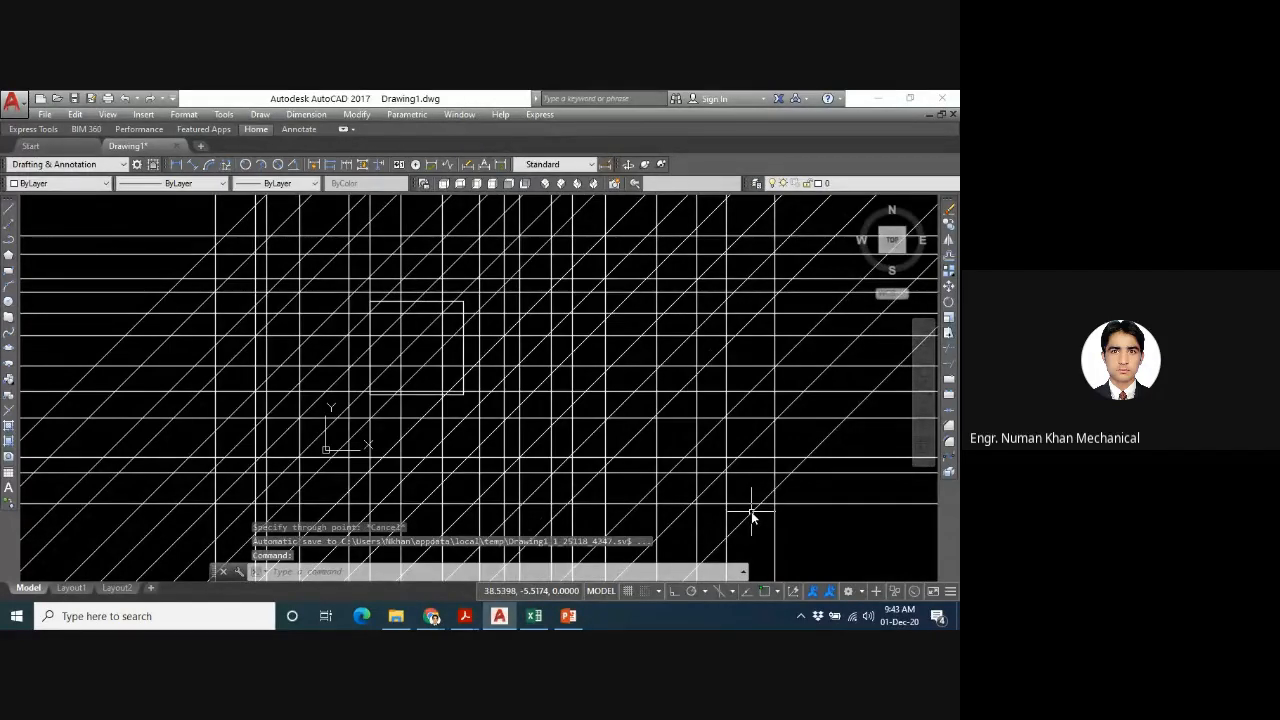
{"action": "type", "text": "XLINE"}
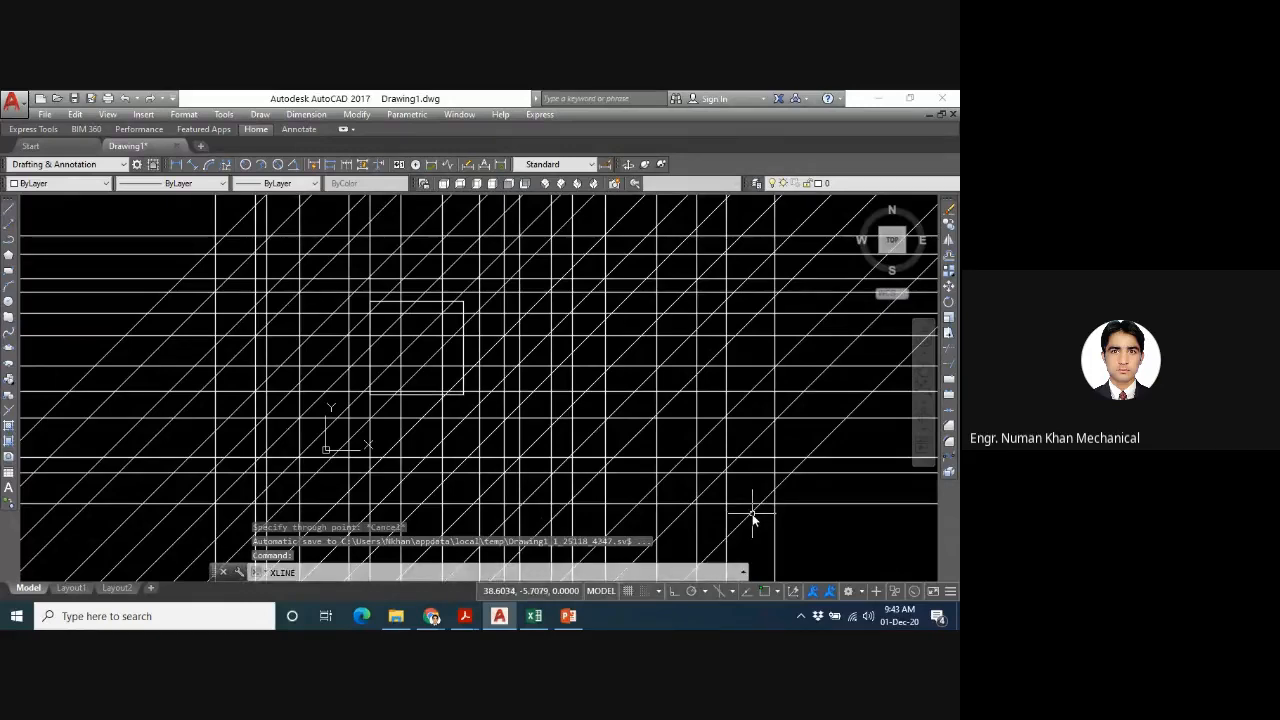
{"action": "key", "text": "Return"}
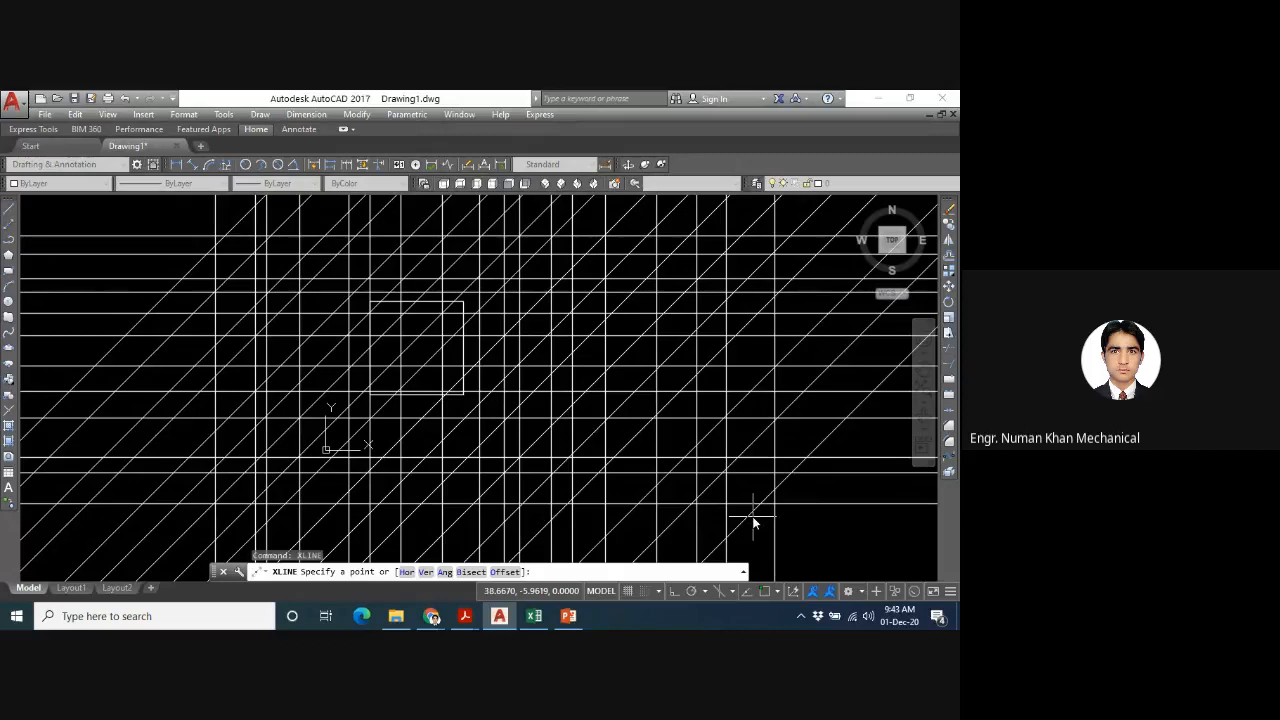
{"action": "key", "text": "Escape"}
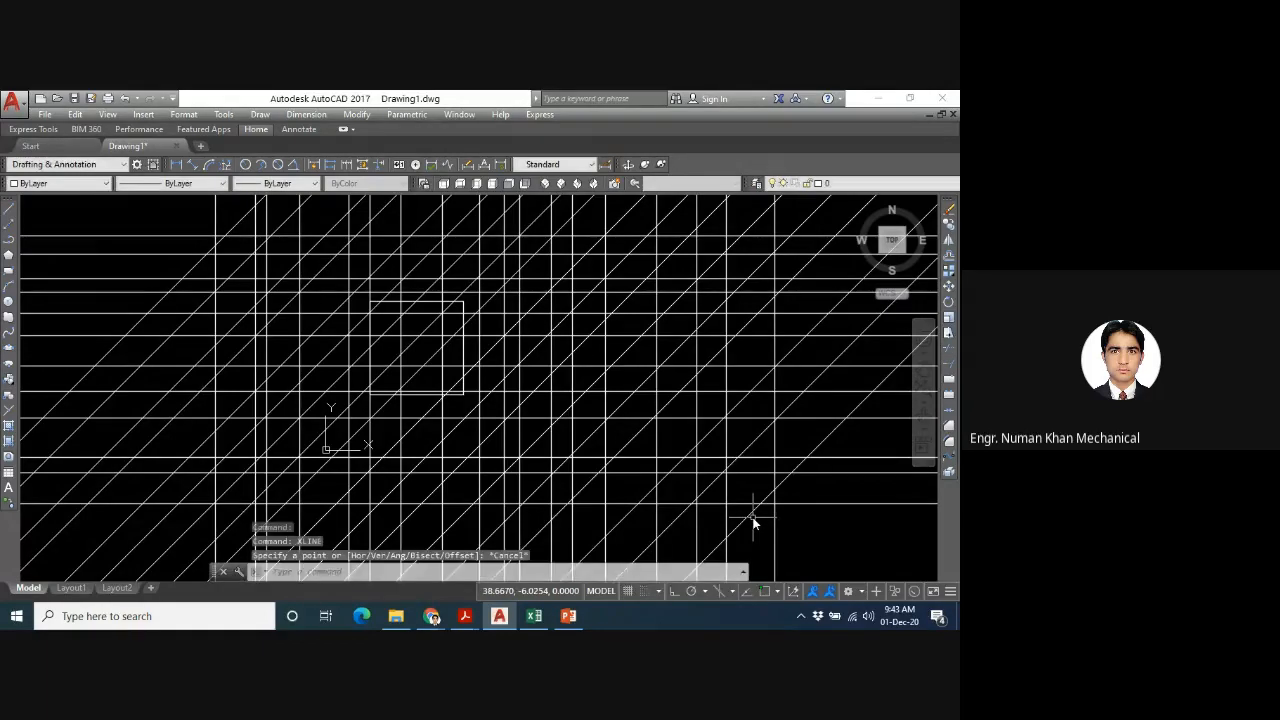
{"action": "key", "text": "Up"}
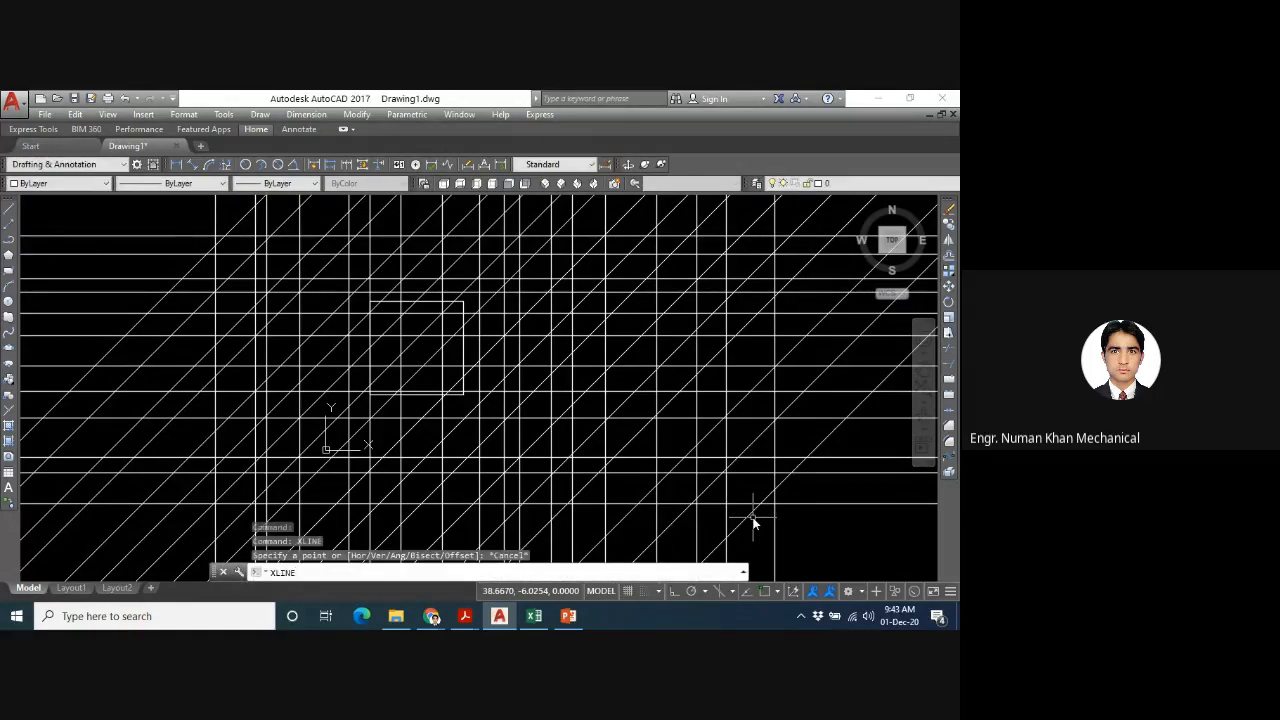
{"action": "key", "text": "Escape"}
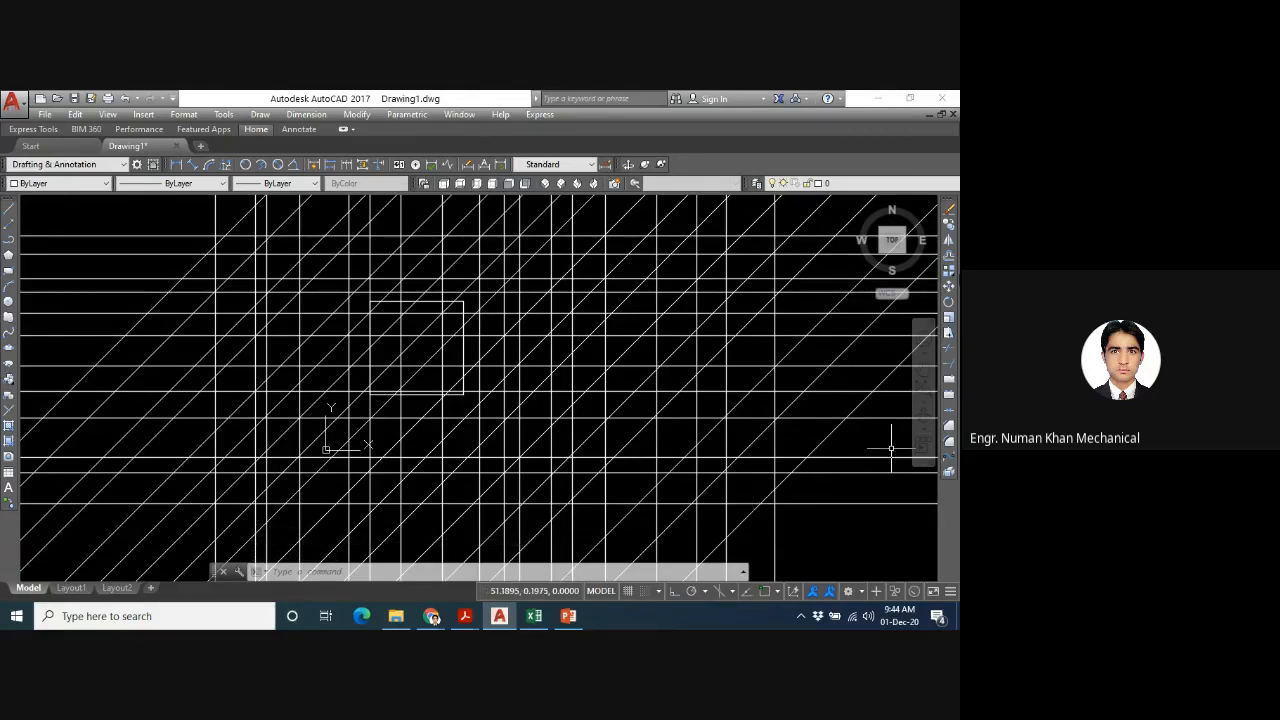
- Try a crossing lasso selection, erase everything touched by a crossing window over the grid's upper half, and undo the erase
{"action": "mouse_move", "coordinate": [826, 214]}
{"action": "left_mouse_down"}
{"action": "mouse_move", "coordinate": [414, 329]}
{"action": "mouse_move", "coordinate": [110, 440]}
{"action": "mouse_move", "coordinate": [728, 313]}
{"action": "left_mouse_up"}
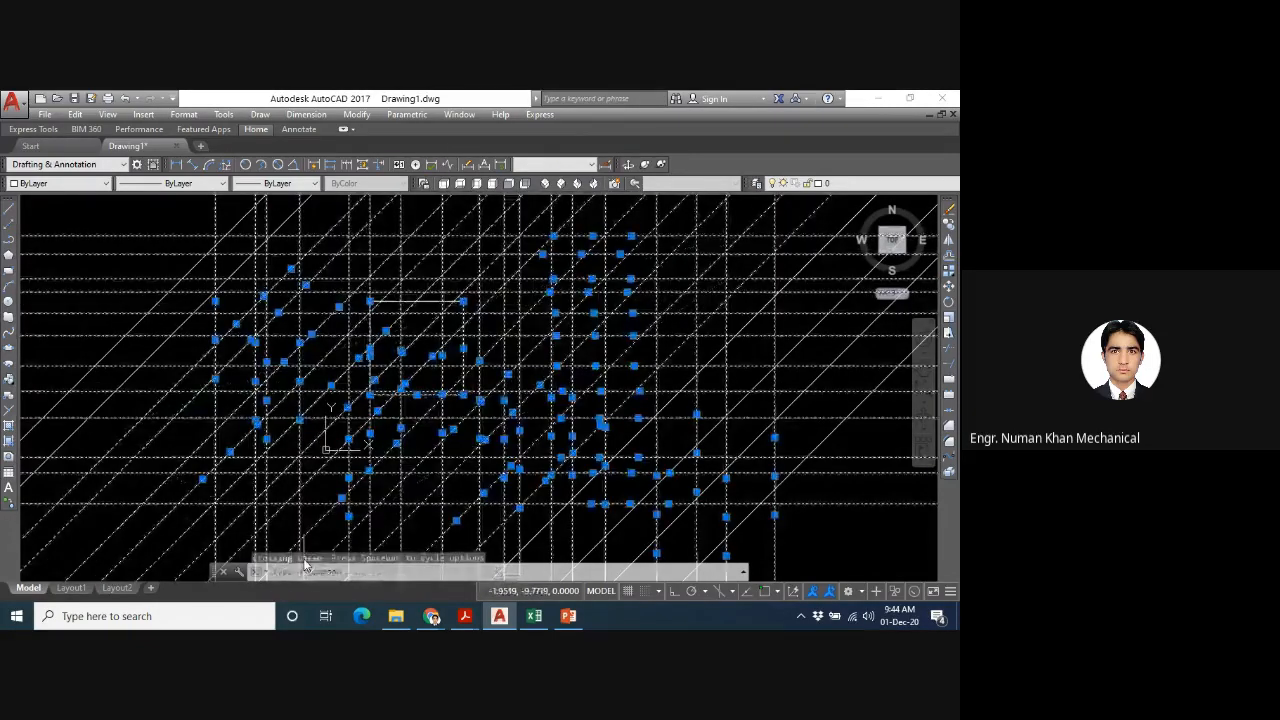
{"action": "key", "text": "Escape"}
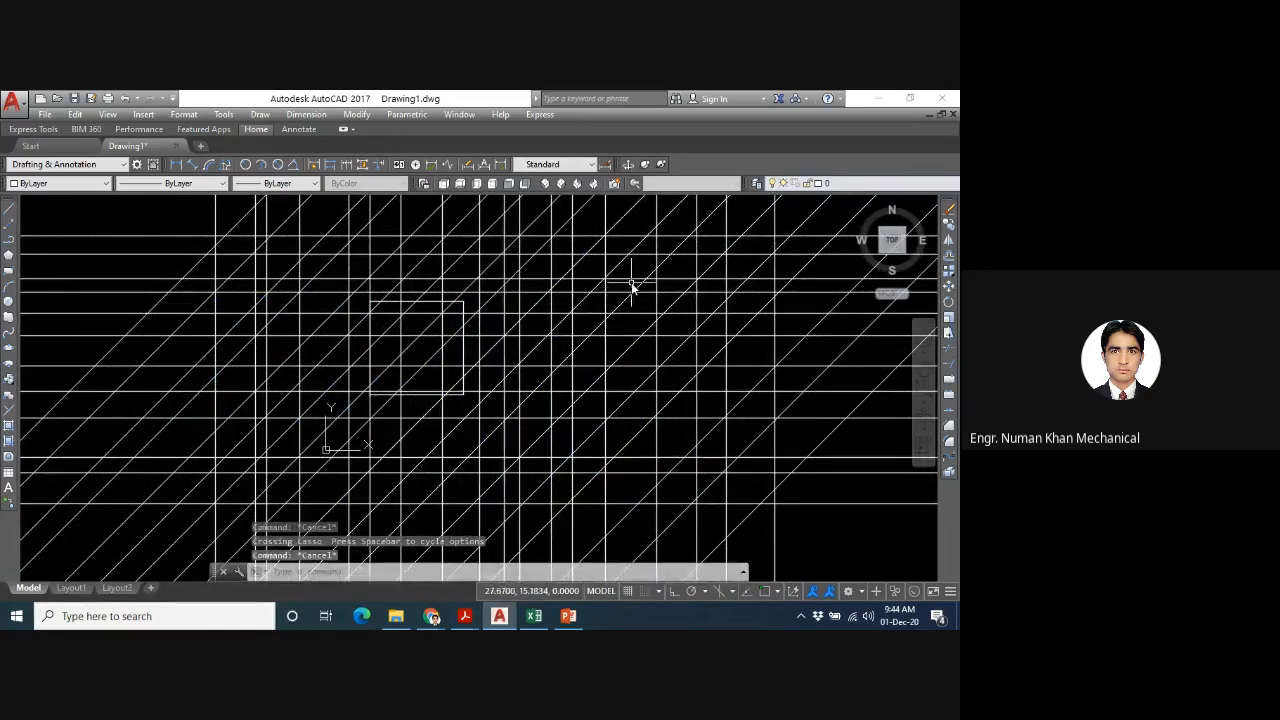
{"action": "left_click", "coordinate": [838, 206]}
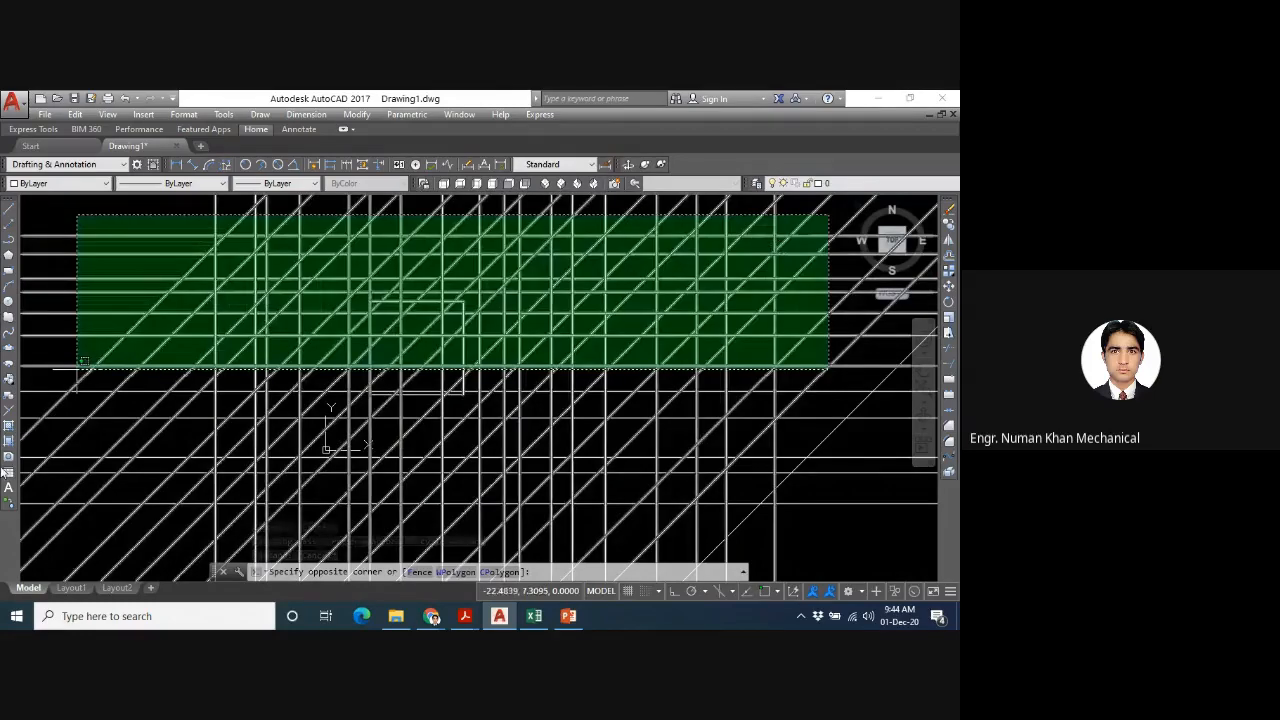
{"action": "left_click", "coordinate": [52, 367]}
{"action": "key", "text": "Delete"}
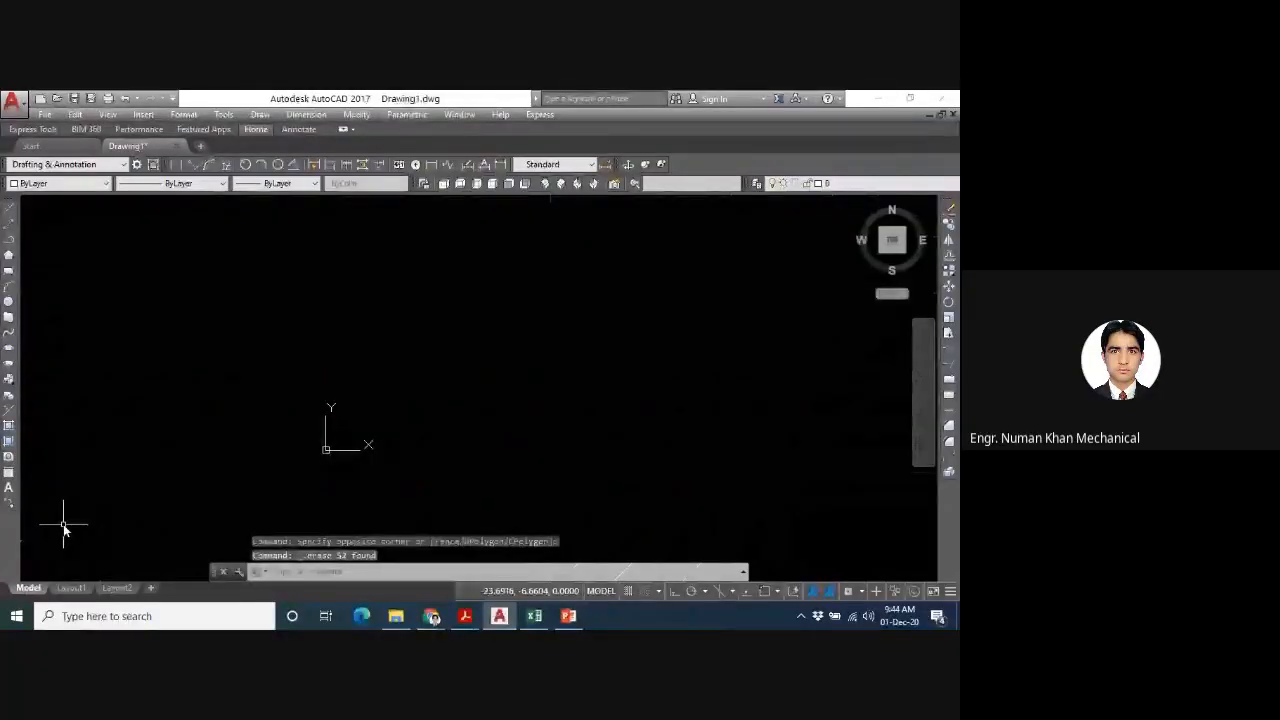
{"action": "key", "text": "ctrl+z"}
- Erase everything touched by a larger crossing window spanning nearly the whole visible grid, and undo the erase
{"action": "left_click", "coordinate": [817, 226]}
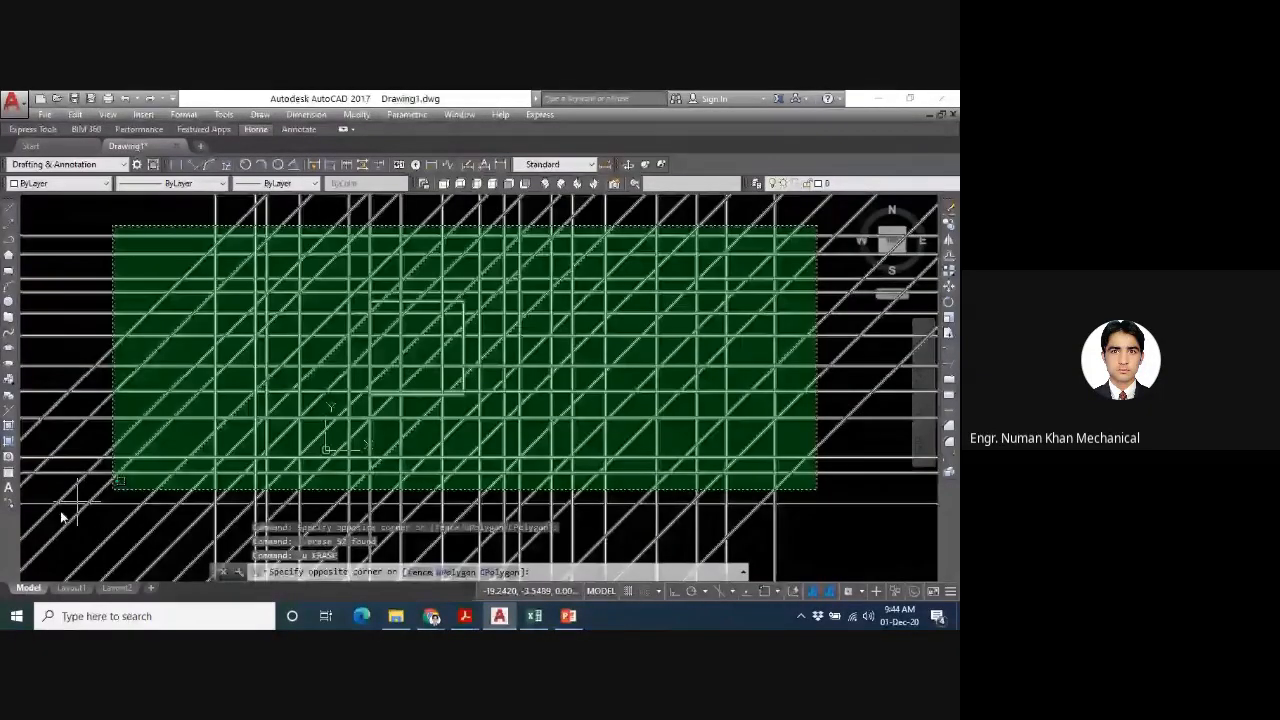
{"action": "left_click", "coordinate": [60, 516]}
{"action": "key", "text": "Delete"}
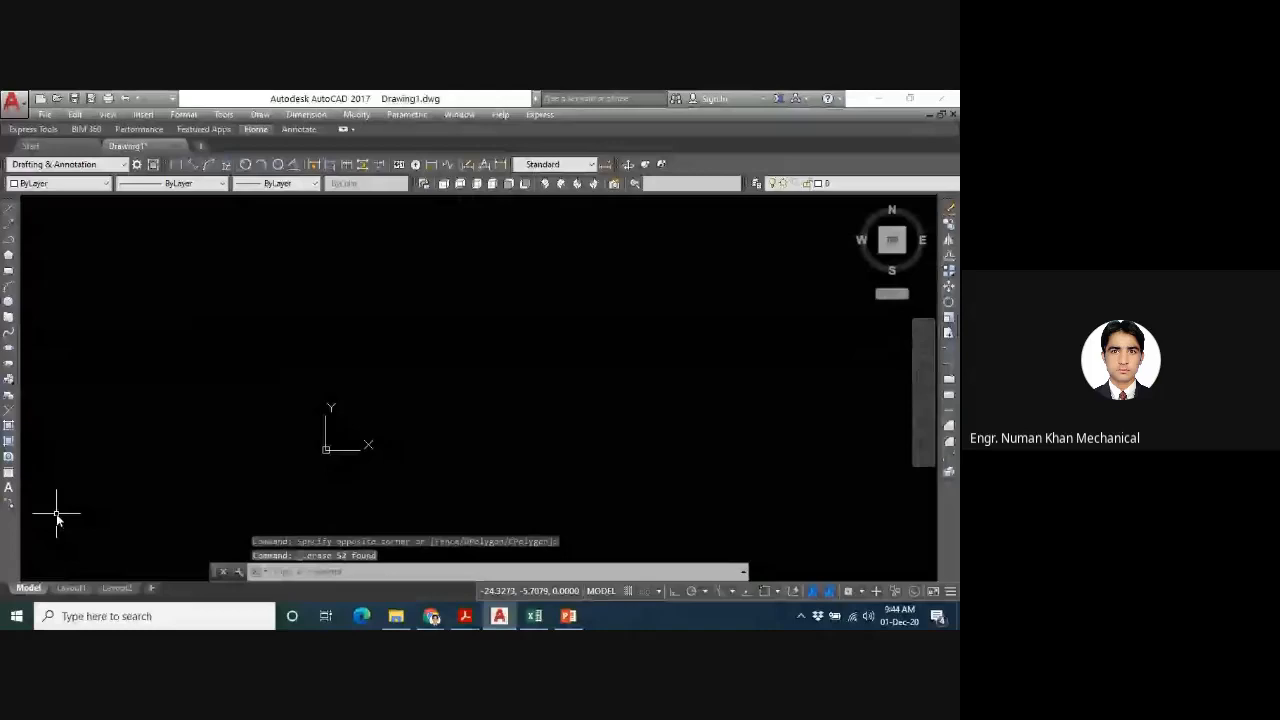
{"action": "key", "text": "ctrl+z"}
- Erase only the square by enclosing it completely in a window selection over the construction lines
{"action": "left_click", "coordinate": [193, 213]}
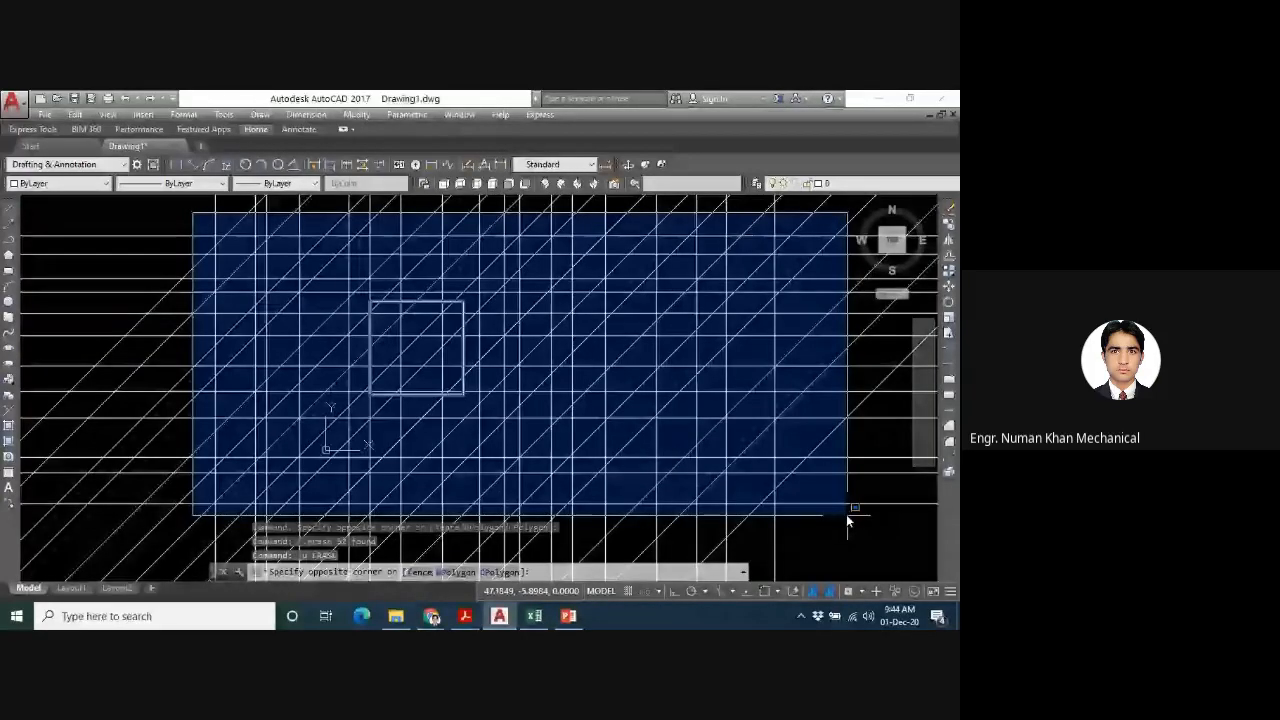
{"action": "left_click", "coordinate": [848, 519]}
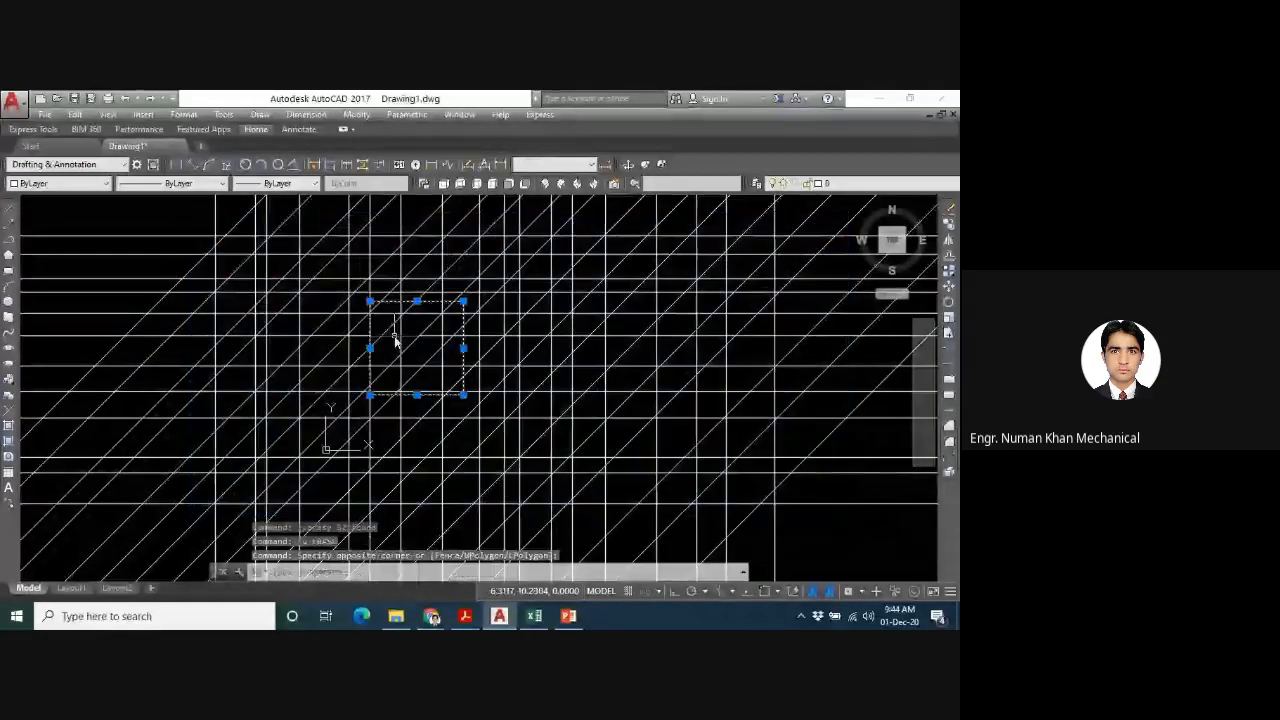
{"action": "left_click", "coordinate": [182, 208]}
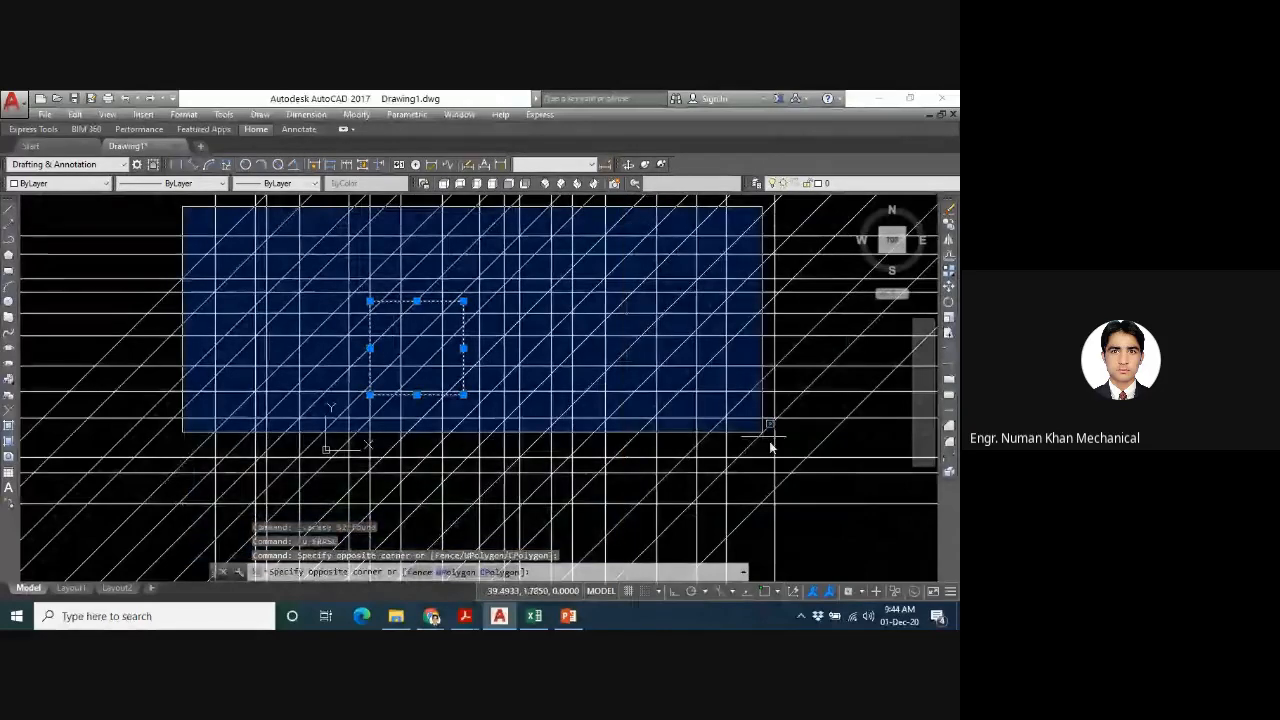
{"action": "left_click", "coordinate": [827, 519]}
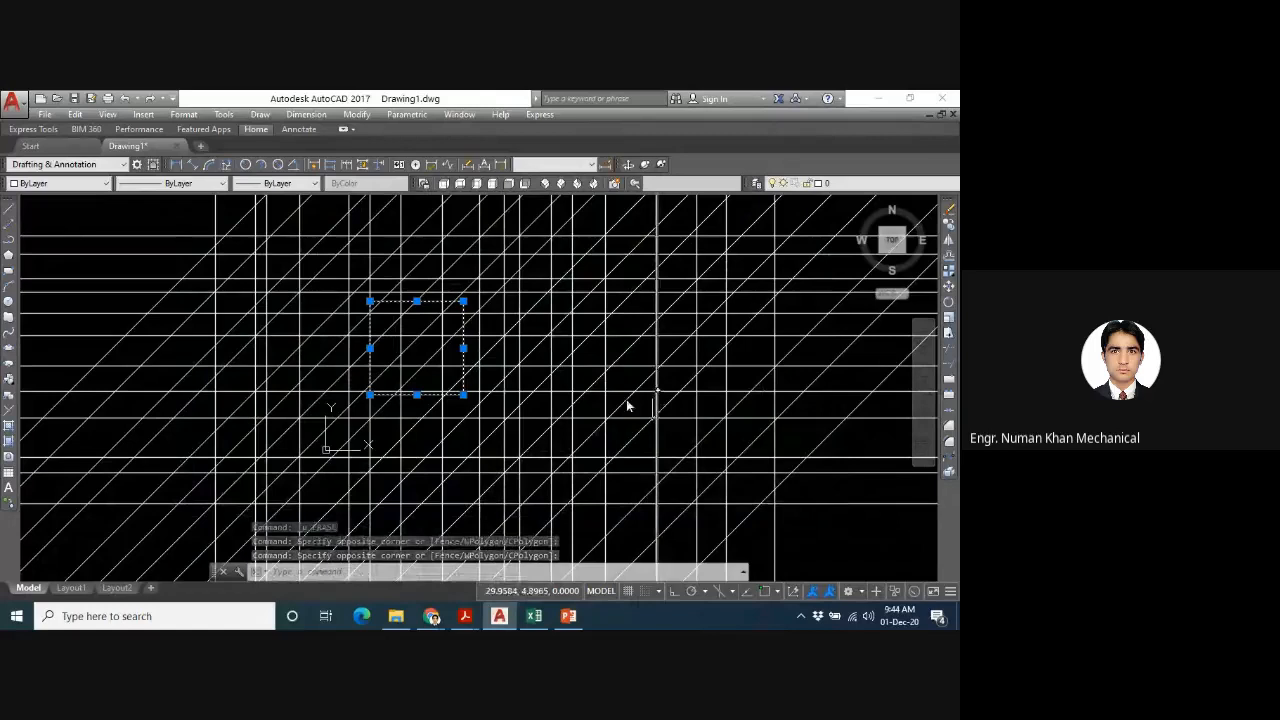
{"action": "key", "text": "Delete"}
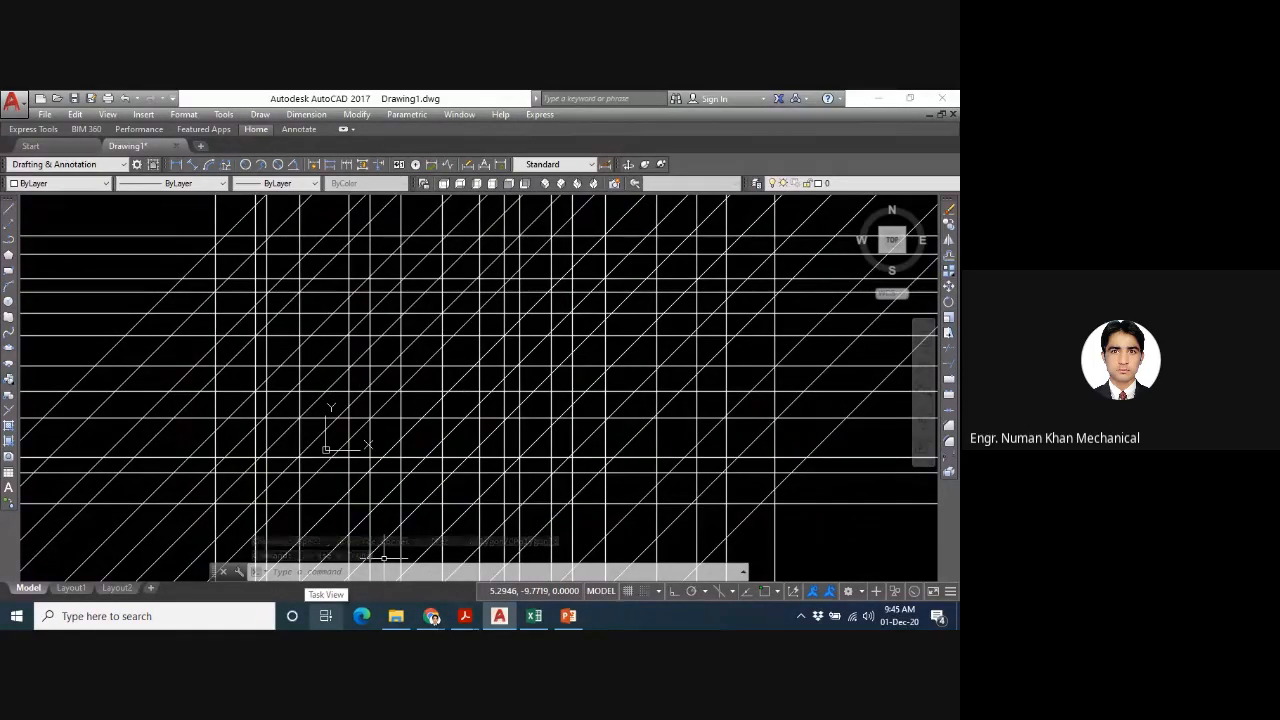
- Erase all remaining construction lines using the ERASE command with the all selection option
{"action": "type", "text": "e"}
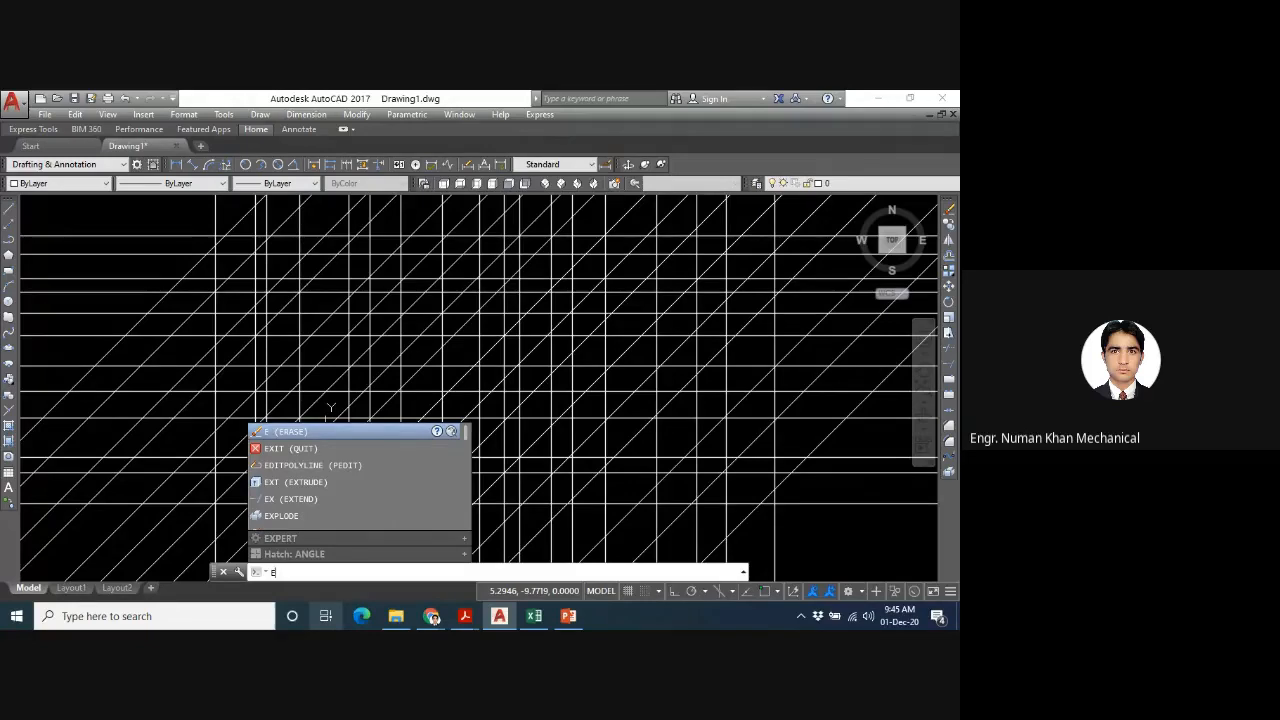
{"action": "key", "text": "Return"}
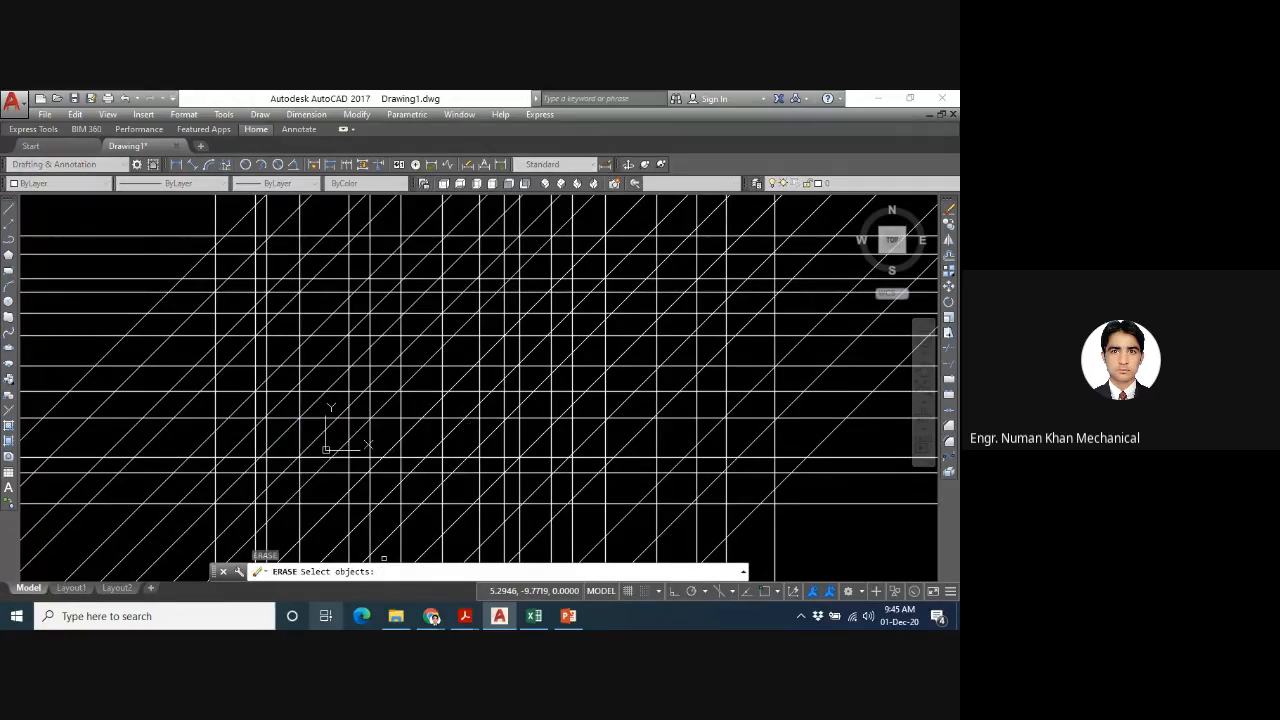
{"action": "type", "text": "all"}
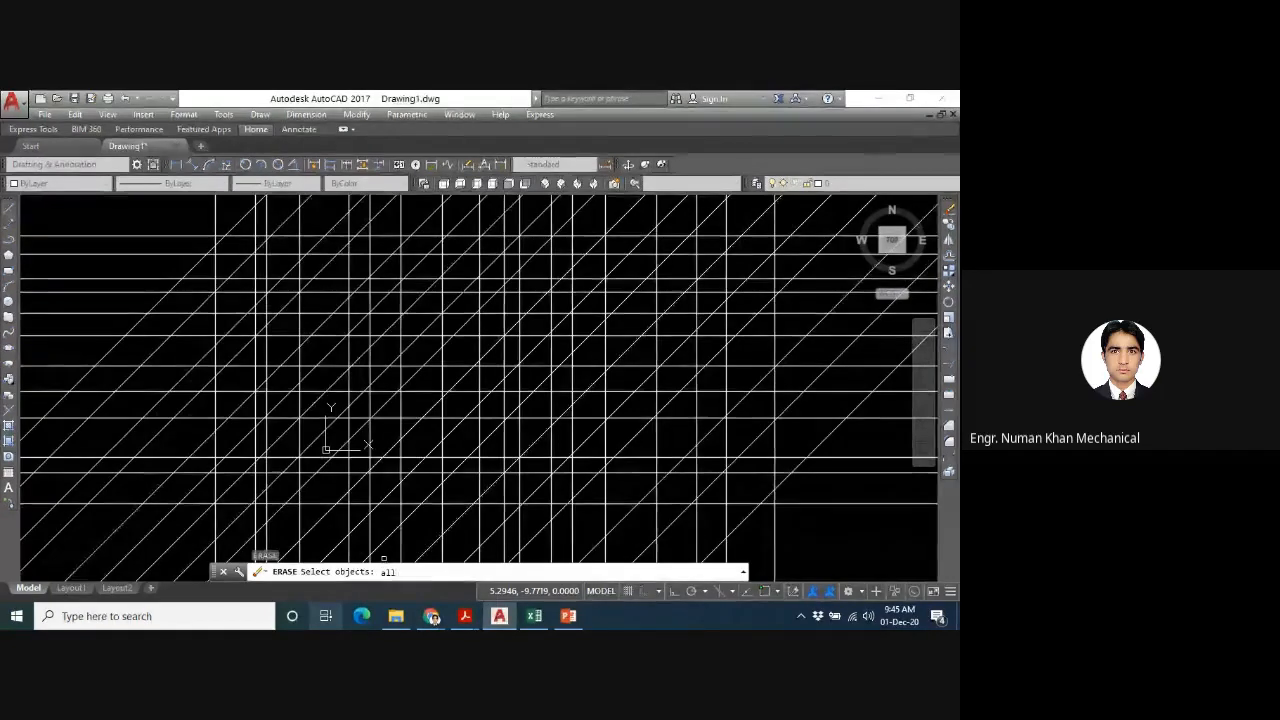
{"action": "key", "text": "Return"}
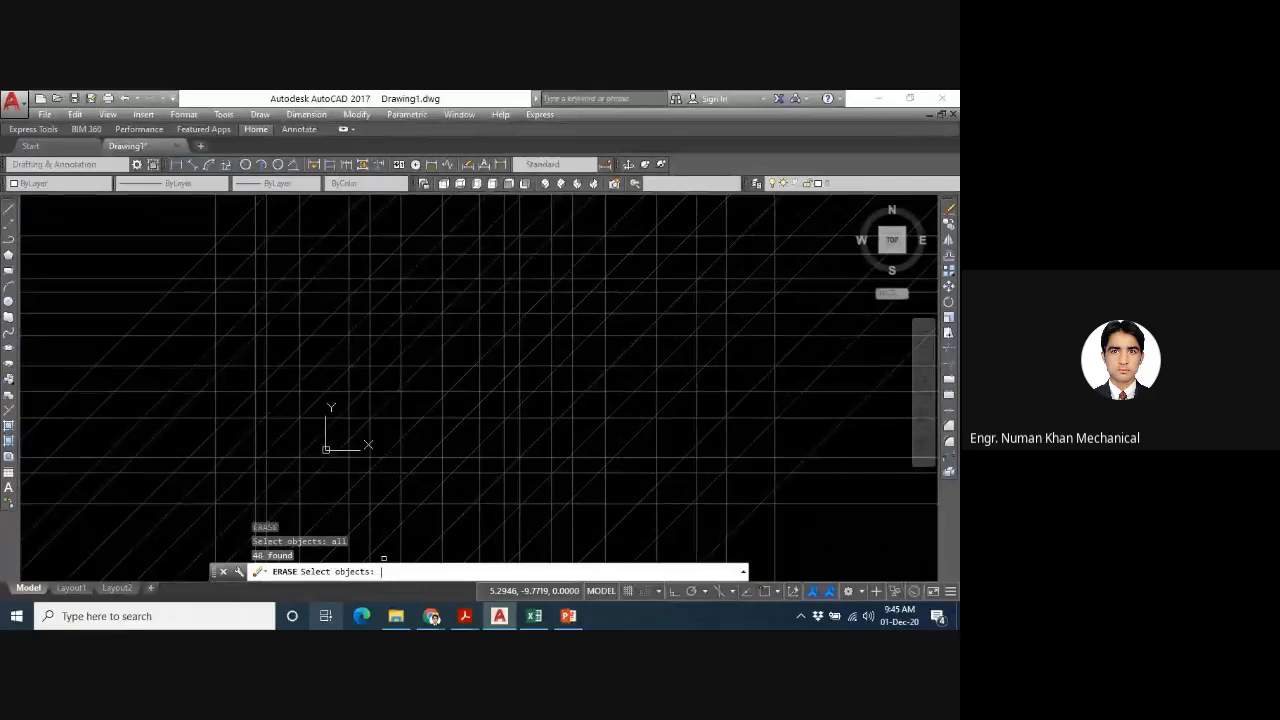
{"action": "key", "text": "Return"}
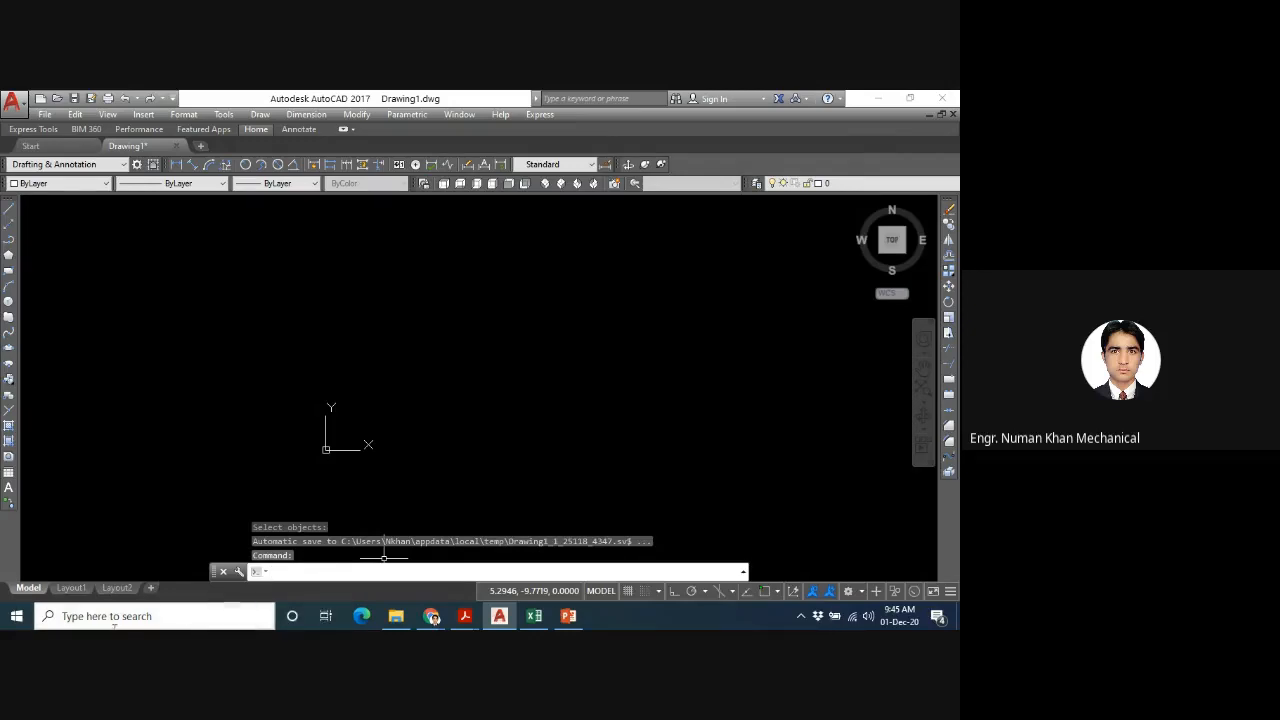
- Switch to the Google Meet window to check the class chat and participants, and return to AutoCAD
{"action": "mouse_move", "coordinate": [430, 616]}
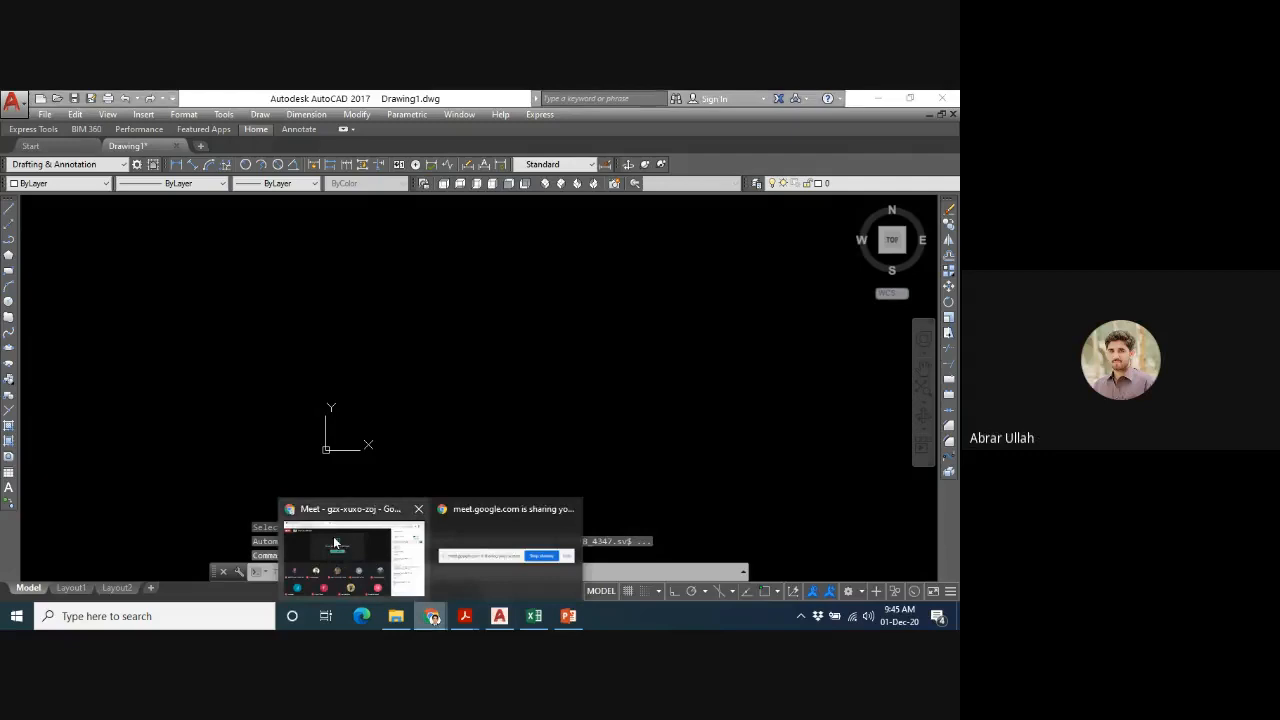
{"action": "left_click", "coordinate": [355, 555]}
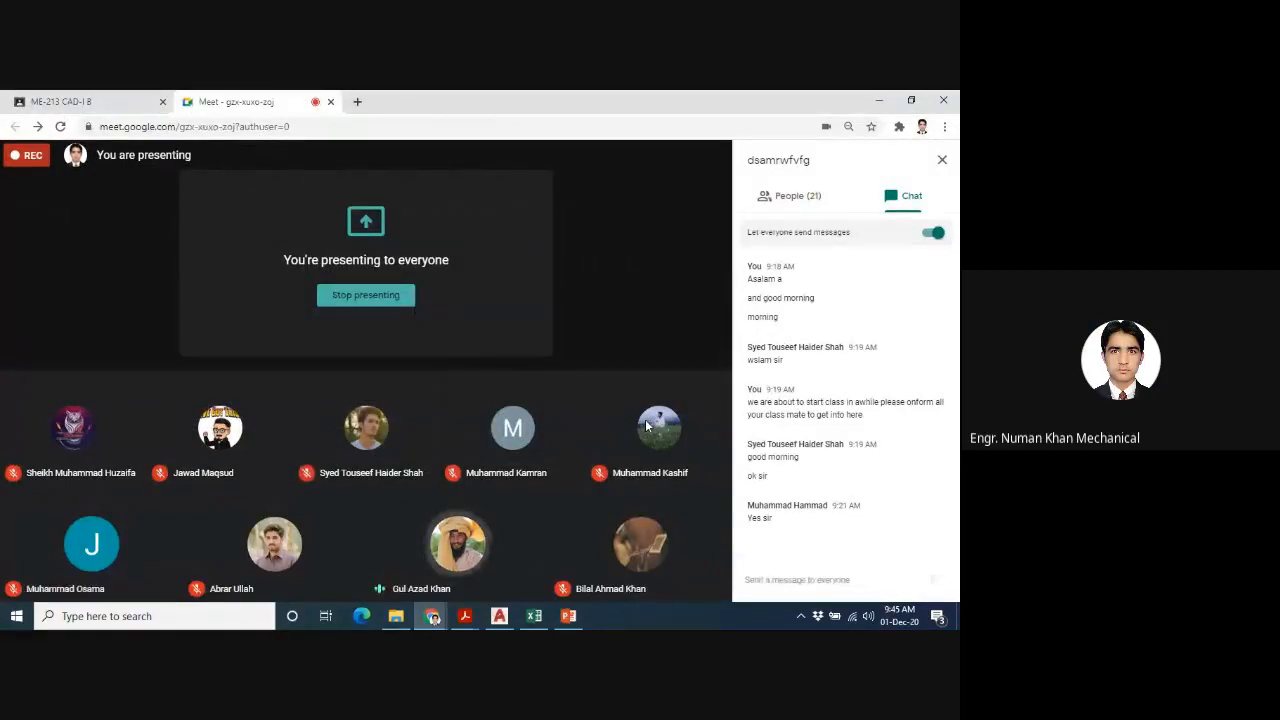
{"action": "left_click", "coordinate": [500, 616]}
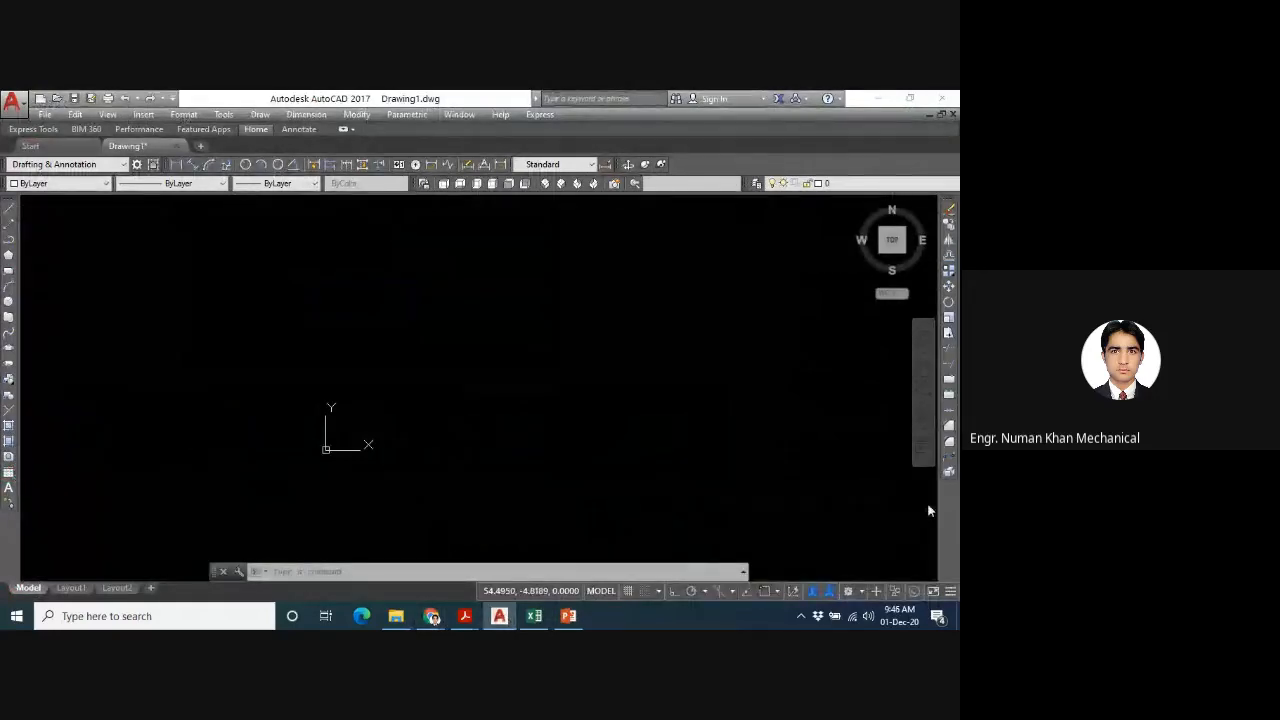
- Undo the erase of all construction lines and view the whole restored grid
{"action": "key", "text": "ctrl+z"}
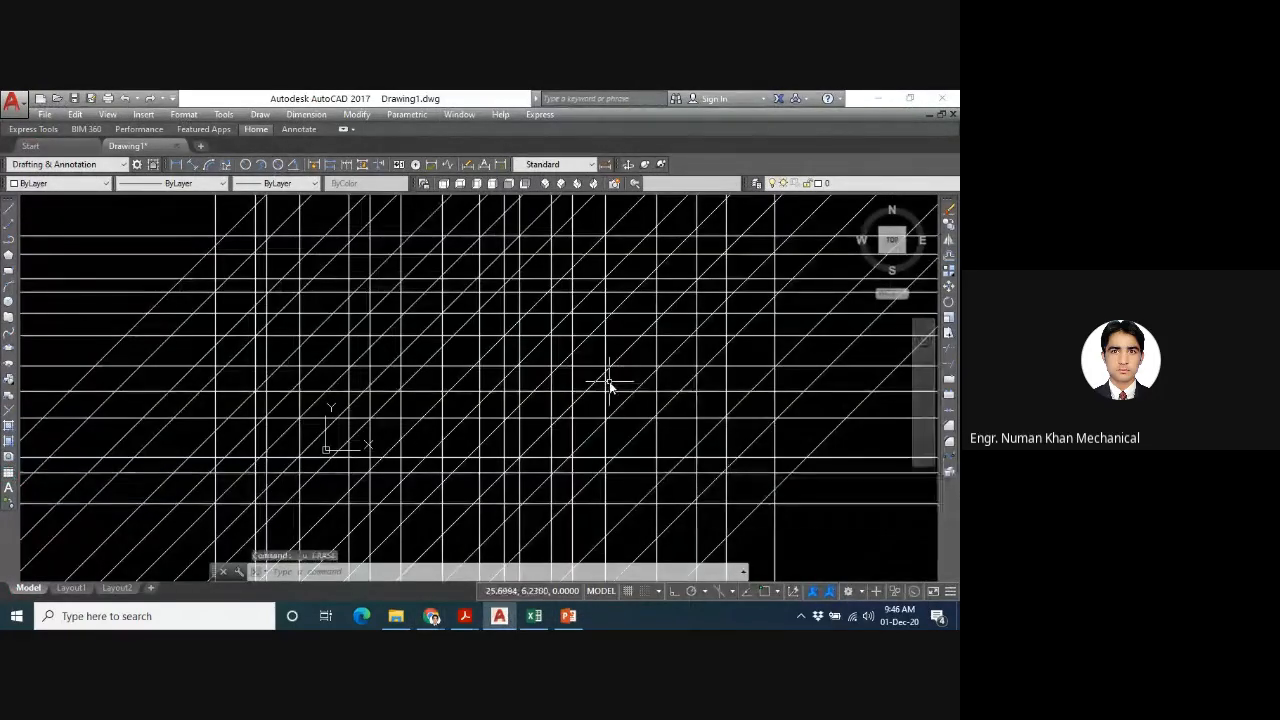
{"action": "scroll", "coordinate": [610, 385], "scroll_direction": "down", "scroll_amount": 2}
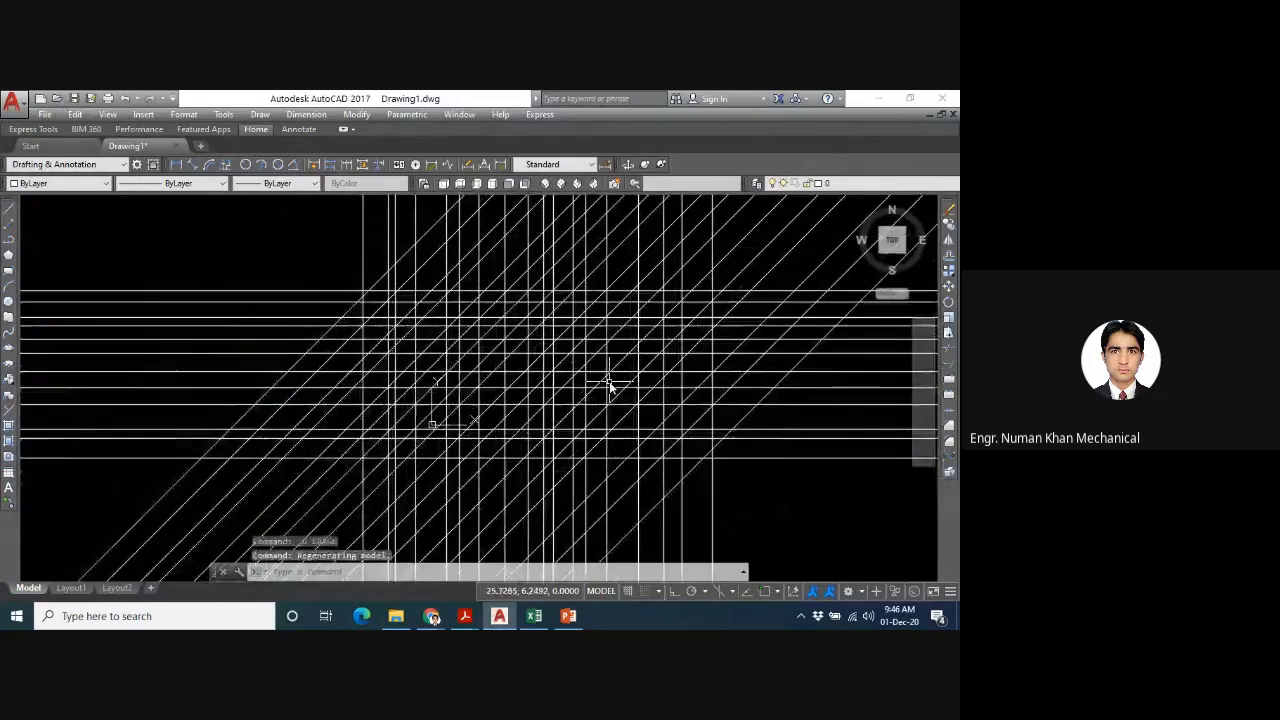
{"action": "scroll", "coordinate": [610, 385], "scroll_direction": "down", "scroll_amount": 3}
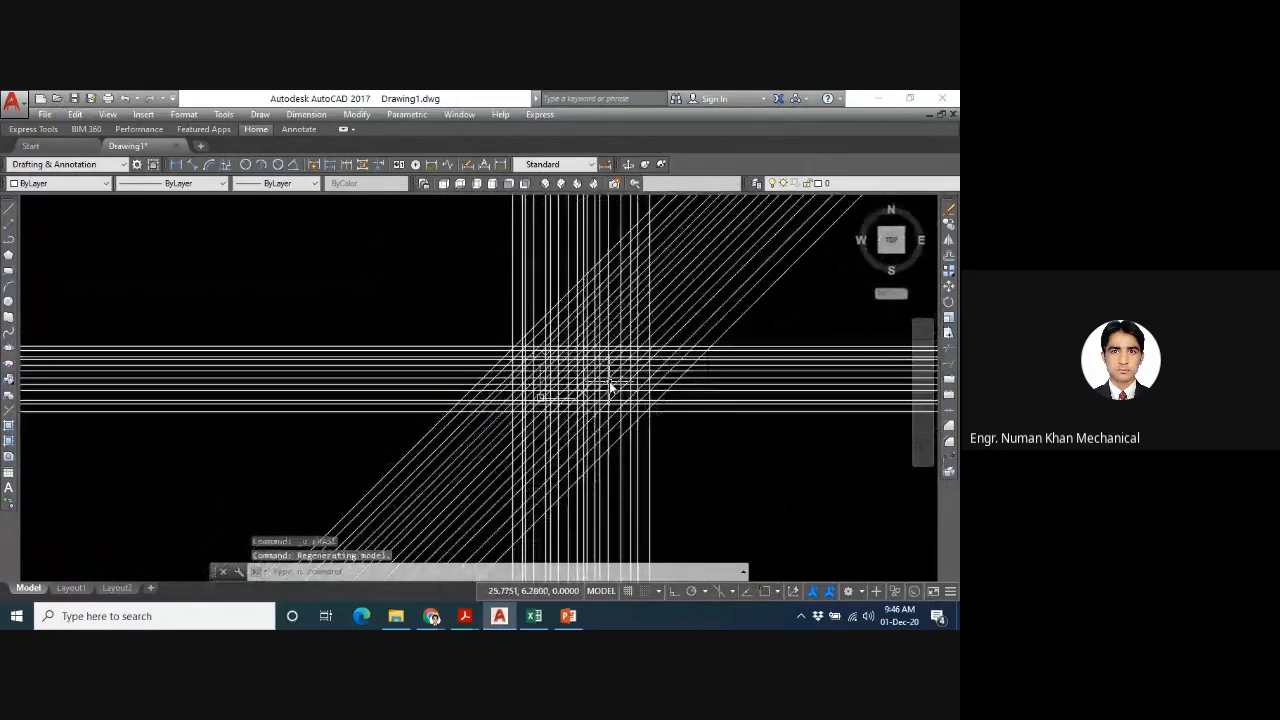
- Examine the extent of the horizontal, vertical and angled construction lines at different zoom levels across the drawing
{"action": "scroll", "coordinate": [610, 385], "scroll_direction": "down", "scroll_amount": 3}
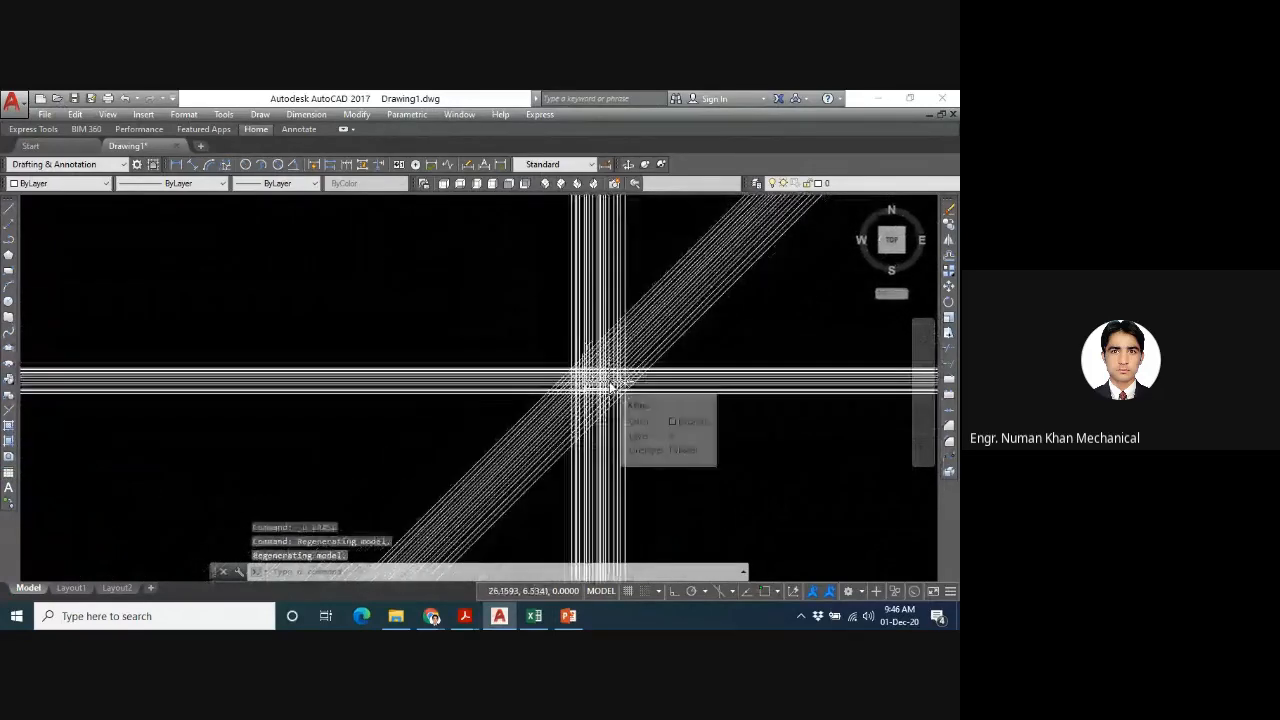
{"action": "scroll", "coordinate": [610, 385], "scroll_direction": "down", "scroll_amount": 1}
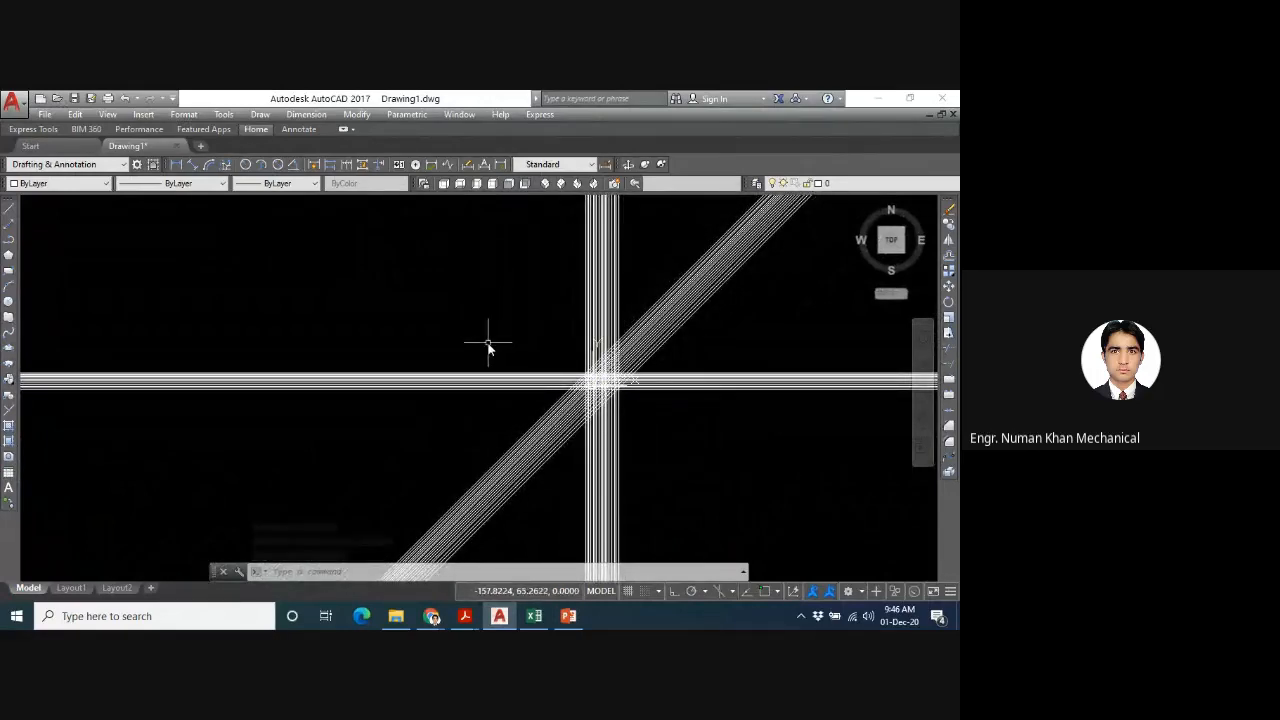
{"action": "middle_click_drag", "start_coordinate": [488, 343], "coordinate": [790, 196]}
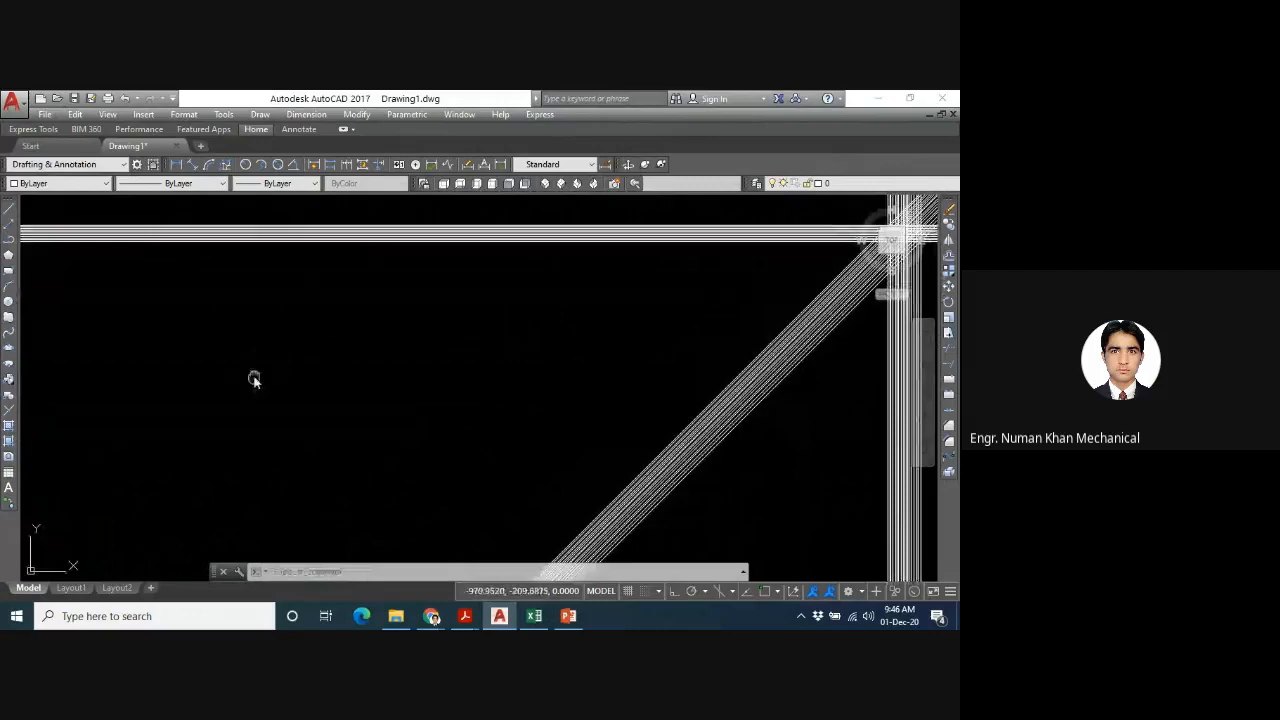
{"action": "middle_click_drag", "start_coordinate": [254, 380], "coordinate": [514, 290]}
{"action": "middle_click_drag", "start_coordinate": [143, 396], "coordinate": [391, 406]}
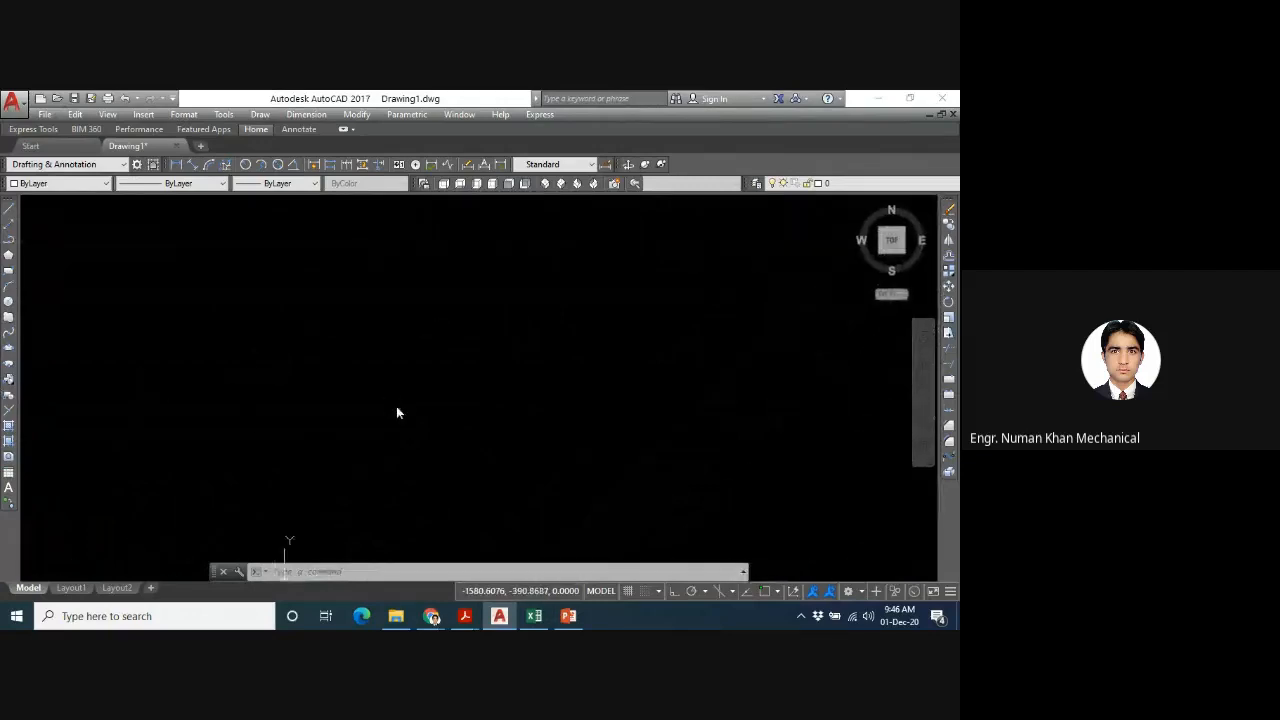
{"action": "scroll", "coordinate": [320, 396], "scroll_direction": "down", "scroll_amount": 2}
{"action": "scroll", "coordinate": [320, 396], "scroll_direction": "up", "scroll_amount": 2}
{"action": "scroll", "coordinate": [320, 396], "scroll_direction": "down", "scroll_amount": 8}
{"action": "scroll", "coordinate": [320, 396], "scroll_direction": "down", "scroll_amount": 1}
{"action": "scroll", "coordinate": [320, 396], "scroll_direction": "up", "scroll_amount": 4}
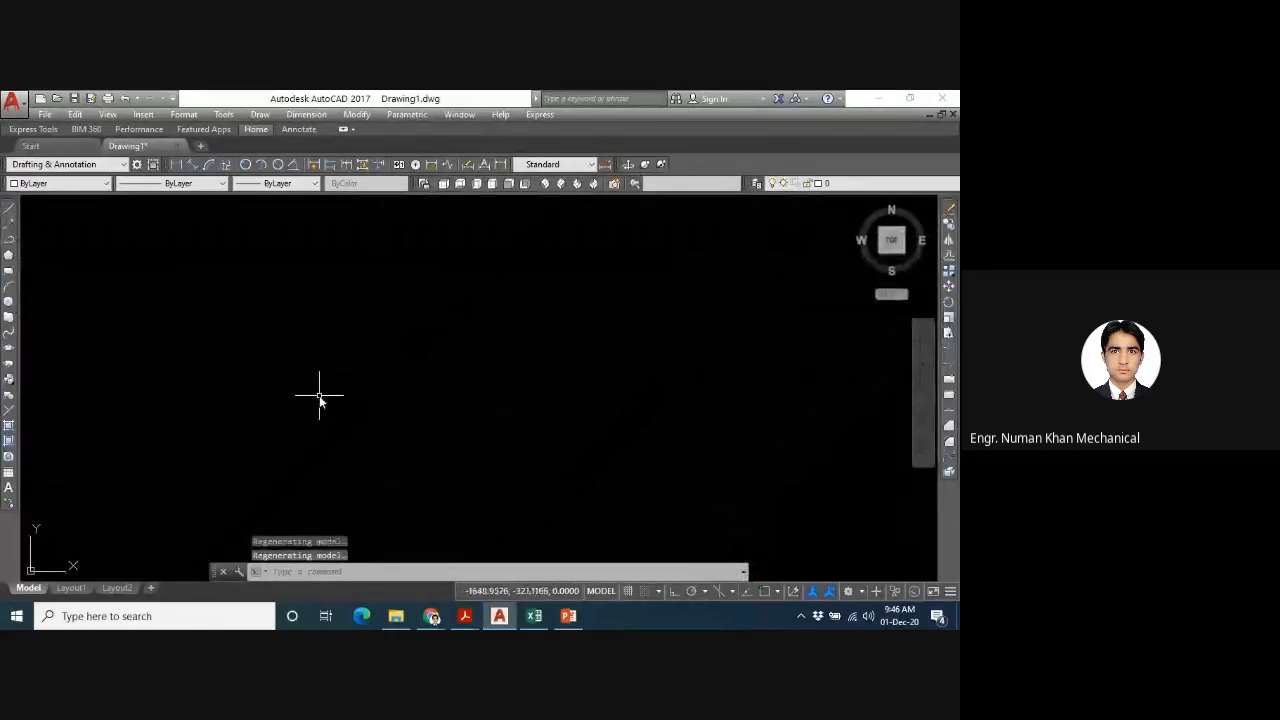
{"action": "scroll", "coordinate": [320, 400], "scroll_direction": "down", "scroll_amount": 3}
{"action": "scroll", "coordinate": [316, 400], "scroll_direction": "up", "scroll_amount": 2}
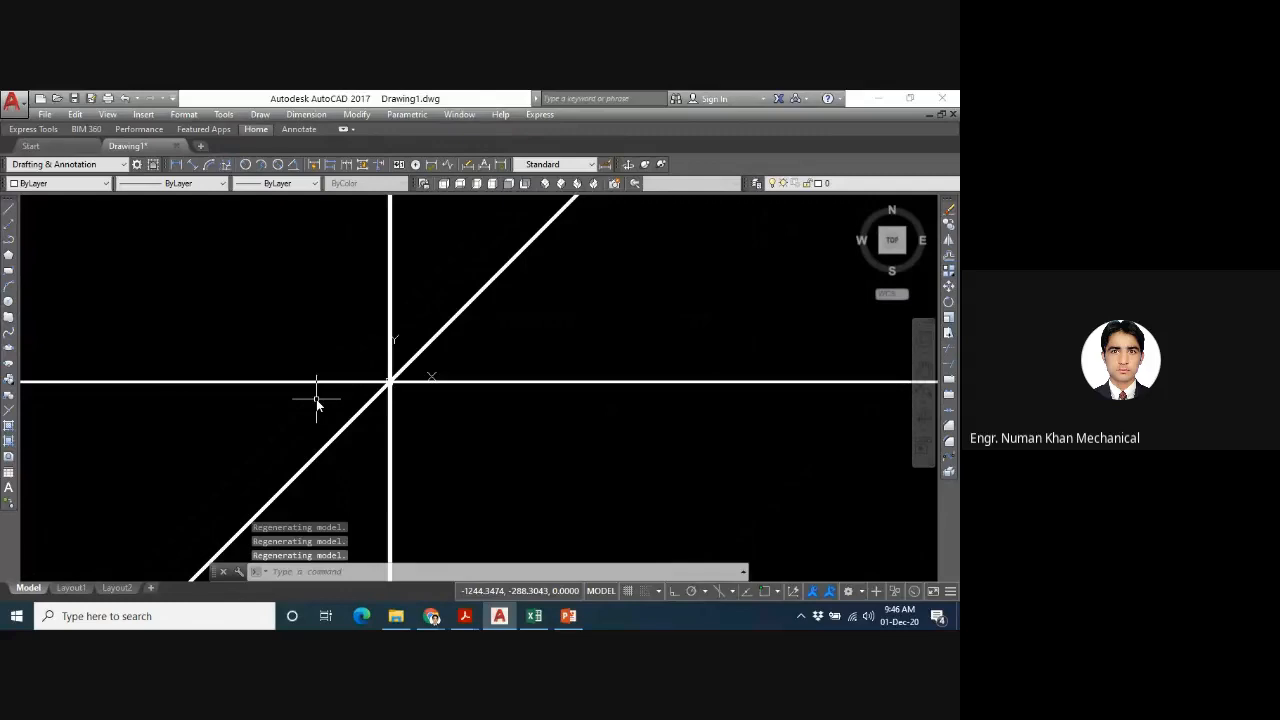
{"action": "scroll", "coordinate": [340, 382], "scroll_direction": "up", "scroll_amount": 2}
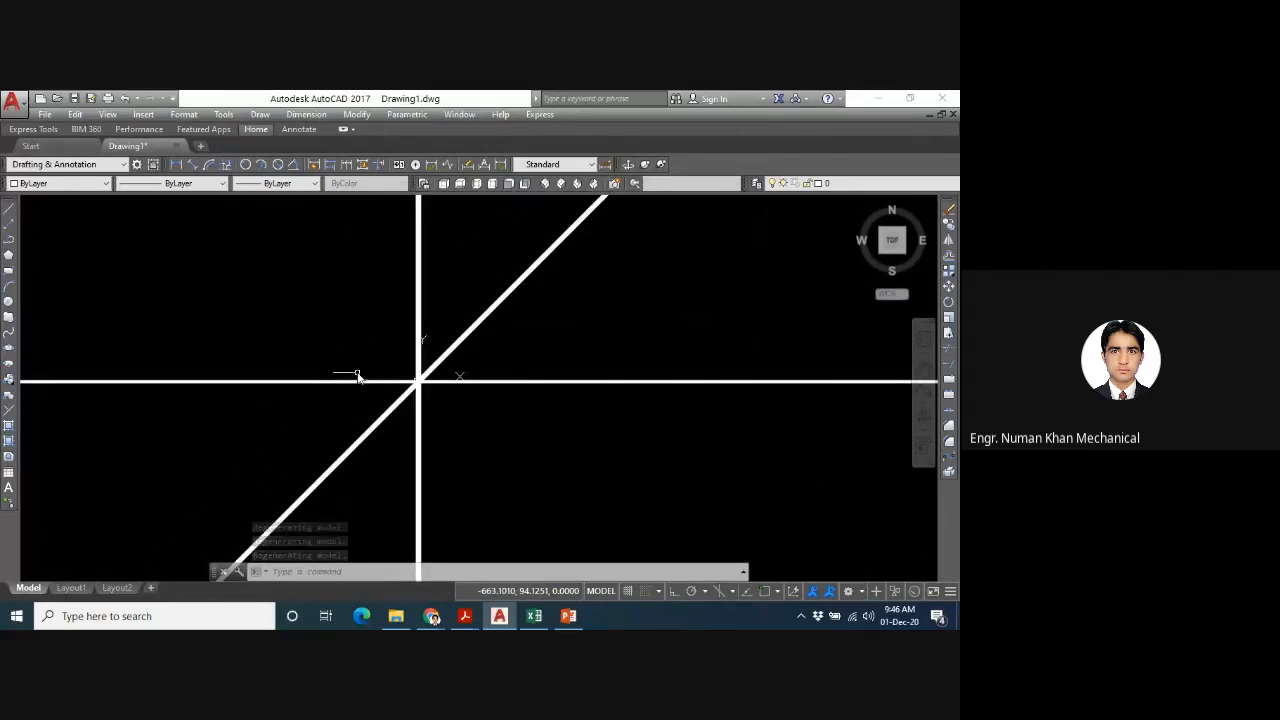
{"action": "scroll", "coordinate": [358, 375], "scroll_direction": "up", "scroll_amount": 2}
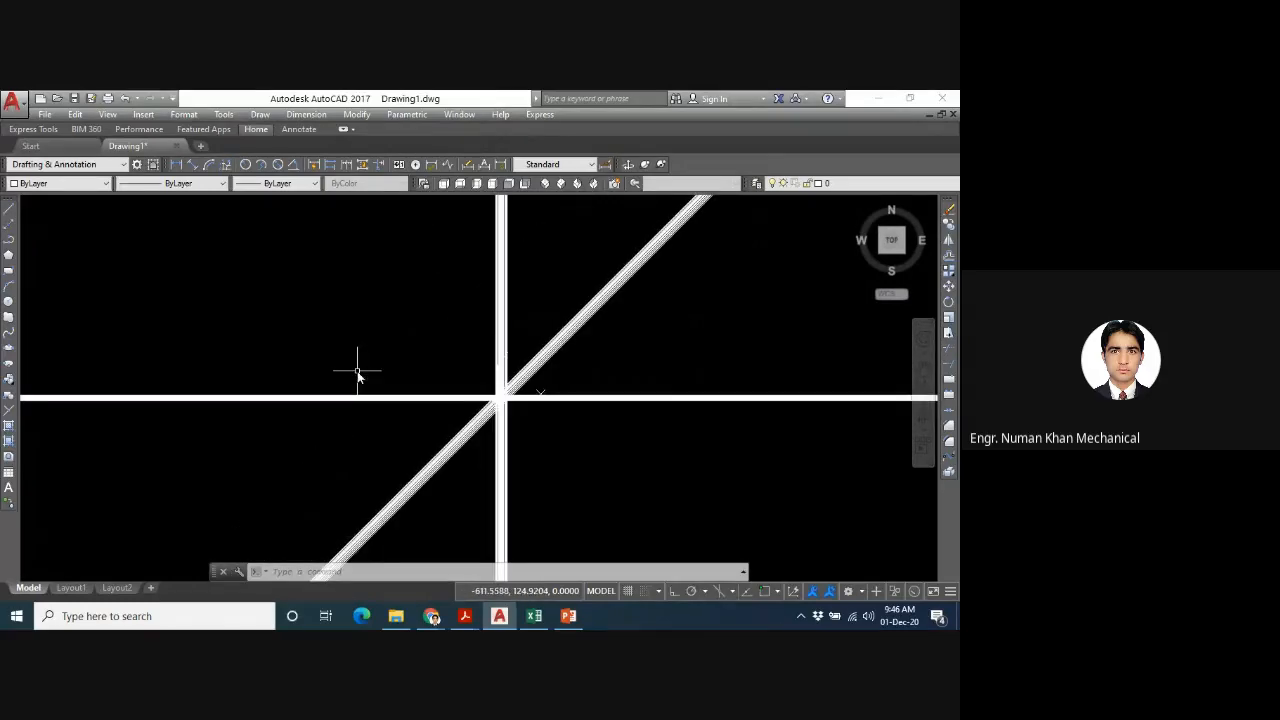
{"action": "scroll", "coordinate": [358, 375], "scroll_direction": "down", "scroll_amount": 1}
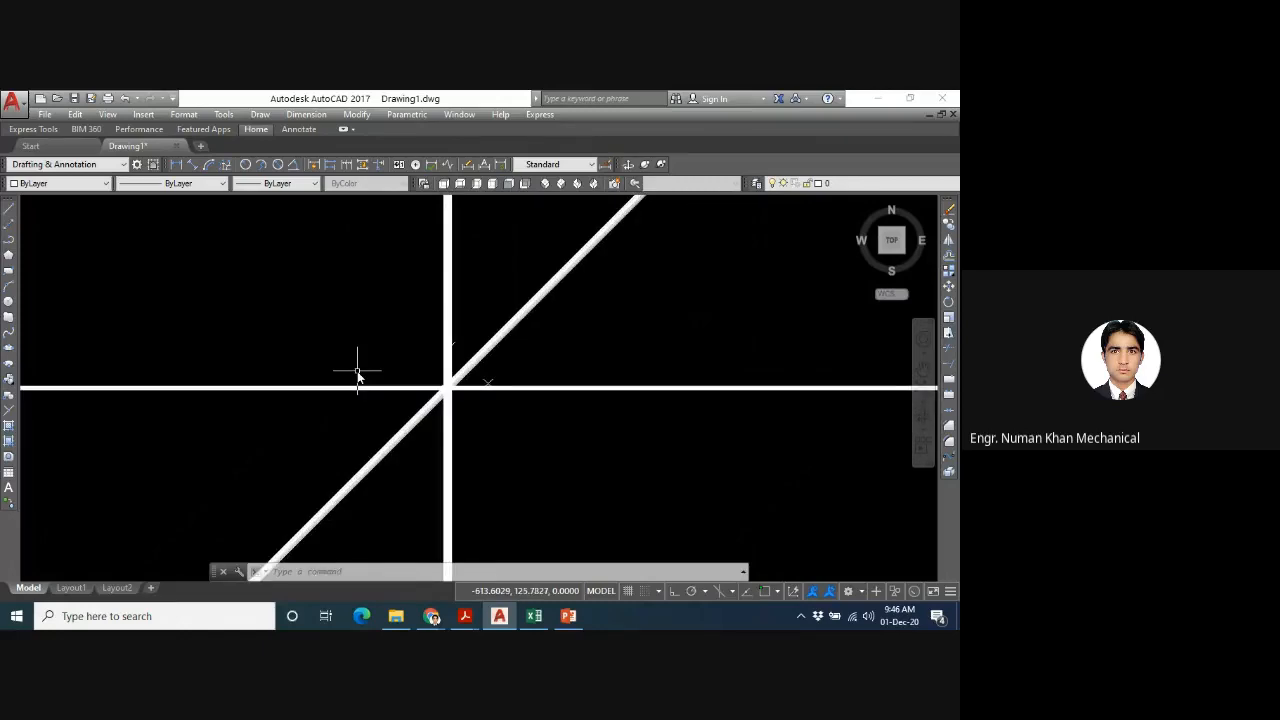
{"action": "scroll", "coordinate": [348, 398], "scroll_direction": "down", "scroll_amount": 1}
{"action": "scroll", "coordinate": [348, 398], "scroll_direction": "up", "scroll_amount": 6}
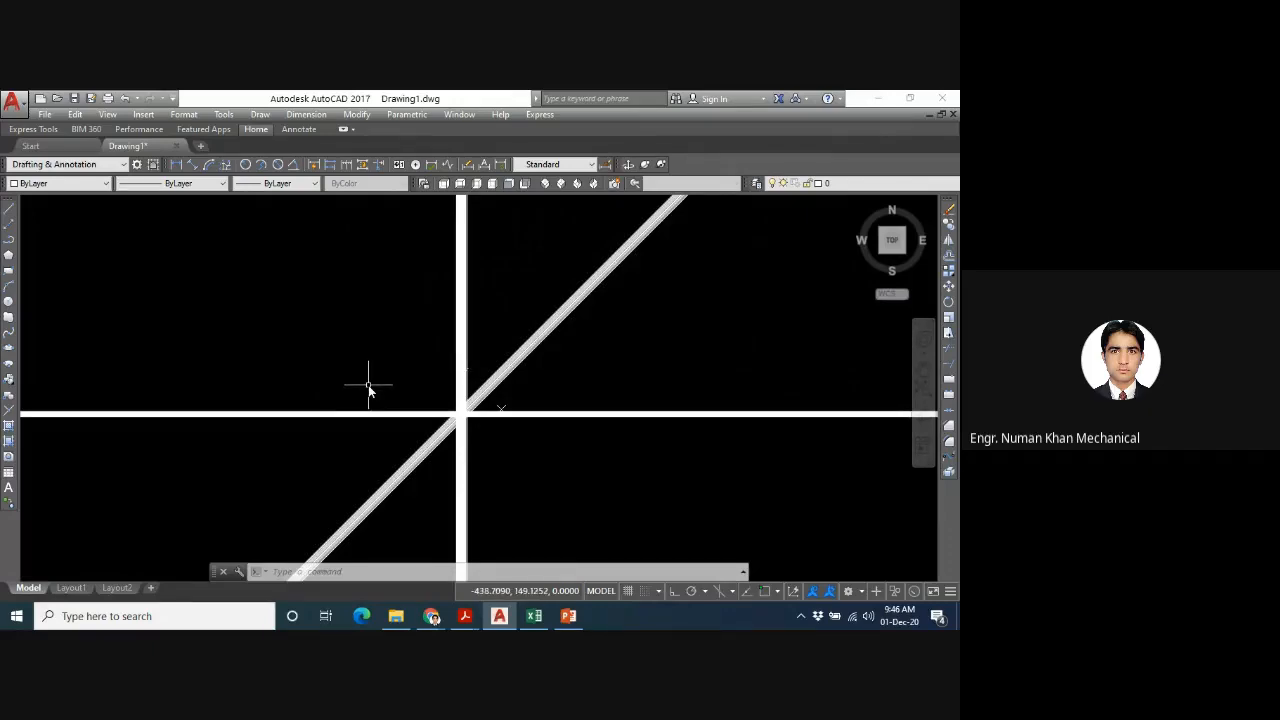
{"action": "middle_click_drag", "start_coordinate": [368, 390], "coordinate": [517, 307]}
{"action": "scroll", "coordinate": [654, 337], "scroll_direction": "up", "scroll_amount": 3}
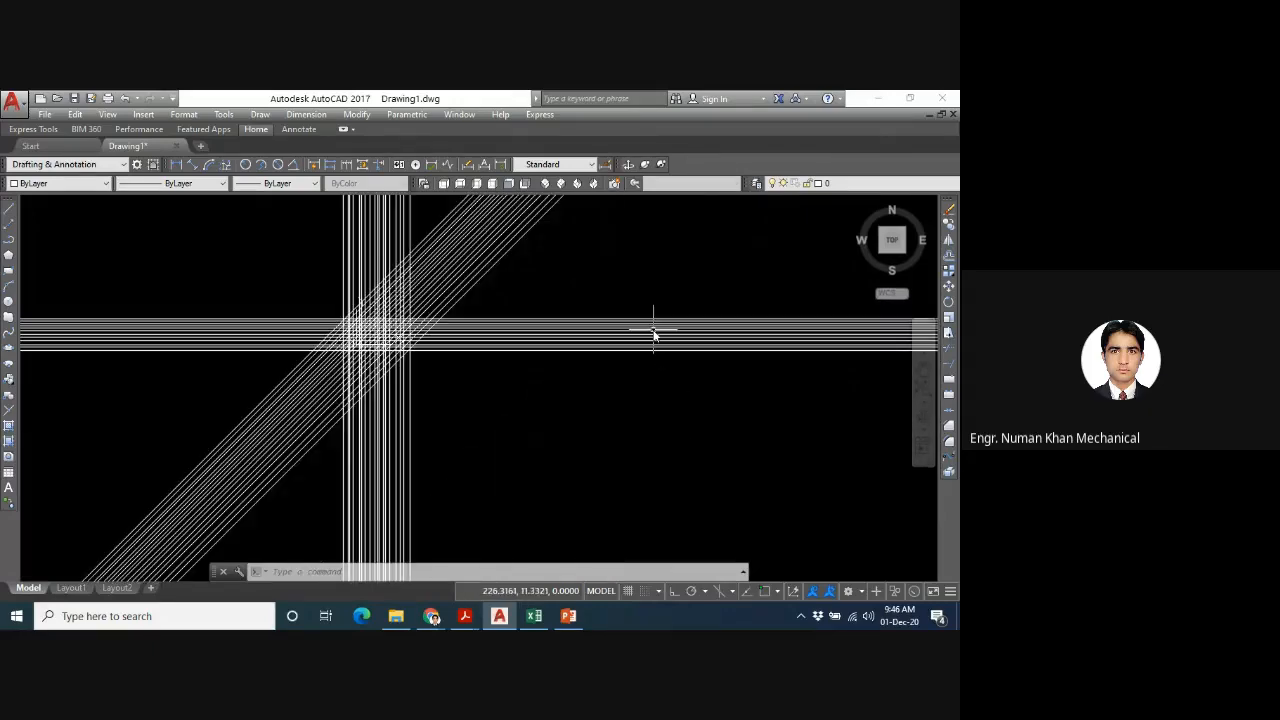
{"action": "scroll", "coordinate": [297, 329], "scroll_direction": "up", "scroll_amount": 4}
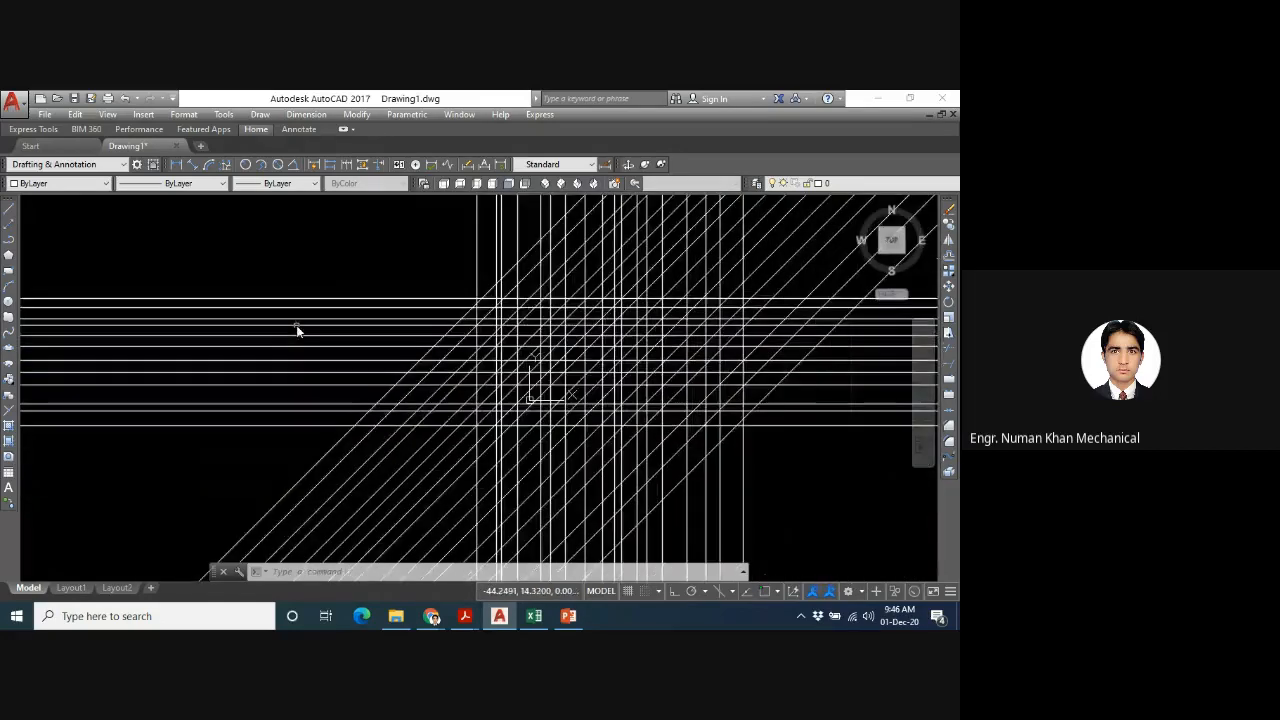
{"action": "scroll", "coordinate": [297, 331], "scroll_direction": "down", "scroll_amount": 4}
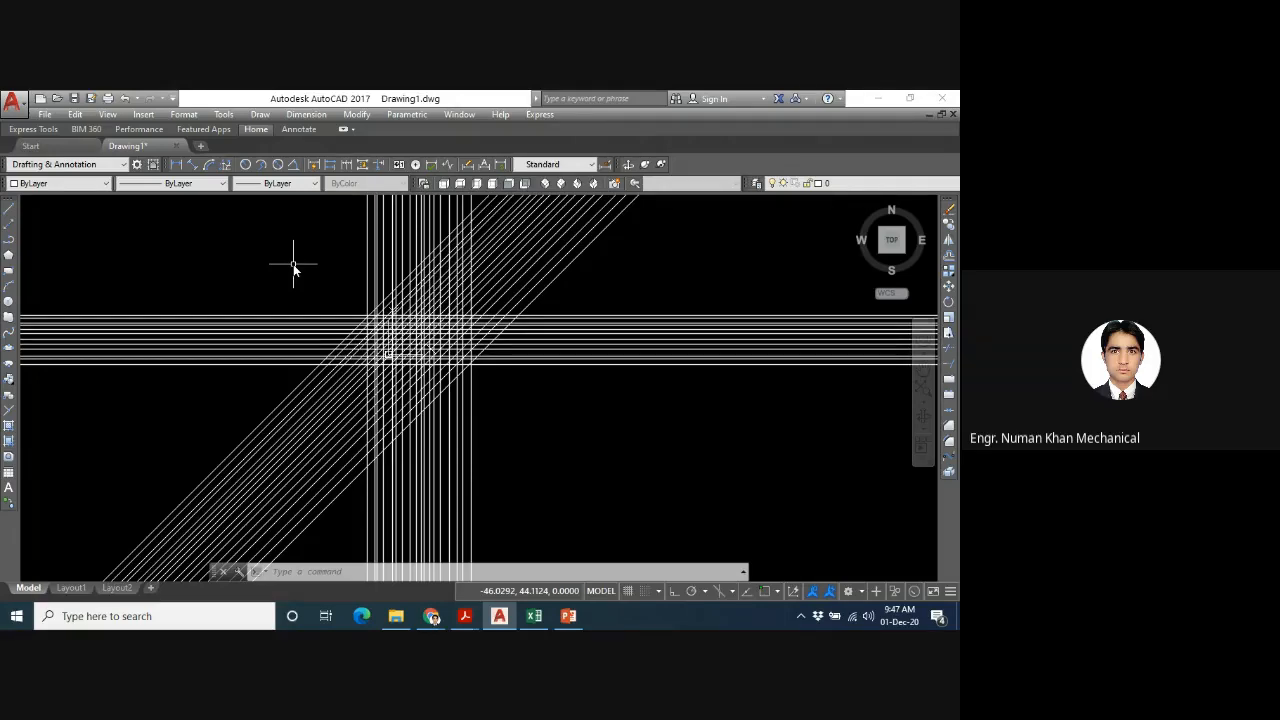
- Reset the view of the construction line grid using the ZOOM command with the All option
{"action": "type", "text": "z"}
{"action": "key", "text": "Return"}
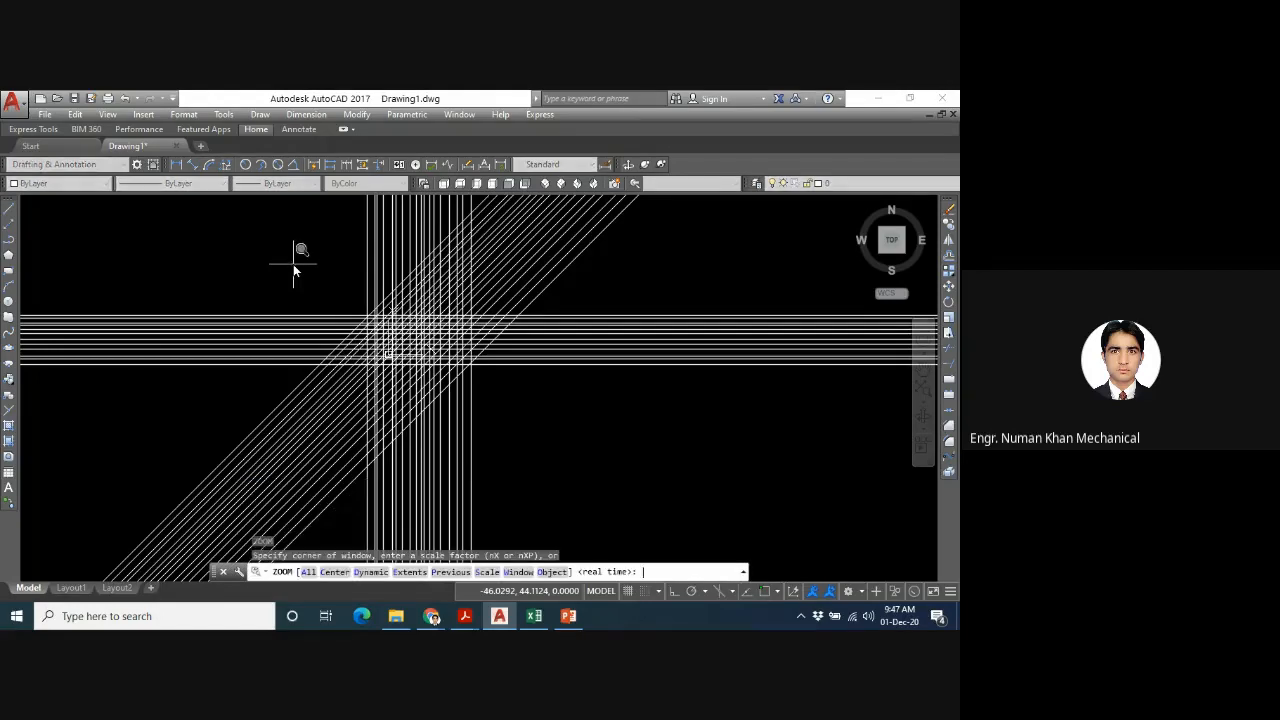
{"action": "type", "text": "a"}
{"action": "key", "text": "Return"}
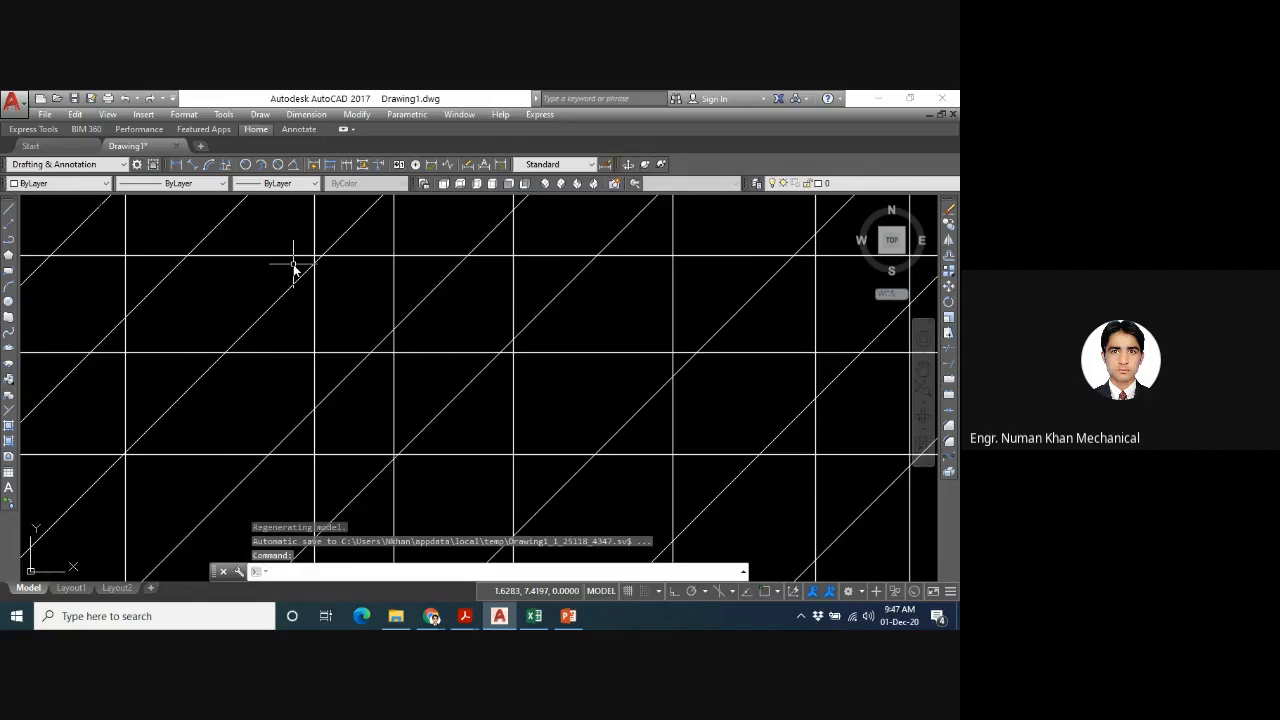
- Erase all construction lines with a crossing selection over their intersection, and reset the view with ZOOM All
{"action": "scroll", "coordinate": [377, 272], "scroll_direction": "down", "scroll_amount": 2}
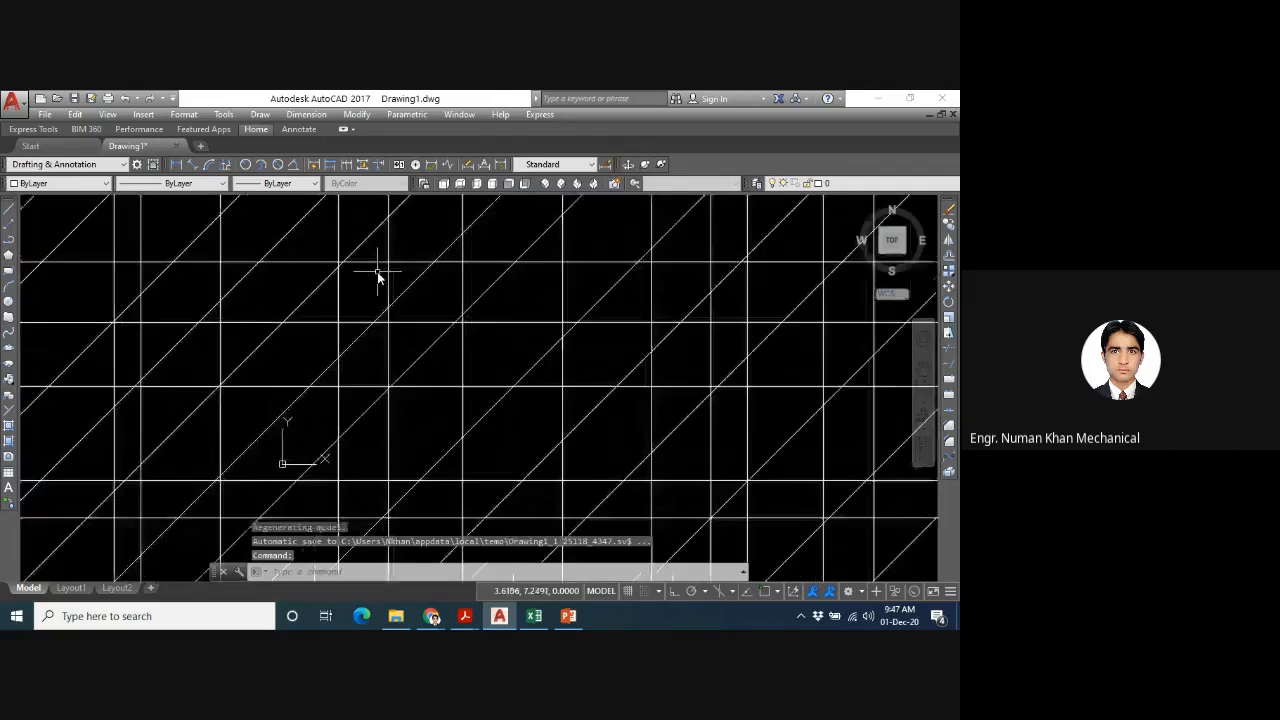
{"action": "scroll", "coordinate": [377, 271], "scroll_direction": "down", "scroll_amount": 3}
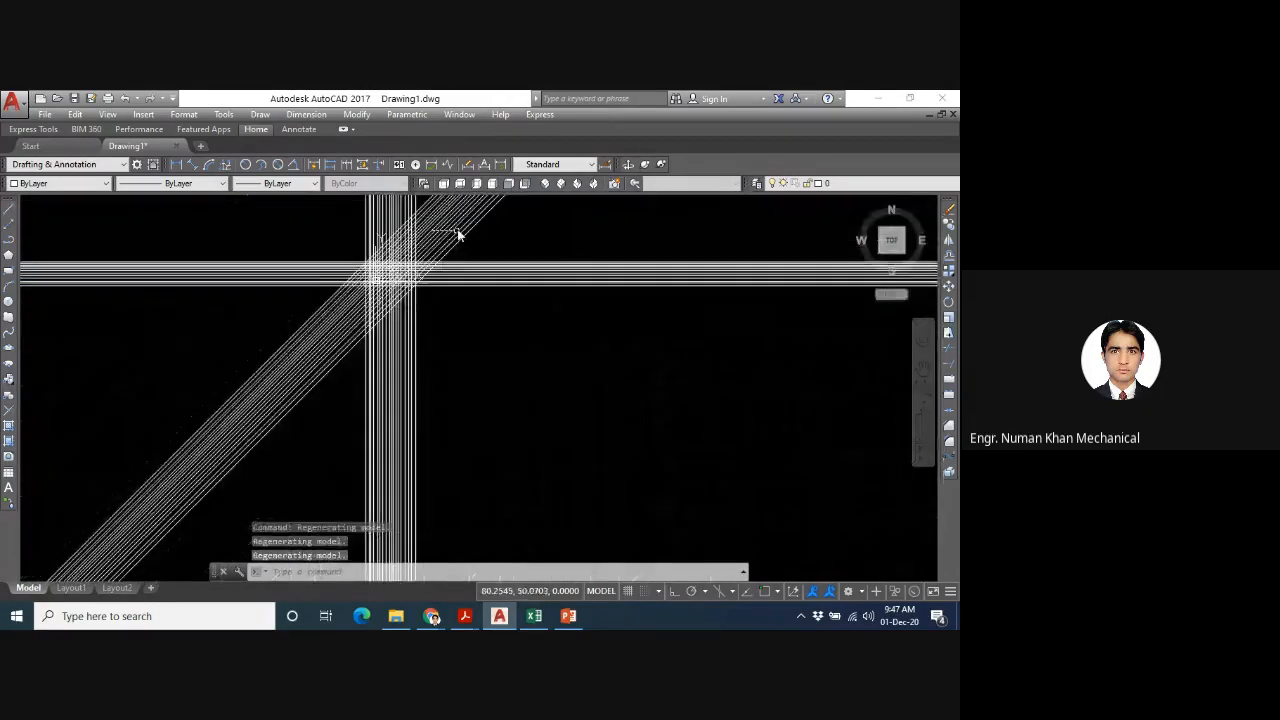
{"action": "left_click", "coordinate": [492, 232]}
{"action": "left_click", "coordinate": [199, 459]}
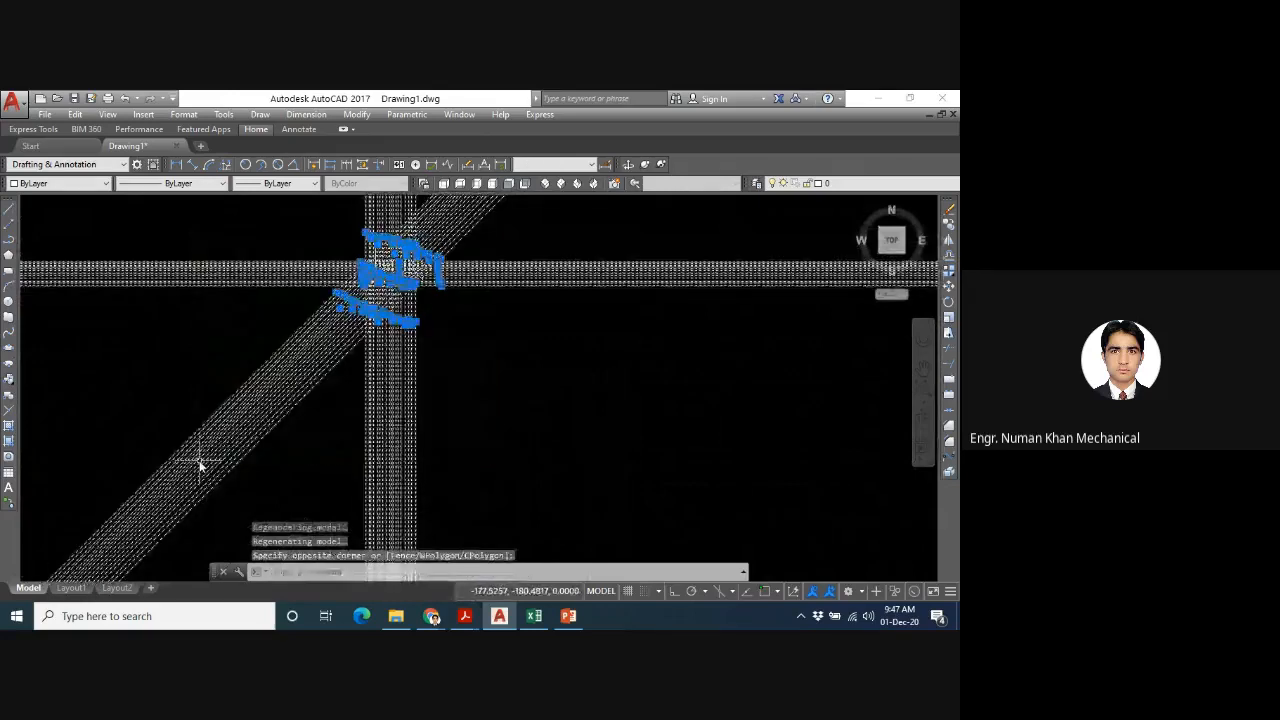
{"action": "key", "text": "Delete"}
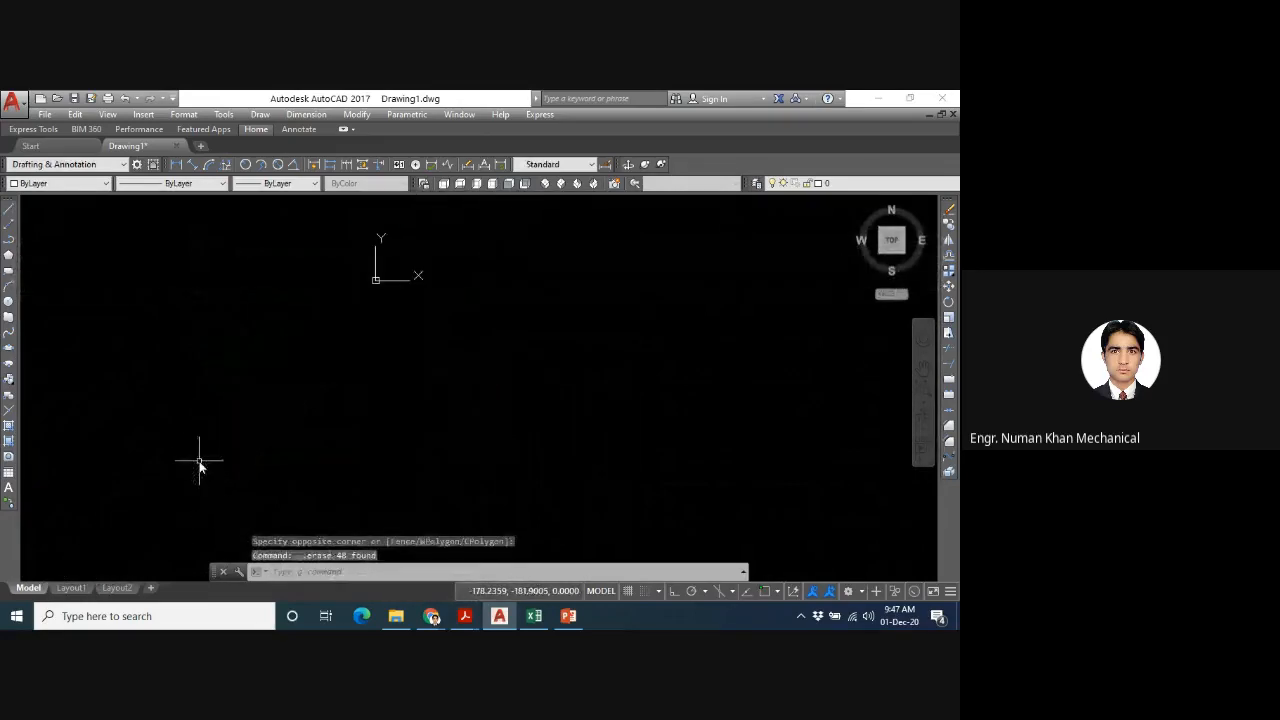
{"action": "type", "text": "z"}
{"action": "key", "text": "Return"}
{"action": "type", "text": "a"}
{"action": "key", "text": "Return"}
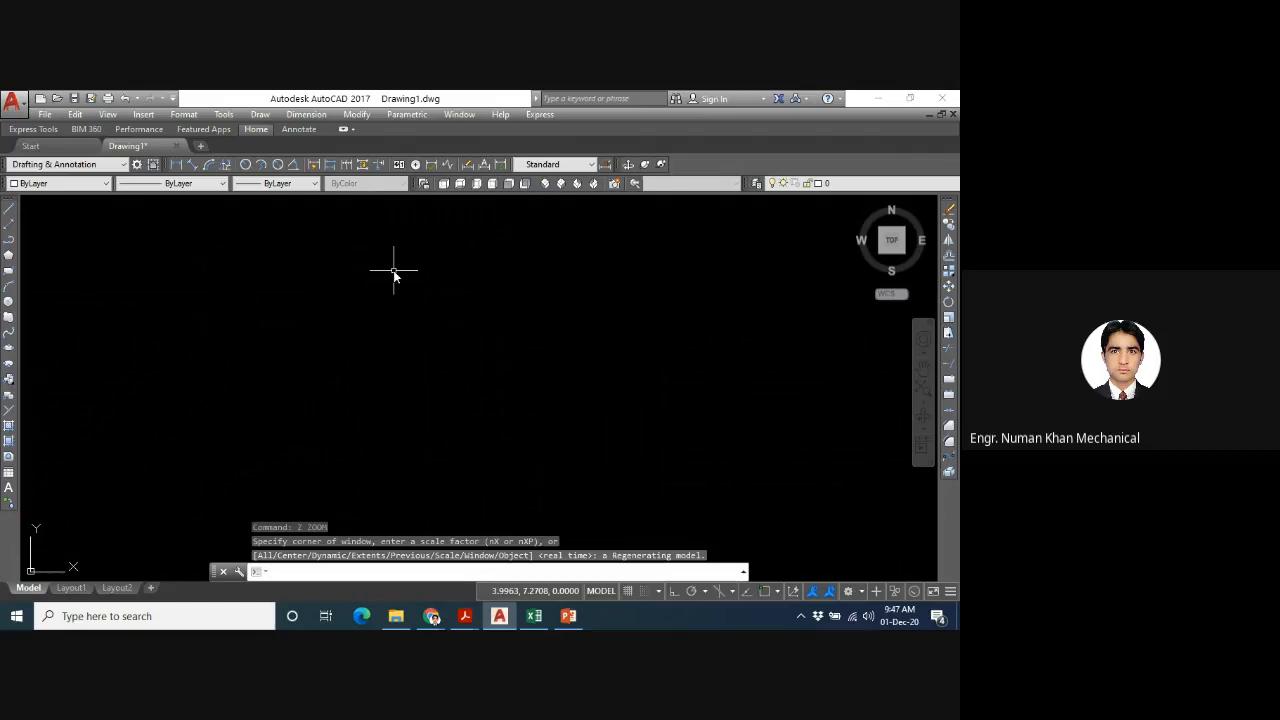
- Draw two connected line segments forming an open L-shaped corner, one nearly vertical and one nearly horizontal
{"action": "type", "text": "u"}
{"action": "type", "text": "LINE"}
{"action": "key", "text": "Return"}
{"action": "type", "text": "L"}
{"action": "key", "text": "Return"}
{"action": "left_click", "coordinate": [284, 311]}
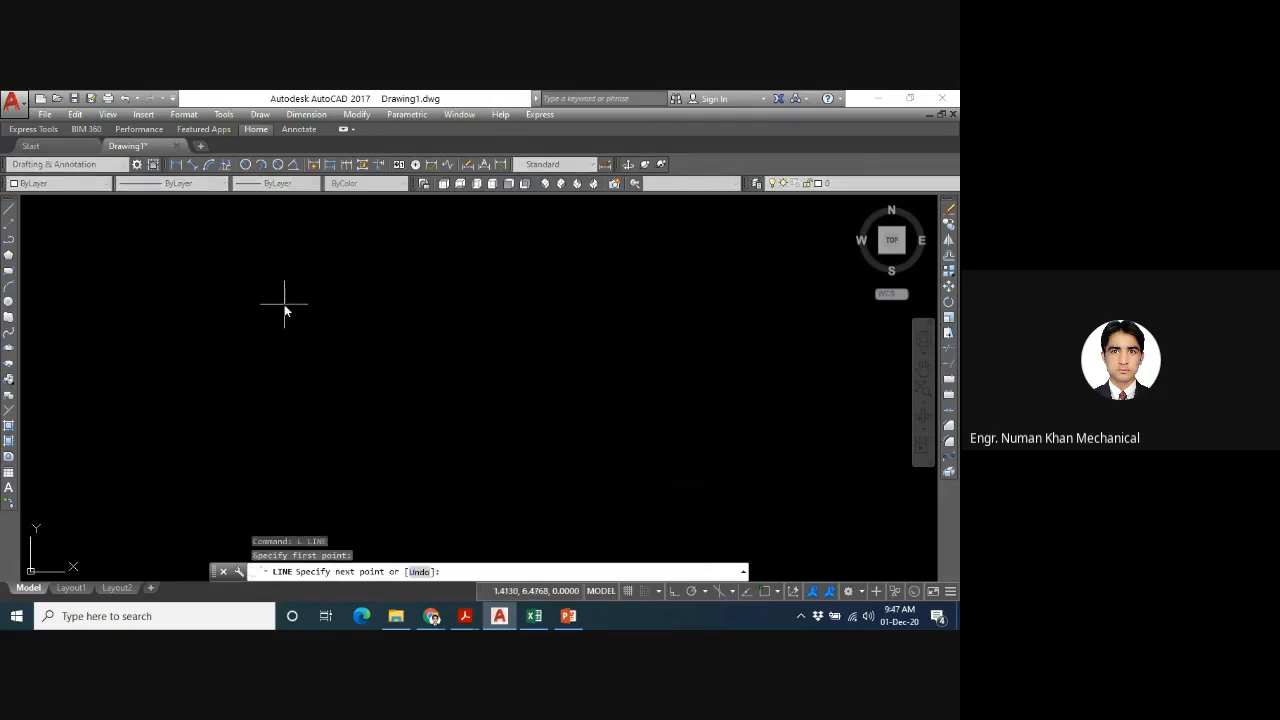
{"action": "left_click", "coordinate": [272, 462]}
{"action": "left_click", "coordinate": [588, 443]}
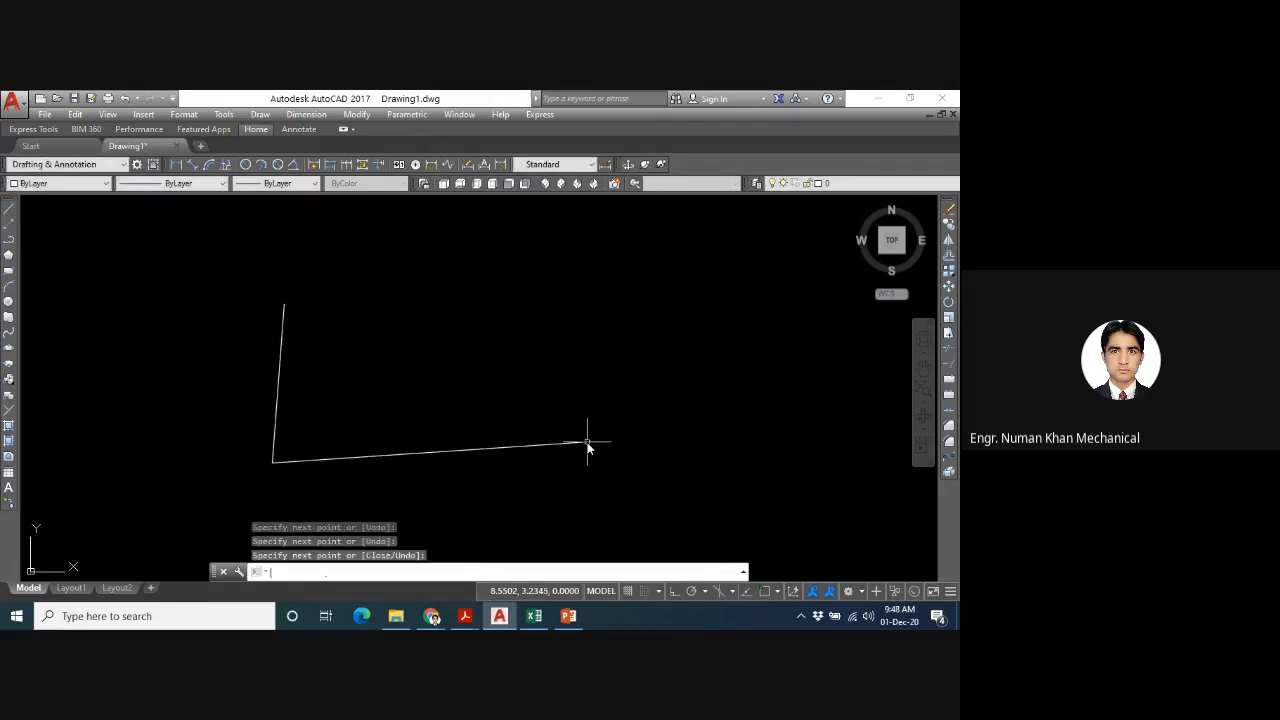
{"action": "key", "text": "Return"}
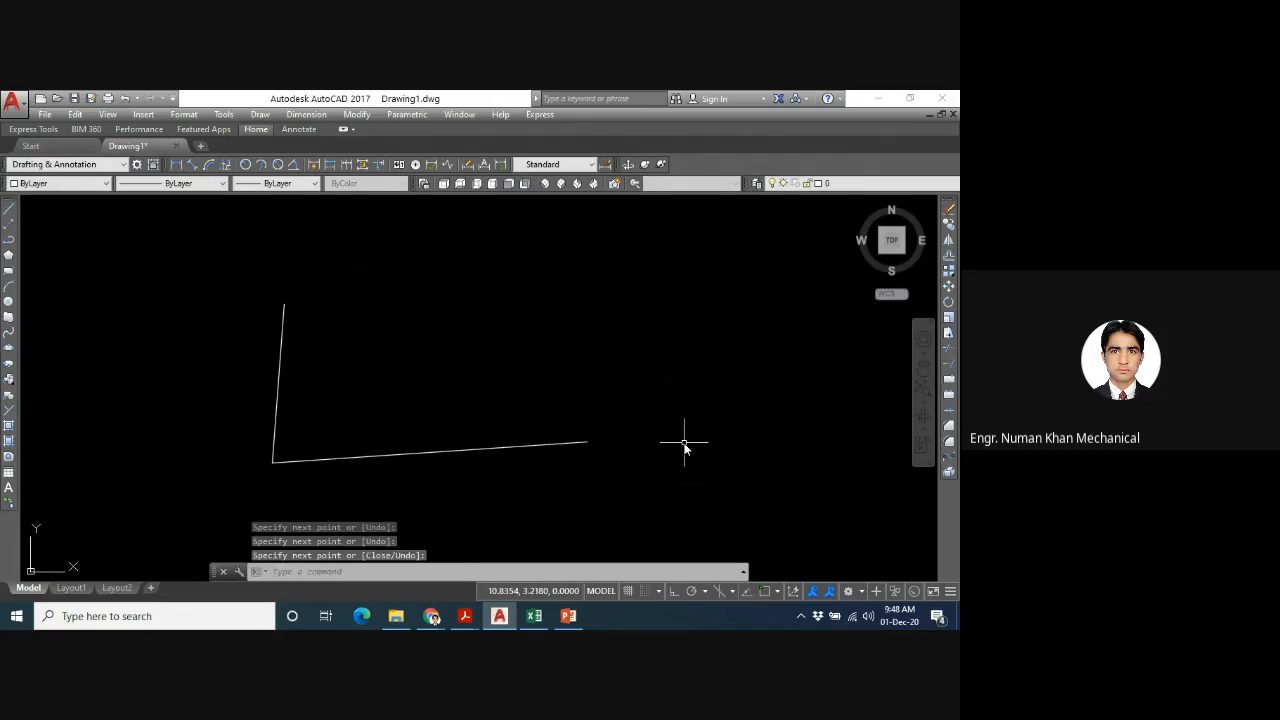
- Place one horizontal construction line above the L-shaped corner using the XLINE Hor option
{"action": "type", "text": "xl"}
{"action": "key", "text": "Return"}
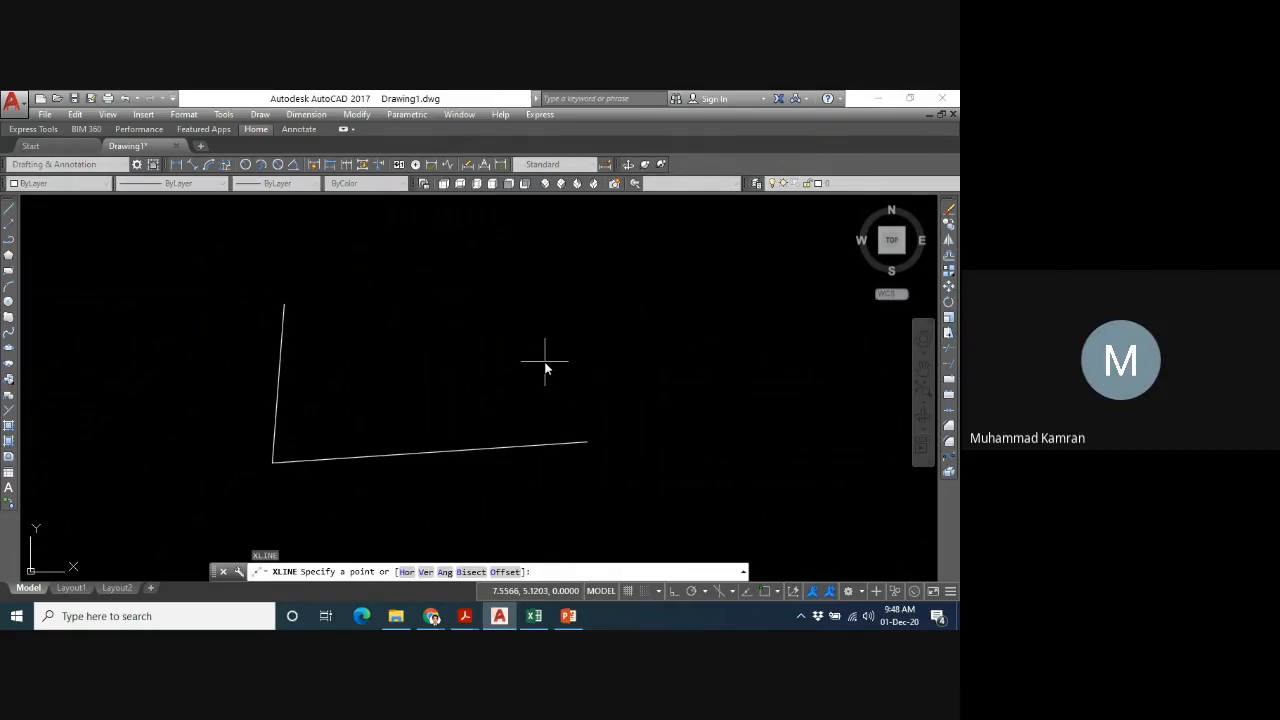
{"action": "type", "text": "h"}
{"action": "key", "text": "Return"}
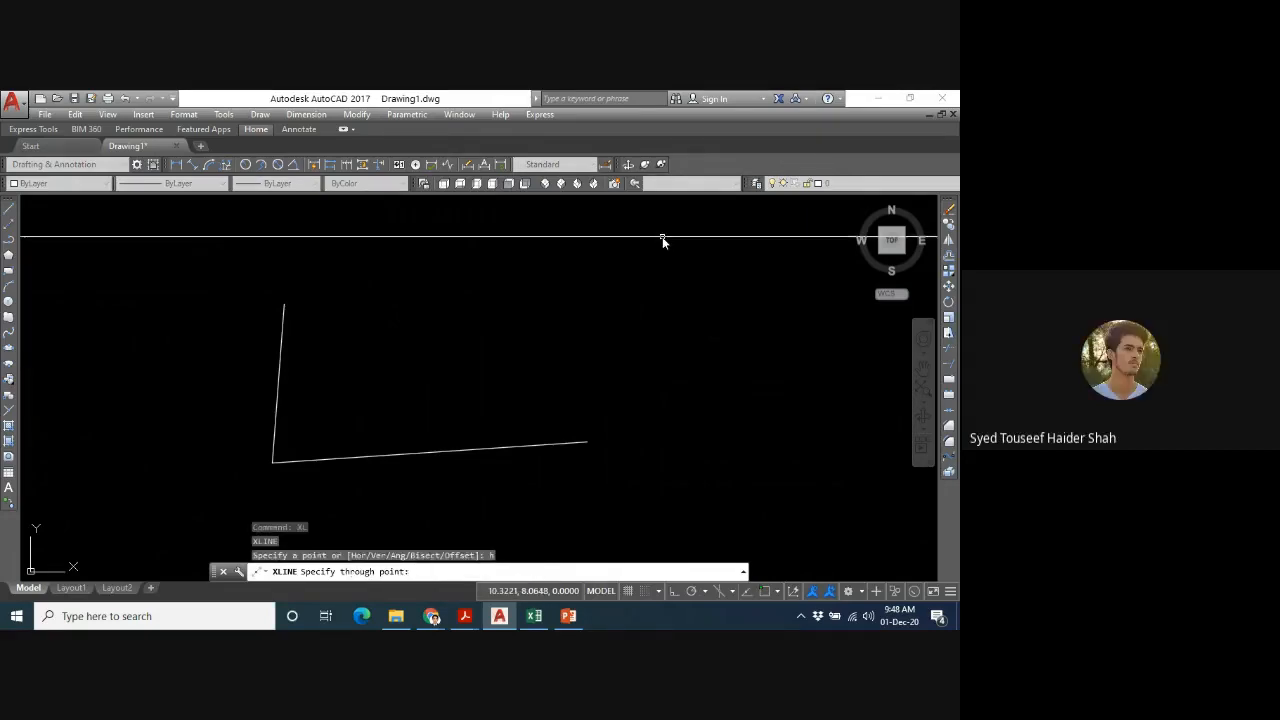
{"action": "key", "text": "Escape"}
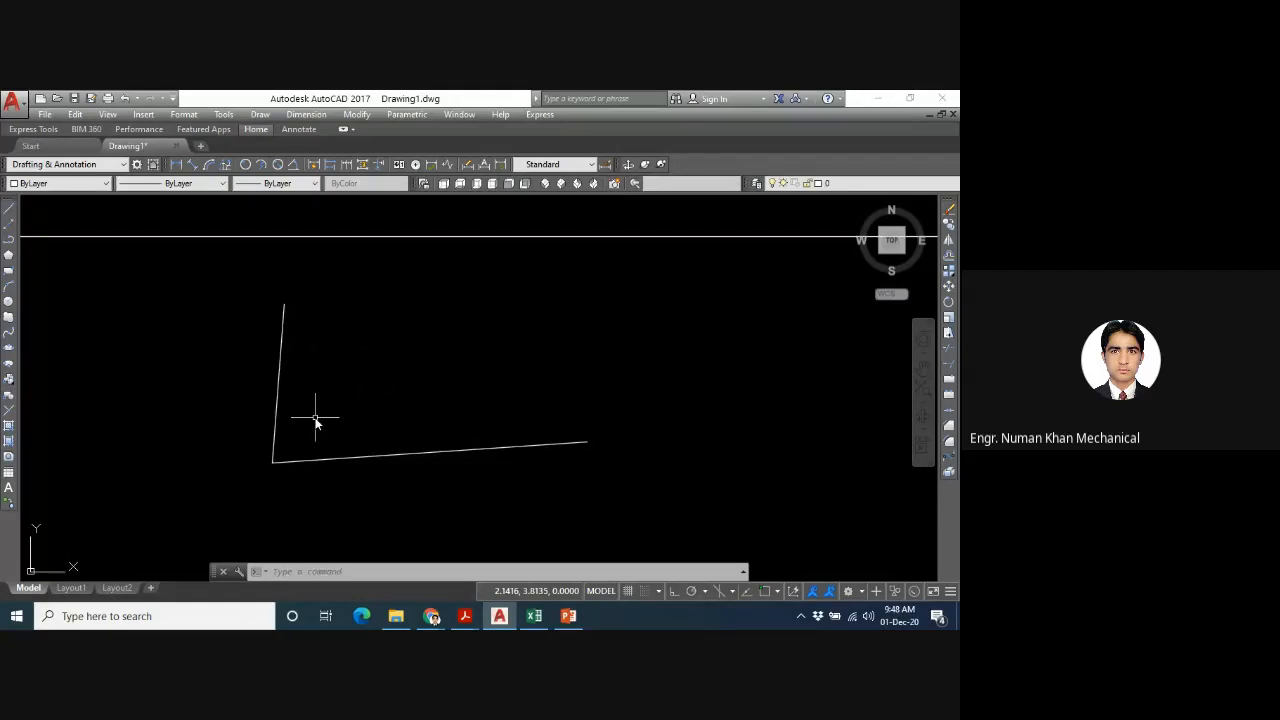
{"action": "type", "text": "XLINE"}
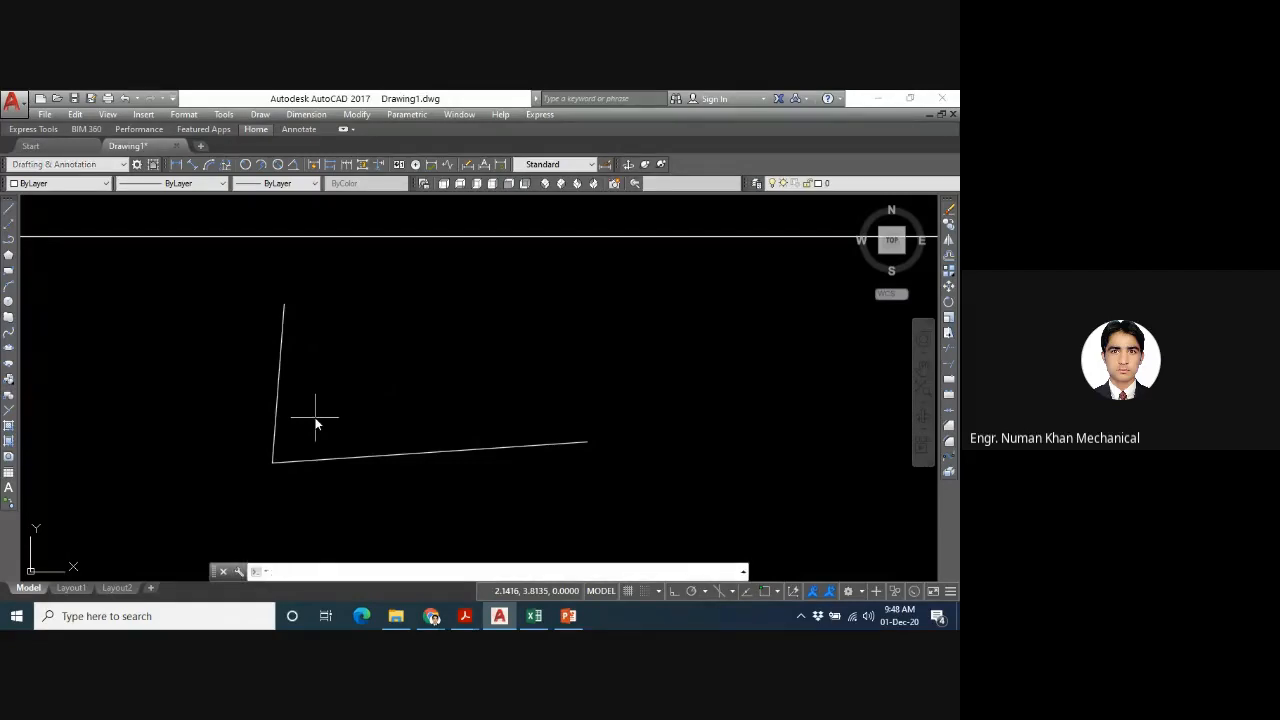
{"action": "key", "text": "Return"}
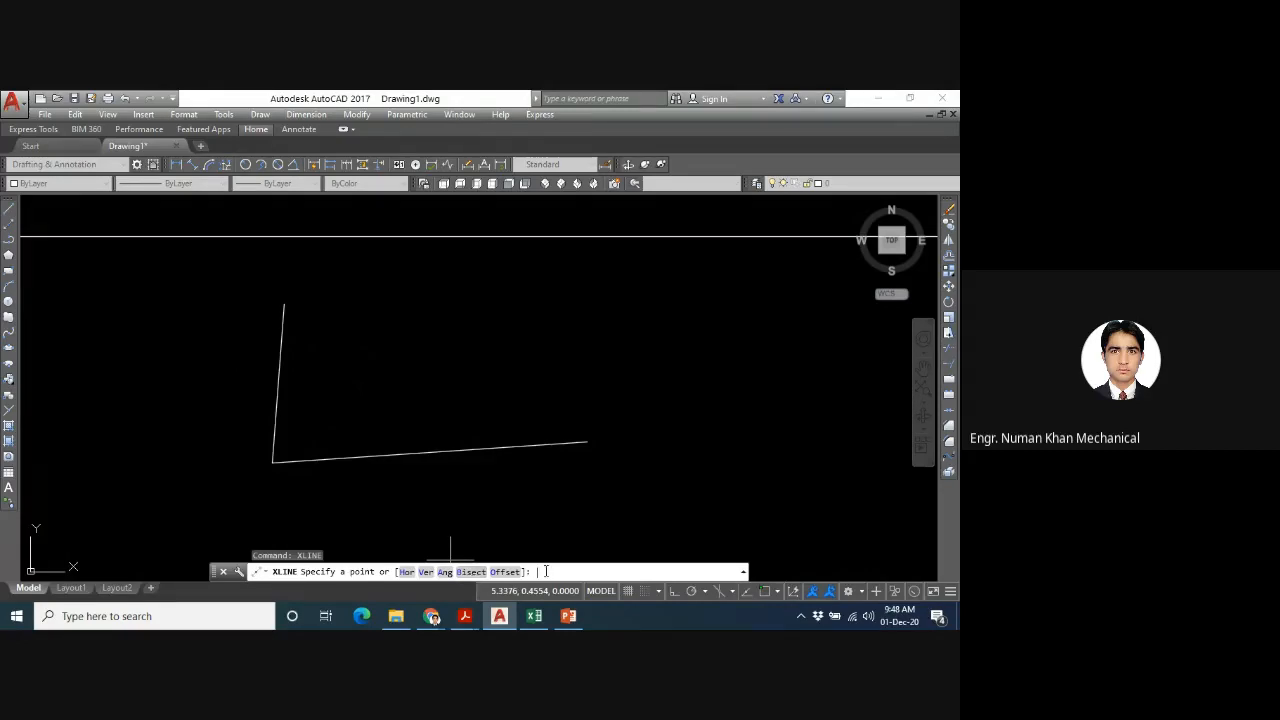
{"action": "type", "text": "b"}
{"action": "key", "text": "Return"}
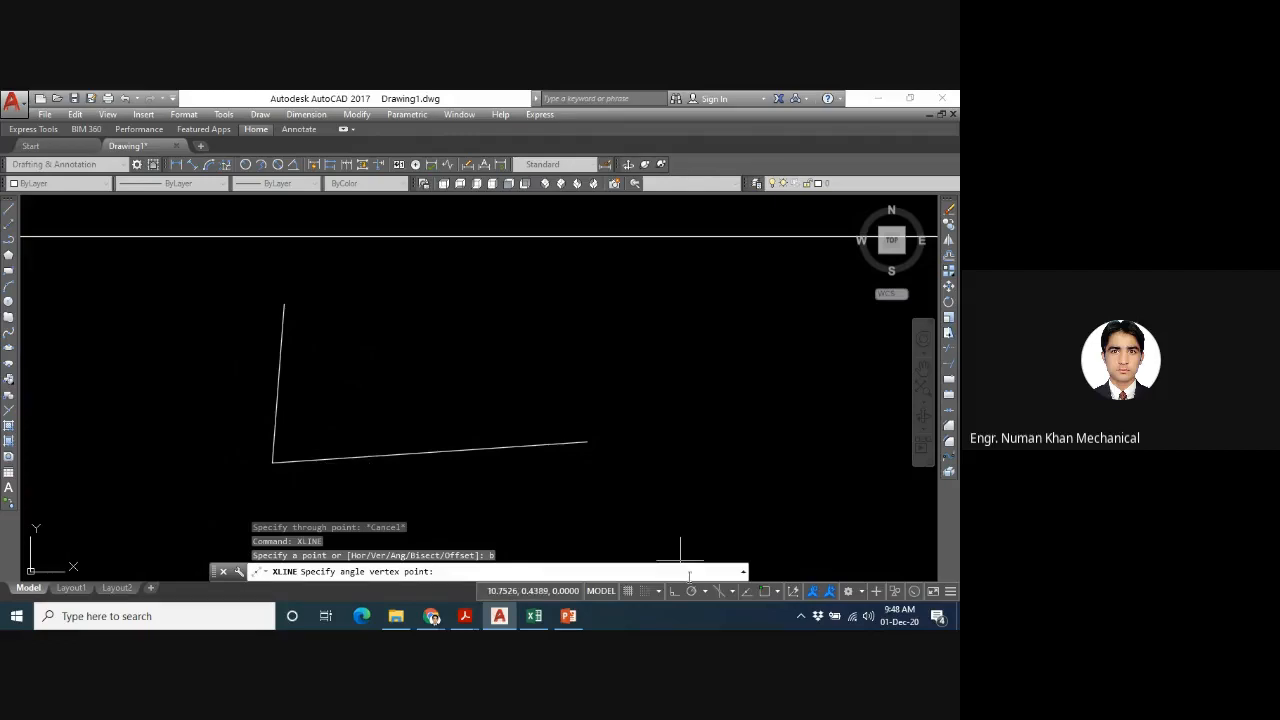
- Turn on object snap and enable all object snap modes in the Drafting Settings
{"action": "left_click", "coordinate": [766, 592]}
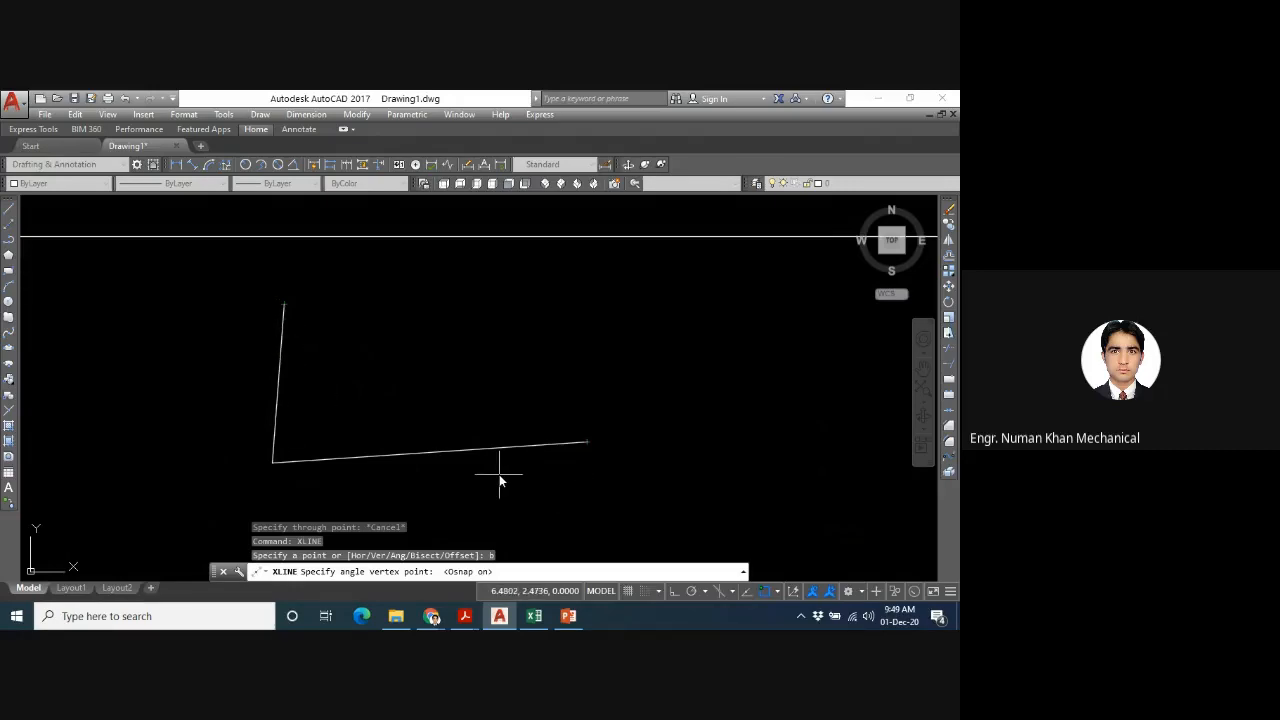
{"action": "type", "text": "ds"}
{"action": "key", "text": "Escape"}
{"action": "key", "text": "Return"}
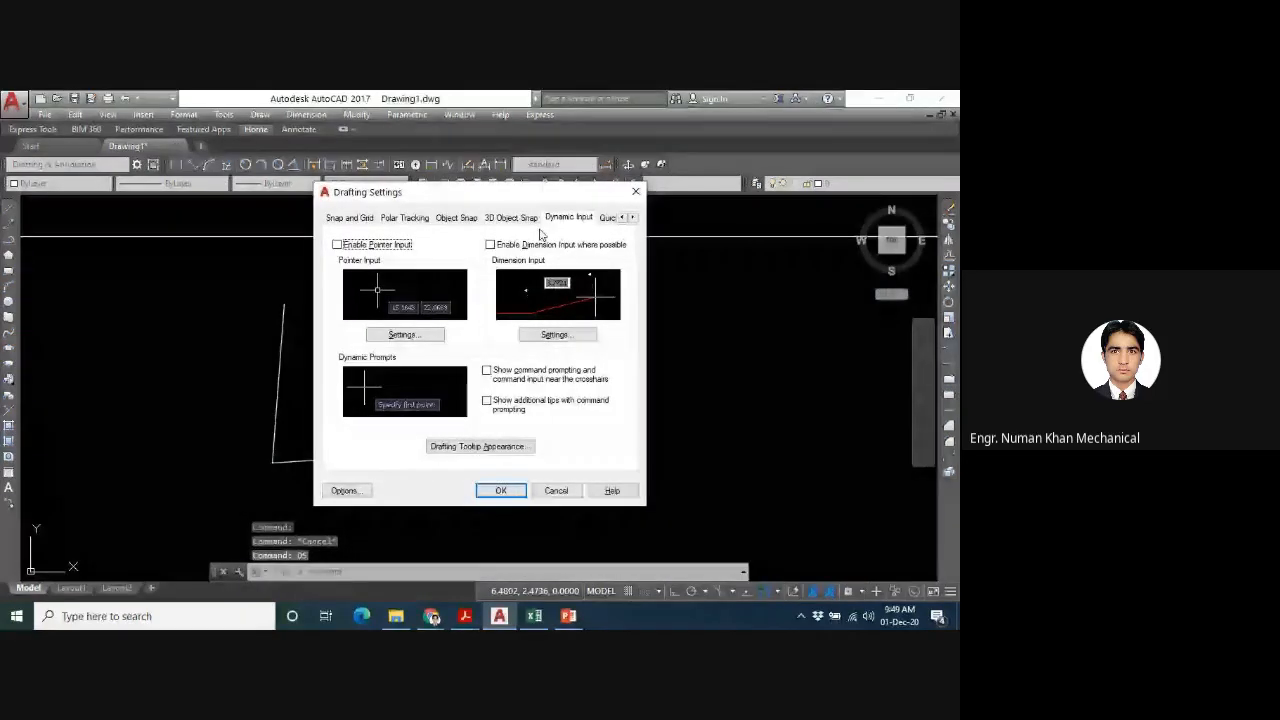
{"action": "left_click", "coordinate": [456, 217]}
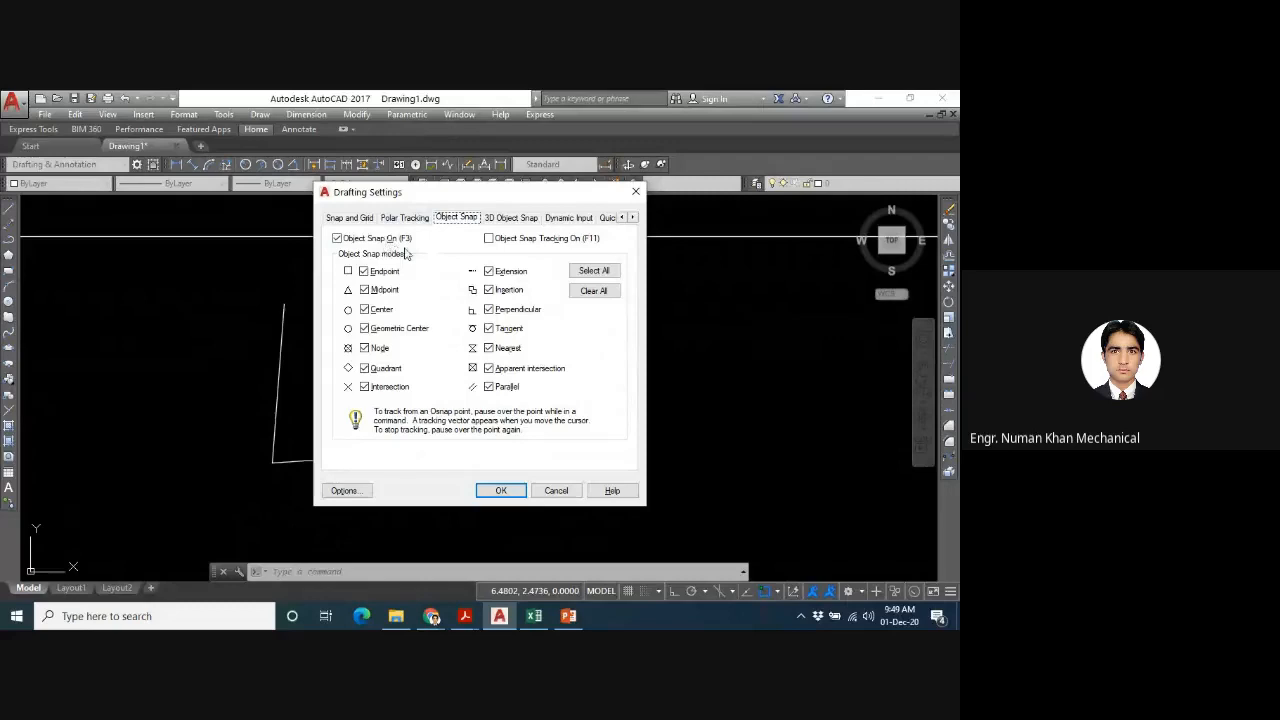
{"action": "left_click", "coordinate": [597, 272]}
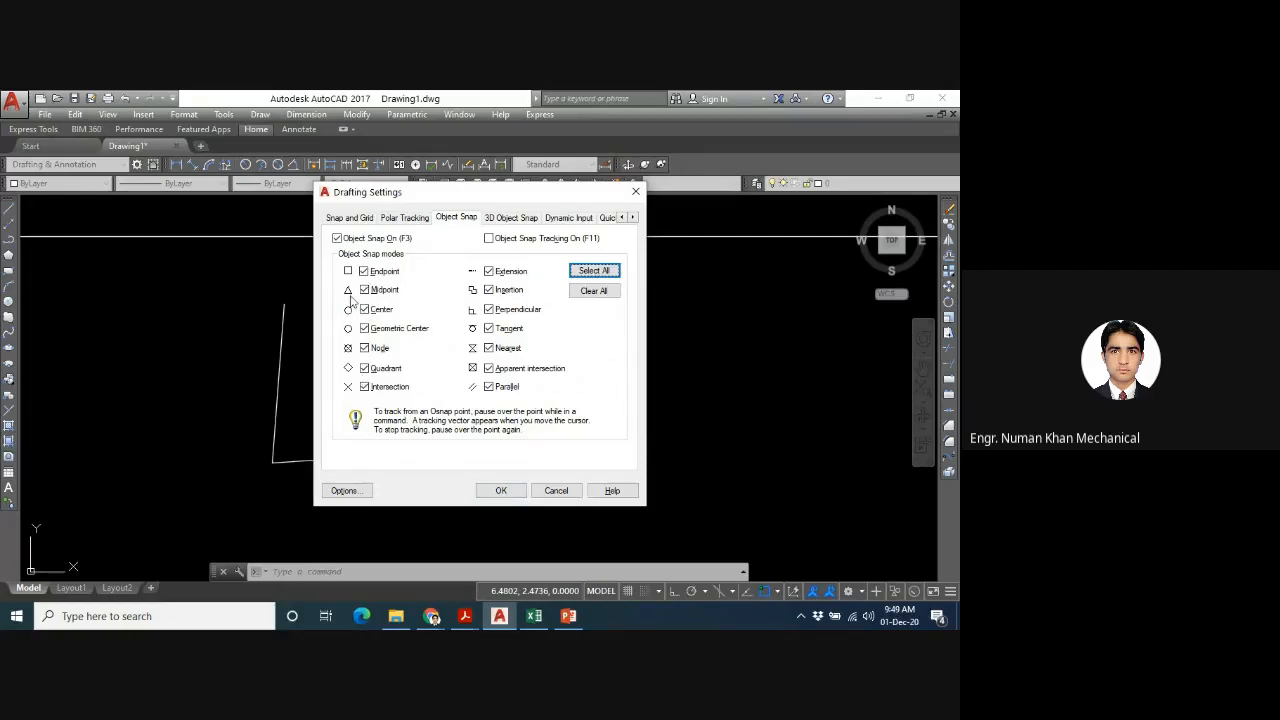
{"action": "left_click", "coordinate": [500, 489]}
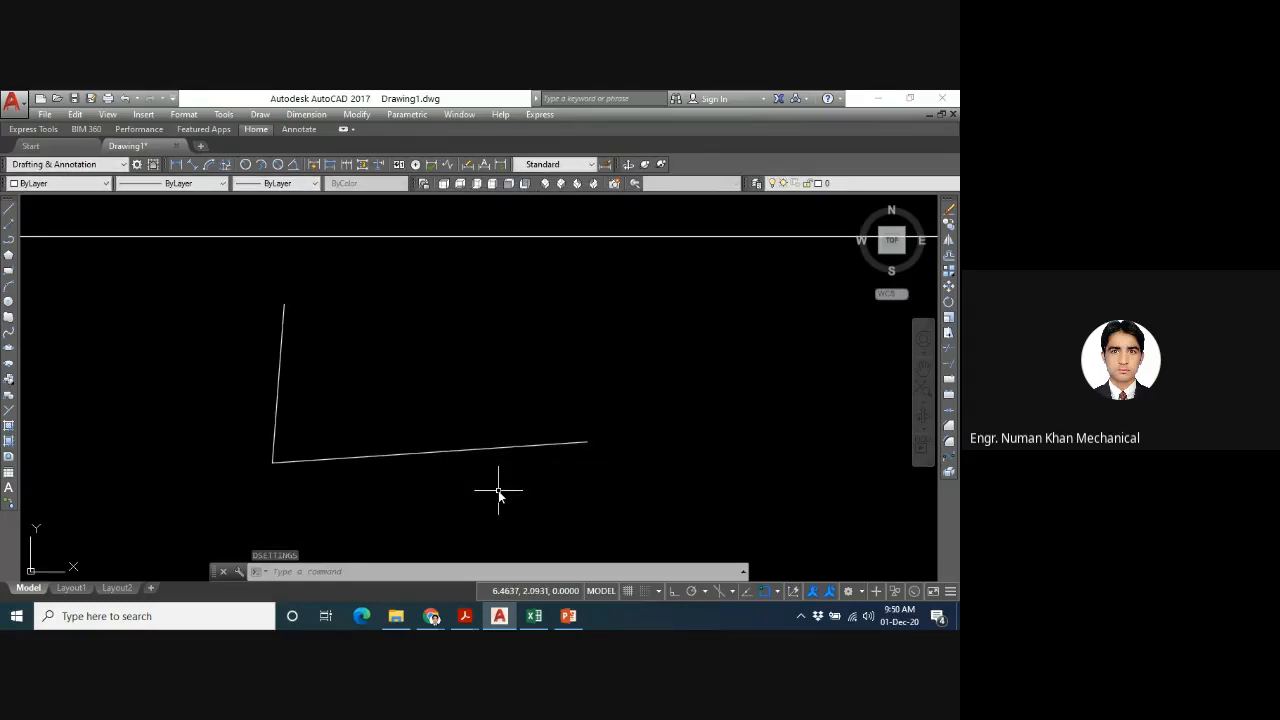
- Place a construction line bisecting the L-shaped corner with XLINE Bisect, using the corner vertex and points on both legs
{"action": "type", "text": "XLINE"}
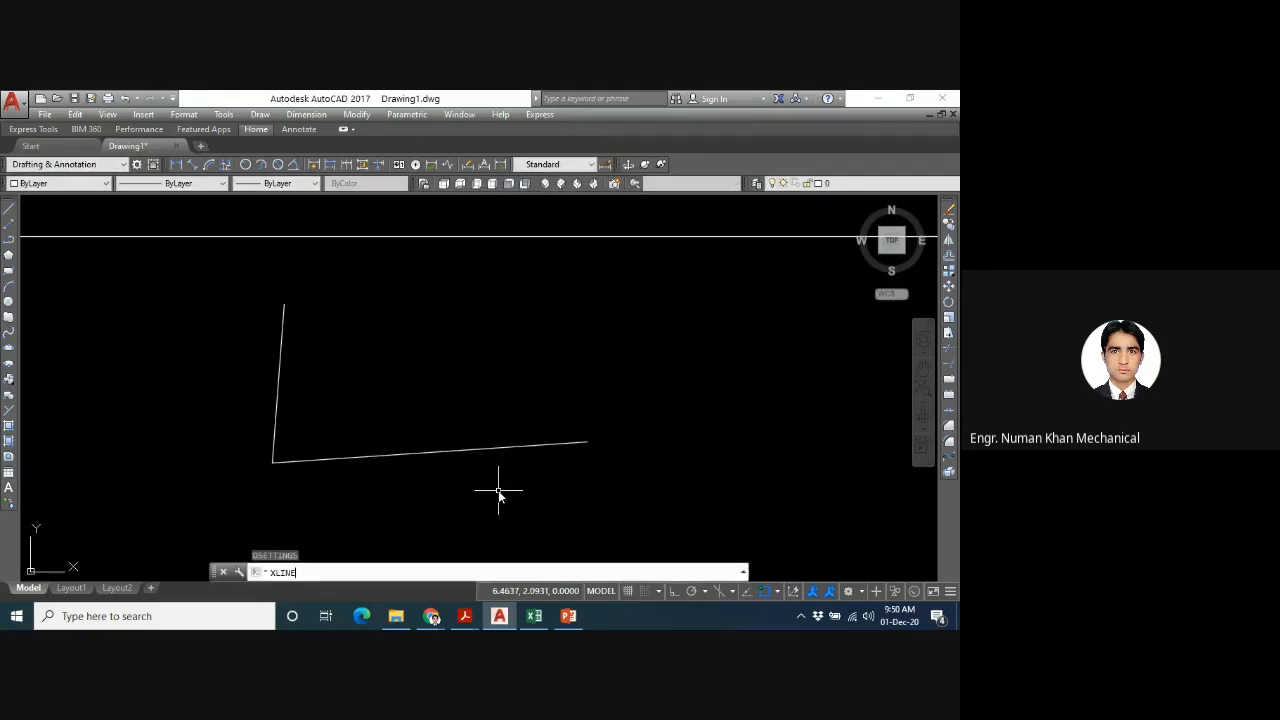
{"action": "key", "text": "Return"}
{"action": "type", "text": "b"}
{"action": "key", "text": "Return"}
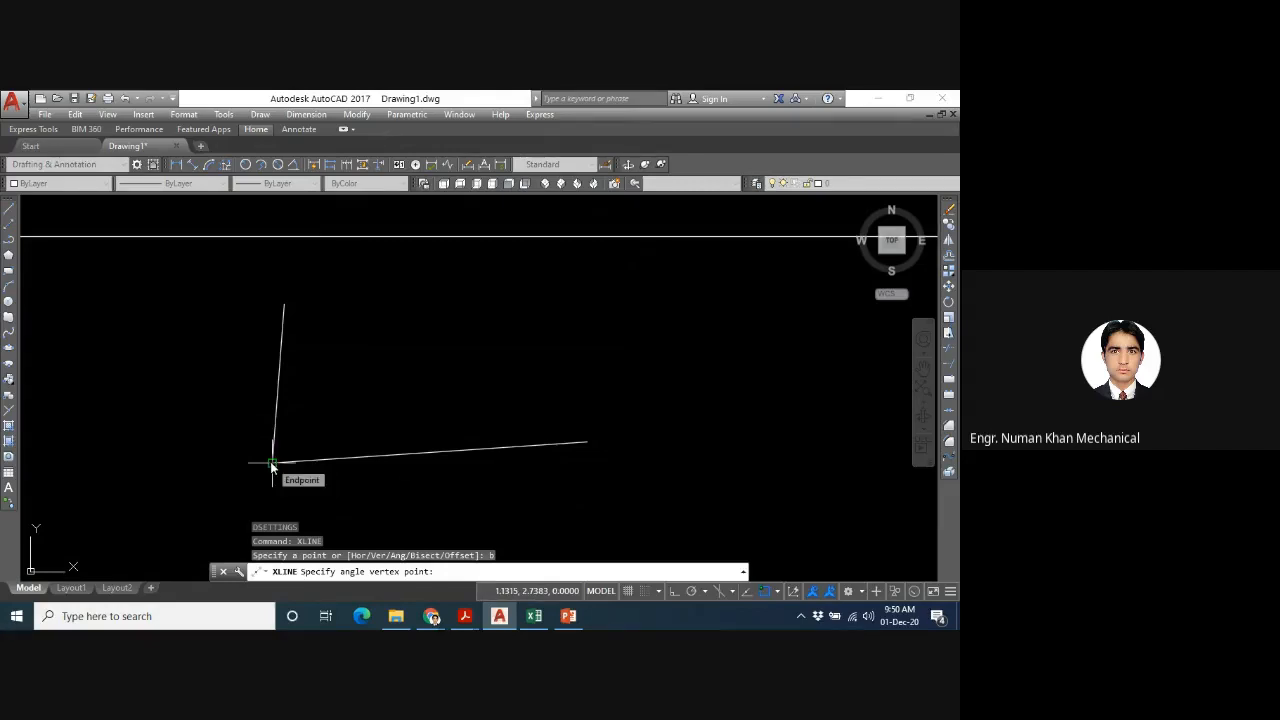
{"action": "left_click", "coordinate": [765, 592]}
{"action": "key", "text": "F3"}
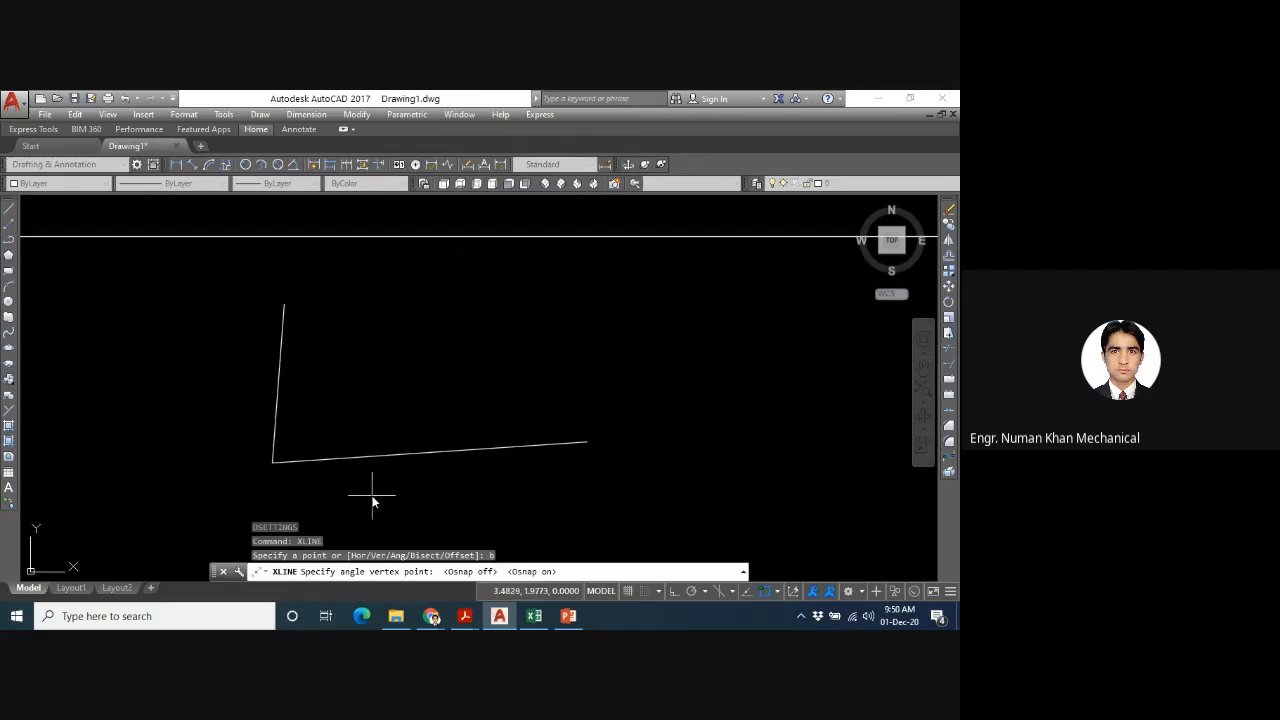
{"action": "left_click", "coordinate": [274, 463]}
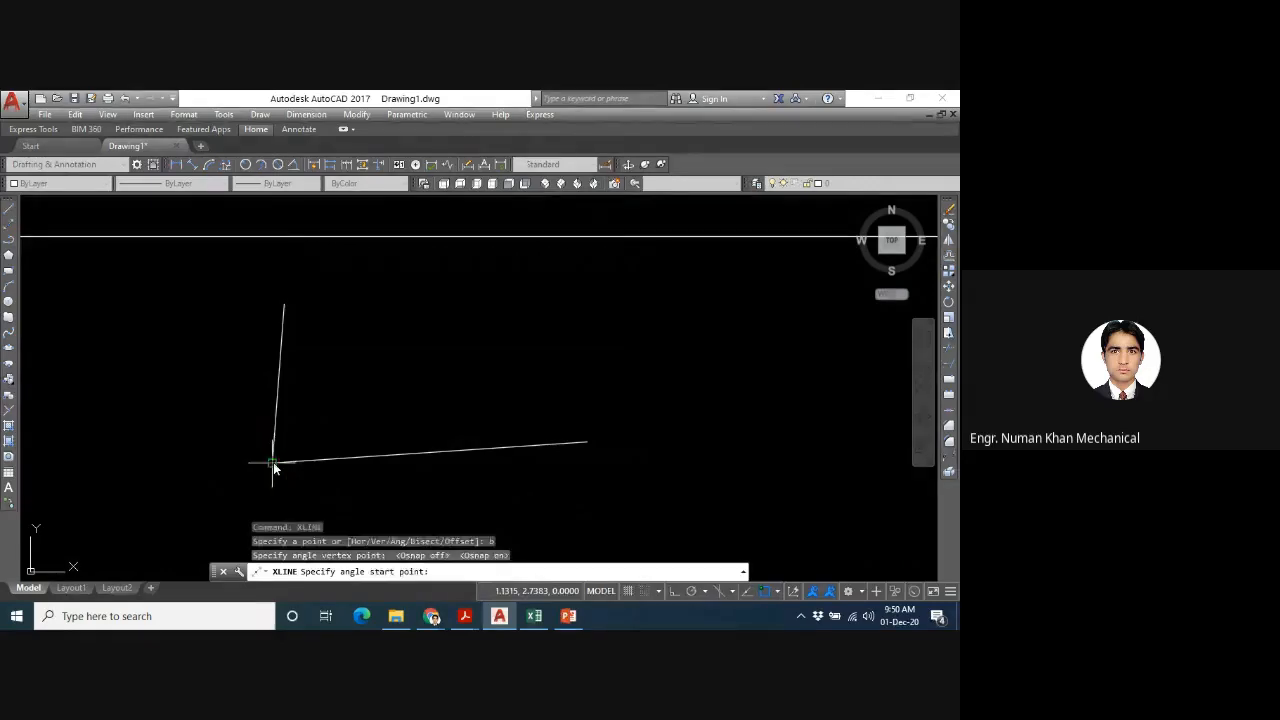
{"action": "left_click", "coordinate": [694, 443]}
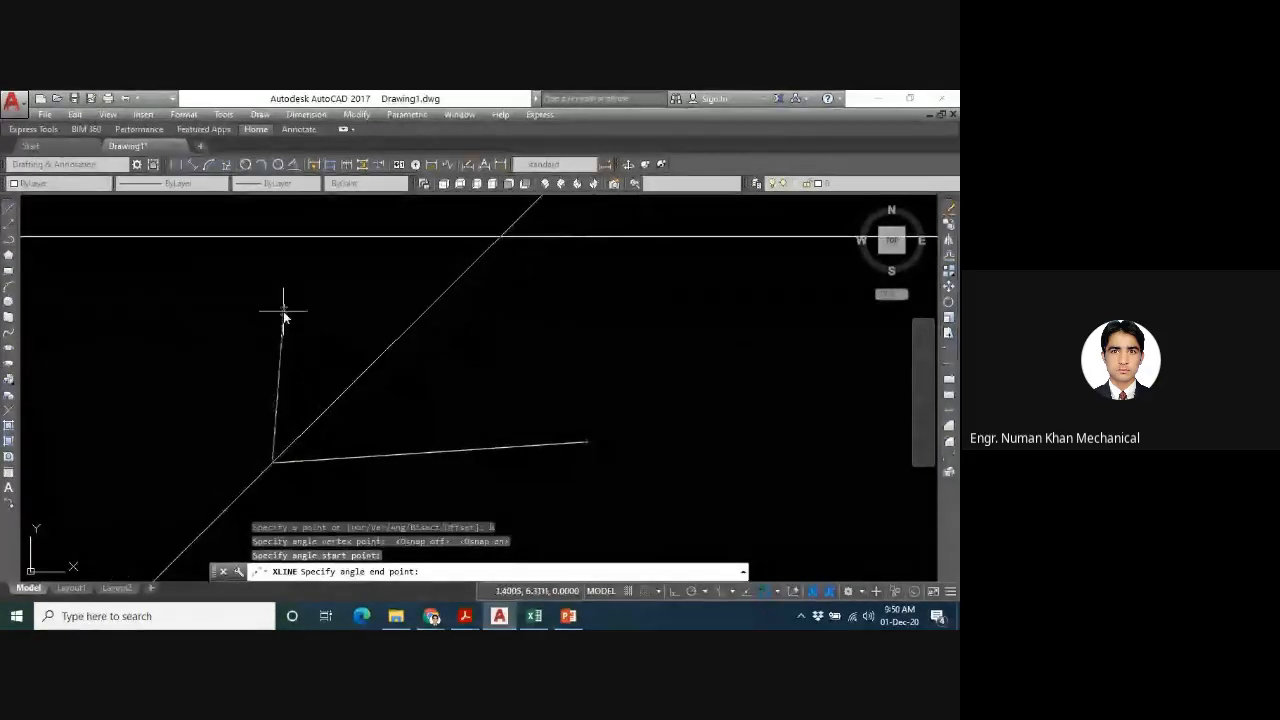
{"action": "left_click", "coordinate": [283, 306]}
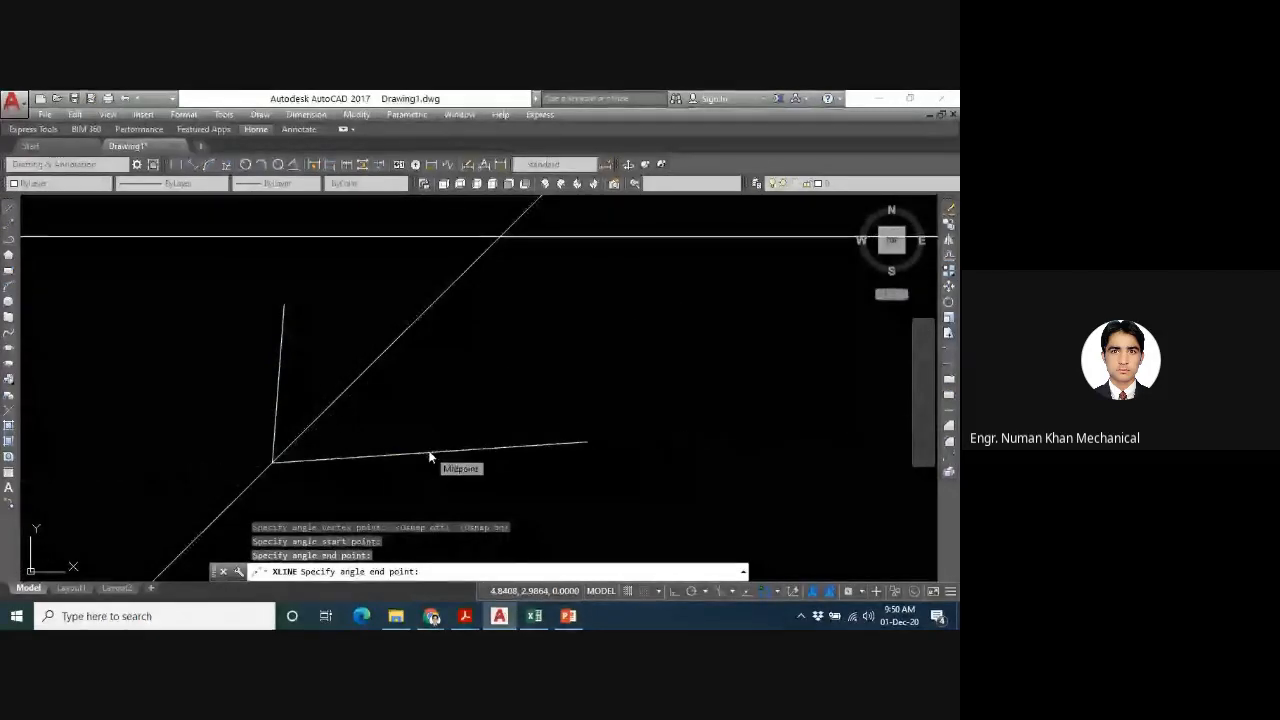
{"action": "key", "text": "Escape"}
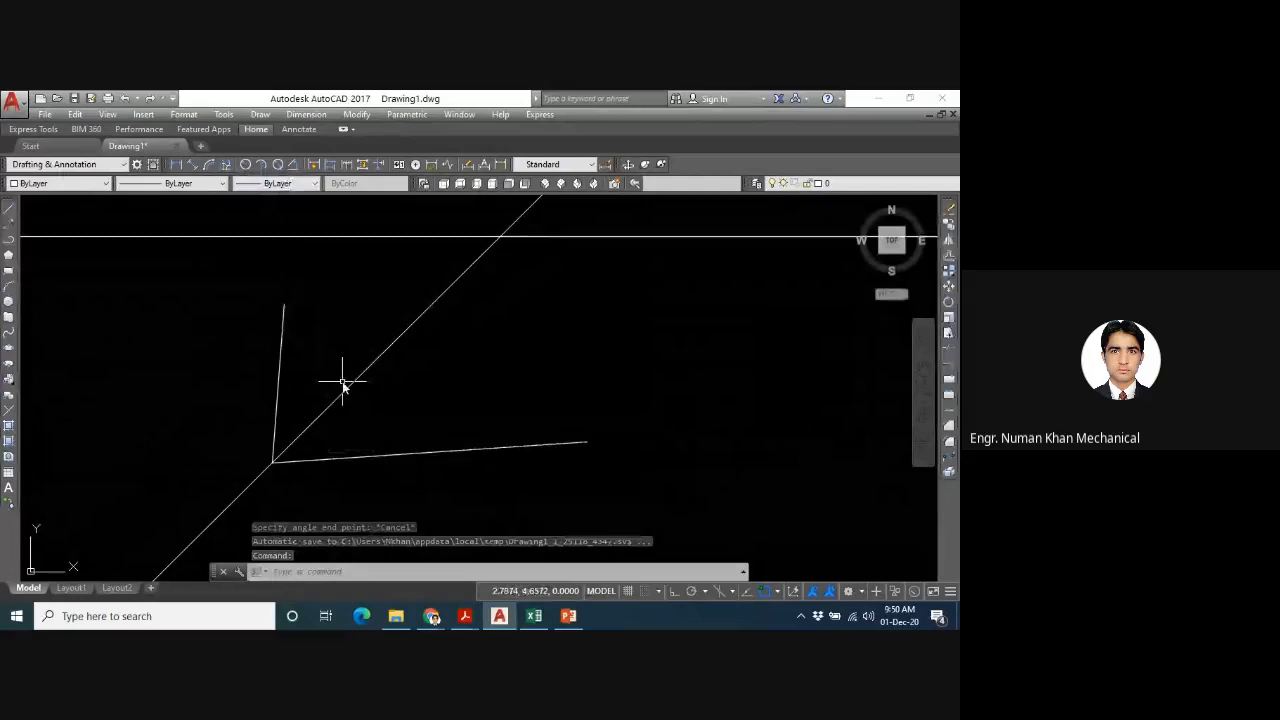
- Draw a line segment from the corner vertex along the bisecting construction line
{"action": "type", "text": "l"}
{"action": "key", "text": "Return"}
{"action": "left_click", "coordinate": [273, 462]}
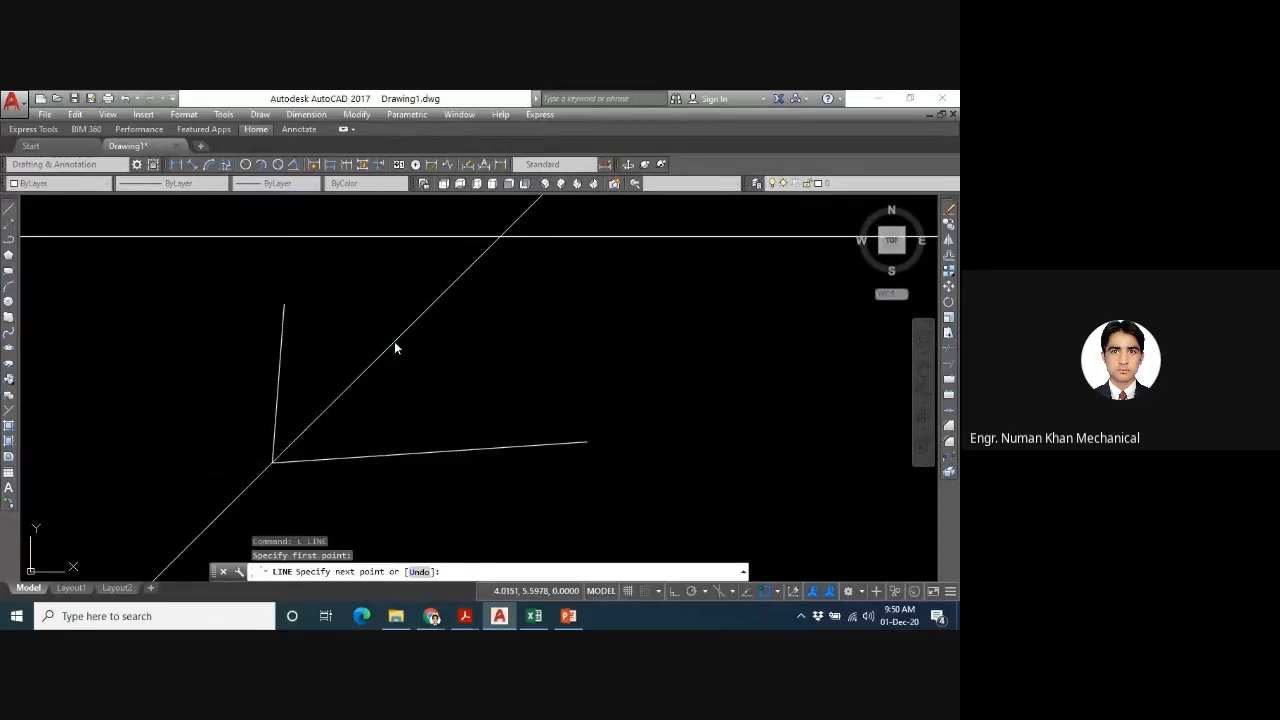
{"action": "left_click", "coordinate": [394, 345]}
{"action": "key", "text": "Return"}
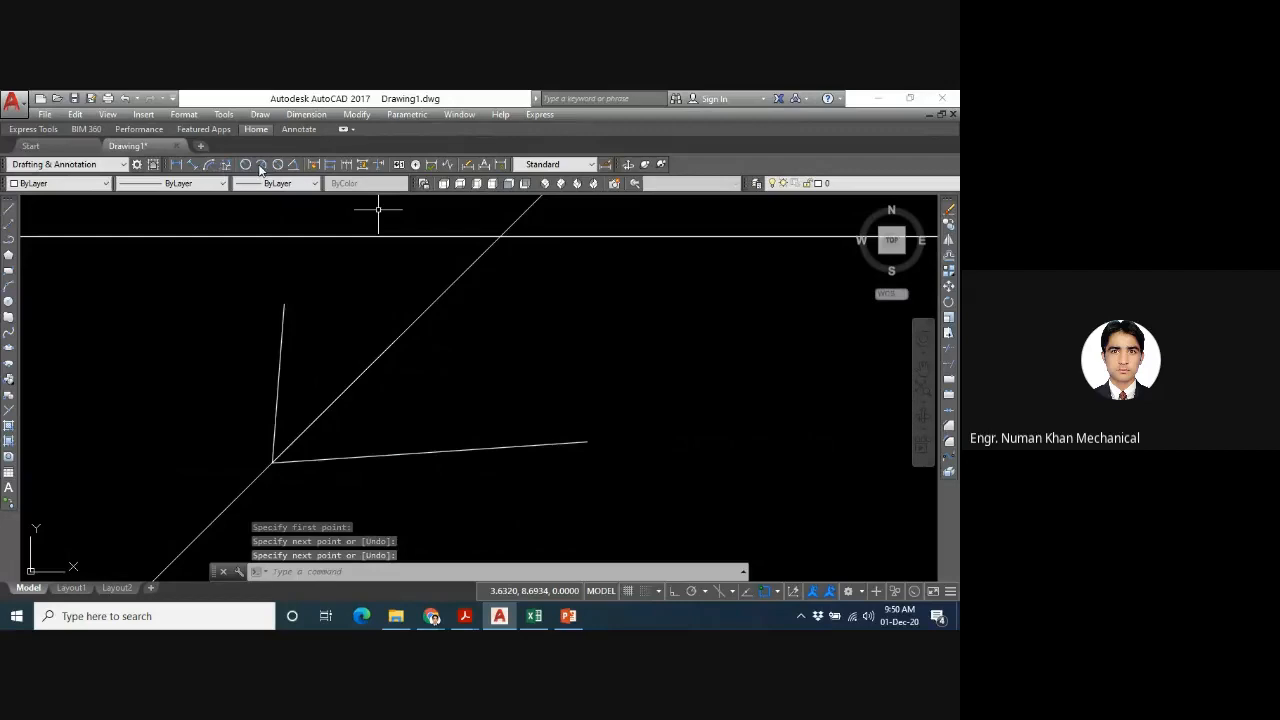
- Add angular dimensions between the bisecting segment and each of the two legs of the corner
{"action": "left_click", "coordinate": [296, 164]}
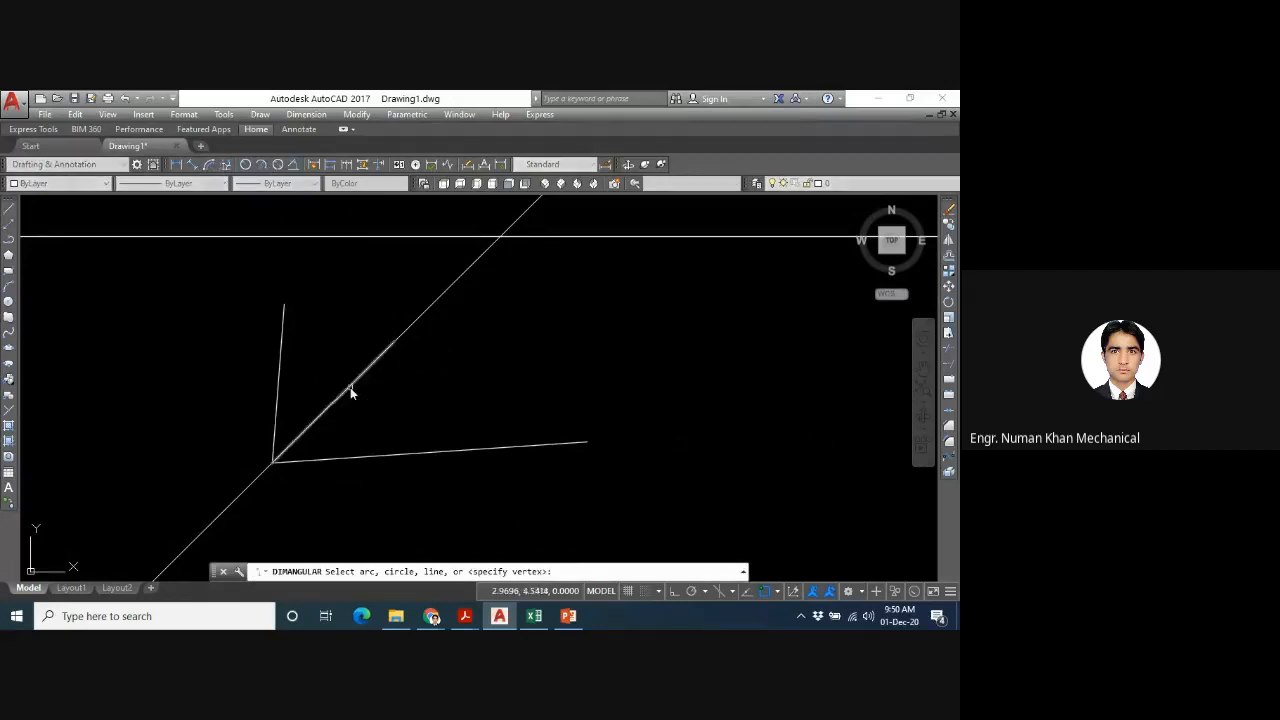
{"action": "left_click", "coordinate": [350, 387]}
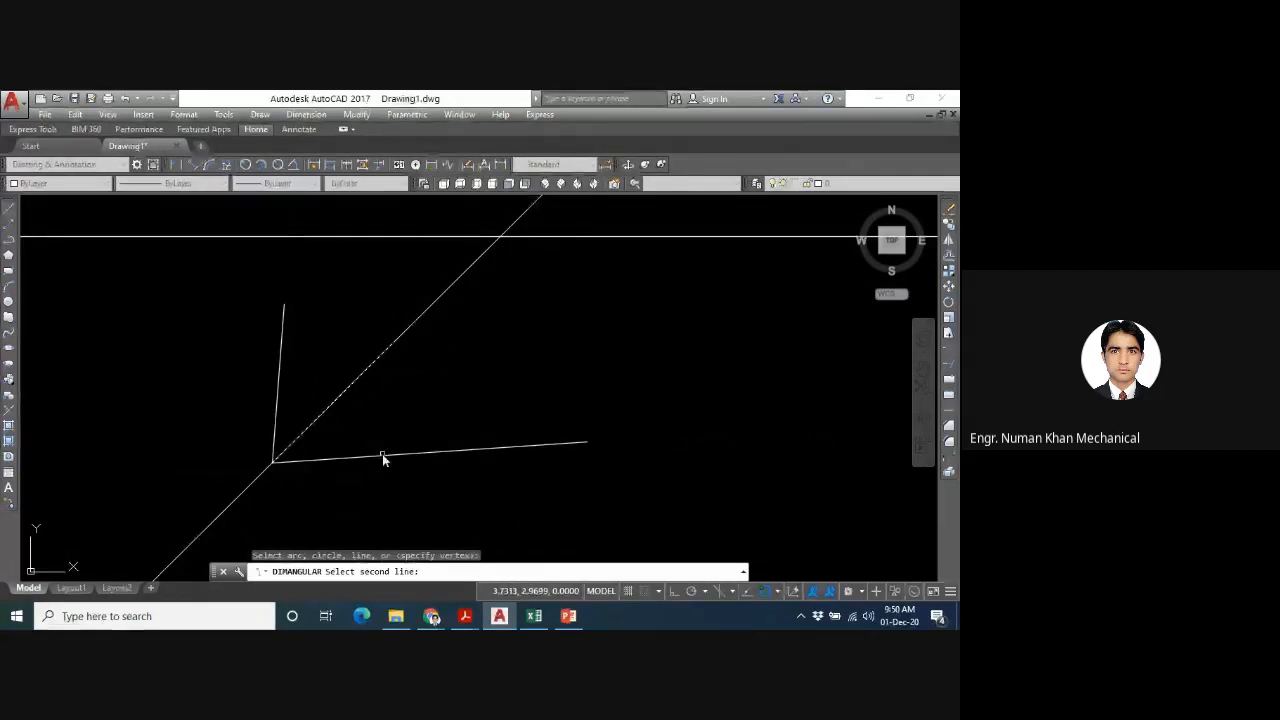
{"action": "left_click", "coordinate": [381, 454]}
{"action": "left_click", "coordinate": [403, 417]}
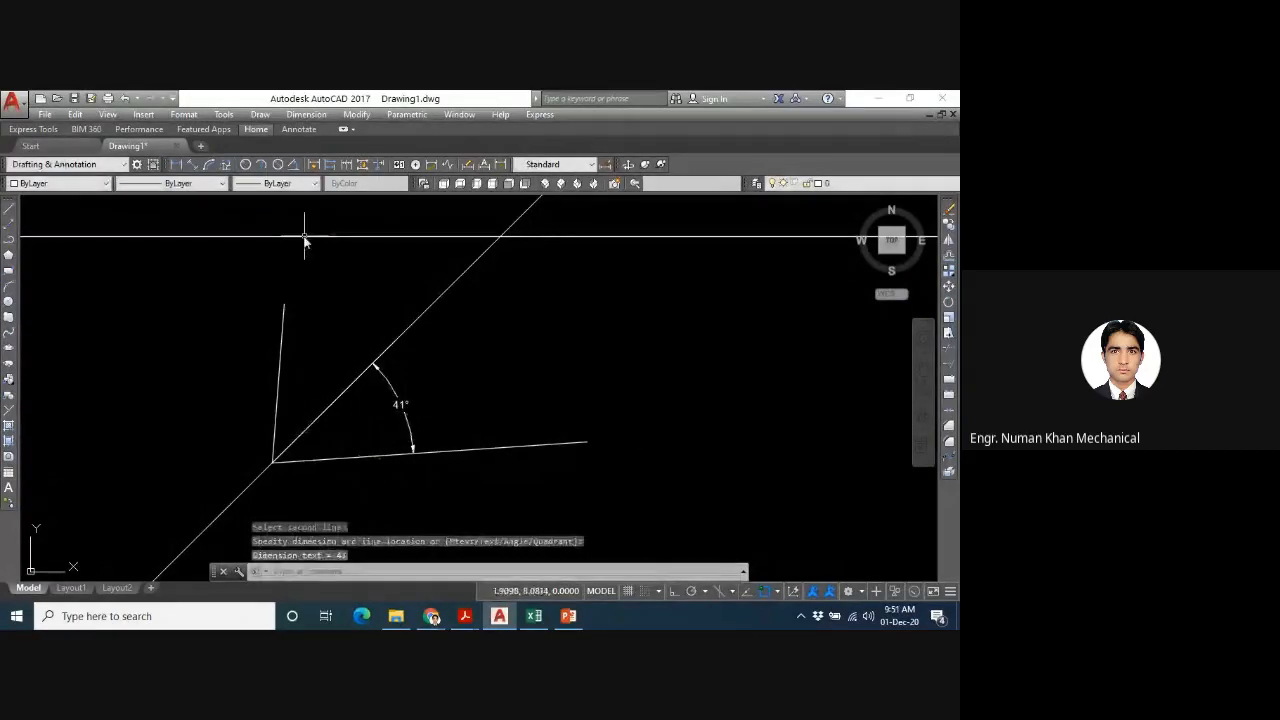
{"action": "left_click", "coordinate": [292, 165]}
{"action": "left_click", "coordinate": [343, 393]}
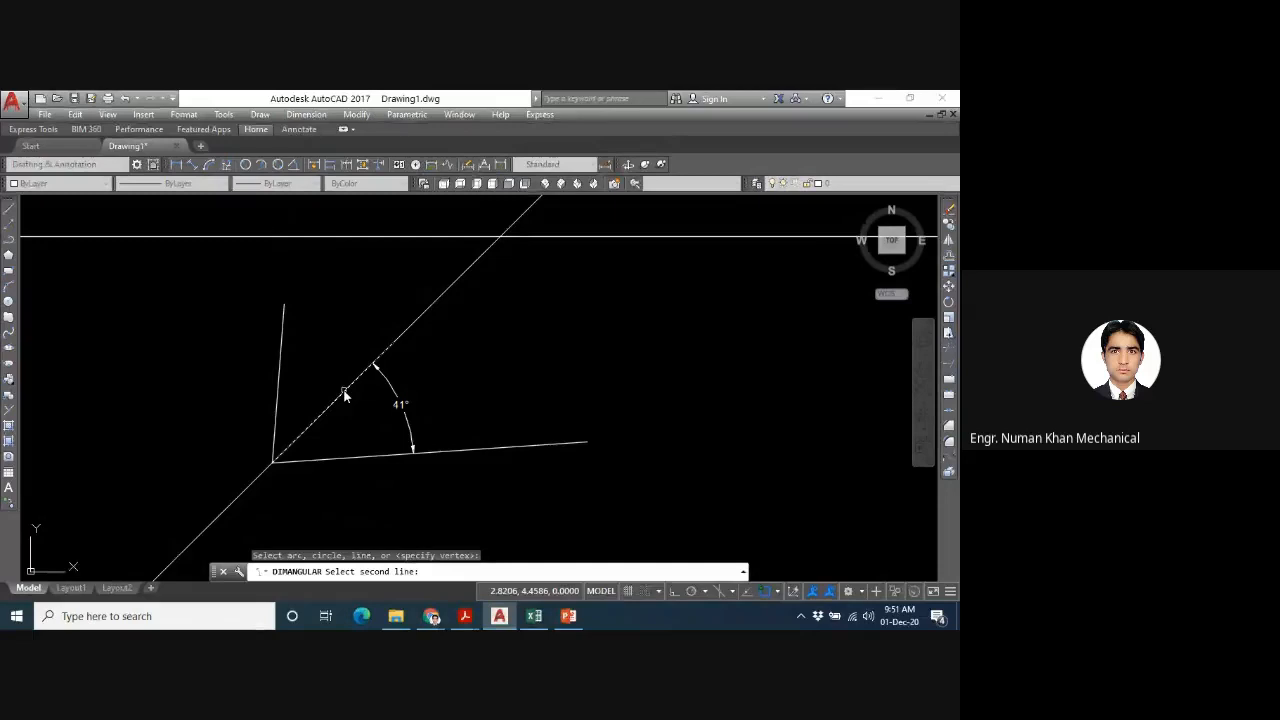
{"action": "left_click", "coordinate": [280, 367]}
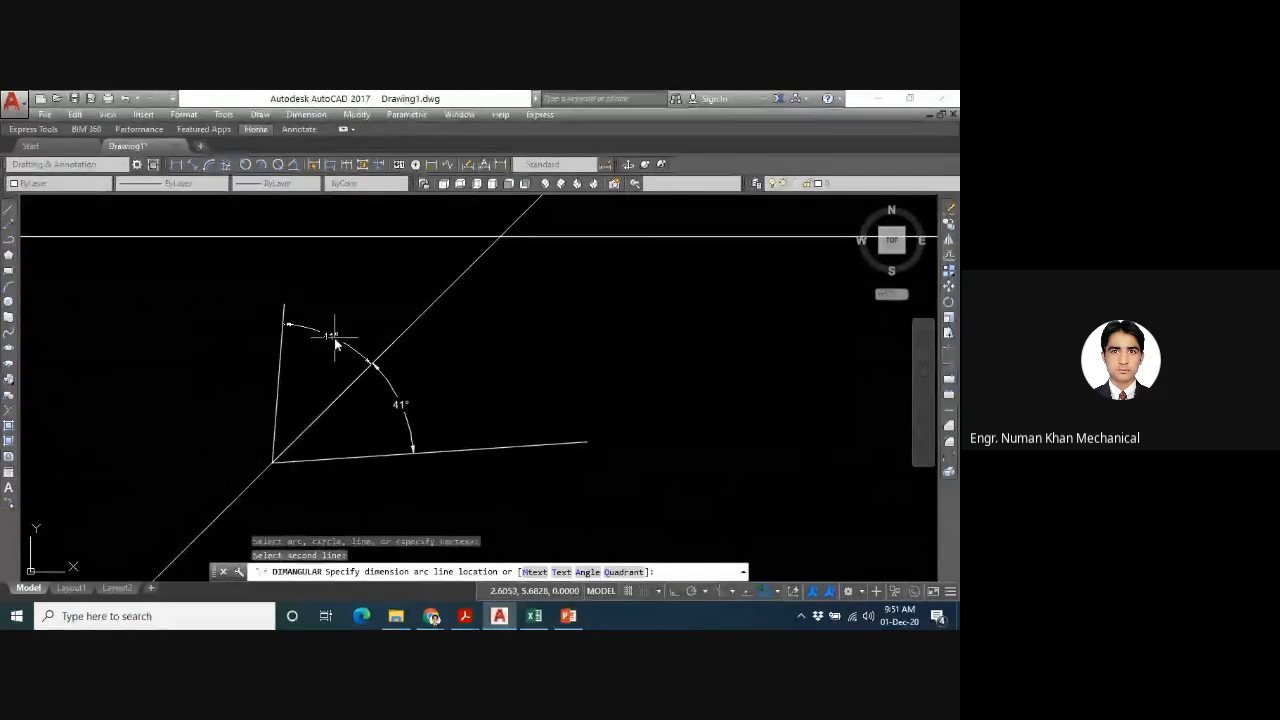
{"action": "left_click", "coordinate": [322, 360]}
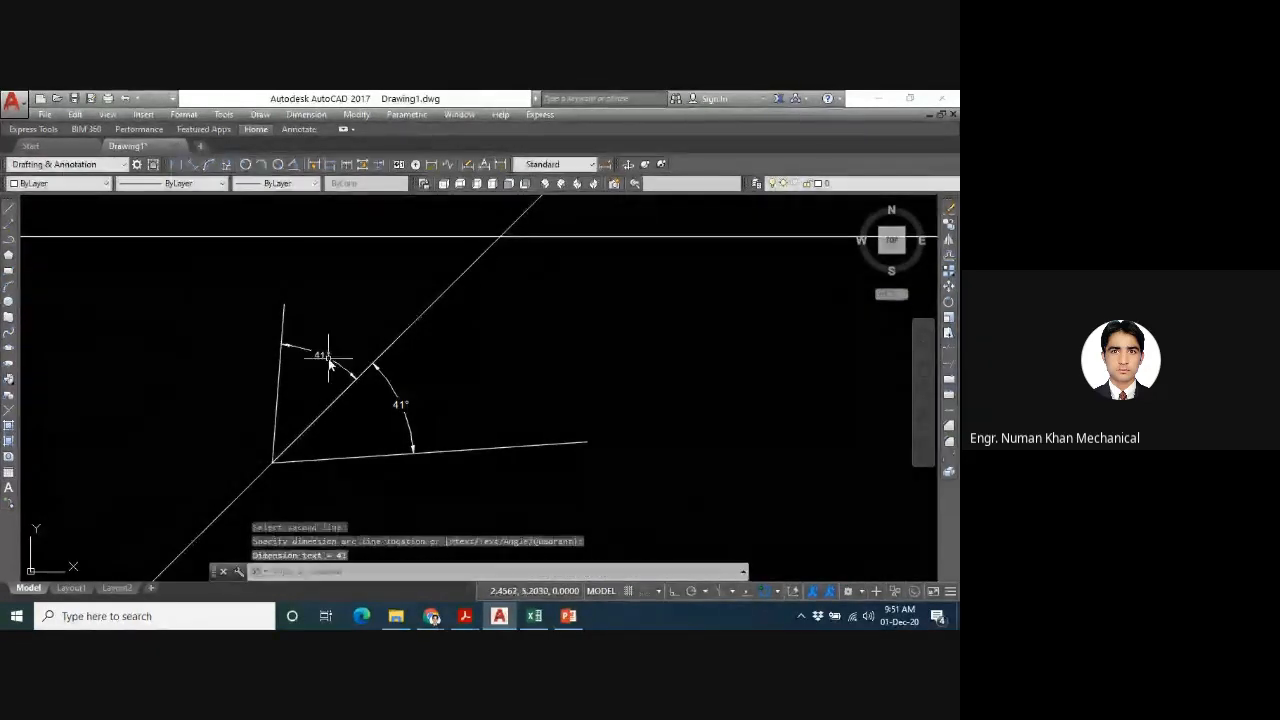
- Add an angular dimension for the full angle between the two legs, placed outside the two smaller dimensions
{"action": "left_click", "coordinate": [293, 166]}
{"action": "left_click", "coordinate": [499, 448]}
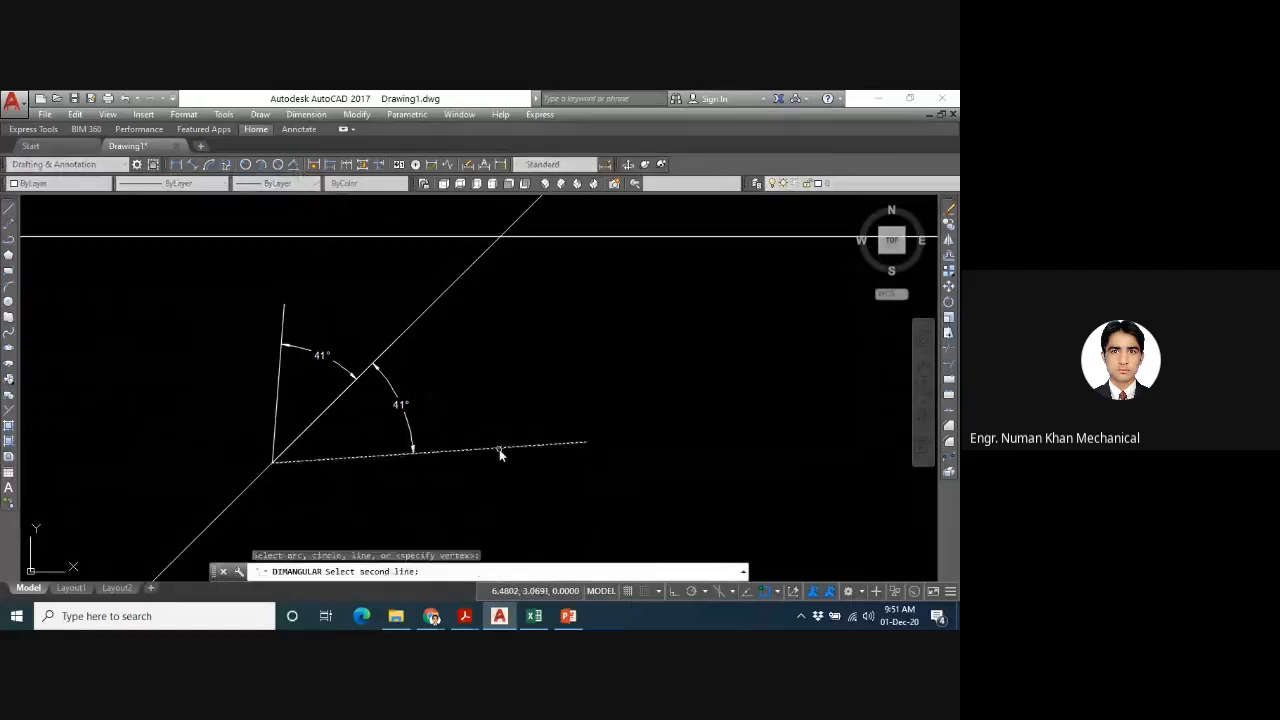
{"action": "left_click", "coordinate": [282, 335]}
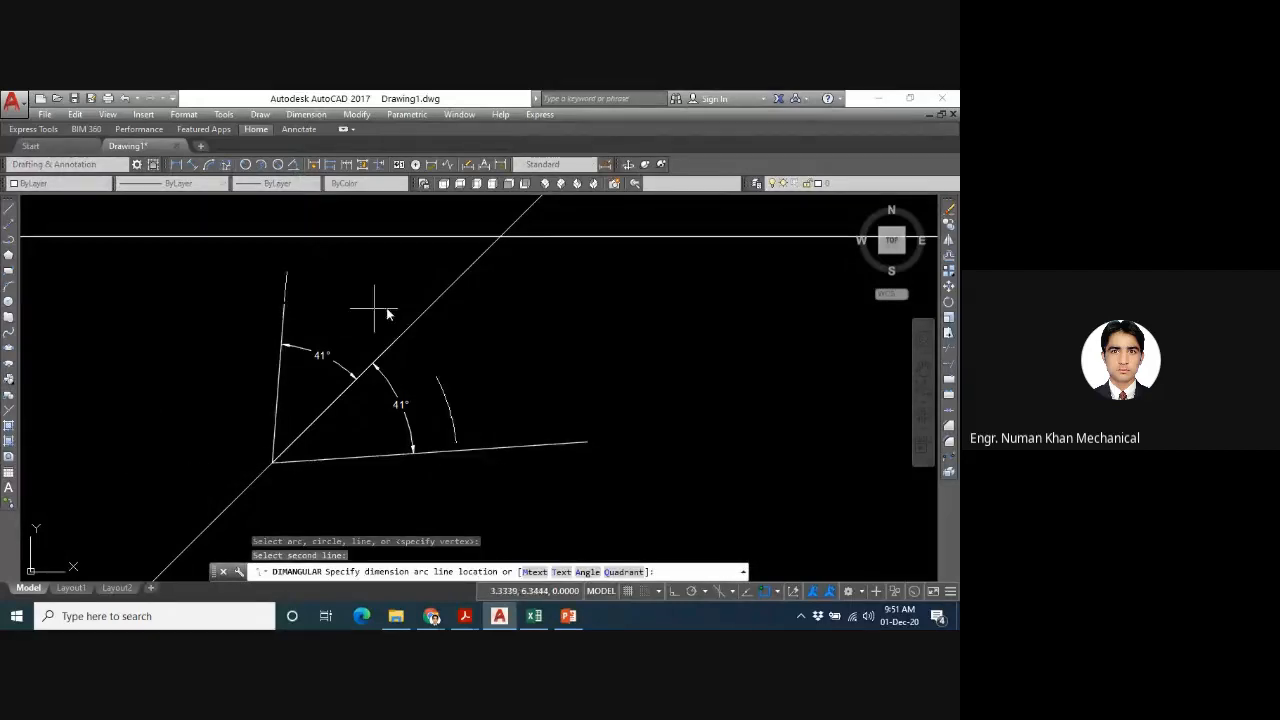
{"action": "left_click", "coordinate": [448, 317]}
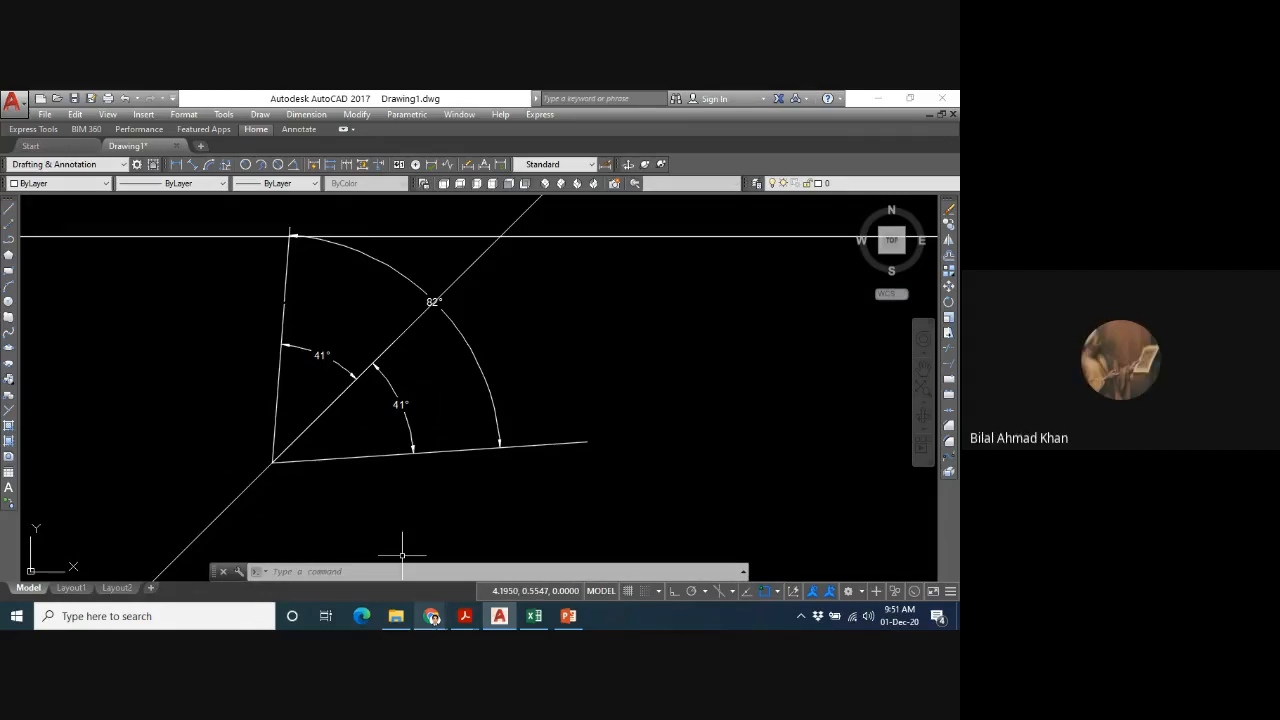
{"action": "left_click", "coordinate": [432, 616]}
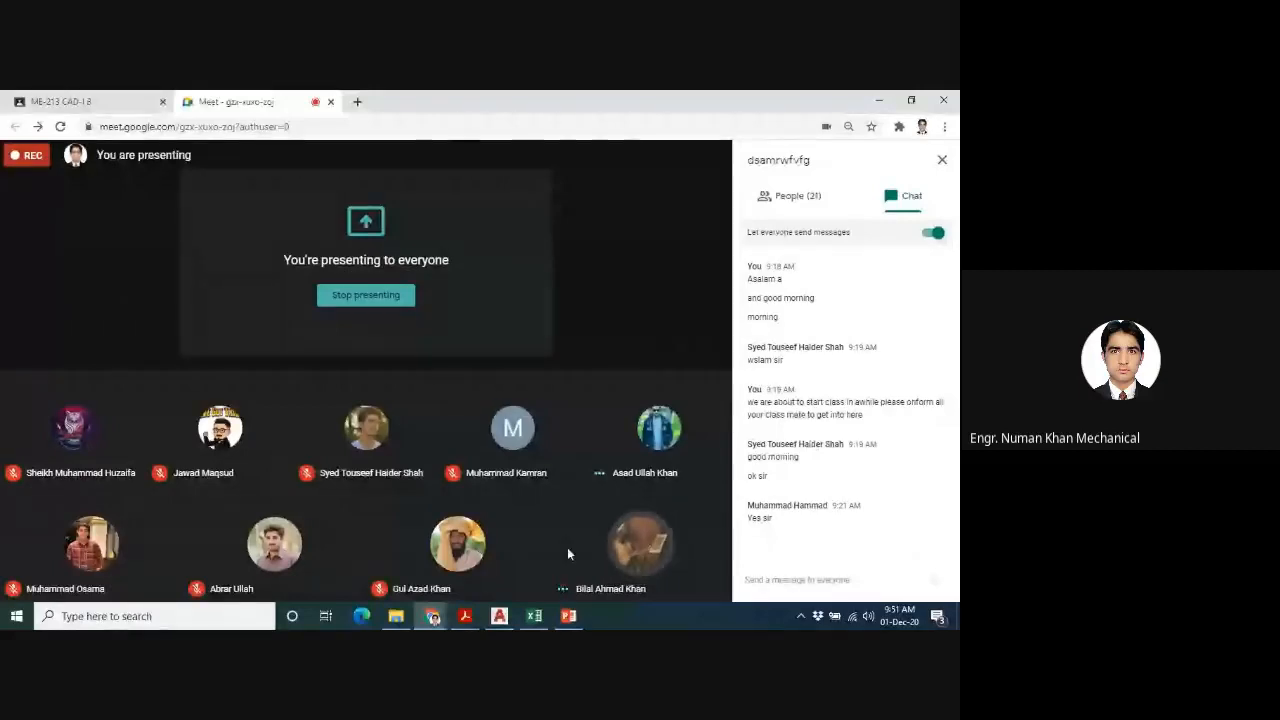
{"action": "left_click", "coordinate": [499, 616]}
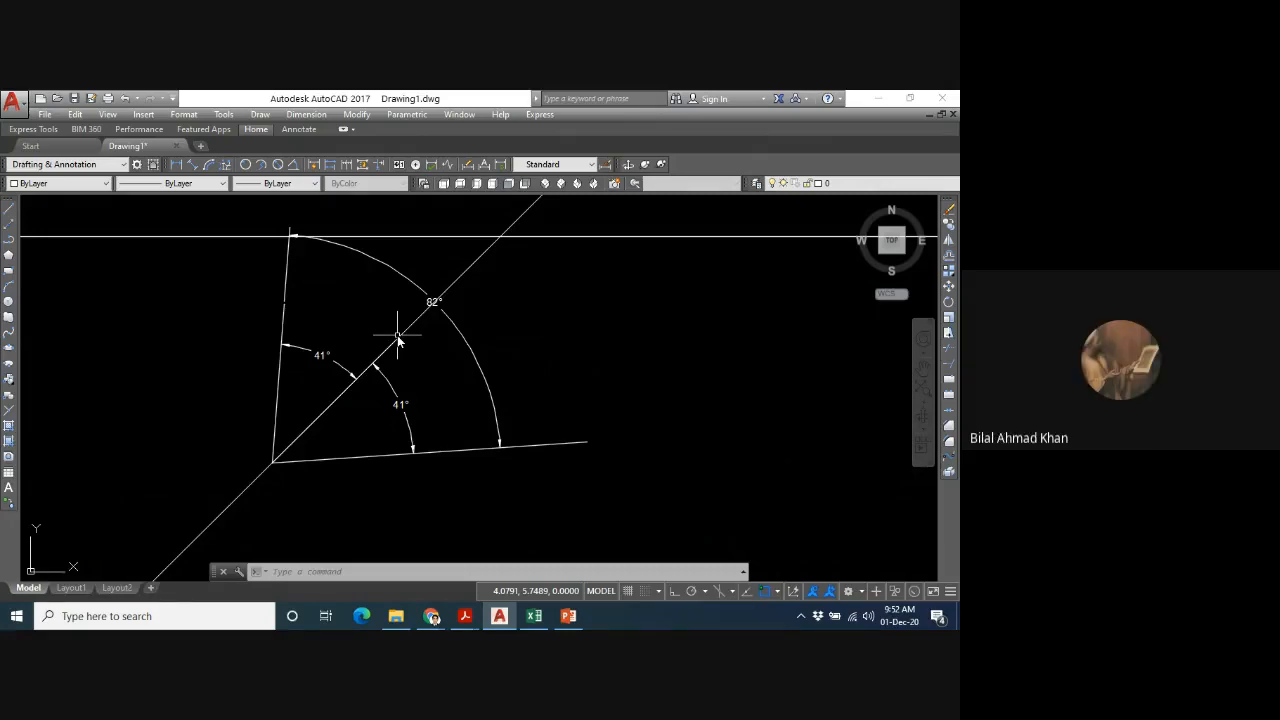
- Erase all lines, construction lines and angular dimensions with a crossing selection
{"action": "scroll", "coordinate": [397, 340], "scroll_direction": "down", "scroll_amount": 3}
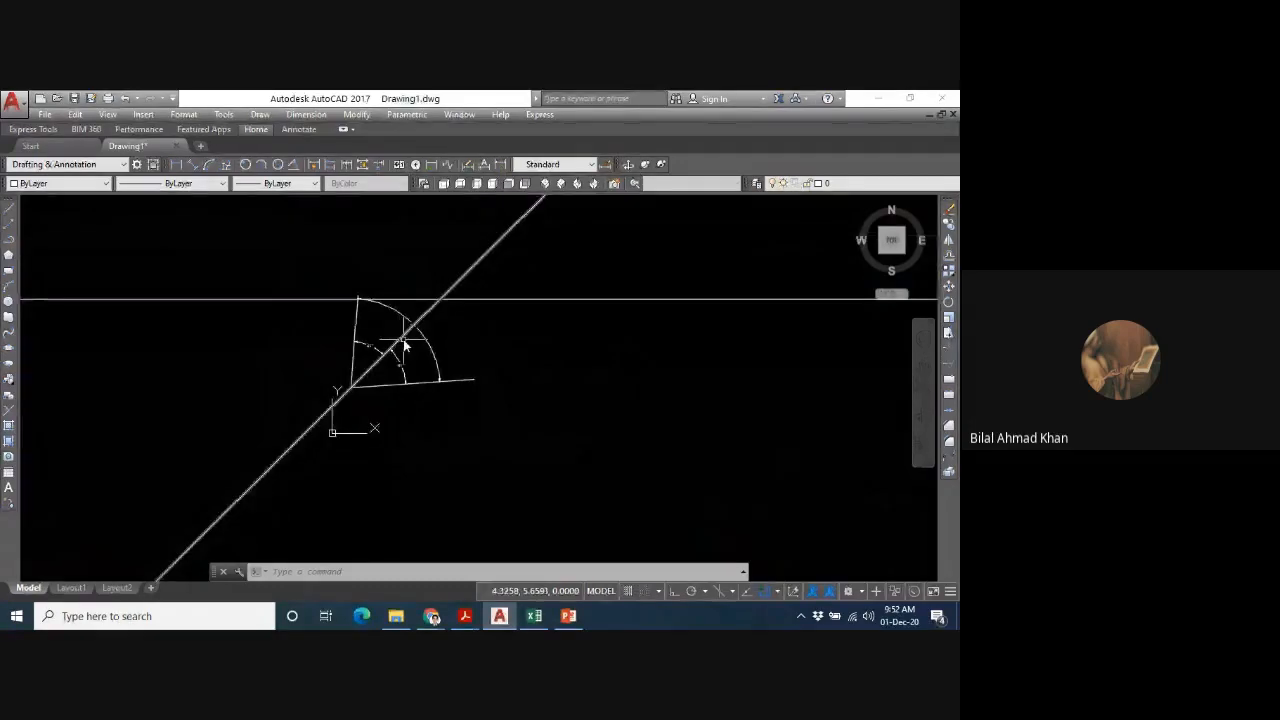
{"action": "left_click", "coordinate": [524, 282]}
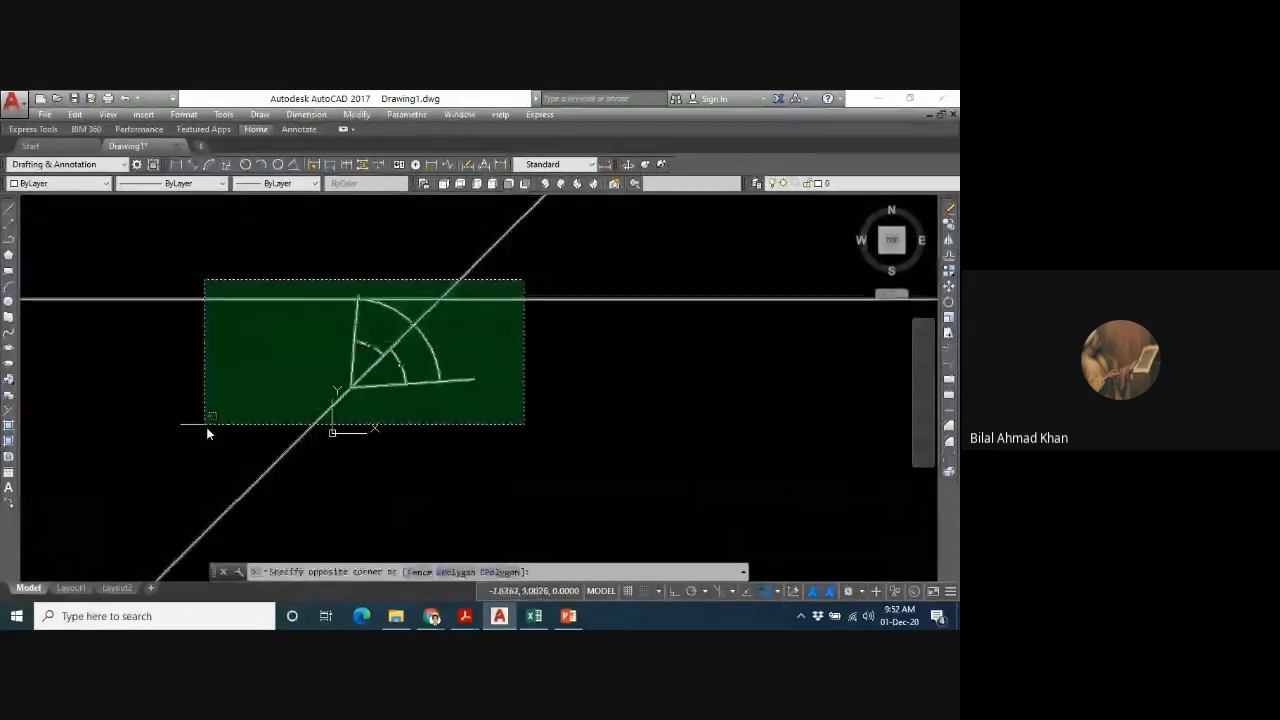
{"action": "left_click", "coordinate": [206, 427]}
{"action": "key", "text": "Delete"}
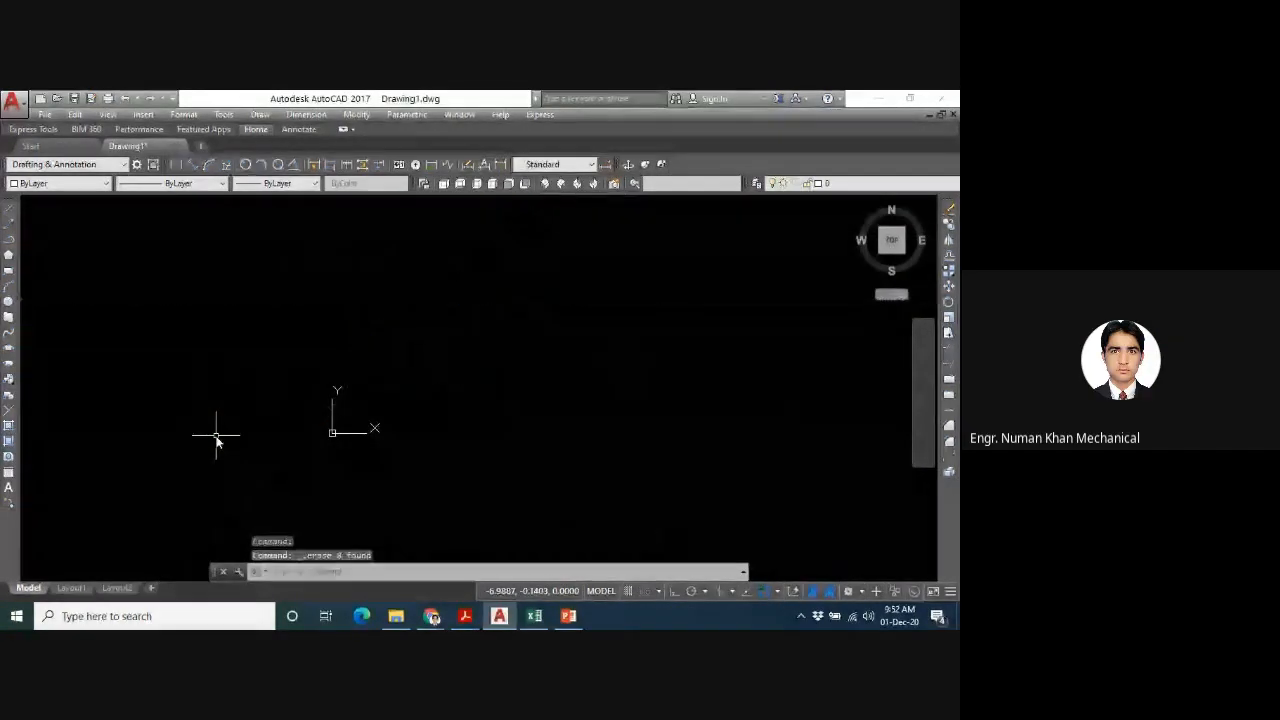
{"action": "type", "text": "l"}
{"action": "key", "text": "Return"}
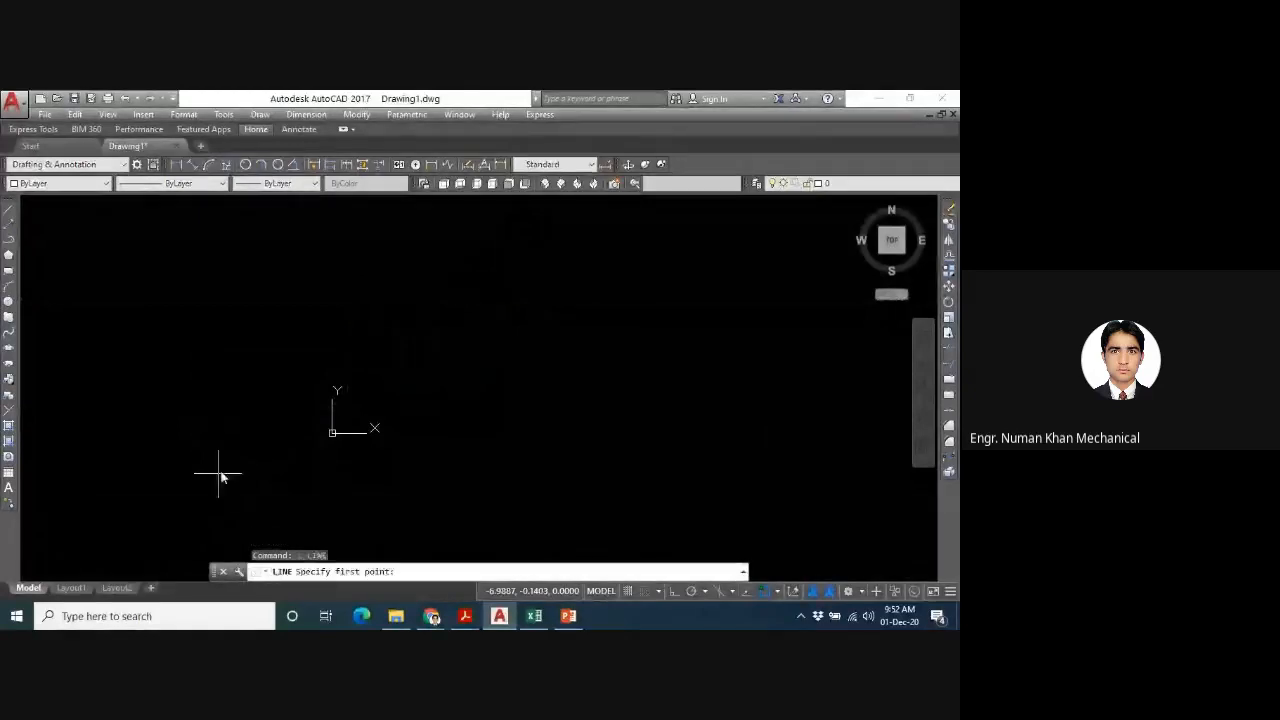
{"action": "left_click", "coordinate": [471, 281]}
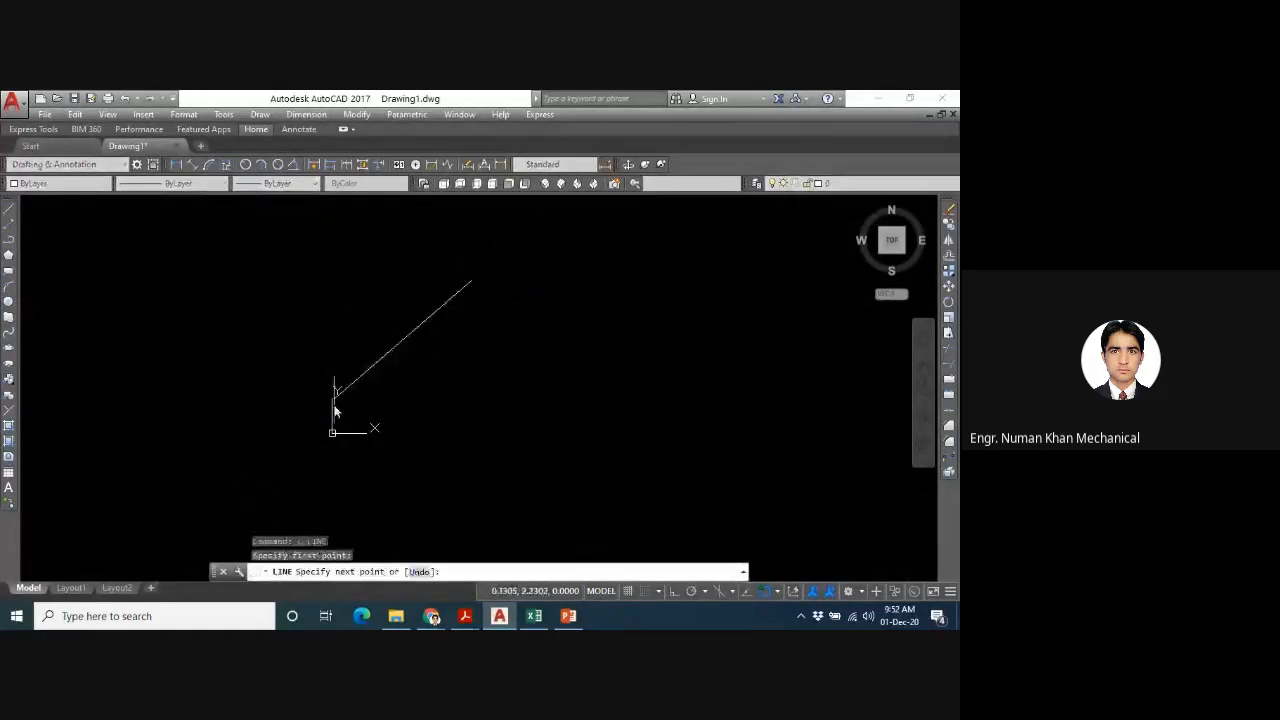
{"action": "left_click", "coordinate": [554, 485]}
{"action": "key", "text": "Escape"}
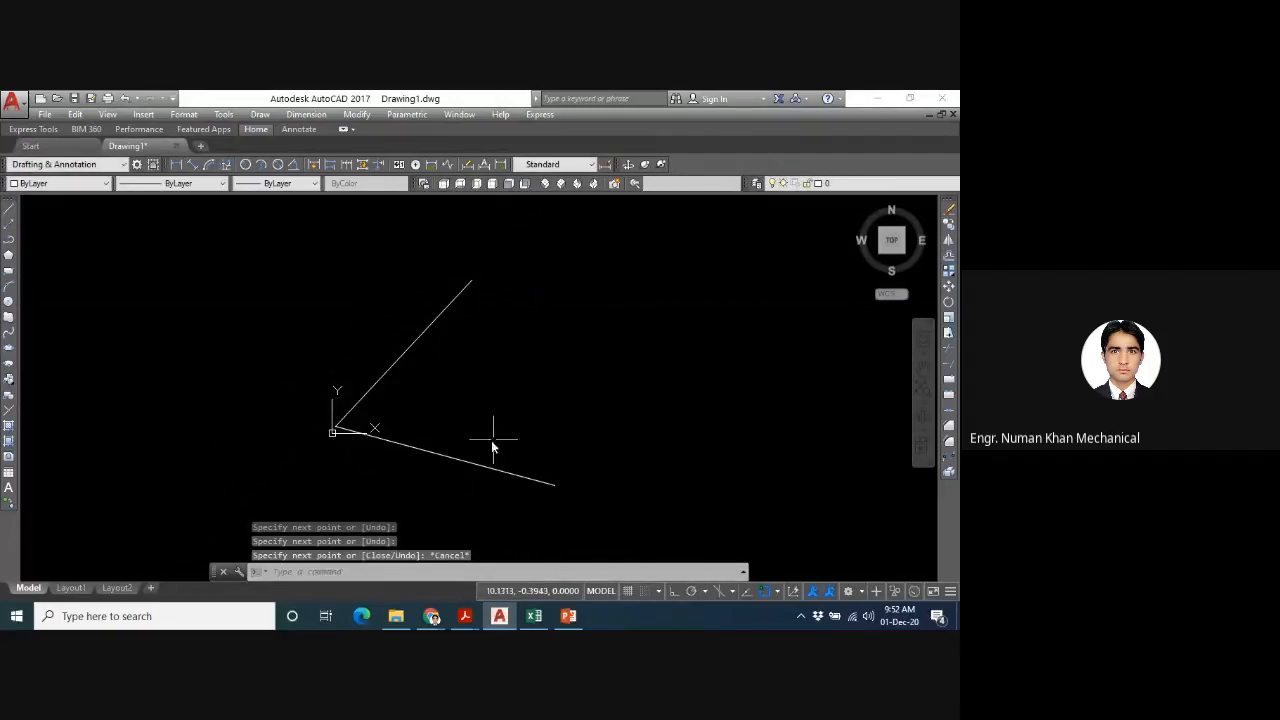
{"action": "scroll", "coordinate": [346, 448], "scroll_direction": "up", "scroll_amount": 2}
{"action": "scroll", "coordinate": [394, 394], "scroll_direction": "down", "scroll_amount": 2}
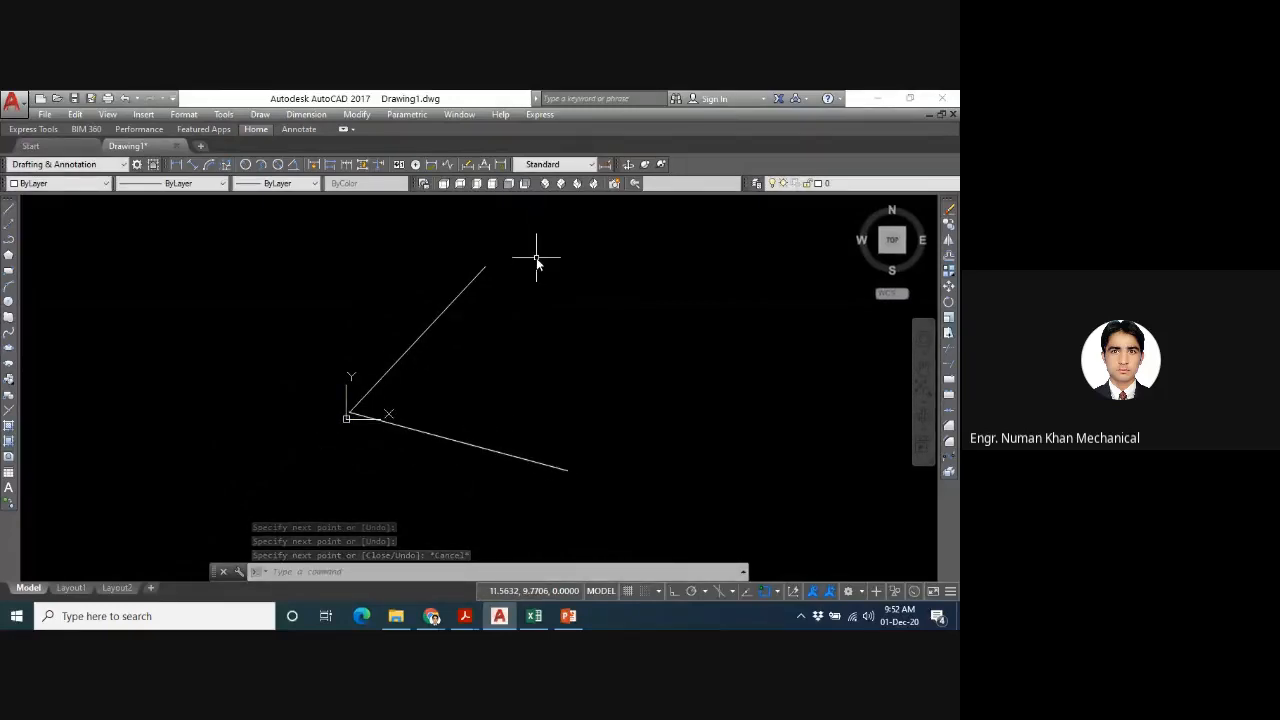
{"action": "key", "text": "Escape"}
{"action": "key", "text": "ctrl+z"}
{"action": "key", "text": "ctrl+z"}
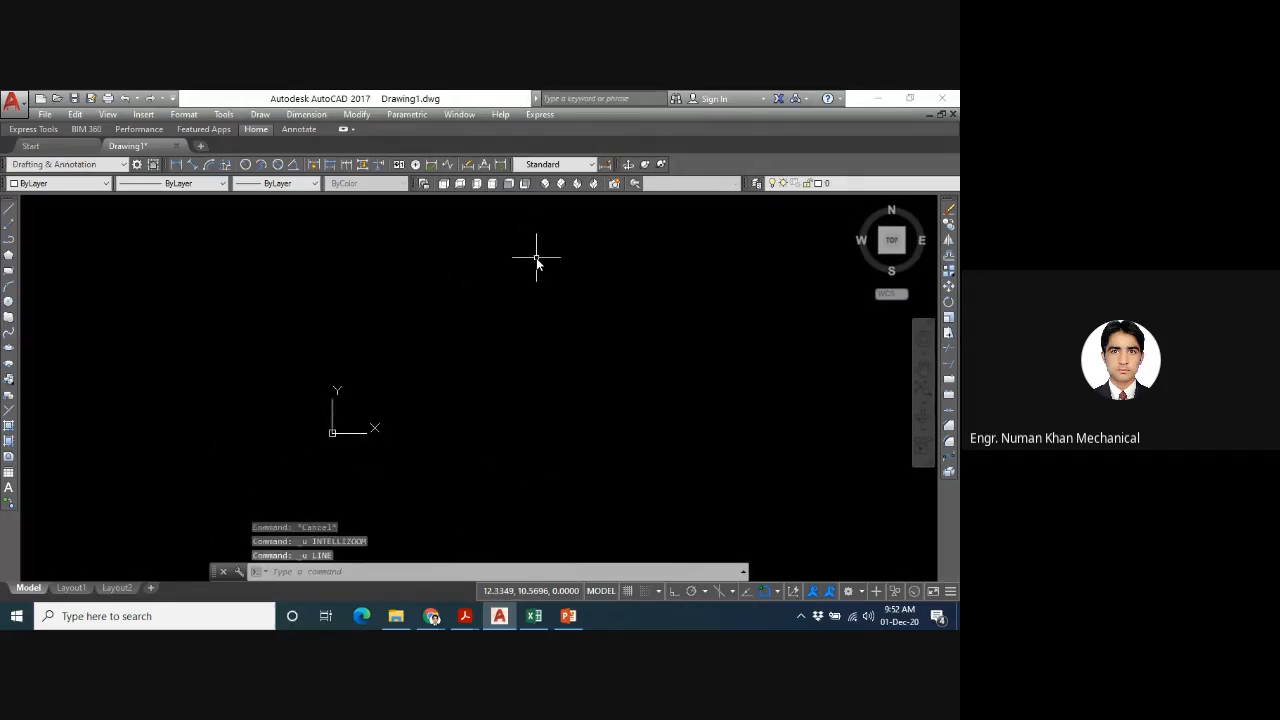
{"action": "type", "text": "l"}
{"action": "key", "text": "Return"}
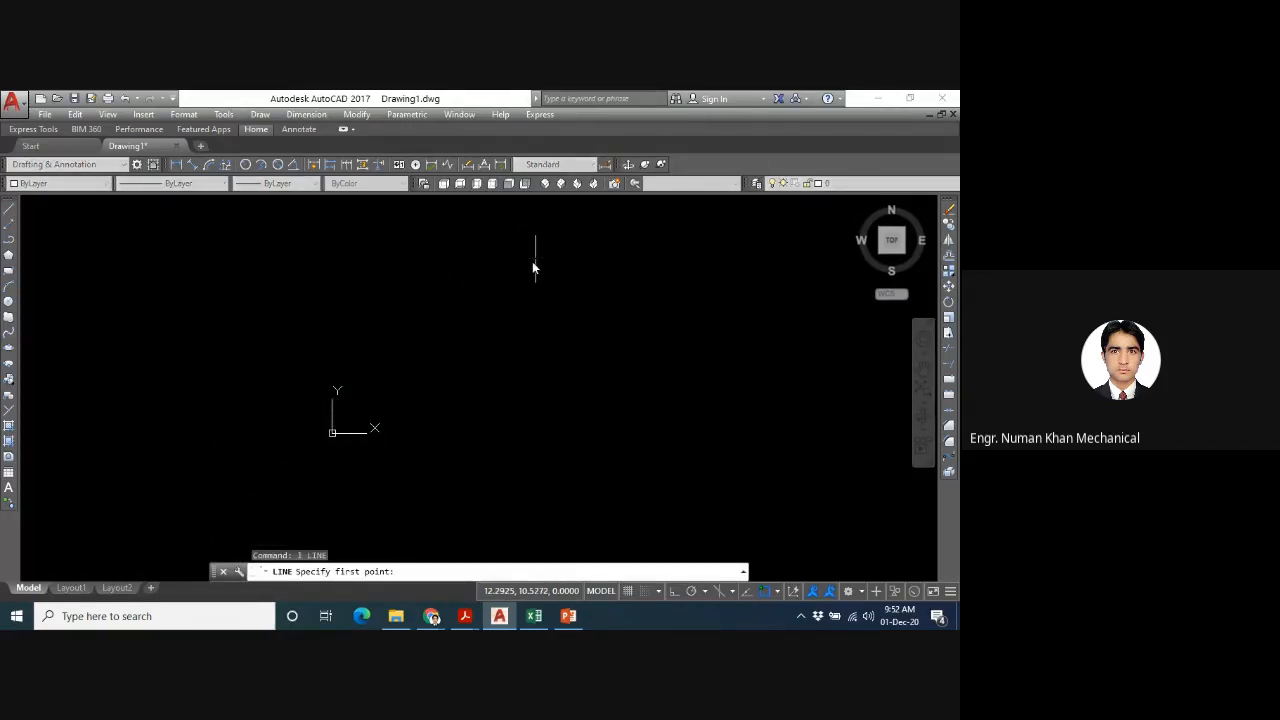
{"action": "key", "text": "Escape"}
- Reset the view with ZOOM All and draw two connected line segments forming an open corner, one steep and one sloping slightly down
{"action": "type", "text": "z"}
{"action": "key", "text": "Return"}
{"action": "type", "text": "a"}
{"action": "key", "text": "Return"}
{"action": "type", "text": "l"}
{"action": "key", "text": "Return"}
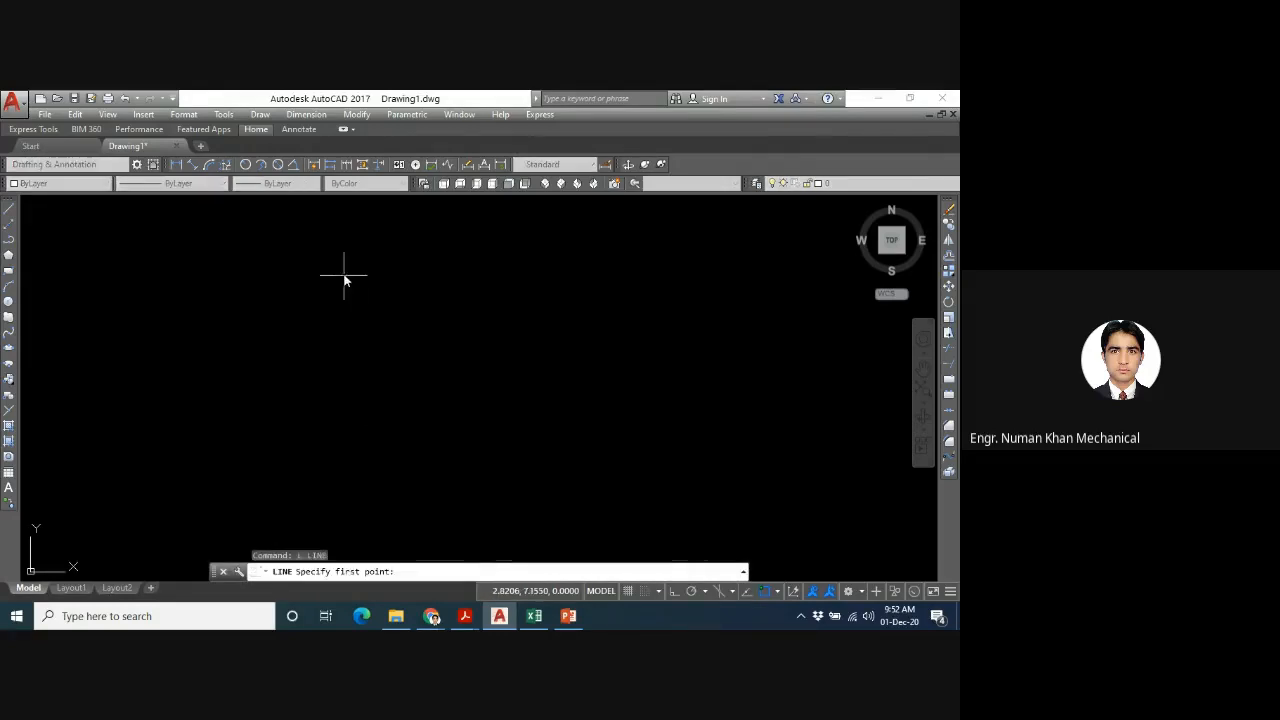
{"action": "left_click", "coordinate": [343, 274]}
{"action": "left_click", "coordinate": [286, 460]}
{"action": "left_click", "coordinate": [566, 487]}
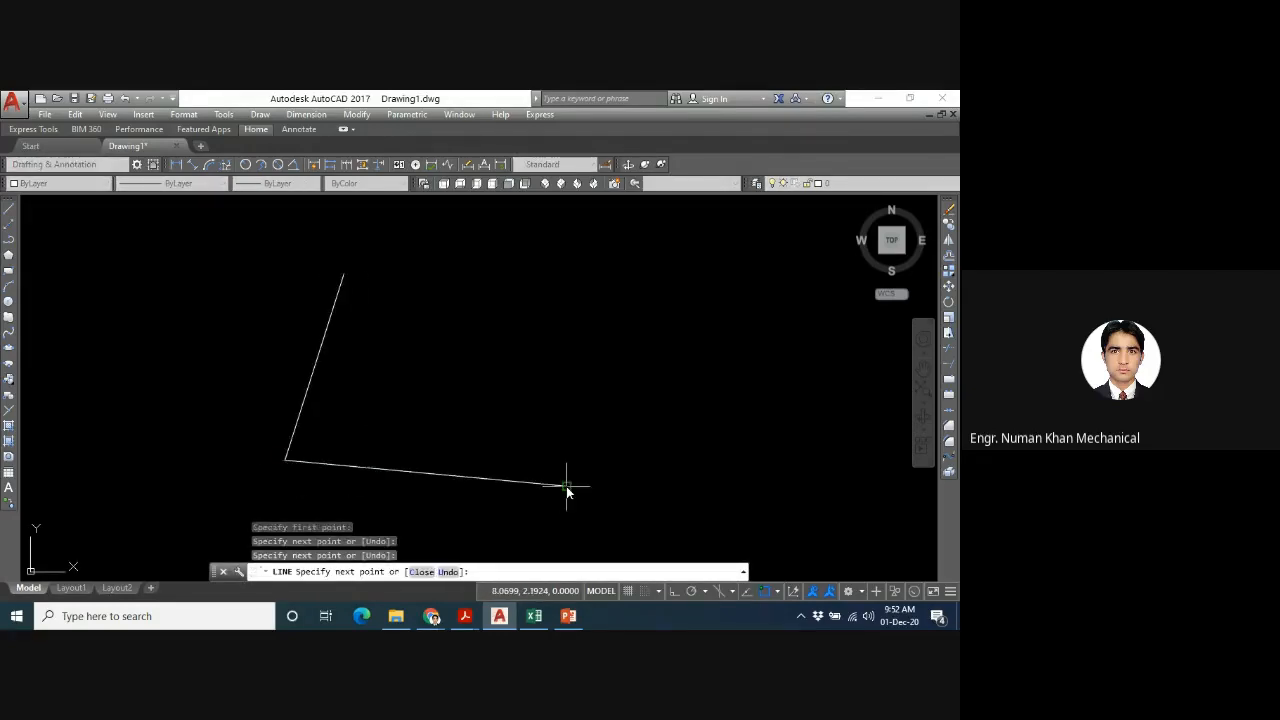
{"action": "key", "text": "Escape"}
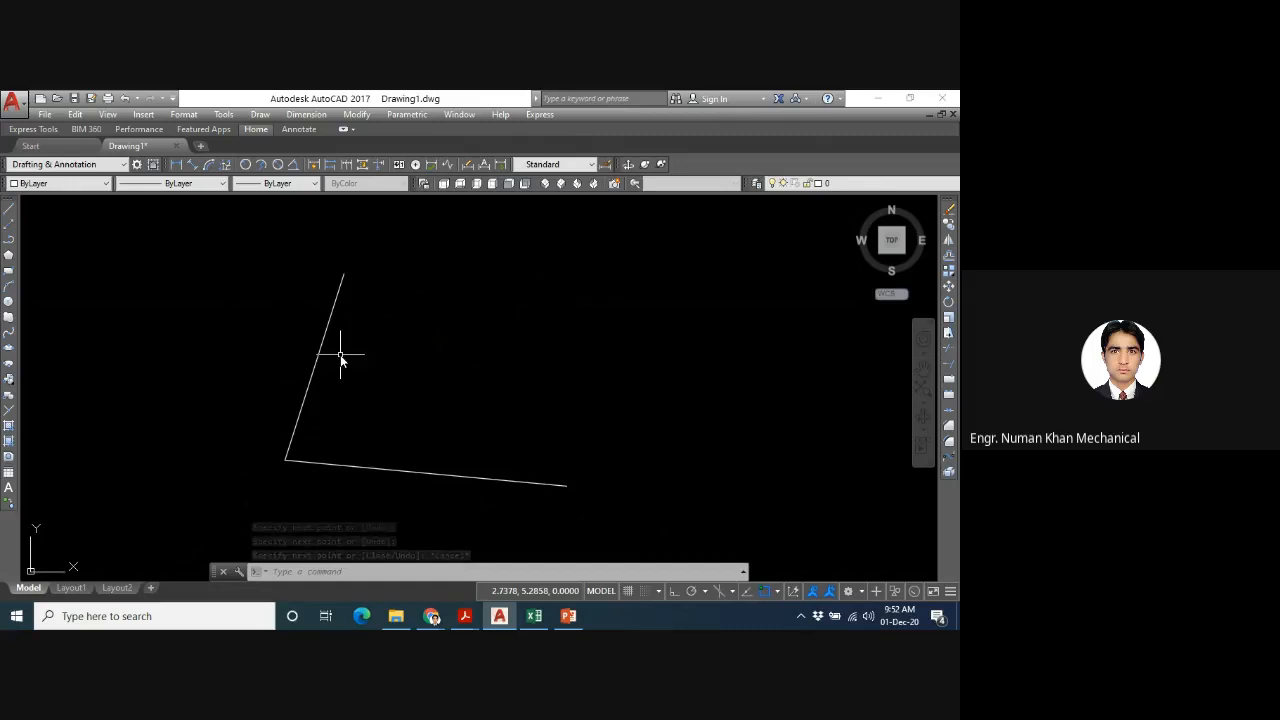
- Draw a bisecting construction line through the corner, using the sloping line's end as angle start and the steep line's end as angle end
{"action": "type", "text": "xl"}
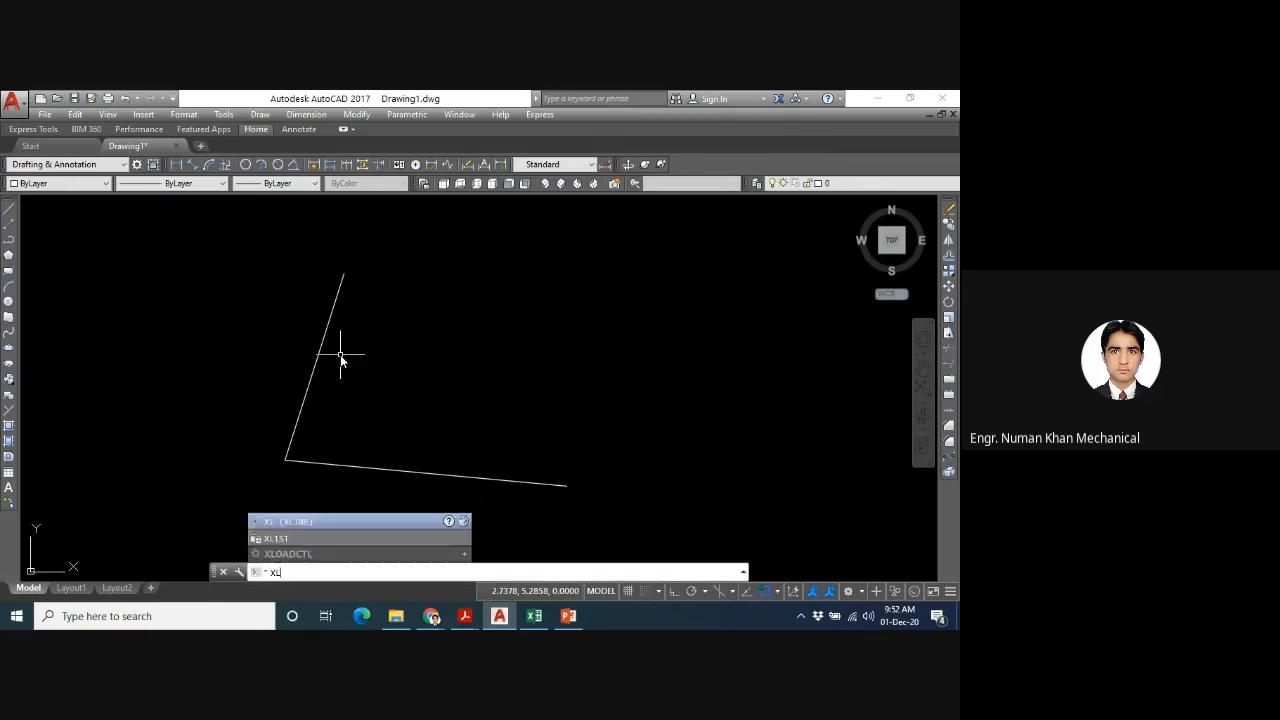
{"action": "key", "text": "Return"}
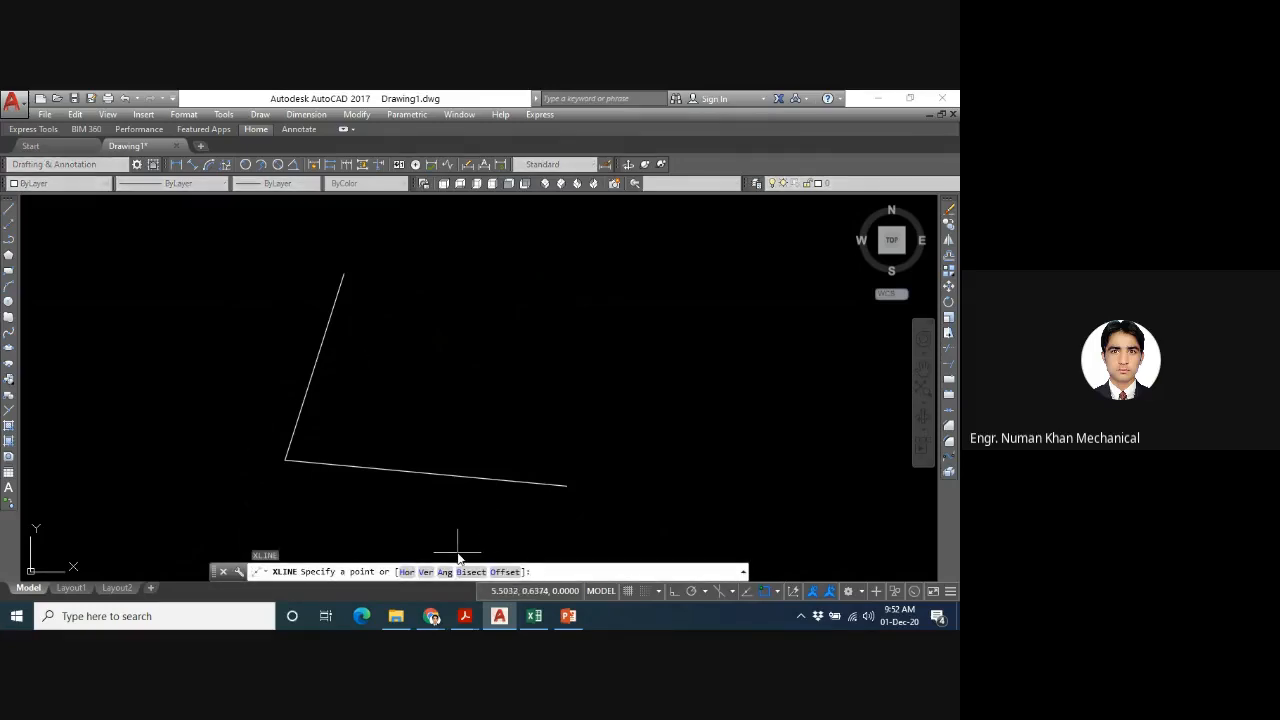
{"action": "type", "text": "b"}
{"action": "key", "text": "Return"}
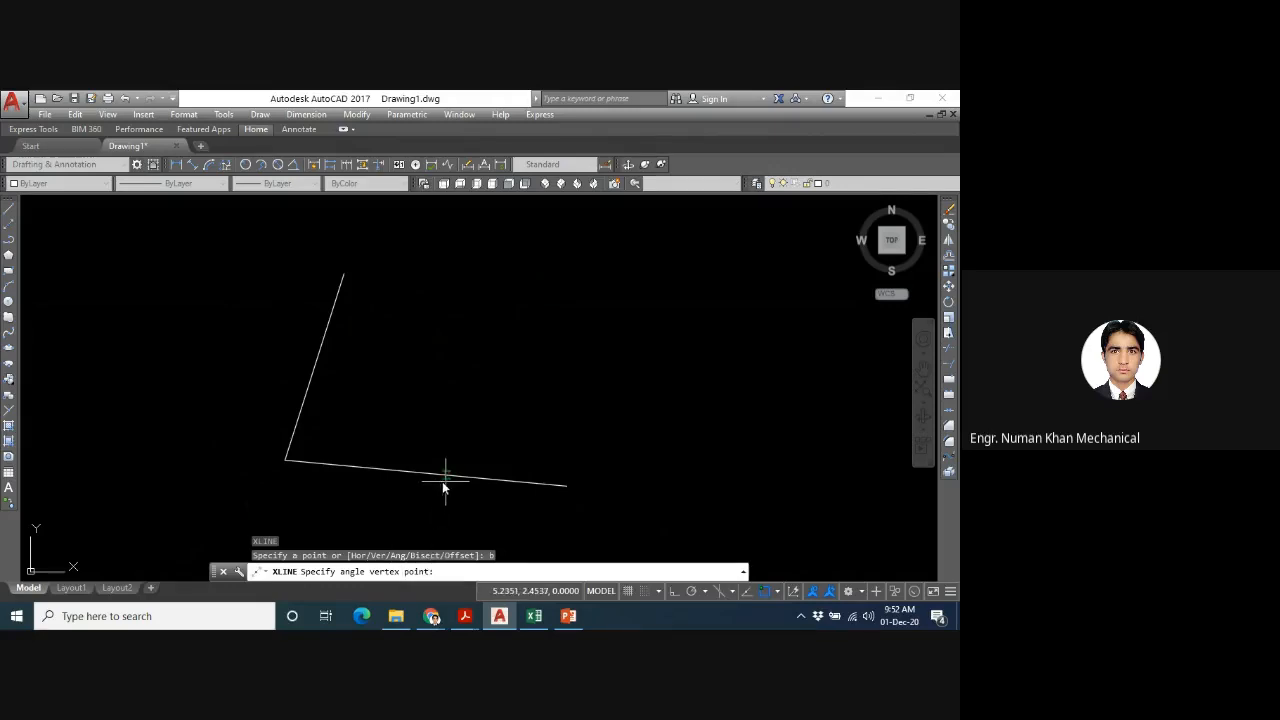
{"action": "left_click", "coordinate": [285, 462]}
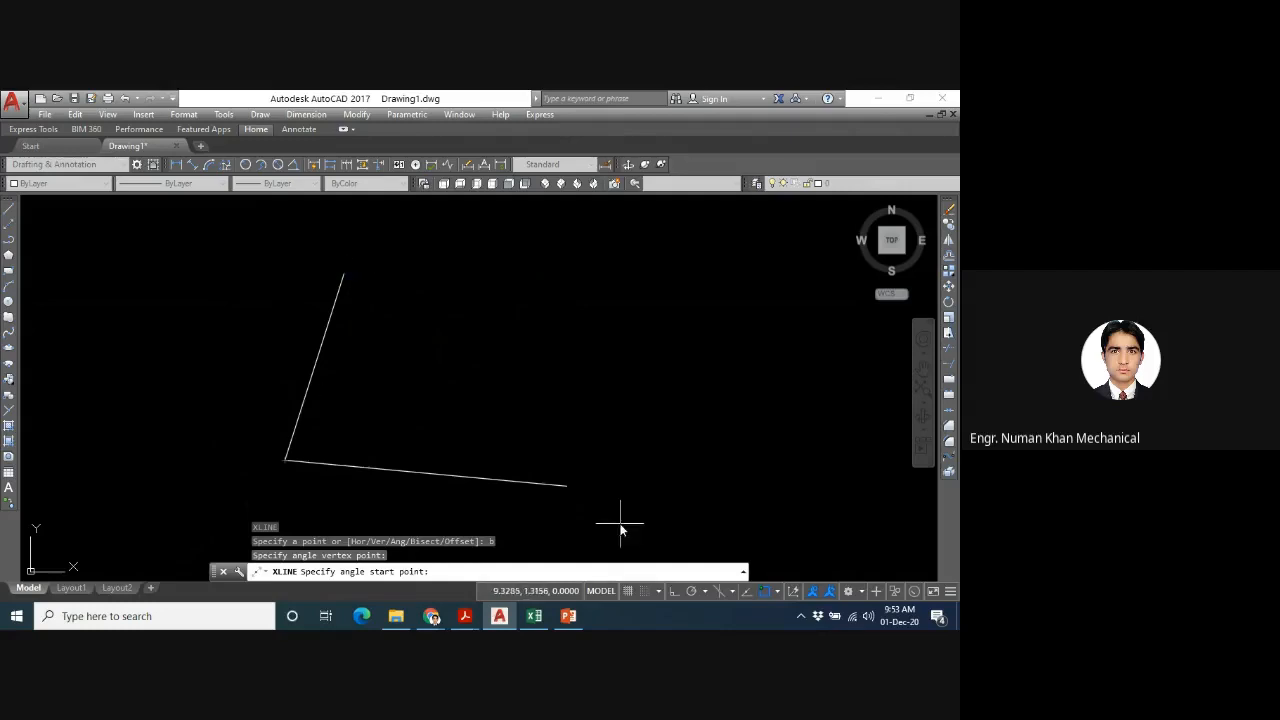
{"action": "left_click", "coordinate": [566, 487]}
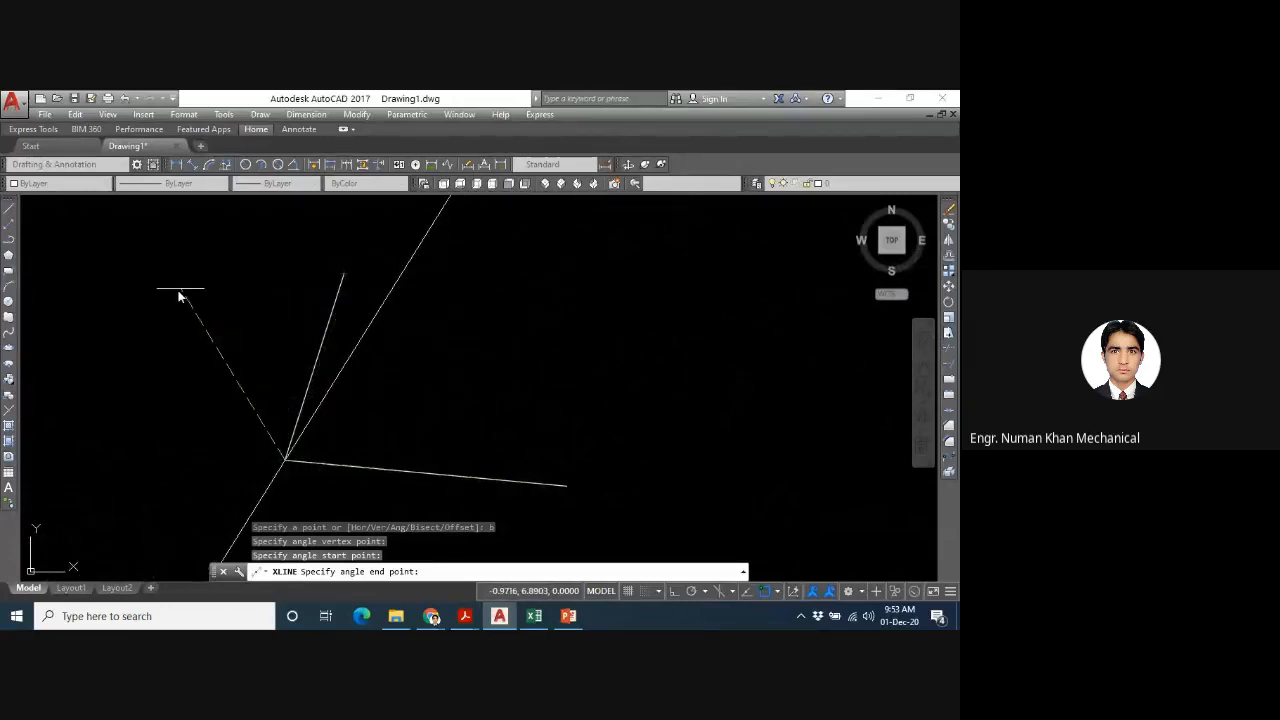
{"action": "left_click", "coordinate": [343, 278]}
{"action": "key", "text": "Escape"}
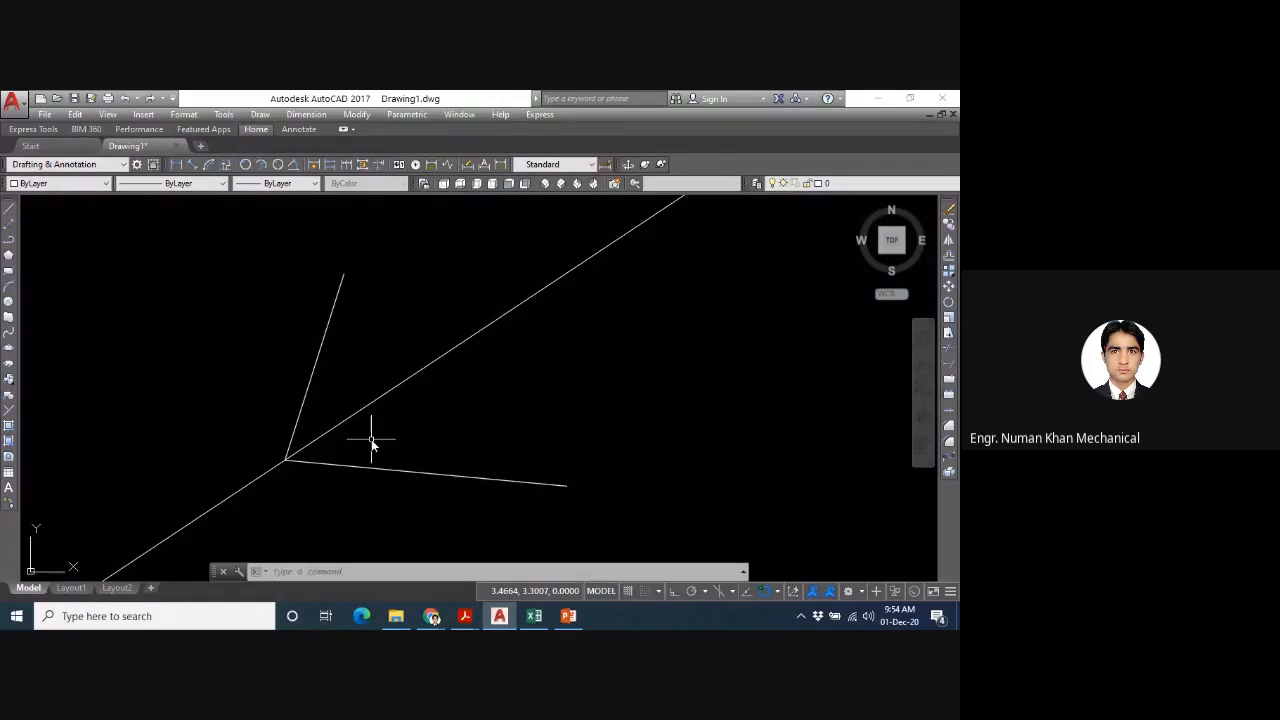
- Erase the two line segments and the bisecting construction line with a crossing selection
{"action": "left_click", "coordinate": [665, 350]}
{"action": "left_click", "coordinate": [91, 455]}
{"action": "key", "text": "Delete"}
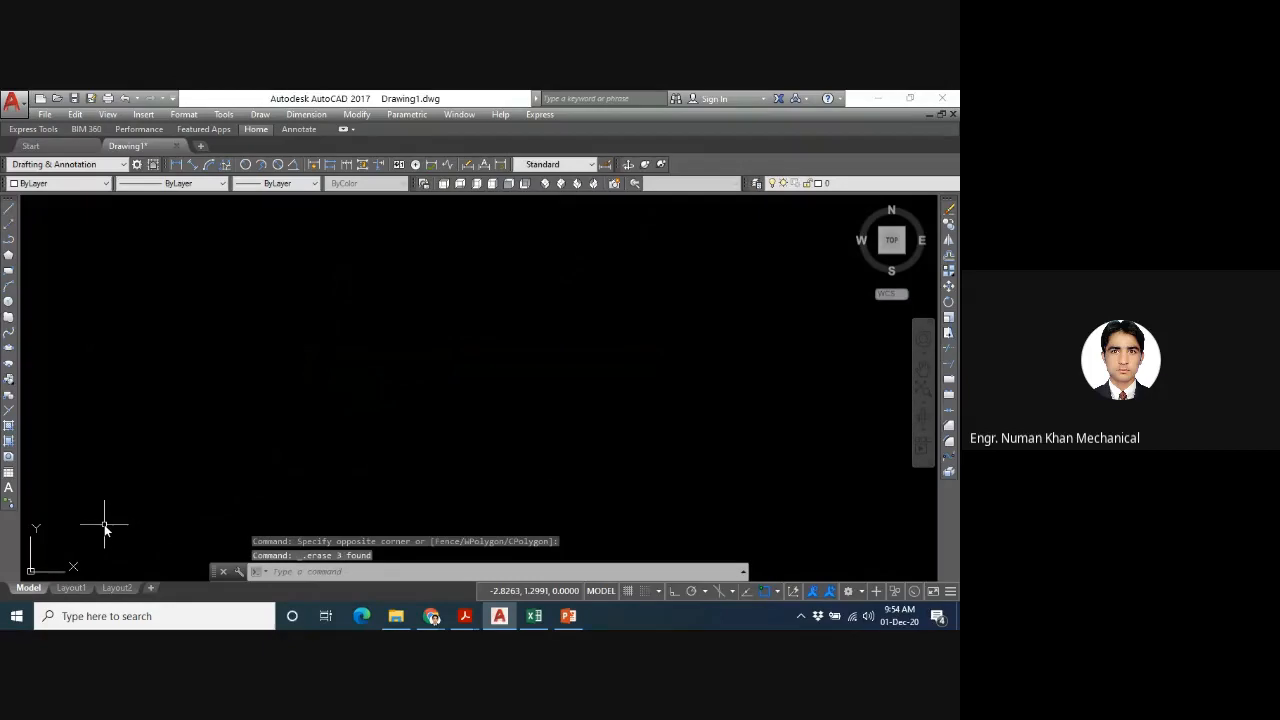
{"action": "type", "text": "xl"}
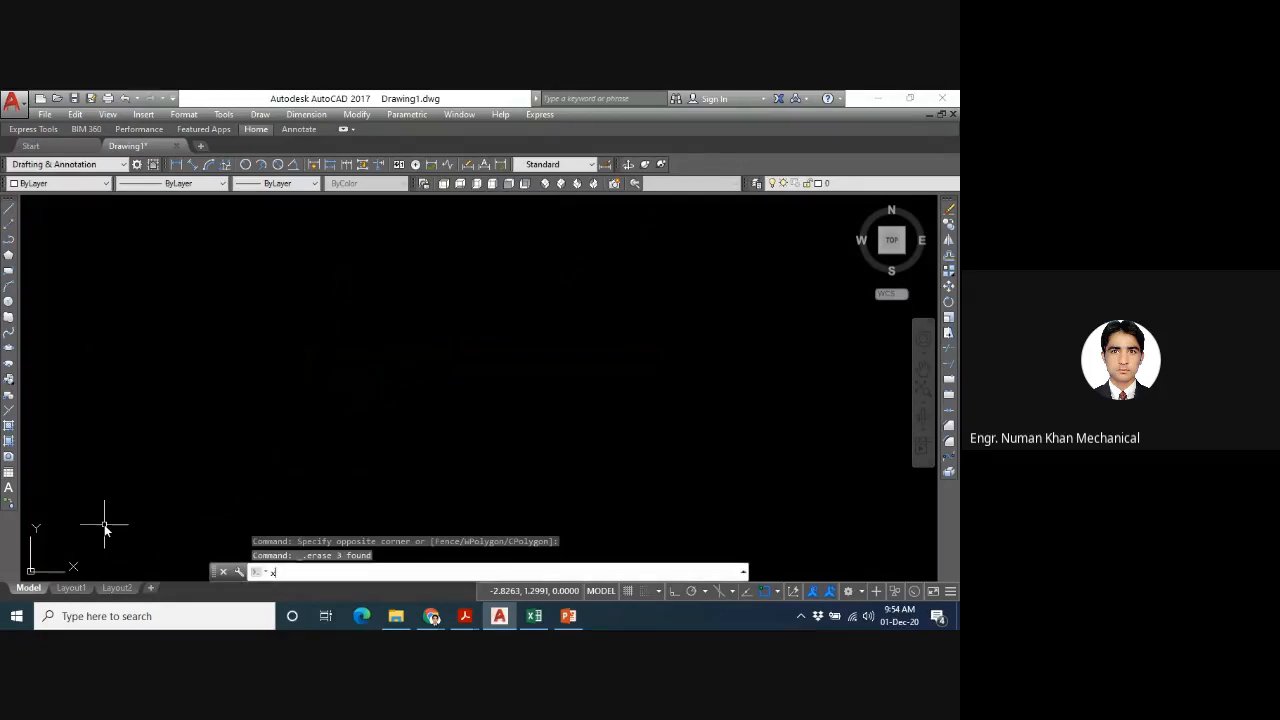
{"action": "key", "text": "Return"}
{"action": "left_click", "coordinate": [254, 370]}
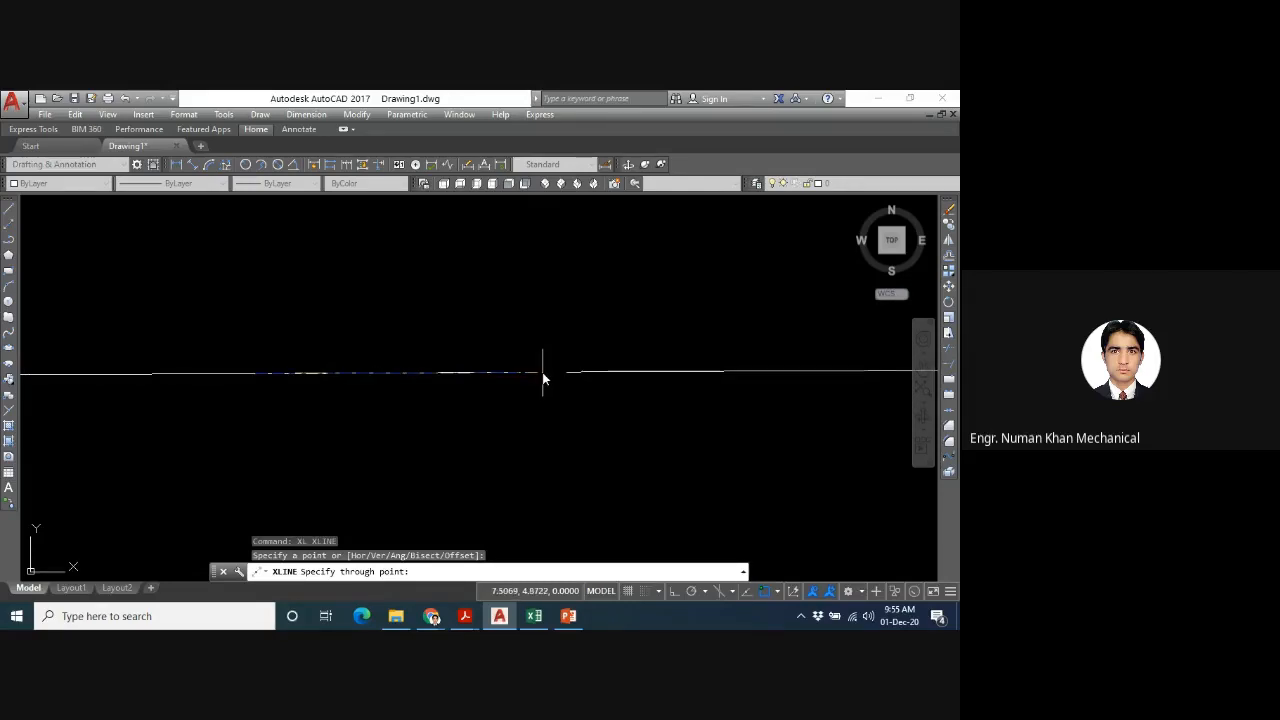
{"action": "key", "text": "Escape"}
- Preview a line segment with Ortho mode on and off, and cancel the line
{"action": "type", "text": "L"}
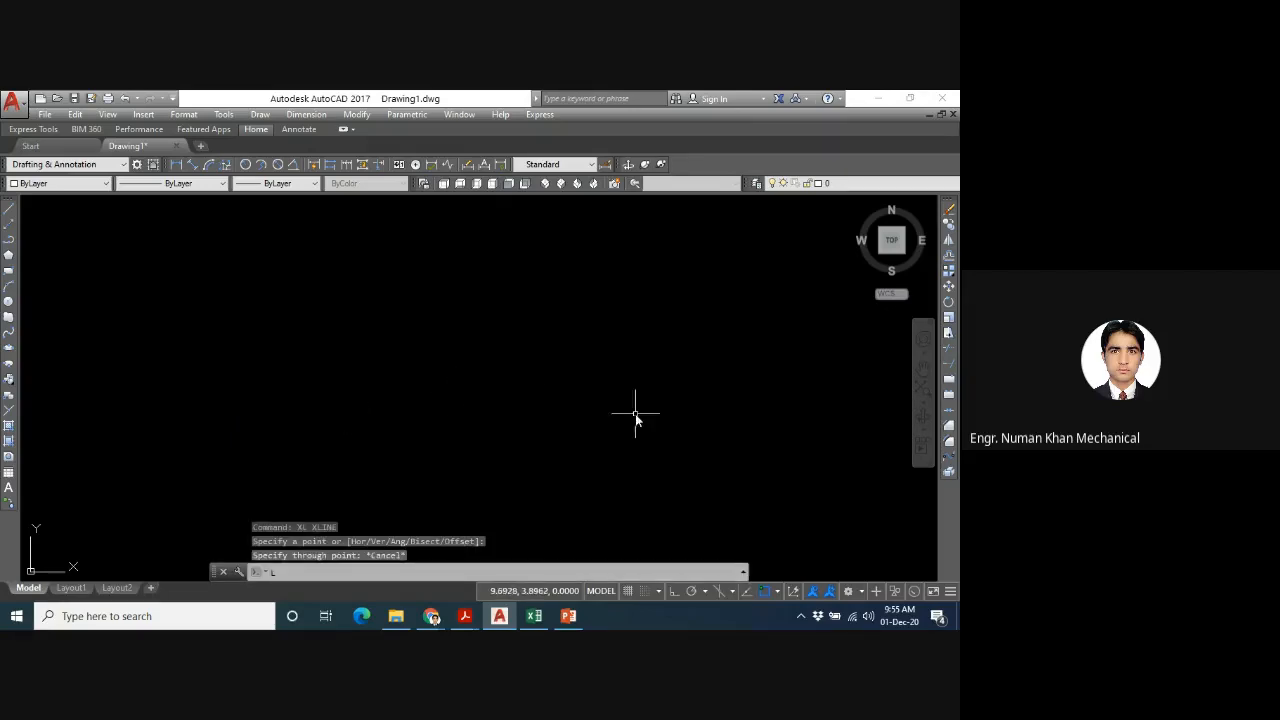
{"action": "key", "text": "Return"}
{"action": "left_click", "coordinate": [398, 460]}
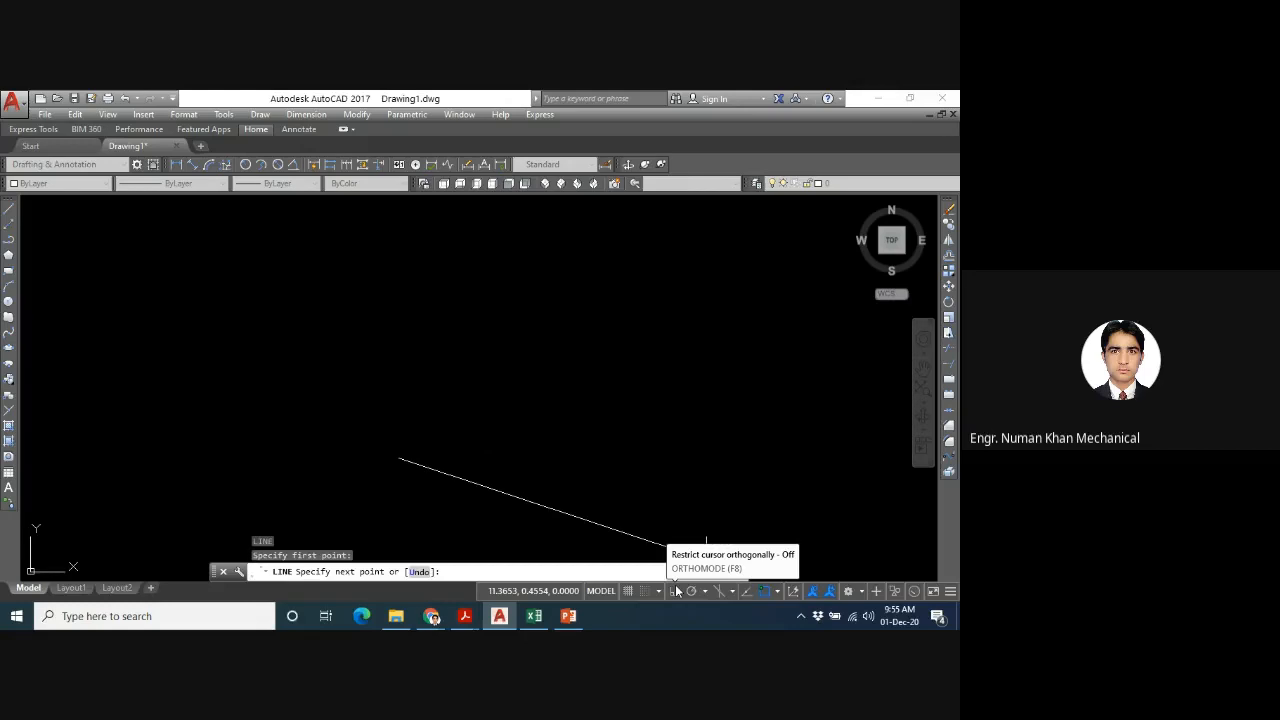
{"action": "key", "text": "F8"}
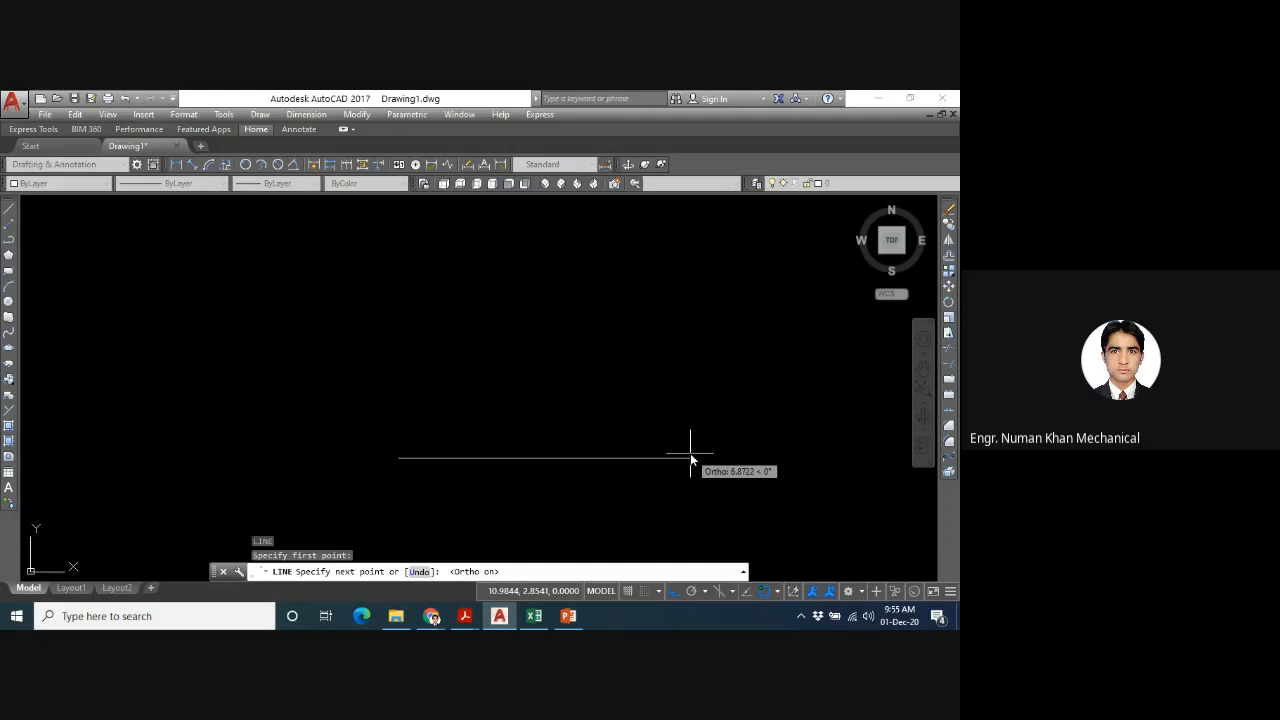
{"action": "left_click", "coordinate": [350, 418]}
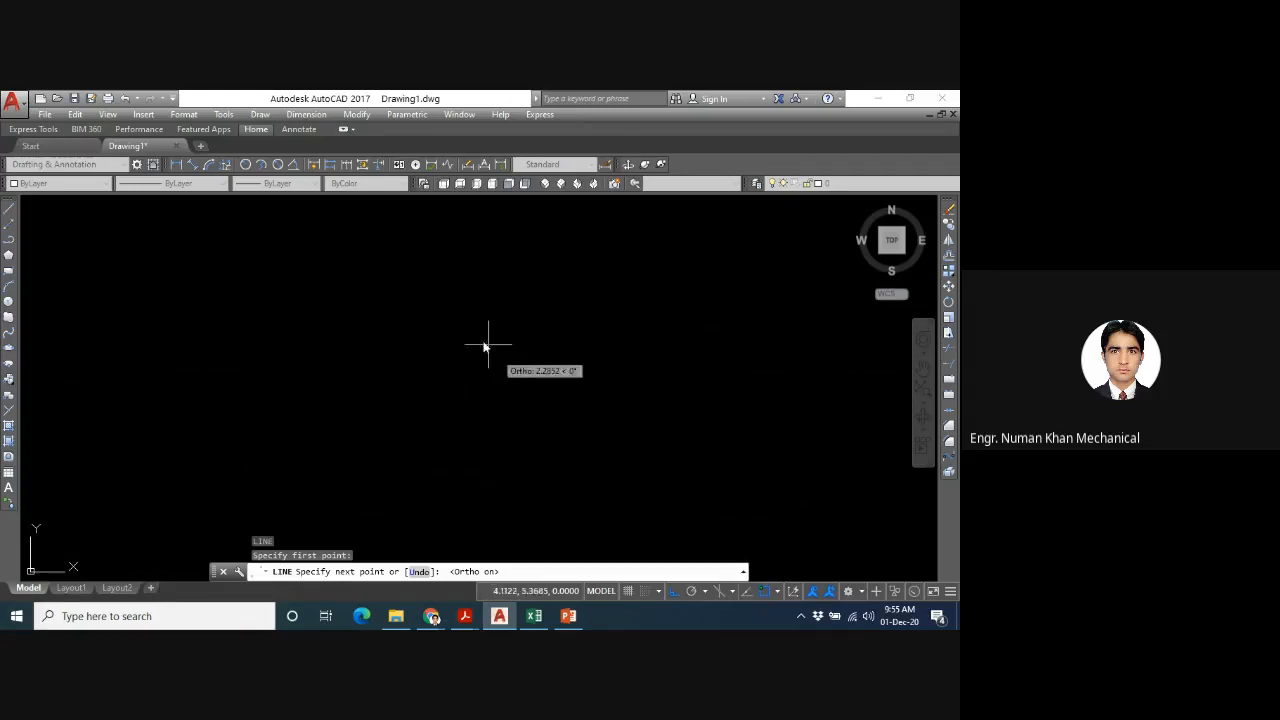
{"action": "left_click", "coordinate": [456, 392]}
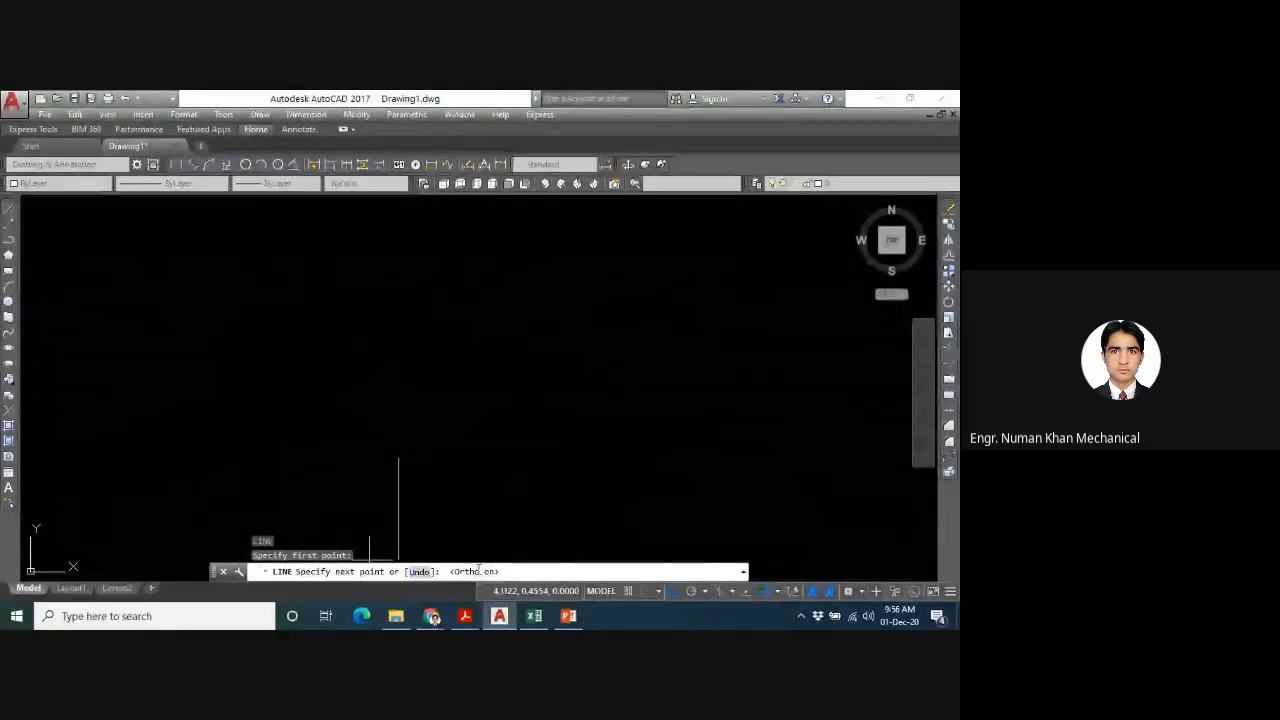
{"action": "left_click", "coordinate": [672, 593]}
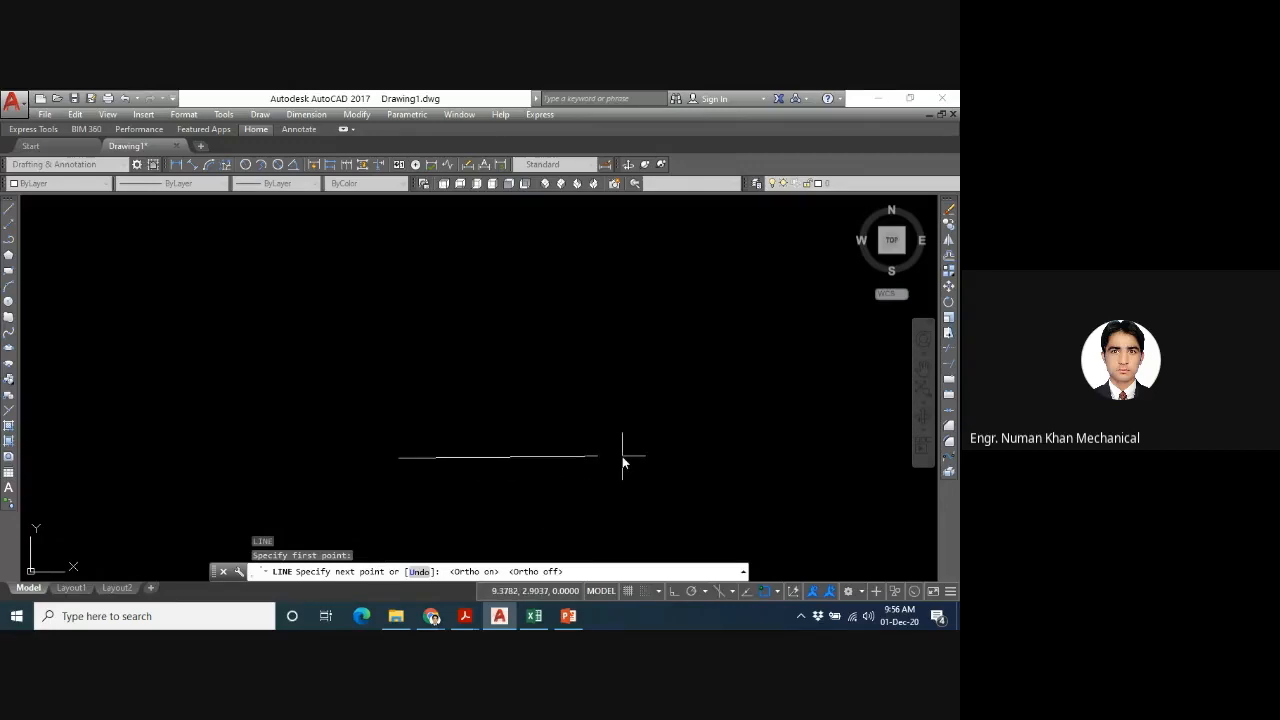
{"action": "key", "text": "Escape"}
- Draw a horizontal construction line across the drawing area with Ortho mode on, trying the free direction with Ortho off before placing it
{"action": "type", "text": "xl"}
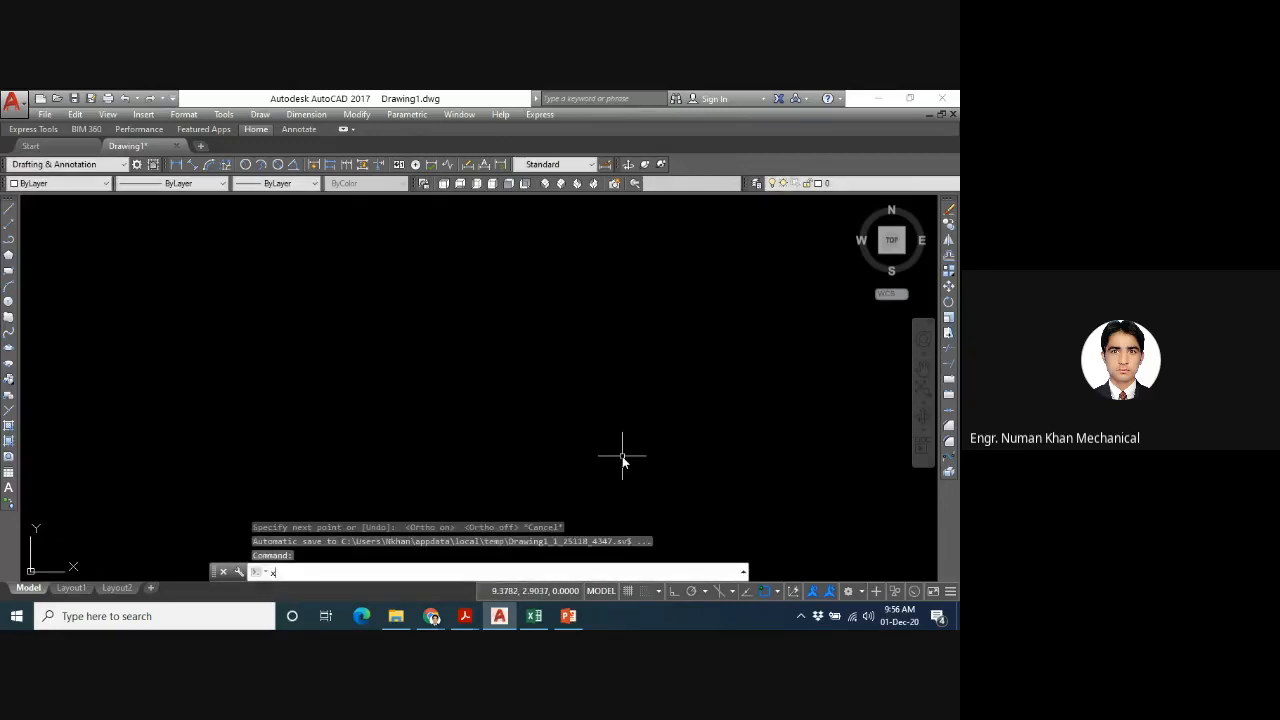
{"action": "key", "text": "Return"}
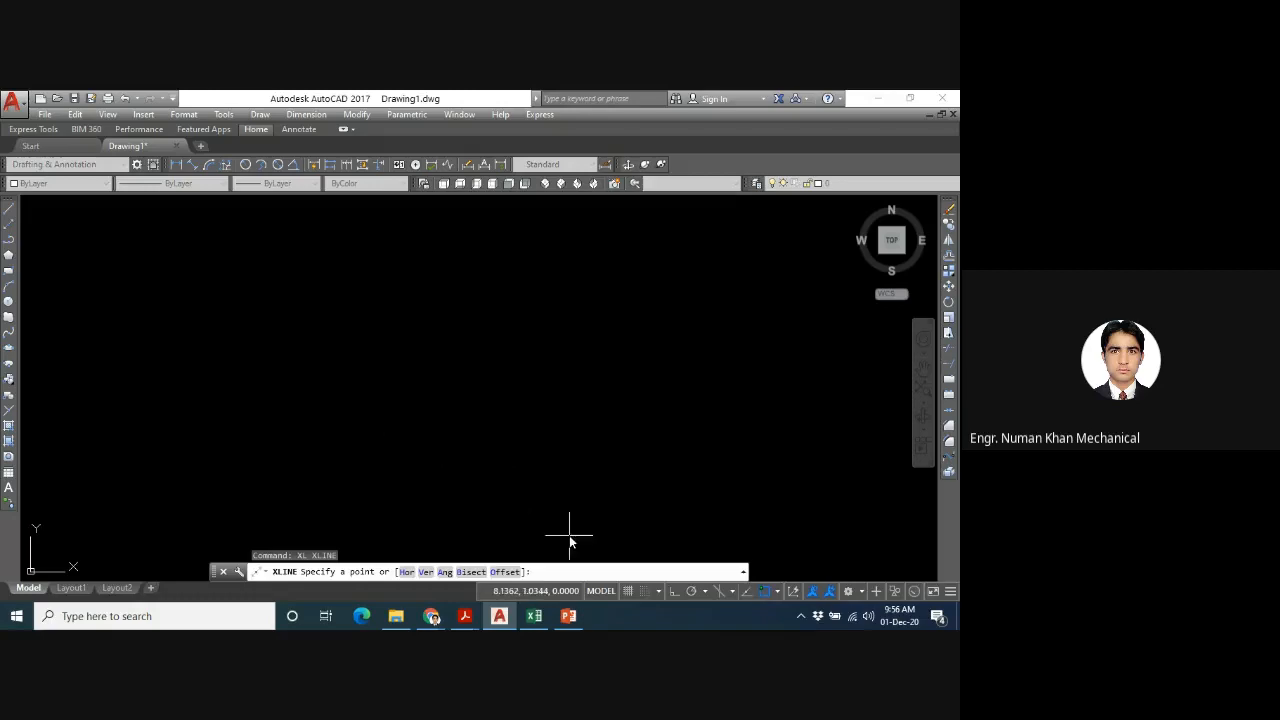
{"action": "left_click", "coordinate": [673, 591]}
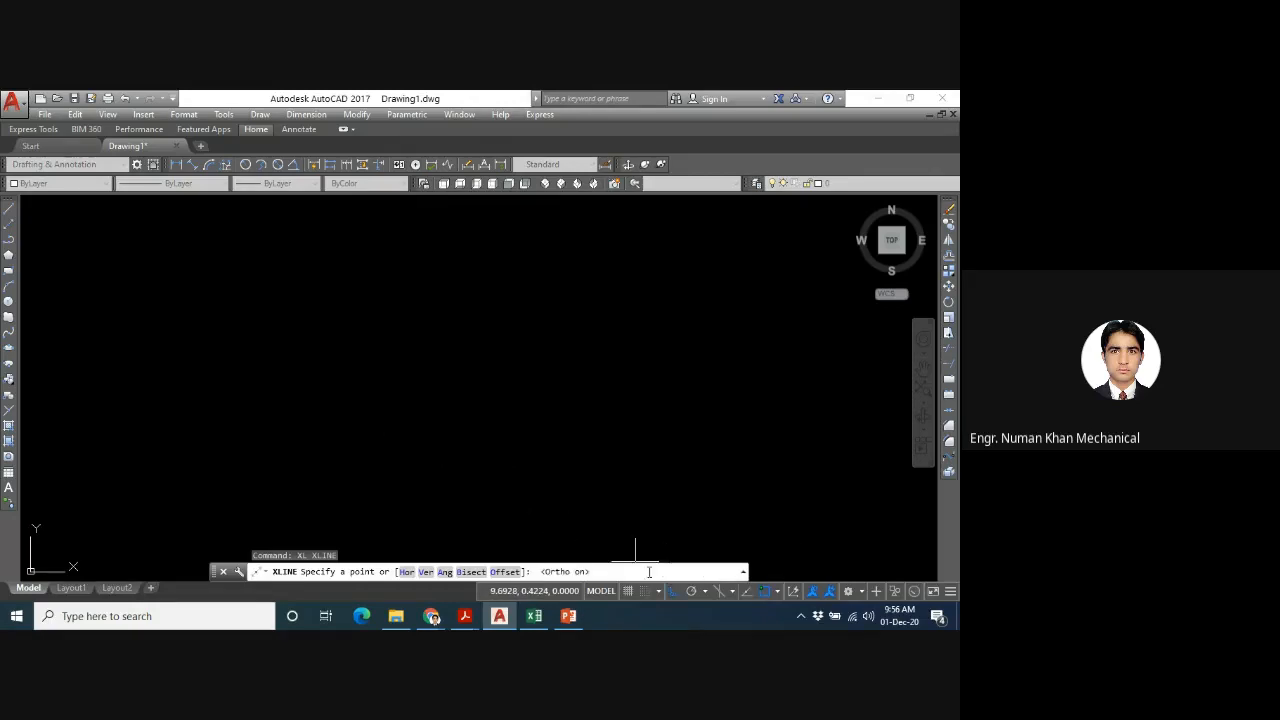
{"action": "left_click", "coordinate": [393, 439]}
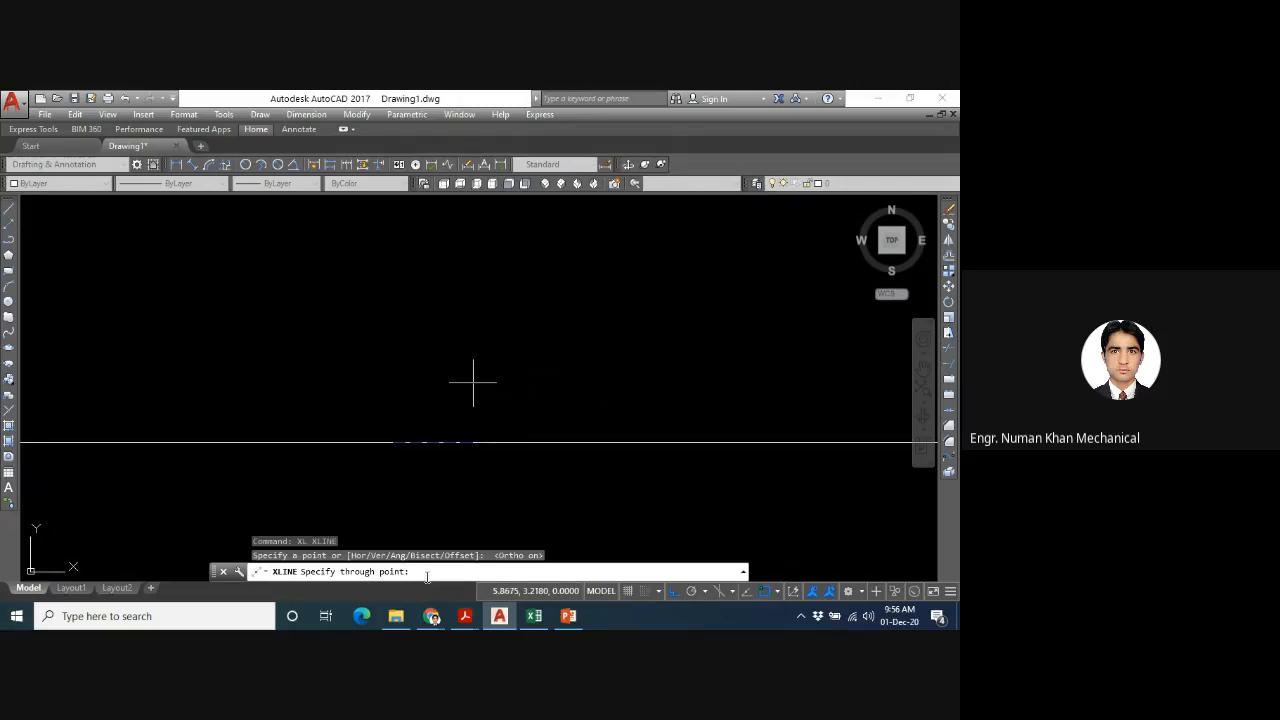
{"action": "key", "text": "F8"}
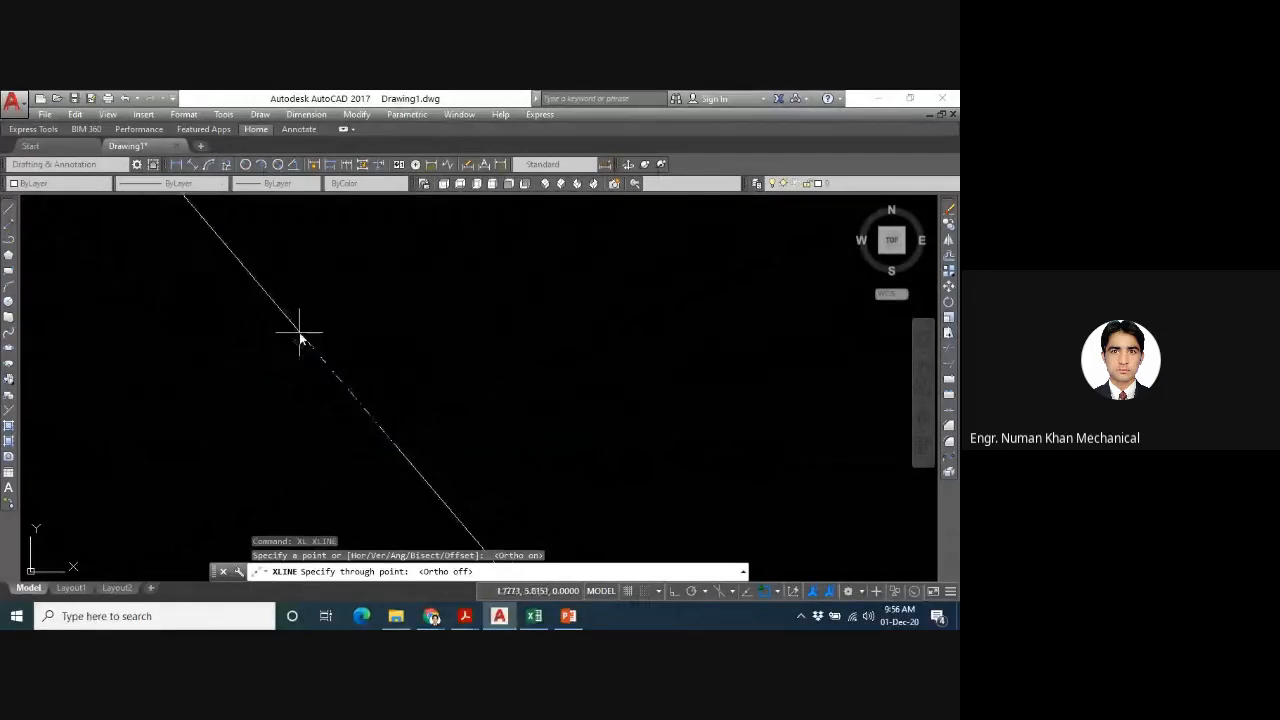
{"action": "key", "text": "F8"}
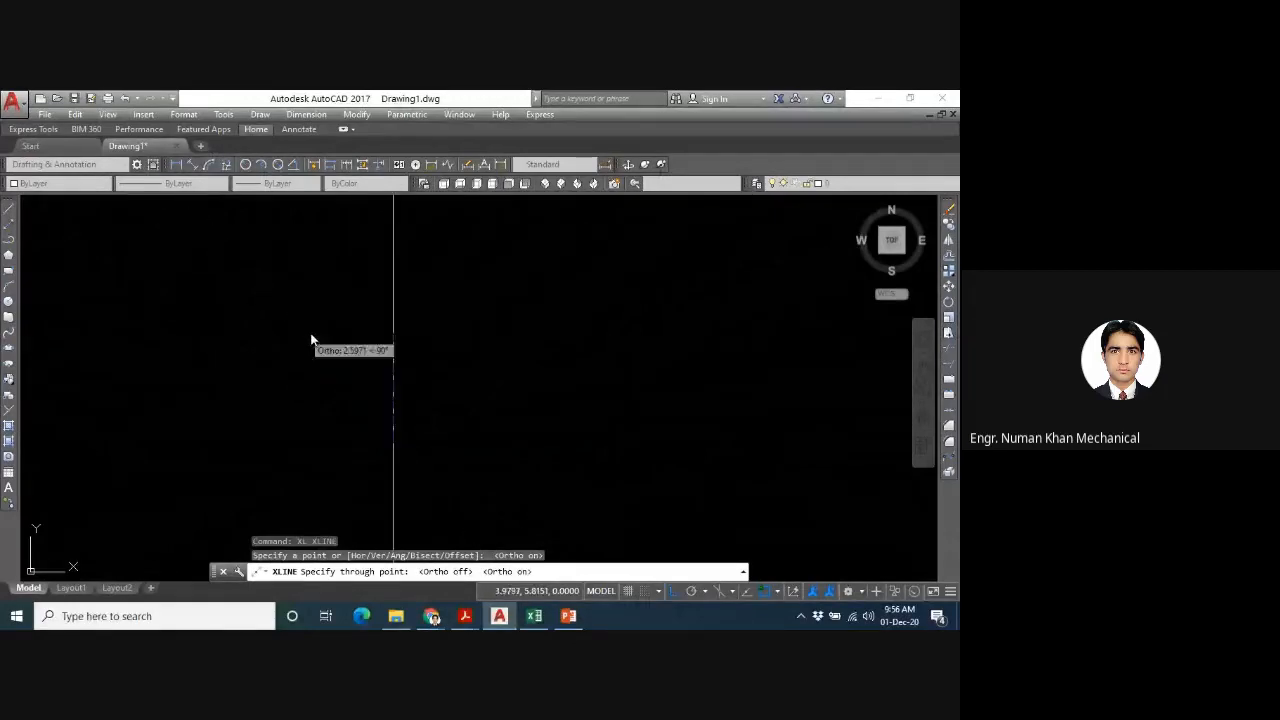
{"action": "left_click", "coordinate": [622, 408]}
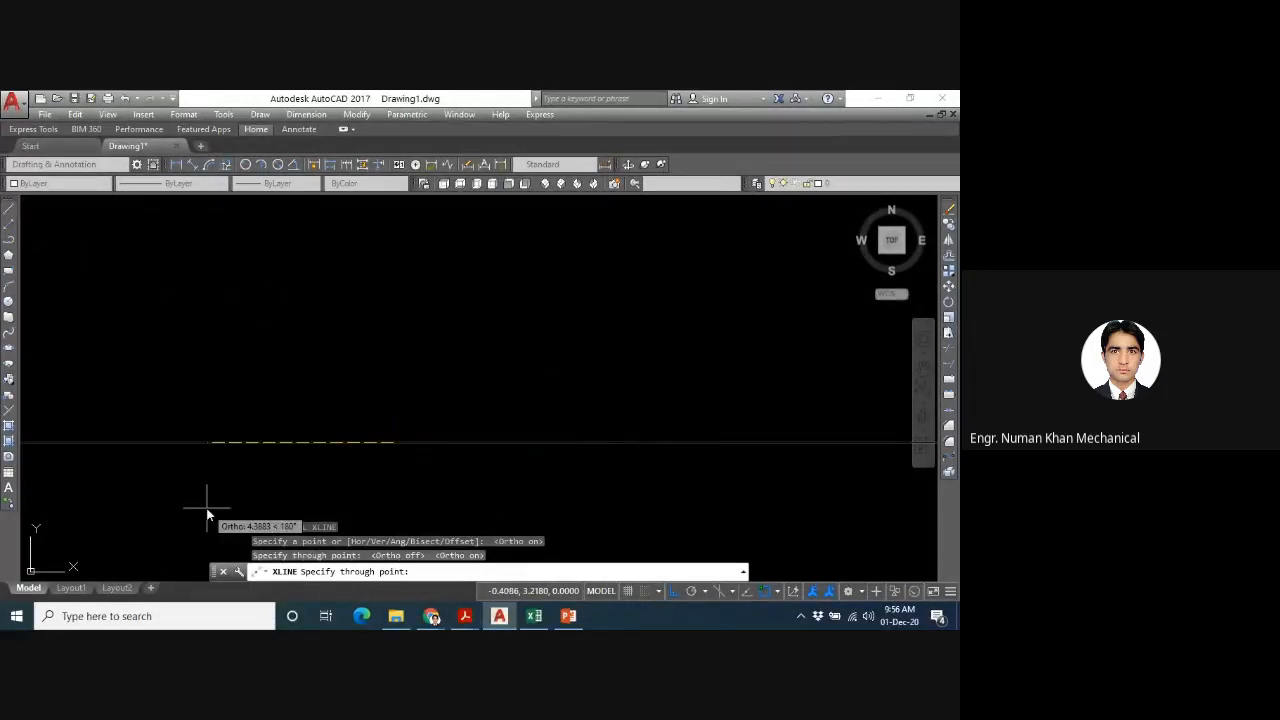
{"action": "key", "text": "Escape"}
{"action": "scroll", "coordinate": [324, 324], "scroll_direction": "up", "scroll_amount": 2}
{"action": "scroll", "coordinate": [324, 324], "scroll_direction": "down", "scroll_amount": 4}
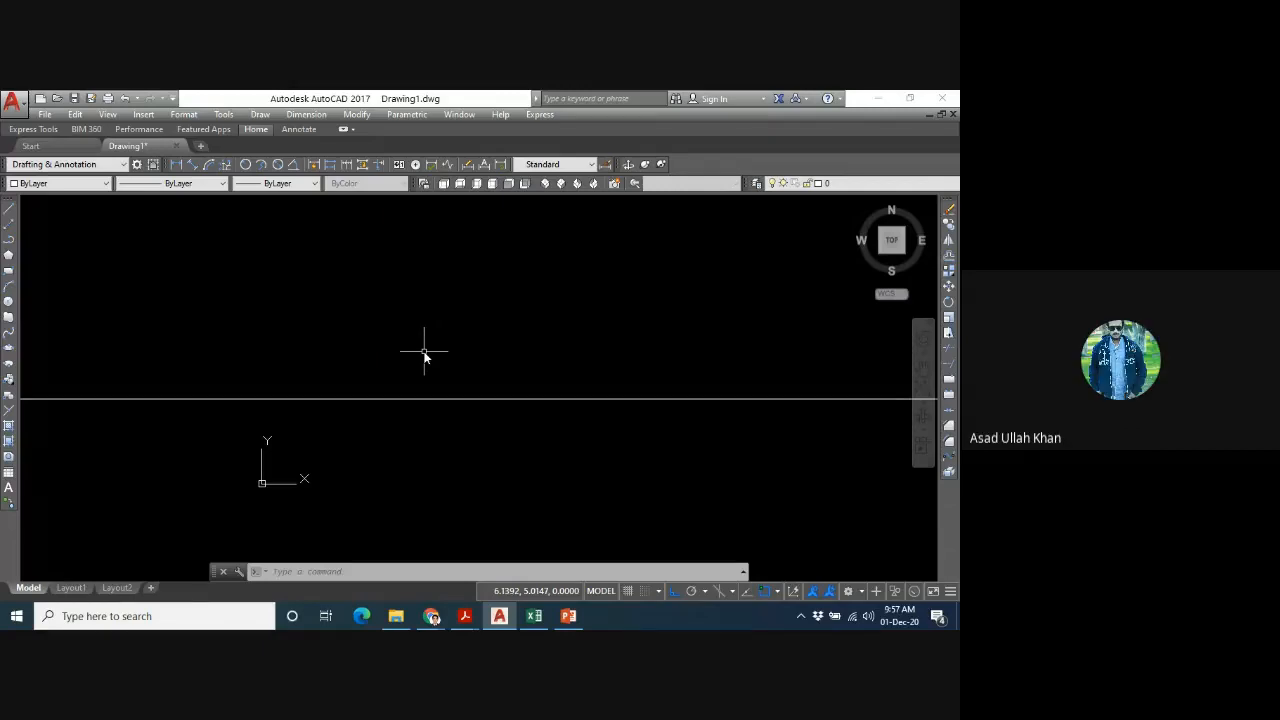
{"action": "left_click", "coordinate": [424, 356]}
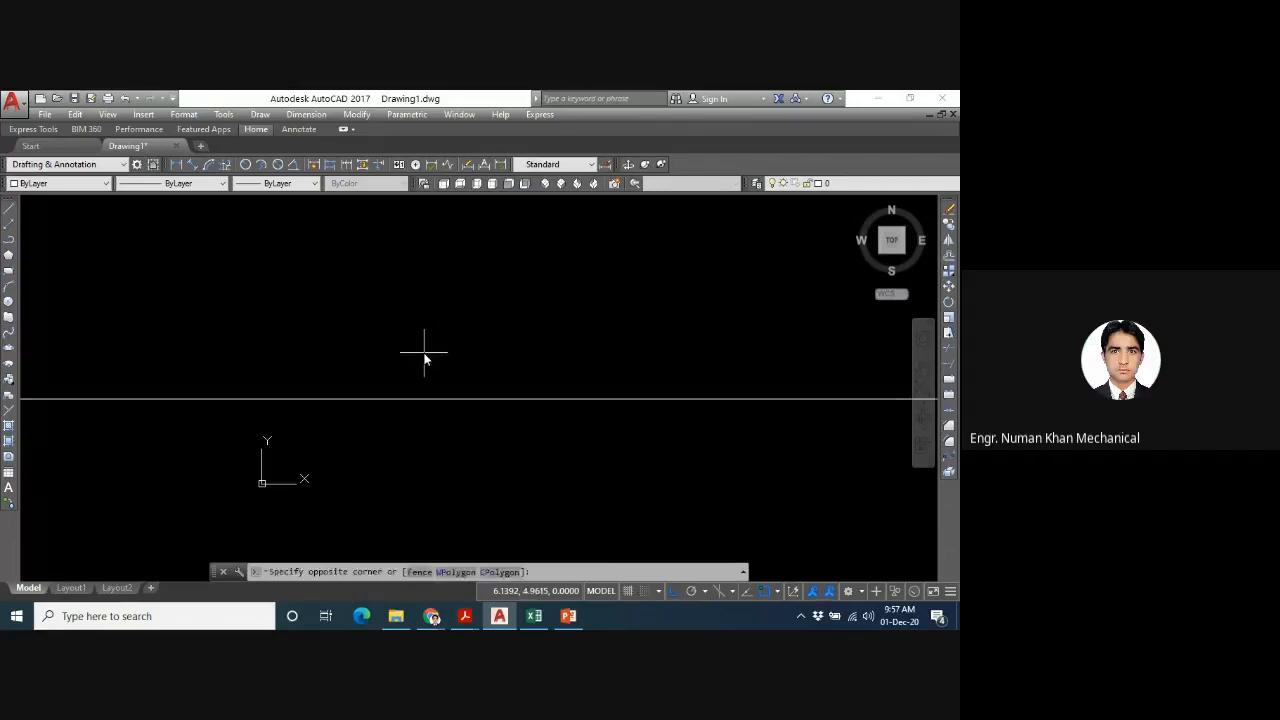
{"action": "key", "text": "F8"}
{"action": "left_click", "coordinate": [424, 358]}
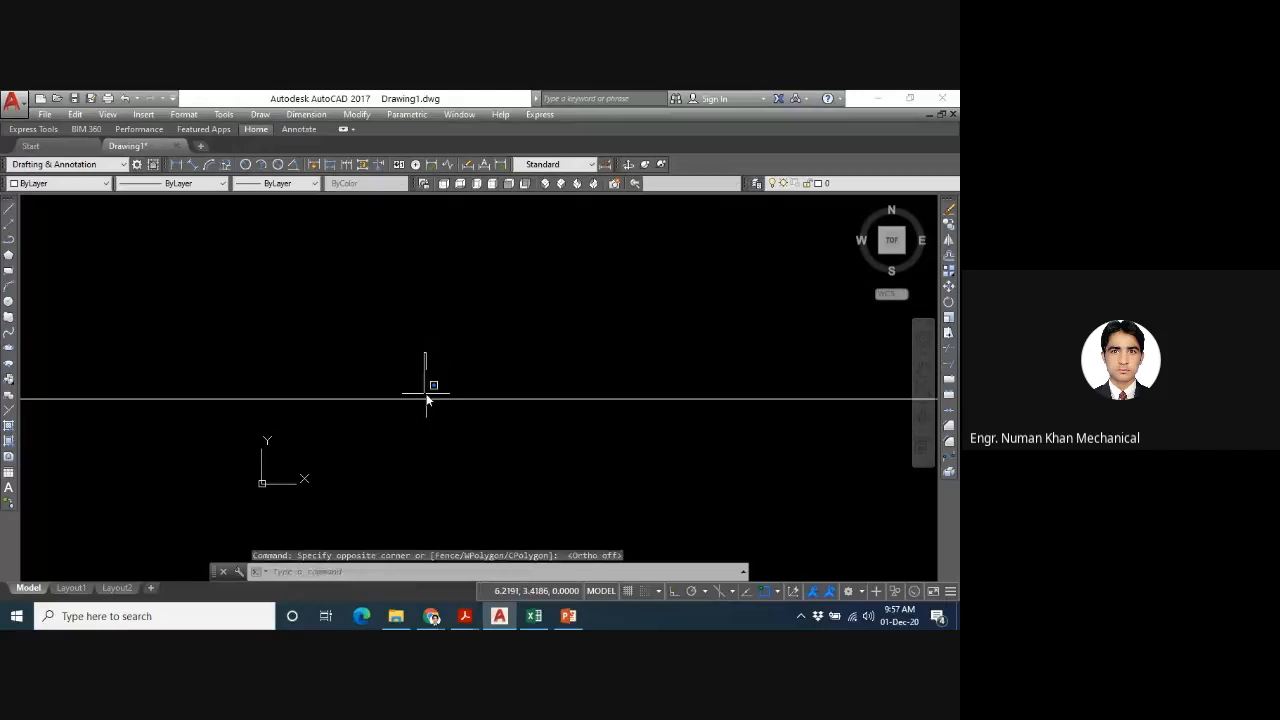
{"action": "key", "text": "F8"}
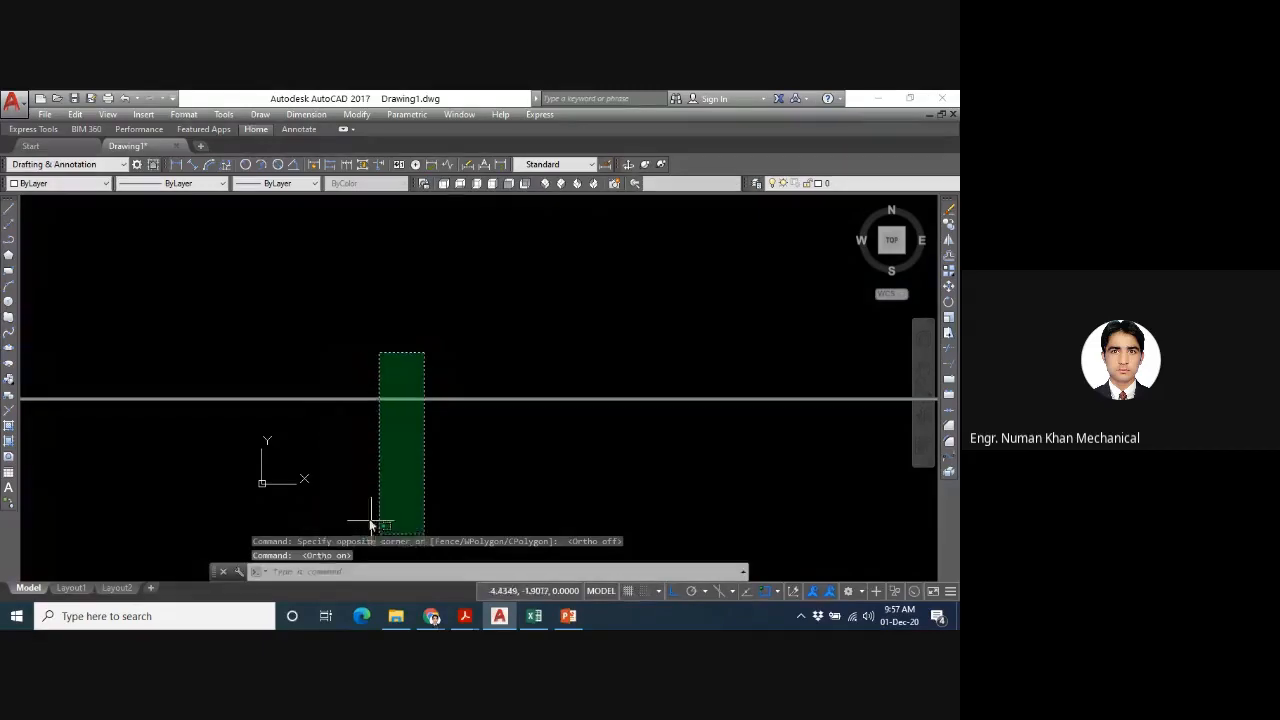
{"action": "key", "text": "Escape"}
{"action": "key", "text": "Escape"}
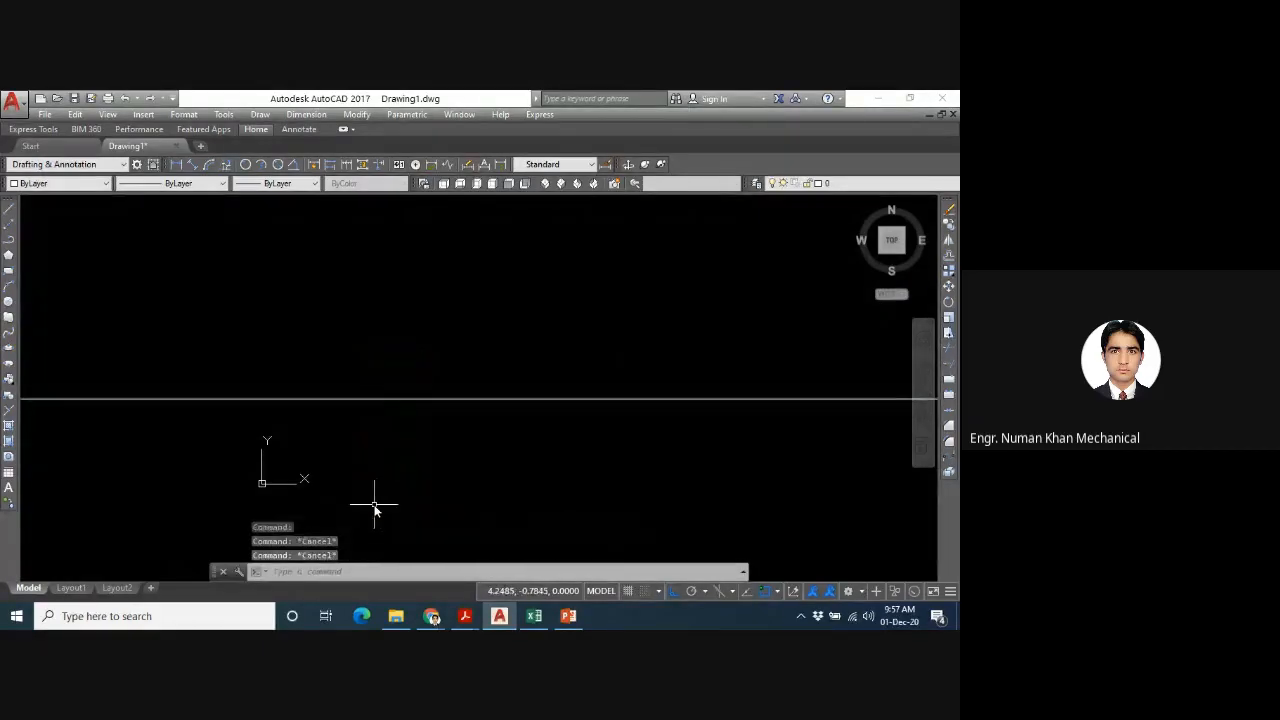
- Turn Ortho mode off
{"action": "key", "text": "F8"}
{"action": "key", "text": "F8"}
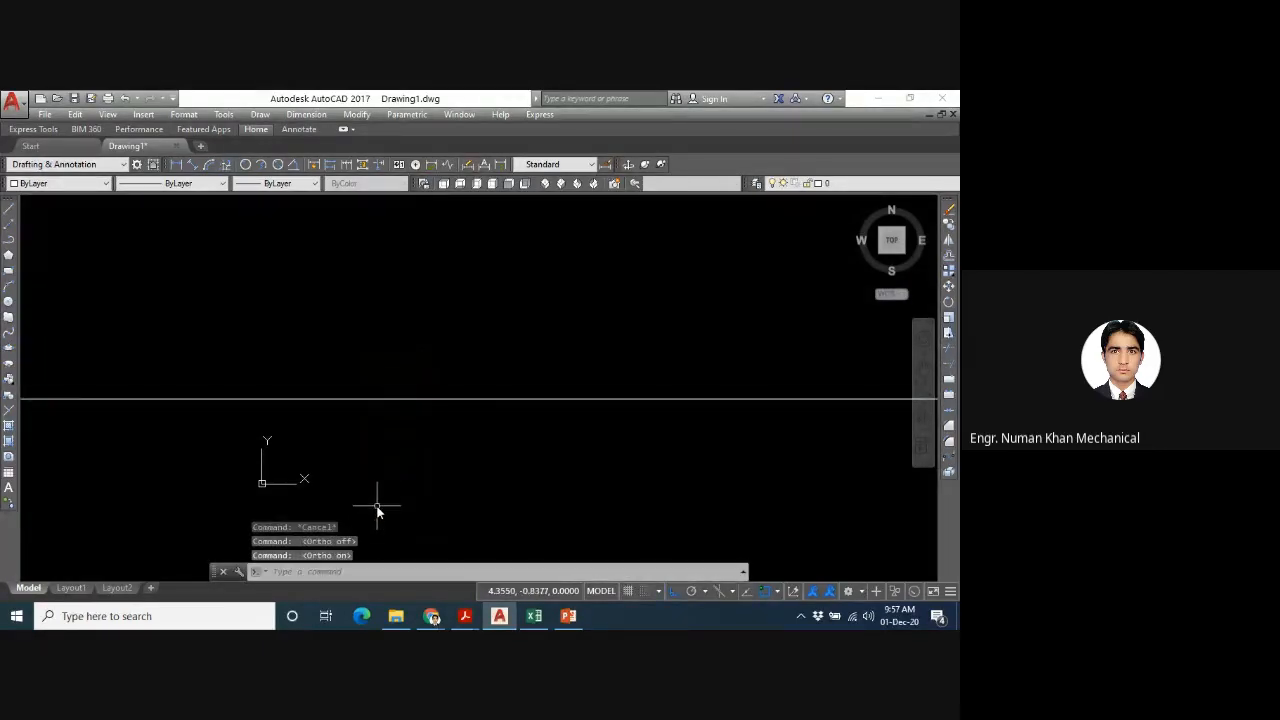
{"action": "key", "text": "F8"}
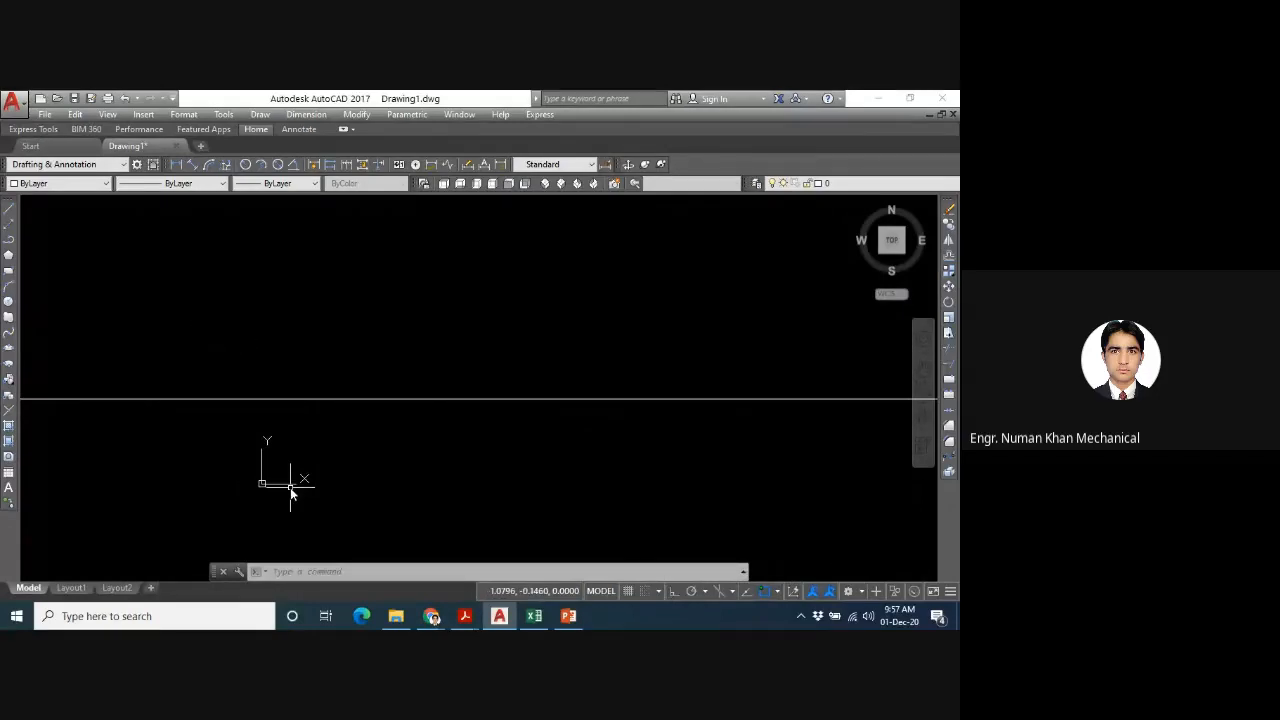
- Offset the horizontal construction line by 2 units with the XLINE Offset option, once above it and once below it
{"action": "scroll", "coordinate": [290, 487], "scroll_direction": "up", "scroll_amount": 2}
{"action": "scroll", "coordinate": [290, 487], "scroll_direction": "down", "scroll_amount": 2}
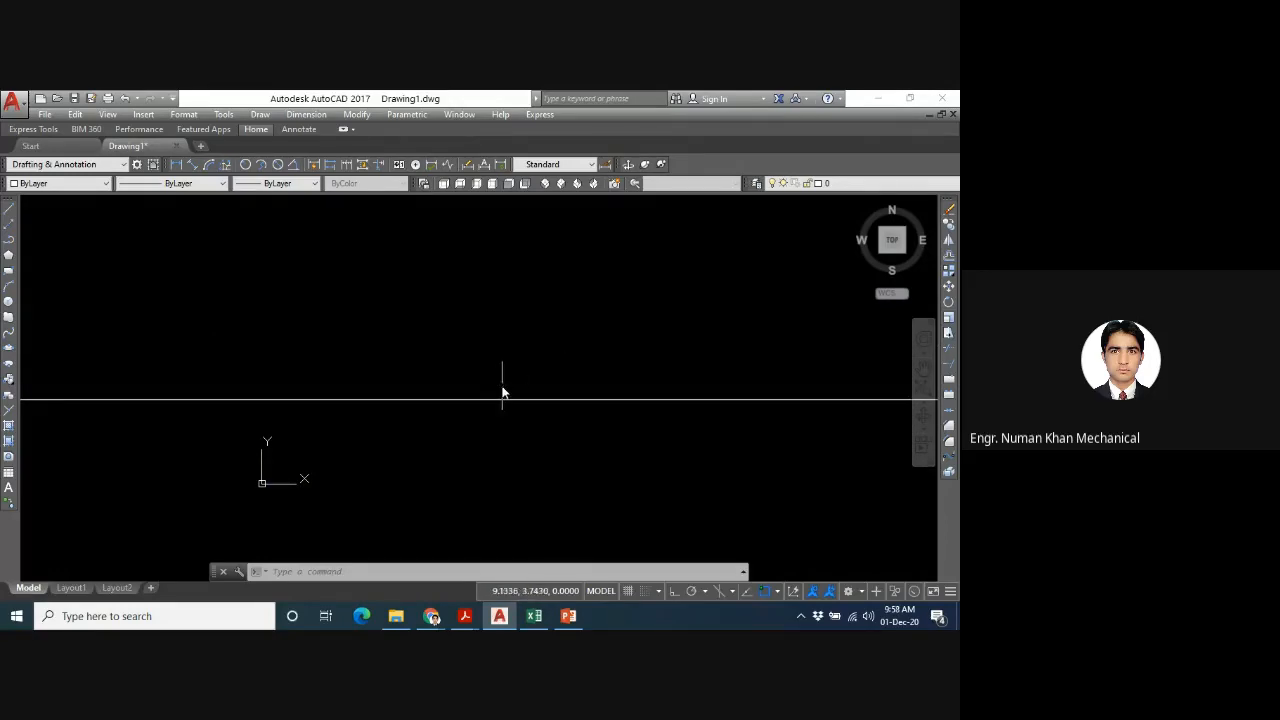
{"action": "type", "text": "xl"}
{"action": "key", "text": "Return"}
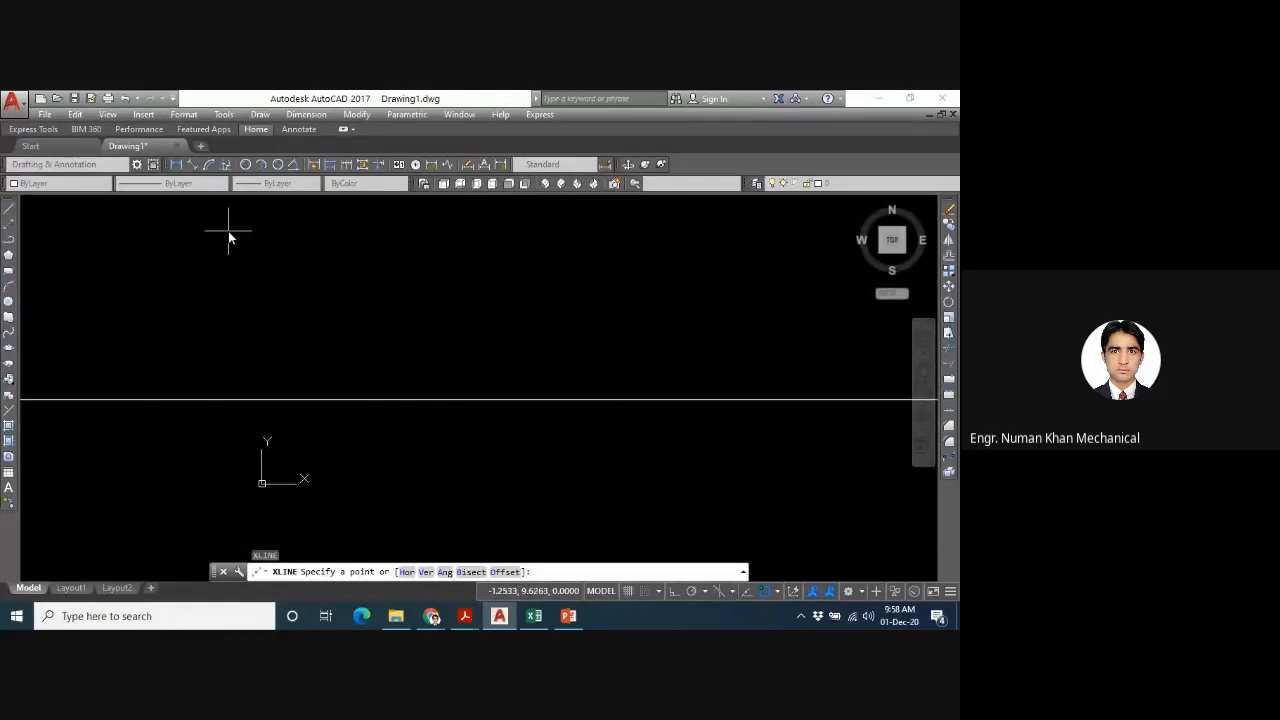
{"action": "type", "text": "o"}
{"action": "key", "text": "Return"}
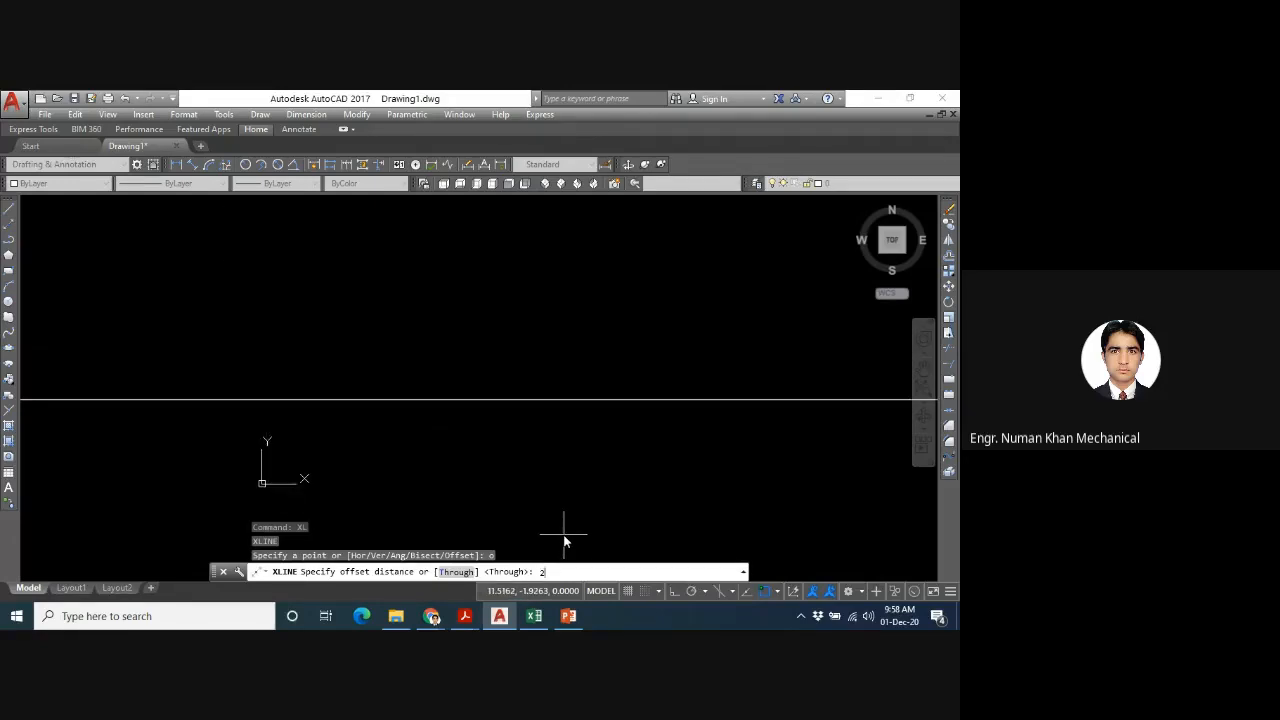
{"action": "type", "text": "2"}
{"action": "key", "text": "Return"}
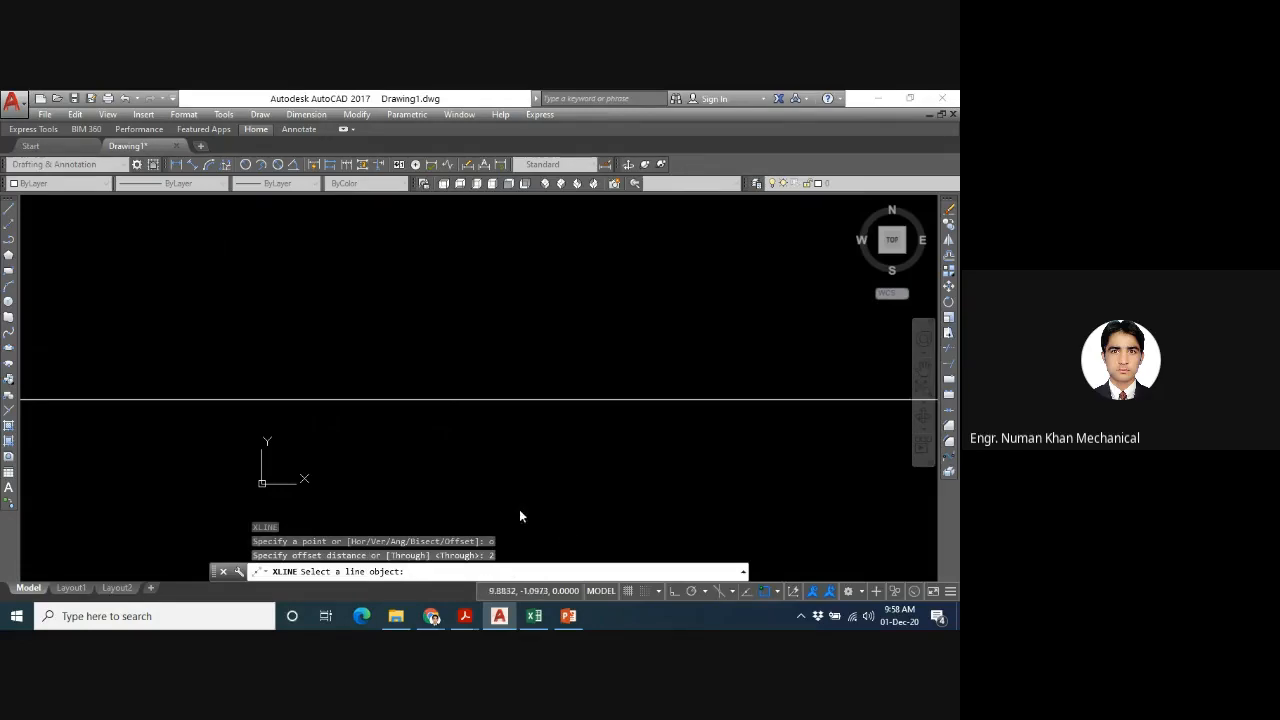
{"action": "left_click", "coordinate": [471, 401]}
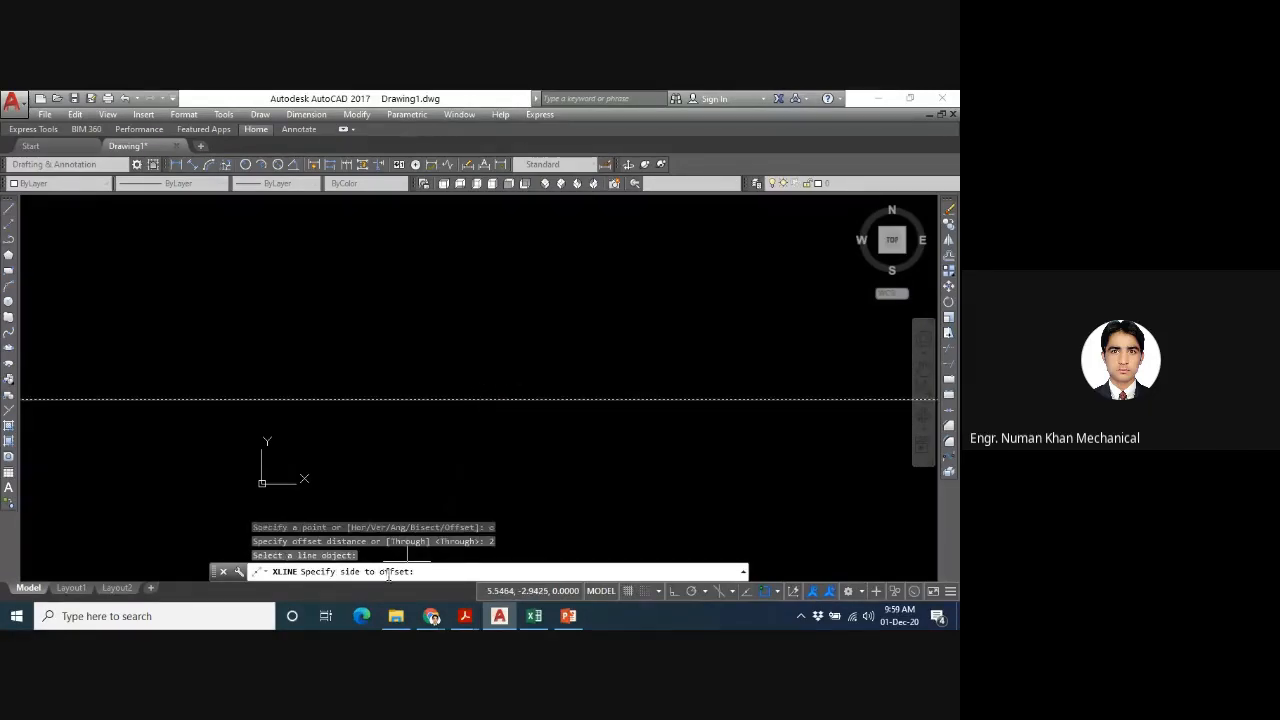
{"action": "left_click", "coordinate": [488, 293]}
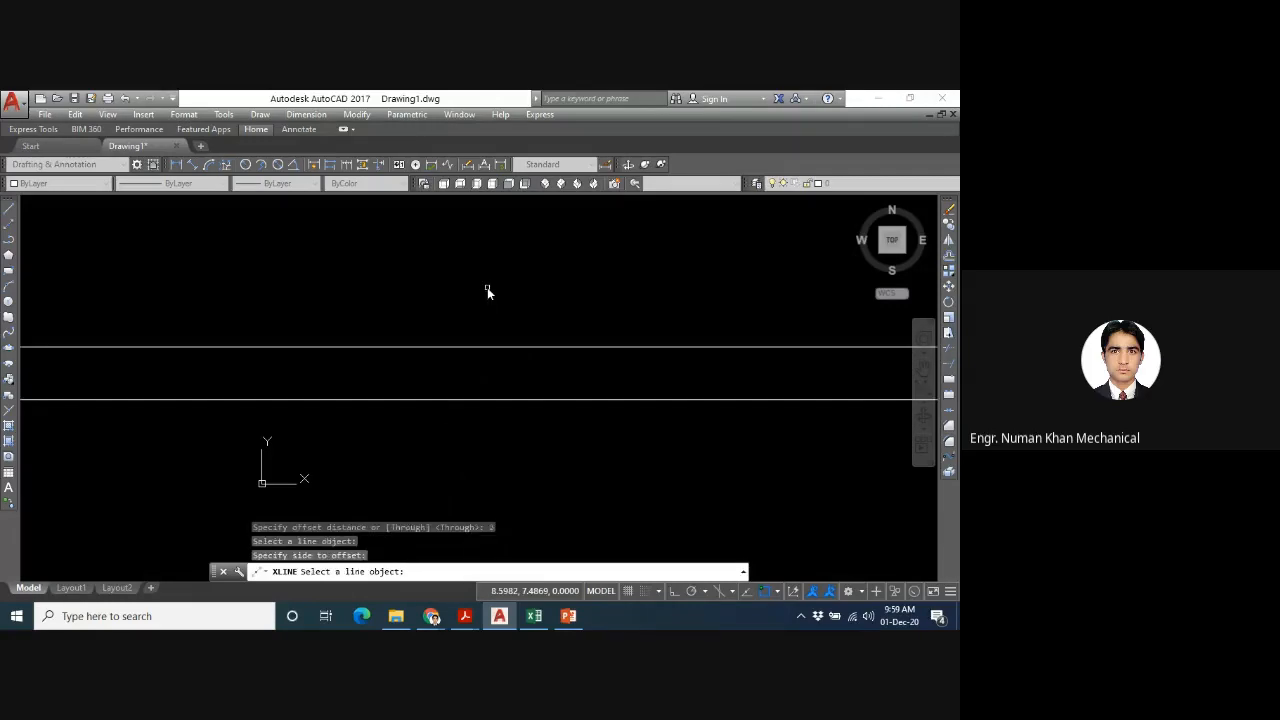
{"action": "left_click", "coordinate": [460, 401]}
{"action": "left_click", "coordinate": [449, 456]}
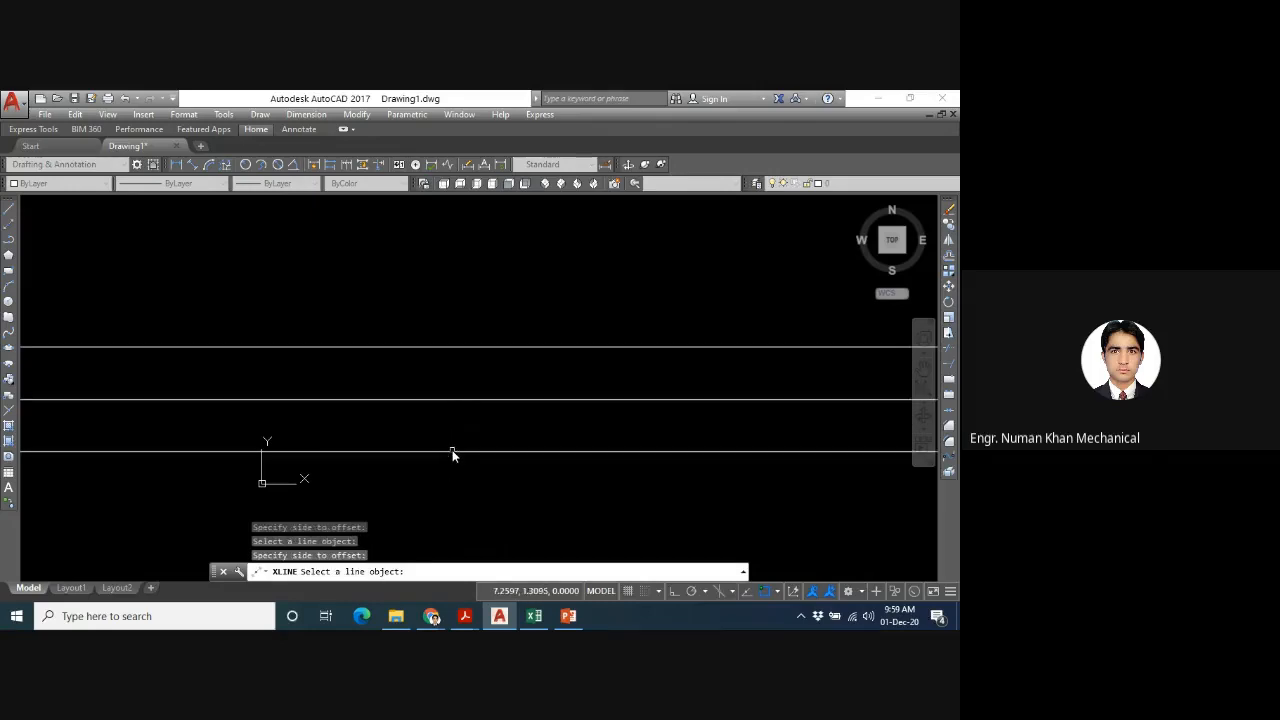
- Offset the lowest horizontal construction line downward and the highest one upward at the same offset distance, and end the command
{"action": "left_click", "coordinate": [452, 454]}
{"action": "left_click", "coordinate": [450, 451]}
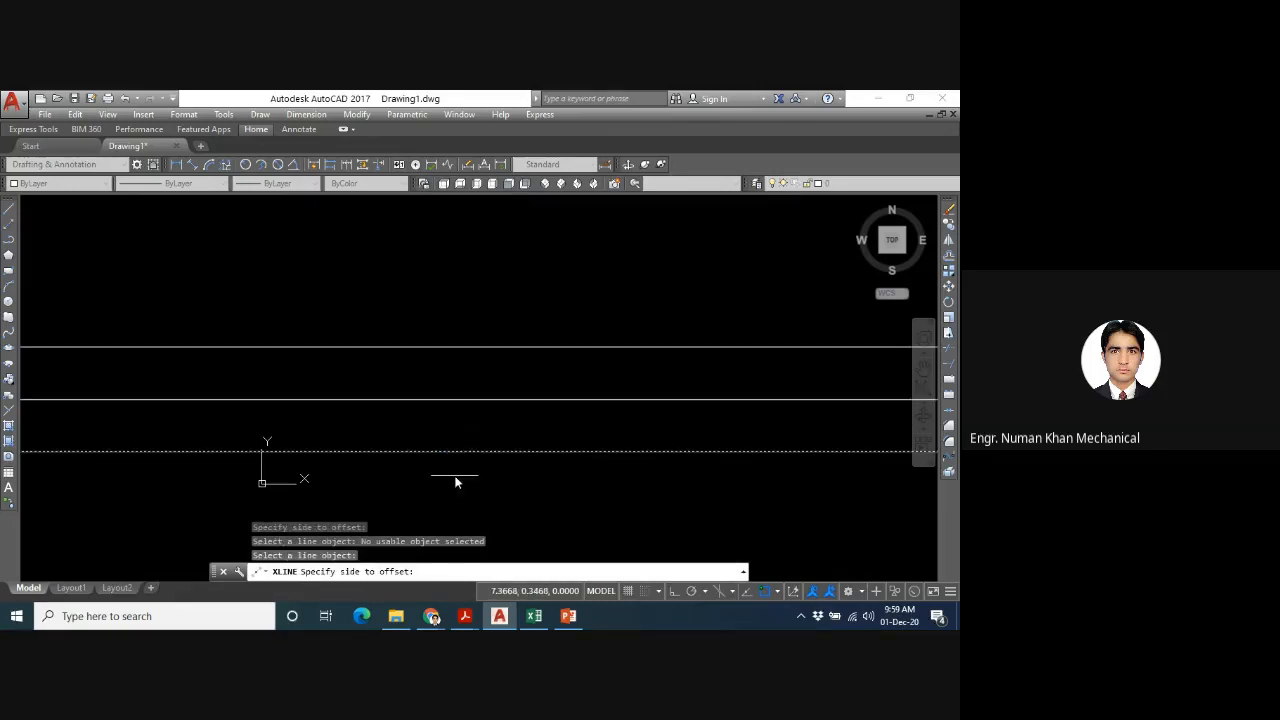
{"action": "left_click", "coordinate": [457, 478]}
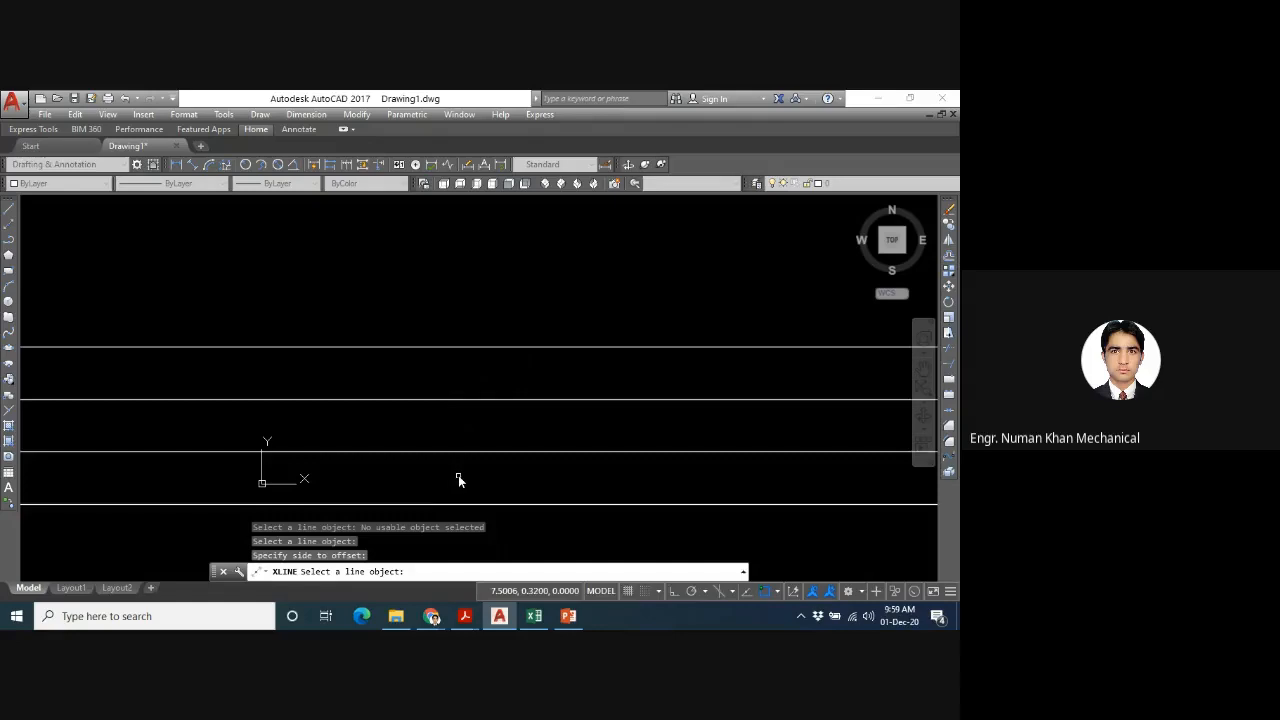
{"action": "left_click", "coordinate": [472, 349]}
{"action": "left_click", "coordinate": [485, 256]}
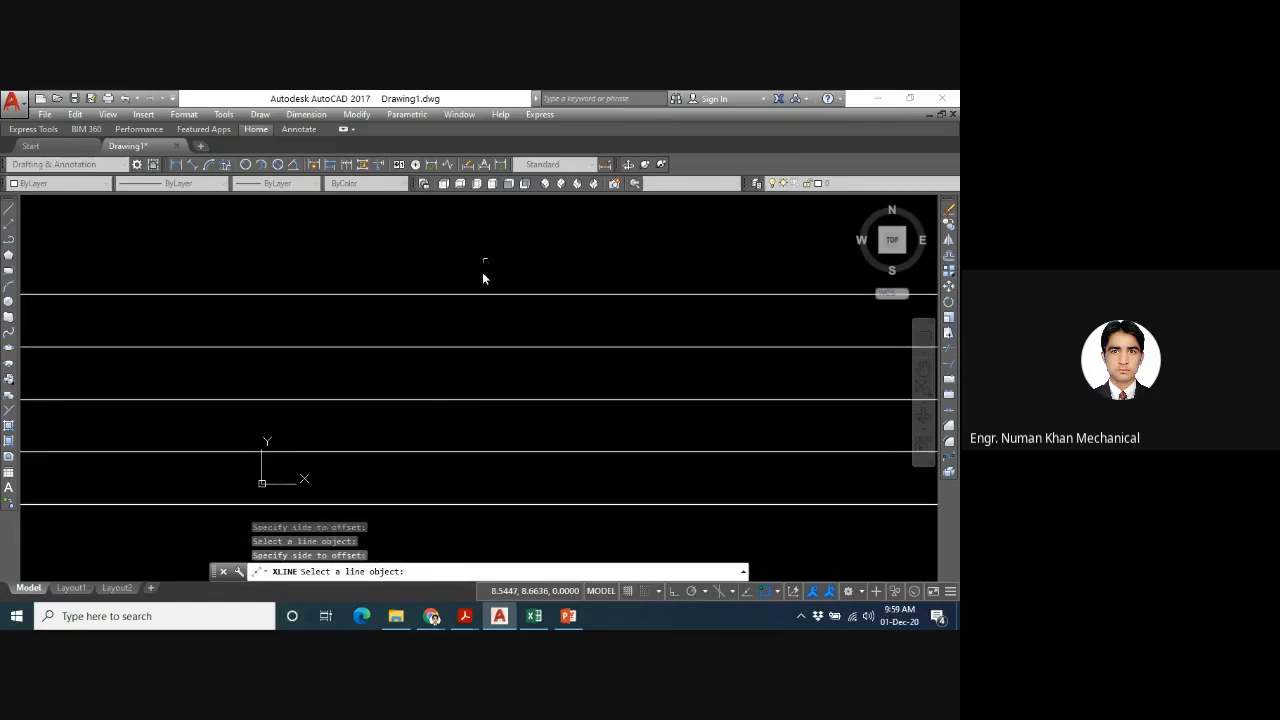
{"action": "scroll", "coordinate": [480, 300], "scroll_direction": "down", "scroll_amount": 2}
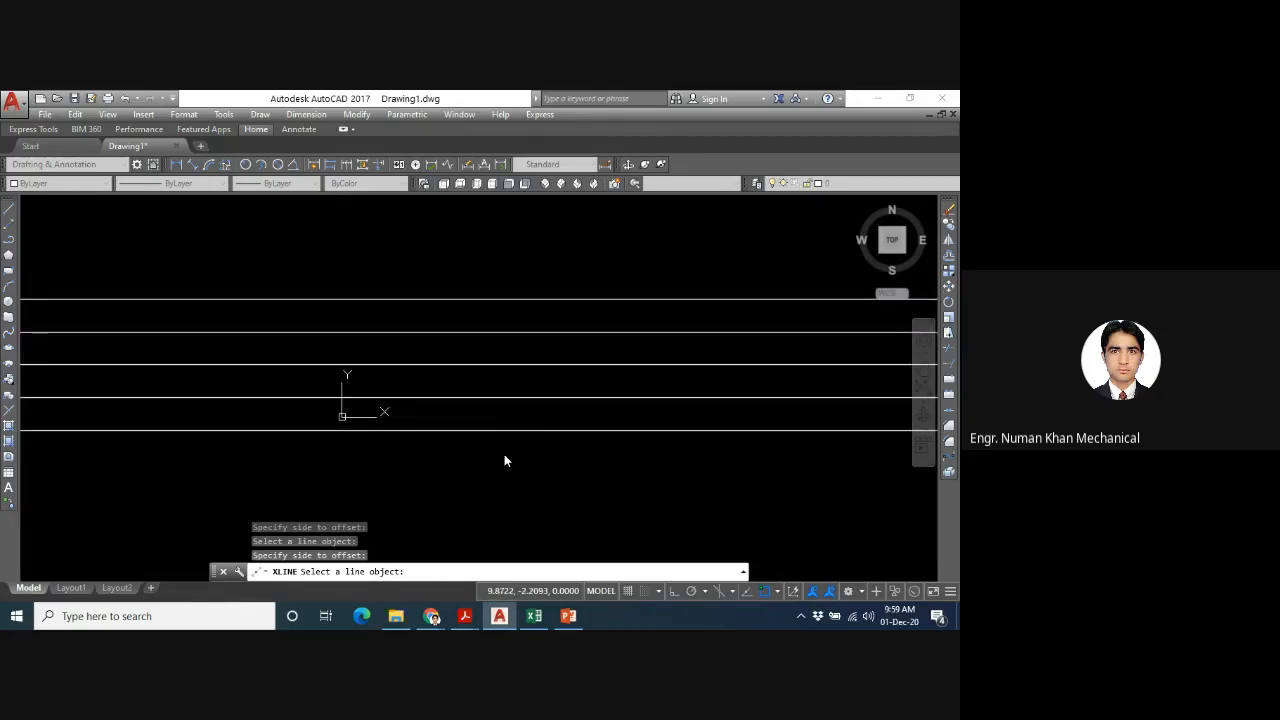
{"action": "key", "text": "Escape"}
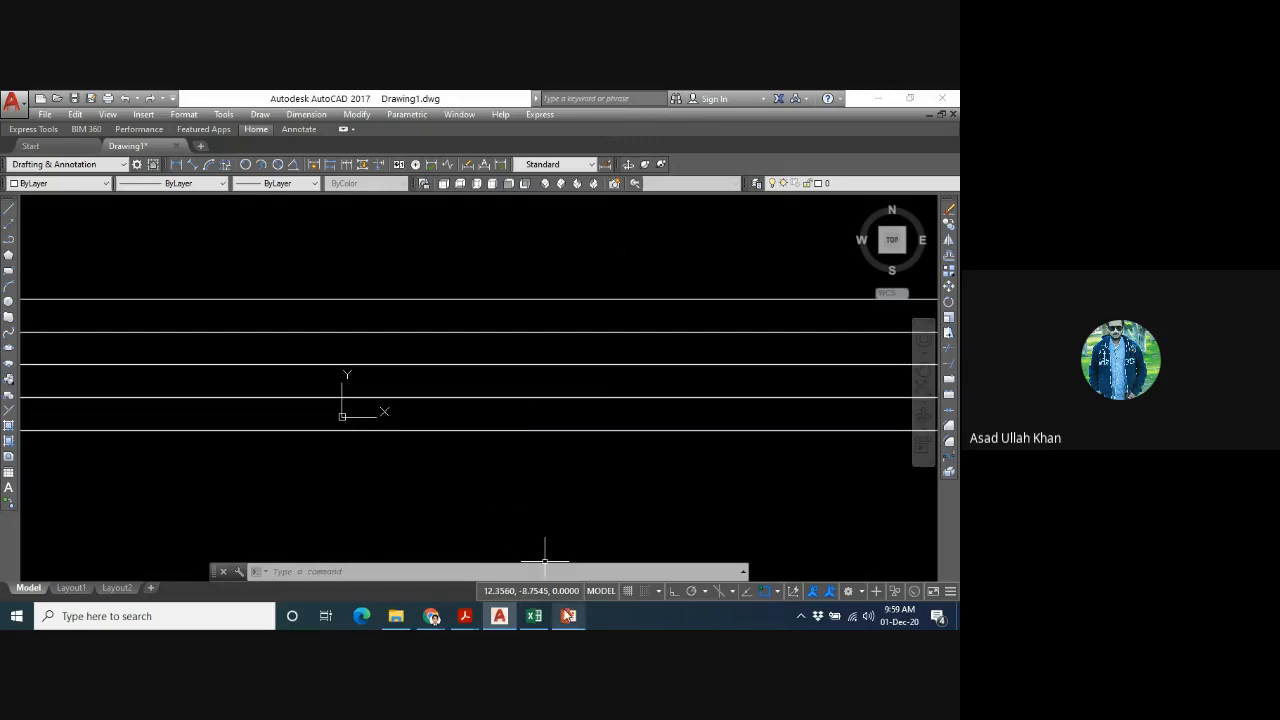
- Draw one vertical construction line crossing the five horizontal construction lines using the XLINE Ver option
{"action": "type", "text": "x"}
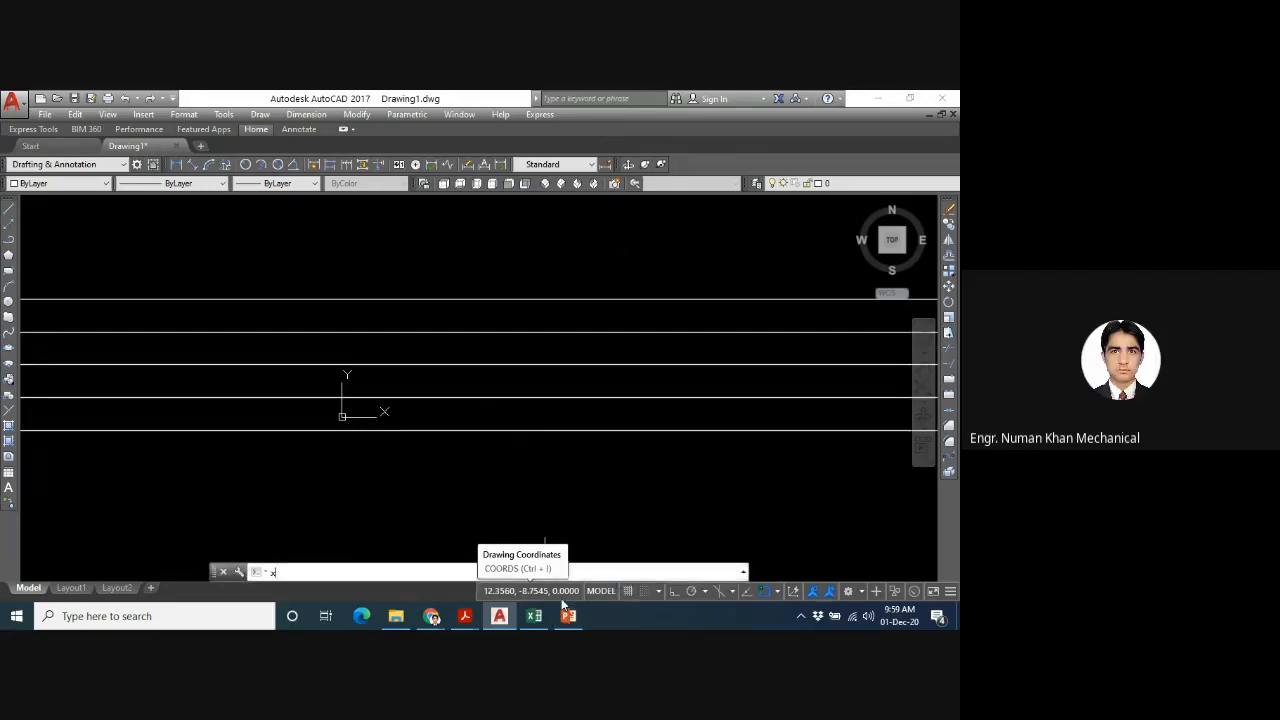
{"action": "type", "text": "l"}
{"action": "key", "text": "Return"}
{"action": "type", "text": "v"}
{"action": "key", "text": "Return"}
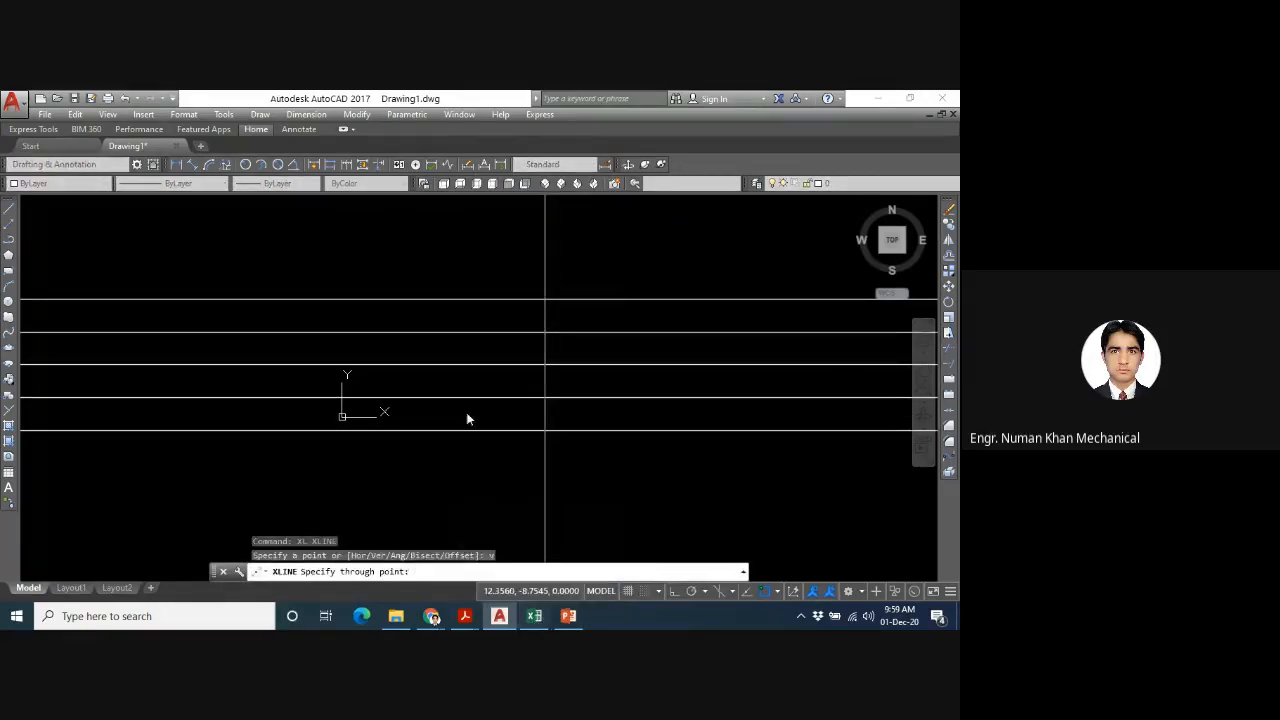
{"action": "left_click", "coordinate": [455, 345]}
{"action": "key", "text": "Escape"}
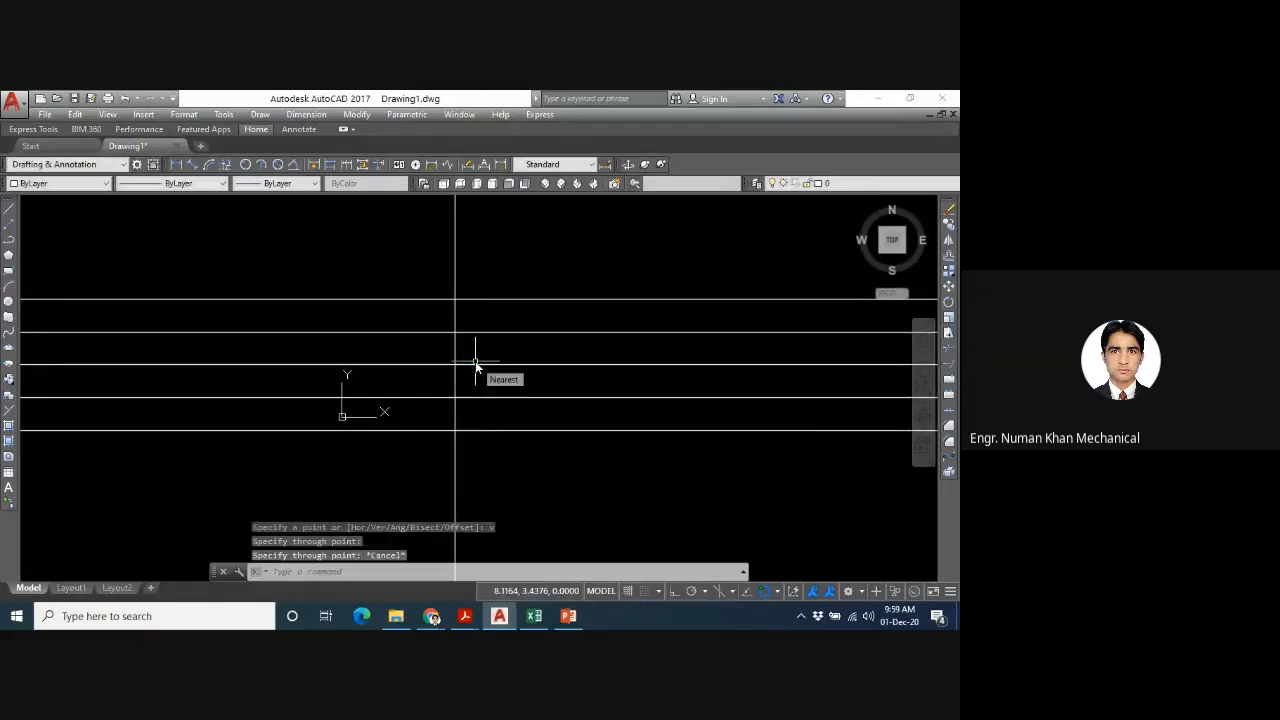
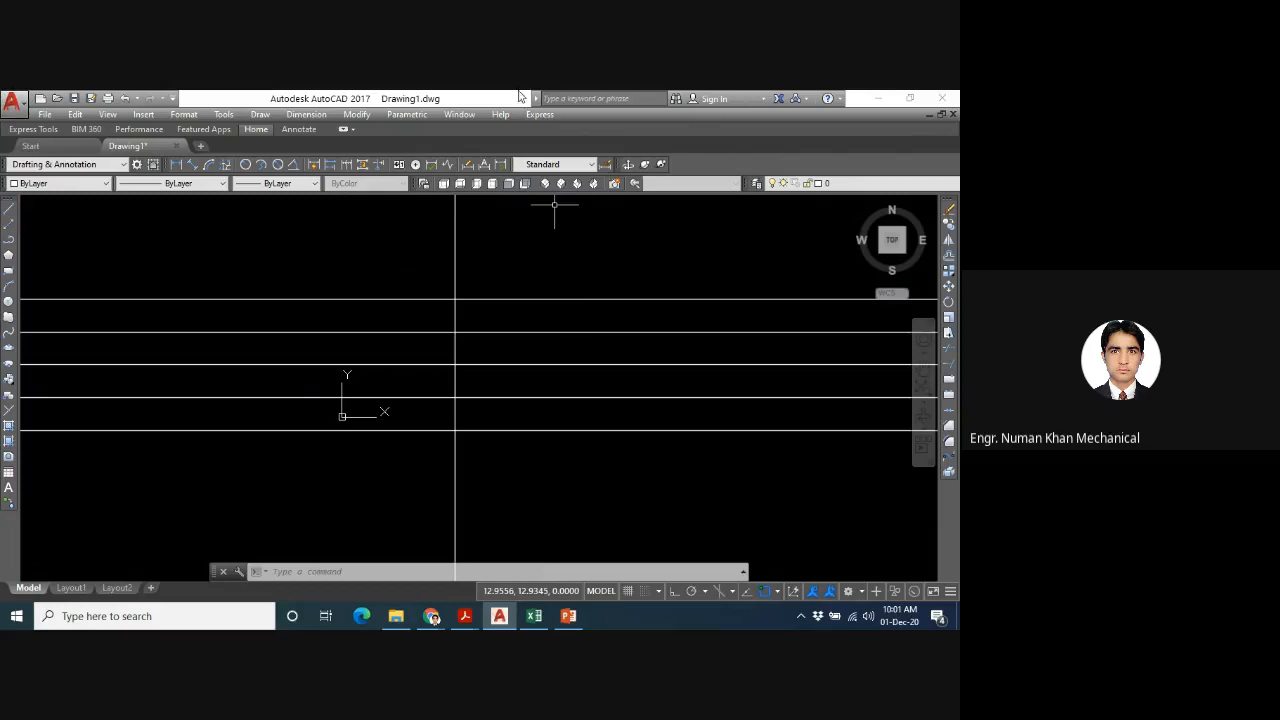
{"action": "left_click", "coordinate": [355, 120]}
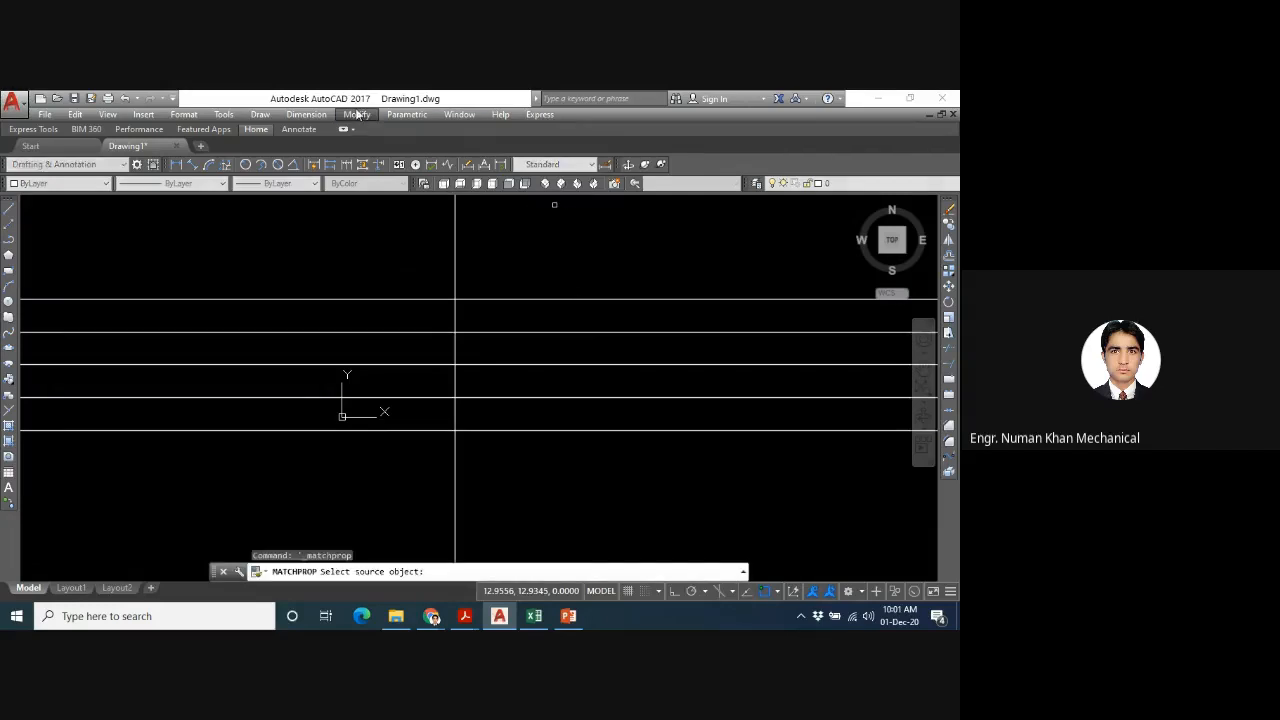
{"action": "left_click", "coordinate": [357, 115]}
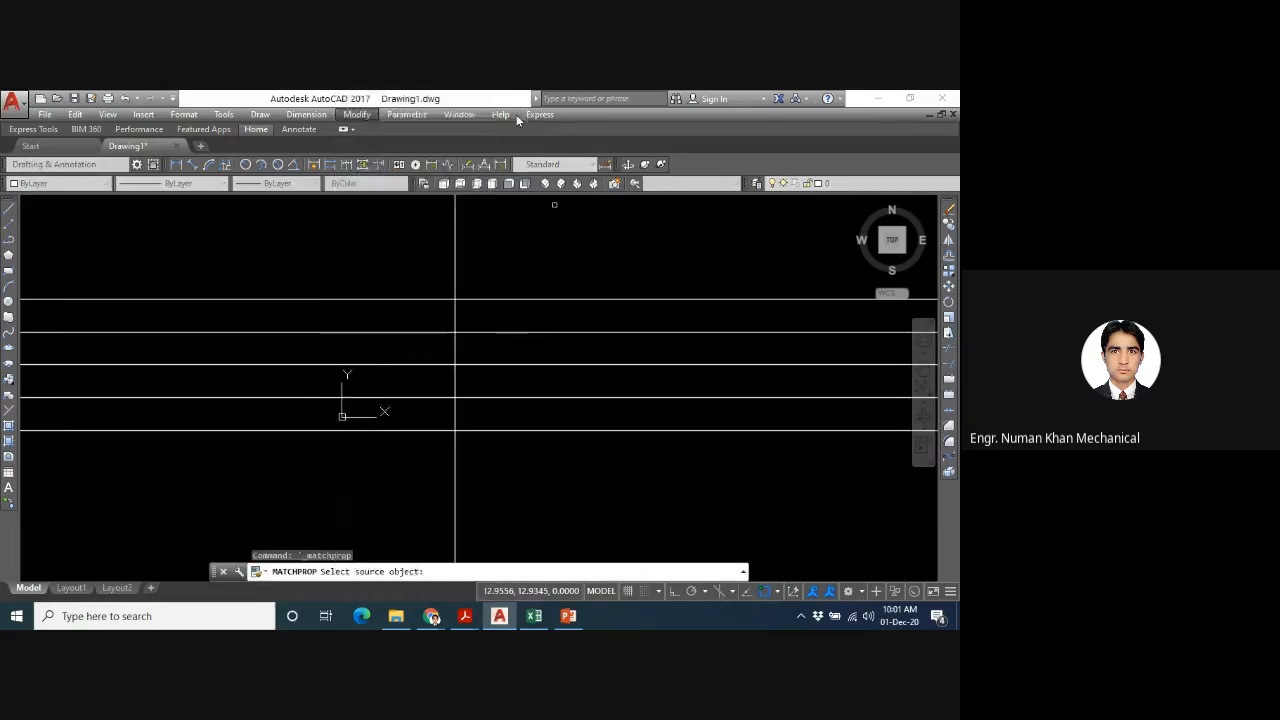
{"action": "left_click", "coordinate": [474, 98]}
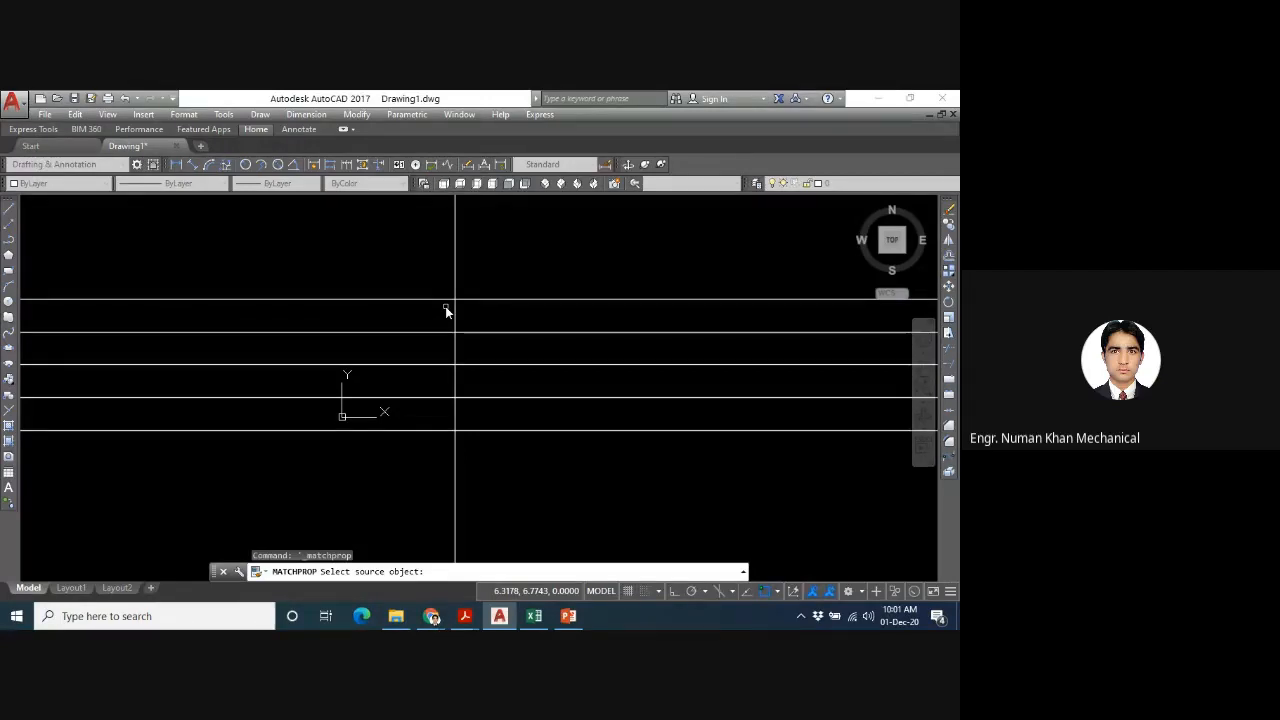
{"action": "key", "text": "Escape"}
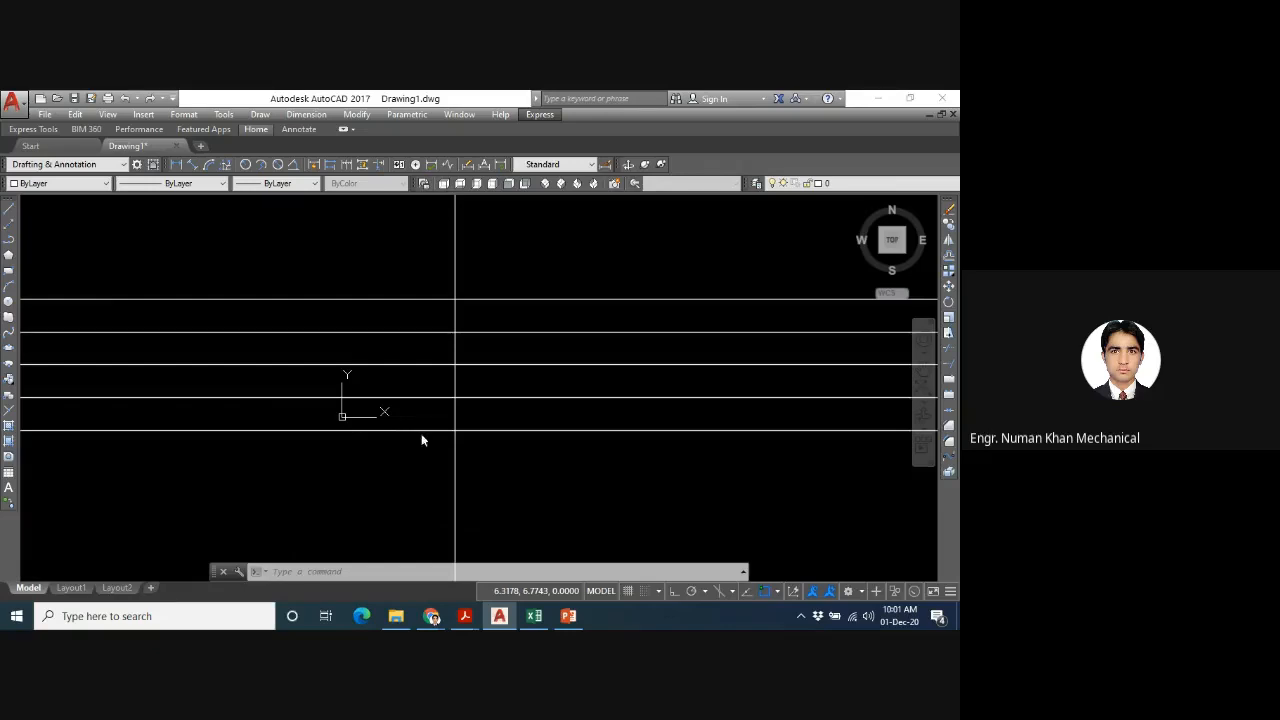
- Offset the vertical construction line by 4 units with the XLINE Offset option, once to its left and once to its right
{"action": "type", "text": "xl"}
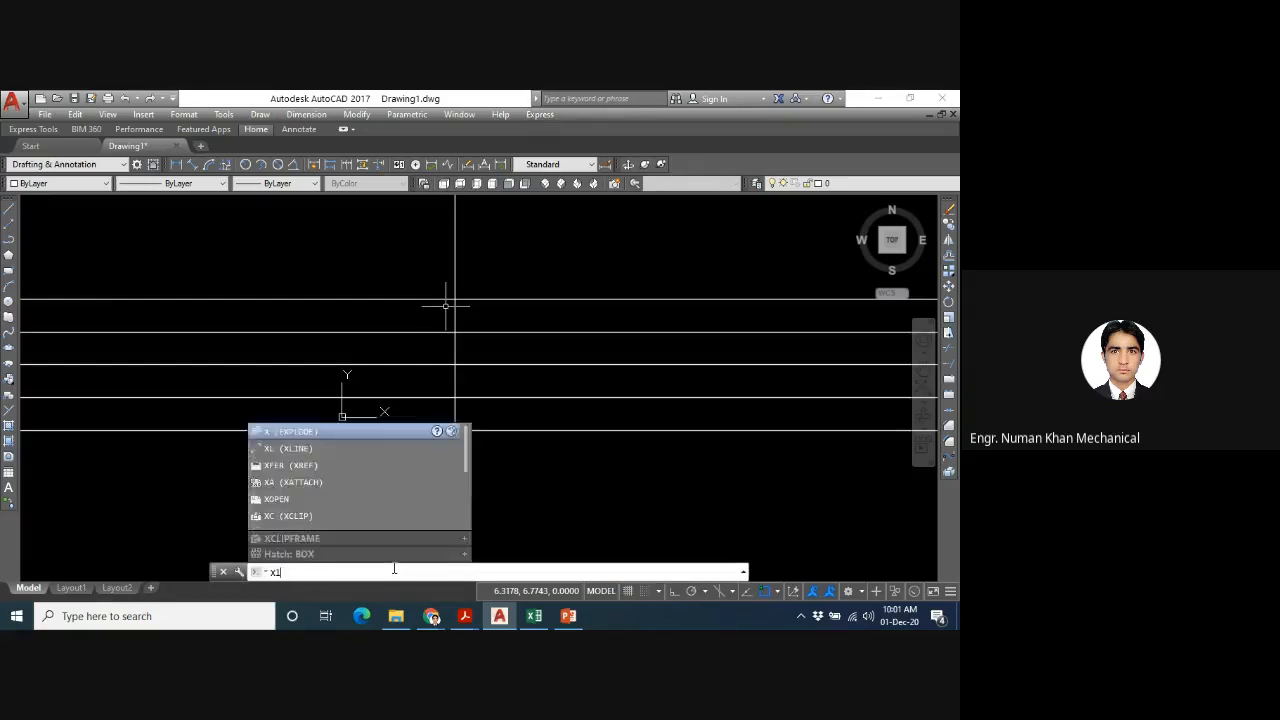
{"action": "key", "text": "Return"}
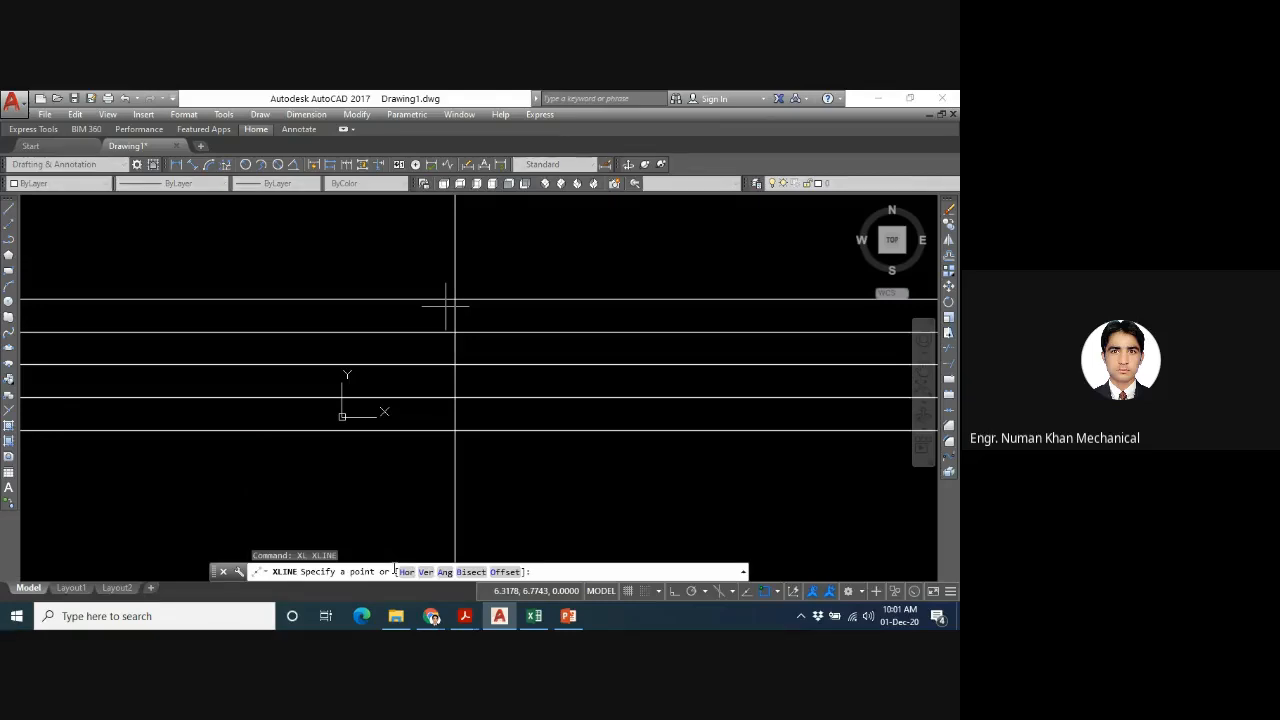
{"action": "type", "text": "o"}
{"action": "key", "text": "Return"}
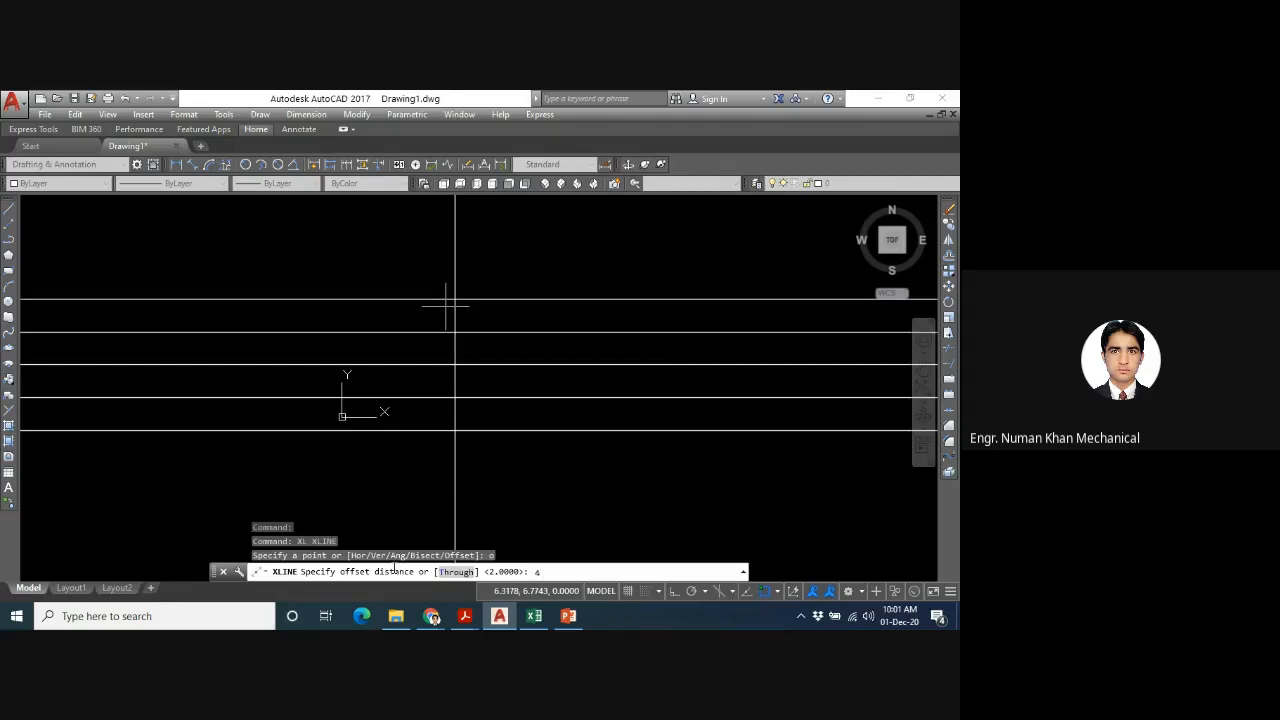
{"action": "key", "text": "Return"}
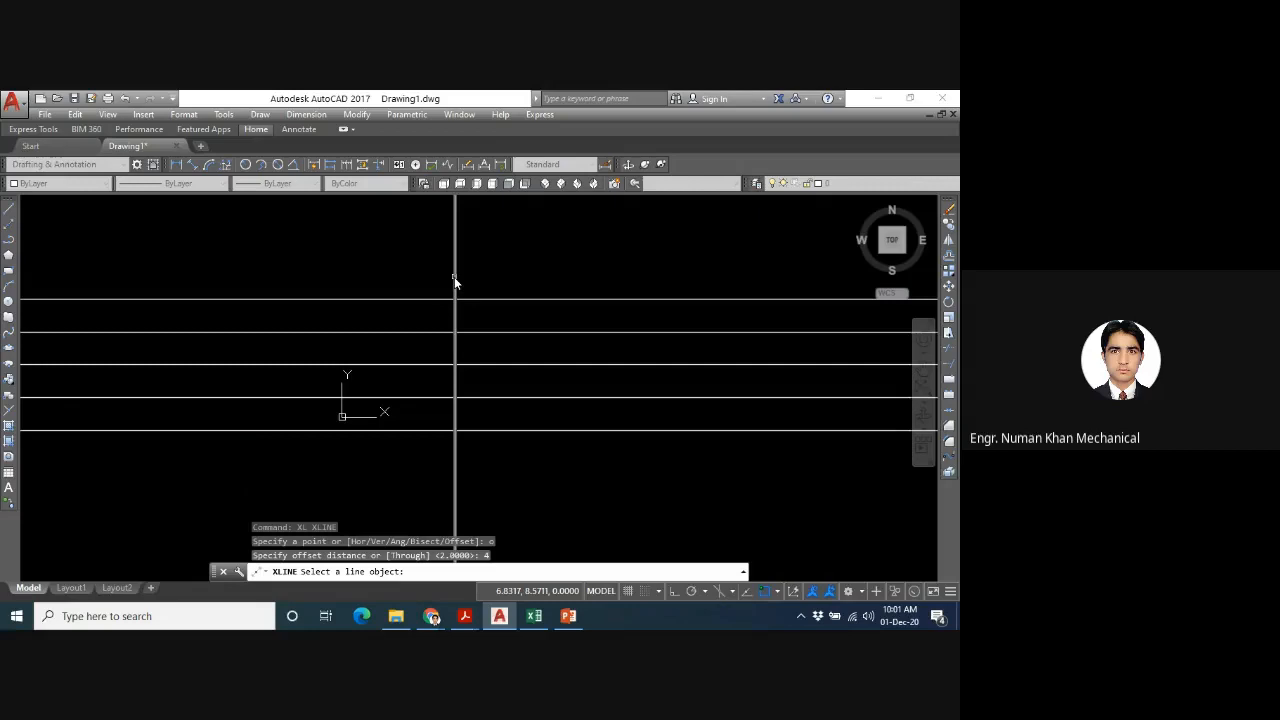
{"action": "left_click", "coordinate": [455, 281]}
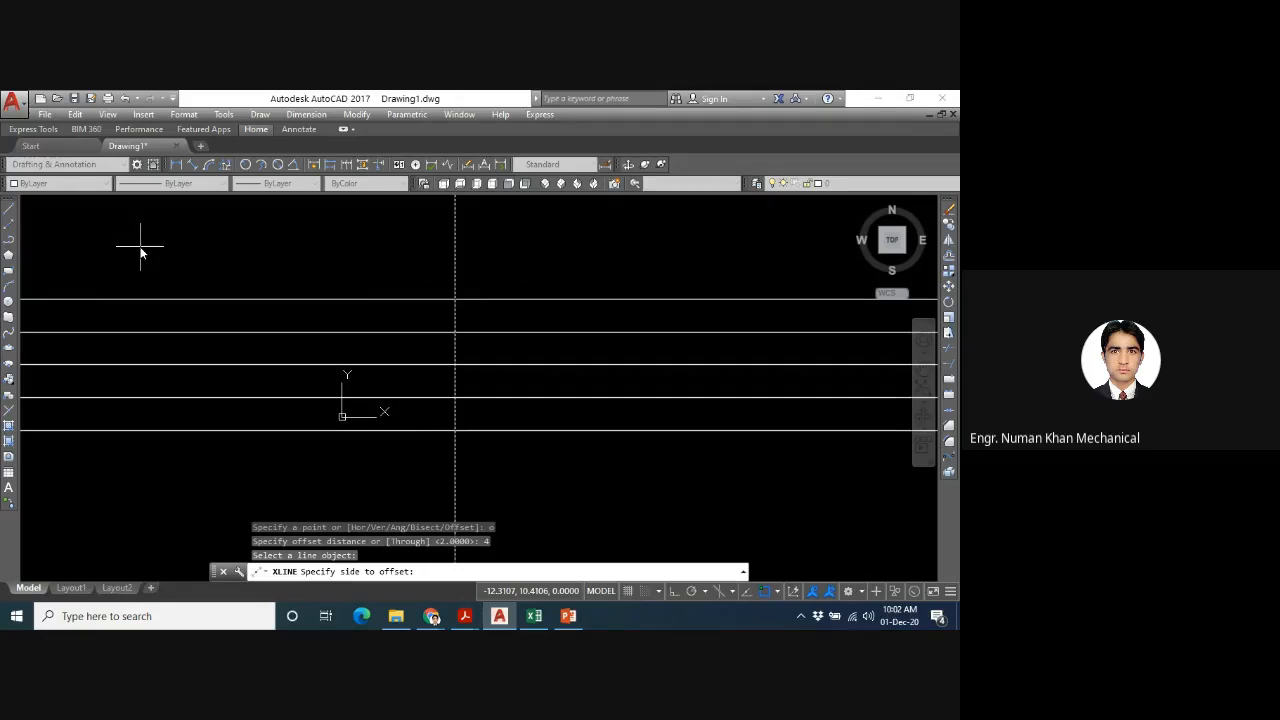
{"action": "left_click", "coordinate": [89, 251]}
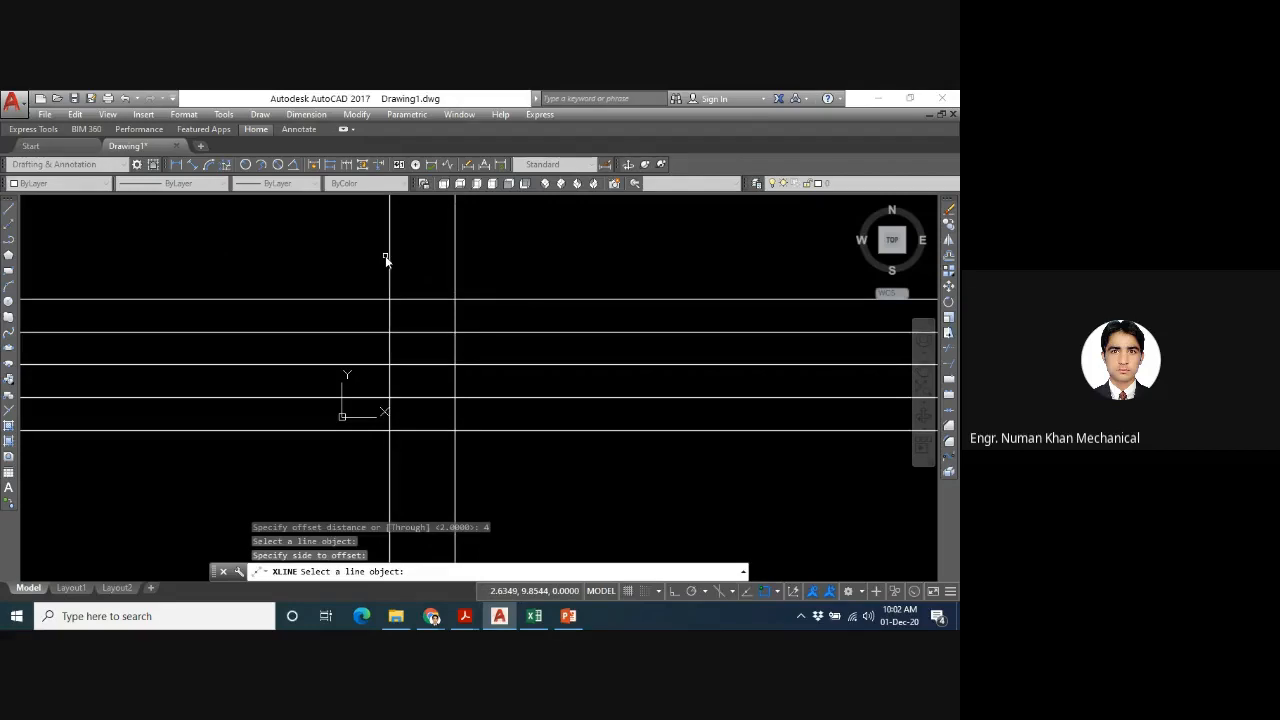
{"action": "left_click", "coordinate": [457, 258]}
{"action": "left_click", "coordinate": [456, 258]}
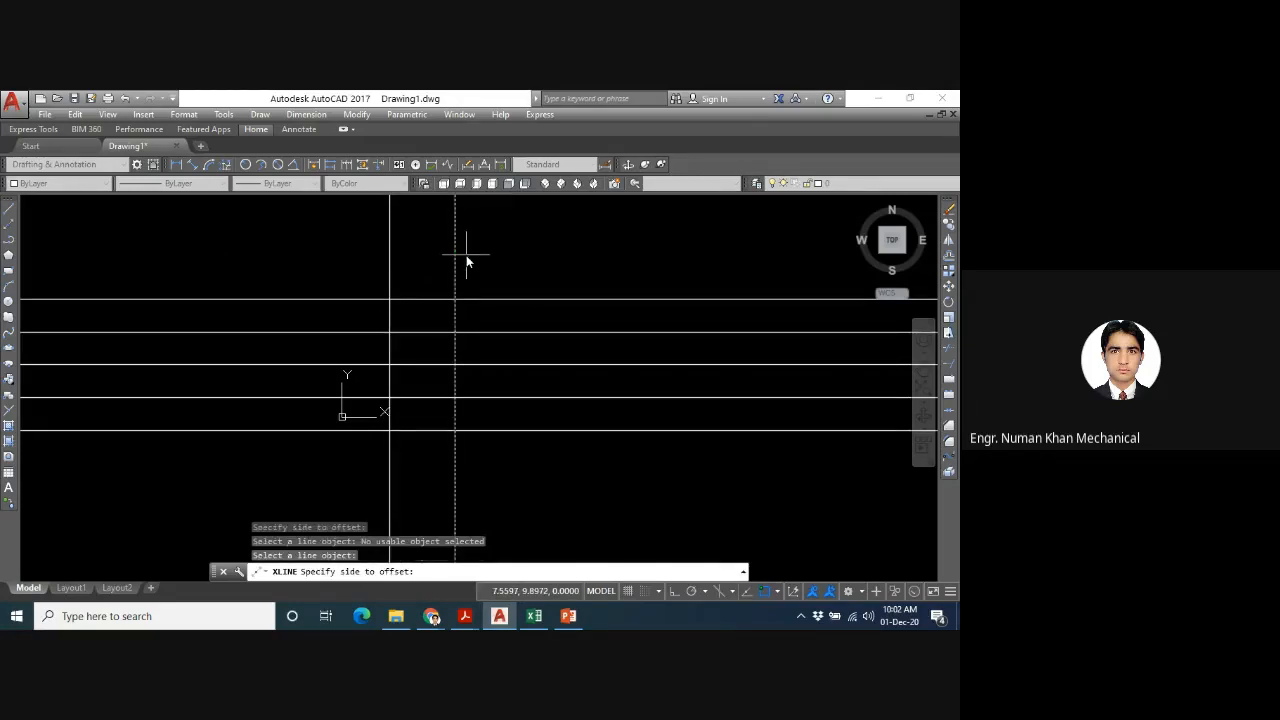
{"action": "left_click", "coordinate": [467, 260]}
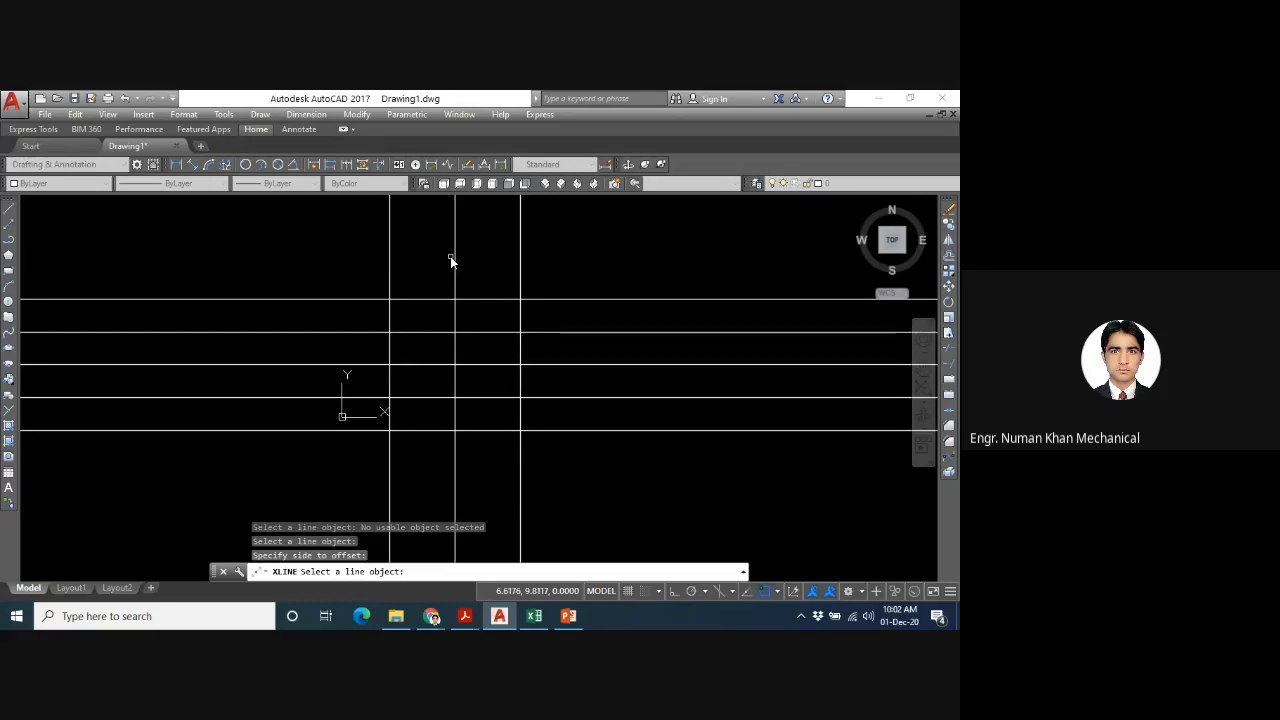
{"action": "key", "text": "Escape"}
- Offset the leftmost of the three vertical construction lines through two freely picked points to its left using the XLINE Offset Through option
{"action": "type", "text": "XLINE"}
{"action": "key", "text": "Return"}
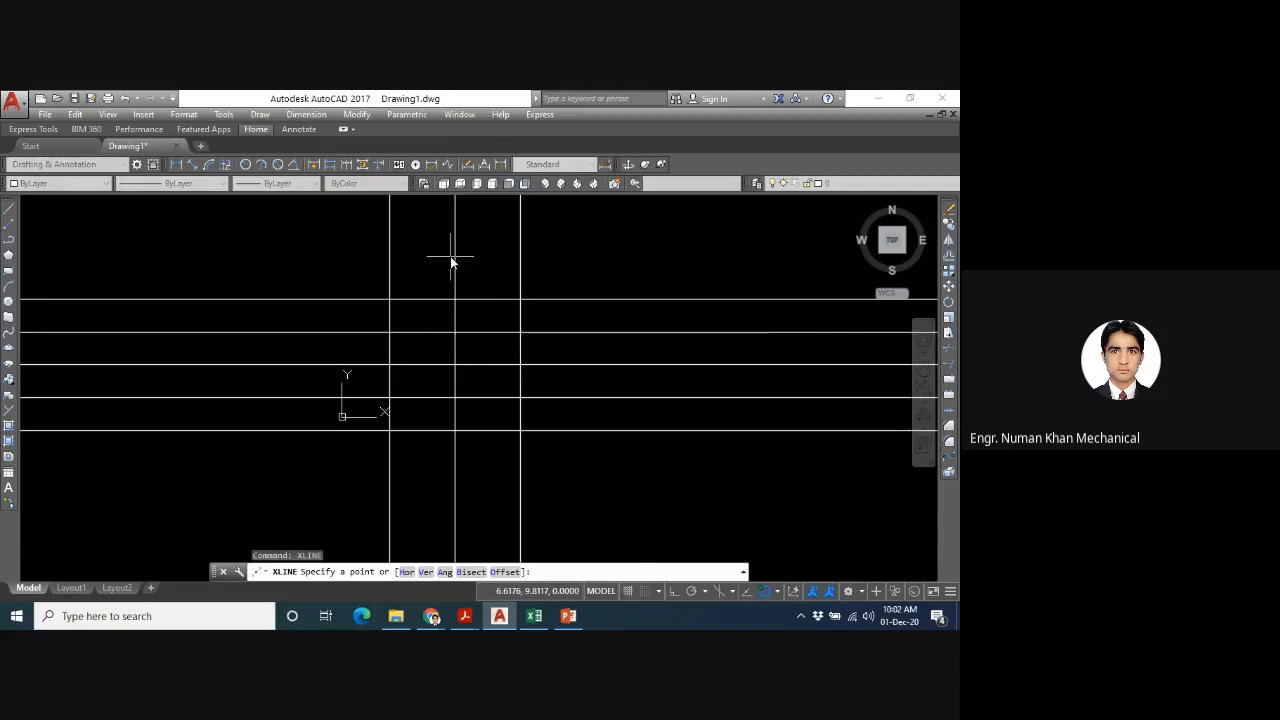
{"action": "type", "text": "o"}
{"action": "key", "text": "Return"}
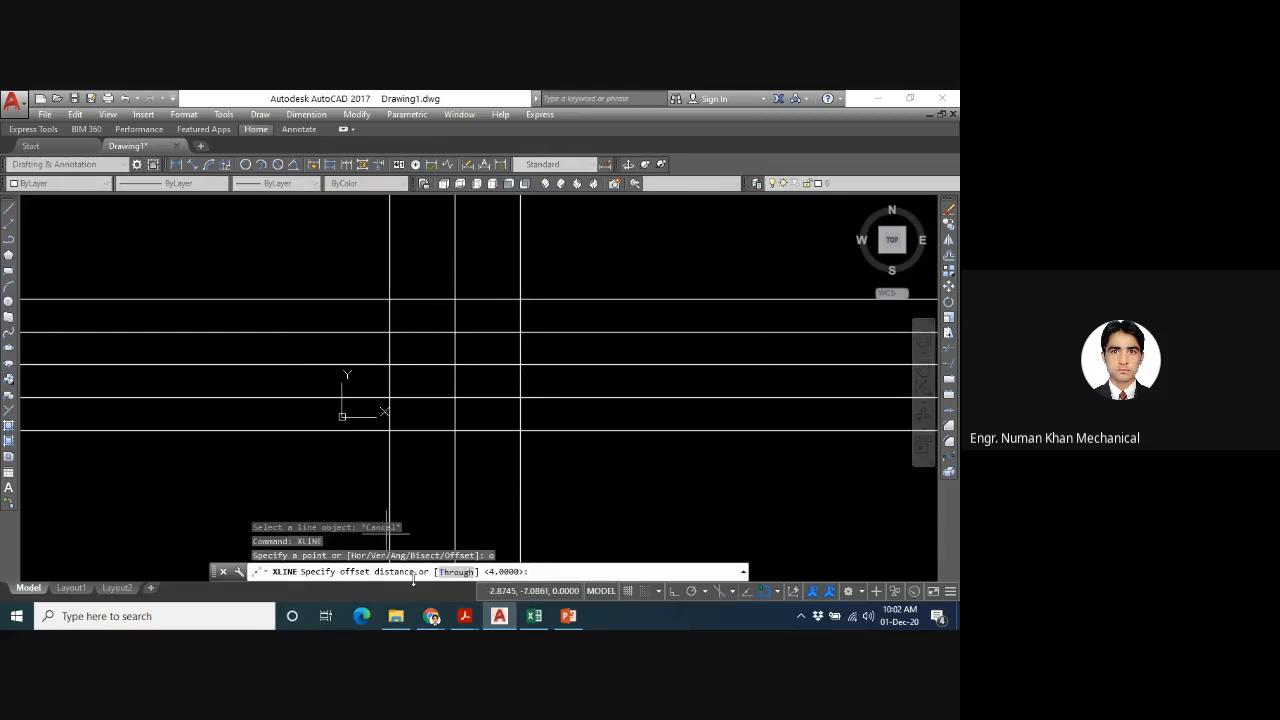
{"action": "type", "text": "t"}
{"action": "key", "text": "Return"}
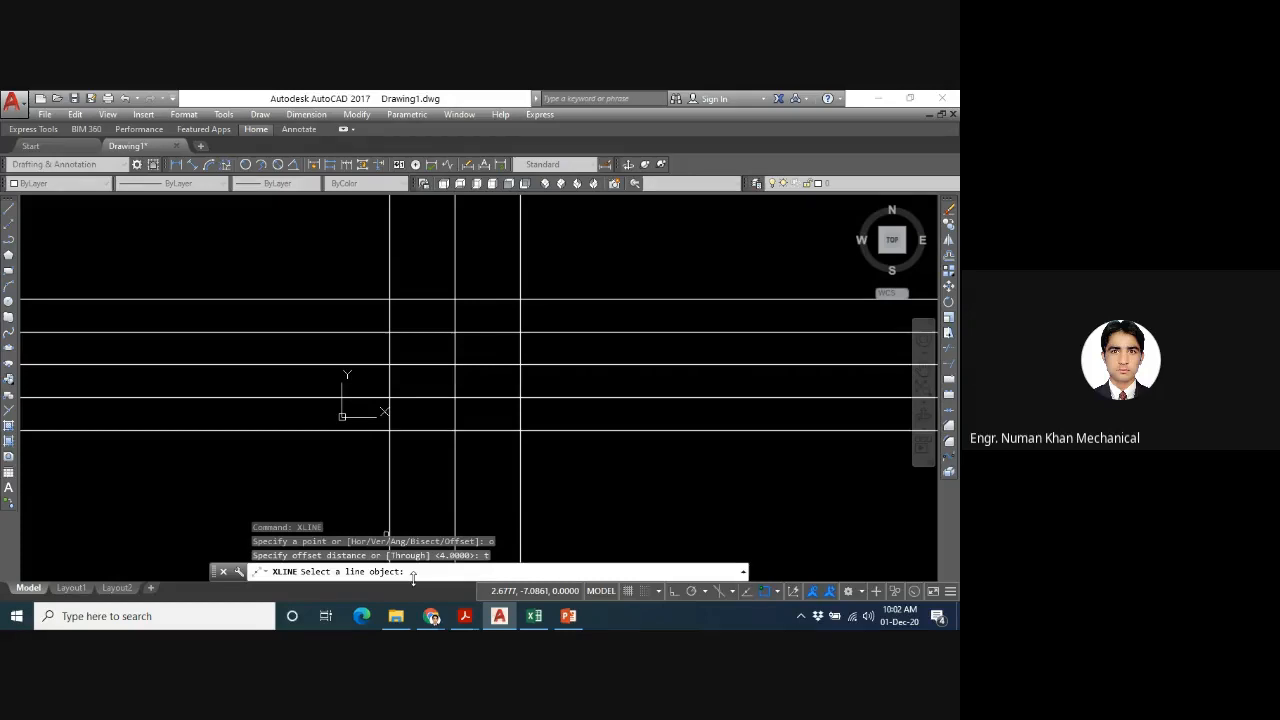
{"action": "left_click", "coordinate": [390, 275]}
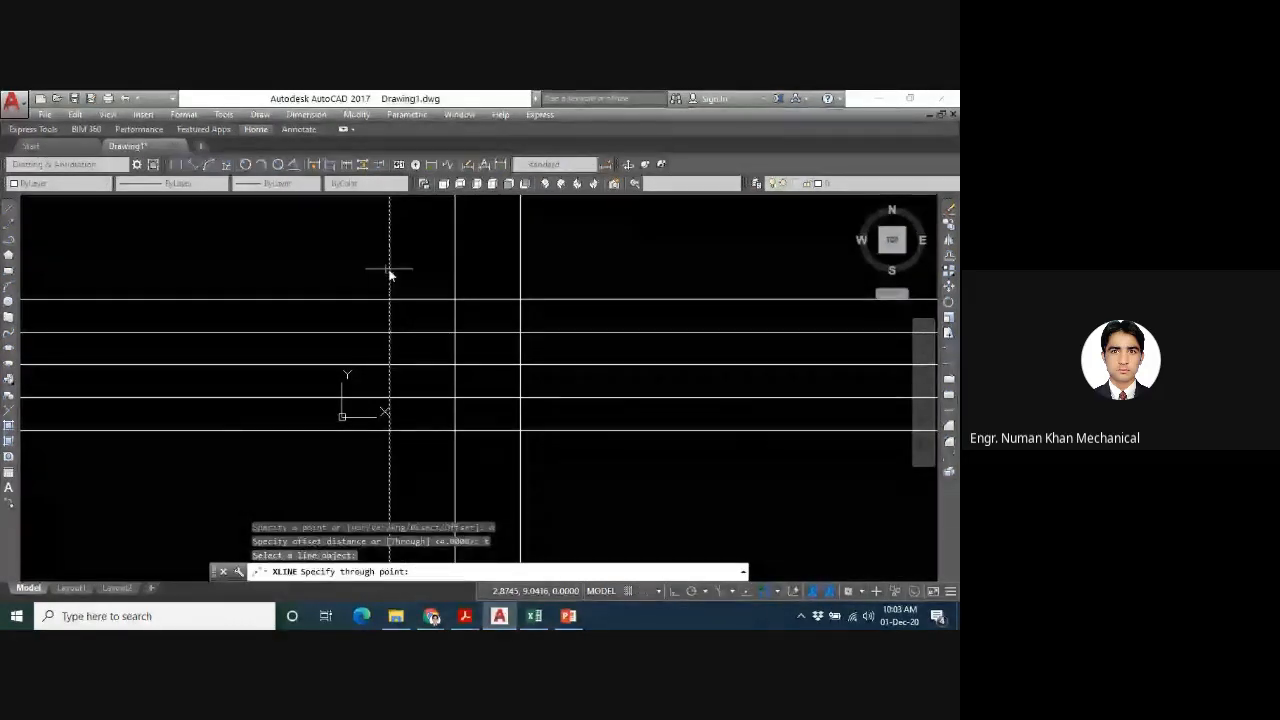
{"action": "left_click", "coordinate": [49, 279]}
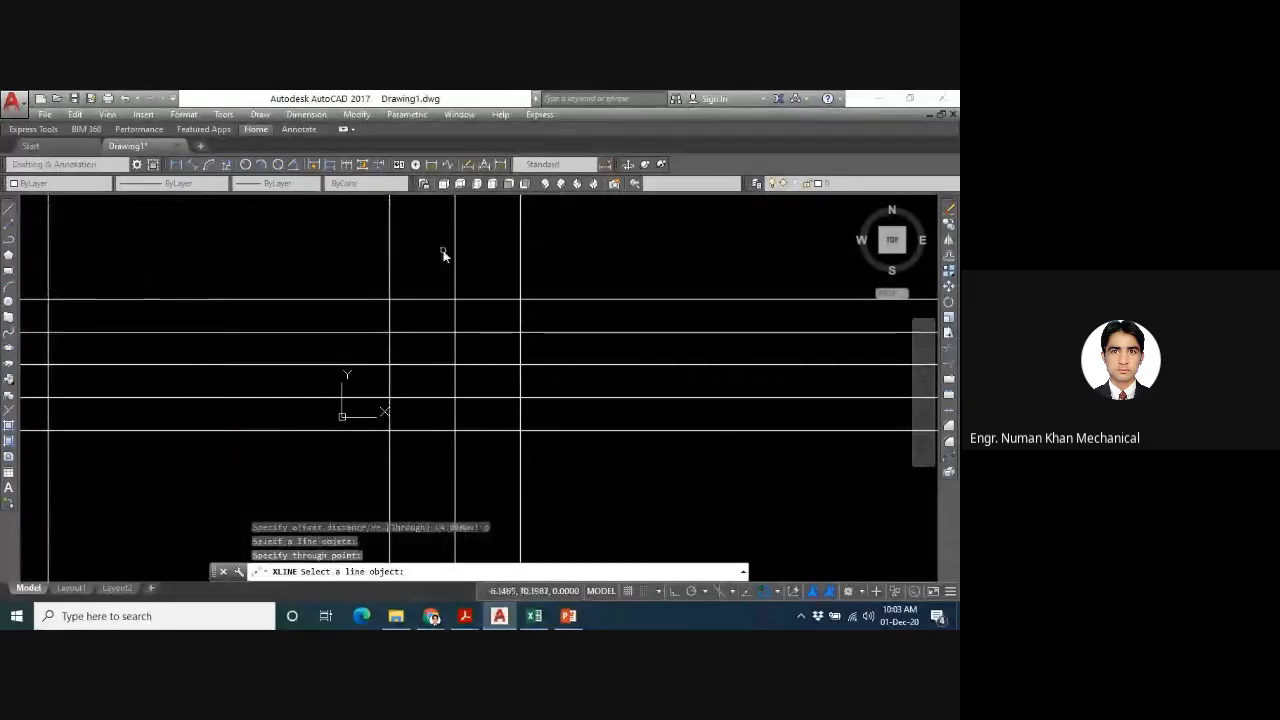
{"action": "left_click", "coordinate": [388, 261]}
{"action": "left_click", "coordinate": [389, 261]}
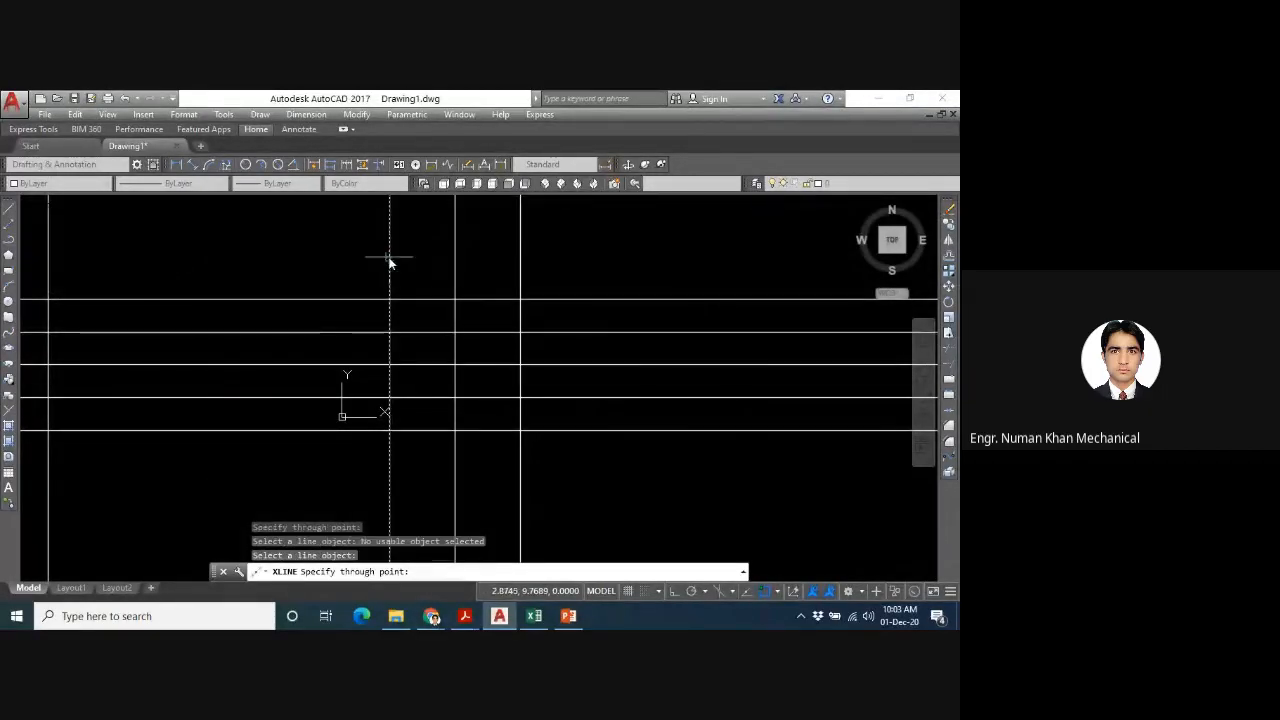
{"action": "left_click", "coordinate": [150, 264]}
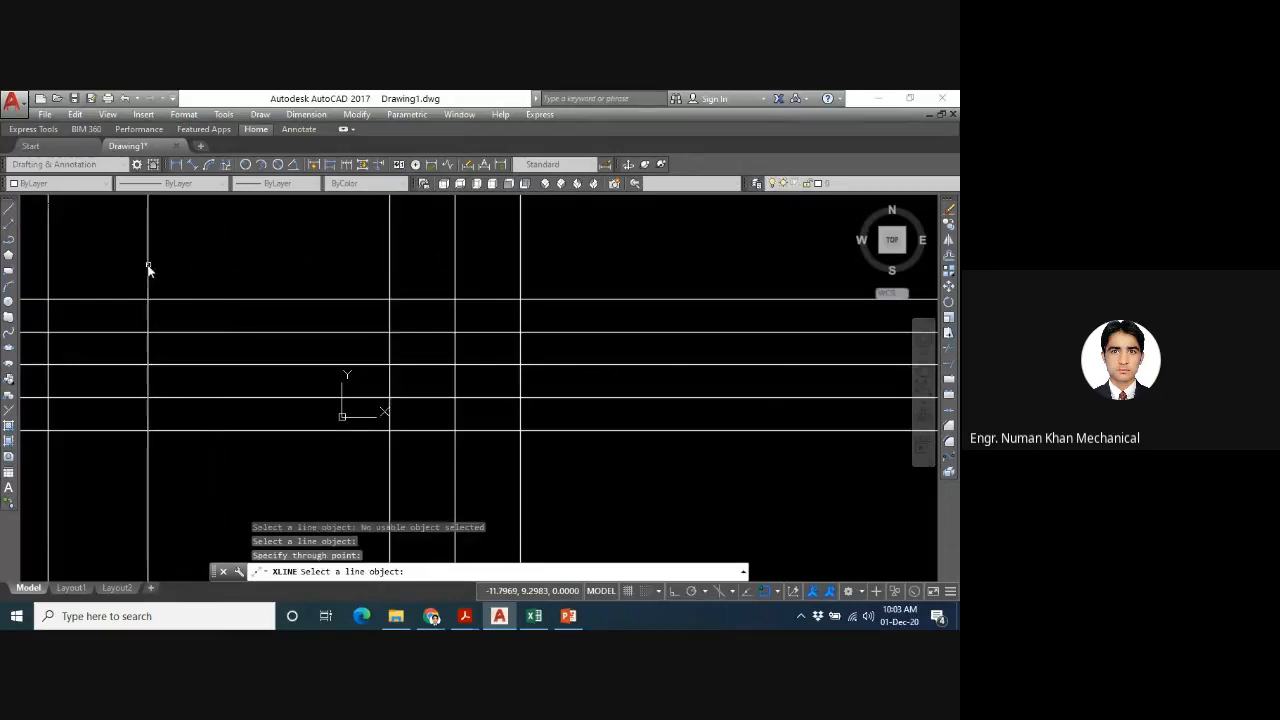
- Offset the original vertical construction line through a point right of all verticals, and offset that copy through a point further right
{"action": "left_click", "coordinate": [456, 254]}
{"action": "left_click", "coordinate": [678, 251]}
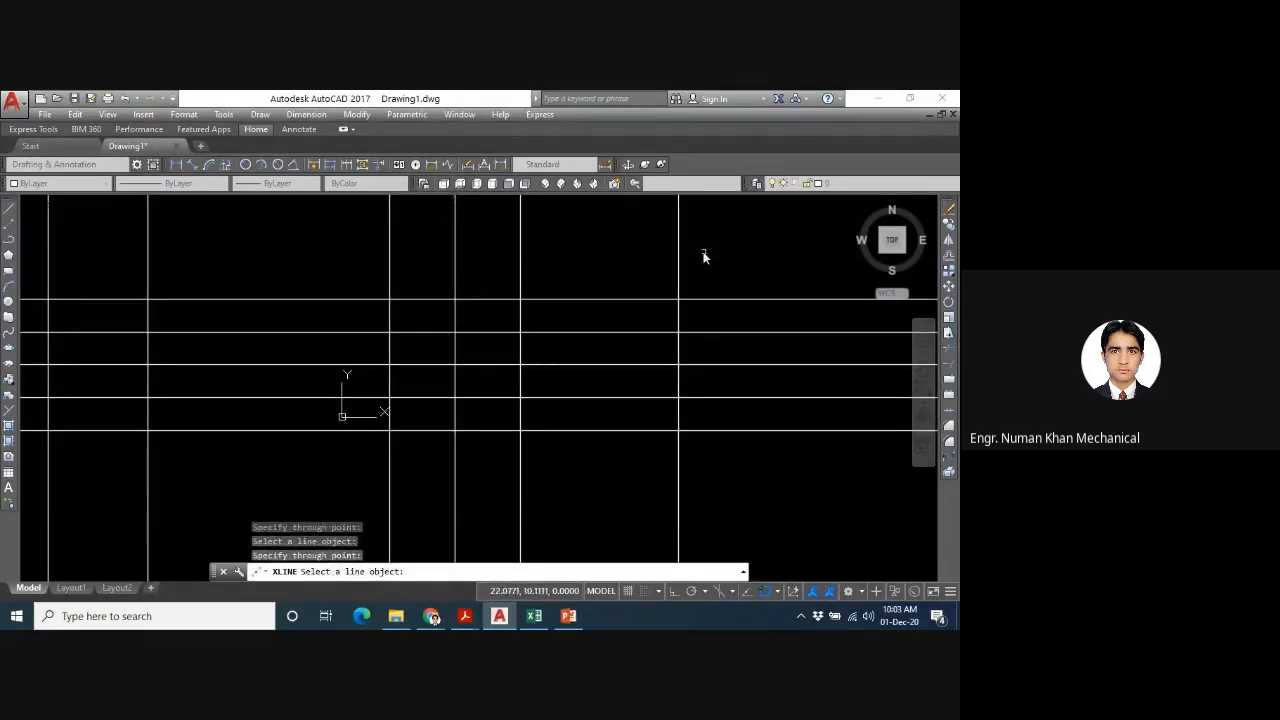
{"action": "left_click", "coordinate": [680, 262]}
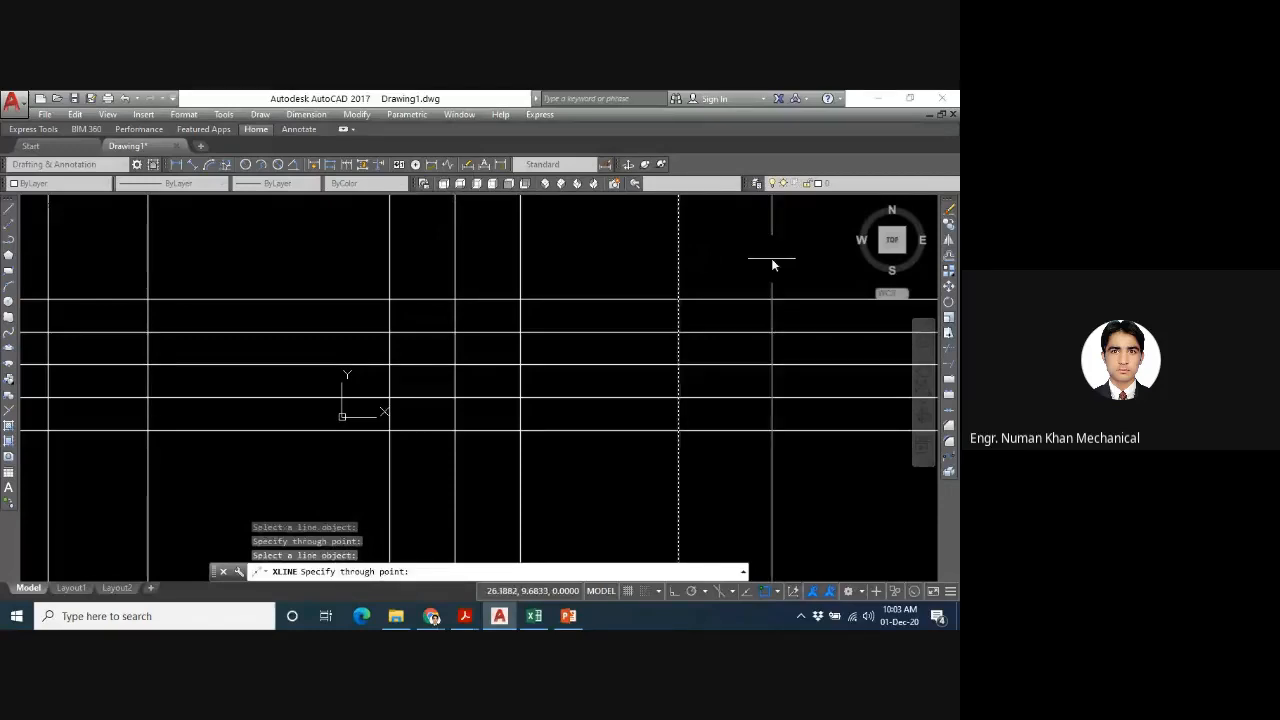
{"action": "left_click", "coordinate": [771, 263]}
- Offset the highest horizontal construction line through a point above it and the second-highest through a point below the lowest, and end the command
{"action": "left_click", "coordinate": [738, 300]}
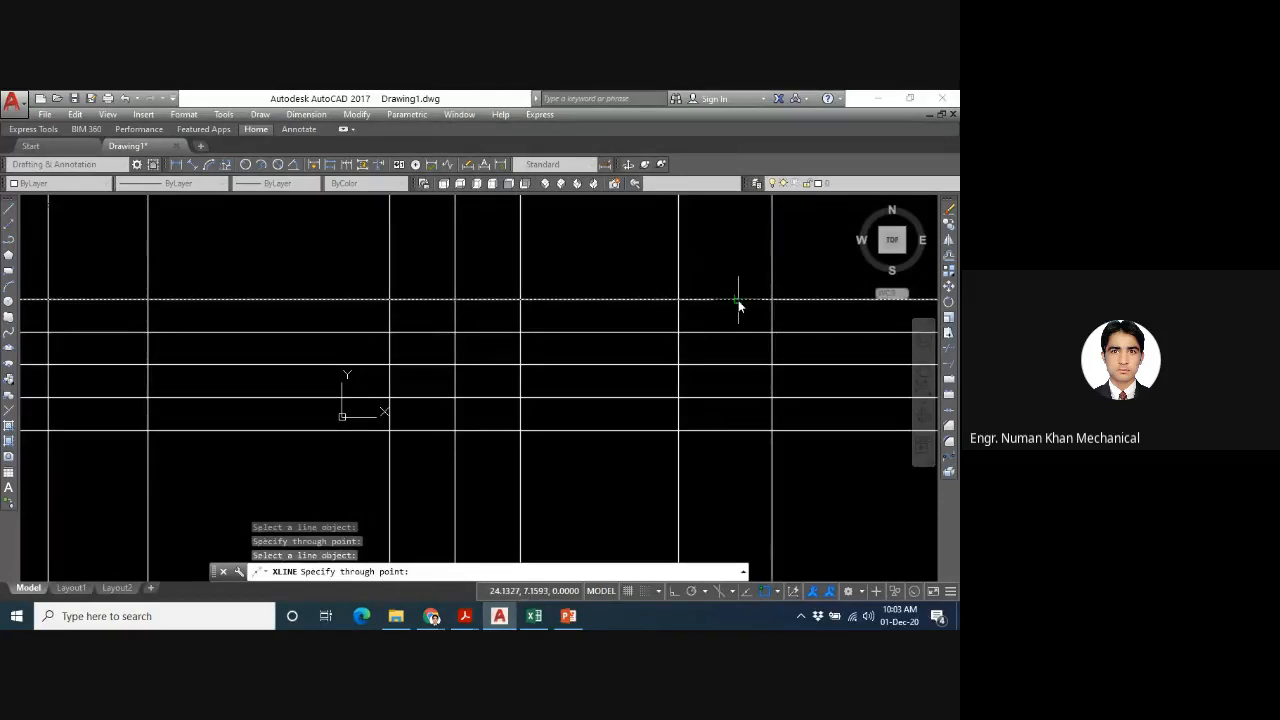
{"action": "left_click", "coordinate": [726, 259]}
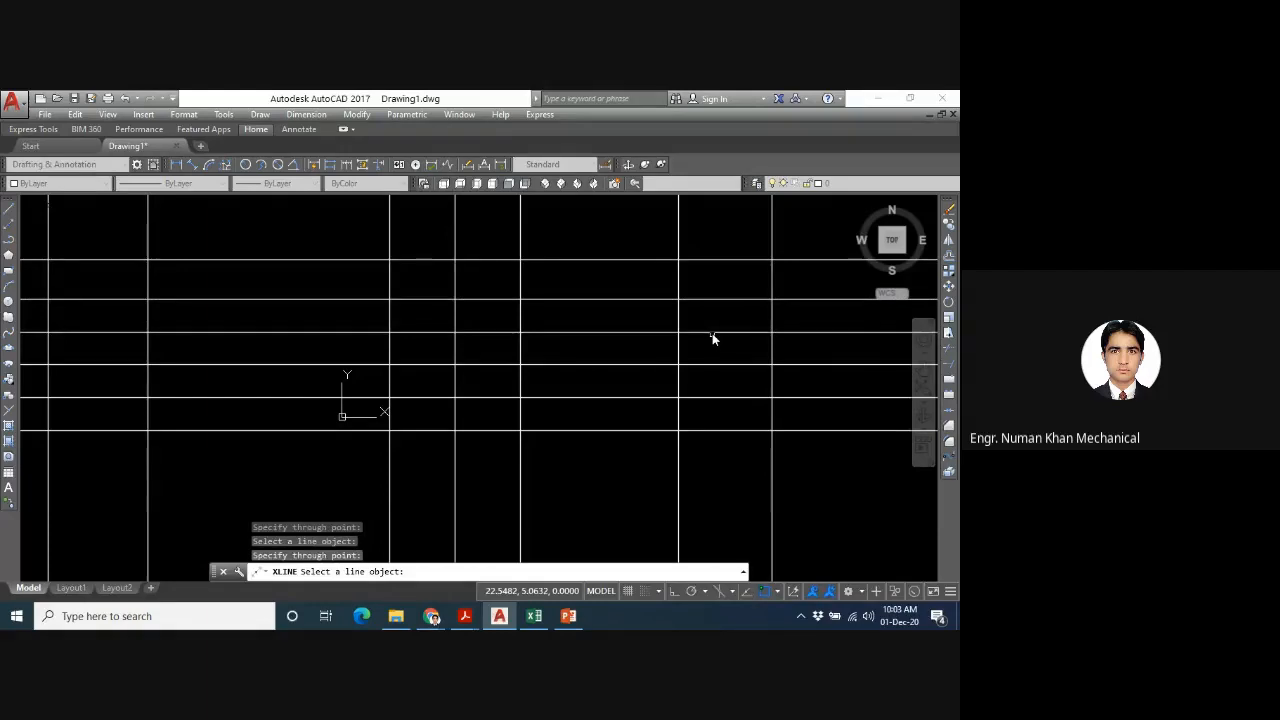
{"action": "left_click", "coordinate": [712, 333]}
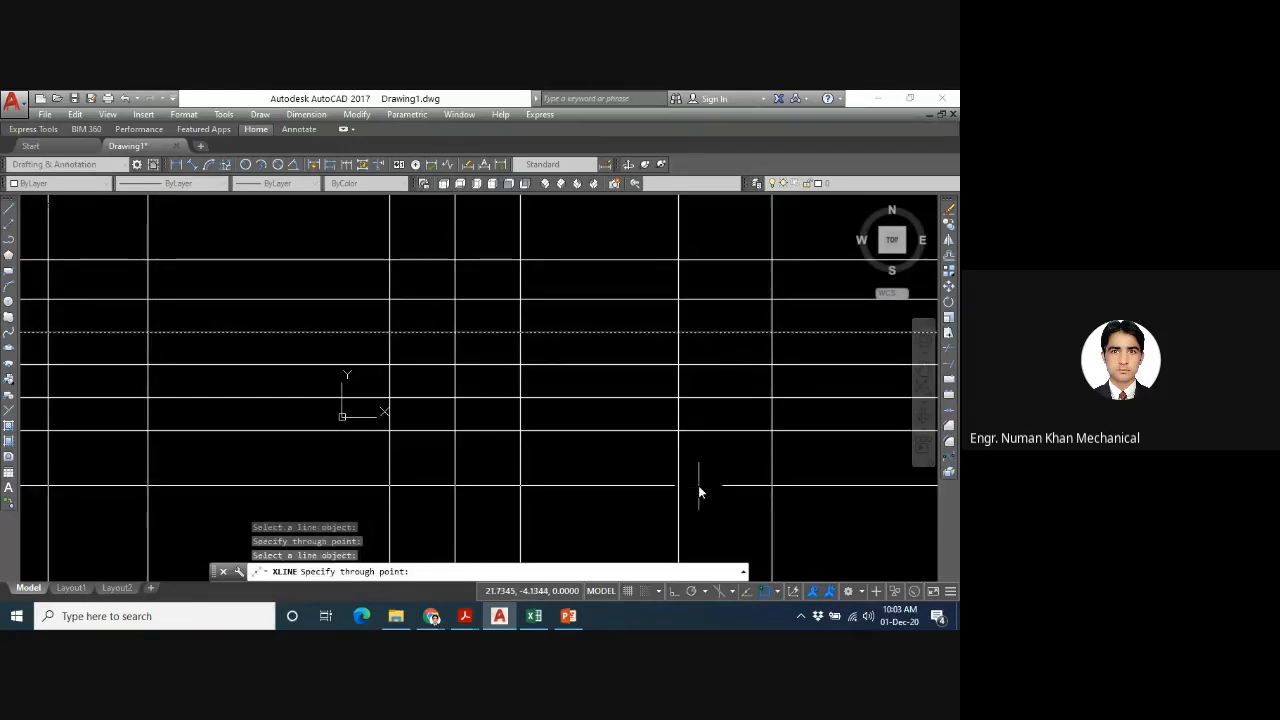
{"action": "left_click", "coordinate": [698, 486]}
{"action": "key", "text": "Escape"}
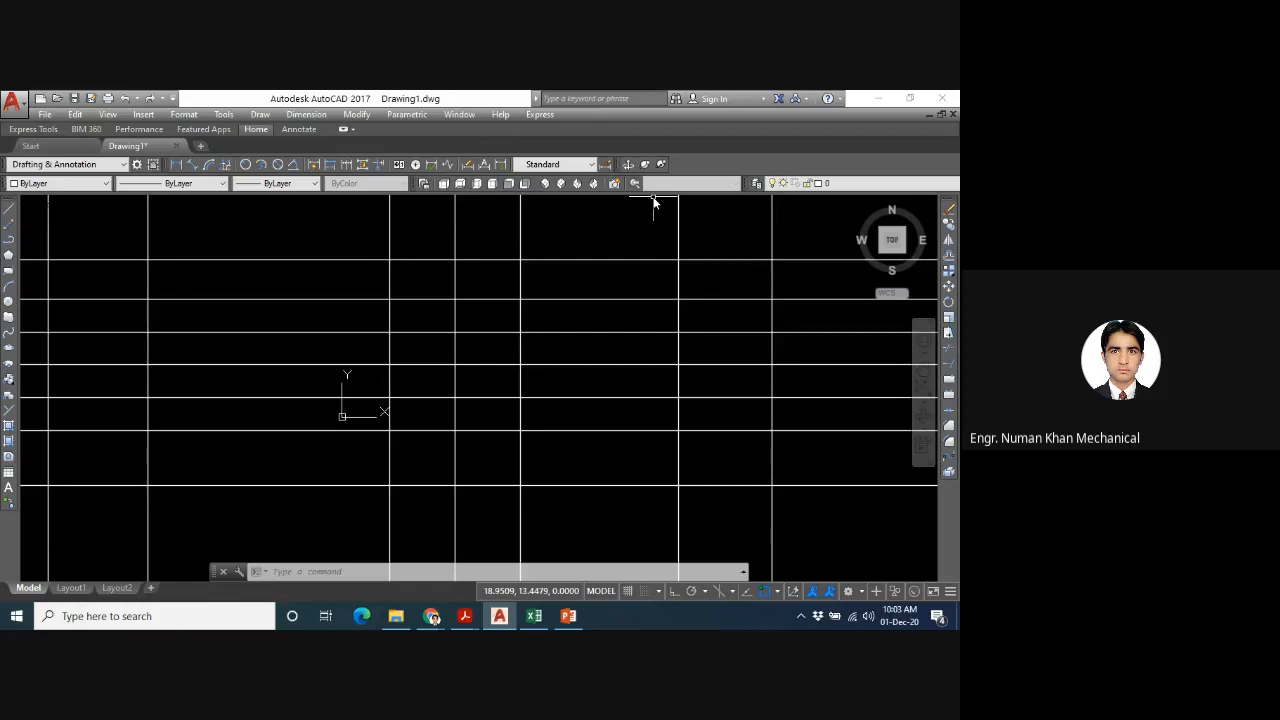
- Erase all construction lines in the drawing and fit the view with the Zoom All option
{"action": "type", "text": "E"}
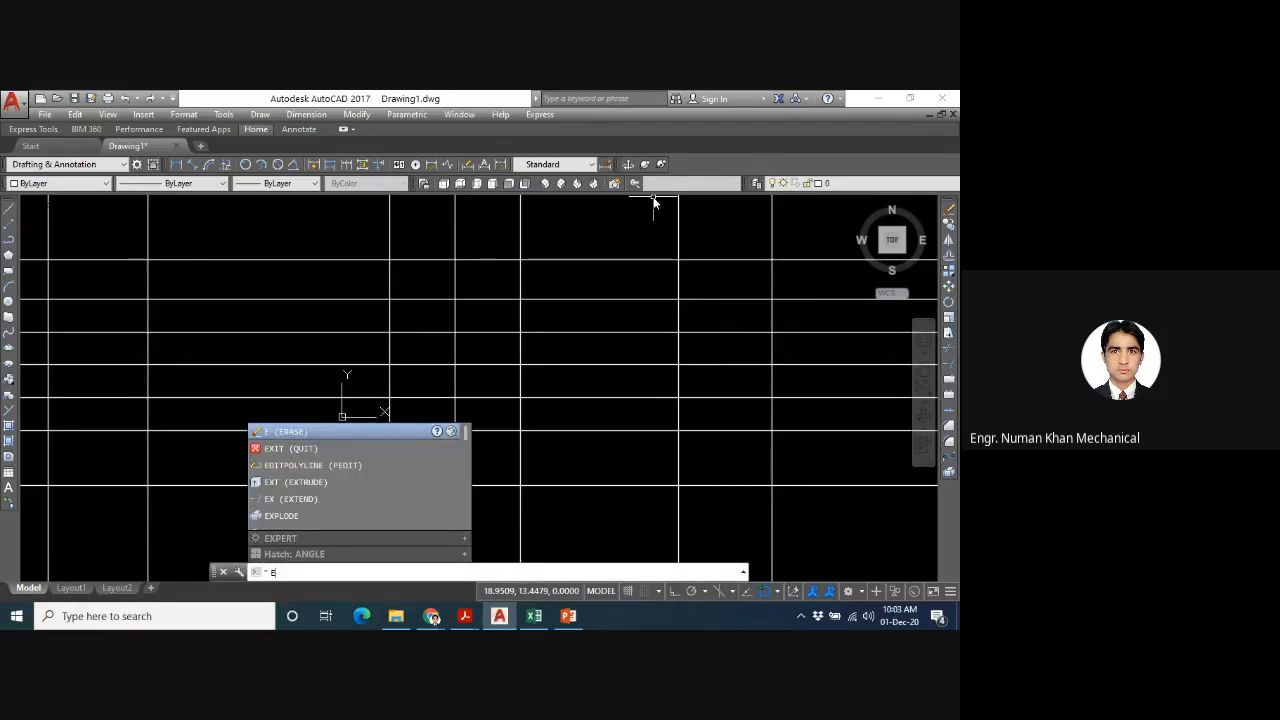
{"action": "key", "text": "Return"}
{"action": "type", "text": "all"}
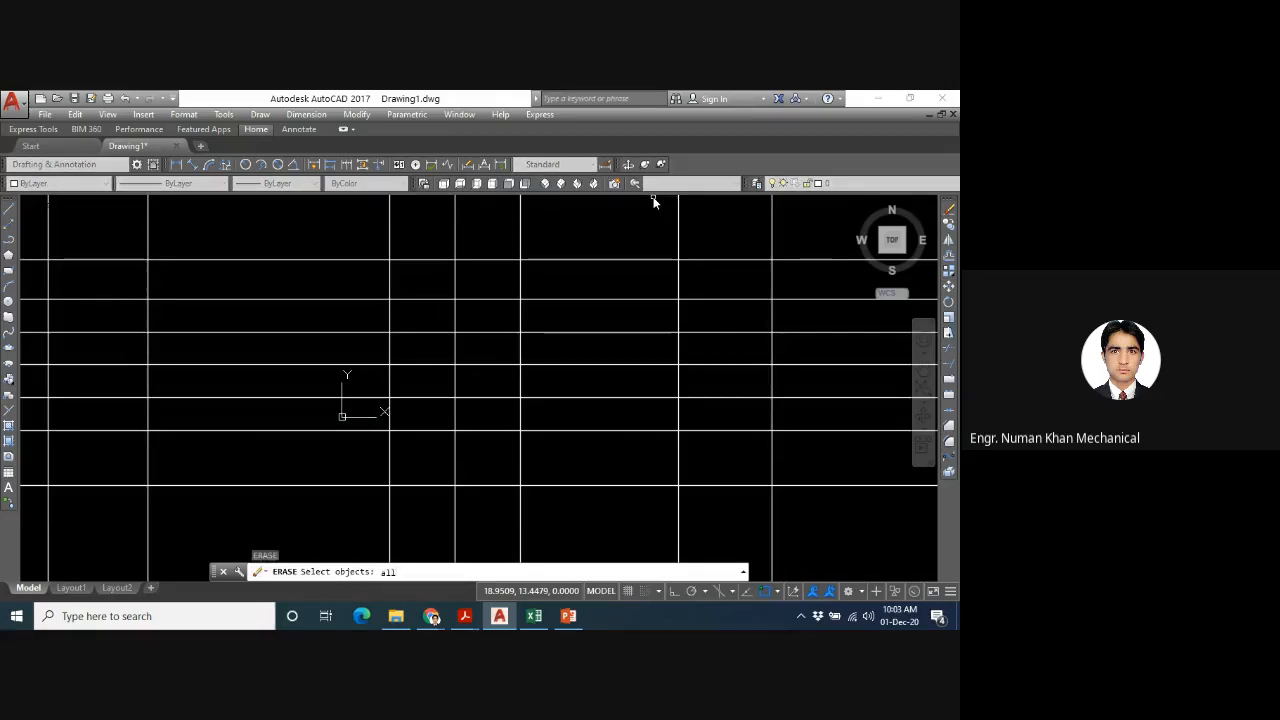
{"action": "key", "text": "Return"}
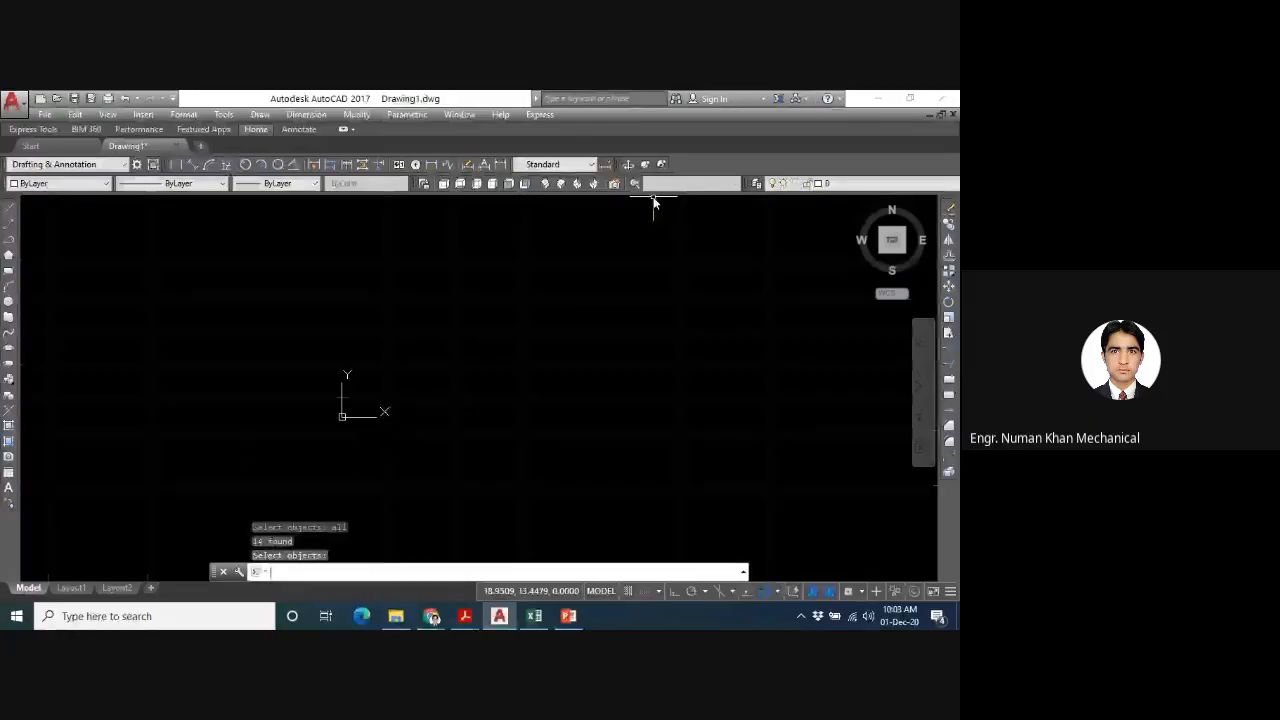
{"action": "type", "text": "z"}
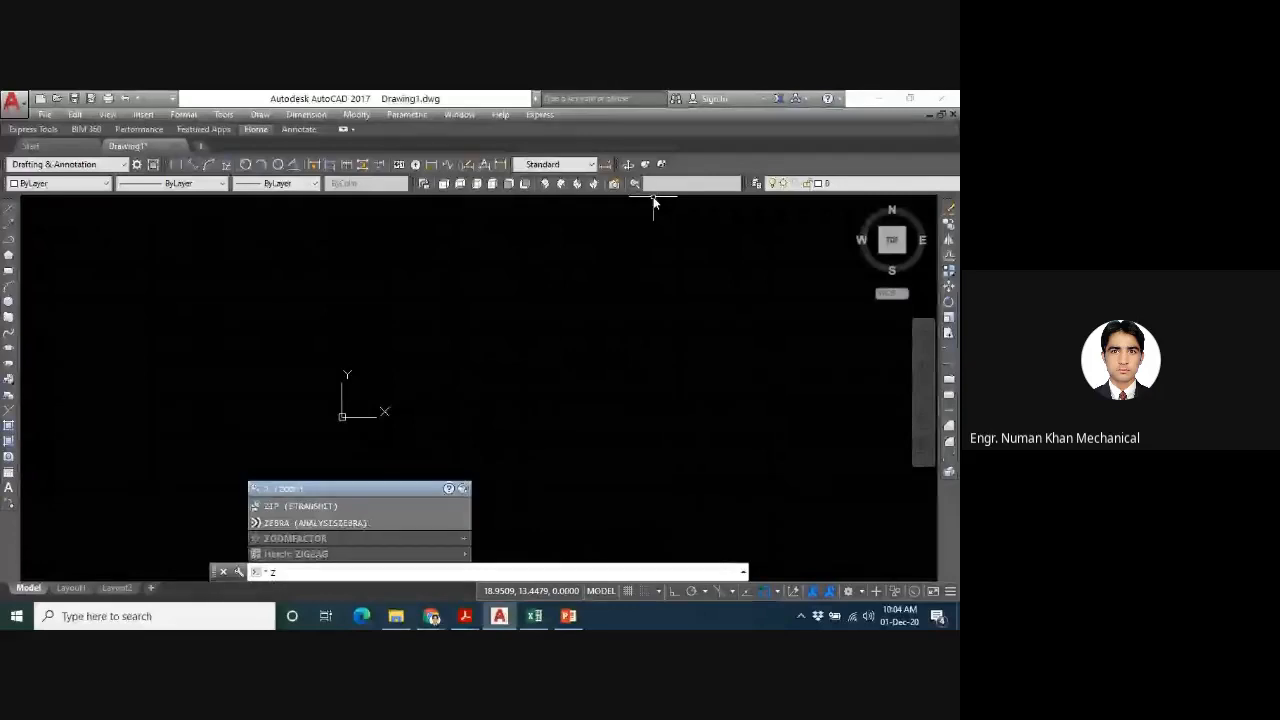
{"action": "key", "text": "Return"}
{"action": "type", "text": "a"}
{"action": "key", "text": "Return"}
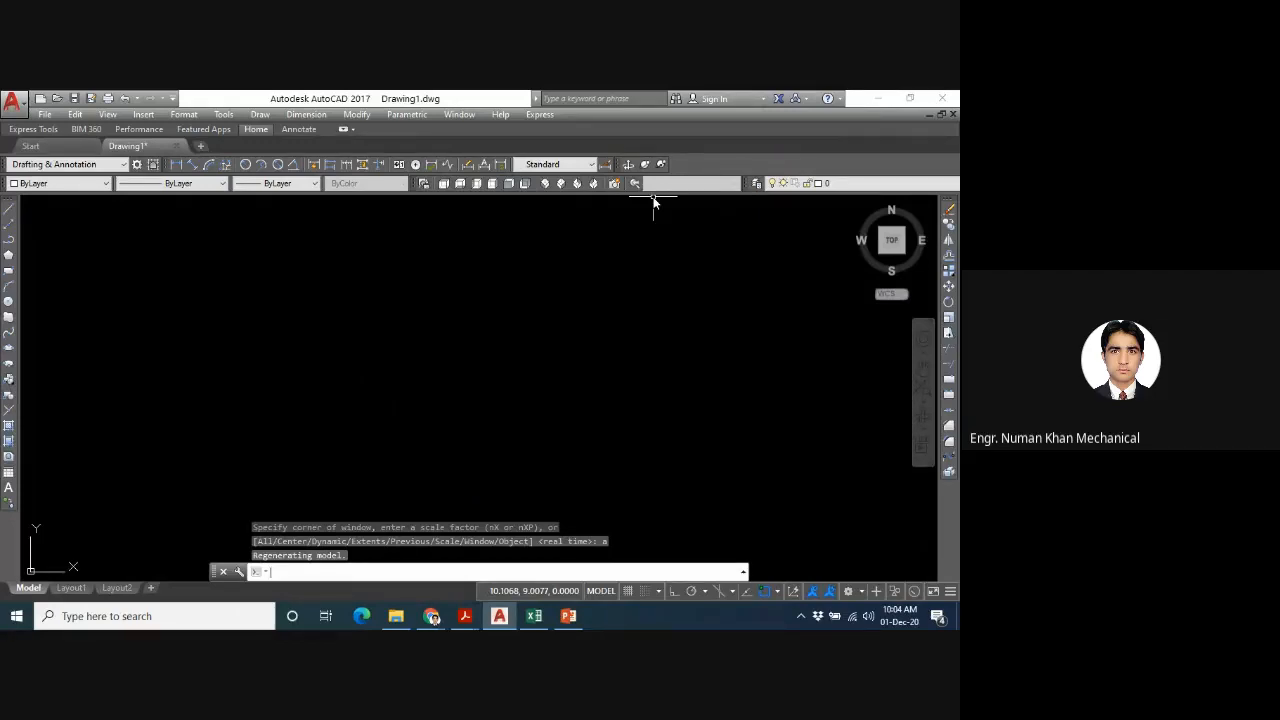
{"action": "left_click", "coordinate": [16, 616]}
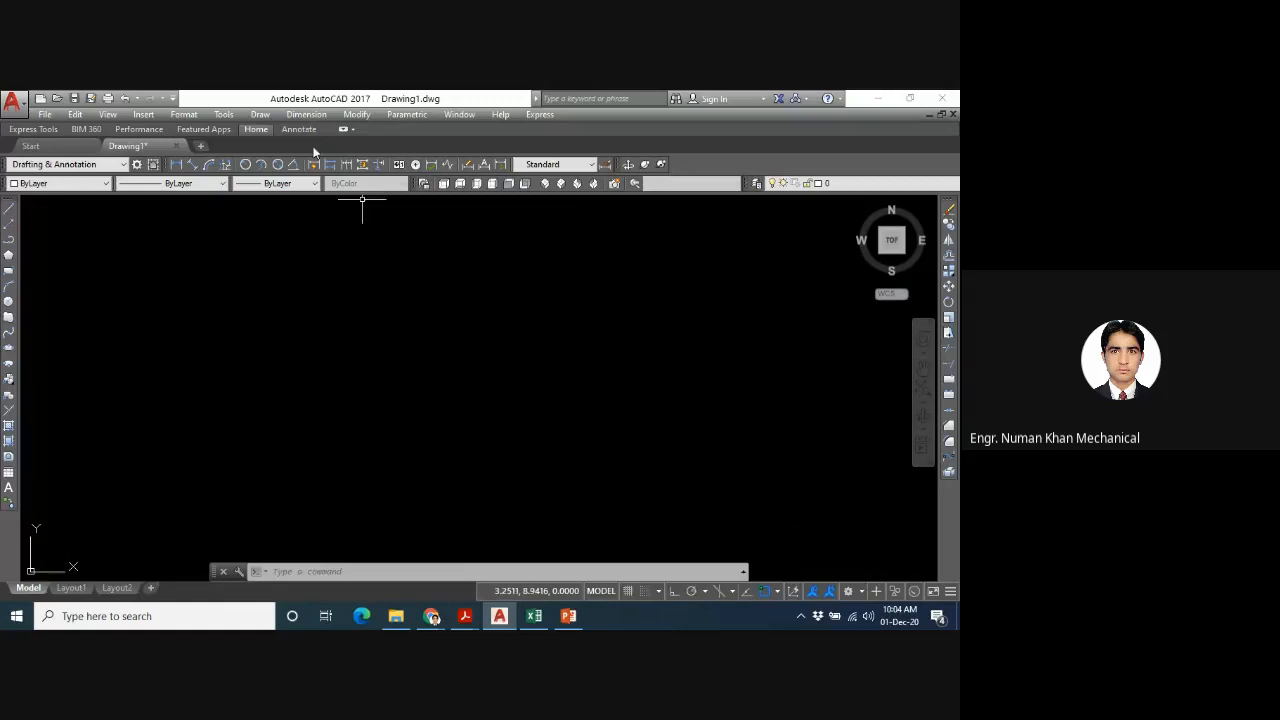
- Draw a fan of rays from one common start point near the drawing's centre through freely picked points all around it, and end the command
{"action": "left_click", "coordinate": [261, 116]}
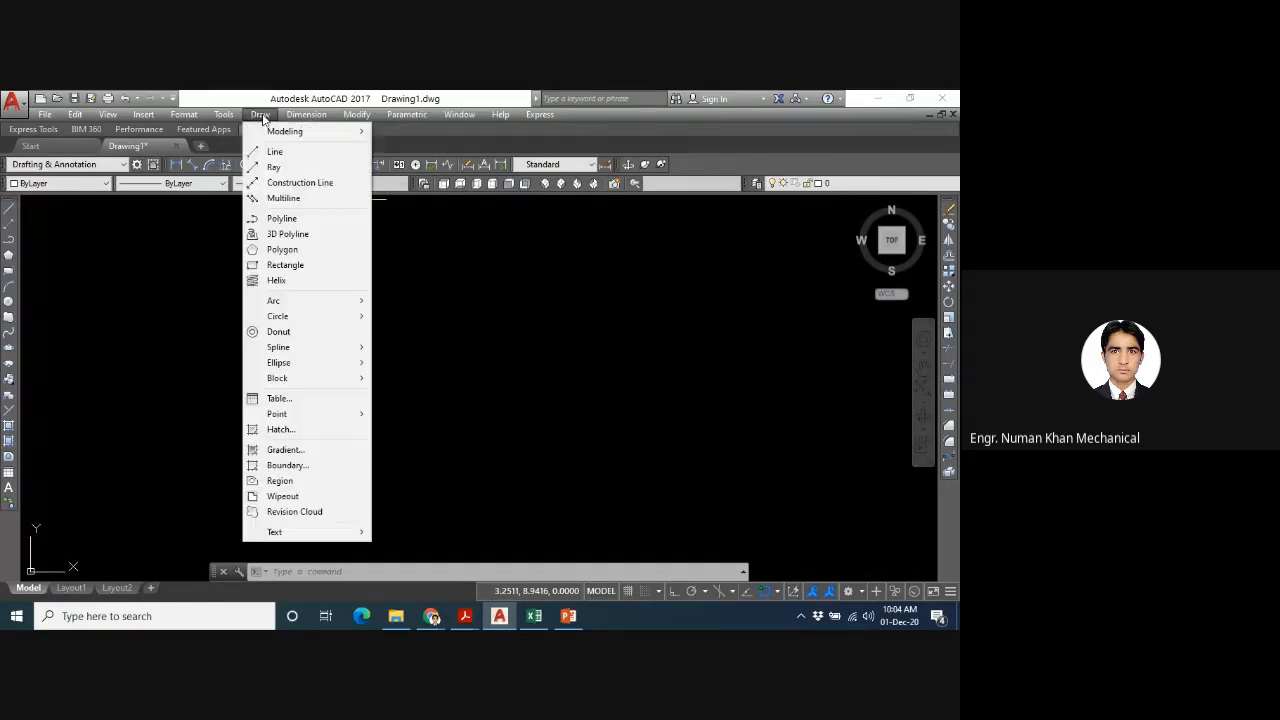
{"action": "left_click", "coordinate": [273, 167]}
{"action": "left_click", "coordinate": [372, 390]}
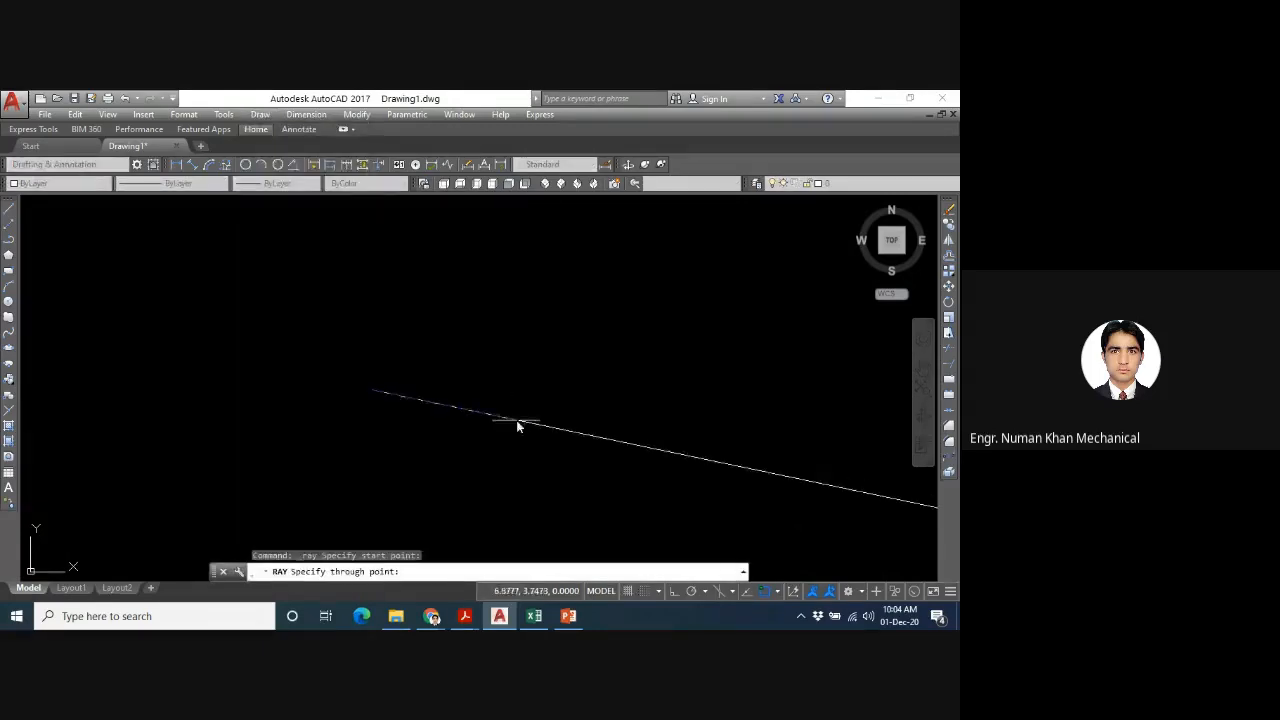
{"action": "left_click", "coordinate": [546, 362]}
{"action": "left_click", "coordinate": [375, 302]}
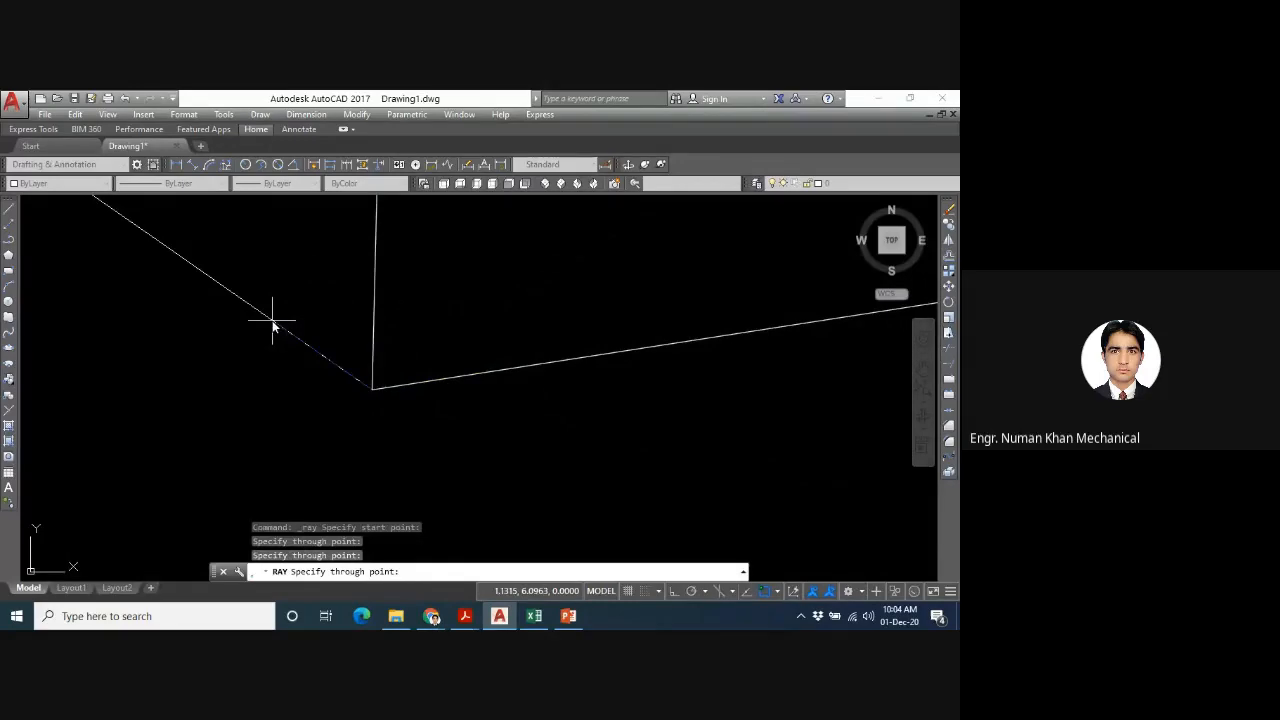
{"action": "left_click", "coordinate": [274, 322]}
{"action": "left_click", "coordinate": [254, 412]}
{"action": "left_click", "coordinate": [443, 443]}
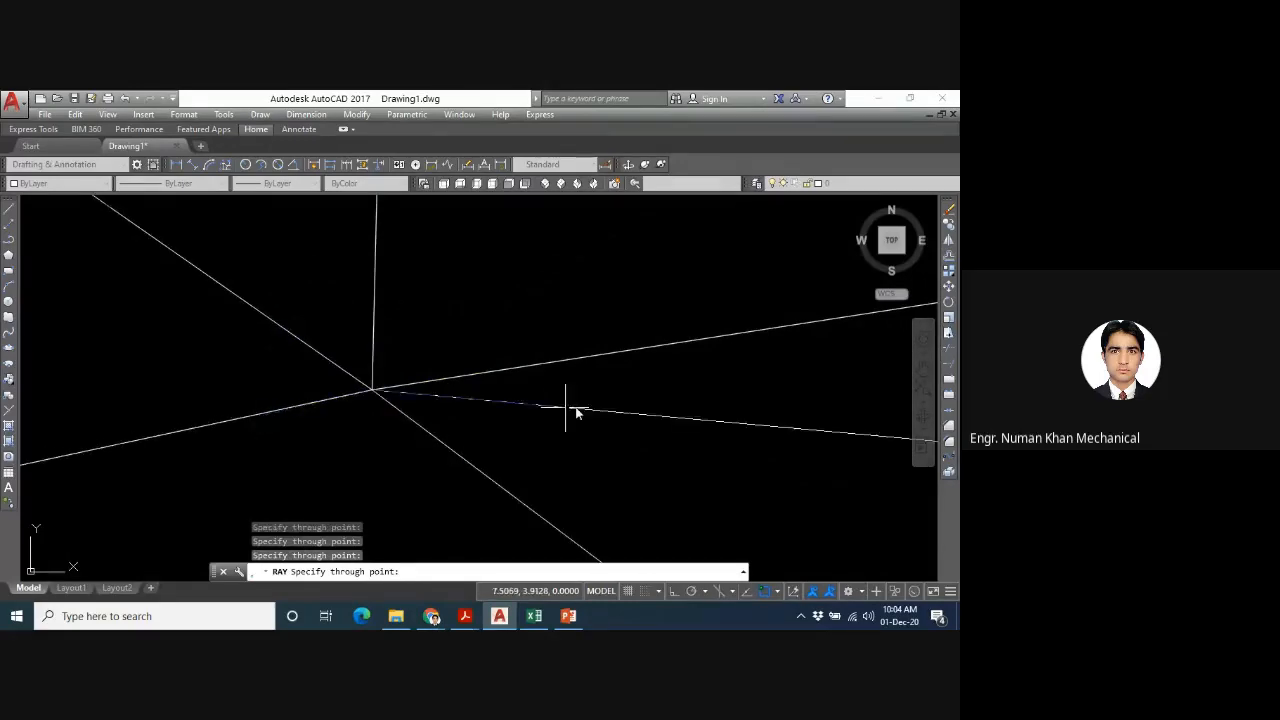
{"action": "left_click", "coordinate": [589, 404]}
{"action": "left_click", "coordinate": [556, 325]}
{"action": "left_click", "coordinate": [540, 315]}
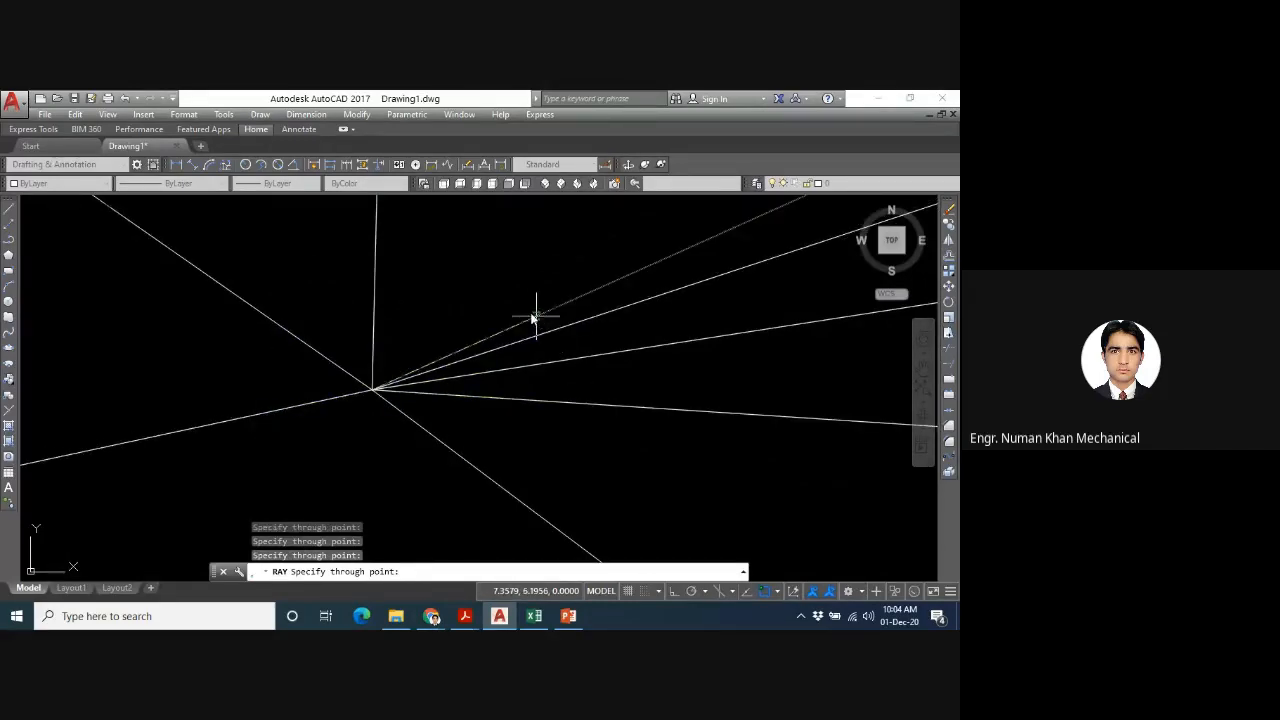
{"action": "left_click", "coordinate": [518, 303]}
{"action": "left_click", "coordinate": [366, 243]}
{"action": "left_click", "coordinate": [319, 233]}
{"action": "left_click", "coordinate": [214, 329]}
{"action": "left_click", "coordinate": [265, 296]}
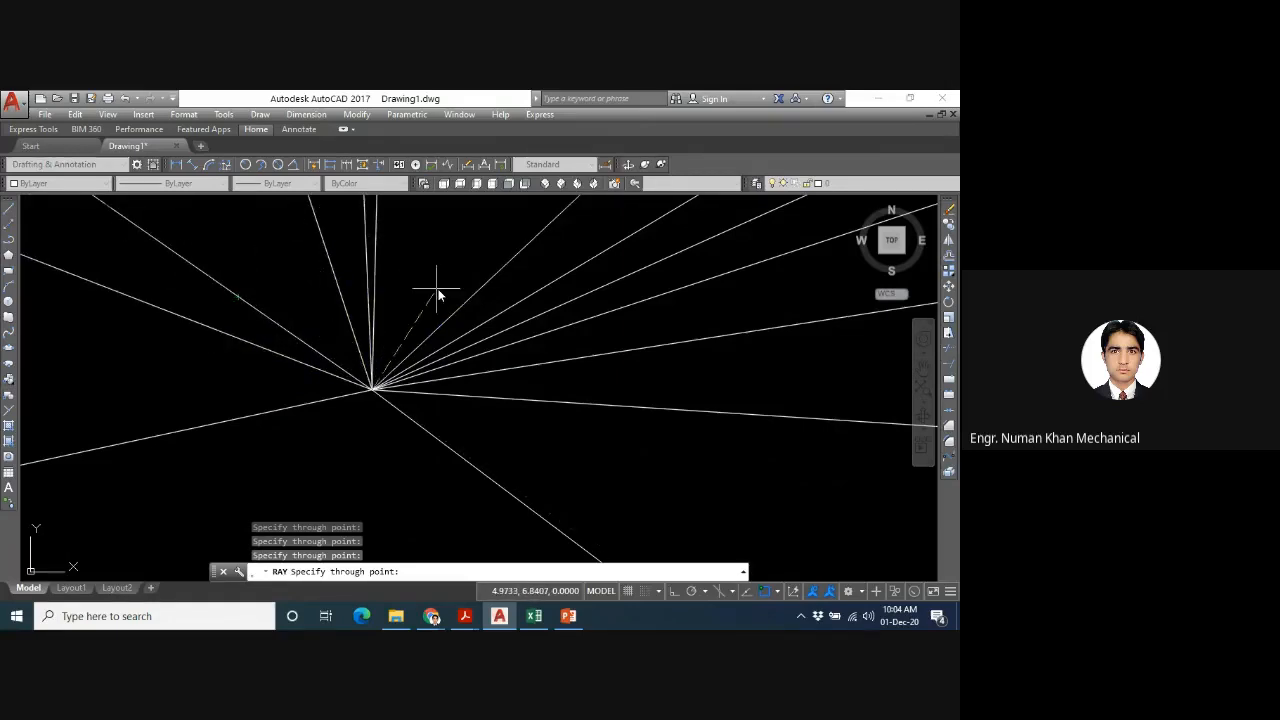
{"action": "left_click", "coordinate": [416, 278]}
{"action": "left_click", "coordinate": [294, 266]}
{"action": "left_click", "coordinate": [199, 378]}
{"action": "left_click", "coordinate": [383, 438]}
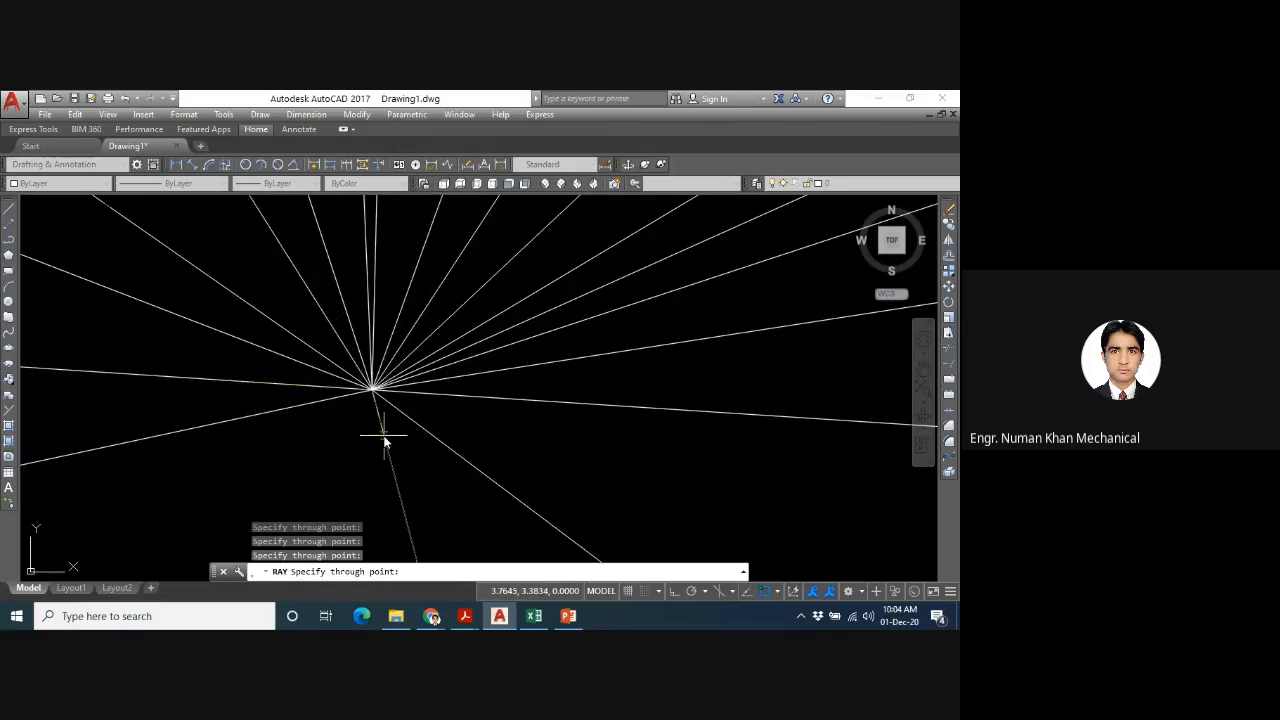
{"action": "left_click", "coordinate": [335, 437]}
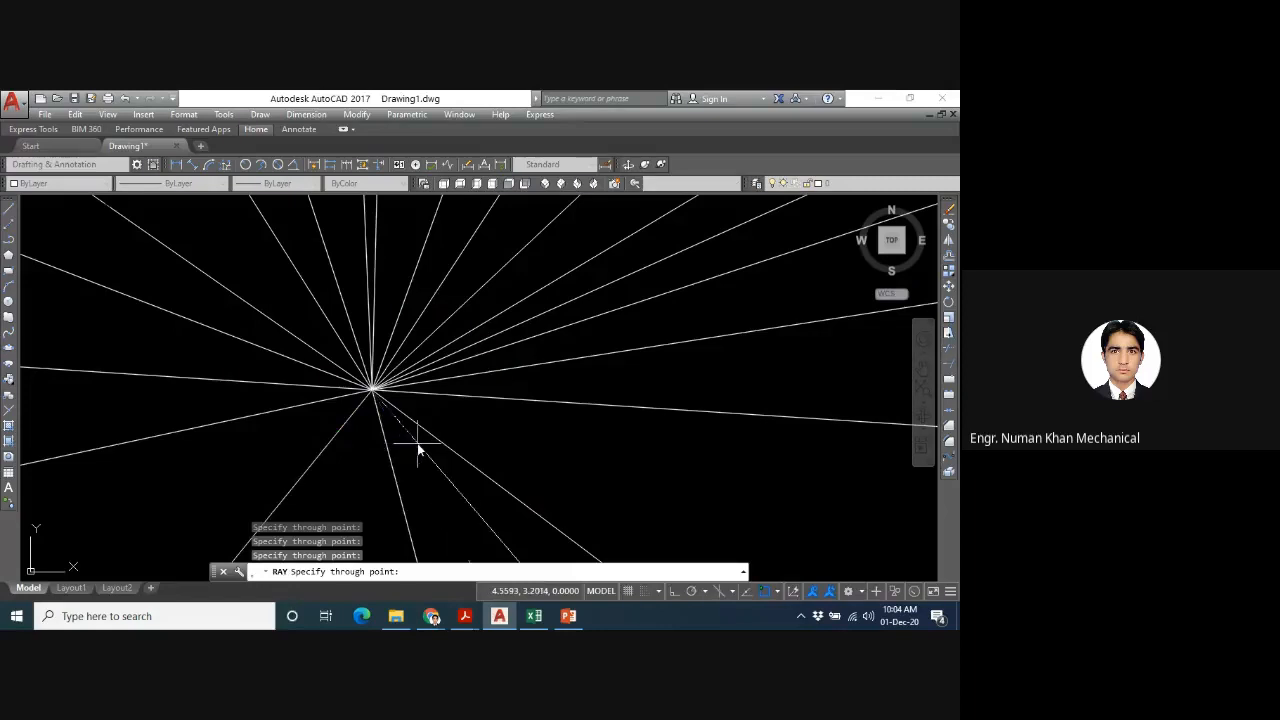
{"action": "left_click", "coordinate": [418, 450]}
{"action": "key", "text": "Escape"}
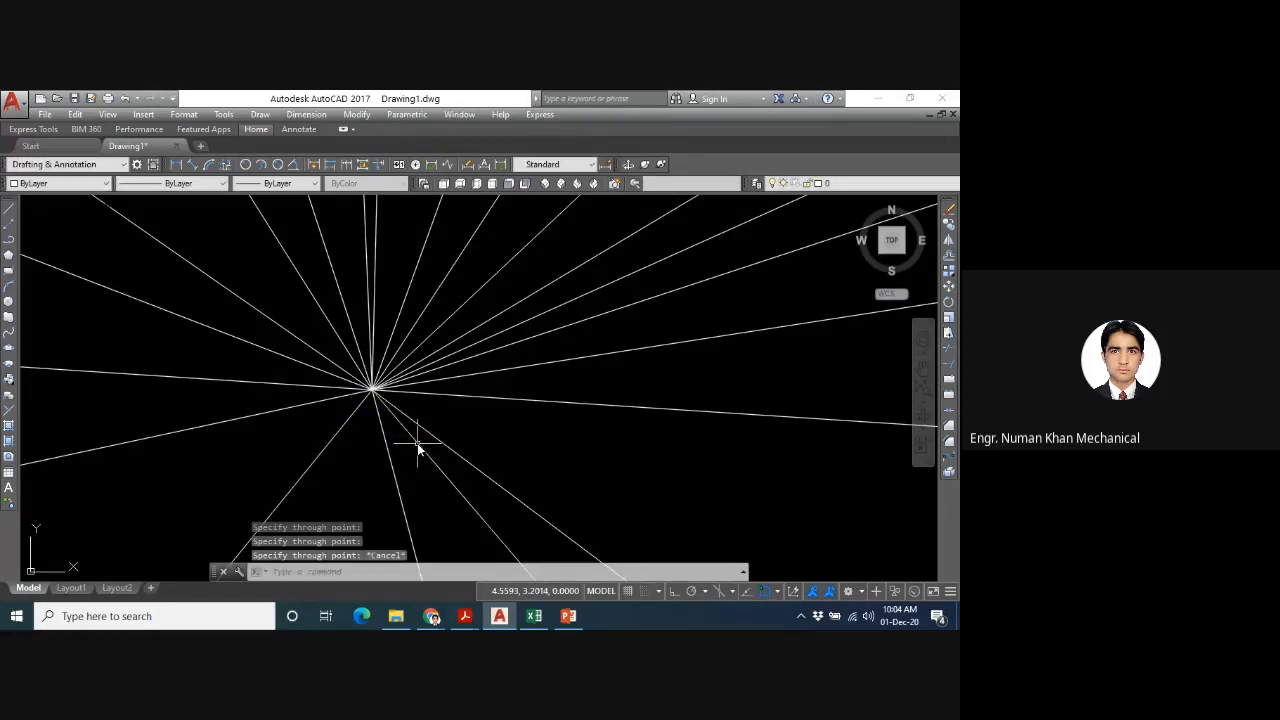
- Erase the whole fan of rays and draw a single ray sloping down to the right from a point above the drawing's centre
{"action": "left_click_drag", "start_coordinate": [613, 453], "coordinate": [206, 430]}
{"action": "key", "text": "Delete"}
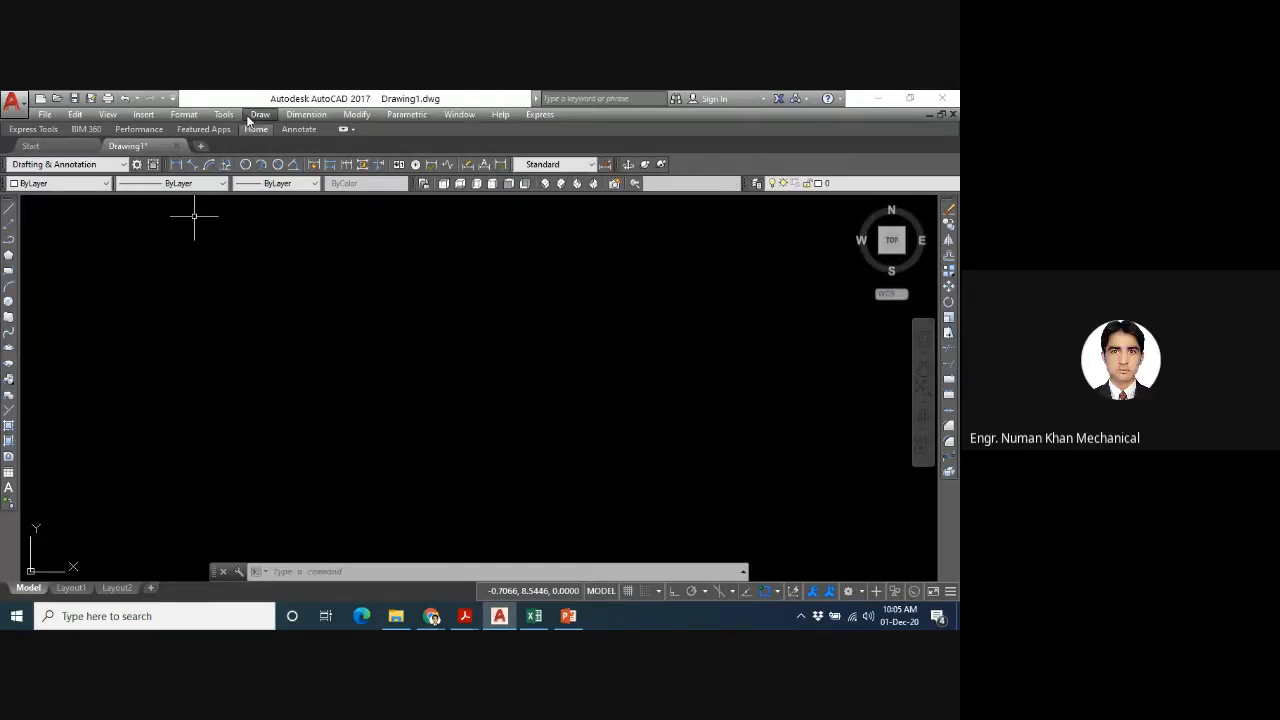
{"action": "type", "text": "RAY"}
{"action": "key", "text": "Return"}
{"action": "left_click", "coordinate": [567, 253]}
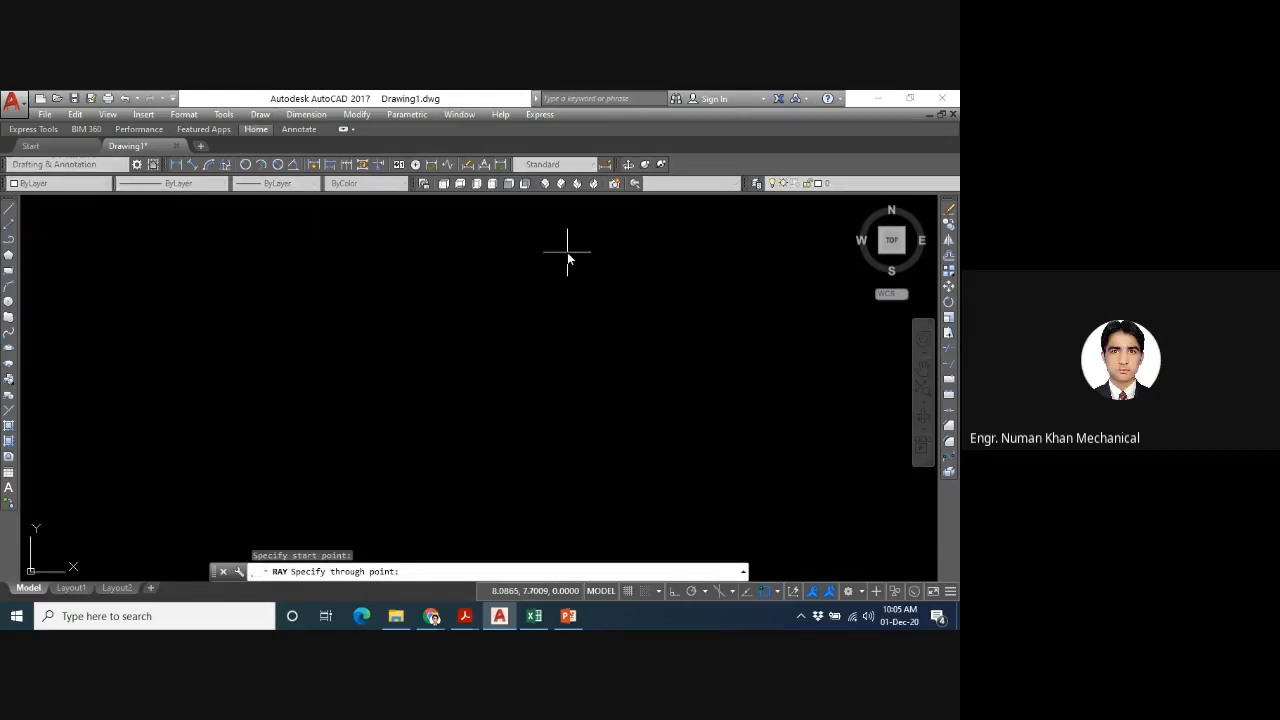
{"action": "left_click", "coordinate": [745, 310]}
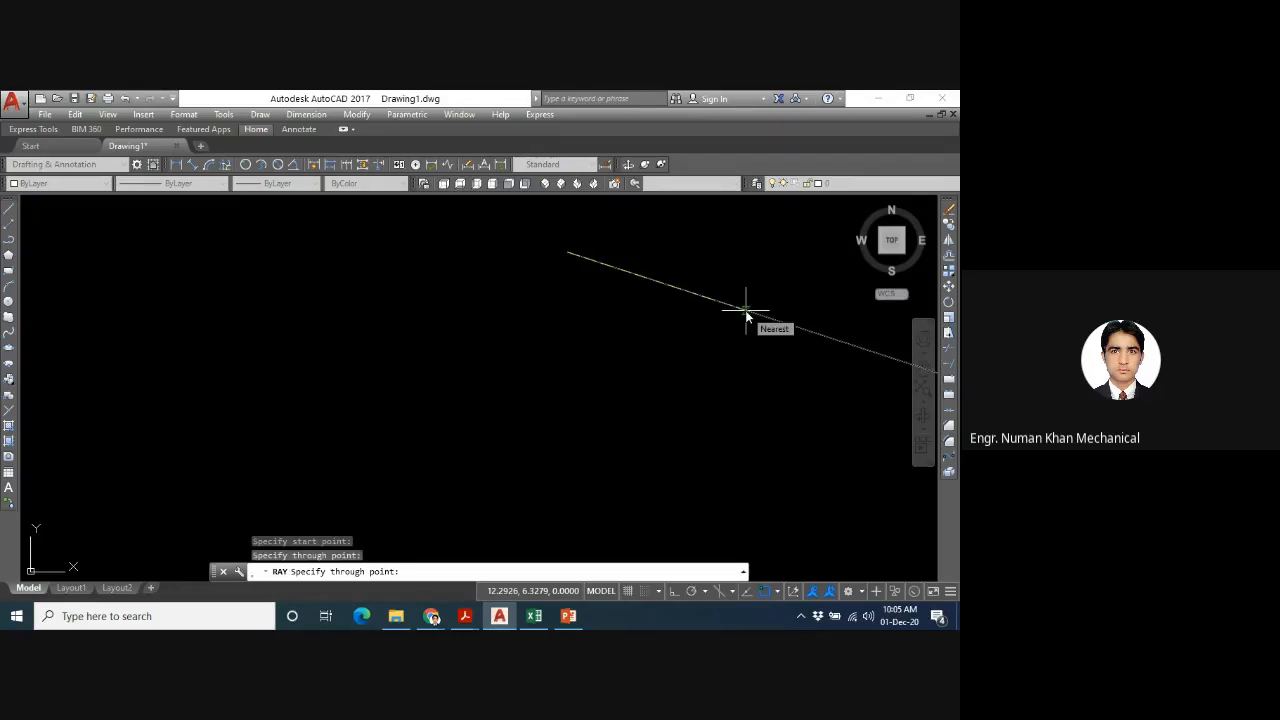
{"action": "key", "text": "Return"}
{"action": "key", "text": "Return"}
{"action": "key", "text": "Escape"}
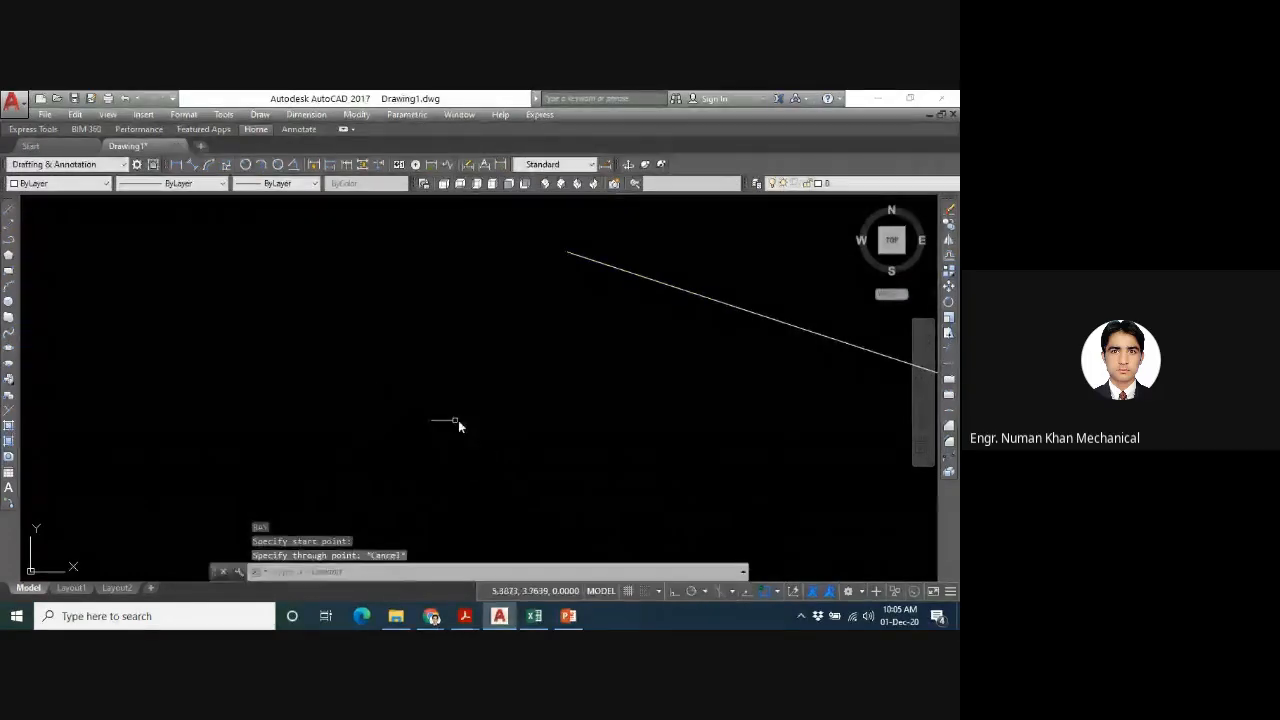
- Draw two rays from a common start point below and left of the first ray, one rising across it and one nearly horizontal
{"action": "type", "text": "ray"}
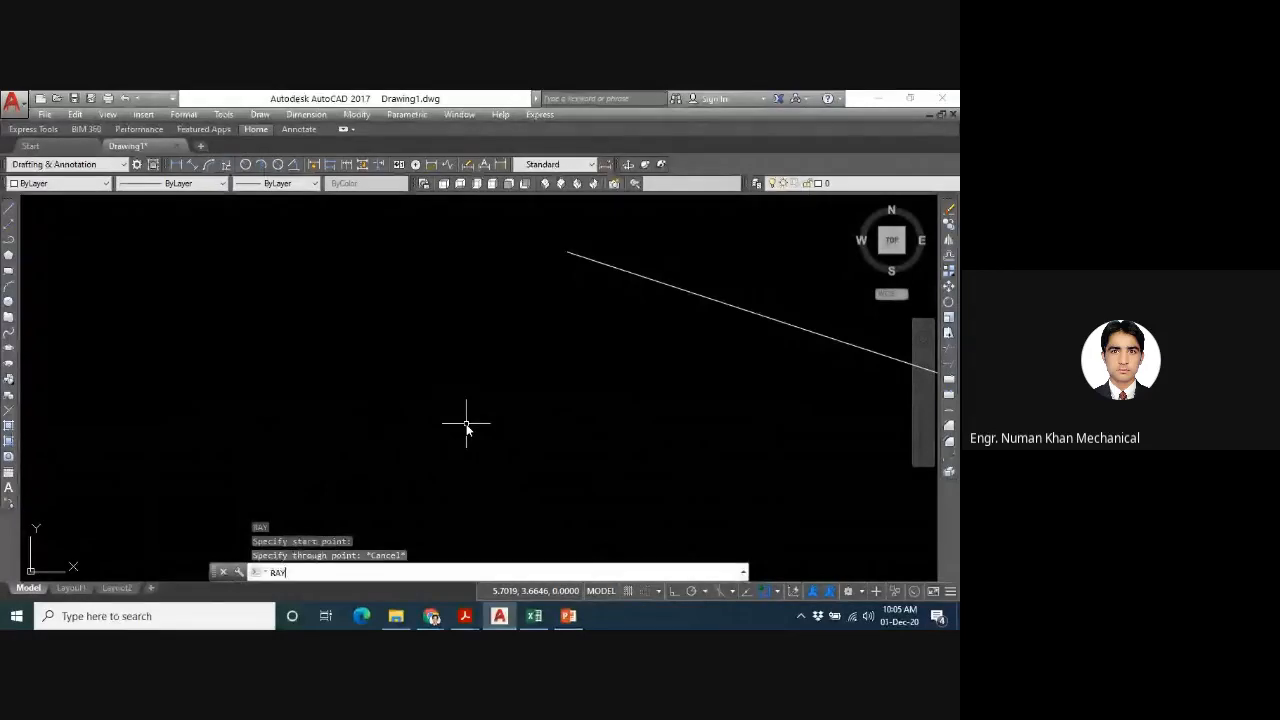
{"action": "key", "text": "Return"}
{"action": "left_click", "coordinate": [351, 408]}
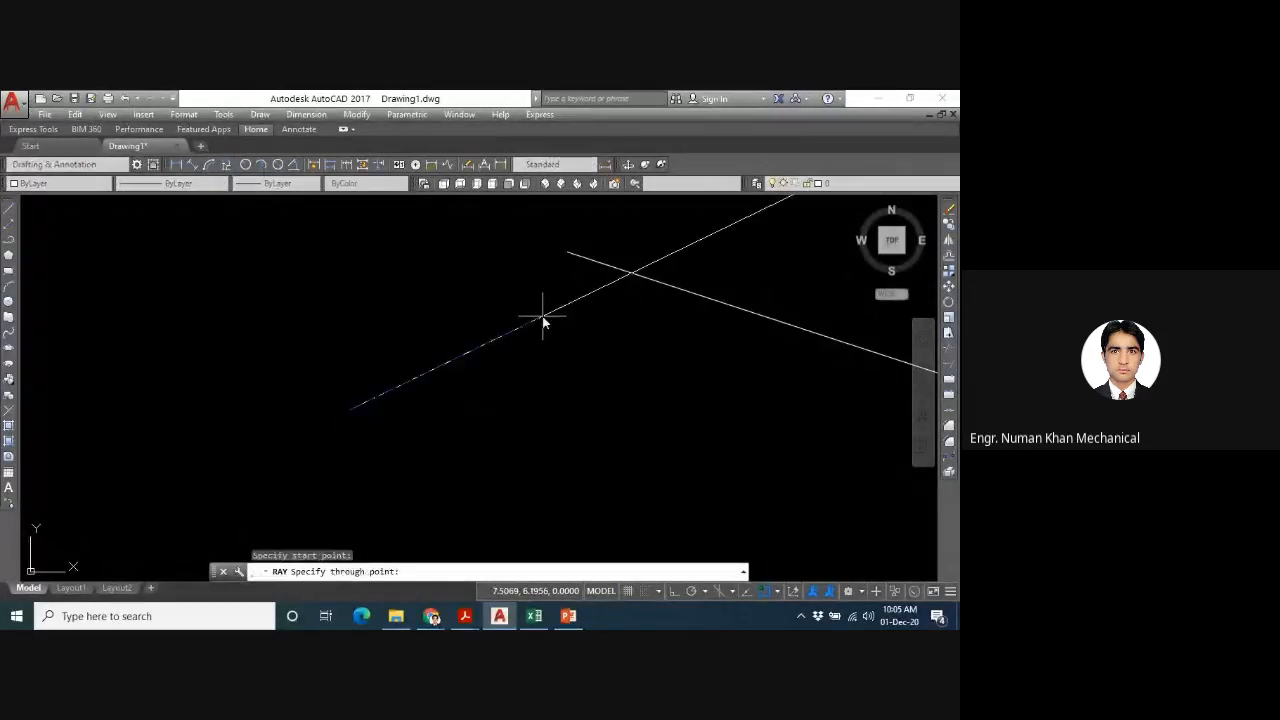
{"action": "left_click", "coordinate": [541, 317]}
{"action": "left_click", "coordinate": [588, 415]}
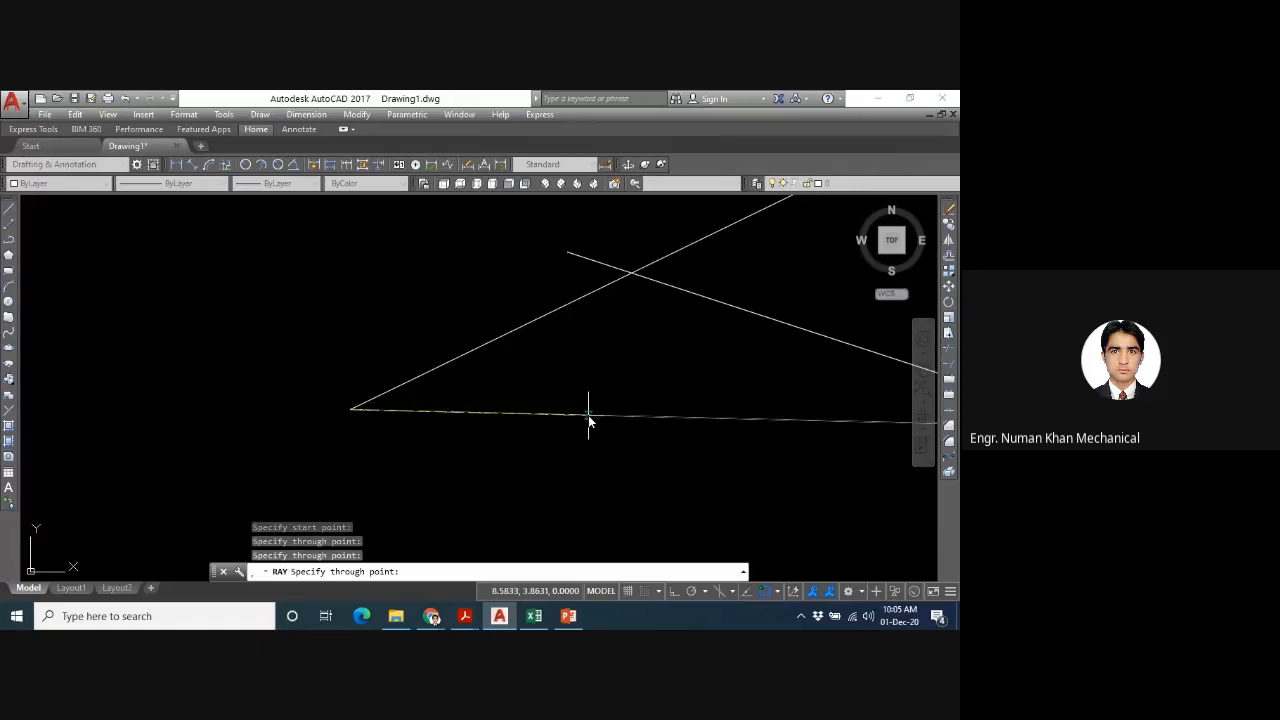
{"action": "key", "text": "Return"}
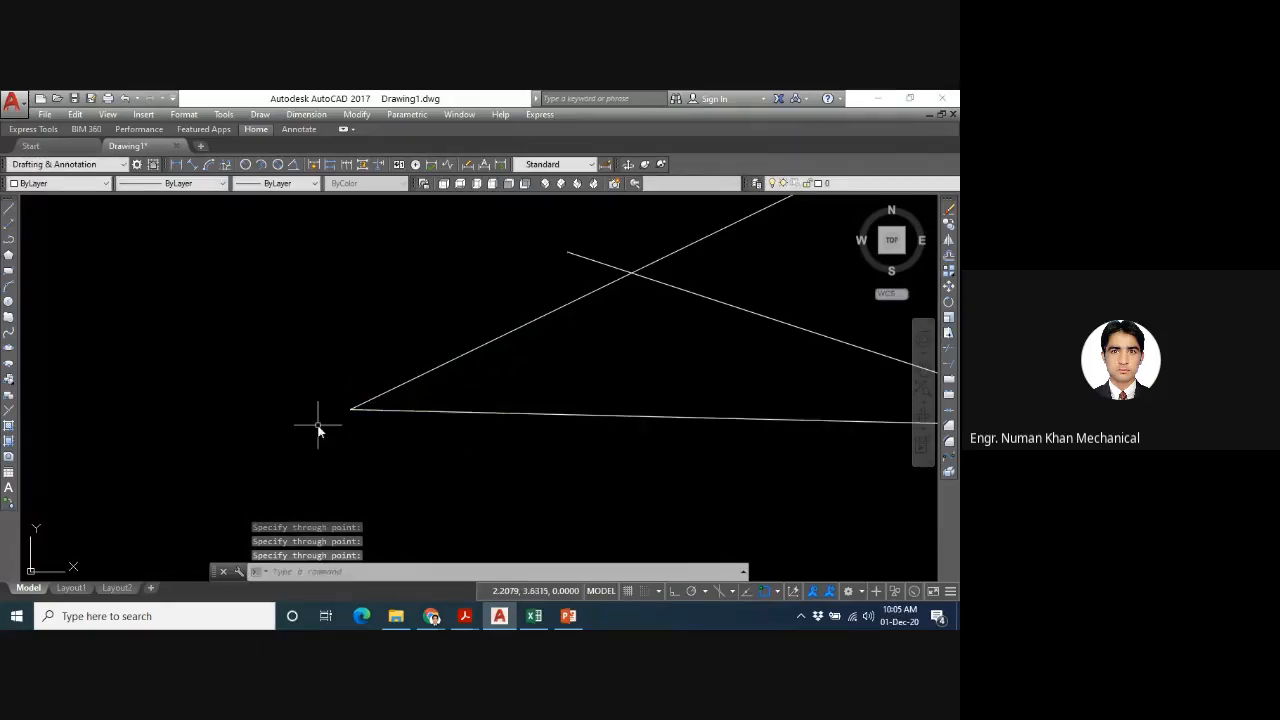
- Repeat RAY to draw one ray rising to the right from a new start point left of and below the existing rays
{"action": "key", "text": "Return"}
{"action": "left_click", "coordinate": [172, 450]}
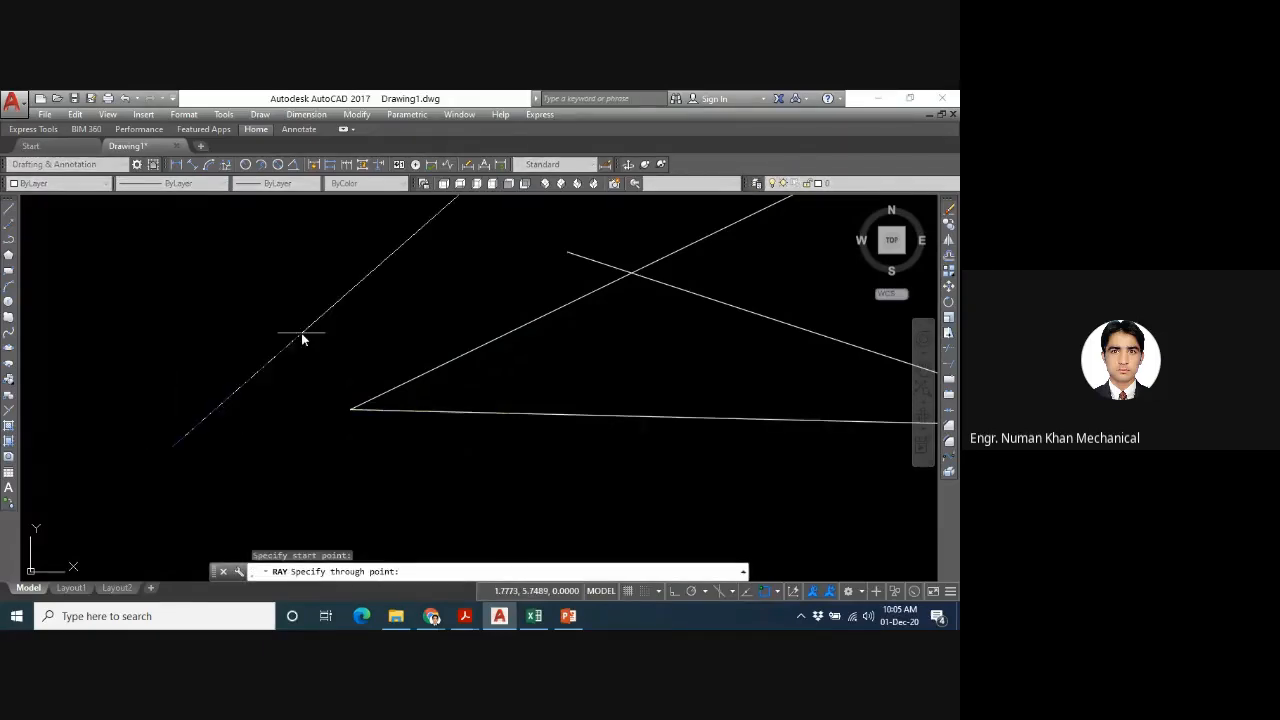
{"action": "key", "text": "Escape"}
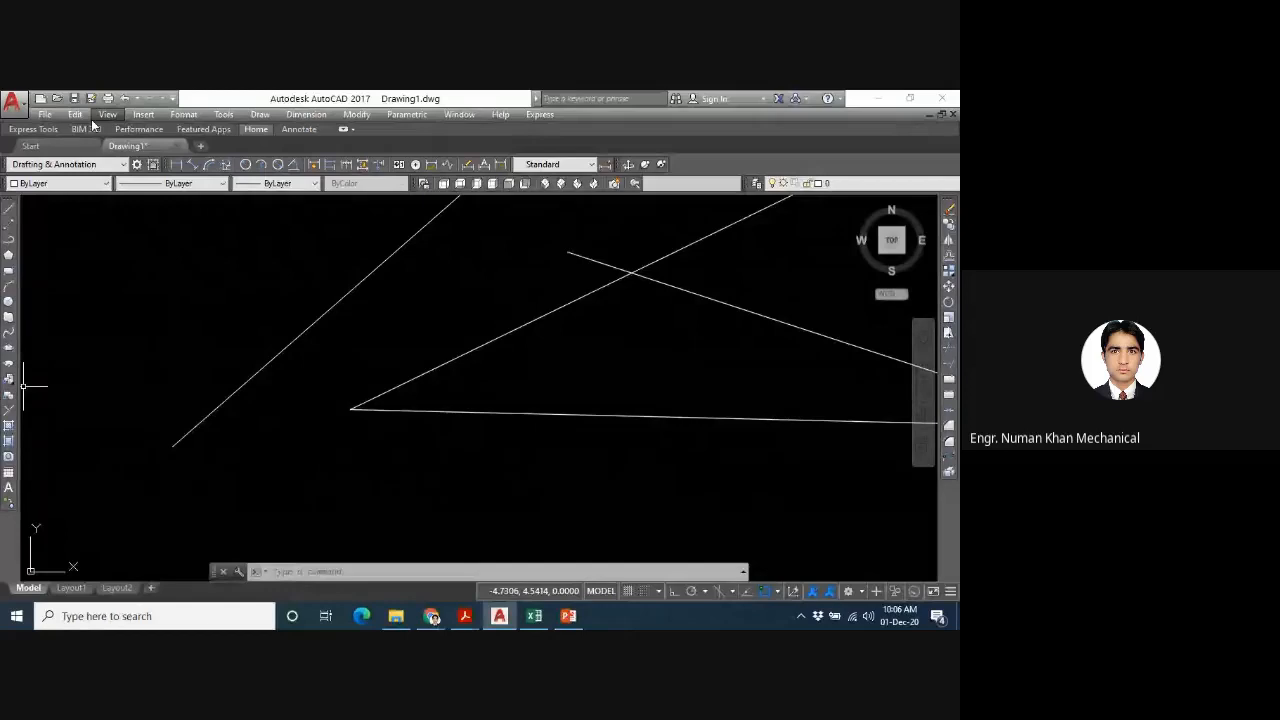
- Run the MULTIPLE command with RAY as the command to repeat
{"action": "type", "text": "mul"}
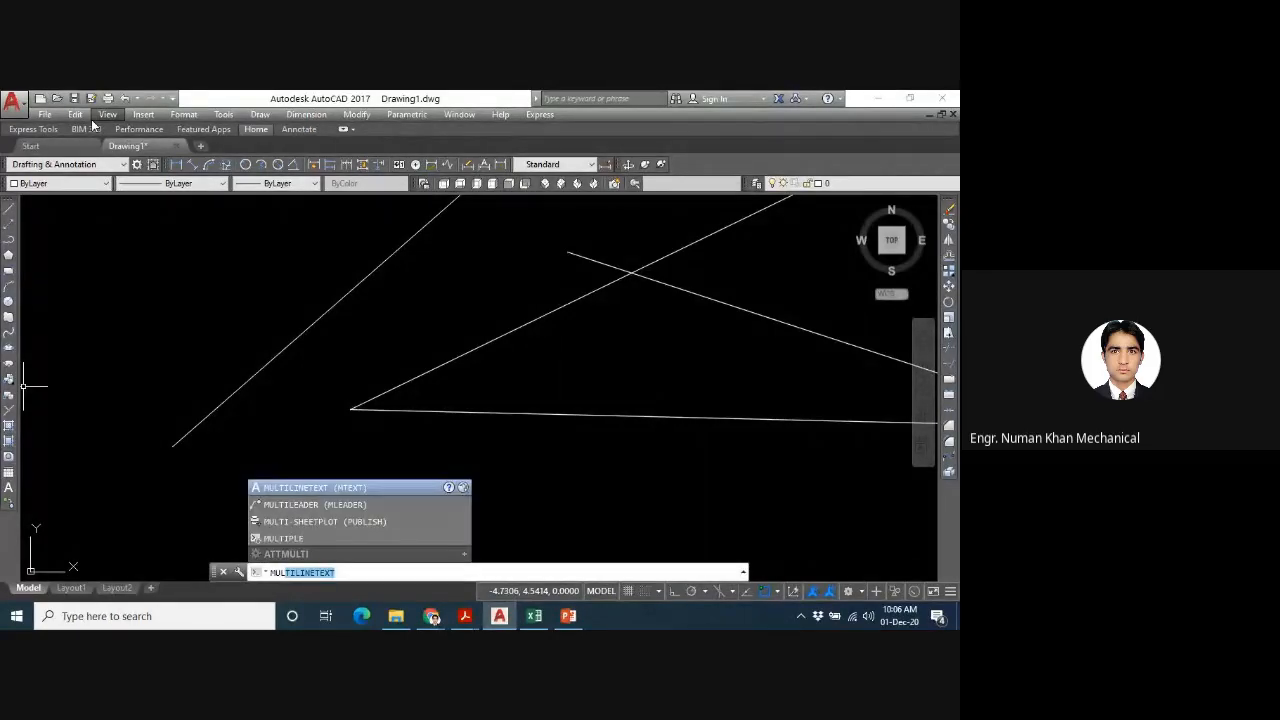
{"action": "key", "text": "Down"}
{"action": "key", "text": "Down"}
{"action": "key", "text": "Down"}
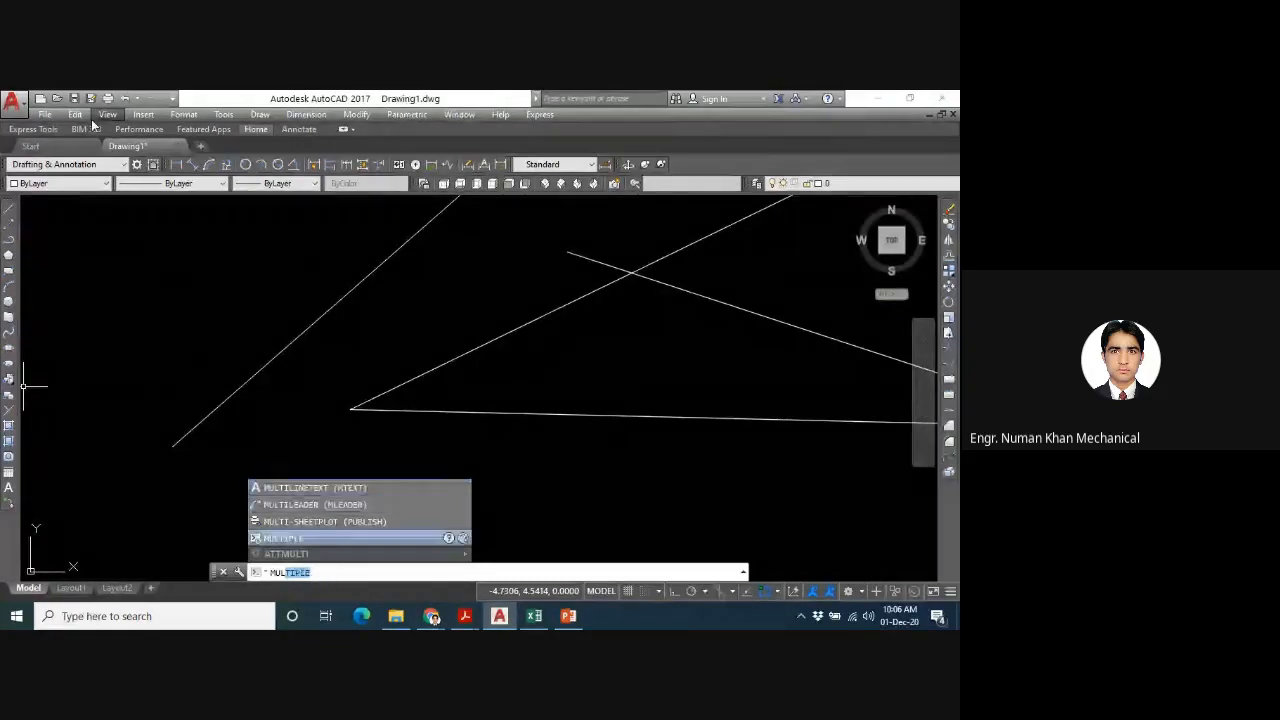
{"action": "key", "text": "Return"}
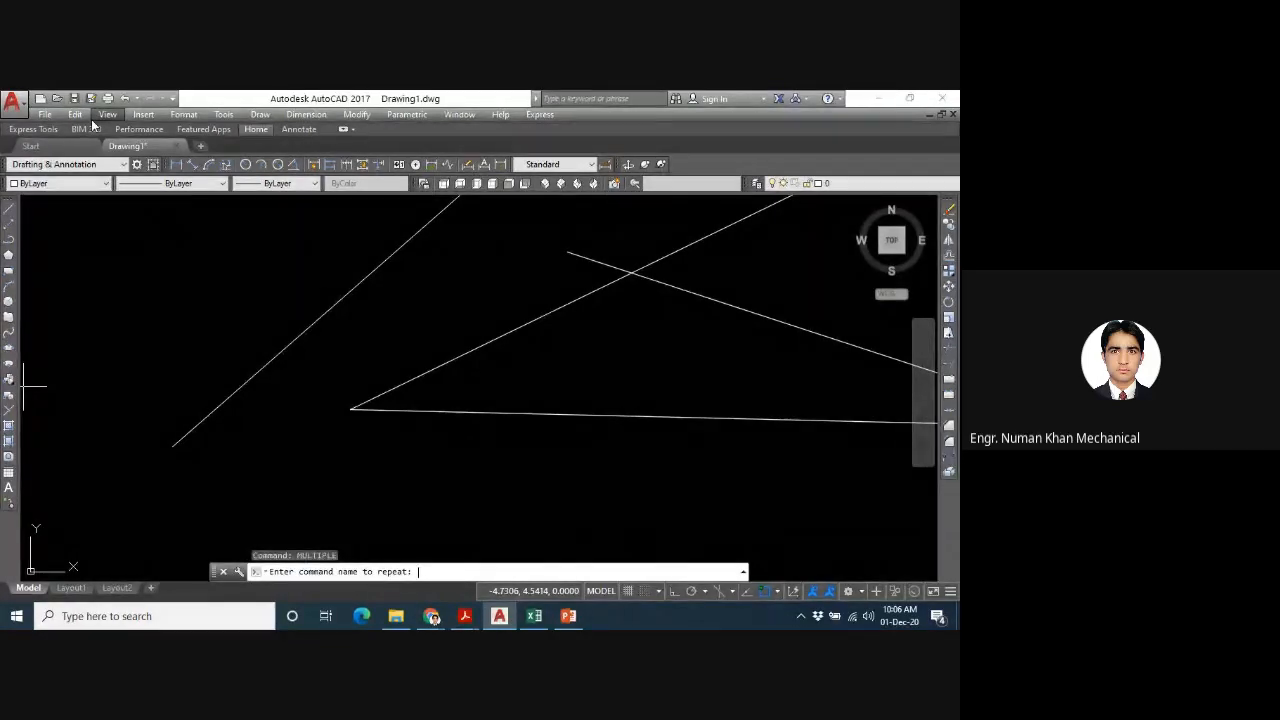
{"action": "type", "text": "ray"}
{"action": "key", "text": "Return"}
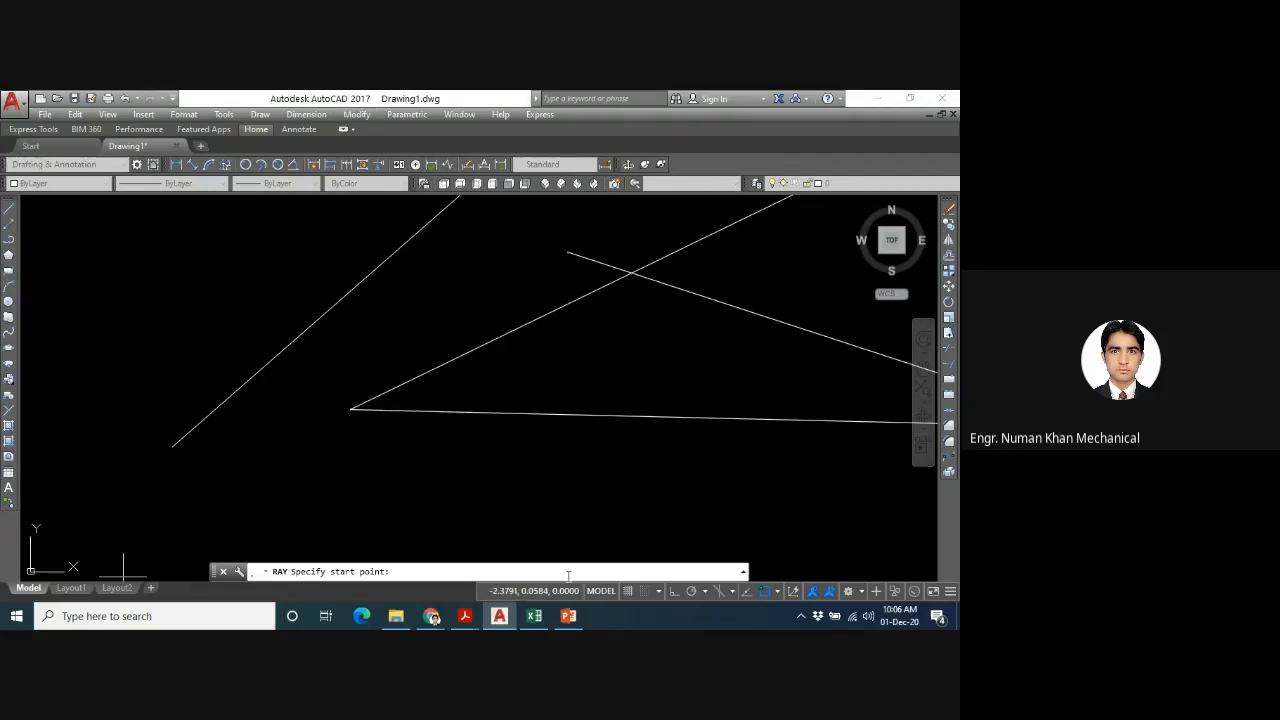
- Draw two rays from one start point below the leftmost ray, one rising steeply and one sloping slightly down to the right
{"action": "left_click", "coordinate": [187, 485]}
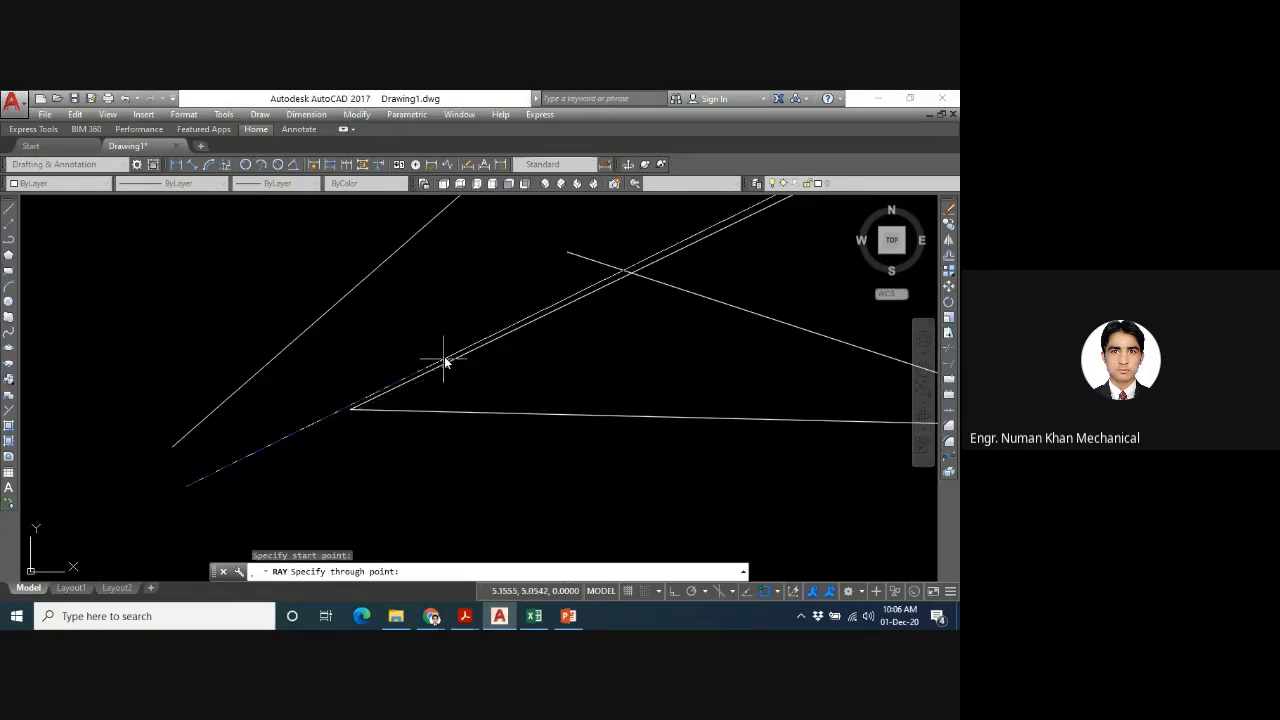
{"action": "left_click", "coordinate": [437, 343]}
{"action": "left_click", "coordinate": [444, 510]}
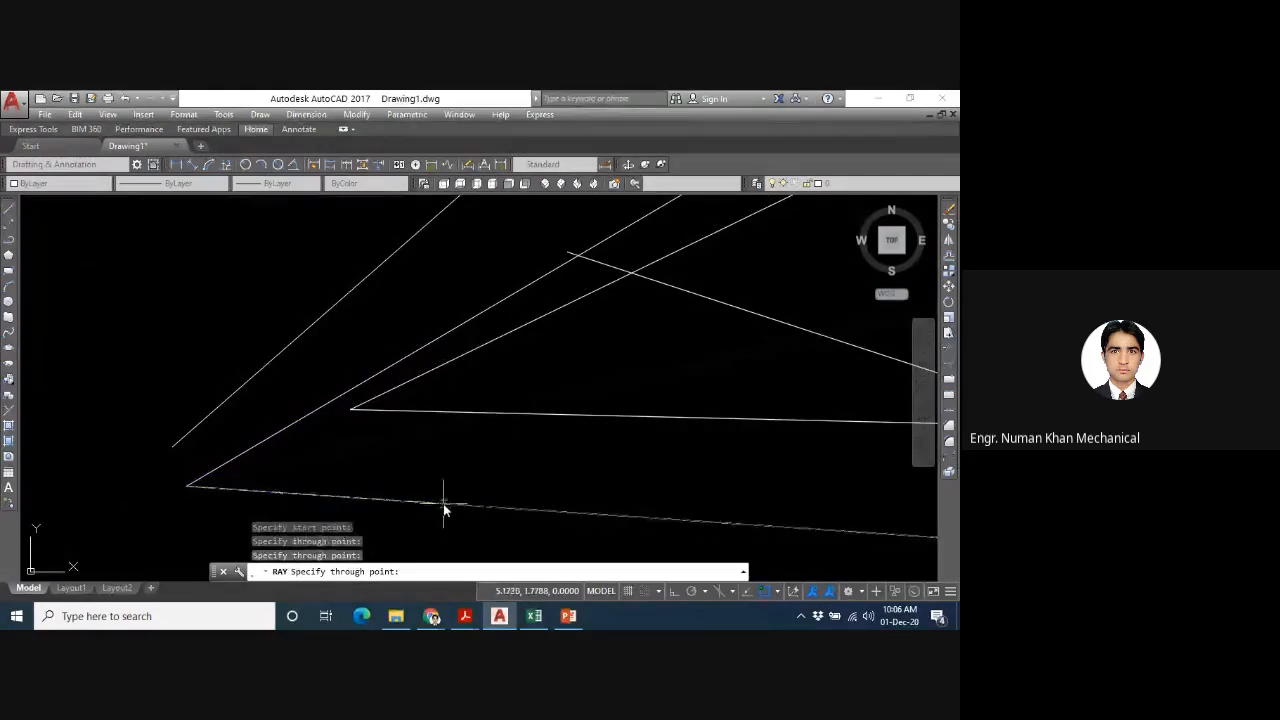
{"action": "key", "text": "Return"}
{"action": "key", "text": "Return"}
- Draw two single rays rising to the right from separate start points at the far left, one above and one below the existing start points
{"action": "left_click", "coordinate": [119, 413]}
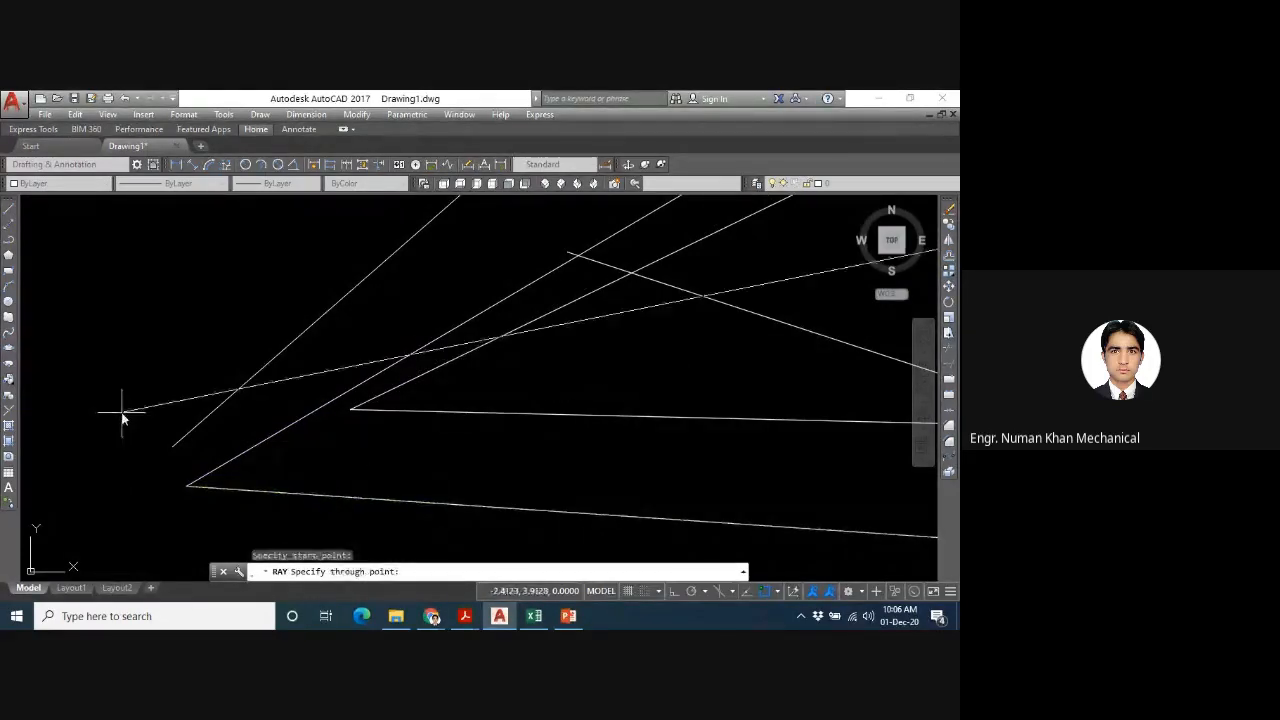
{"action": "left_click", "coordinate": [150, 383]}
{"action": "key", "text": "Return"}
{"action": "key", "text": "Return"}
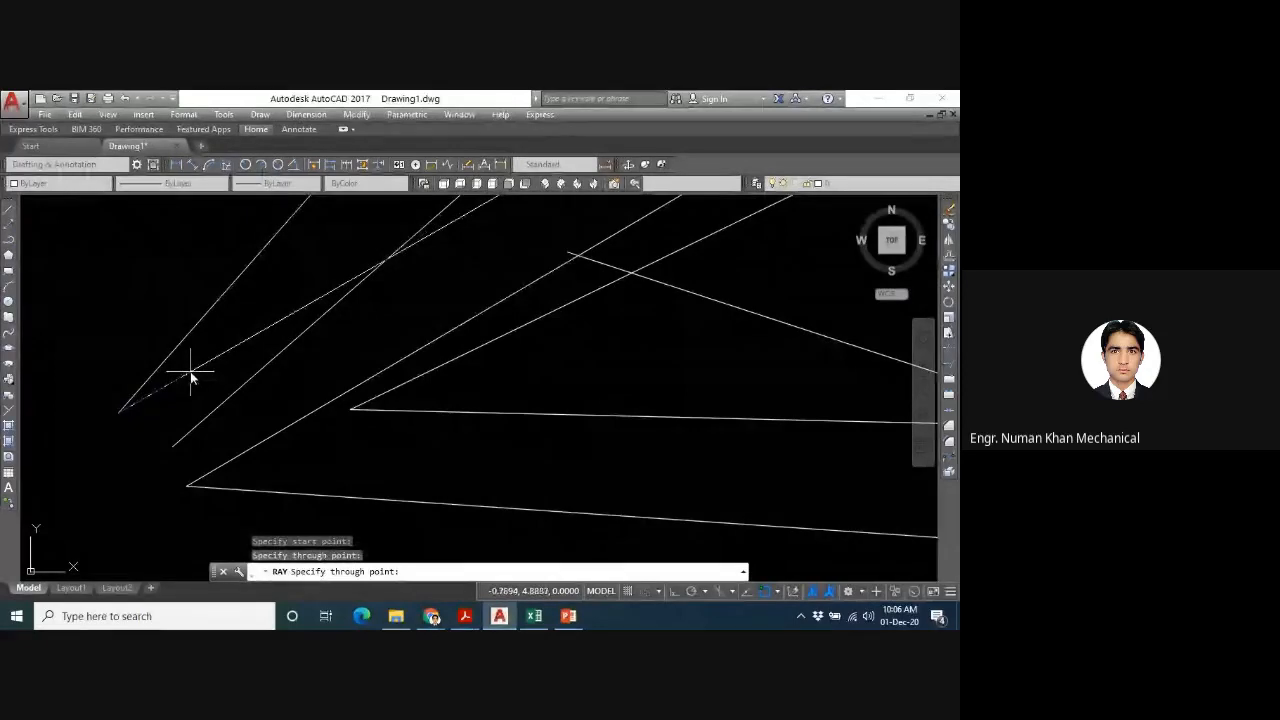
{"action": "left_click", "coordinate": [121, 526]}
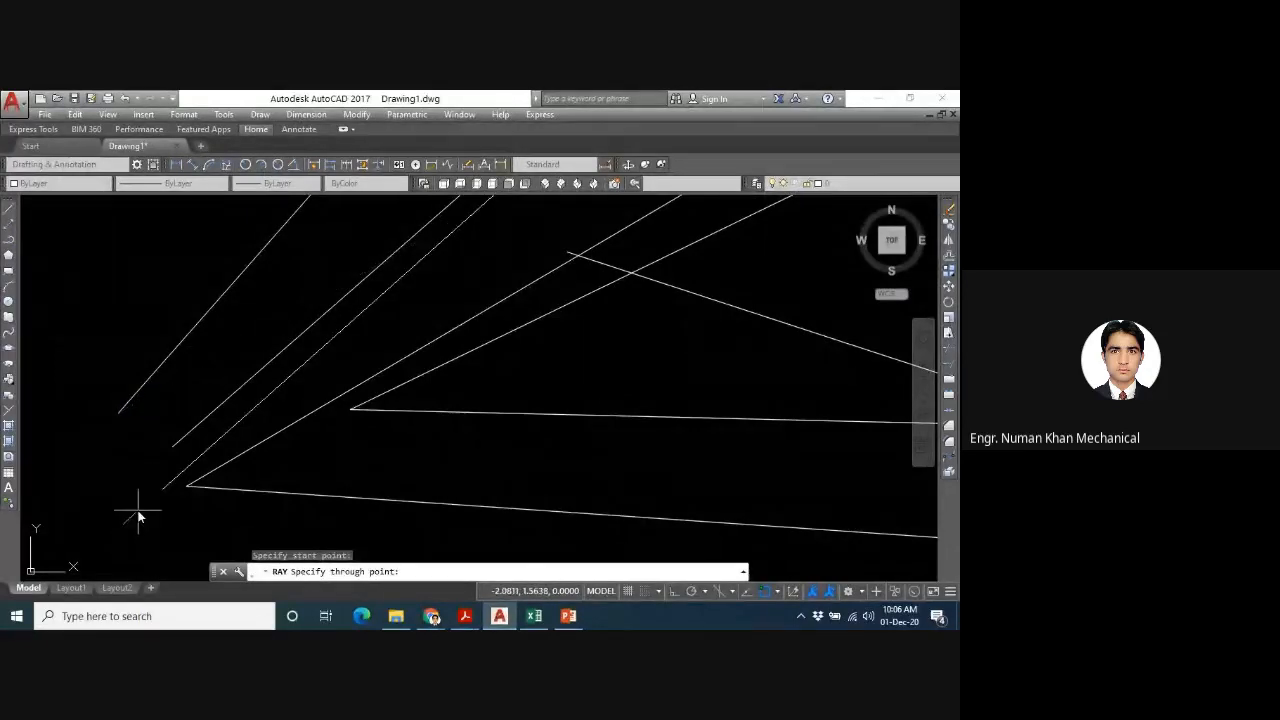
{"action": "left_click", "coordinate": [140, 510]}
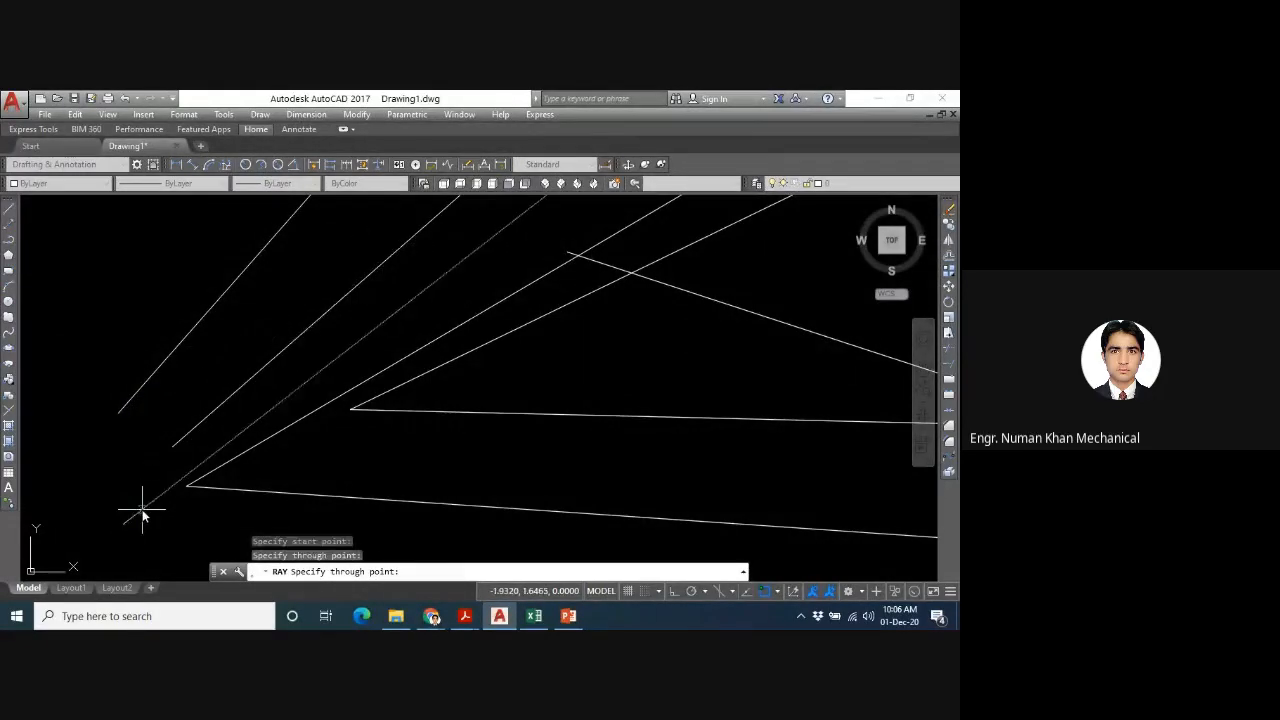
{"action": "key", "text": "Return"}
{"action": "key", "text": "Return"}
- Draw three more single rays from separate start points between the two nearly horizontal rays, each rising to the right more steeply than the last
{"action": "left_click", "coordinate": [432, 464]}
{"action": "left_click", "coordinate": [534, 386]}
{"action": "key", "text": "Return"}
{"action": "key", "text": "Return"}
{"action": "left_click", "coordinate": [548, 490]}
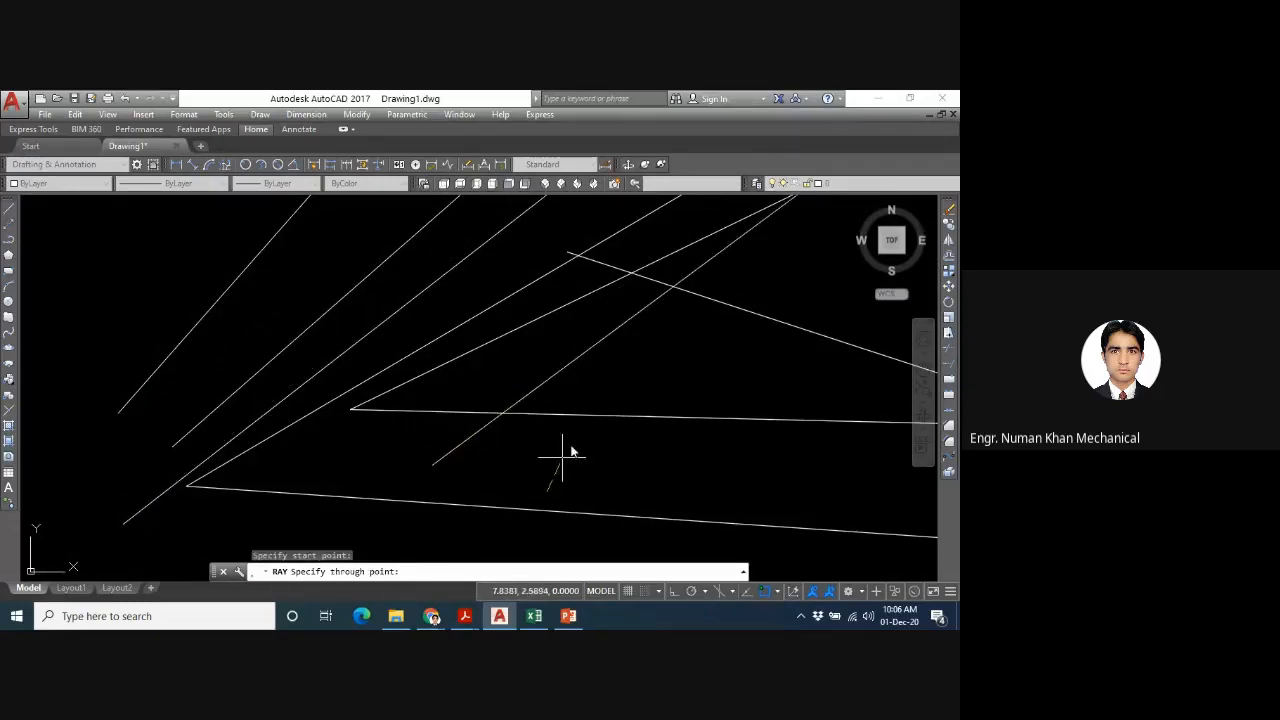
{"action": "left_click", "coordinate": [580, 438]}
{"action": "key", "text": "Return"}
{"action": "key", "text": "Return"}
{"action": "left_click", "coordinate": [658, 480]}
{"action": "left_click", "coordinate": [680, 429]}
{"action": "key", "text": "Return"}
{"action": "key", "text": "Return"}
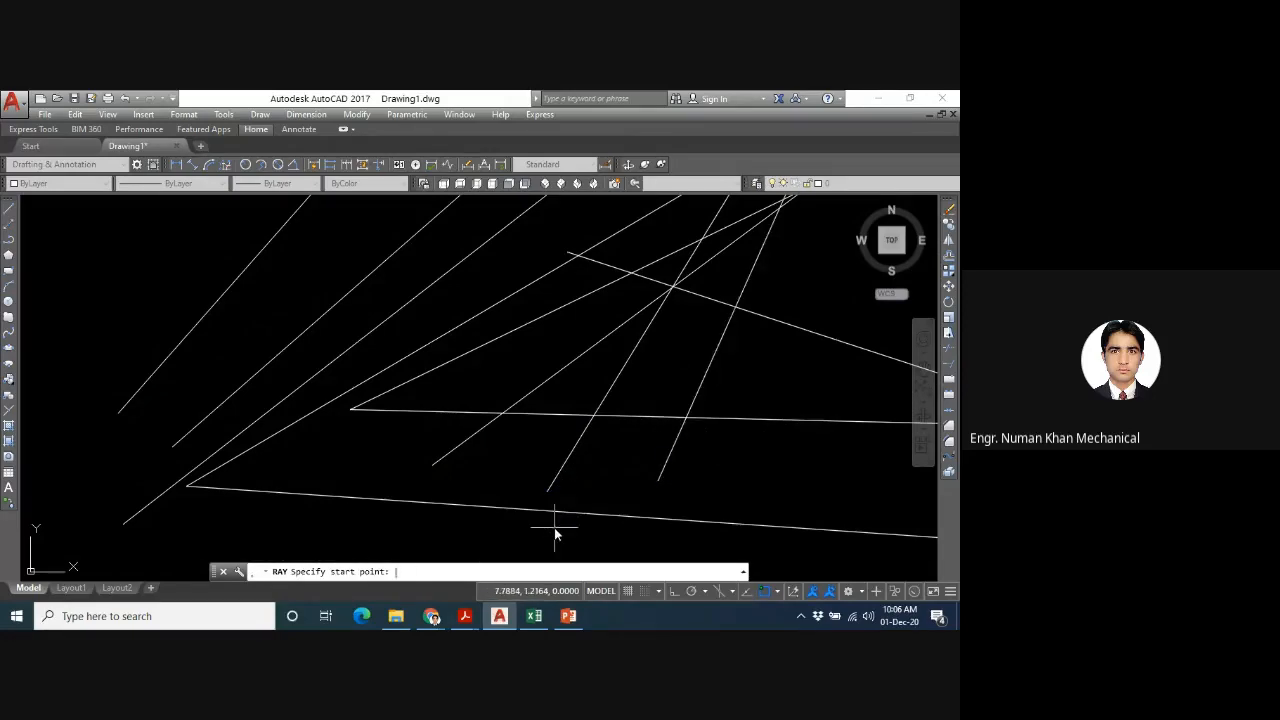
- End the repeating RAY command and erase all the rays in the drawing
{"action": "scroll", "coordinate": [587, 420], "scroll_direction": "up", "scroll_amount": 2}
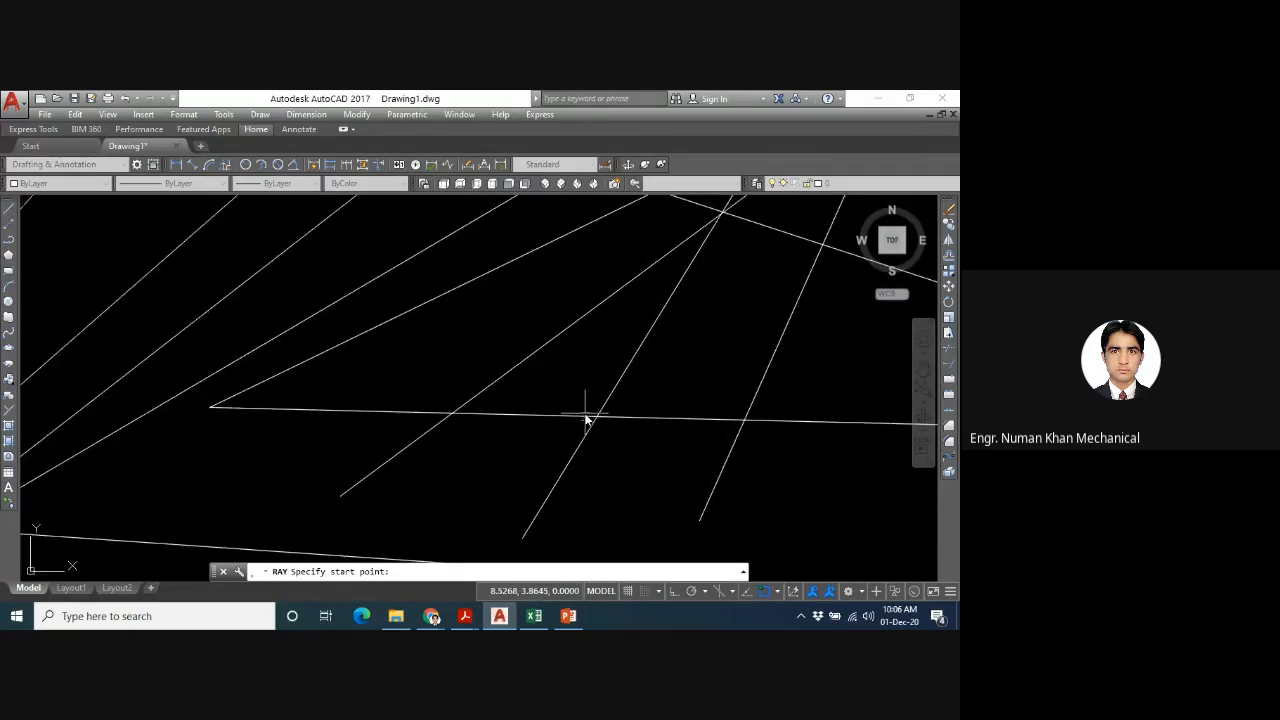
{"action": "scroll", "coordinate": [587, 420], "scroll_direction": "down", "scroll_amount": 3}
{"action": "left_click", "coordinate": [743, 329]}
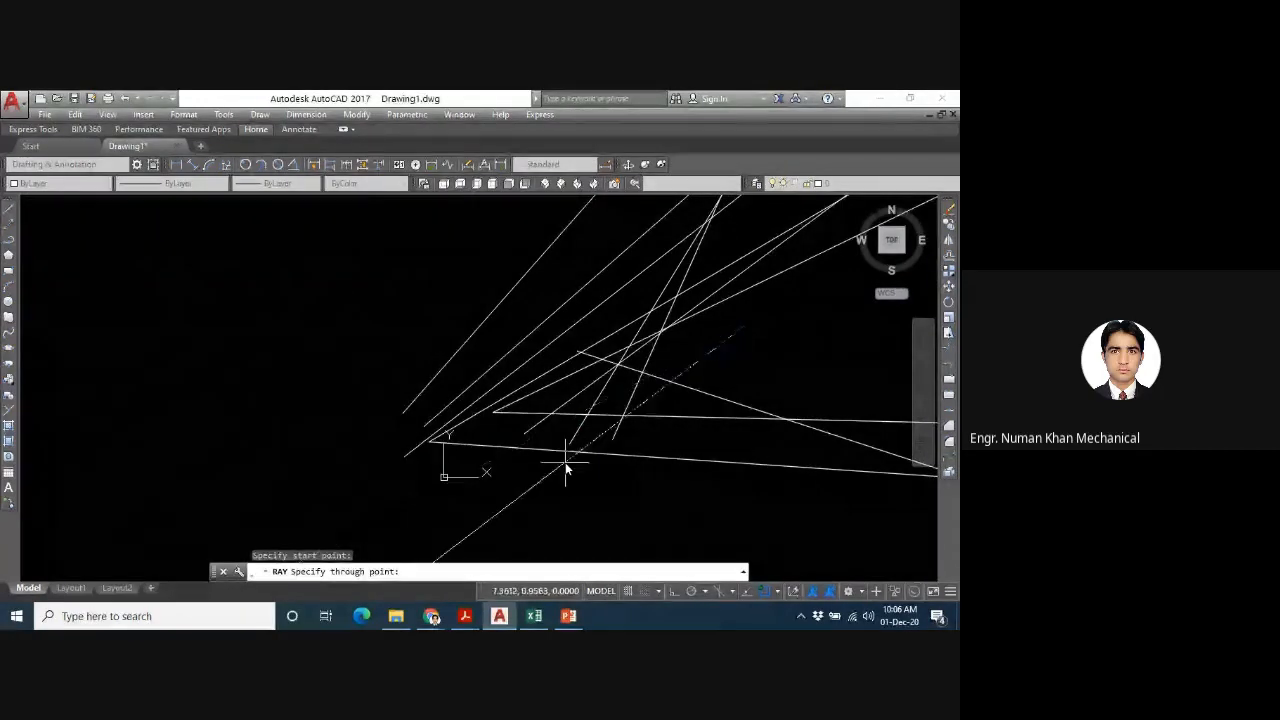
{"action": "key", "text": "Escape"}
{"action": "left_click", "coordinate": [740, 306]}
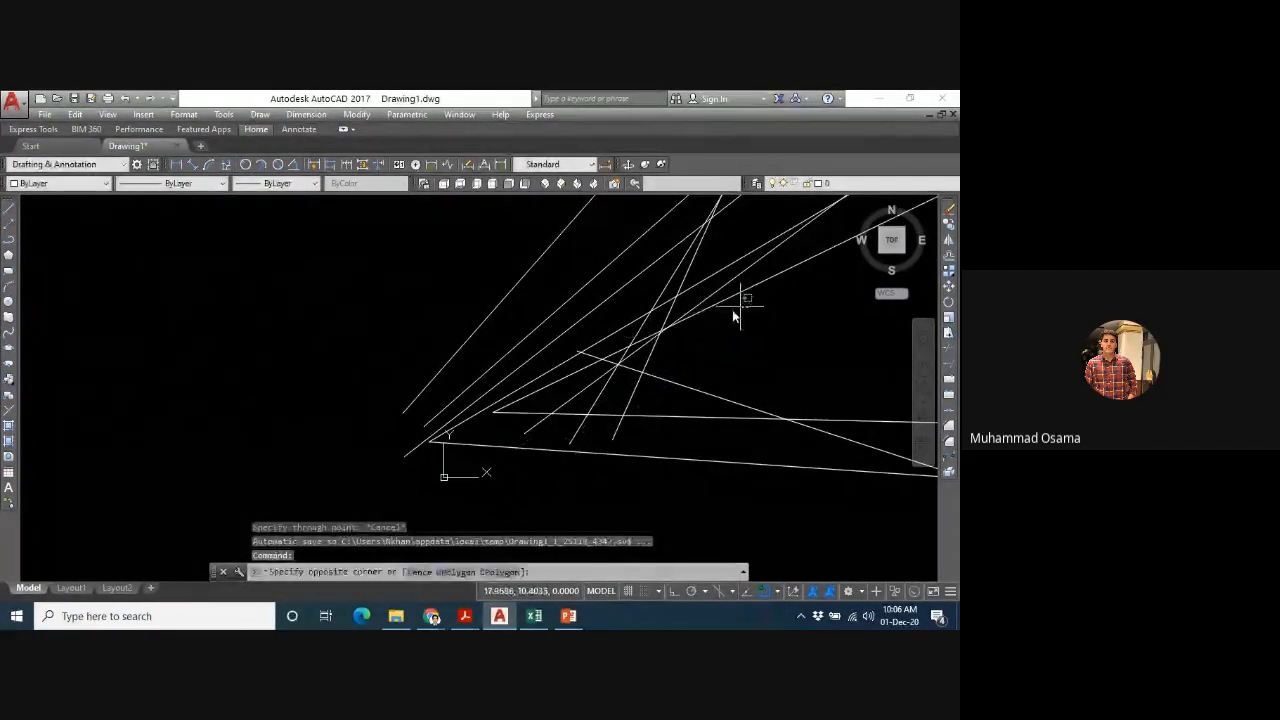
{"action": "left_click", "coordinate": [353, 520]}
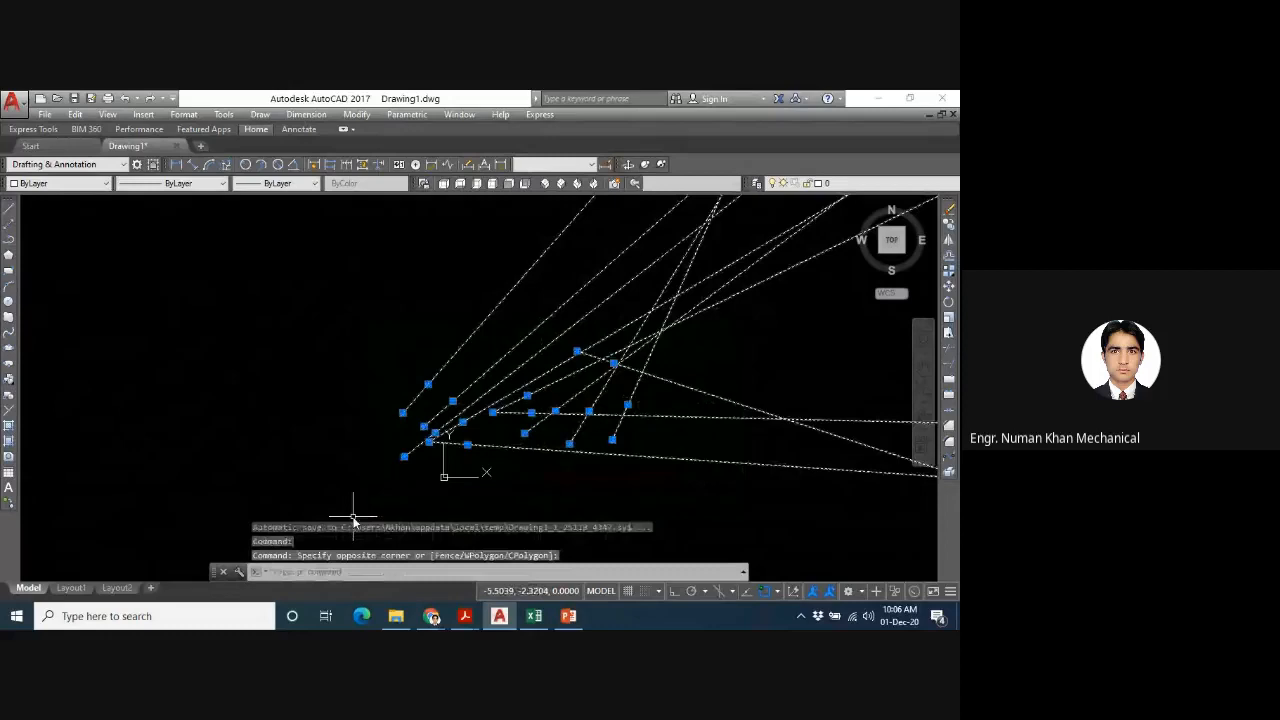
{"action": "key", "text": "Delete"}
- Zoom to show the whole drawing area with the All option
{"action": "type", "text": "z"}
{"action": "key", "text": "Return"}
{"action": "type", "text": "a"}
{"action": "key", "text": "Return"}
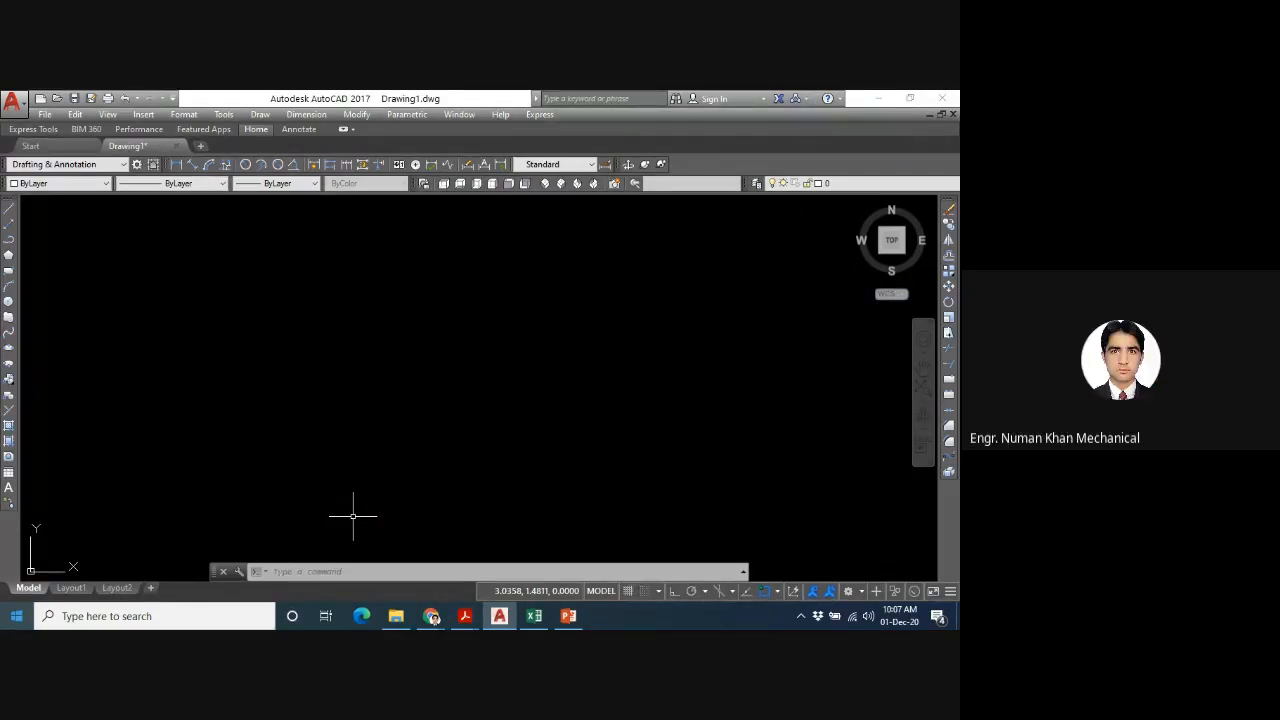
- Switch to the Google Meet call in Chrome, close its chat panel, and toggle the presenter's own tile on and off
{"action": "left_click", "coordinate": [432, 617]}
{"action": "left_click", "coordinate": [331, 545]}
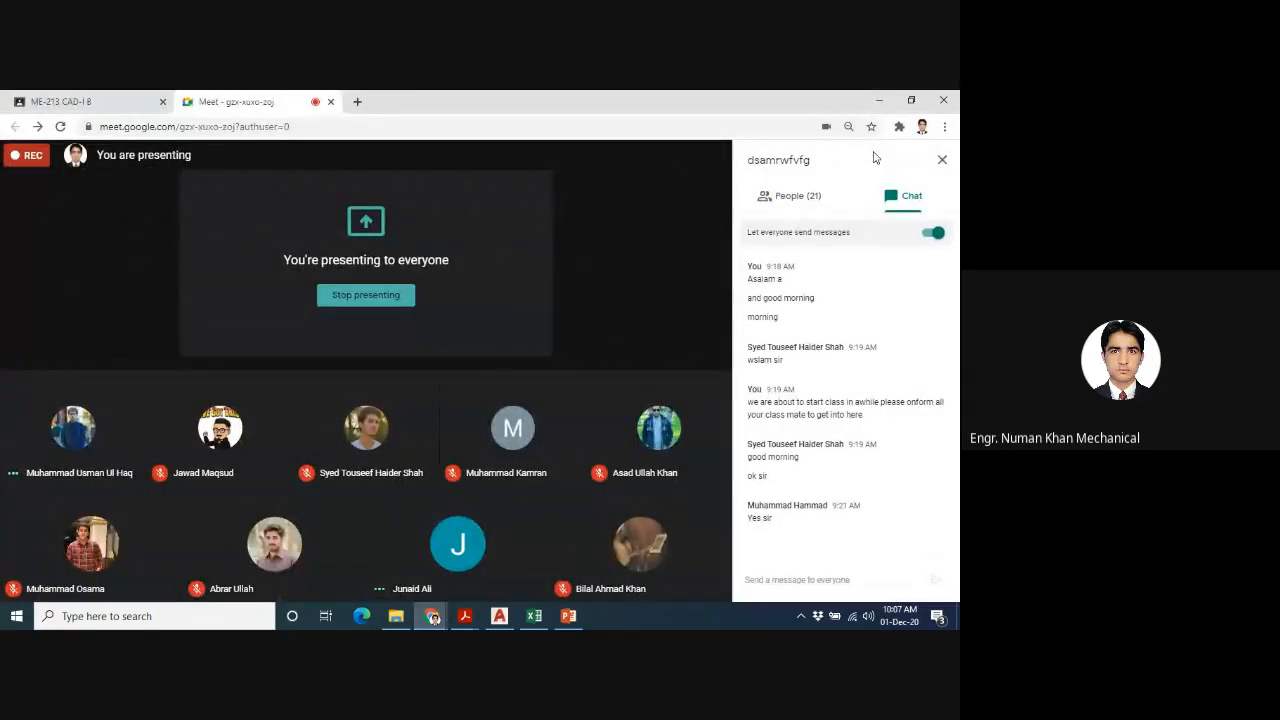
{"action": "mouse_move", "coordinate": [607, 334]}
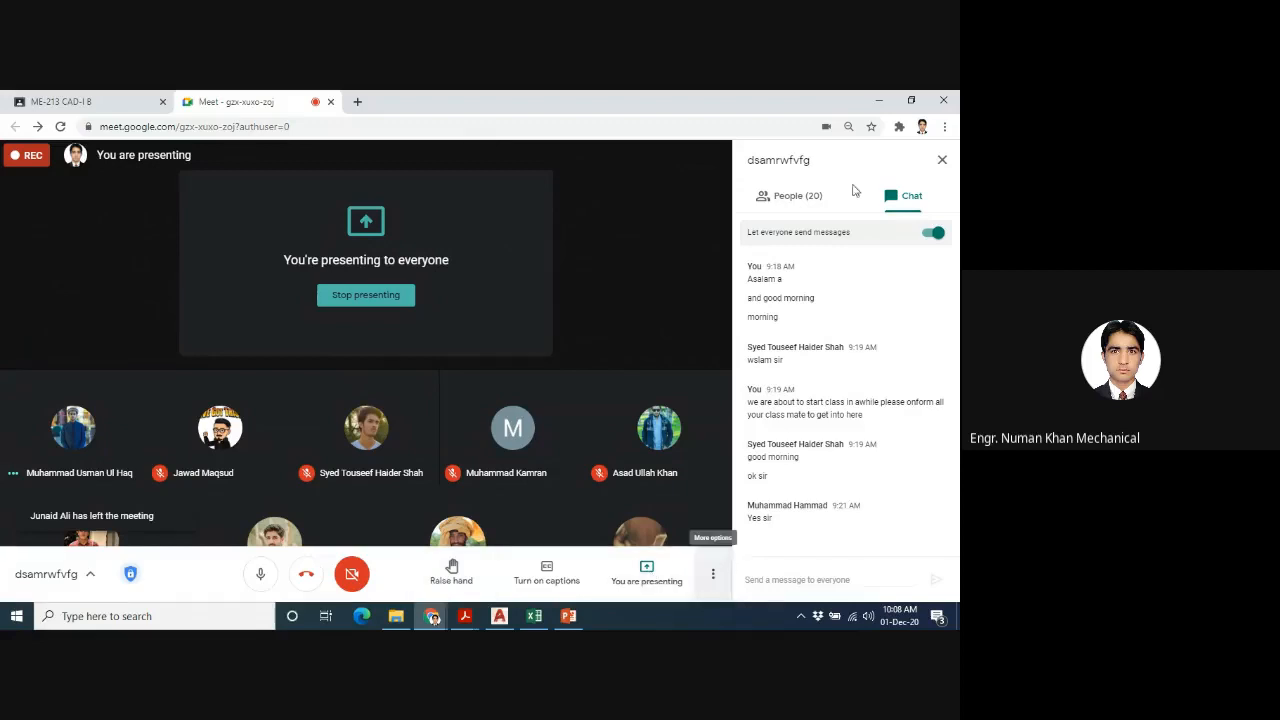
{"action": "left_click", "coordinate": [942, 162]}
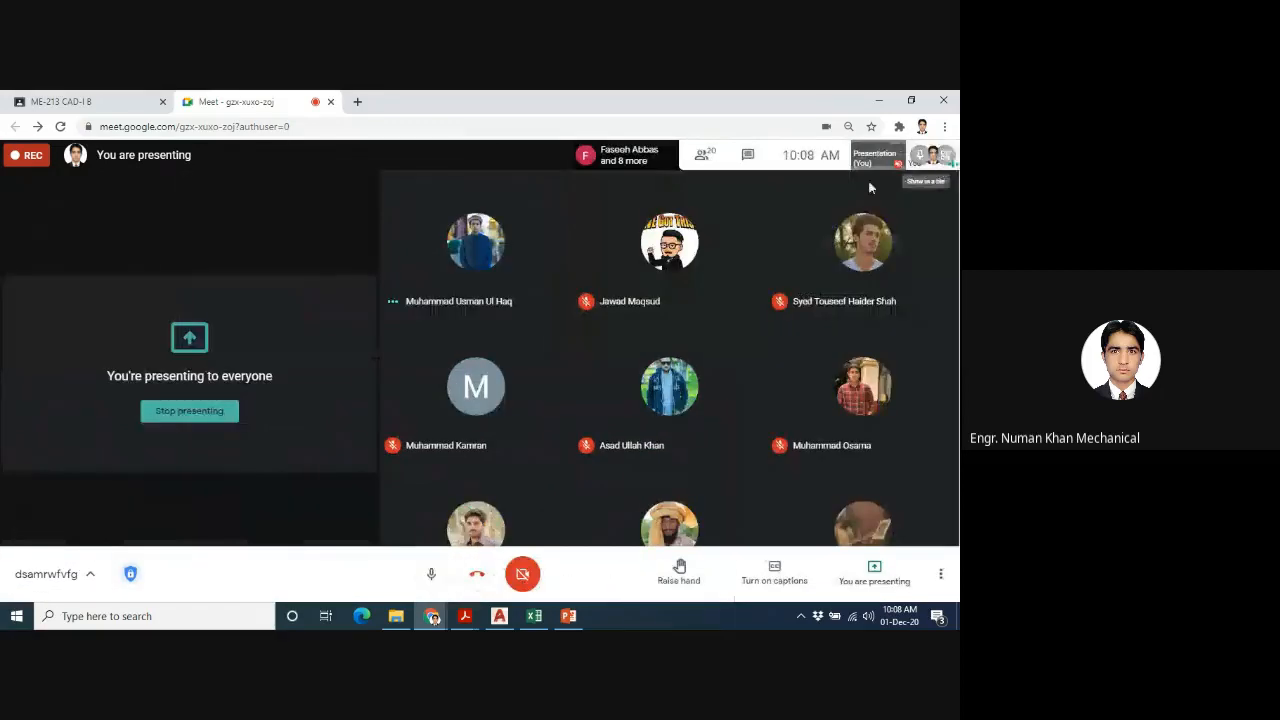
{"action": "left_click", "coordinate": [946, 160]}
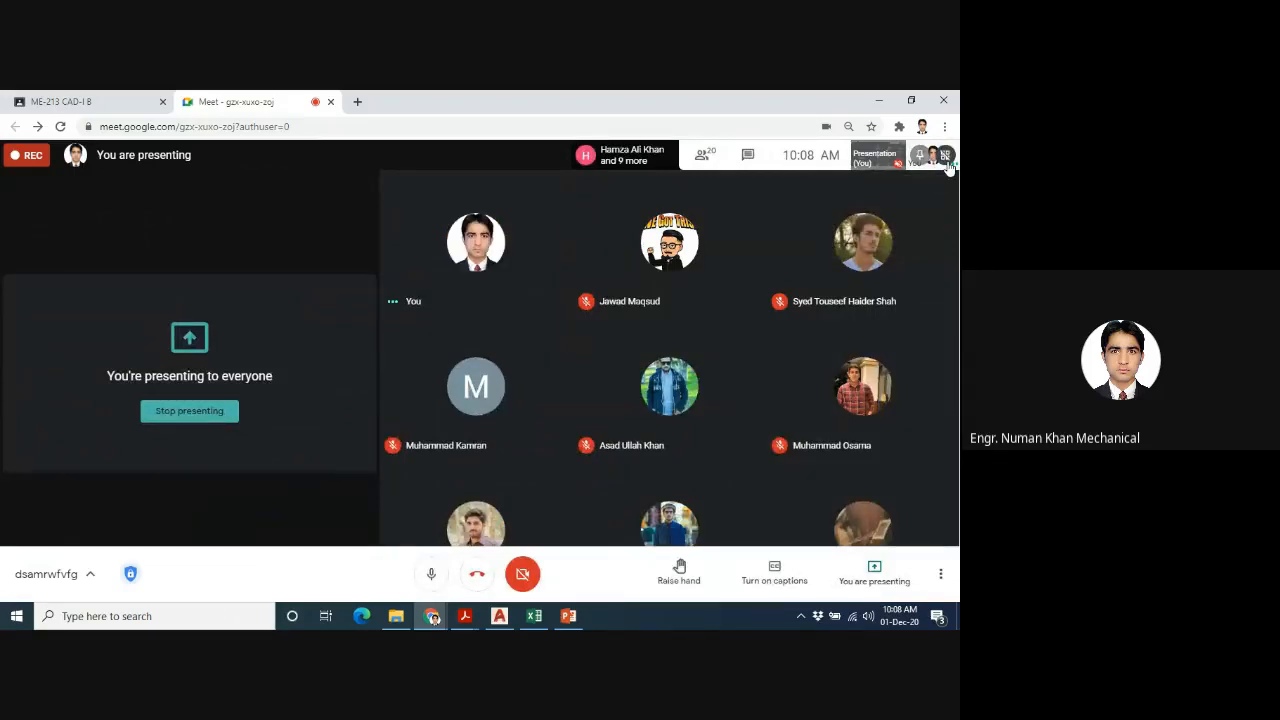
{"action": "left_click", "coordinate": [949, 165]}
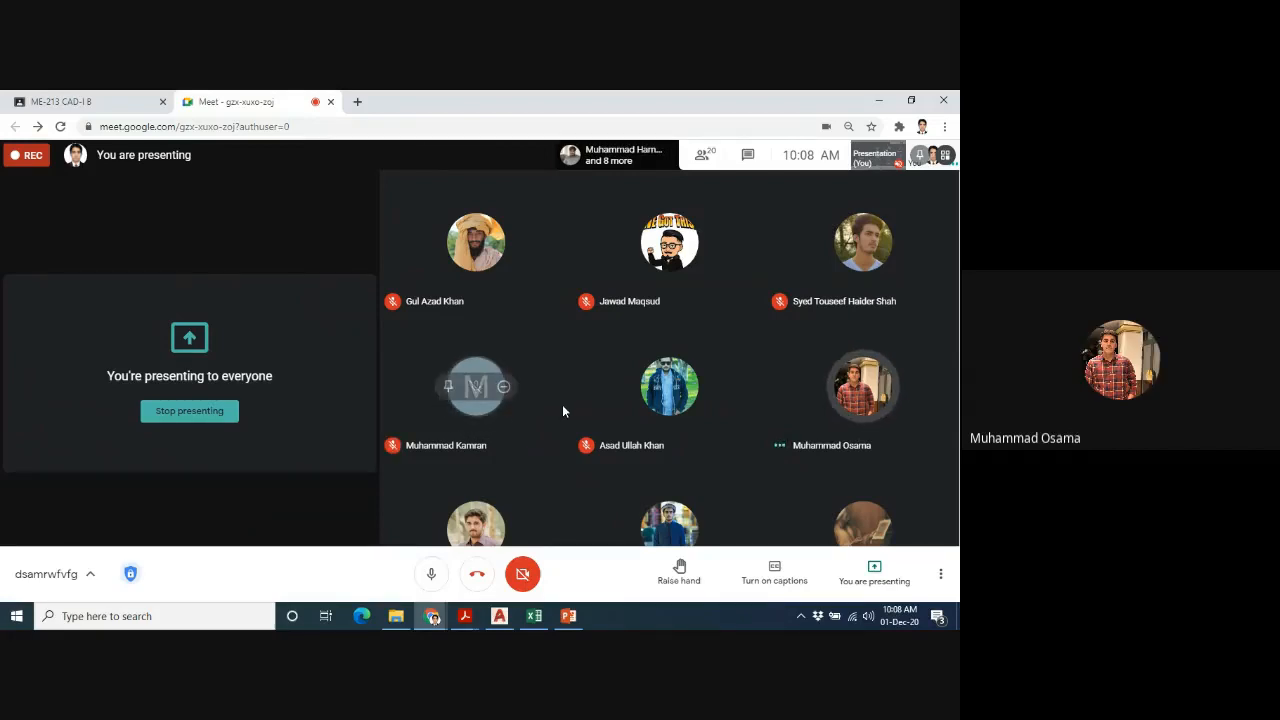
- Switch back to AutoCAD and draw an open two-segment polyline, rising to a corner and then falling slightly to the right
{"action": "left_click", "coordinate": [503, 615]}
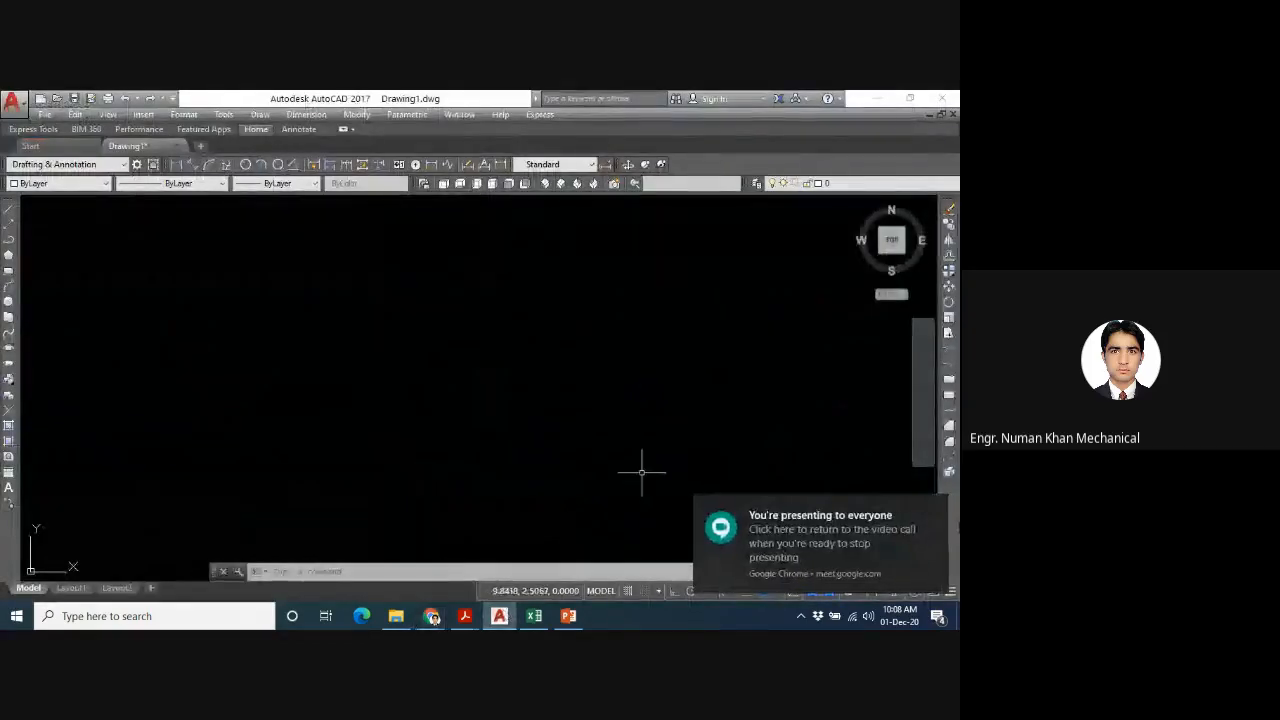
{"action": "left_click", "coordinate": [936, 510]}
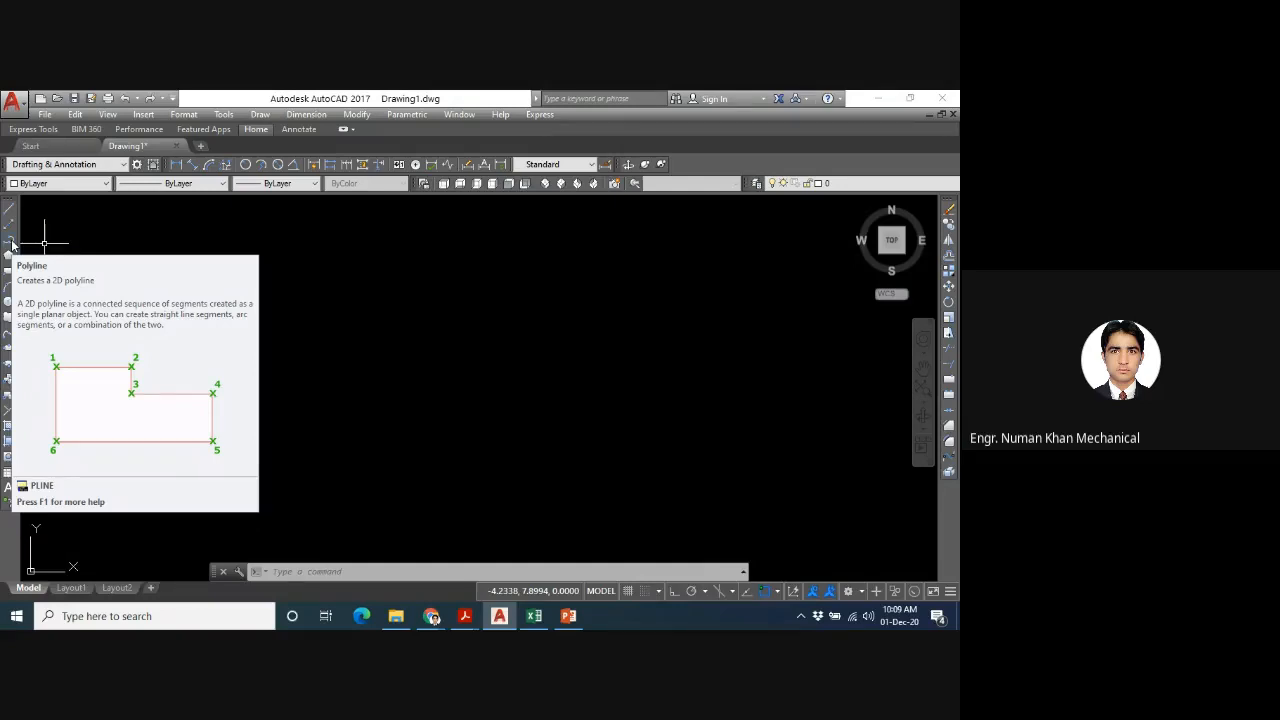
{"action": "left_click", "coordinate": [12, 243]}
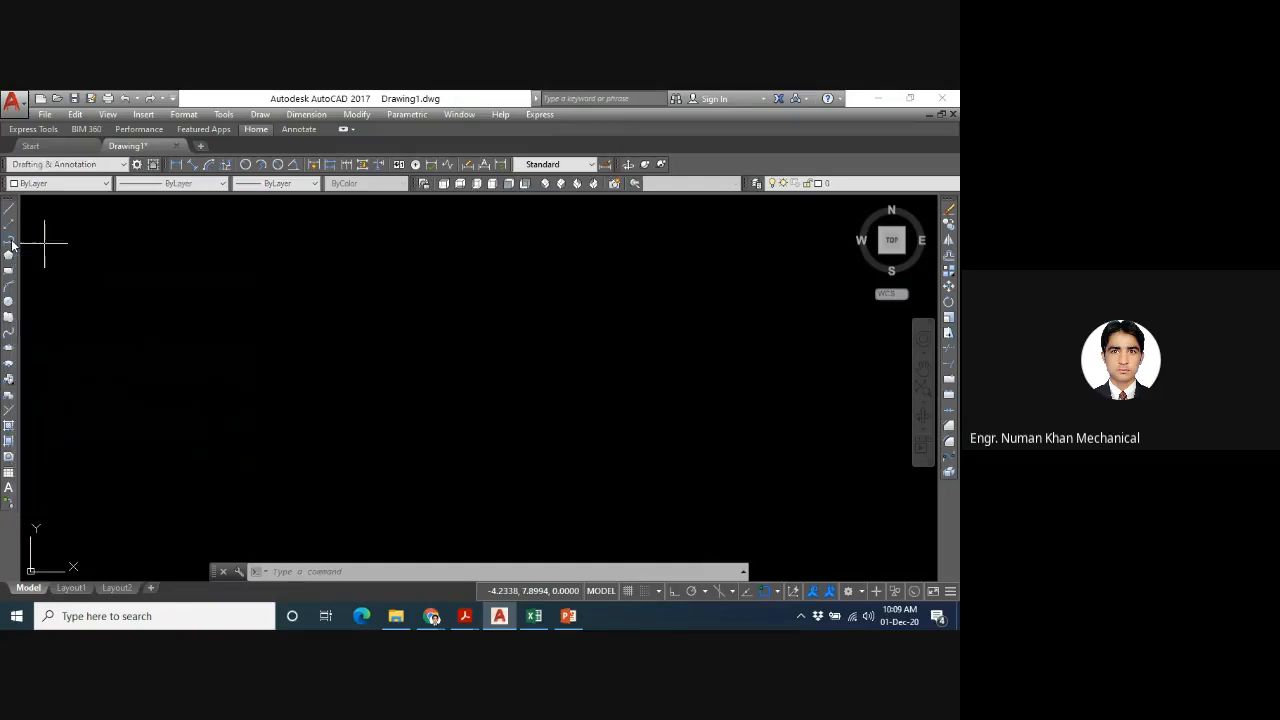
{"action": "left_click", "coordinate": [299, 443]}
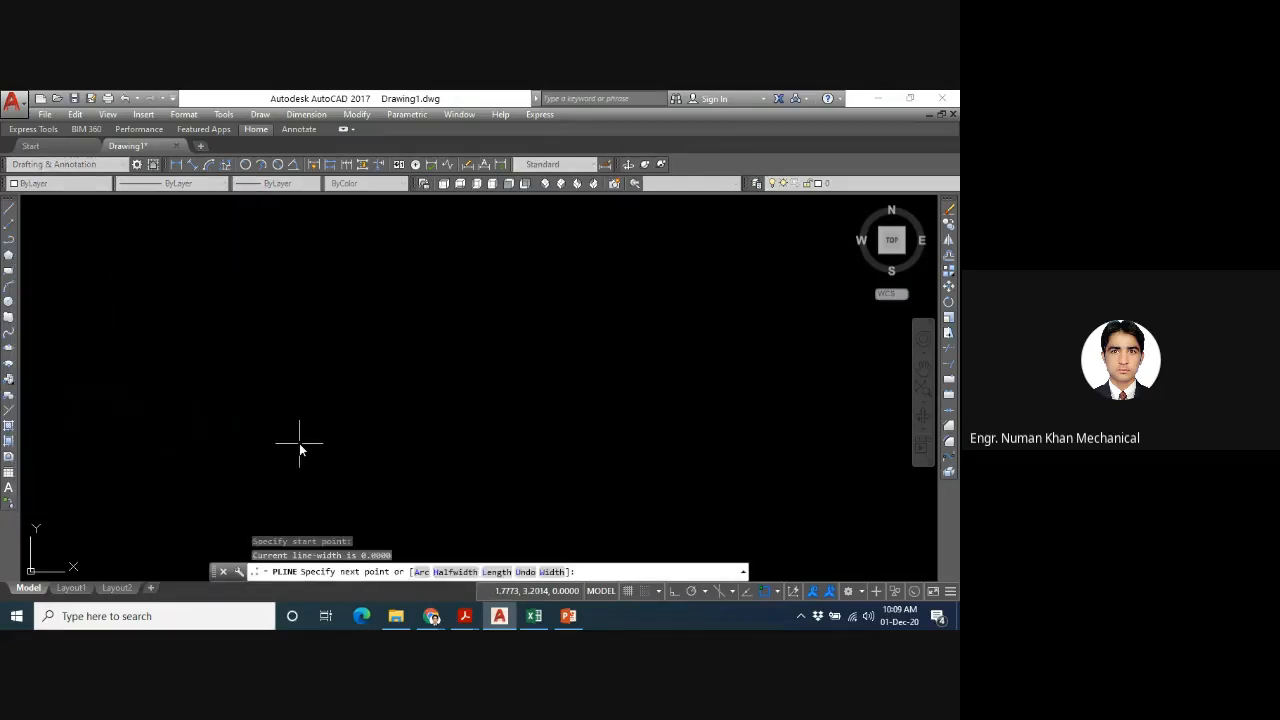
{"action": "left_click", "coordinate": [501, 396]}
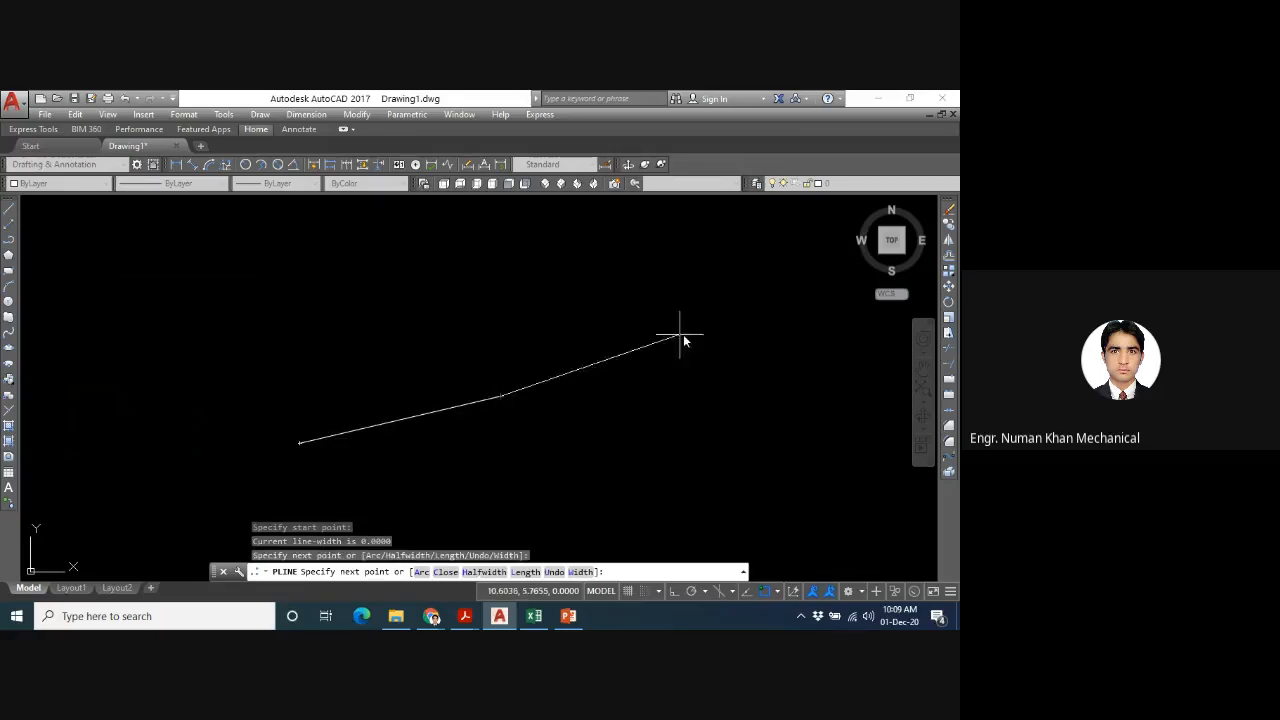
{"action": "left_click", "coordinate": [767, 408]}
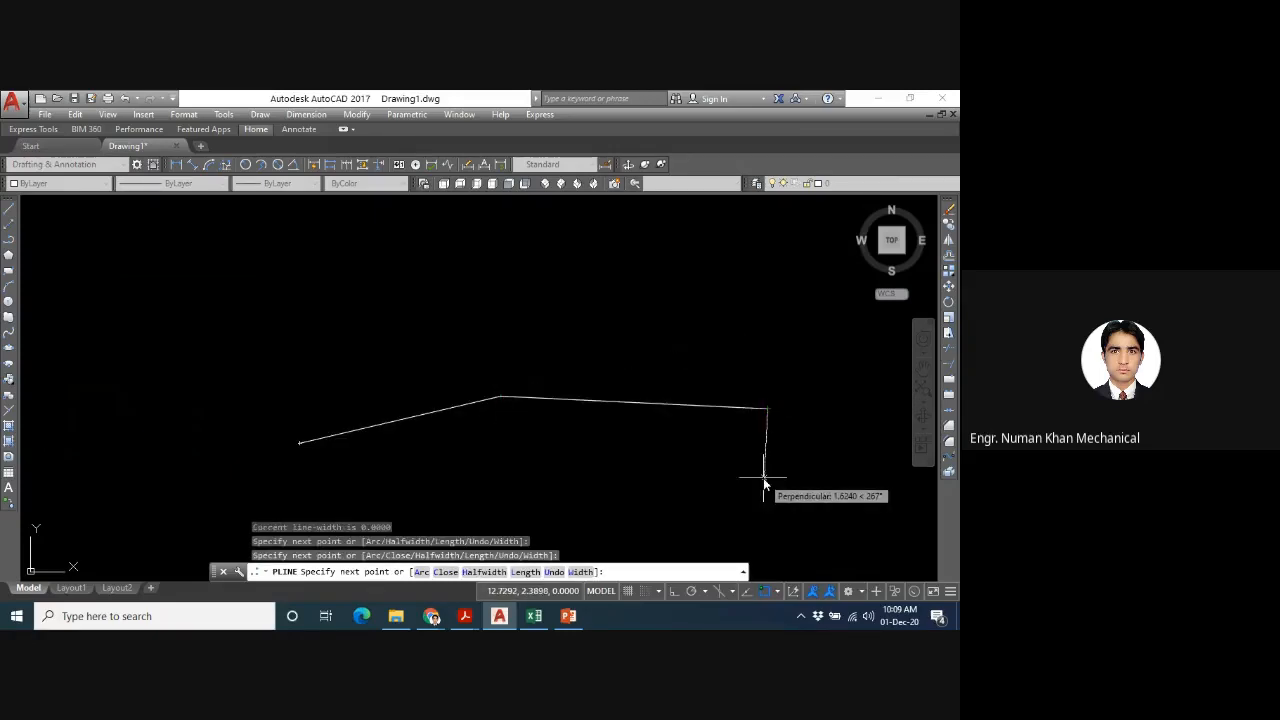
{"action": "key", "text": "Escape"}
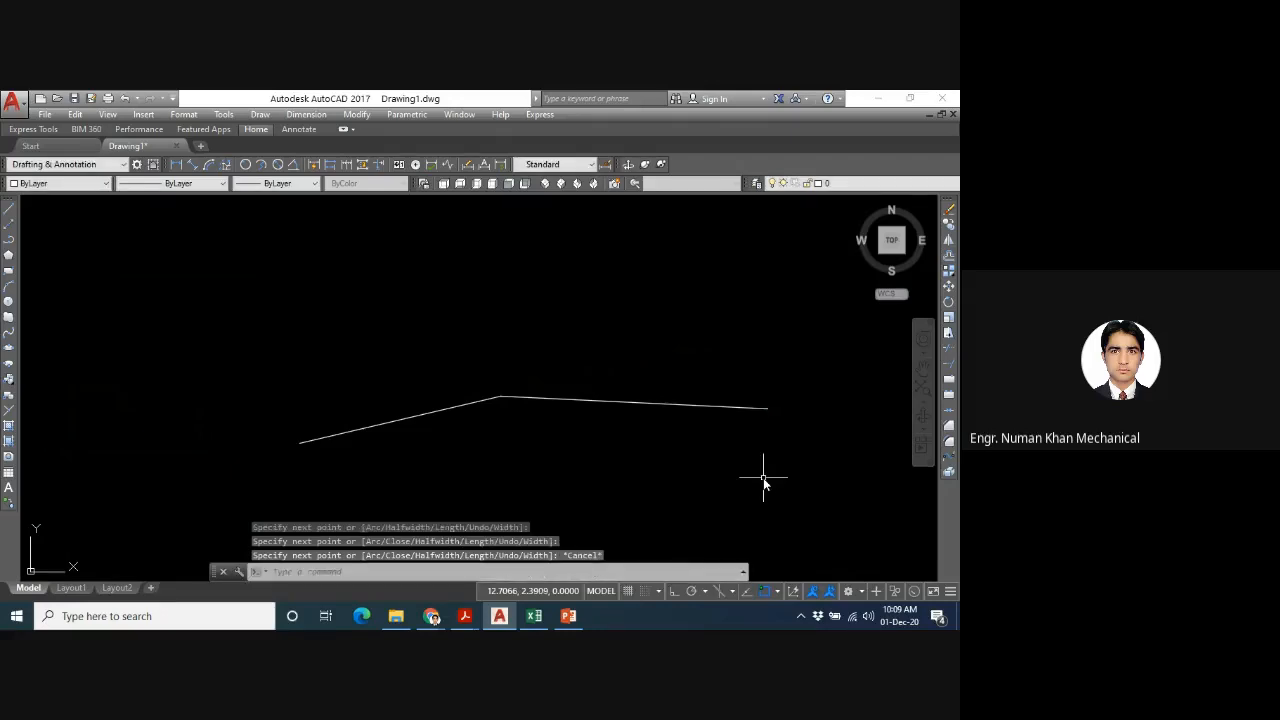
- Draw two connected segments with the LINE command above the polyline, rising to a corner and then sloping down to the right
{"action": "type", "text": "l"}
{"action": "key", "text": "Return"}
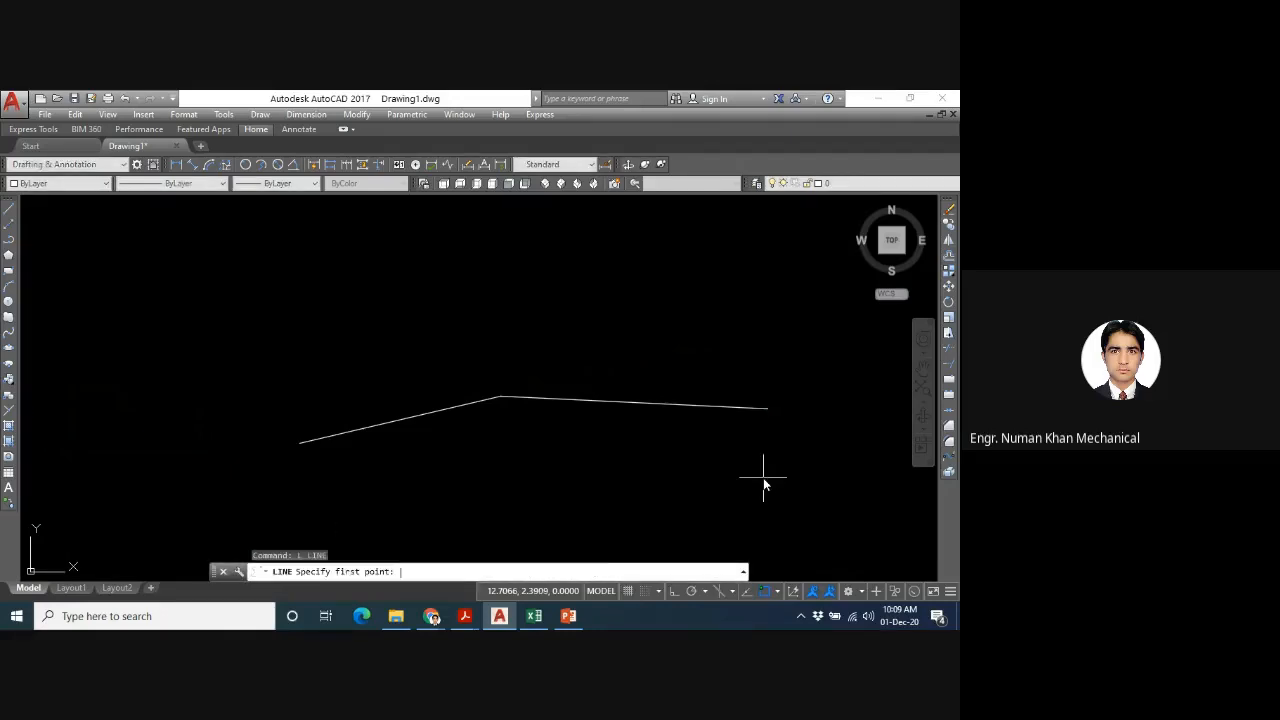
{"action": "left_click", "coordinate": [279, 365]}
{"action": "left_click", "coordinate": [487, 273]}
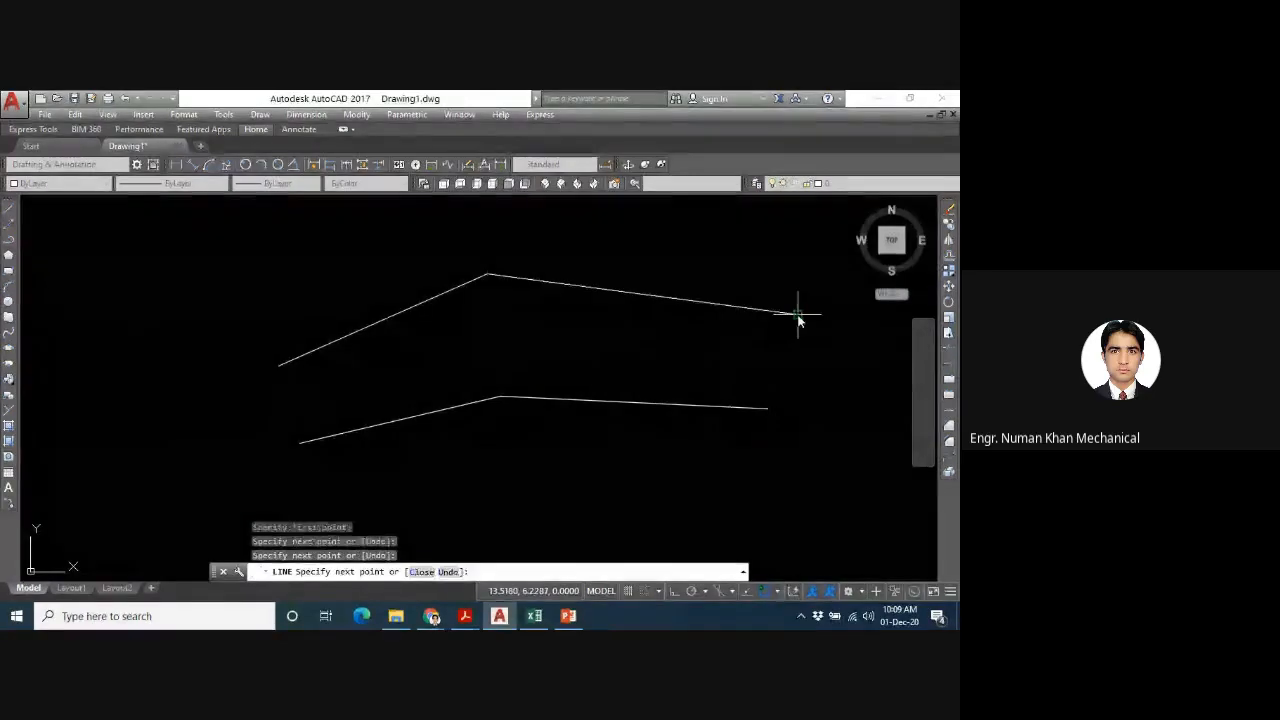
{"action": "left_click", "coordinate": [798, 316]}
{"action": "key", "text": "Return"}
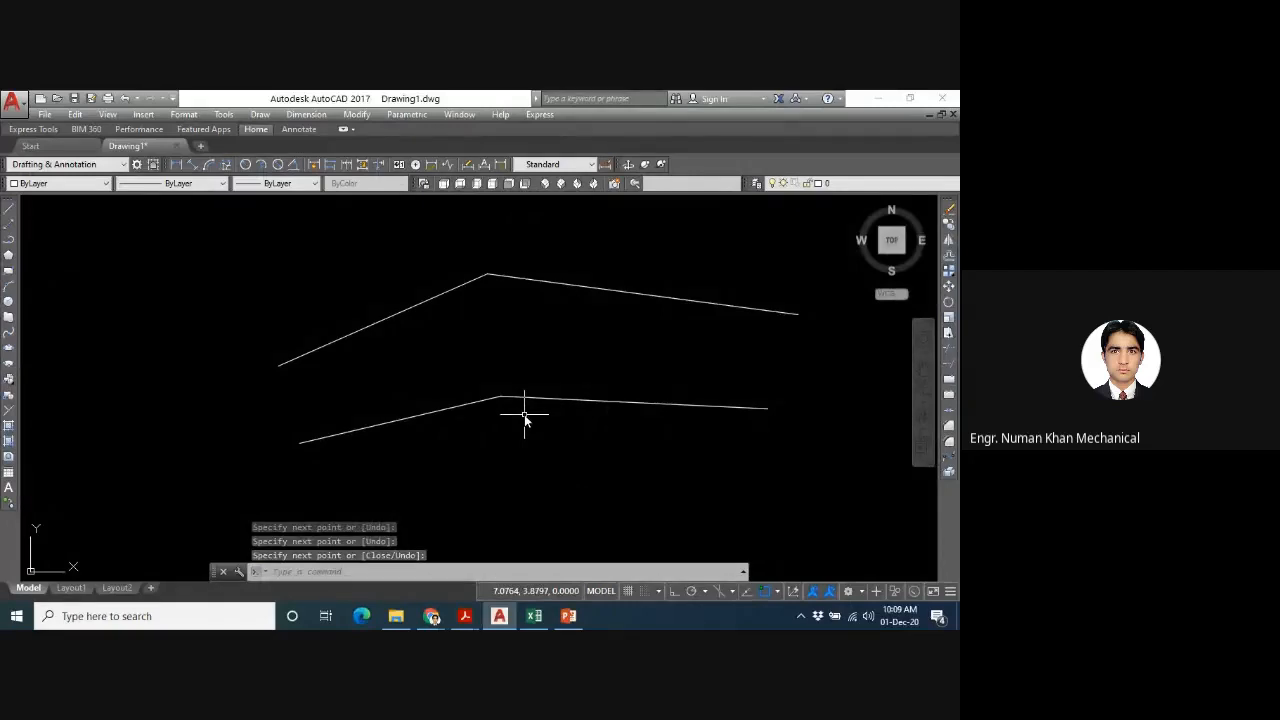
- Select the upper line segments individually and the lower polyline to compare how each is picked, and clear the selection
{"action": "left_click", "coordinate": [610, 289]}
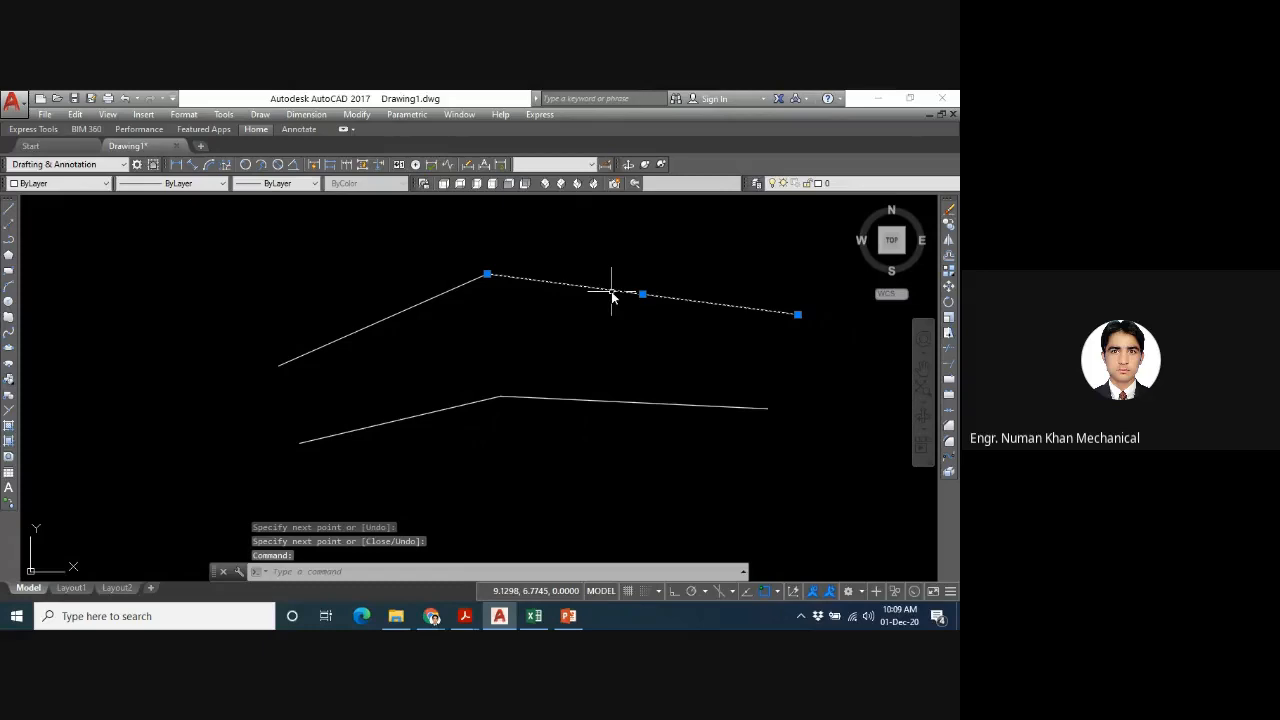
{"action": "left_click", "coordinate": [426, 304]}
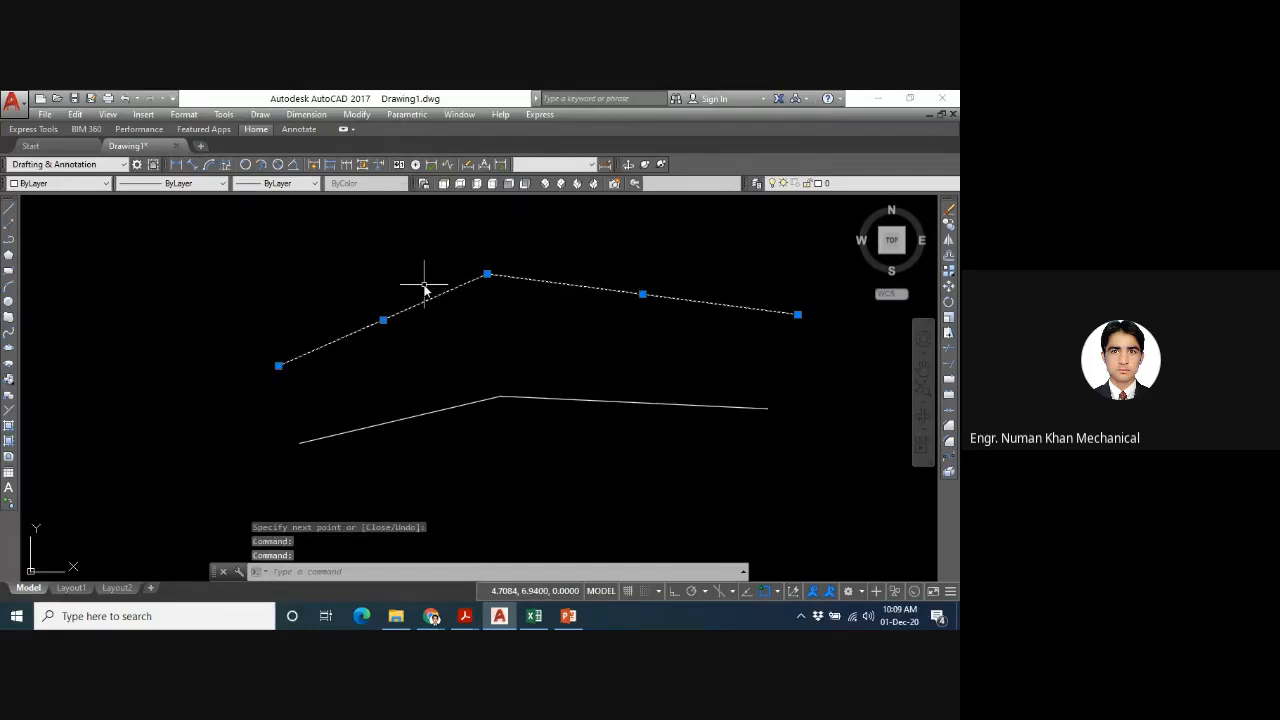
{"action": "key", "text": "Escape"}
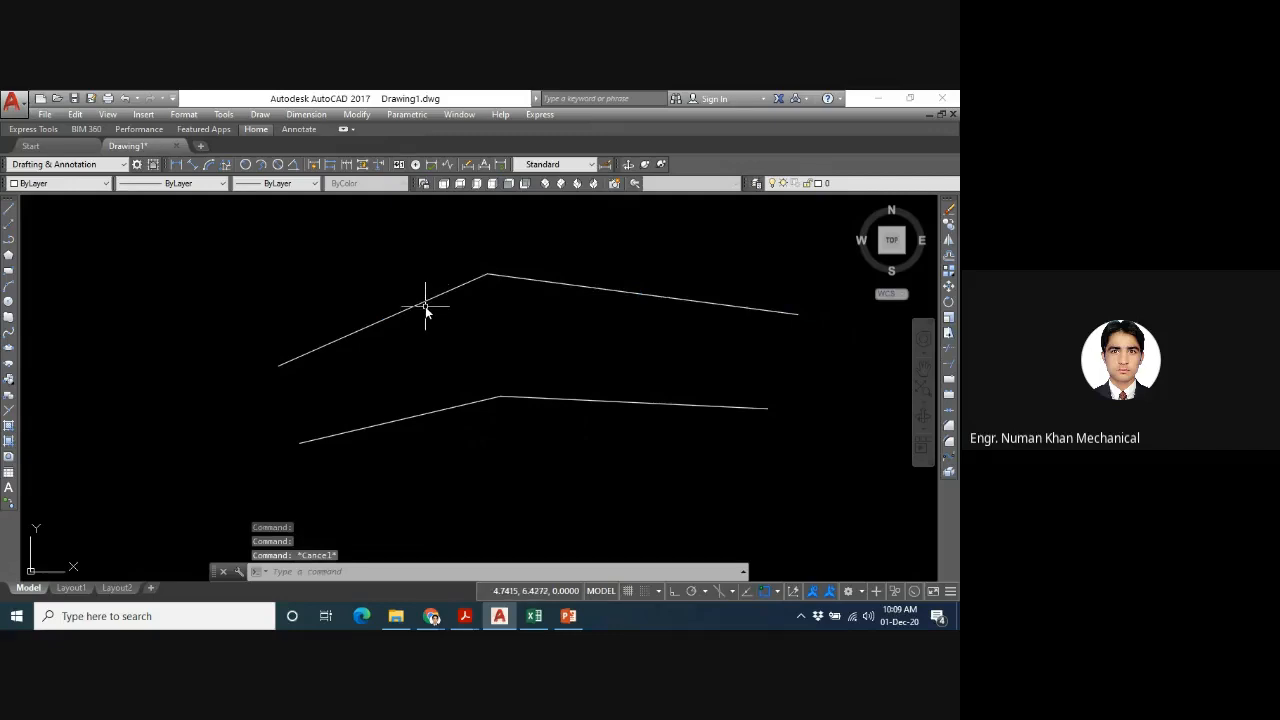
{"action": "left_click", "coordinate": [422, 302]}
{"action": "left_click", "coordinate": [421, 300]}
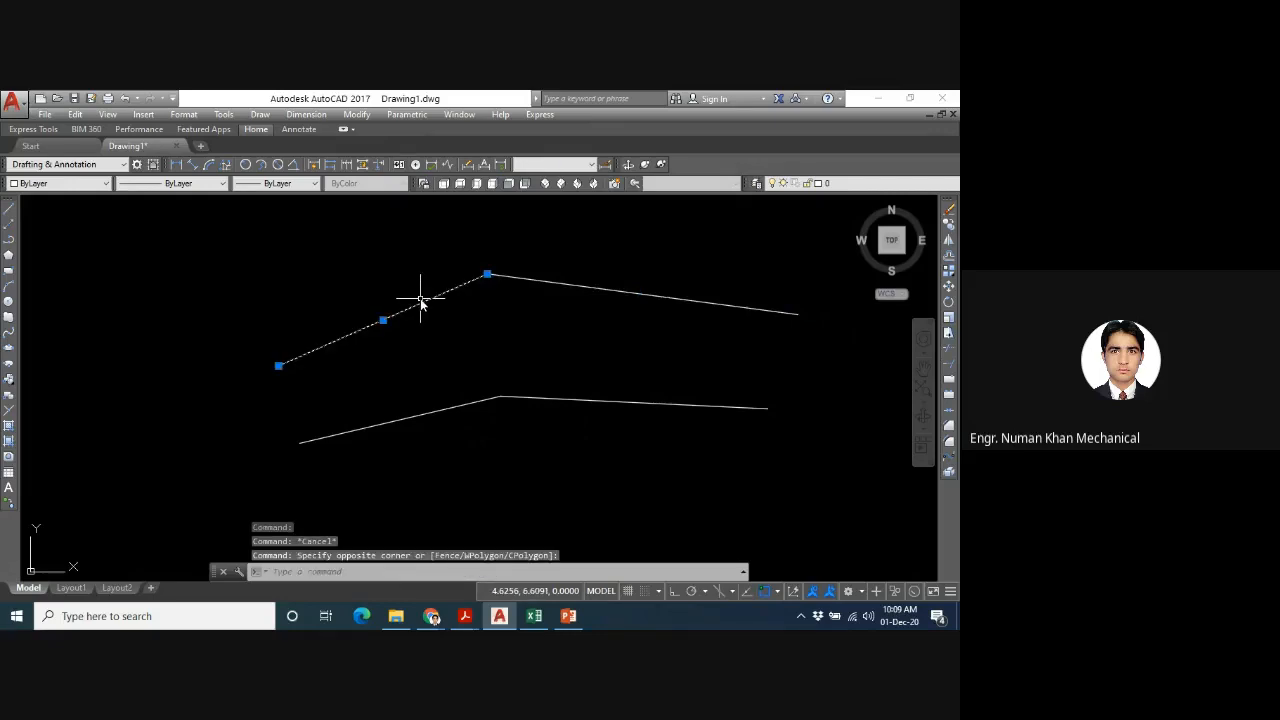
{"action": "left_click", "coordinate": [569, 404]}
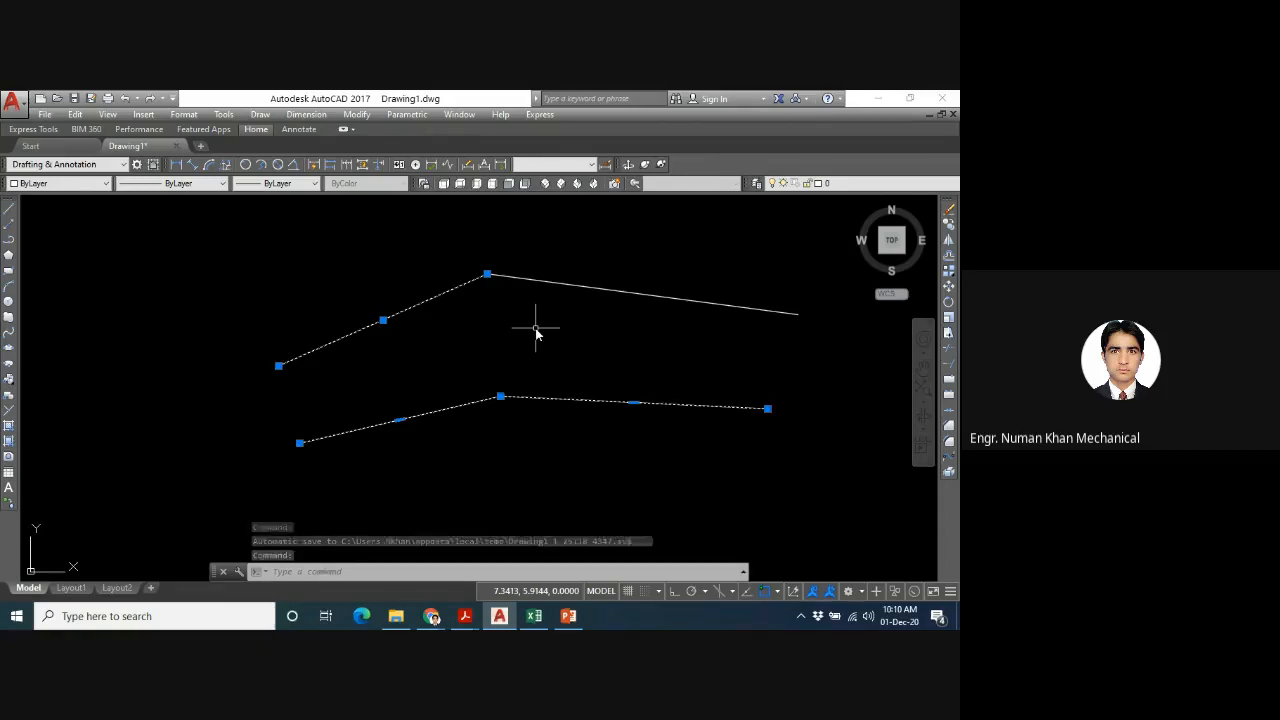
{"action": "key", "text": "Escape"}
- Erase the polyline and both line segments, and zoom to the whole drawing area with the All option
{"action": "mouse_move", "coordinate": [716, 244]}
{"action": "left_mouse_down"}
{"action": "mouse_move", "coordinate": [320, 457]}
{"action": "mouse_move", "coordinate": [447, 484]}
{"action": "left_mouse_up"}
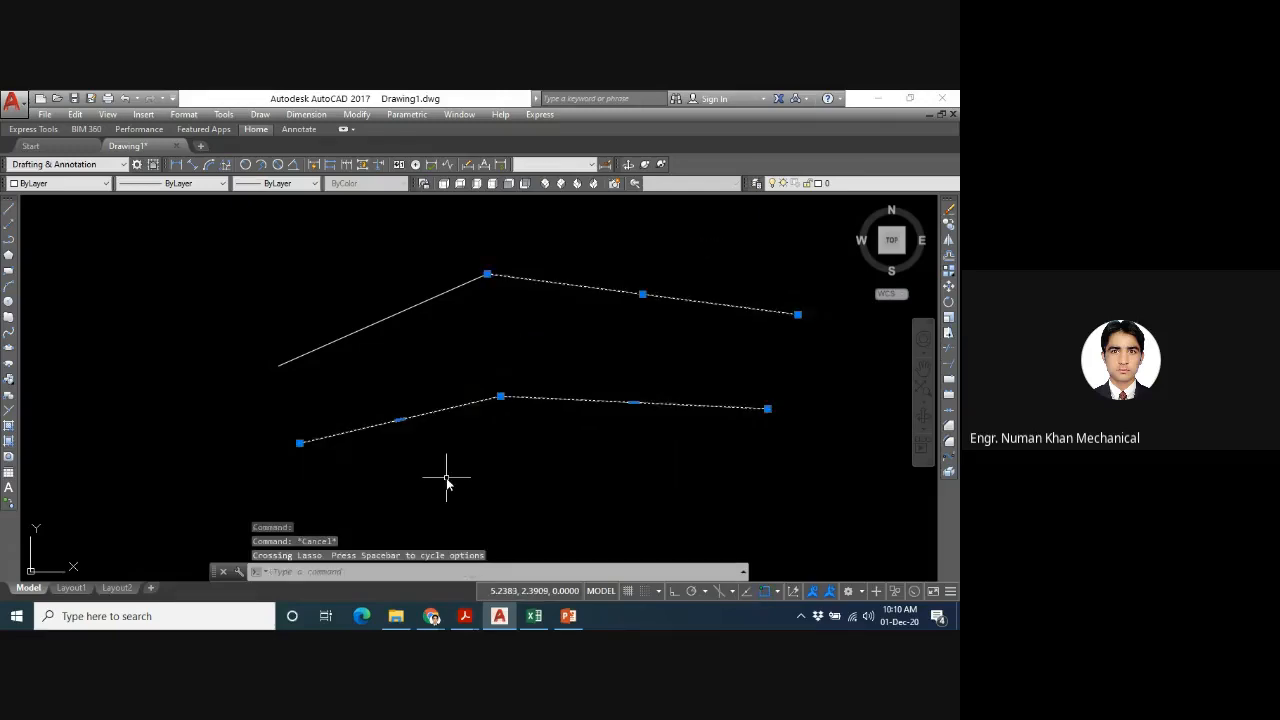
{"action": "key", "text": "Delete"}
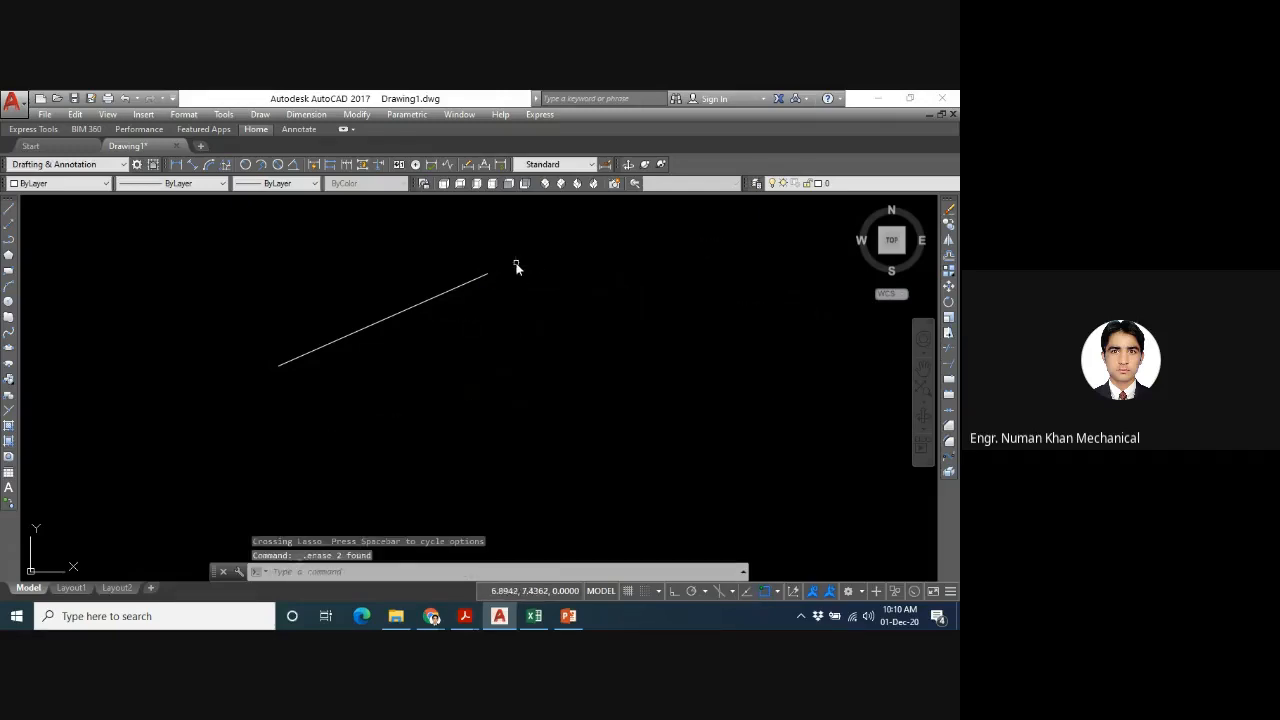
{"action": "left_click", "coordinate": [516, 263]}
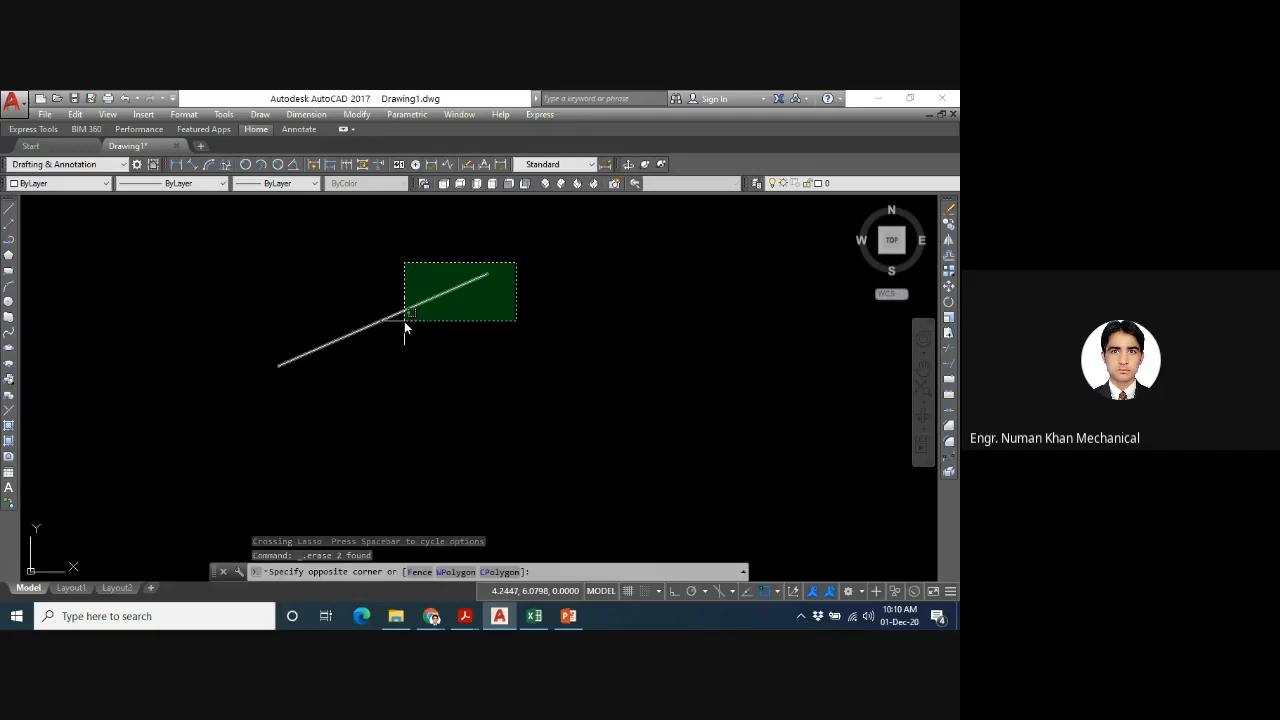
{"action": "left_click", "coordinate": [404, 321]}
{"action": "key", "text": "Delete"}
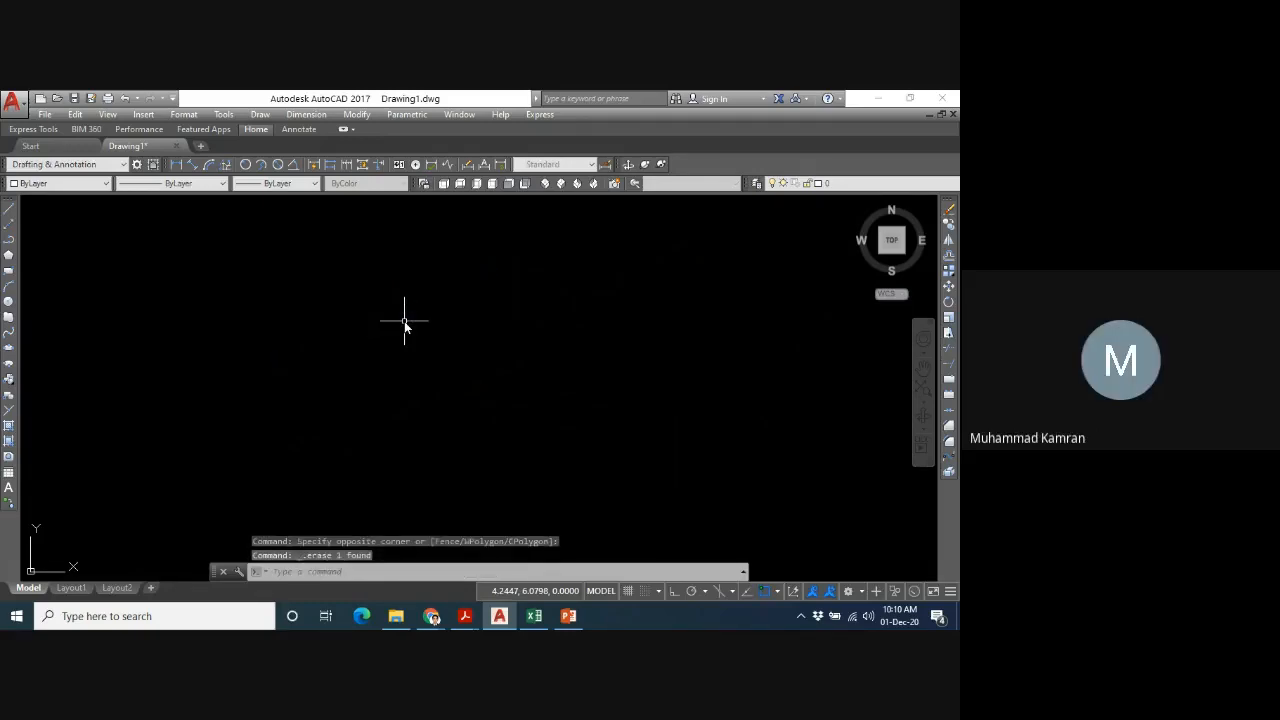
{"action": "type", "text": "z"}
{"action": "key", "text": "Return"}
{"action": "type", "text": "a"}
{"action": "key", "text": "Return"}
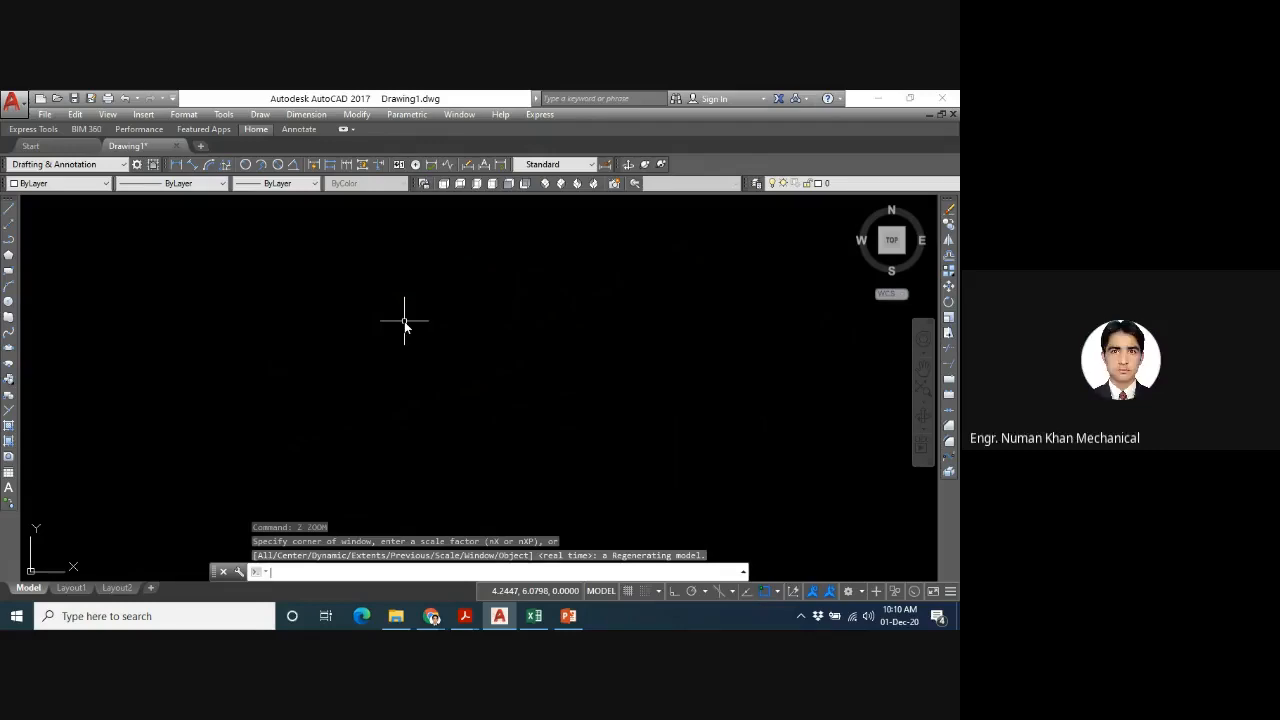
- Start the PLINE command, look up the relative-coordinate square on PowerPoint slide 15, and return to AutoCAD
{"action": "type", "text": "pl"}
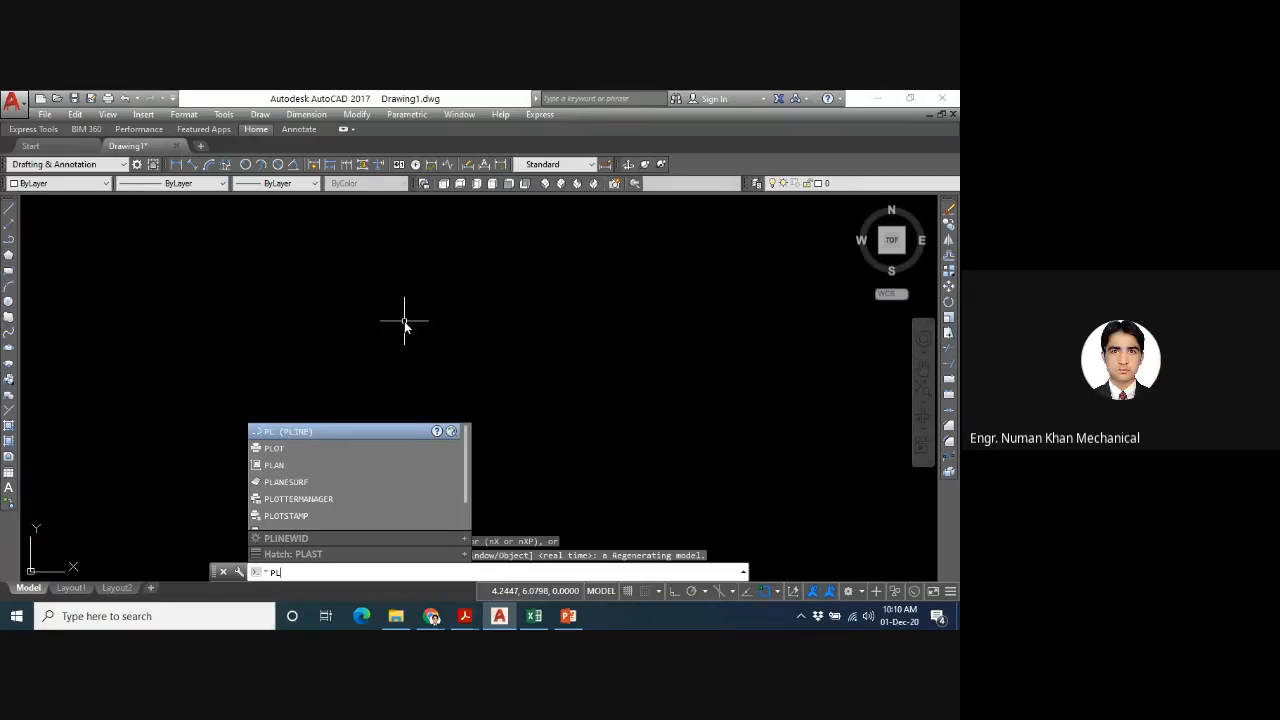
{"action": "key", "text": "Return"}
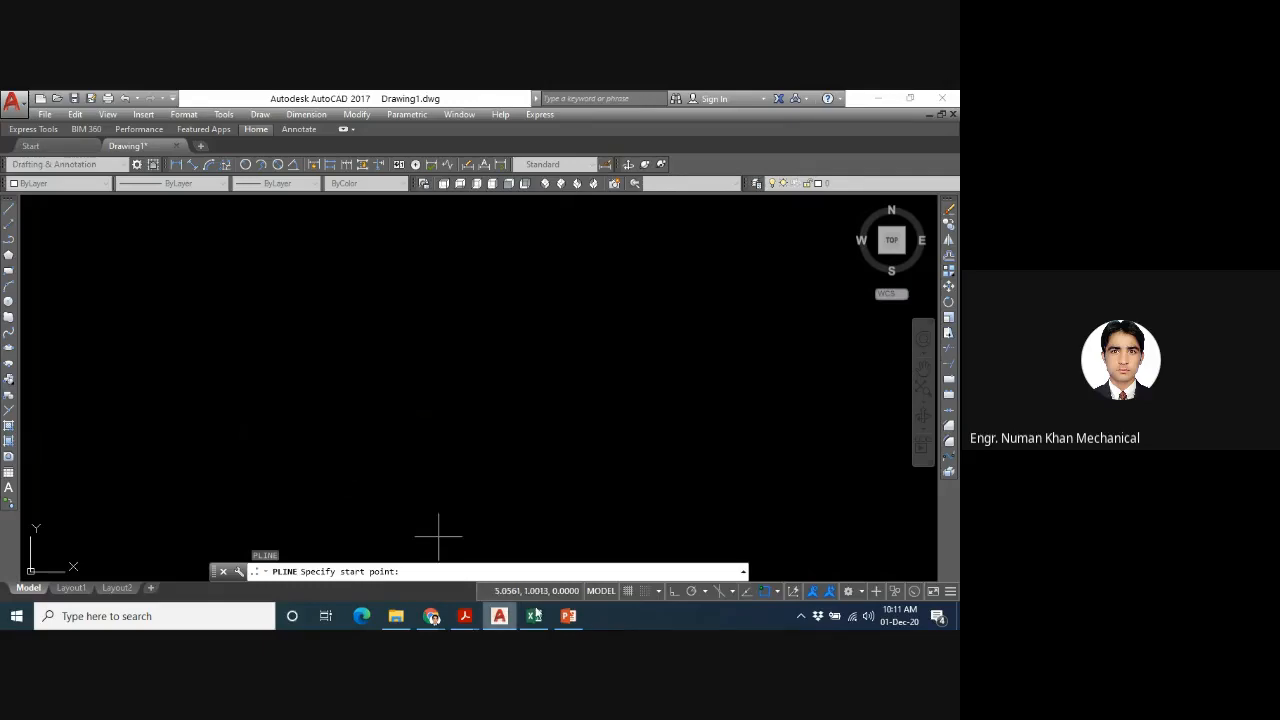
{"action": "left_click", "coordinate": [569, 617]}
{"action": "key", "text": "Page_Up"}
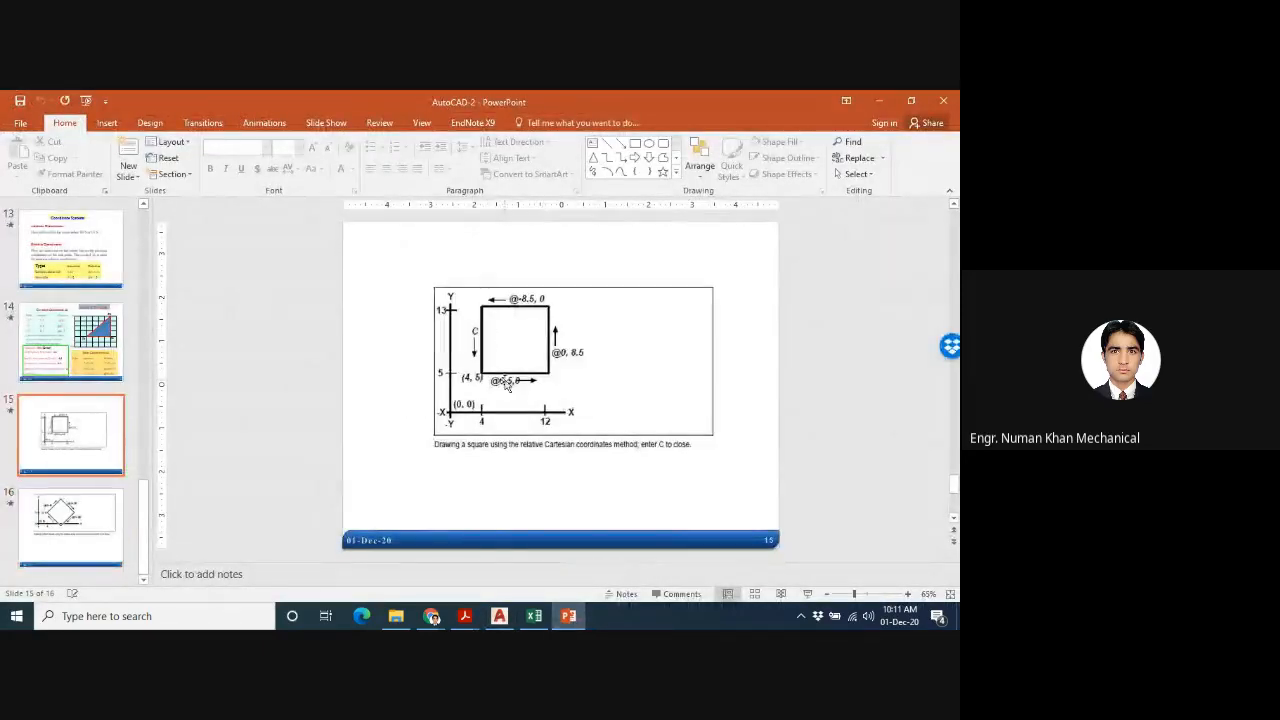
{"action": "mouse_move", "coordinate": [464, 616]}
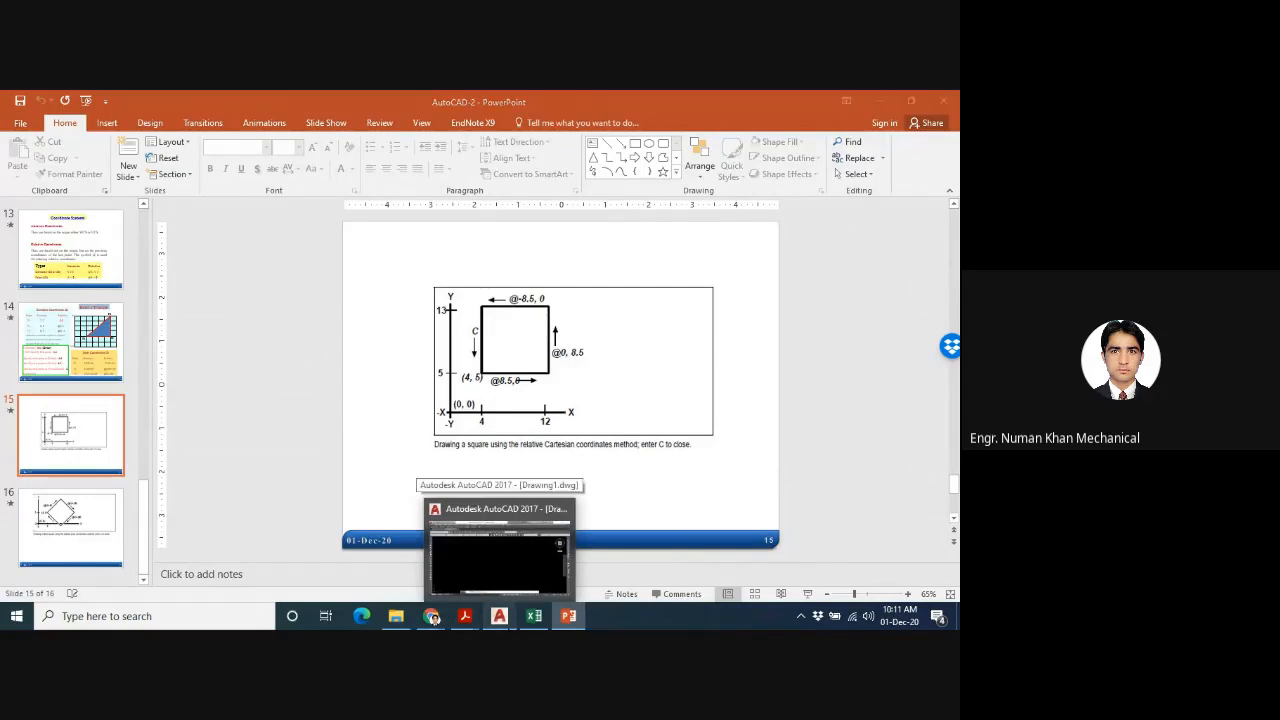
{"action": "left_click", "coordinate": [484, 500]}
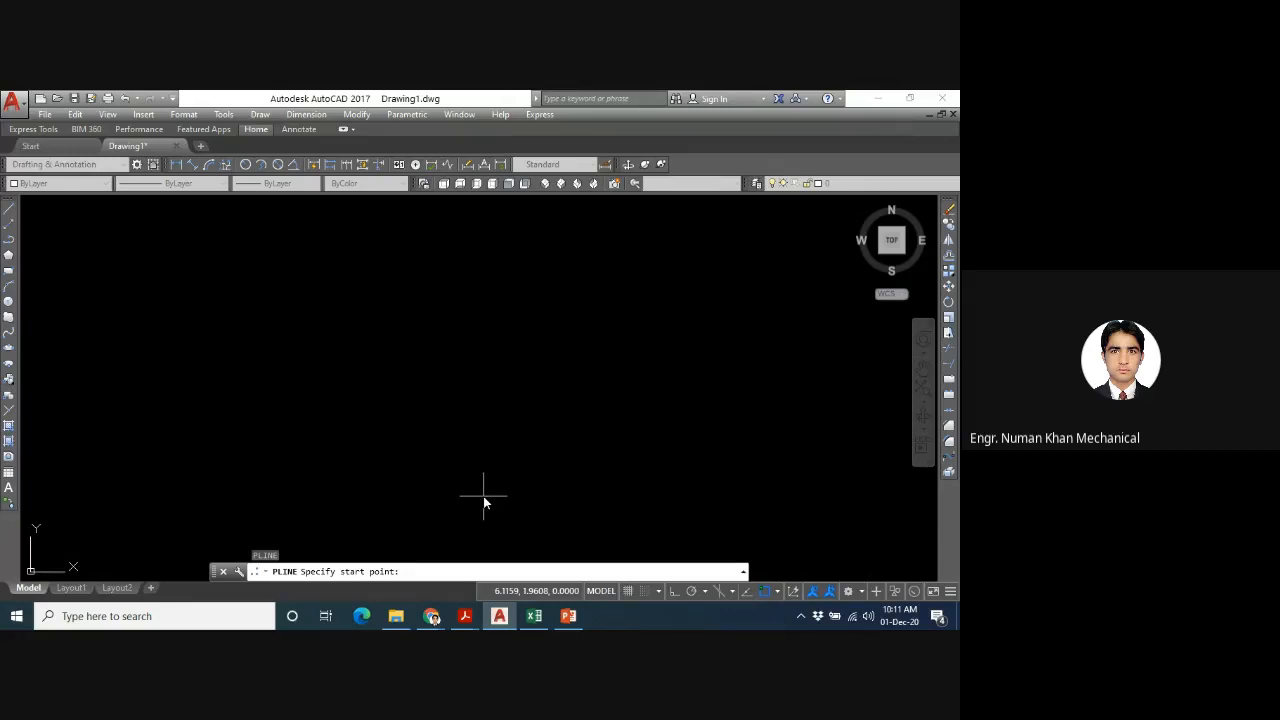
- Begin the polyline square at 4,5 and draw its bottom and right sides with relative points @8.5,0 and @0,8.5
{"action": "type", "text": "4,5"}
{"action": "key", "text": "Return"}
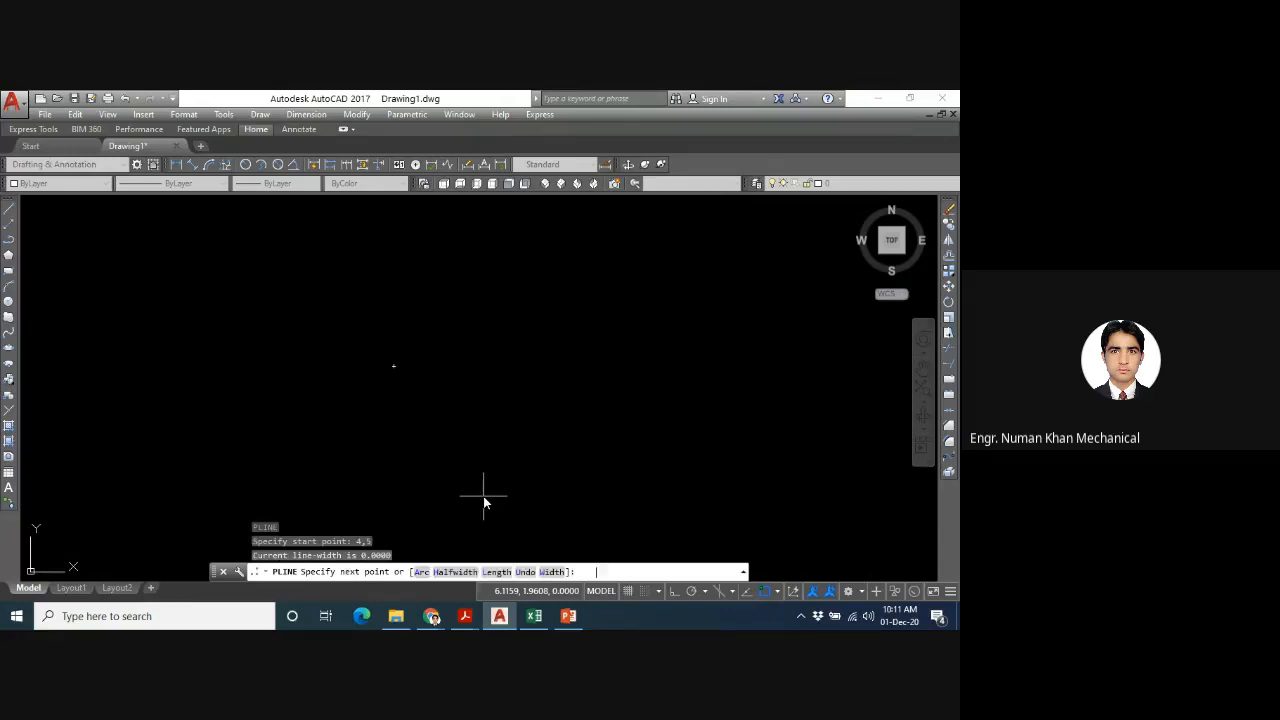
{"action": "type", "text": "@8.5,0"}
{"action": "key", "text": "Return"}
{"action": "type", "text": "@"}
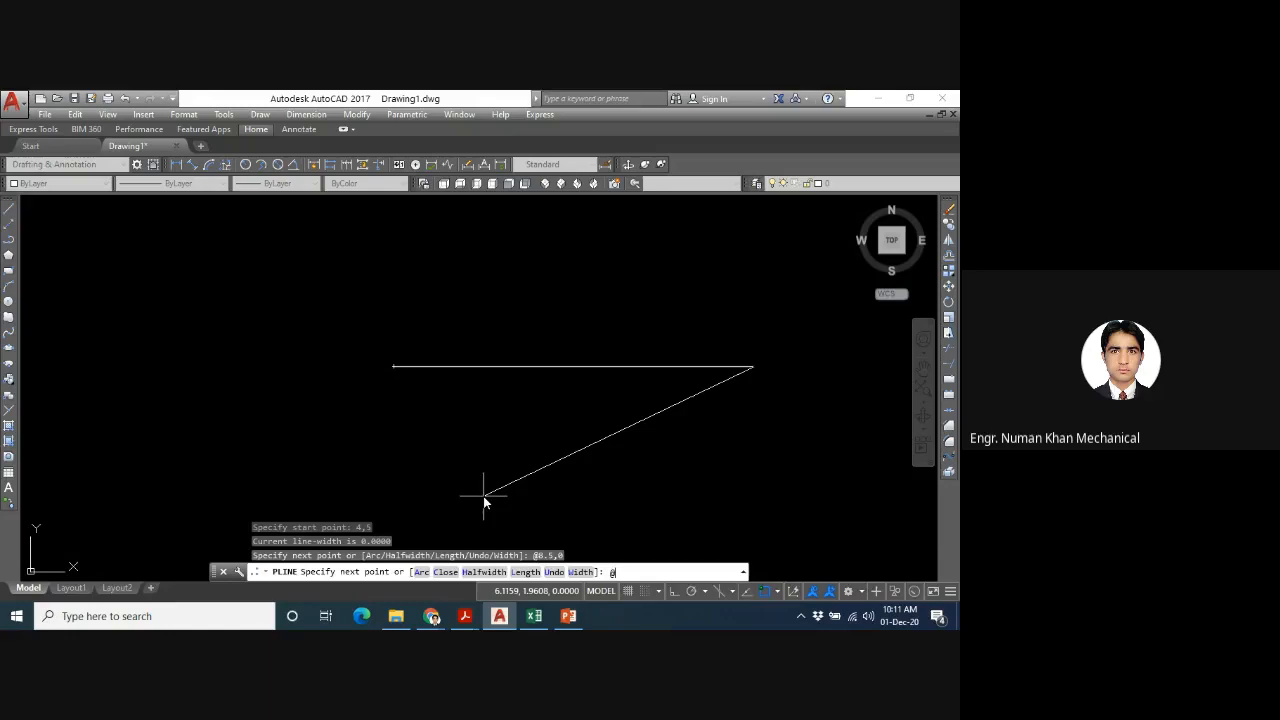
{"action": "type", "text": "0,8.5"}
{"action": "key", "text": "Return"}
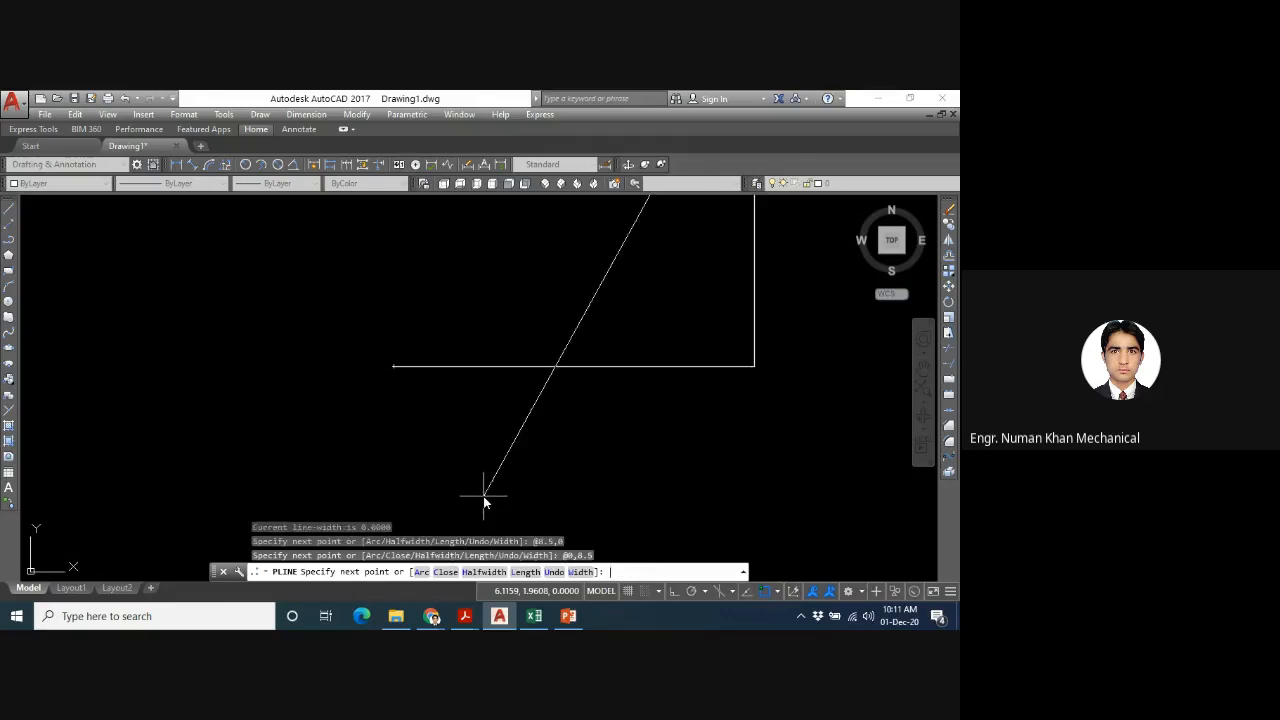
{"action": "type", "text": "@-85,0"}
{"action": "key", "text": "Return"}
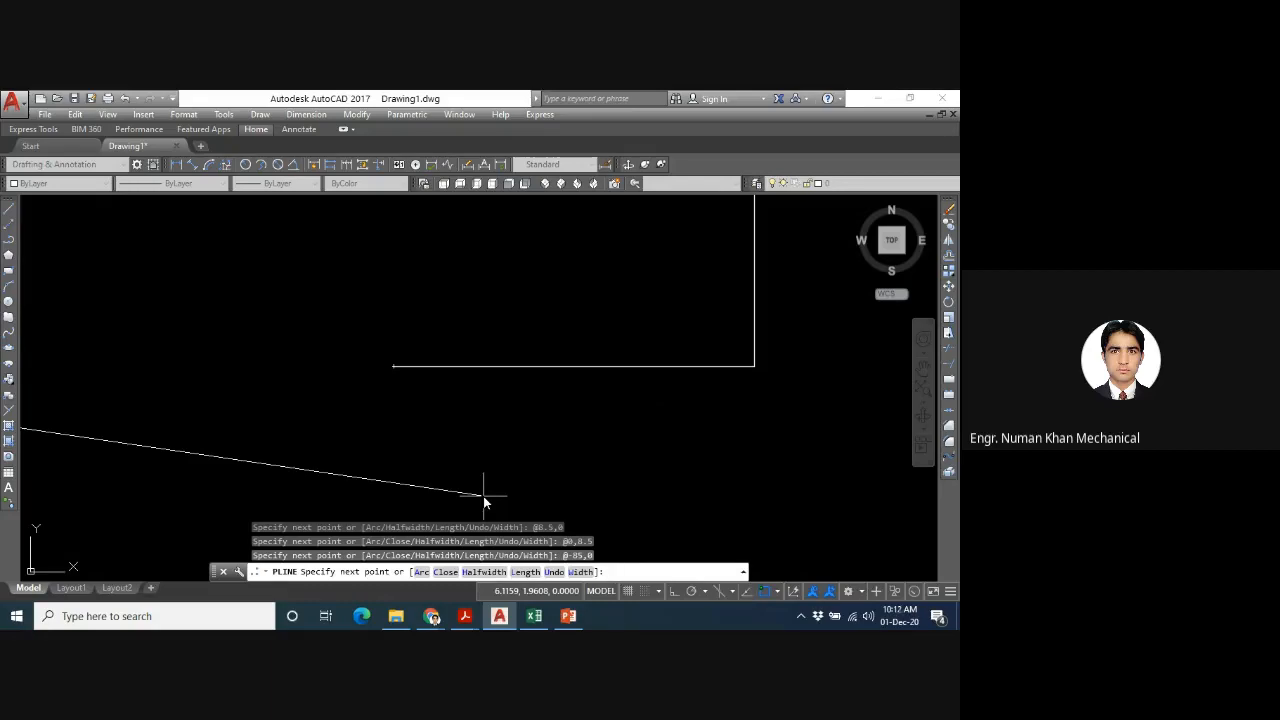
{"action": "key", "text": "ctrl+z"}
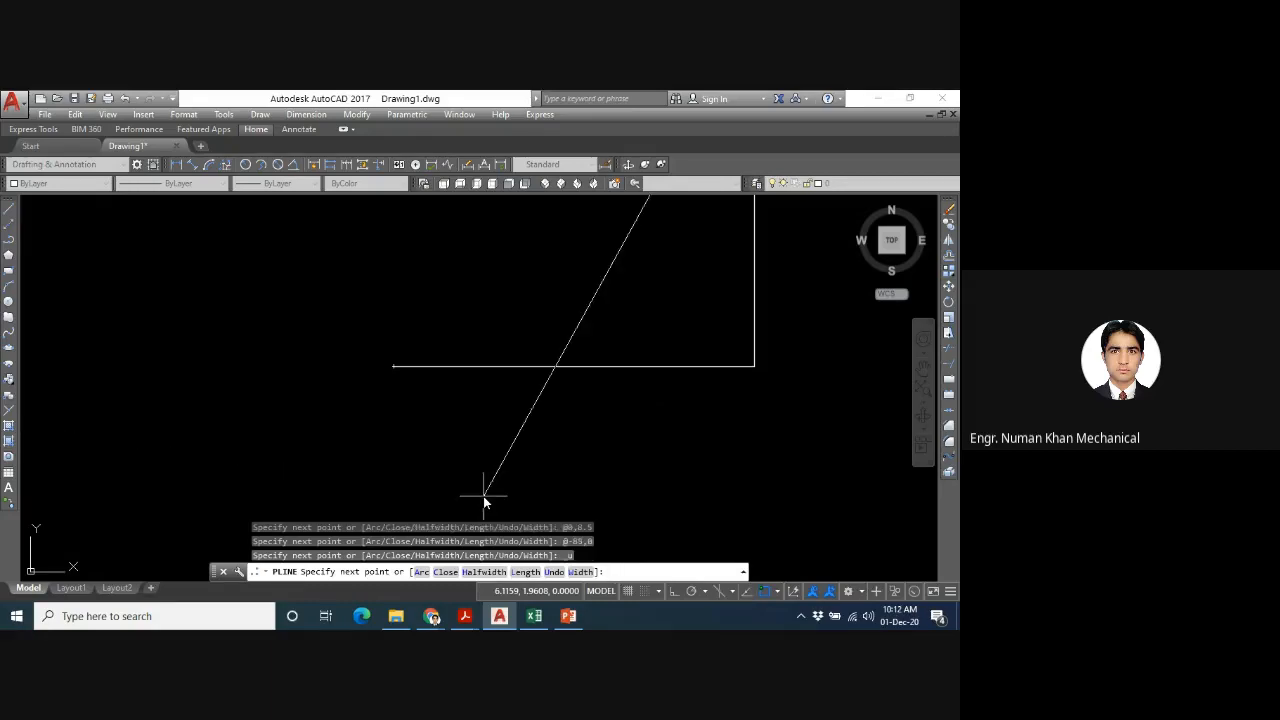
- Draw the top side of the square to @-8.5,0 and complete the polyline with the Close option
{"action": "type", "text": "@-8.5,0"}
{"action": "key", "text": "Return"}
{"action": "type", "text": "c"}
{"action": "key", "text": "Return"}
- Zoom to the whole drawing, pick the square by its right side to check how it is selected, and clear the selection
{"action": "type", "text": "a"}
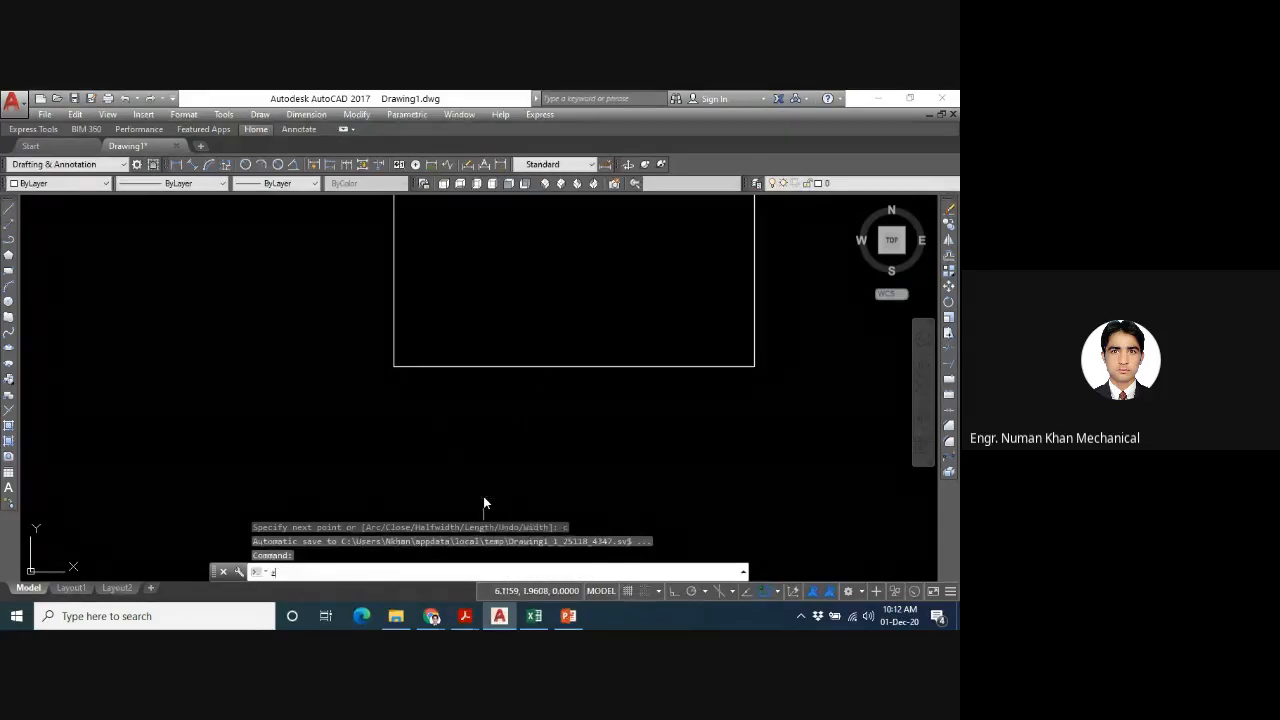
{"action": "key", "text": "Return"}
{"action": "type", "text": "e"}
{"action": "key", "text": "Return"}
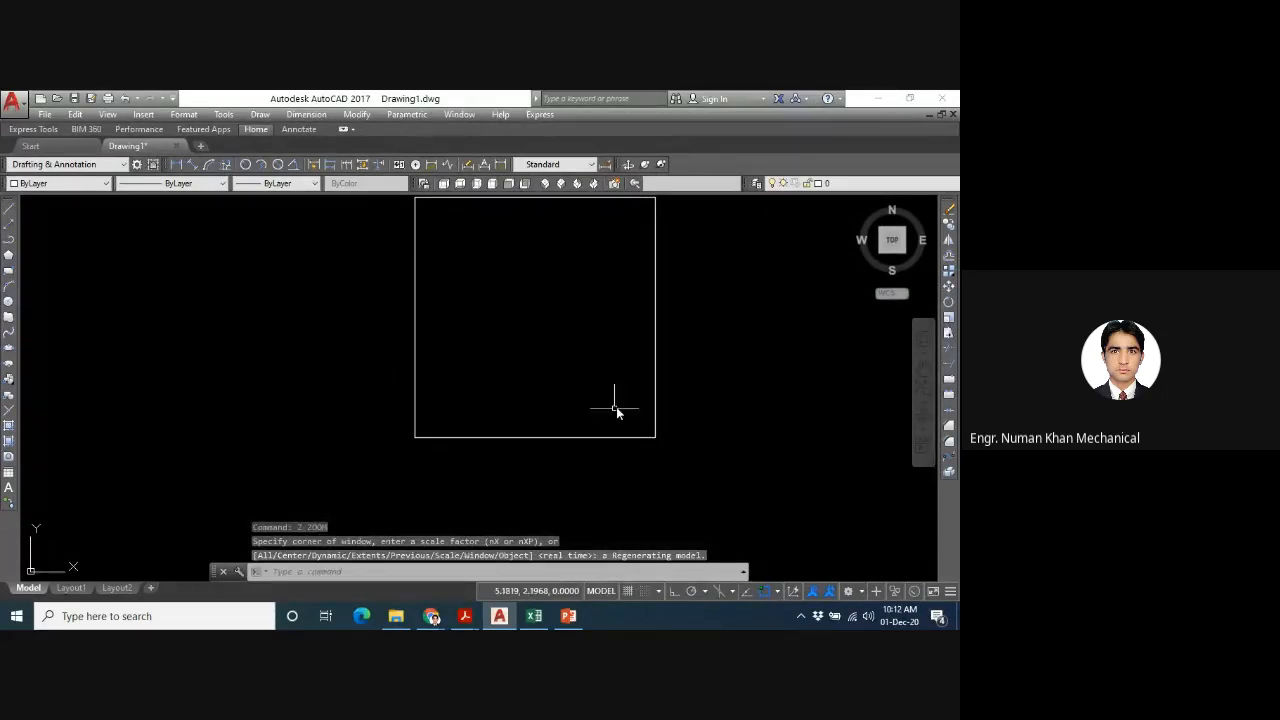
{"action": "scroll", "coordinate": [578, 408], "scroll_direction": "up", "scroll_amount": 2}
{"action": "scroll", "coordinate": [578, 408], "scroll_direction": "down", "scroll_amount": 4}
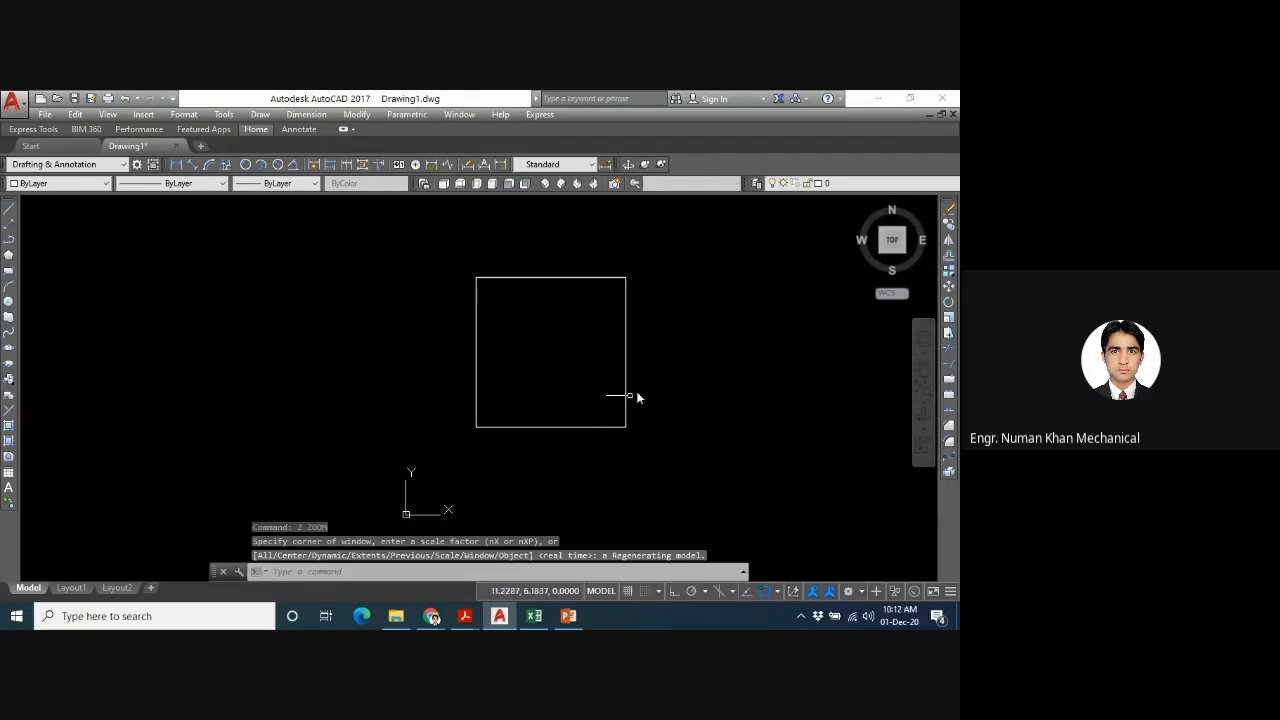
{"action": "left_click", "coordinate": [622, 353]}
{"action": "mouse_move", "coordinate": [625, 352]}
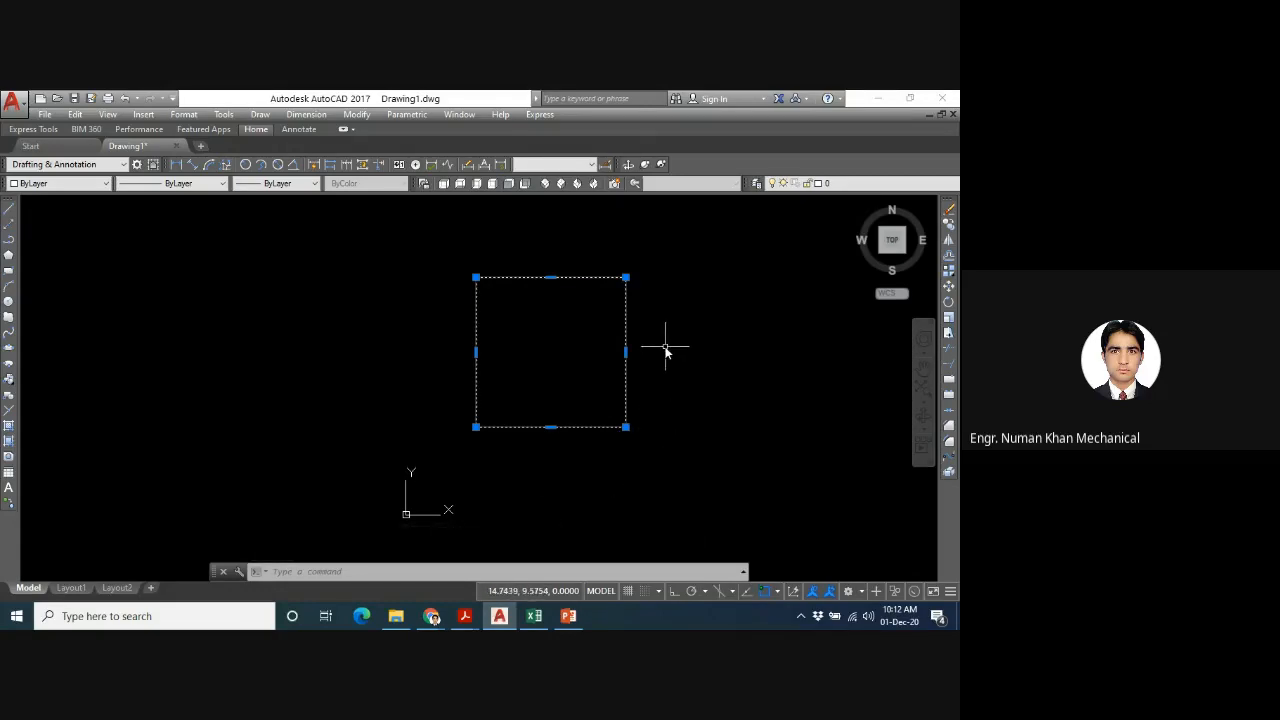
{"action": "key", "text": "Escape"}
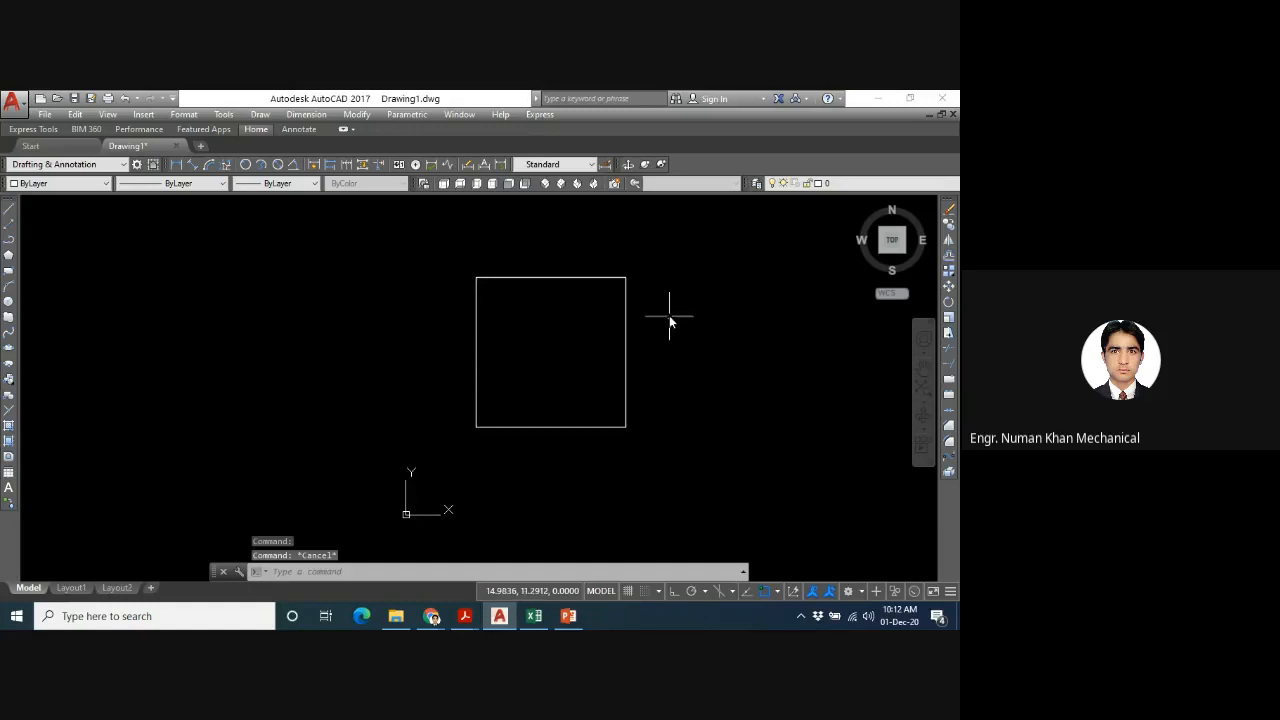
- Erase the square using a crossing selection around it, and zoom to the whole drawing area with the All option
{"action": "left_click", "coordinate": [663, 255]}
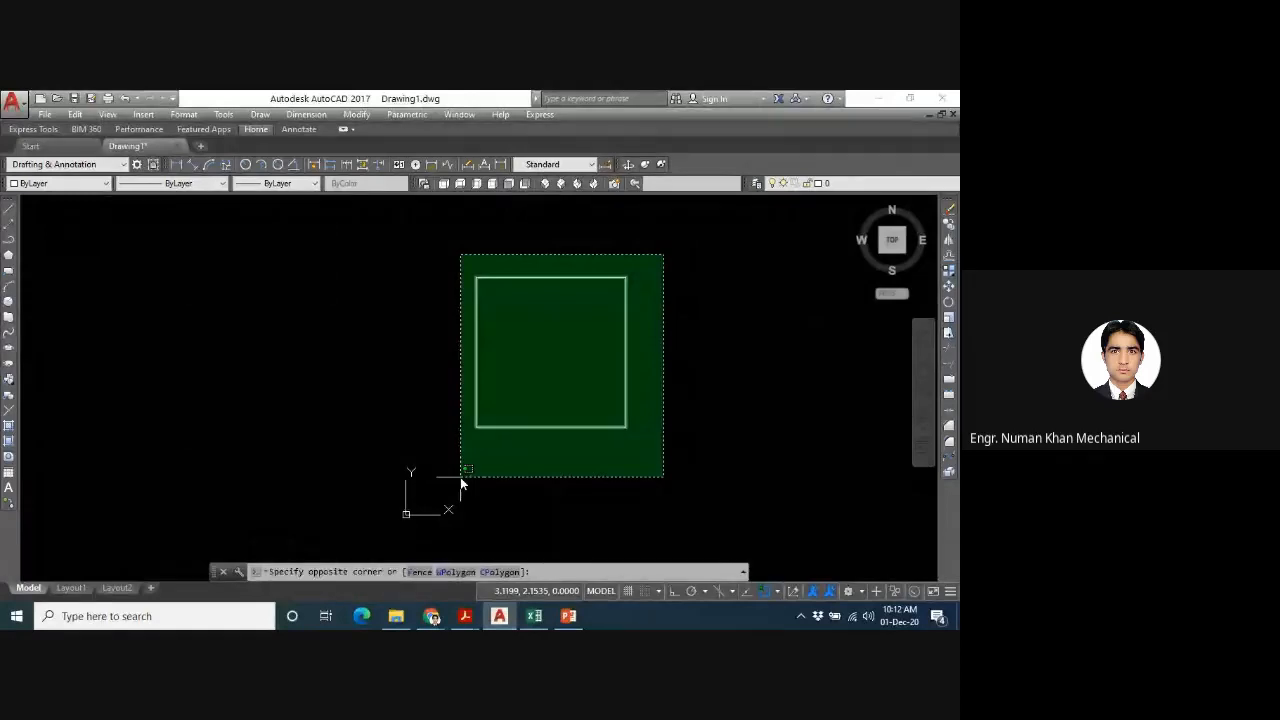
{"action": "left_click", "coordinate": [460, 477]}
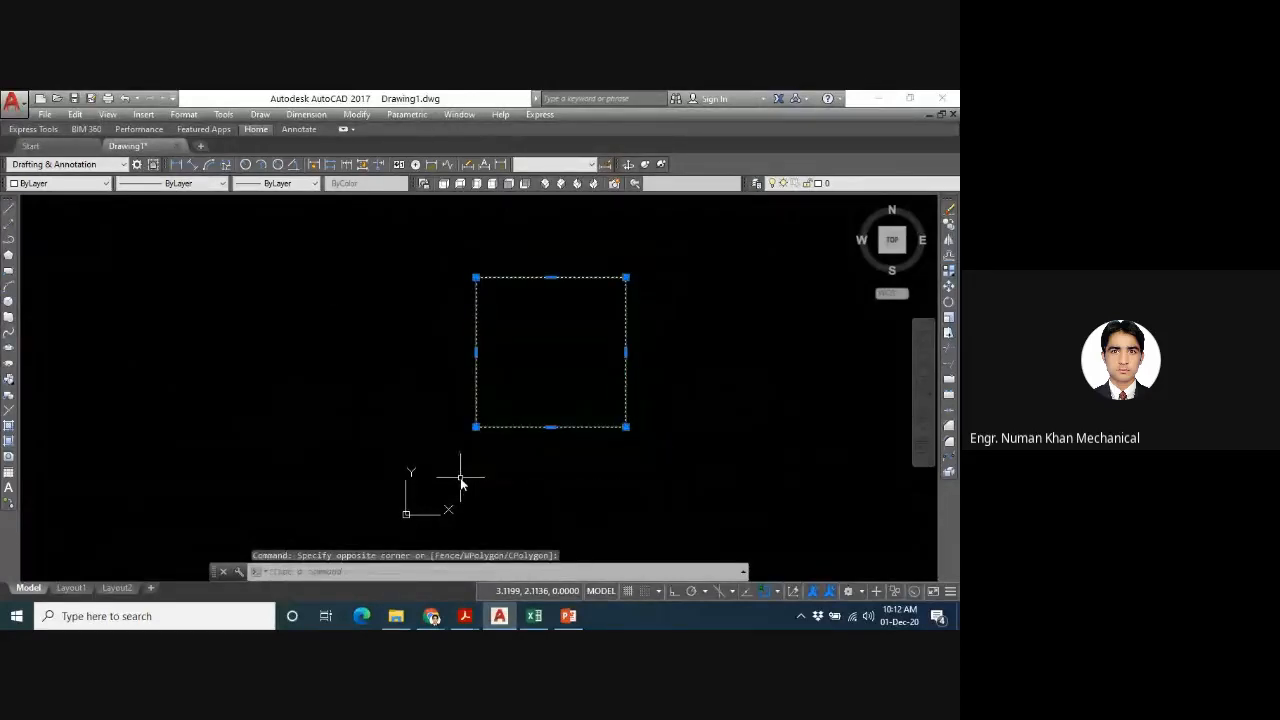
{"action": "key", "text": "Delete"}
{"action": "type", "text": "z"}
{"action": "key", "text": "Return"}
{"action": "type", "text": "e"}
{"action": "key", "text": "Return"}
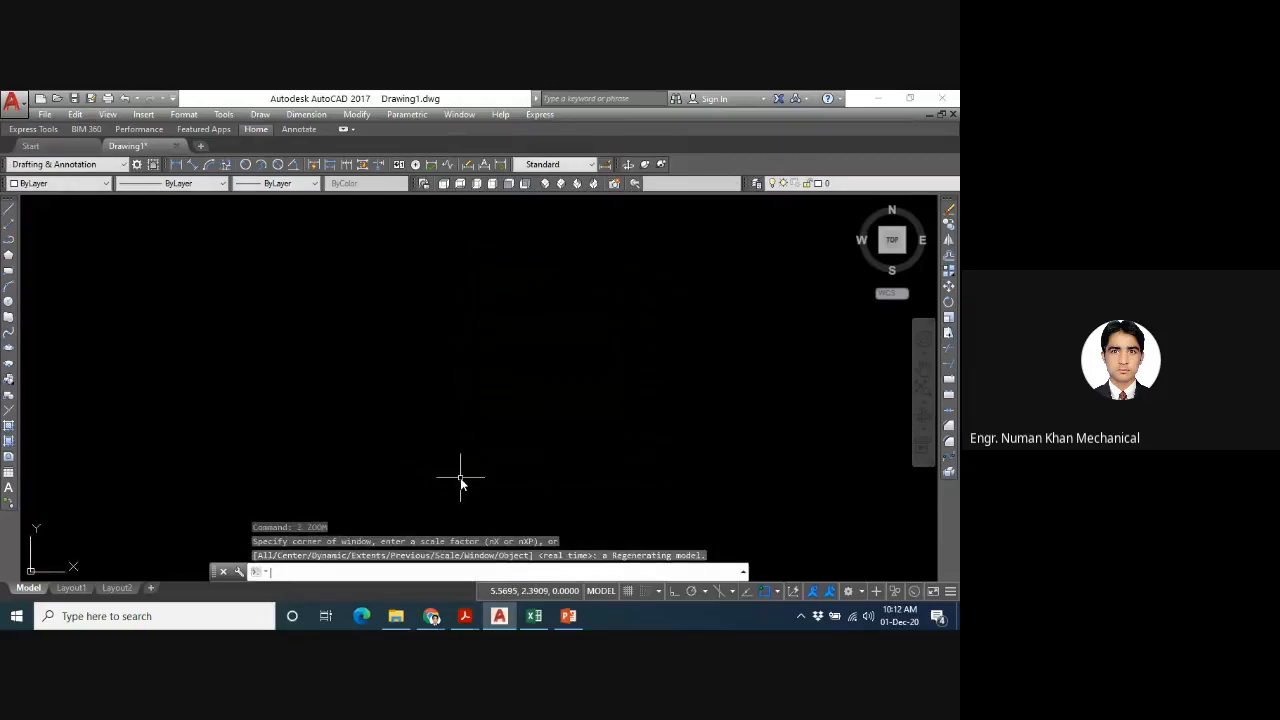
- Draw a polyline with a nearly horizontal segment to the right, continued with the Arc option by three arcs looping back over the line
{"action": "type", "text": "pl"}
{"action": "key", "text": "Return"}
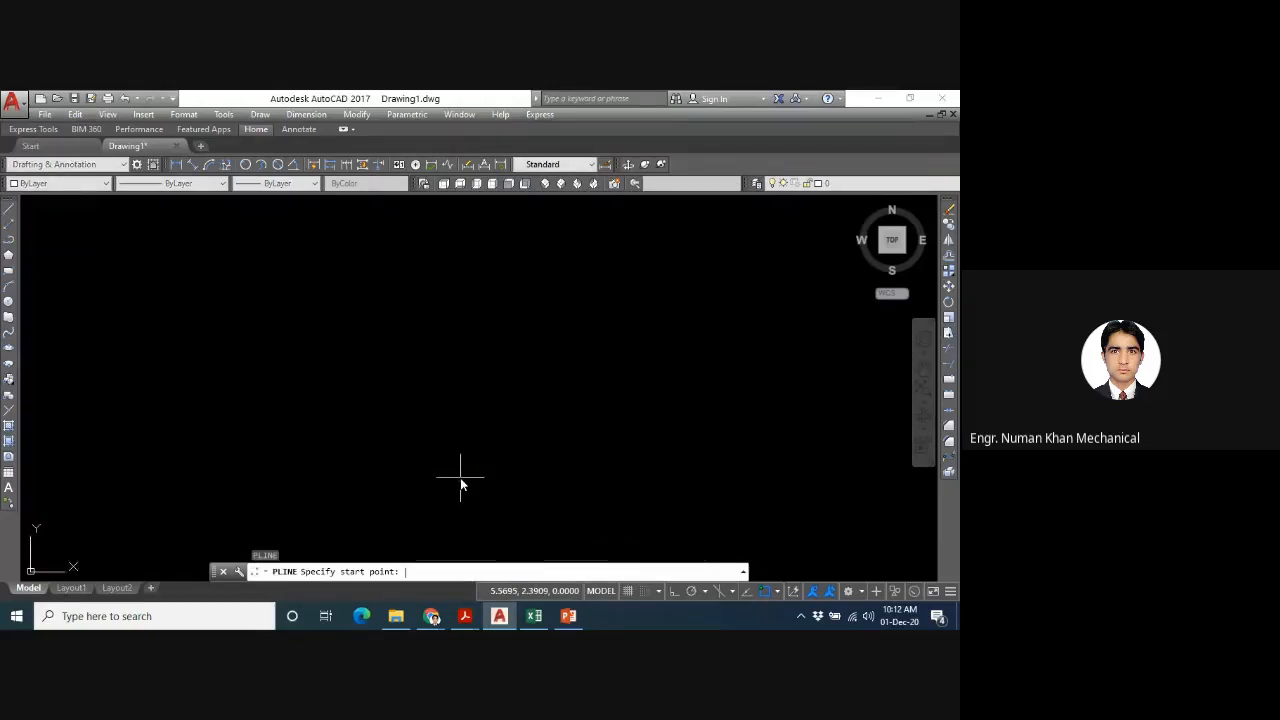
{"action": "left_click", "coordinate": [283, 435]}
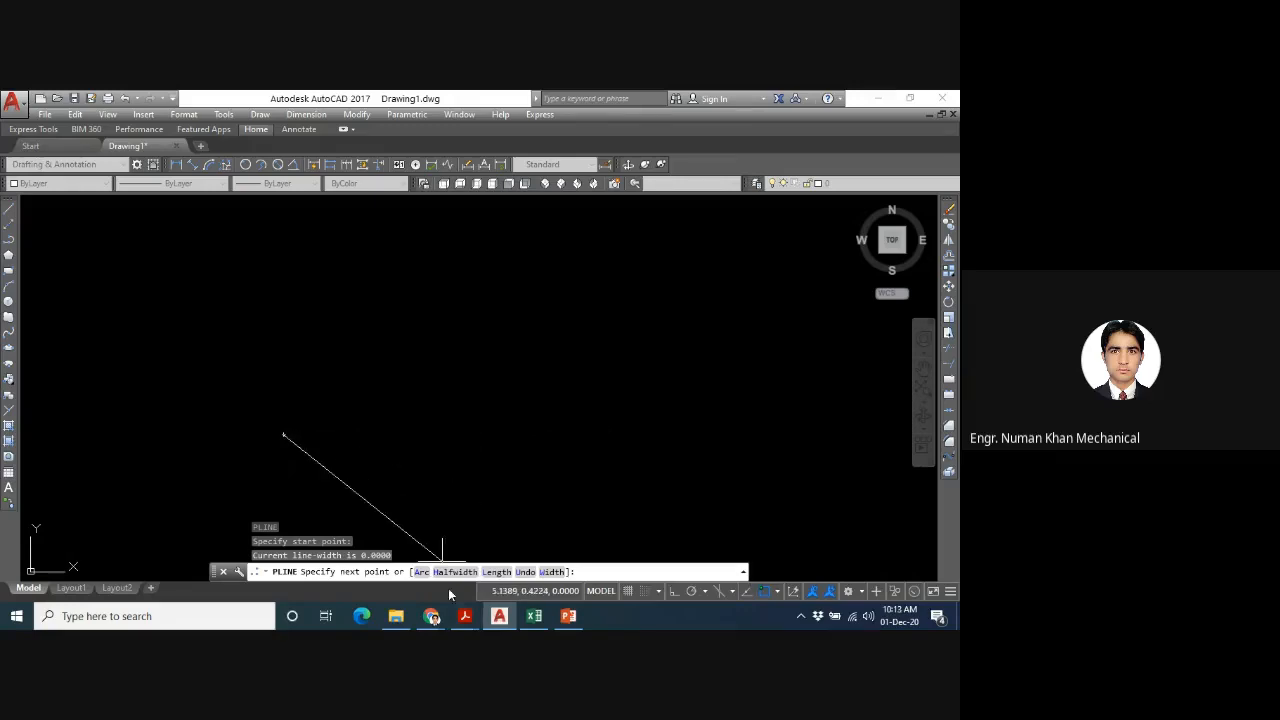
{"action": "left_click", "coordinate": [607, 439]}
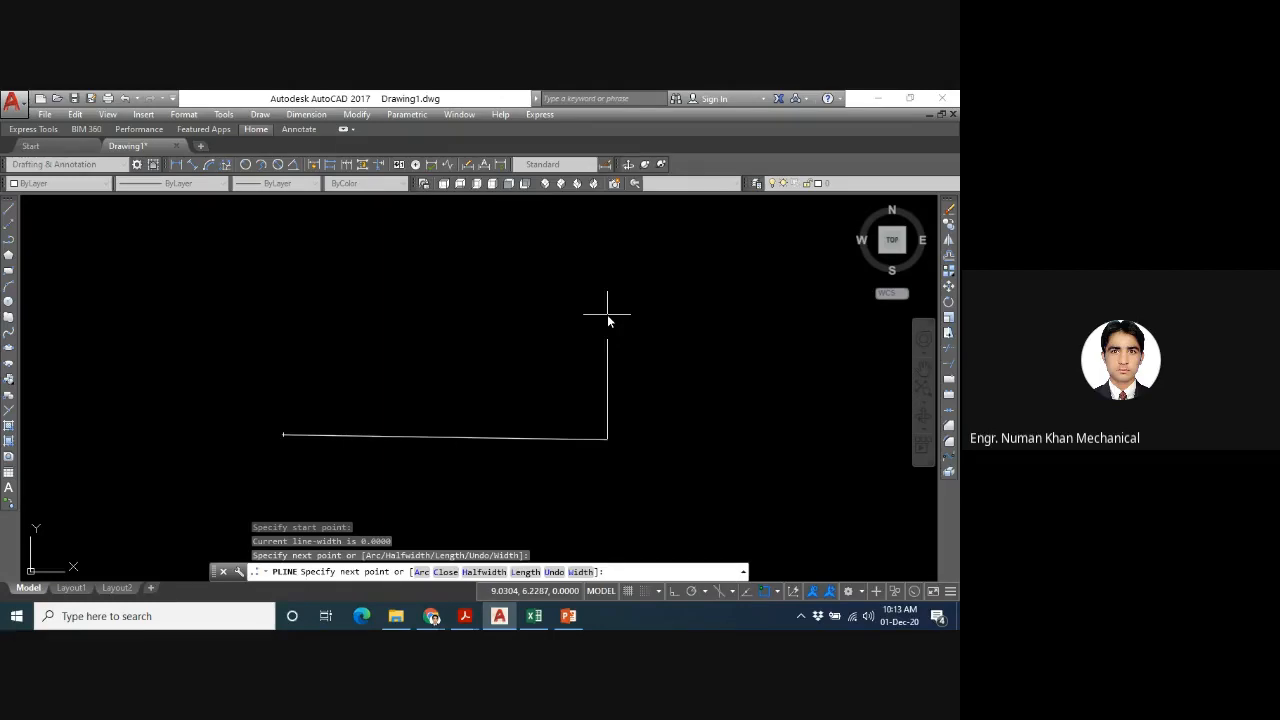
{"action": "type", "text": "a"}
{"action": "key", "text": "Return"}
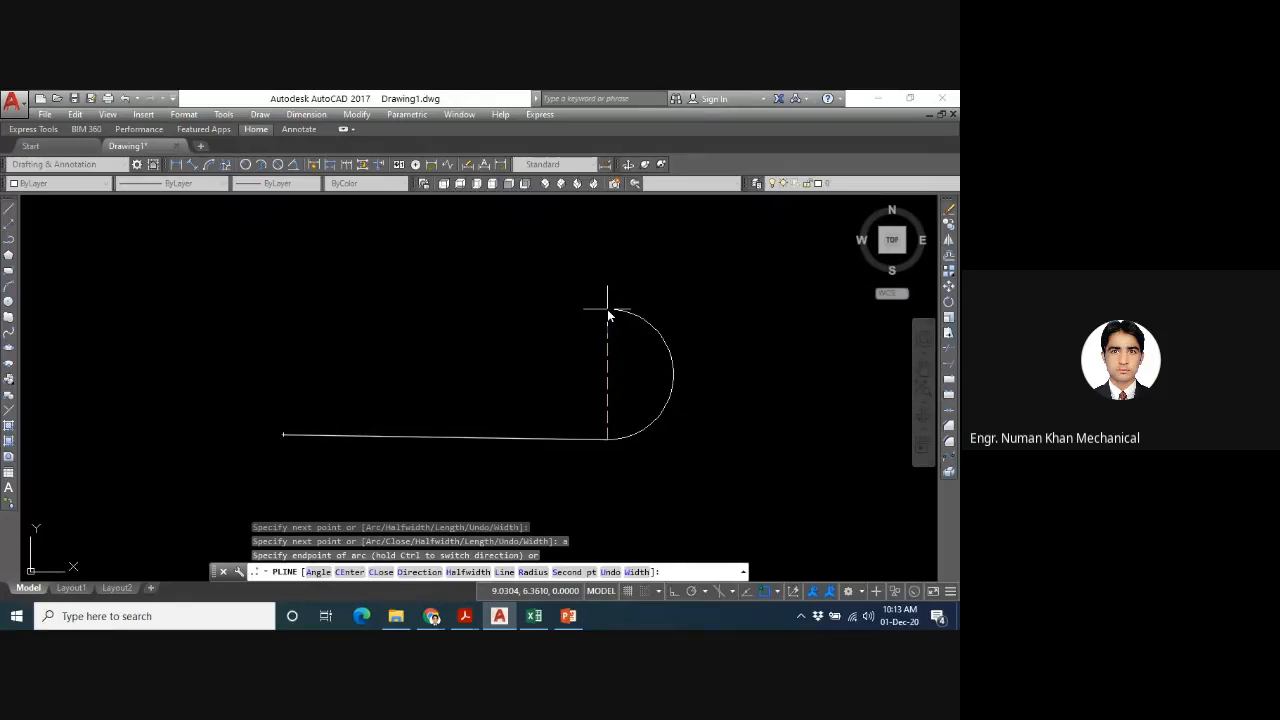
{"action": "left_click", "coordinate": [607, 310]}
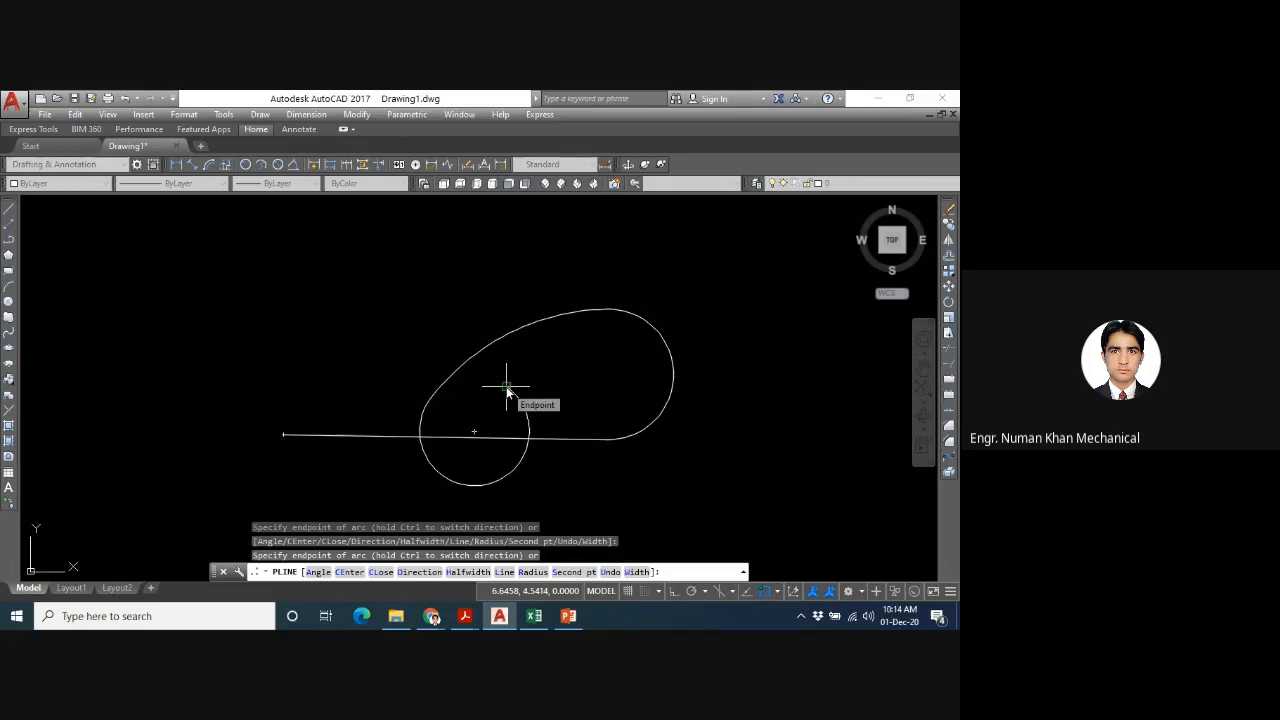
- Switch the polyline to the Line option, add a straight segment leftward to about 1.25, 4.69, and end the command
{"action": "type", "text": "l"}
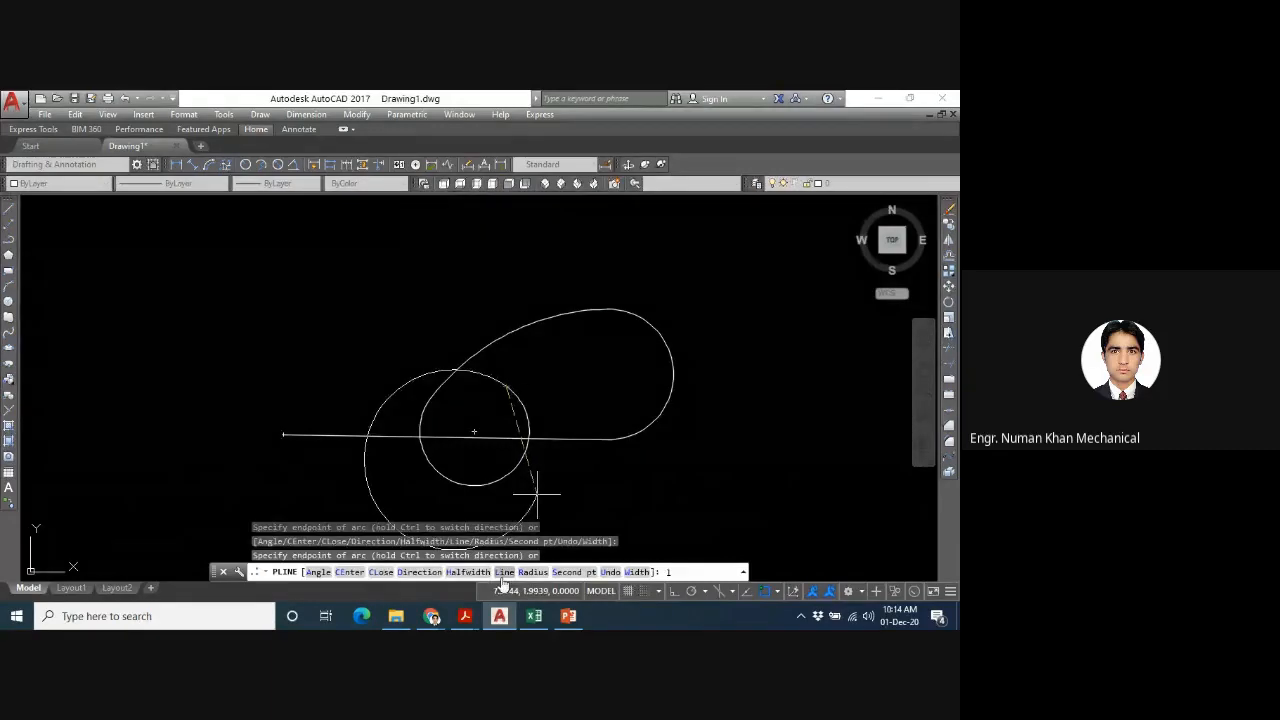
{"action": "key", "text": "Return"}
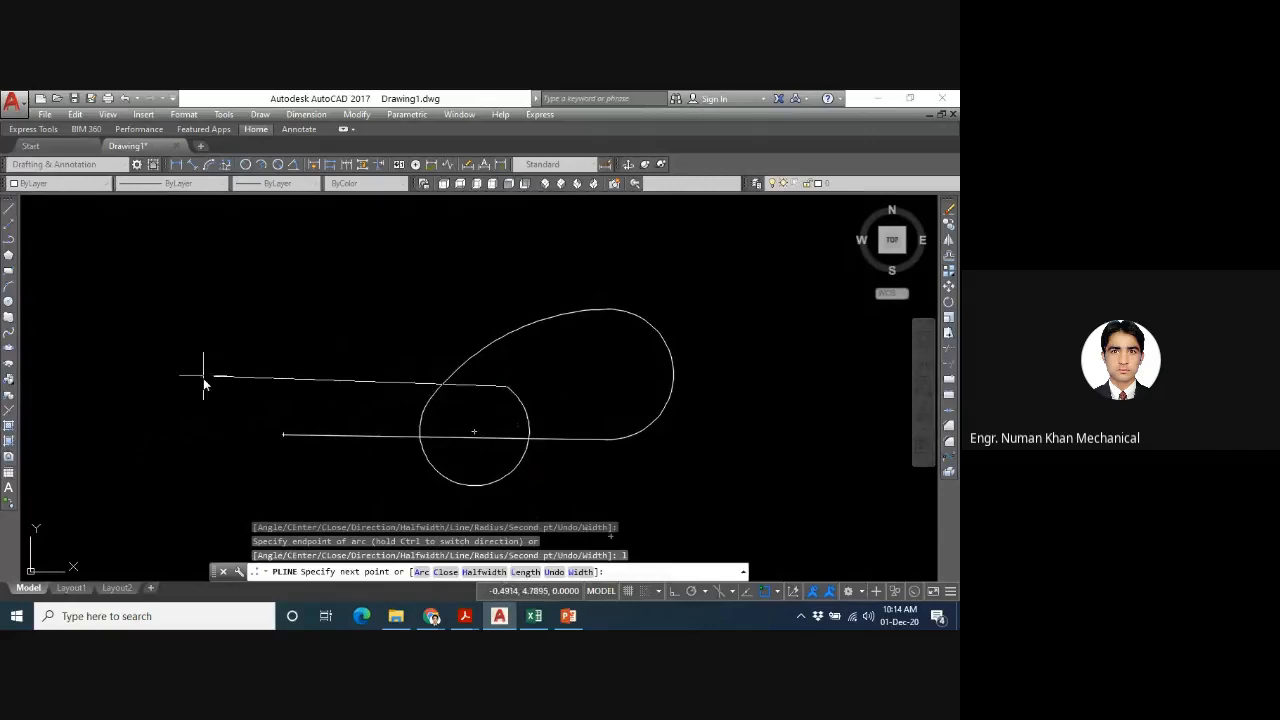
{"action": "left_click", "coordinate": [277, 381]}
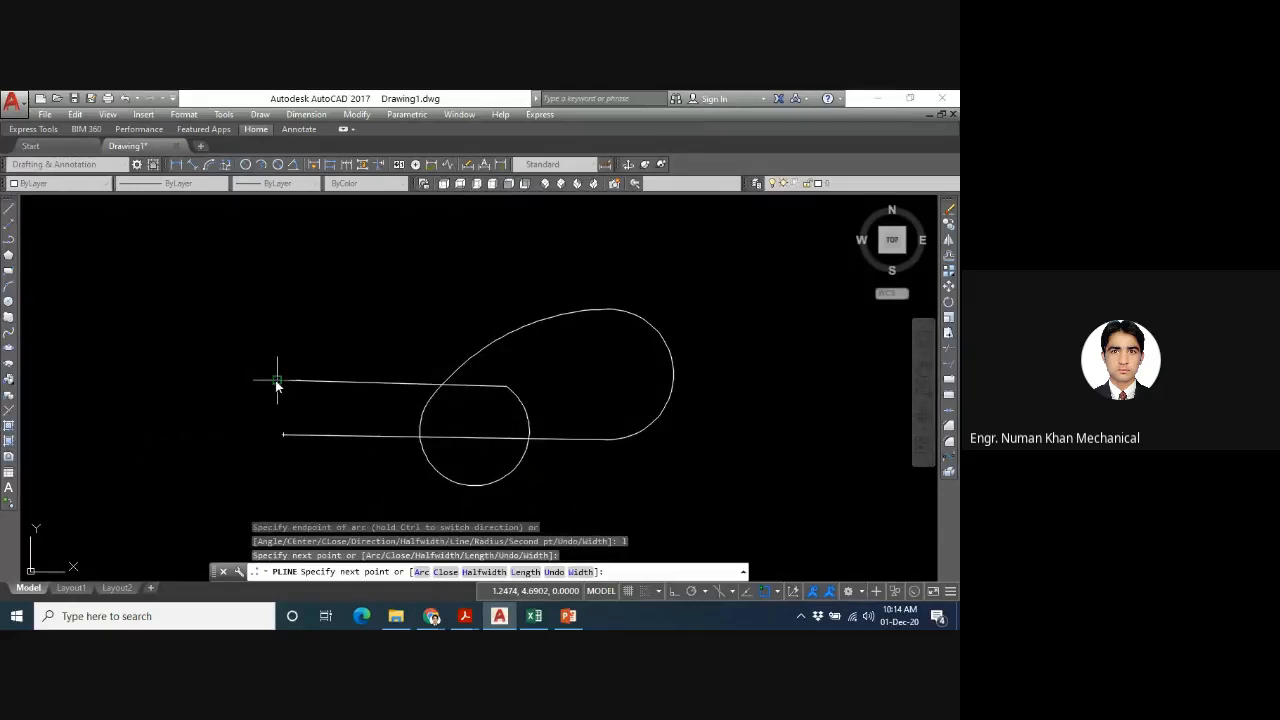
{"action": "key", "text": "Escape"}
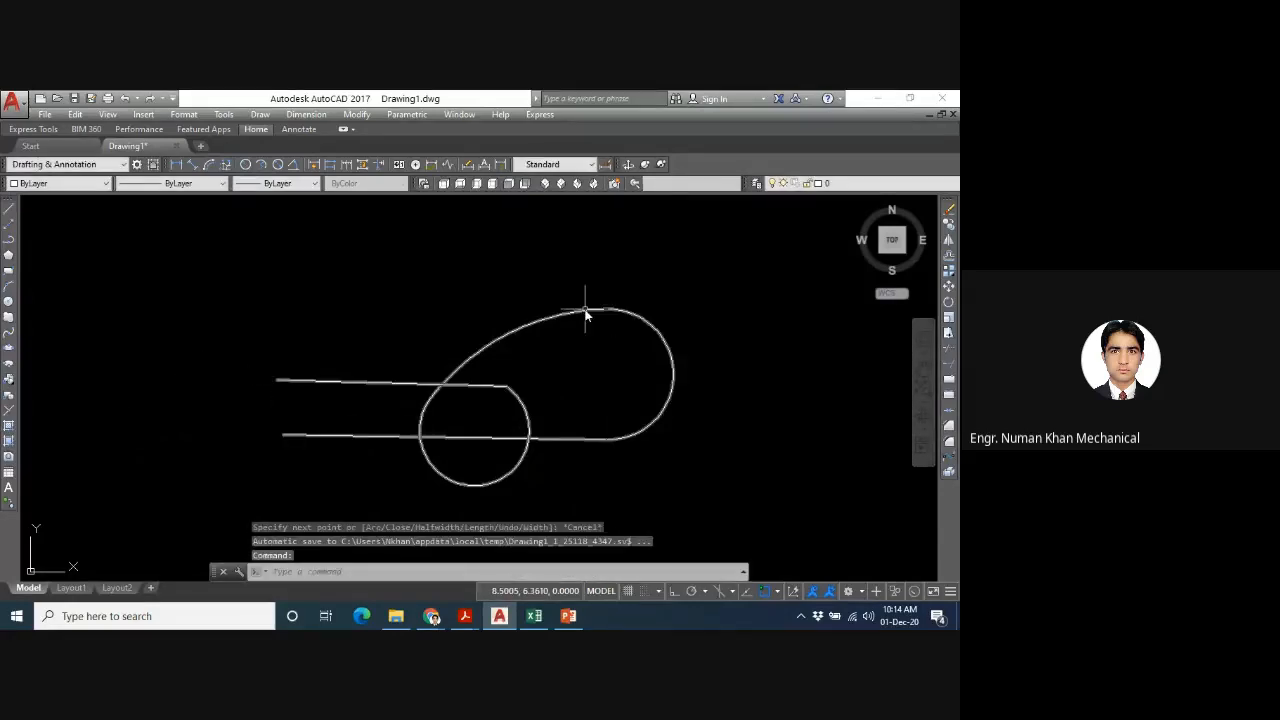
- Stretch the polyline's right and upper arcs outward at their midpoints, and move their shared vertex slightly up and right
{"action": "left_click", "coordinate": [586, 312]}
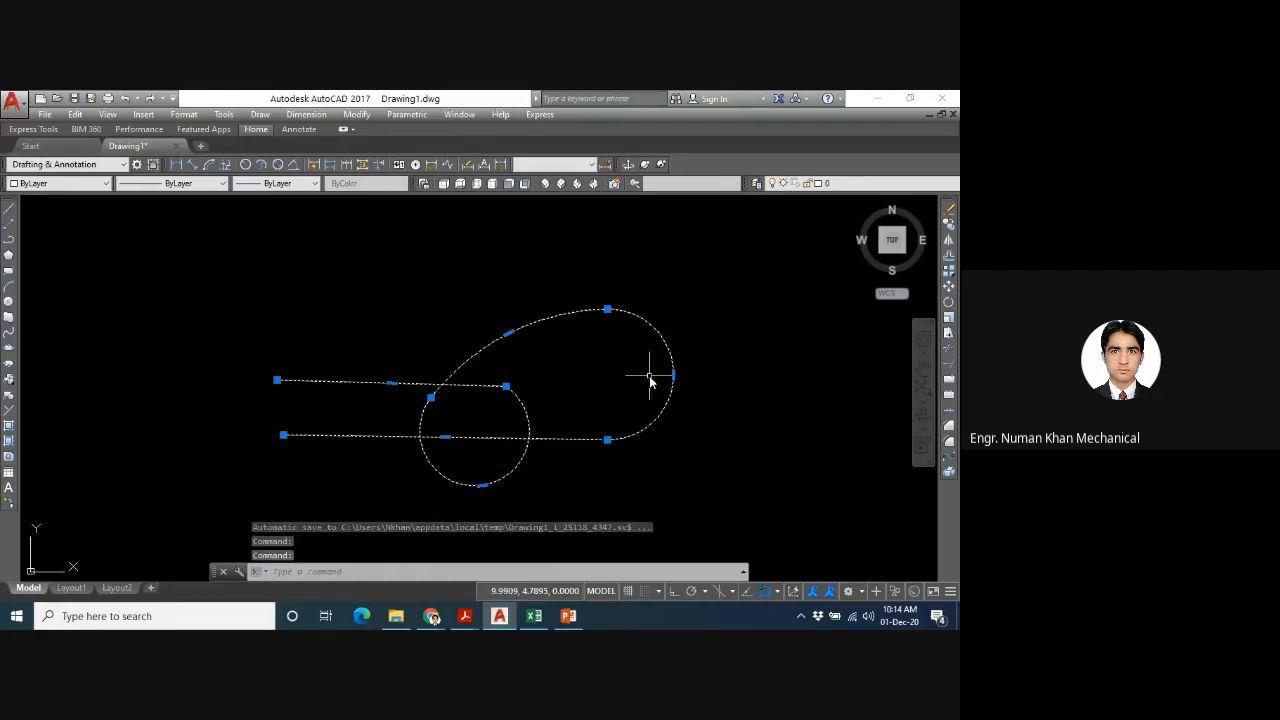
{"action": "mouse_move", "coordinate": [673, 377]}
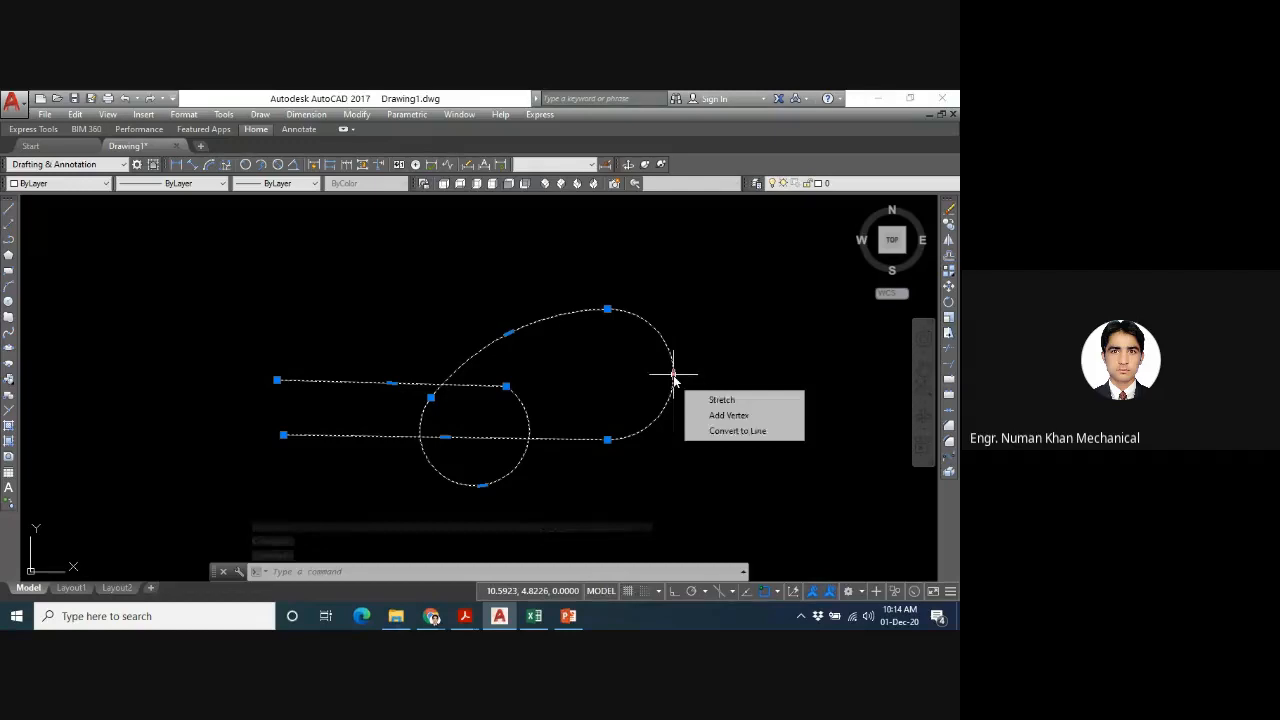
{"action": "left_click", "coordinate": [673, 377]}
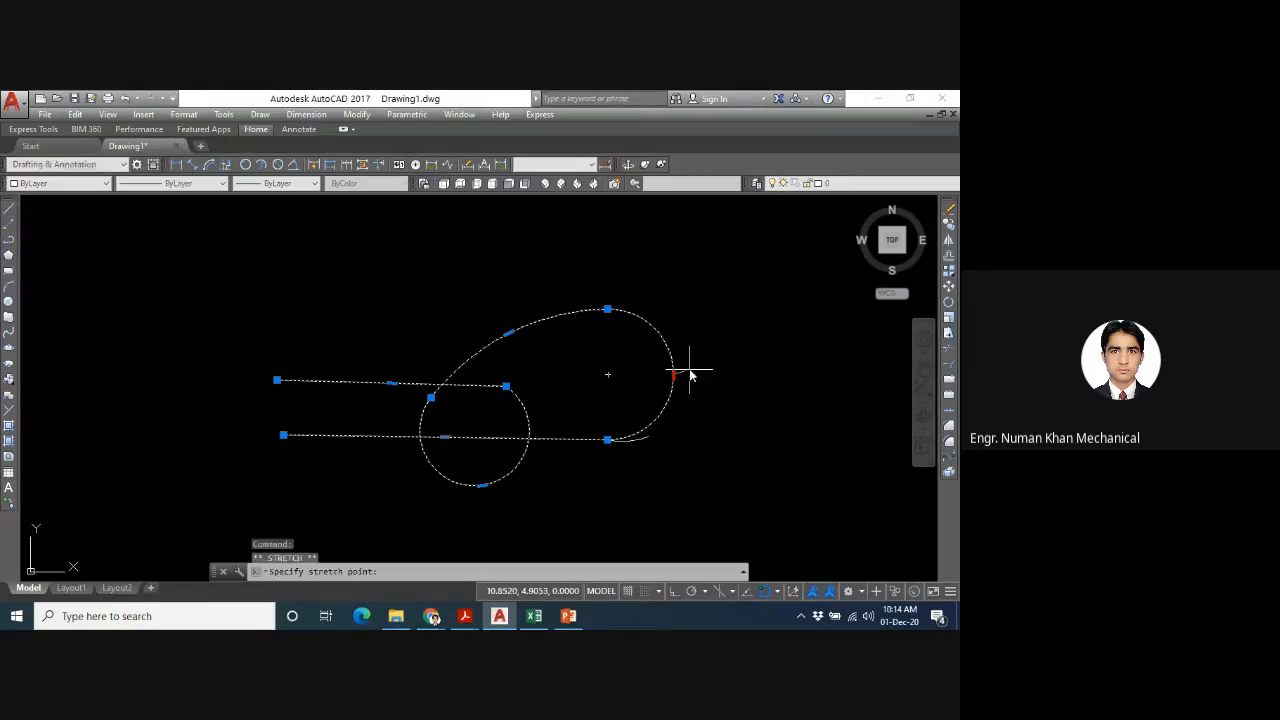
{"action": "left_click", "coordinate": [697, 370]}
{"action": "left_click", "coordinate": [509, 333]}
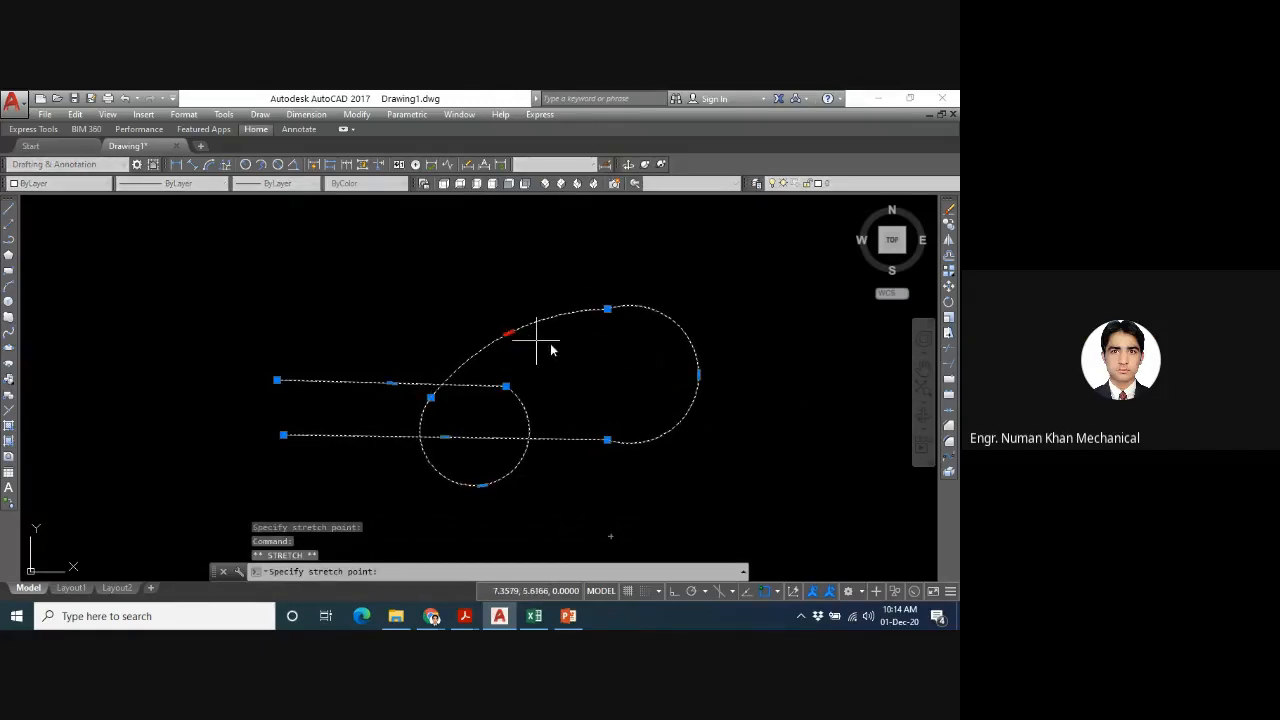
{"action": "left_click", "coordinate": [492, 303]}
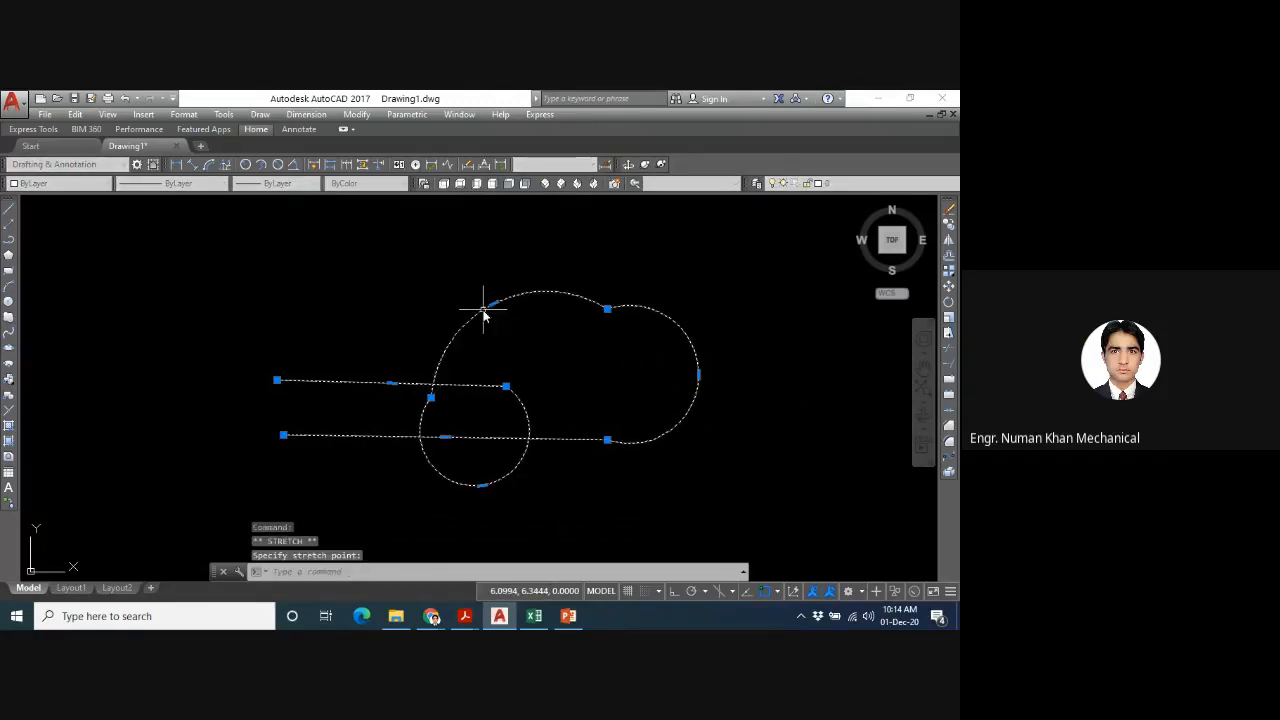
{"action": "left_click", "coordinate": [608, 309]}
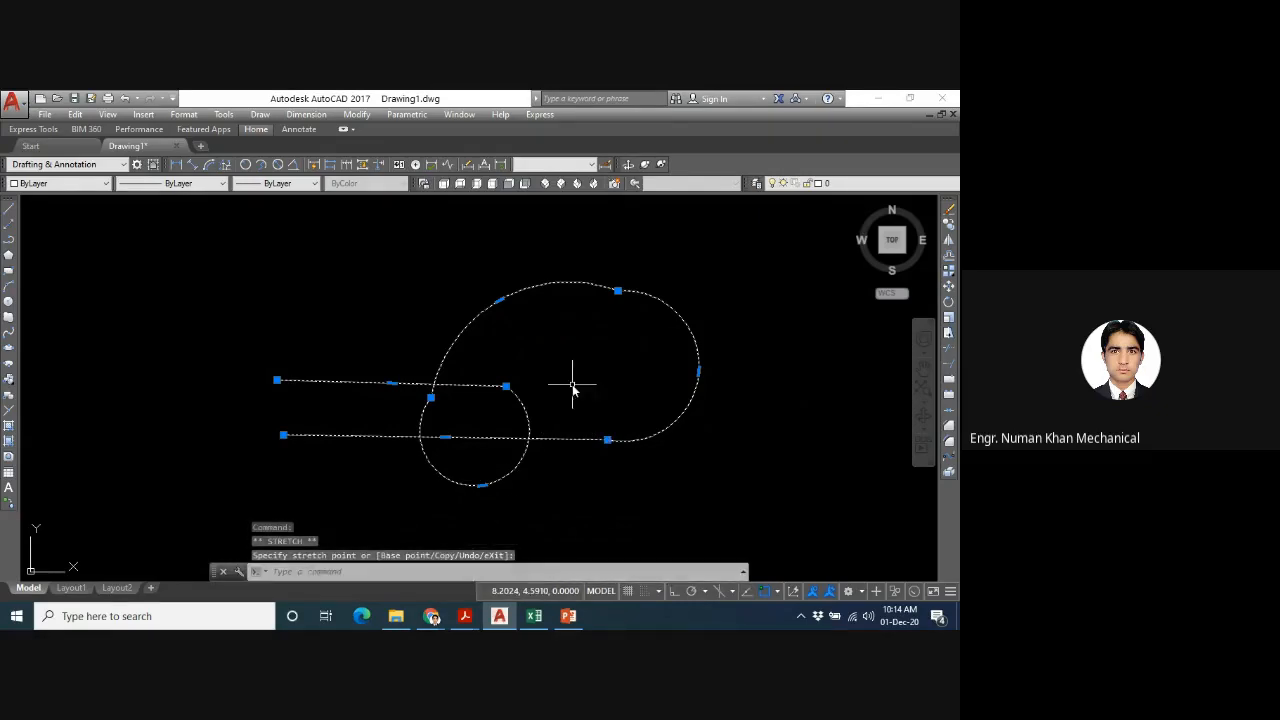
{"action": "key", "text": "Escape"}
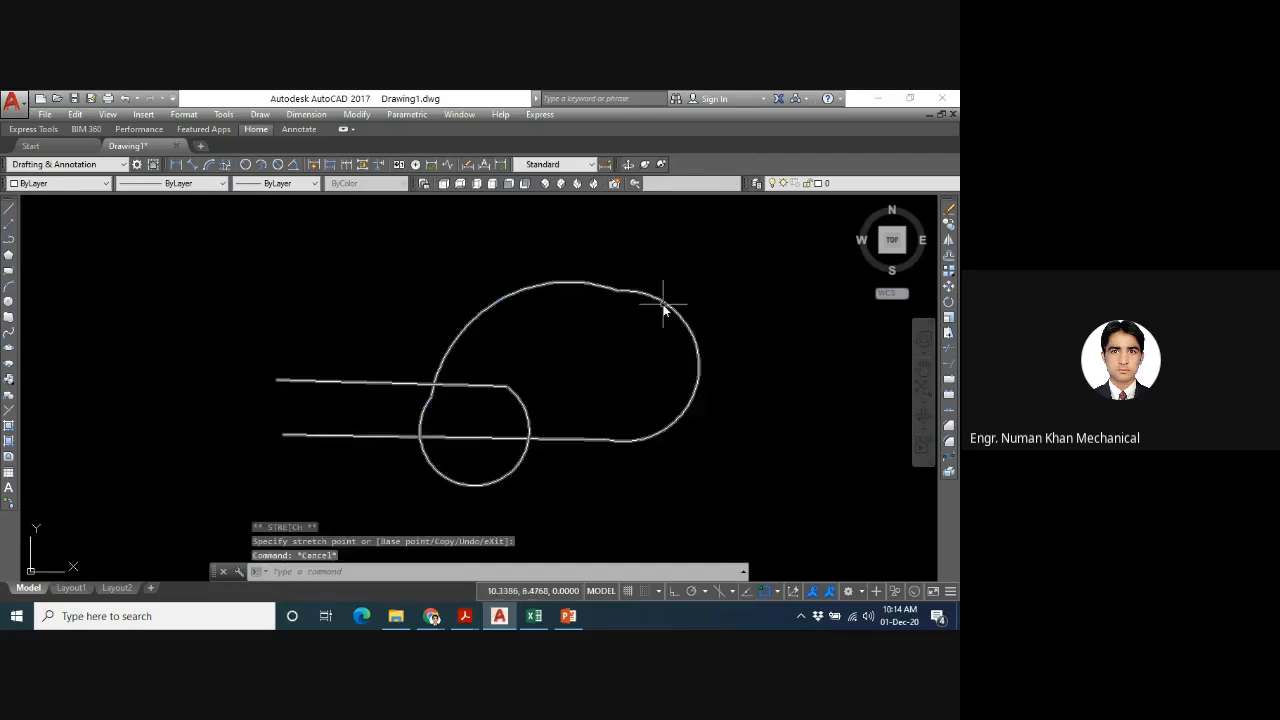
- Erase the whole line-and-arc polyline and draw a circle freehand near the middle of the empty drawing area
{"action": "key", "text": "ctrl+a"}
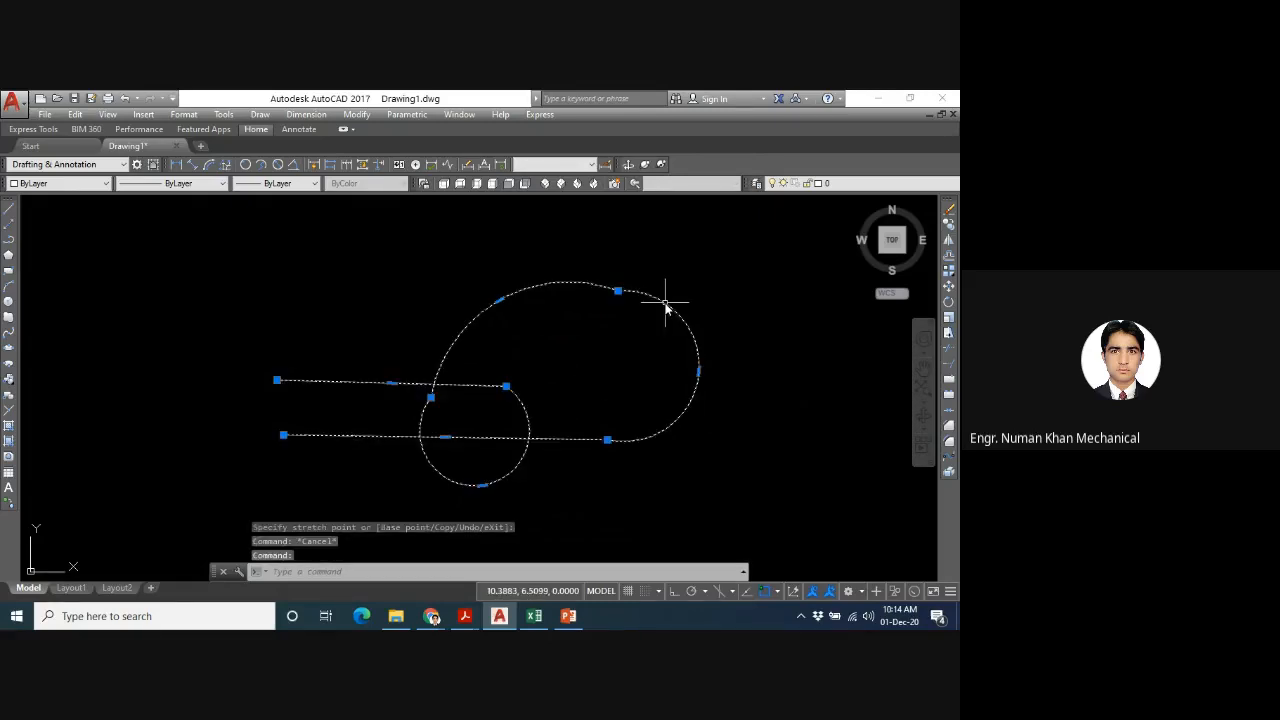
{"action": "key", "text": "Delete"}
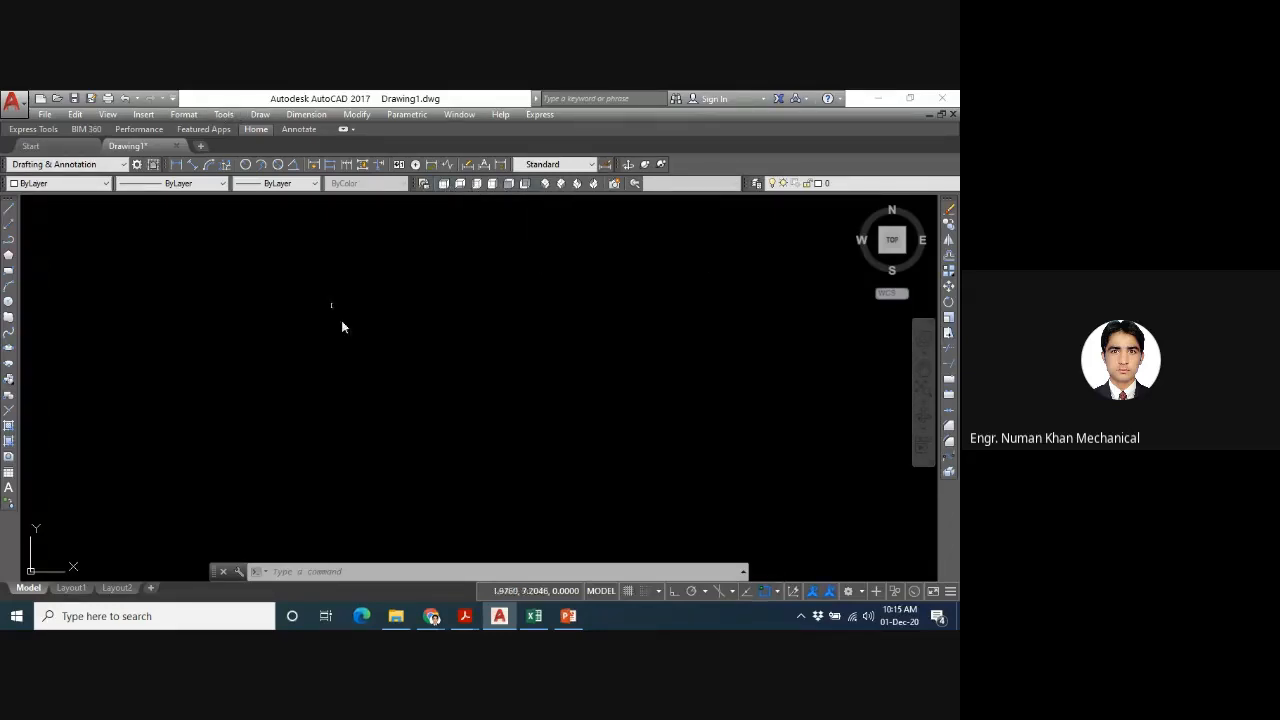
{"action": "type", "text": "c"}
{"action": "key", "text": "Return"}
{"action": "left_click", "coordinate": [437, 348]}
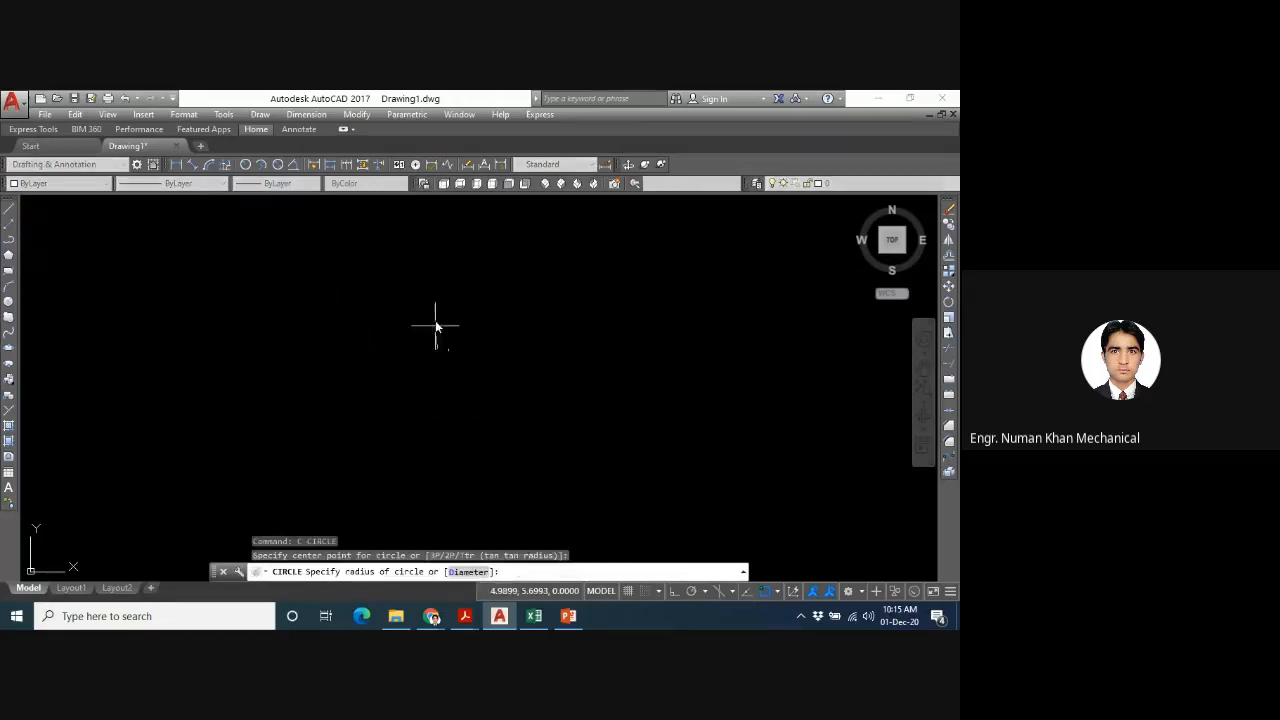
{"action": "left_click", "coordinate": [429, 283]}
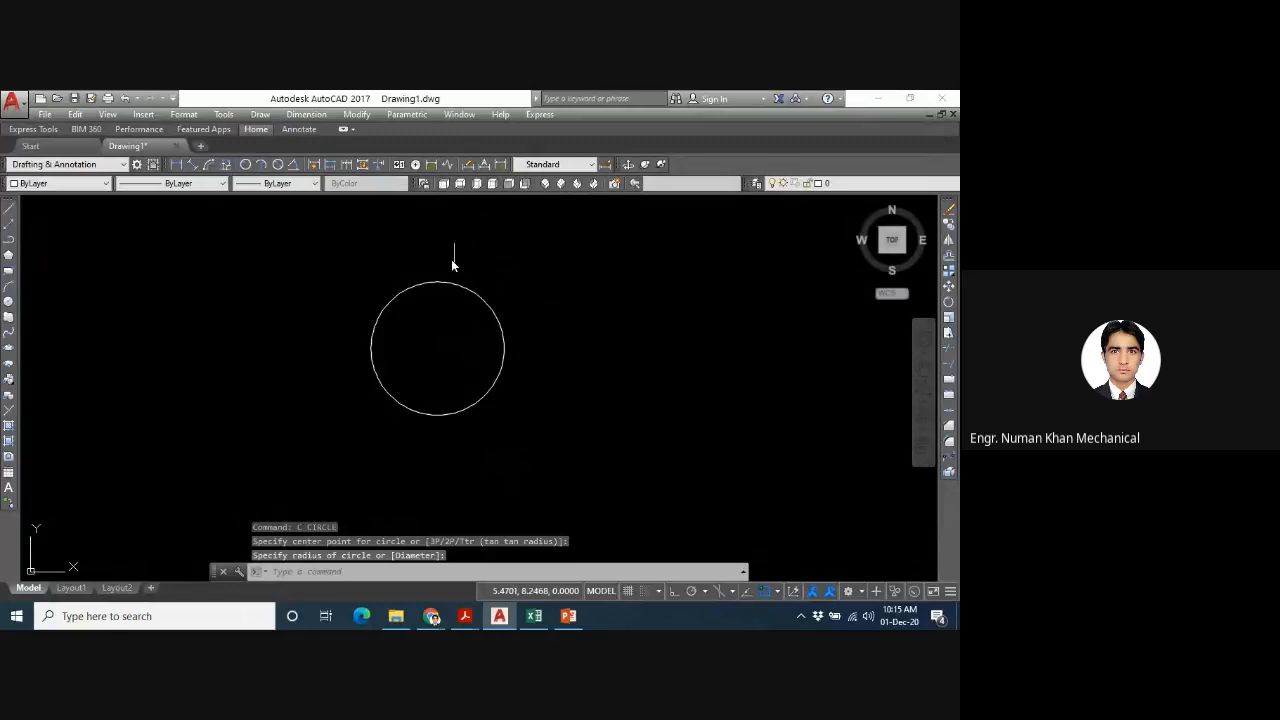
- View the circle from the front, then restore the top view
{"action": "left_click", "coordinate": [508, 185]}
{"action": "scroll", "coordinate": [455, 365], "scroll_direction": "down", "scroll_amount": 2}
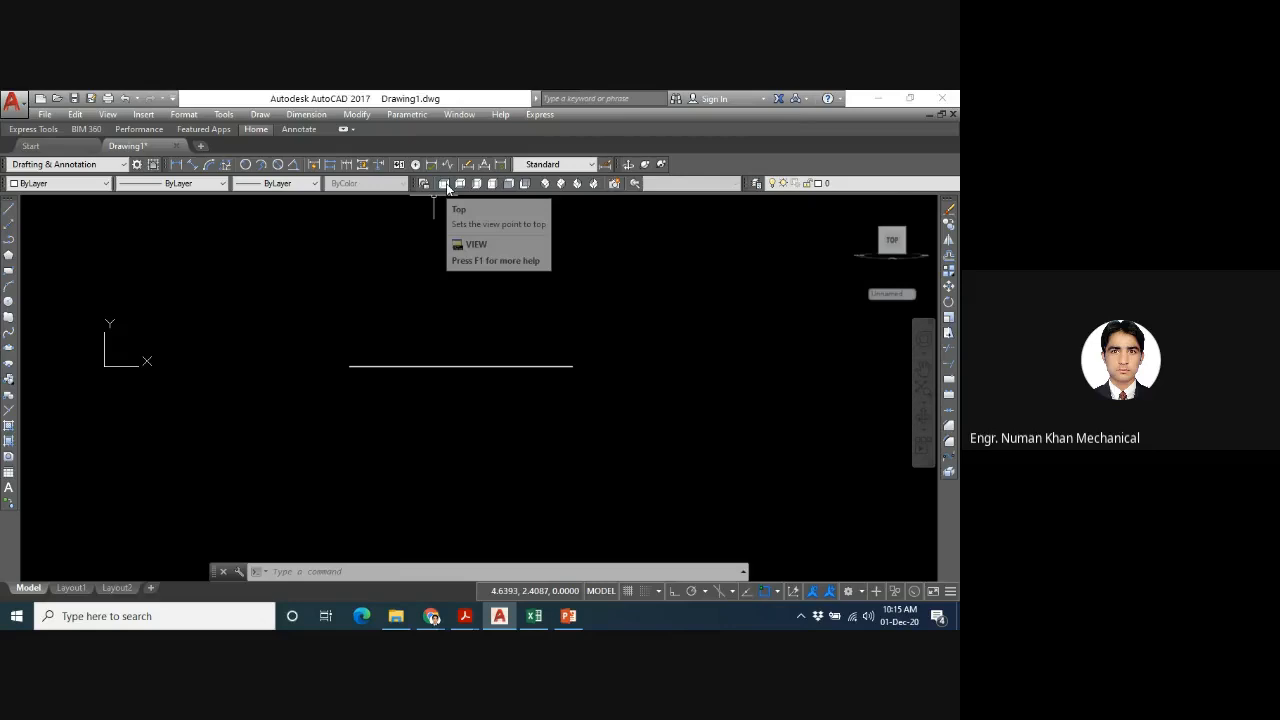
{"action": "left_click", "coordinate": [443, 183]}
{"action": "scroll", "coordinate": [426, 357], "scroll_direction": "up", "scroll_amount": 2}
{"action": "scroll", "coordinate": [430, 352], "scroll_direction": "down", "scroll_amount": 4}
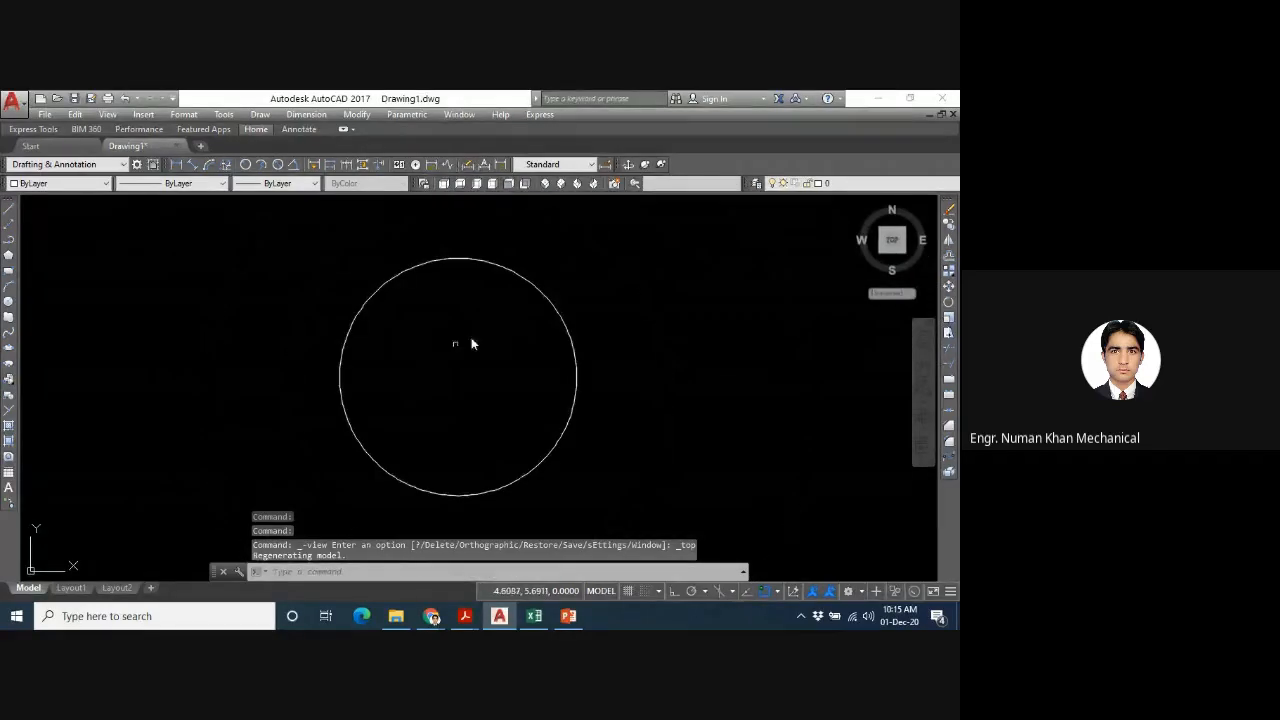
- Erase the circle using a crossing selection, and zoom to the whole drawing area with the All option
{"action": "left_click", "coordinate": [609, 246]}
{"action": "left_click", "coordinate": [424, 388]}
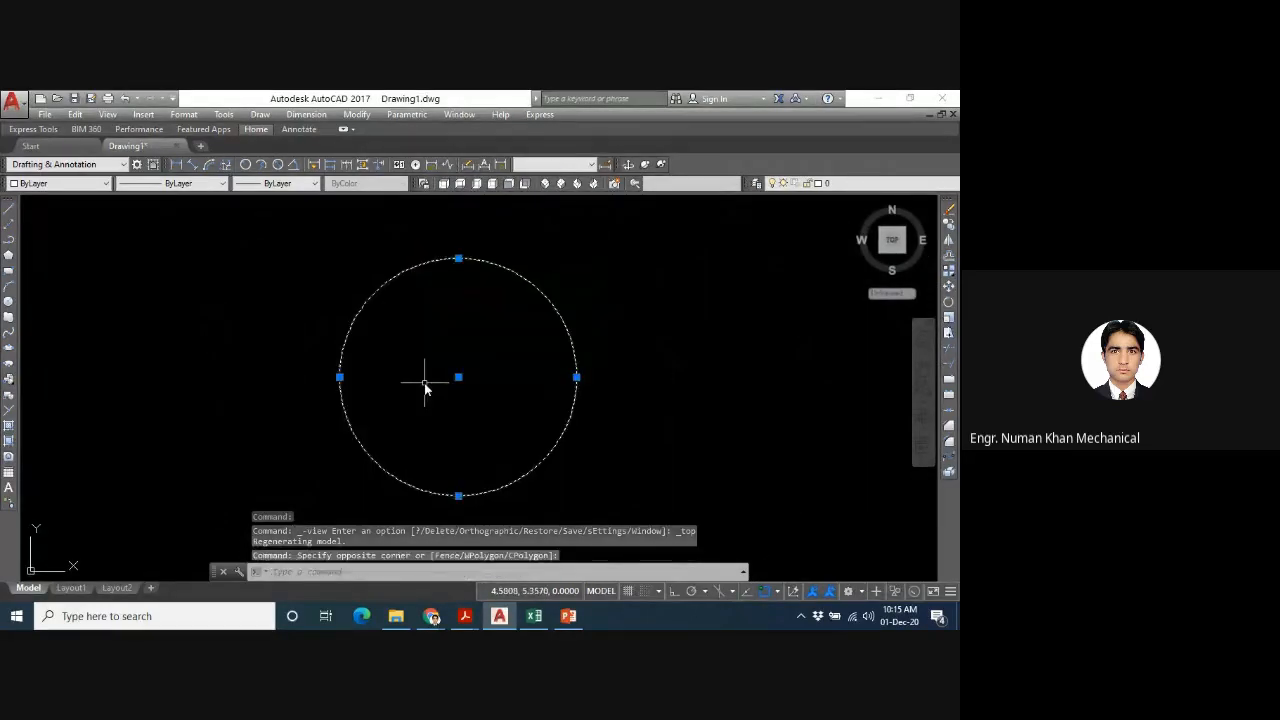
{"action": "key", "text": "Delete"}
{"action": "type", "text": "z"}
{"action": "key", "text": "Return"}
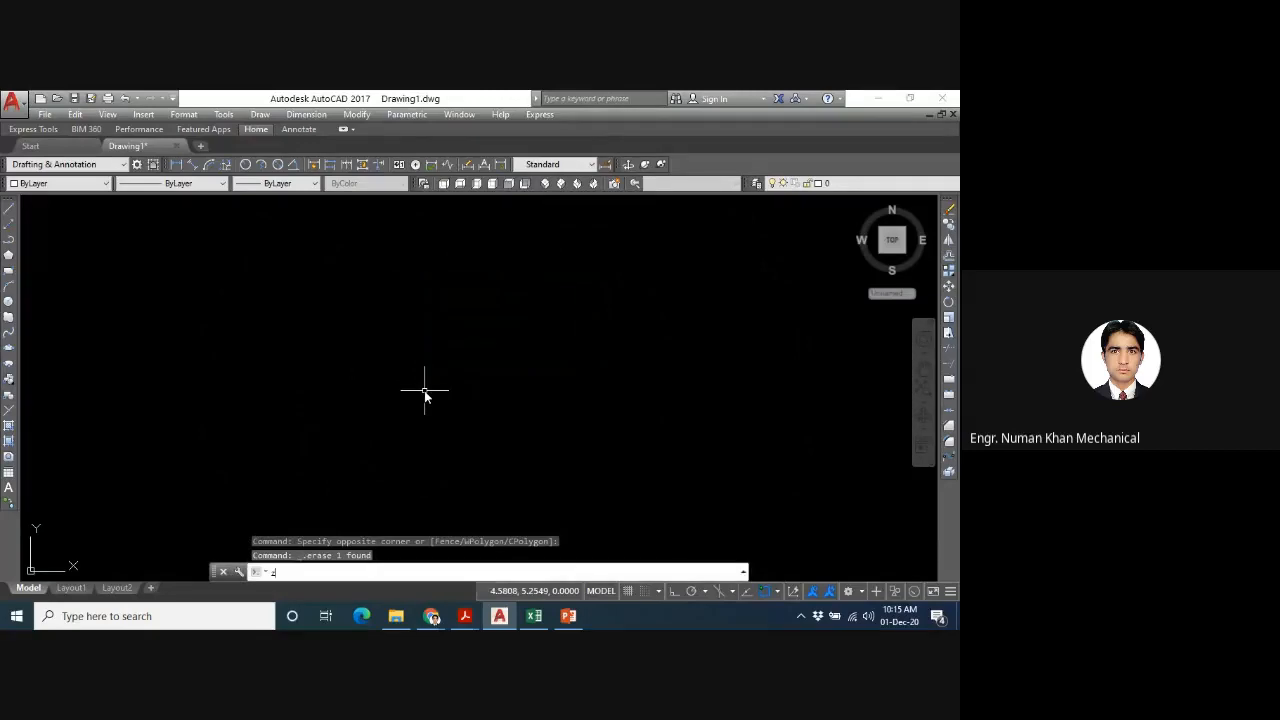
{"action": "type", "text": "a"}
{"action": "key", "text": "Return"}
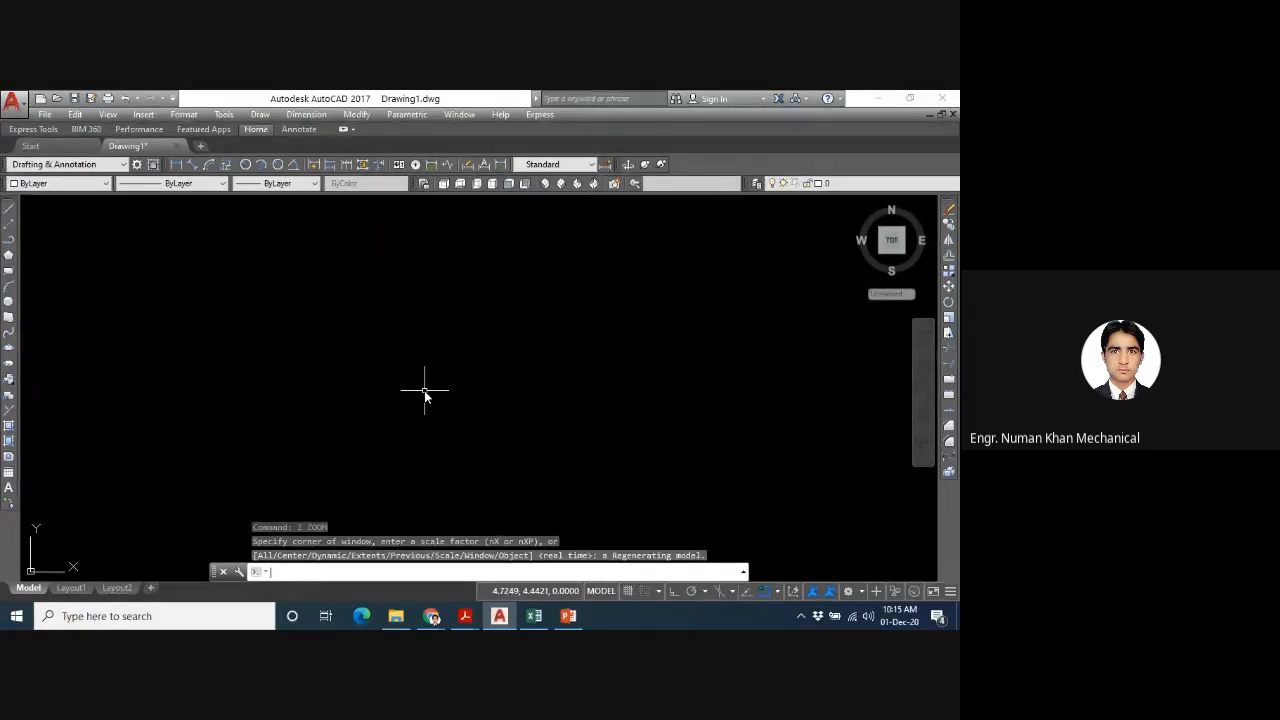
- Draw a polyline with a horizontal segment ending at about 3.55, 2.64, and extend it by 3 units with the Length option
{"action": "type", "text": "pl"}
{"action": "key", "text": "Return"}
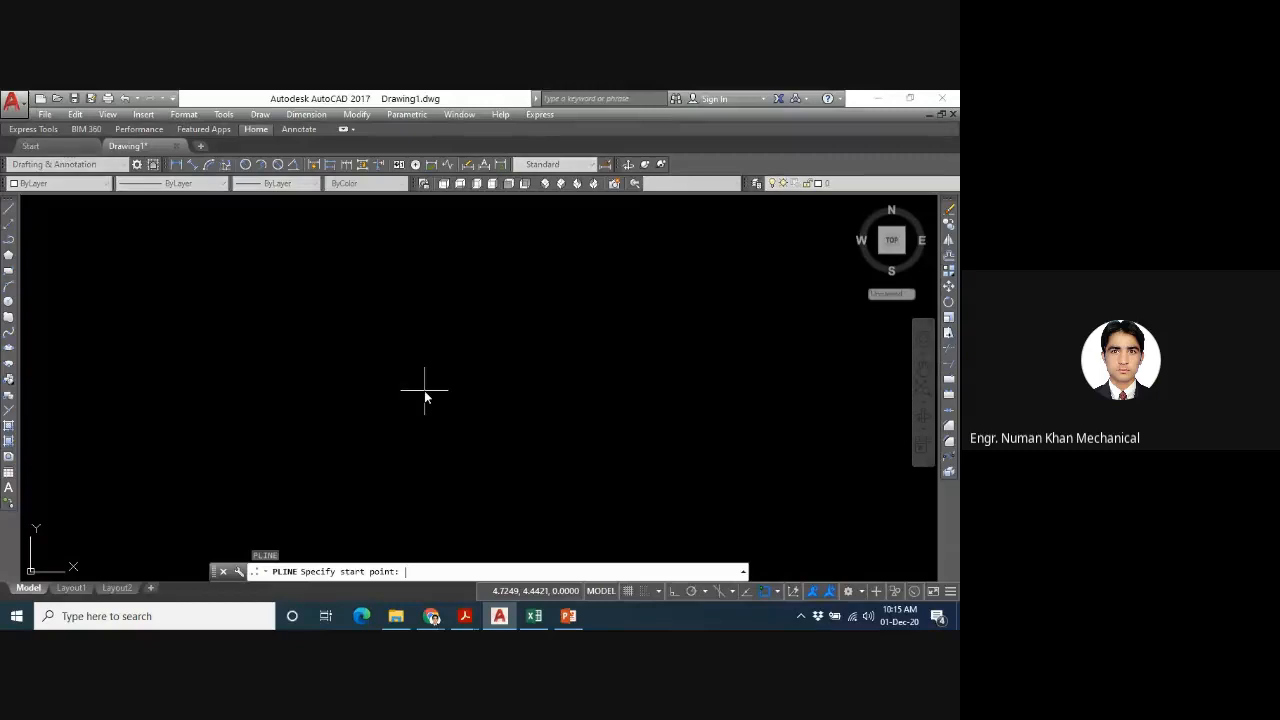
{"action": "left_click", "coordinate": [261, 466]}
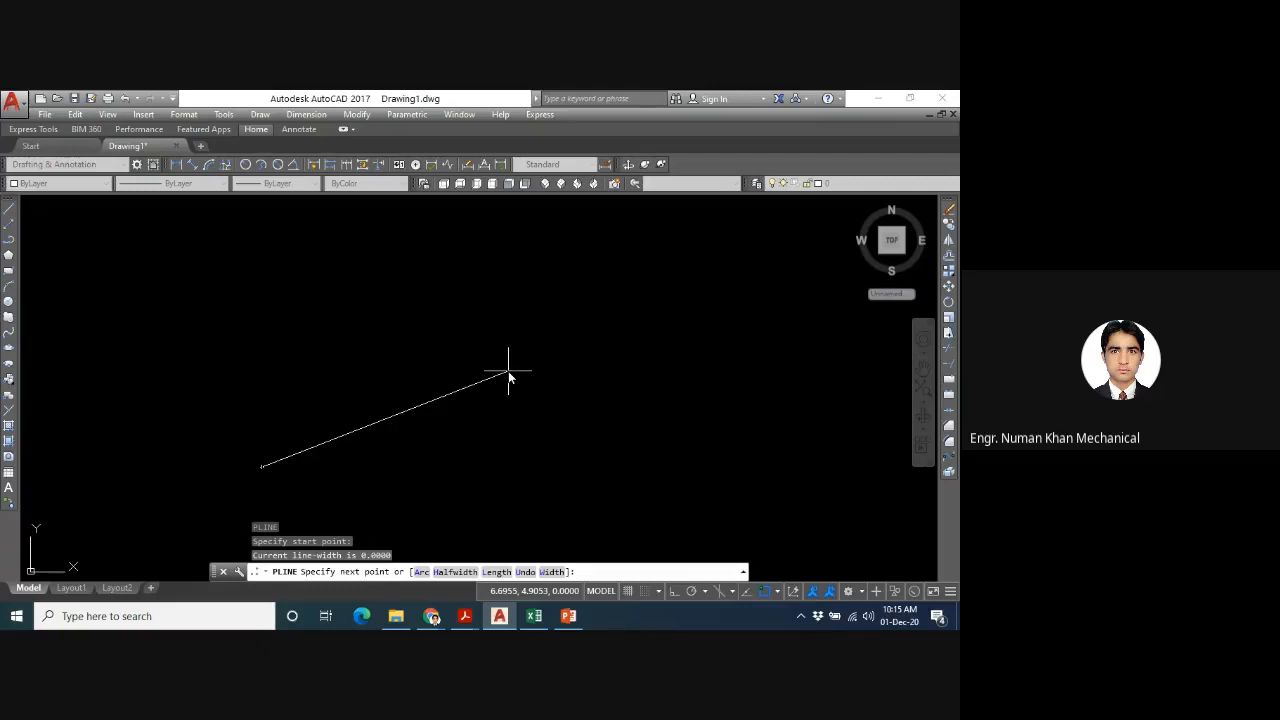
{"action": "left_click", "coordinate": [375, 467]}
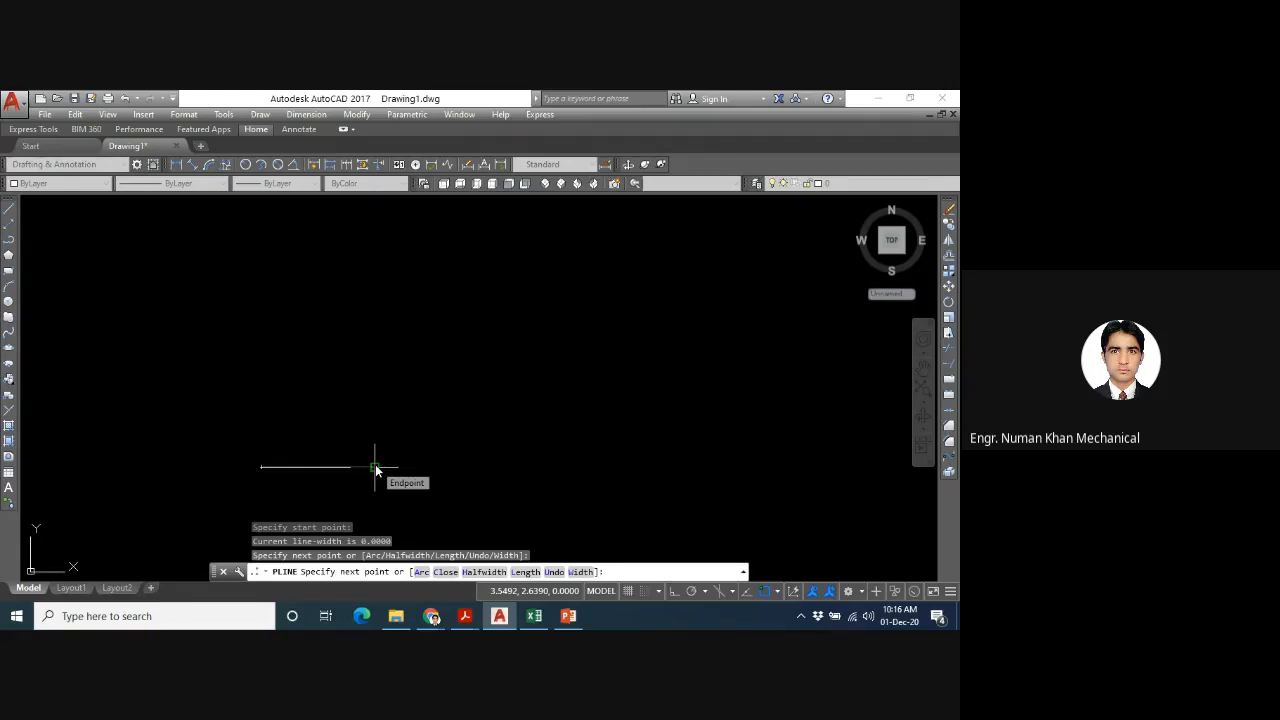
{"action": "type", "text": "1"}
{"action": "key", "text": "Return"}
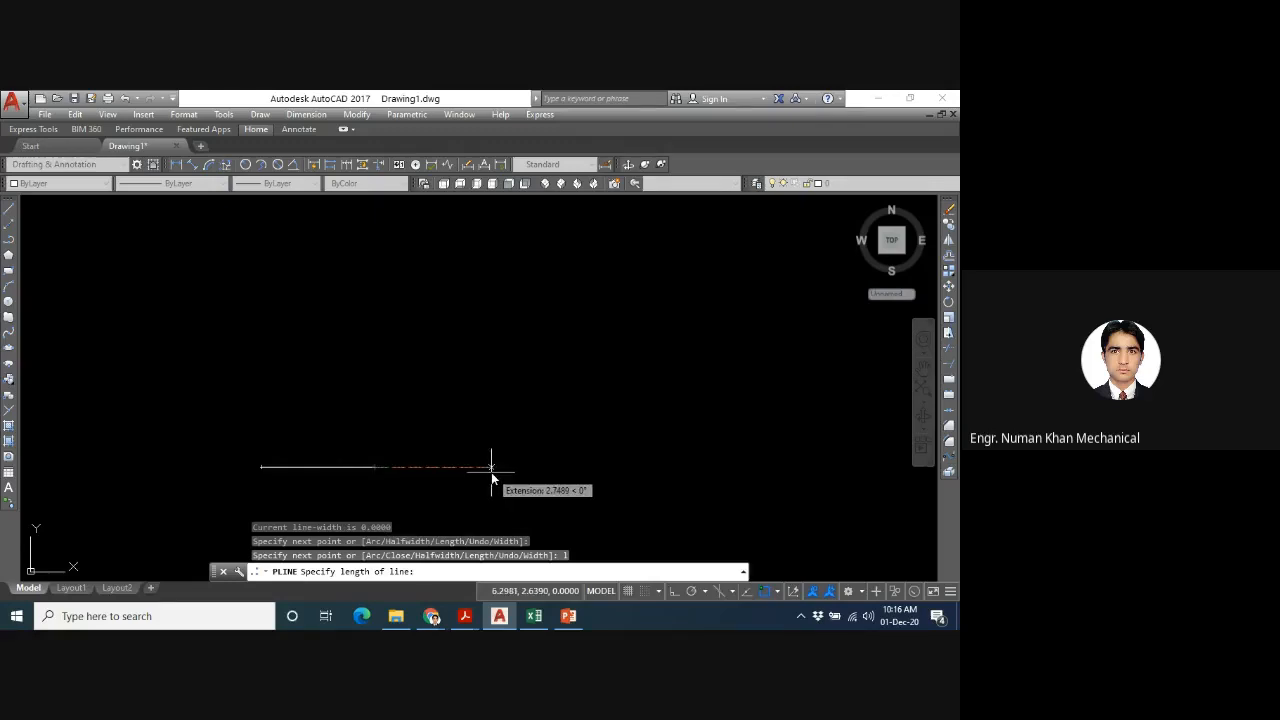
{"action": "type", "text": "3"}
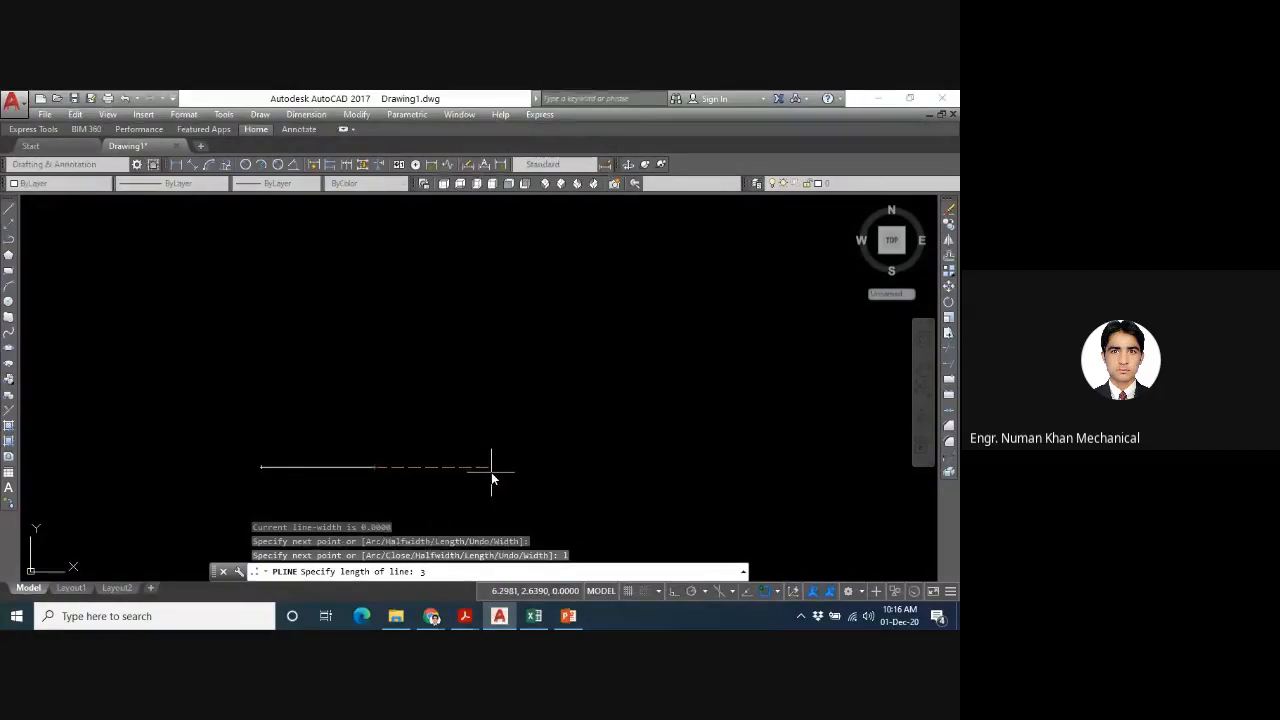
{"action": "key", "text": "Return"}
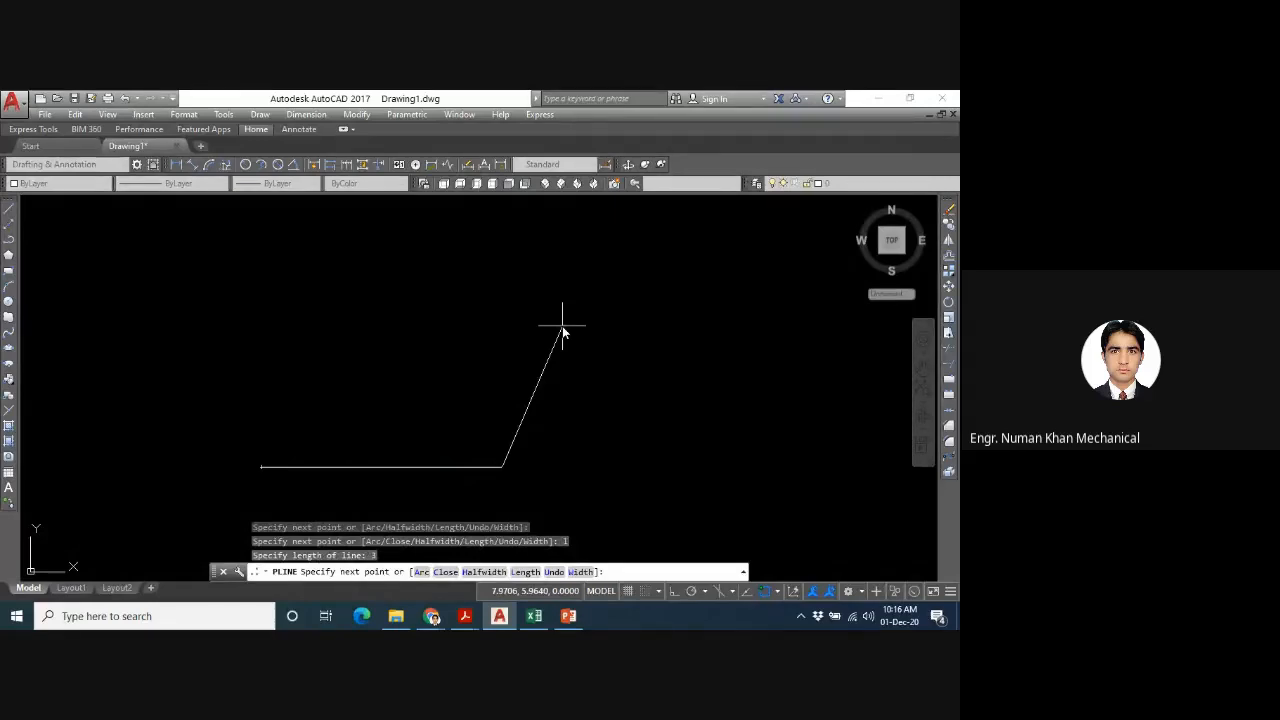
- Extend the horizontal polyline in the same direction with two more Length segments of 4 and 2 units
{"action": "type", "text": "3"}
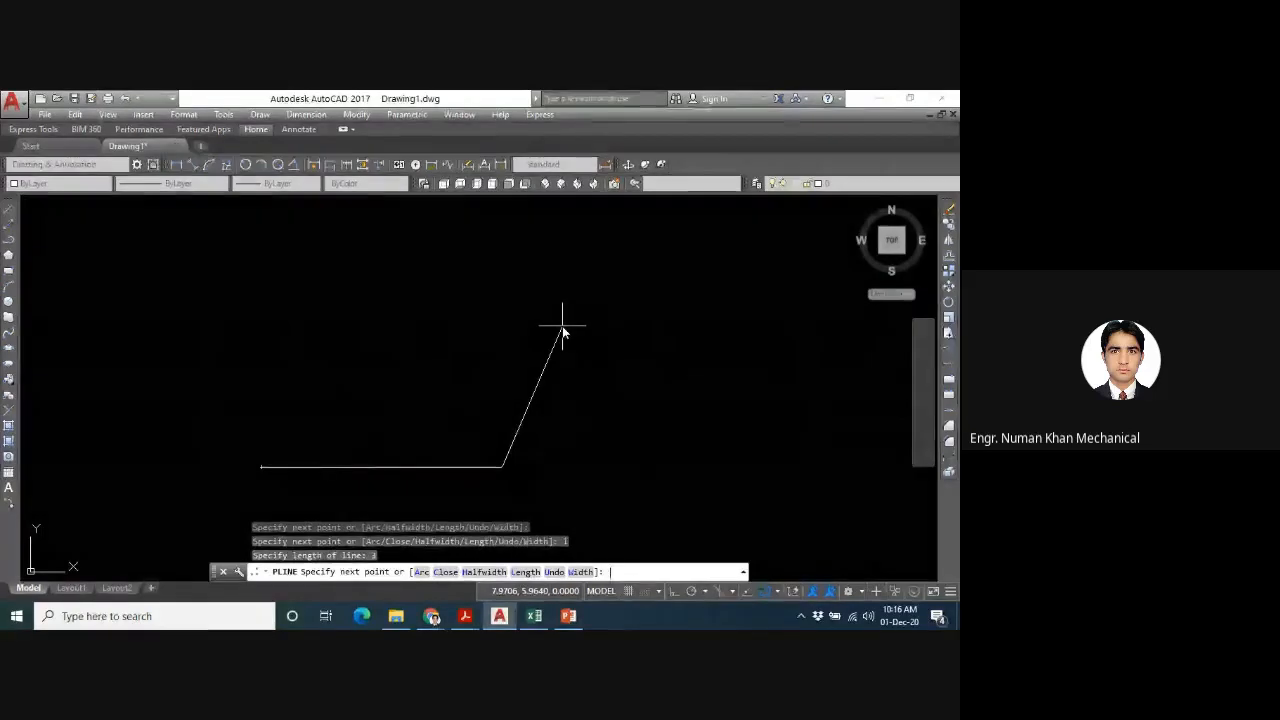
{"action": "key", "text": "BackSpace"}
{"action": "type", "text": "l"}
{"action": "key", "text": "Return"}
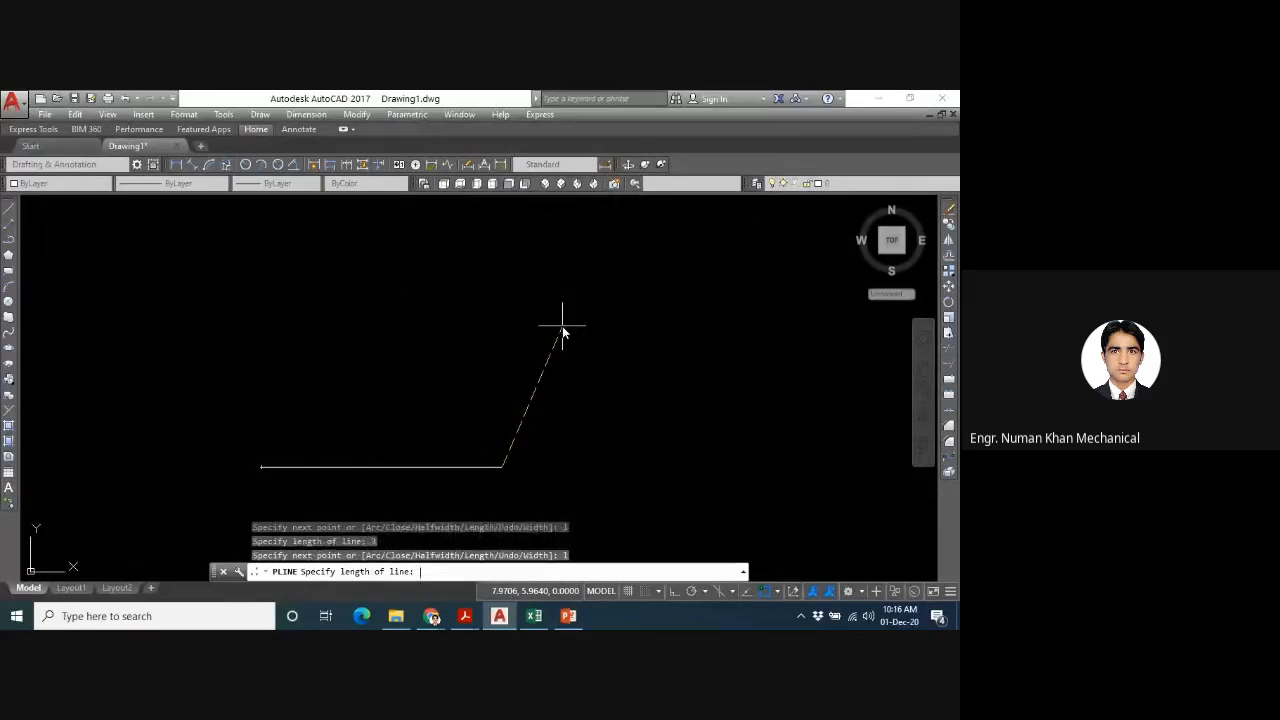
{"action": "type", "text": "4"}
{"action": "key", "text": "Return"}
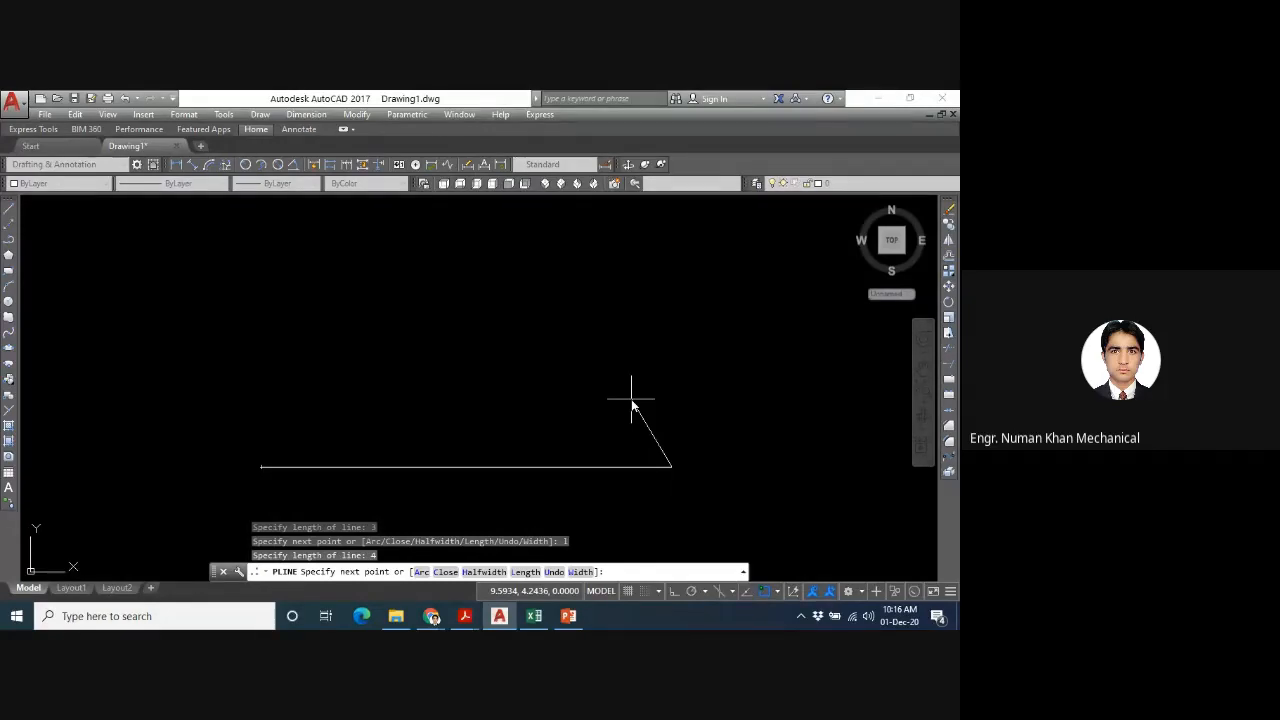
{"action": "type", "text": "l"}
{"action": "key", "text": "Return"}
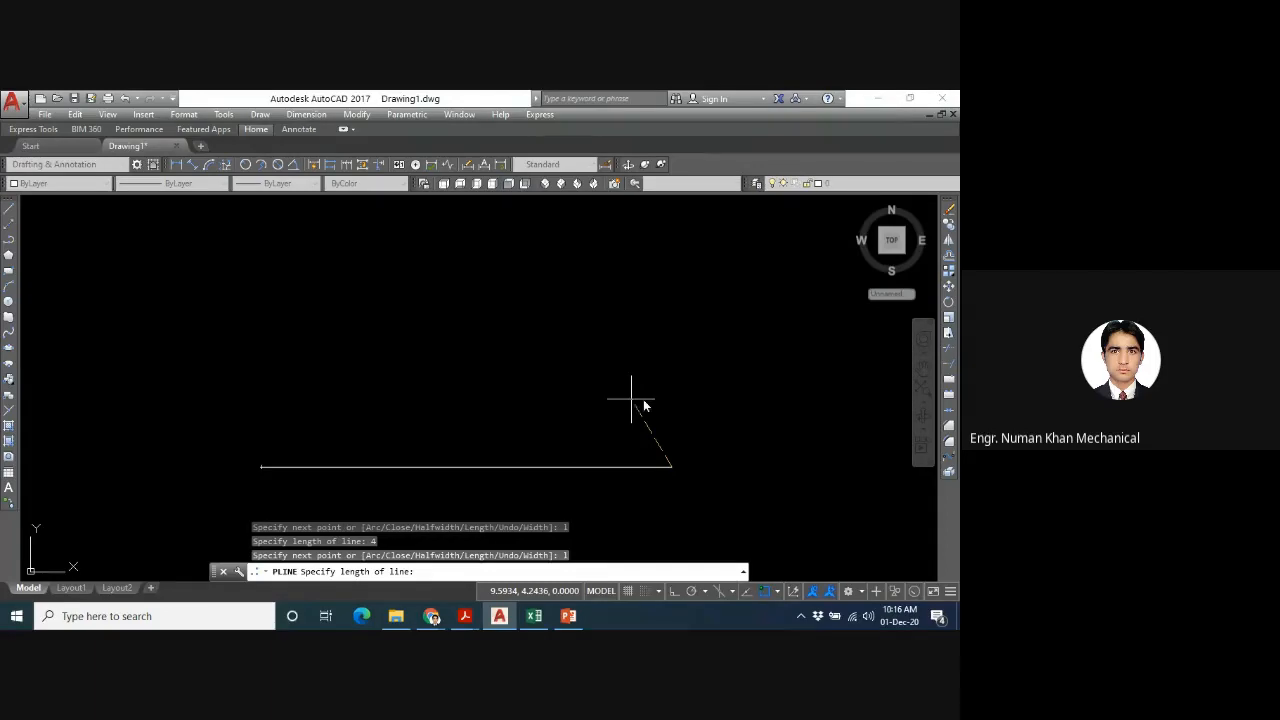
{"action": "type", "text": "2"}
{"action": "key", "text": "Return"}
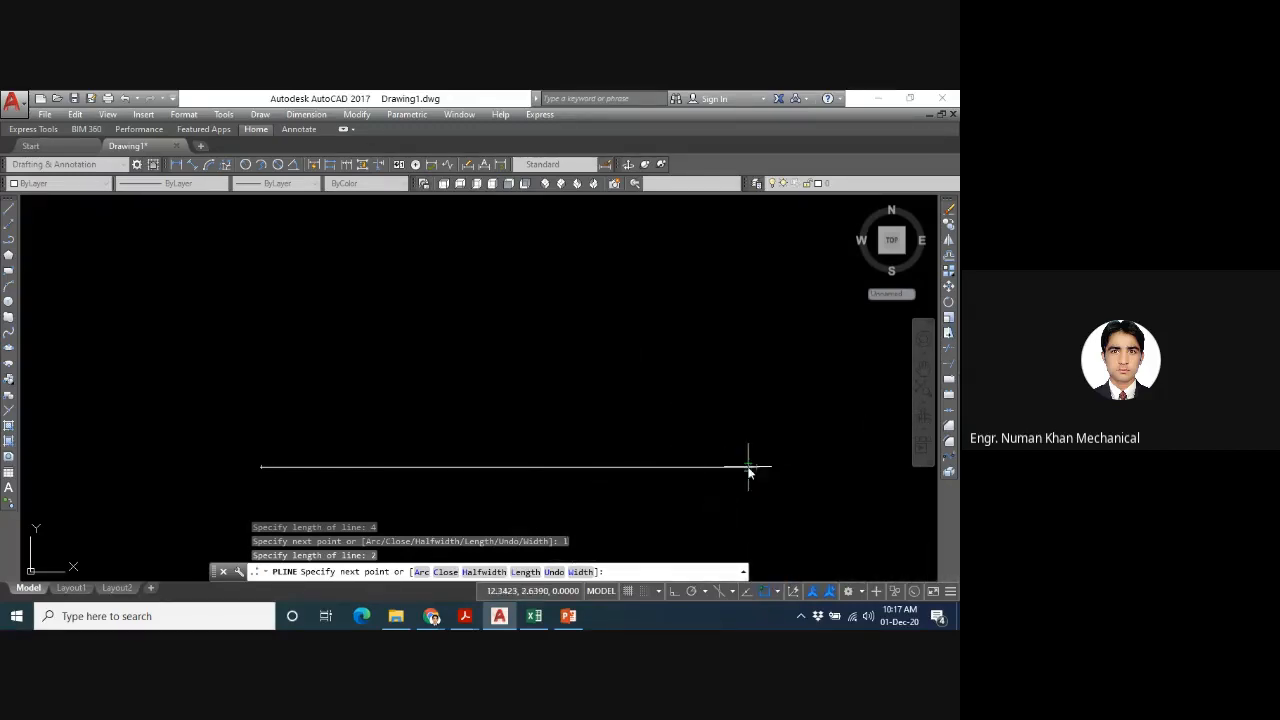
- Add a segment rising to the left from the baseline's right end, and extend it by 4 units with the Length option
{"action": "left_click", "coordinate": [631, 372]}
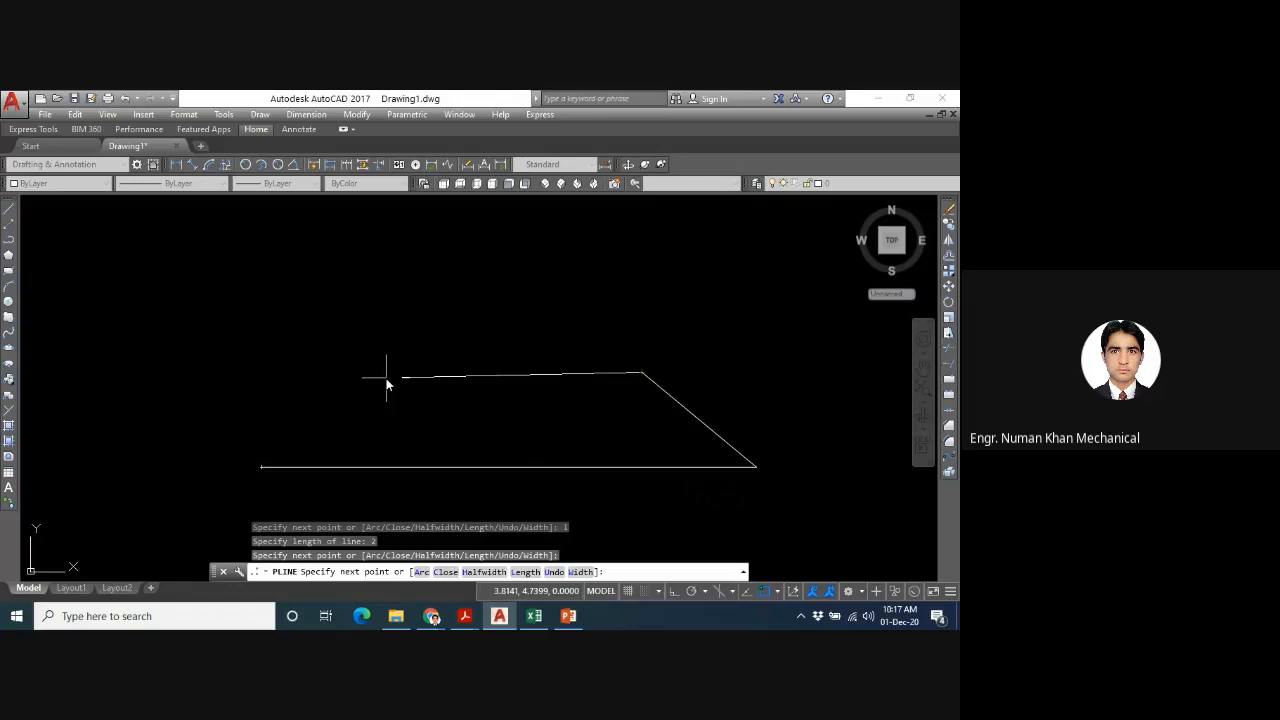
{"action": "type", "text": "l"}
{"action": "key", "text": "Return"}
{"action": "type", "text": "4"}
{"action": "key", "text": "Return"}
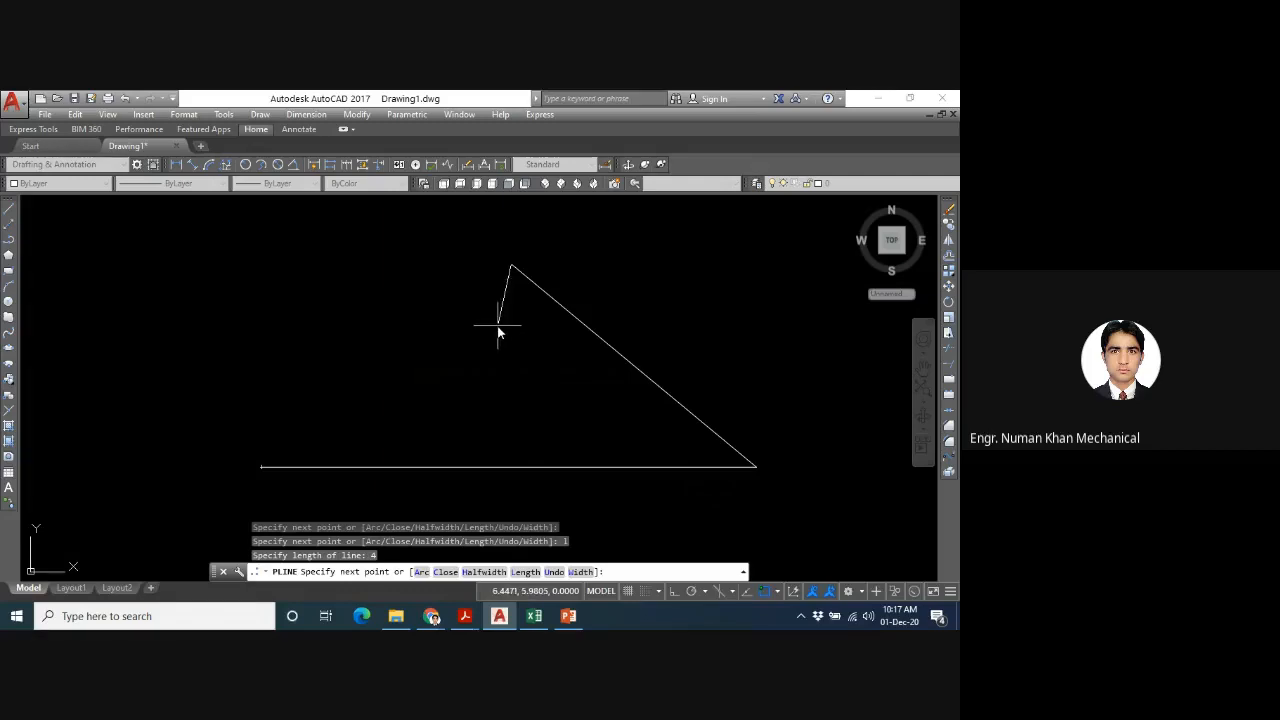
- Add a short segment down to the left from the peak, and continue it in the same direction by 4 units
{"action": "left_click", "coordinate": [474, 305]}
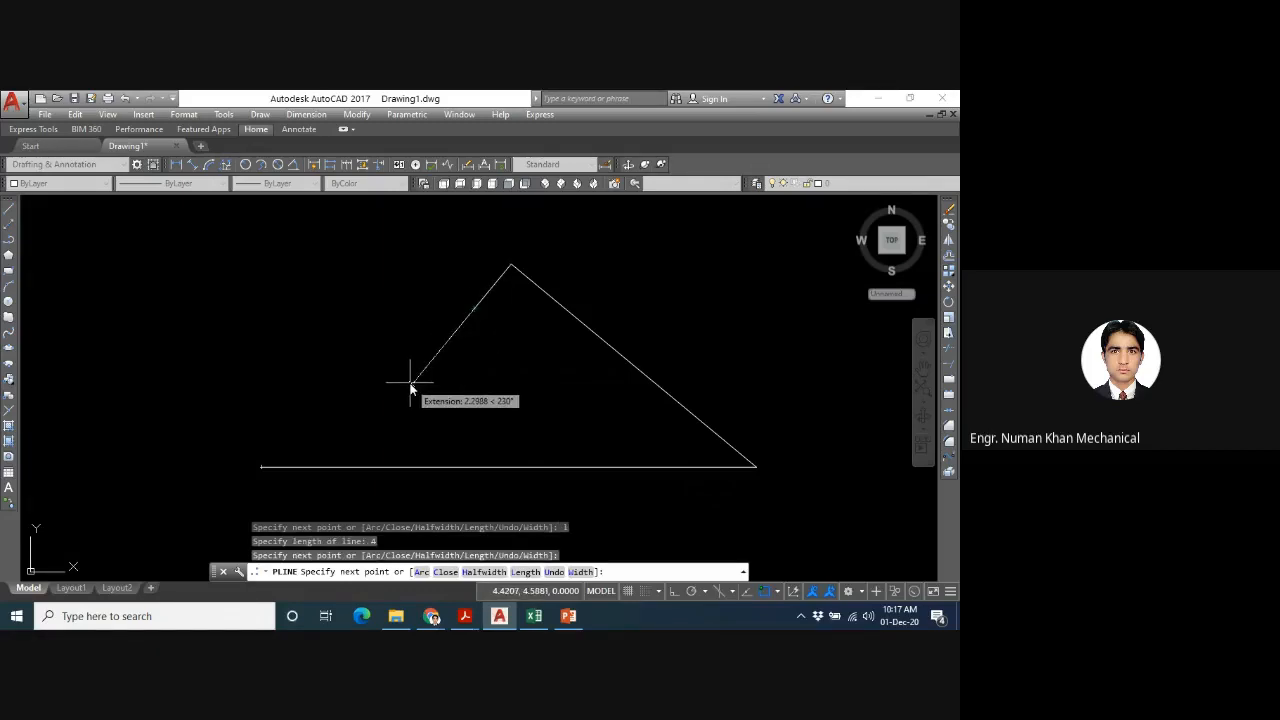
{"action": "type", "text": "4"}
{"action": "key", "text": "Return"}
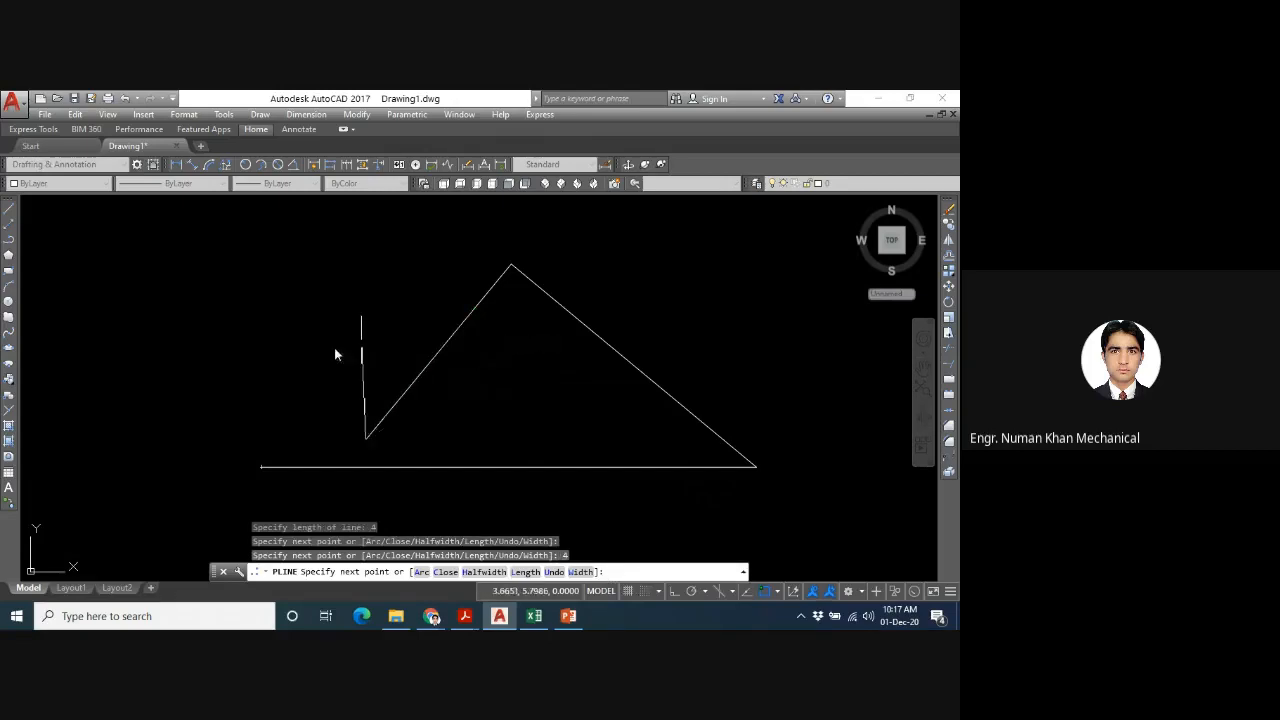
- Add a nearly horizontal segment to the right and a 5-unit segment rising to the right, and end the polyline
{"action": "left_click", "coordinate": [506, 427]}
{"action": "type", "text": "5"}
{"action": "key", "text": "Return"}
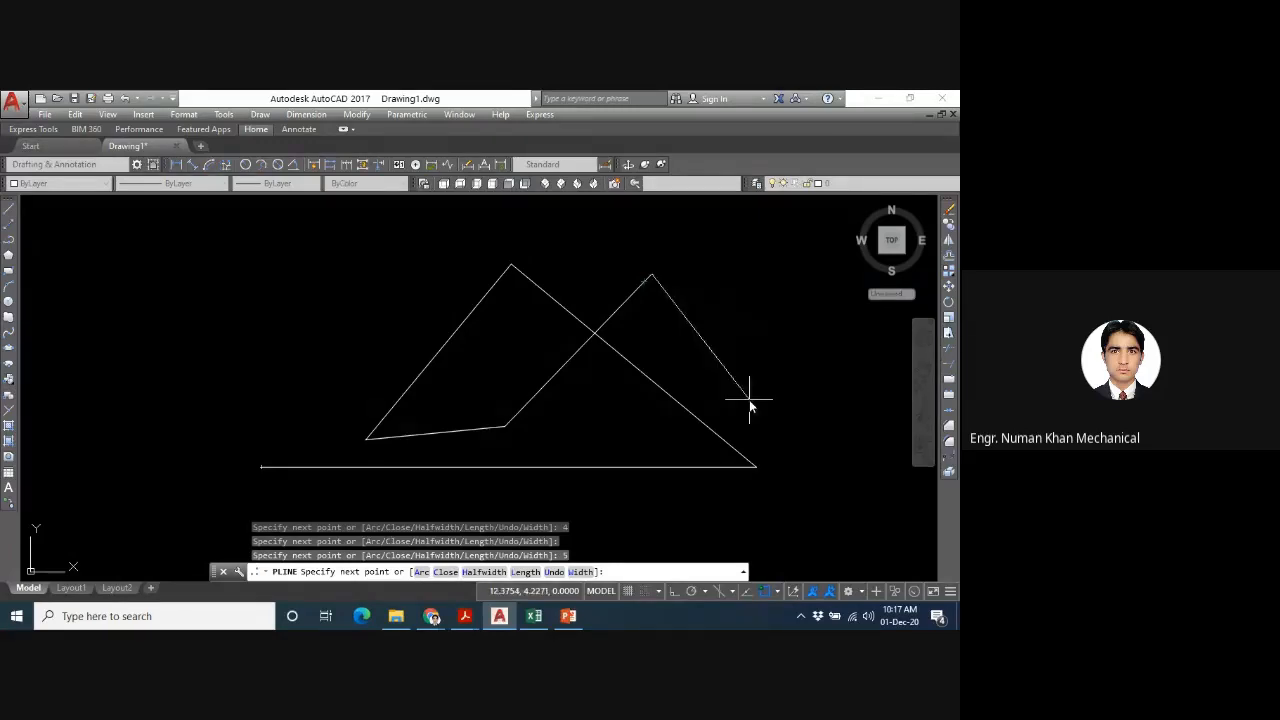
{"action": "key", "text": "Escape"}
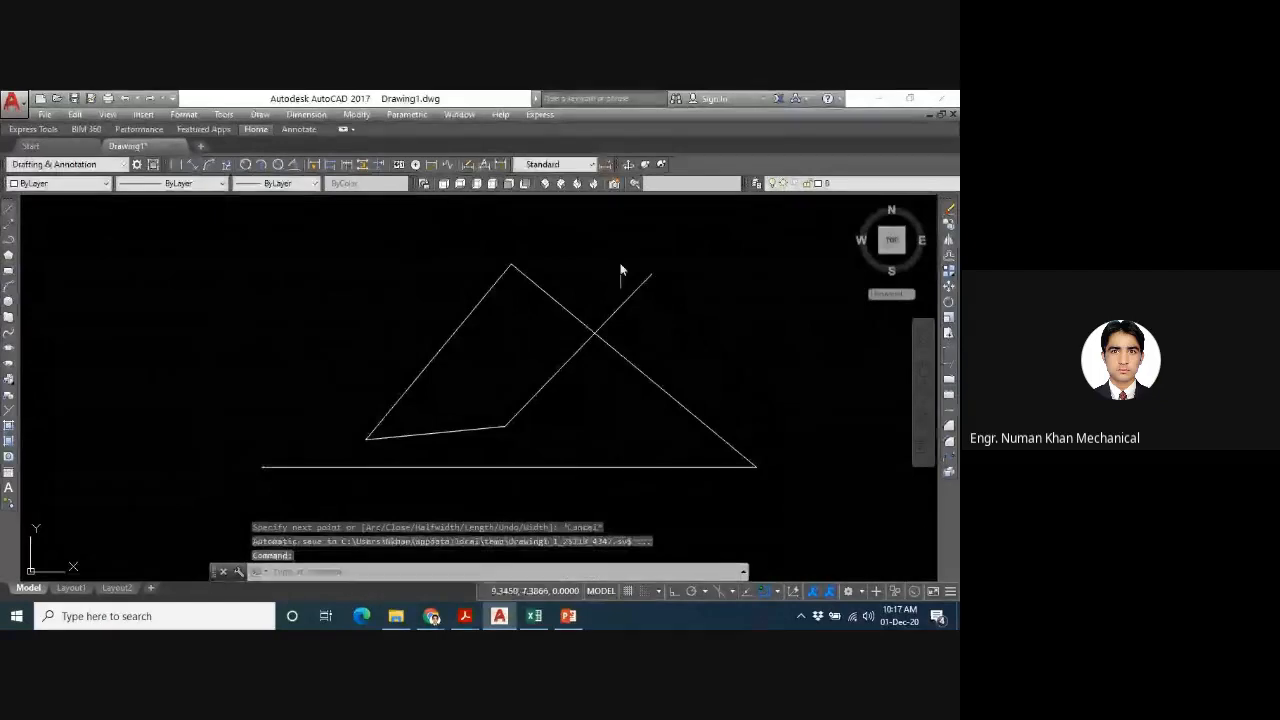
- Select the whole polyline and look through the colour, linetype and lineweight choices available for it
{"action": "left_click", "coordinate": [665, 266]}
{"action": "left_click", "coordinate": [531, 358]}
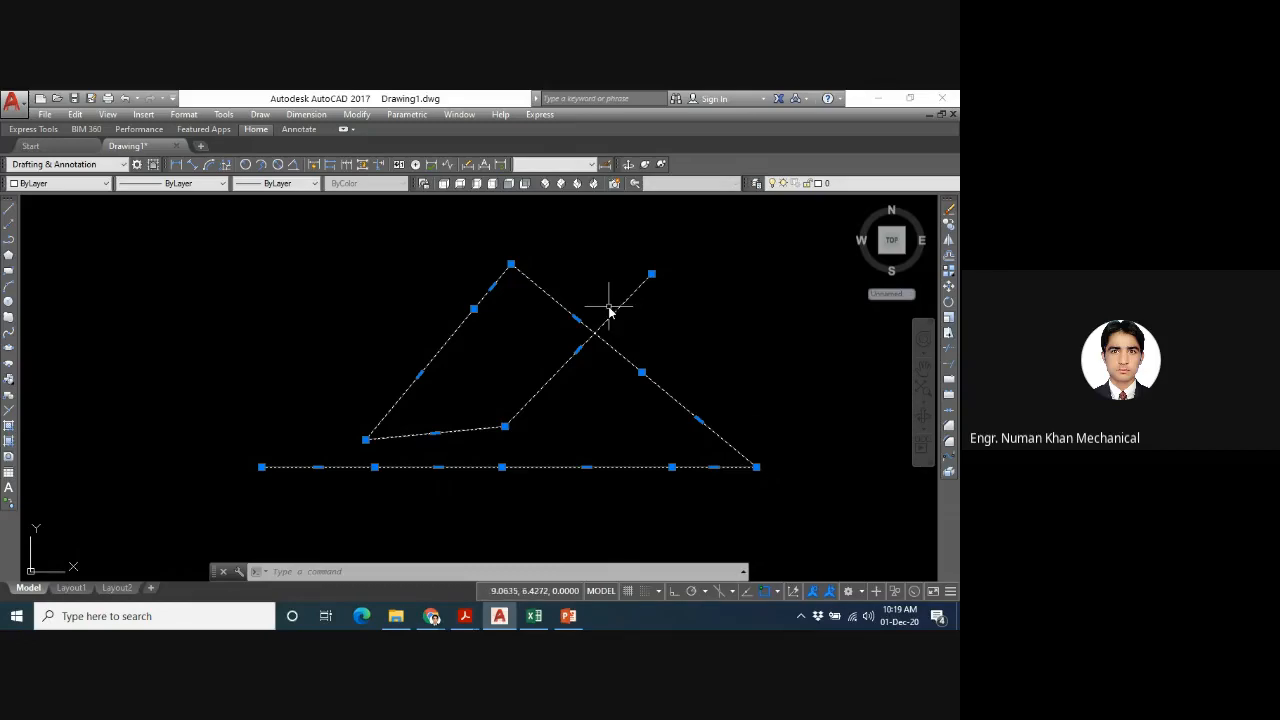
{"action": "left_click", "coordinate": [104, 185]}
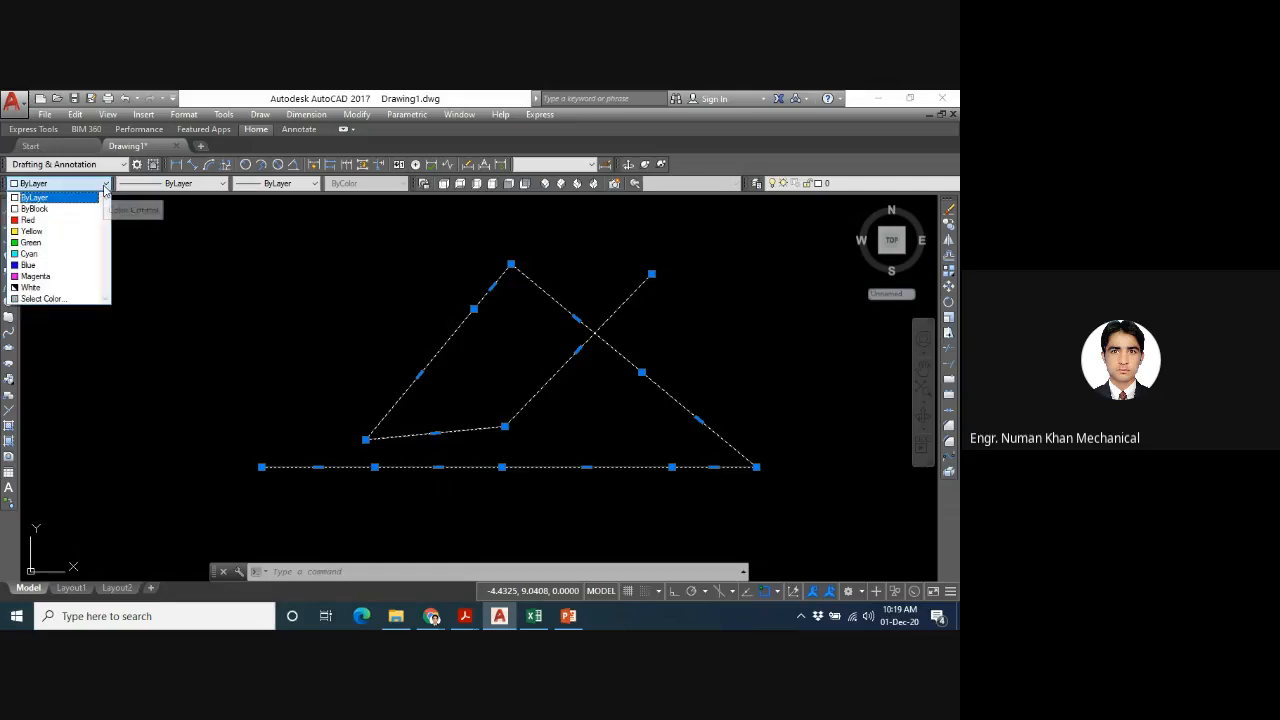
{"action": "left_click", "coordinate": [197, 188]}
{"action": "left_click", "coordinate": [221, 188]}
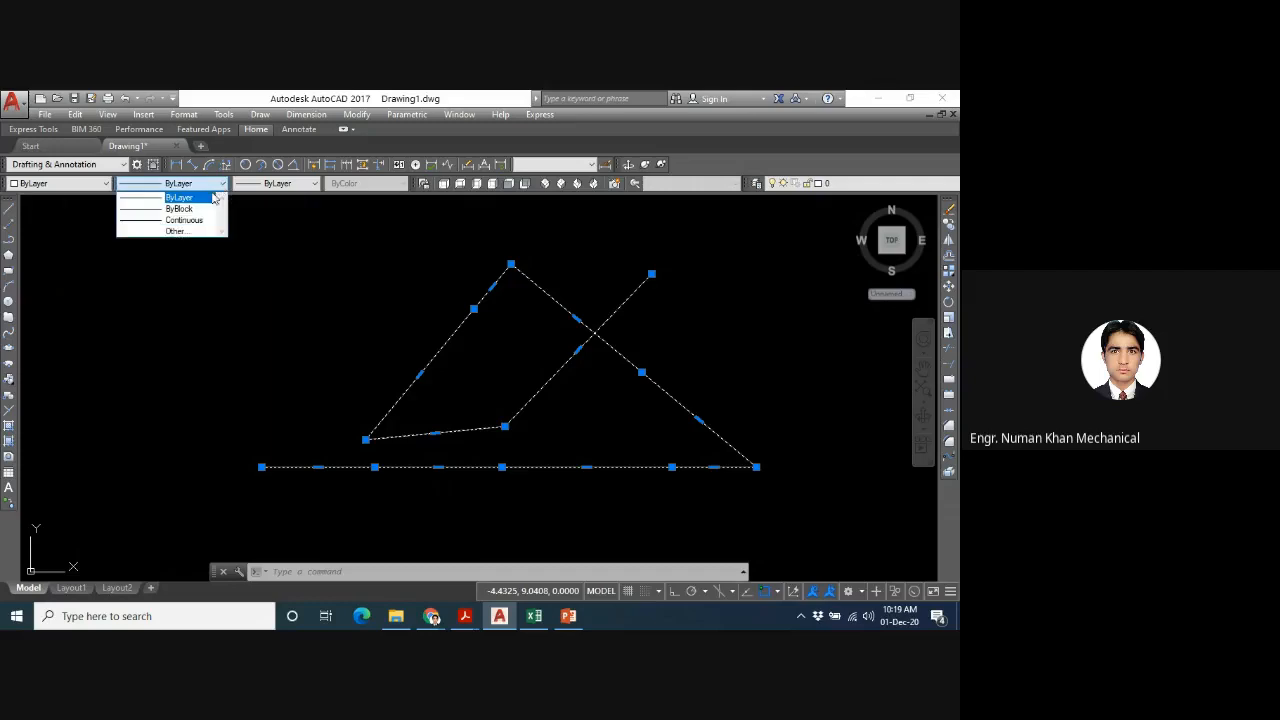
{"action": "left_click", "coordinate": [312, 190]}
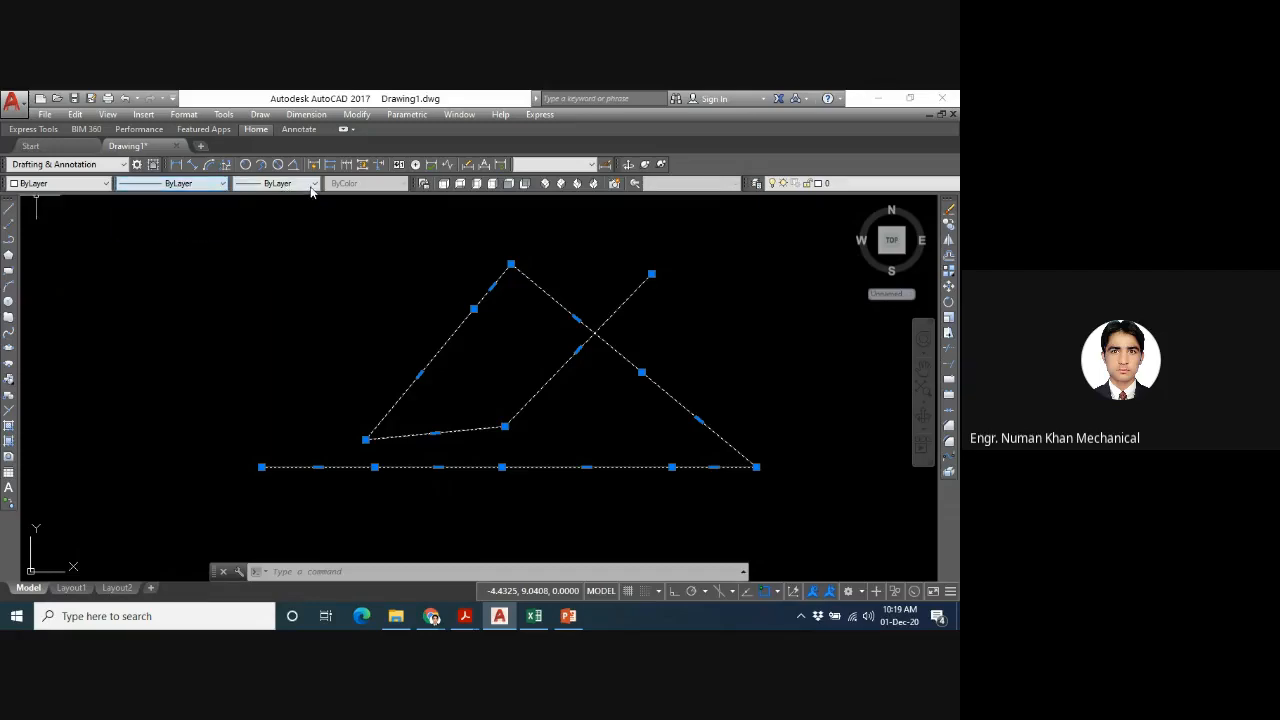
{"action": "left_click", "coordinate": [311, 186]}
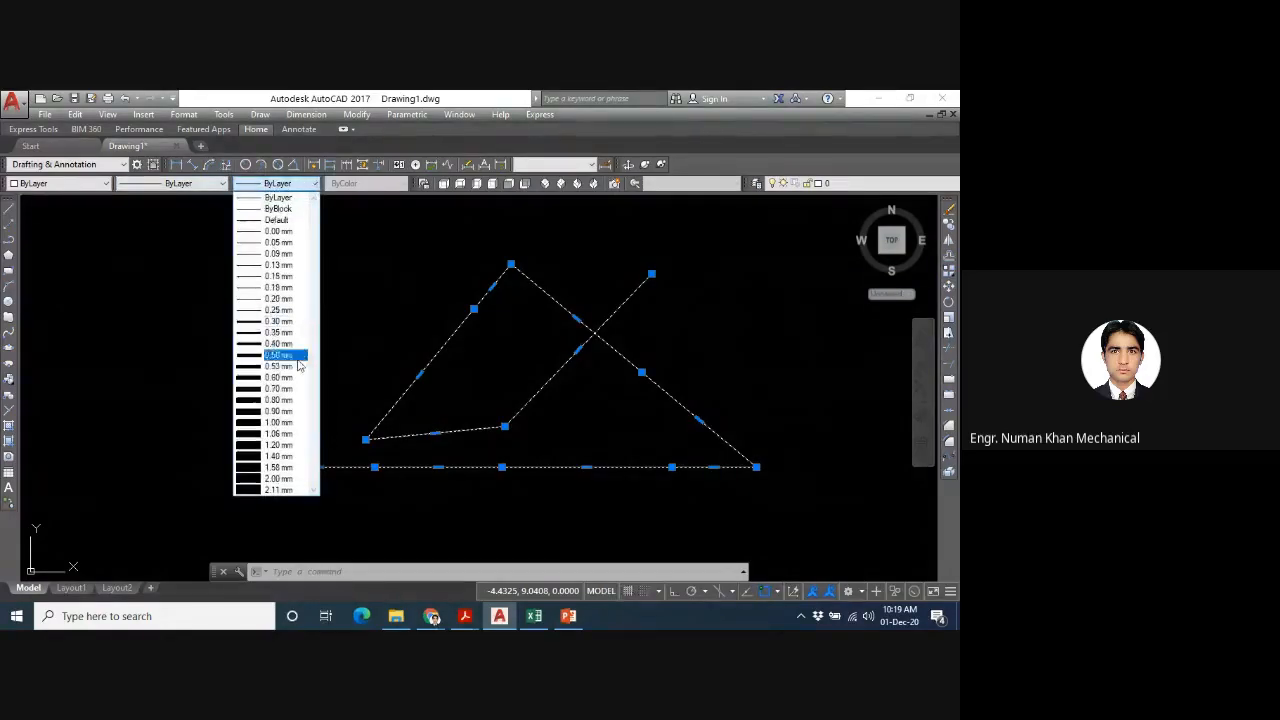
{"action": "left_click", "coordinate": [430, 247]}
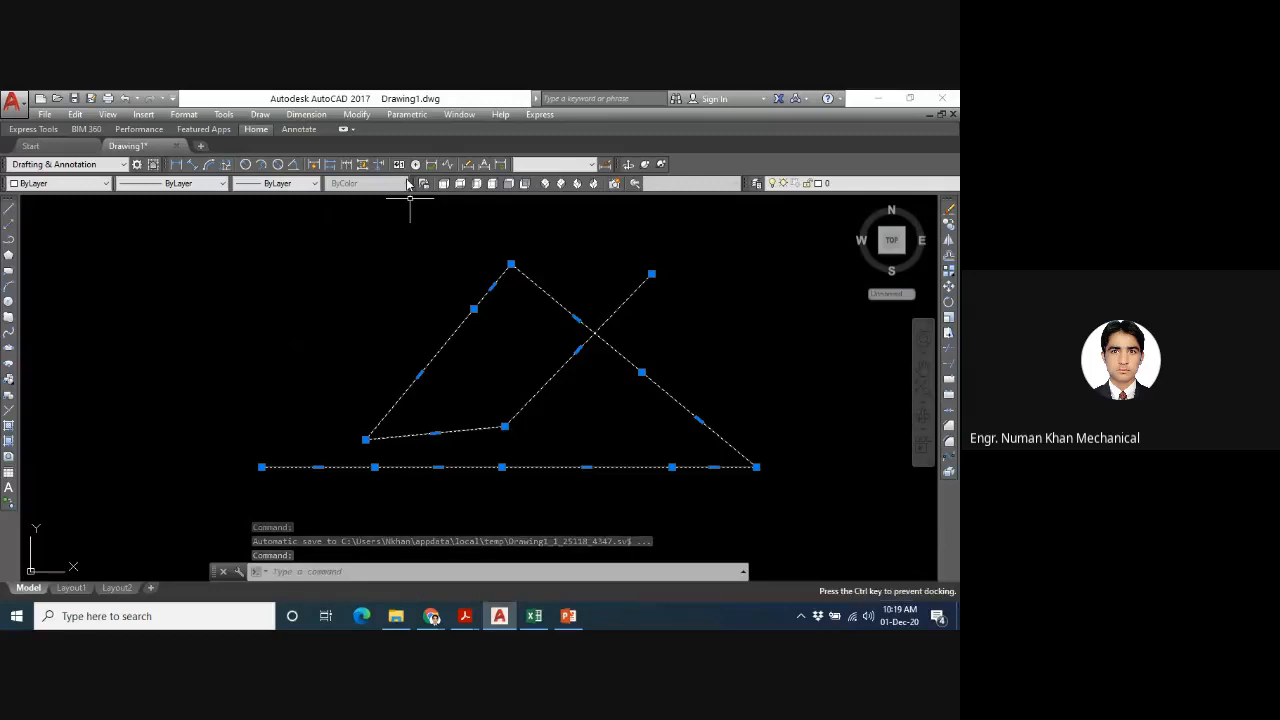
{"action": "left_click", "coordinate": [314, 186]}
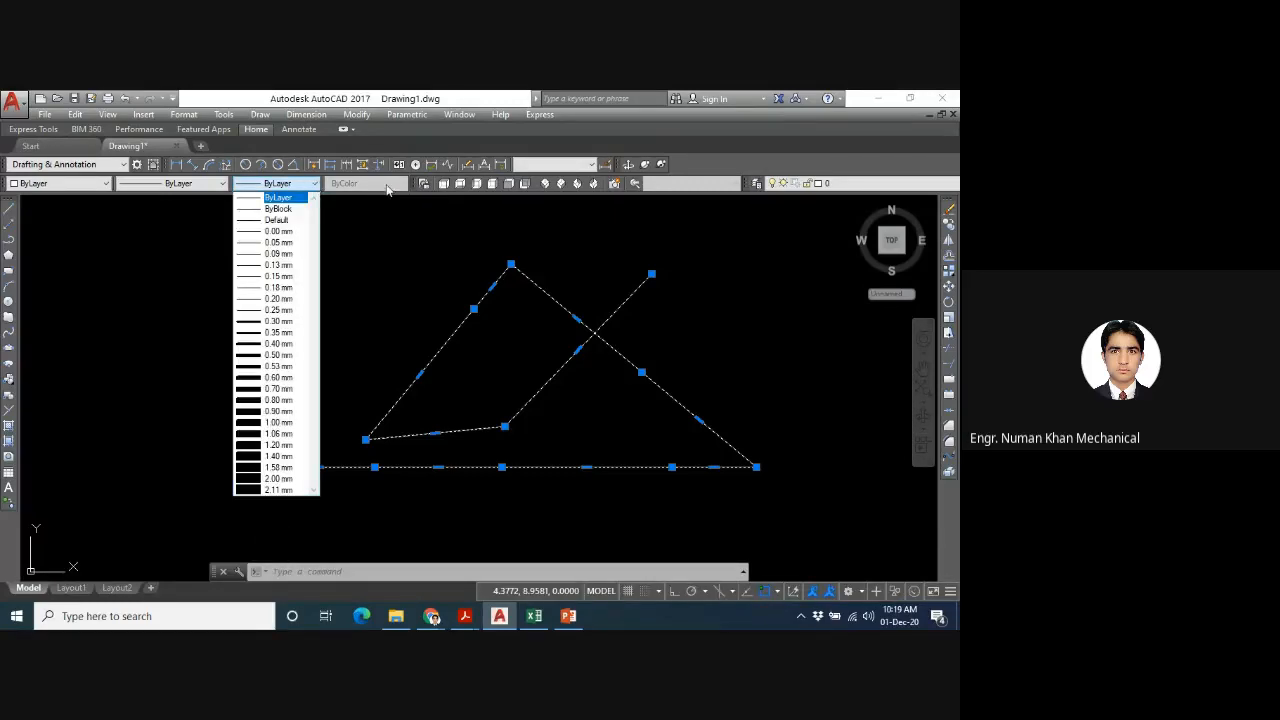
{"action": "left_click", "coordinate": [405, 188]}
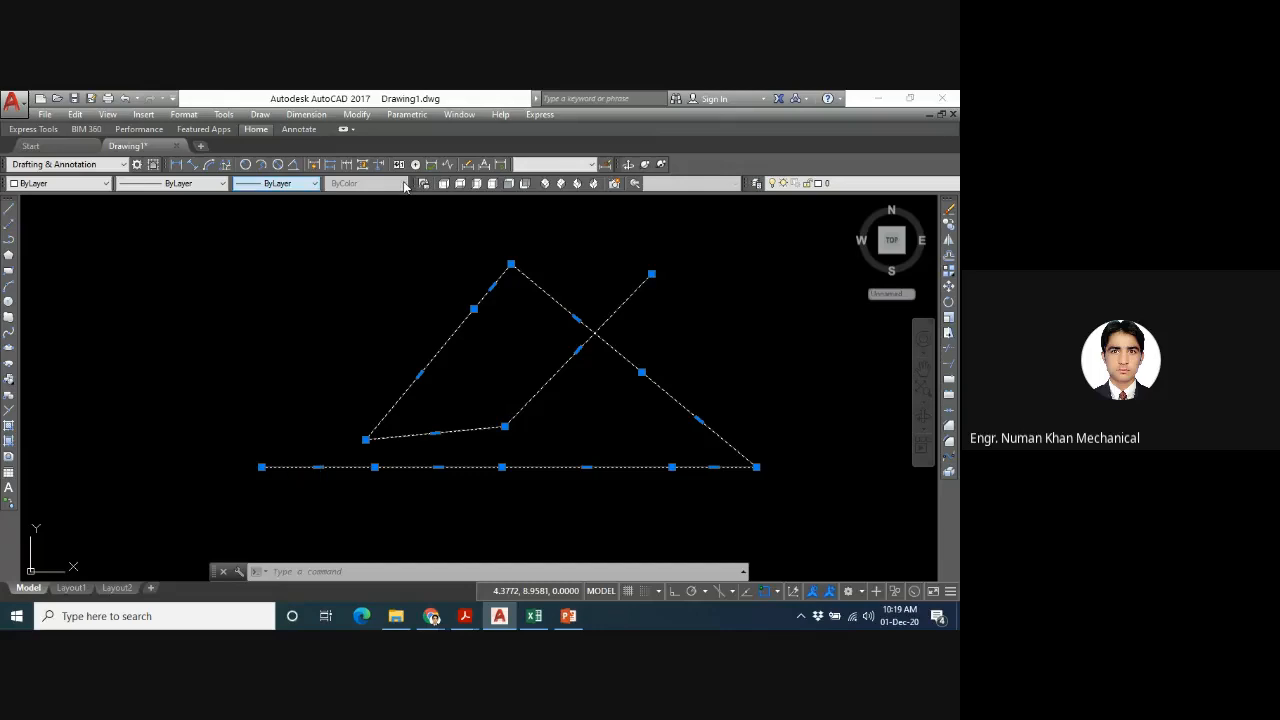
- Set the polyline's lineweight to 1.00 mm, and add the LineWeight toggle to the status bar and switch it on
{"action": "left_click", "coordinate": [316, 185]}
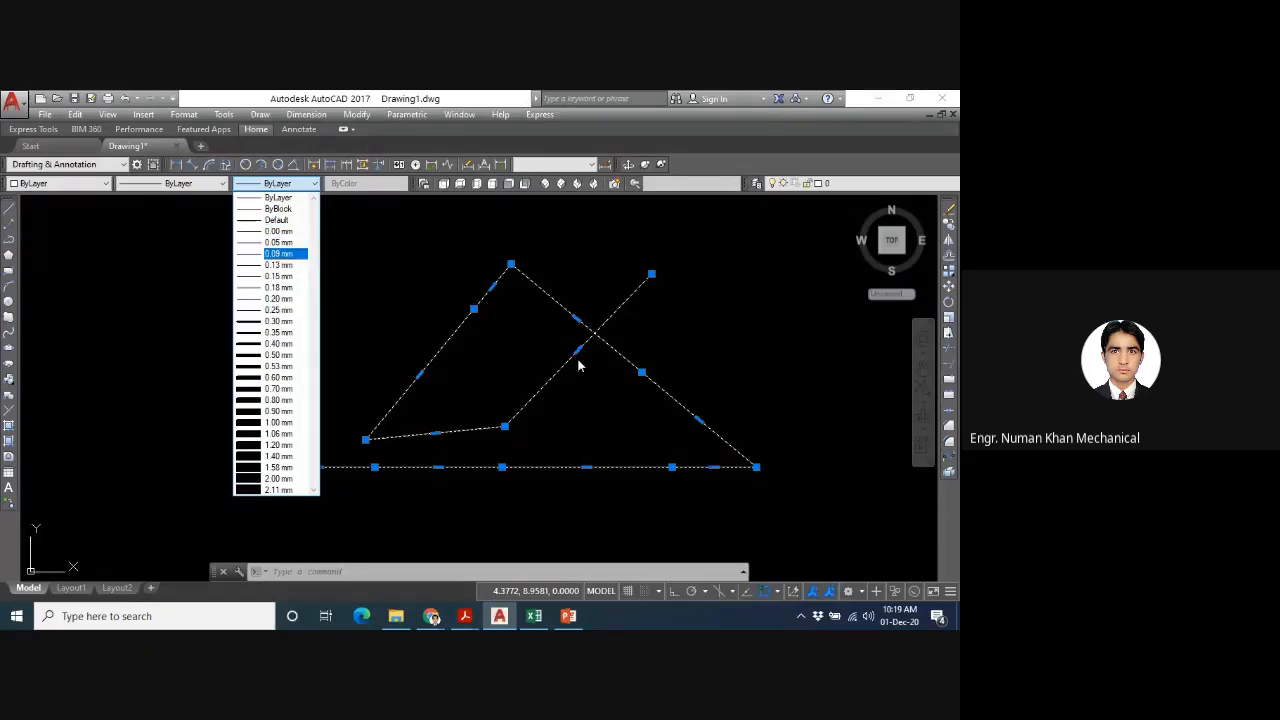
{"action": "left_click", "coordinate": [249, 422]}
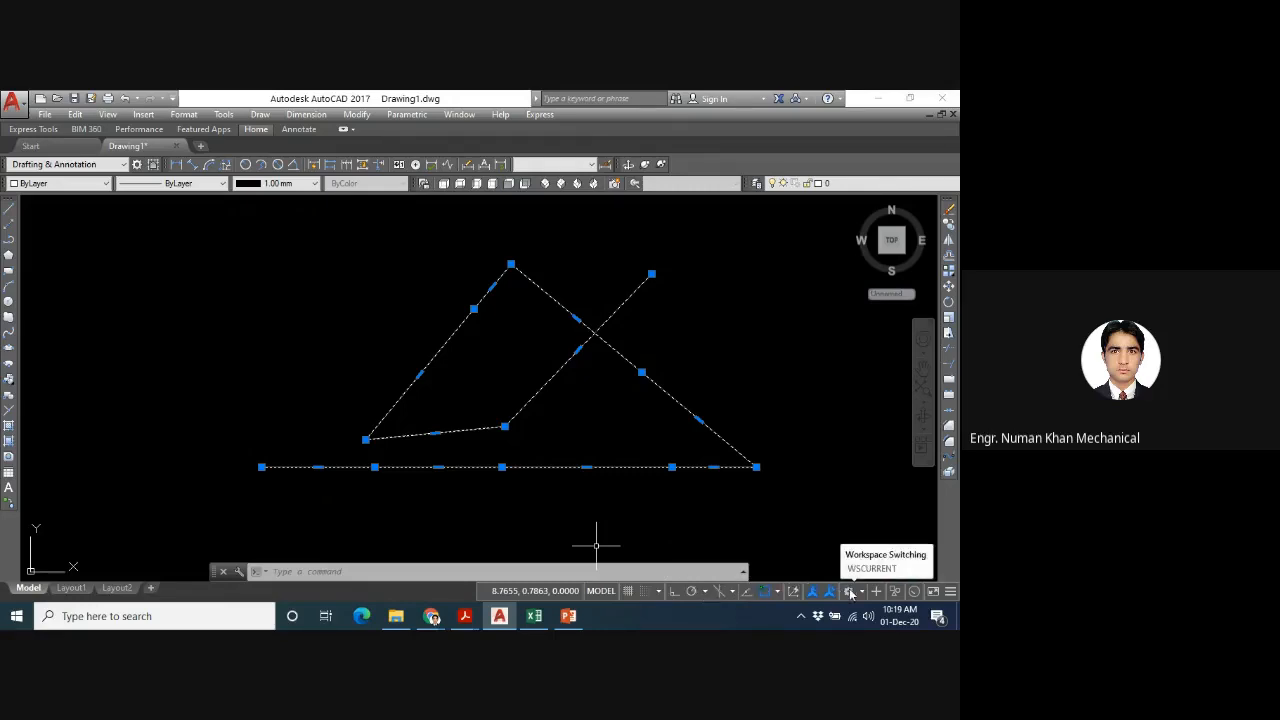
{"action": "left_click", "coordinate": [953, 592]}
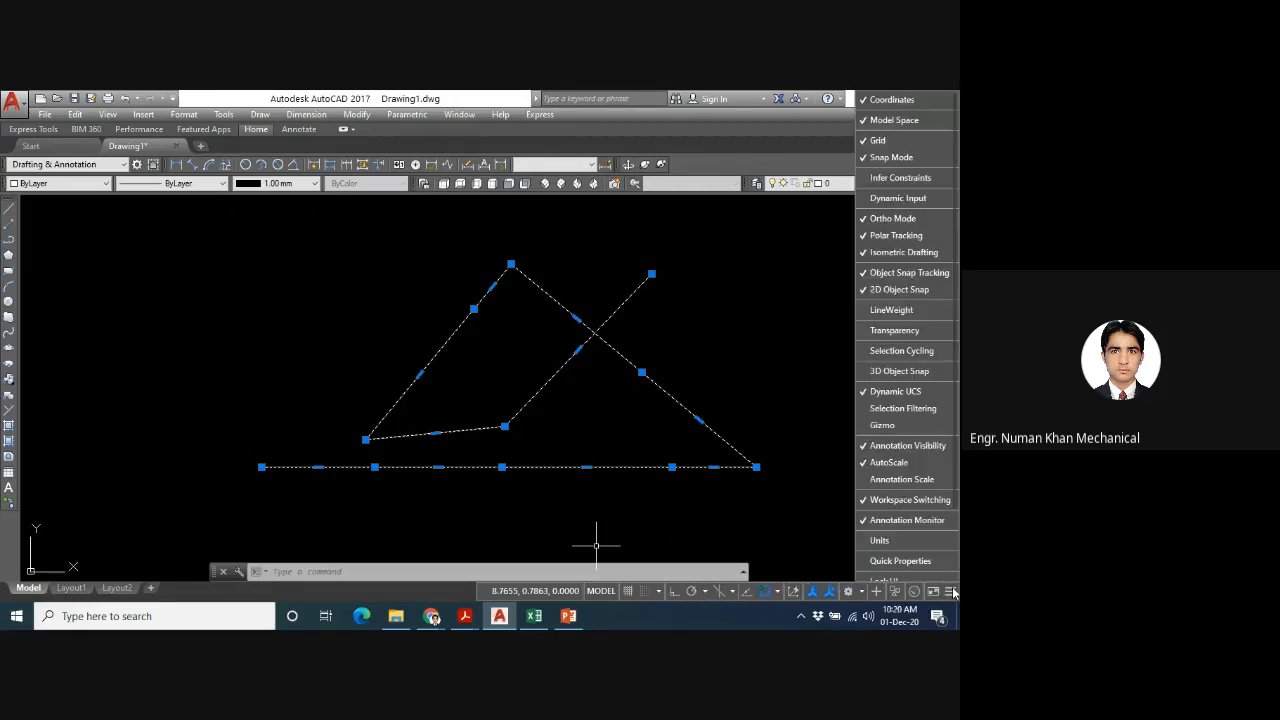
{"action": "left_click", "coordinate": [884, 312]}
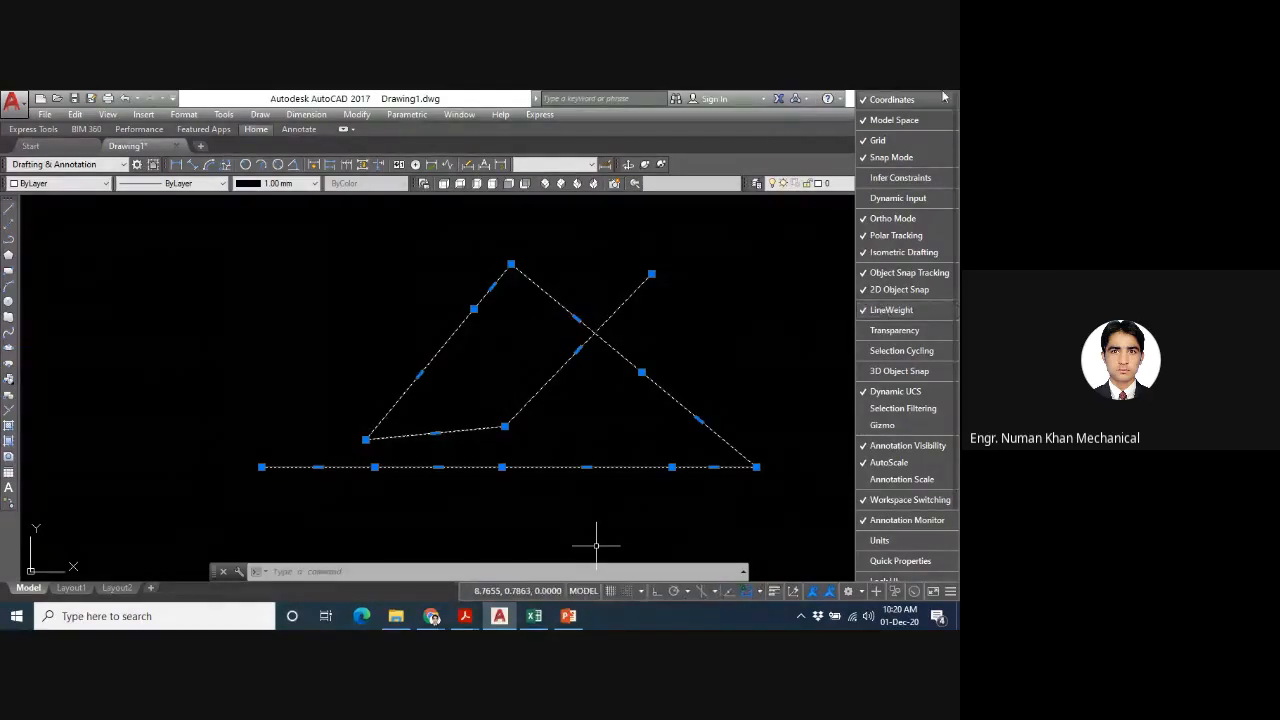
{"action": "left_click", "coordinate": [775, 592]}
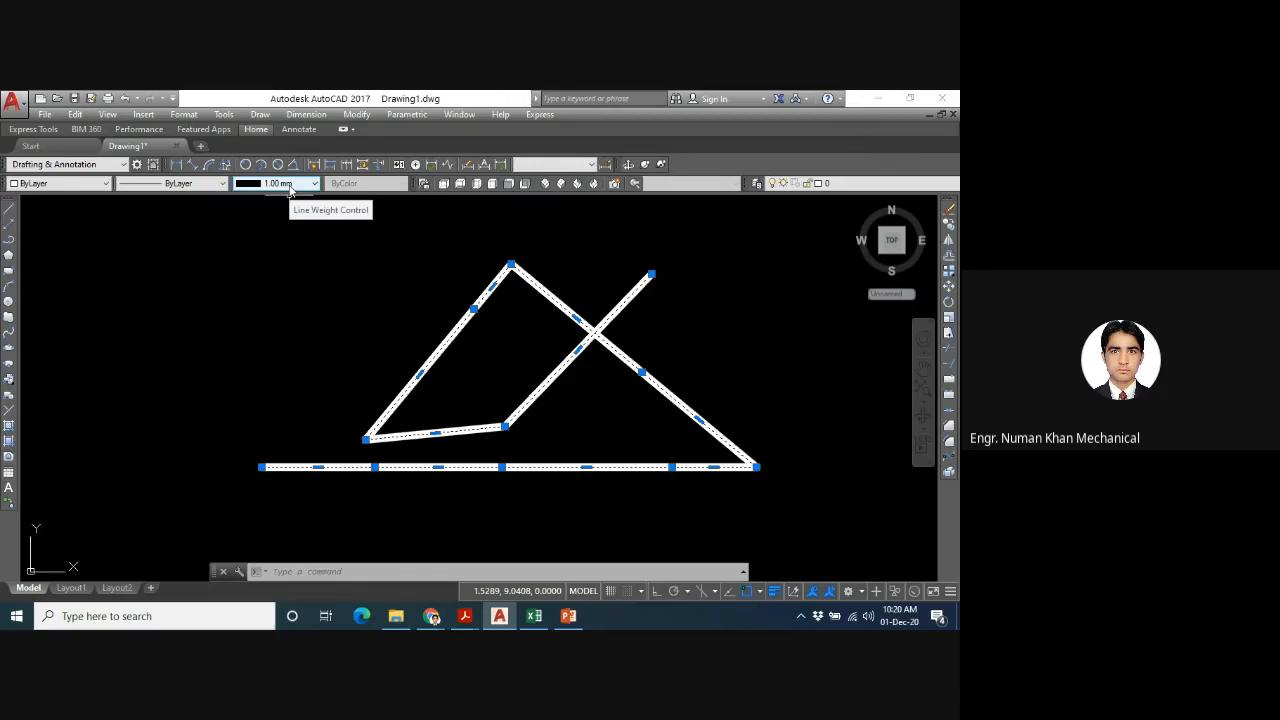
- Review the Lineweight Settings with the LW command and accept them without changes
{"action": "type", "text": "lw"}
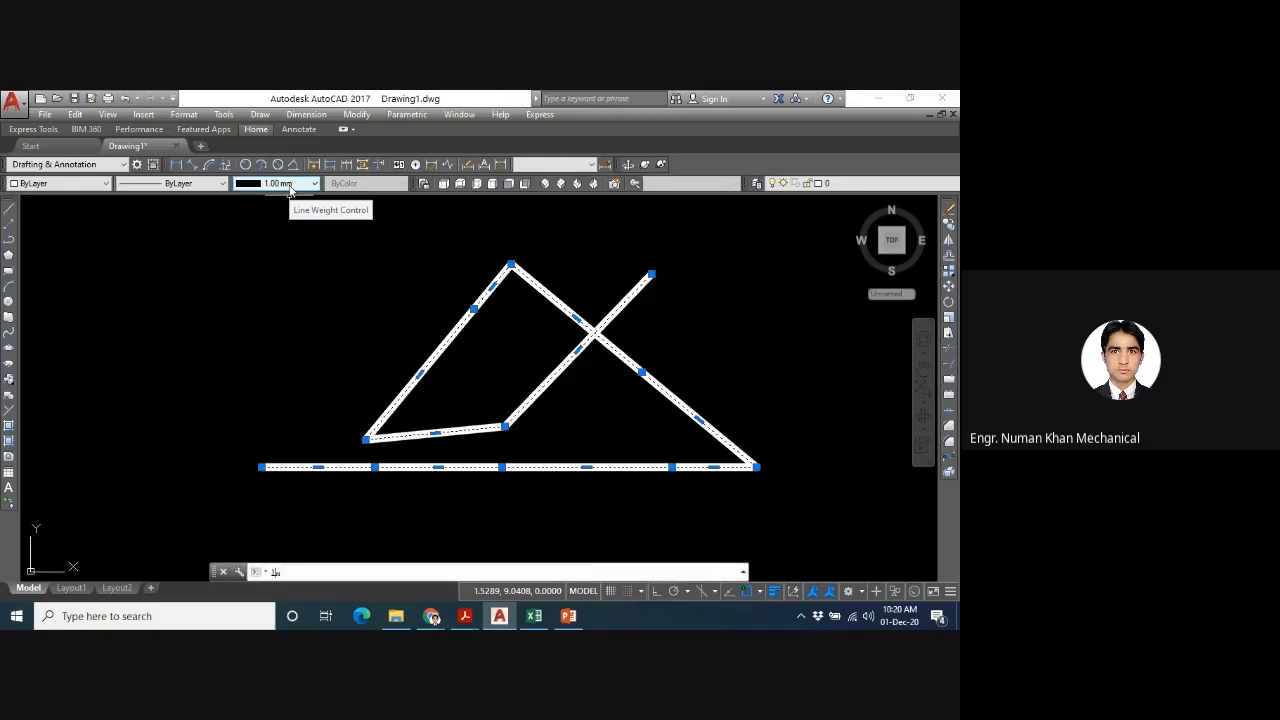
{"action": "key", "text": "Return"}
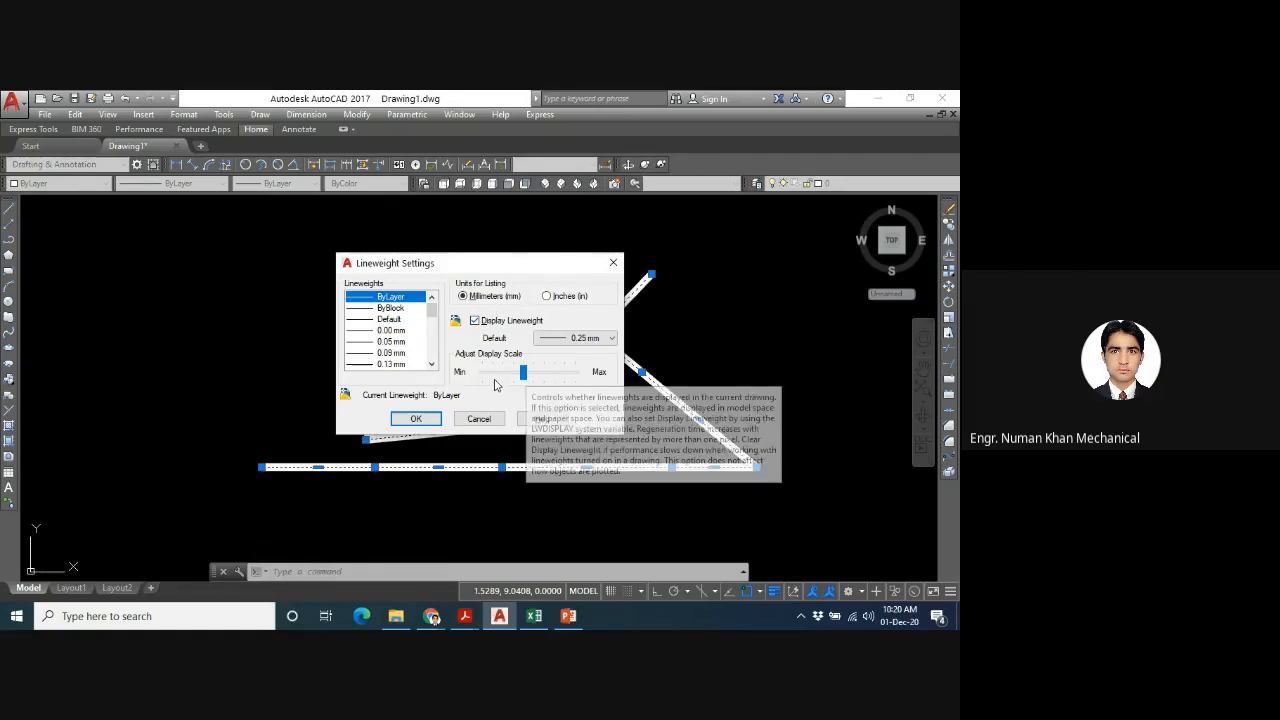
{"action": "left_click", "coordinate": [425, 418]}
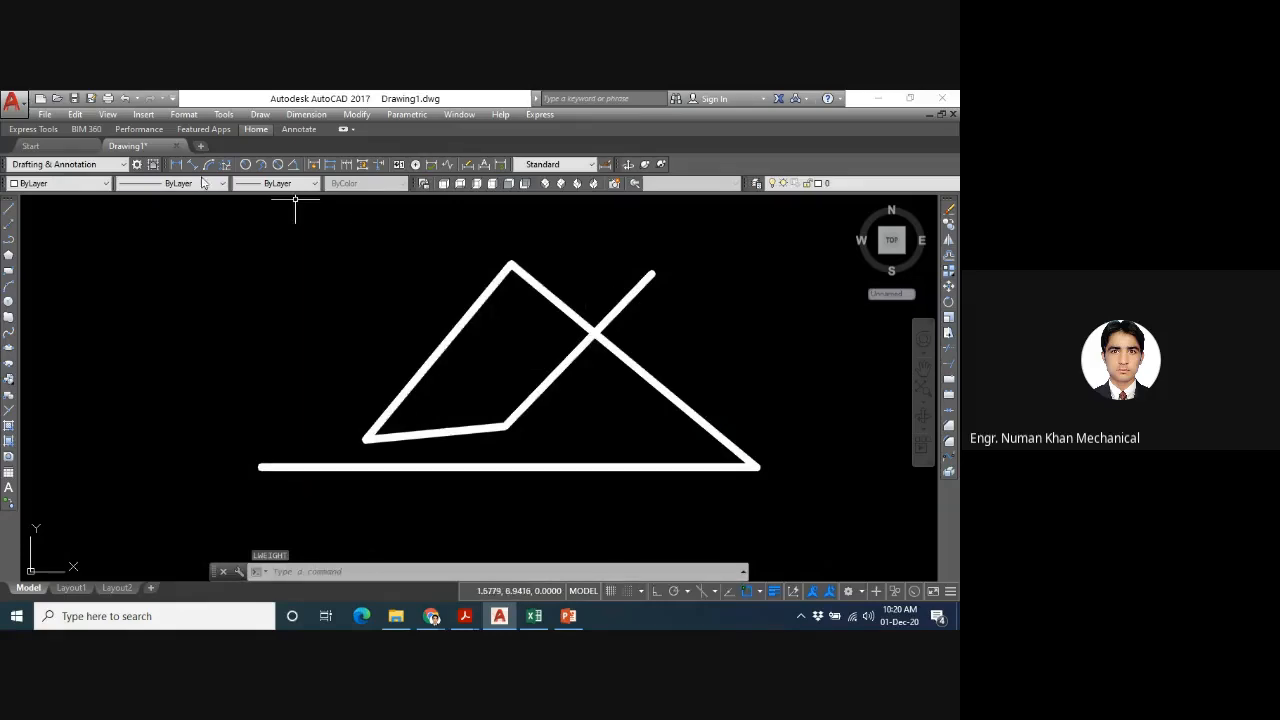
{"action": "double_click", "coordinate": [541, 289]}
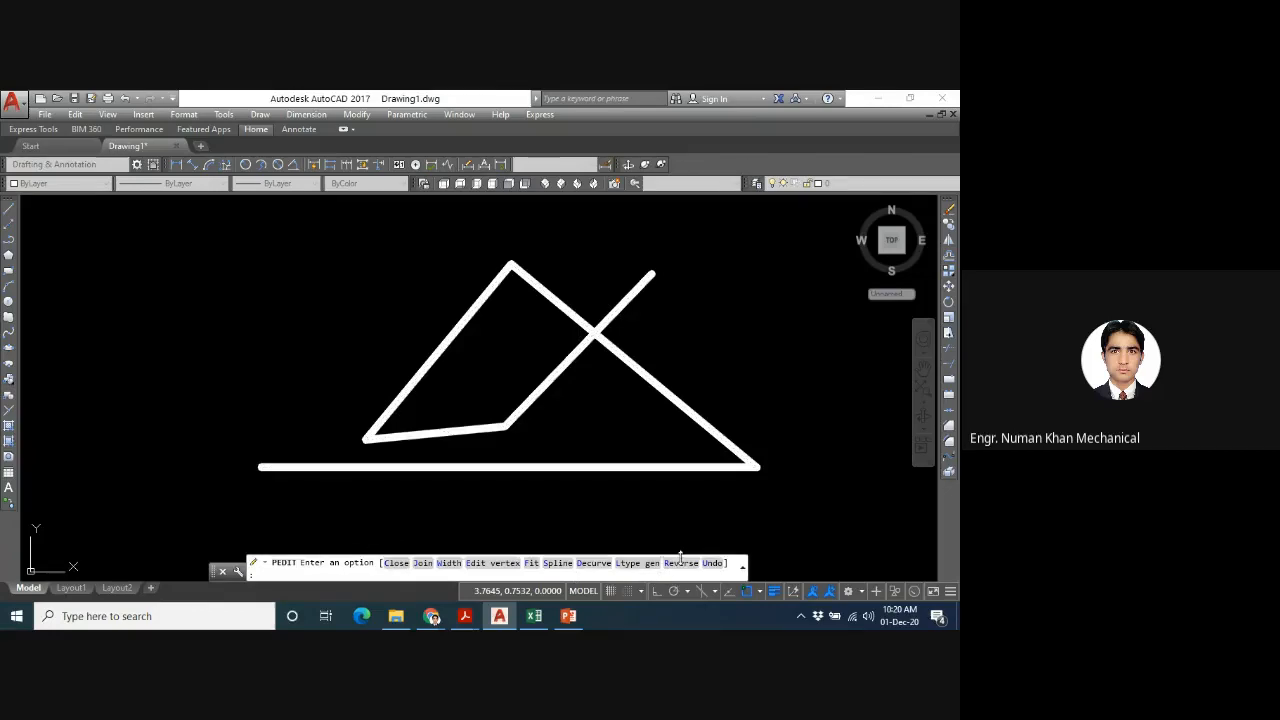
{"action": "key", "text": "Escape"}
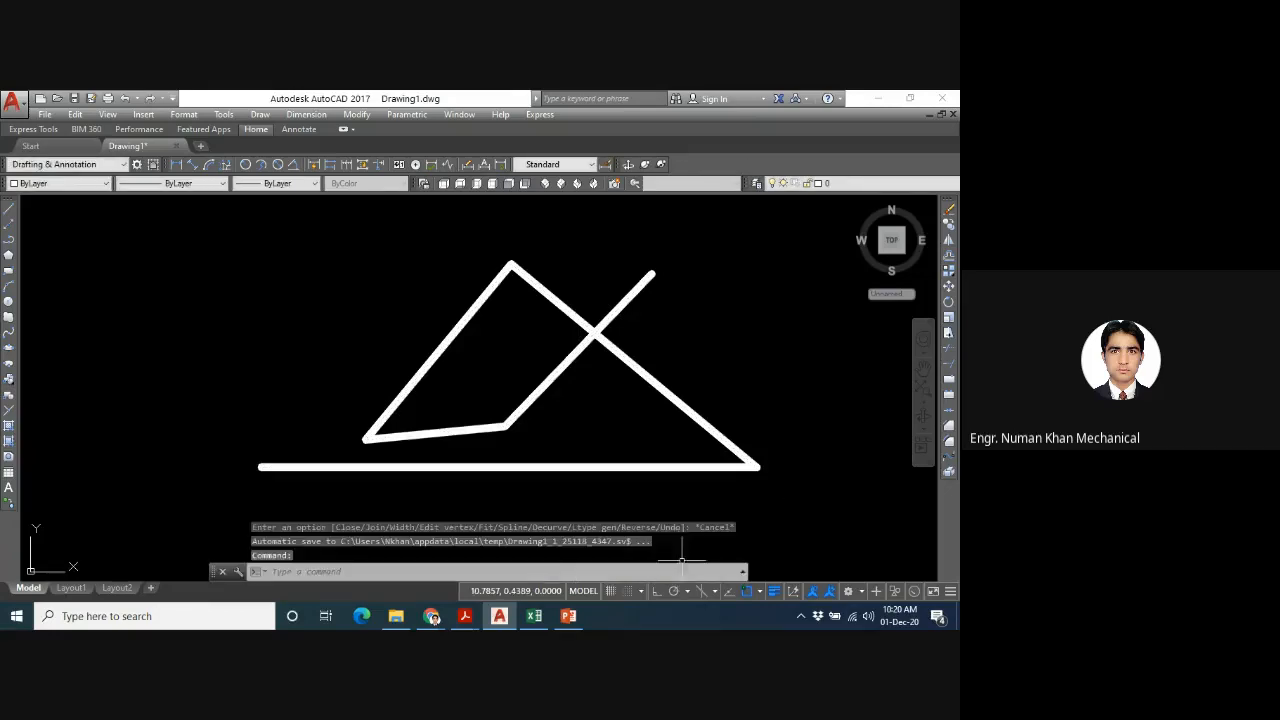
{"action": "left_click", "coordinate": [595, 337]}
{"action": "double_click", "coordinate": [595, 337]}
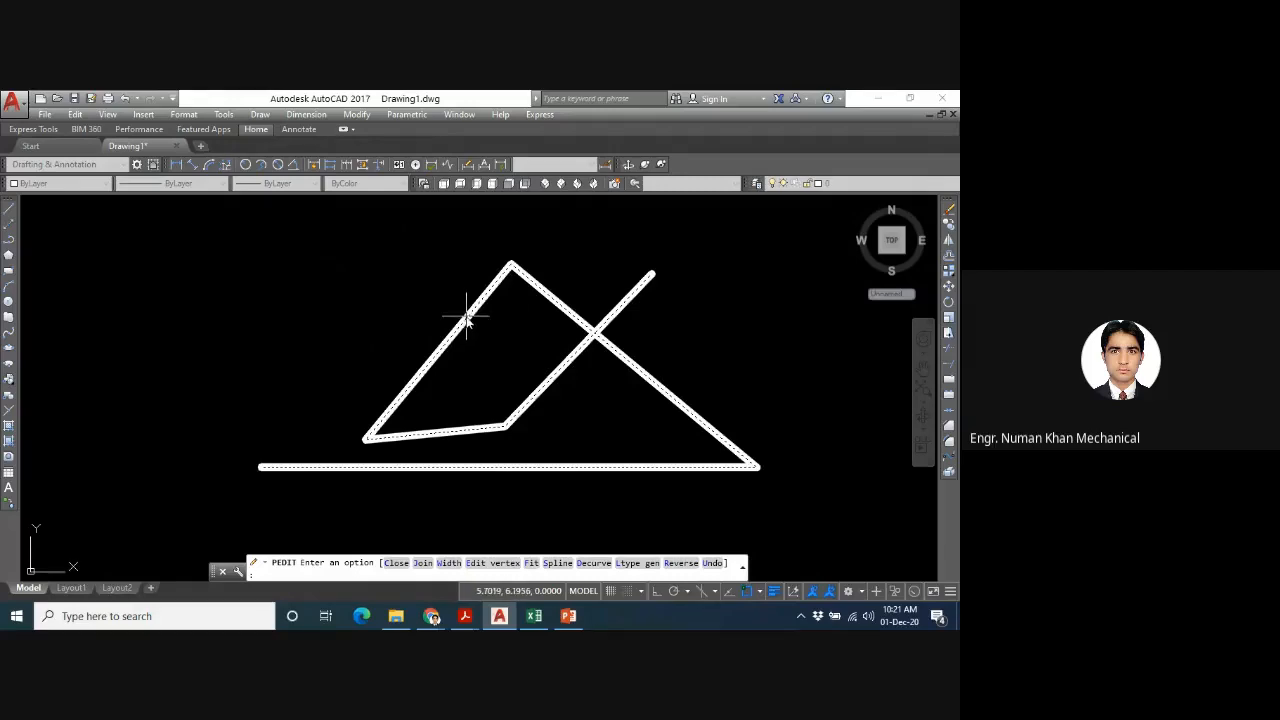
{"action": "key", "text": "Escape"}
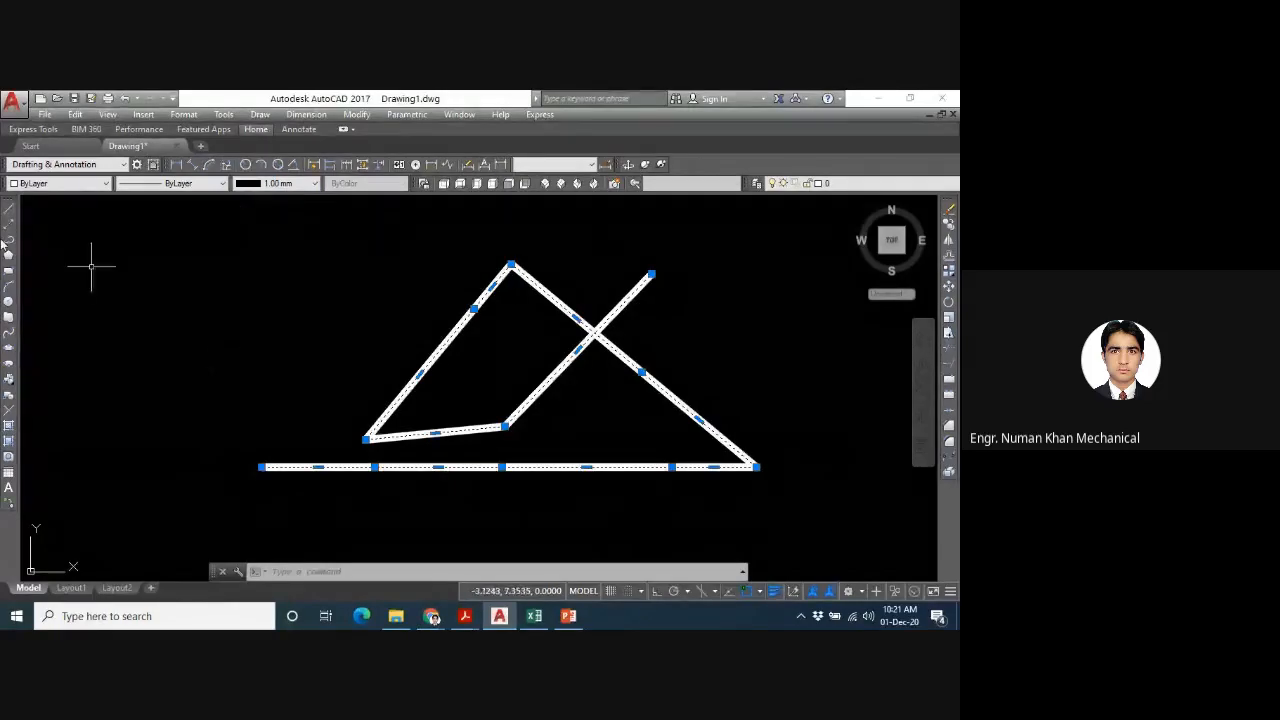
- Try lineweights of 1.58 mm and 0.00 mm on the polyline, and return it to ByLayer
{"action": "left_click", "coordinate": [278, 185]}
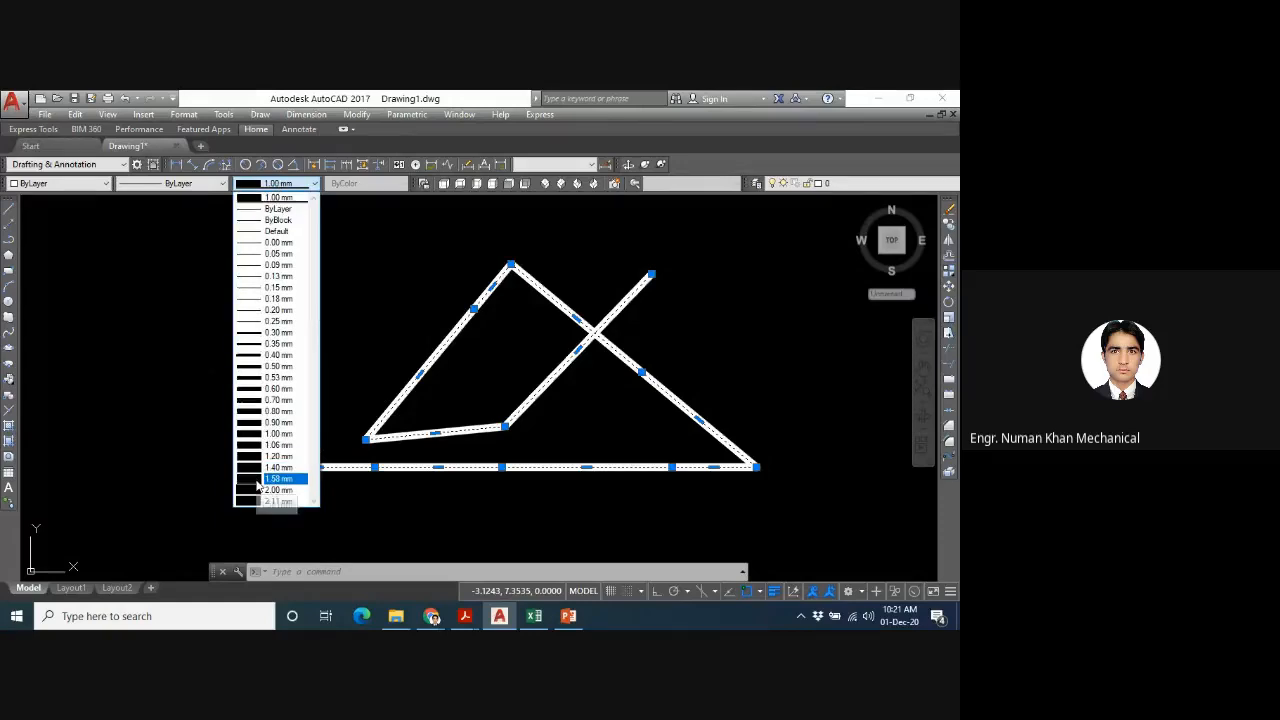
{"action": "left_click", "coordinate": [257, 479]}
{"action": "left_click", "coordinate": [315, 184]}
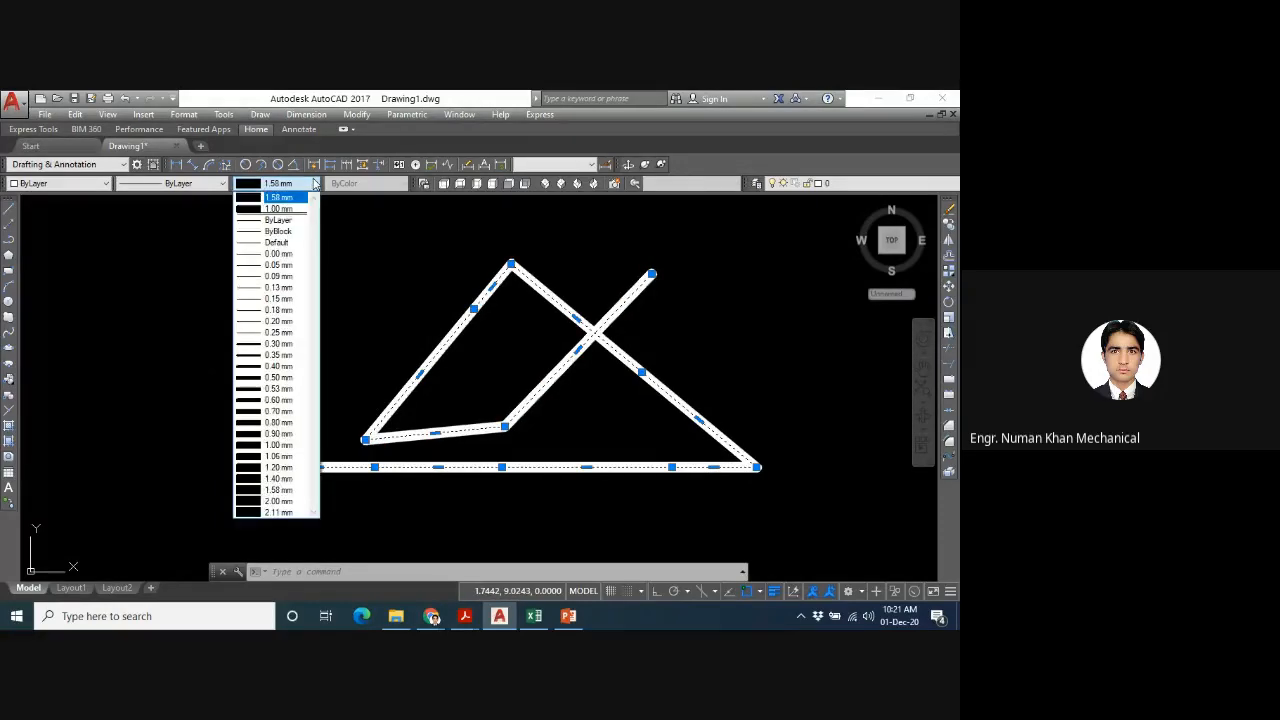
{"action": "left_click", "coordinate": [279, 255]}
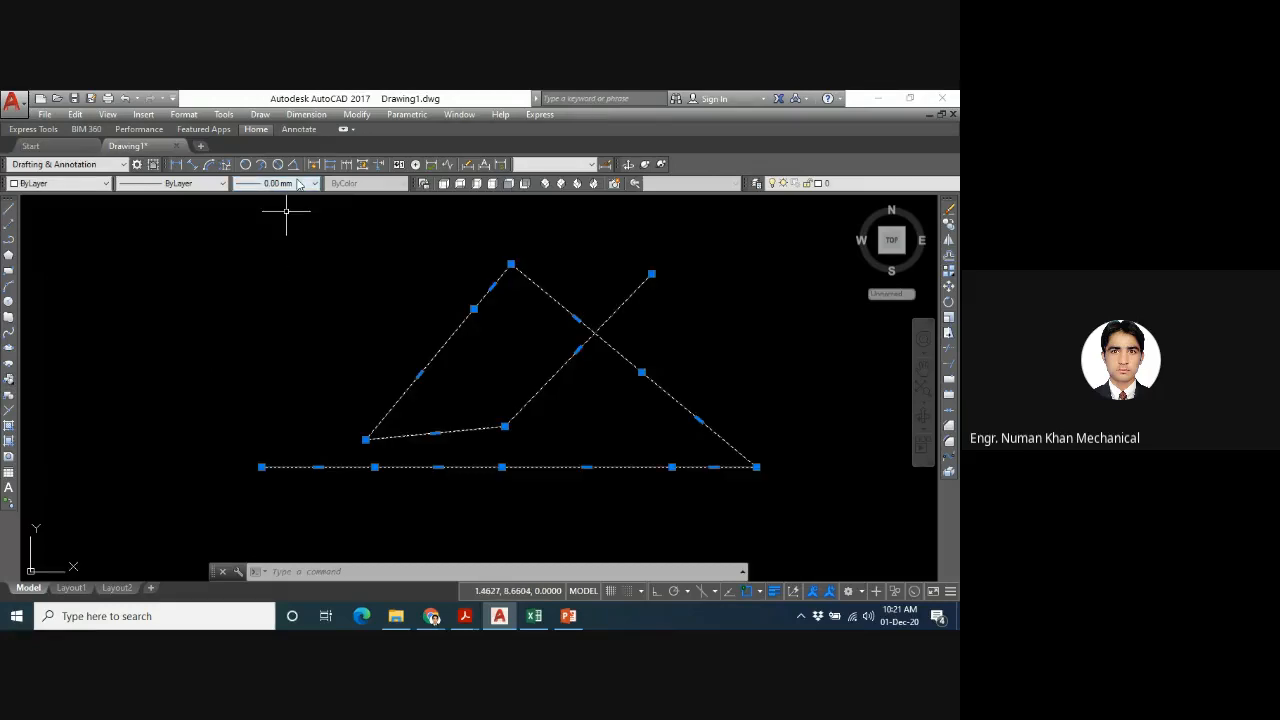
{"action": "left_click", "coordinate": [297, 184]}
{"action": "left_click", "coordinate": [278, 231]}
- Set the polyline's lineweight to 0.70 mm and toggle the lineweight display on and off several times, leaving it off
{"action": "left_click", "coordinate": [278, 183]}
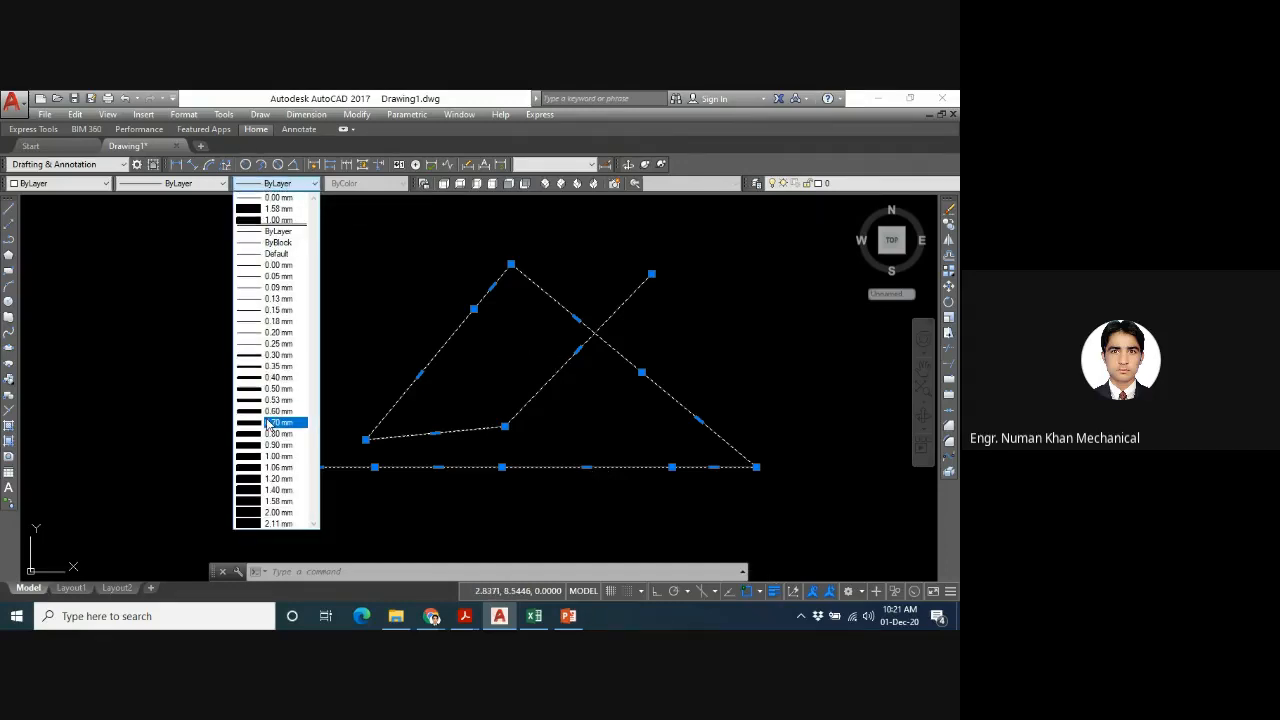
{"action": "left_click", "coordinate": [268, 423]}
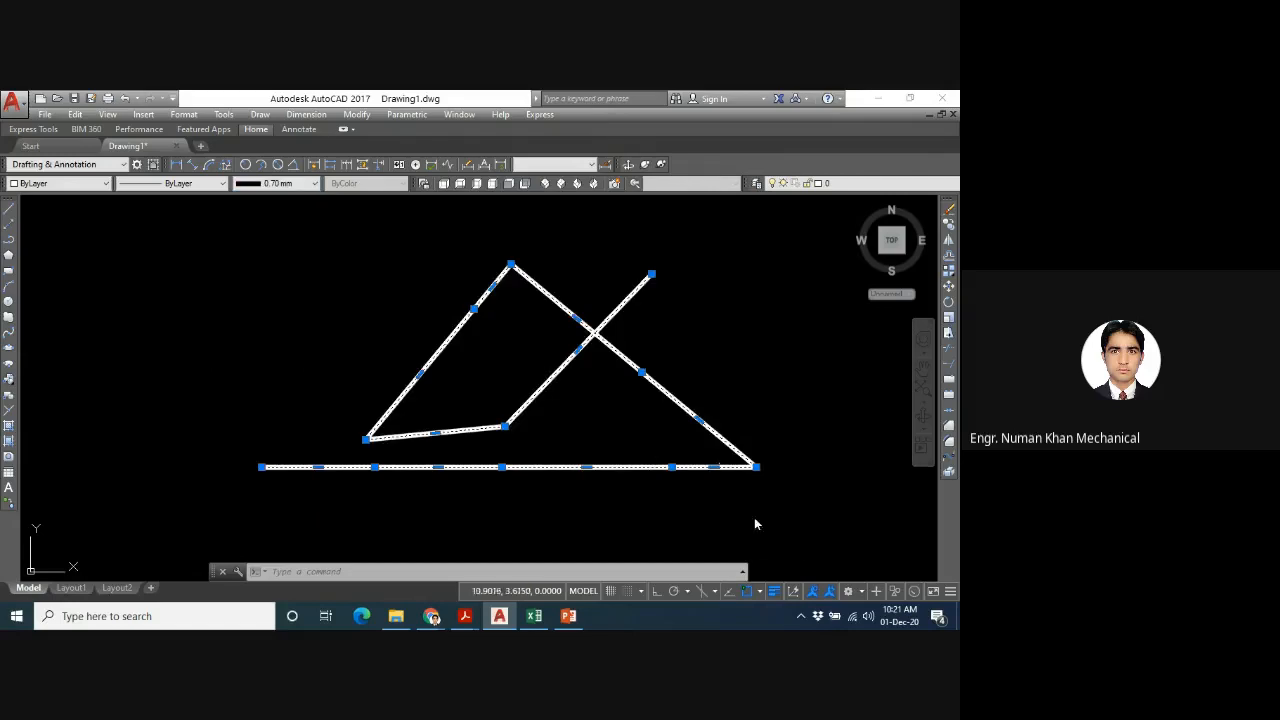
{"action": "left_click", "coordinate": [777, 592]}
{"action": "left_click", "coordinate": [777, 592]}
{"action": "left_click", "coordinate": [777, 592]}
{"action": "left_click", "coordinate": [777, 592]}
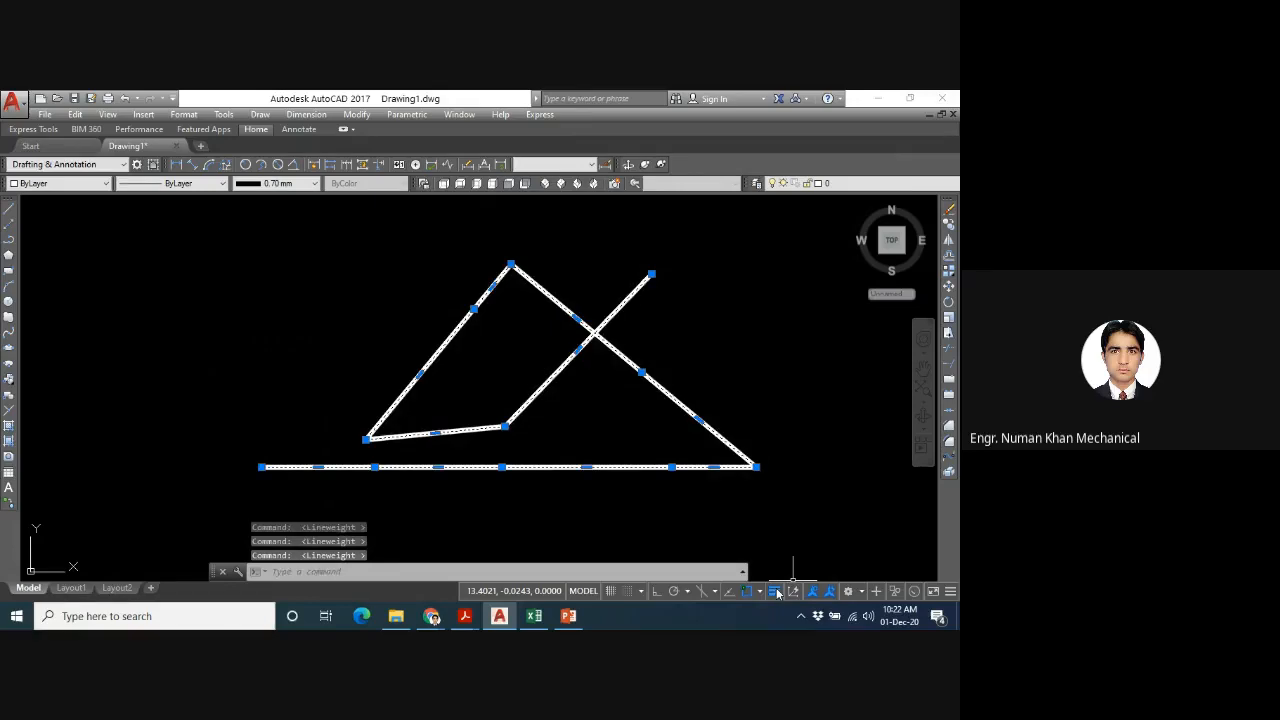
{"action": "left_click", "coordinate": [777, 592]}
{"action": "left_click", "coordinate": [777, 592]}
{"action": "left_click", "coordinate": [777, 592]}
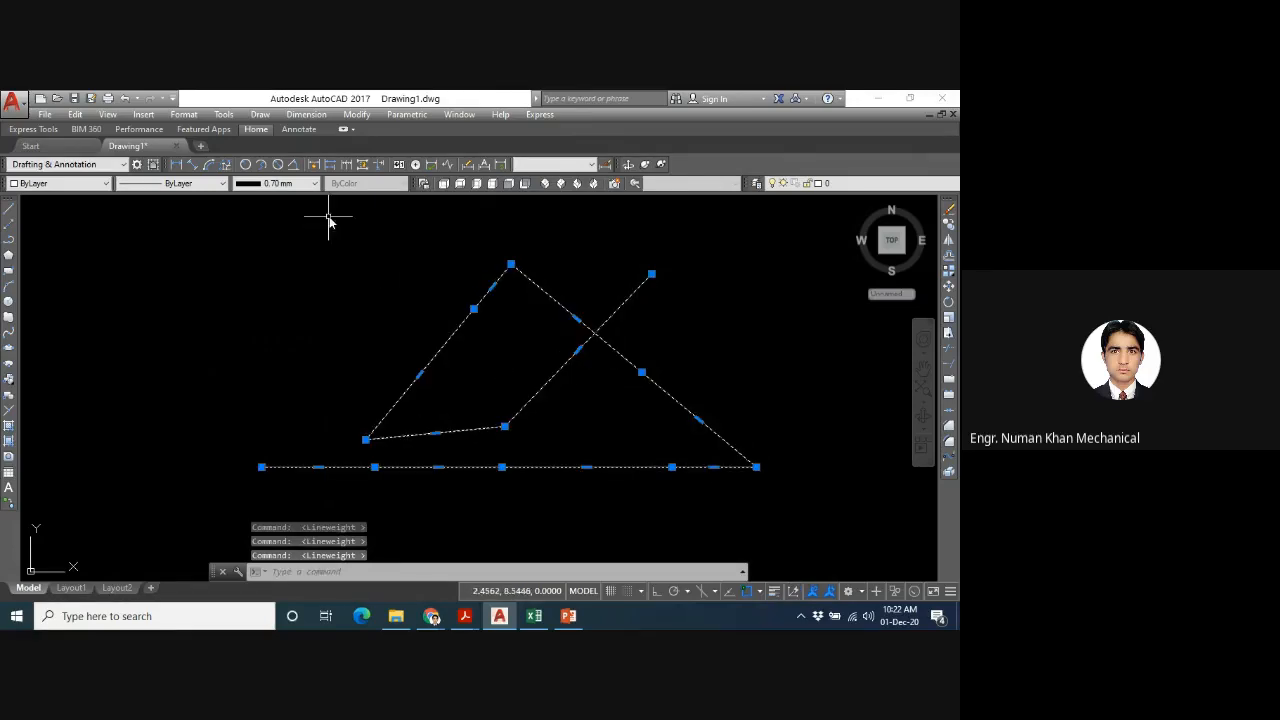
- Set the polyline's lineweight to ByLayer and deselect it
{"action": "left_click", "coordinate": [312, 187]}
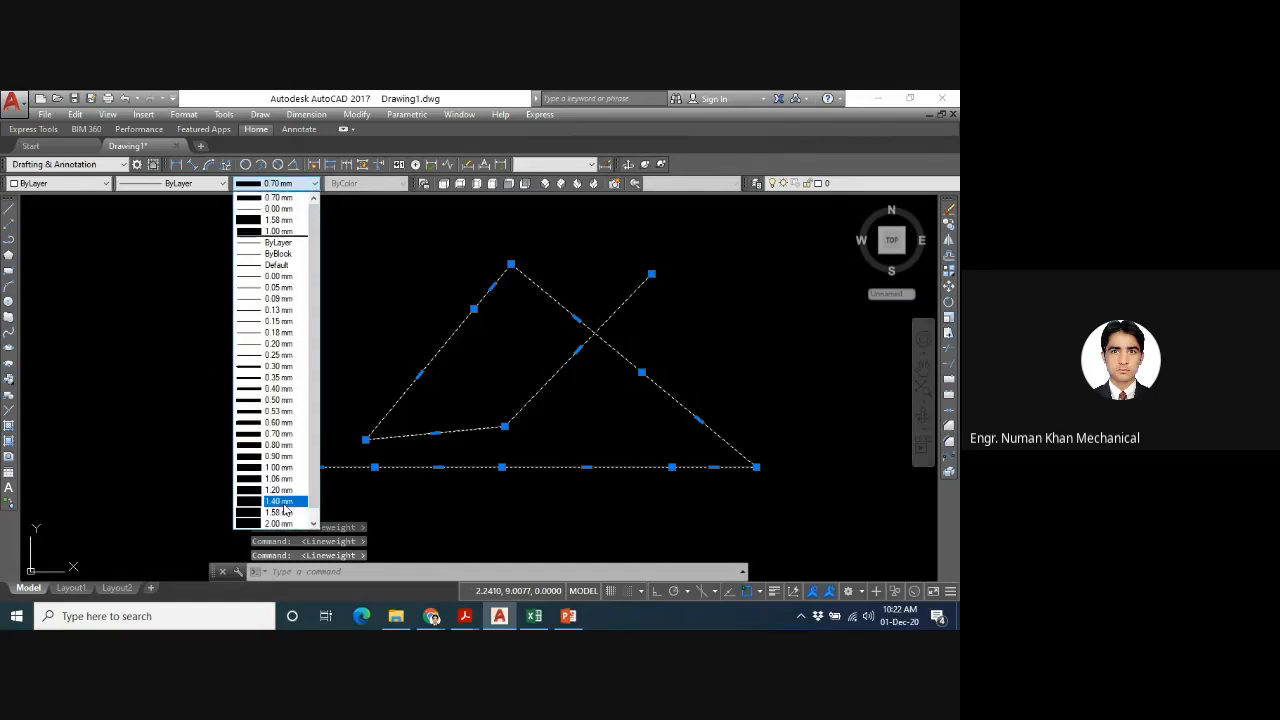
{"action": "left_click", "coordinate": [264, 243]}
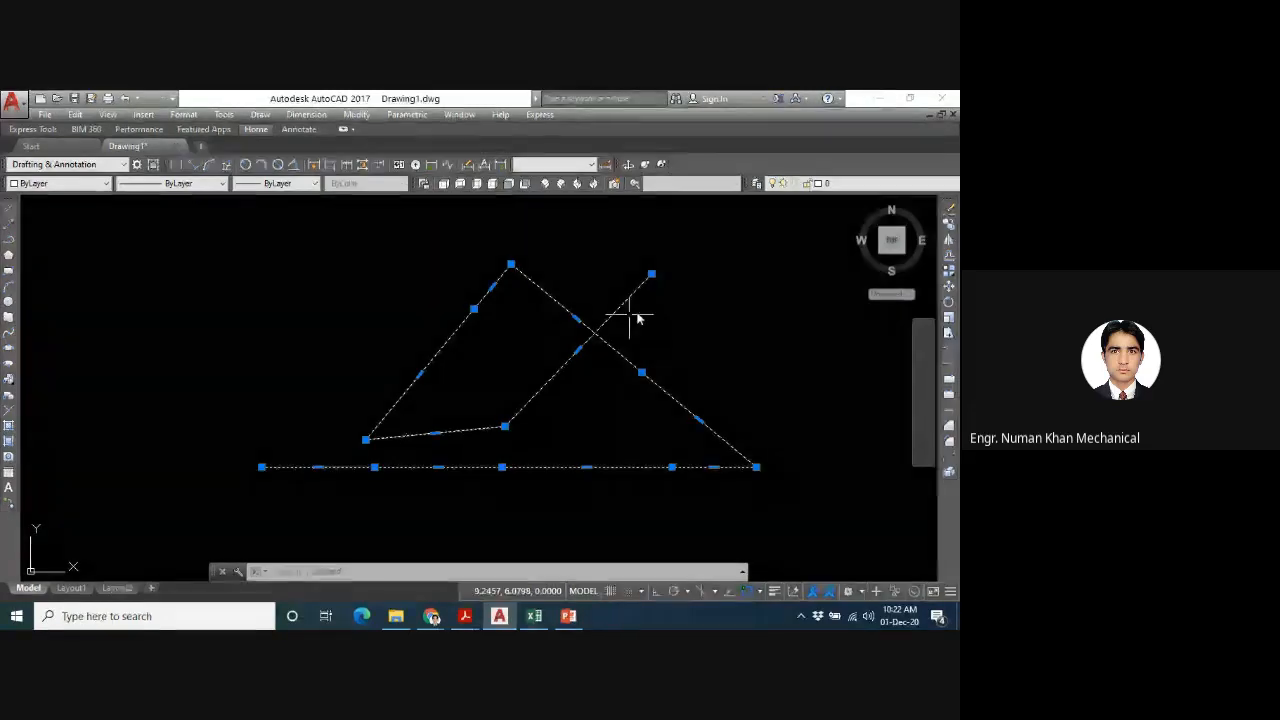
{"action": "key", "text": "Escape"}
- Draw a circle overlapping the polyline's left slope, with its centre just outside that slope
{"action": "type", "text": "c"}
{"action": "key", "text": "Return"}
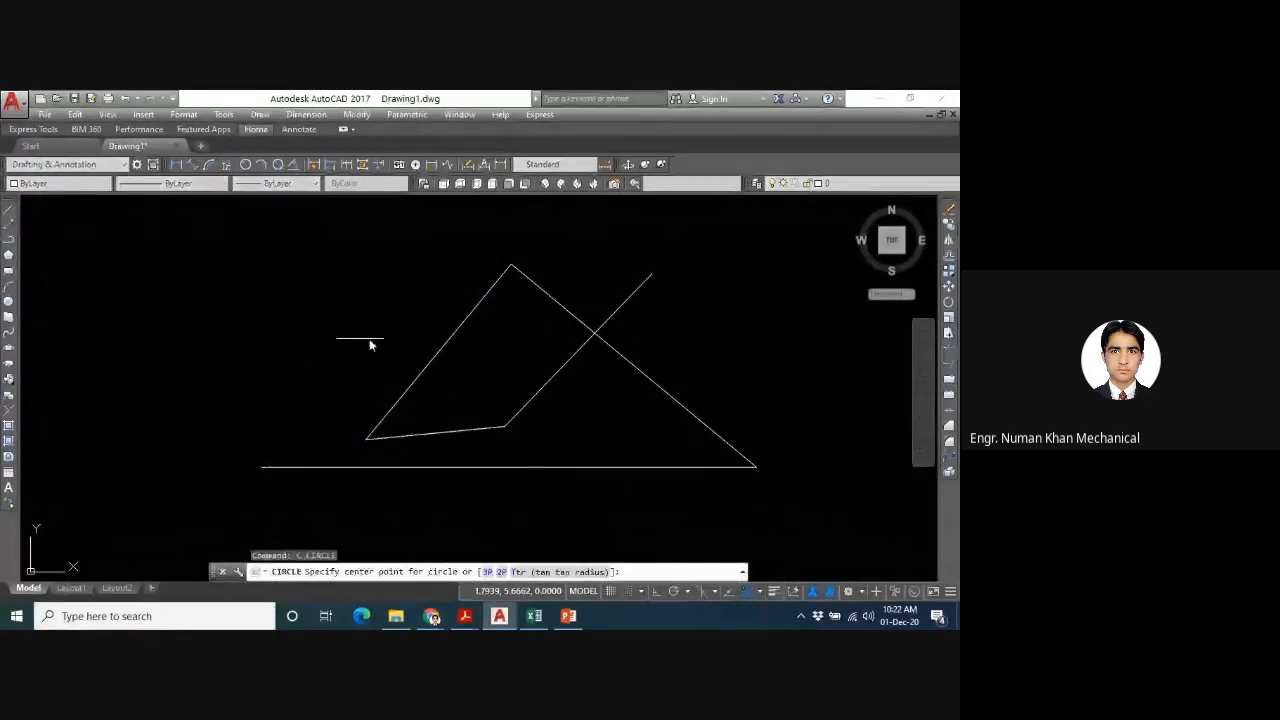
{"action": "left_click", "coordinate": [403, 340]}
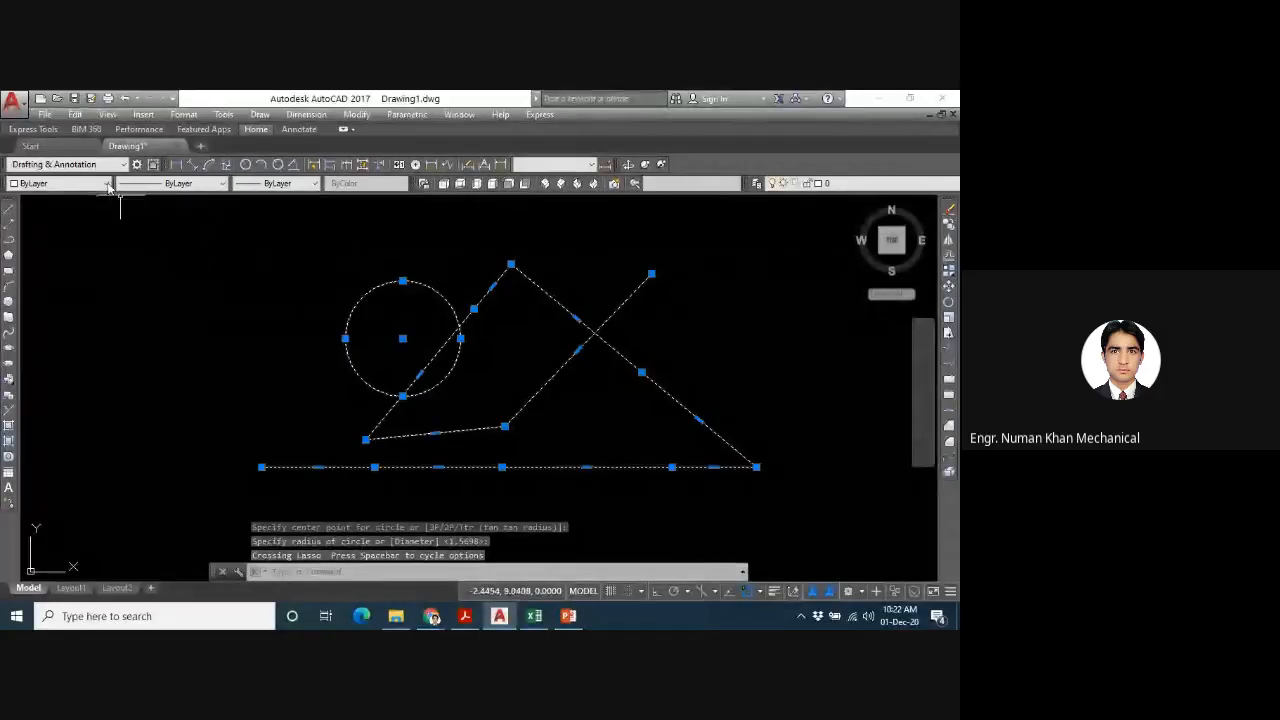
- Change the colour of the selected circle and polyline to Yellow, and then to Blue
{"action": "left_click", "coordinate": [108, 185]}
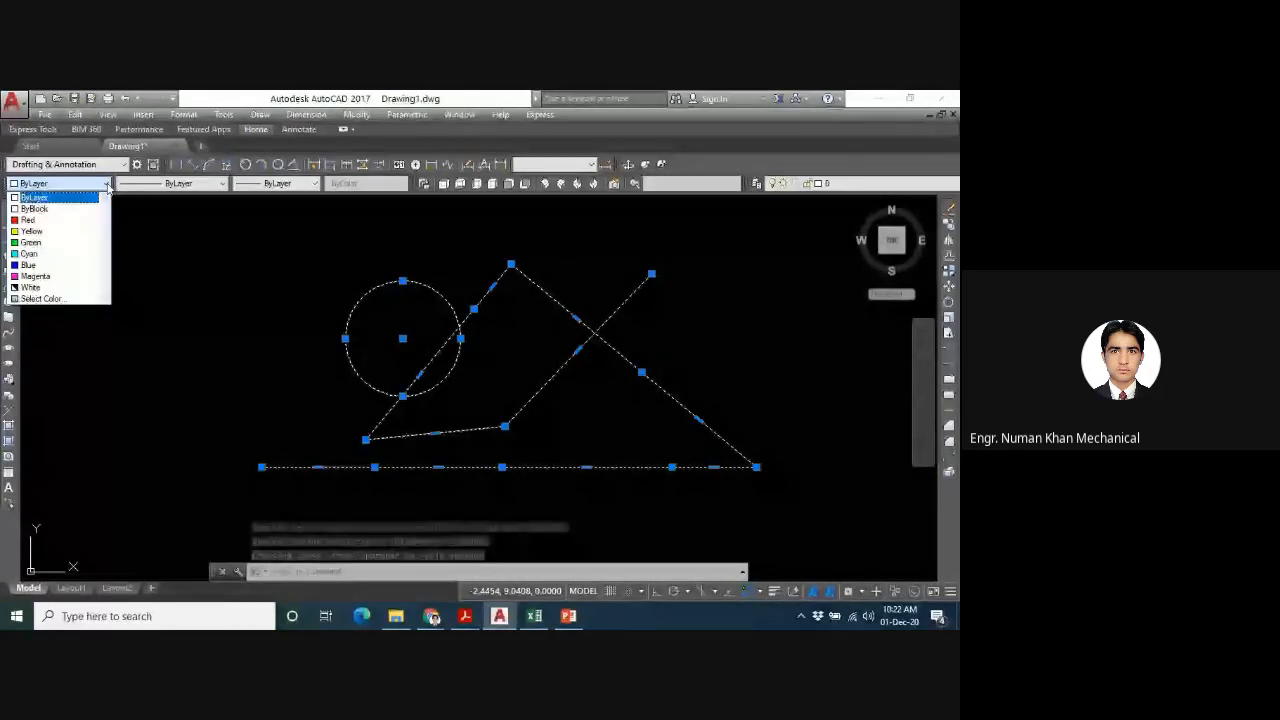
{"action": "left_click", "coordinate": [31, 231]}
{"action": "left_click", "coordinate": [110, 184]}
{"action": "left_click", "coordinate": [45, 261]}
- Browse the colour selection options and set the selected circle and polyline to AutoCAD index colour 153
{"action": "left_click", "coordinate": [107, 185]}
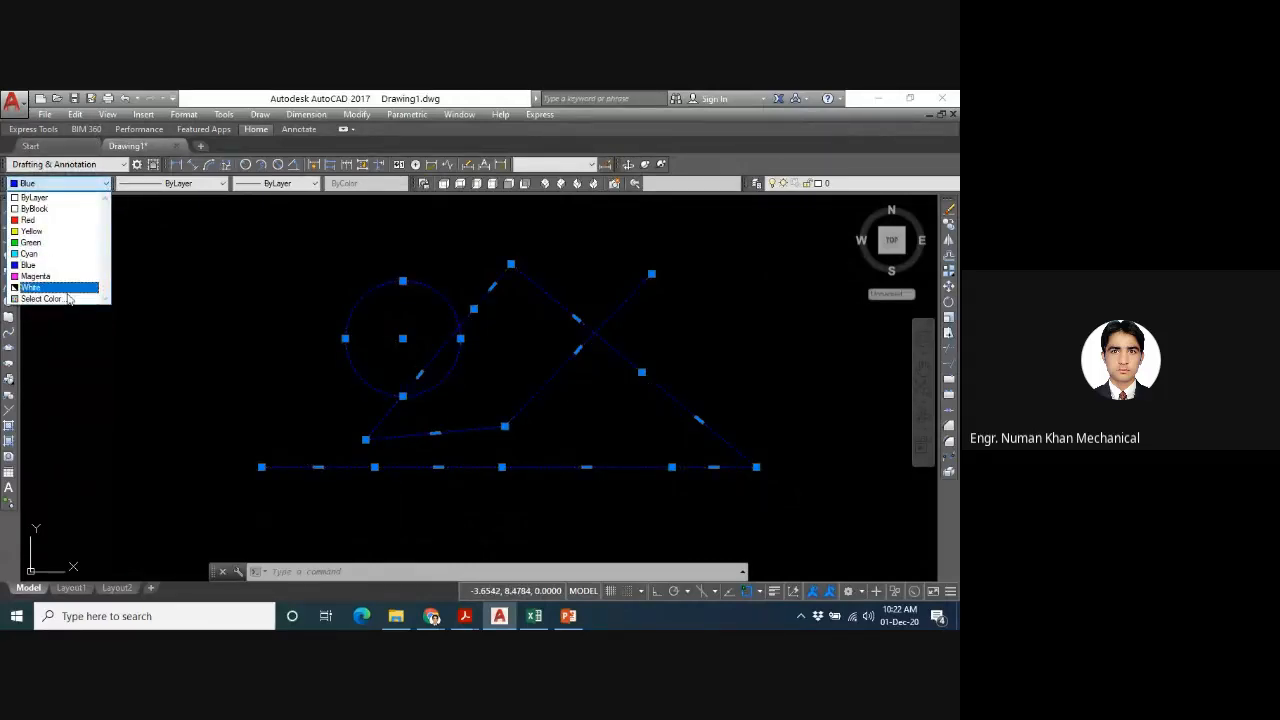
{"action": "left_click", "coordinate": [66, 298]}
{"action": "left_click", "coordinate": [411, 297]}
{"action": "left_click", "coordinate": [459, 248]}
{"action": "left_click", "coordinate": [525, 247]}
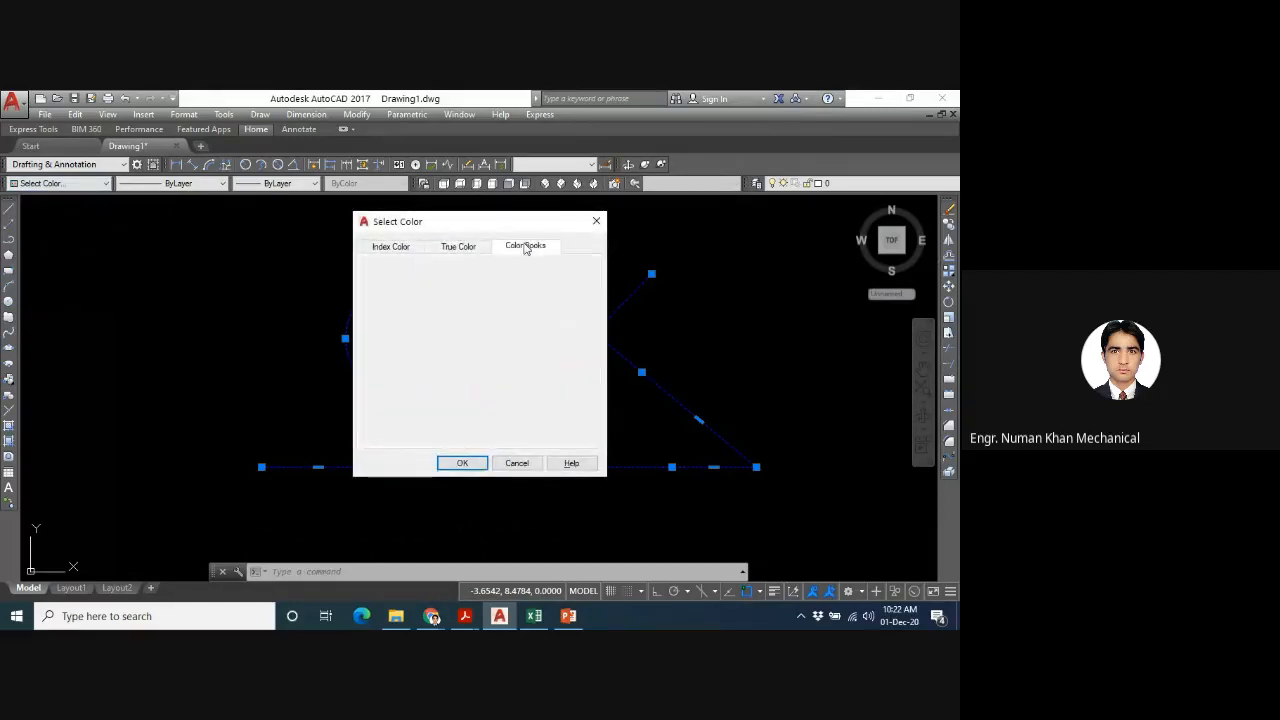
{"action": "left_click", "coordinate": [393, 249]}
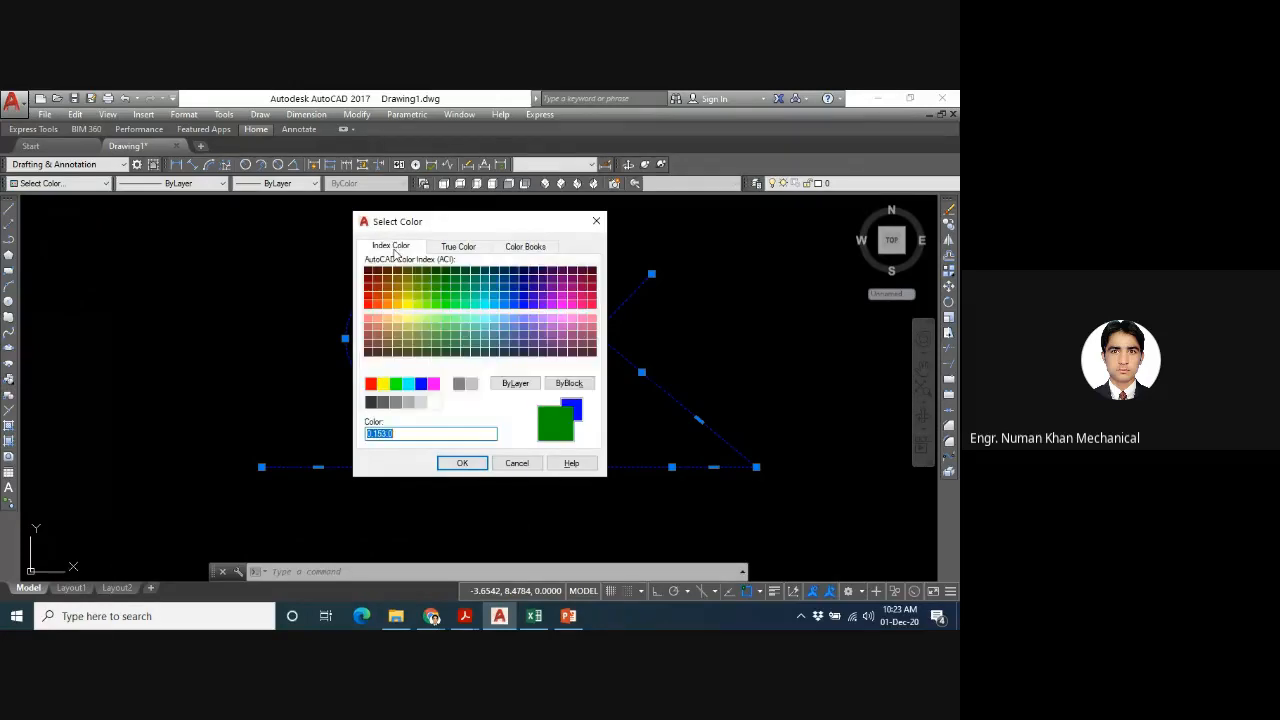
{"action": "left_click", "coordinate": [504, 326]}
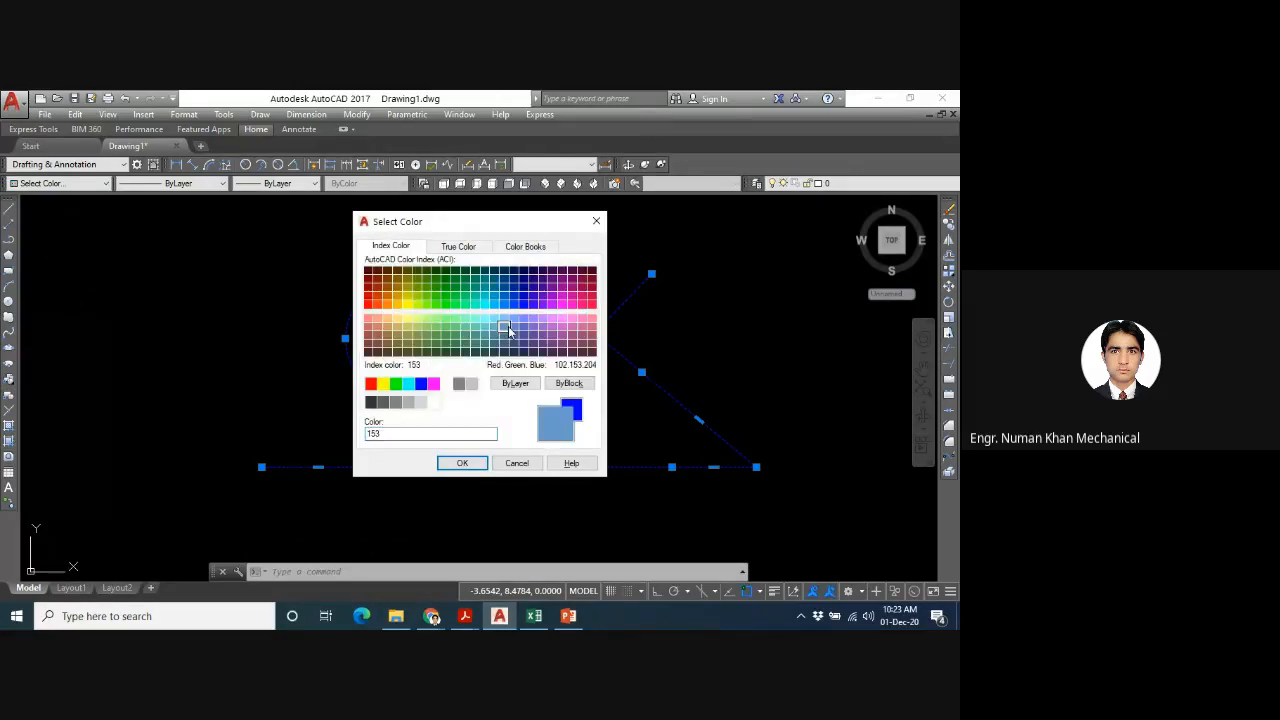
{"action": "left_click", "coordinate": [480, 462]}
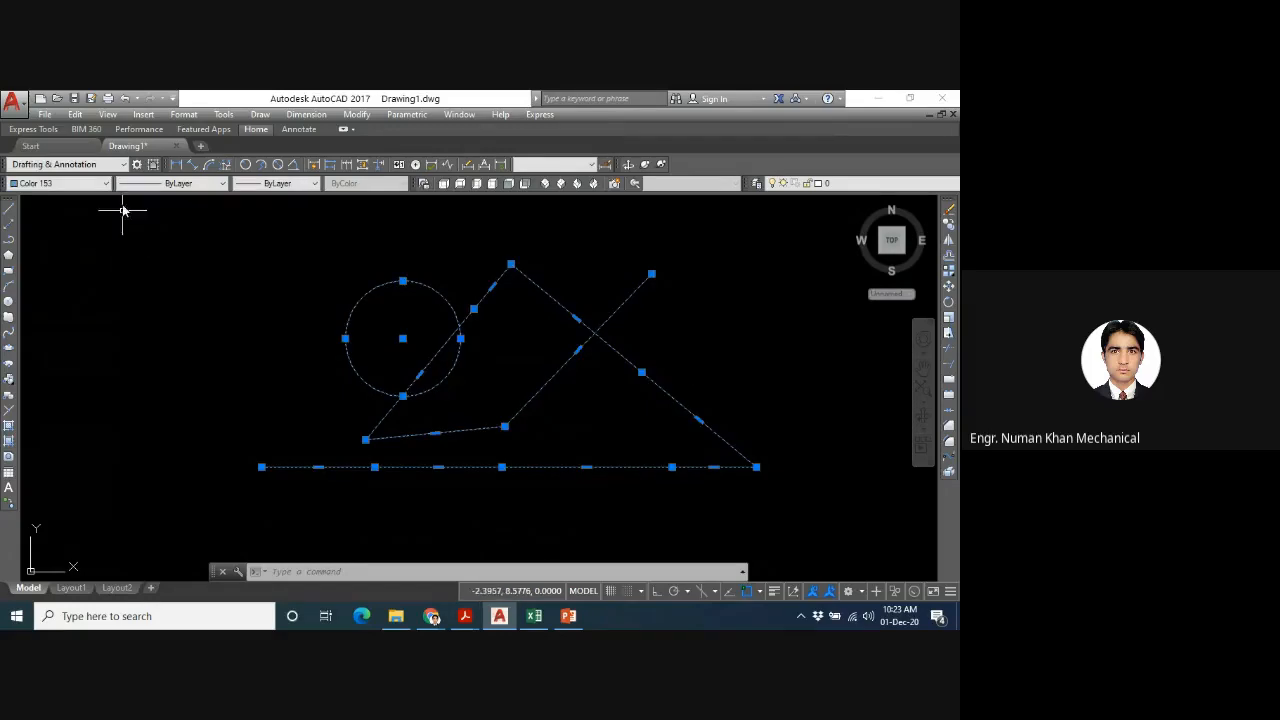
- Set the colour of the selected circle and polyline to ByLayer
{"action": "left_click", "coordinate": [105, 184]}
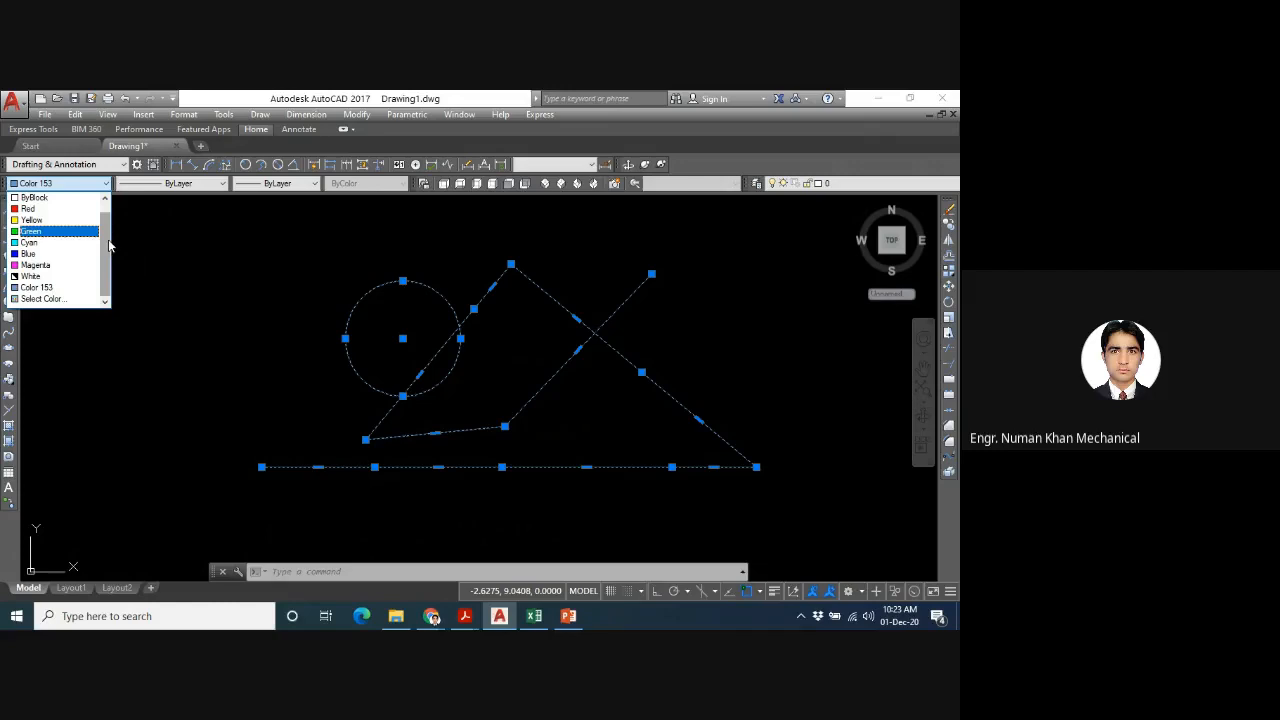
{"action": "scroll", "coordinate": [64, 207], "scroll_direction": "up", "scroll_amount": 1}
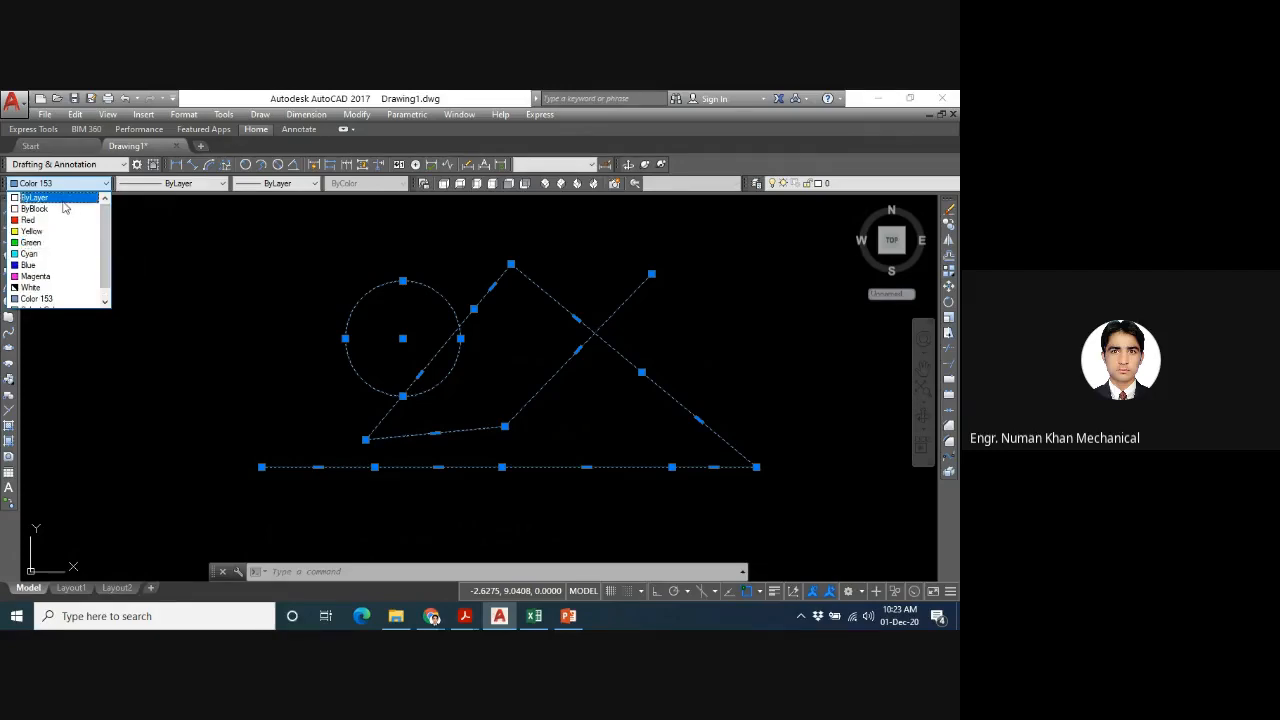
{"action": "left_click", "coordinate": [62, 200]}
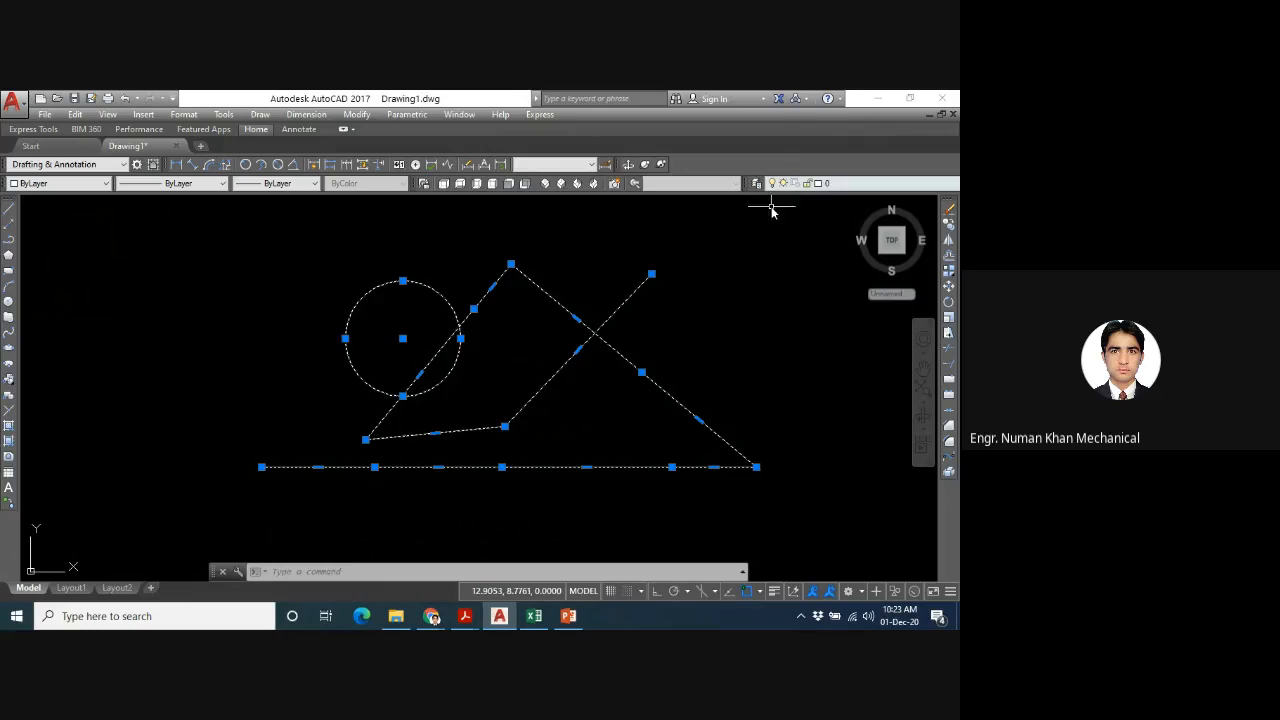
{"action": "left_click", "coordinate": [743, 319]}
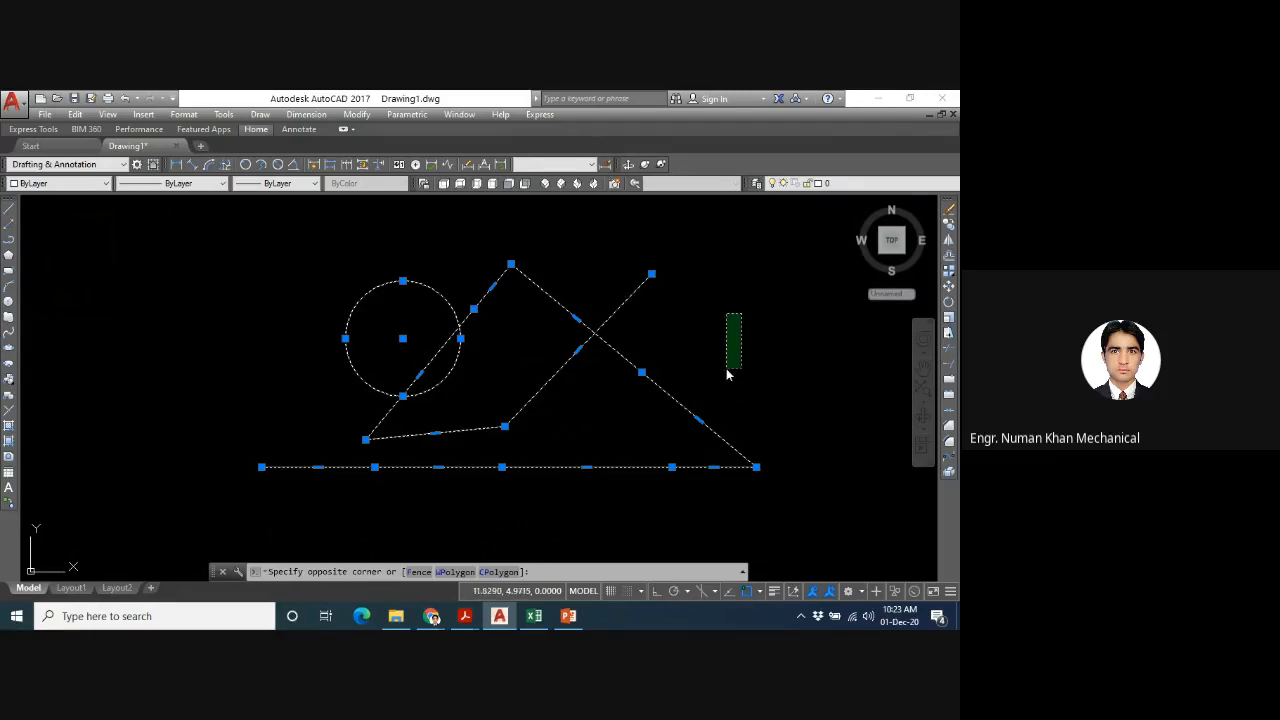
{"action": "left_click", "coordinate": [729, 368]}
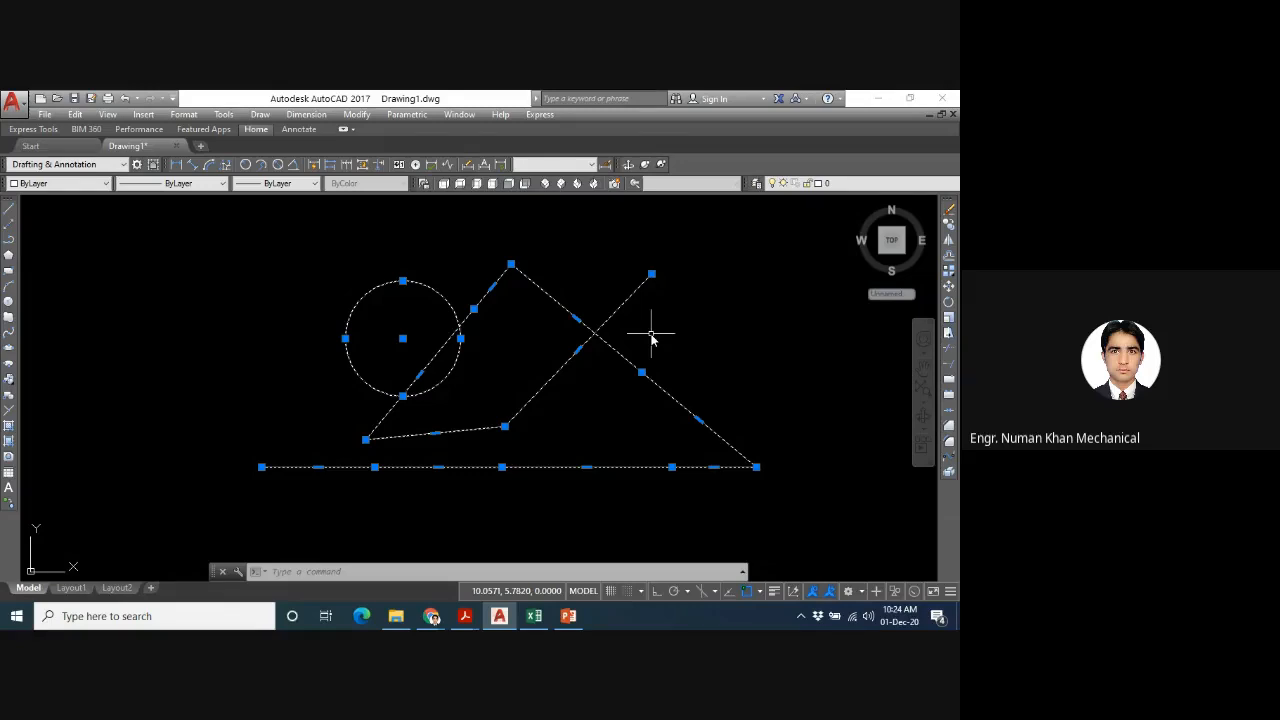
- Turn on the lineweight display and set the lineweight of the selected circle and polyline to 0.60 mm
{"action": "left_click", "coordinate": [773, 591]}
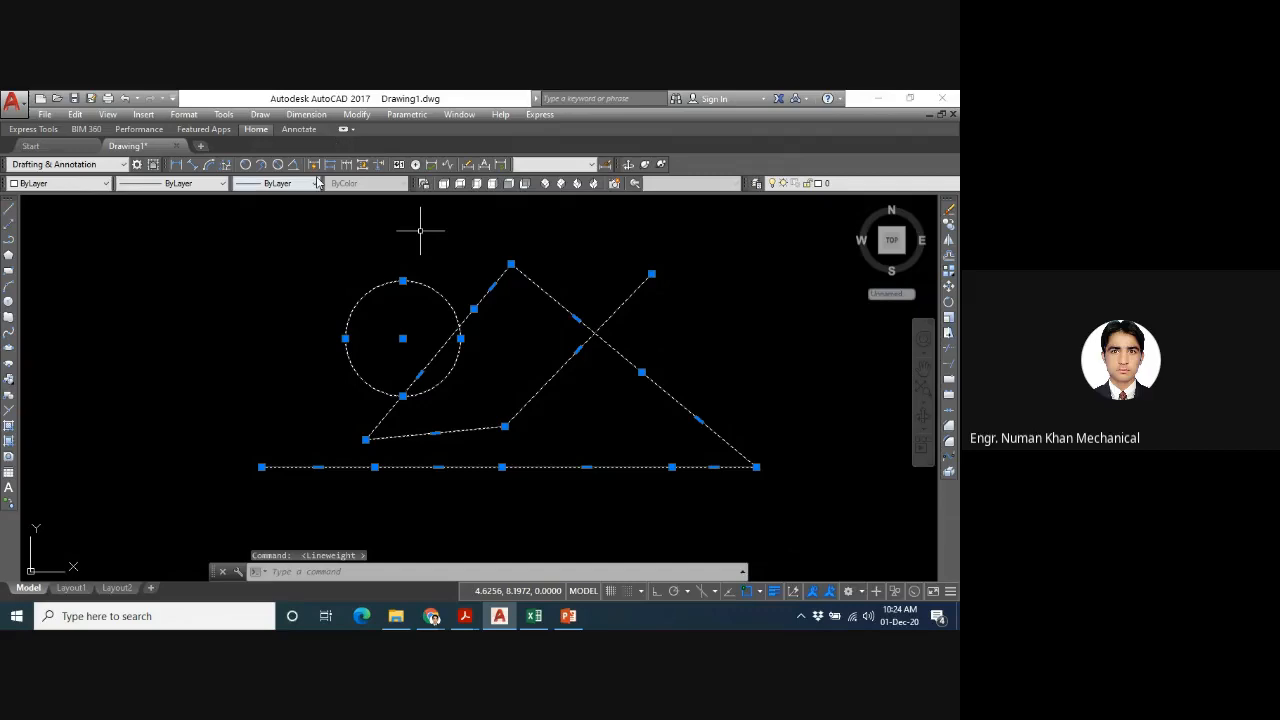
{"action": "left_click", "coordinate": [316, 183]}
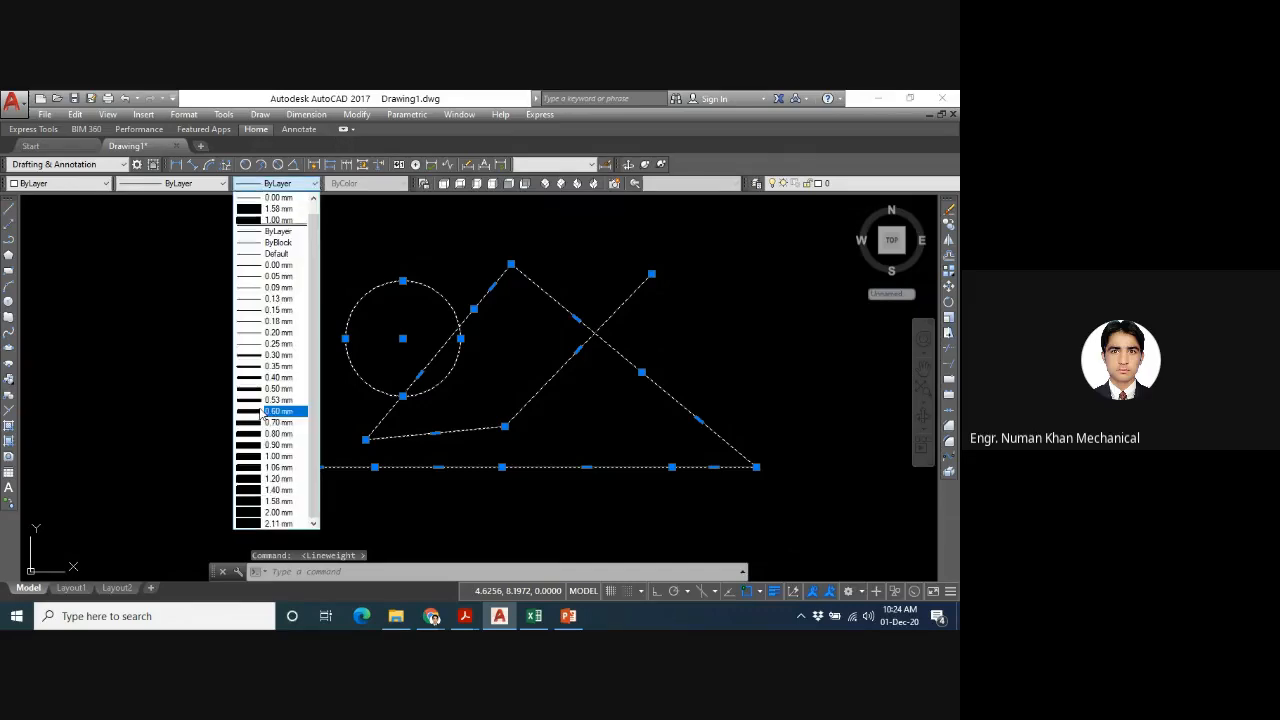
{"action": "left_click", "coordinate": [264, 411]}
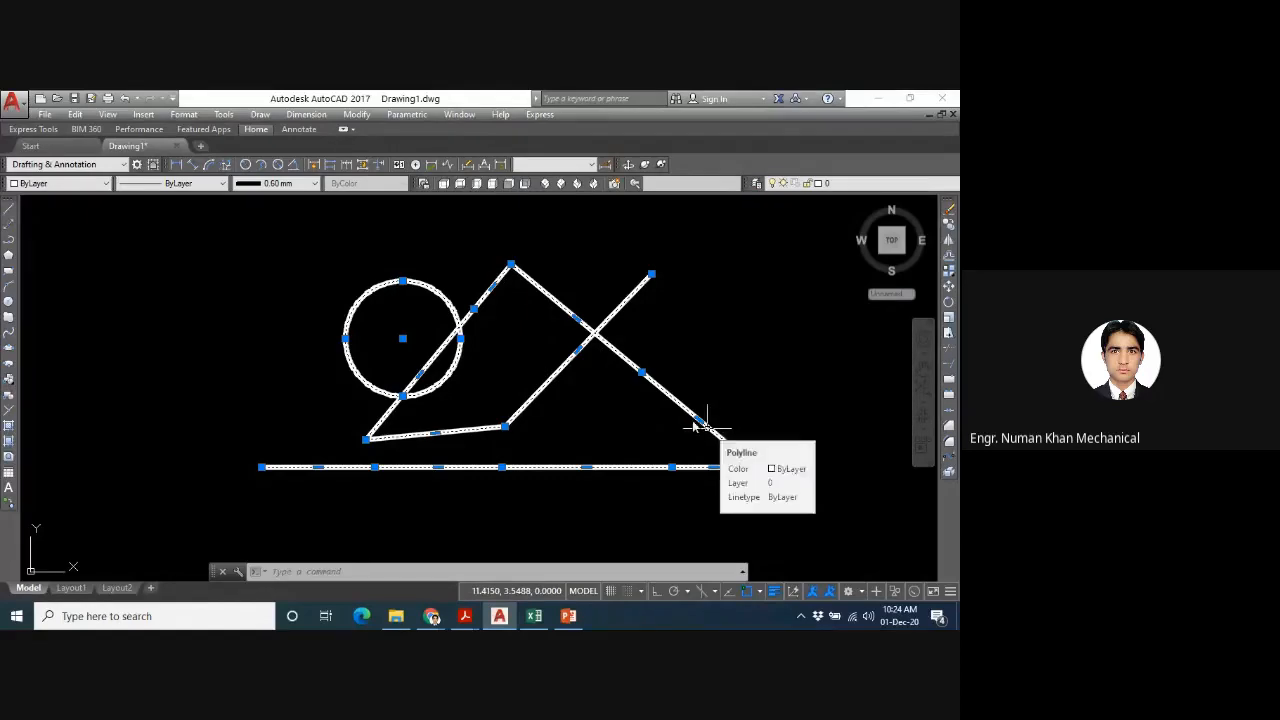
- Set the lineweight of the circle and polyline to ByLayer and deselect both objects
{"action": "left_click", "coordinate": [309, 185]}
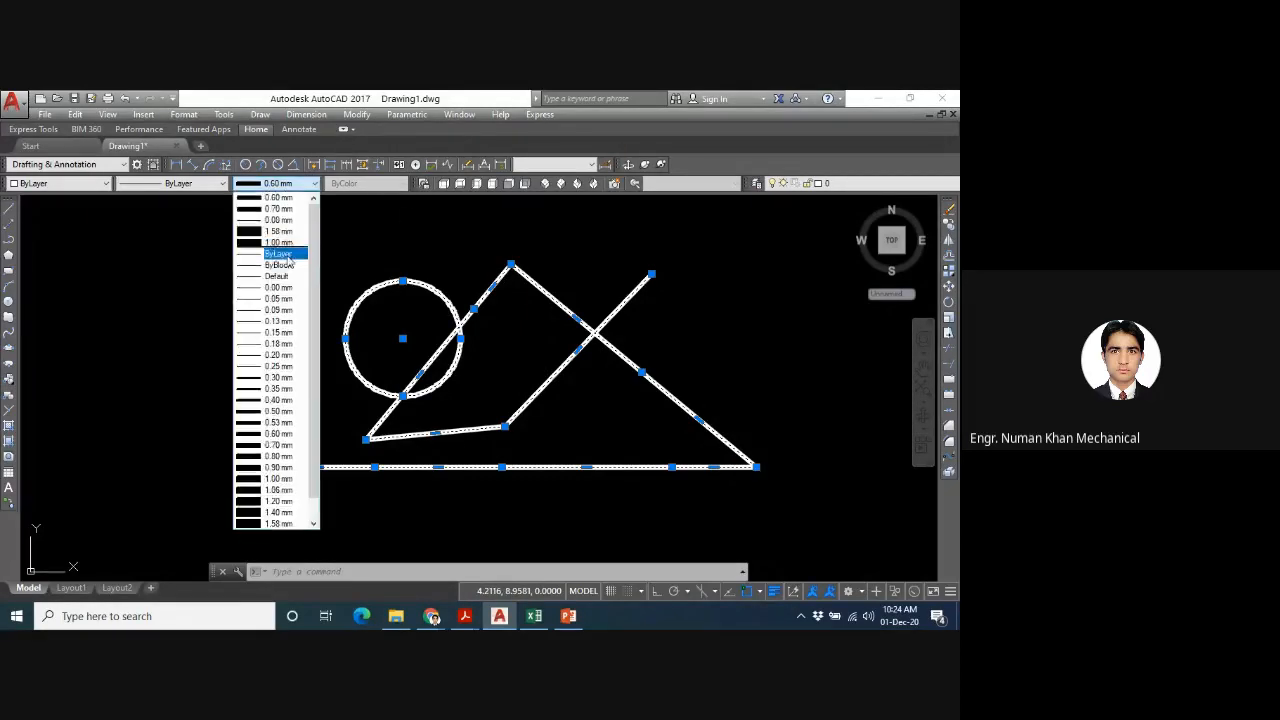
{"action": "left_click", "coordinate": [286, 255]}
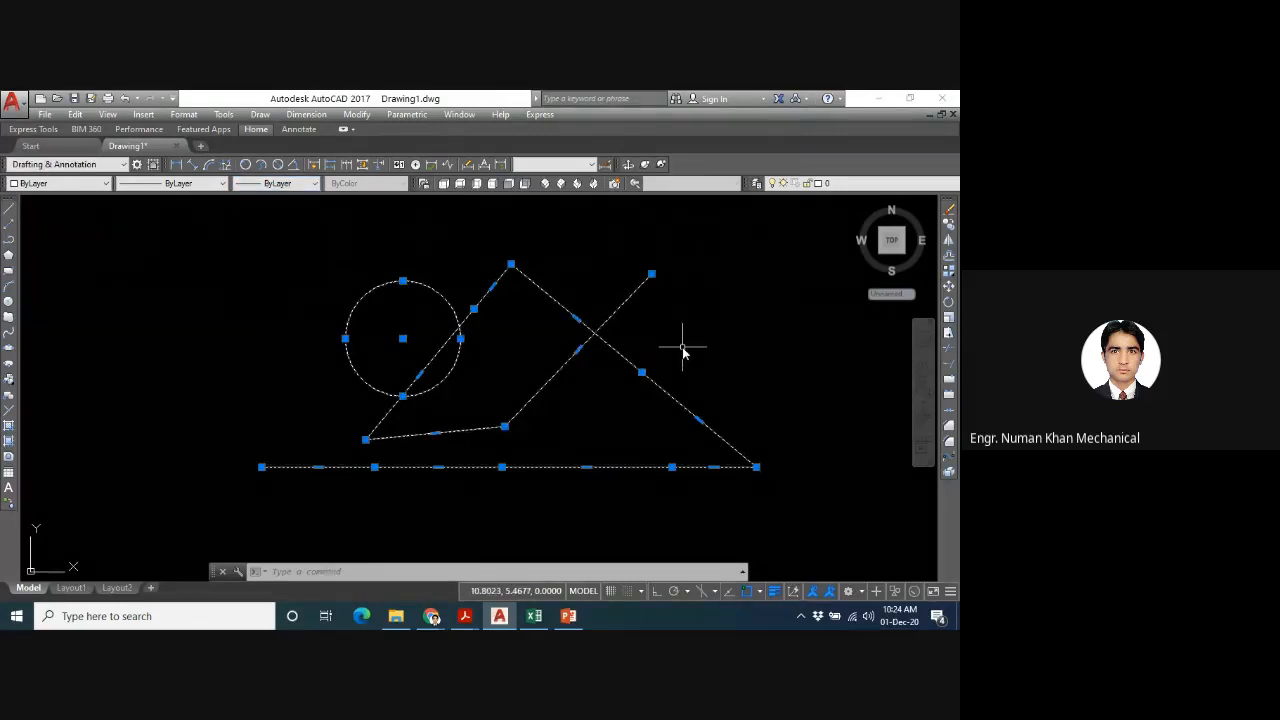
{"action": "key", "text": "Escape"}
- Start a polyline from the existing polyline's open upper-right end and draw its first segment through the circle to a point on its far left
{"action": "type", "text": "pl"}
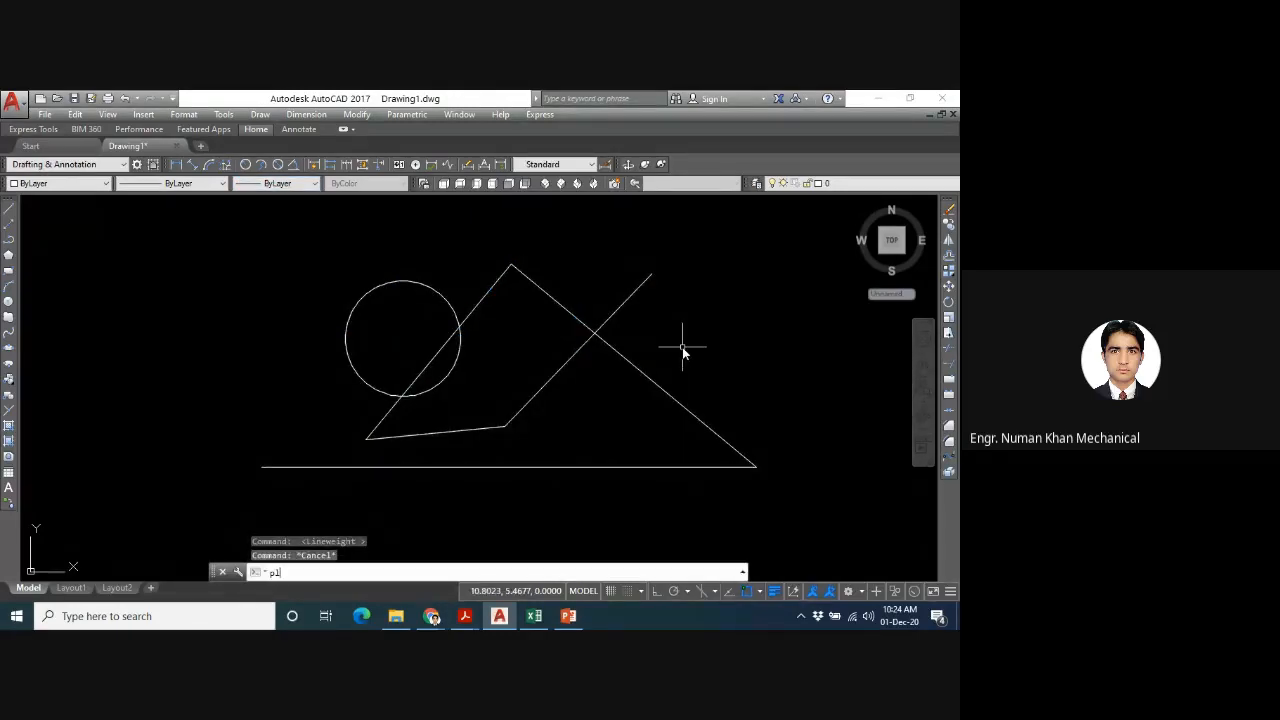
{"action": "key", "text": "Return"}
{"action": "key", "text": "Return"}
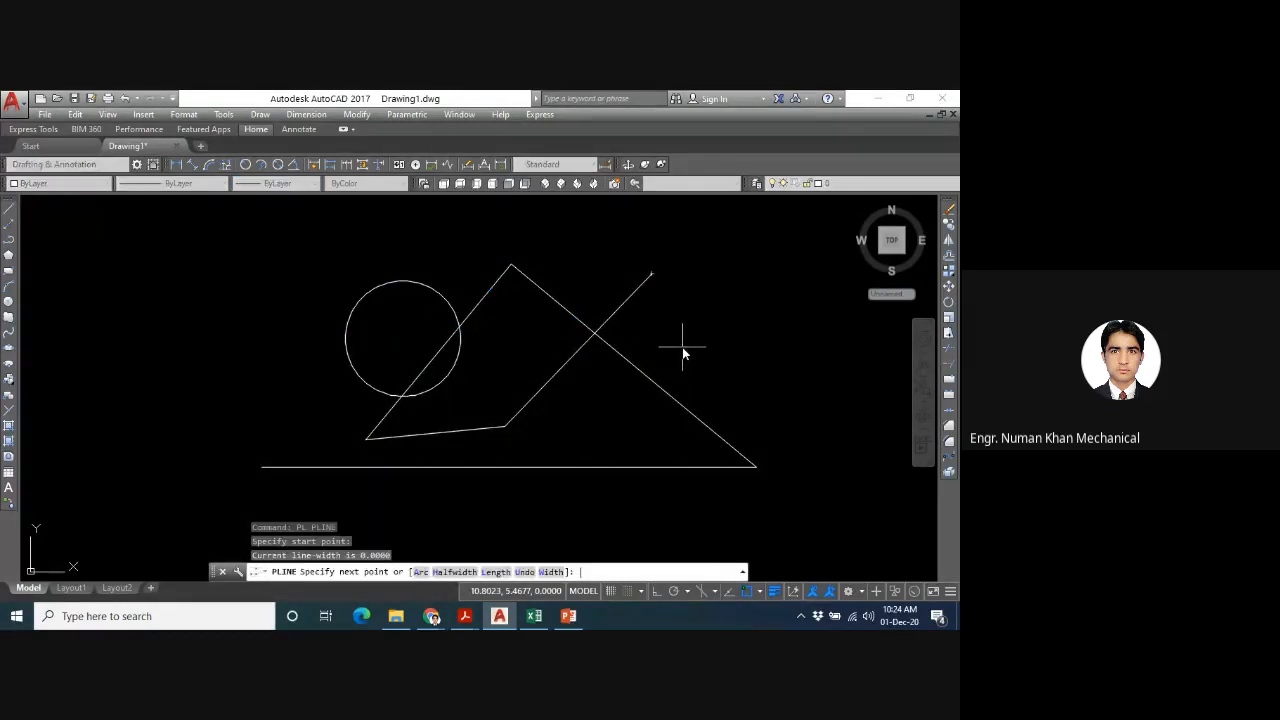
{"action": "left_click", "coordinate": [195, 405]}
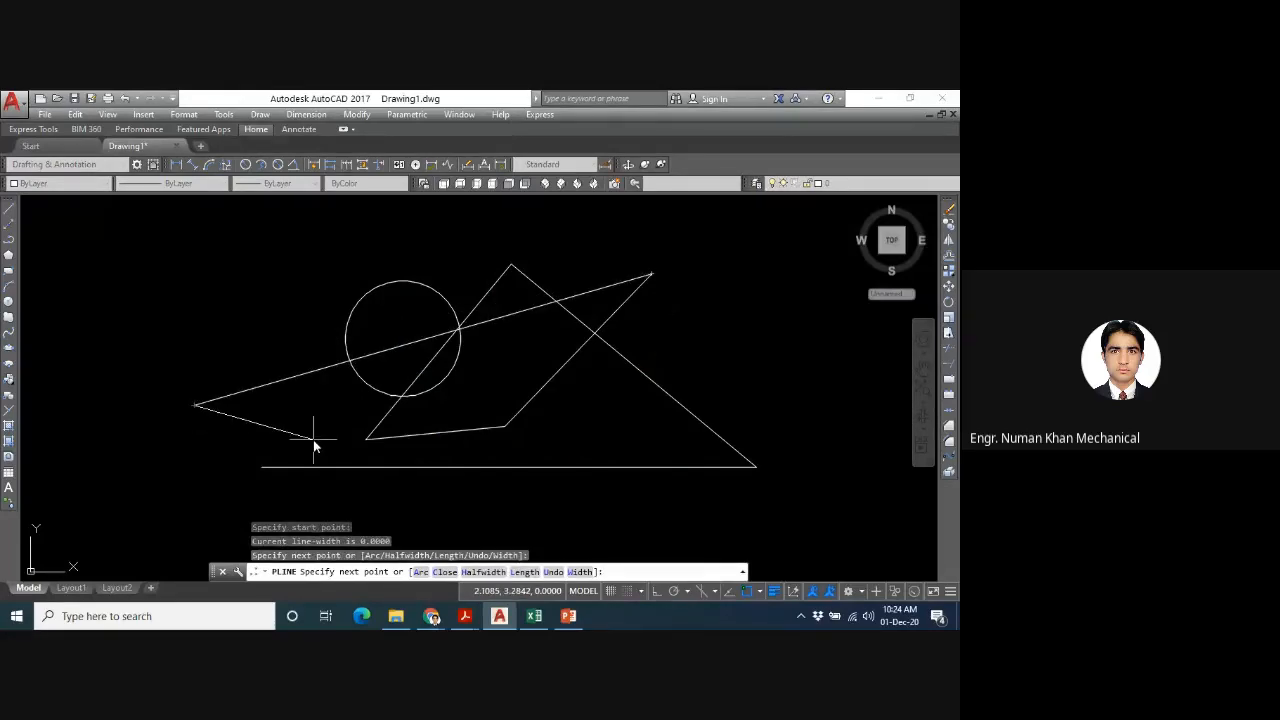
- Continue the polyline with a segment sloping down to the right, widening from 0 to 1, and finish it
{"action": "type", "text": "w"}
{"action": "key", "text": "Return"}
{"action": "key", "text": "Return"}
{"action": "type", "text": "1"}
{"action": "key", "text": "Return"}
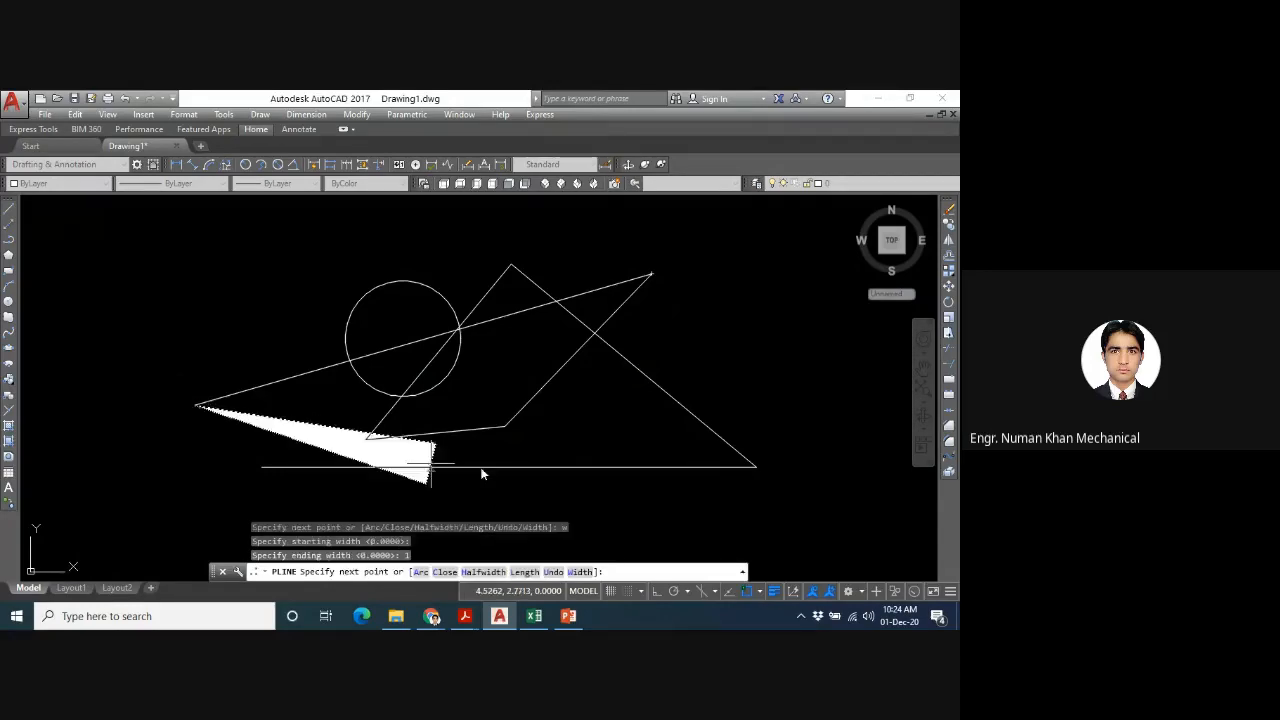
{"action": "left_click", "coordinate": [630, 482]}
{"action": "key", "text": "Return"}
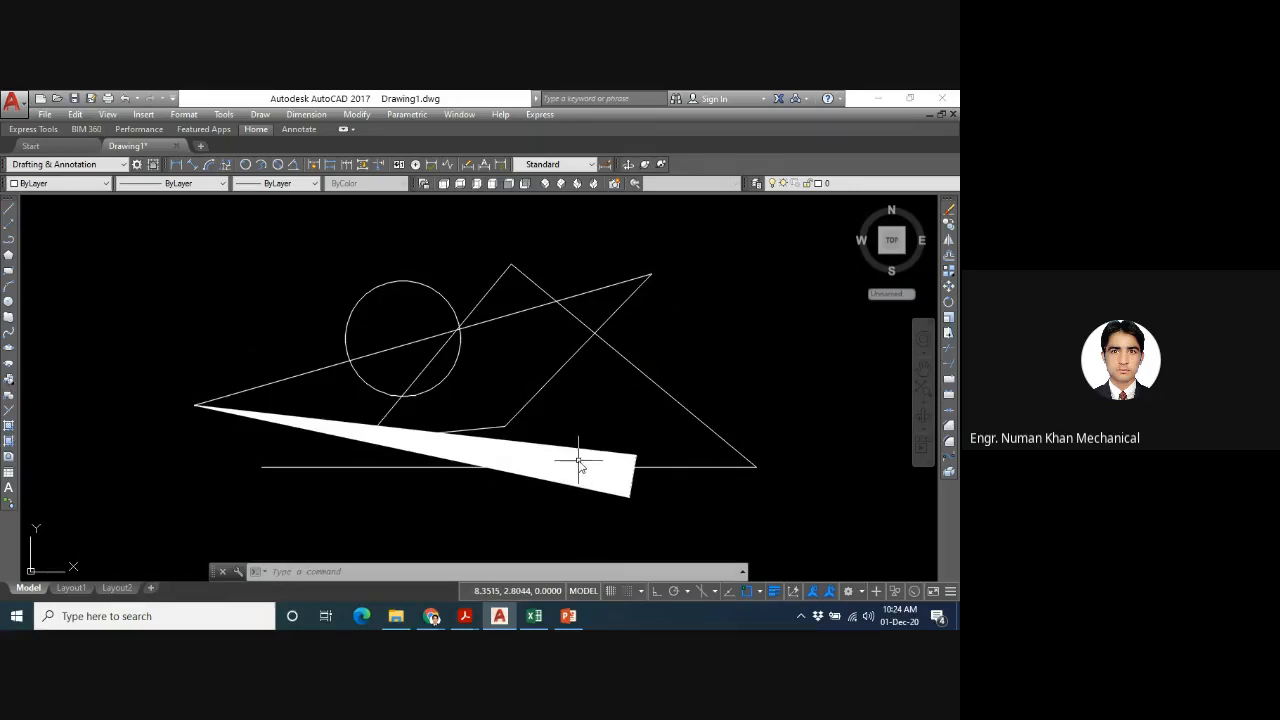
- Erase all objects in the drawing
{"action": "left_click", "coordinate": [579, 461]}
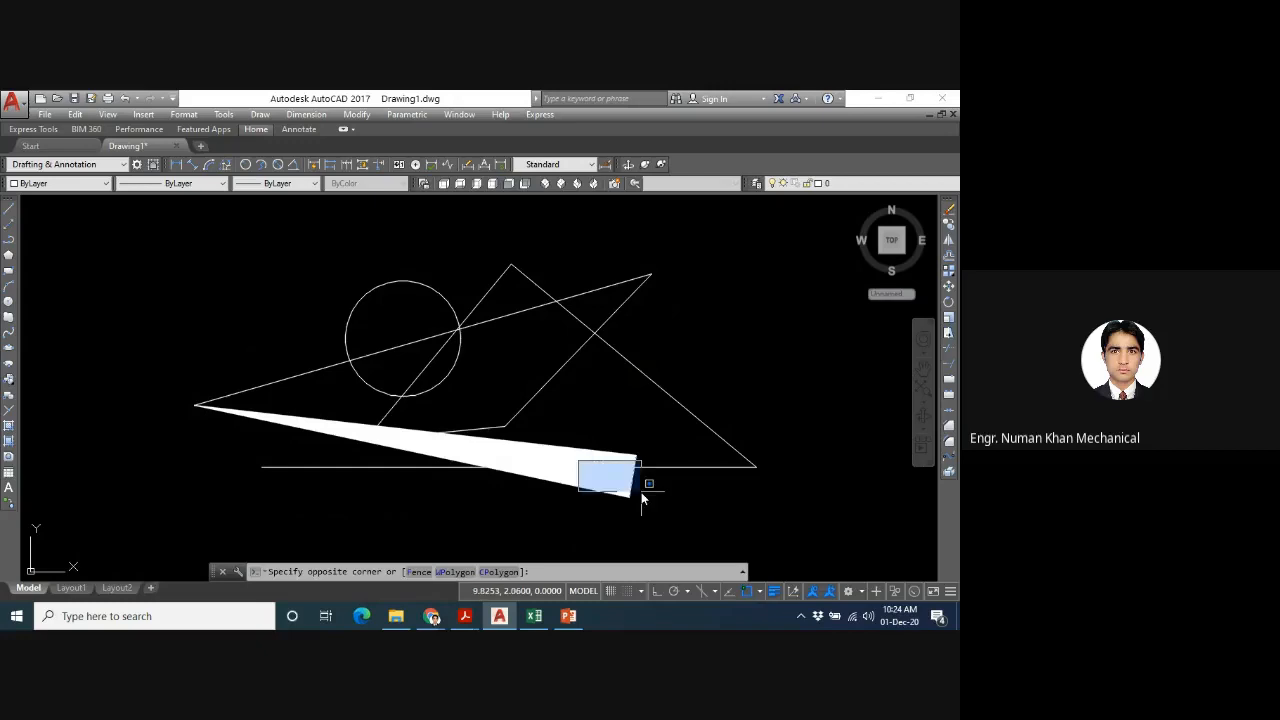
{"action": "left_click", "coordinate": [643, 540]}
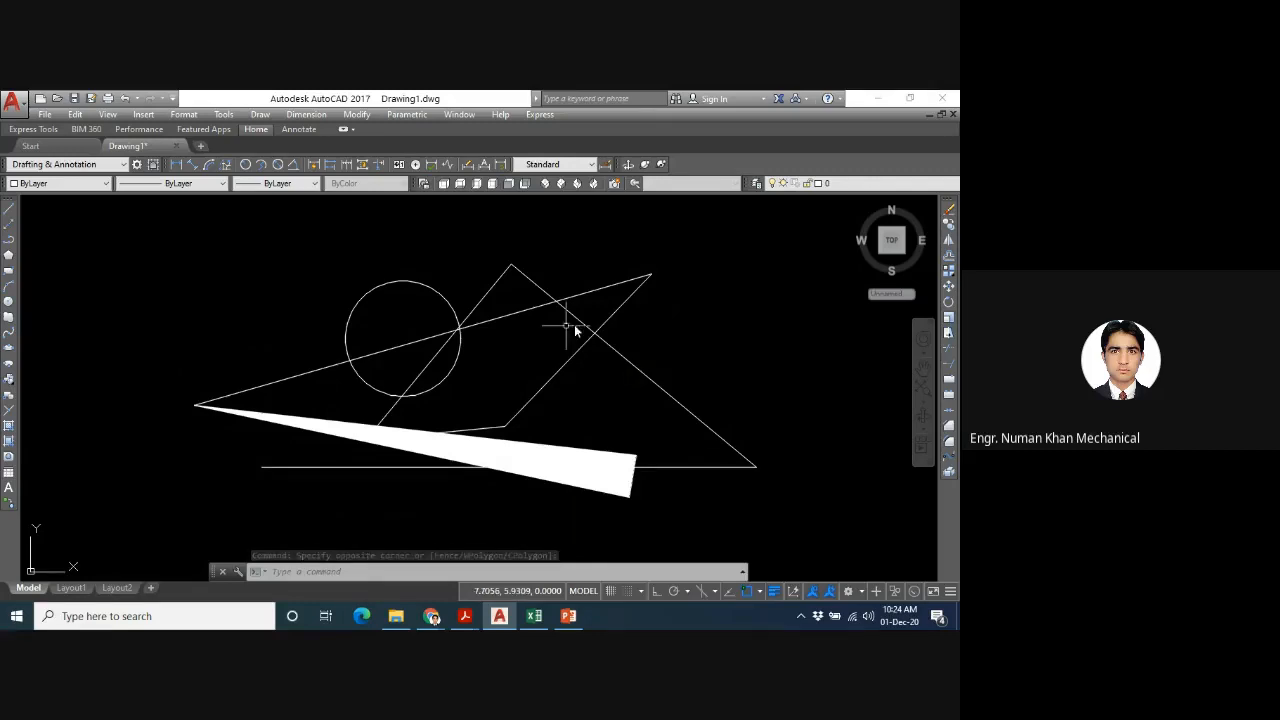
{"action": "type", "text": "e"}
{"action": "key", "text": "Return"}
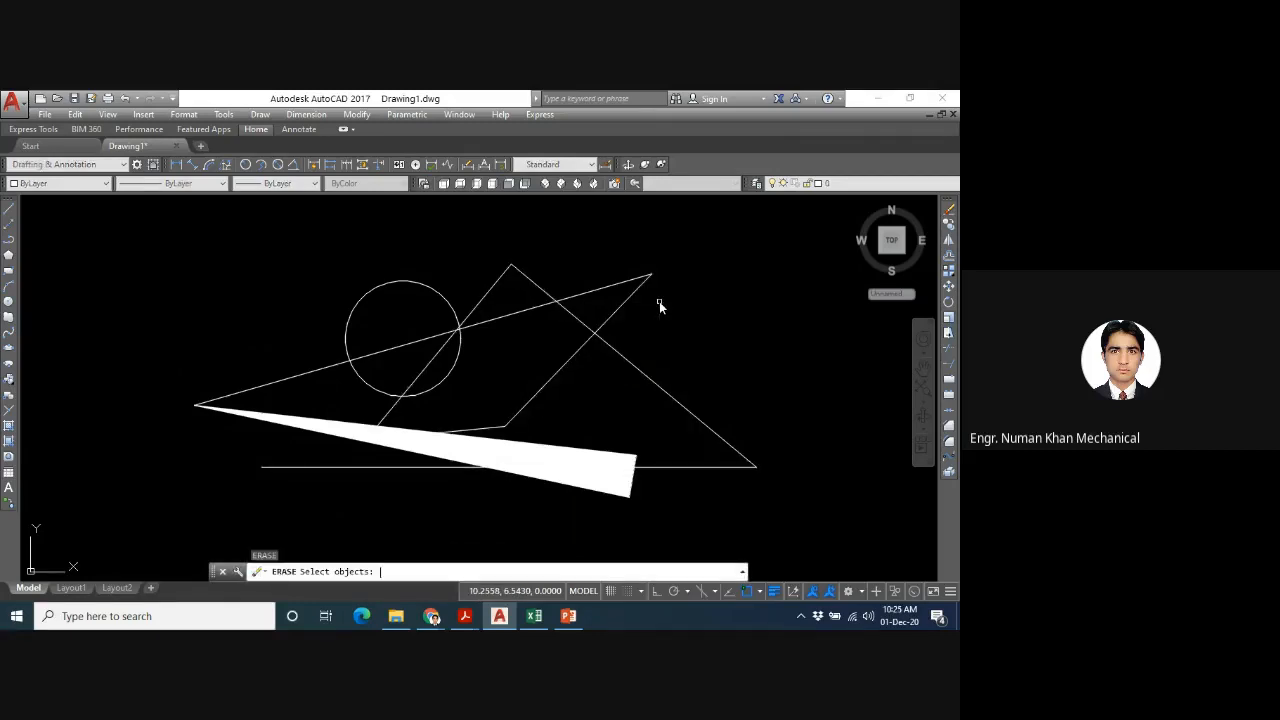
{"action": "type", "text": "all"}
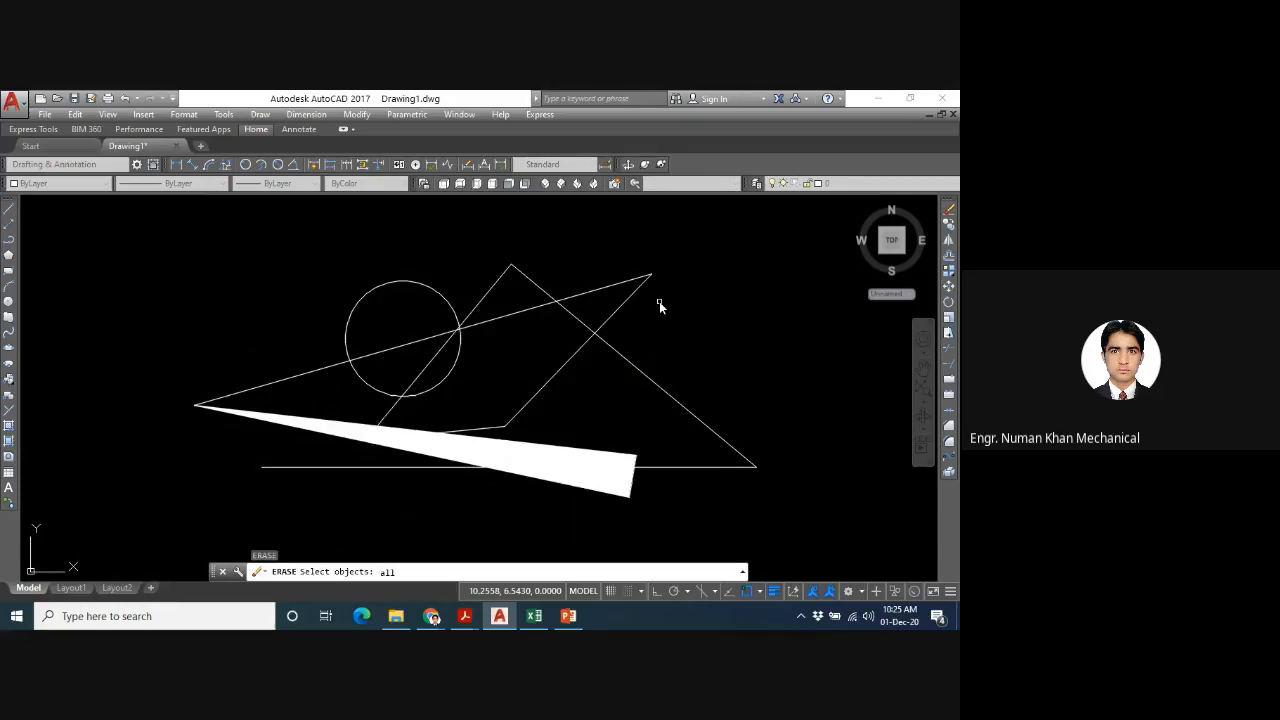
{"action": "key", "text": "Return"}
{"action": "key", "text": "Return"}
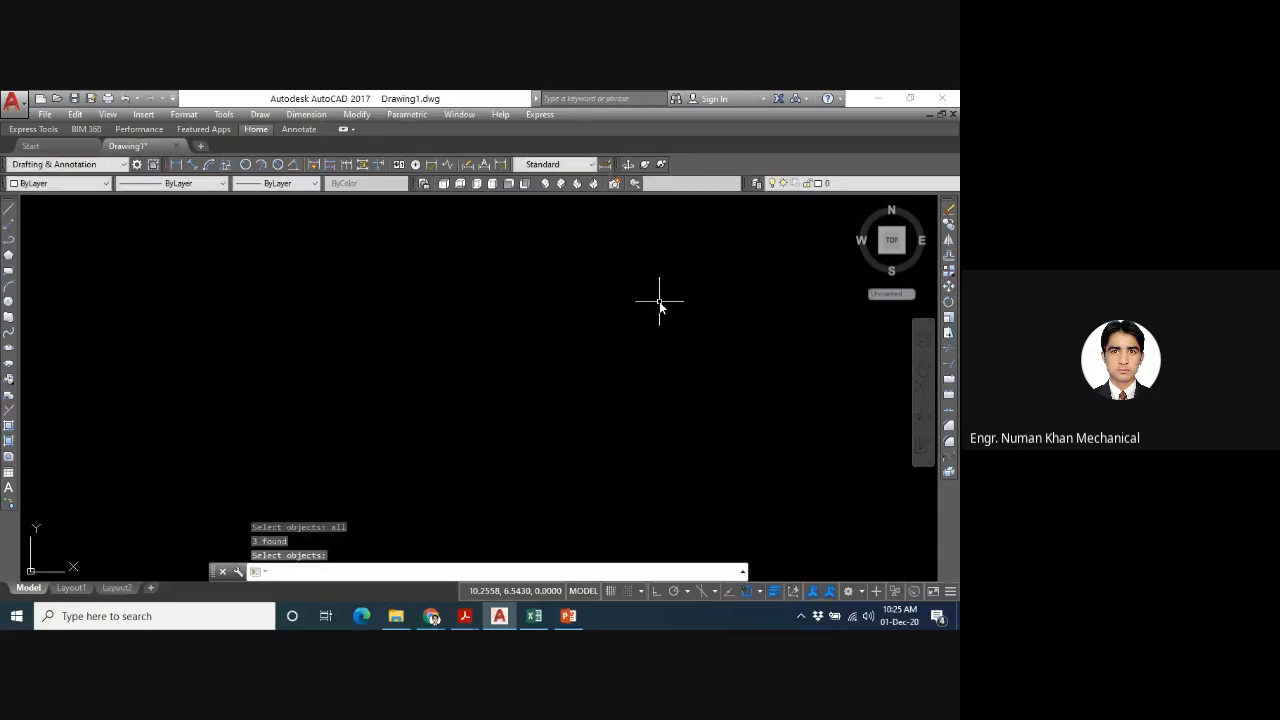
- Start a new polyline in the lower left of the drawing with a slightly rising segment that widens from 0 to 0.5
{"action": "type", "text": "pl"}
{"action": "key", "text": "Return"}
{"action": "left_click", "coordinate": [277, 482]}
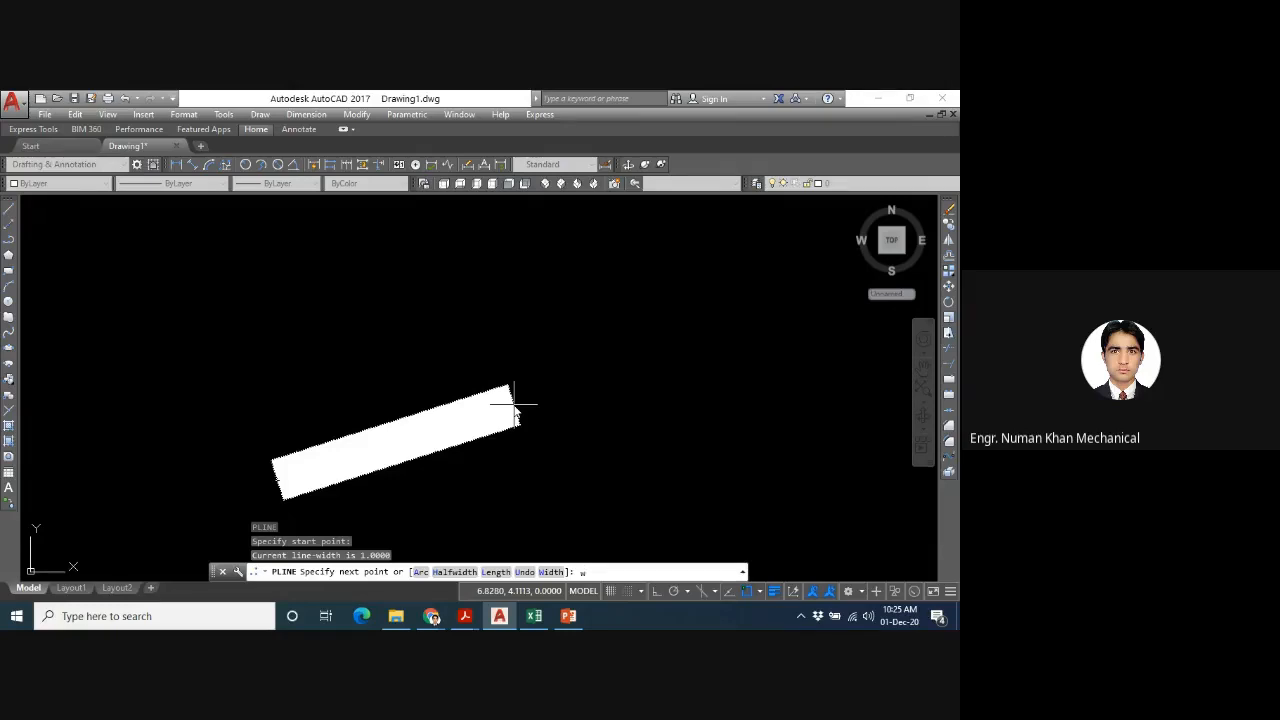
{"action": "key", "text": "Return"}
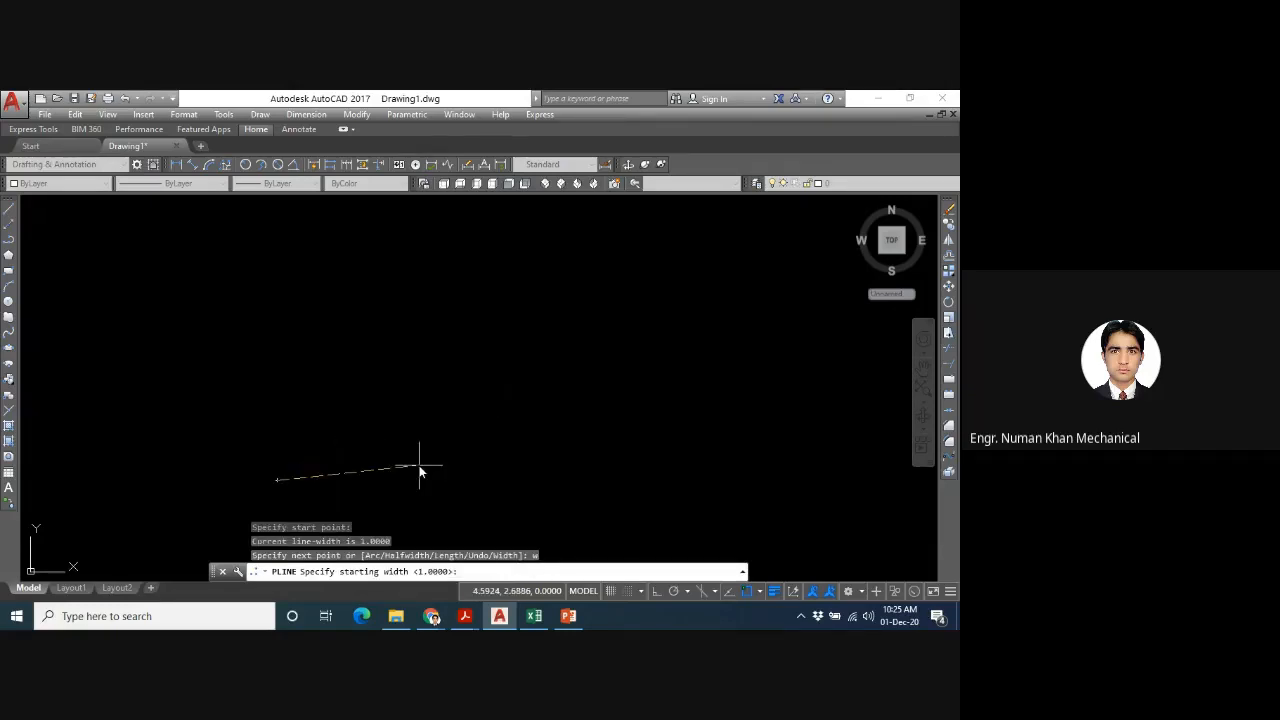
{"action": "type", "text": "0"}
{"action": "key", "text": "Return"}
{"action": "type", "text": "0."}
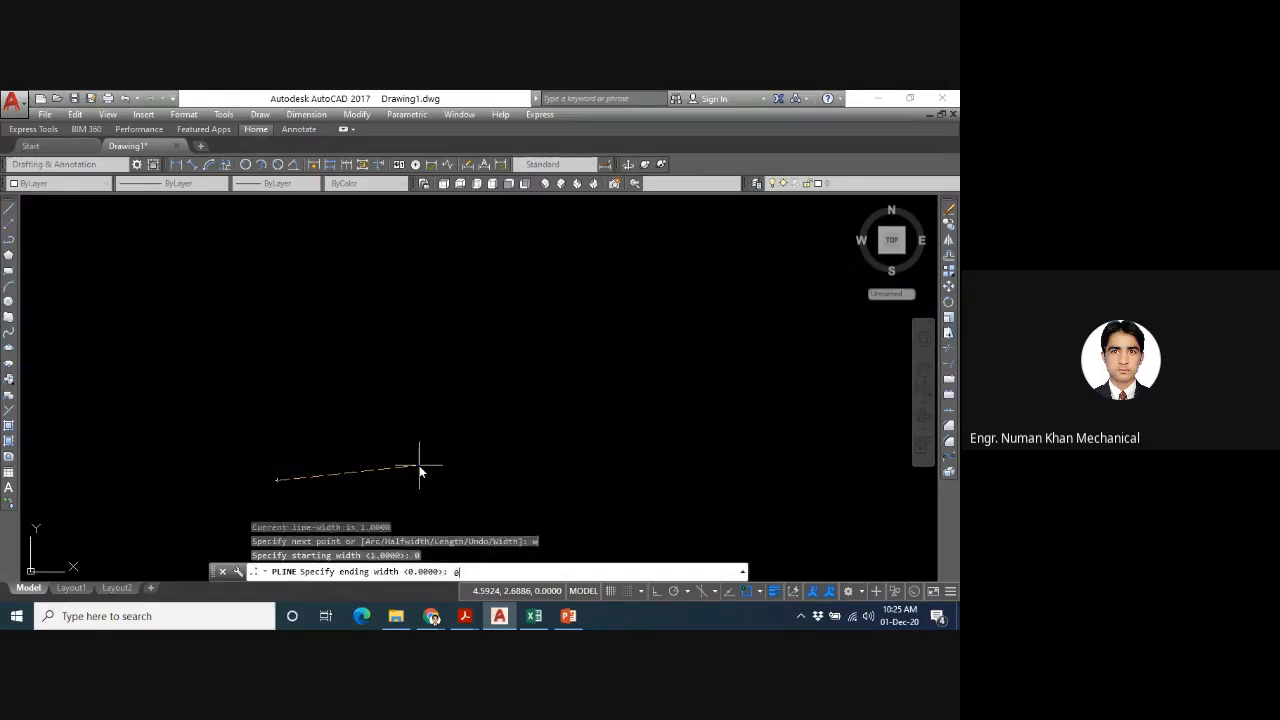
{"action": "type", "text": "5"}
{"action": "key", "text": "Return"}
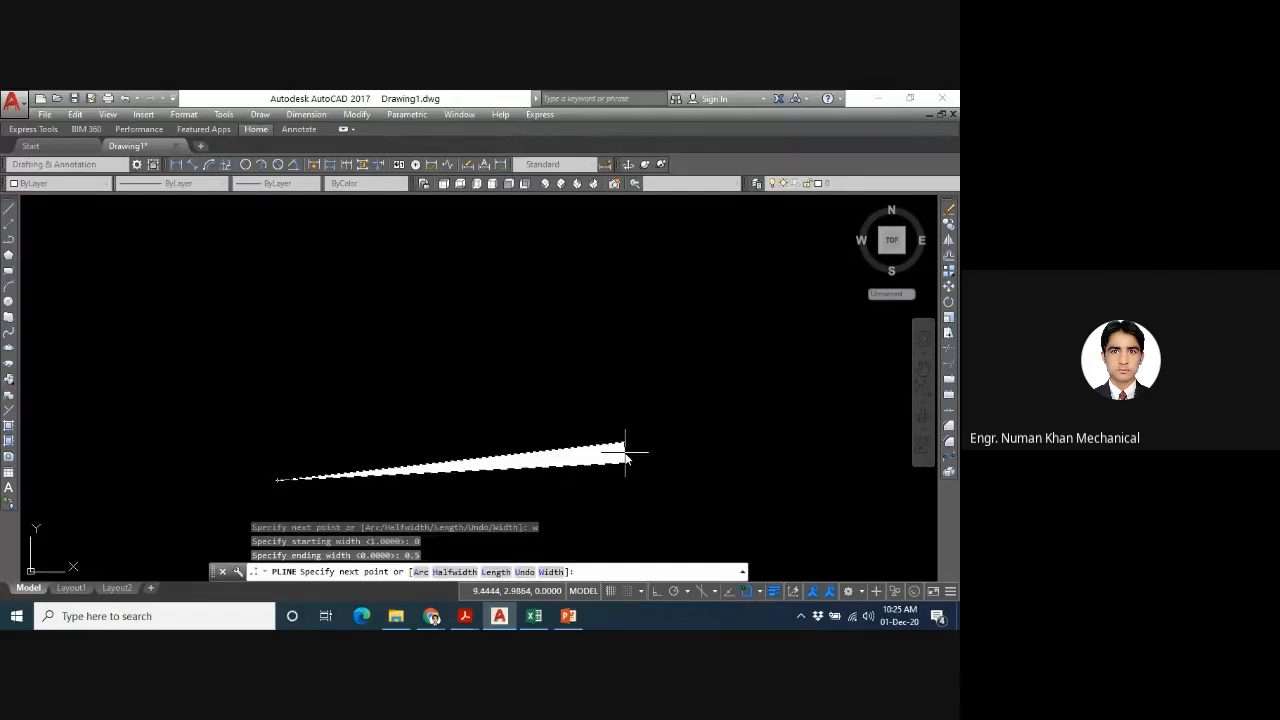
{"action": "left_click", "coordinate": [625, 453]}
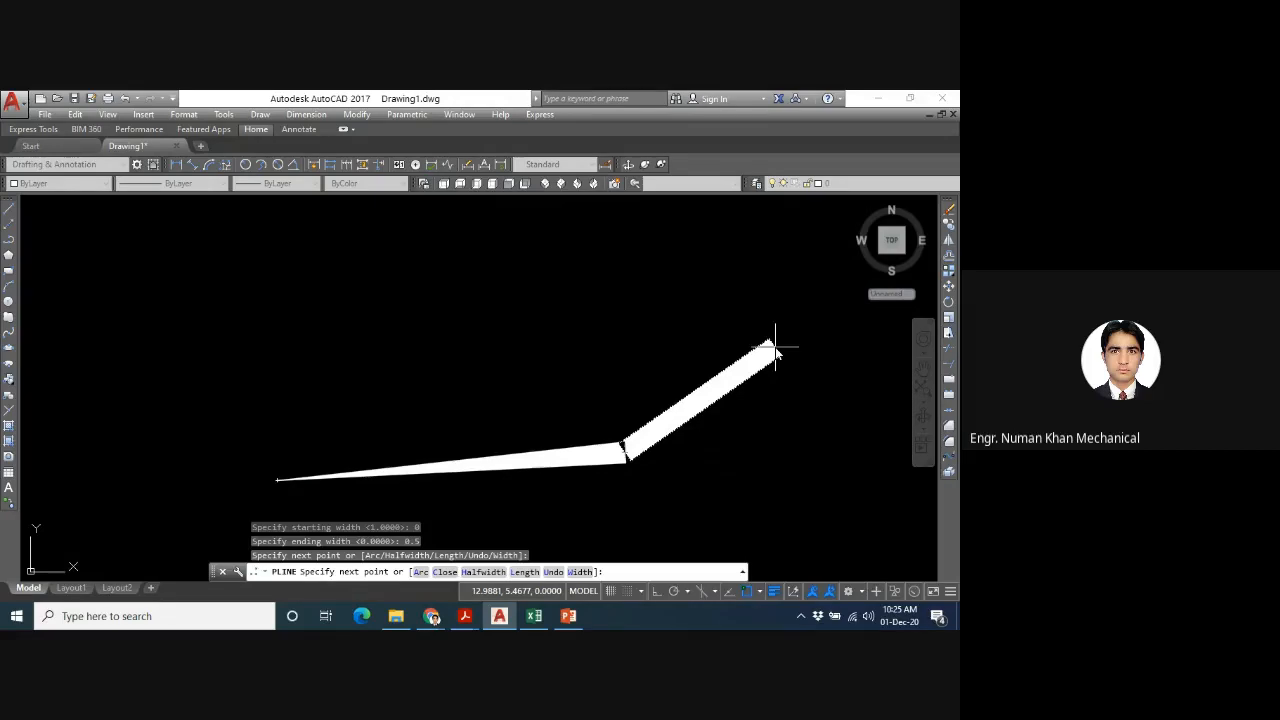
- Add a second polyline segment rising slightly to the right, with its width tapering from 0.5 to 0
{"action": "type", "text": "w"}
{"action": "key", "text": "Return"}
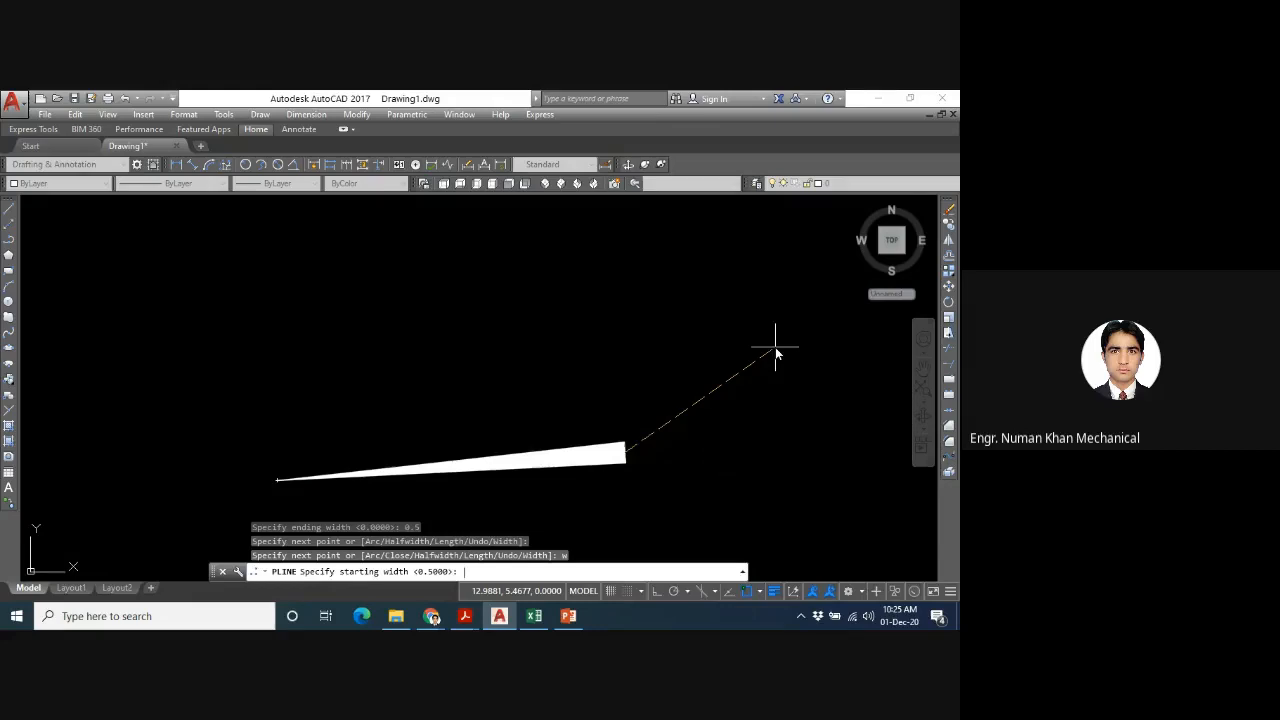
{"action": "key", "text": "Return"}
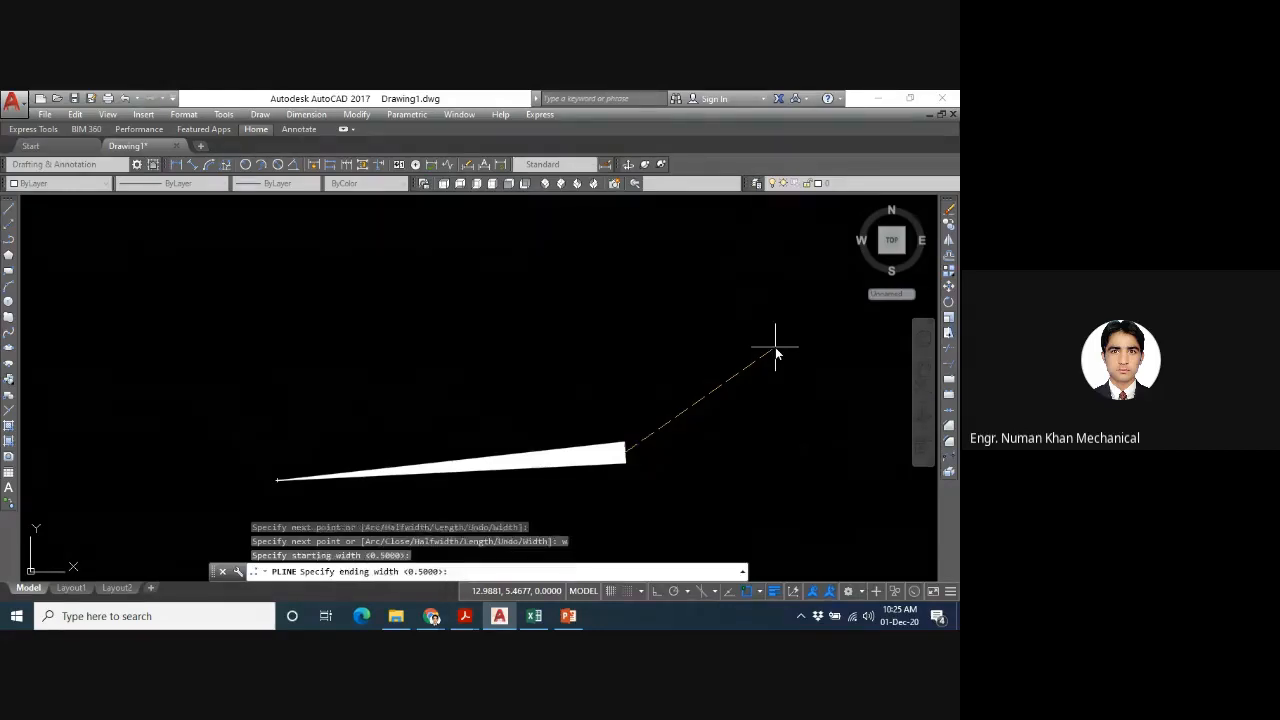
{"action": "type", "text": "0"}
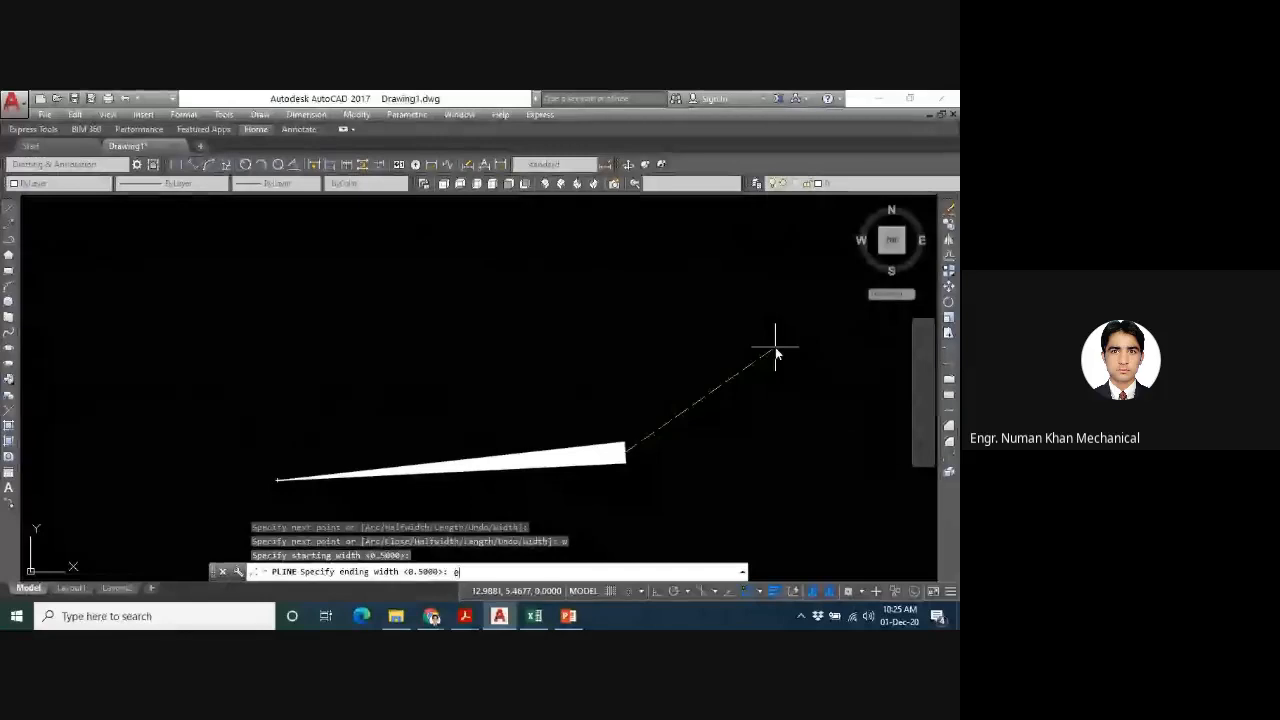
{"action": "key", "text": "Return"}
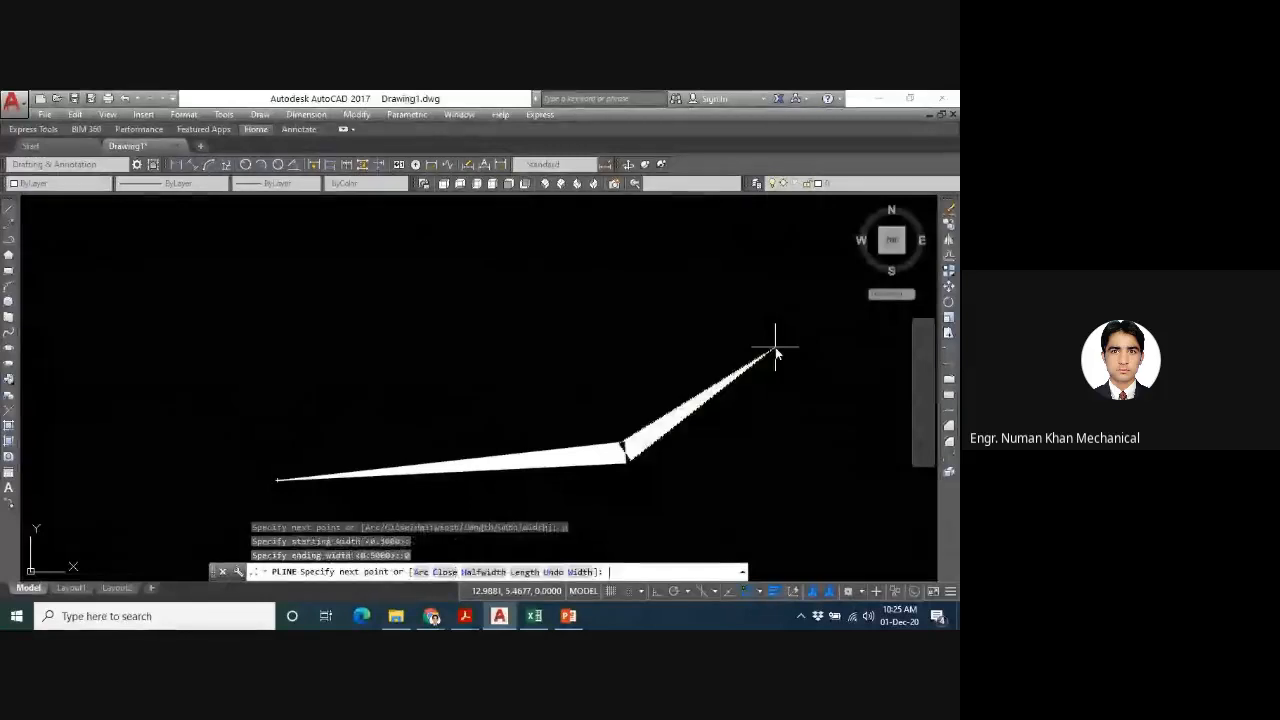
{"action": "left_click", "coordinate": [812, 431]}
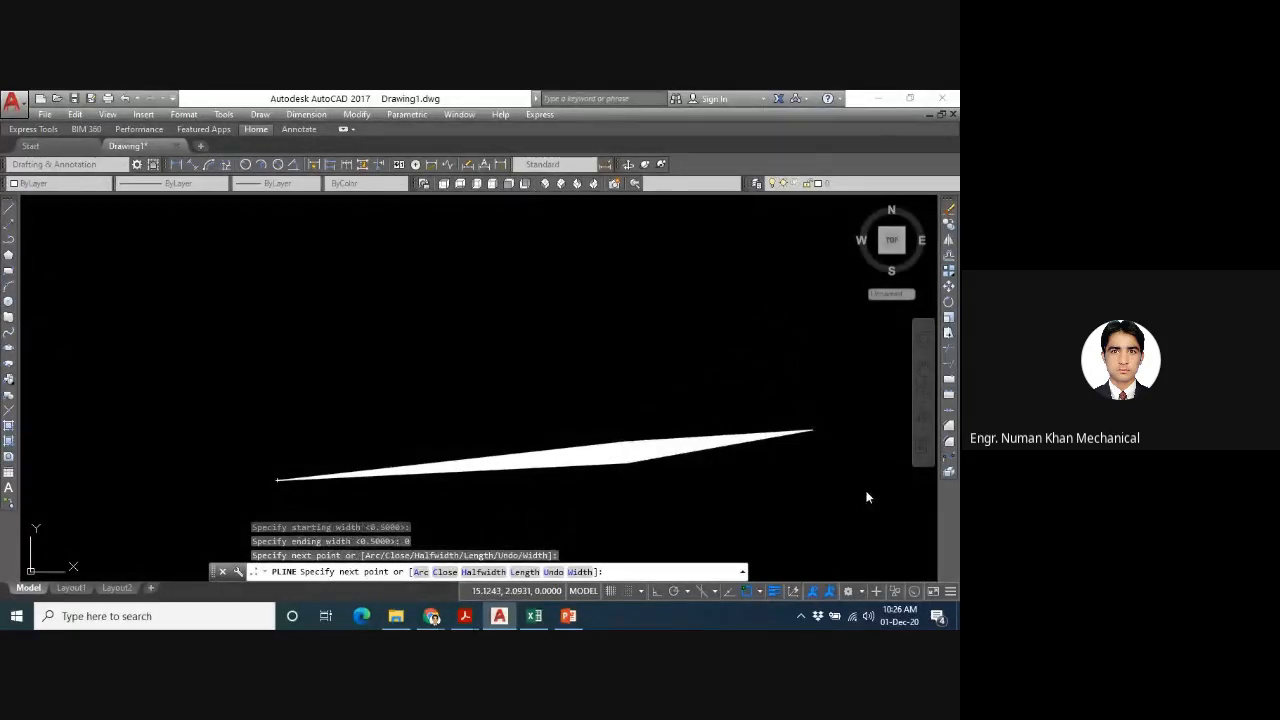
- Finish the two-segment tapered polyline and select it as a single object
{"action": "key", "text": "Escape"}
{"action": "left_click", "coordinate": [657, 452]}
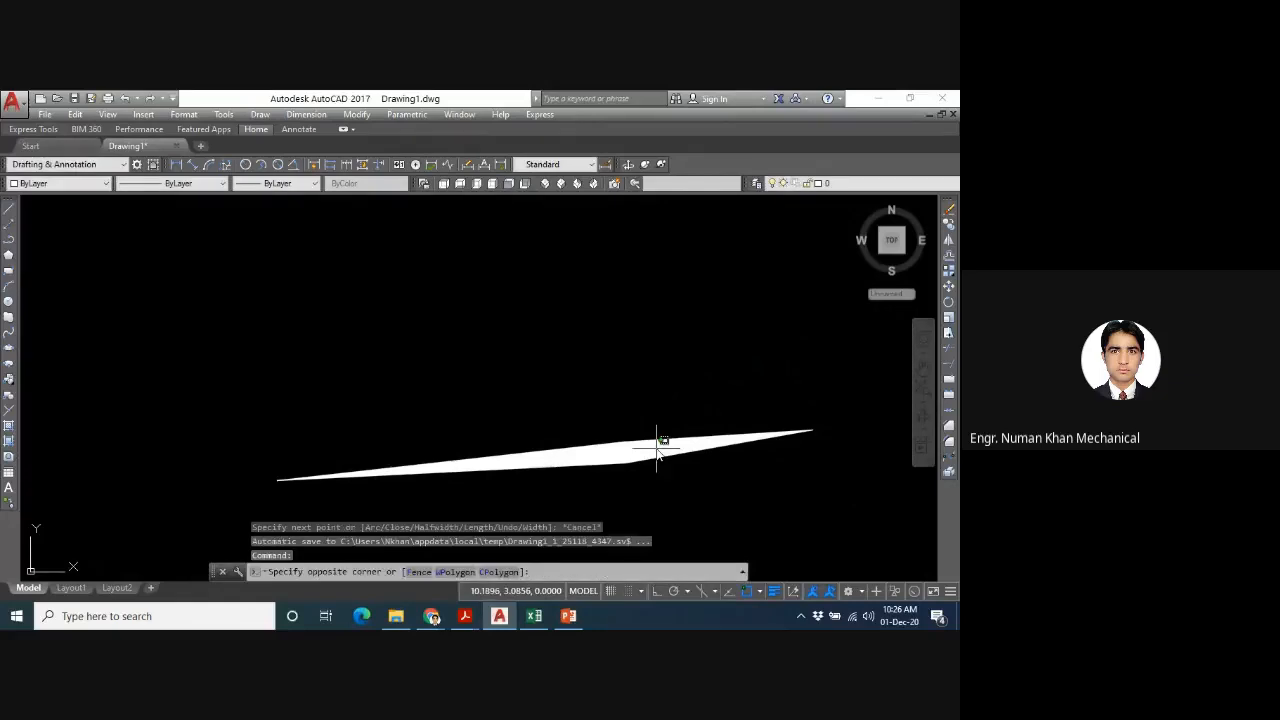
{"action": "left_click", "coordinate": [630, 450]}
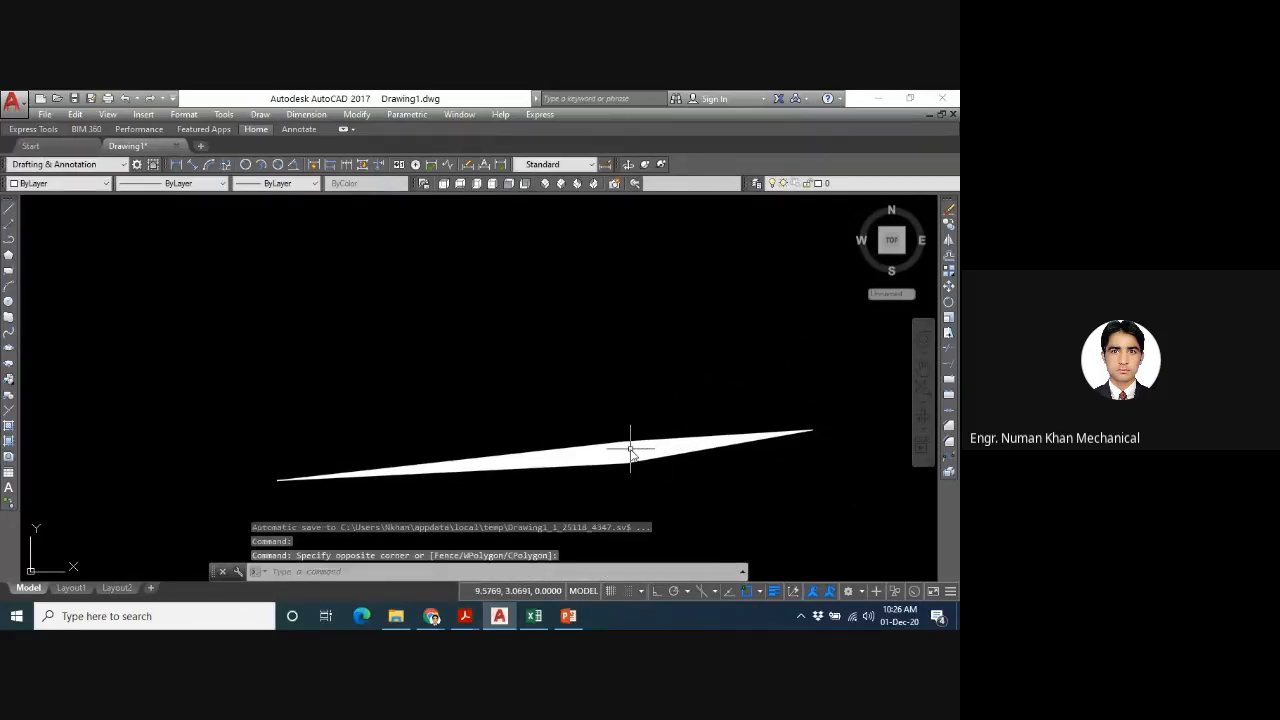
{"action": "left_click", "coordinate": [630, 449]}
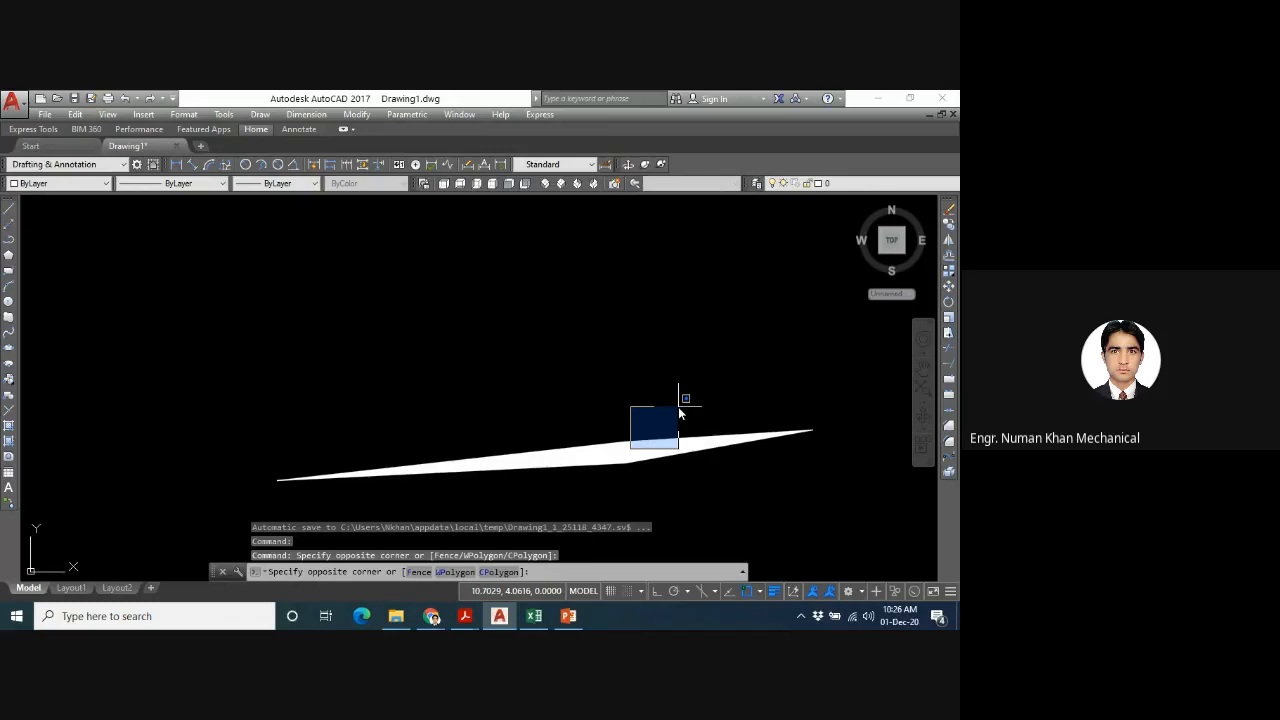
{"action": "left_click", "coordinate": [571, 515]}
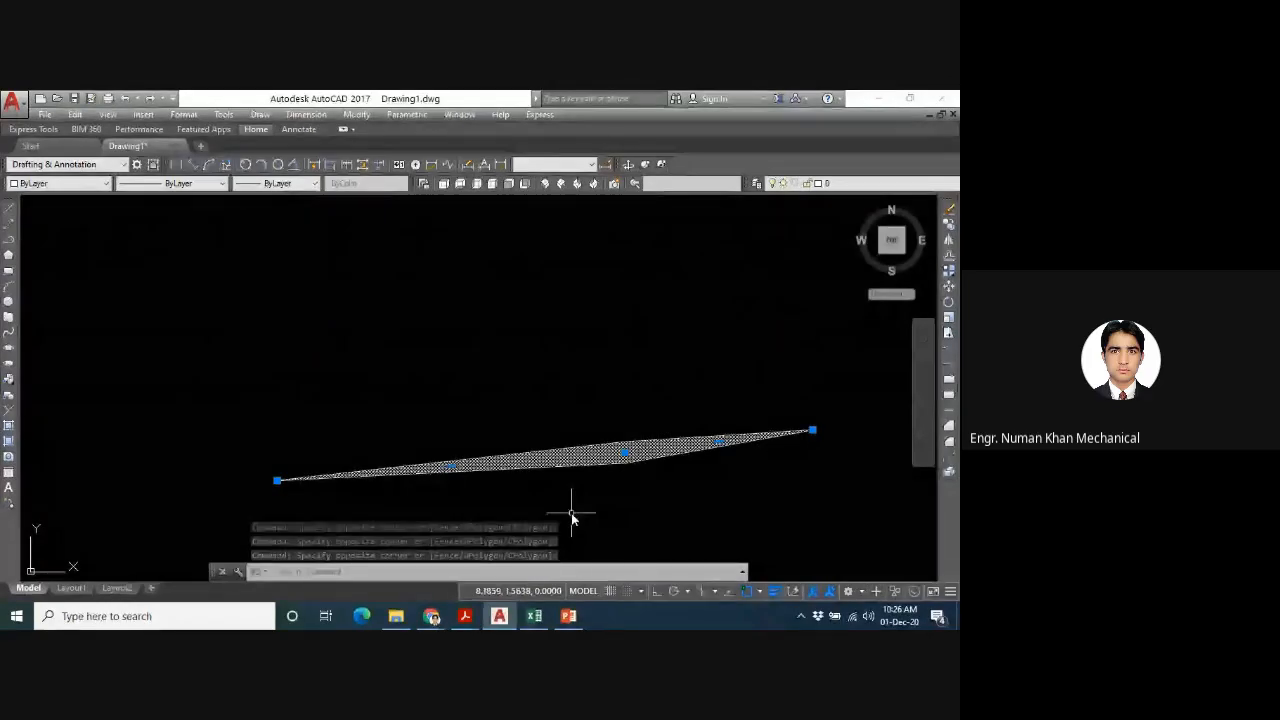
- Switch to the Google Meet call, check the meeting chat, then return to AutoCAD and dismiss the presenting notification
{"action": "mouse_move", "coordinate": [431, 614]}
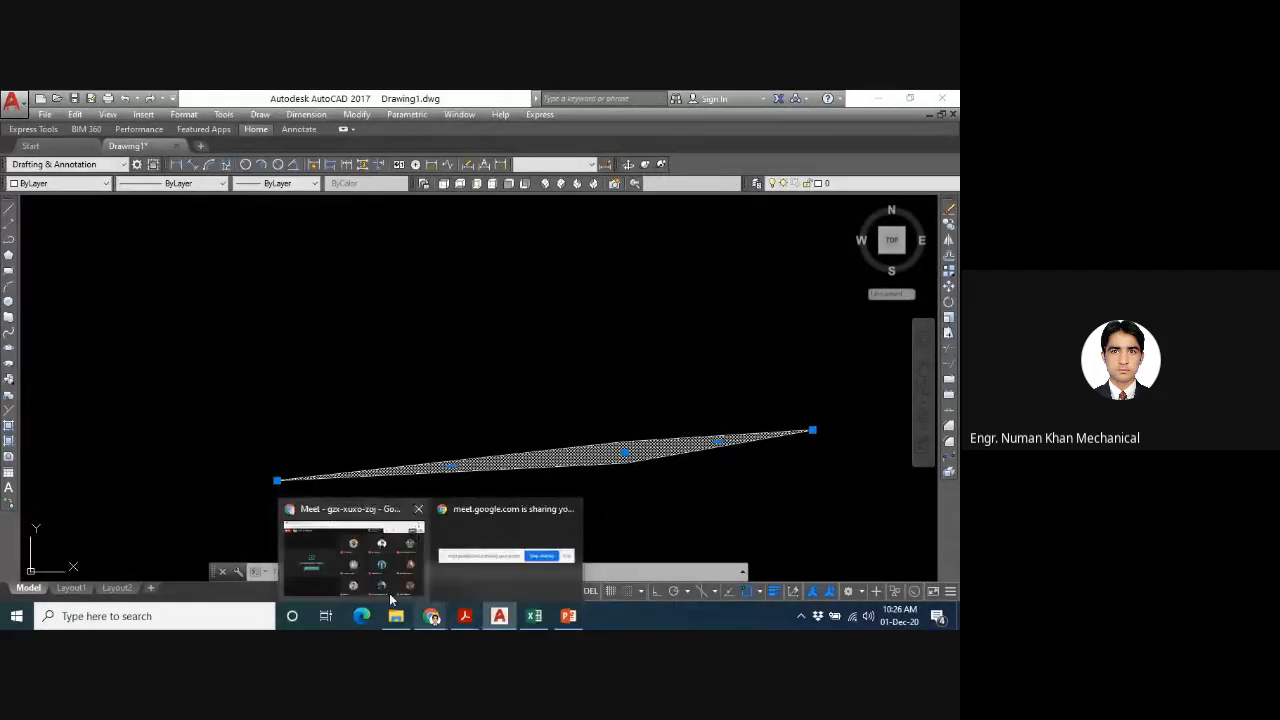
{"action": "left_click", "coordinate": [389, 593]}
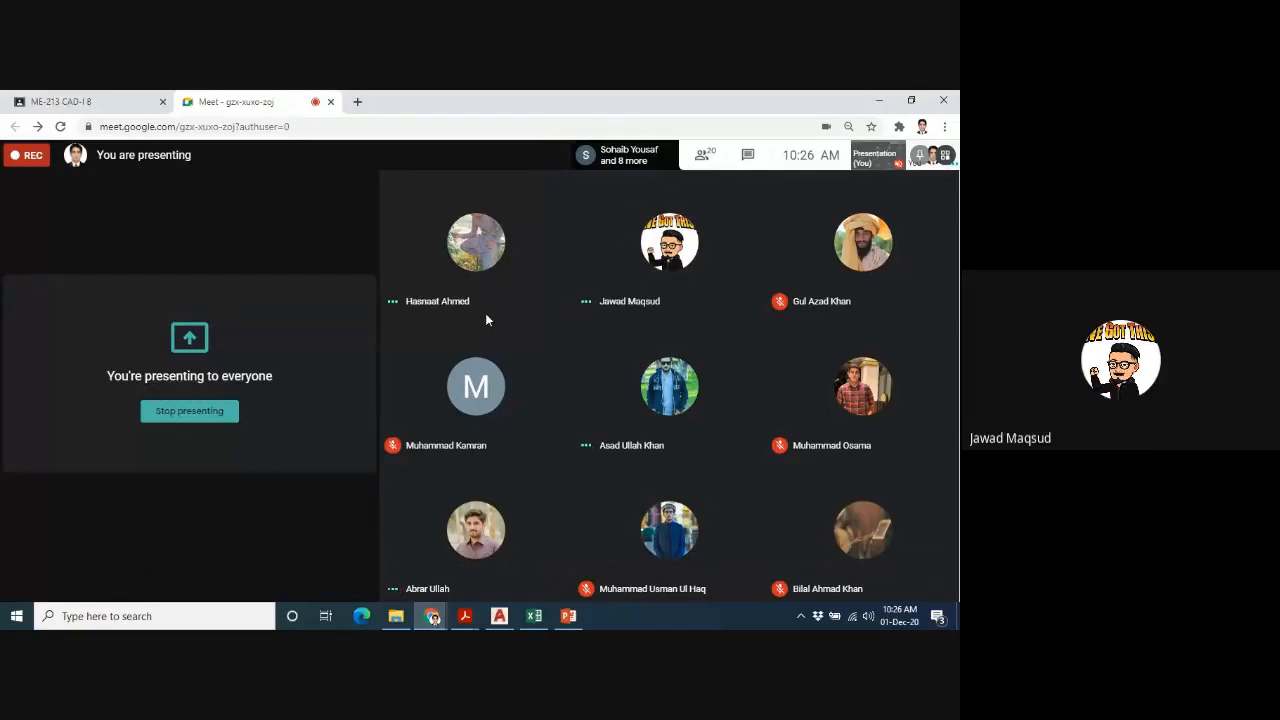
{"action": "left_click", "coordinate": [748, 155]}
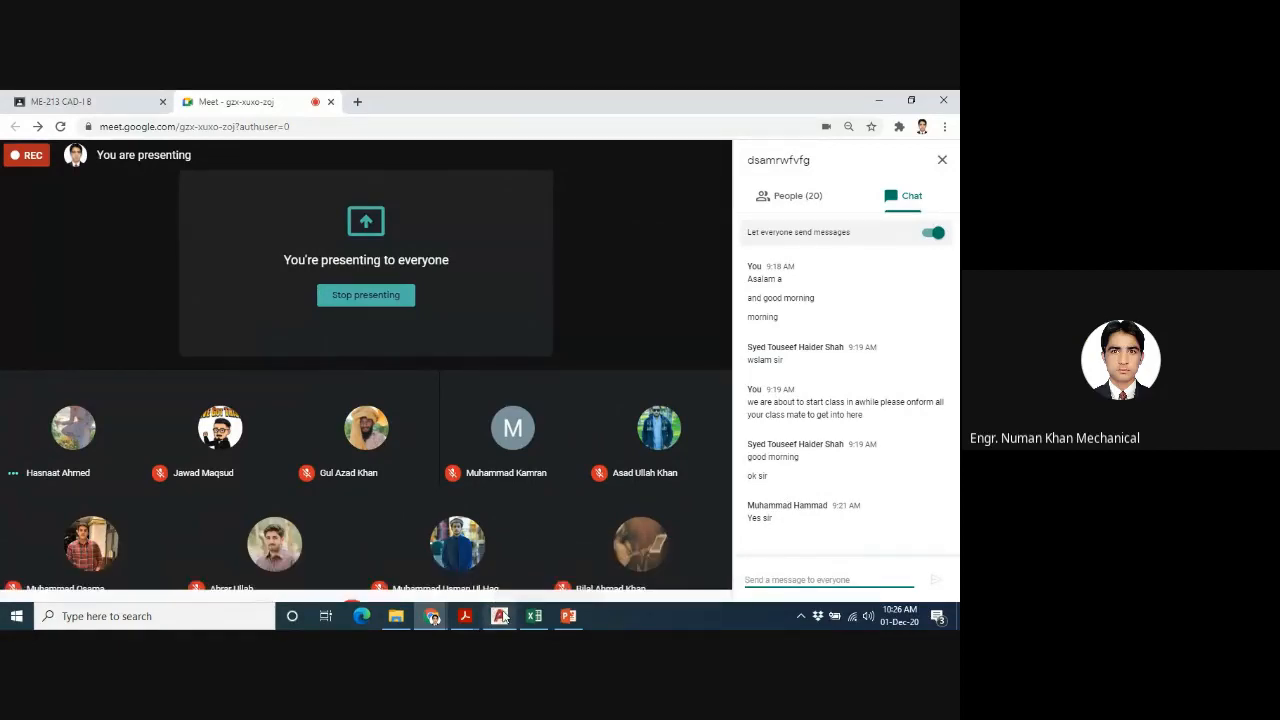
{"action": "left_click", "coordinate": [500, 616]}
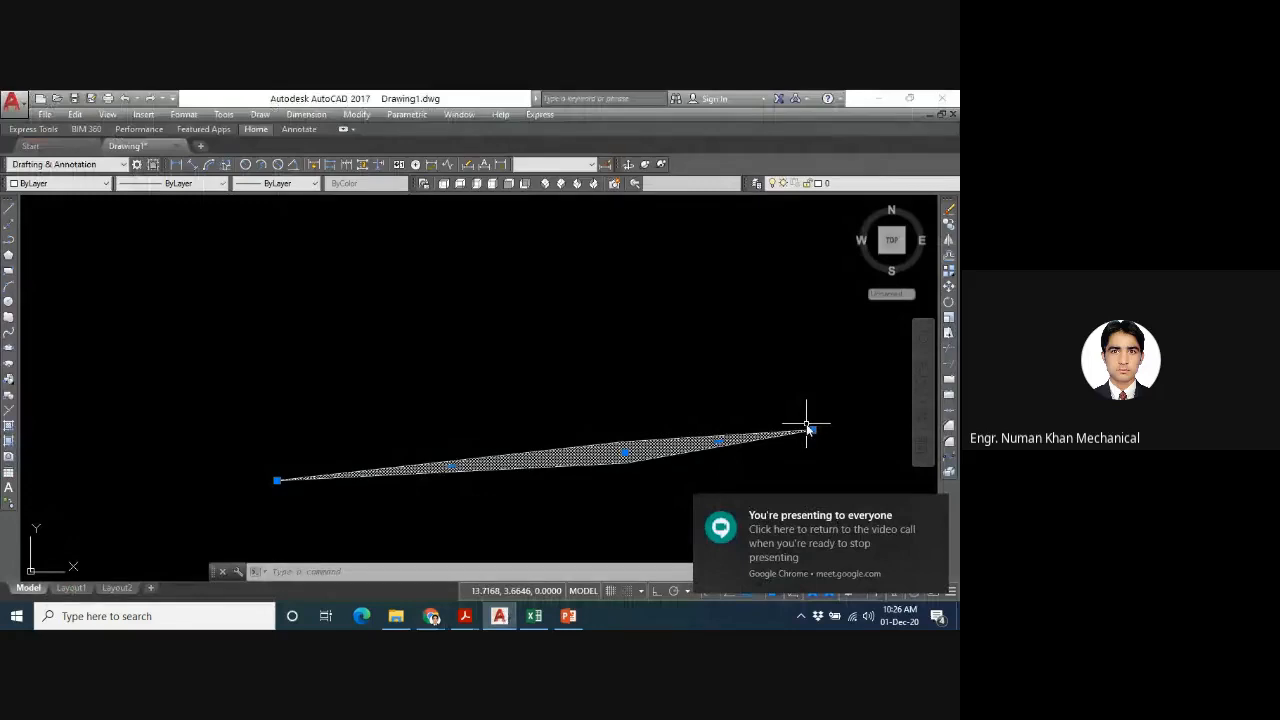
{"action": "mouse_move", "coordinate": [944, 520]}
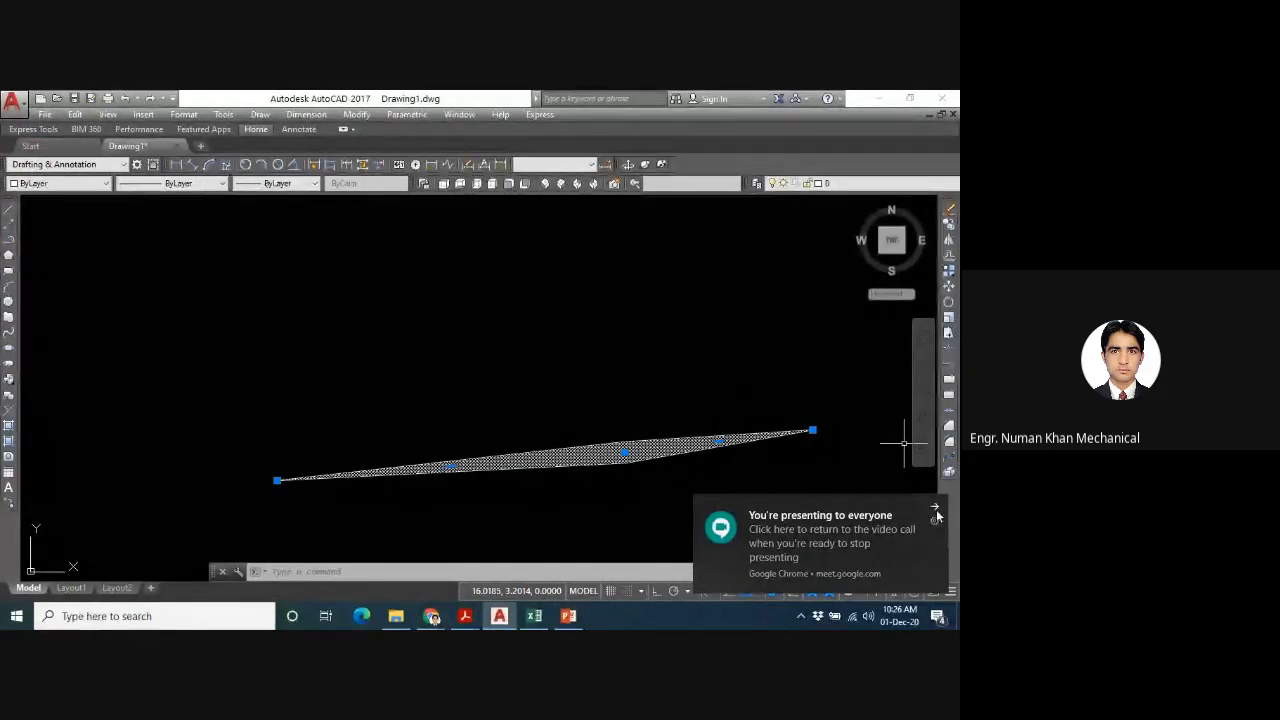
{"action": "left_click", "coordinate": [935, 508]}
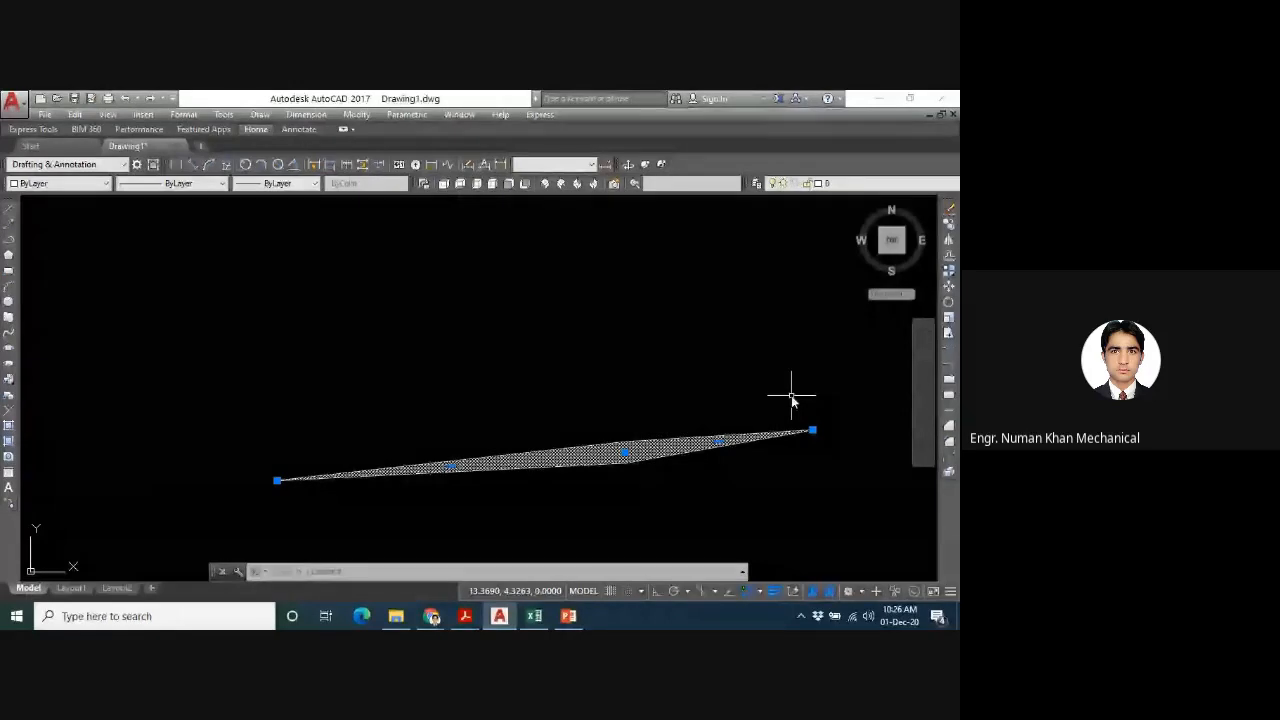
- Start a polyline above the existing one with a slightly rising segment whose half-width grows from 0 to 0.5
{"action": "type", "text": "PLINE"}
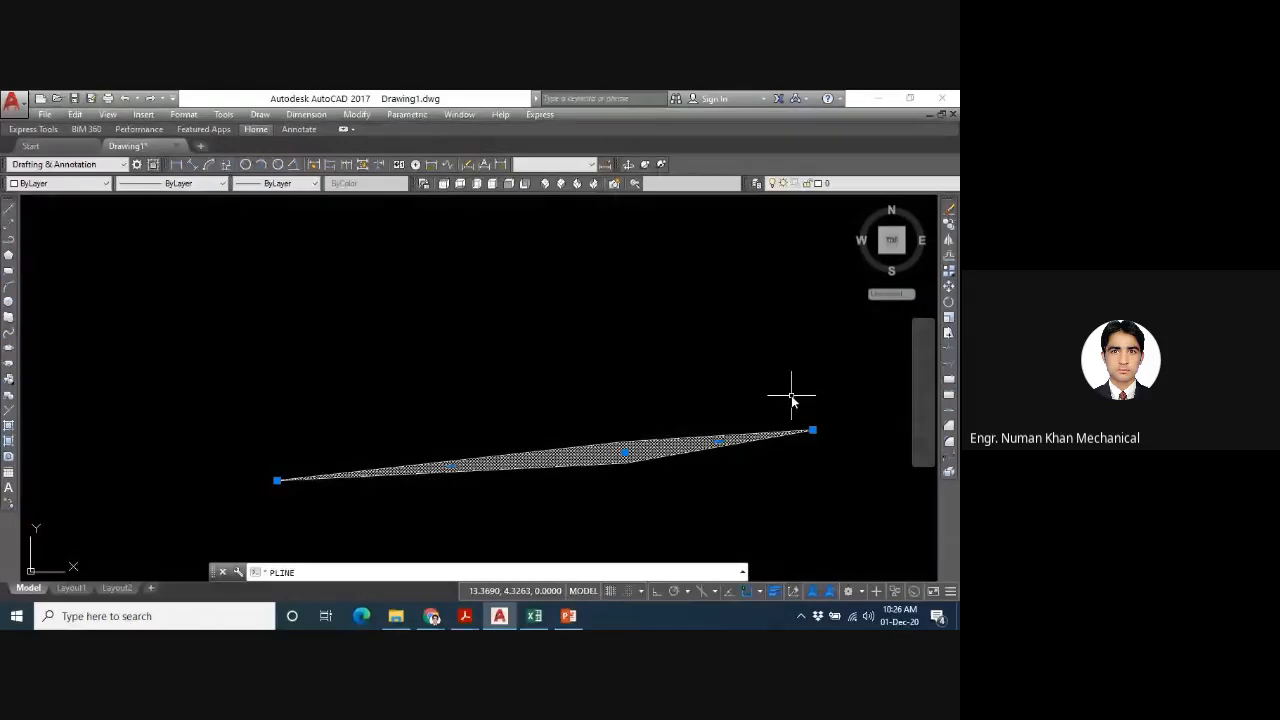
{"action": "key", "text": "Return"}
{"action": "left_click", "coordinate": [290, 406]}
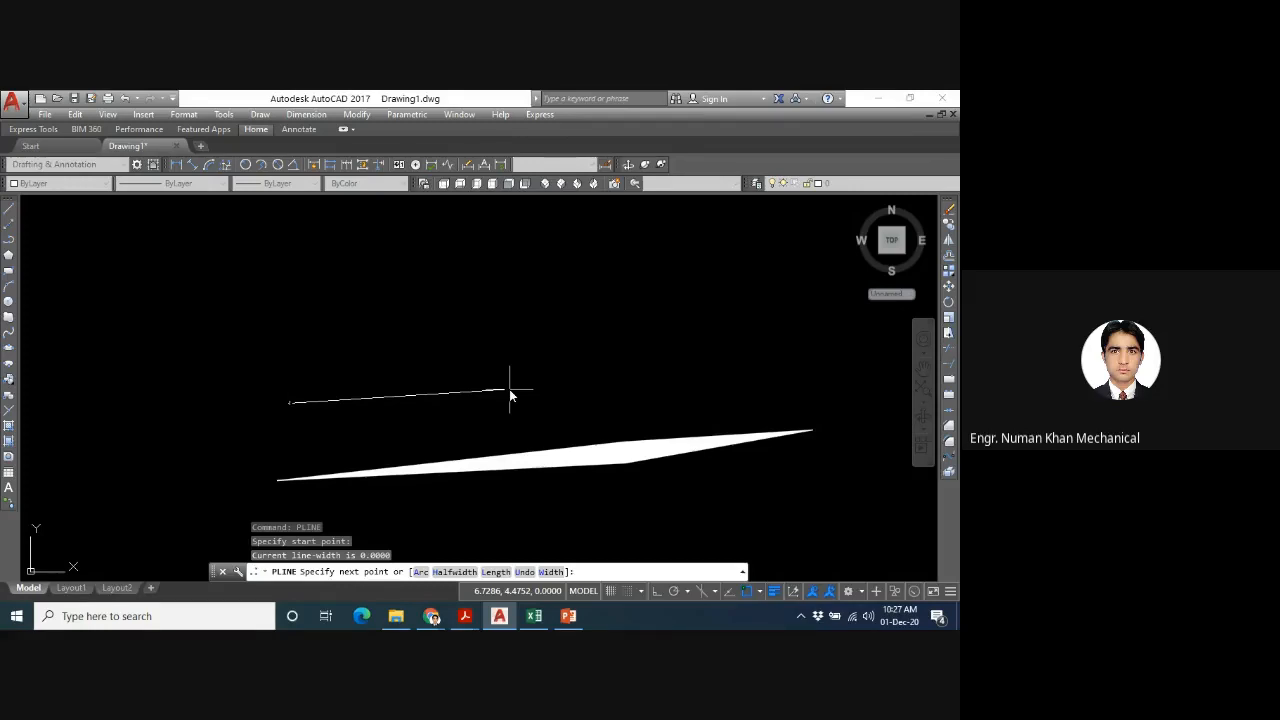
{"action": "type", "text": "h"}
{"action": "key", "text": "Return"}
{"action": "key", "text": "Return"}
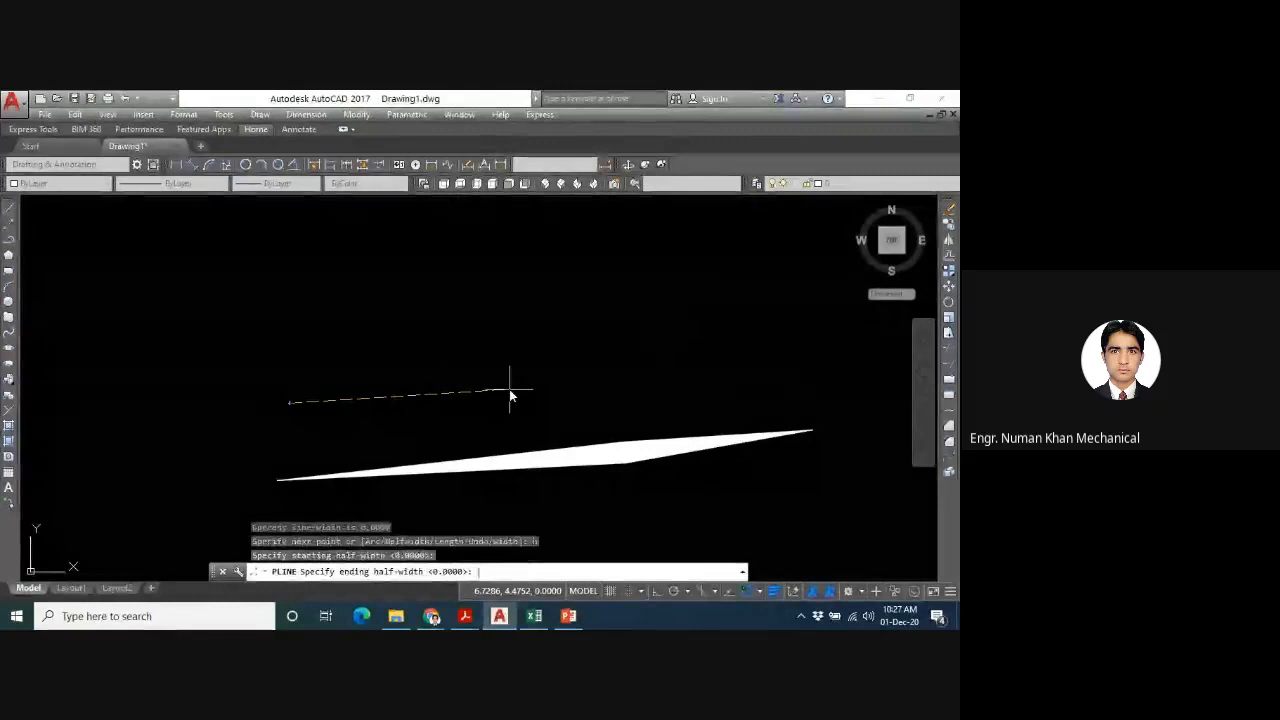
{"action": "type", "text": "0.5"}
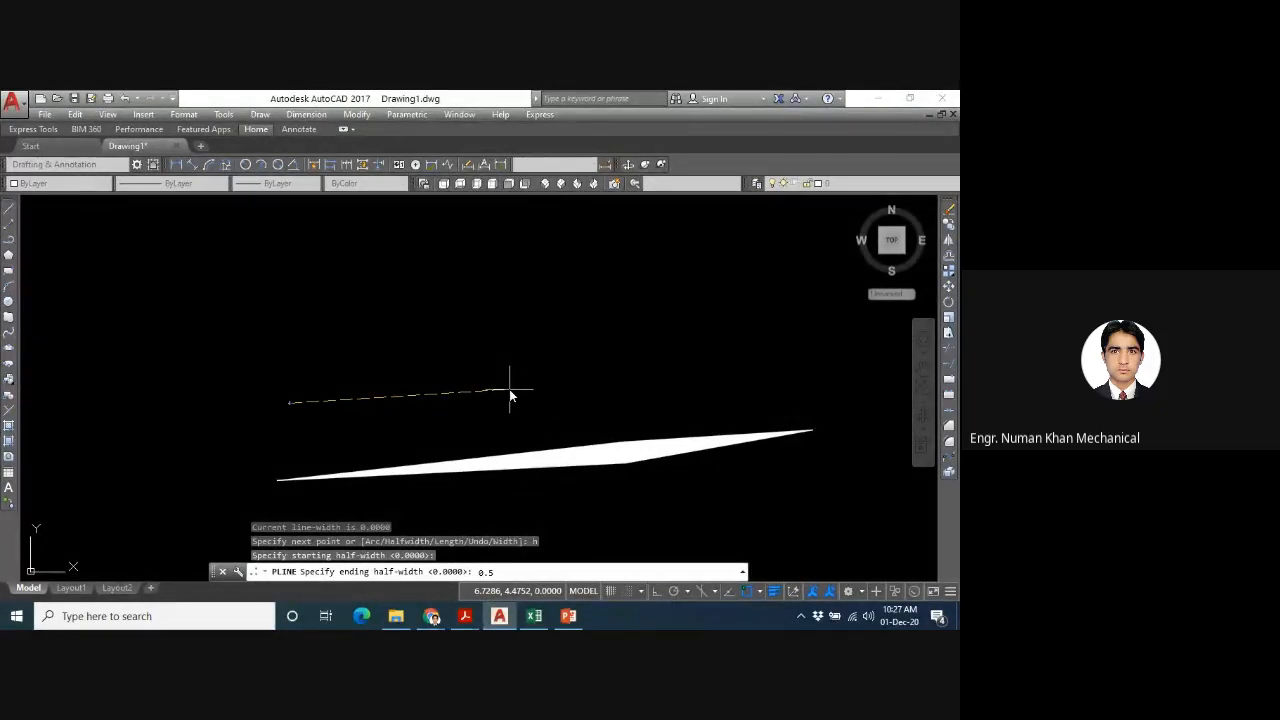
{"action": "key", "text": "Return"}
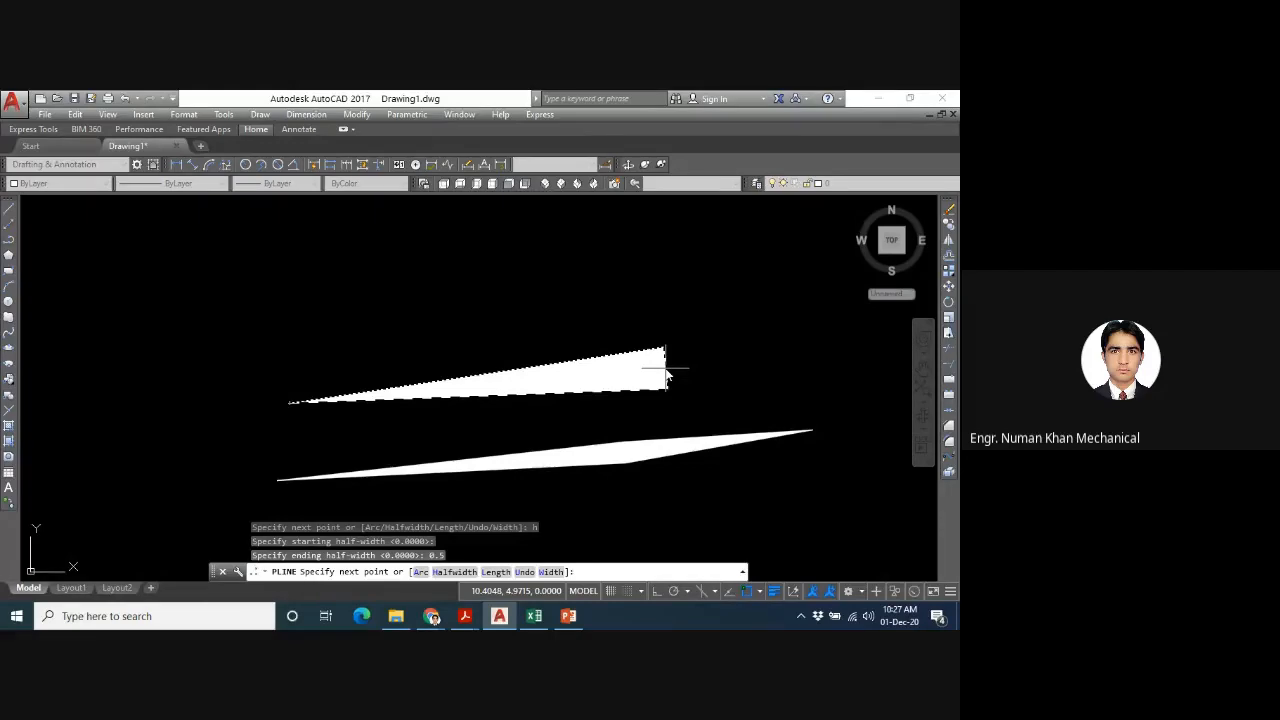
{"action": "left_click", "coordinate": [666, 372]}
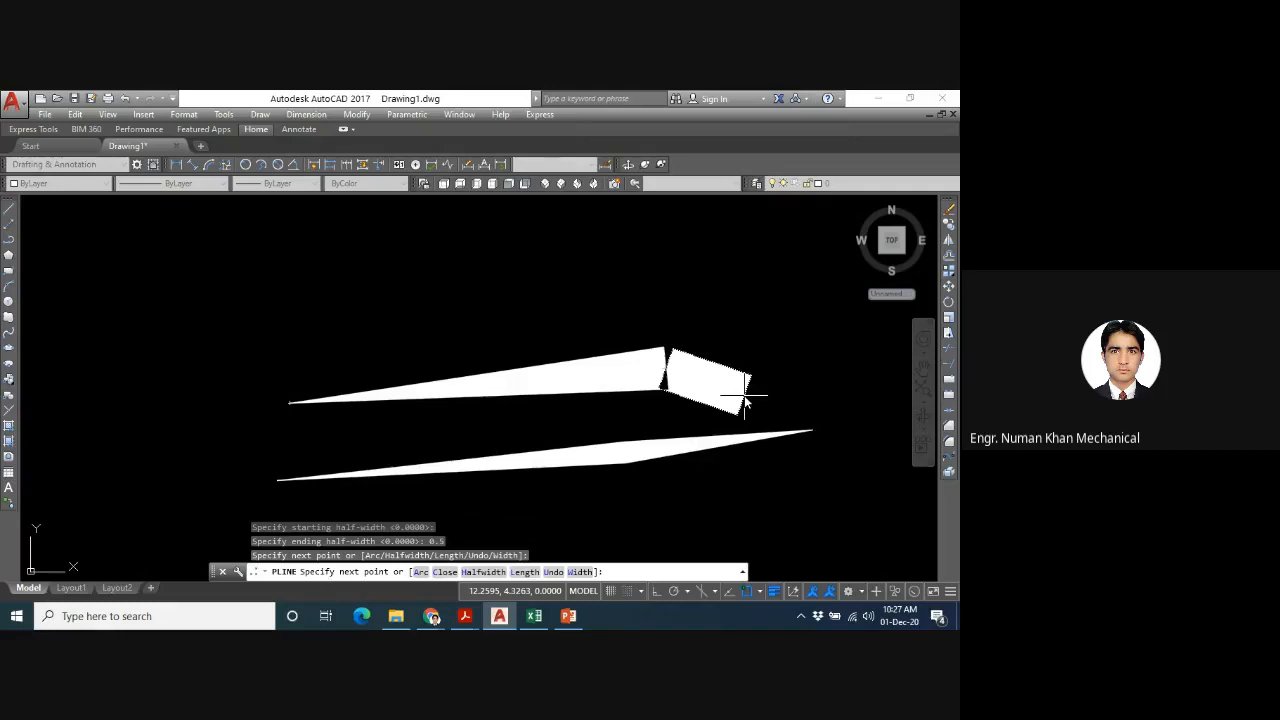
- Add a segment running back up to the left with half-width tapering from 1 to 0.5, and finish the polyline
{"action": "type", "text": "h"}
{"action": "key", "text": "Return"}
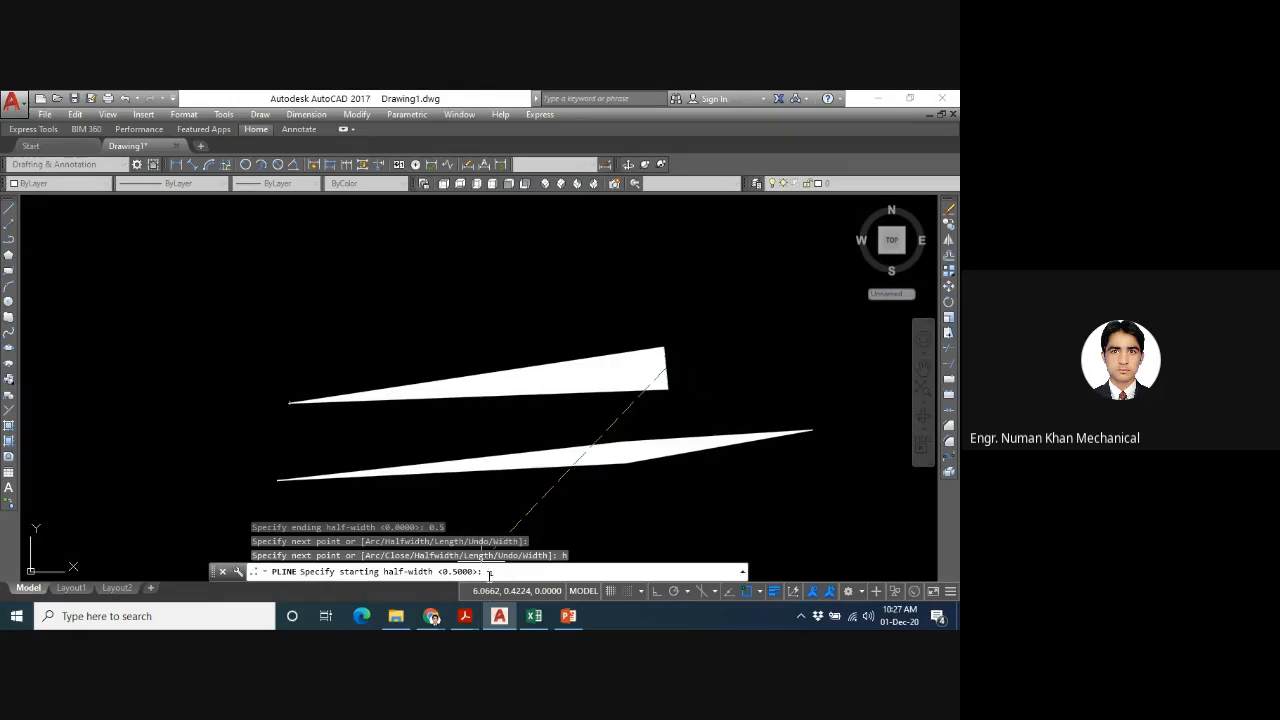
{"action": "type", "text": "1"}
{"action": "key", "text": "Return"}
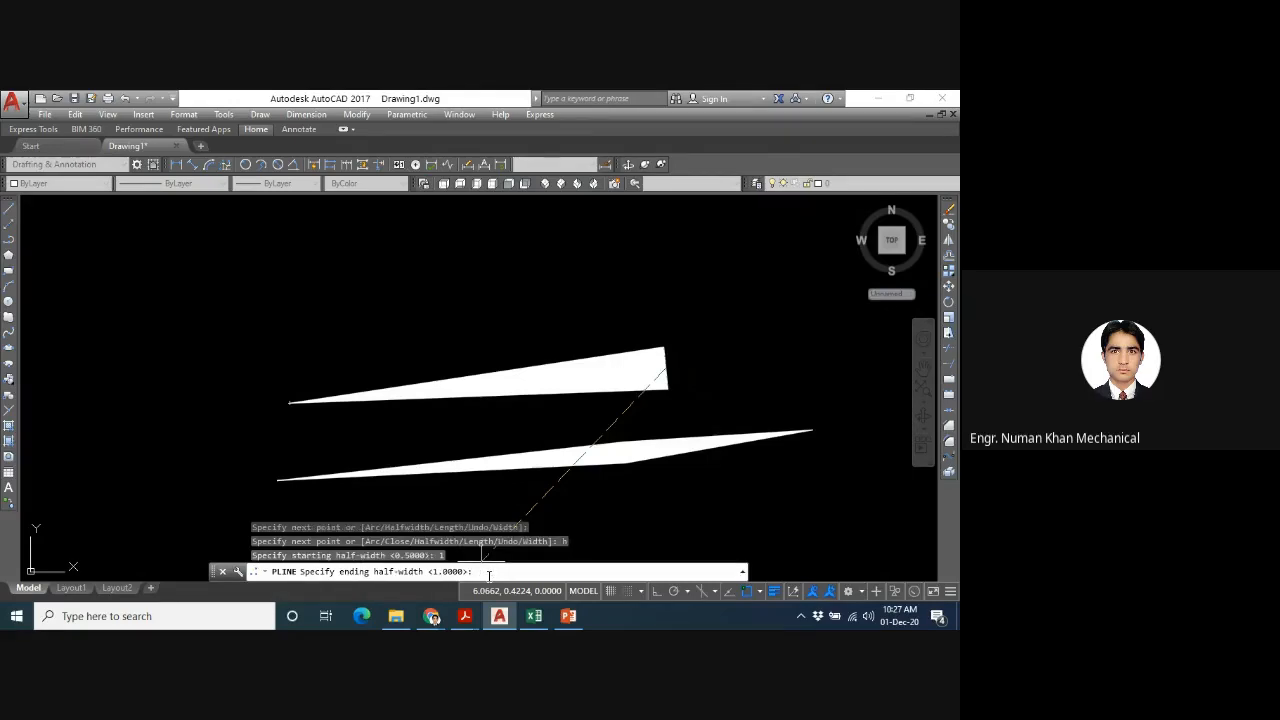
{"action": "type", "text": ".5"}
{"action": "key", "text": "Return"}
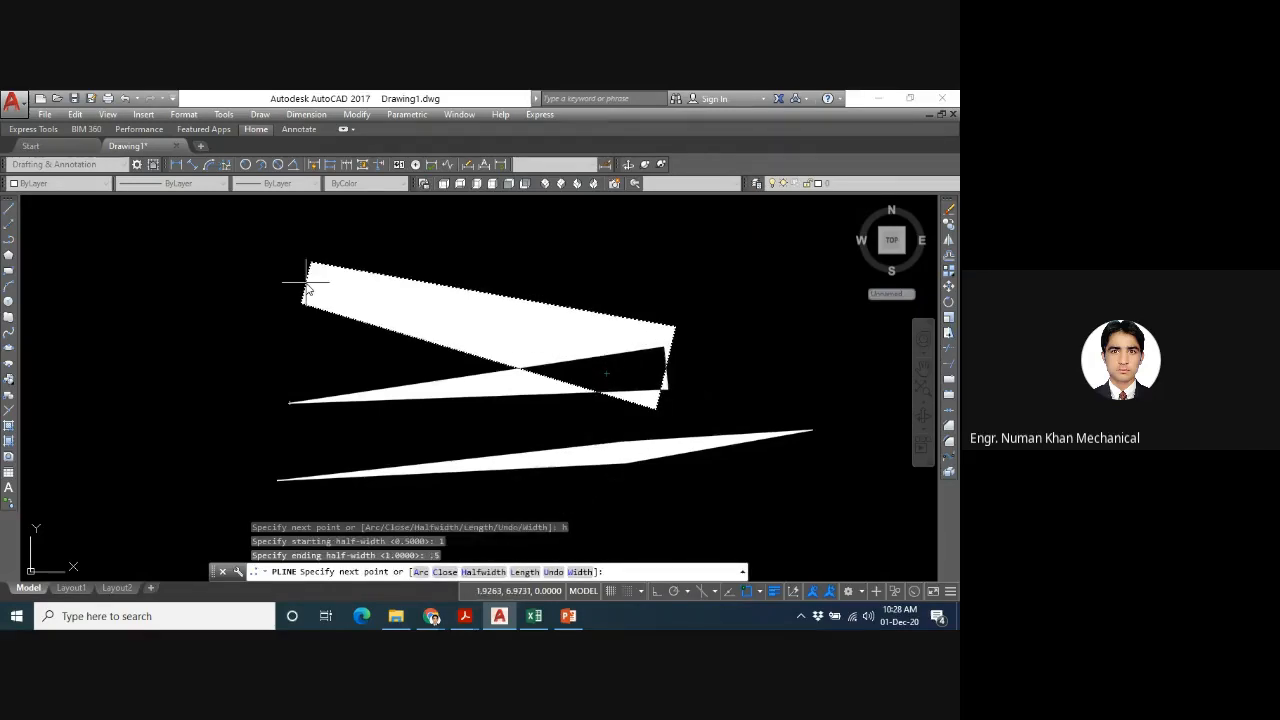
{"action": "left_click", "coordinate": [308, 280]}
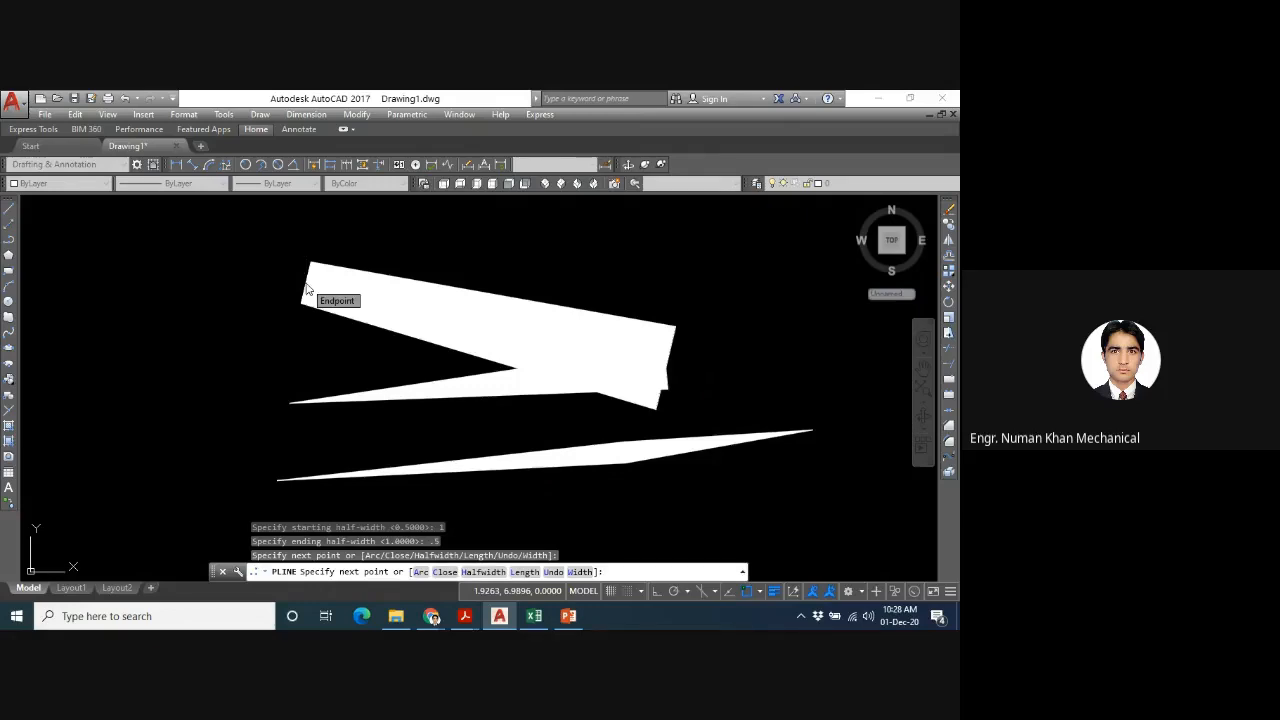
{"action": "key", "text": "Escape"}
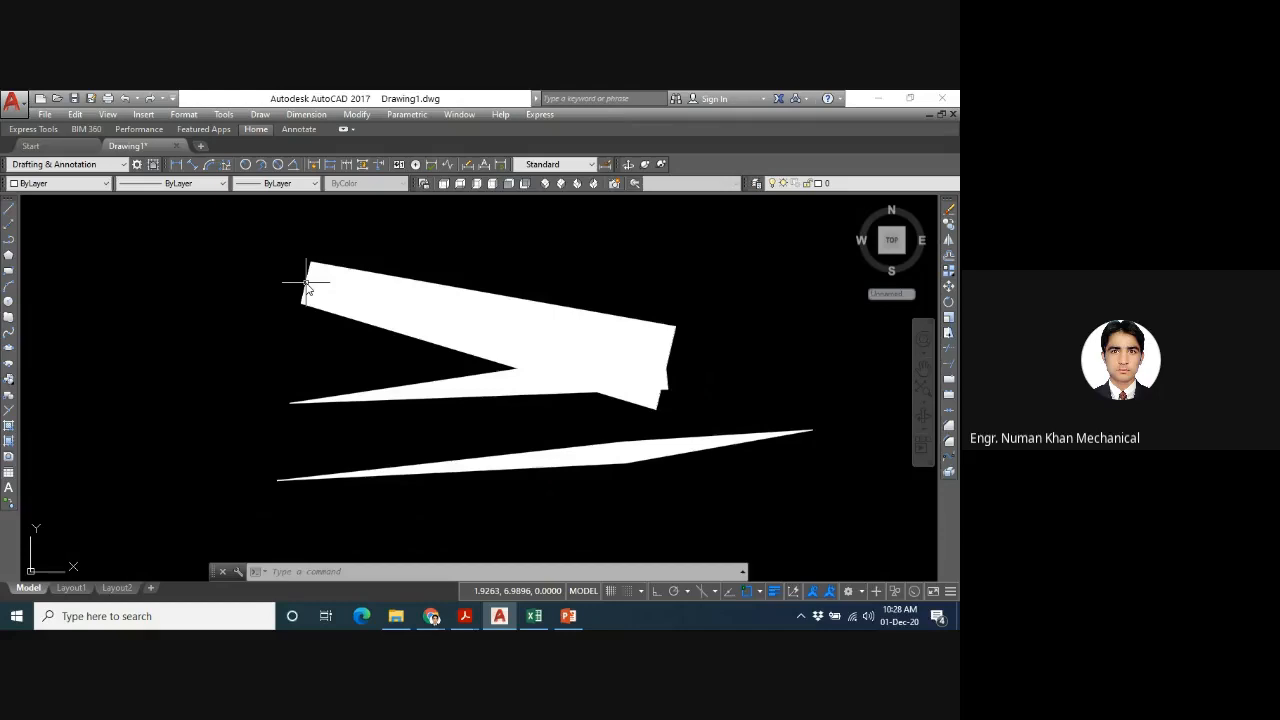
{"action": "type", "text": "pl"}
{"action": "key", "text": "Return"}
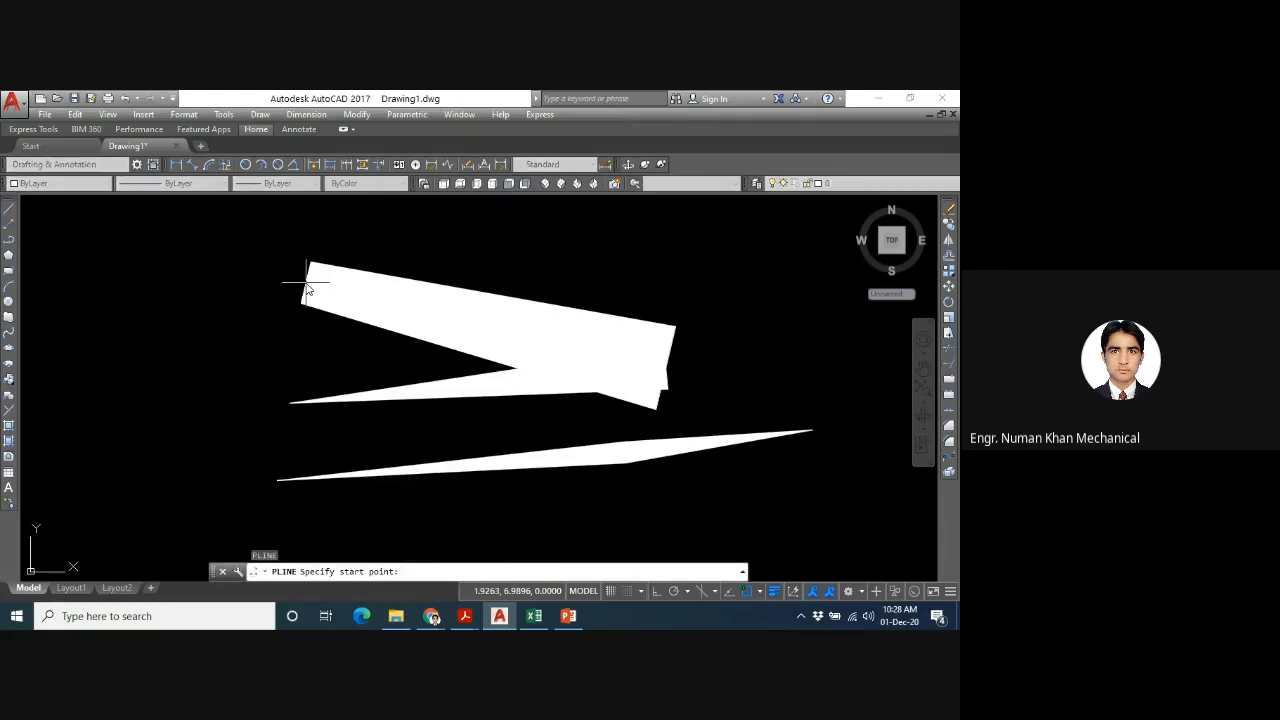
{"action": "left_click", "coordinate": [199, 342]}
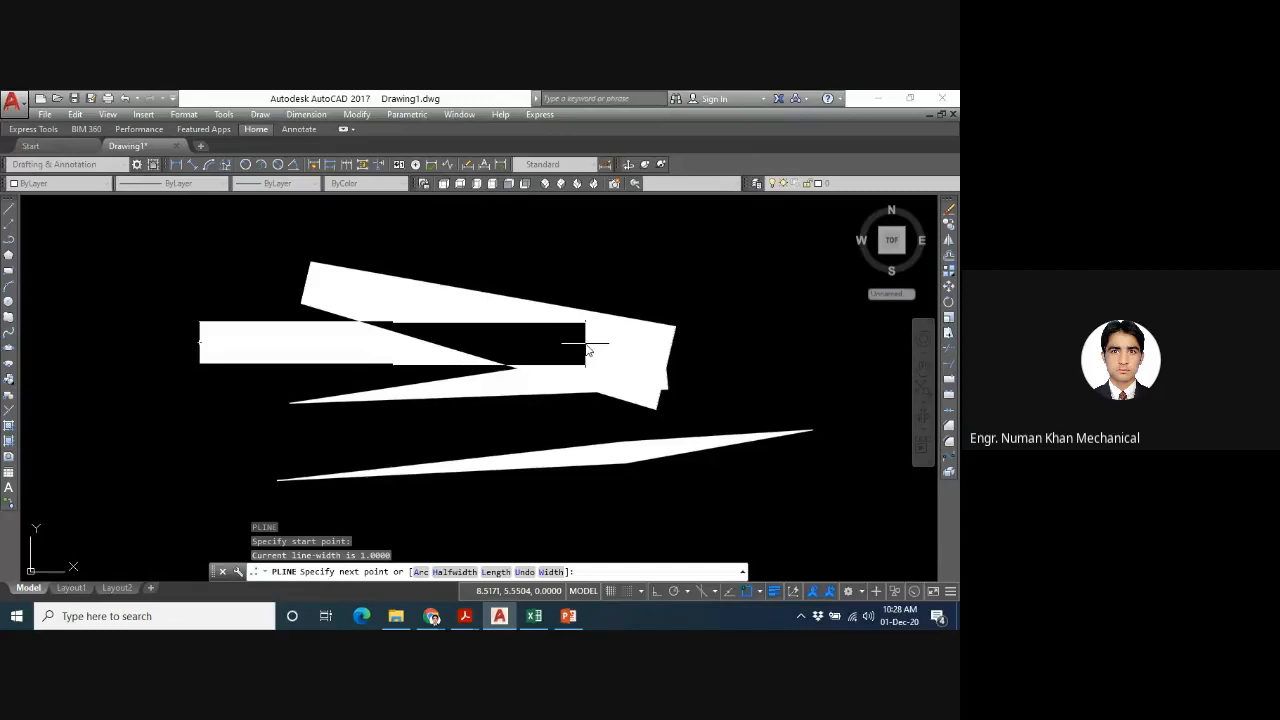
{"action": "key", "text": "Escape"}
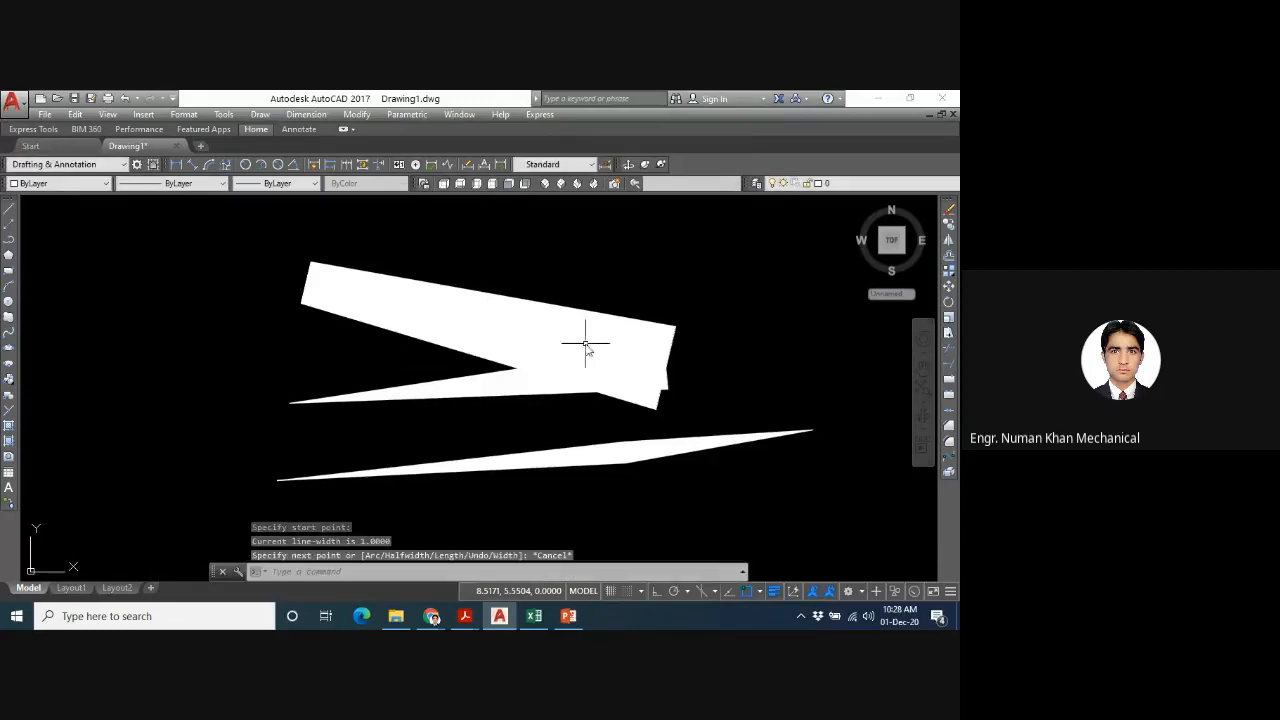
- Erase both polylines from the drawing
{"action": "left_click", "coordinate": [710, 257]}
{"action": "left_click", "coordinate": [509, 466]}
{"action": "key", "text": "Delete"}
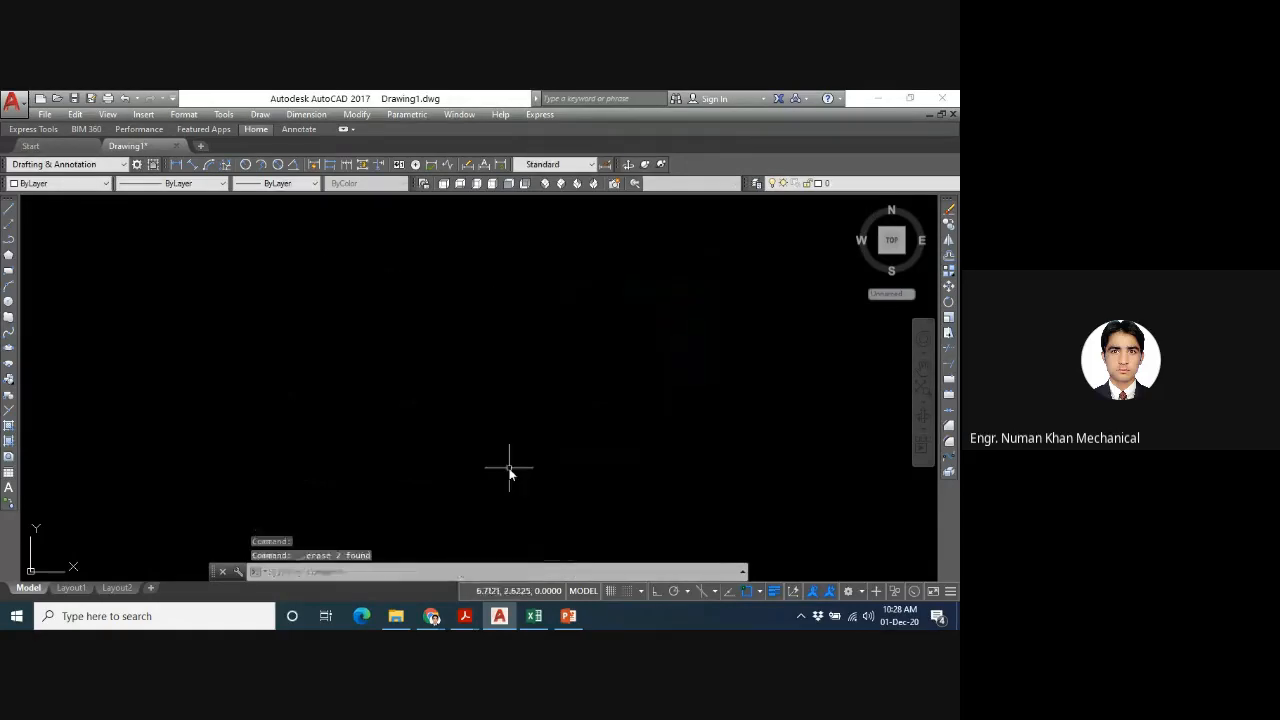
{"action": "type", "text": "z"}
{"action": "key", "text": "Return"}
{"action": "key", "text": "Return"}
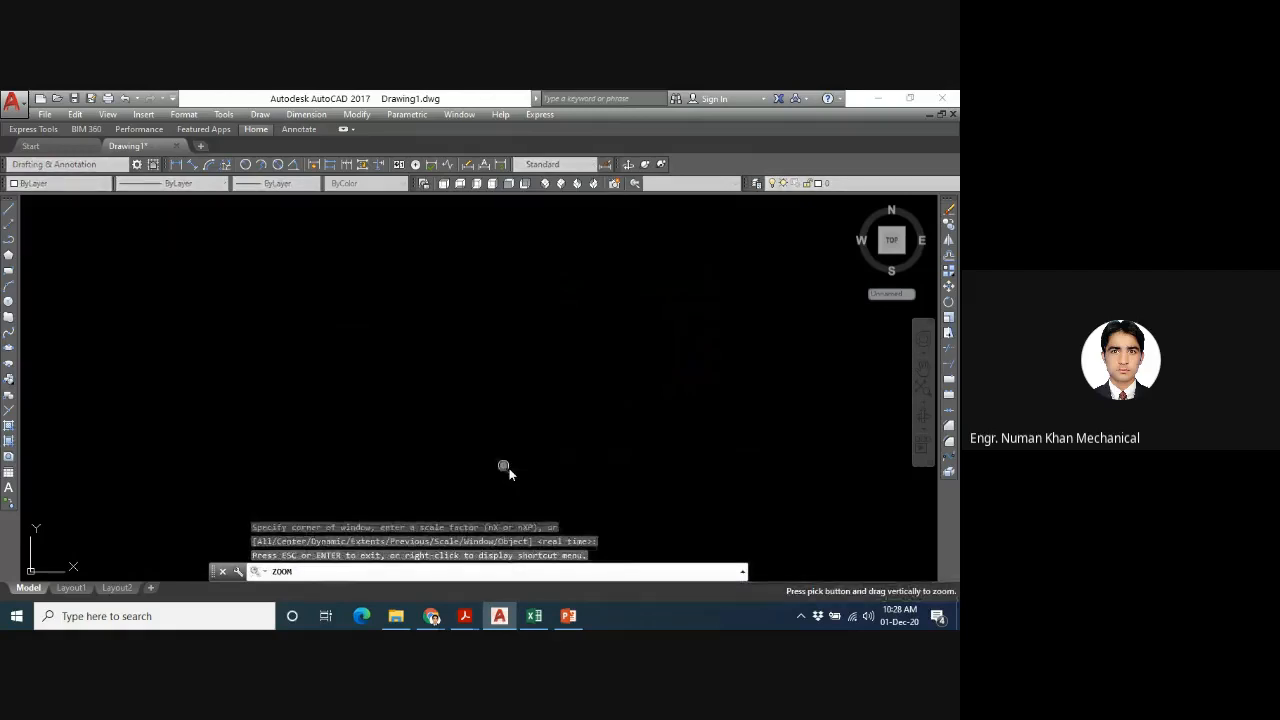
{"action": "key", "text": "Escape"}
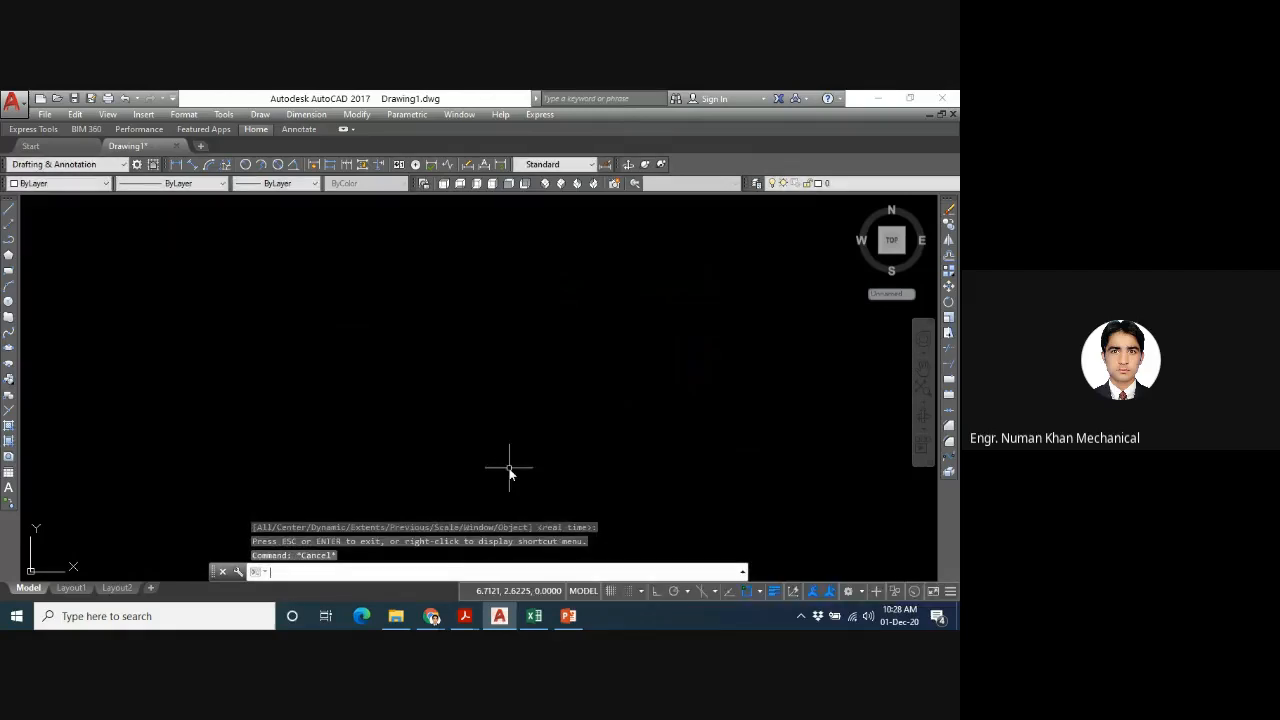
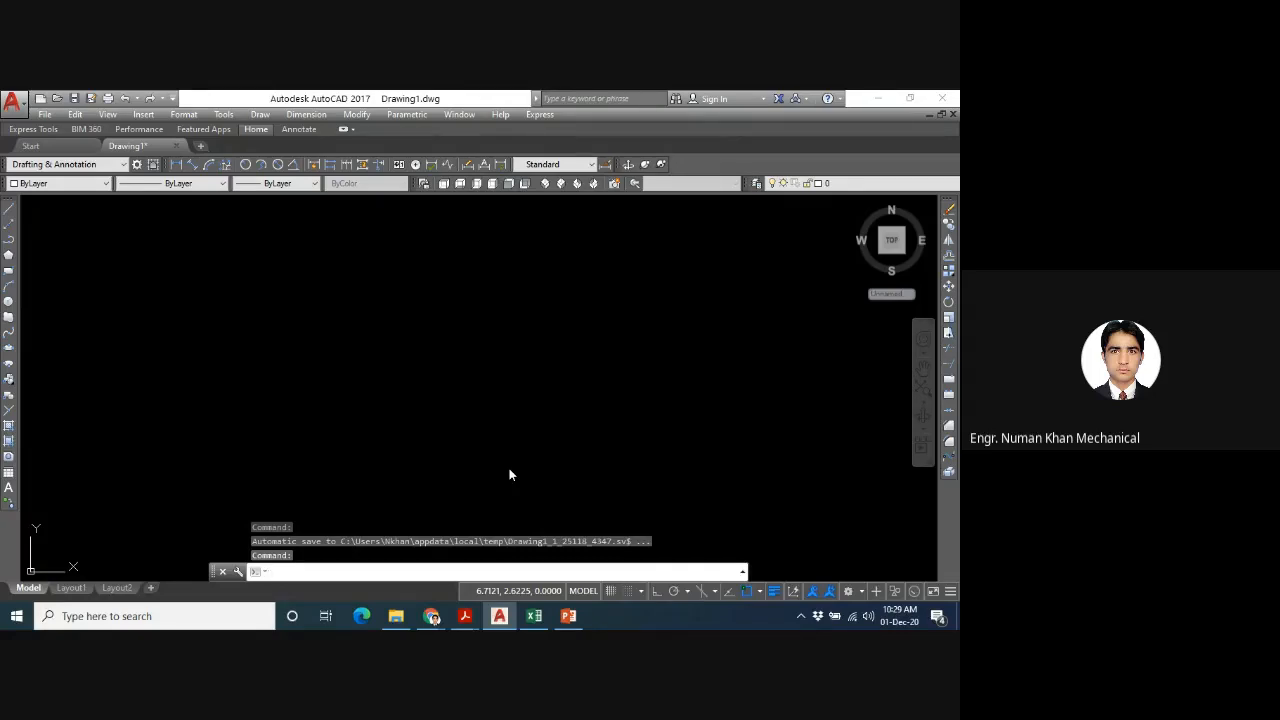
{"action": "type", "text": "pol"}
{"action": "key", "text": "Return"}
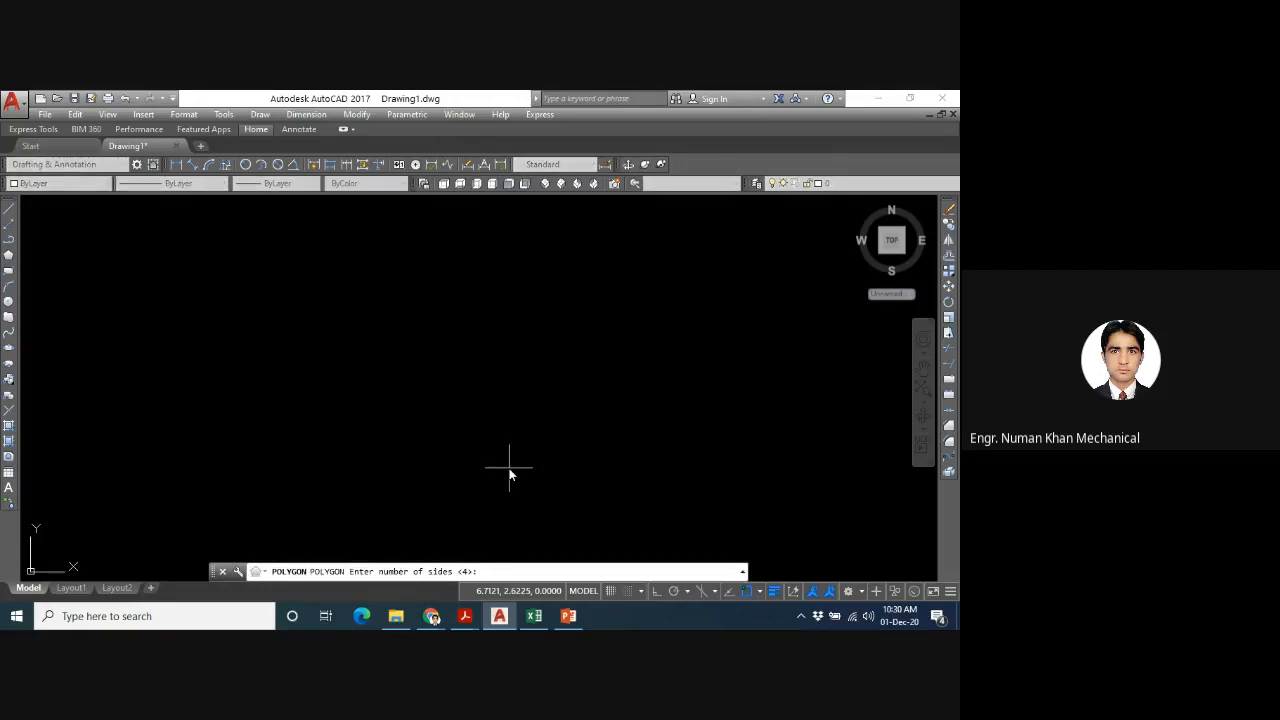
{"action": "key", "text": "Escape"}
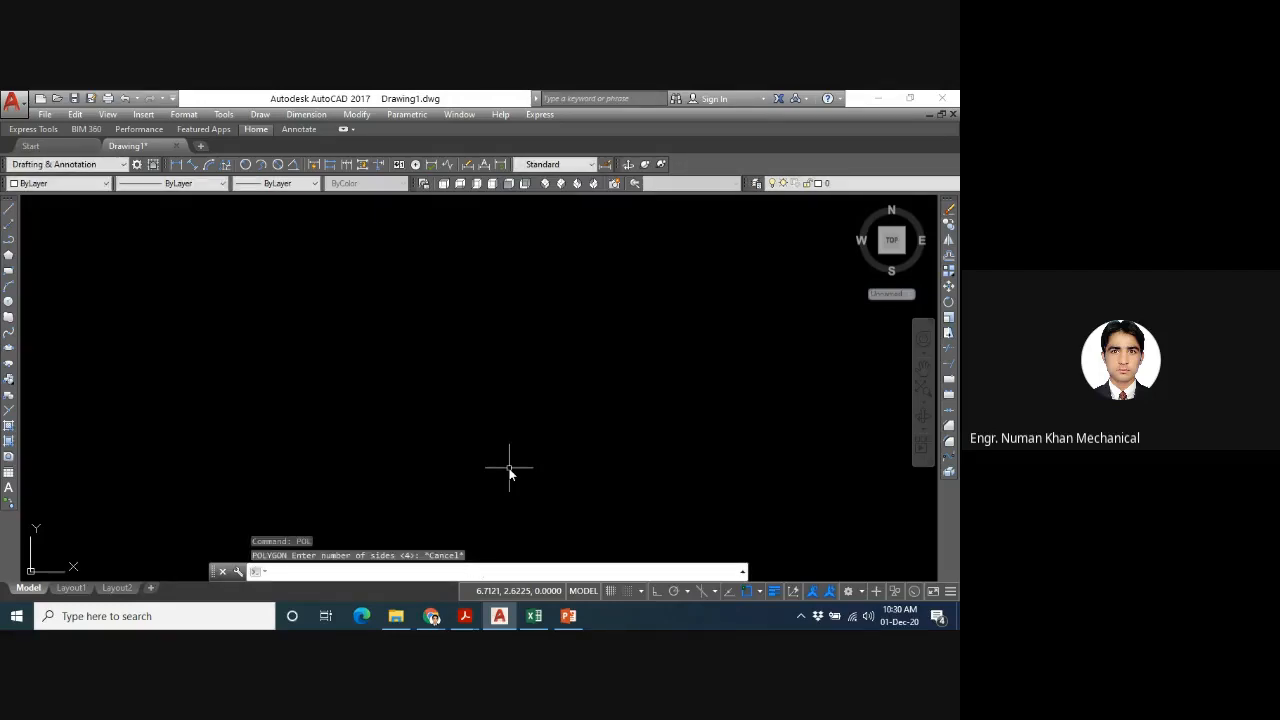
{"action": "type", "text": "pl"}
{"action": "key", "text": "Return"}
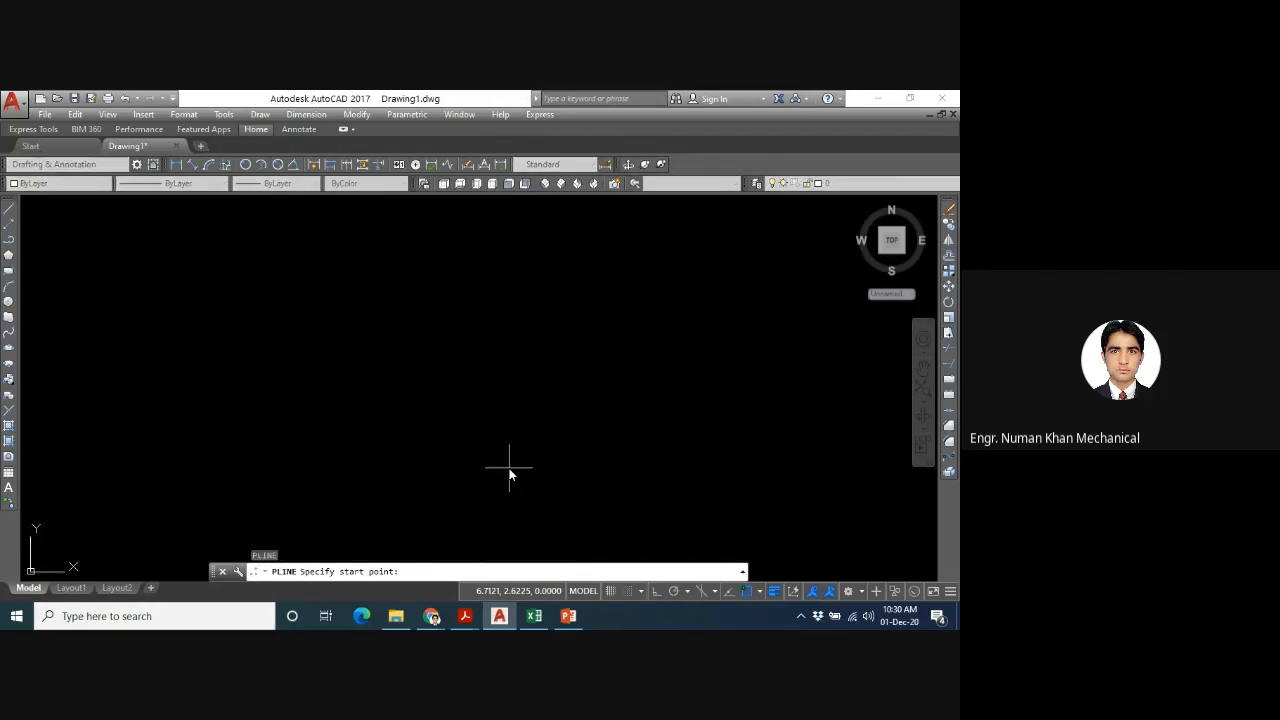
{"action": "key", "text": "Escape"}
{"action": "type", "text": "pol"}
{"action": "key", "text": "Return"}
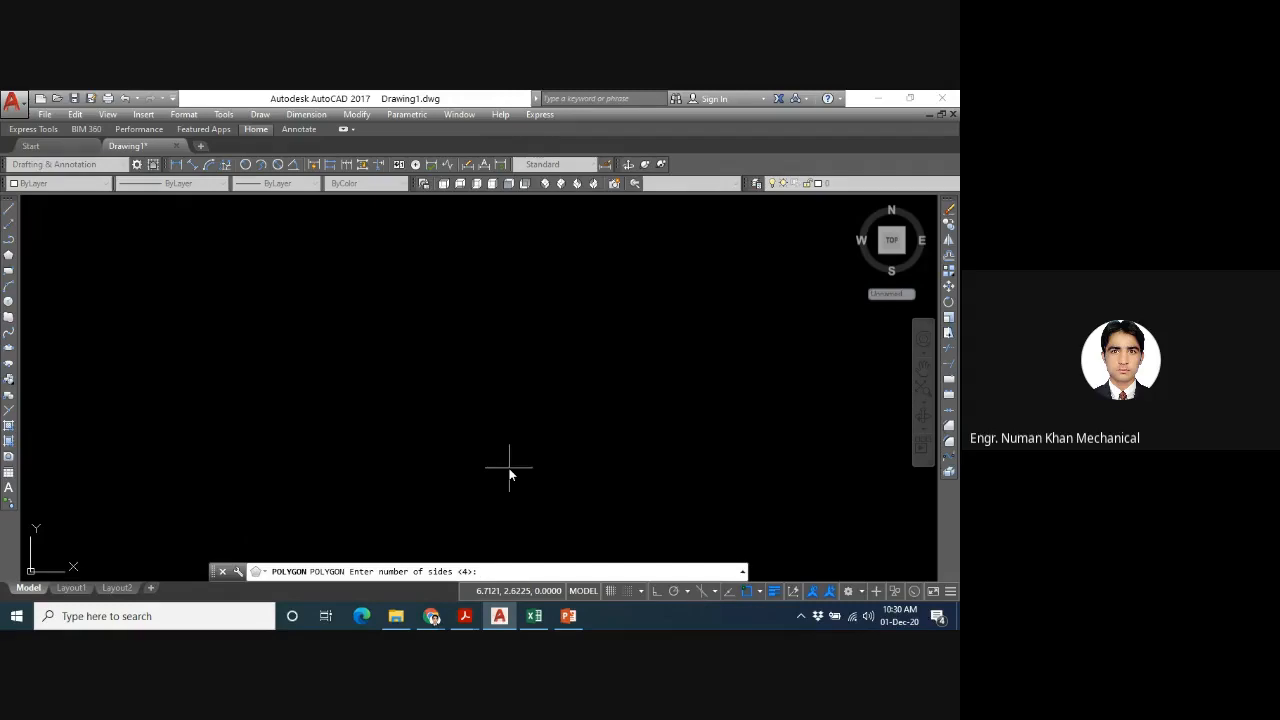
{"action": "key", "text": "Escape"}
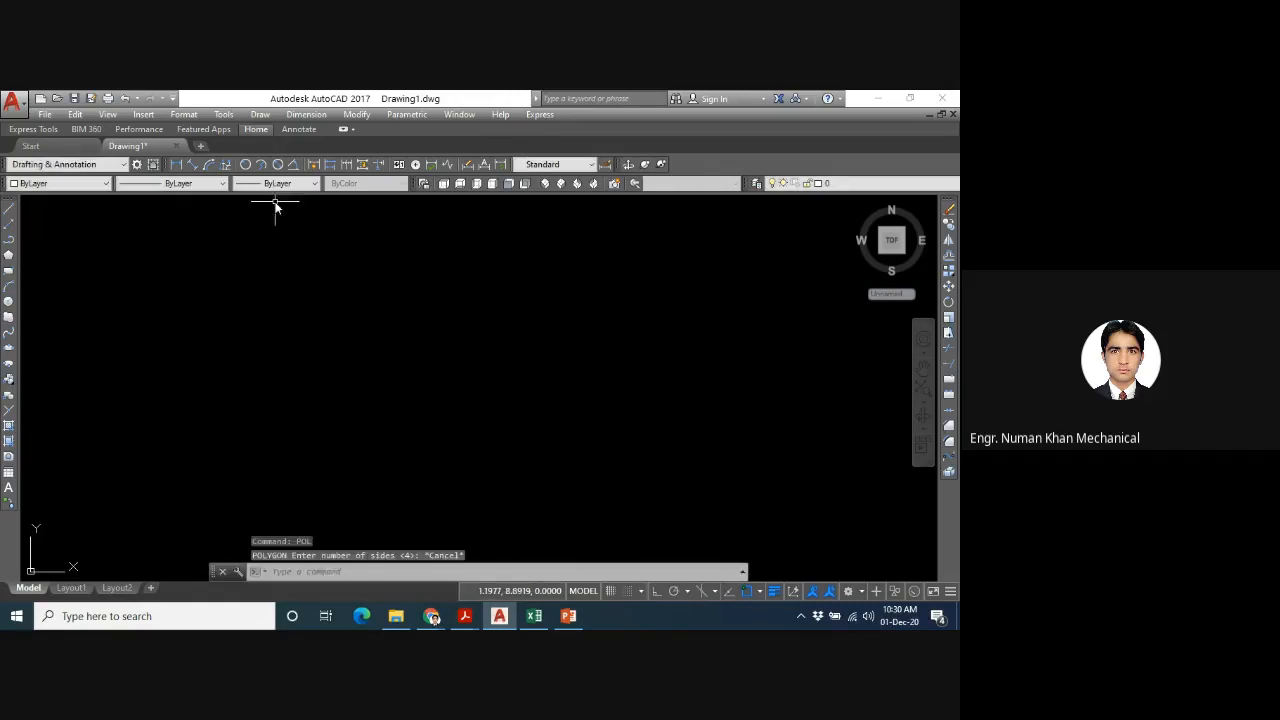
{"action": "left_click", "coordinate": [259, 115]}
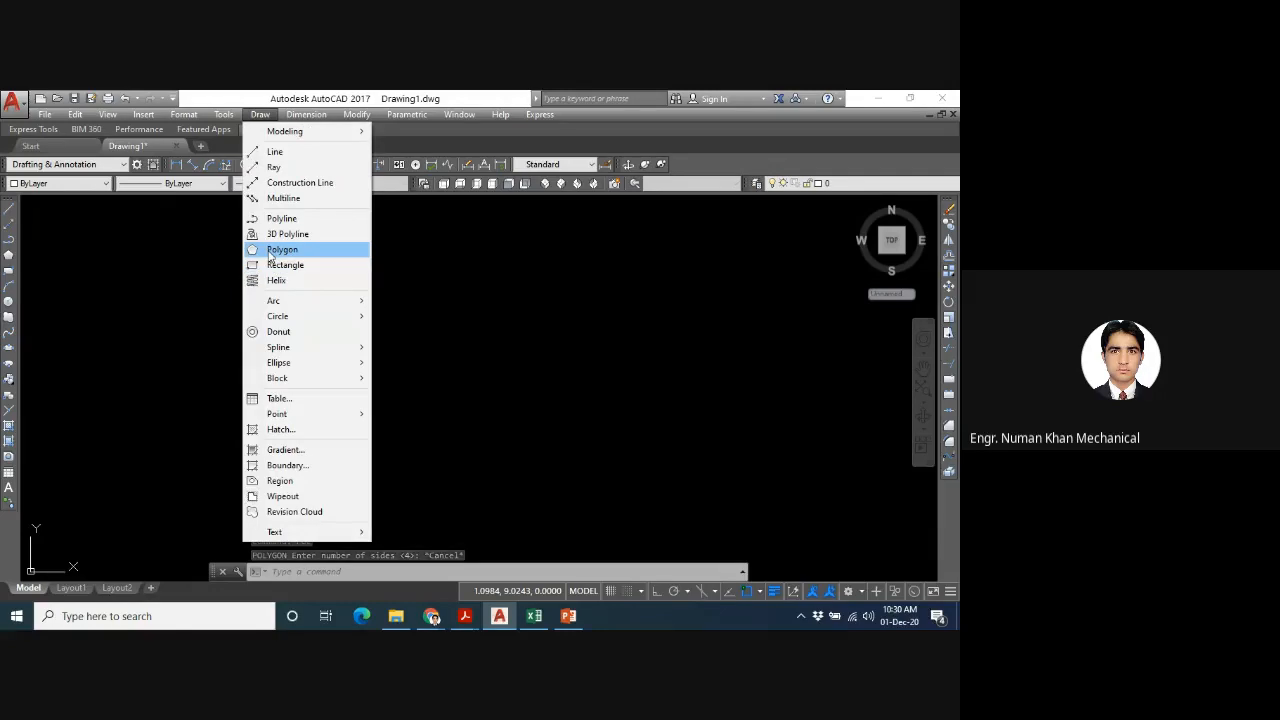
{"action": "left_click", "coordinate": [7, 259]}
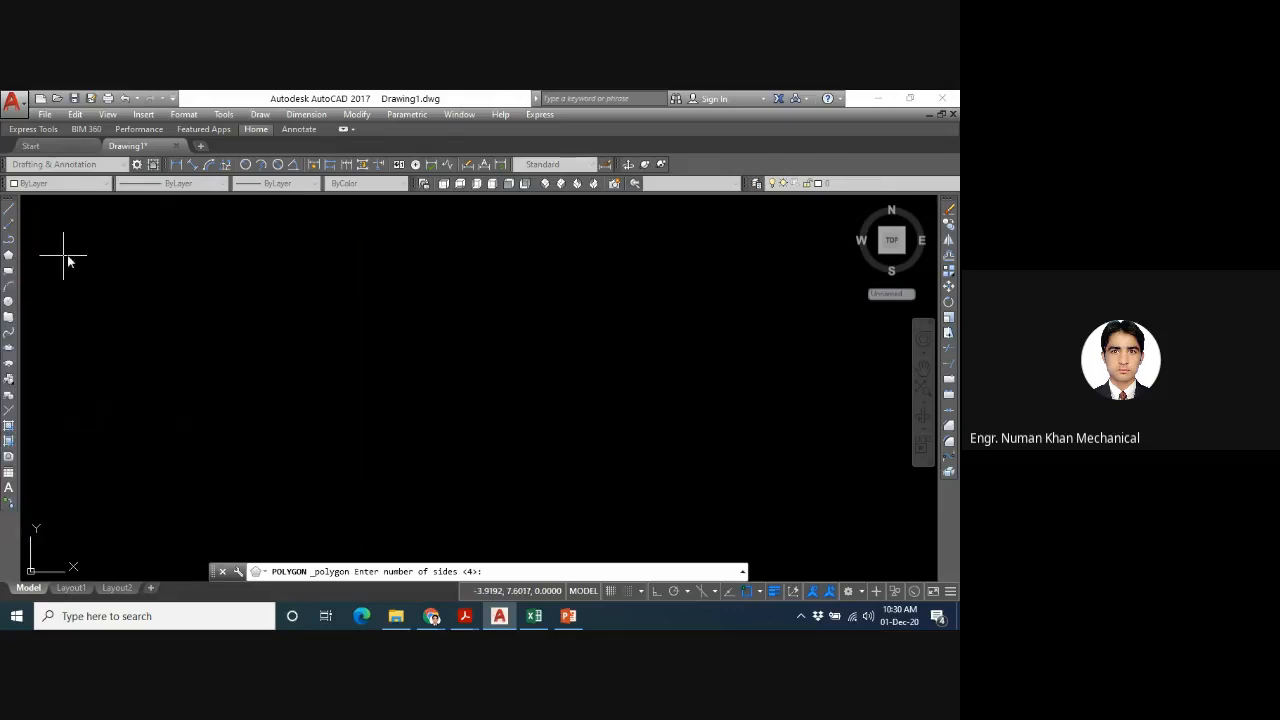
{"action": "left_click", "coordinate": [7, 259]}
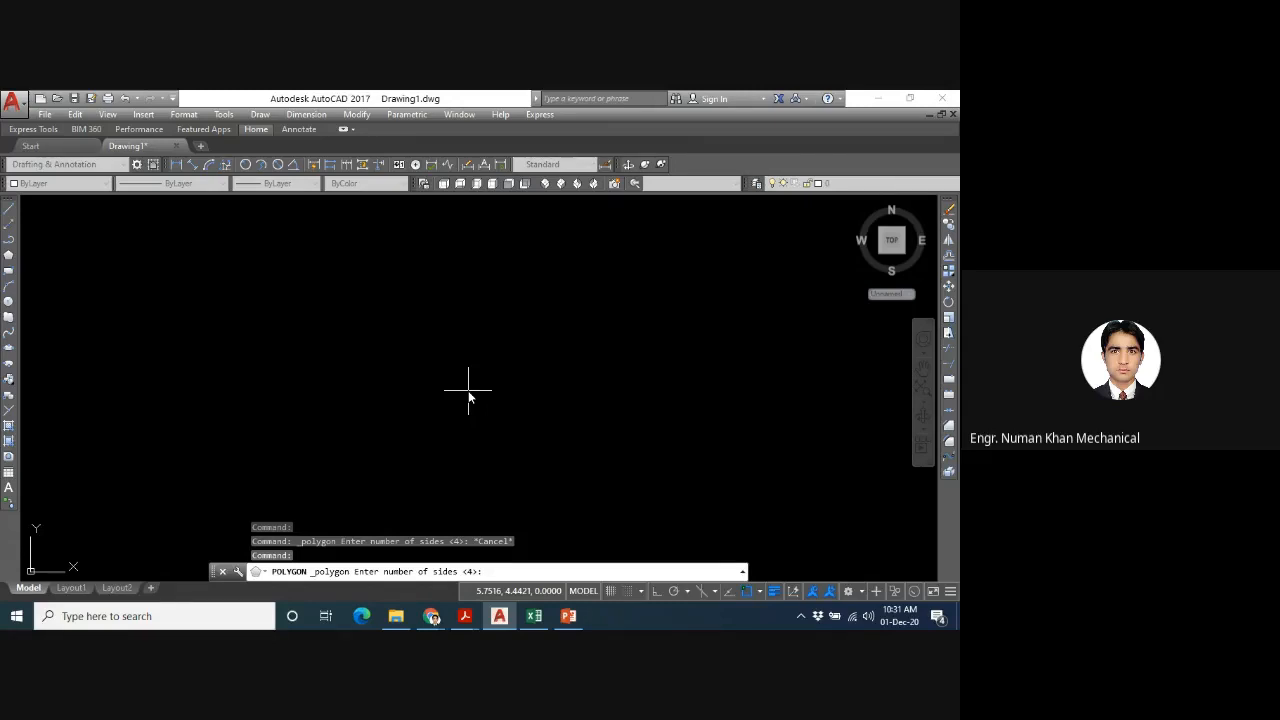
{"action": "key", "text": "Escape"}
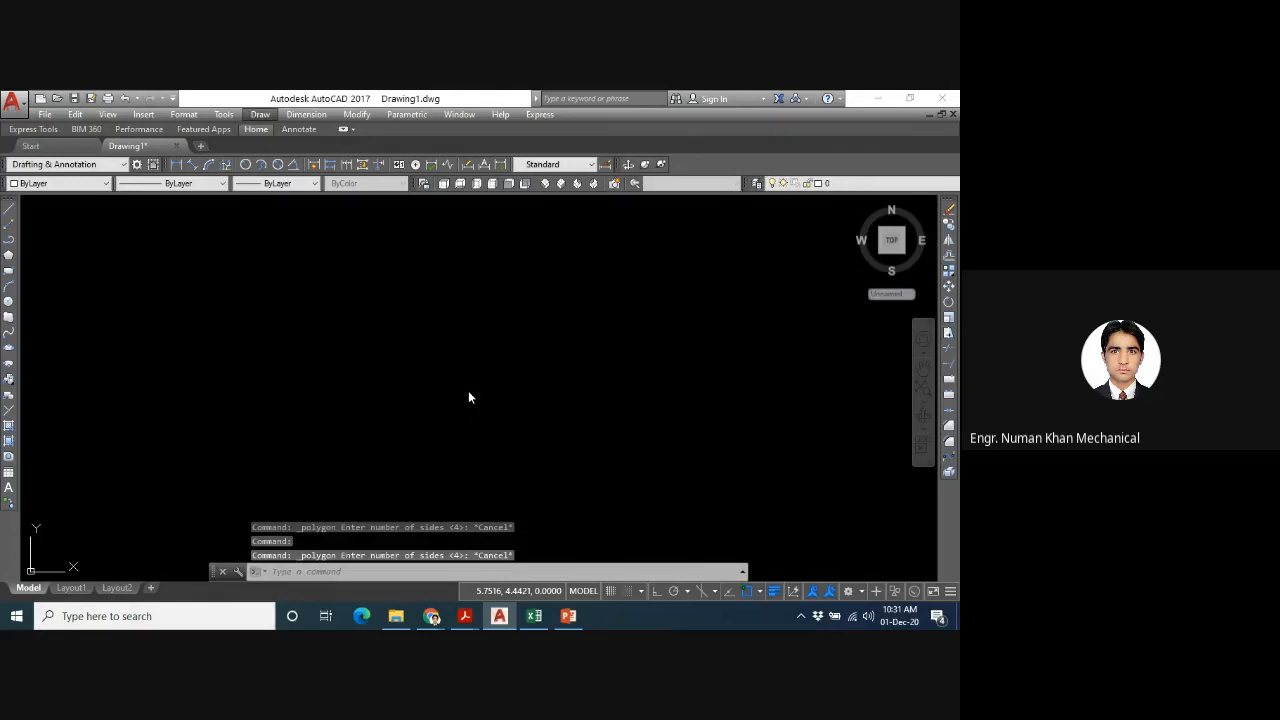
- Draw a circle centred at 5,5 with a radius of 10
{"action": "left_click", "coordinate": [325, 572]}
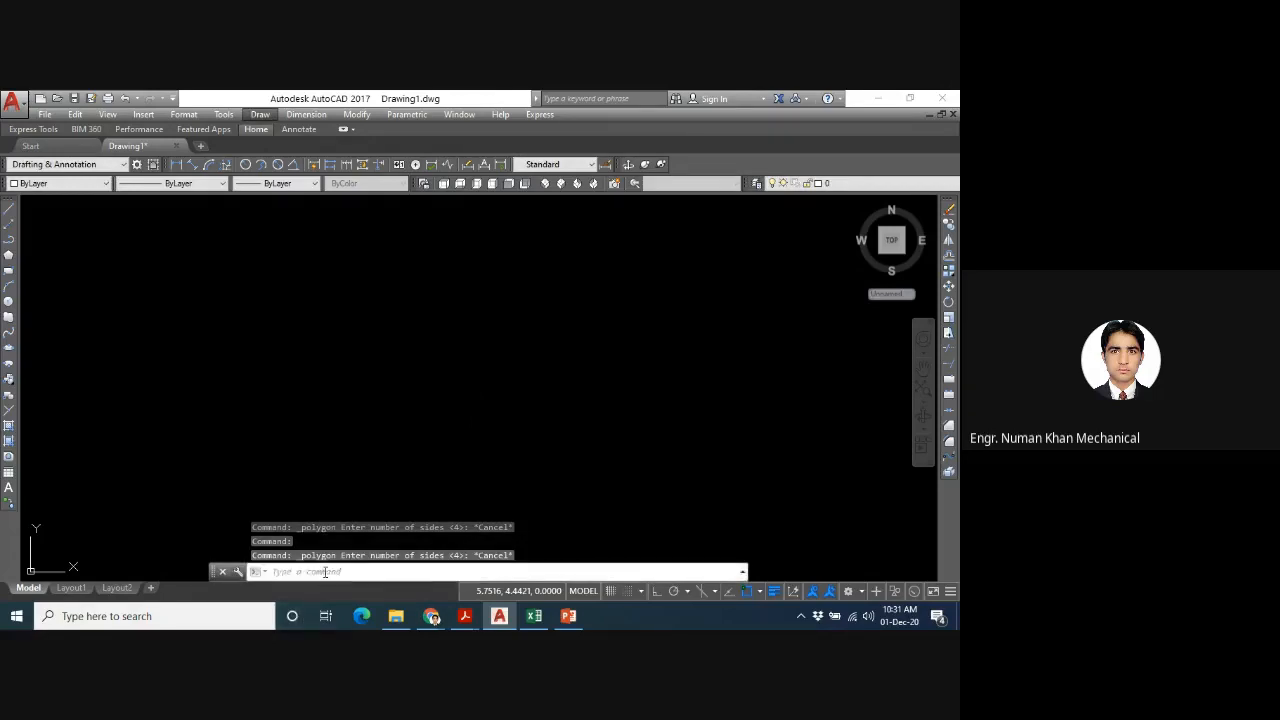
{"action": "type", "text": "c"}
{"action": "key", "text": "Return"}
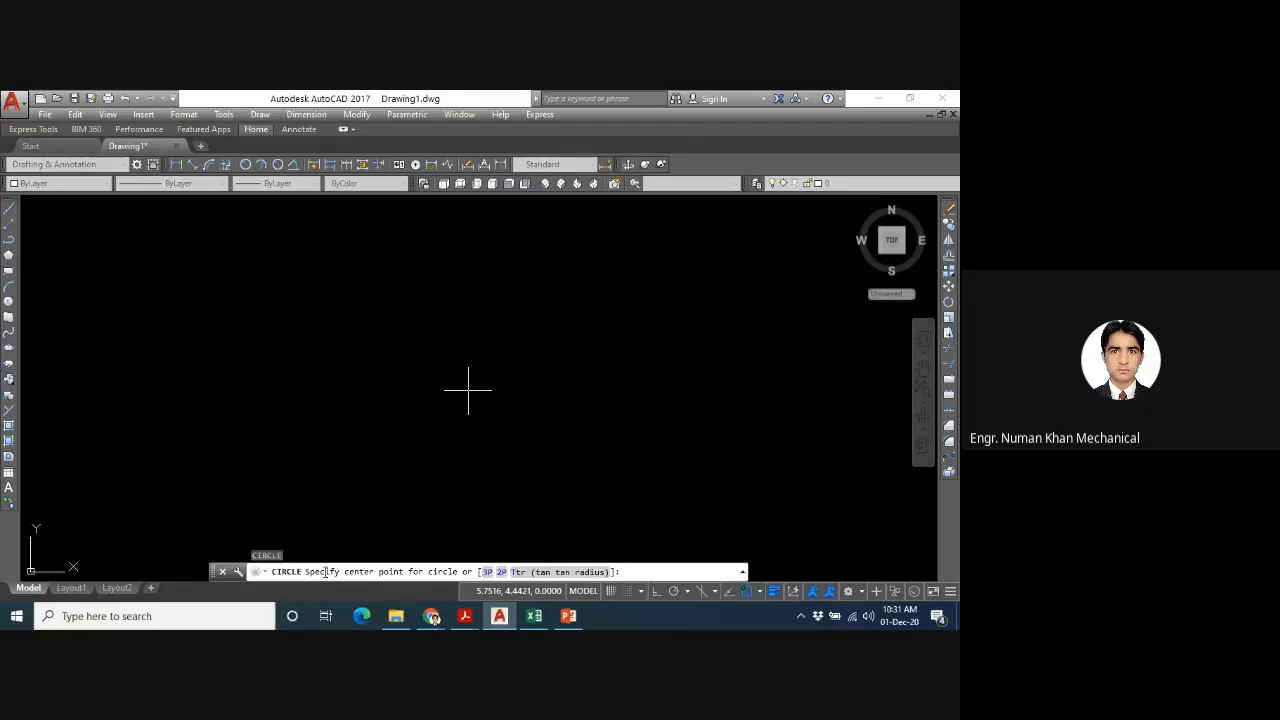
{"action": "type", "text": "5,5"}
{"action": "key", "text": "Return"}
{"action": "key", "text": "Return"}
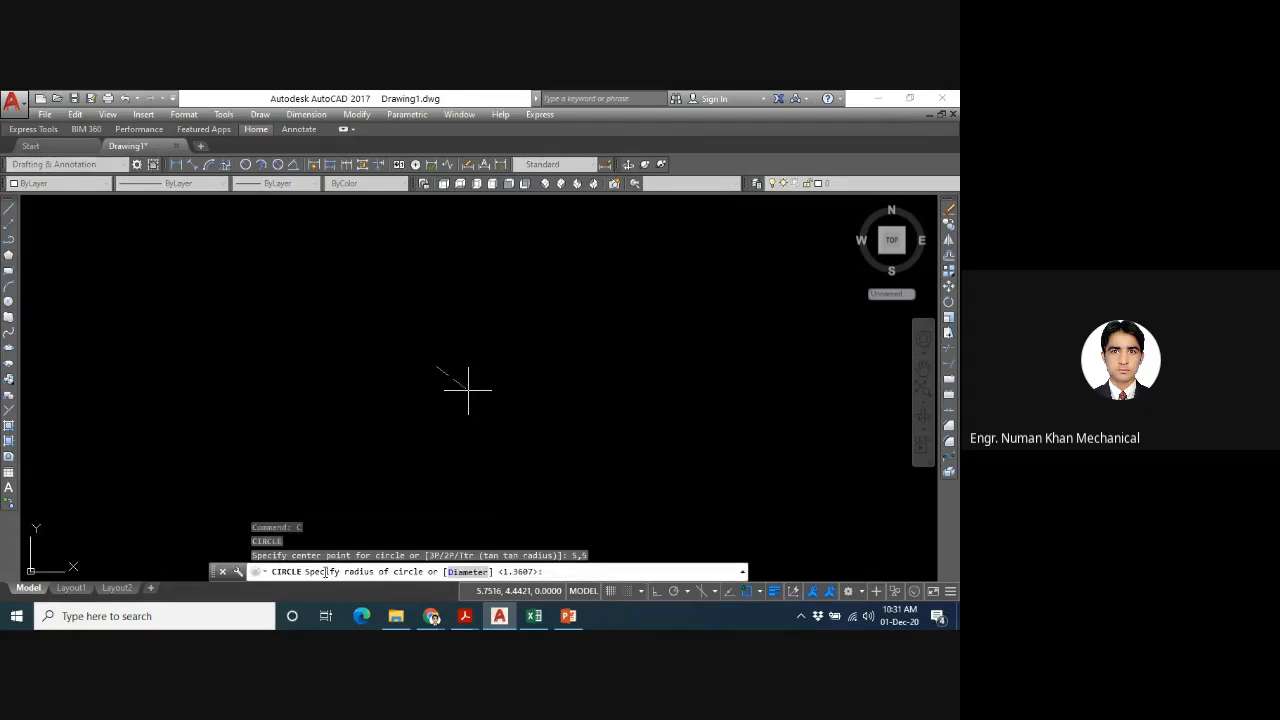
{"action": "type", "text": "10"}
- Draw a seven-sided polygon centred at 5,5, inscribed in the circle, with a radius of 10
{"action": "key", "text": "Return"}
{"action": "type", "text": "z"}
{"action": "key", "text": "Return"}
{"action": "type", "text": "a"}
{"action": "key", "text": "Return"}
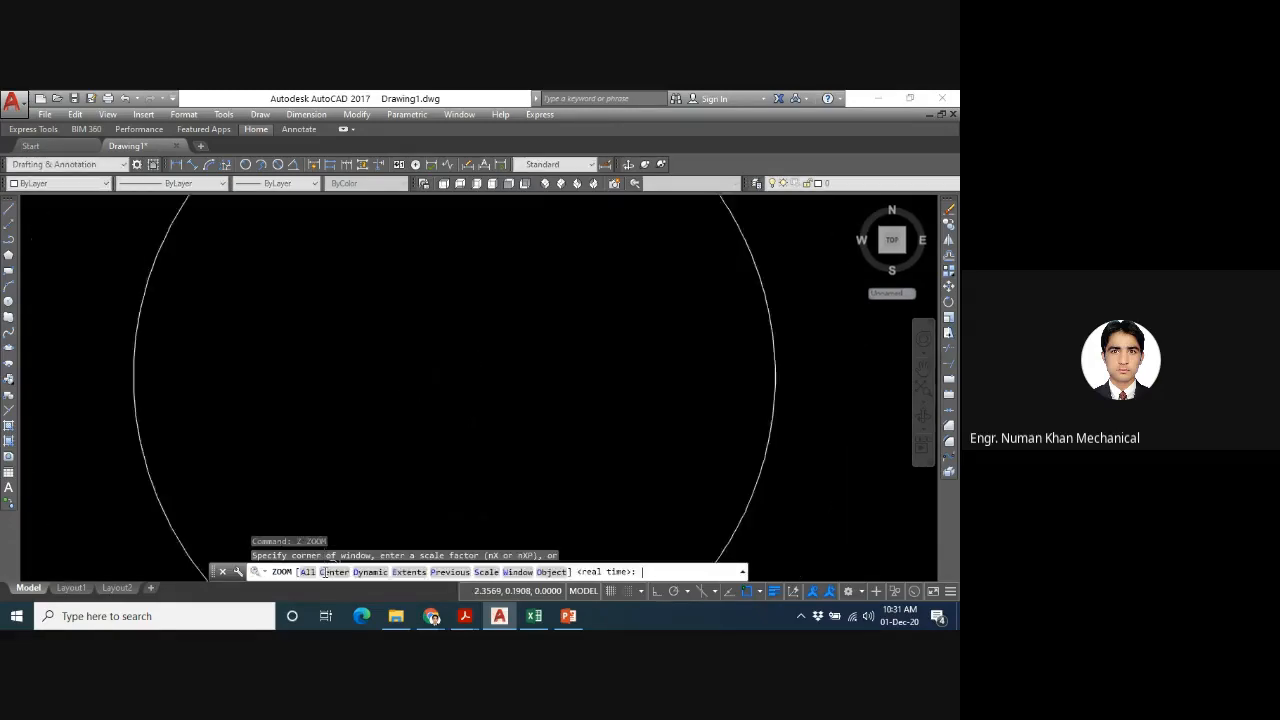
{"action": "key", "text": "Escape"}
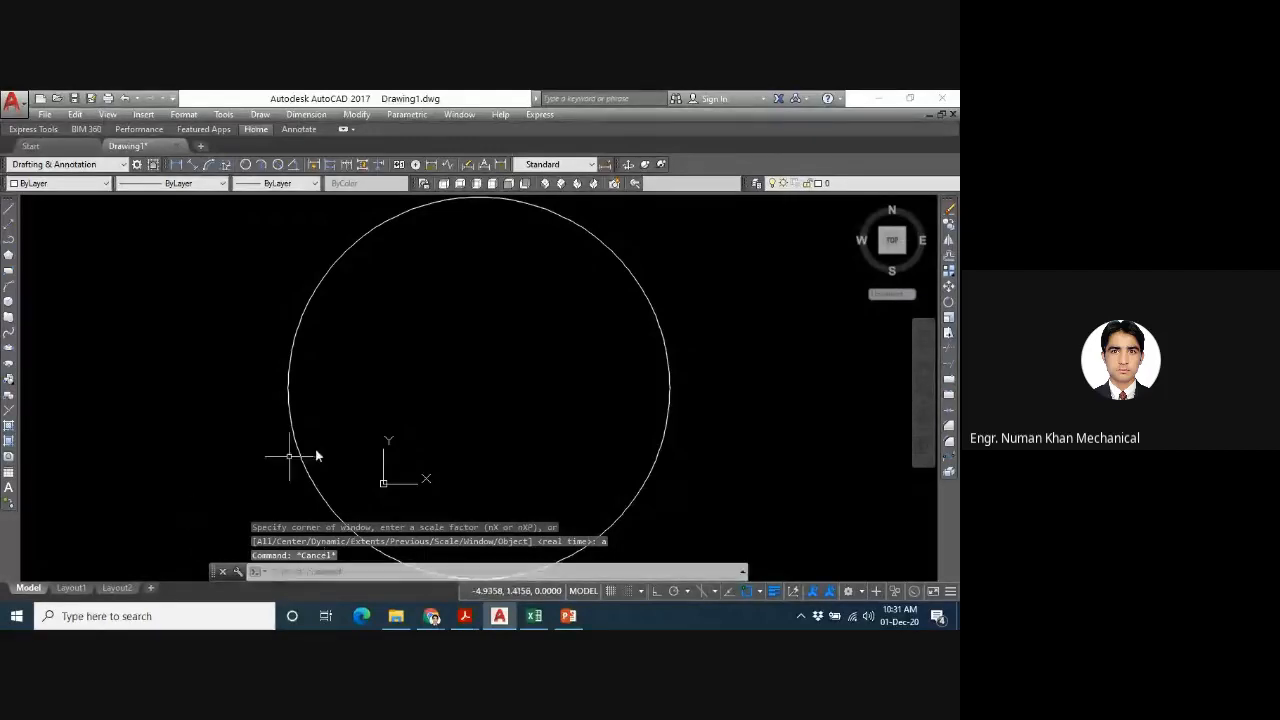
{"action": "scroll", "coordinate": [346, 432], "scroll_direction": "down", "scroll_amount": 2}
{"action": "middle_click_drag", "start_coordinate": [347, 434], "coordinate": [443, 360]}
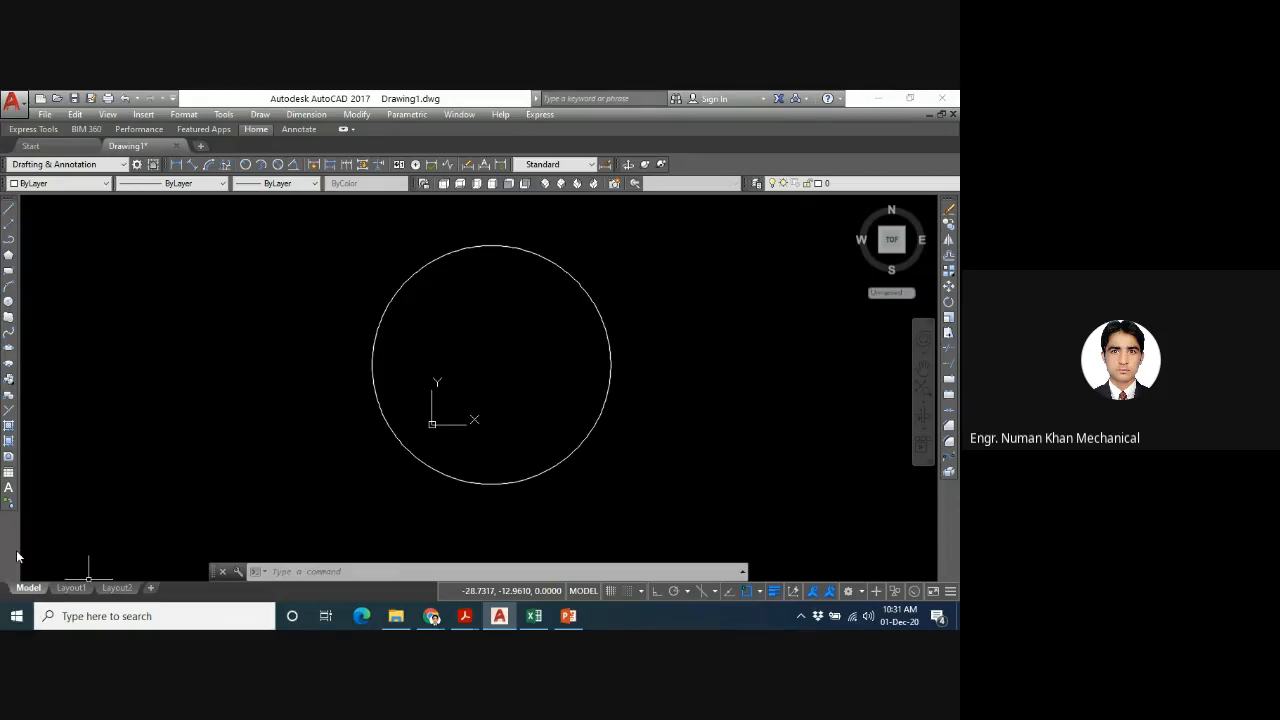
{"action": "left_click", "coordinate": [8, 256]}
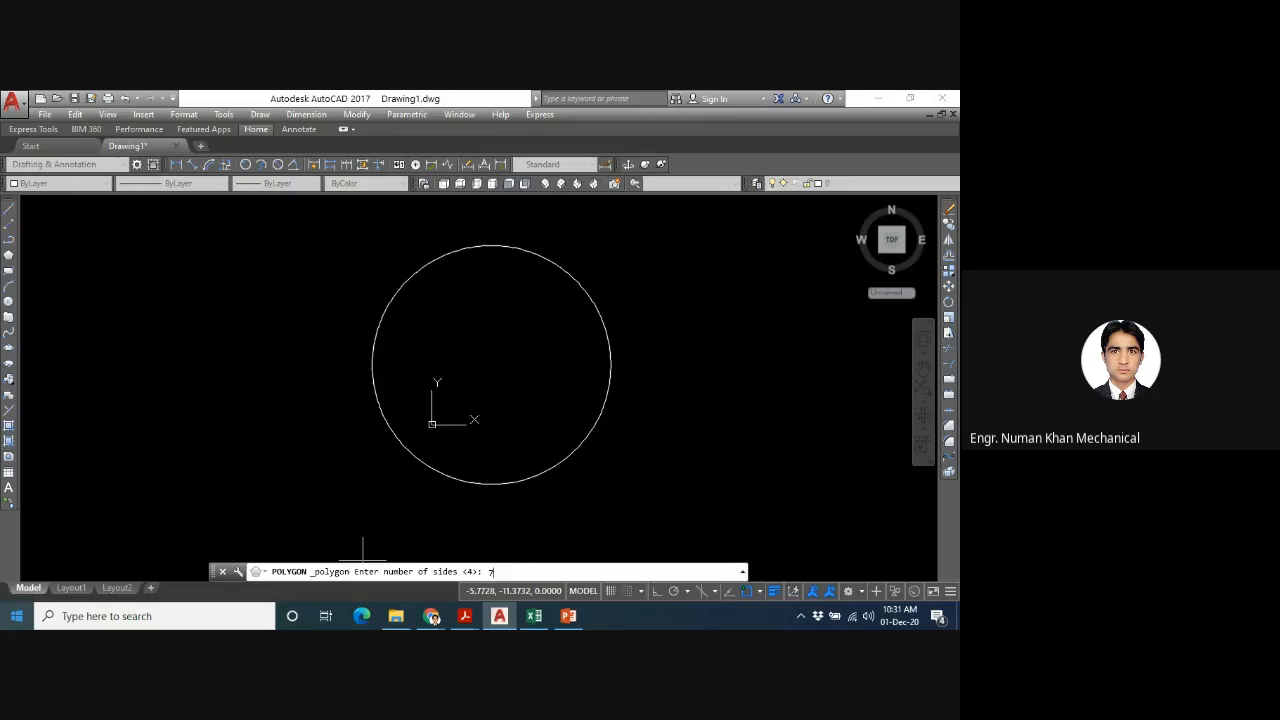
{"action": "key", "text": "Return"}
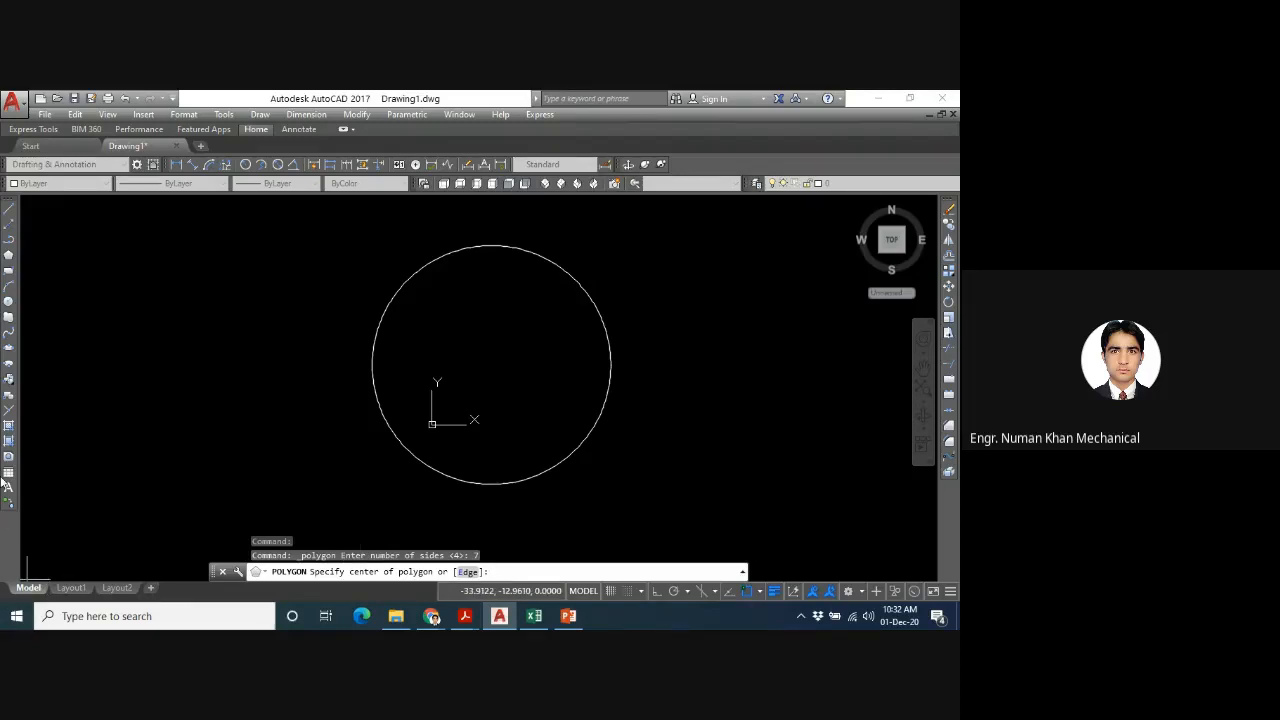
{"action": "type", "text": "5,5"}
{"action": "key", "text": "Return"}
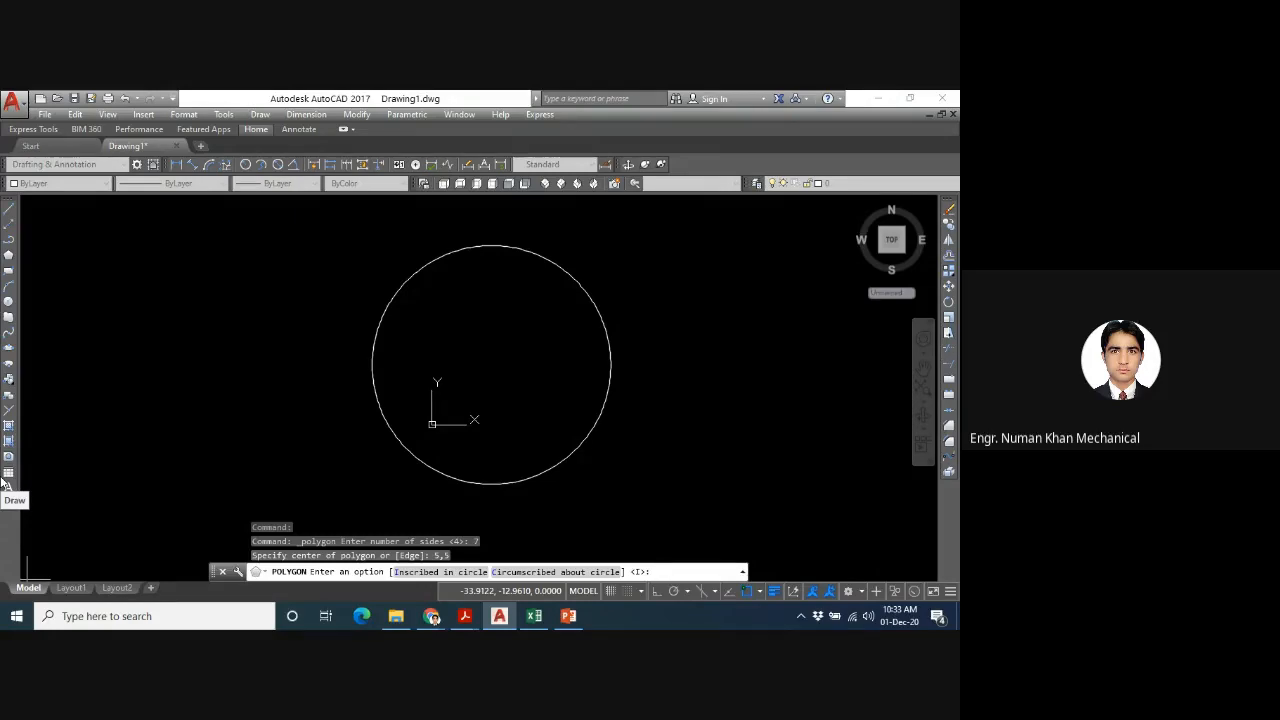
{"action": "key", "text": "Return"}
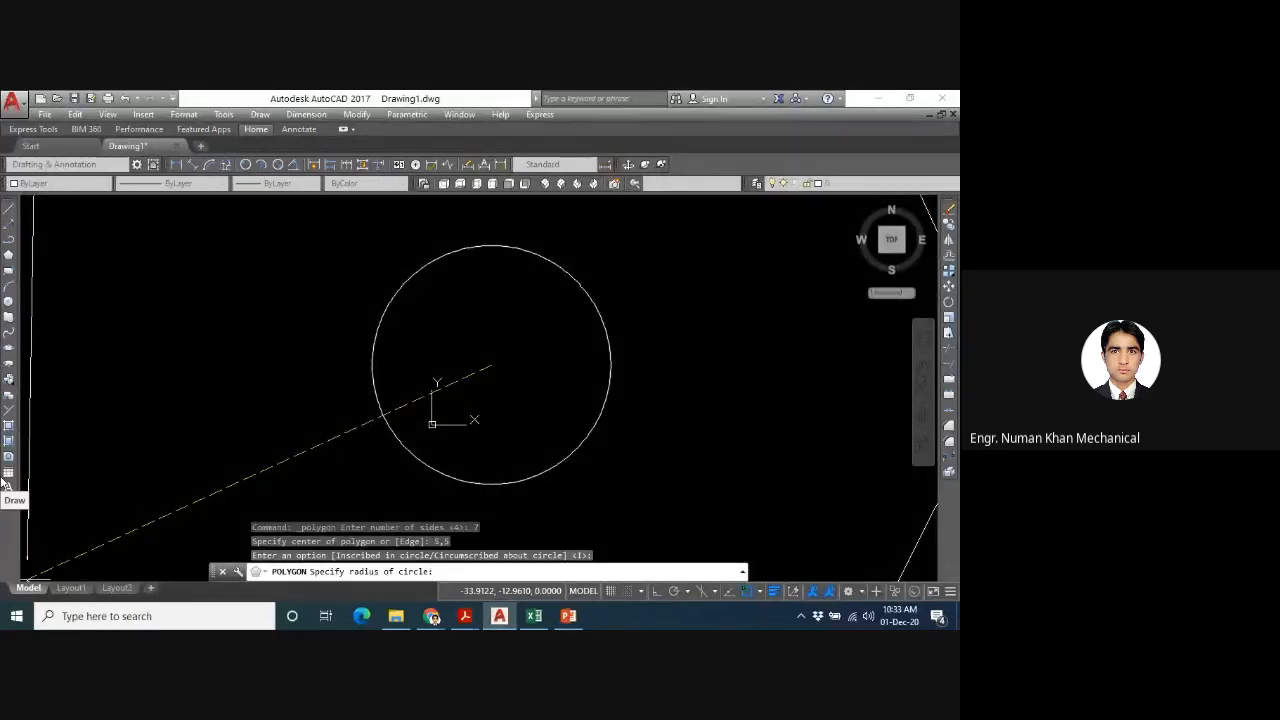
{"action": "type", "text": "10"}
{"action": "key", "text": "Return"}
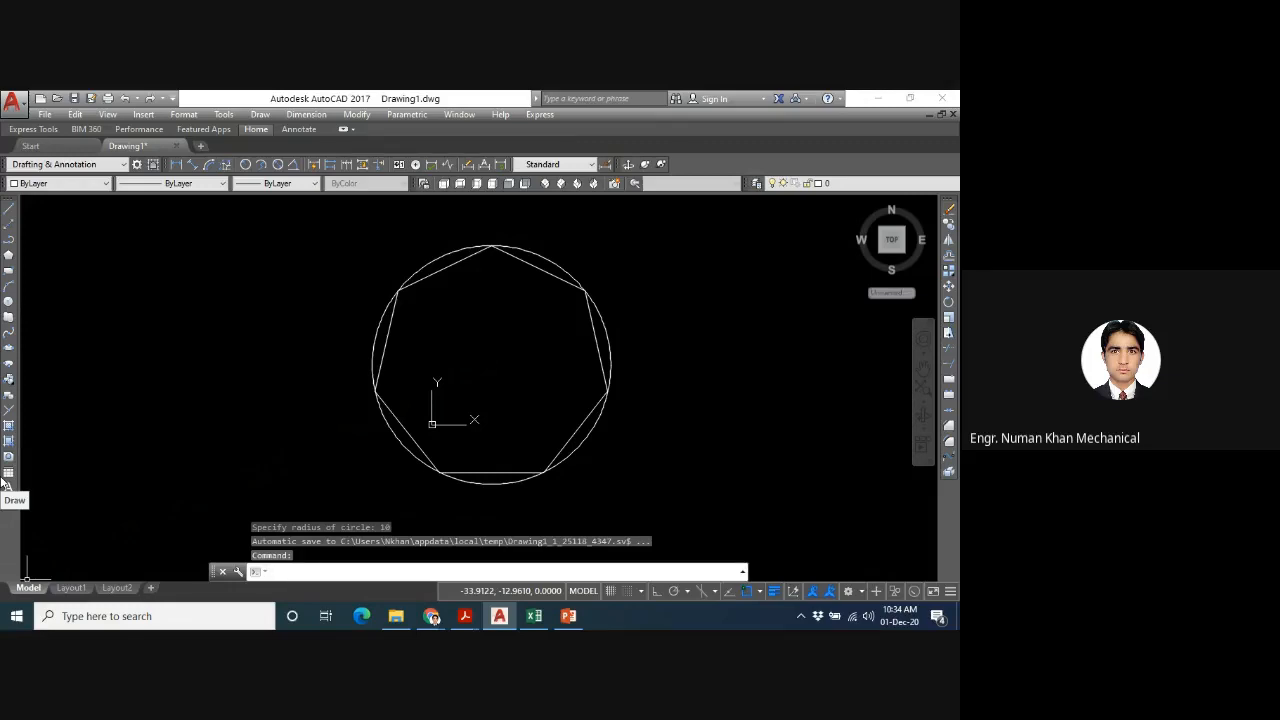
- Draw a second seven-sided polygon centred at 5,5, circumscribed about the circle, with a radius of 10
{"action": "key", "text": "Up"}
{"action": "key", "text": "Return"}
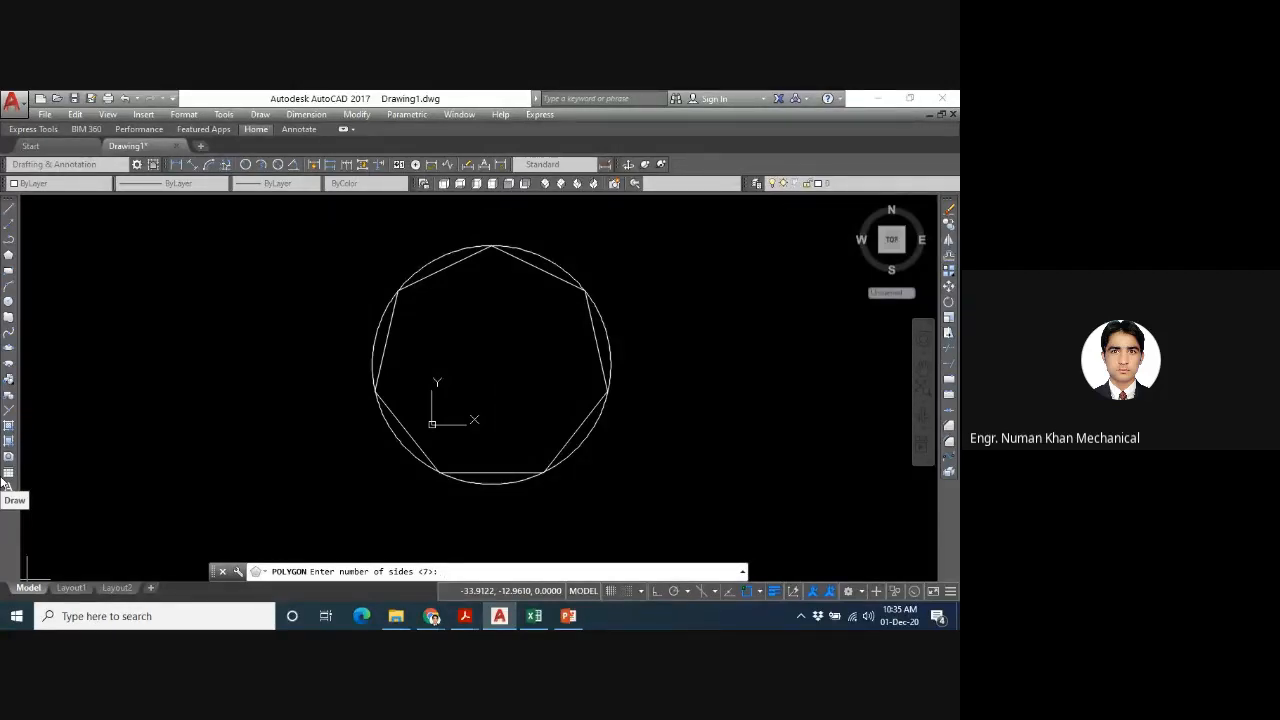
{"action": "key", "text": "Return"}
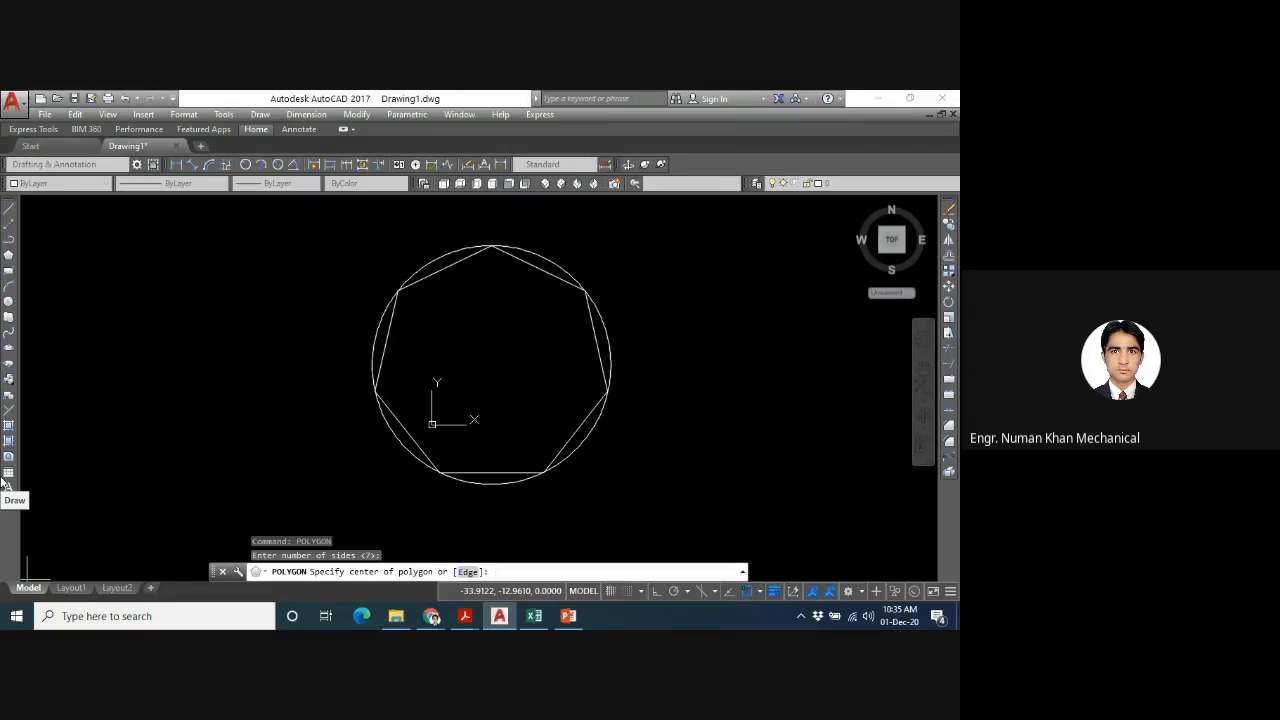
{"action": "type", "text": "5,5"}
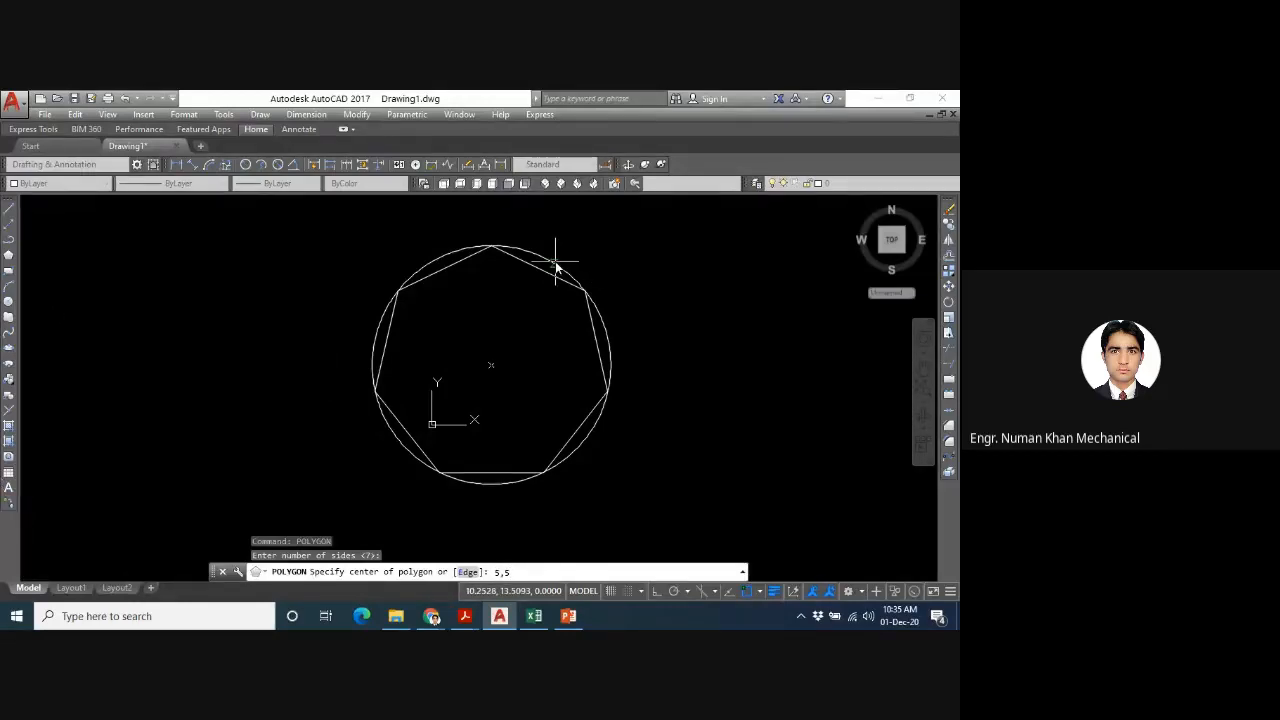
{"action": "key", "text": "Return"}
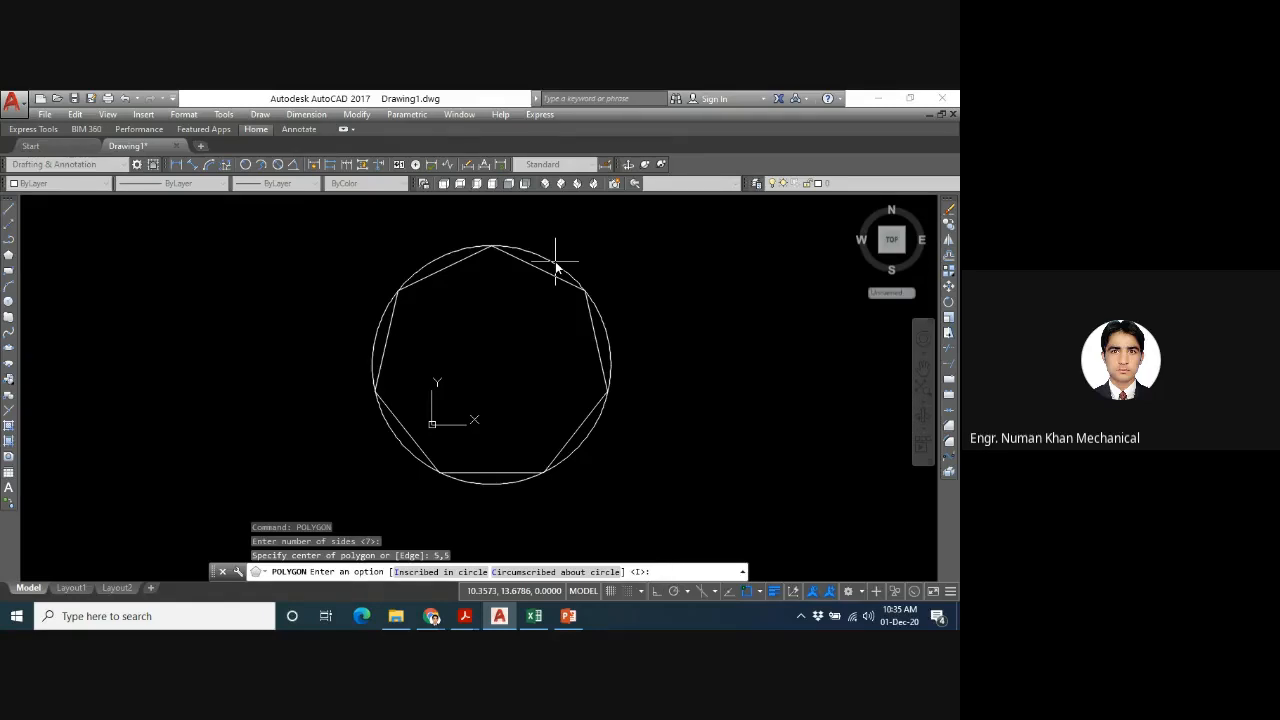
{"action": "type", "text": "c"}
{"action": "key", "text": "Return"}
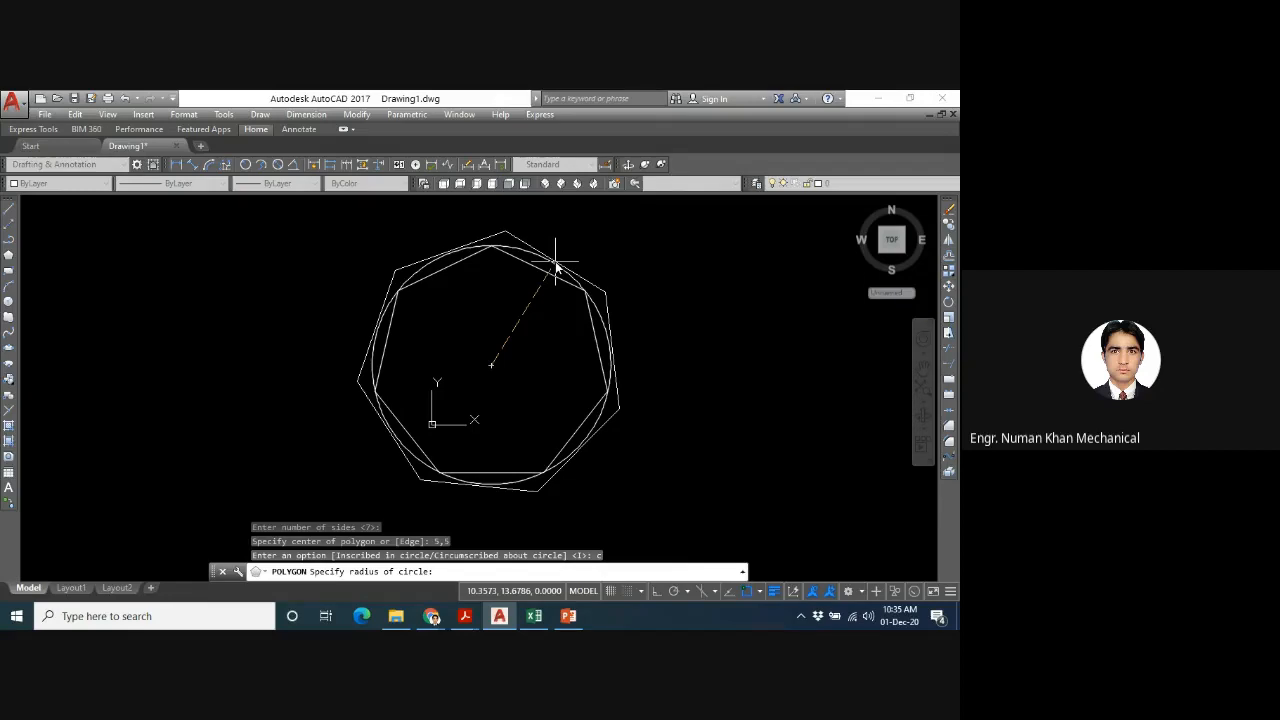
{"action": "type", "text": "10"}
{"action": "key", "text": "Return"}
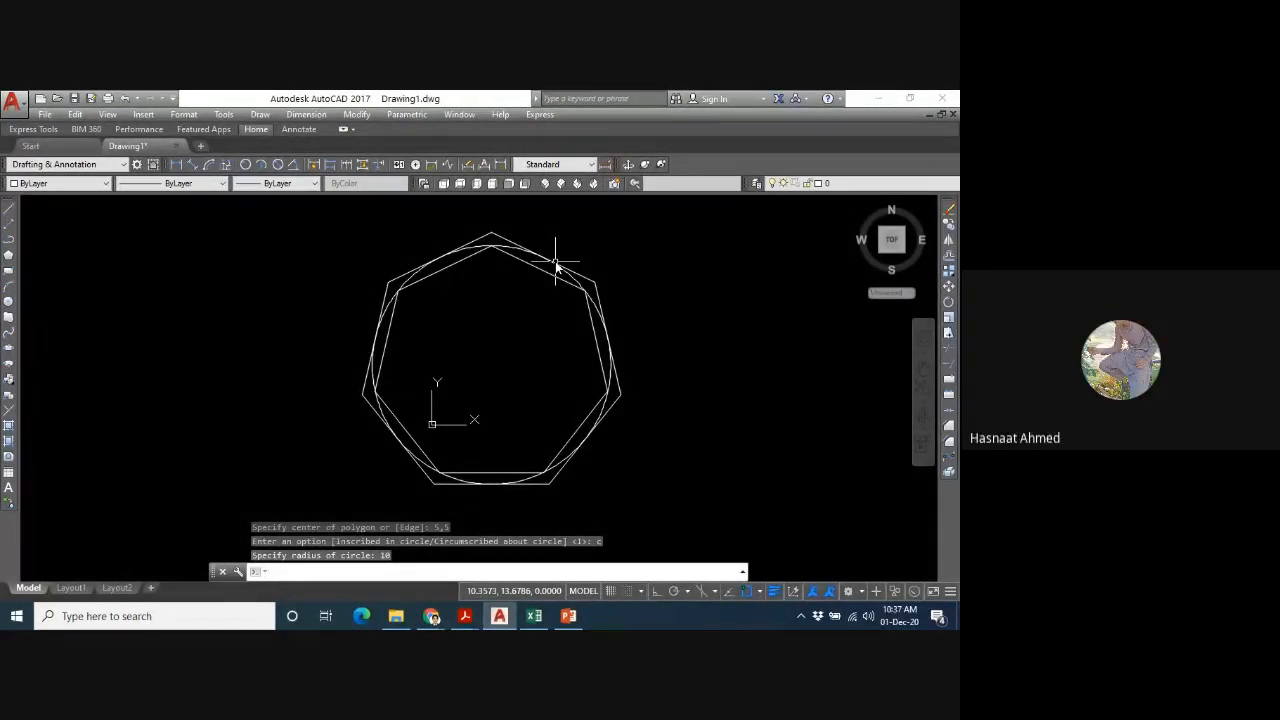
- Erase the circle and both seven-sided polygons from the drawing
{"action": "key", "text": "alt+Tab"}
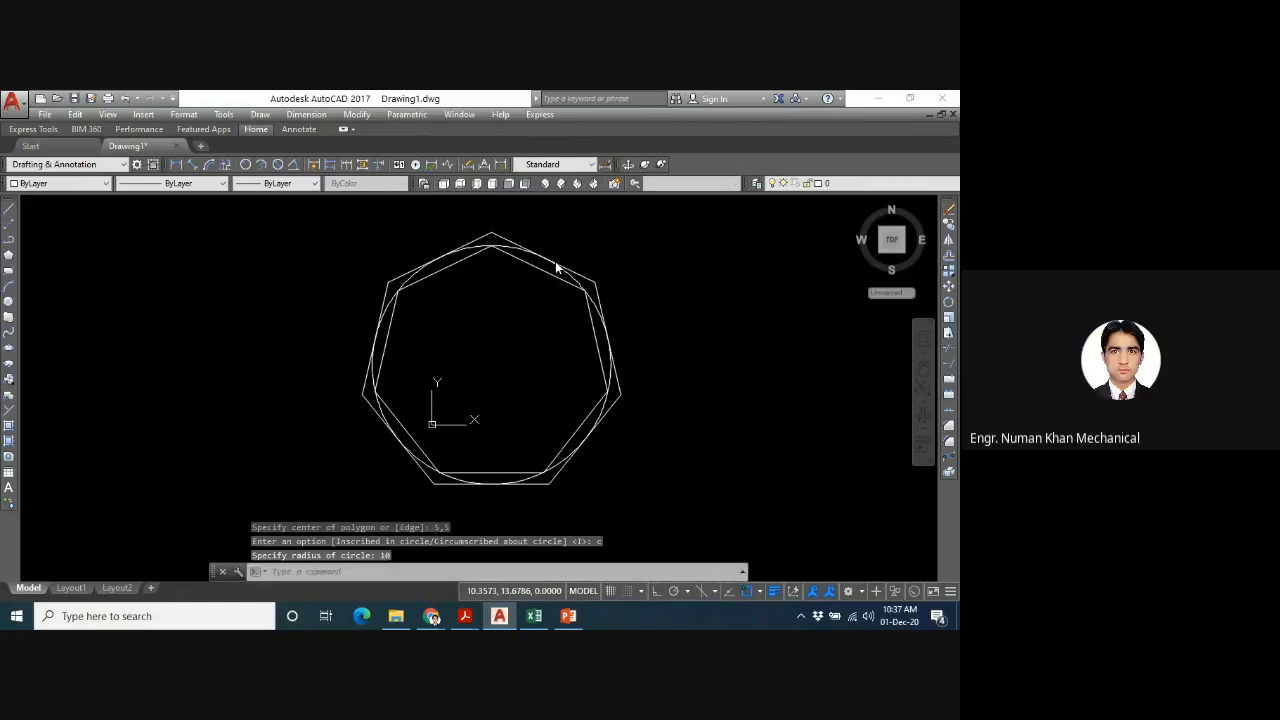
{"action": "left_click", "coordinate": [608, 231]}
{"action": "left_click", "coordinate": [458, 402]}
{"action": "key", "text": "Delete"}
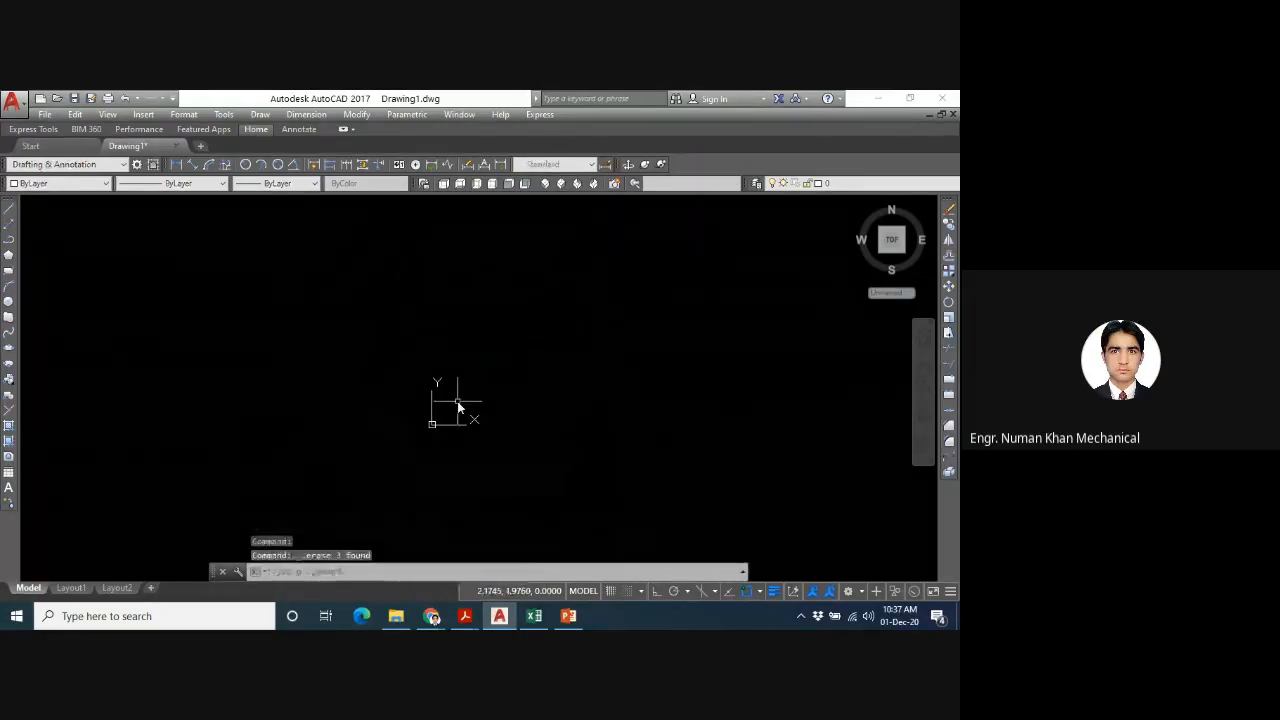
{"action": "type", "text": "pol"}
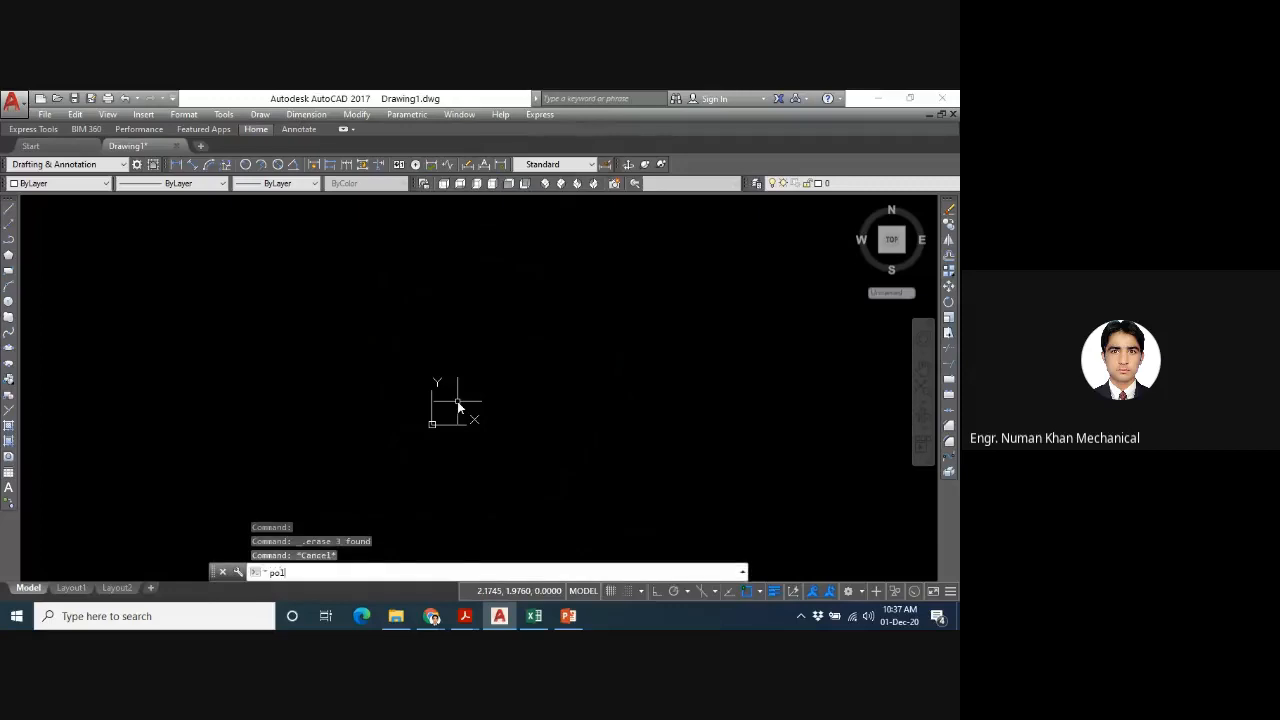
{"action": "key", "text": "Return"}
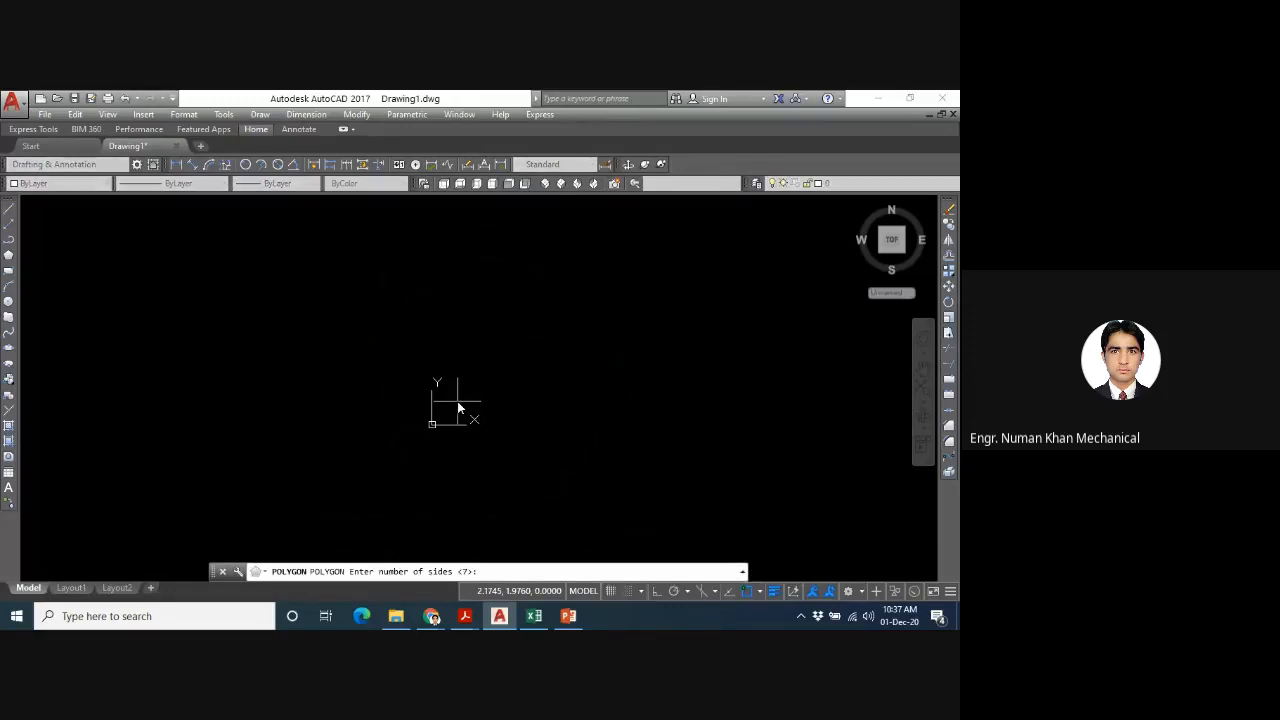
{"action": "type", "text": "8"}
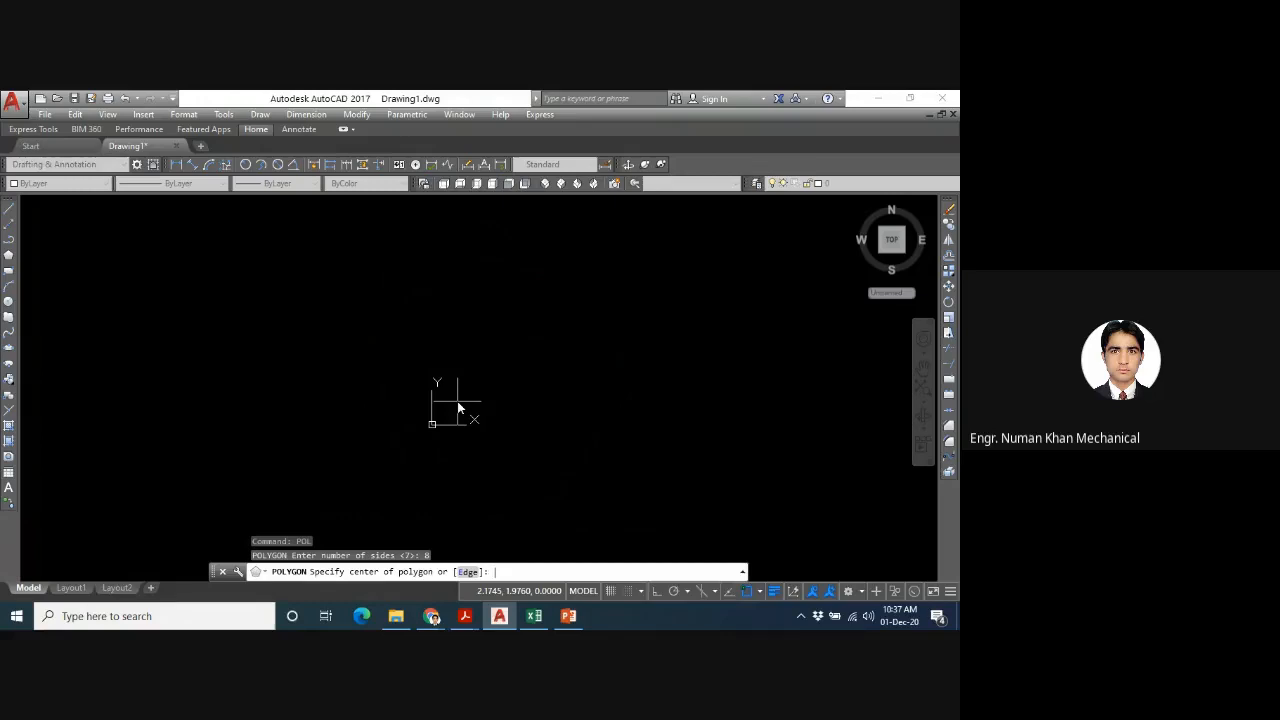
{"action": "type", "text": "1,1"}
{"action": "key", "text": "Return"}
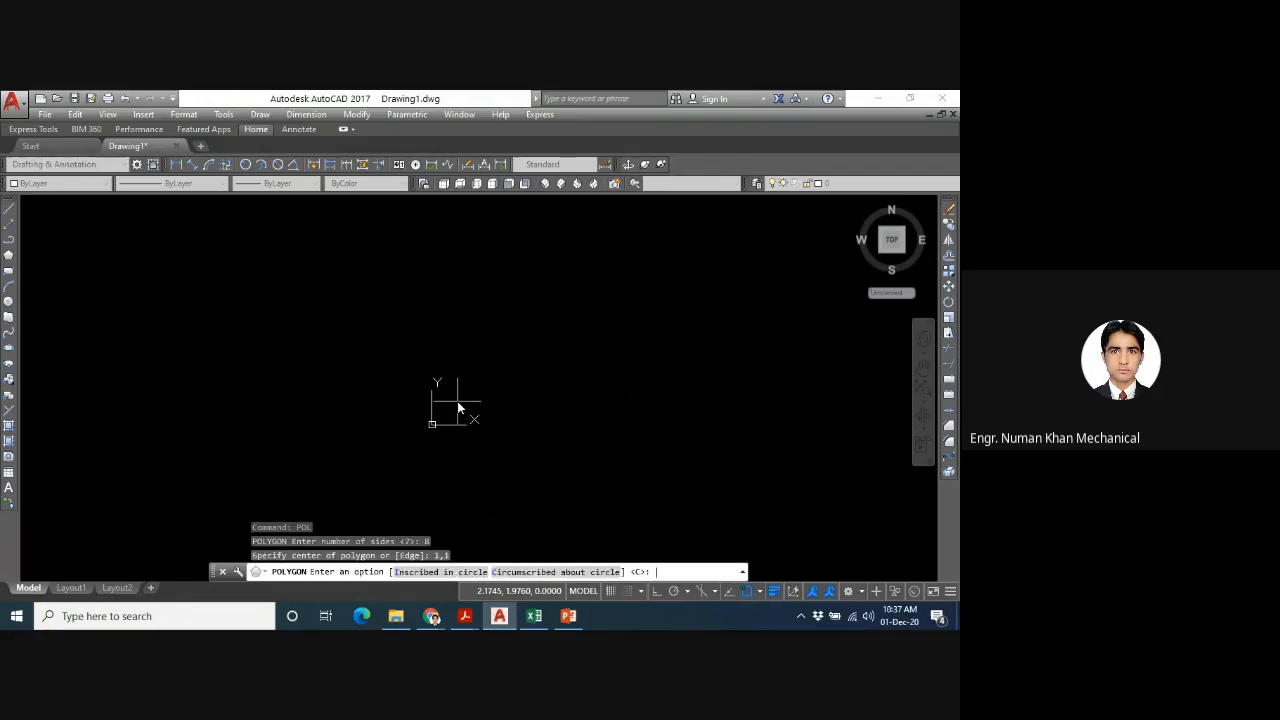
{"action": "key", "text": "Escape"}
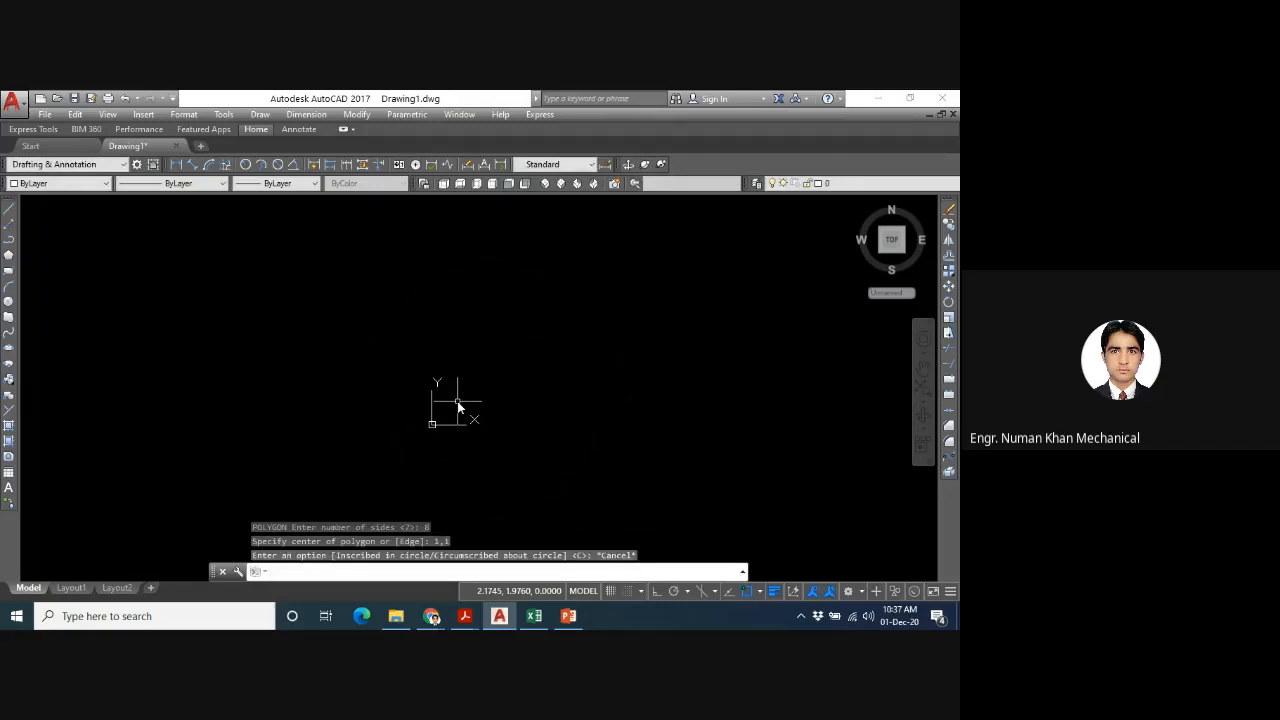
- Draw an eight-sided polygon centred at about 8,8, circumscribed about a circle, setting its radius freehand near 18.8,3
{"action": "type", "text": "pol"}
{"action": "key", "text": "Return"}
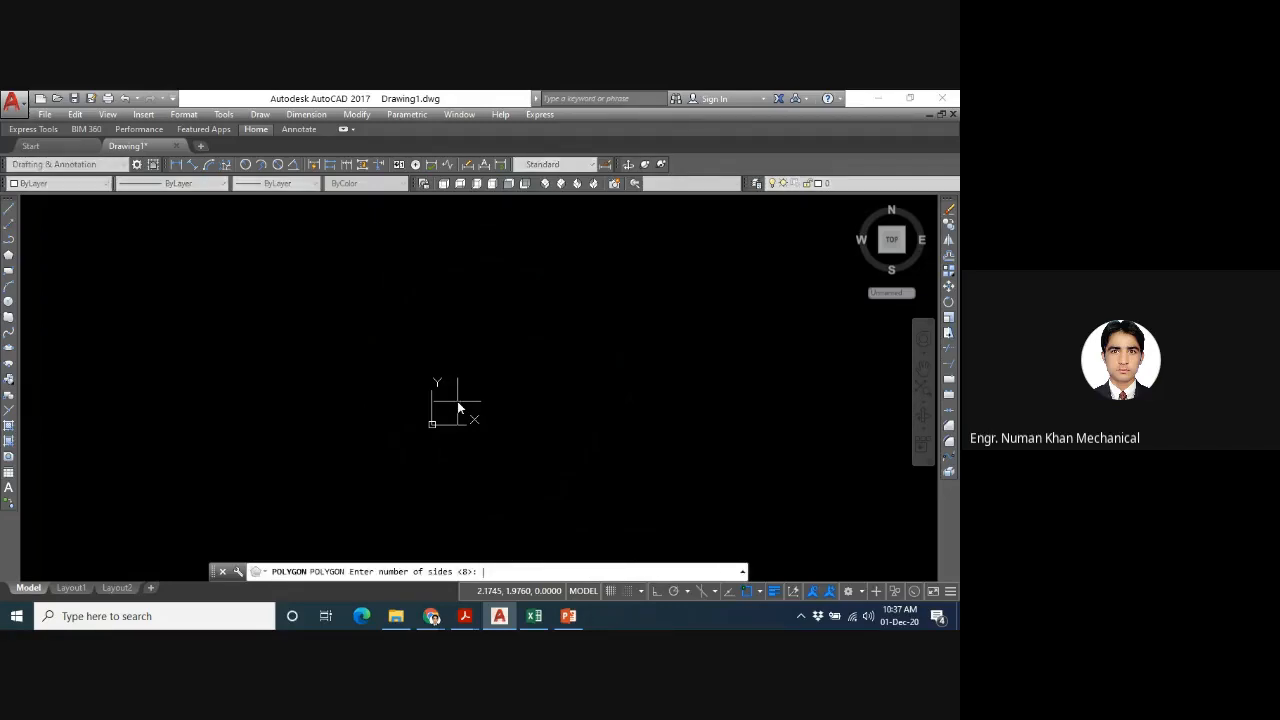
{"action": "key", "text": "Return"}
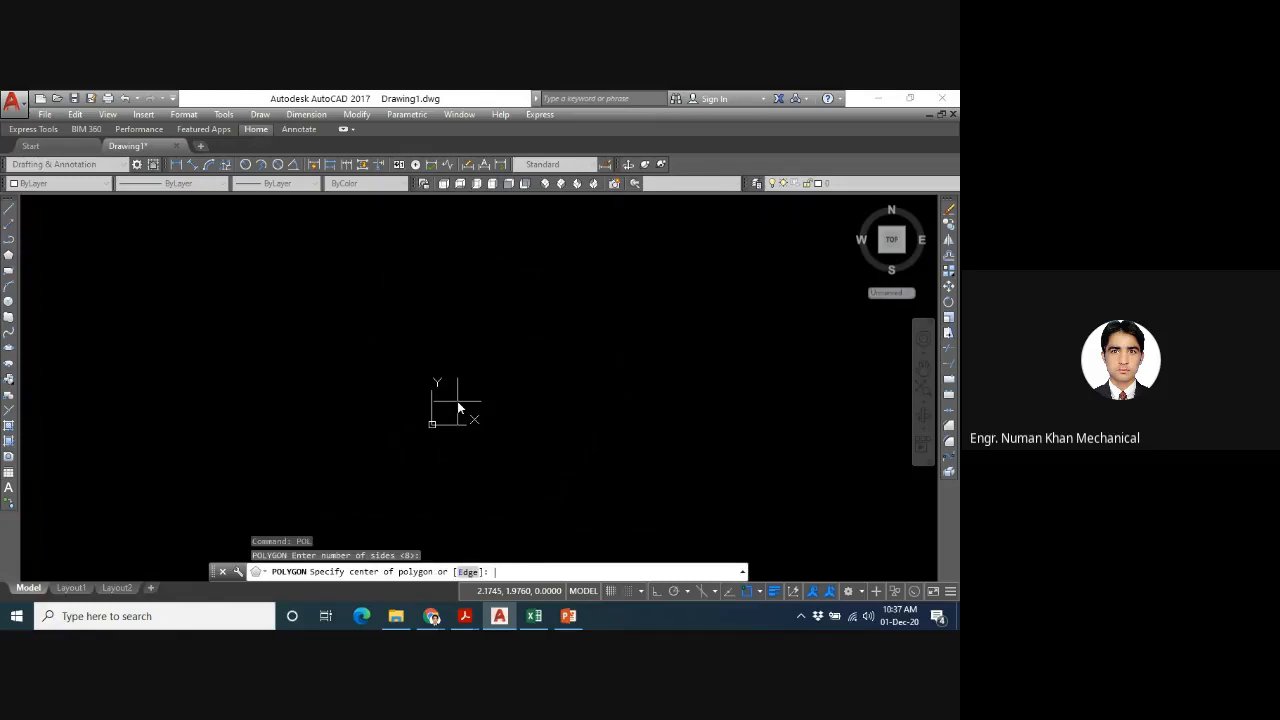
{"action": "left_click", "coordinate": [528, 328]}
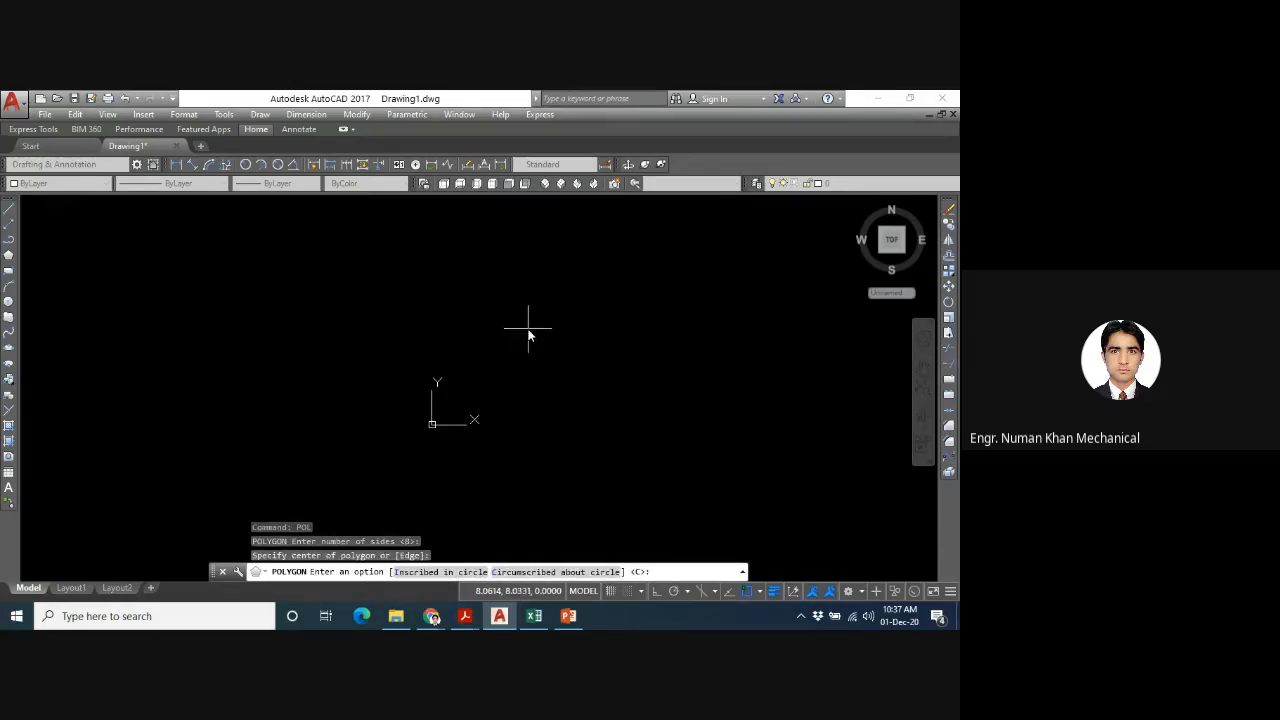
{"action": "key", "text": "Return"}
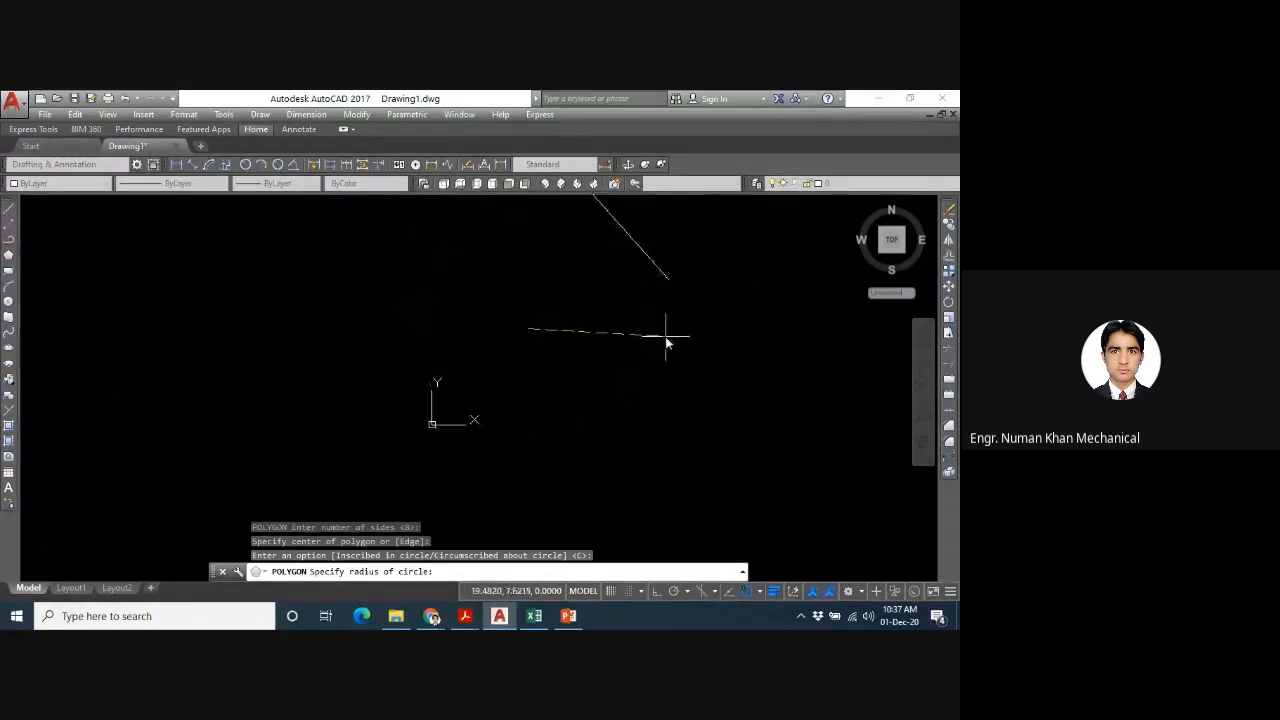
{"action": "left_click", "coordinate": [658, 386]}
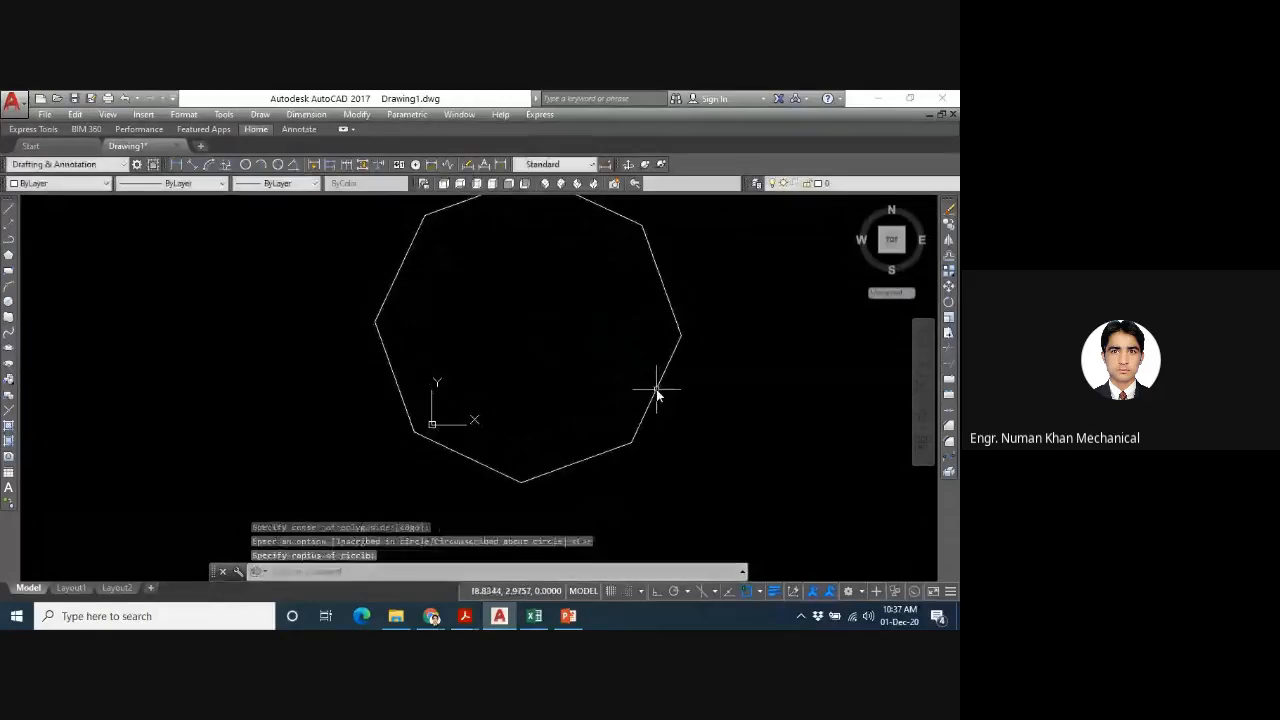
{"action": "key", "text": "Escape"}
- Erase the eight-sided polygon from the drawing
{"action": "type", "text": "z"}
{"action": "key", "text": "Return"}
{"action": "type", "text": "a"}
{"action": "key", "text": "Return"}
{"action": "left_click", "coordinate": [590, 357]}
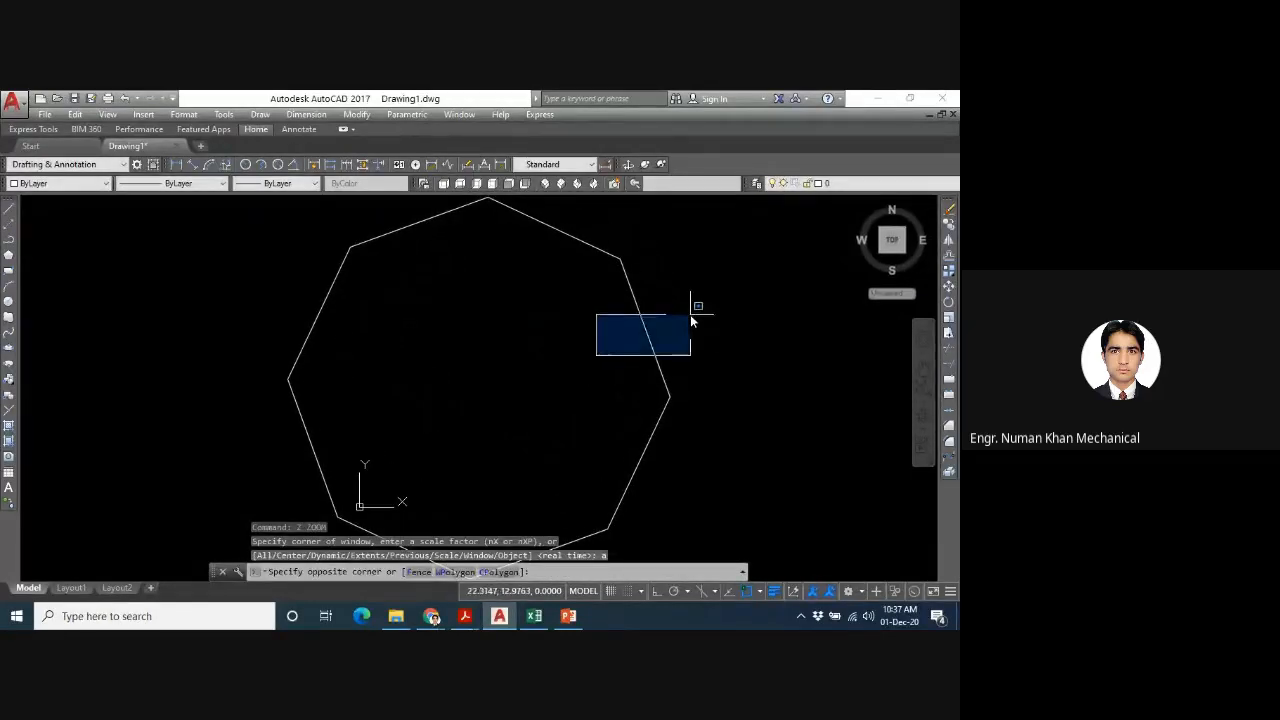
{"action": "left_click", "coordinate": [692, 313]}
{"action": "left_click", "coordinate": [680, 314]}
{"action": "left_click", "coordinate": [588, 358]}
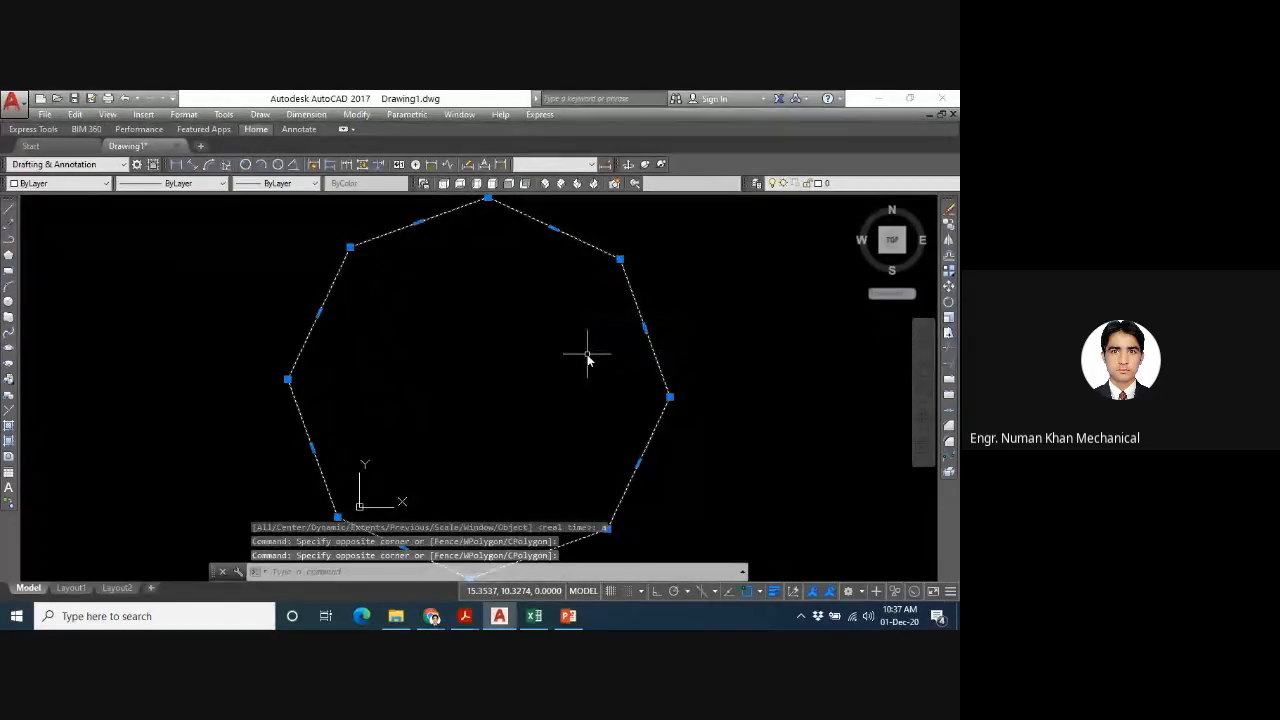
{"action": "key", "text": "Delete"}
- Draw a five-sided polygon with the Edge option, its bottom edge running from about 2.8,3.5 to 5,3.4
{"action": "type", "text": "z"}
{"action": "key", "text": "Return"}
{"action": "type", "text": "a"}
{"action": "key", "text": "Return"}
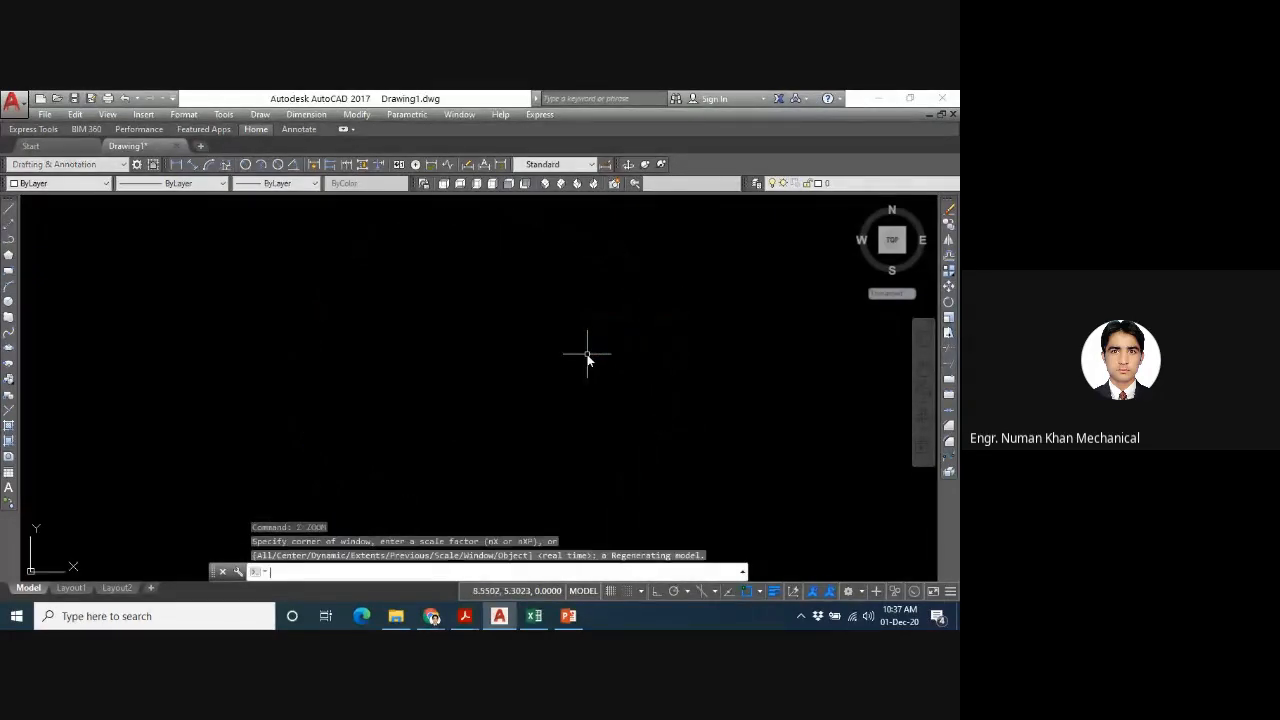
{"action": "key", "text": "Escape"}
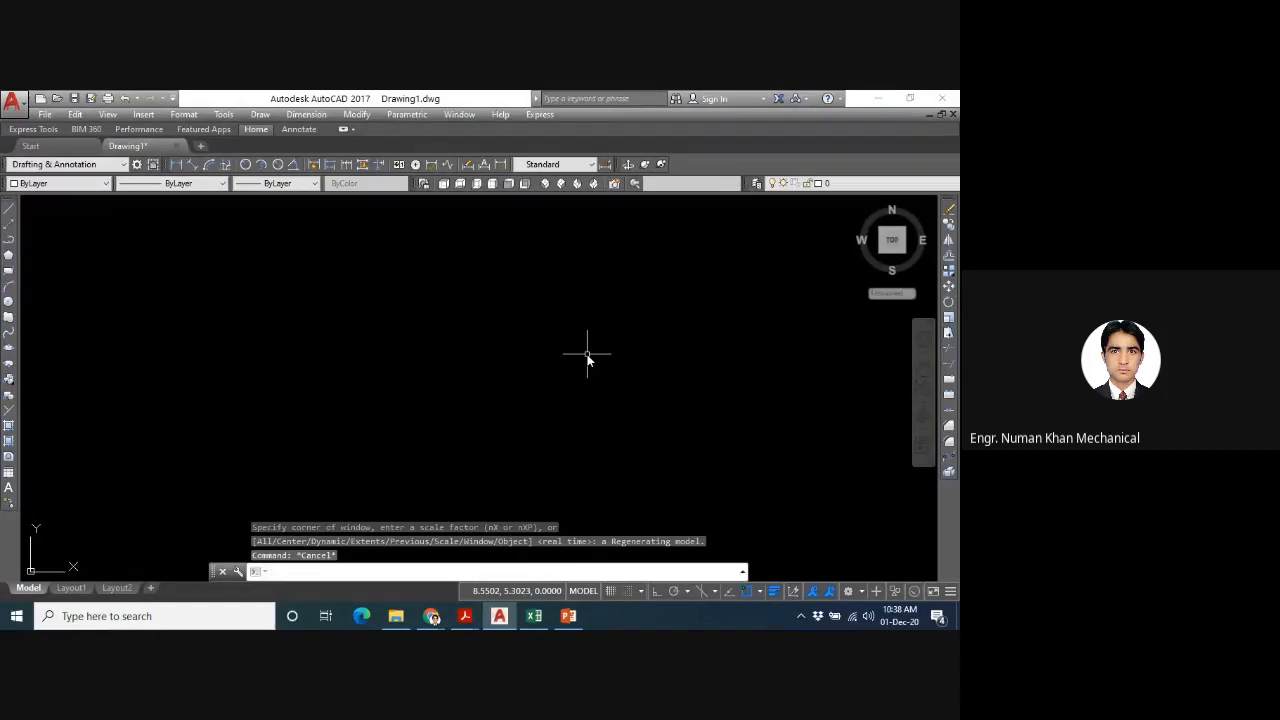
{"action": "type", "text": "pol"}
{"action": "key", "text": "Return"}
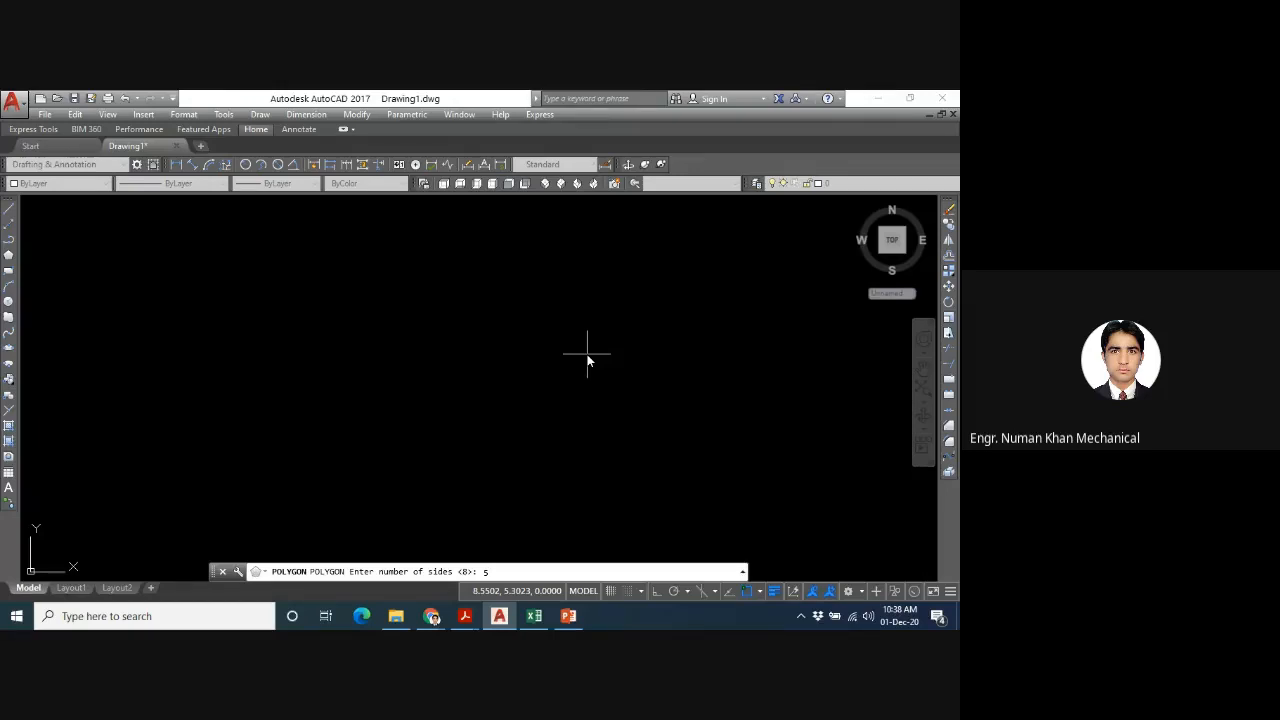
{"action": "key", "text": "Return"}
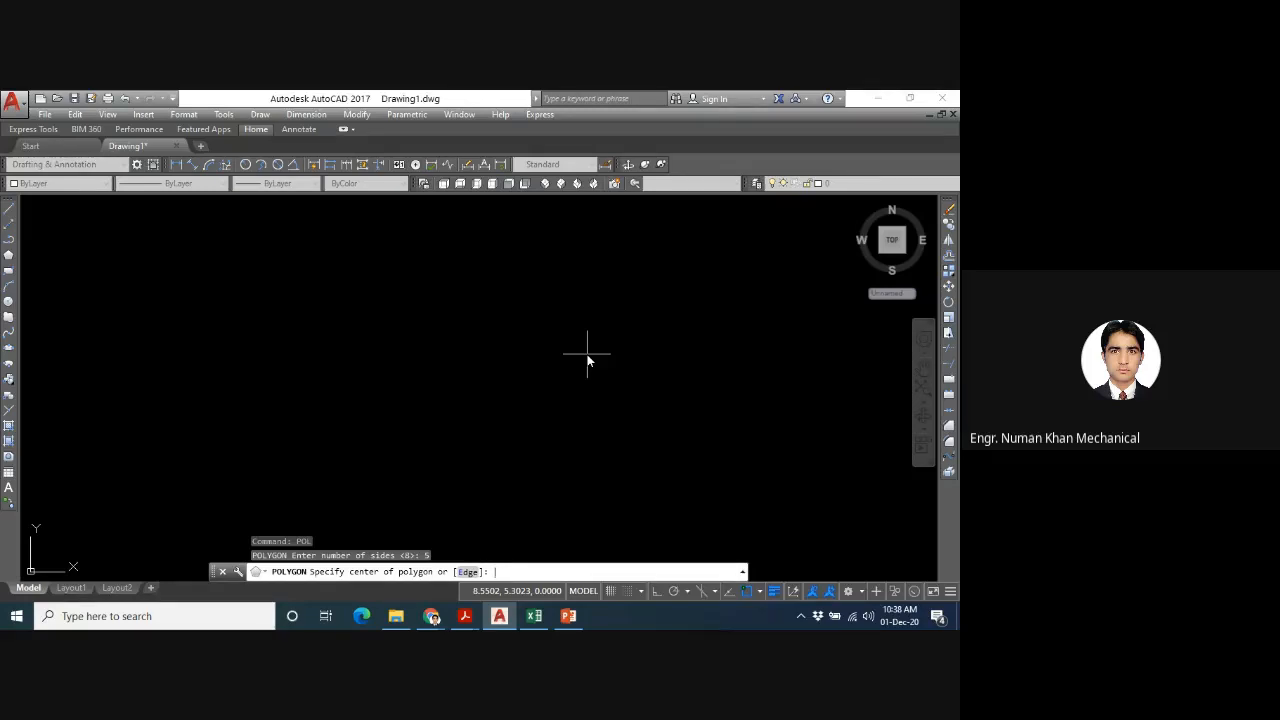
{"action": "type", "text": "e"}
{"action": "key", "text": "Return"}
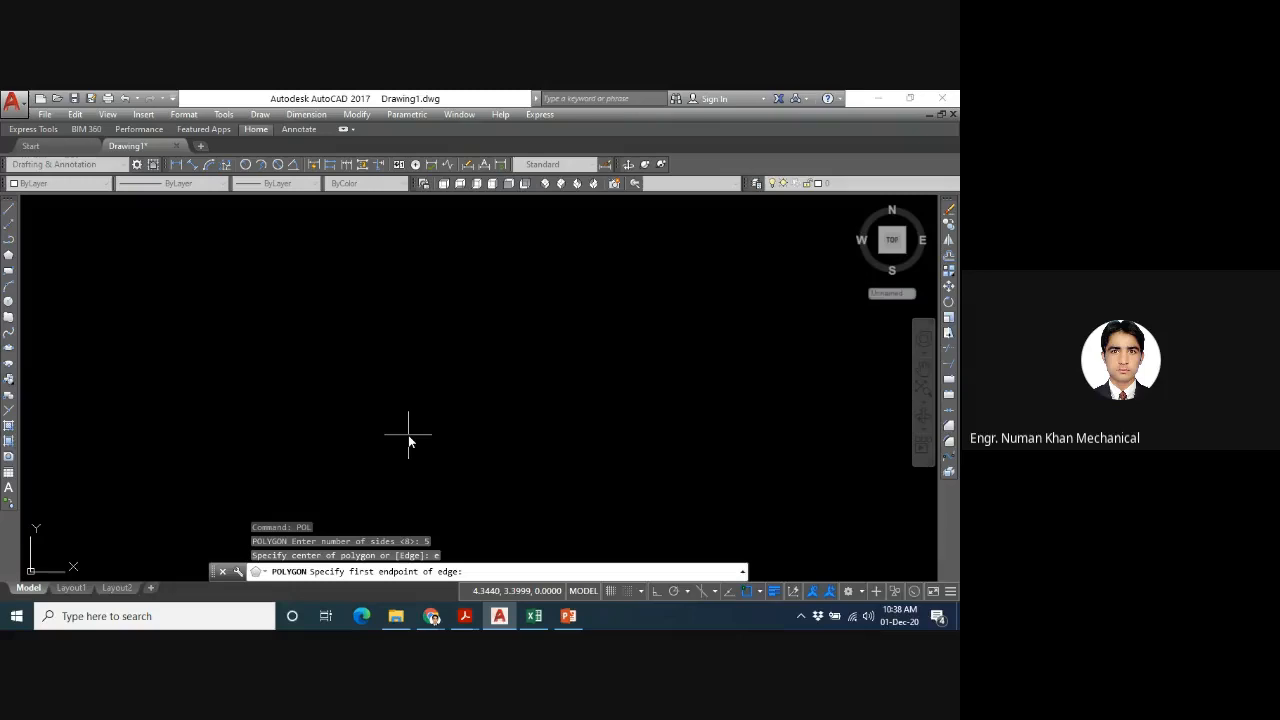
{"action": "left_click", "coordinate": [343, 437]}
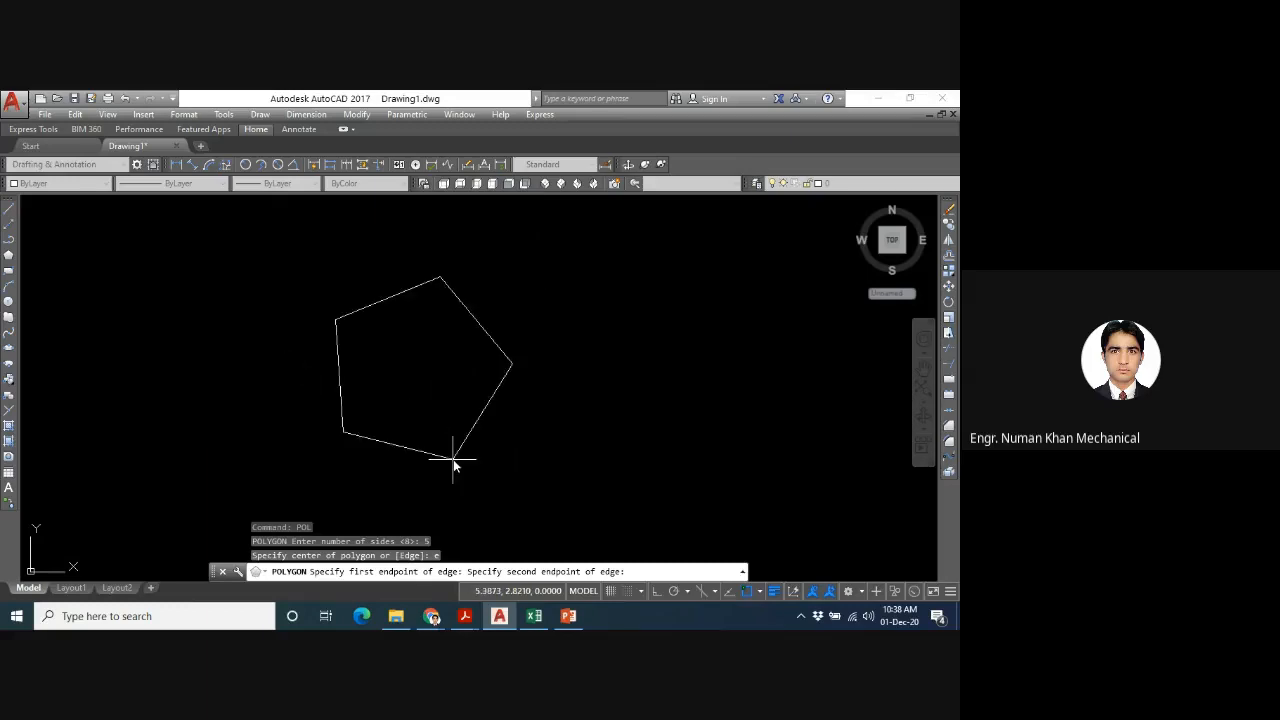
{"action": "left_click", "coordinate": [437, 434]}
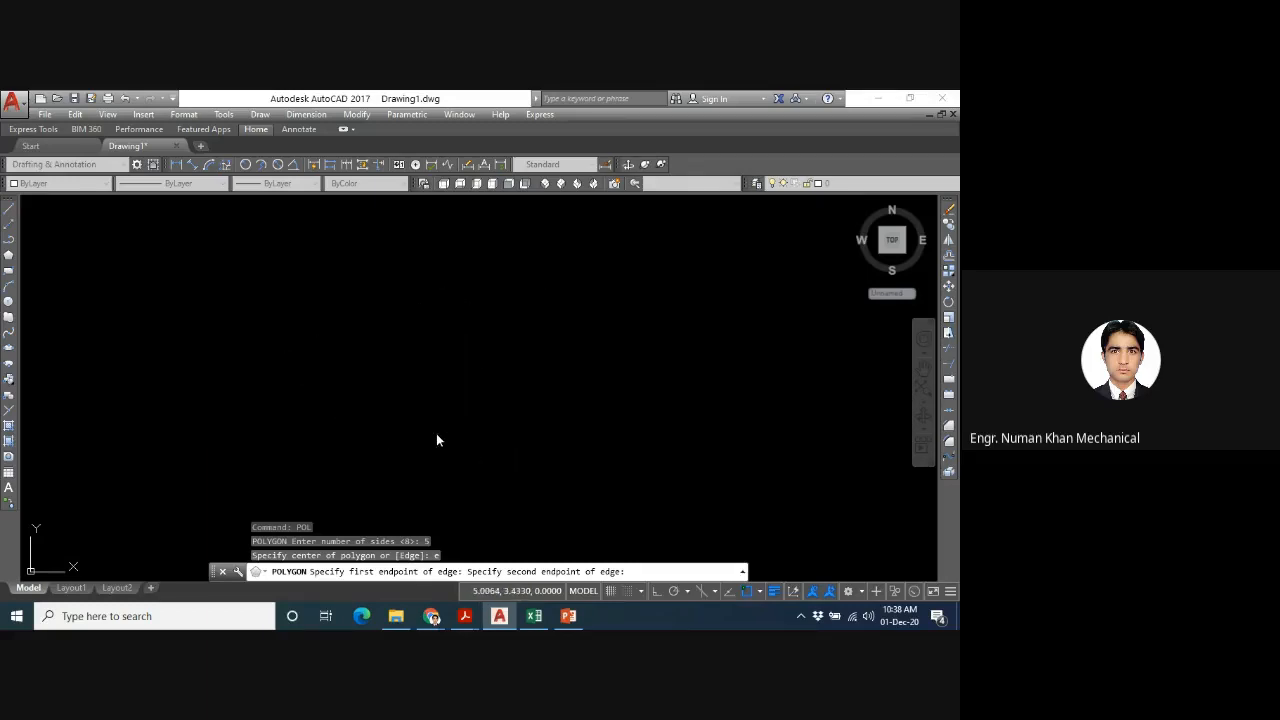
- Draw a second five-sided polygon beside the first with the Edge option, placing the edge's second endpoint at relative coordinates @3,0
{"action": "type", "text": "pol"}
{"action": "key", "text": "Return"}
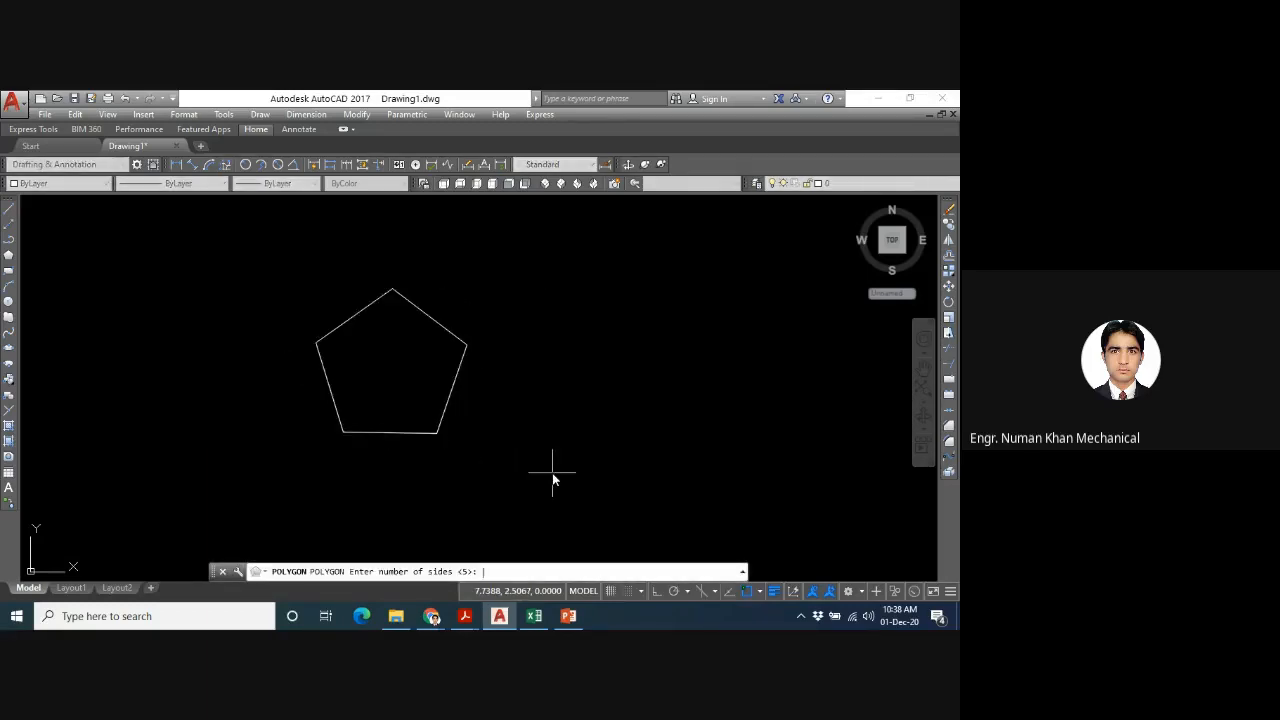
{"action": "key", "text": "Return"}
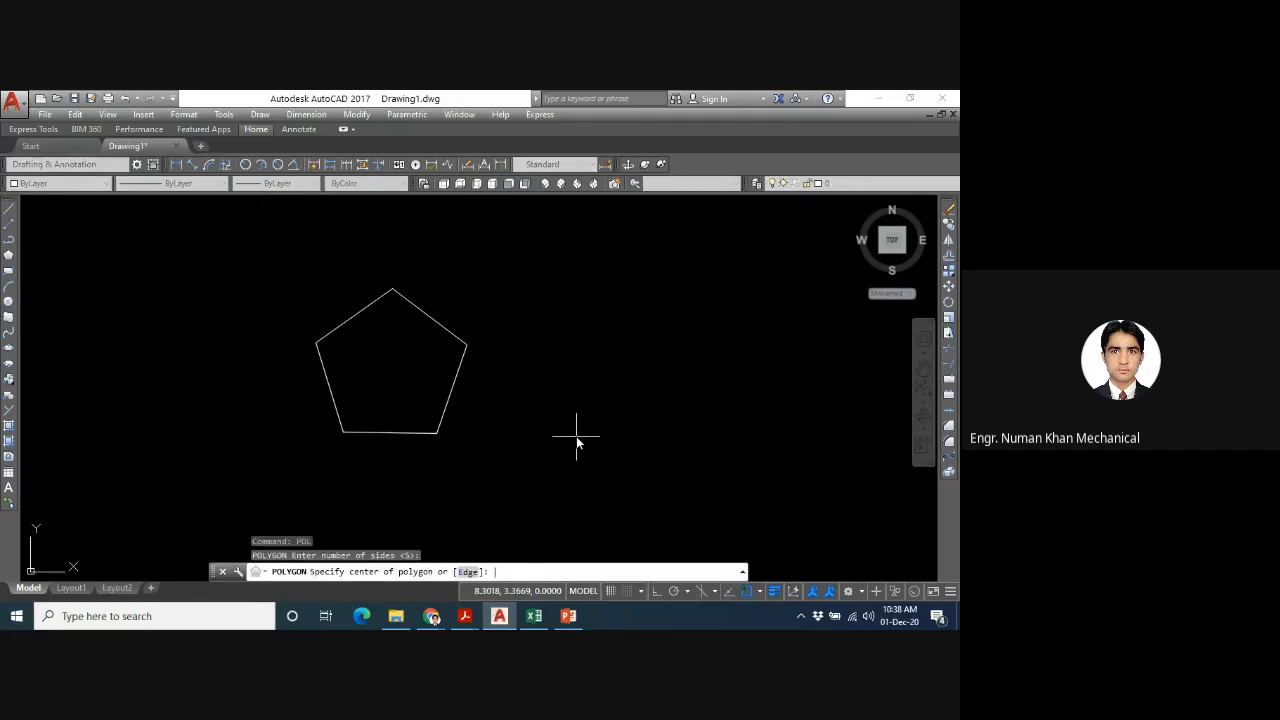
{"action": "type", "text": "e"}
{"action": "key", "text": "Return"}
{"action": "left_click", "coordinate": [508, 409]}
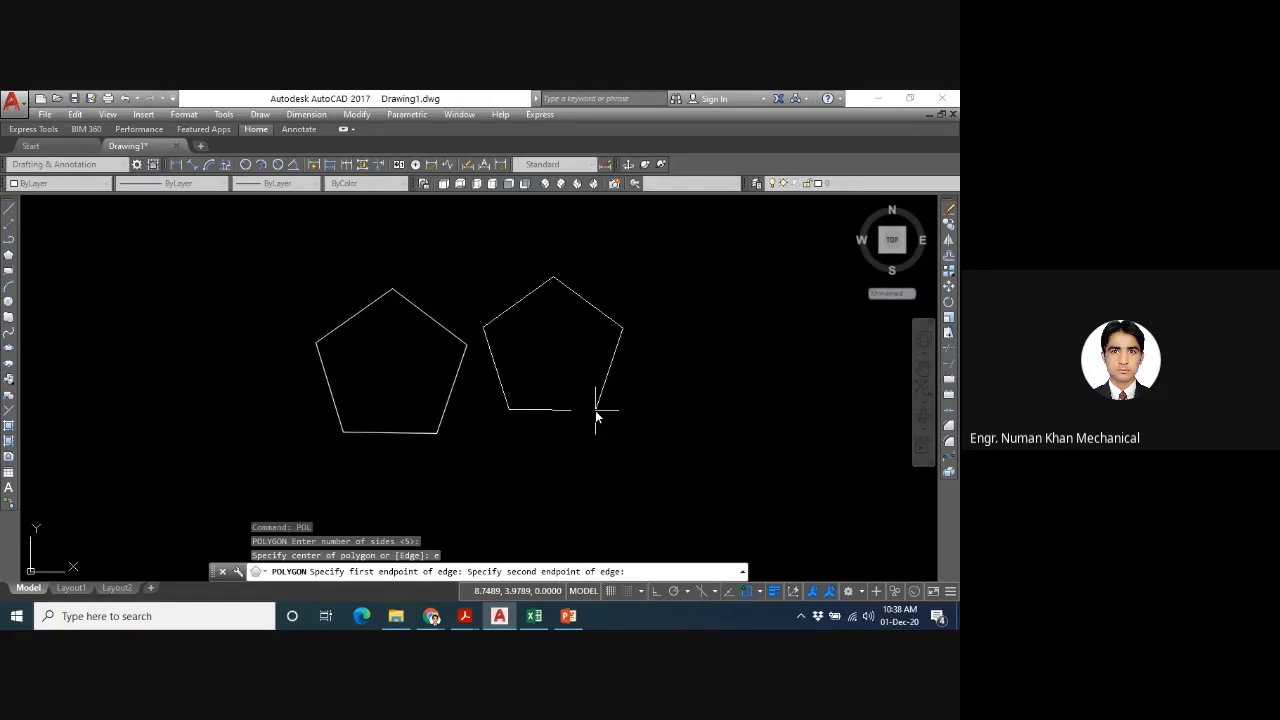
{"action": "type", "text": "@3,0"}
{"action": "key", "text": "Return"}
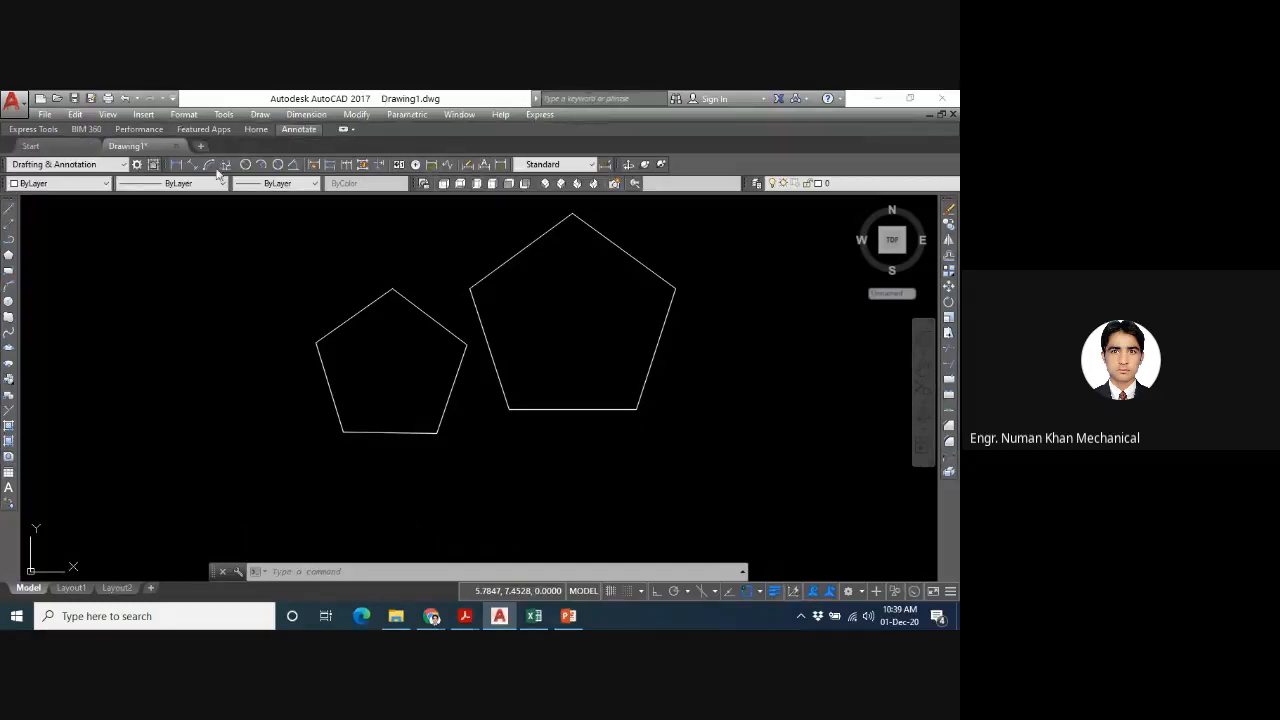
- Add a linear dimension to the bottom edge of the larger pentagon, placed just below it
{"action": "left_click", "coordinate": [181, 165]}
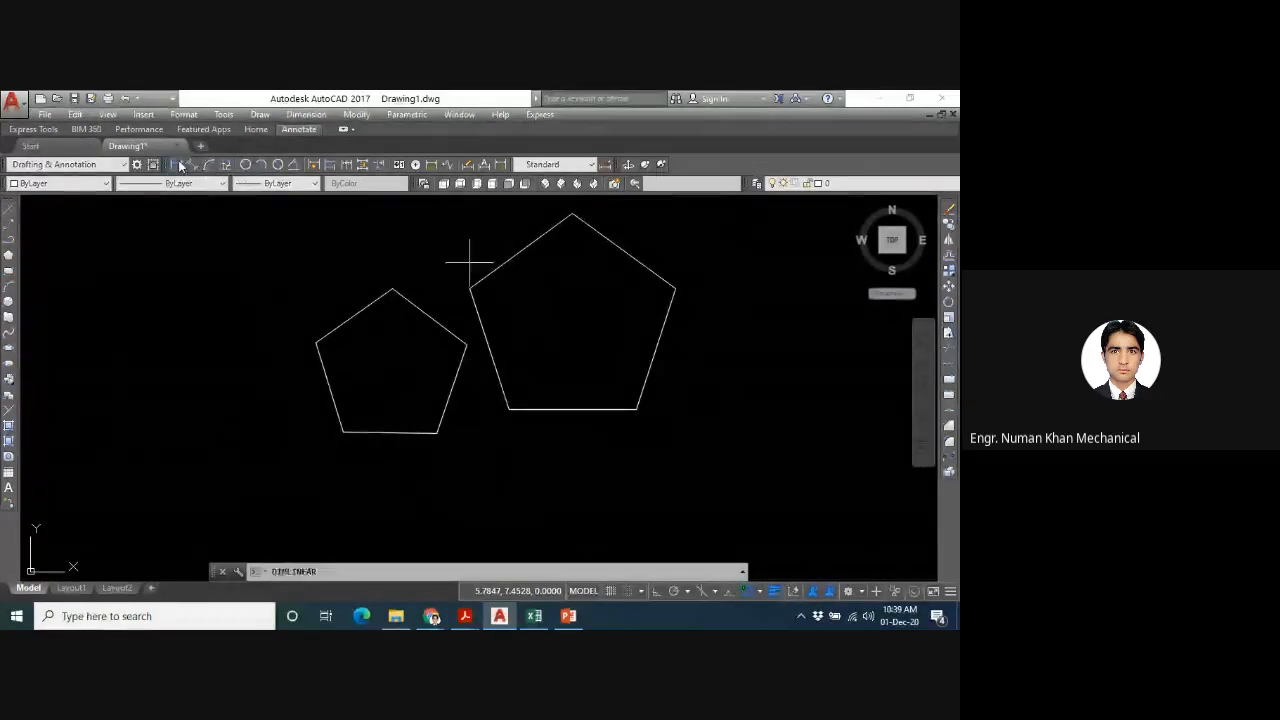
{"action": "left_click", "coordinate": [508, 409]}
{"action": "left_click", "coordinate": [637, 410]}
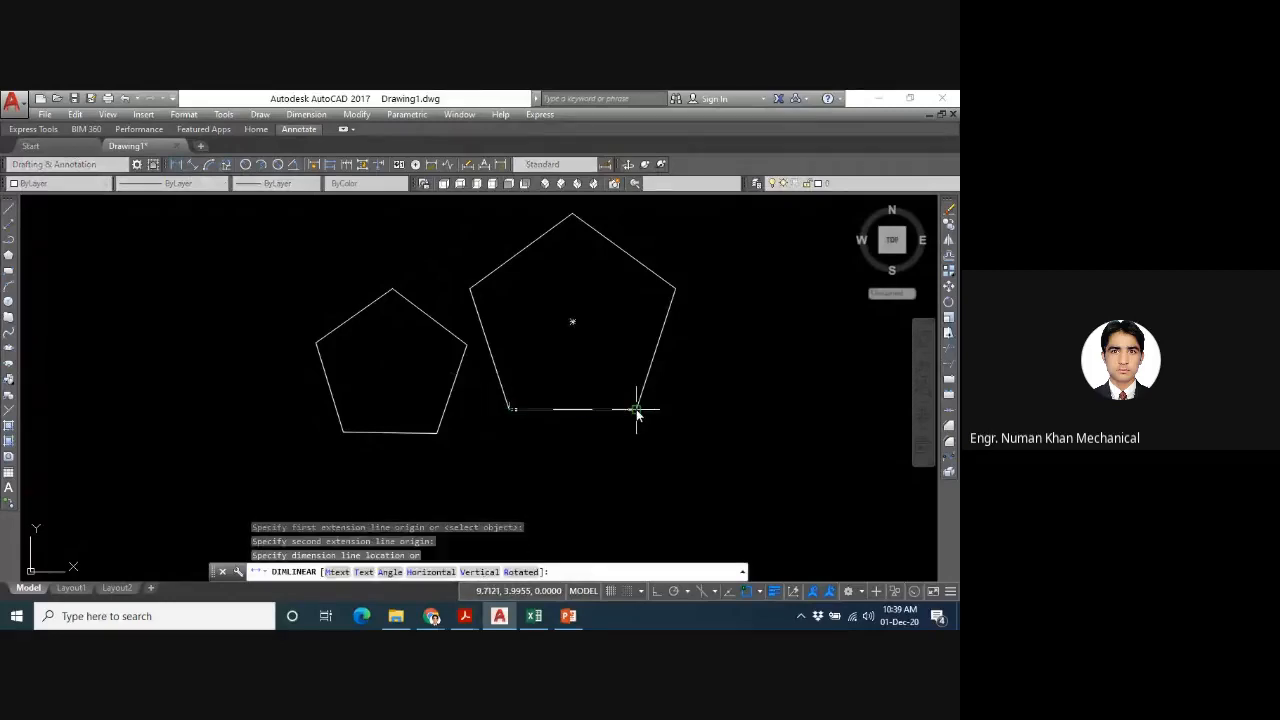
{"action": "left_click", "coordinate": [622, 449]}
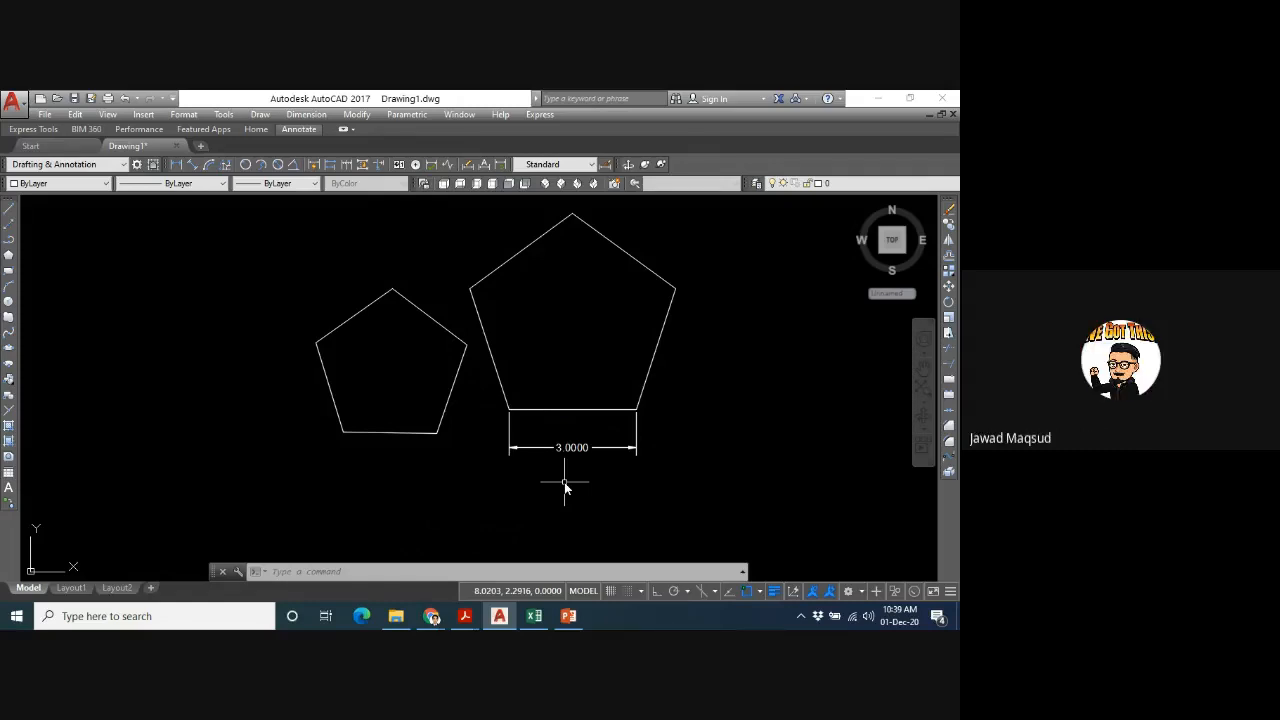
- Erase both pentagons and the linear dimension from the drawing
{"action": "left_click", "coordinate": [744, 237]}
{"action": "mouse_move", "coordinate": [744, 237]}
{"action": "left_mouse_down"}
{"action": "mouse_move", "coordinate": [286, 449]}
{"action": "mouse_move", "coordinate": [282, 474]}
{"action": "left_mouse_up"}
{"action": "key", "text": "Delete"}
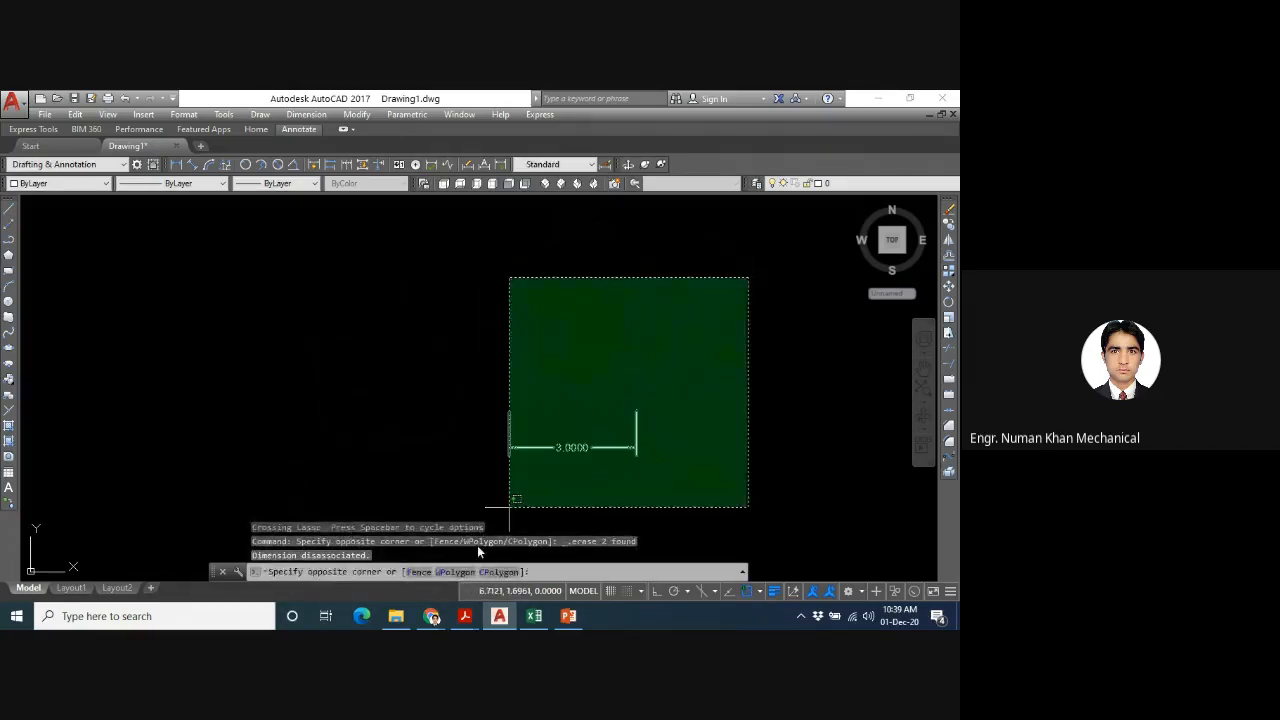
{"action": "left_click", "coordinate": [438, 510]}
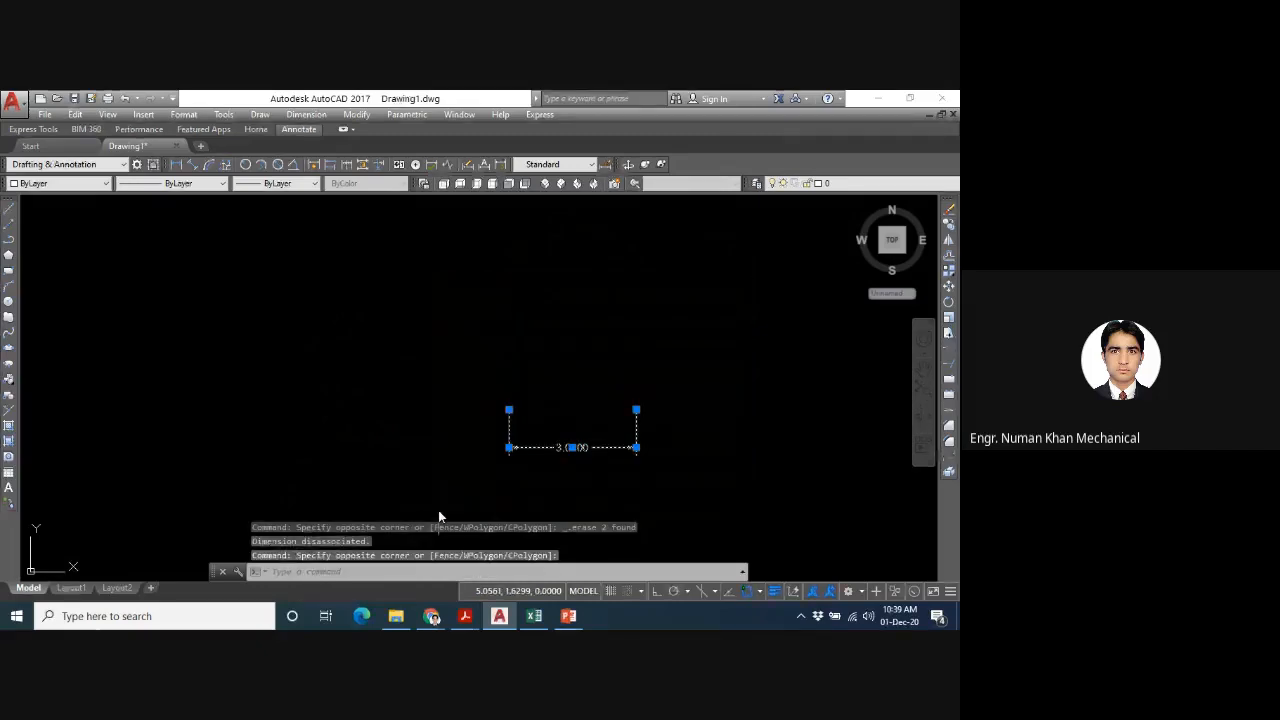
{"action": "key", "text": "Delete"}
{"action": "type", "text": "z"}
{"action": "key", "text": "Return"}
{"action": "key", "text": "Return"}
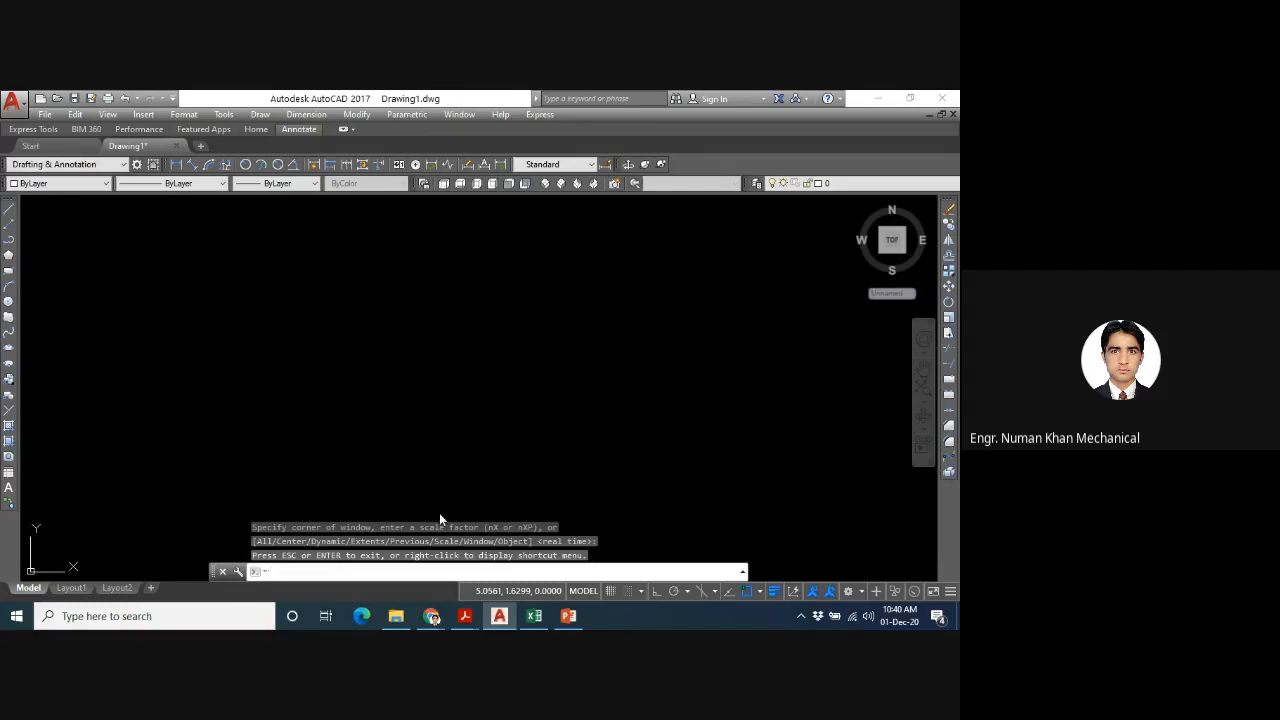
{"action": "key", "text": "Escape"}
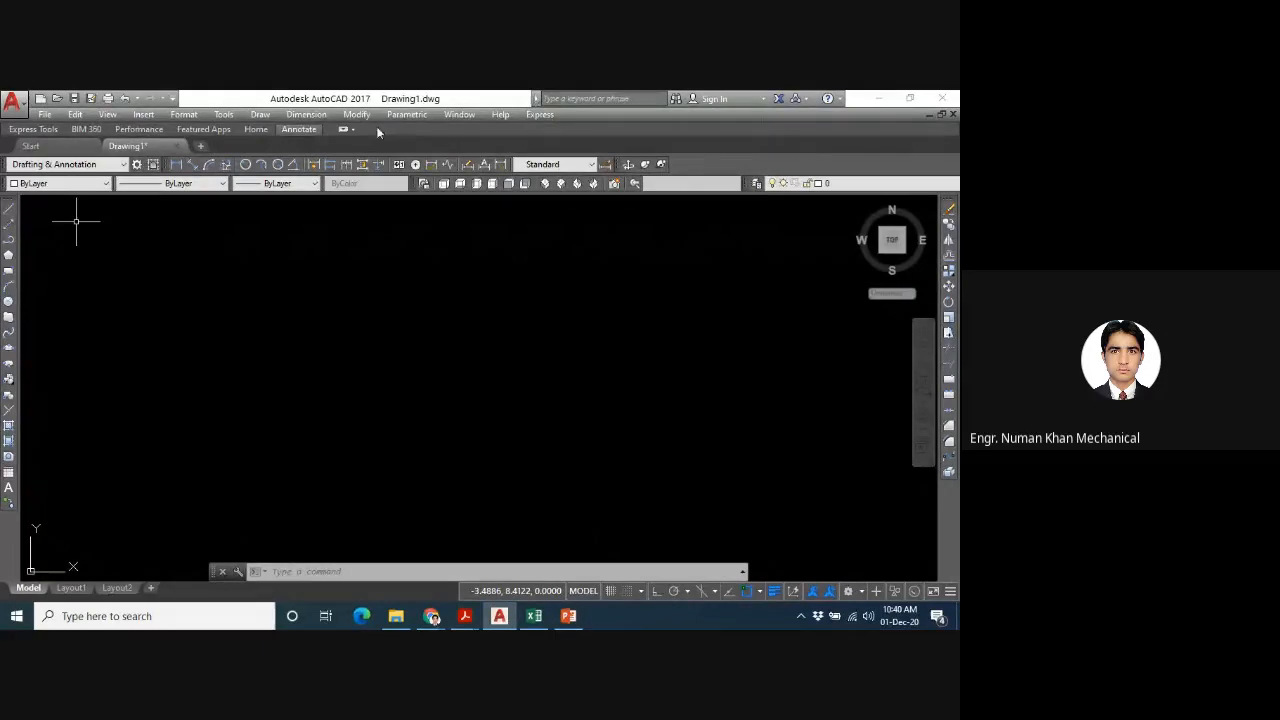
- Review the available dimension types and preview the command names DIMALI, DIMDIA and DIMRAD without running any of them
{"action": "left_click", "coordinate": [306, 114]}
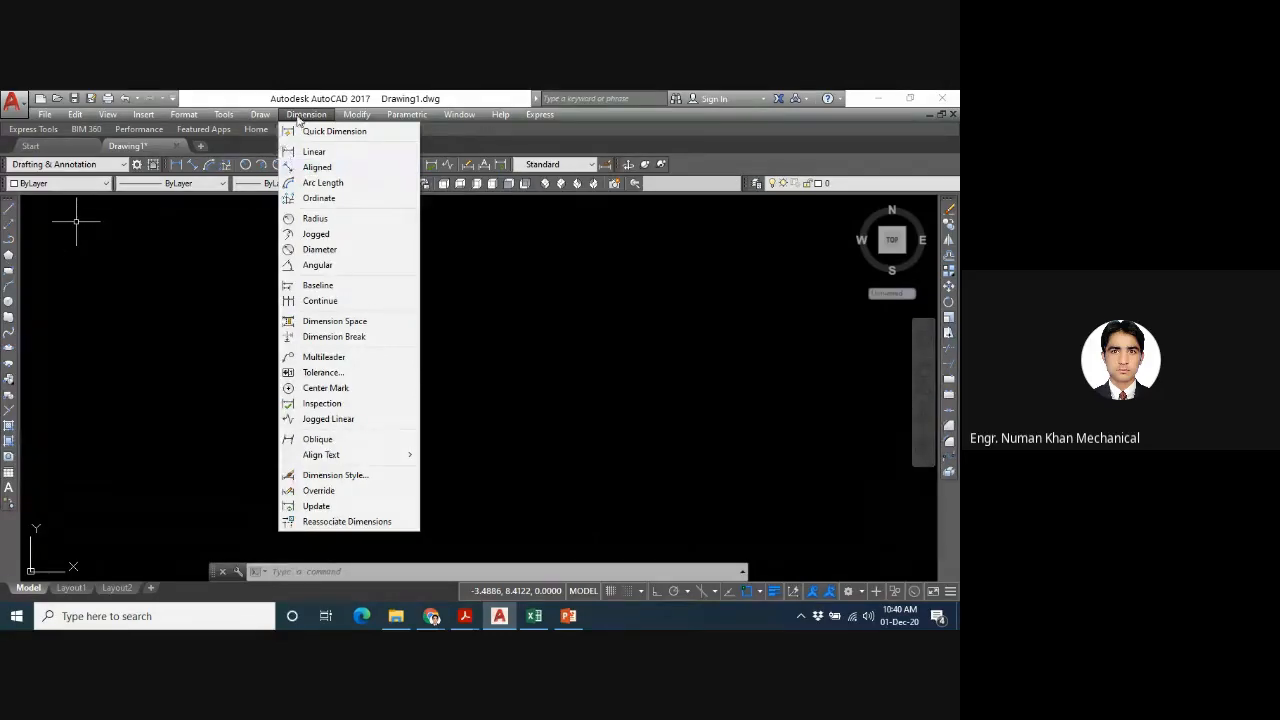
{"action": "left_click", "coordinate": [298, 116]}
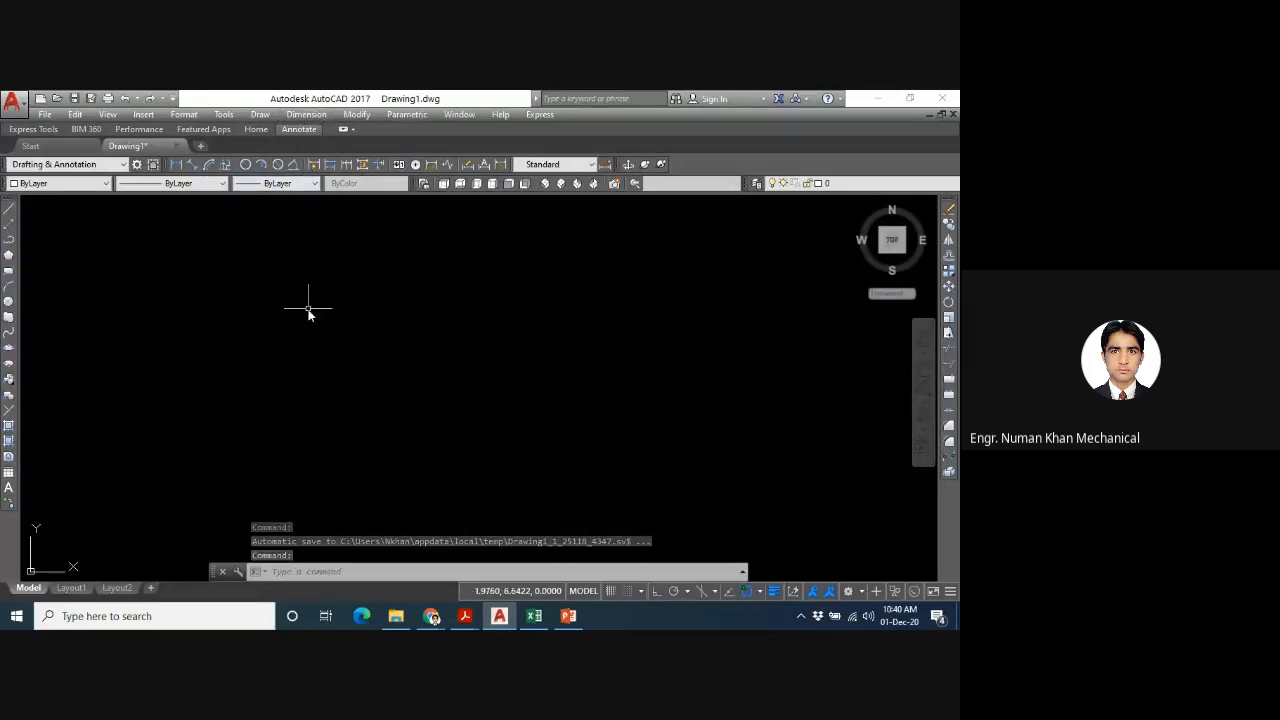
{"action": "left_click", "coordinate": [322, 571]}
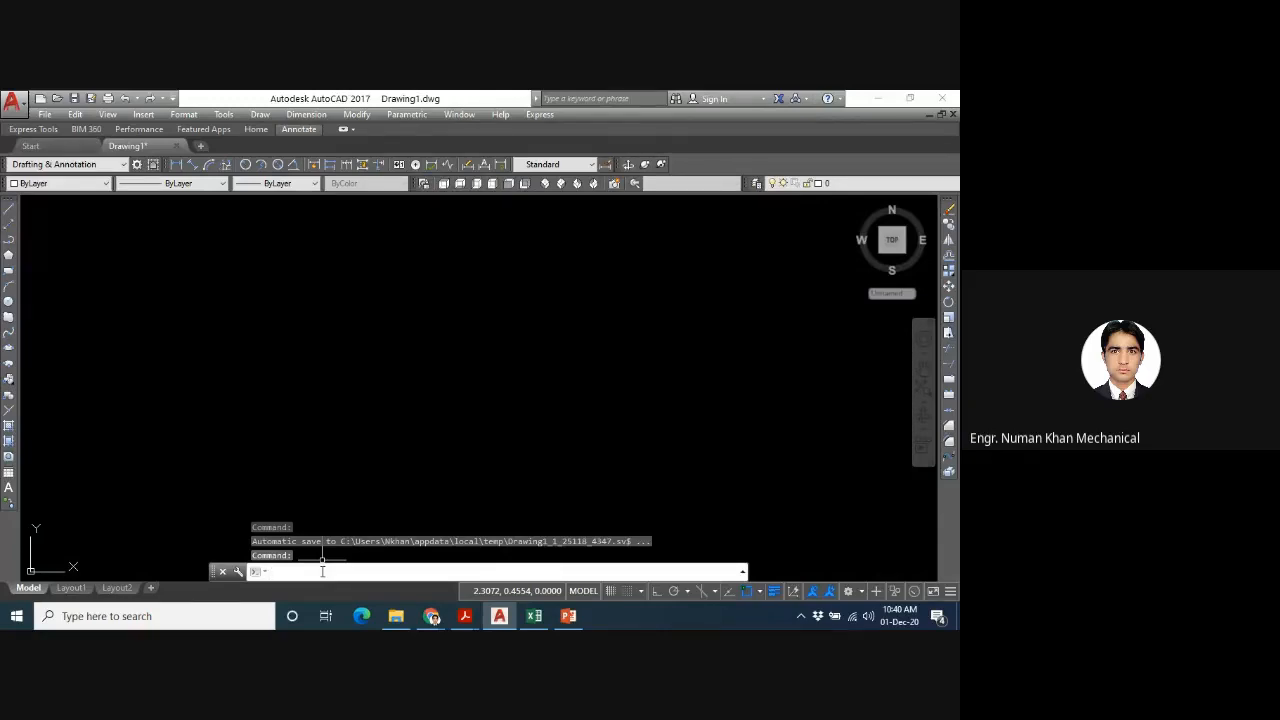
{"action": "type", "text": "d"}
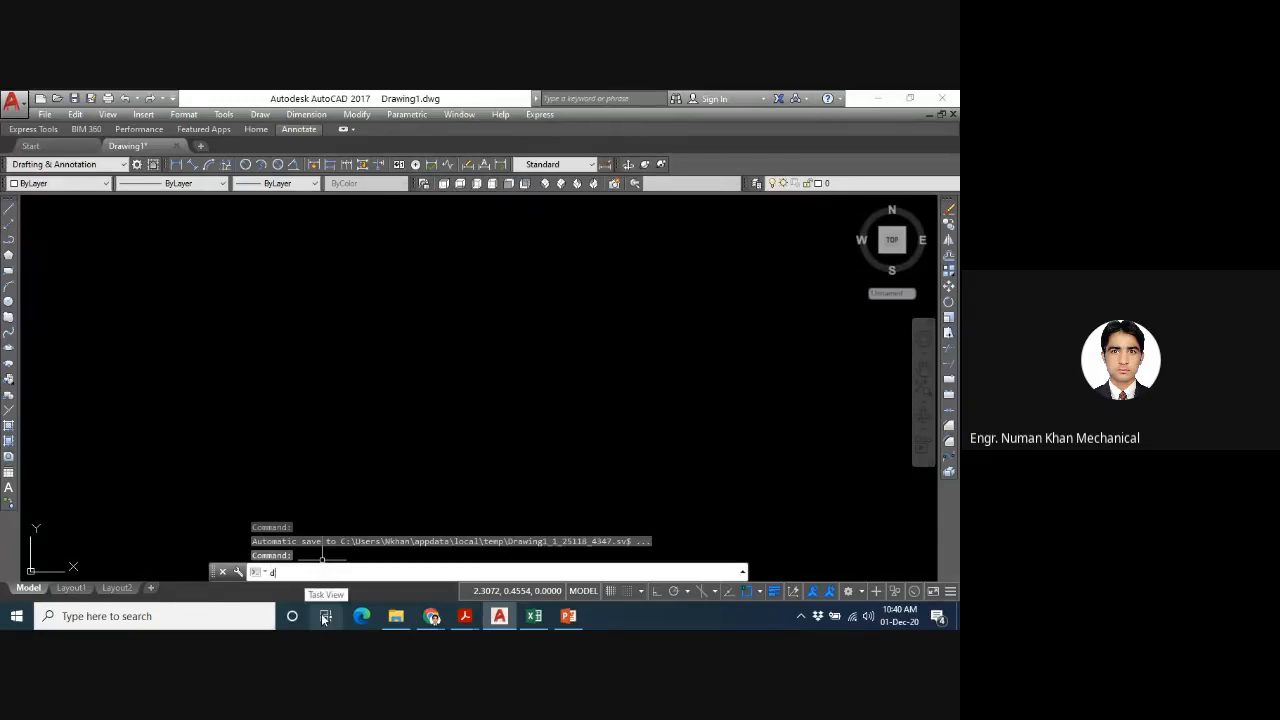
{"action": "type", "text": "imali"}
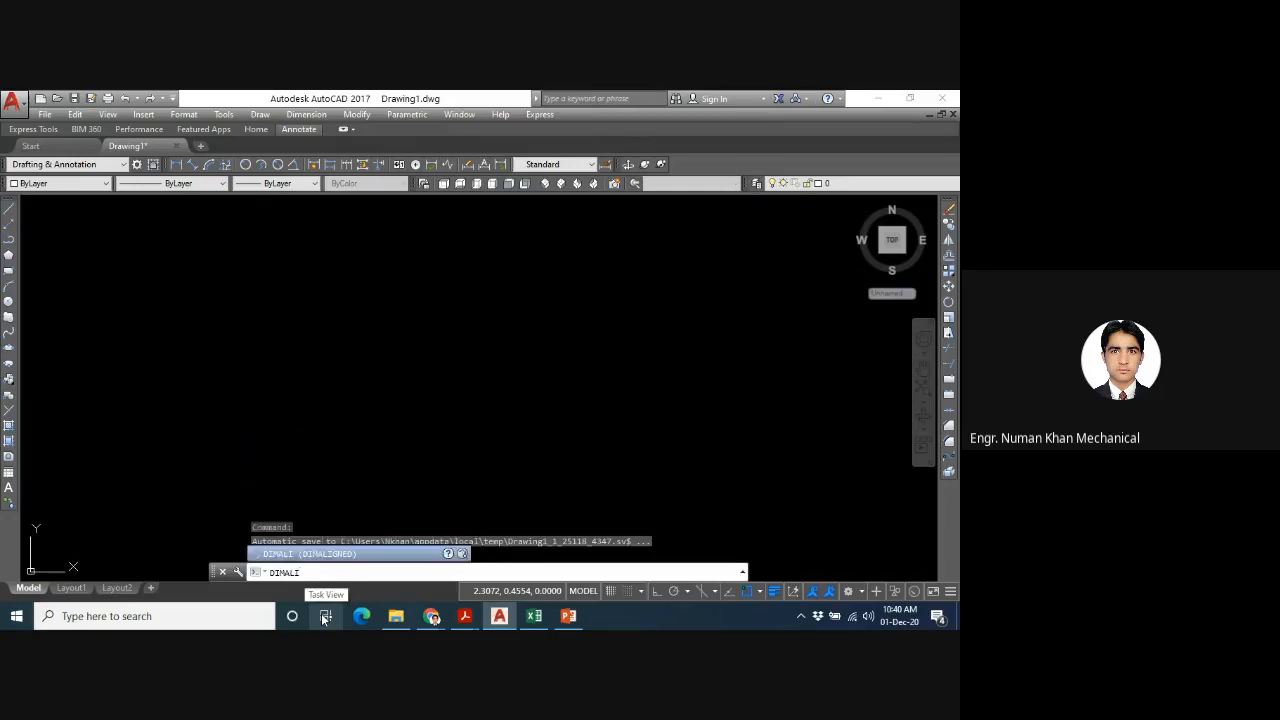
{"action": "key", "text": "BackSpace"}
{"action": "key", "text": "BackSpace"}
{"action": "key", "text": "BackSpace"}
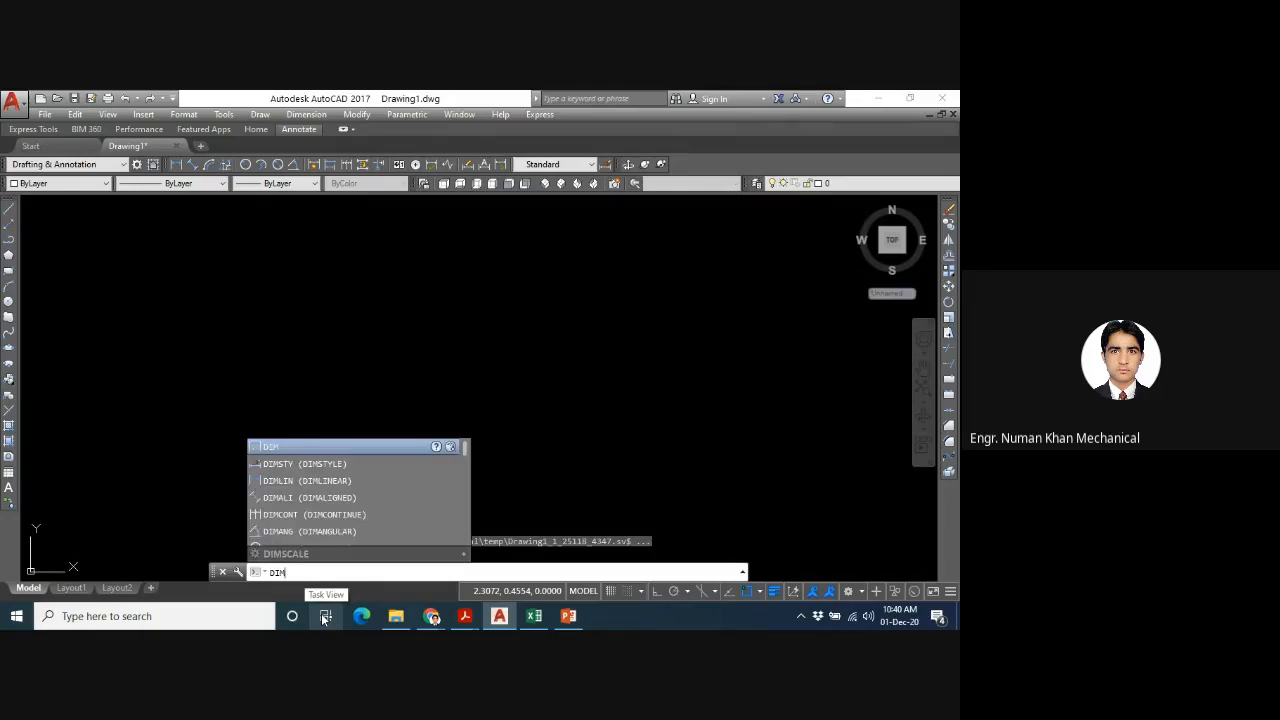
{"action": "type", "text": "dia"}
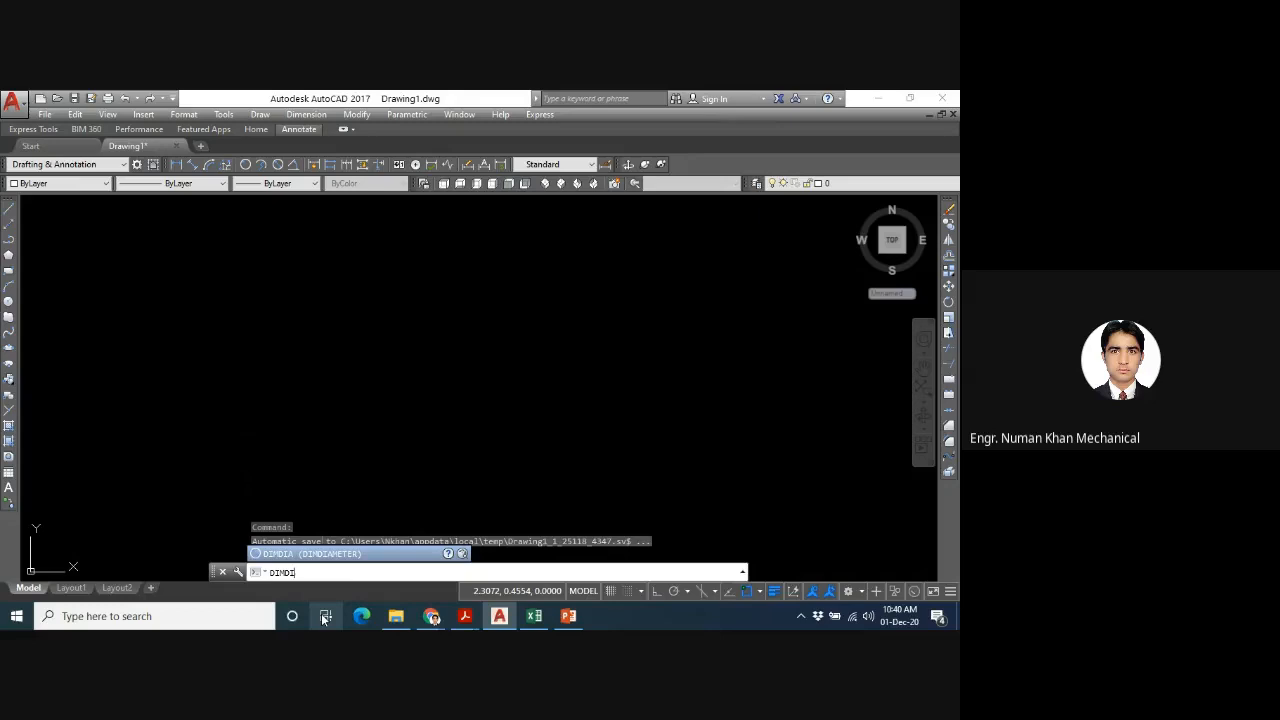
{"action": "key", "text": "BackSpace"}
{"action": "key", "text": "BackSpace"}
{"action": "type", "text": "rad"}
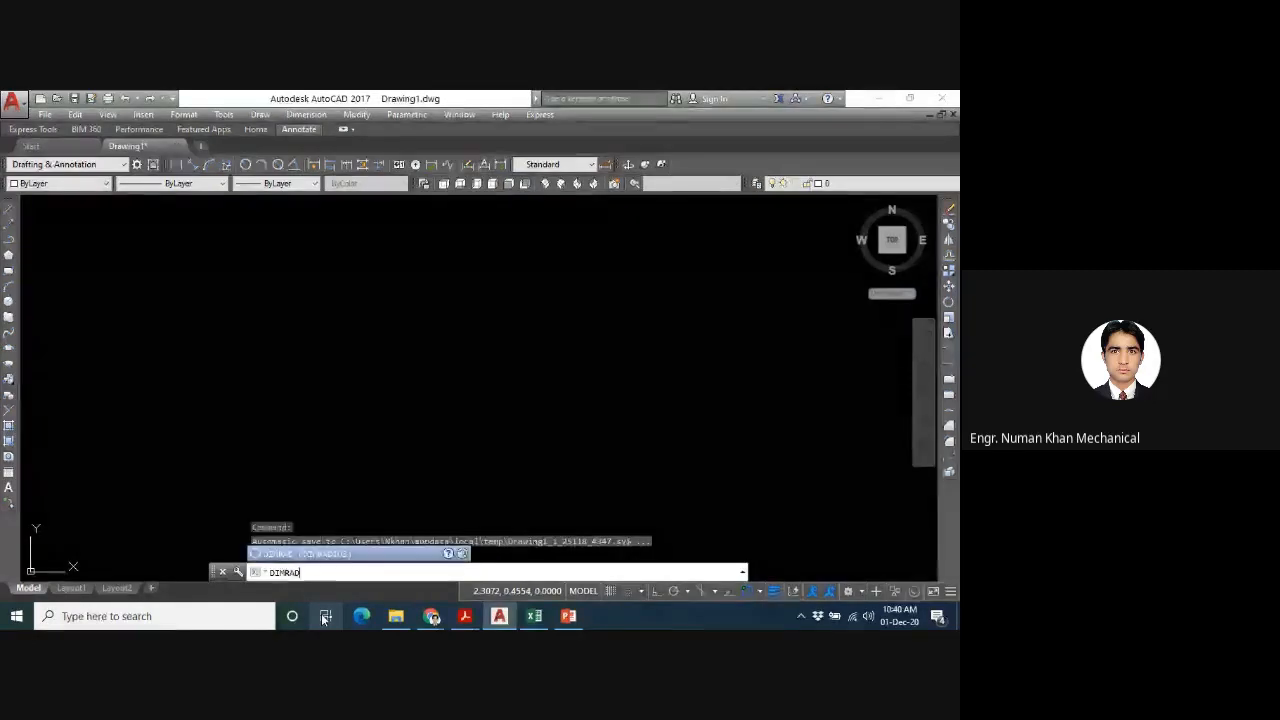
{"action": "key", "text": "BackSpace"}
{"action": "key", "text": "BackSpace"}
{"action": "key", "text": "BackSpace"}
{"action": "key", "text": "BackSpace"}
{"action": "key", "text": "BackSpace"}
{"action": "key", "text": "BackSpace"}
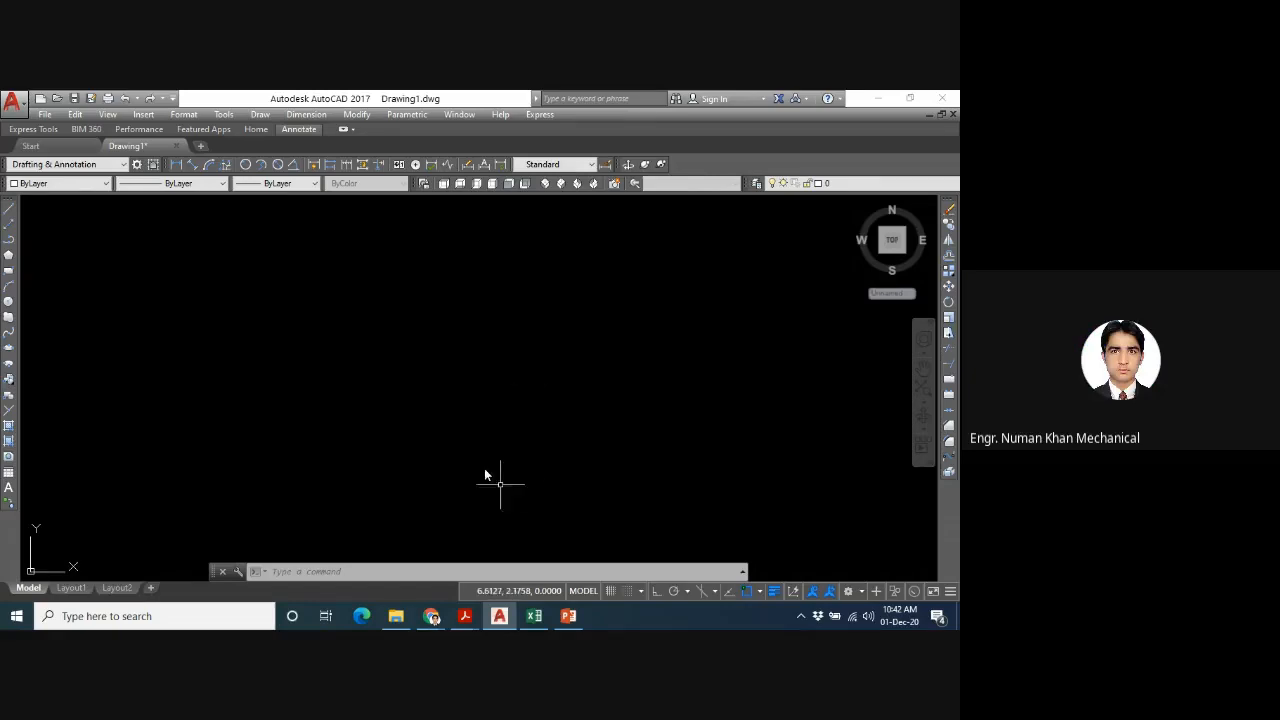
- Draw a circle by centre and radius in the middle of the drawing, centred at about 5.4,4.5 with a radius of about 2.56
{"action": "left_click", "coordinate": [8, 303]}
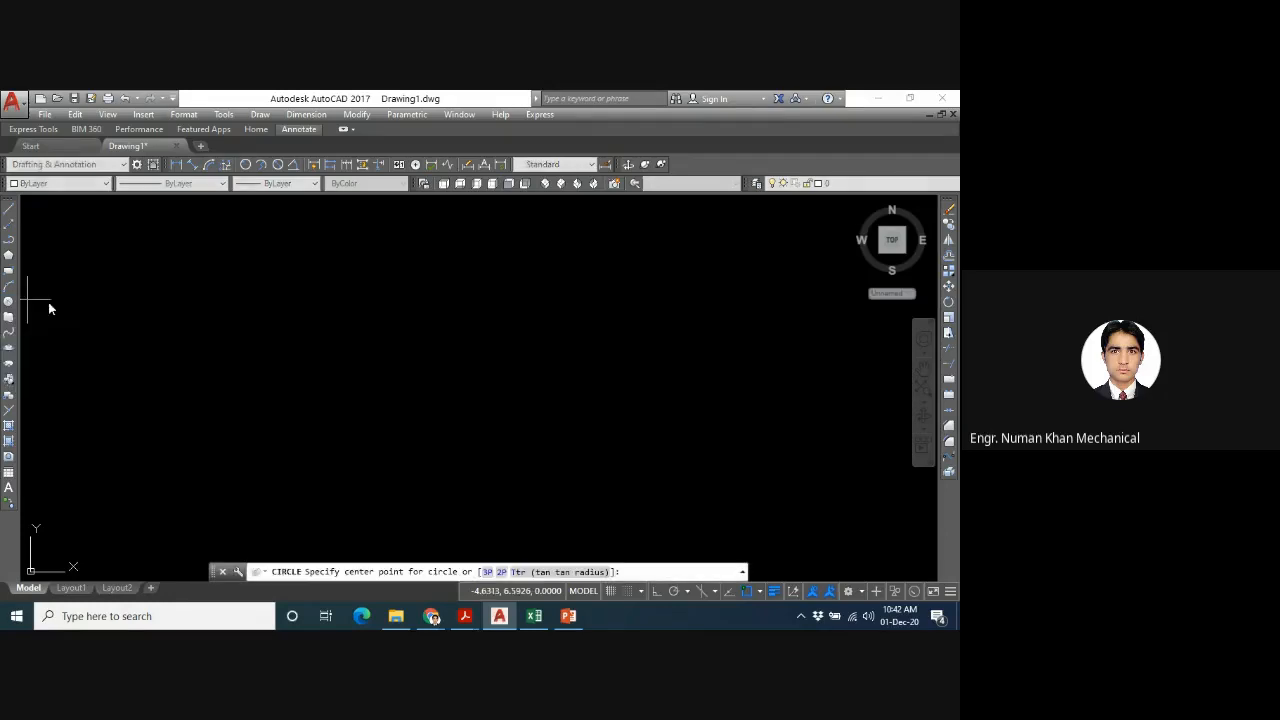
{"action": "left_click", "coordinate": [455, 388]}
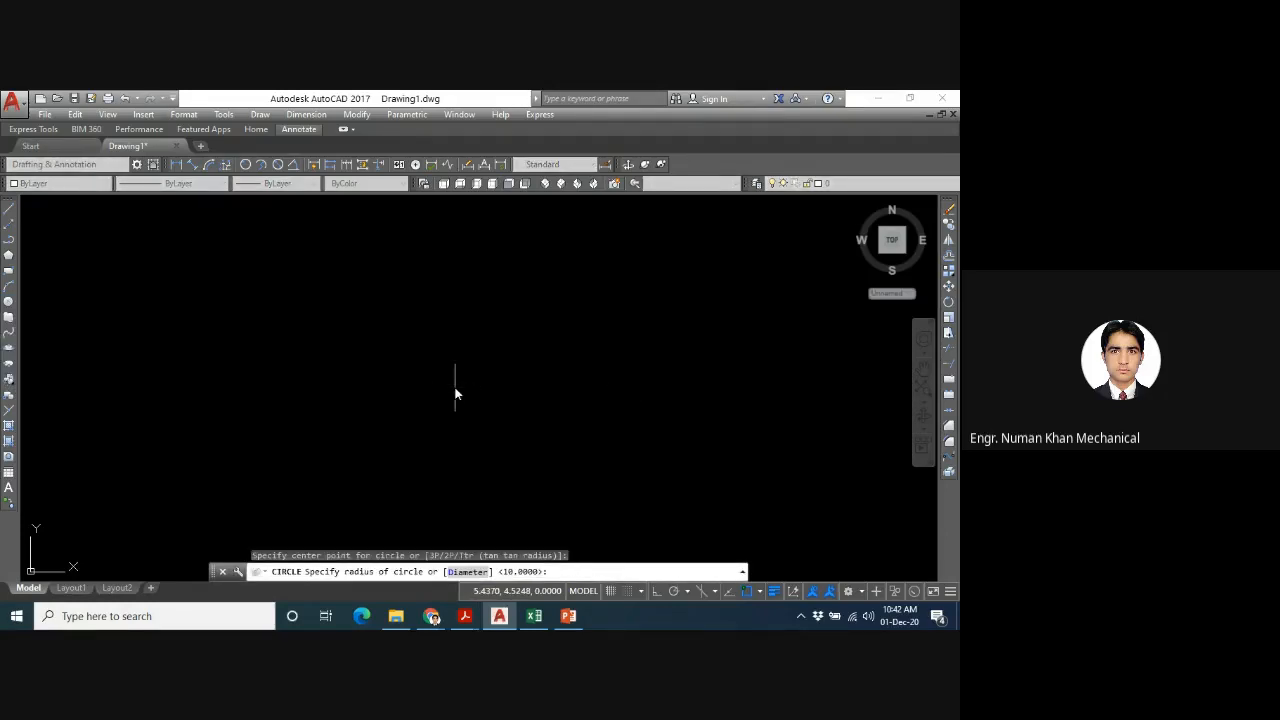
{"action": "left_click", "coordinate": [557, 353]}
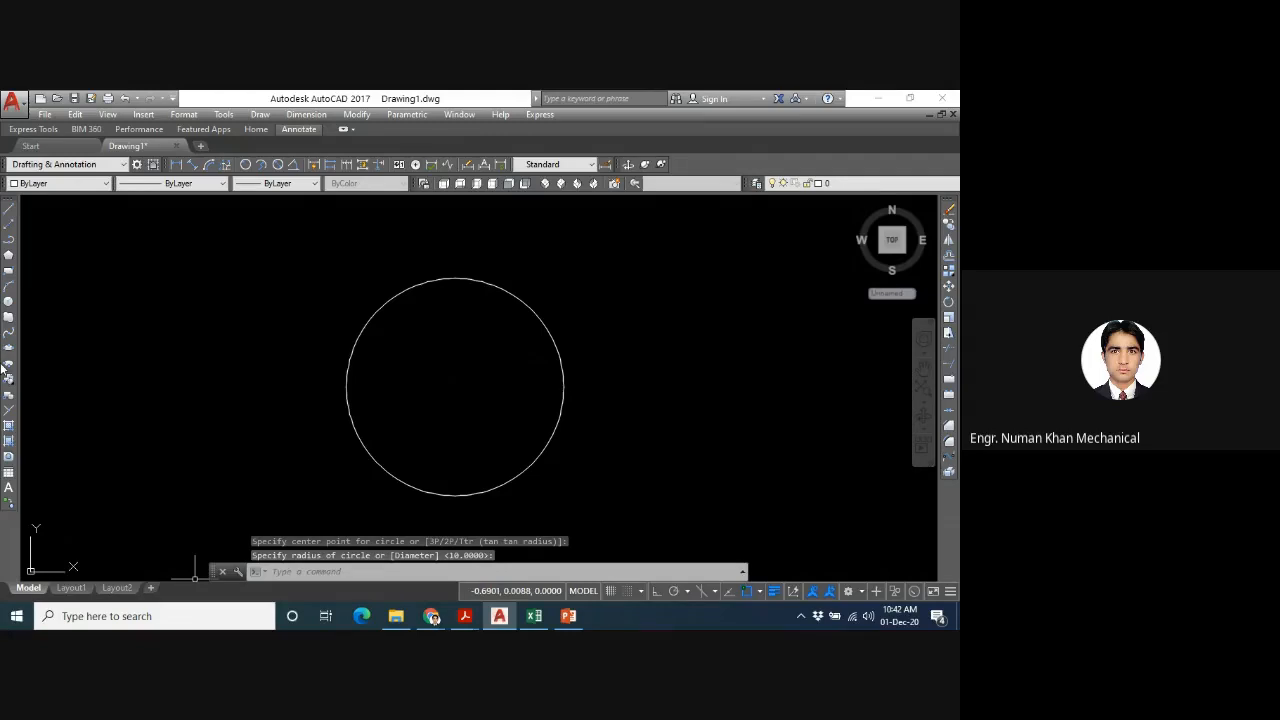
{"action": "type", "text": "v"}
{"action": "key", "text": "BackSpace"}
{"action": "type", "text": "v"}
{"action": "key", "text": "Return"}
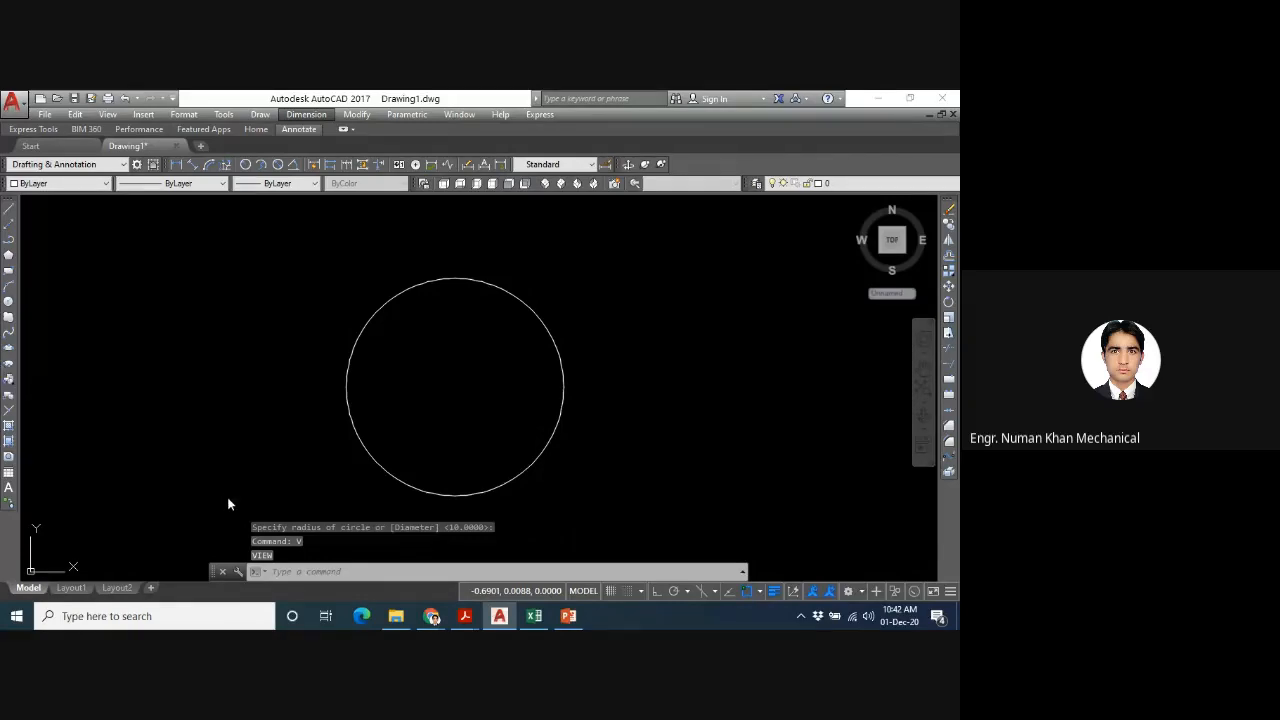
- Draw a circle with its centre at 2,2 and a radius of 2
{"action": "left_click", "coordinate": [286, 567]}
{"action": "type", "text": "c"}
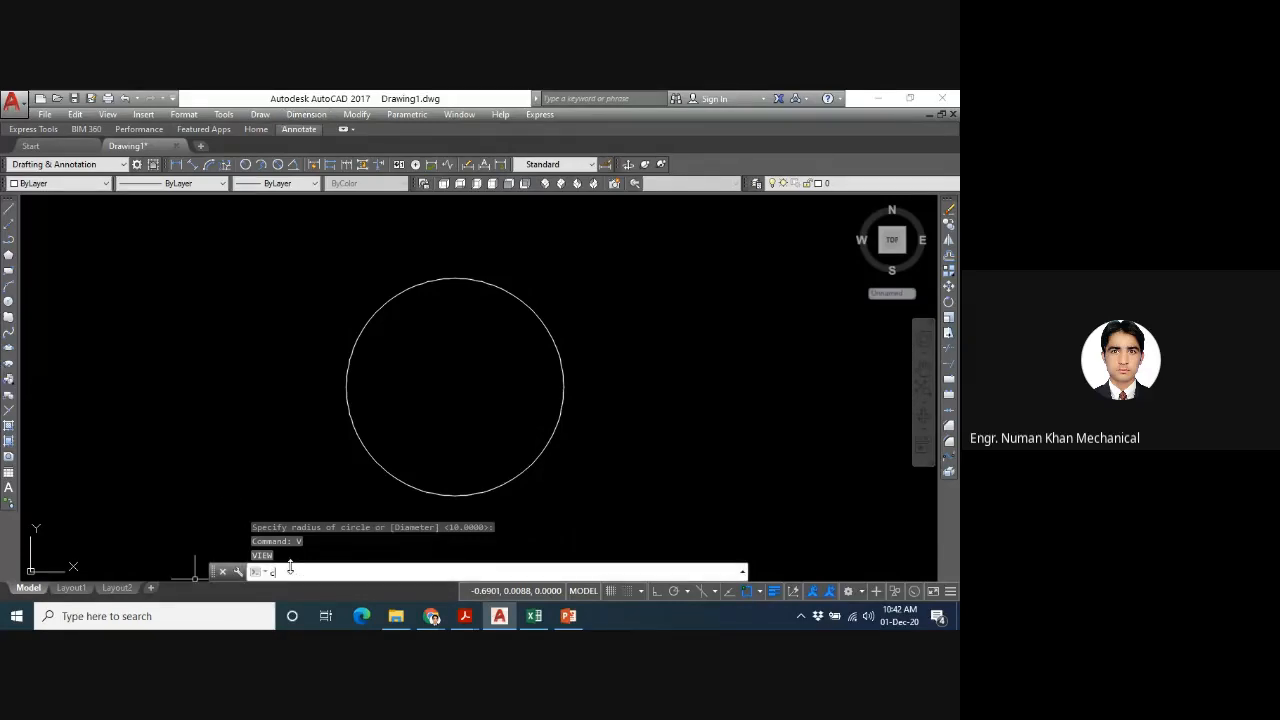
{"action": "key", "text": "Return"}
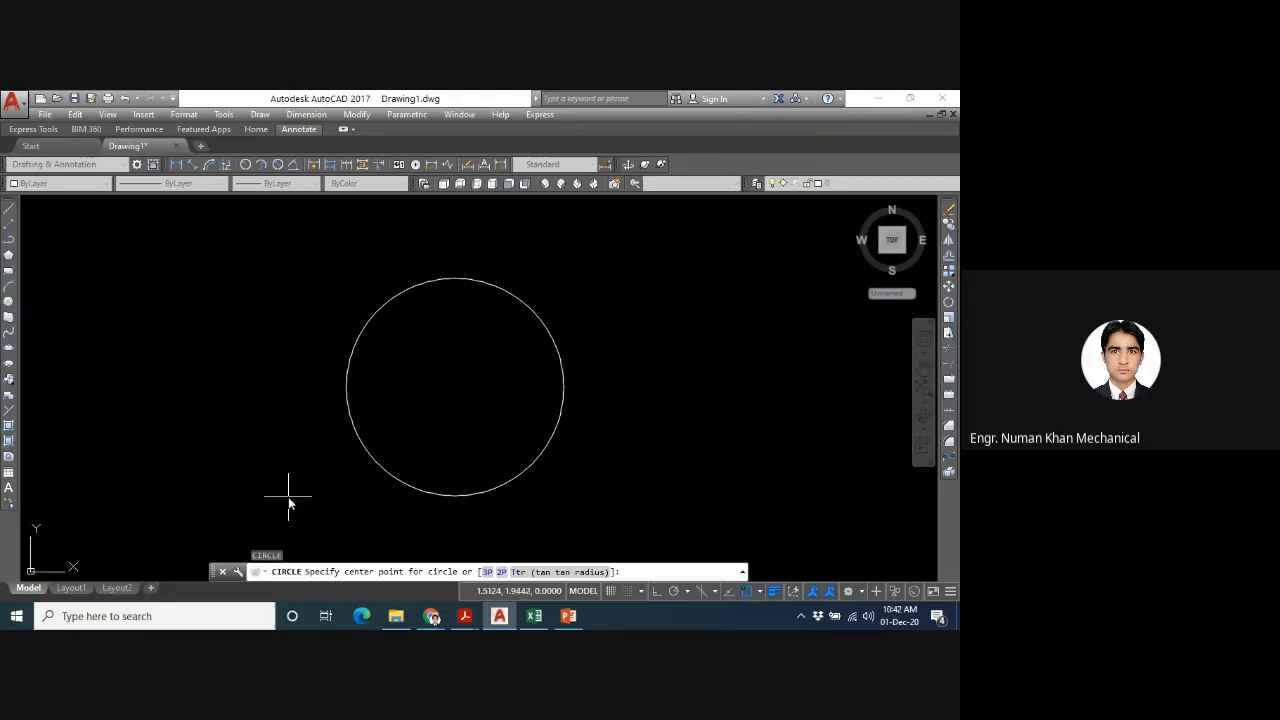
{"action": "type", "text": "2p2,2"}
{"action": "key", "text": "Return"}
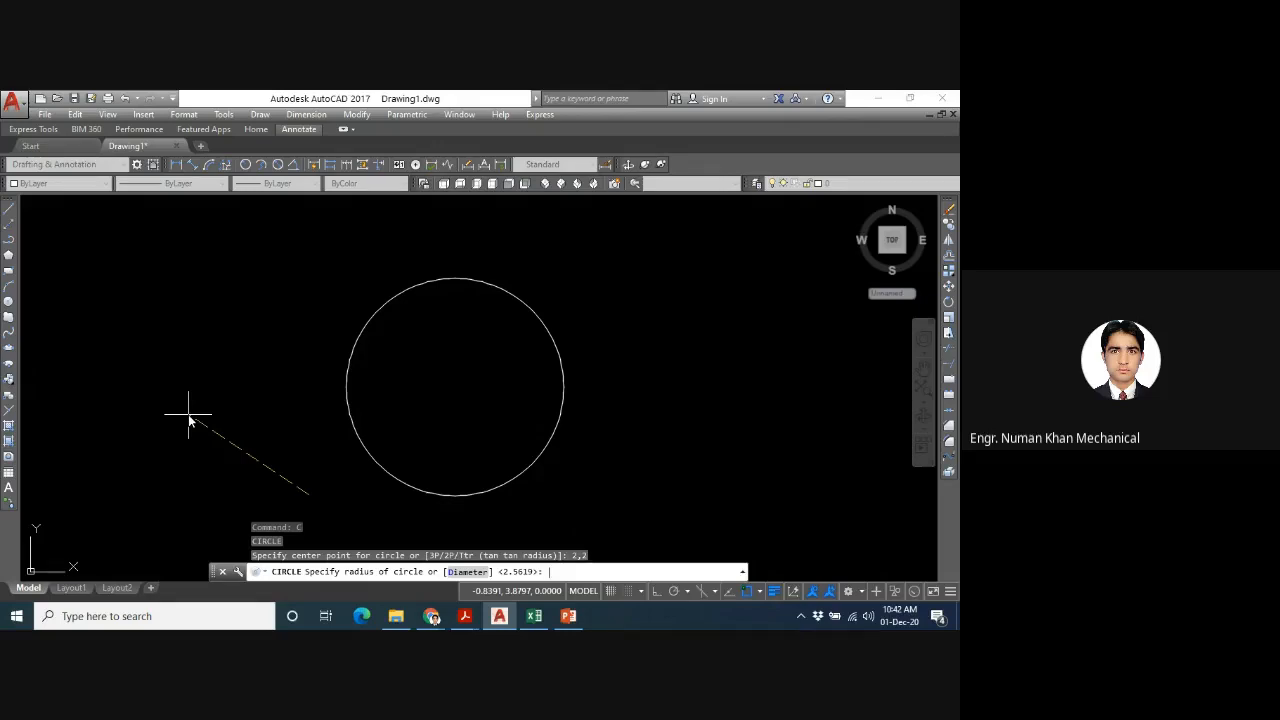
{"action": "type", "text": "2"}
{"action": "key", "text": "Return"}
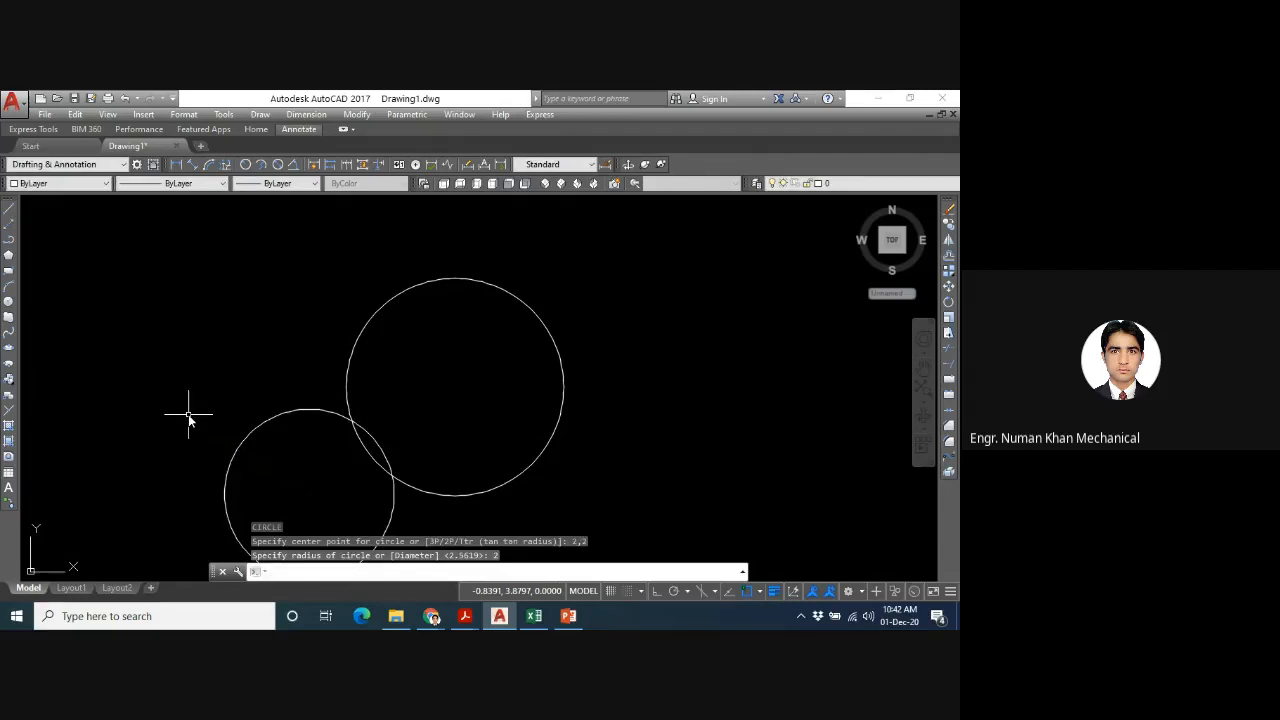
- Draw a circle with its centre at 10,10, using the Diameter option with a value of 5
{"action": "key", "text": "Return"}
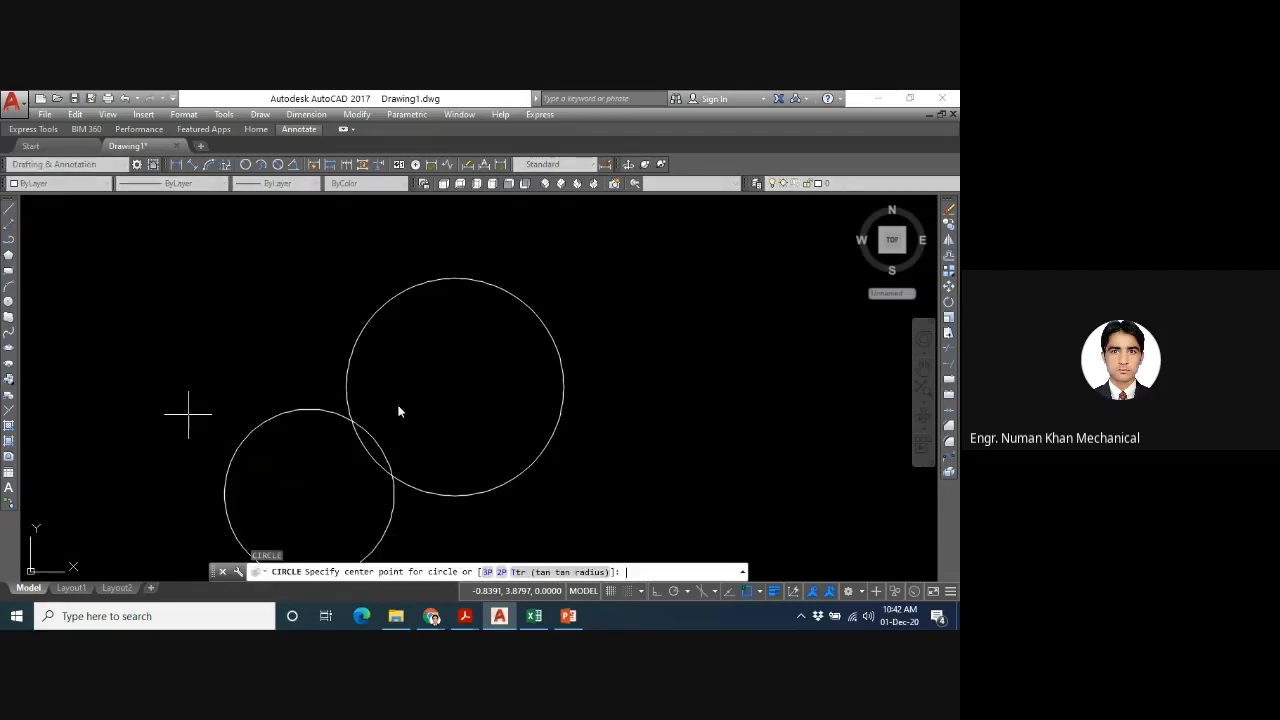
{"action": "type", "text": "10,10"}
{"action": "key", "text": "Return"}
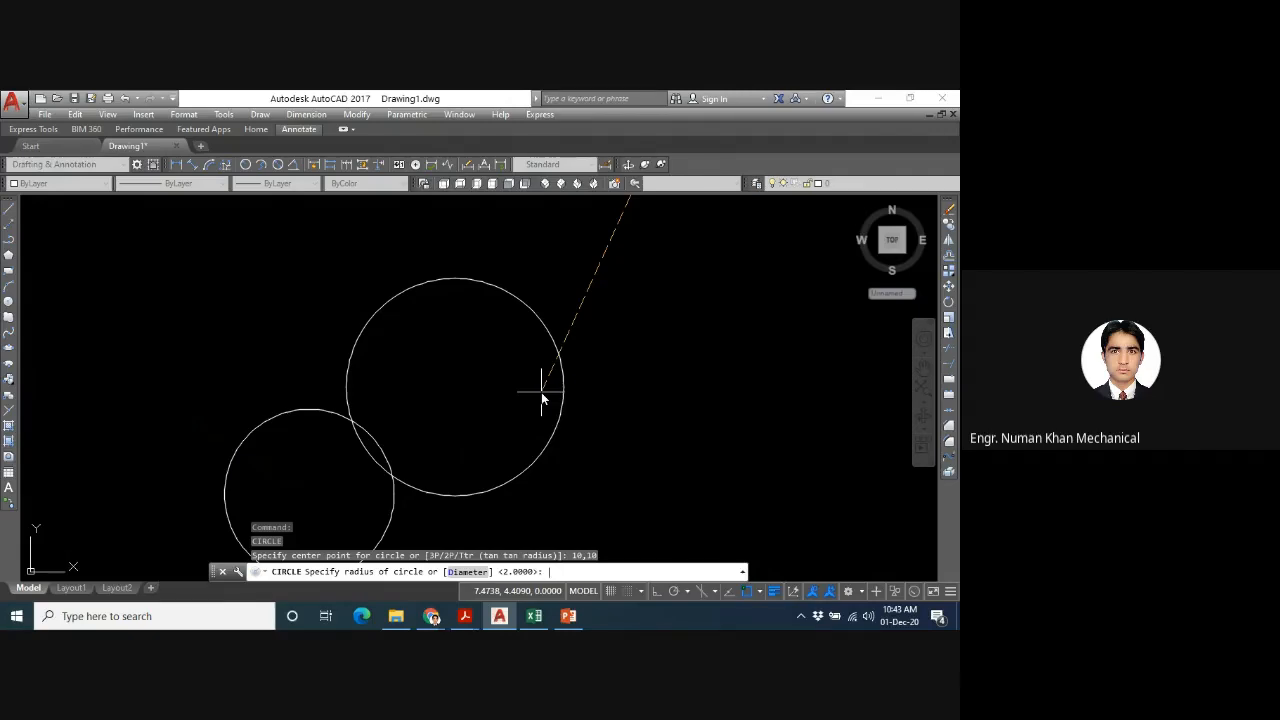
{"action": "type", "text": "d"}
{"action": "key", "text": "Return"}
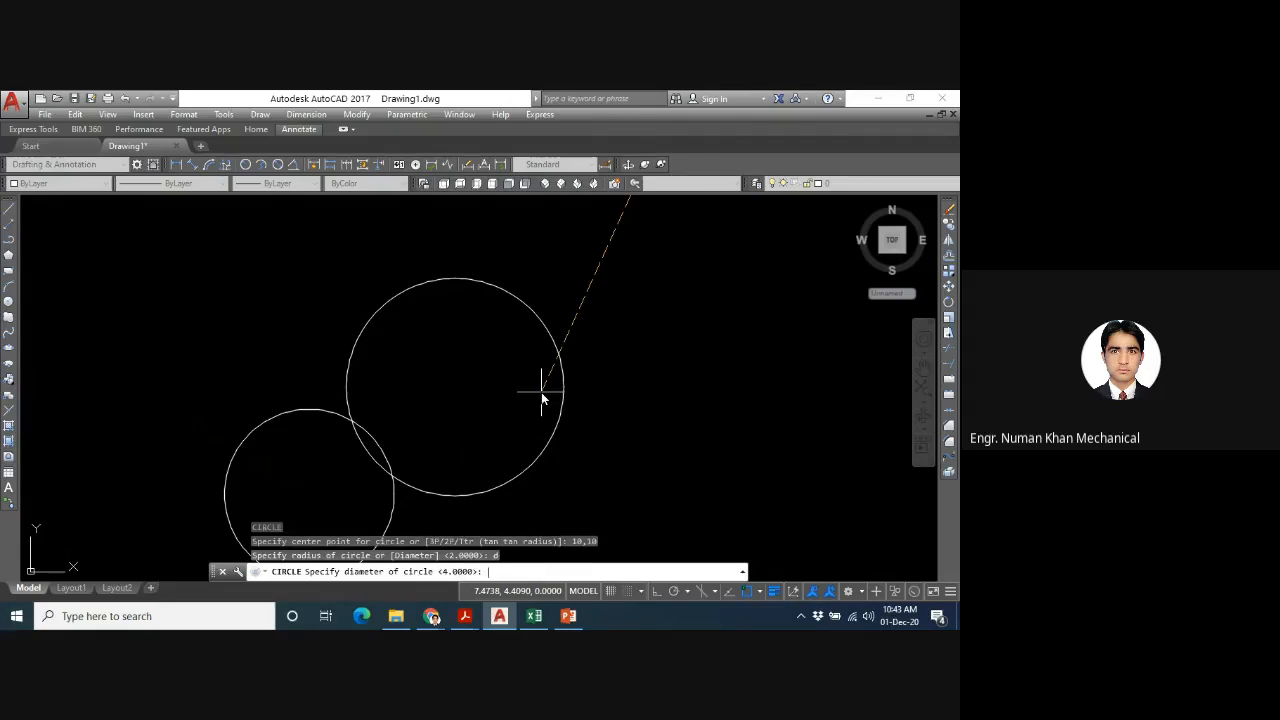
{"action": "type", "text": "5"}
{"action": "key", "text": "Return"}
- Erase all three circles from the drawing
{"action": "type", "text": "z"}
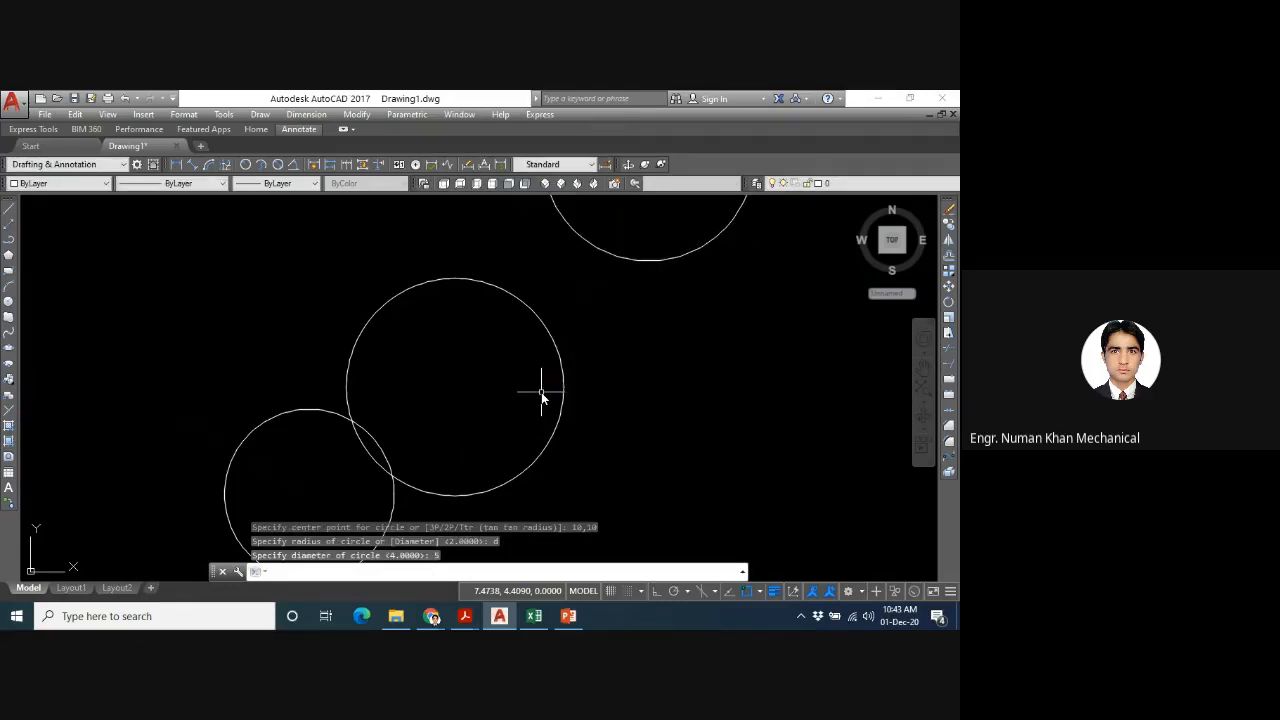
{"action": "key", "text": "Return"}
{"action": "type", "text": "a"}
{"action": "key", "text": "Return"}
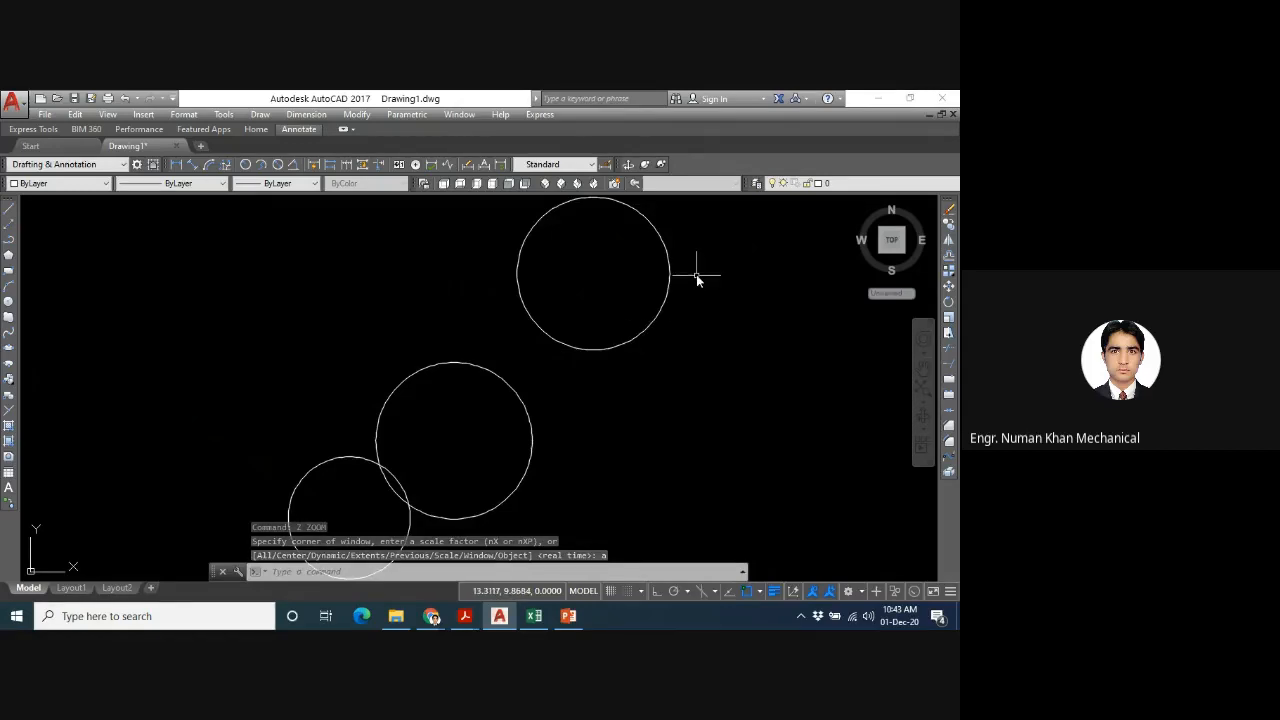
{"action": "left_click_drag", "start_coordinate": [698, 272], "coordinate": [370, 468]}
{"action": "key", "text": "Delete"}
{"action": "key", "text": "Delete"}
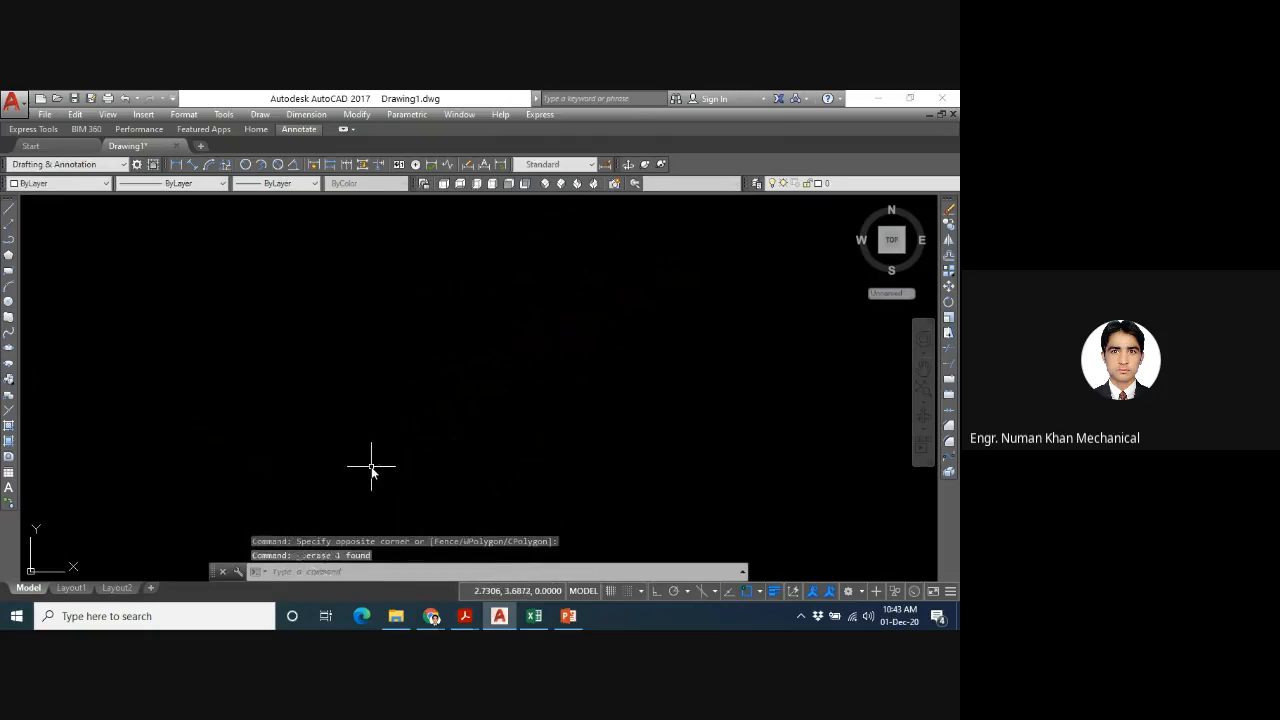
{"action": "left_click", "coordinate": [258, 114]}
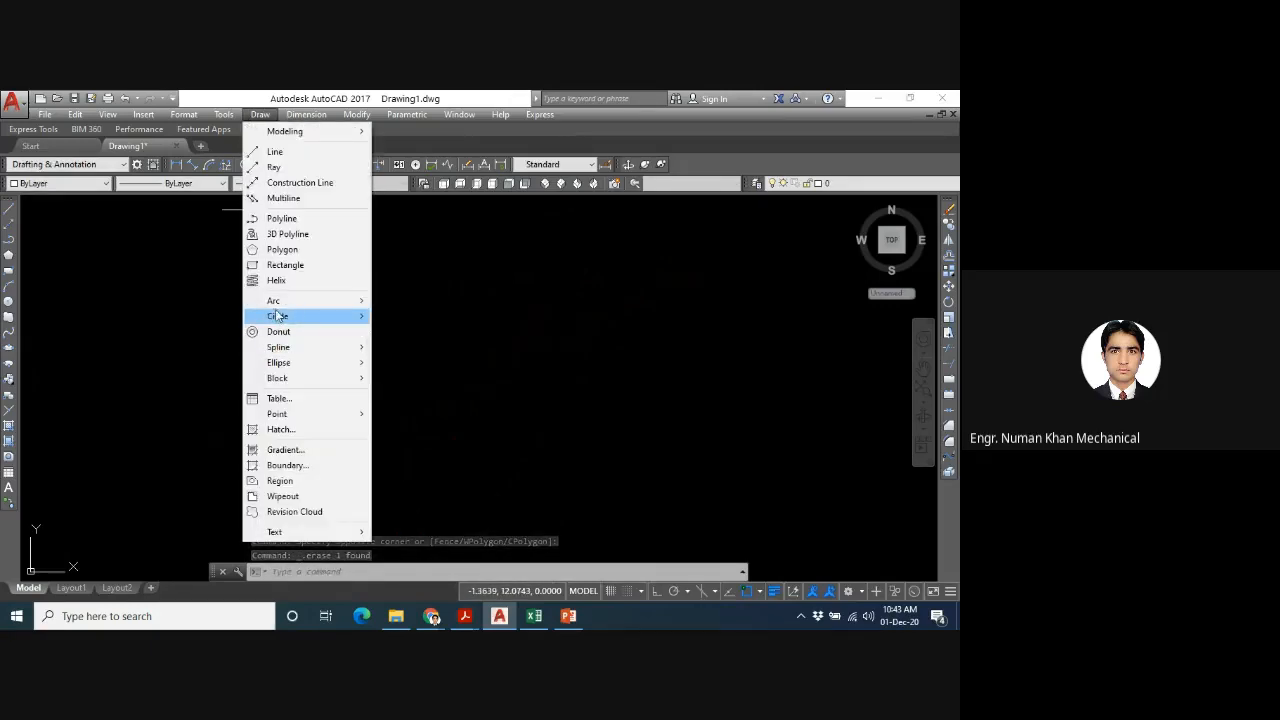
{"action": "mouse_move", "coordinate": [278, 317]}
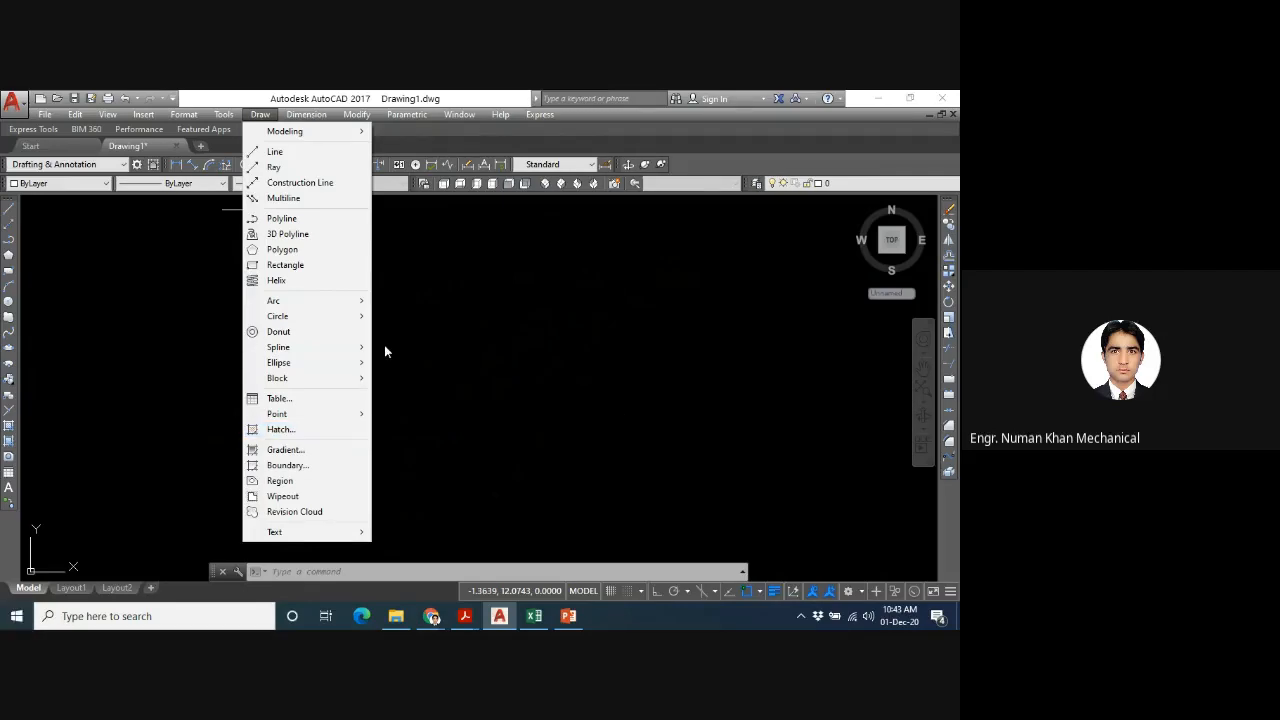
{"action": "mouse_move", "coordinate": [340, 316]}
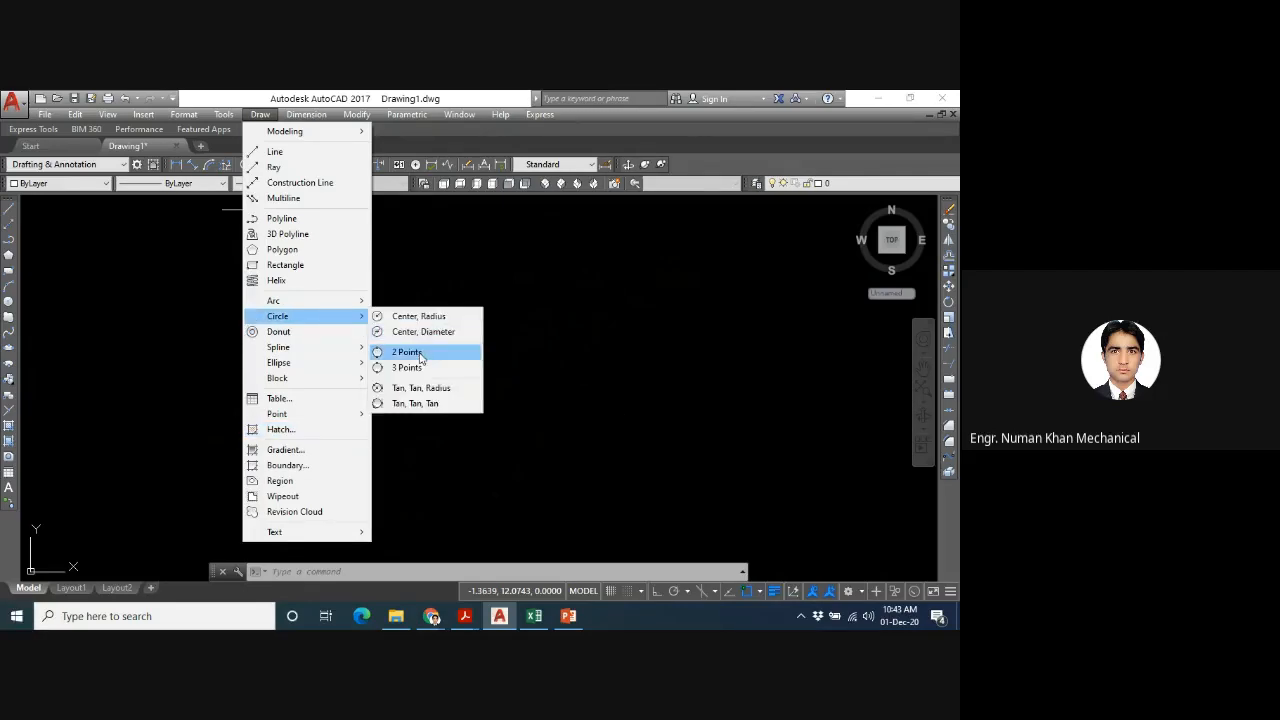
{"action": "left_click", "coordinate": [418, 354]}
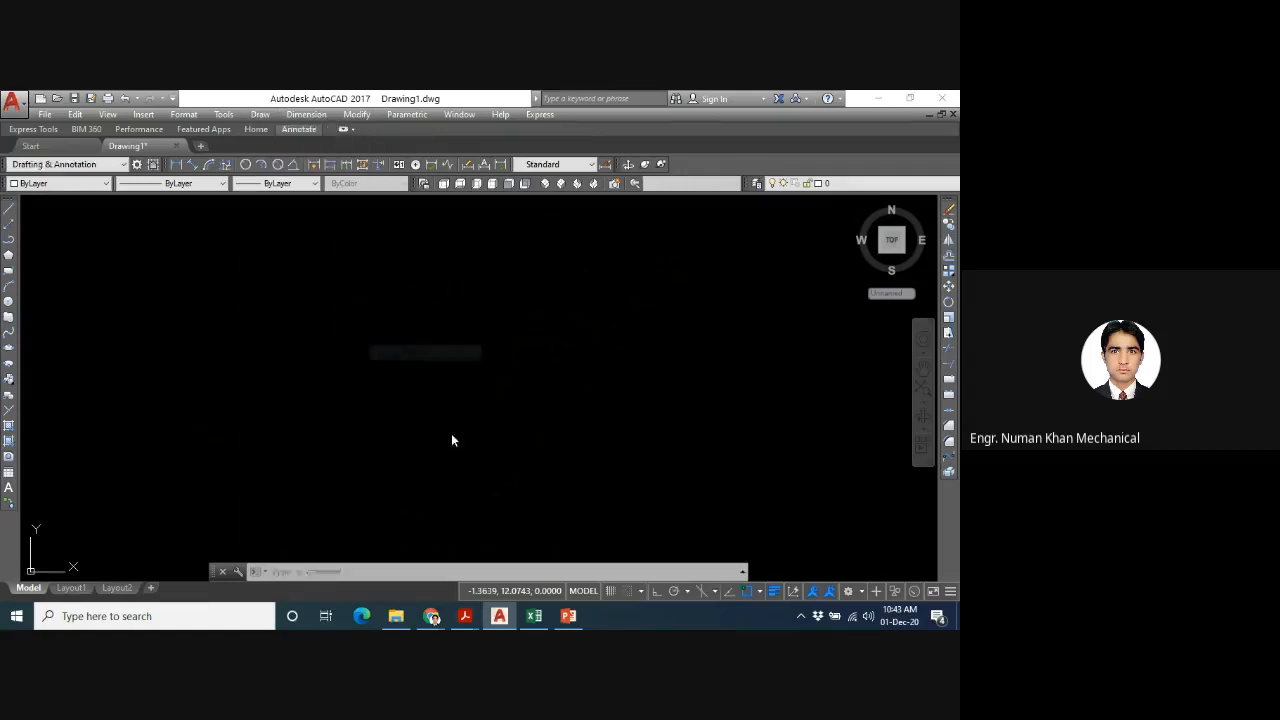
{"action": "left_click", "coordinate": [250, 455]}
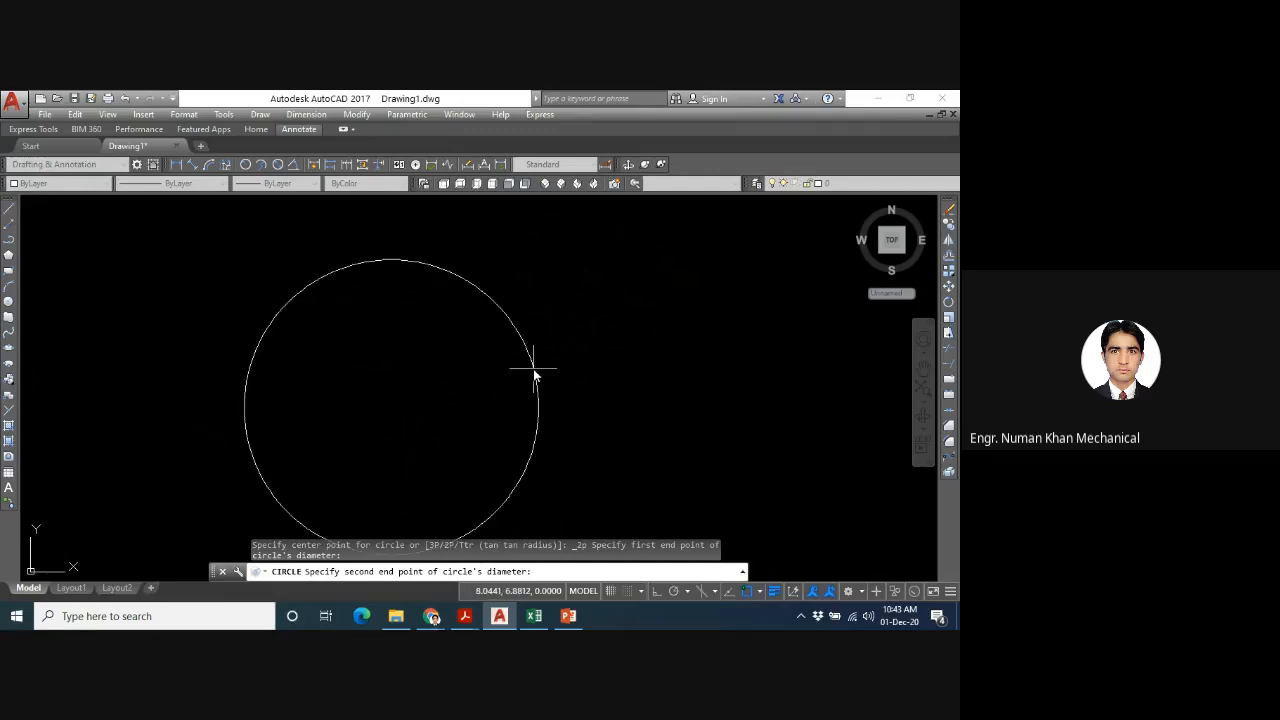
{"action": "key", "text": "Escape"}
- Draw a single horizontal line left of the drawing's centre, ending at about 5.6,5.5
{"action": "type", "text": "L"}
{"action": "key", "text": "Return"}
{"action": "left_click", "coordinate": [296, 410]}
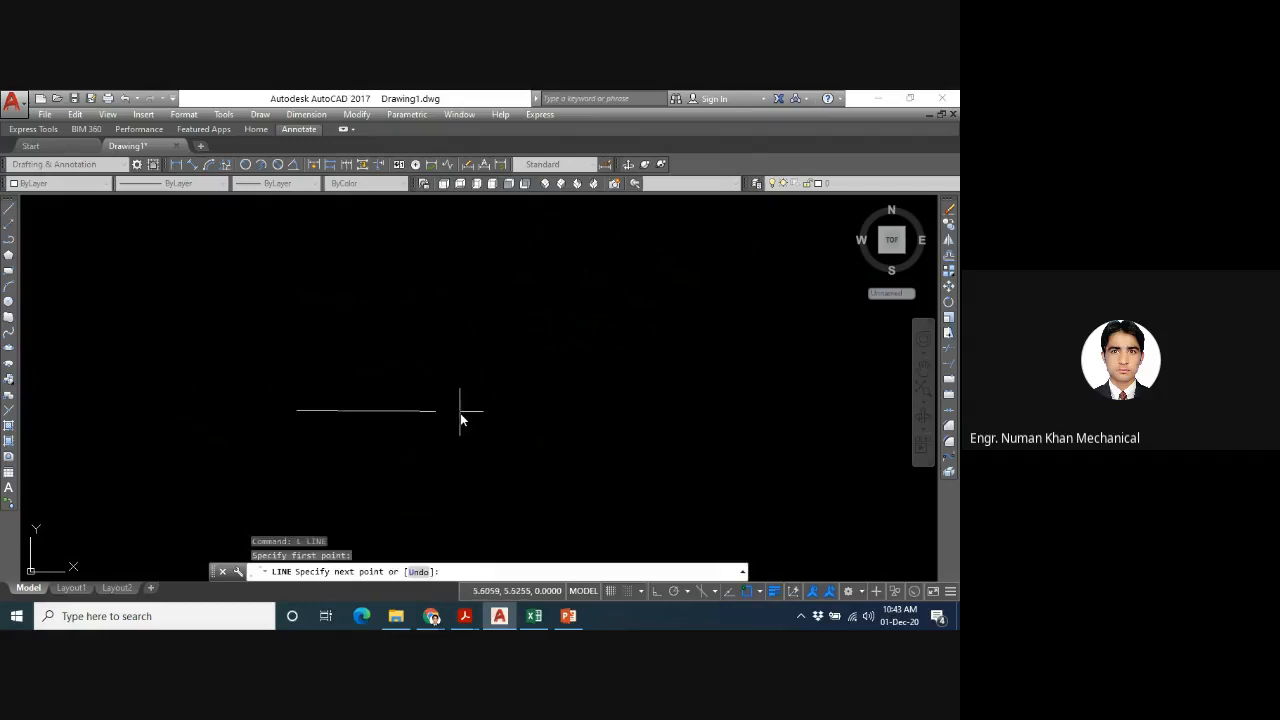
{"action": "left_click", "coordinate": [449, 410]}
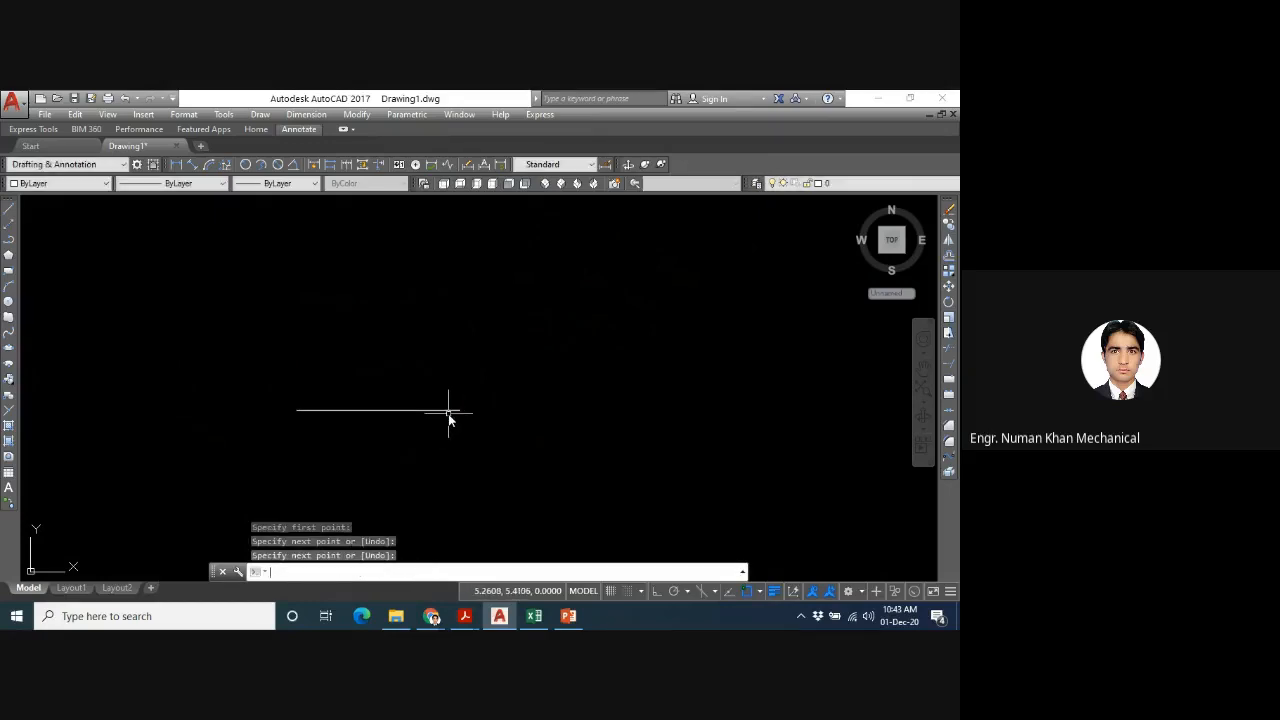
{"action": "key", "text": "Return"}
- Draw a circle with the 2P option, using the horizontal line's two endpoints as the ends of its diameter
{"action": "type", "text": "c"}
{"action": "key", "text": "Return"}
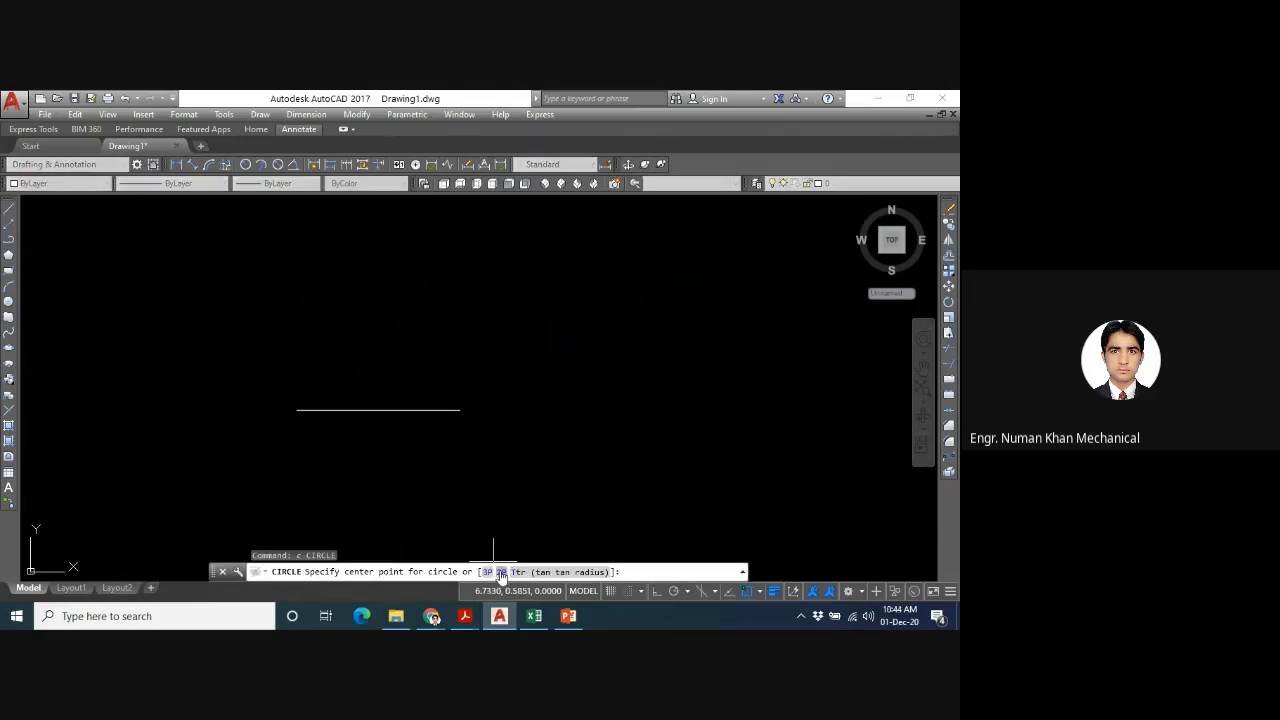
{"action": "type", "text": "2p"}
{"action": "key", "text": "Return"}
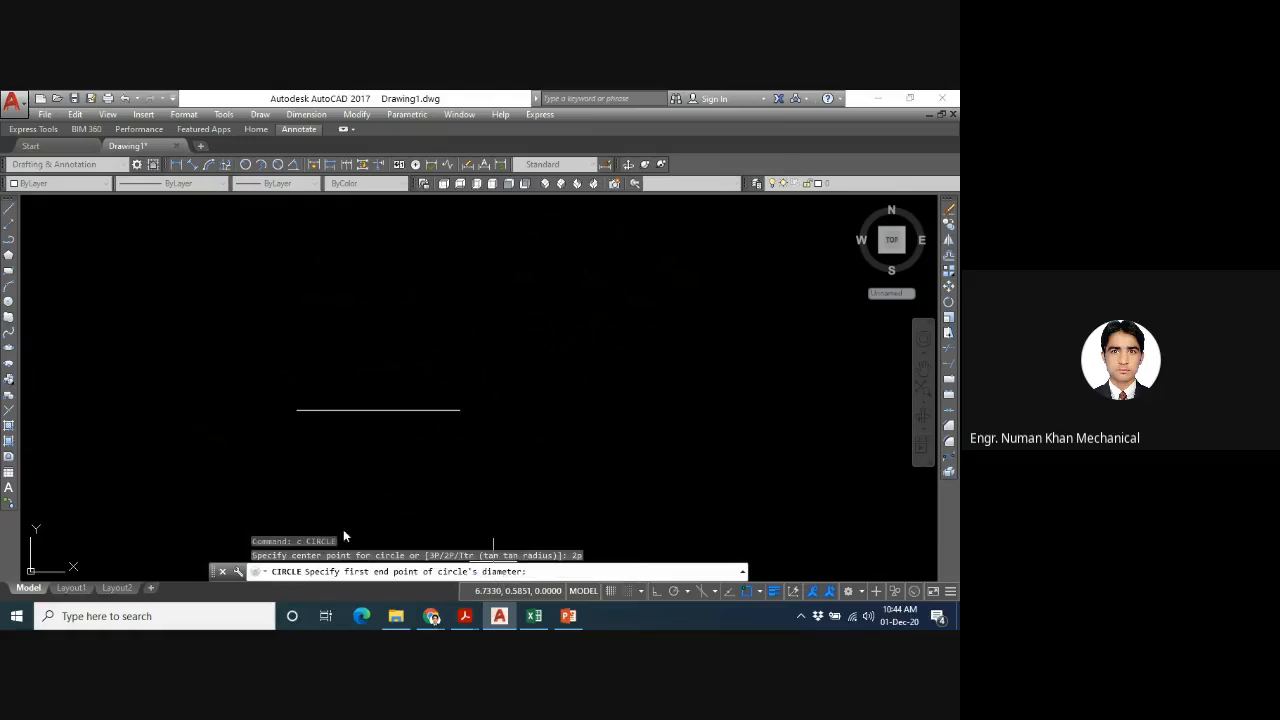
{"action": "left_click", "coordinate": [297, 410]}
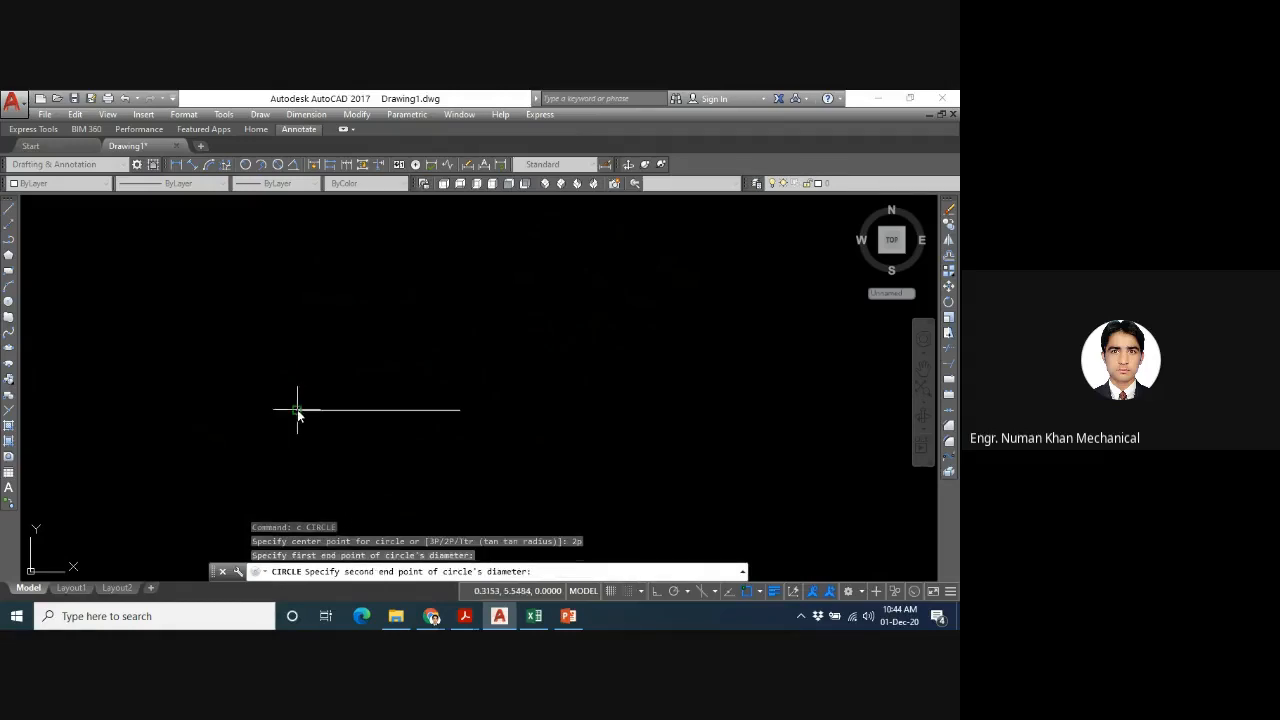
{"action": "left_click", "coordinate": [459, 411]}
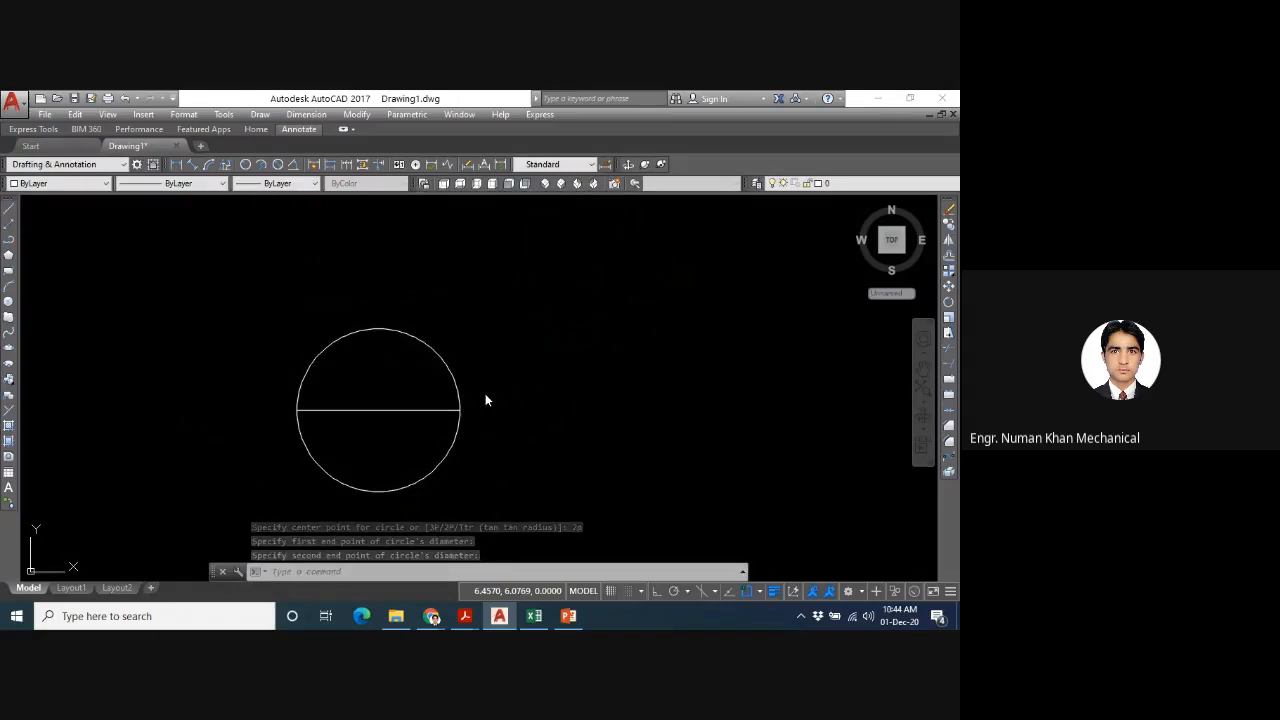
- Draw a smaller circle with the 2P option in the empty space to the right of the first circle
{"action": "key", "text": "Return"}
{"action": "type", "text": "2"}
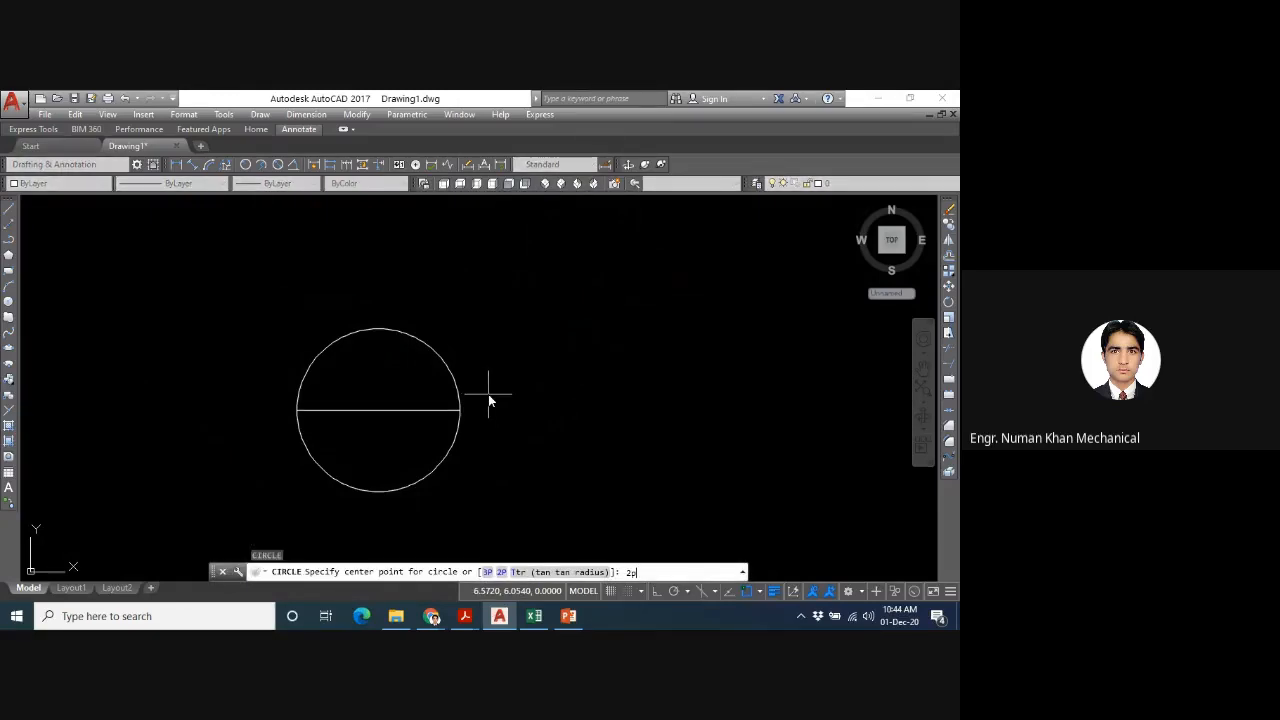
{"action": "key", "text": "Return"}
{"action": "left_click", "coordinate": [587, 397]}
{"action": "left_click", "coordinate": [688, 366]}
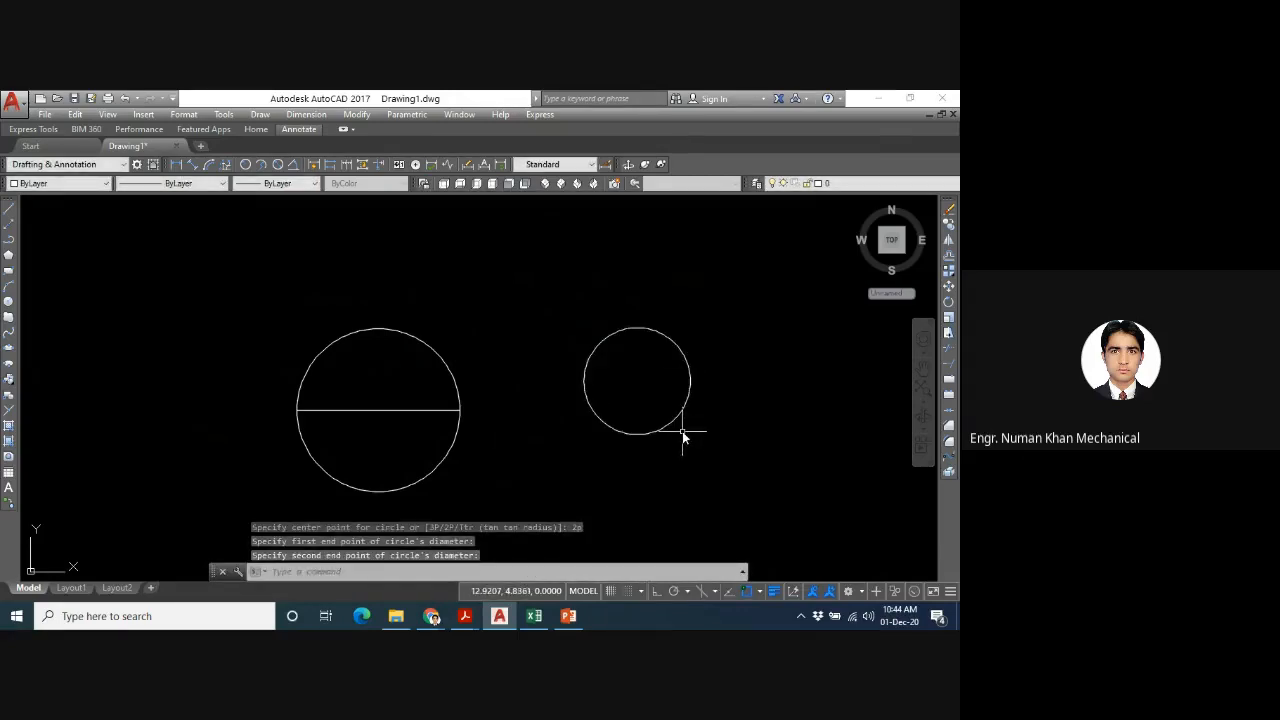
- Draw a 3P circle through the facing sides of the two circles and a third point above the gap, at about 7.1,9.6
{"action": "key", "text": "Return"}
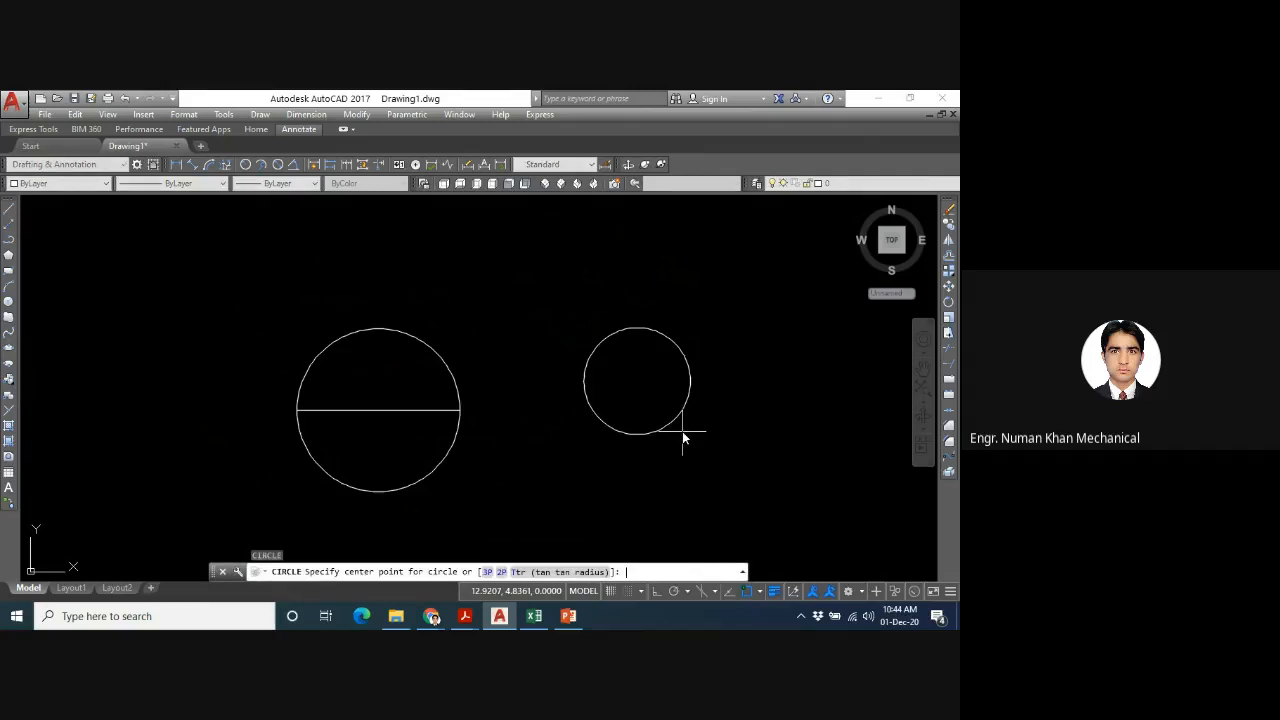
{"action": "type", "text": "3p"}
{"action": "key", "text": "Return"}
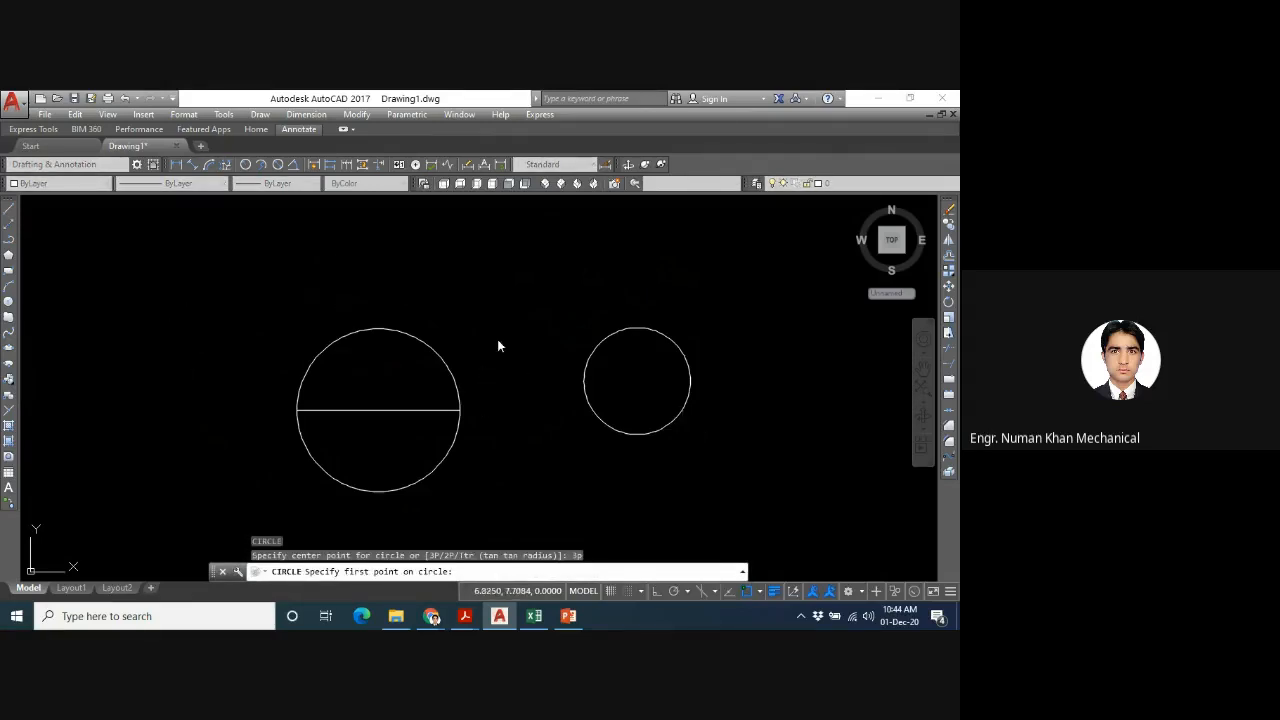
{"action": "left_click", "coordinate": [584, 382]}
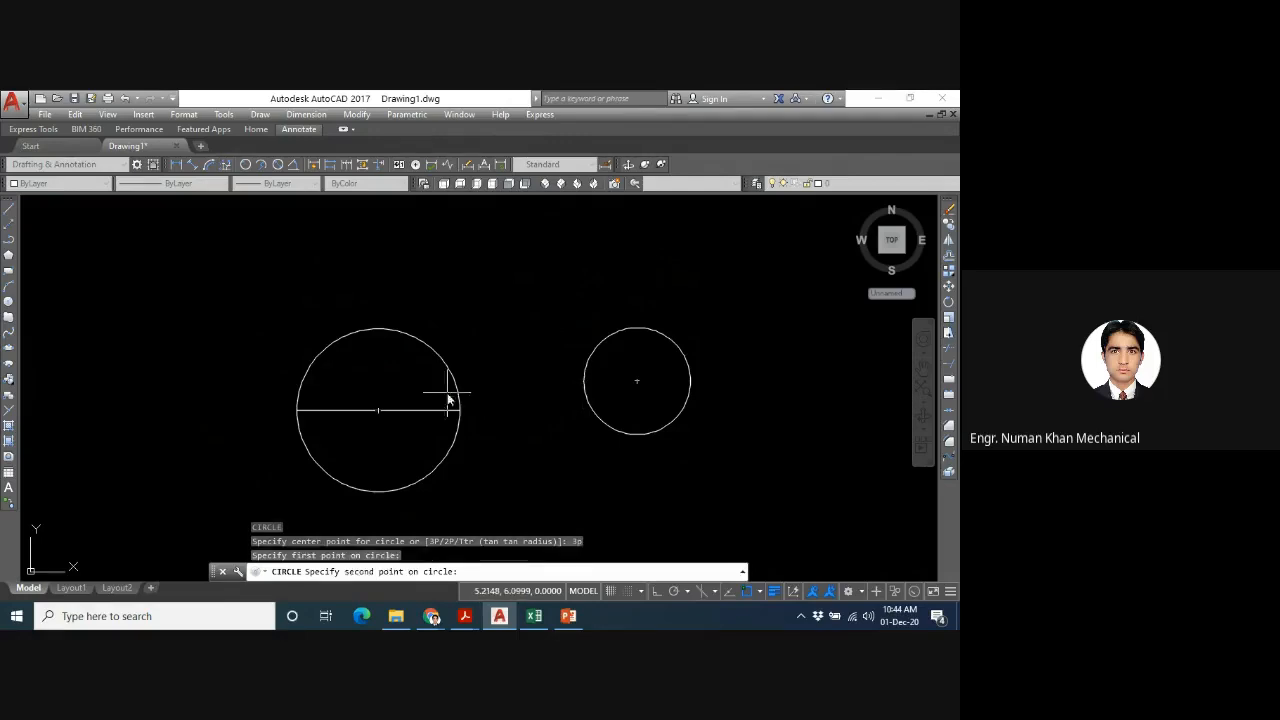
{"action": "left_click", "coordinate": [459, 405]}
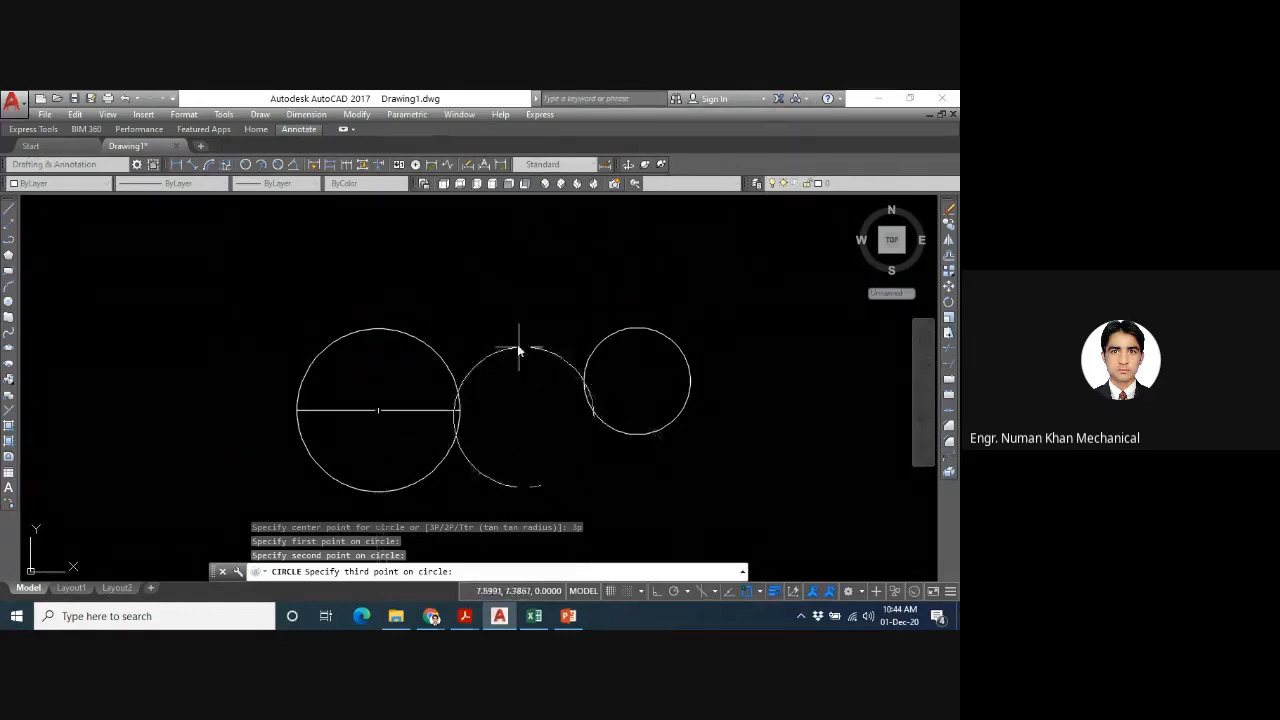
{"action": "left_click", "coordinate": [506, 286]}
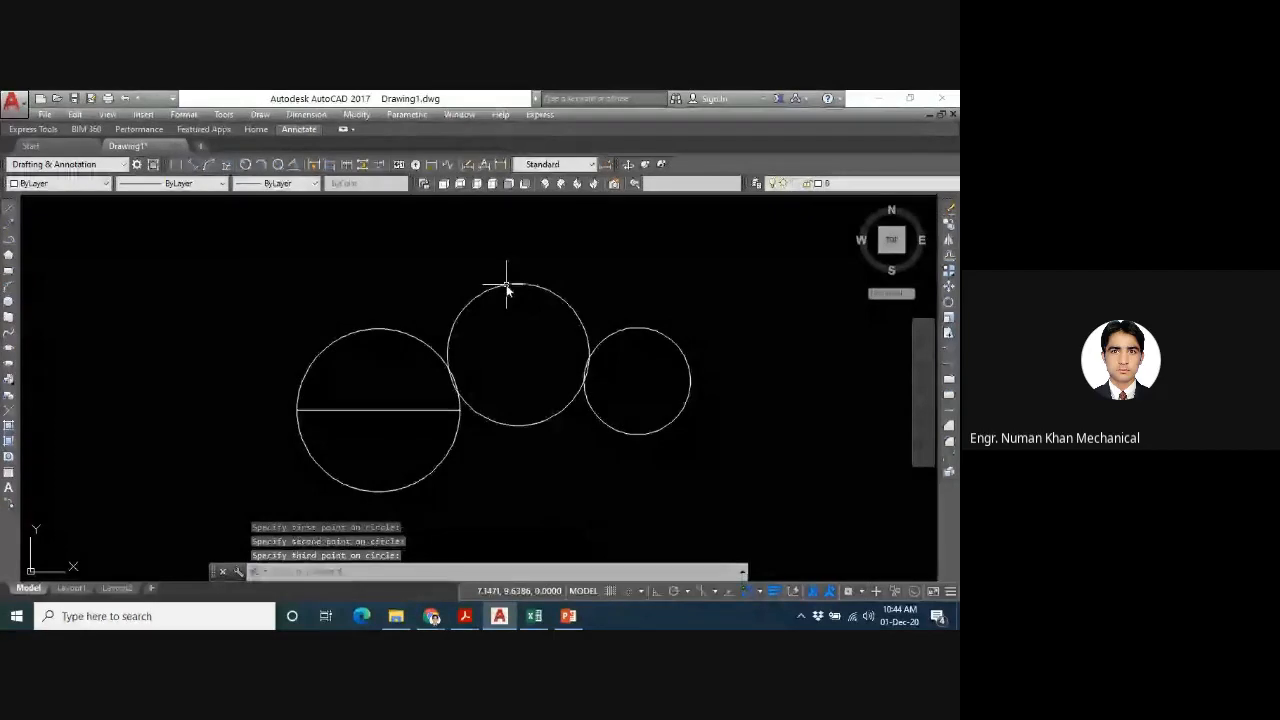
- Draw another circle with the 2P option in the empty area above and to the left of the circle containing the line
{"action": "key", "text": "space"}
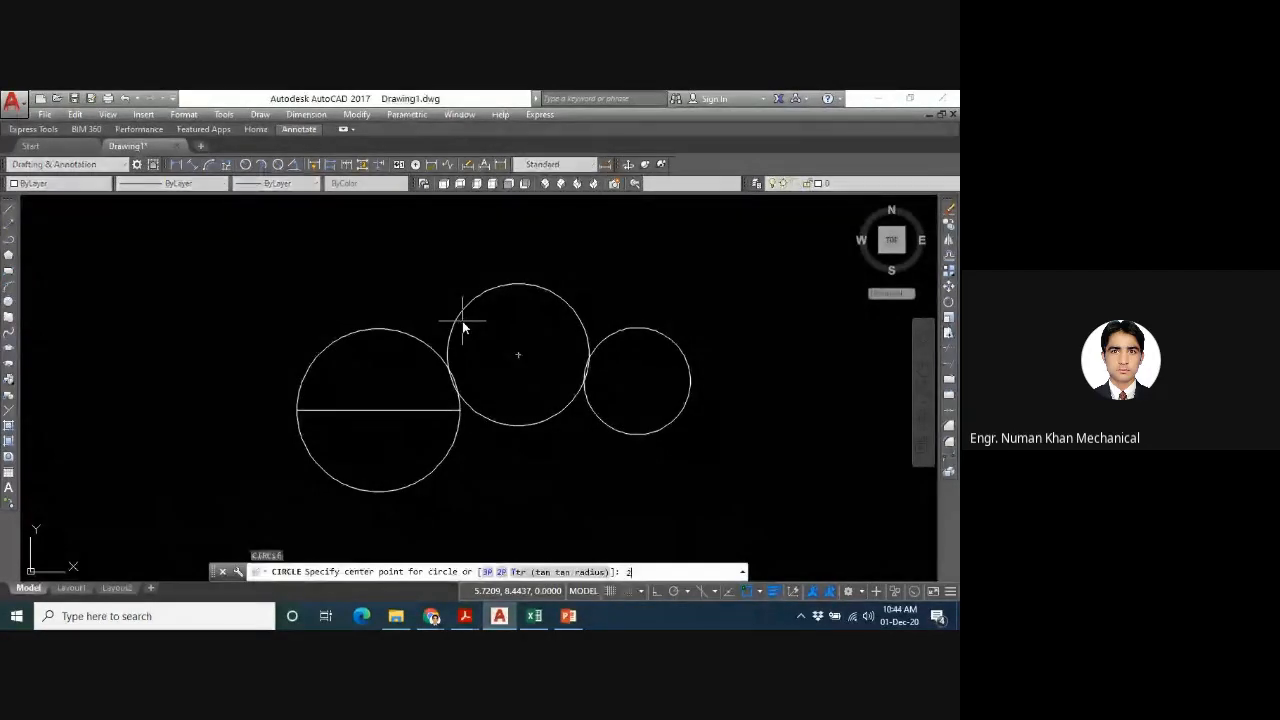
{"action": "type", "text": "2p"}
{"action": "key", "text": "Return"}
{"action": "left_click", "coordinate": [115, 280]}
{"action": "left_click", "coordinate": [246, 306]}
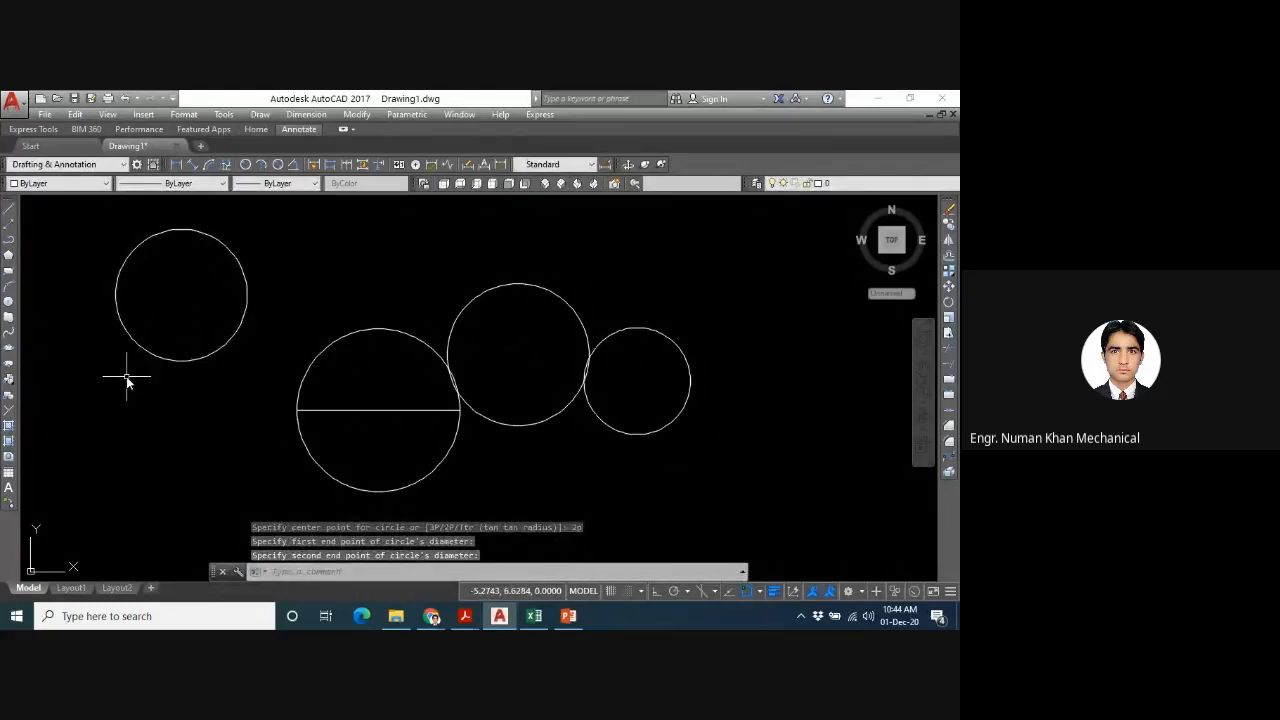
{"action": "key", "text": "space"}
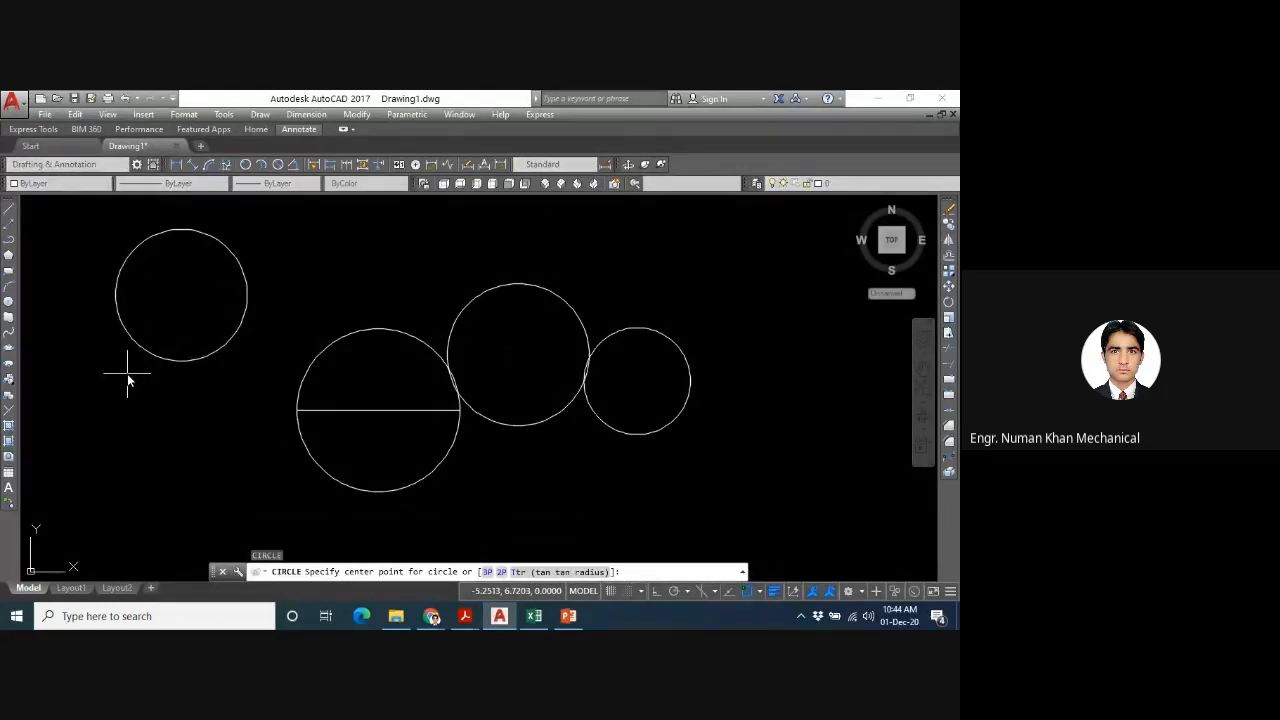
{"action": "type", "text": "3p"}
{"action": "key", "text": "Return"}
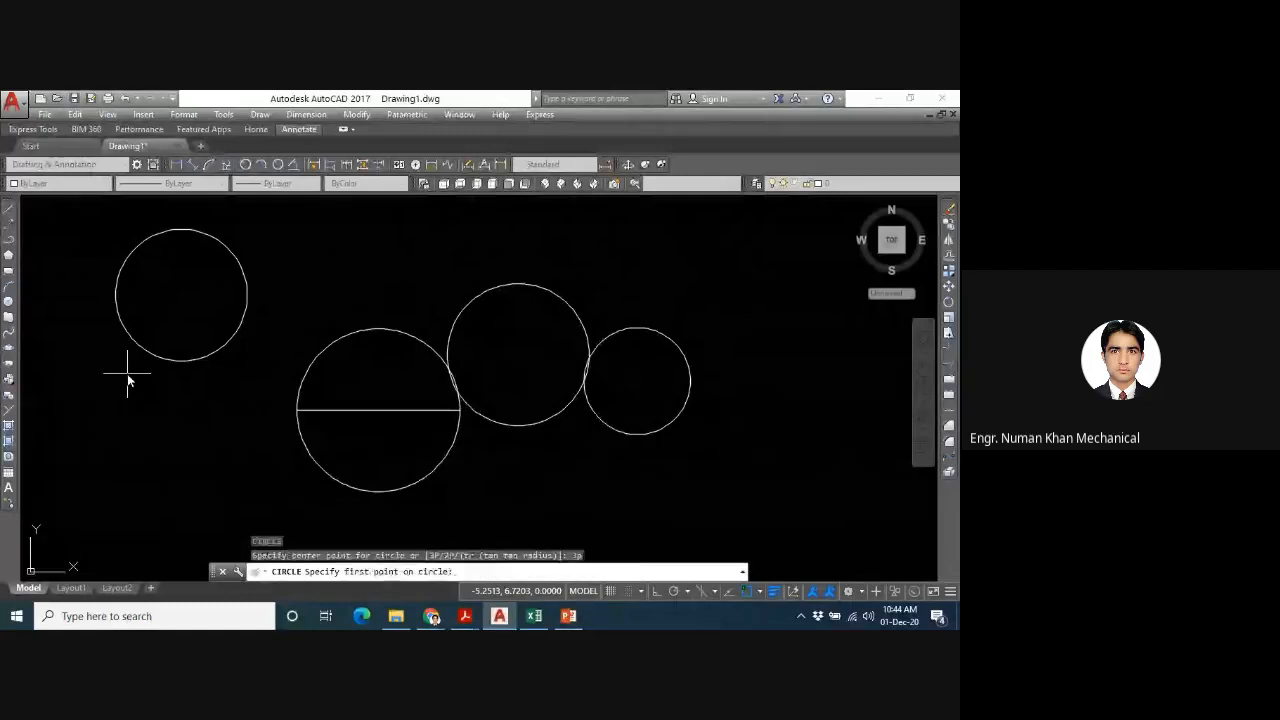
{"action": "left_click", "coordinate": [222, 403]}
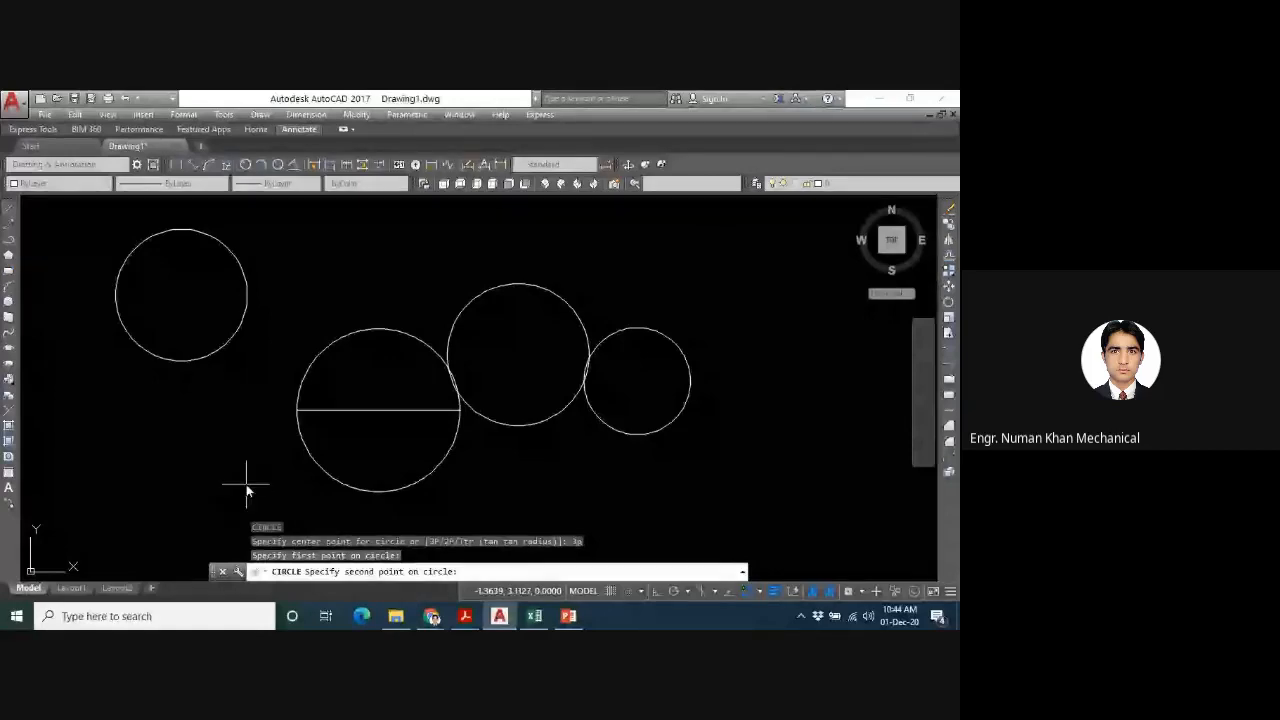
{"action": "key", "text": "Escape"}
- Draw a circle with the 3P option in the empty area below the upper-left circle, passing through three freely picked points
{"action": "type", "text": "c"}
{"action": "key", "text": "Return"}
{"action": "type", "text": "3P 2P Ttr (tan tan radius"}
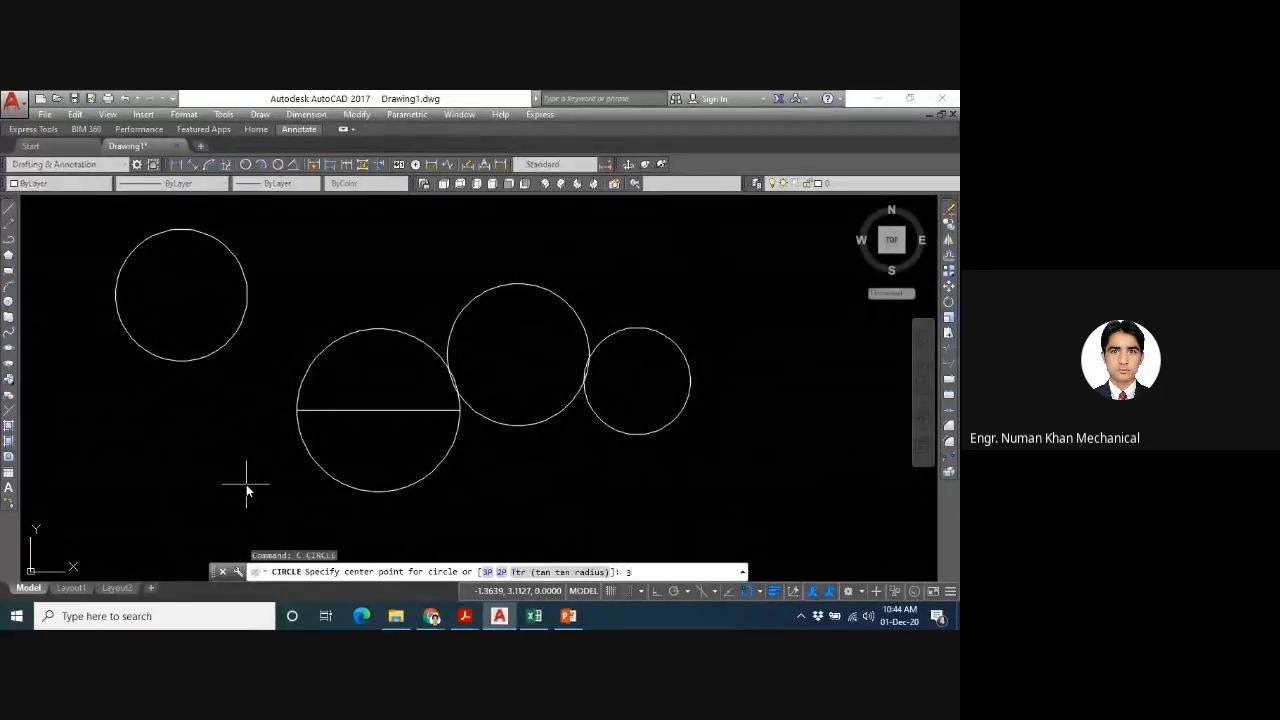
{"action": "type", "text": "p"}
{"action": "key", "text": "Return"}
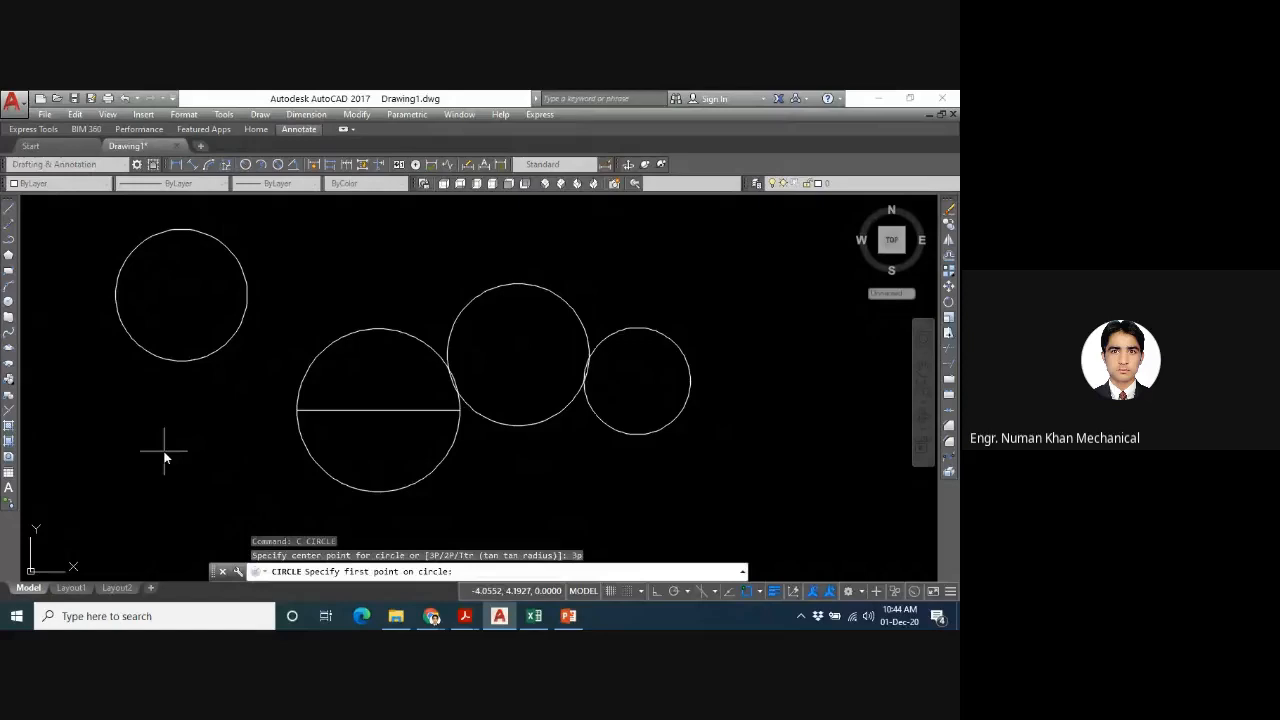
{"action": "left_click", "coordinate": [165, 457]}
{"action": "left_click", "coordinate": [251, 514]}
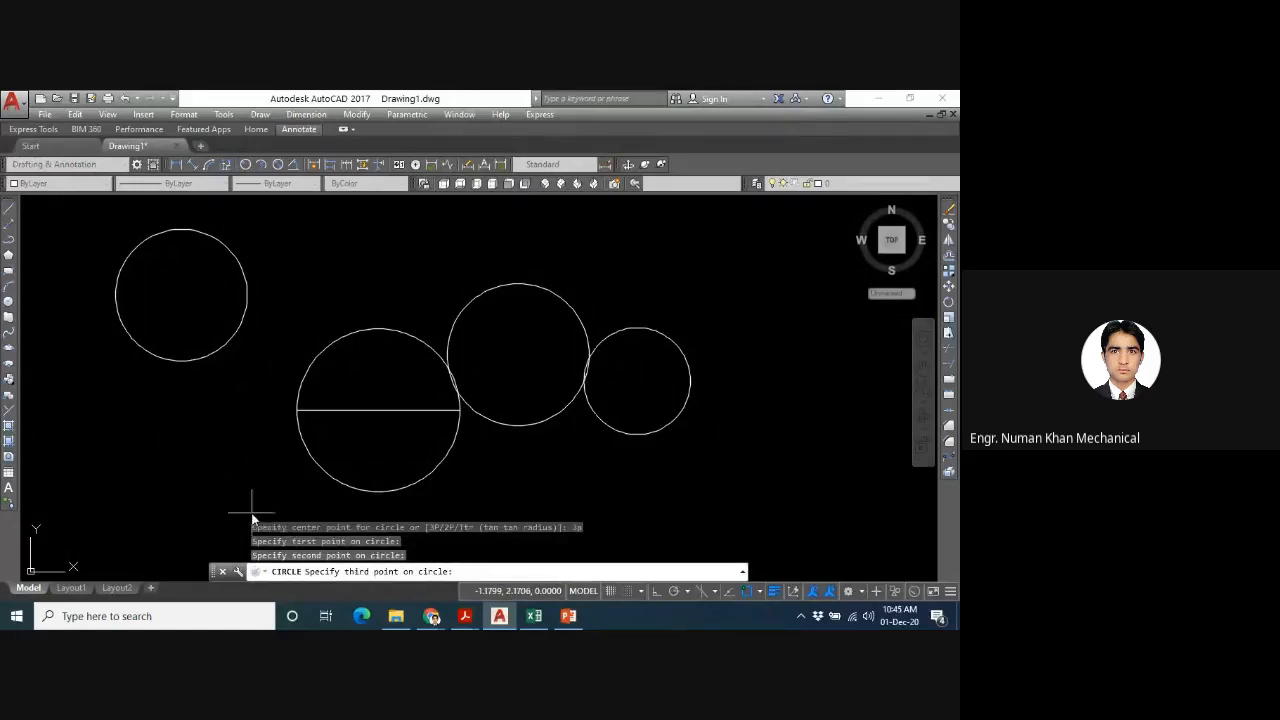
{"action": "left_click", "coordinate": [82, 522]}
- Erase all the circles together with the horizontal line
{"action": "scroll", "coordinate": [414, 441], "scroll_direction": "down", "scroll_amount": 3}
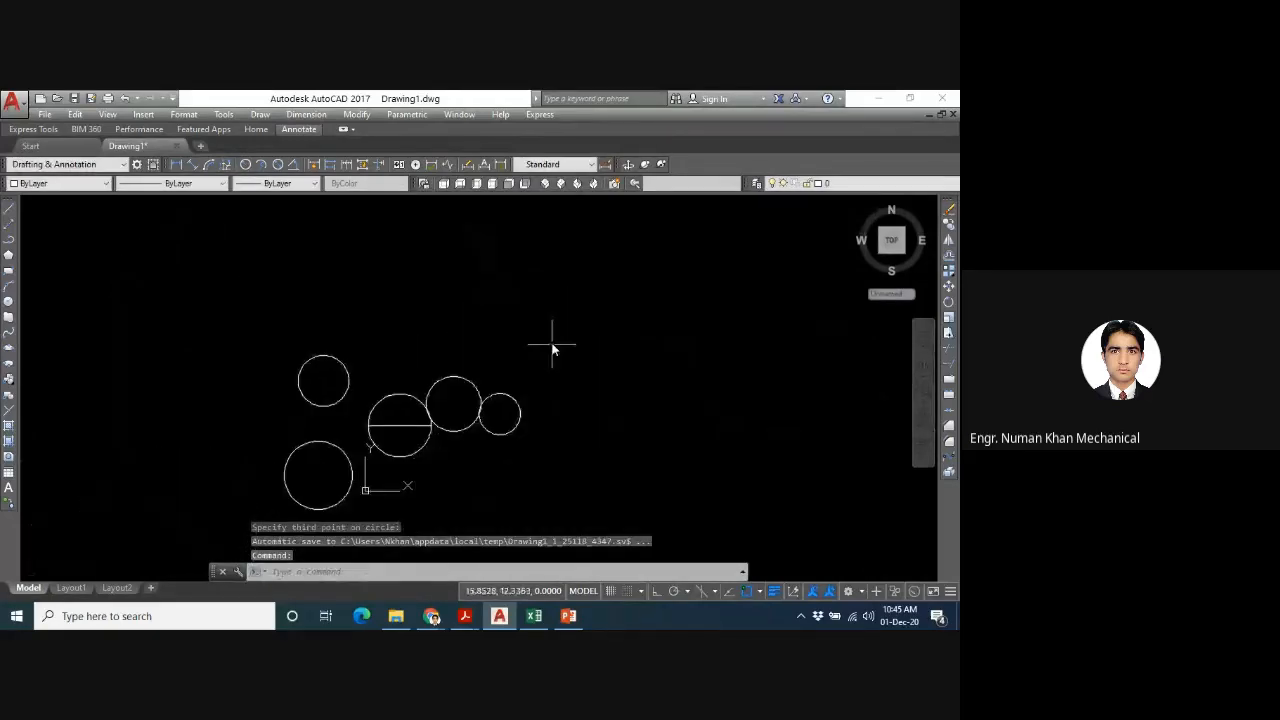
{"action": "left_click", "coordinate": [552, 348]}
{"action": "left_click", "coordinate": [174, 510]}
{"action": "key", "text": "Delete"}
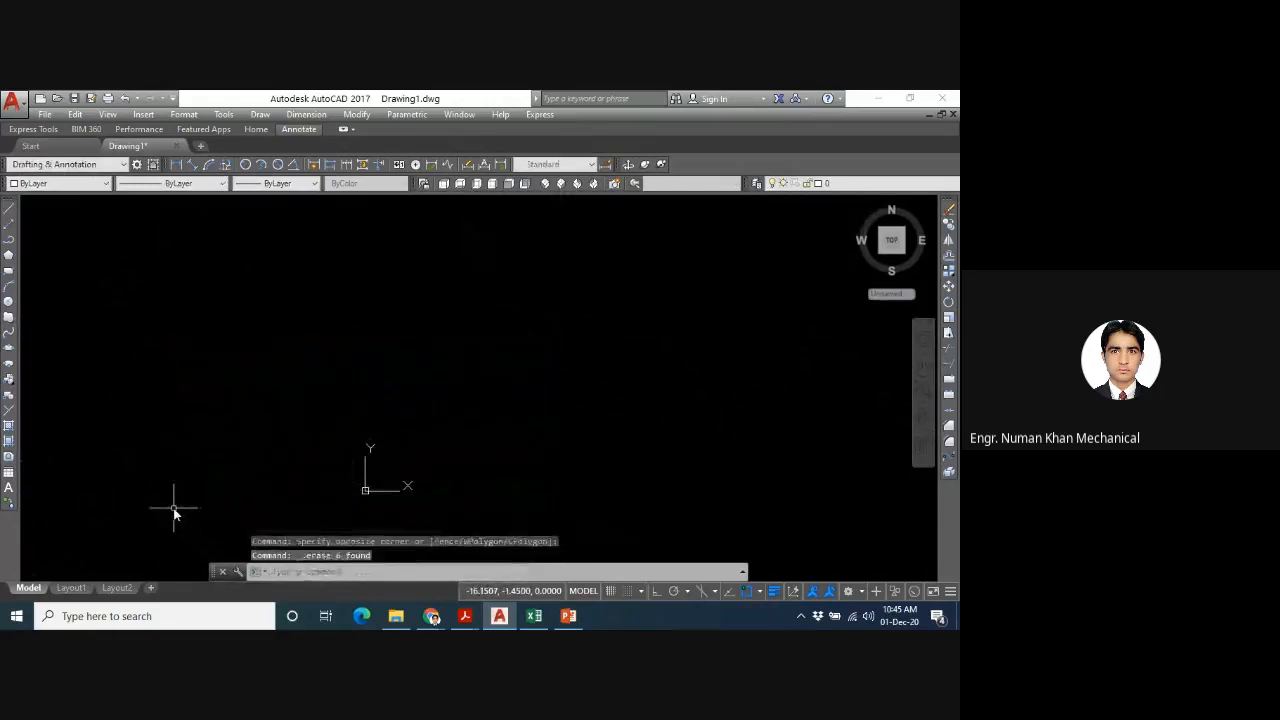
{"action": "type", "text": "z"}
{"action": "key", "text": "Return"}
{"action": "type", "text": "a"}
{"action": "key", "text": "Return"}
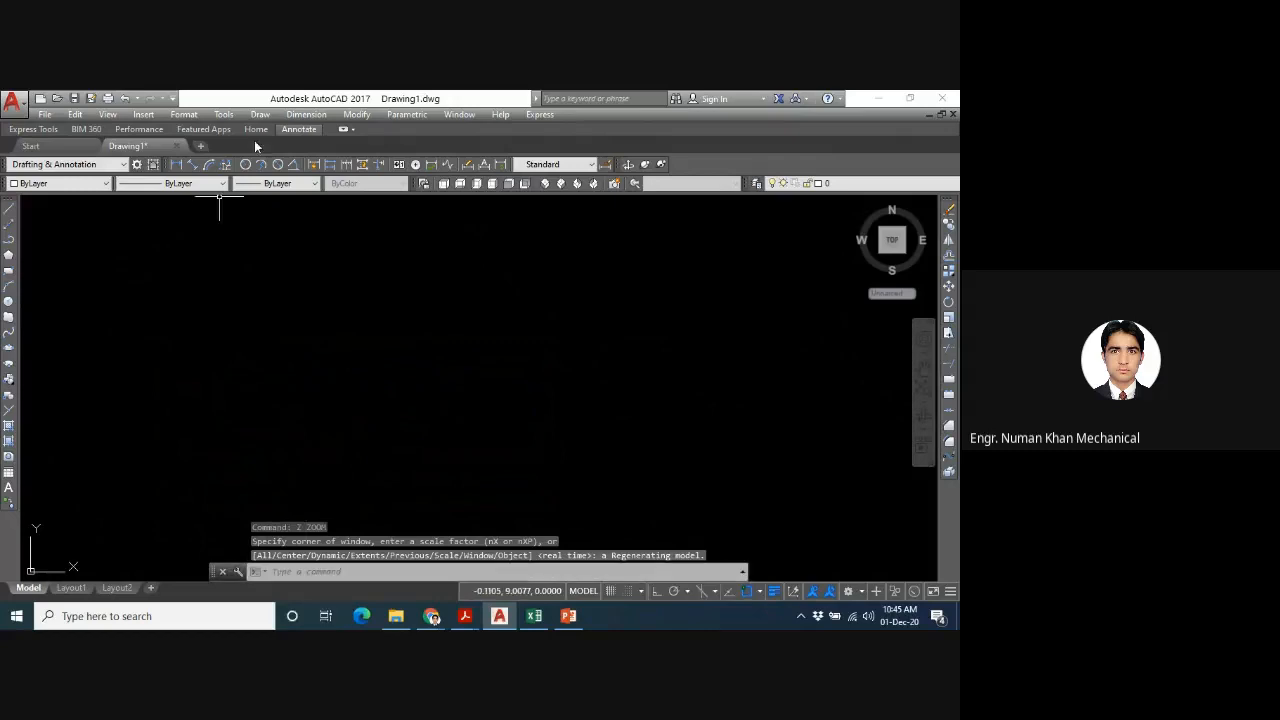
{"action": "left_click", "coordinate": [259, 115]}
{"action": "mouse_move", "coordinate": [330, 316]}
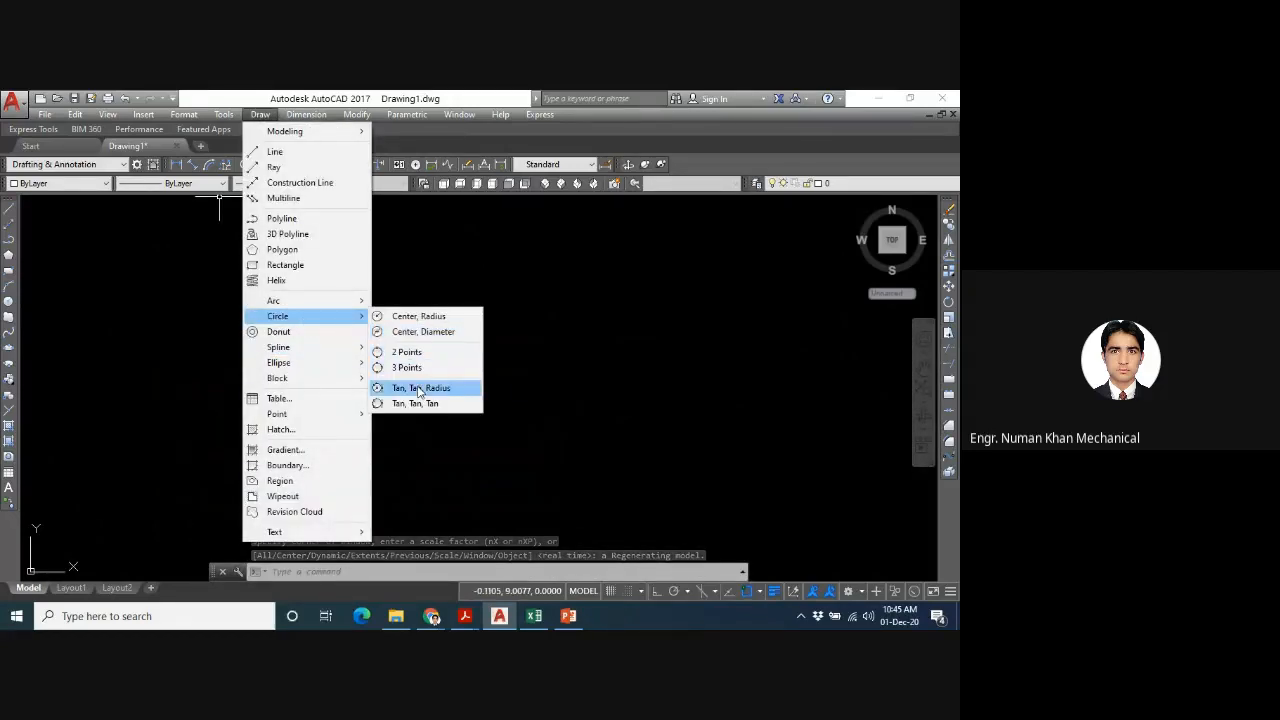
{"action": "key", "text": "Escape"}
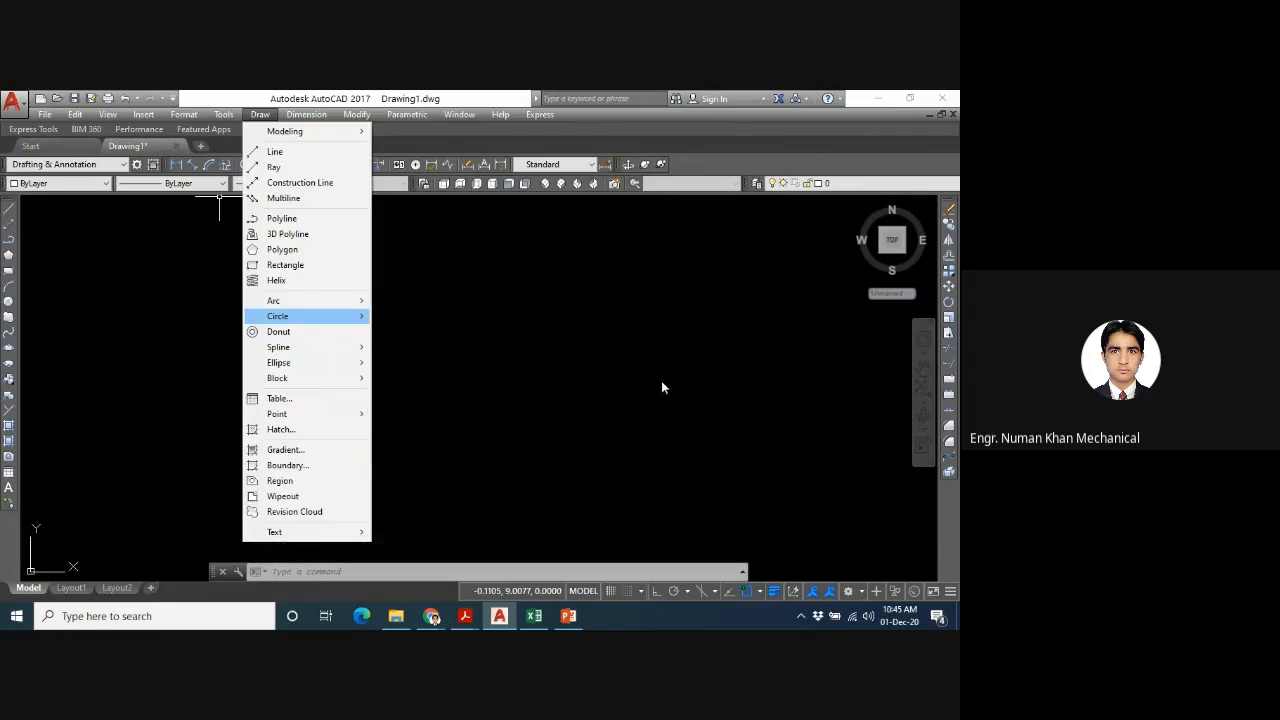
{"action": "key", "text": "Escape"}
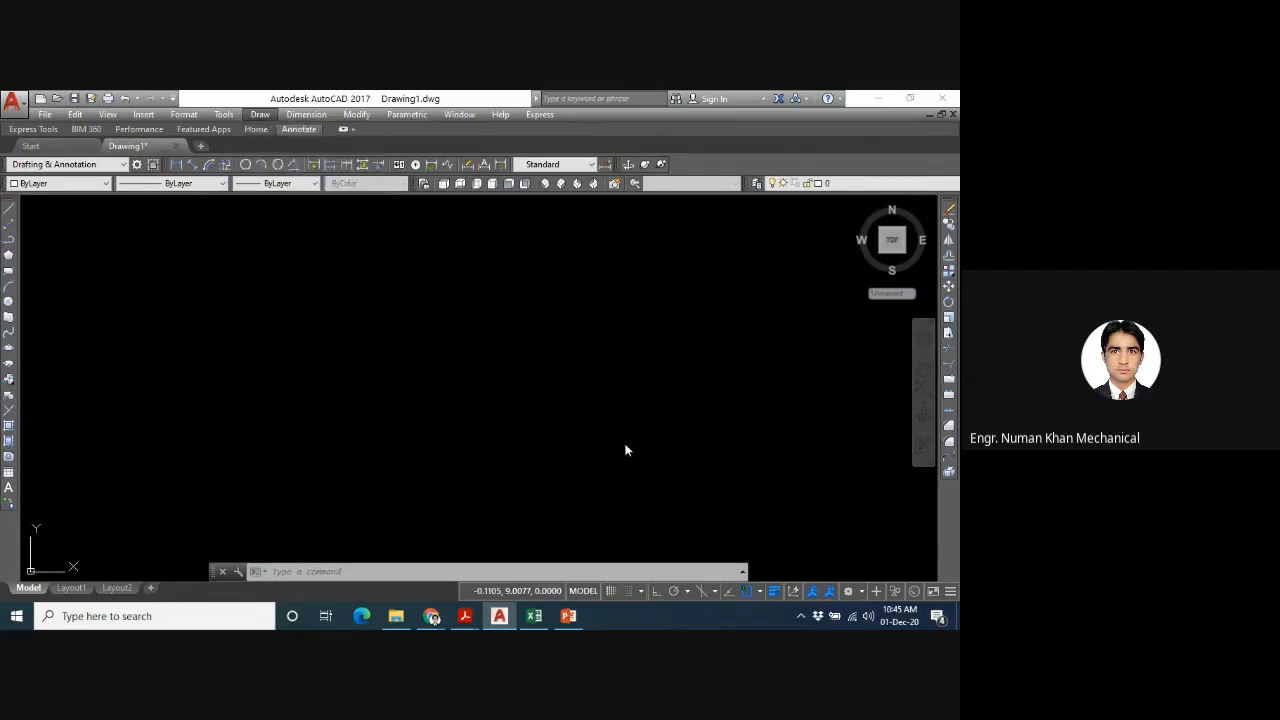
{"action": "left_click", "coordinate": [646, 323]}
{"action": "key", "text": "Escape"}
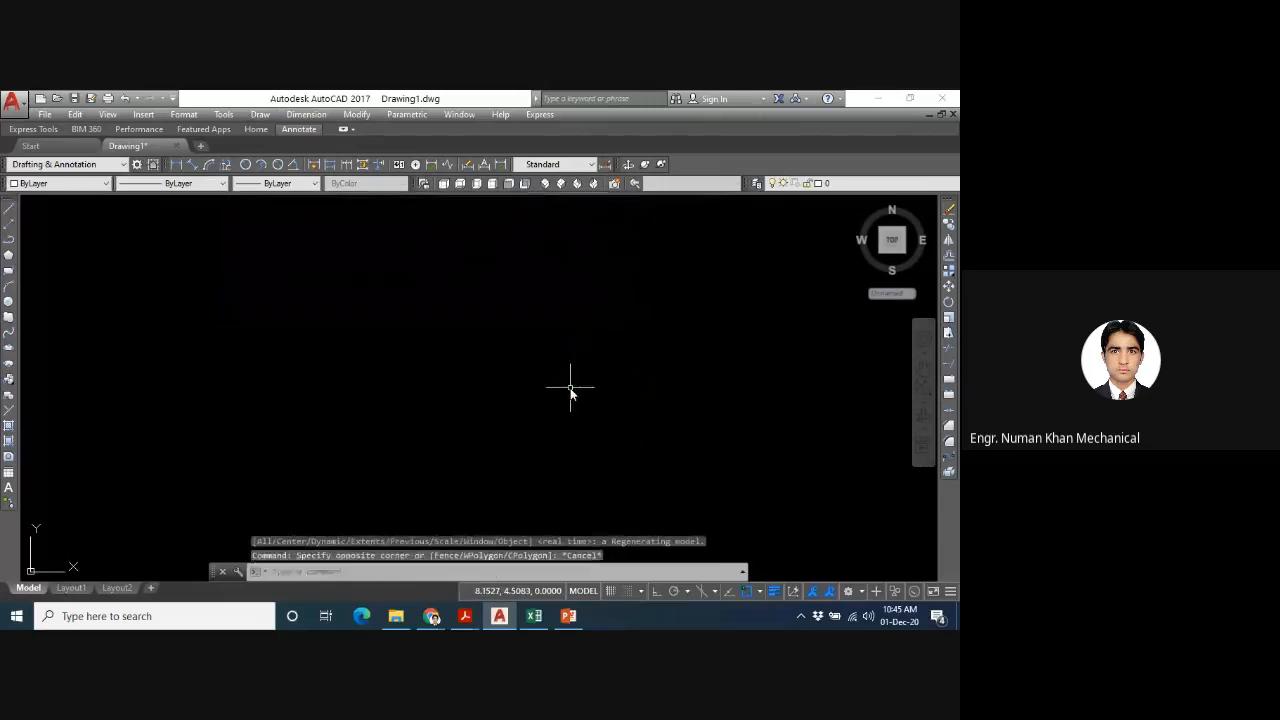
- Draw a single slanted line, rising to the right, near the middle of the empty drawing
{"action": "type", "text": "l"}
{"action": "key", "text": "space"}
{"action": "left_click", "coordinate": [650, 352]}
{"action": "left_click", "coordinate": [465, 458]}
{"action": "key", "text": "space"}
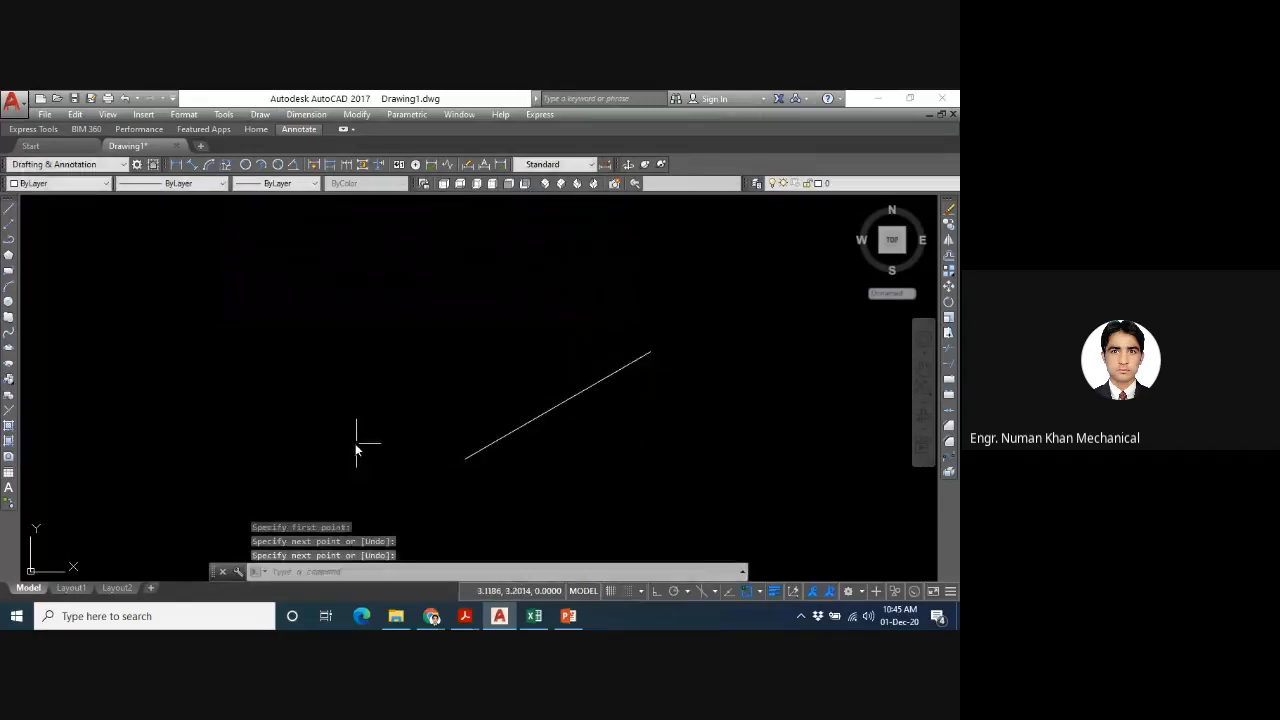
- Draw a circle by centre and radius above and to the left of the slanted line, with a radius of about 2.24
{"action": "type", "text": "c"}
{"action": "key", "text": "space"}
{"action": "left_click", "coordinate": [336, 255]}
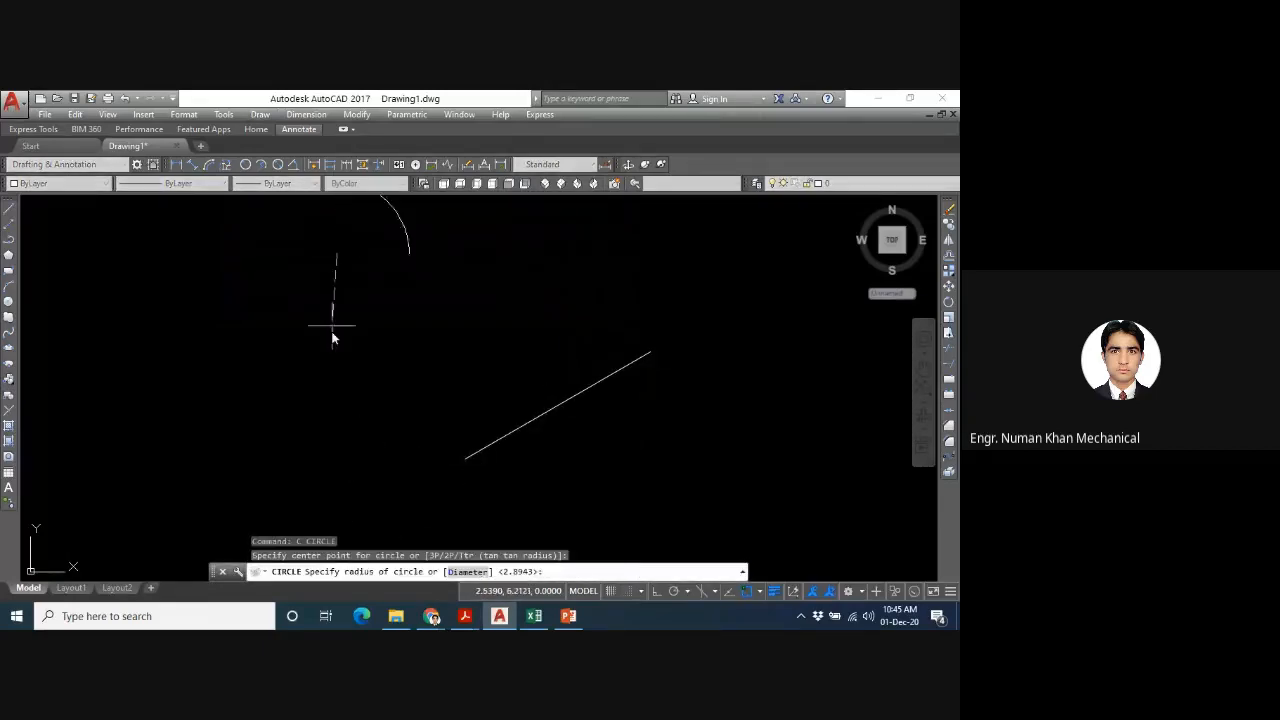
{"action": "left_click", "coordinate": [320, 350]}
{"action": "key", "text": "Escape"}
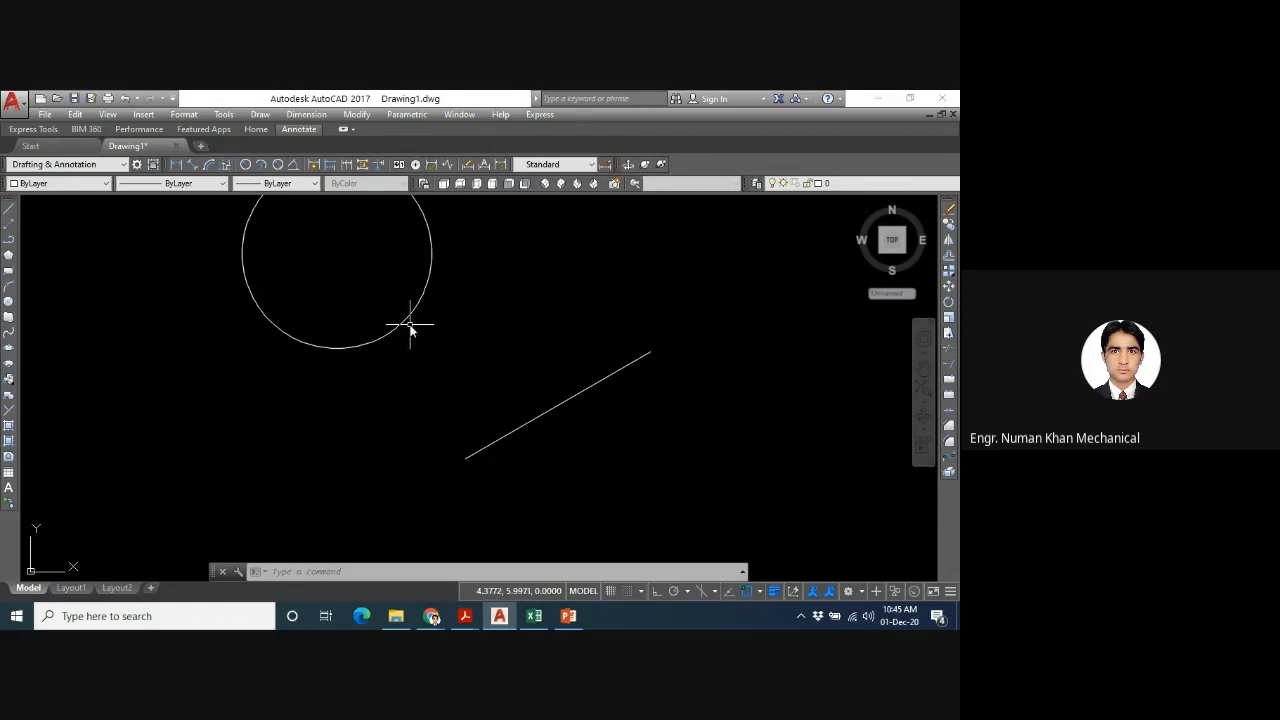
- Draw a Ttr circle of radius 3 tangent to the circle's lower-right side and the slanted line, and undo it
{"action": "mouse_move", "coordinate": [410, 320]}
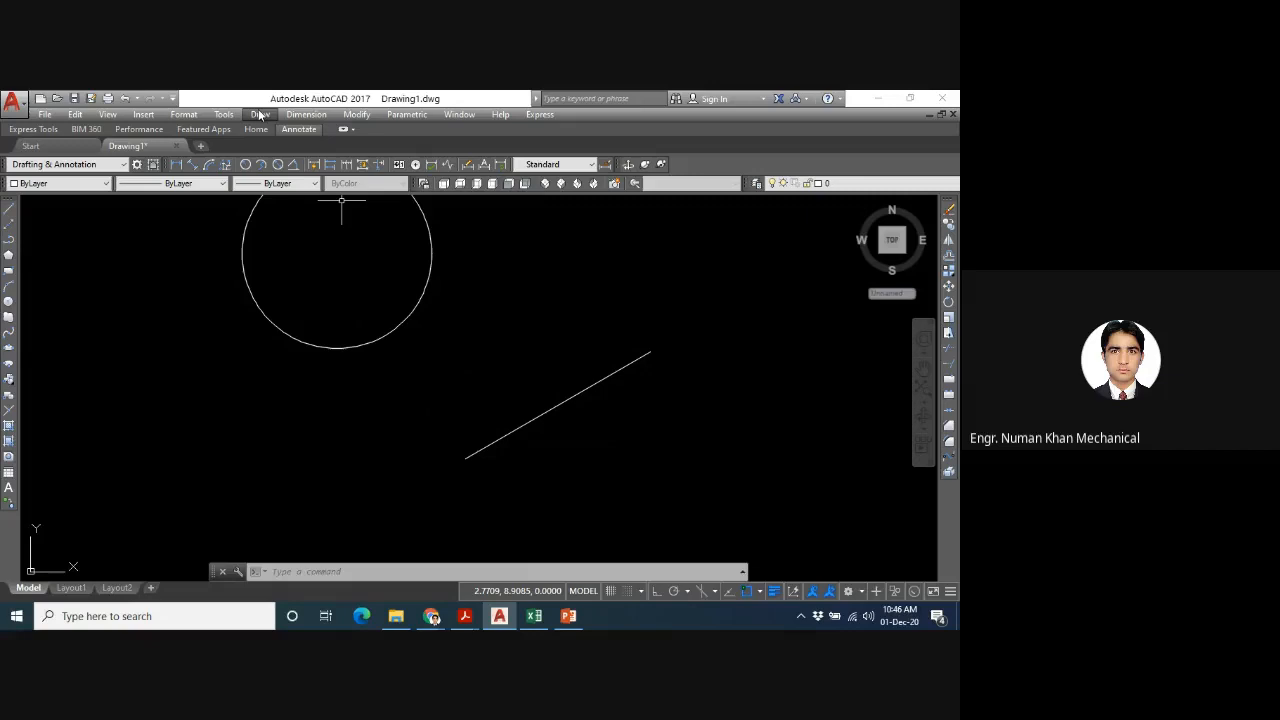
{"action": "type", "text": "c"}
{"action": "key", "text": "Return"}
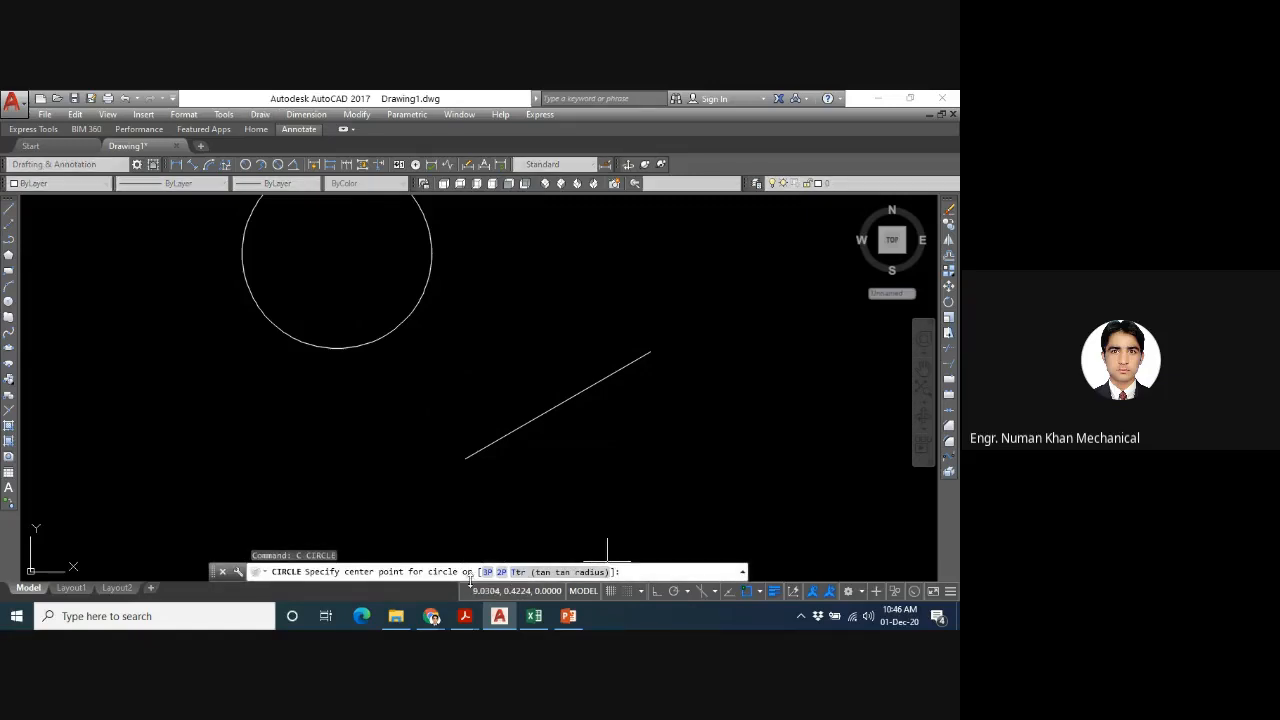
{"action": "key", "text": "Return"}
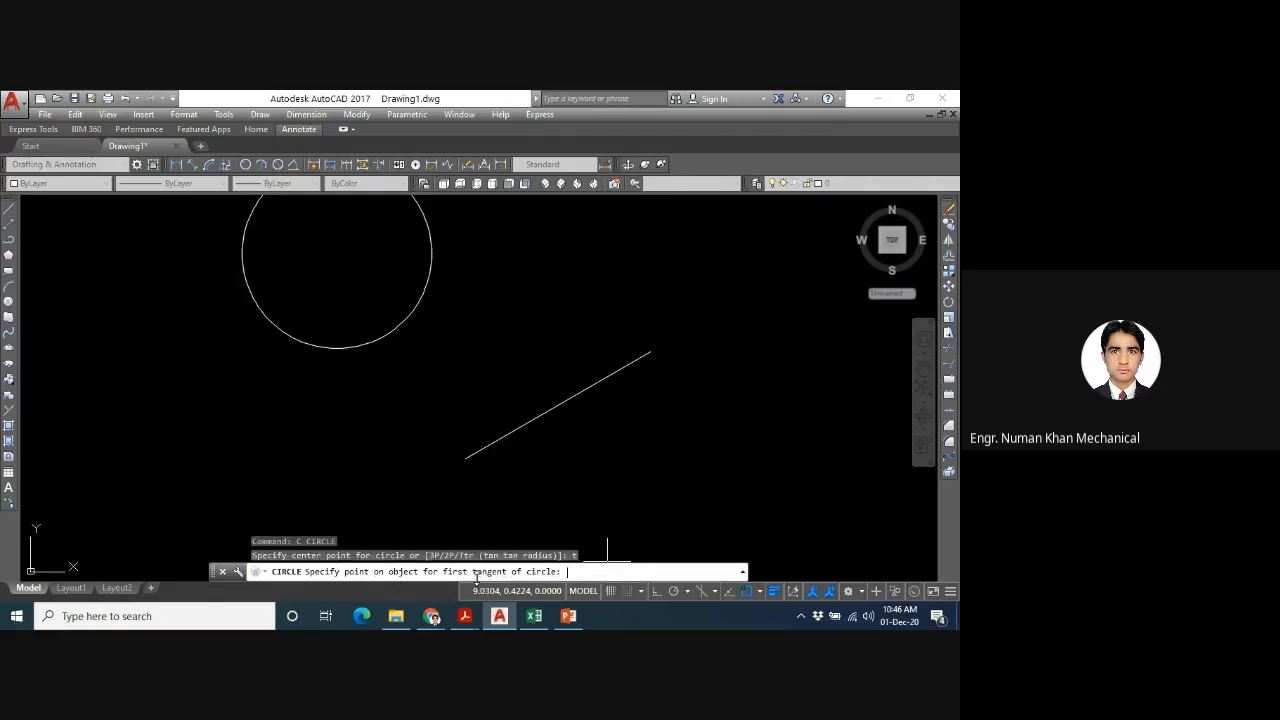
{"action": "left_click", "coordinate": [420, 301]}
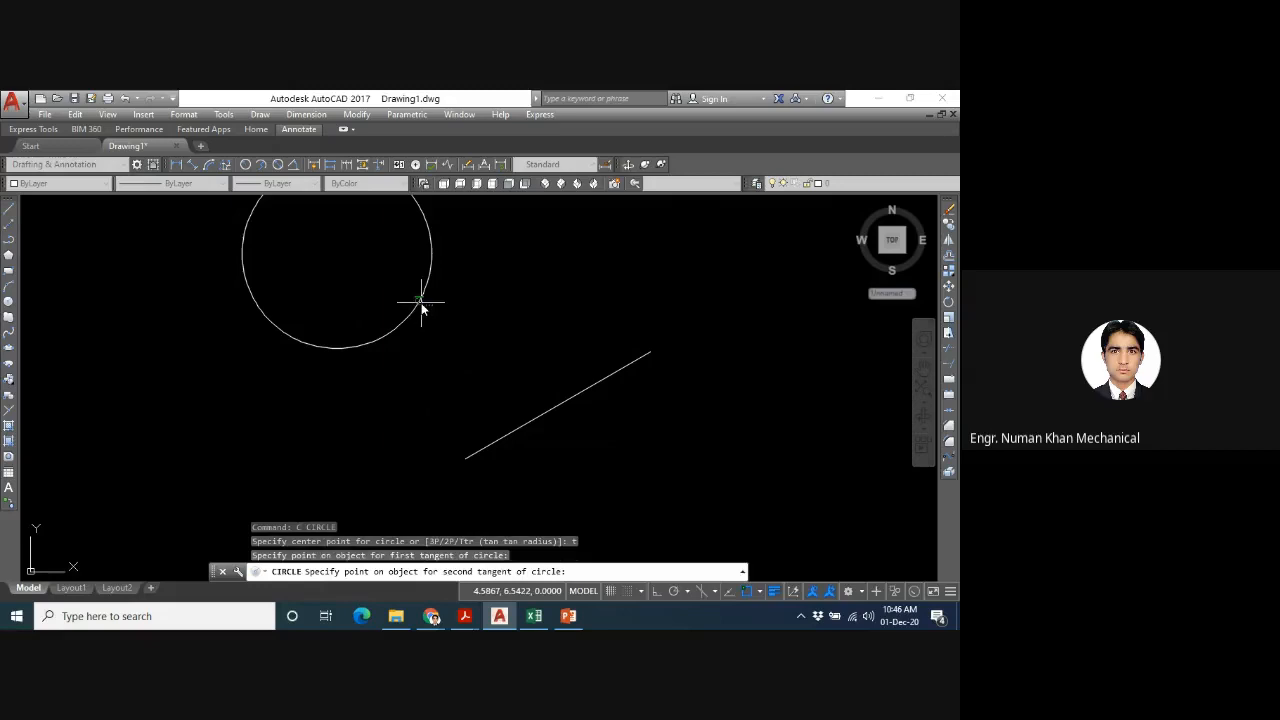
{"action": "left_click", "coordinate": [555, 411]}
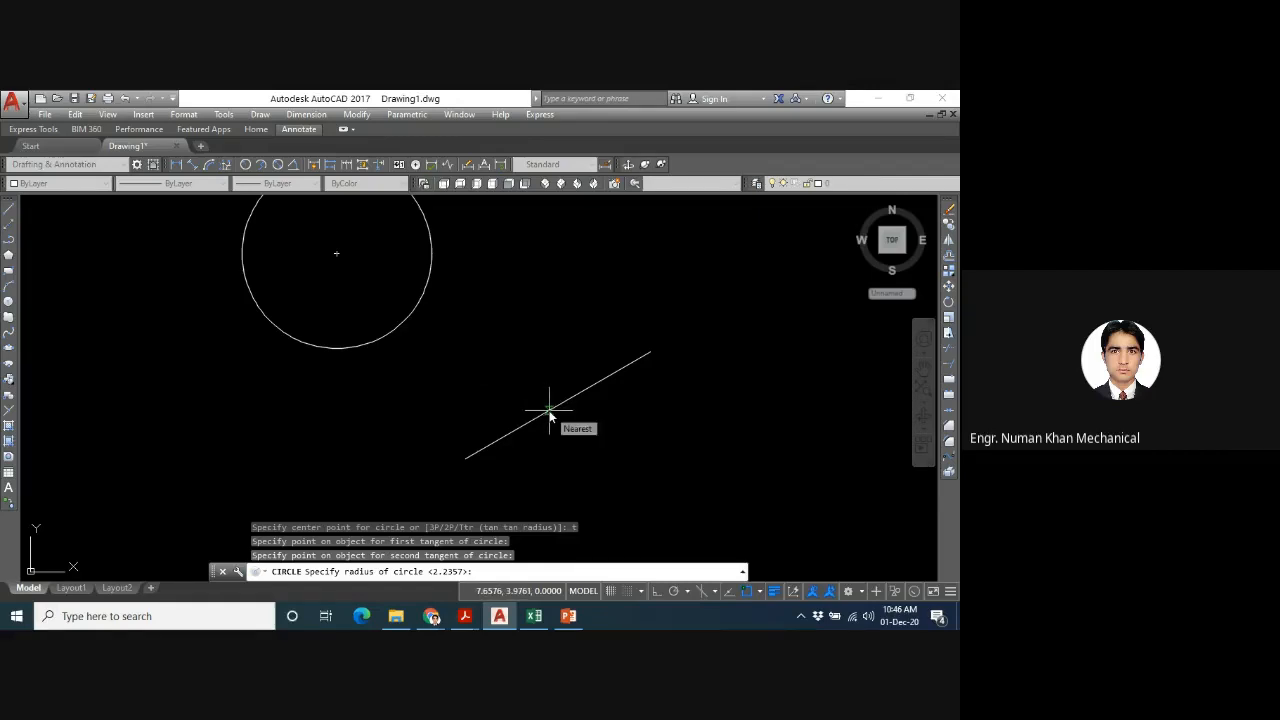
{"action": "type", "text": "3"}
{"action": "key", "text": "Return"}
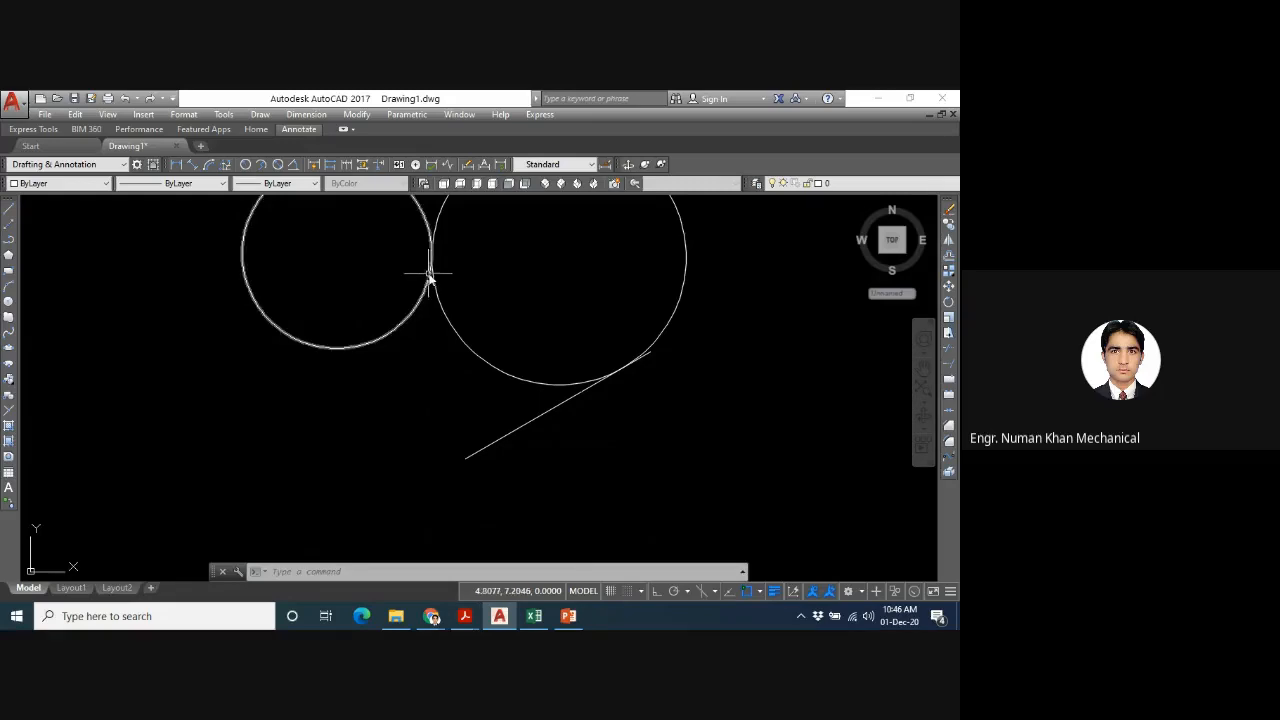
{"action": "key", "text": "ctrl+z"}
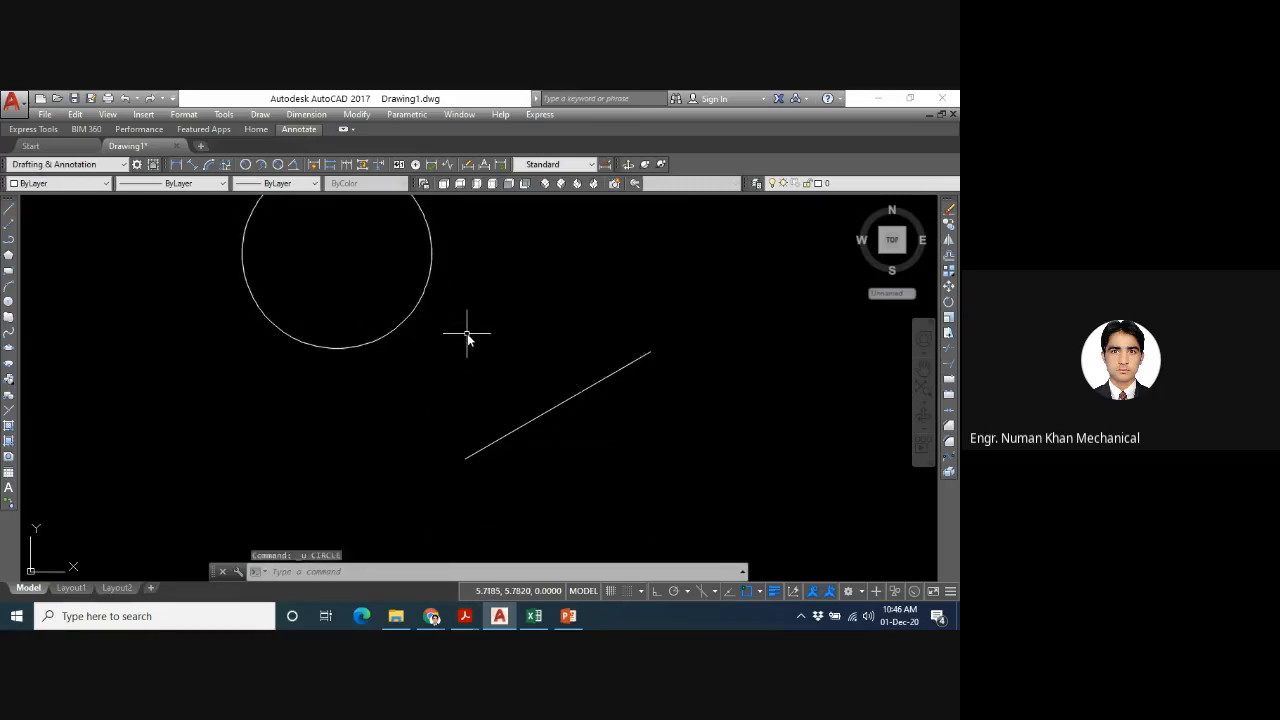
{"action": "type", "text": "u"}
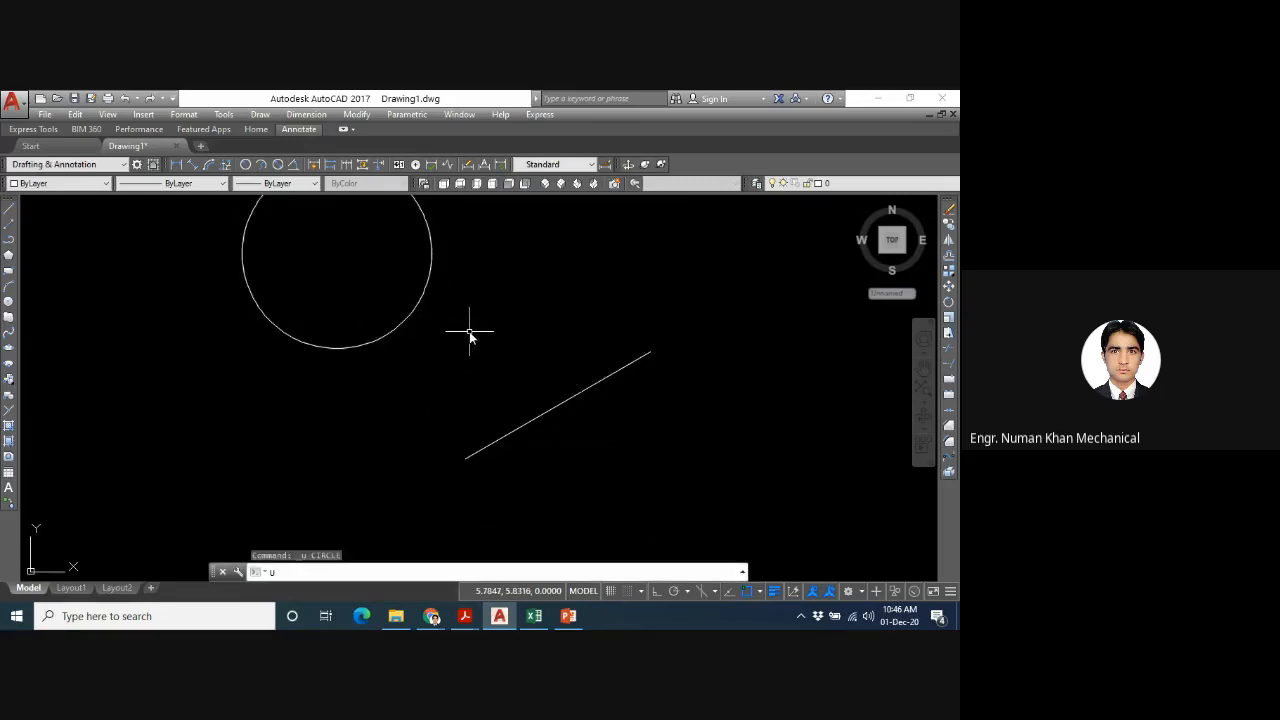
{"action": "key", "text": "Escape"}
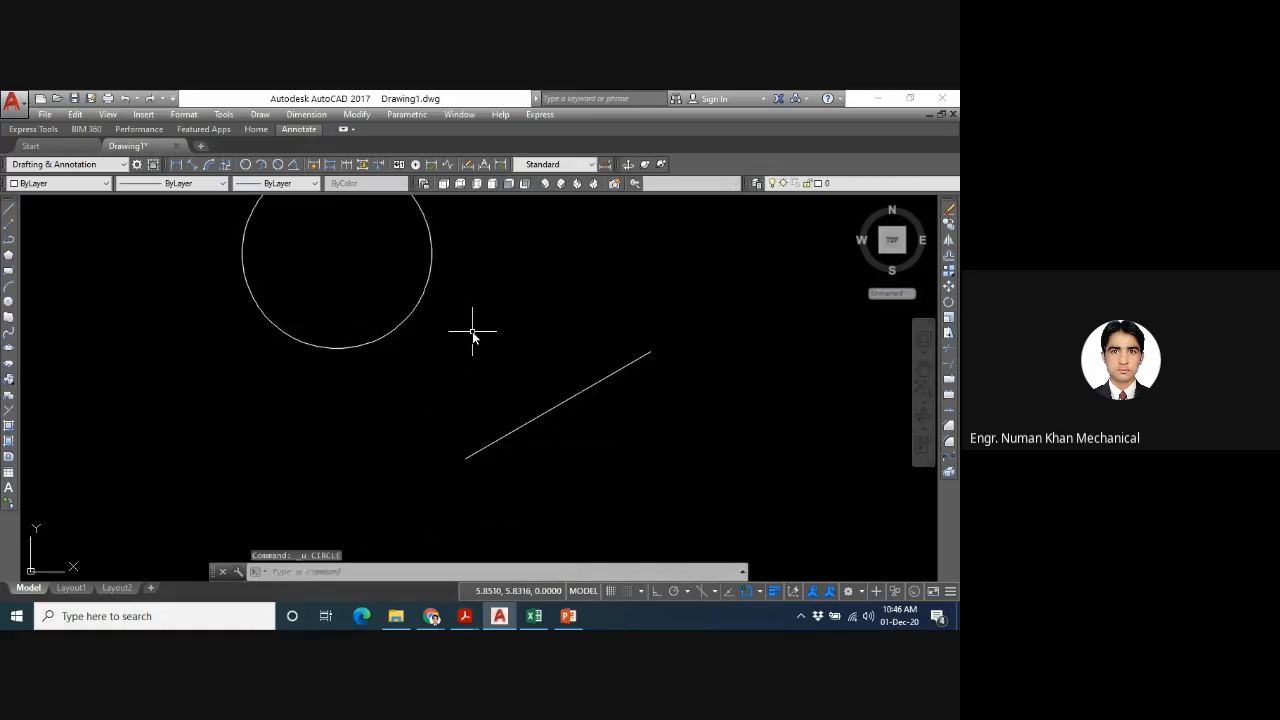
- Draw a Ttr circle of radius 2.5, picking the slanted line and the existing circle as tangents, and undo it
{"action": "type", "text": "c"}
{"action": "key", "text": "Return"}
{"action": "type", "text": "t"}
{"action": "key", "text": "Return"}
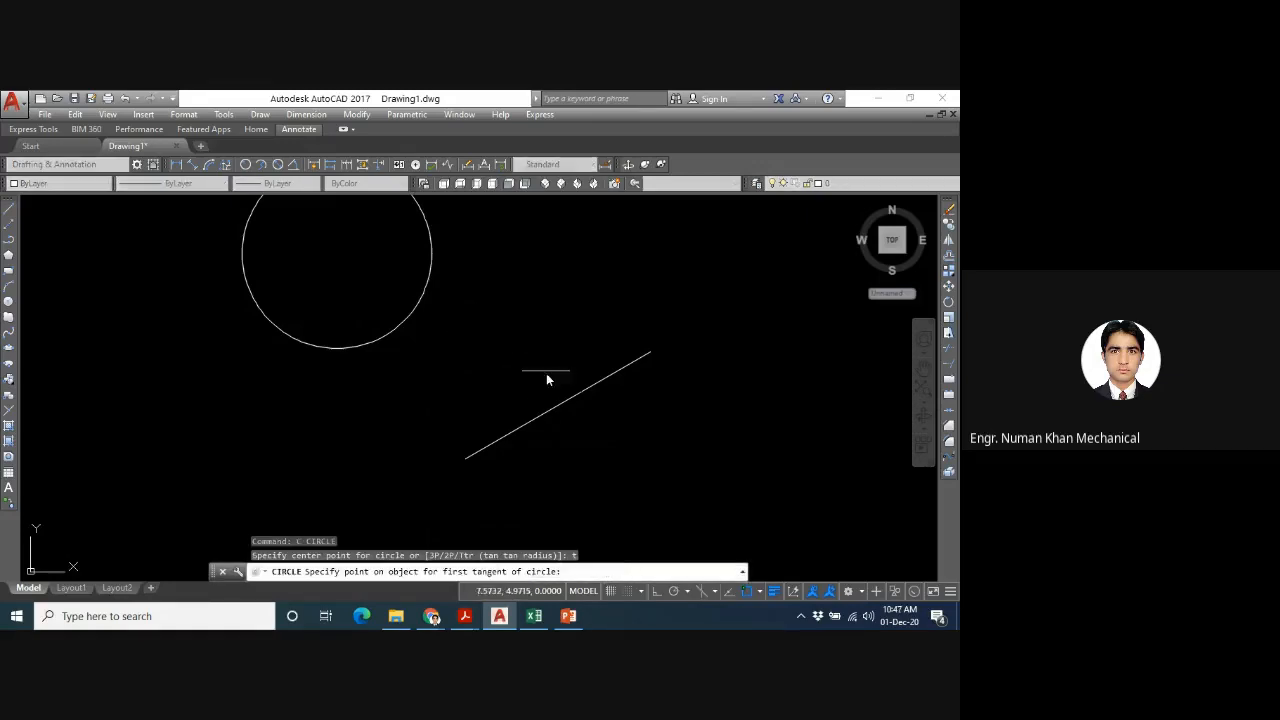
{"action": "left_click", "coordinate": [557, 407]}
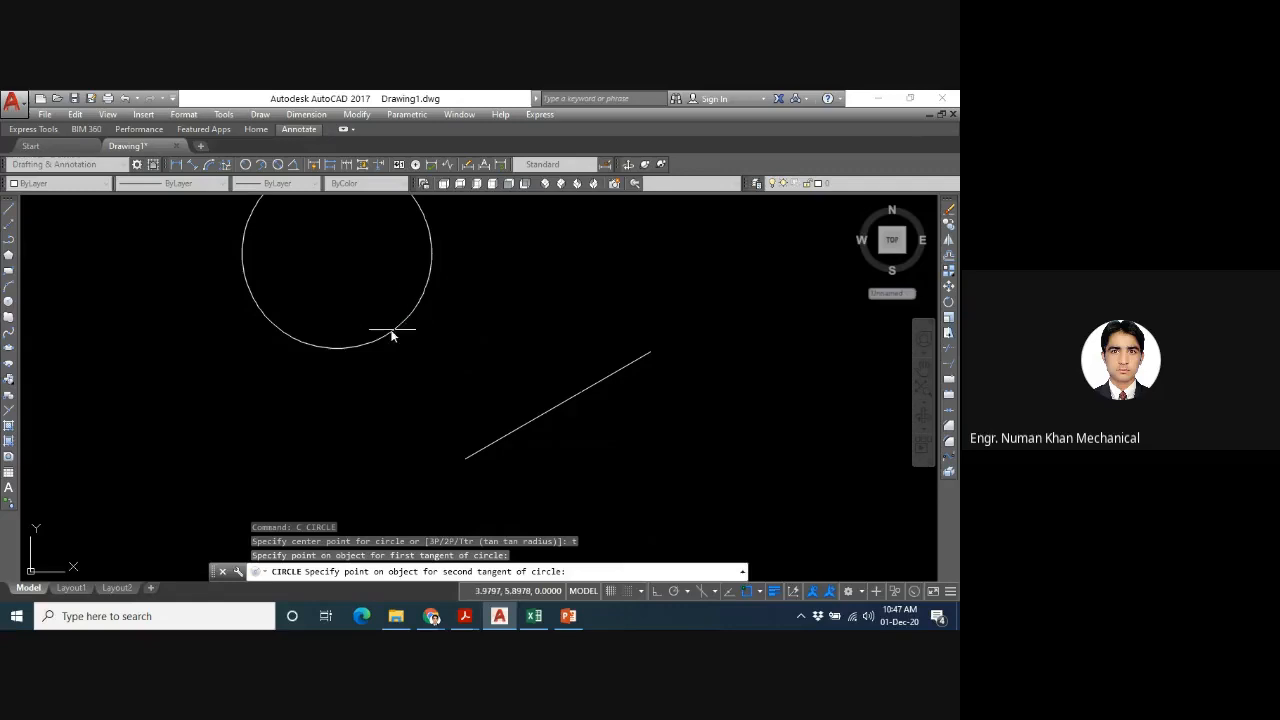
{"action": "left_click", "coordinate": [387, 343]}
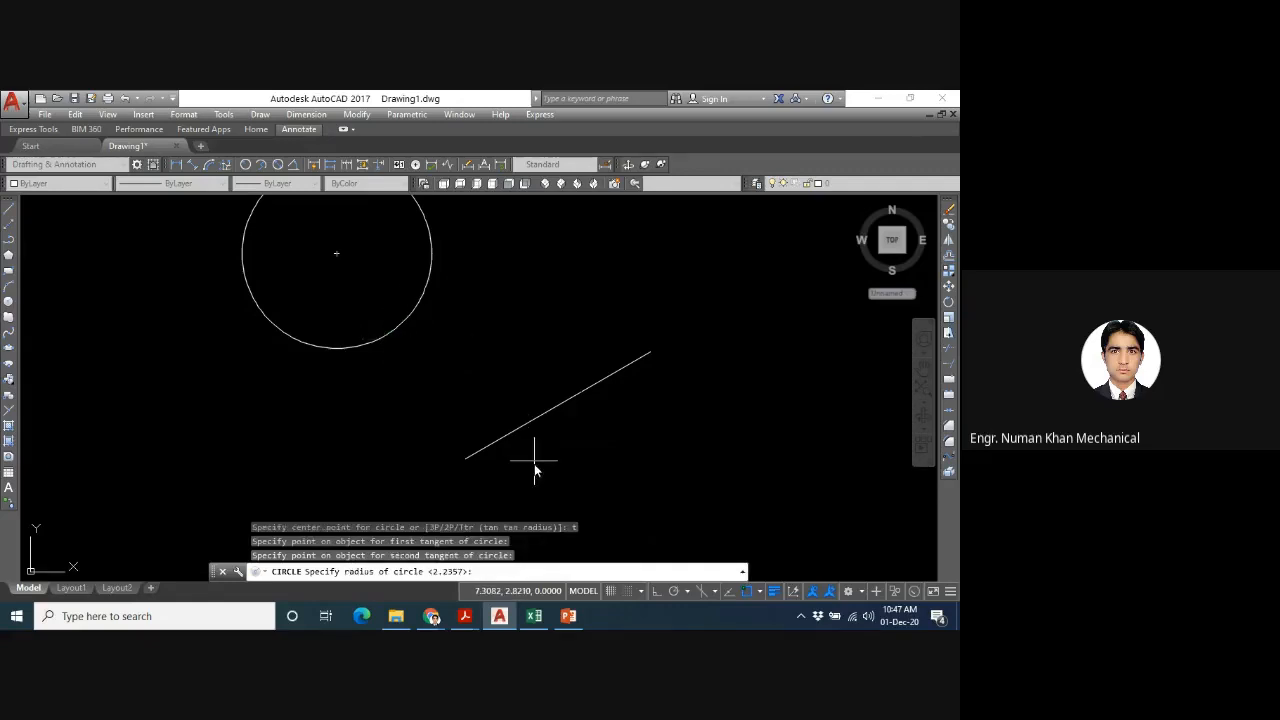
{"action": "type", "text": "2.5"}
{"action": "key", "text": "Return"}
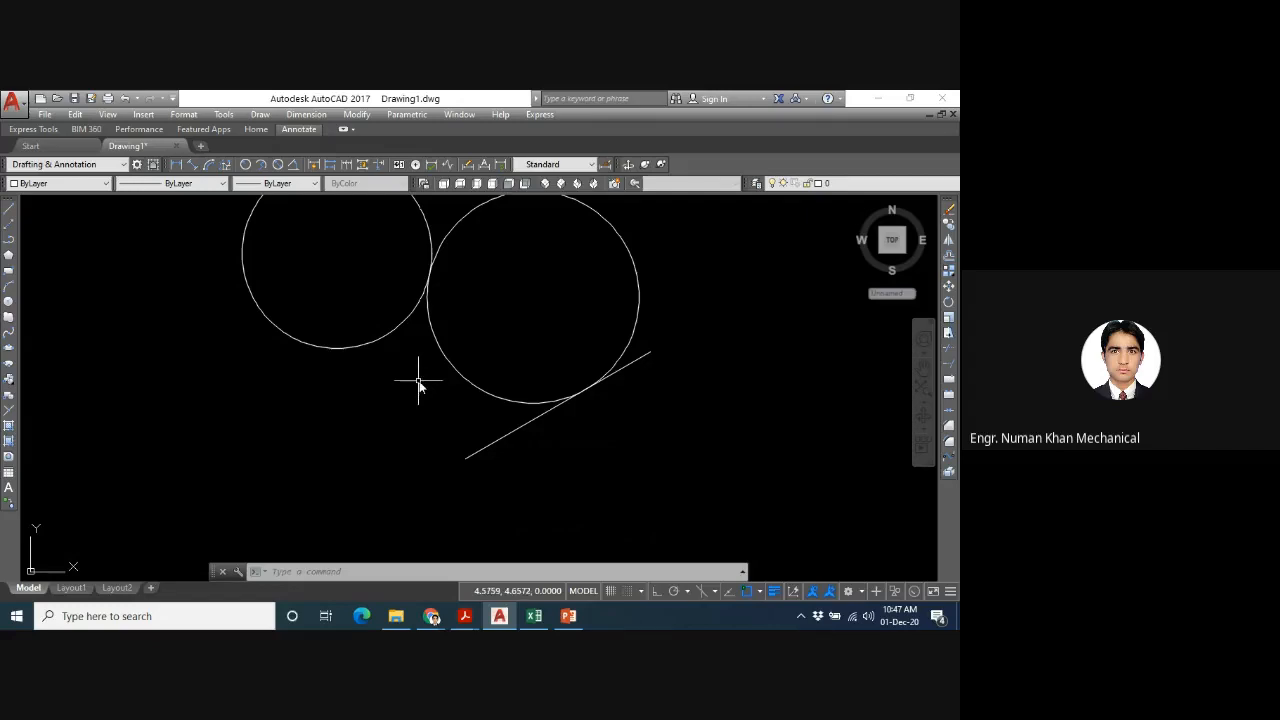
{"action": "key", "text": "ctrl+z"}
{"action": "type", "text": "u"}
- Draw a Ttr circle slightly smaller than the existing one, picking the slanted line and the existing circle's lower-left side as tangents
{"action": "key", "text": "Up"}
{"action": "key", "text": "Return"}
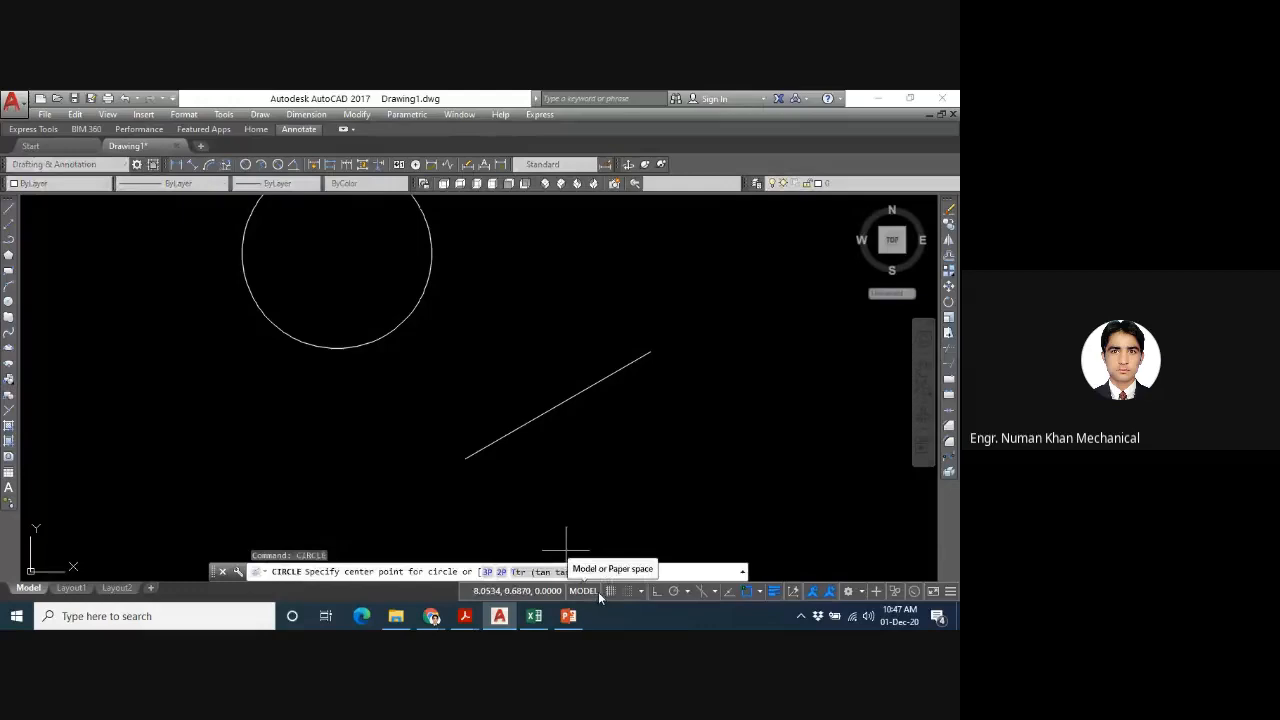
{"action": "type", "text": "t"}
{"action": "key", "text": "Return"}
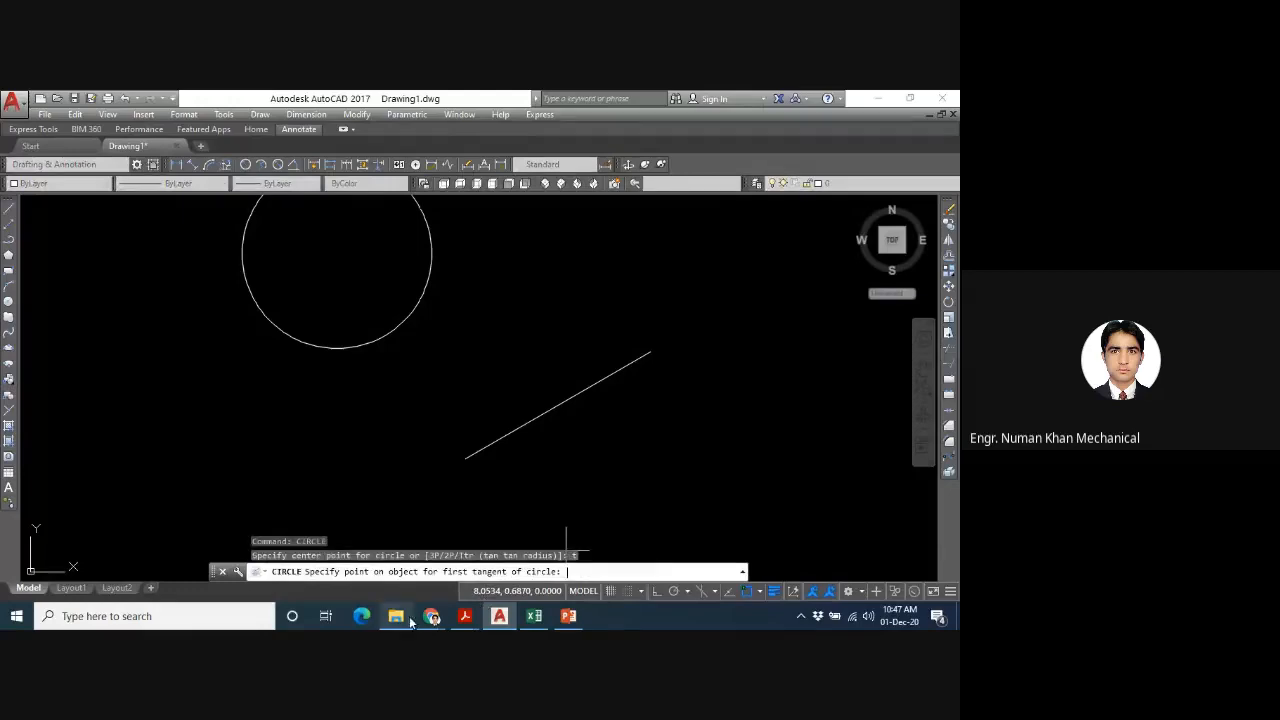
{"action": "left_click", "coordinate": [524, 428]}
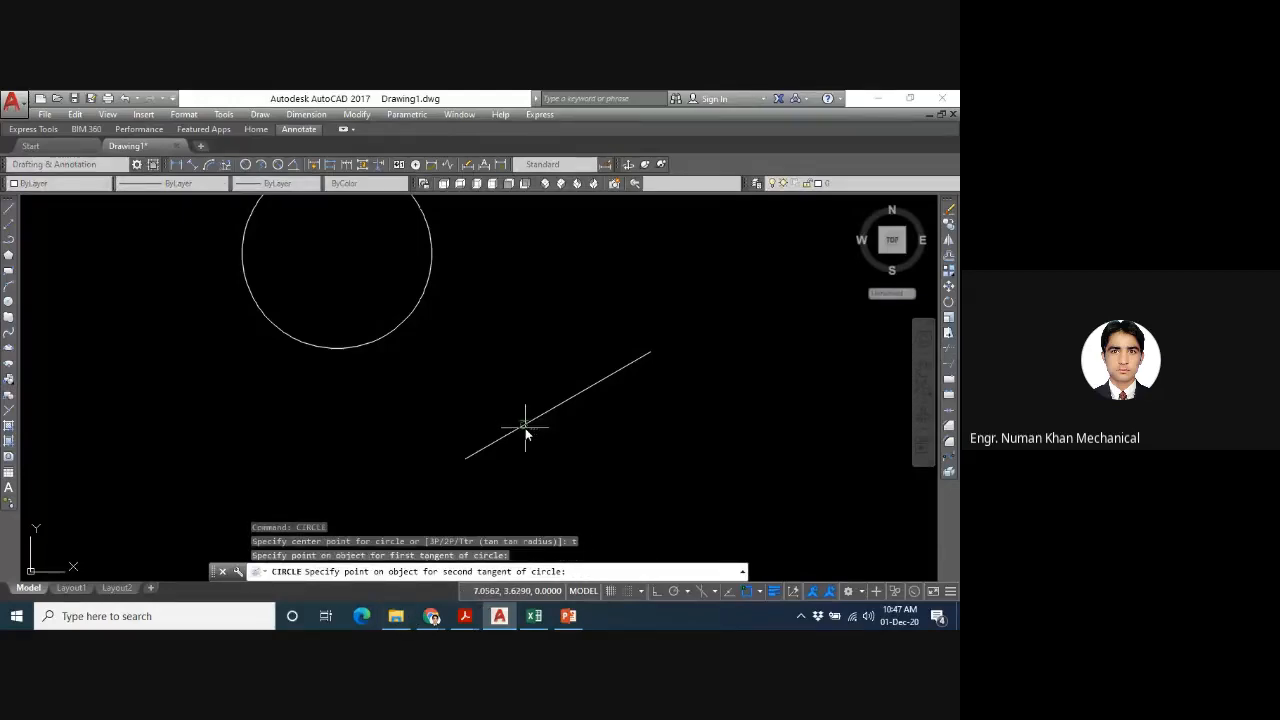
{"action": "left_click", "coordinate": [259, 304]}
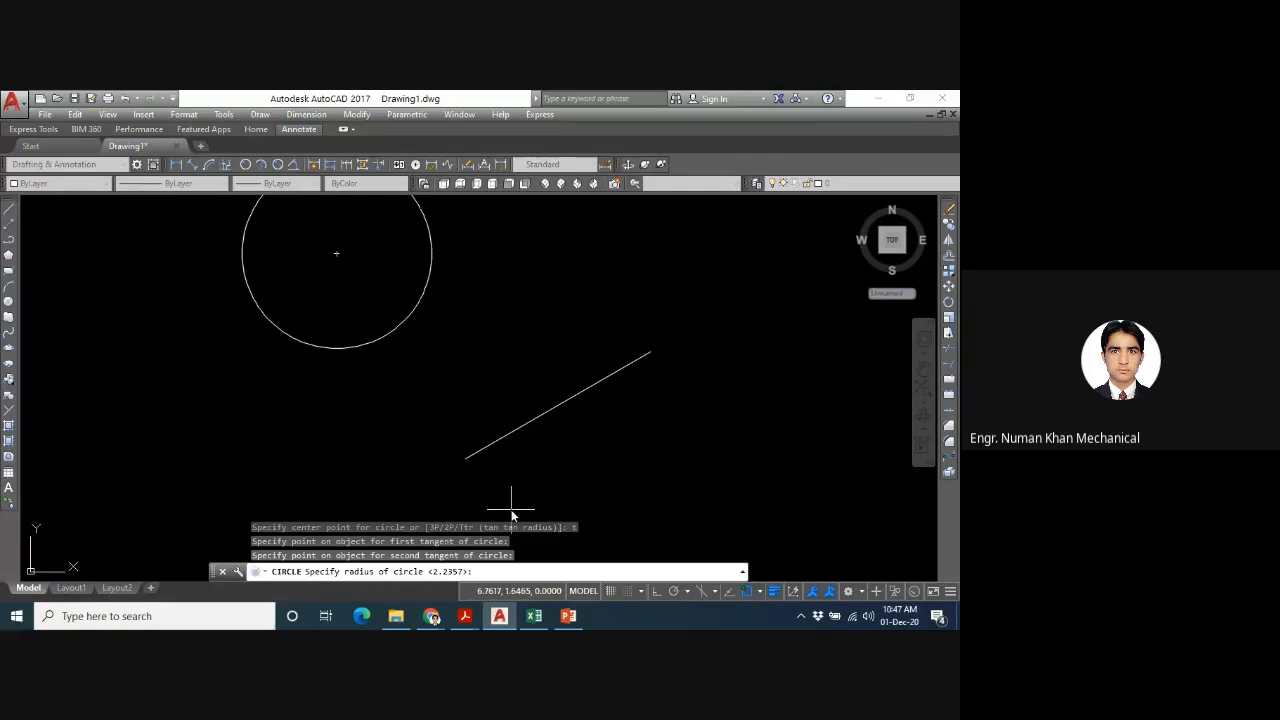
{"action": "key", "text": "Return"}
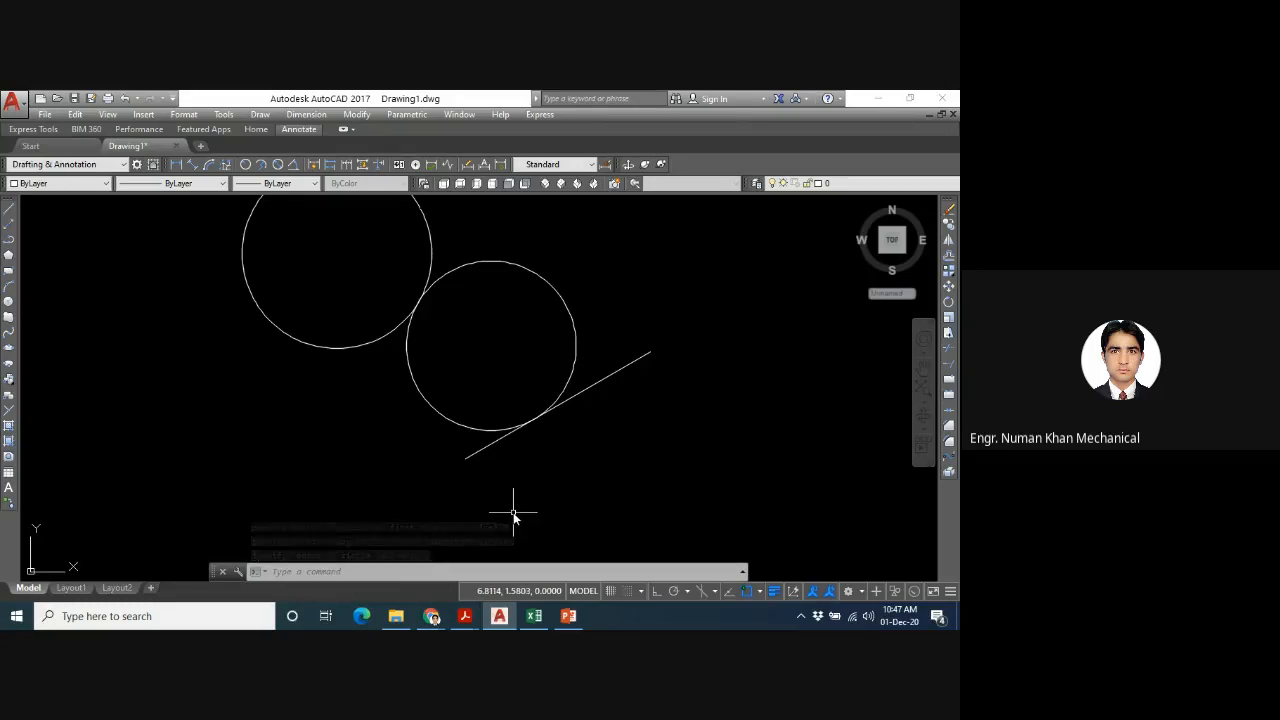
- Try to draw a Ttr circle of radius 1, picking the slanted line's lower end and the large upper circle as tangents
{"action": "type", "text": "CIRCLE"}
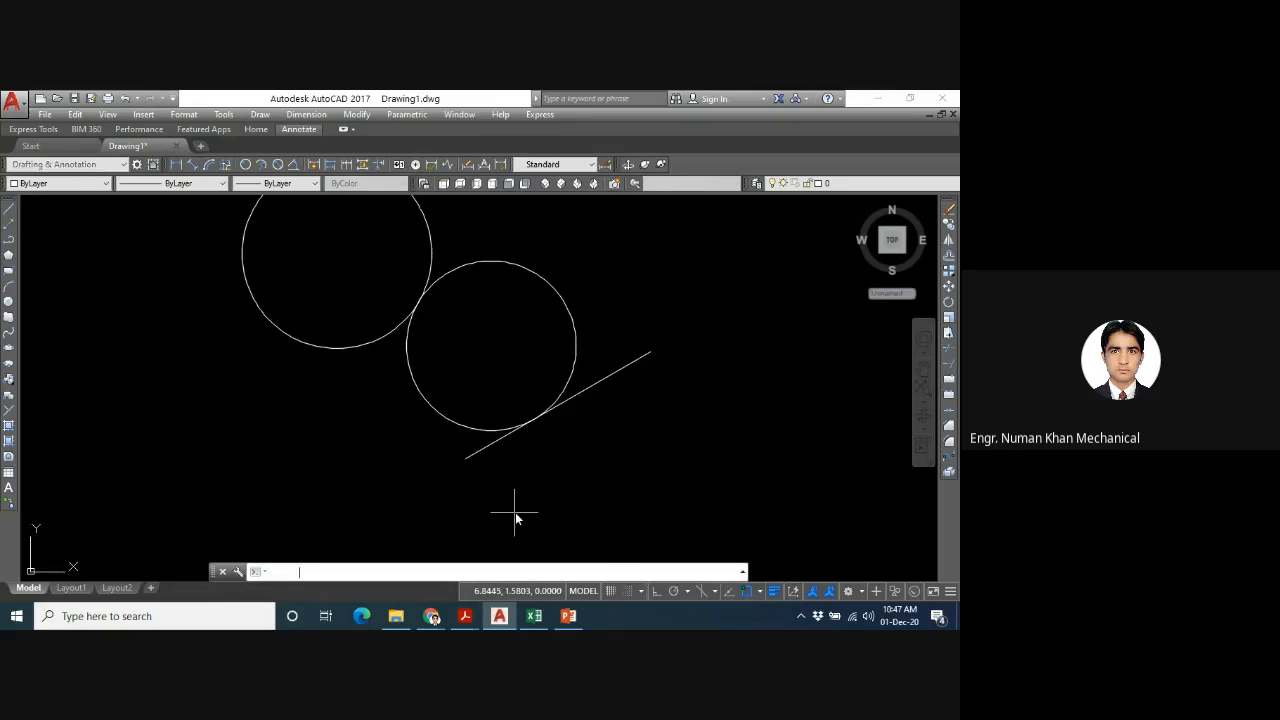
{"action": "key", "text": "Return"}
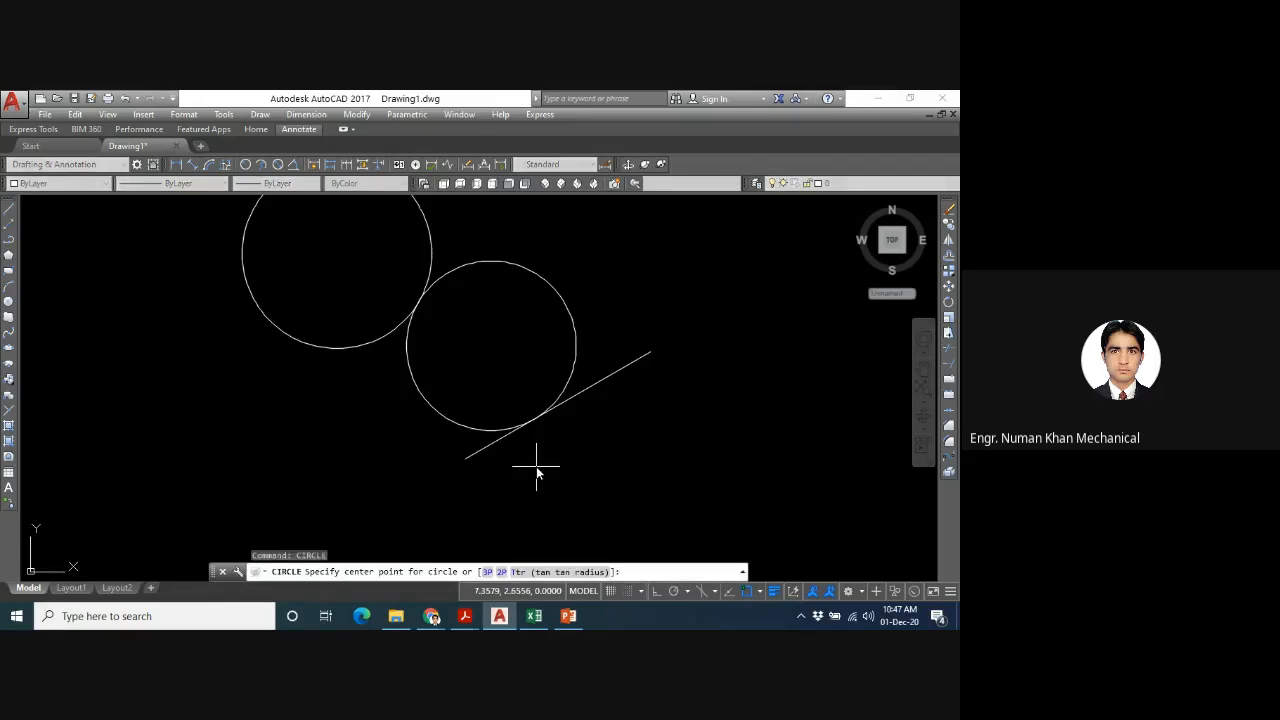
{"action": "type", "text": "r"}
{"action": "key", "text": "Return"}
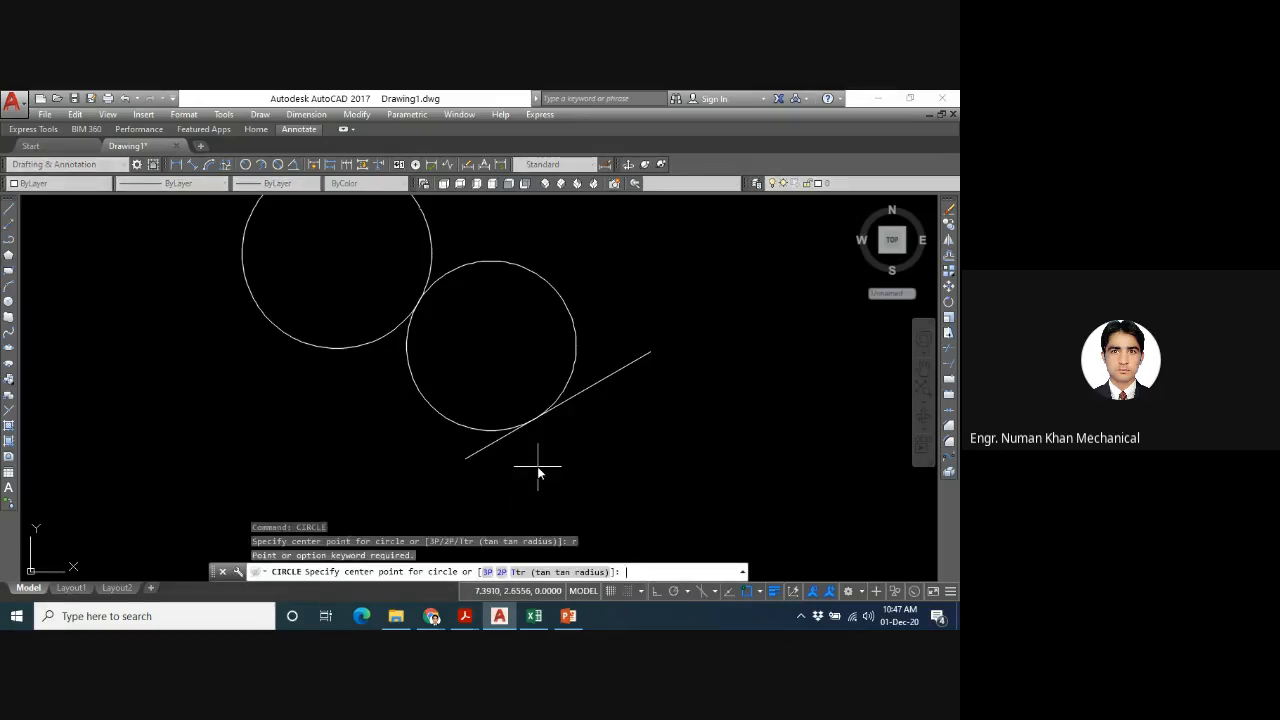
{"action": "type", "text": "t"}
{"action": "key", "text": "Return"}
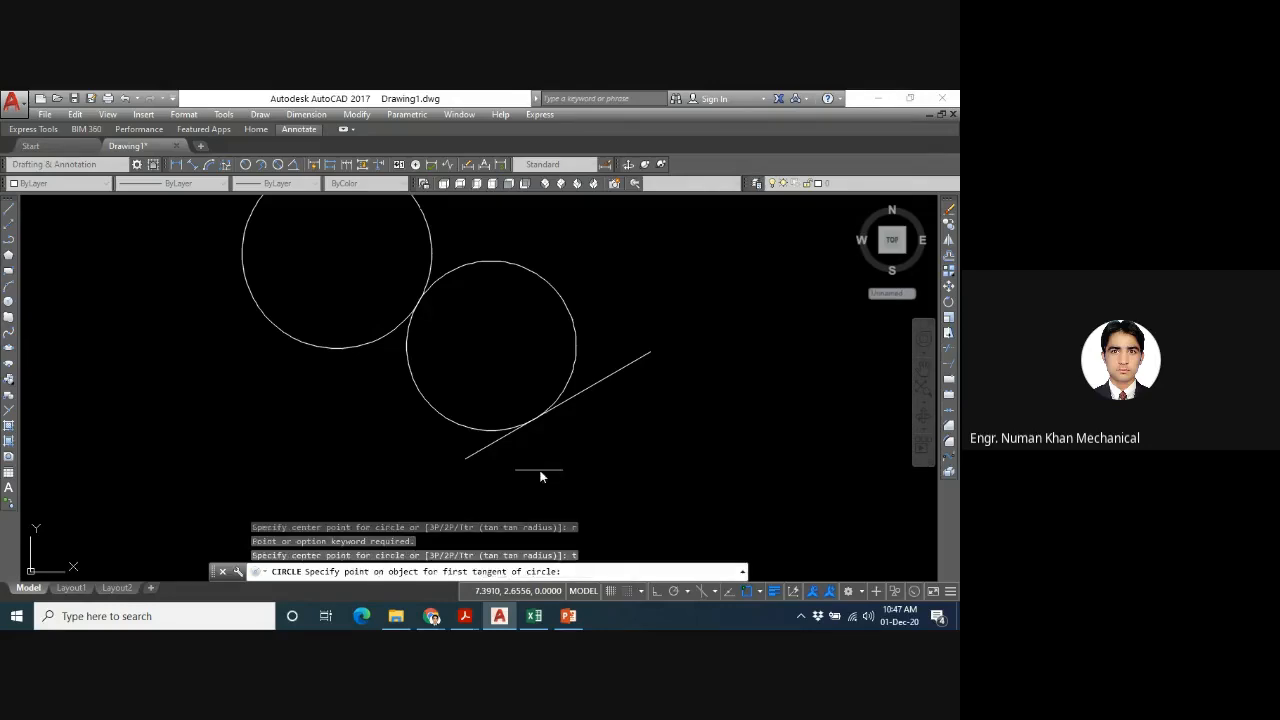
{"action": "left_click", "coordinate": [486, 447]}
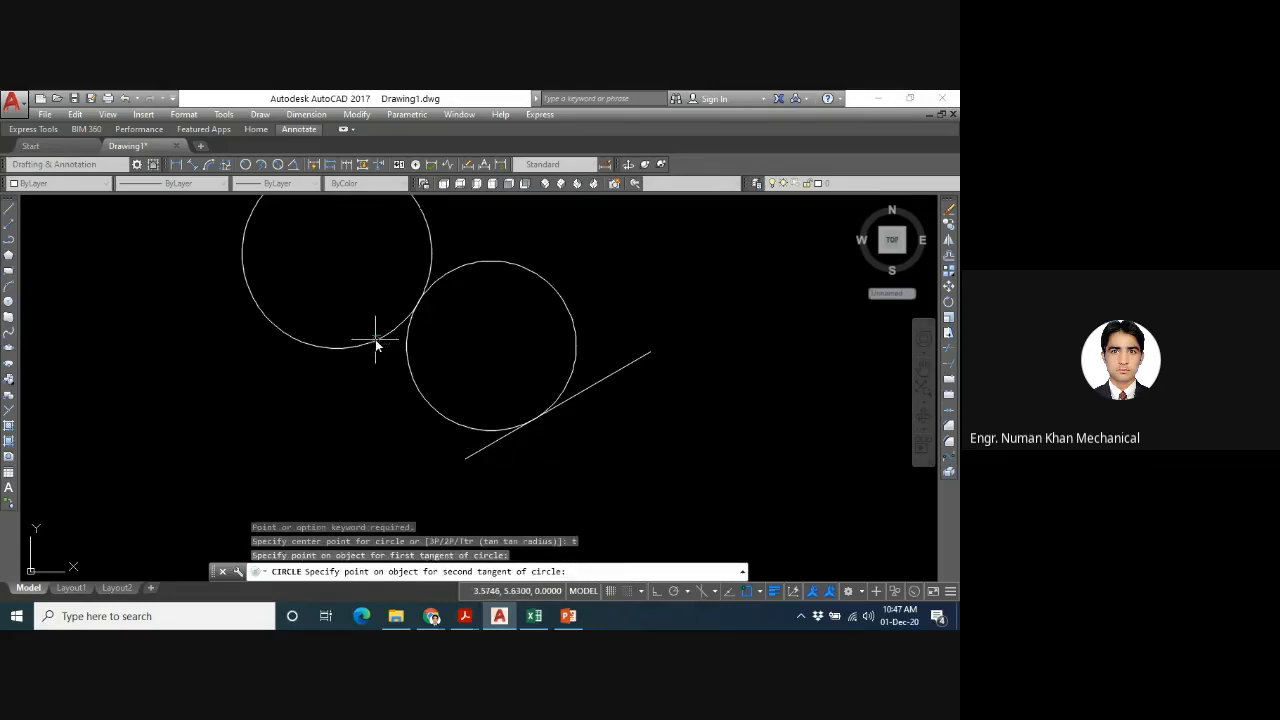
{"action": "left_click", "coordinate": [376, 341]}
{"action": "type", "text": "1"}
{"action": "key", "text": "Return"}
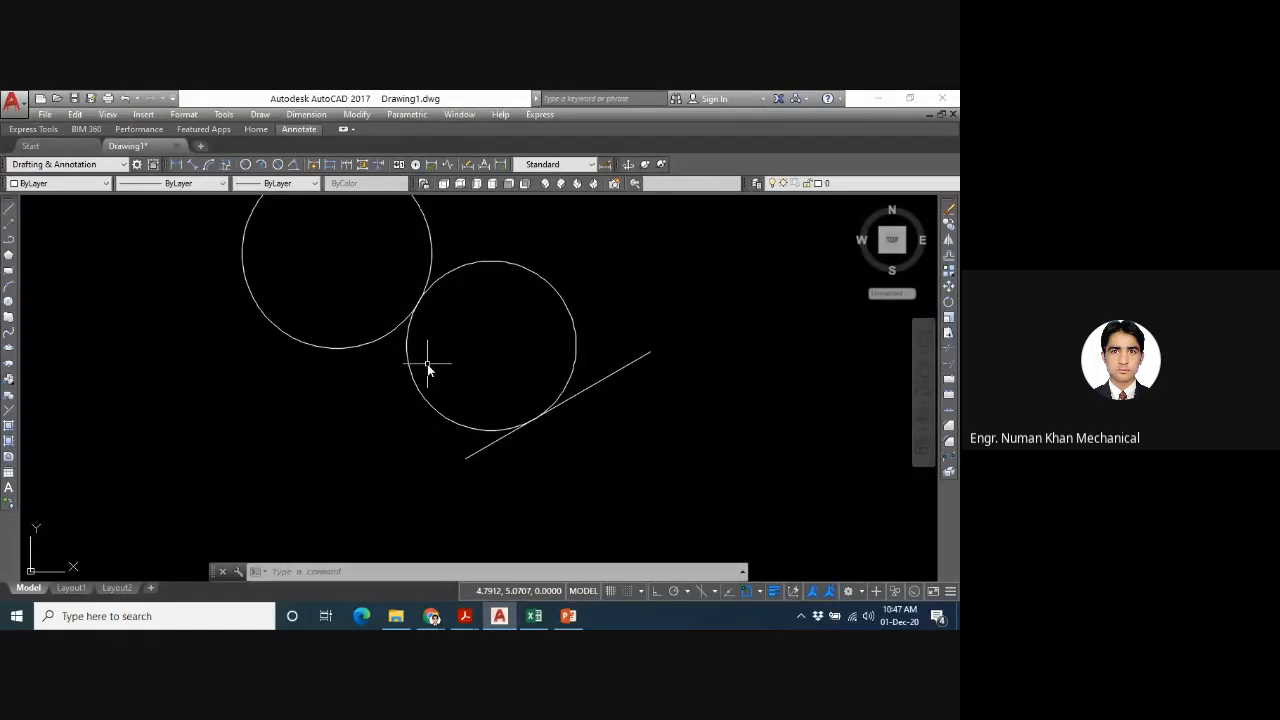
- Draw a Tan, Tan, Tan circle, picking the large upper circle, the slanted line's lower end and the smaller circle's lower-left side
{"action": "scroll", "coordinate": [428, 370], "scroll_direction": "down", "scroll_amount": 2}
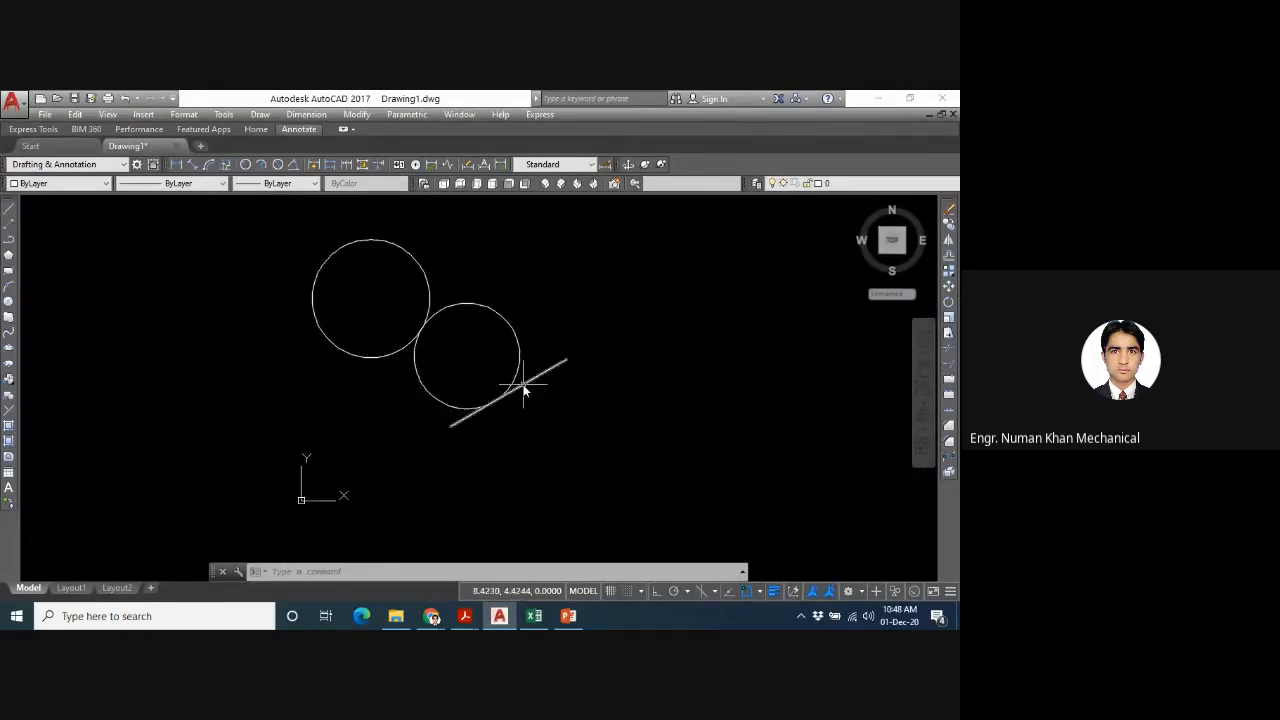
{"action": "mouse_move", "coordinate": [524, 389]}
{"action": "left_click", "coordinate": [260, 114]}
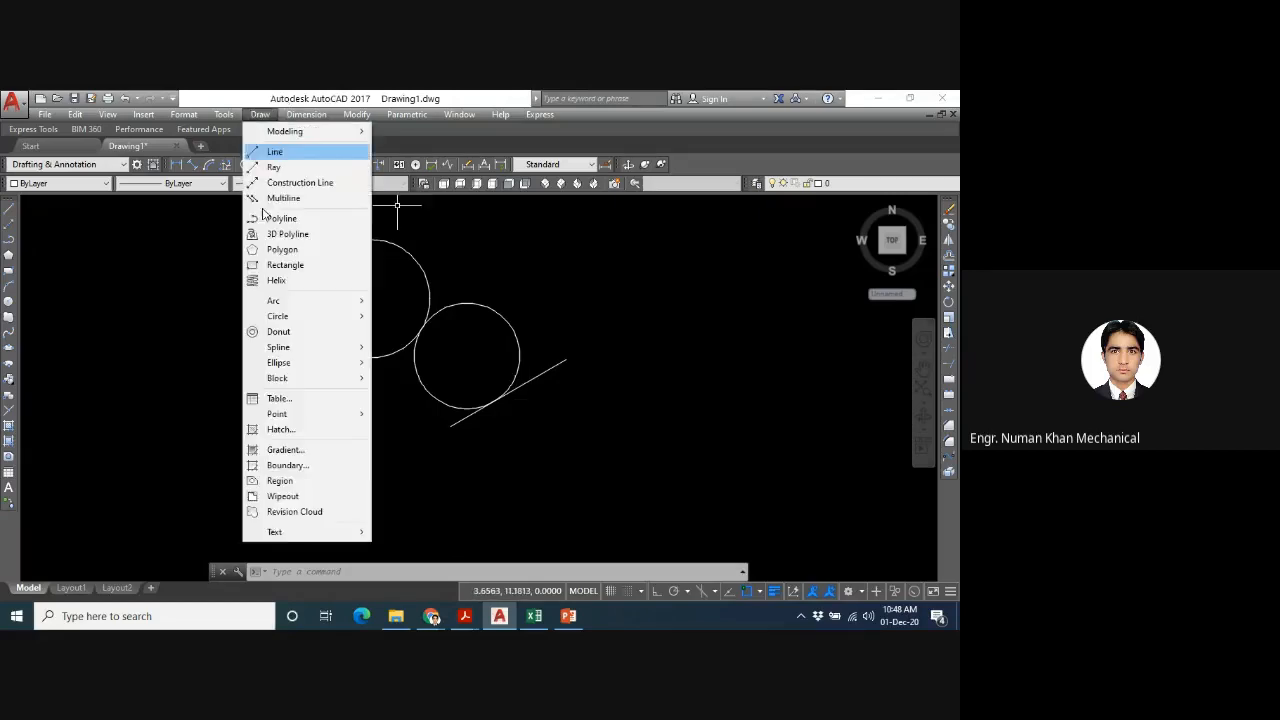
{"action": "mouse_move", "coordinate": [329, 321]}
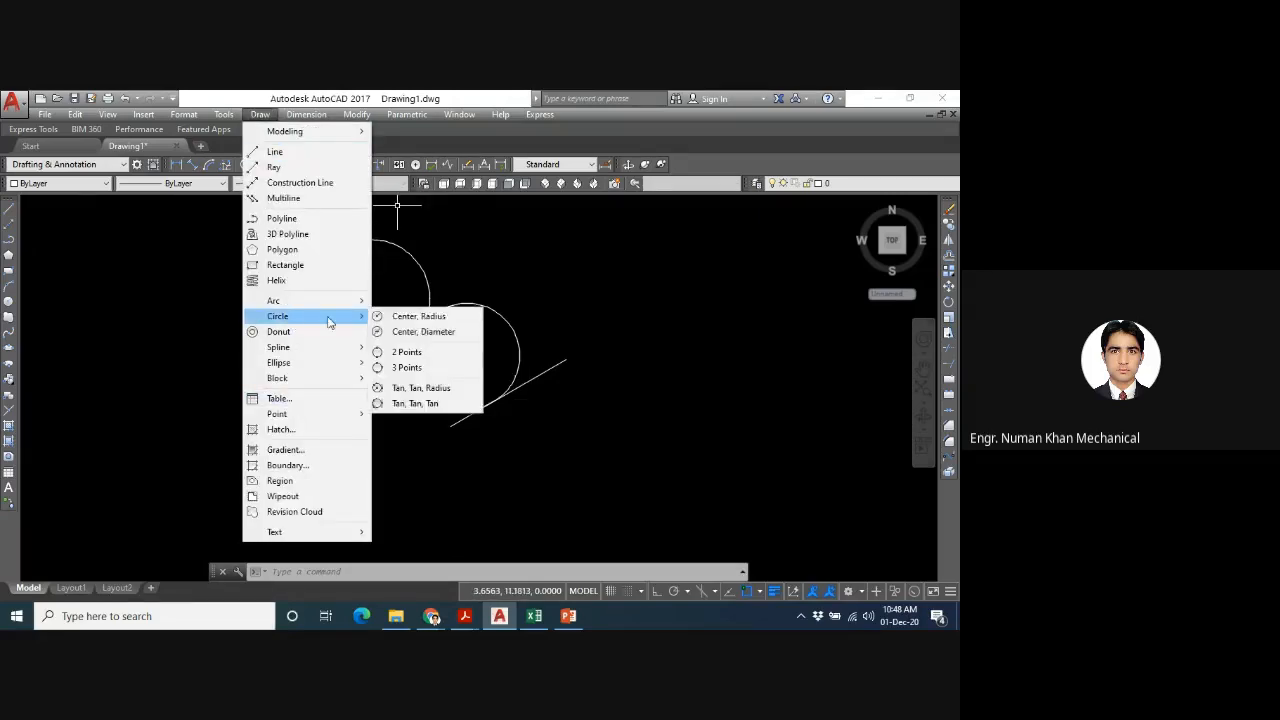
{"action": "left_click", "coordinate": [409, 404]}
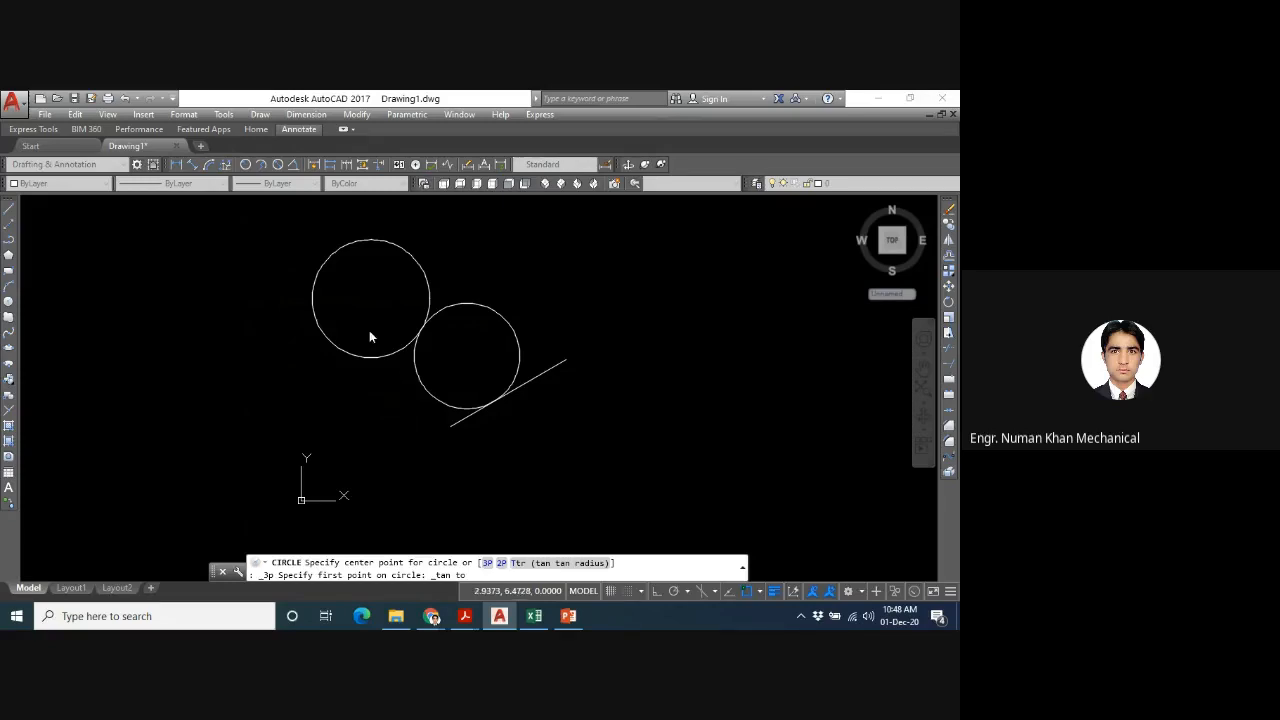
{"action": "left_click", "coordinate": [330, 340]}
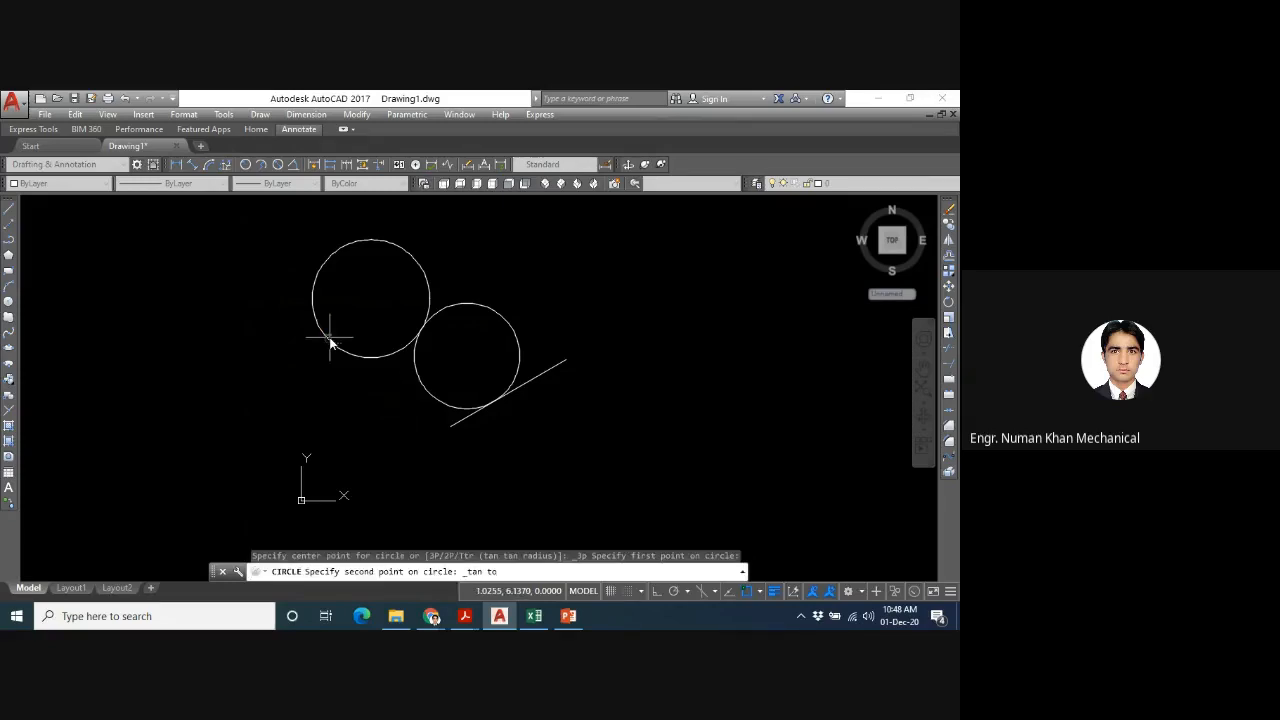
{"action": "left_click", "coordinate": [453, 427]}
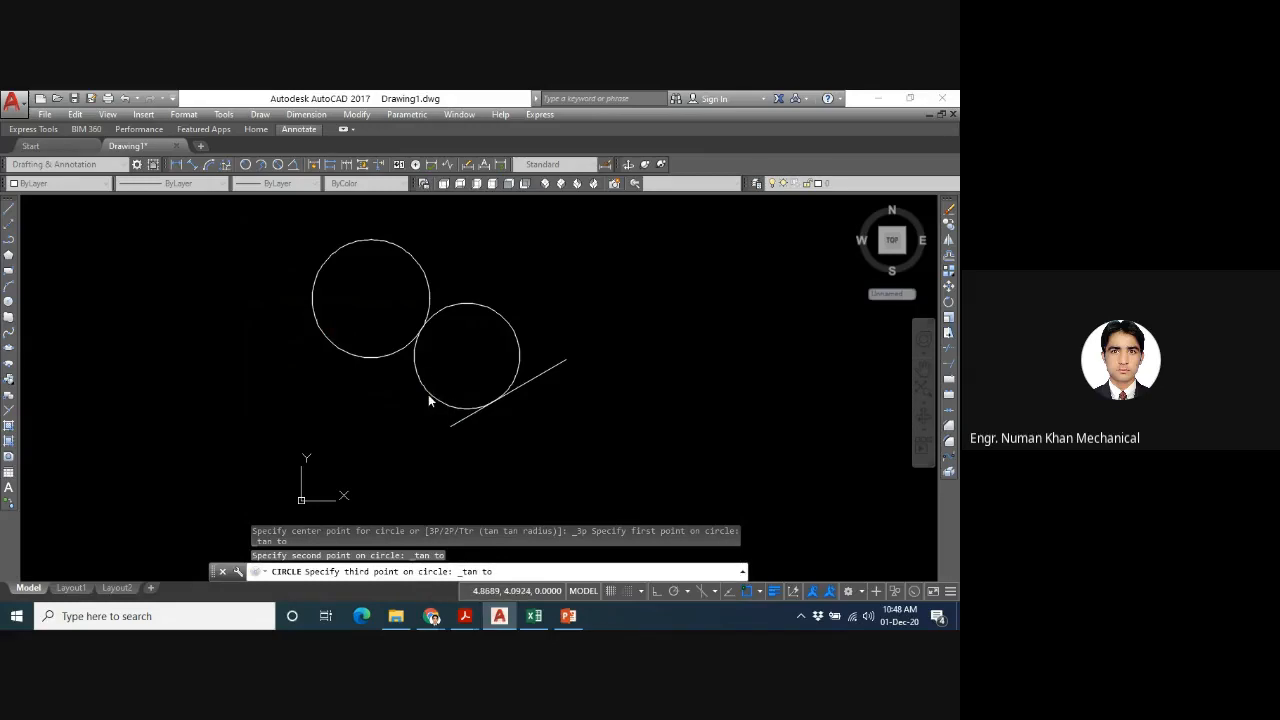
{"action": "left_click", "coordinate": [428, 395]}
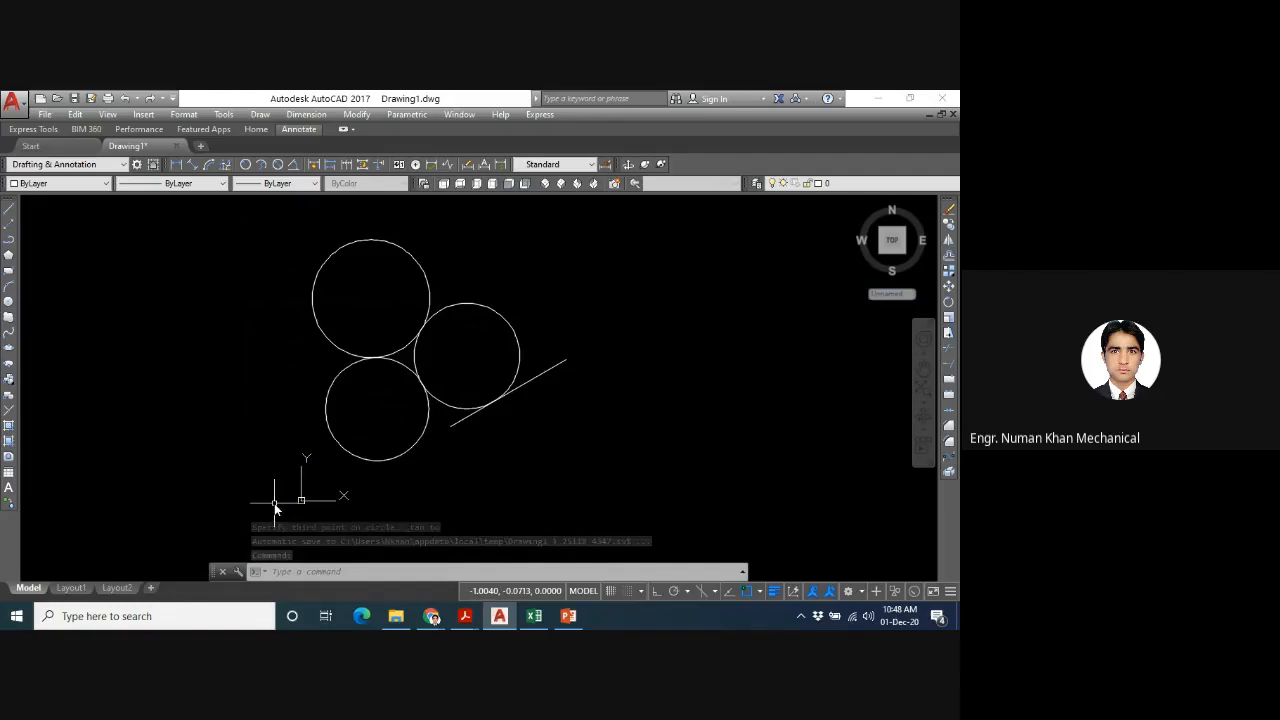
{"action": "key", "text": "Escape"}
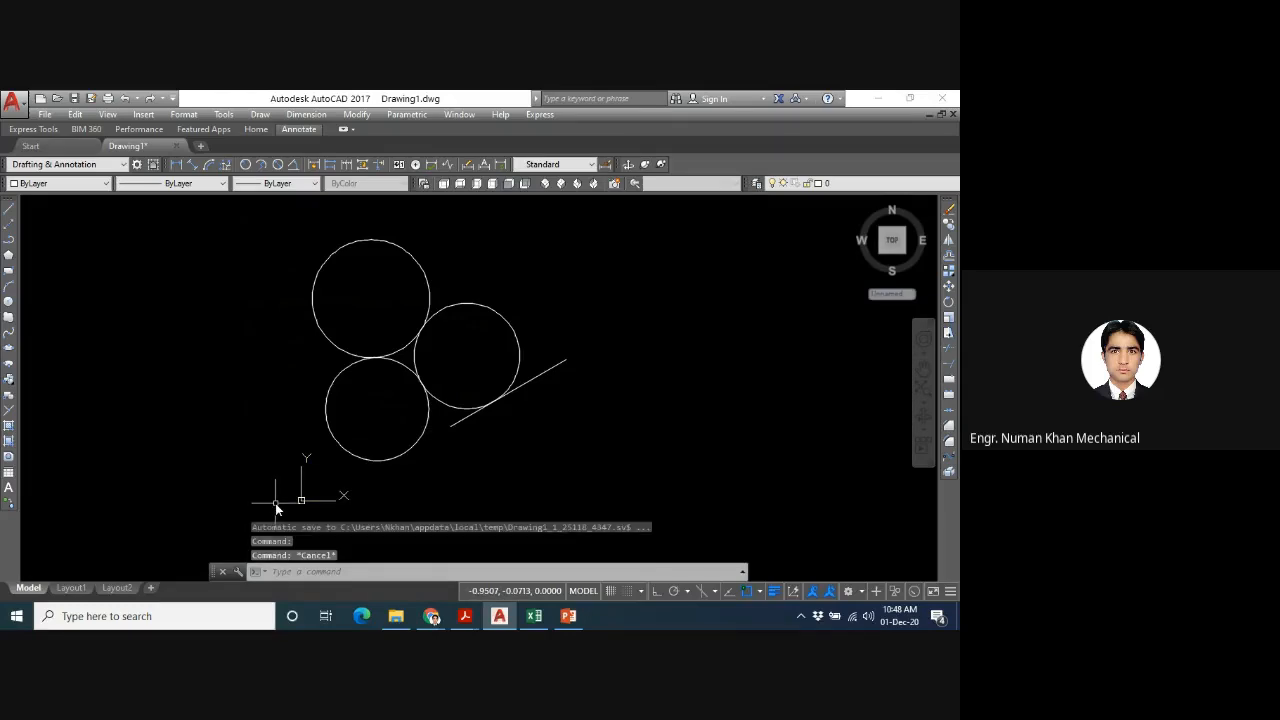
- Extend the slanted line's lower end to the lower circle, using that circle as the boundary edge
{"action": "type", "text": "EX"}
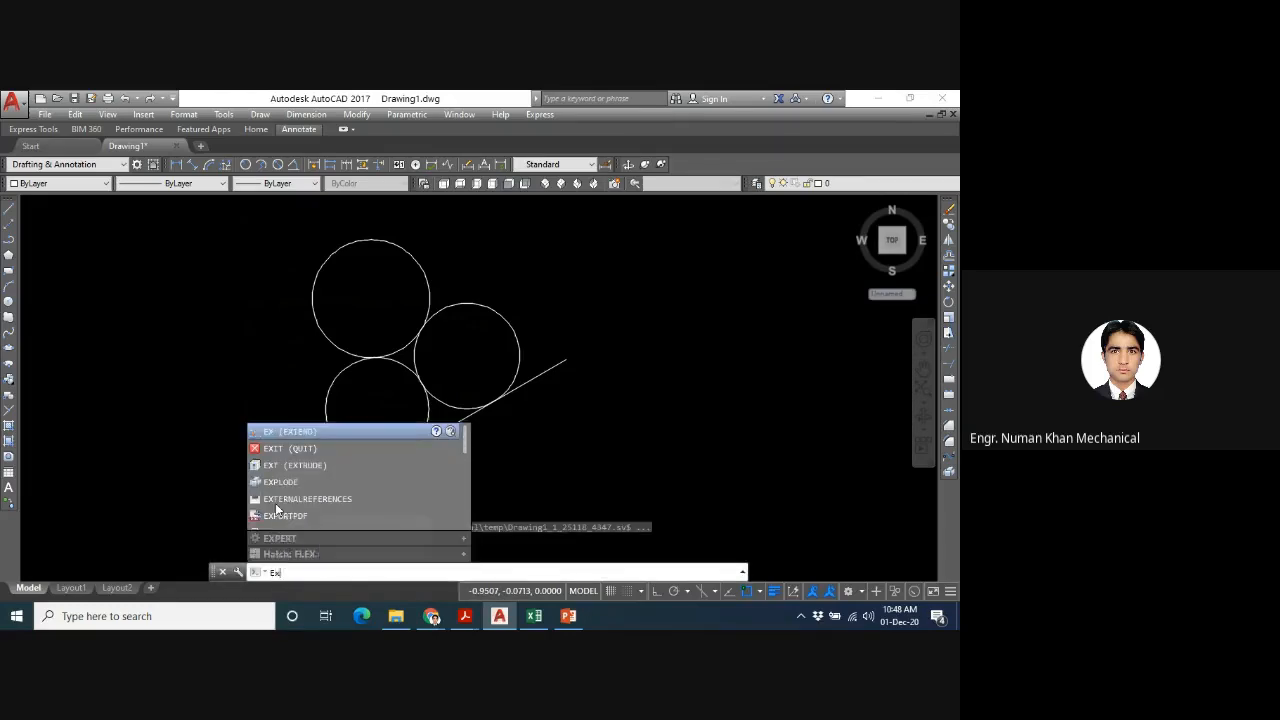
{"action": "type", "text": "T"}
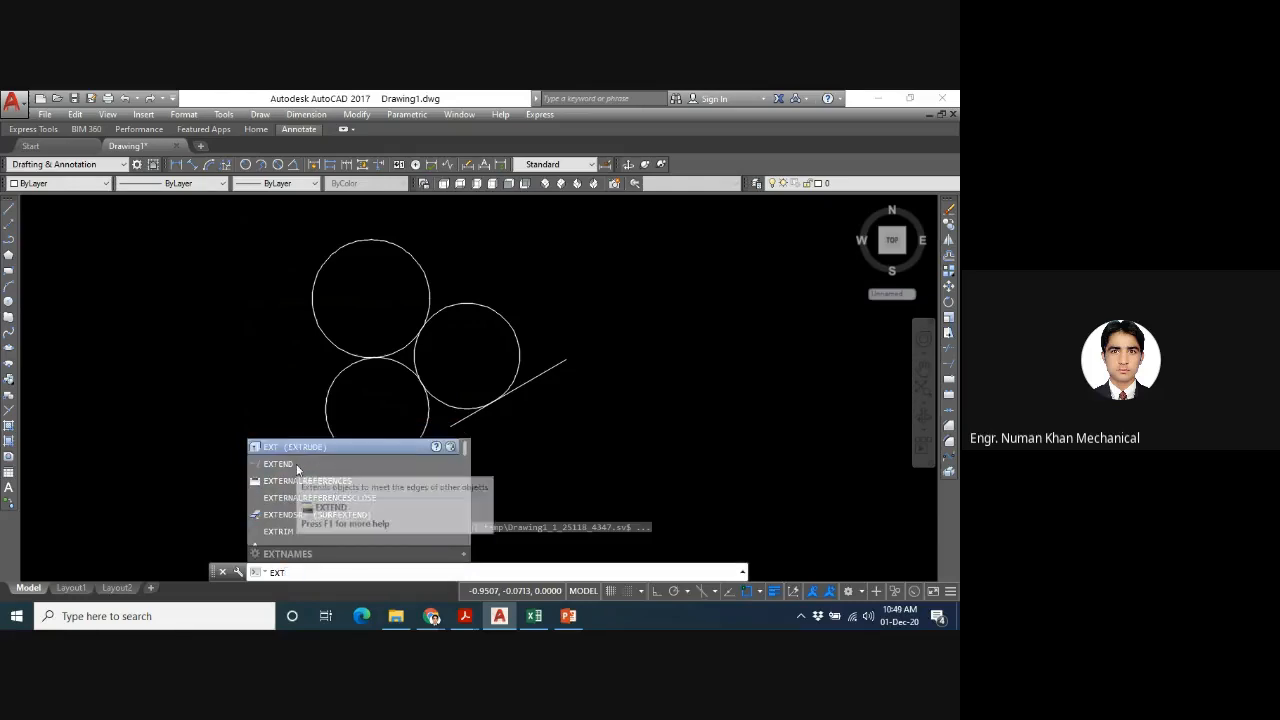
{"action": "left_click", "coordinate": [280, 464]}
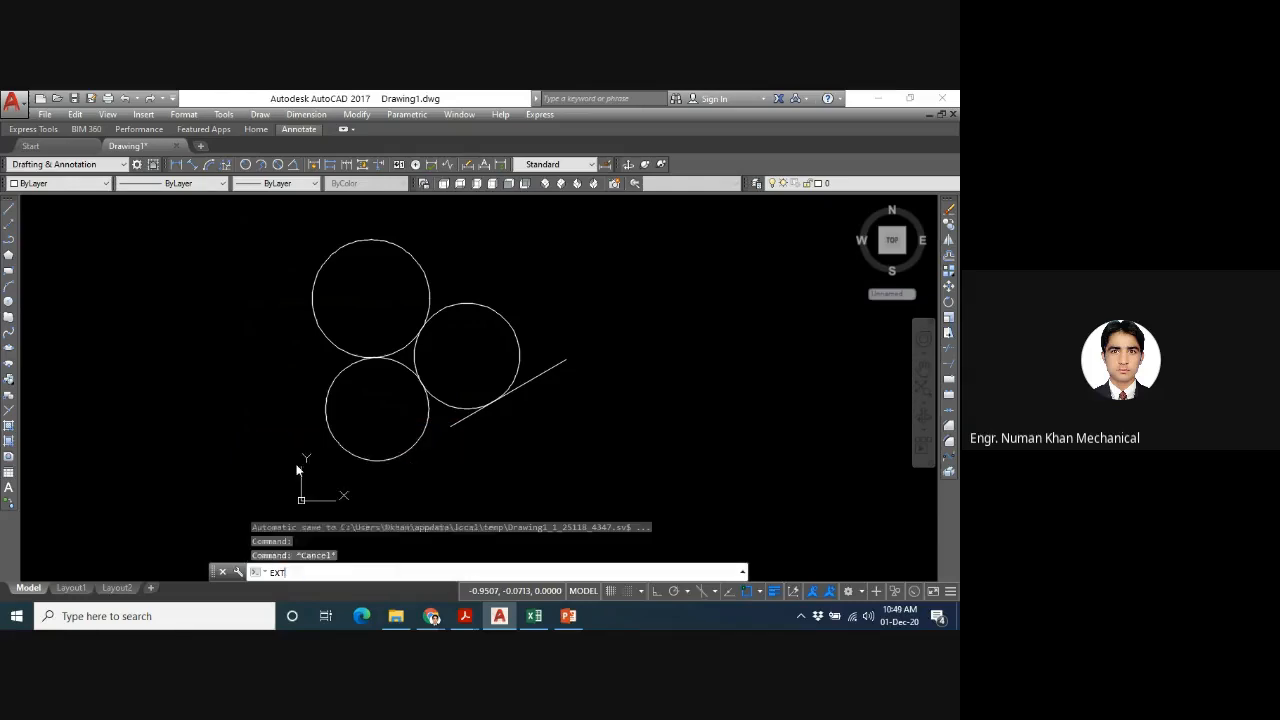
{"action": "left_click", "coordinate": [413, 450]}
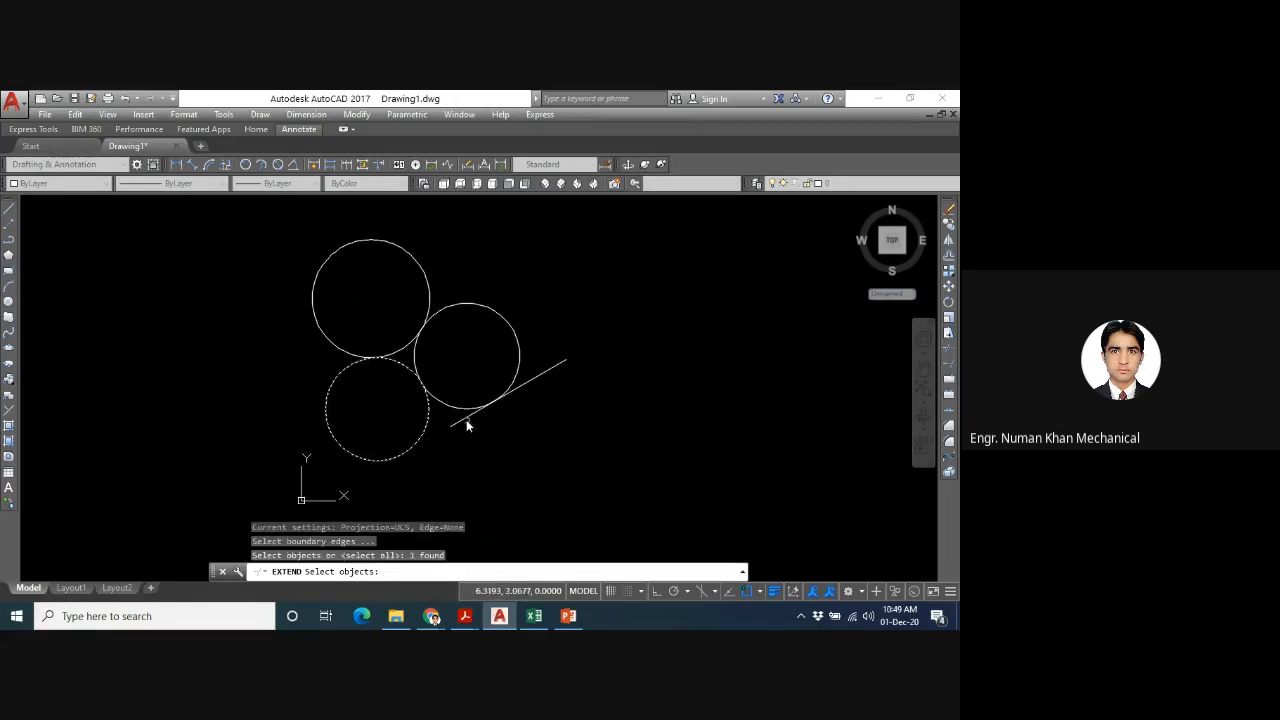
{"action": "key", "text": "Return"}
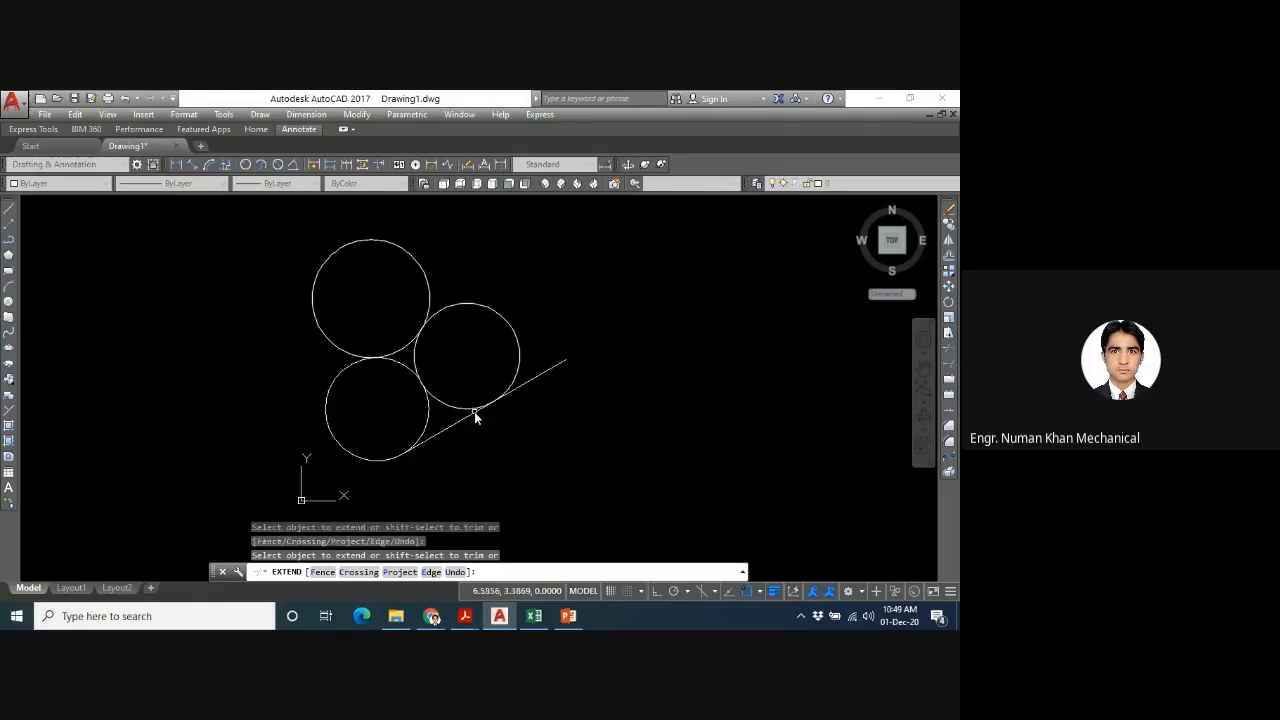
{"action": "left_click", "coordinate": [474, 411]}
{"action": "key", "text": "Escape"}
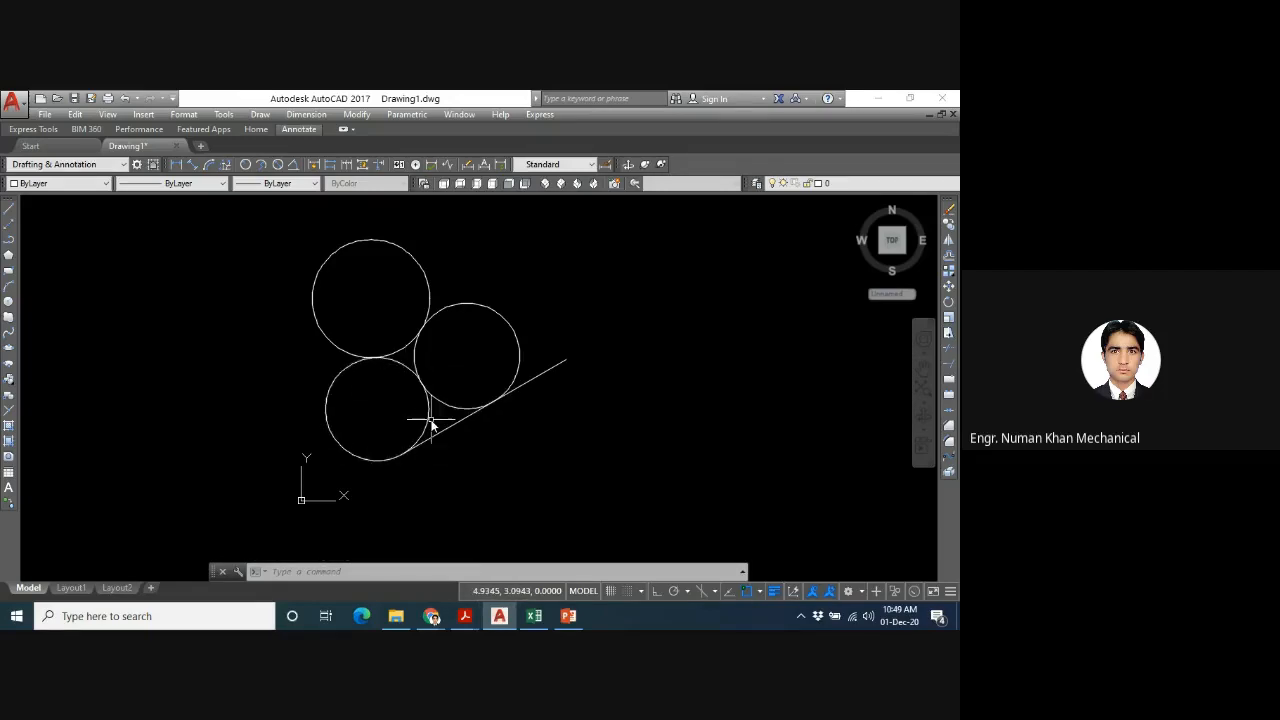
- Draw a rectangle below the slanted line, to the lower right of the circles
{"action": "scroll", "coordinate": [704, 506], "scroll_direction": "up", "scroll_amount": 1}
{"action": "scroll", "coordinate": [704, 506], "scroll_direction": "down", "scroll_amount": 1}
{"action": "type", "text": "REC"}
{"action": "key", "text": "Return"}
{"action": "left_click", "coordinate": [495, 484]}
{"action": "left_click", "coordinate": [601, 532]}
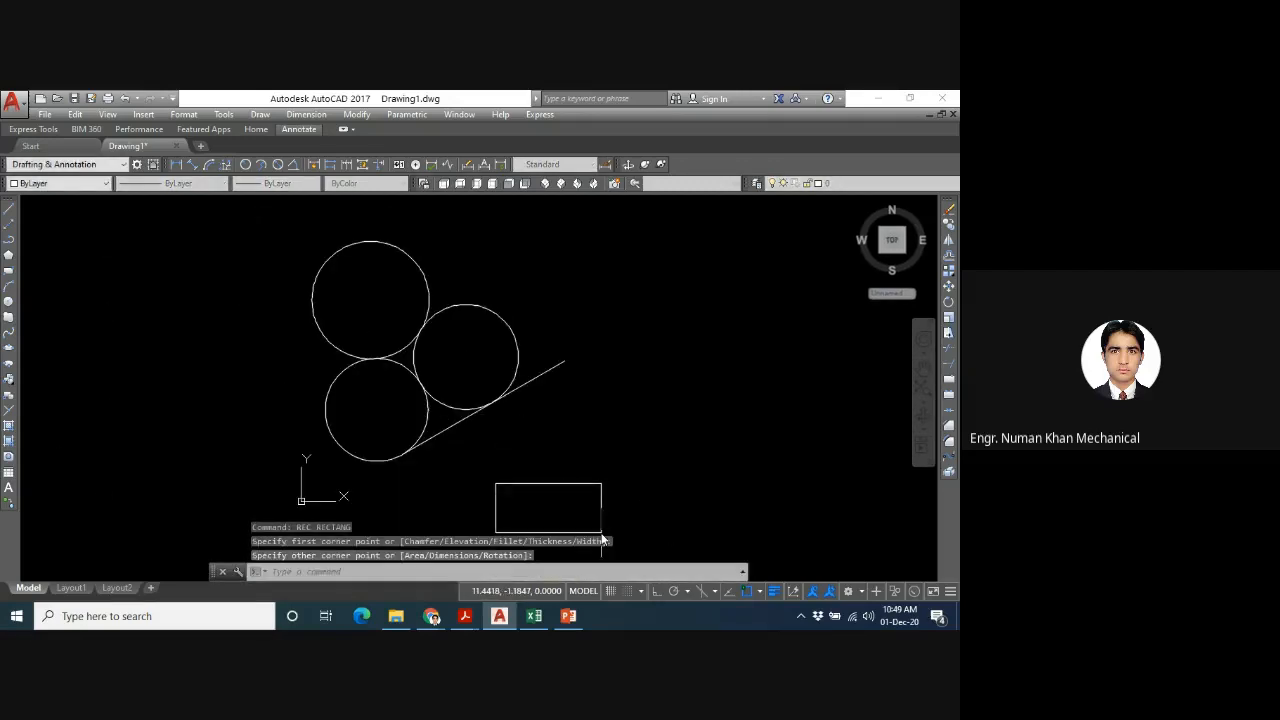
- Draw a small circle by centre and radius between the slanted line and the rectangle
{"action": "type", "text": "c"}
{"action": "key", "text": "Return"}
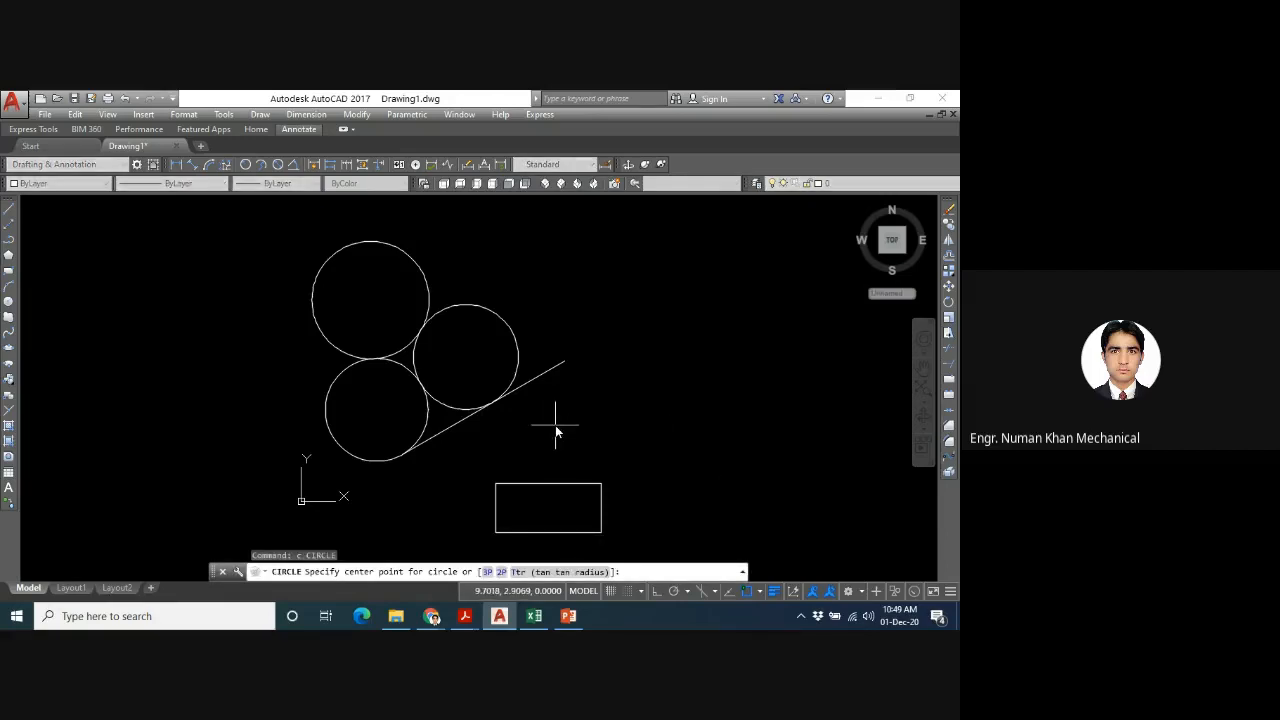
{"action": "left_click", "coordinate": [558, 424]}
{"action": "left_click", "coordinate": [580, 441]}
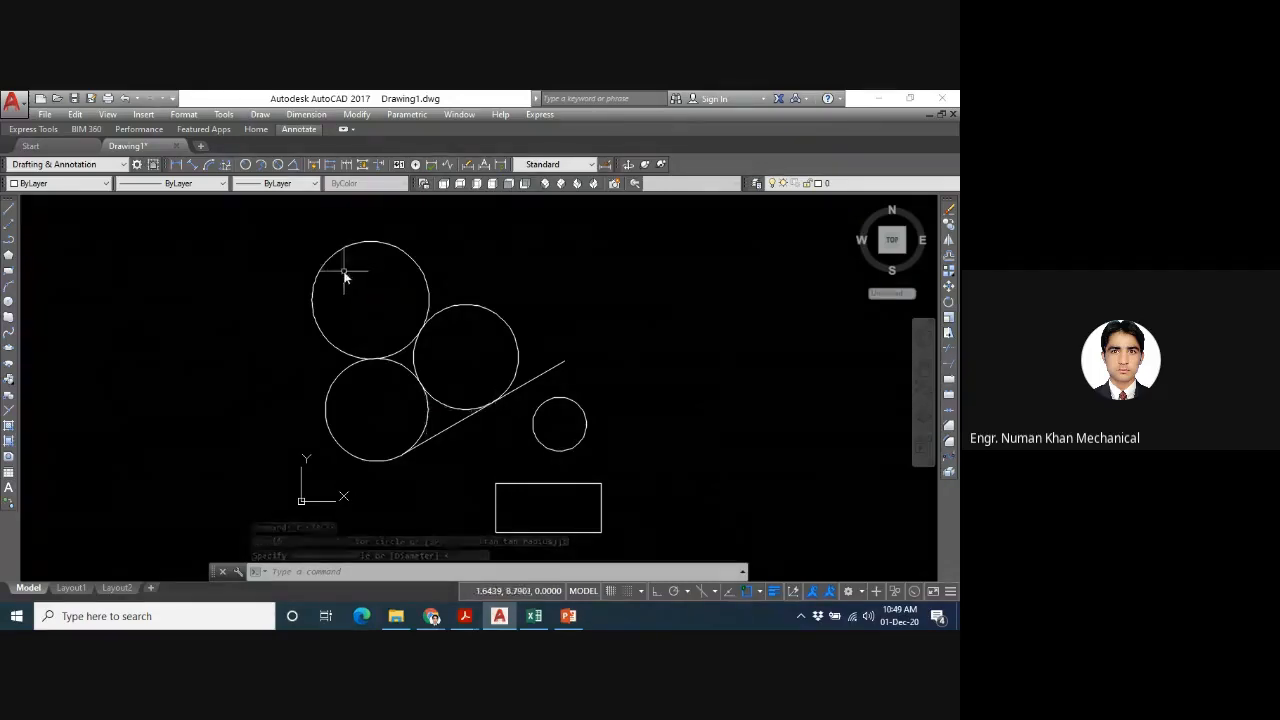
- Draw a Tan, Tan, Tan circle touching the slanted line, the small circle's left side and the rectangle's upper edge
{"action": "left_click", "coordinate": [259, 114]}
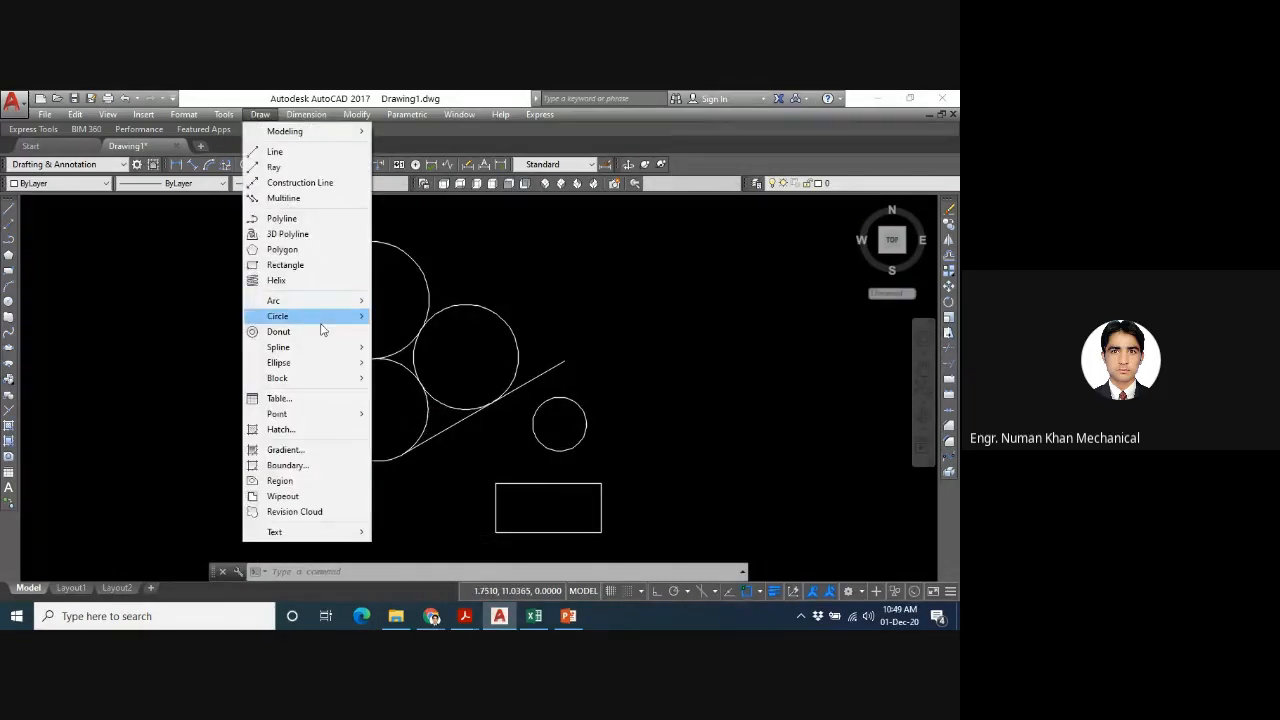
{"action": "mouse_move", "coordinate": [322, 316]}
{"action": "left_click", "coordinate": [418, 403]}
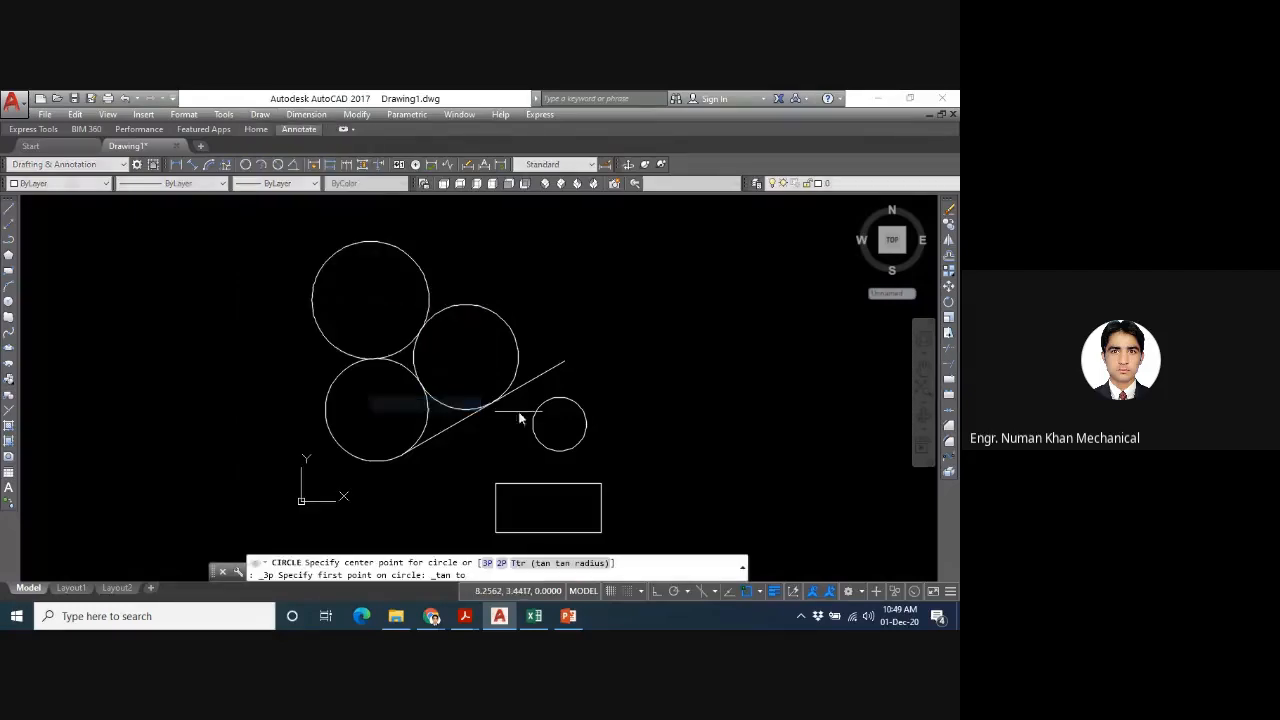
{"action": "left_click", "coordinate": [506, 410]}
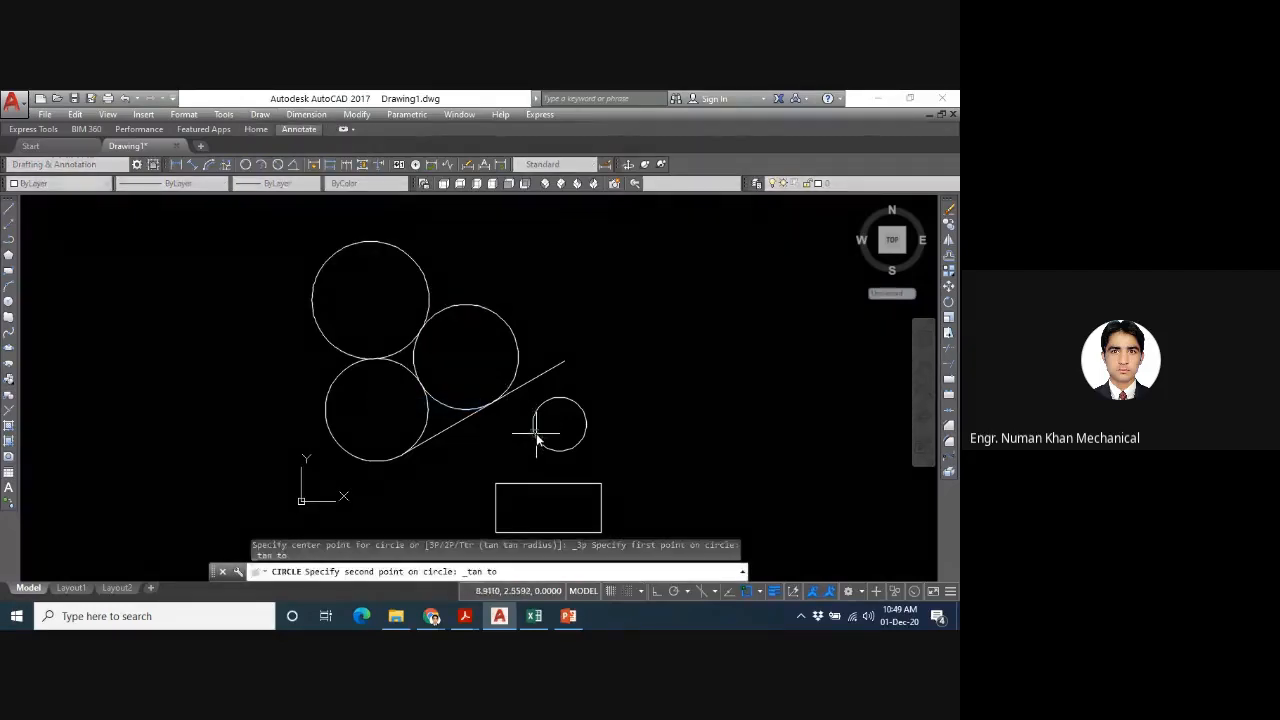
{"action": "left_click", "coordinate": [533, 428]}
{"action": "left_click", "coordinate": [508, 485]}
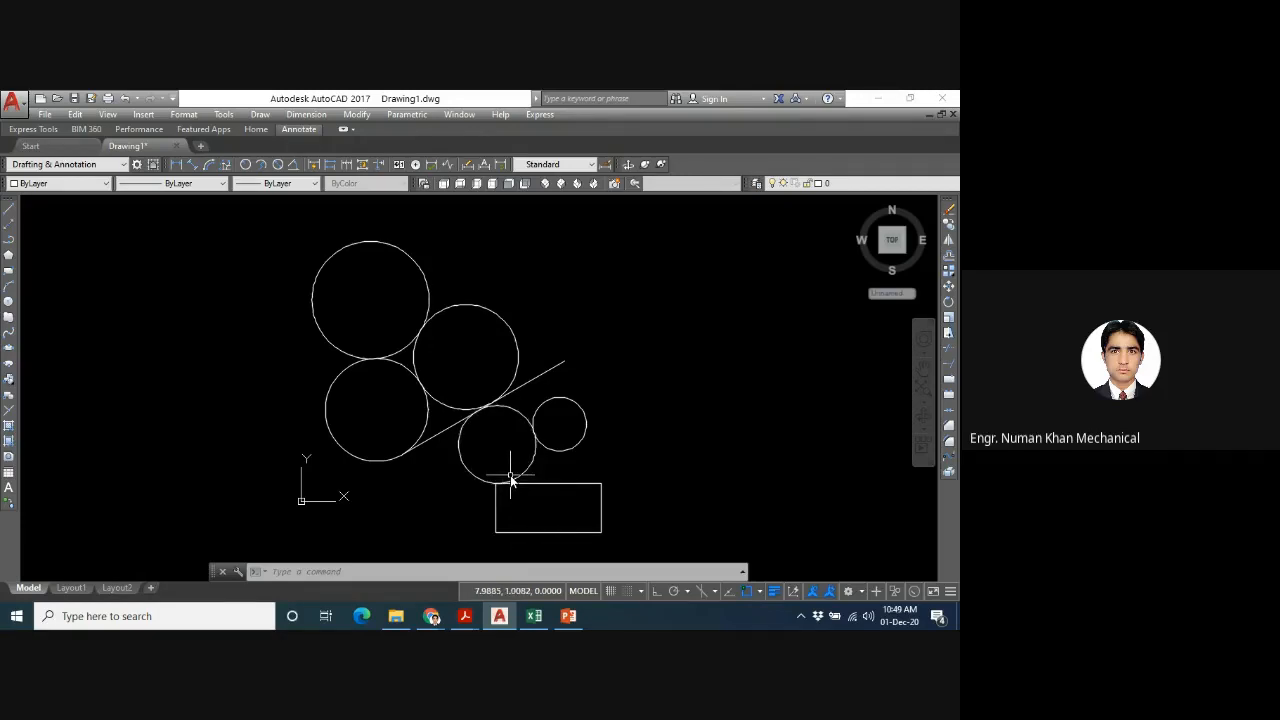
- Delete all the circles, the slanted line and the rectangle, and zoom to the full drawing extents with the All option
{"action": "scroll", "coordinate": [510, 480], "scroll_direction": "down", "scroll_amount": 2}
{"action": "middle_click_drag", "start_coordinate": [508, 480], "coordinate": [508, 386]}
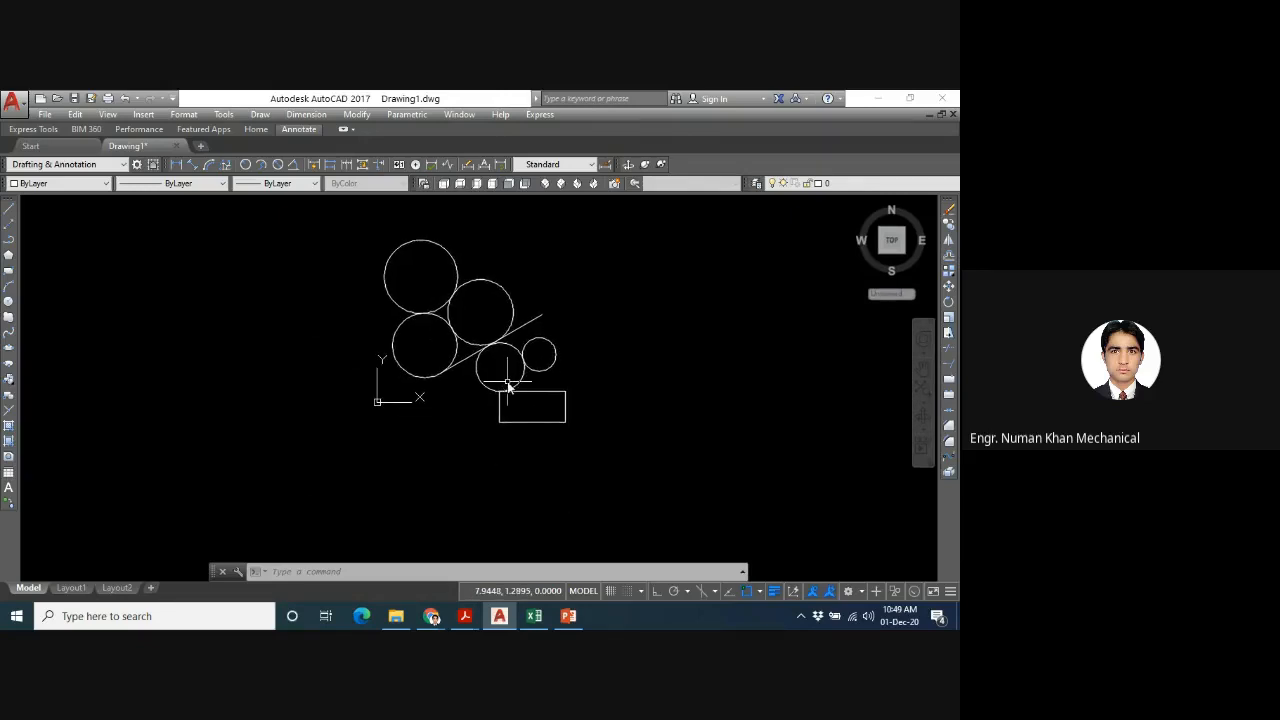
{"action": "left_click", "coordinate": [604, 230]}
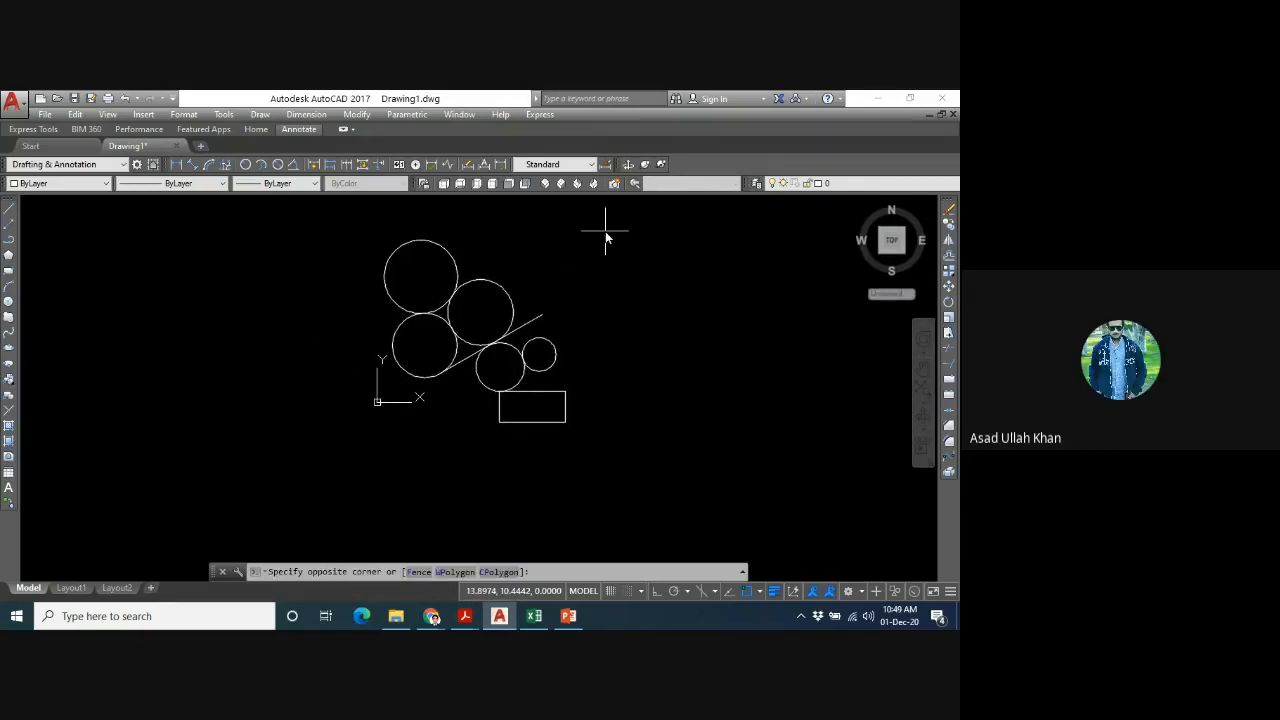
{"action": "left_click", "coordinate": [343, 510]}
{"action": "key", "text": "Delete"}
{"action": "type", "text": "z"}
{"action": "key", "text": "Return"}
{"action": "type", "text": "a"}
{"action": "key", "text": "Return"}
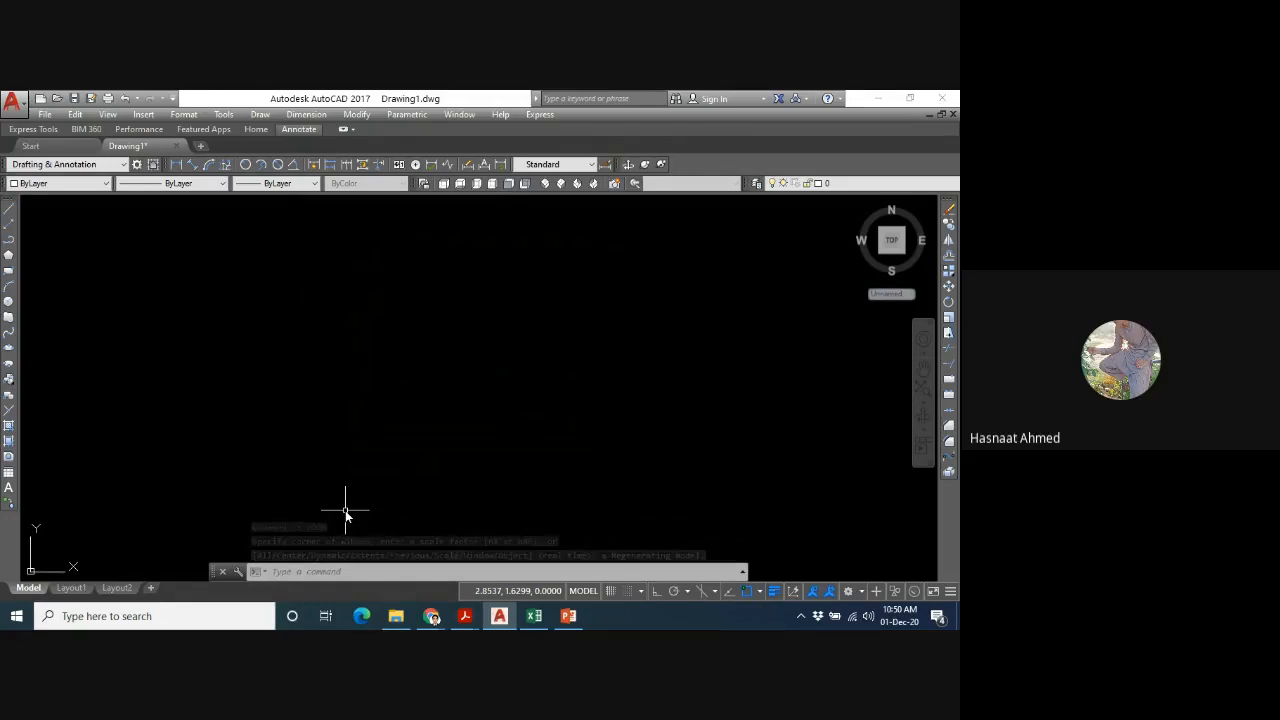
- Draw a wide, flat rectangle left of the middle of the empty drawing area
{"action": "type", "text": "rec"}
{"action": "key", "text": "Return"}
{"action": "left_click", "coordinate": [275, 331]}
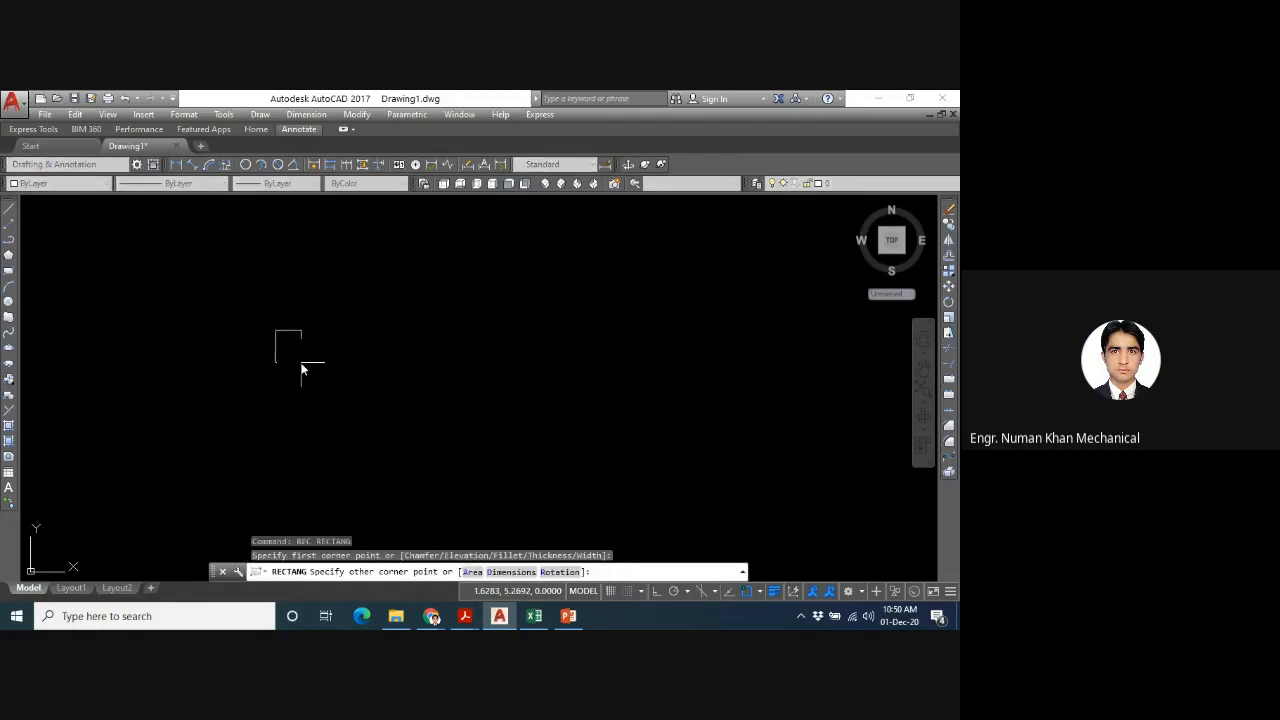
{"action": "left_click", "coordinate": [386, 357]}
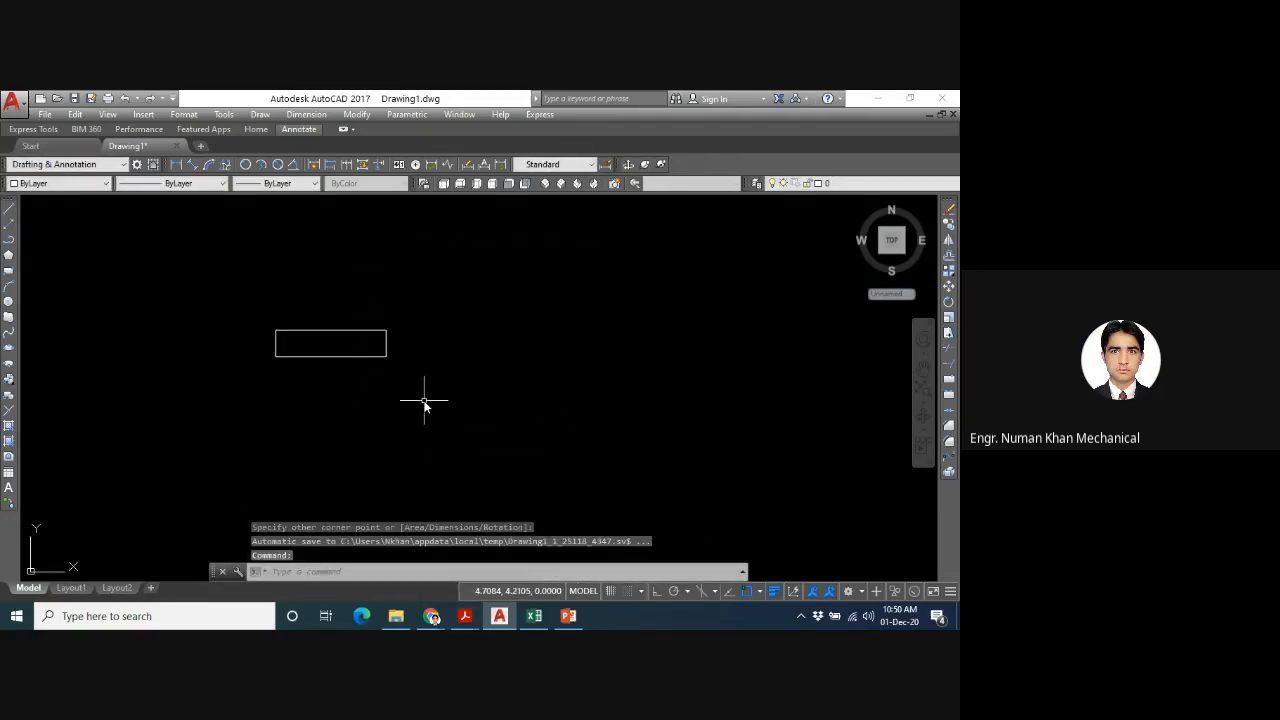
- Draw a five-sided polygon circumscribed about a circle, below and to the right of the rectangle
{"action": "type", "text": "pol"}
{"action": "key", "text": "Return"}
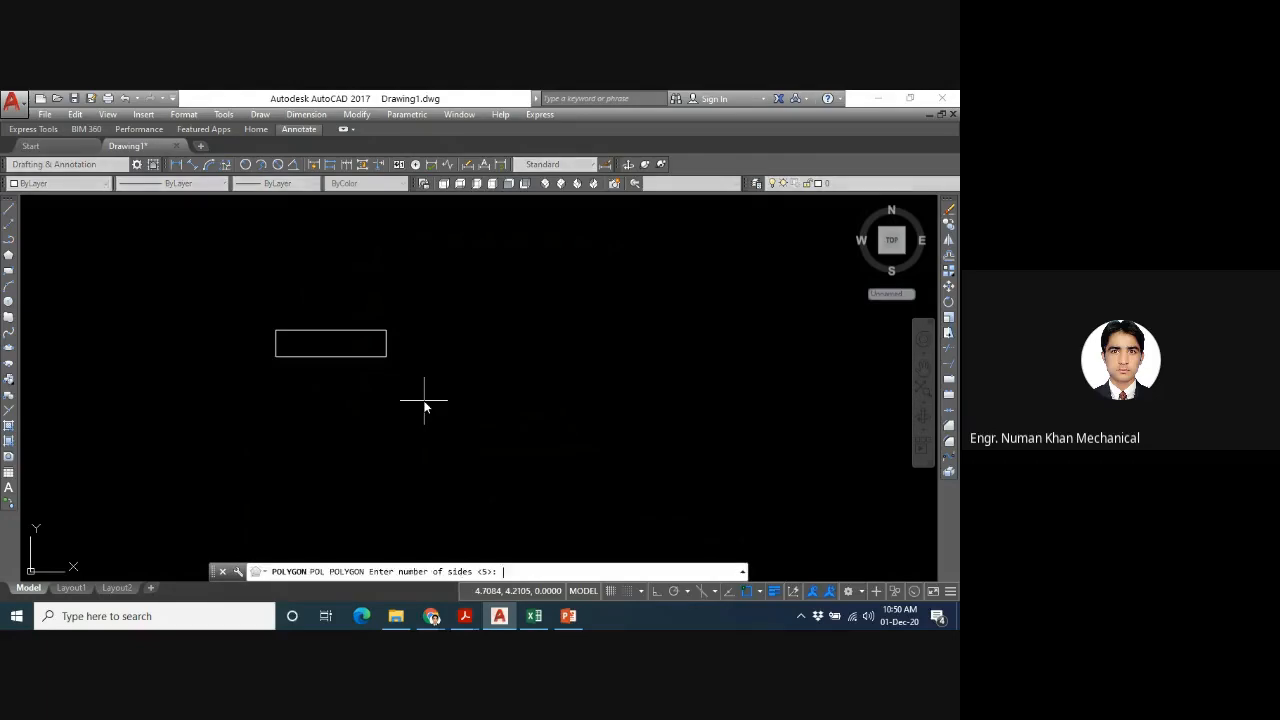
{"action": "key", "text": "Return"}
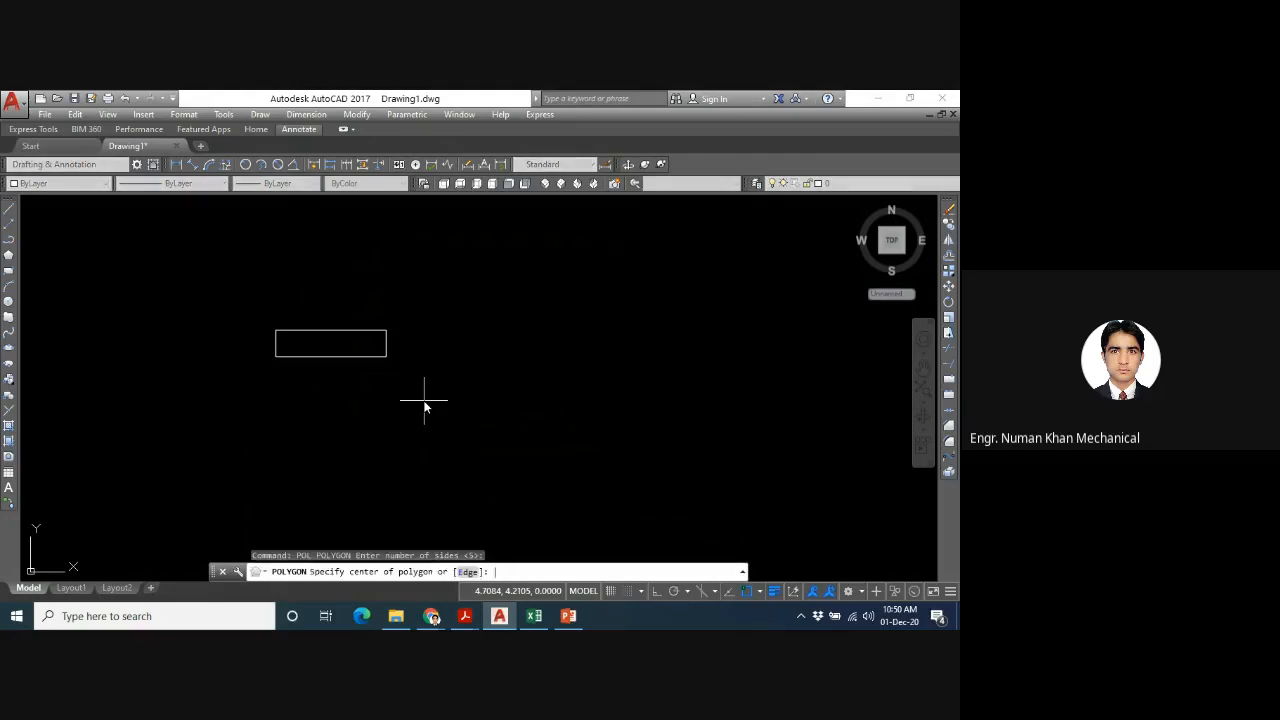
{"action": "left_click", "coordinate": [494, 430]}
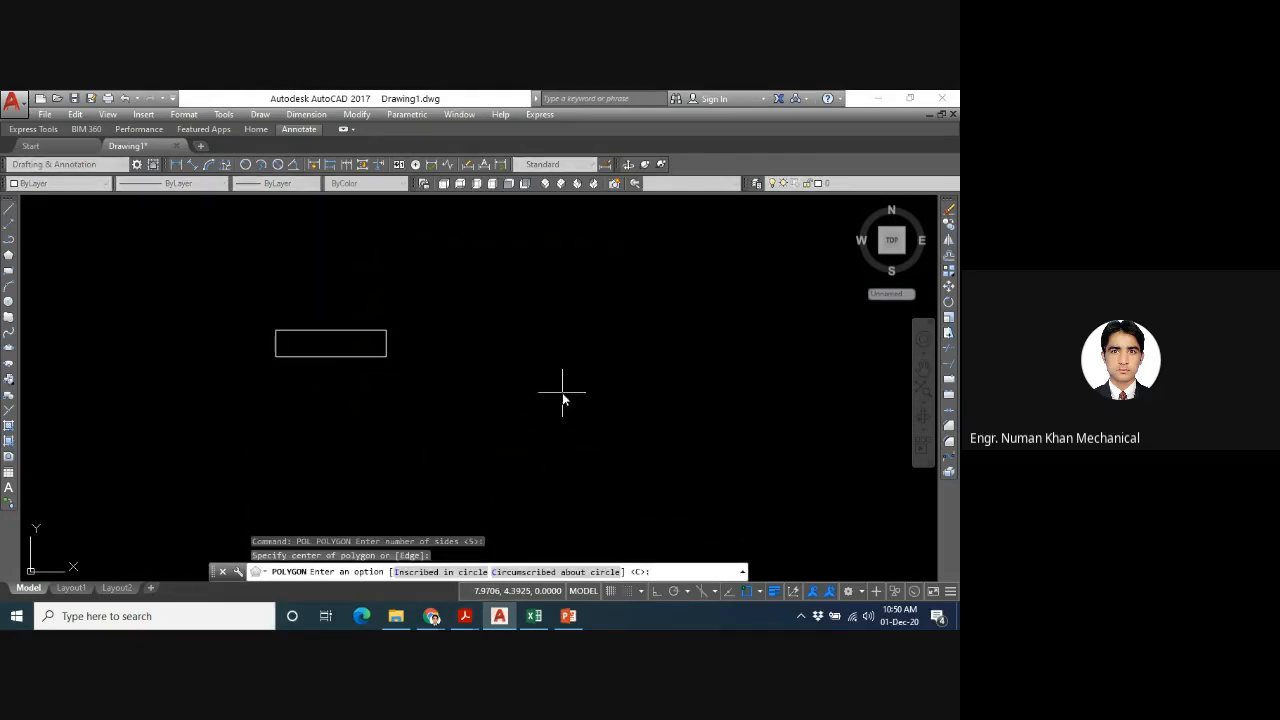
{"action": "key", "text": "Return"}
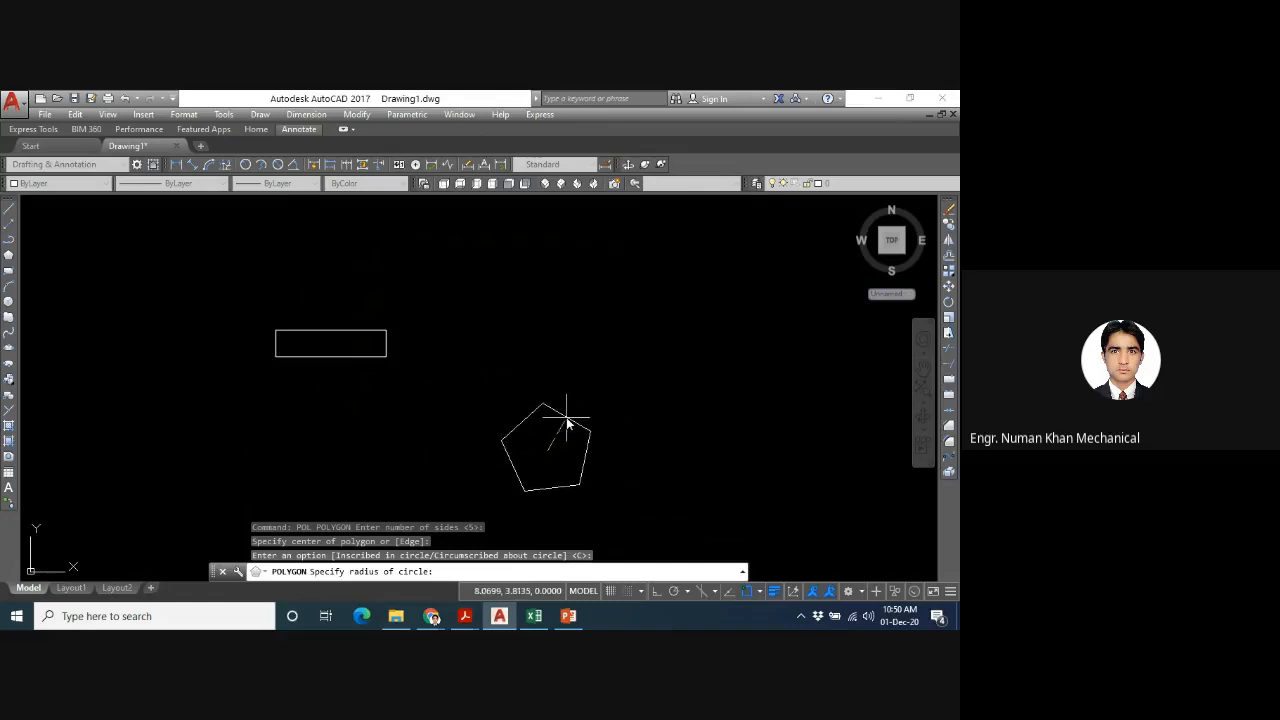
{"action": "left_click", "coordinate": [566, 420]}
- Draw a small circle below the rectangle and a larger circle touching it, between the rectangle and the polygon
{"action": "type", "text": "c"}
{"action": "key", "text": "Return"}
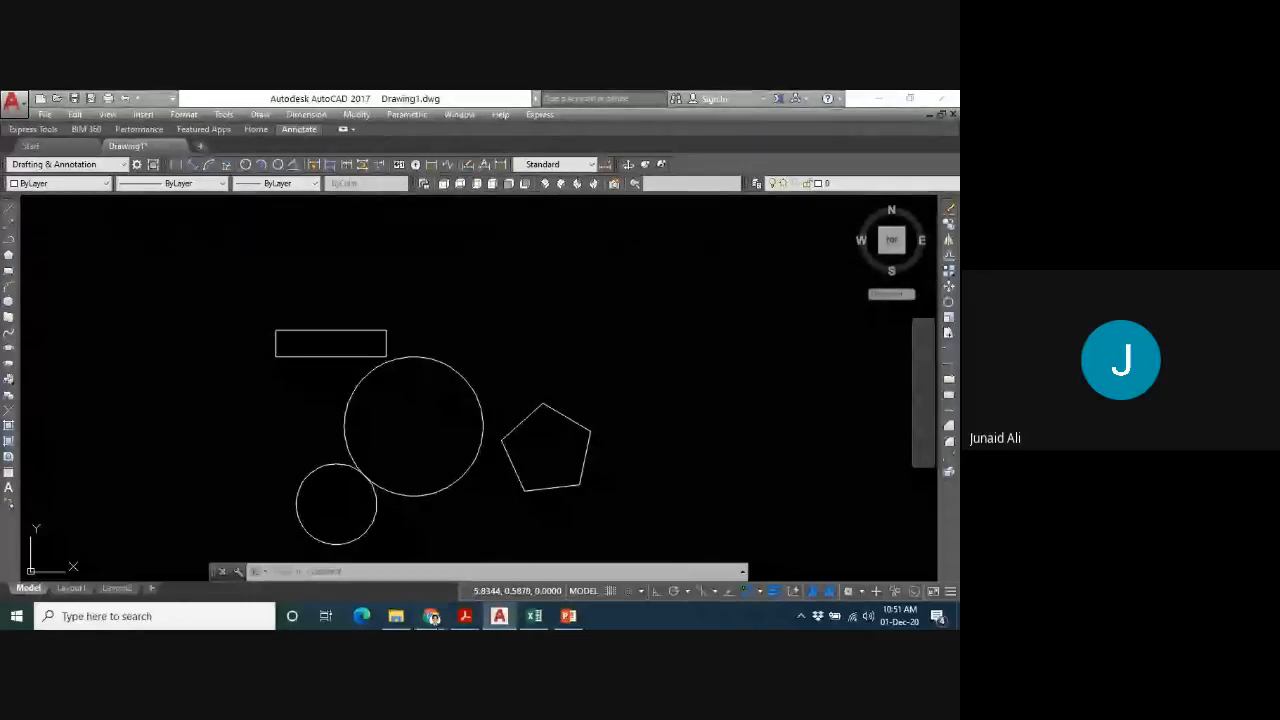
- Check the Google Meet window with the meeting participants and return to the AutoCAD drawing
{"action": "mouse_move", "coordinate": [432, 616]}
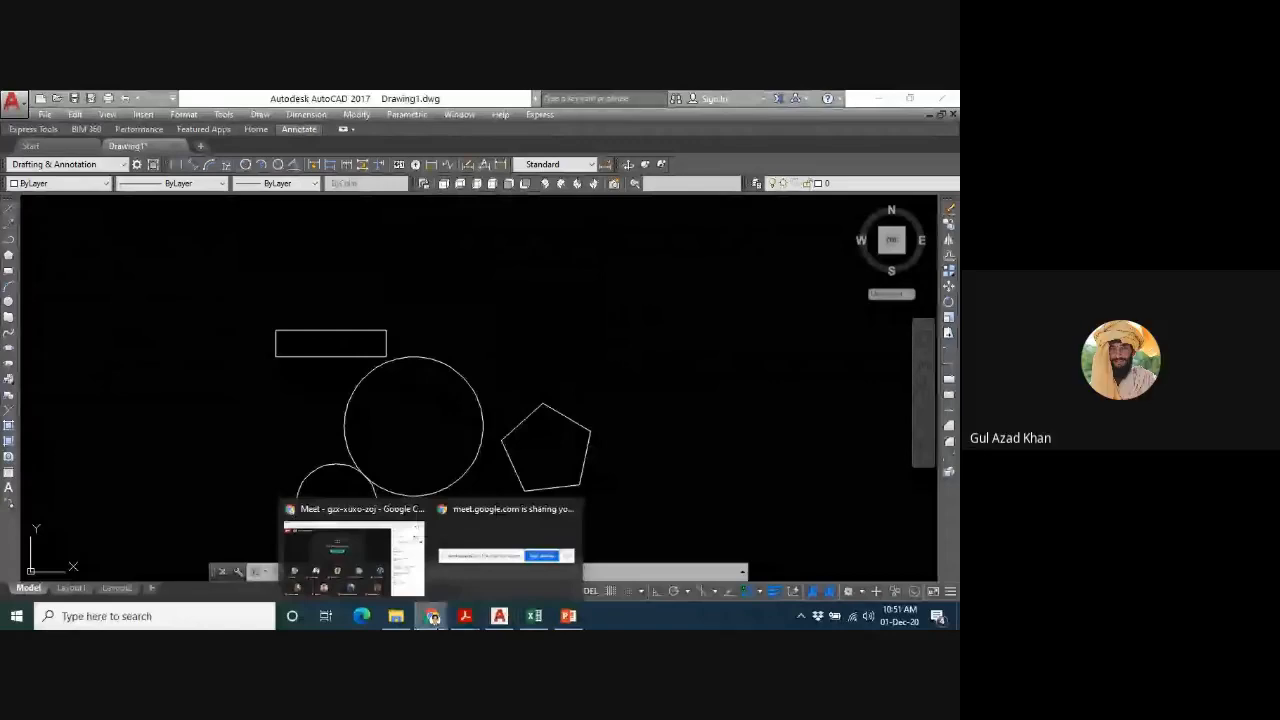
{"action": "left_click", "coordinate": [358, 588]}
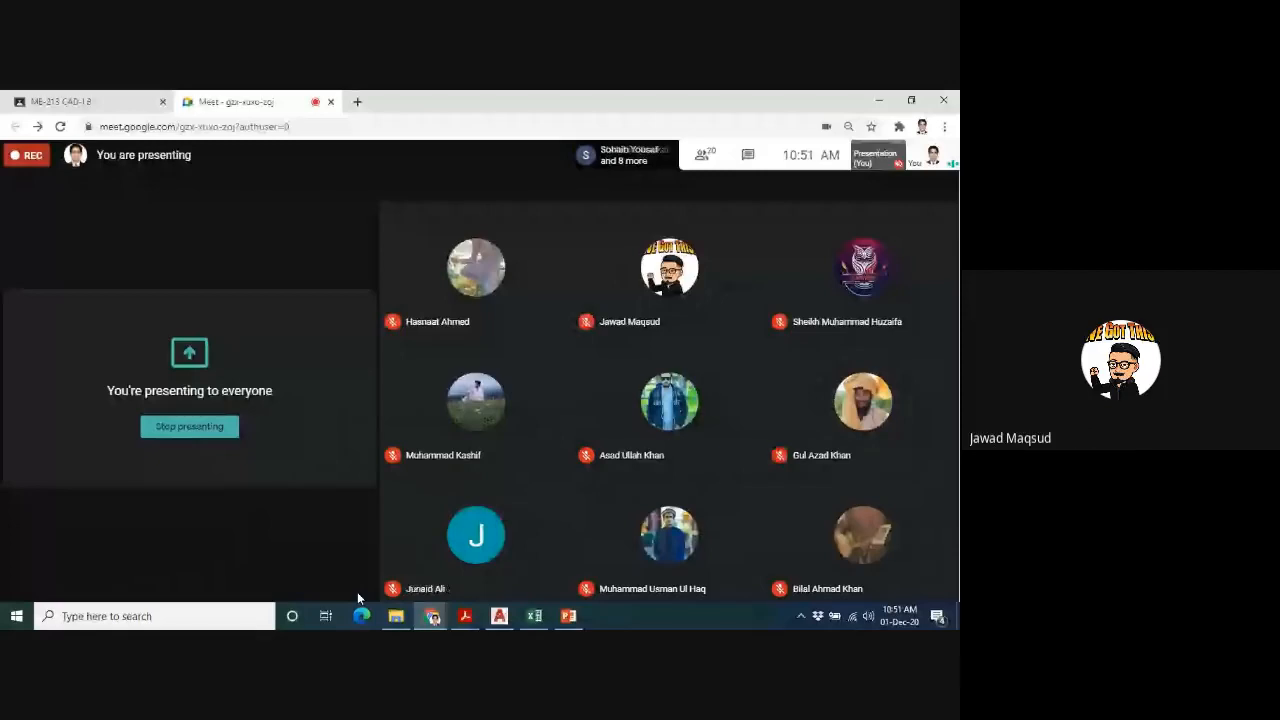
{"action": "left_click", "coordinate": [499, 616]}
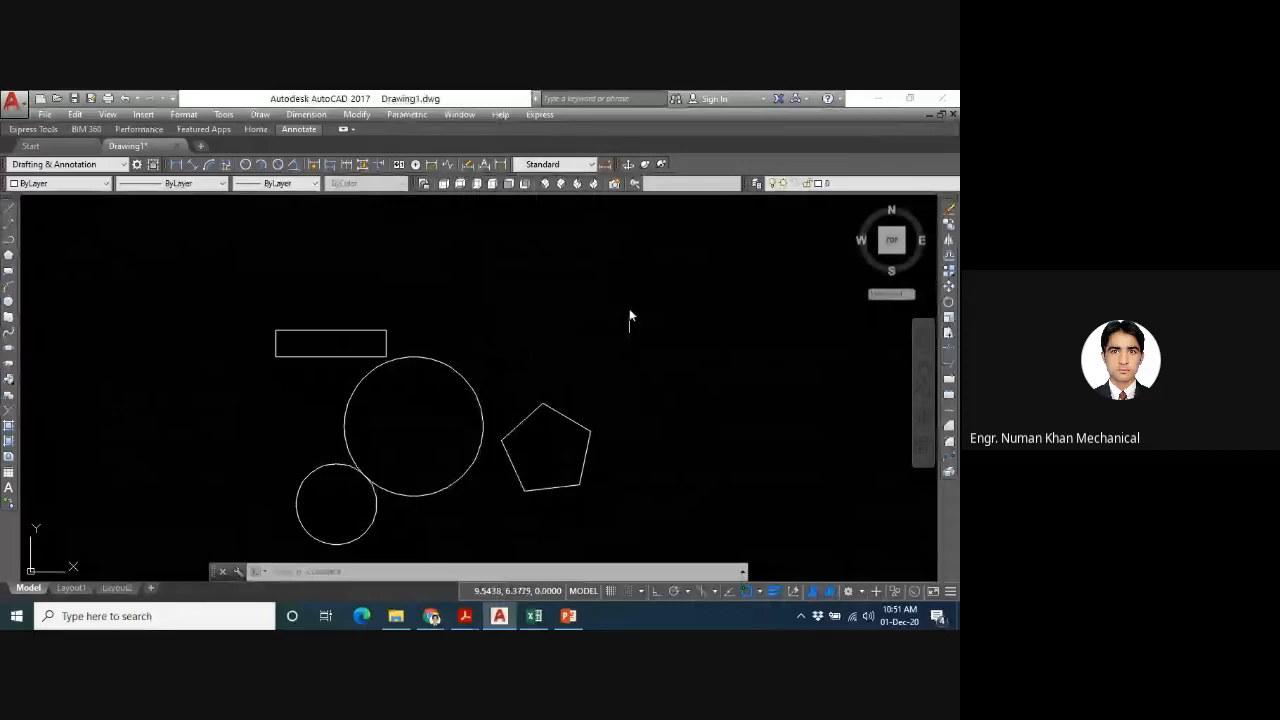
- Delete both circles, the polygon and the rectangle, and zoom to the full drawing extents with the All option
{"action": "mouse_move", "coordinate": [629, 318]}
{"action": "left_mouse_down"}
{"action": "mouse_move", "coordinate": [423, 540]}
{"action": "mouse_move", "coordinate": [519, 523]}
{"action": "left_mouse_up"}
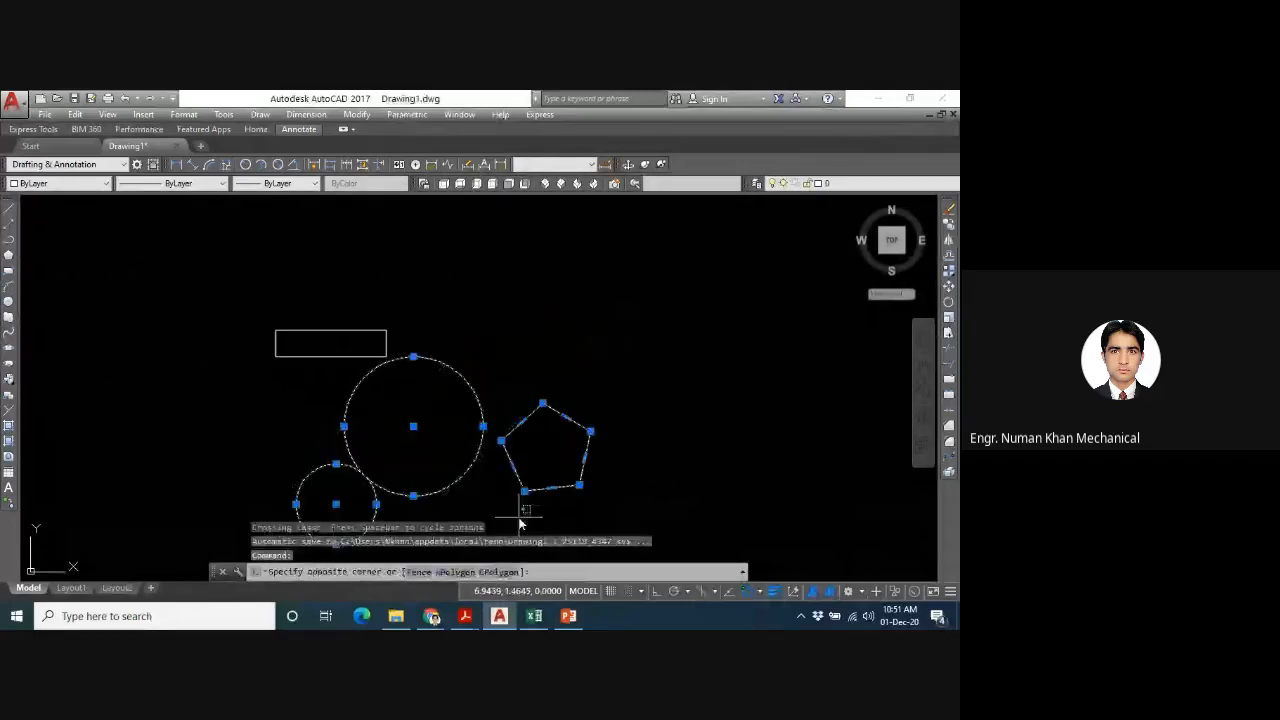
{"action": "key", "text": "Delete"}
{"action": "mouse_move", "coordinate": [483, 355]}
{"action": "left_mouse_down"}
{"action": "mouse_move", "coordinate": [240, 343]}
{"action": "mouse_move", "coordinate": [238, 405]}
{"action": "left_mouse_up"}
{"action": "key", "text": "Delete"}
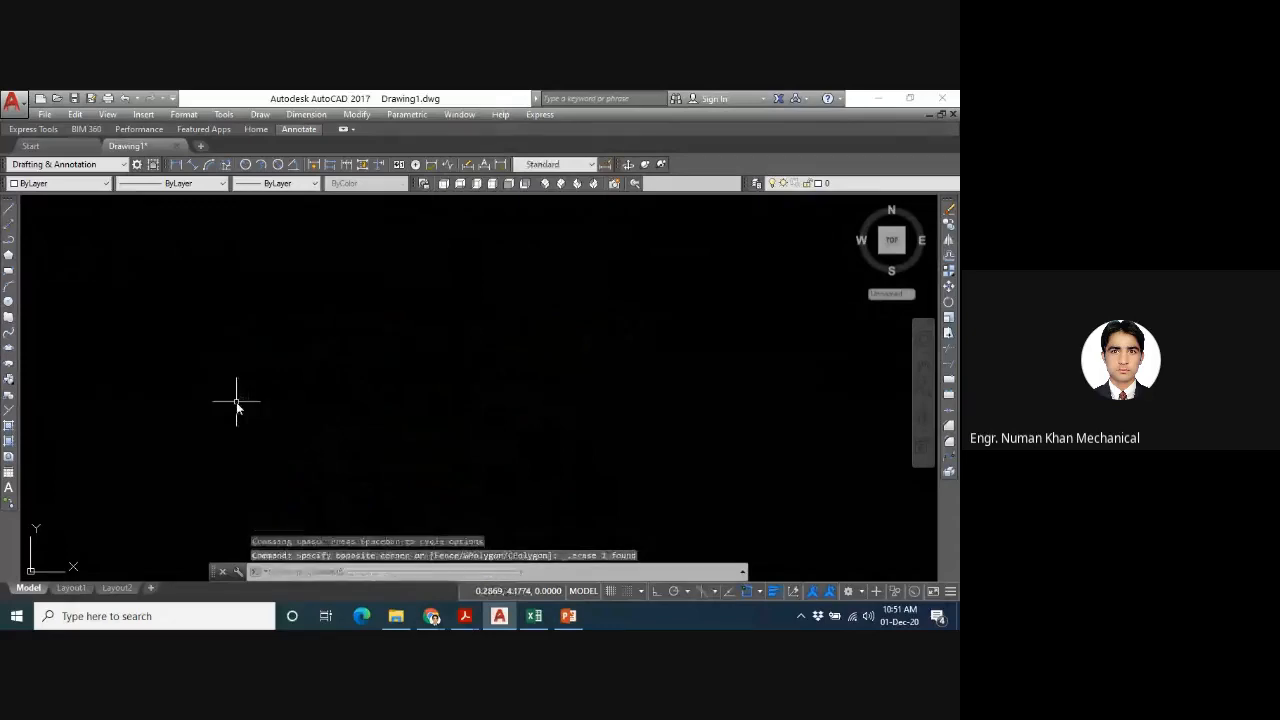
{"action": "type", "text": "a"}
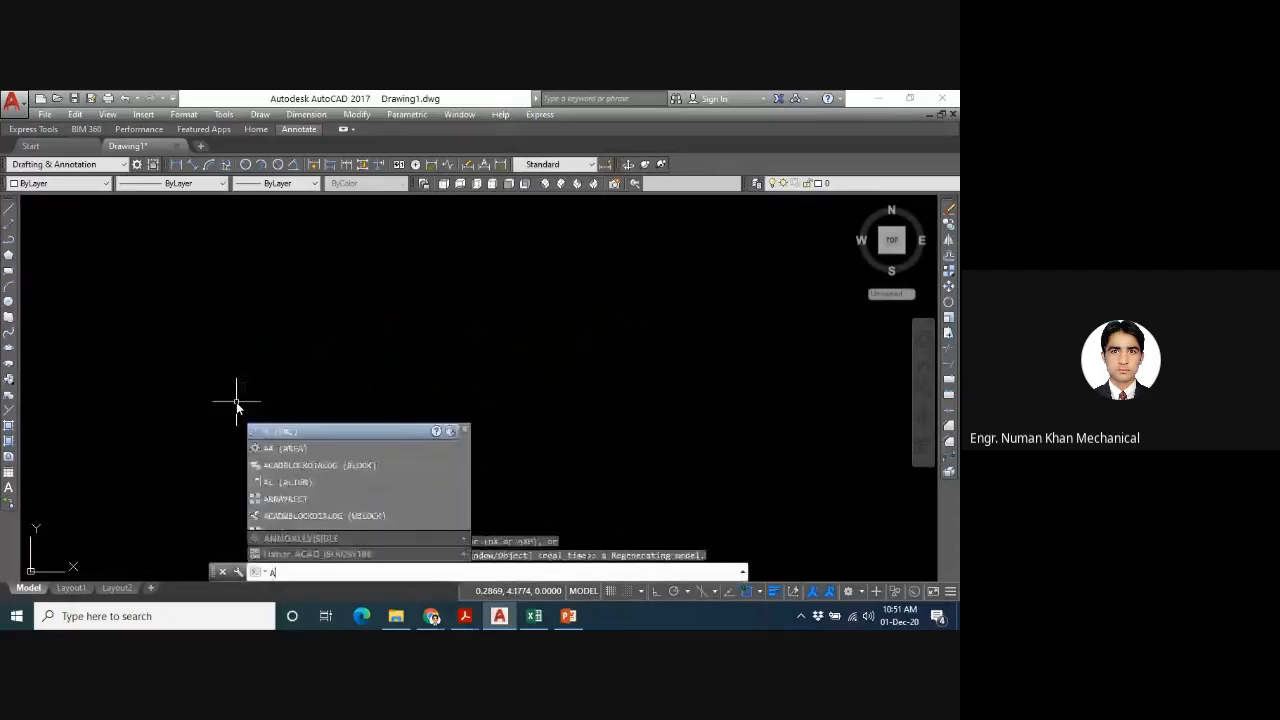
{"action": "key", "text": "Escape"}
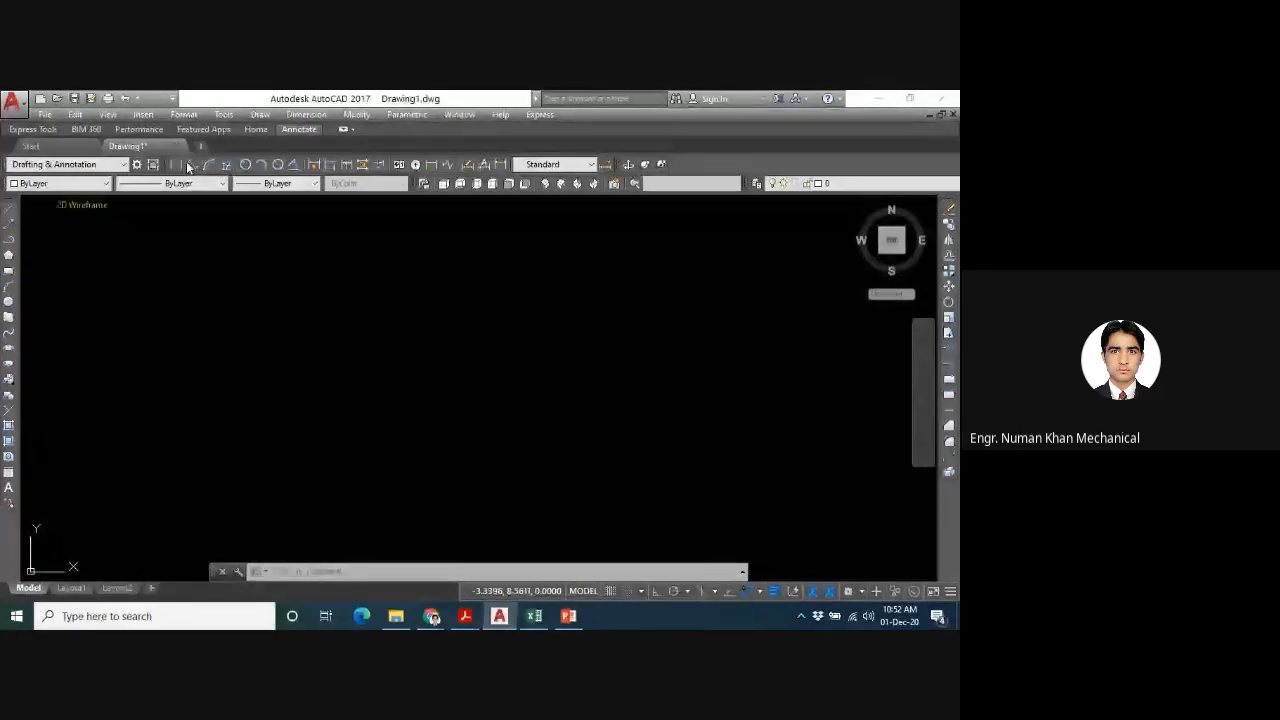
- Draw a large 3 Points arc in the middle of the drawing area, nearly a full circle and open towards the left
{"action": "left_click", "coordinate": [259, 114]}
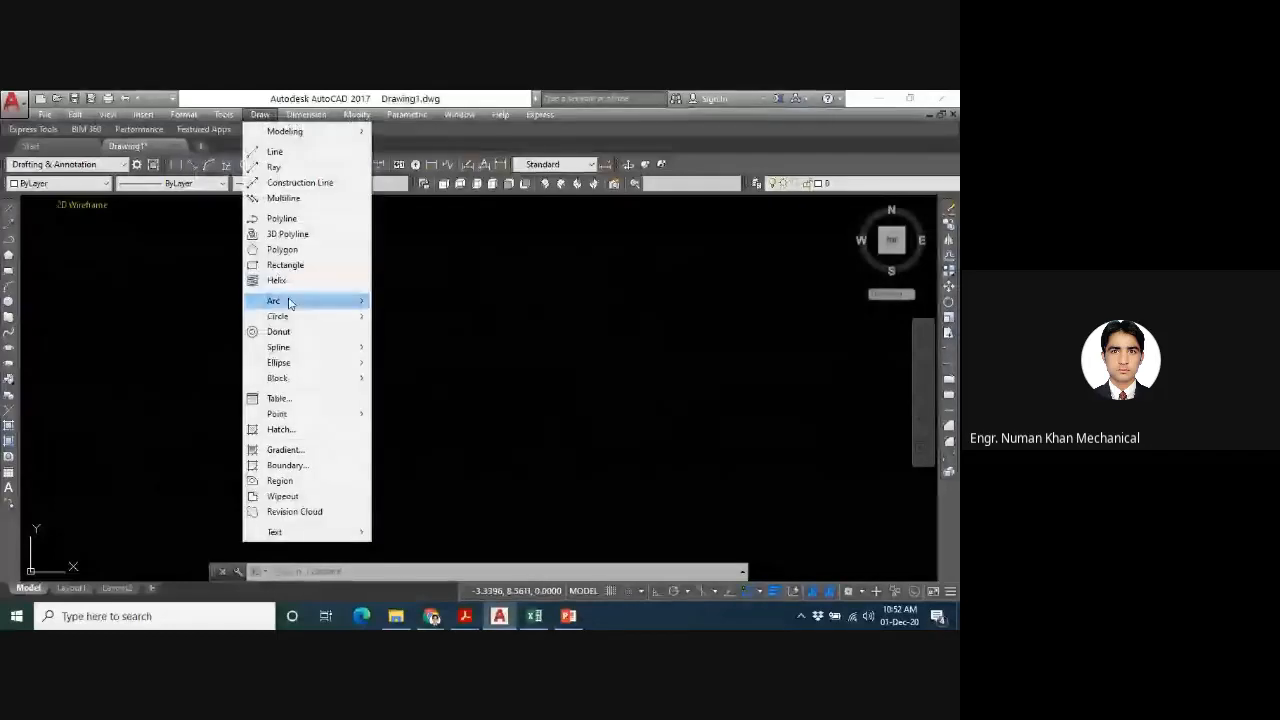
{"action": "mouse_move", "coordinate": [289, 302]}
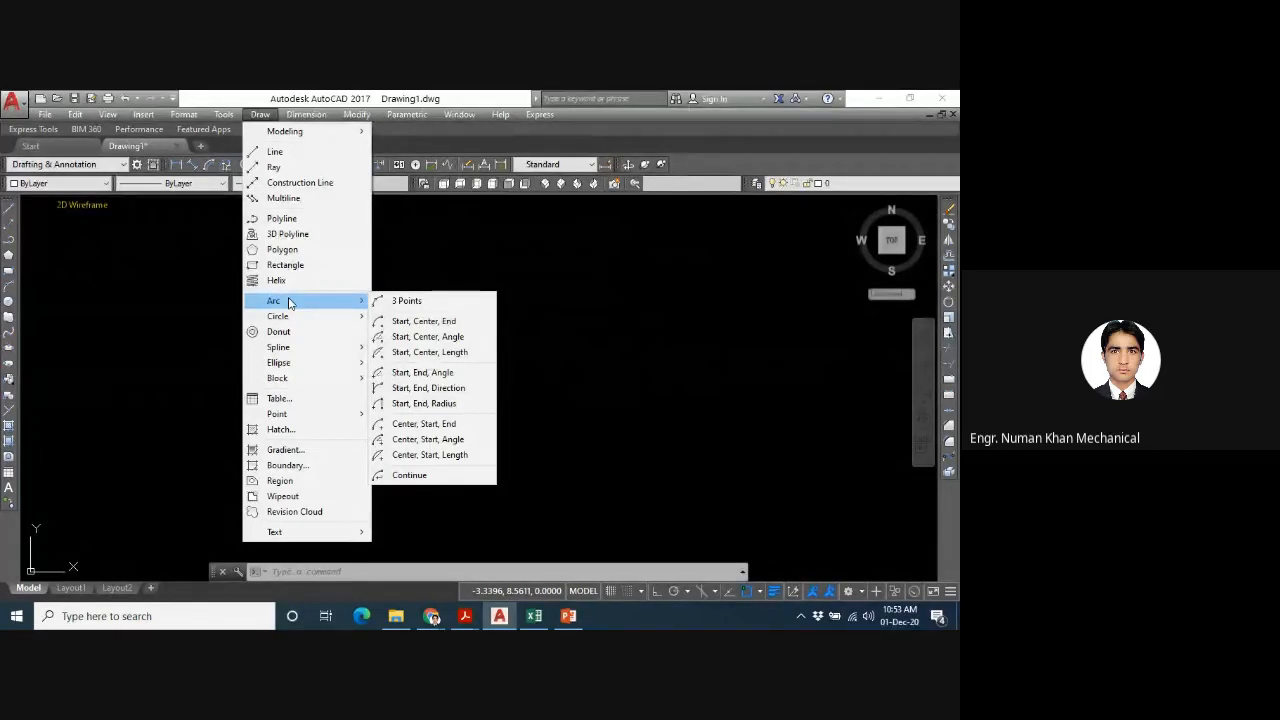
{"action": "left_click", "coordinate": [393, 303]}
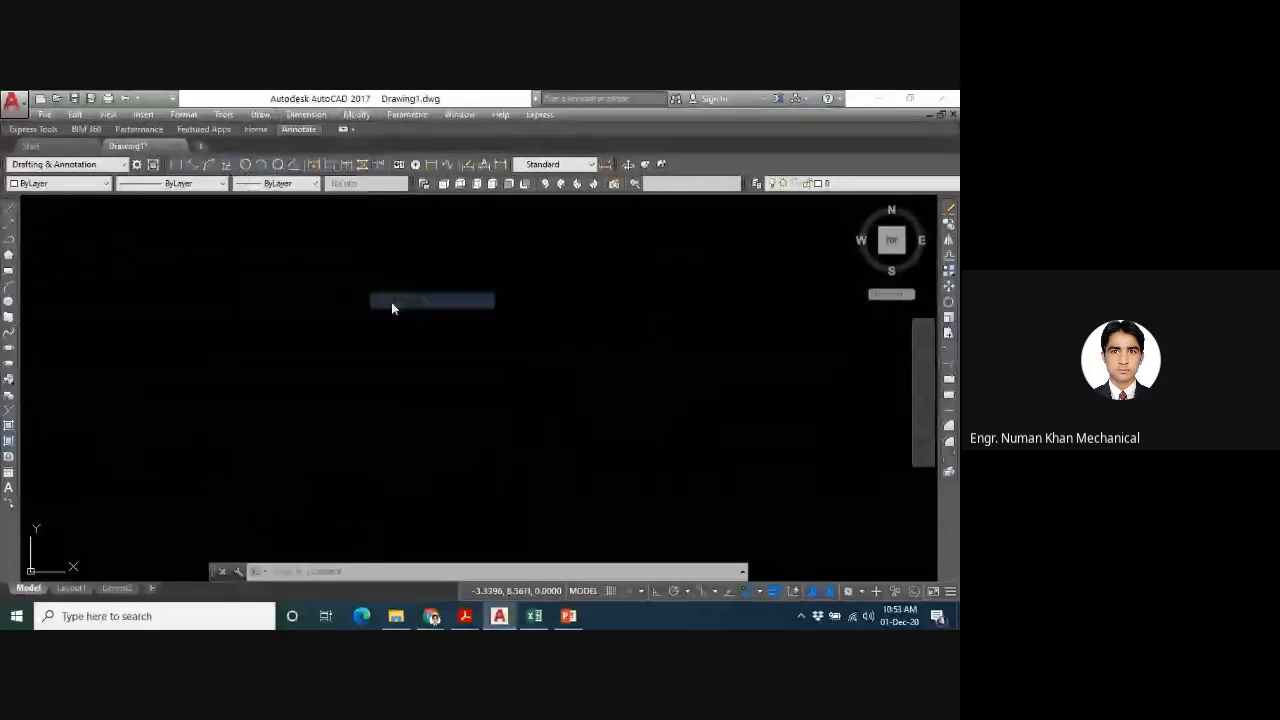
{"action": "left_click", "coordinate": [386, 448]}
{"action": "left_click", "coordinate": [597, 398]}
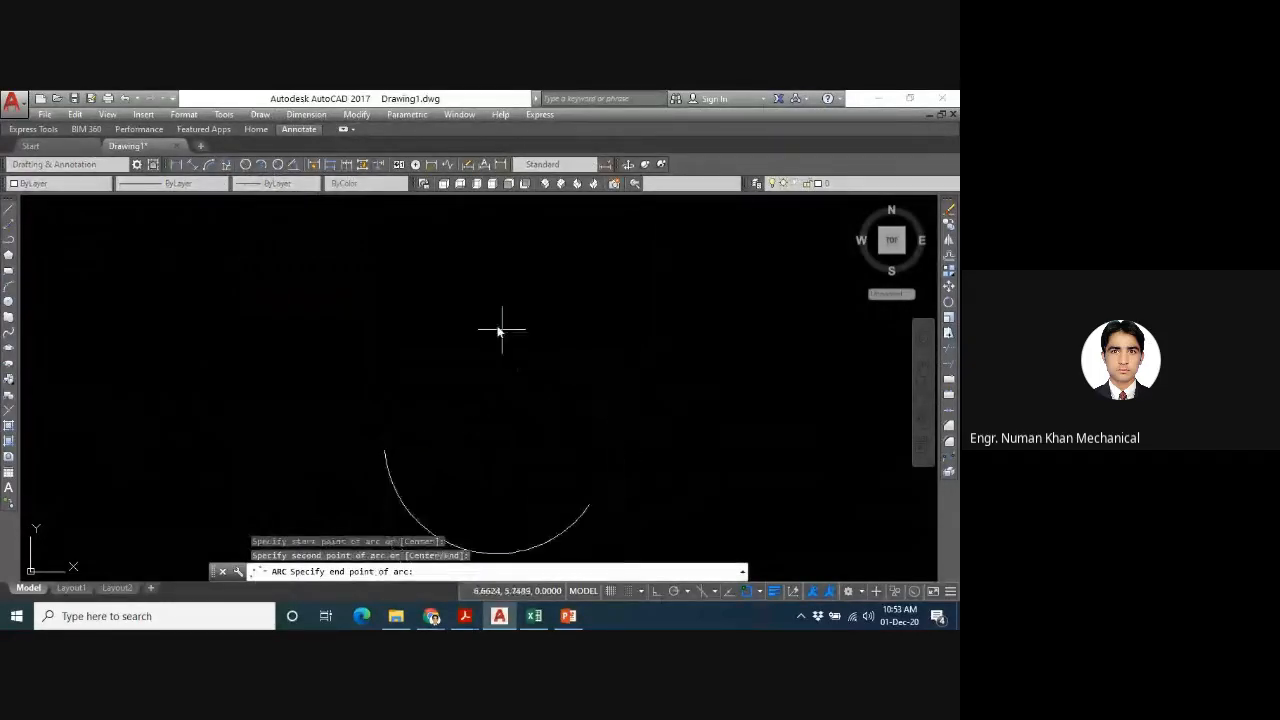
{"action": "left_click", "coordinate": [418, 286]}
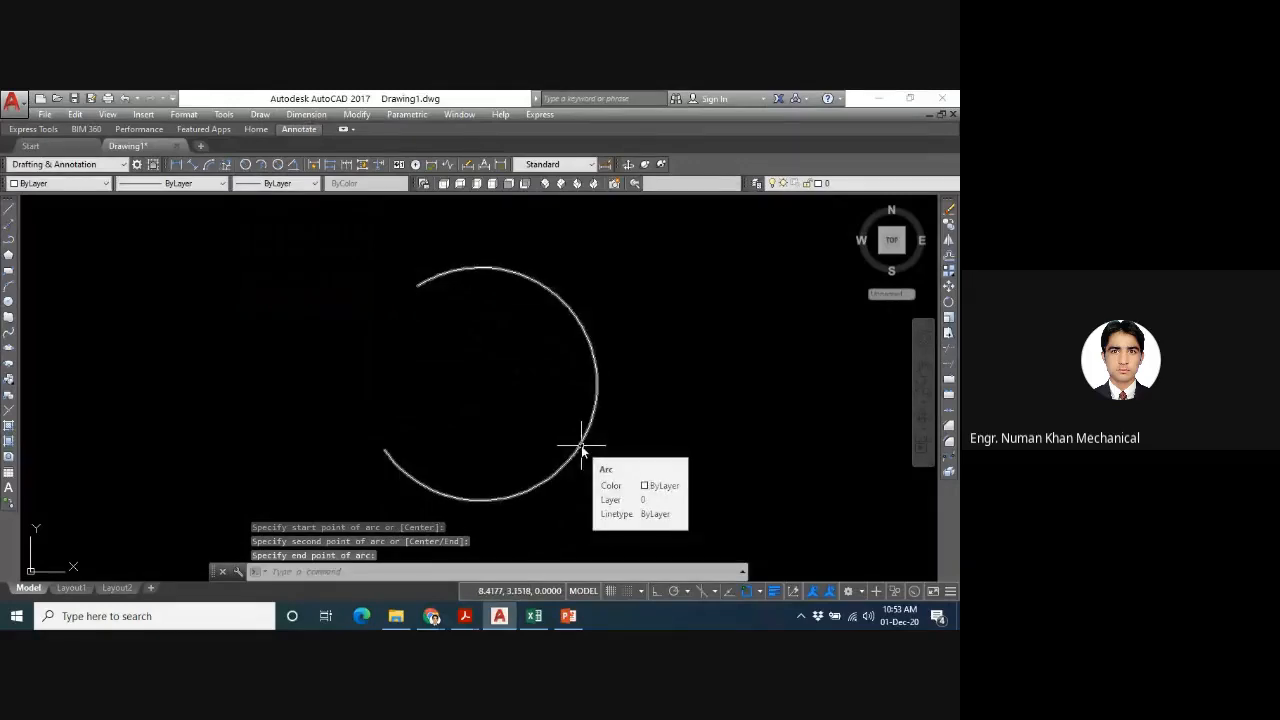
{"action": "key", "text": "Escape"}
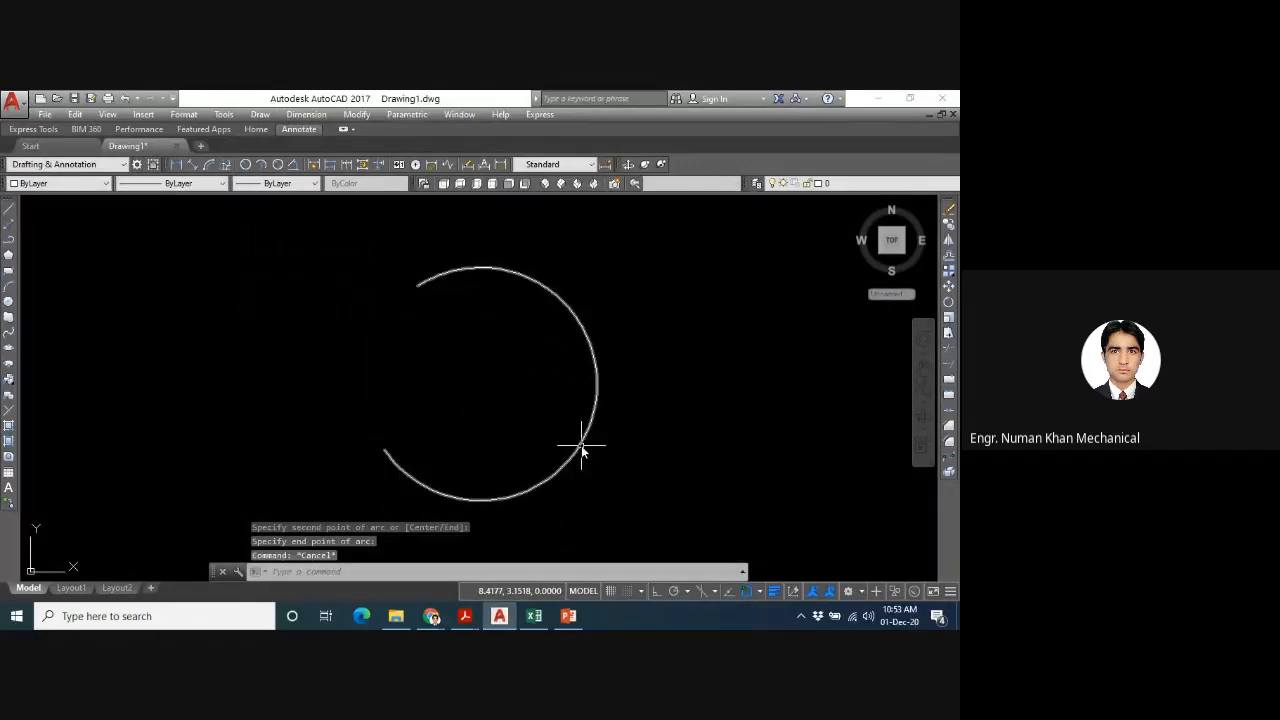
- Draw an arc left of the large arc from a start point and a centre point, with an included angle of 90
{"action": "type", "text": "ARC"}
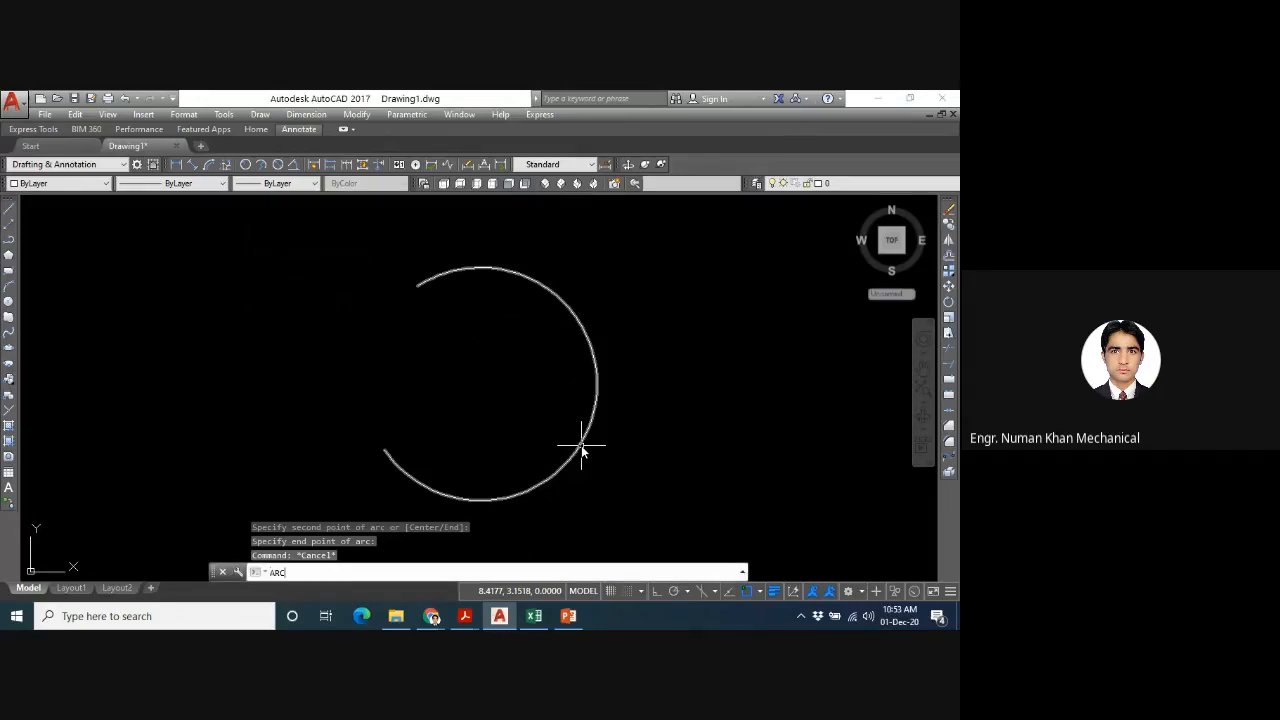
{"action": "key", "text": "BackSpace"}
{"action": "key", "text": "BackSpace"}
{"action": "key", "text": "BackSpace"}
{"action": "type", "text": "a"}
{"action": "key", "text": "Return"}
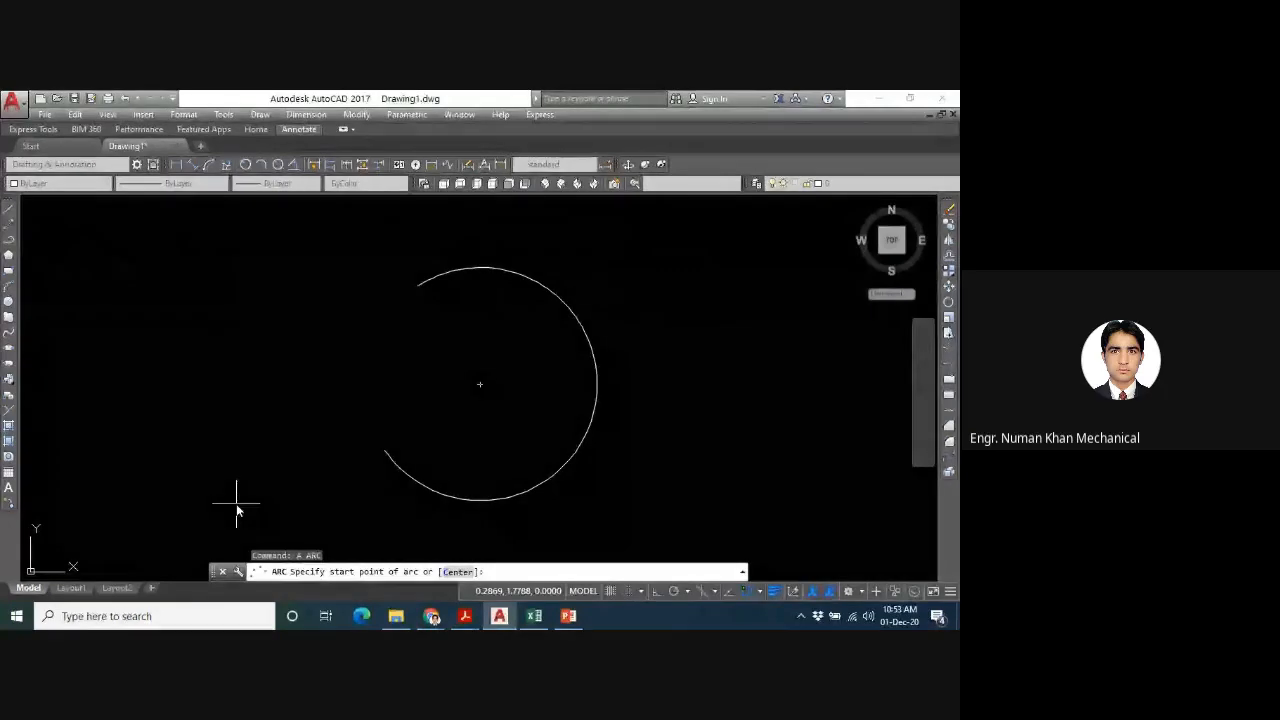
{"action": "left_click", "coordinate": [231, 466]}
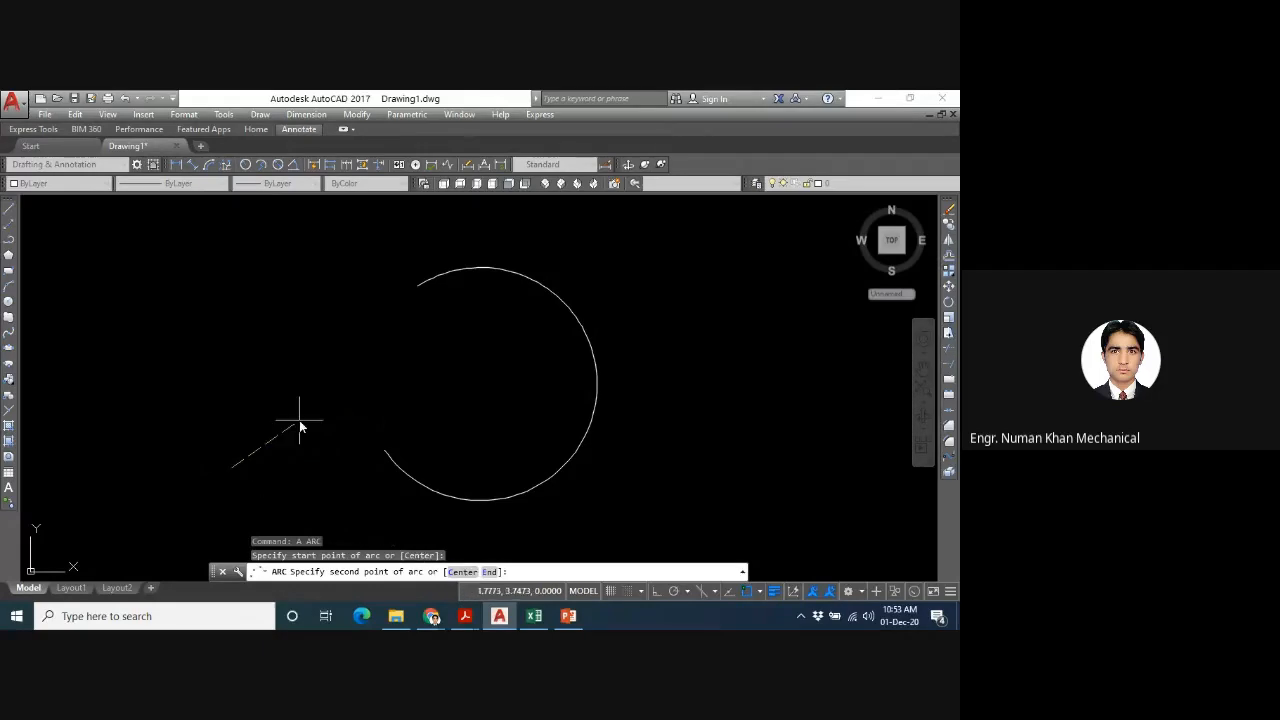
{"action": "key", "text": "Return"}
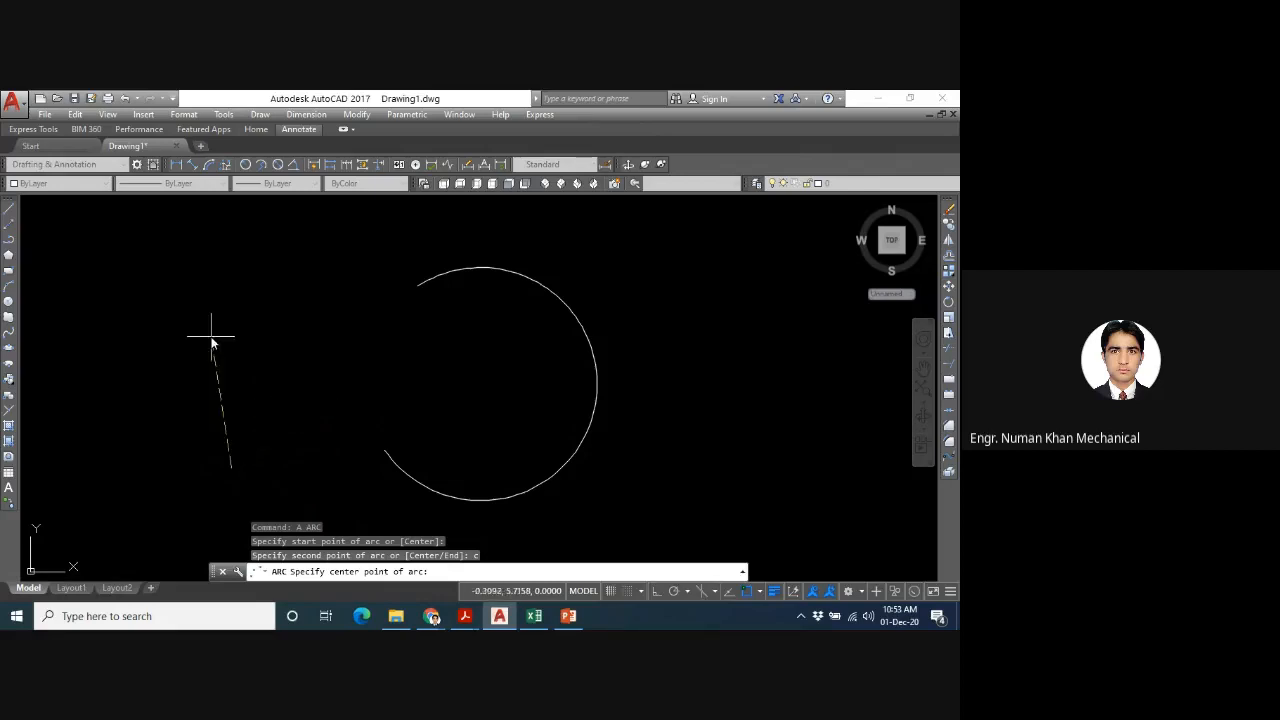
{"action": "left_click", "coordinate": [264, 379]}
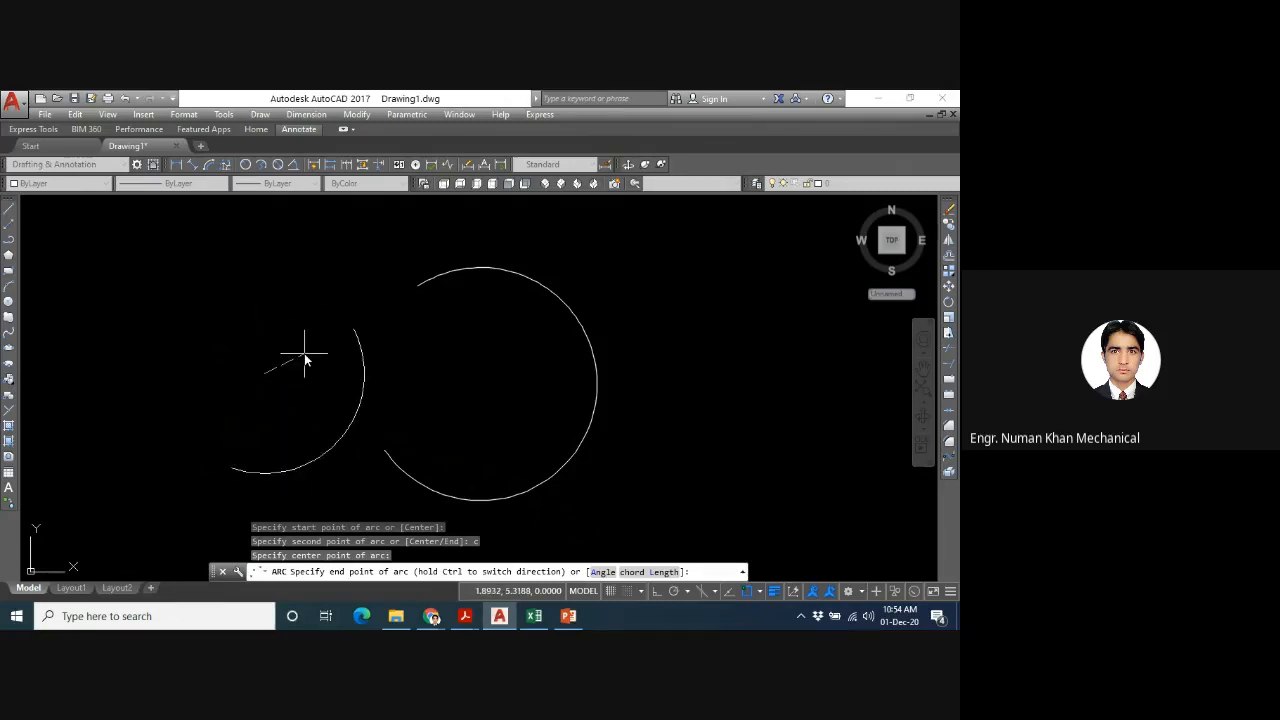
{"action": "type", "text": "a"}
{"action": "key", "text": "Return"}
{"action": "type", "text": "90"}
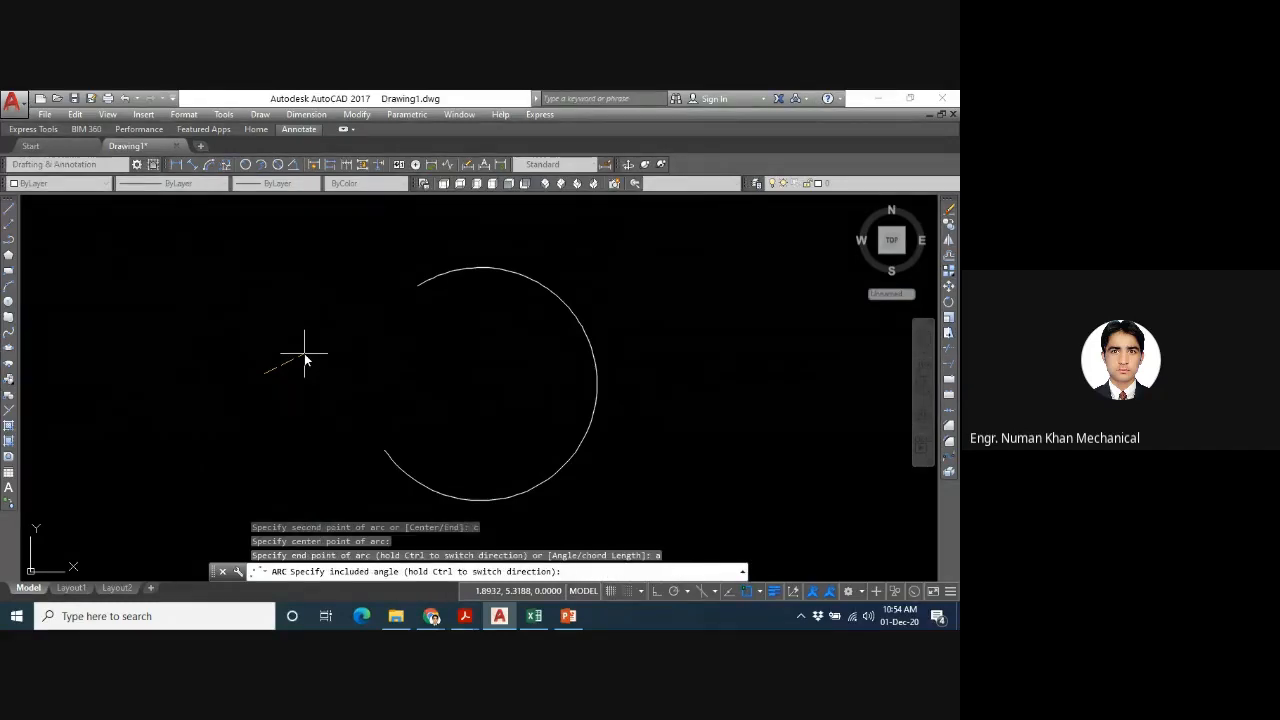
{"action": "key", "text": "Return"}
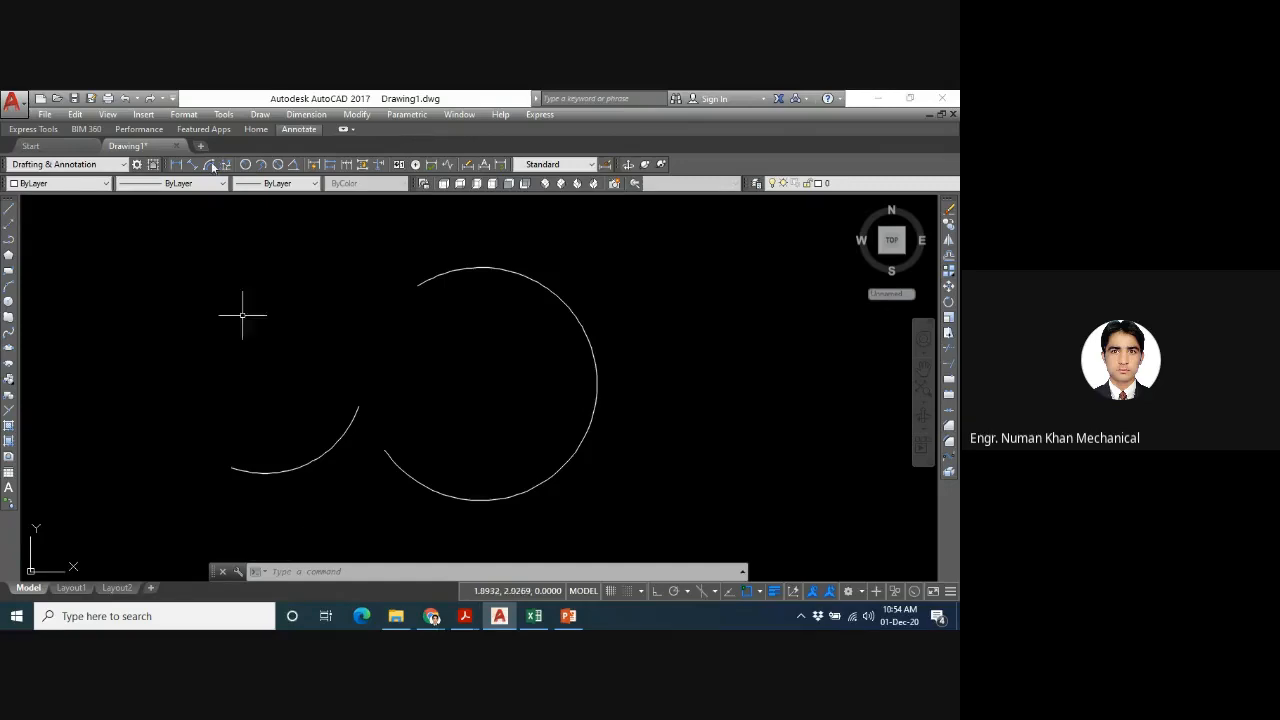
- Draw a Start, Center, End arc to the right of the large arc, bulging towards the right
{"action": "left_click", "coordinate": [256, 114]}
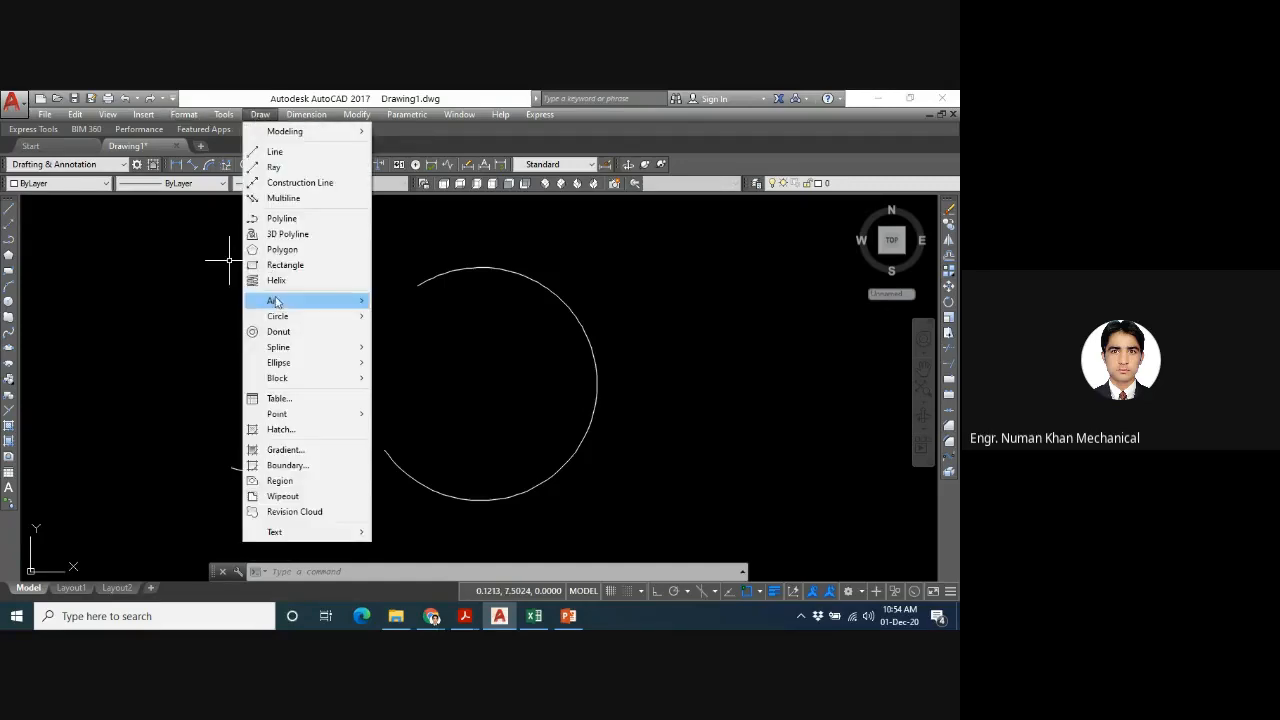
{"action": "mouse_move", "coordinate": [277, 307]}
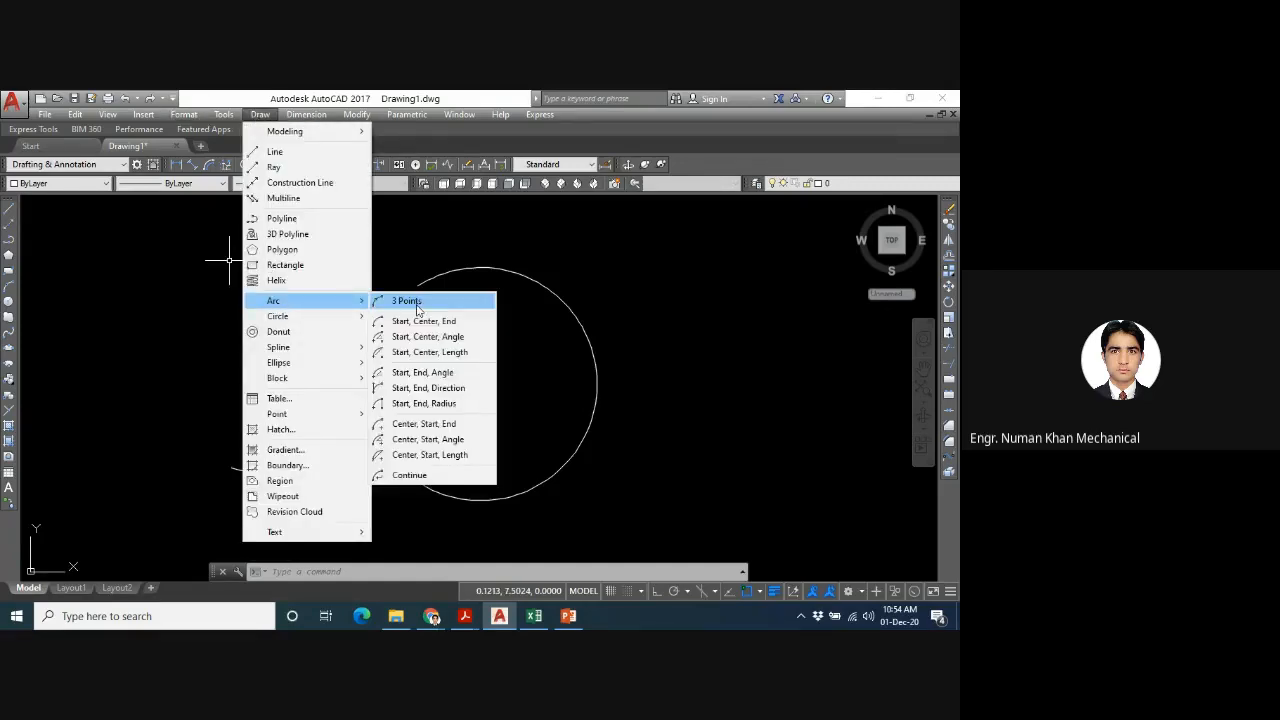
{"action": "left_click", "coordinate": [424, 321]}
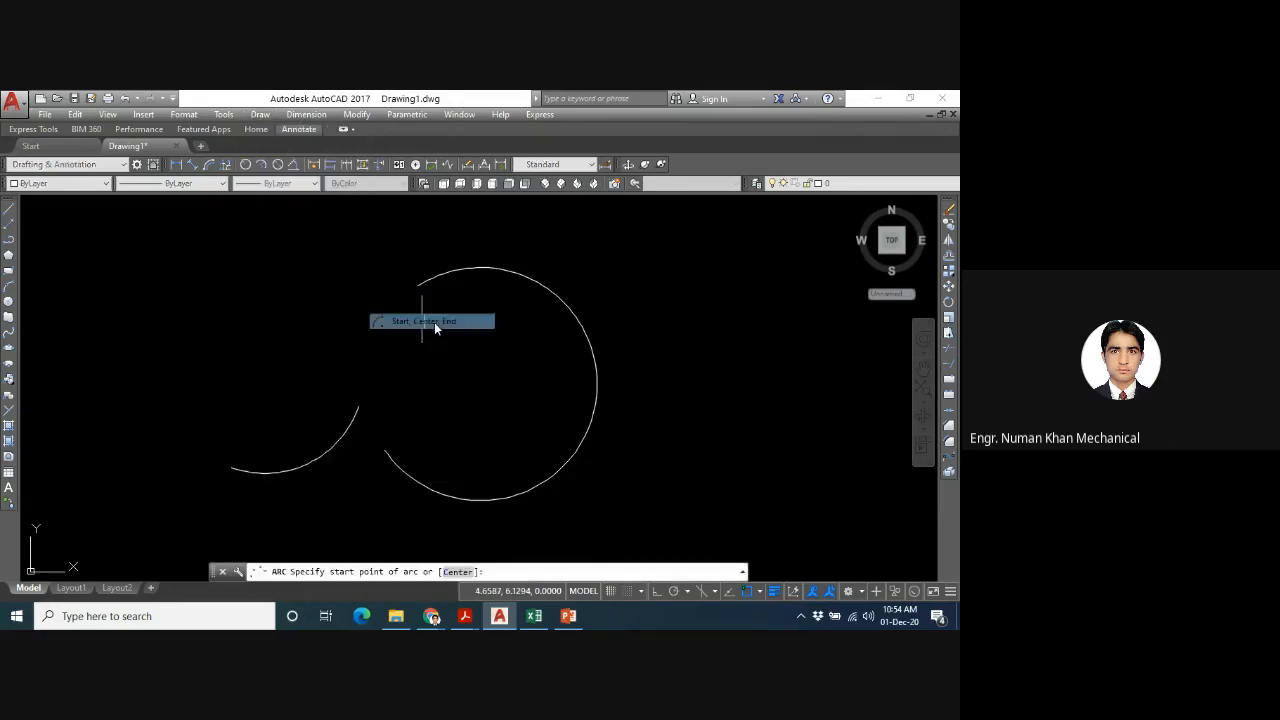
{"action": "left_click", "coordinate": [714, 428]}
{"action": "left_click", "coordinate": [665, 350]}
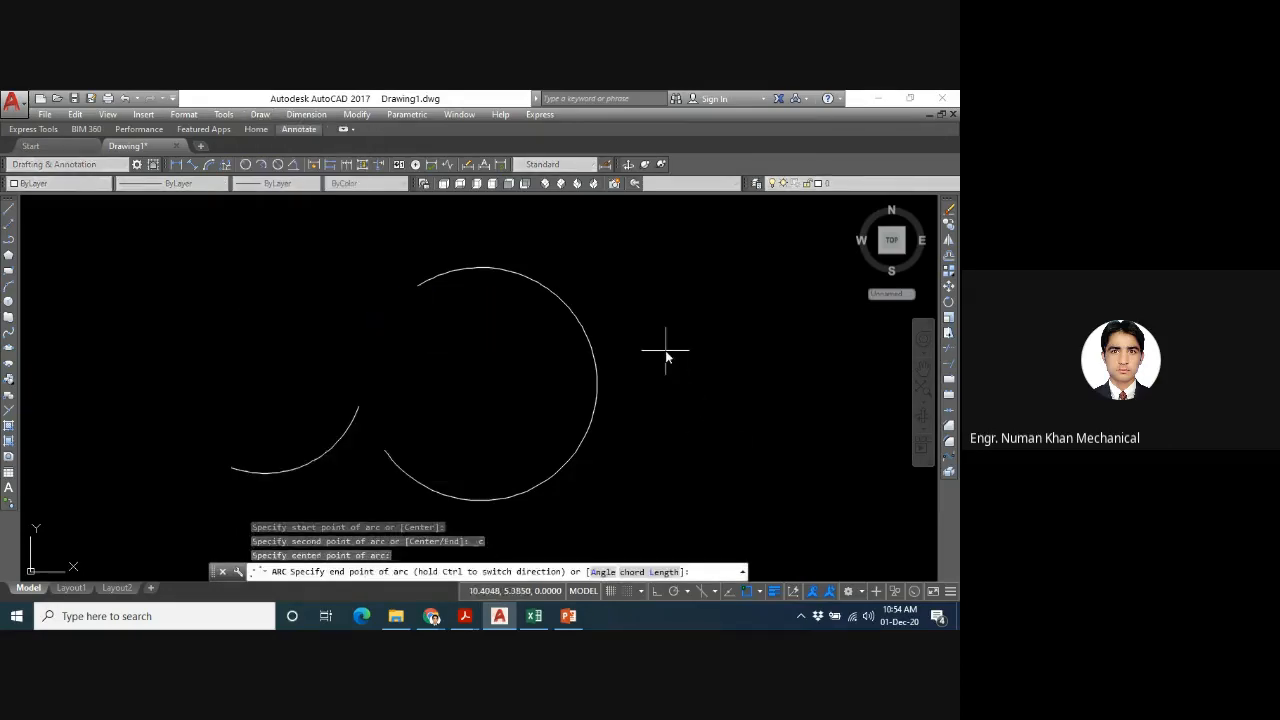
{"action": "left_click", "coordinate": [685, 296]}
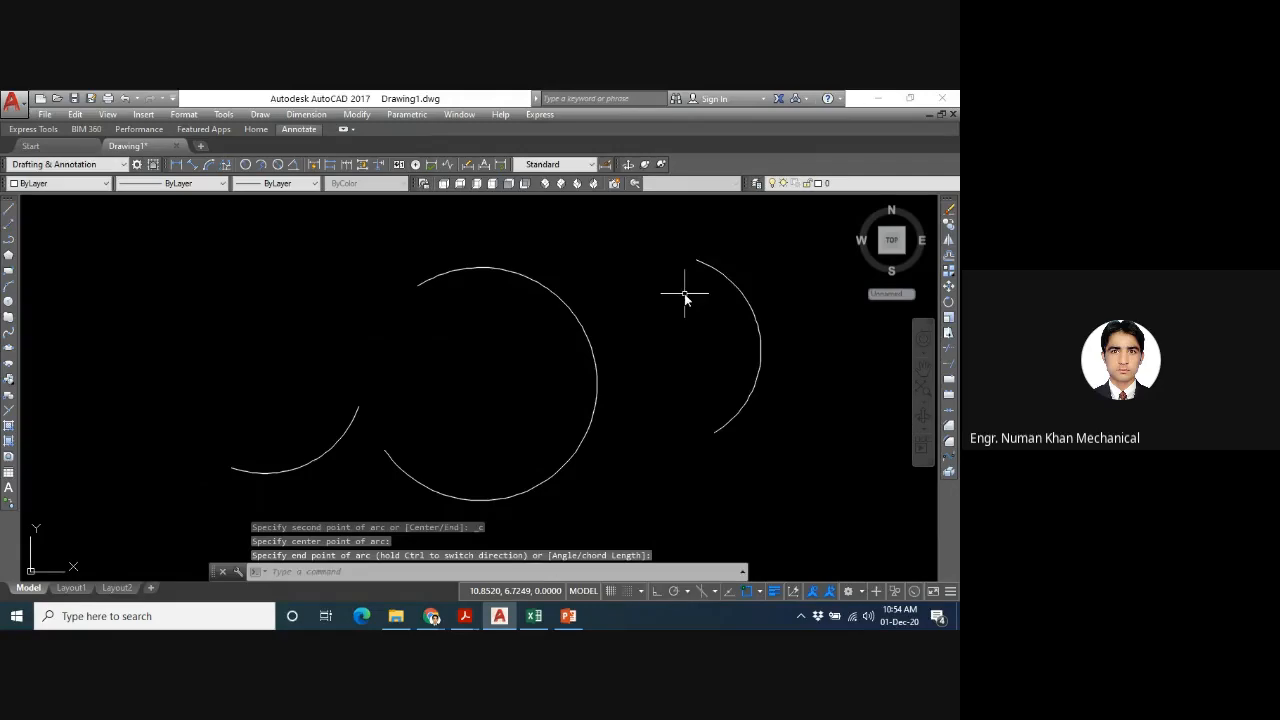
- Draw a Start, Center, Angle arc around the outside of the rightmost arc, with an included angle of 180
{"action": "left_click", "coordinate": [262, 115]}
{"action": "mouse_move", "coordinate": [320, 300]}
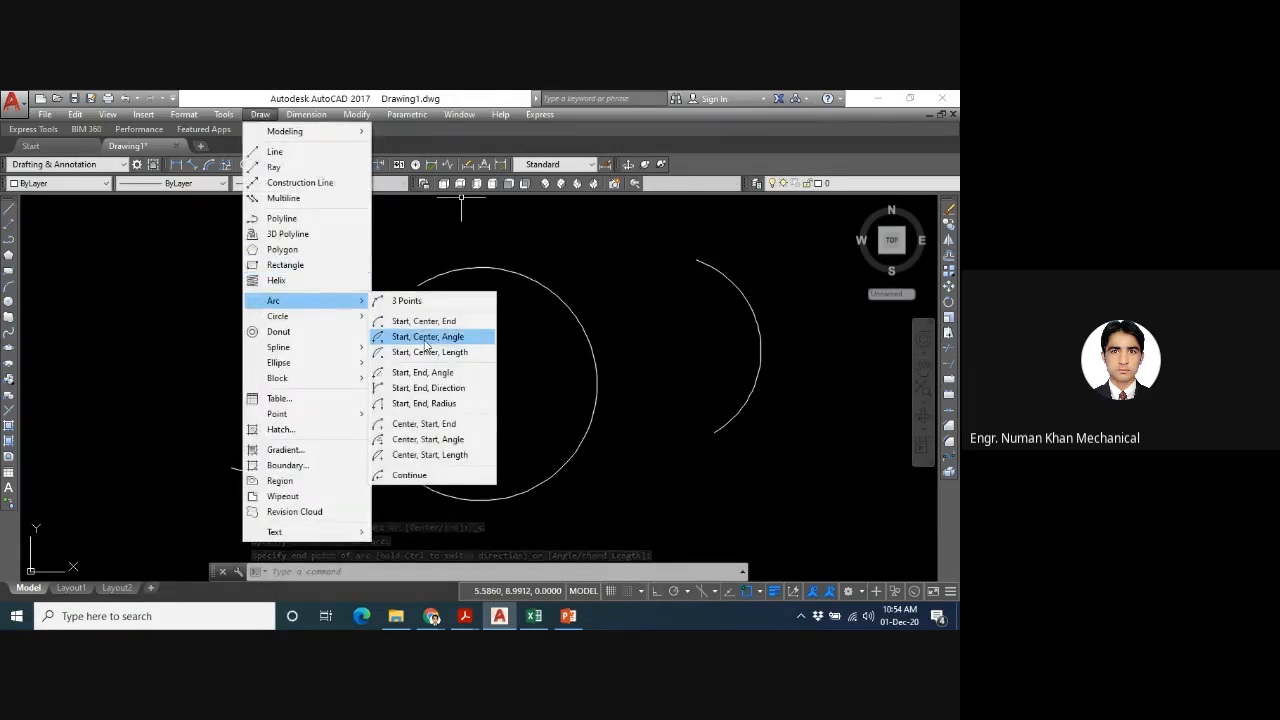
{"action": "left_click", "coordinate": [427, 337]}
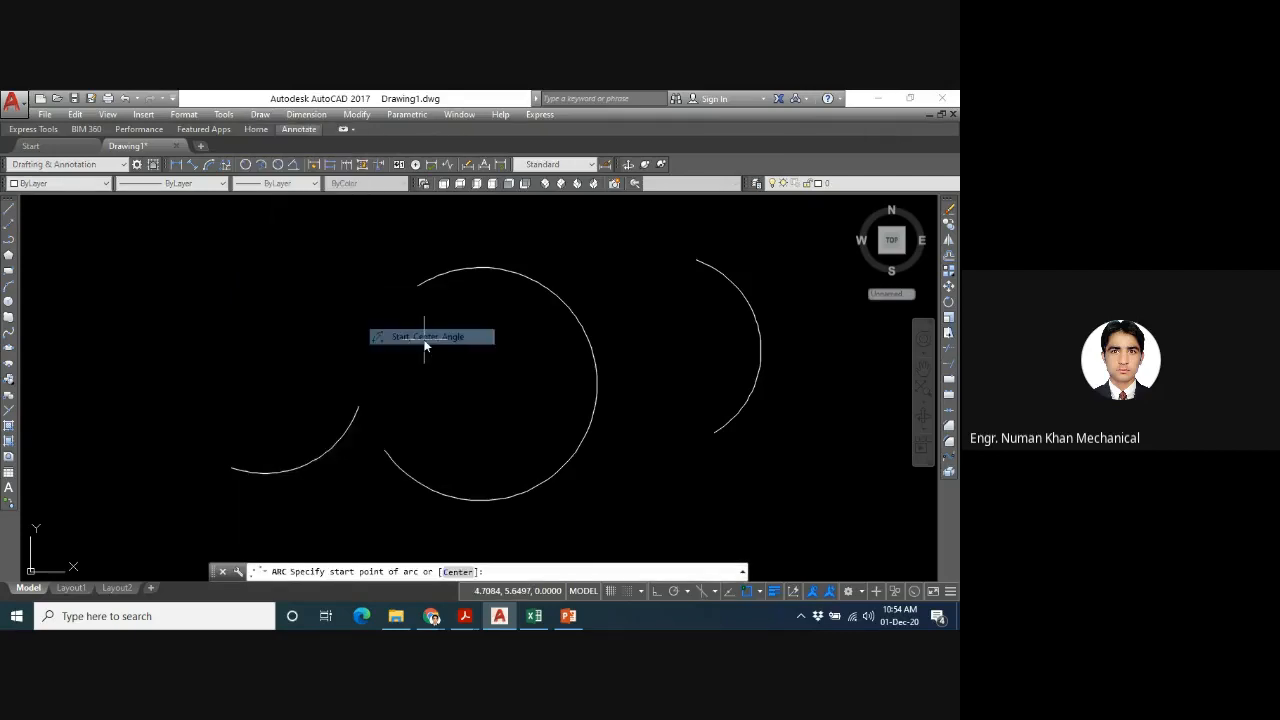
{"action": "left_click", "coordinate": [675, 499]}
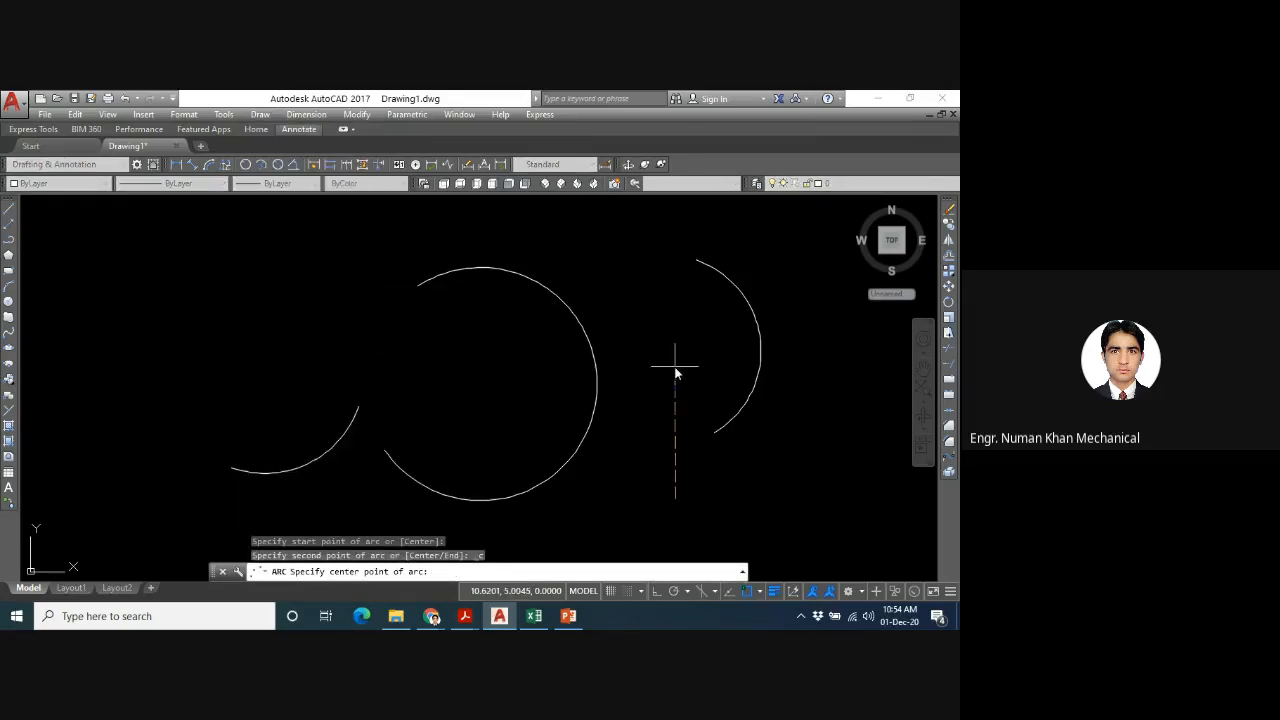
{"action": "left_click", "coordinate": [675, 368]}
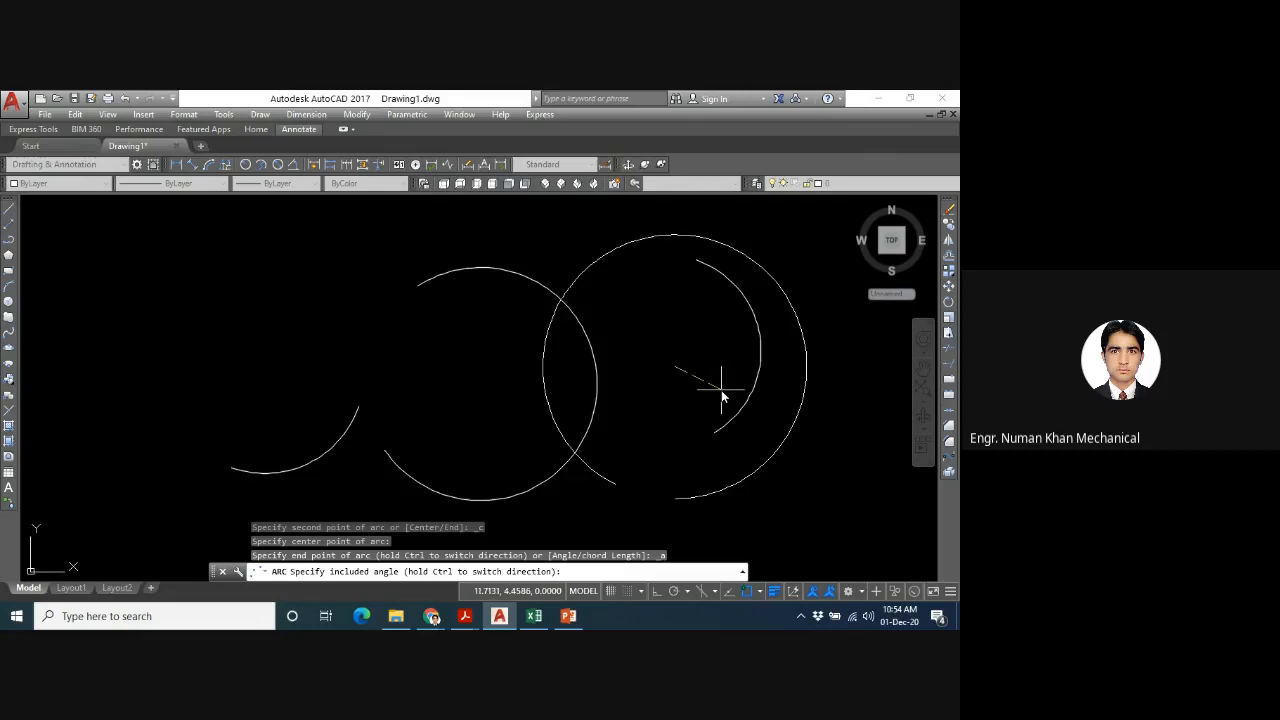
{"action": "type", "text": "180"}
{"action": "key", "text": "Return"}
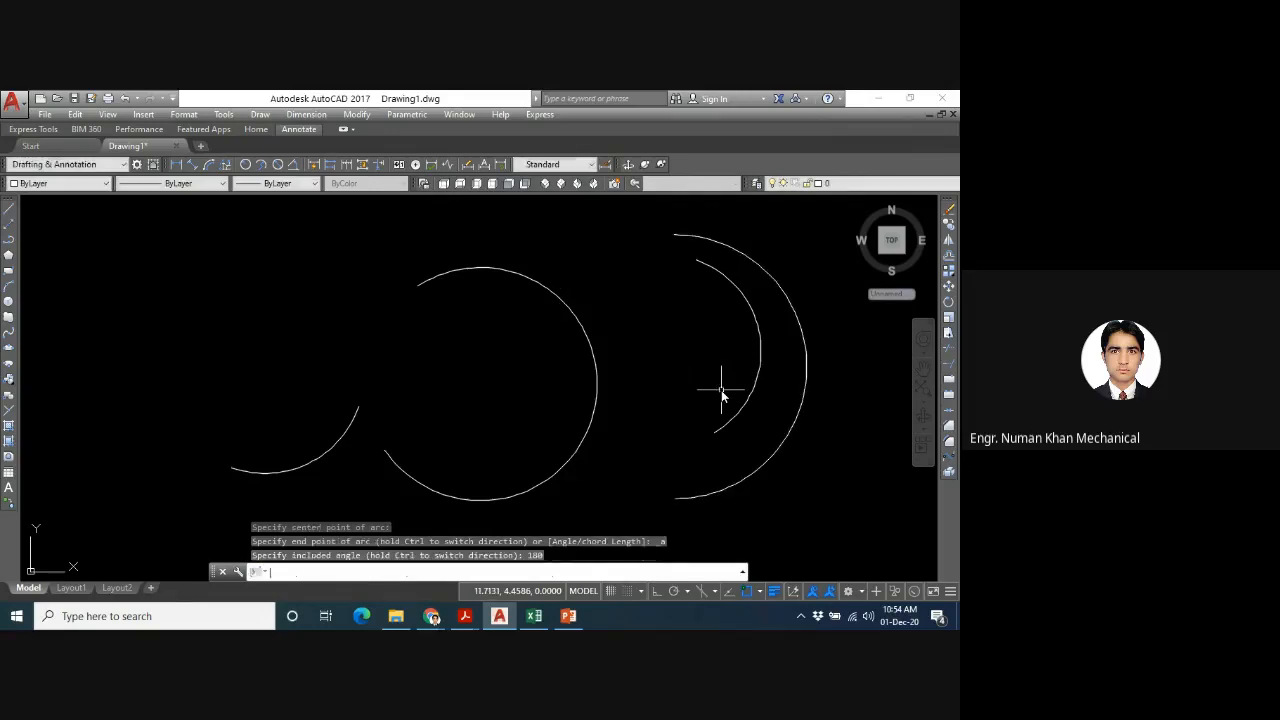
- Draw a Start, Center, Length arc left of the large arc, centred above the small arc, with a chord length of 5
{"action": "left_click", "coordinate": [260, 114]}
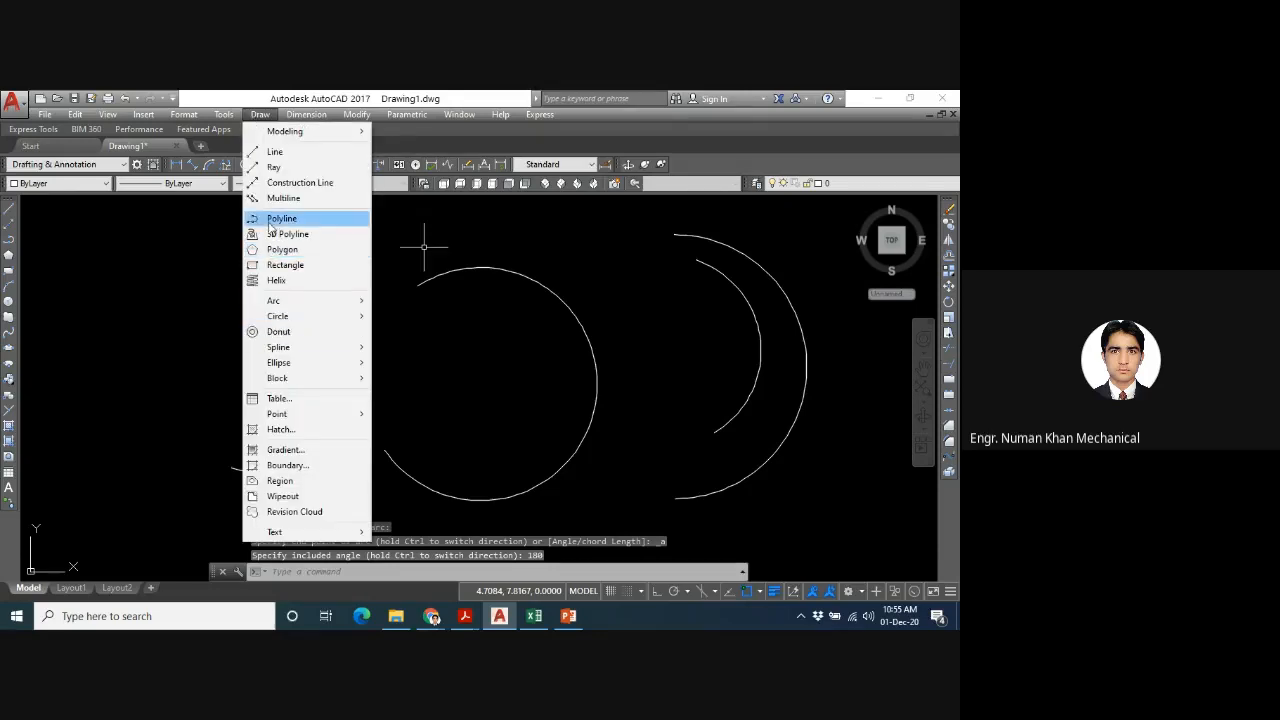
{"action": "mouse_move", "coordinate": [300, 300]}
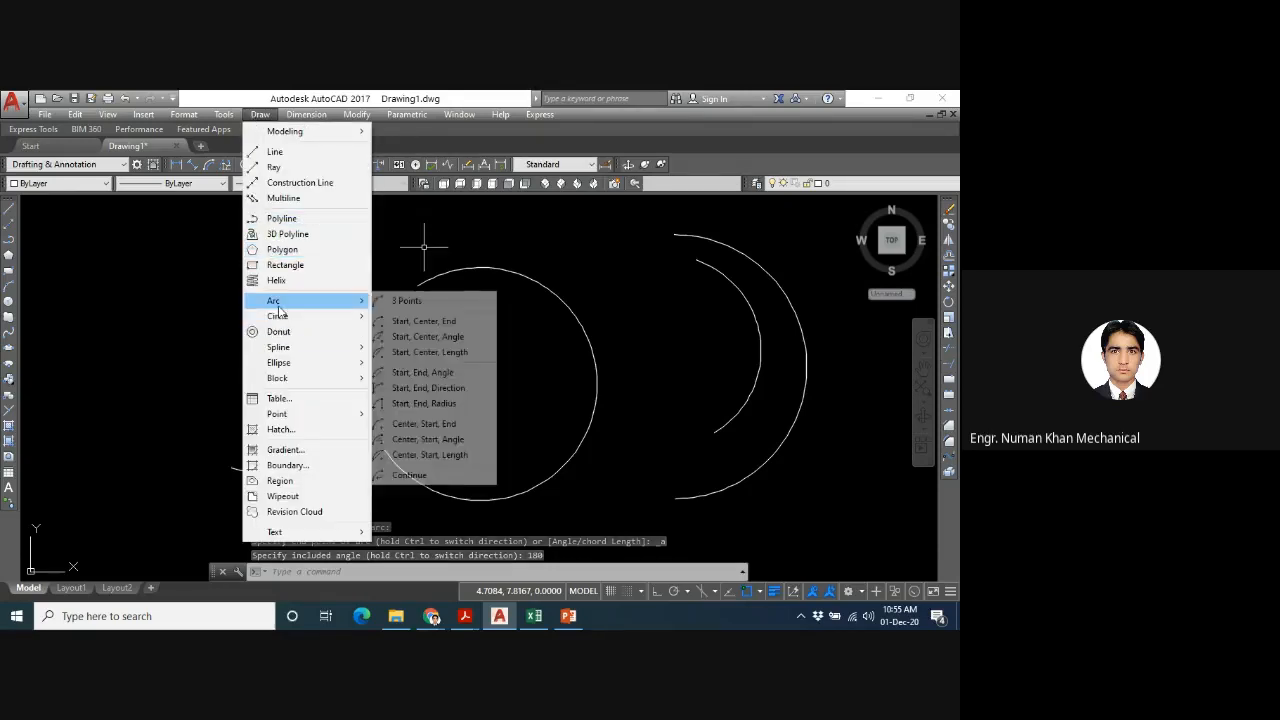
{"action": "left_click", "coordinate": [455, 352]}
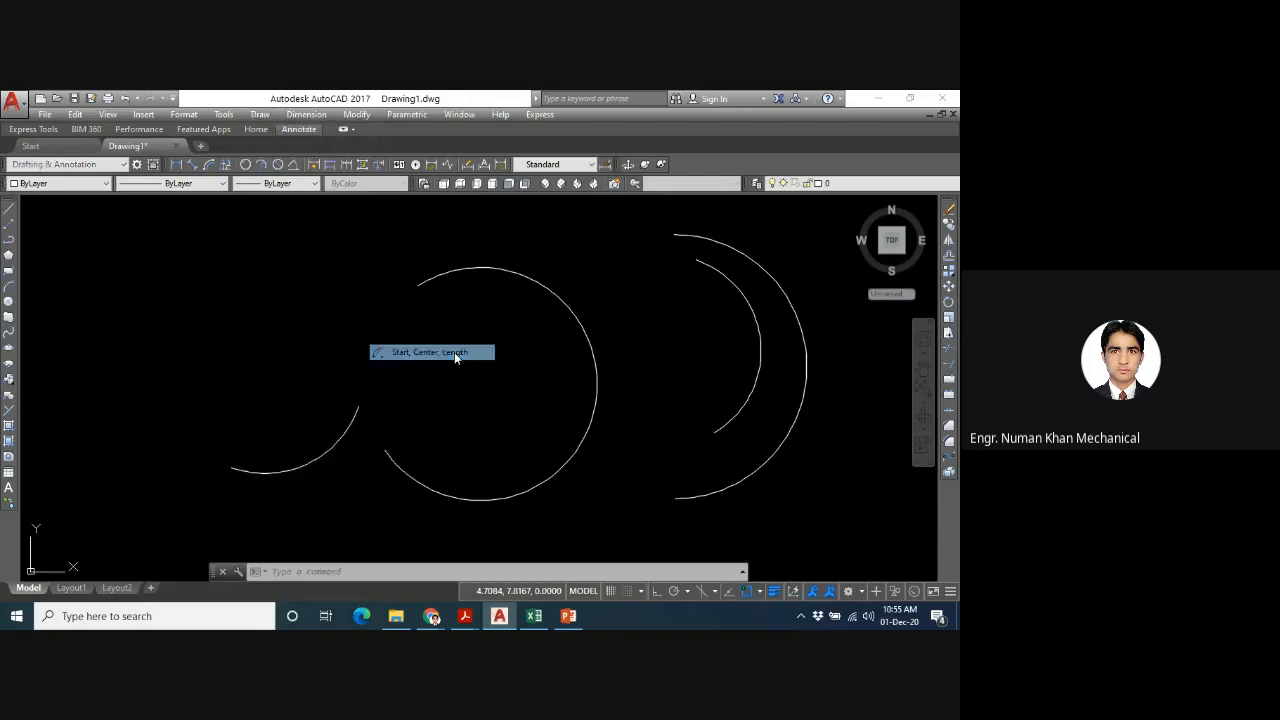
{"action": "left_click", "coordinate": [183, 364]}
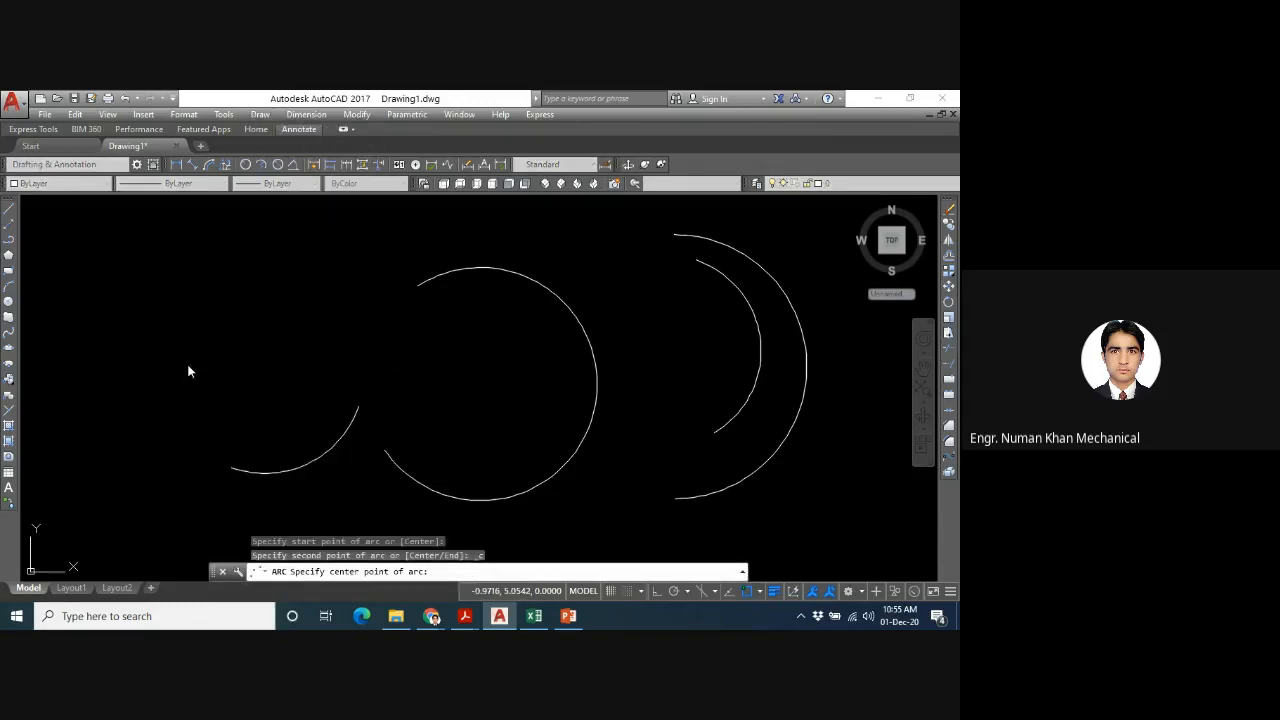
{"action": "left_click", "coordinate": [345, 323]}
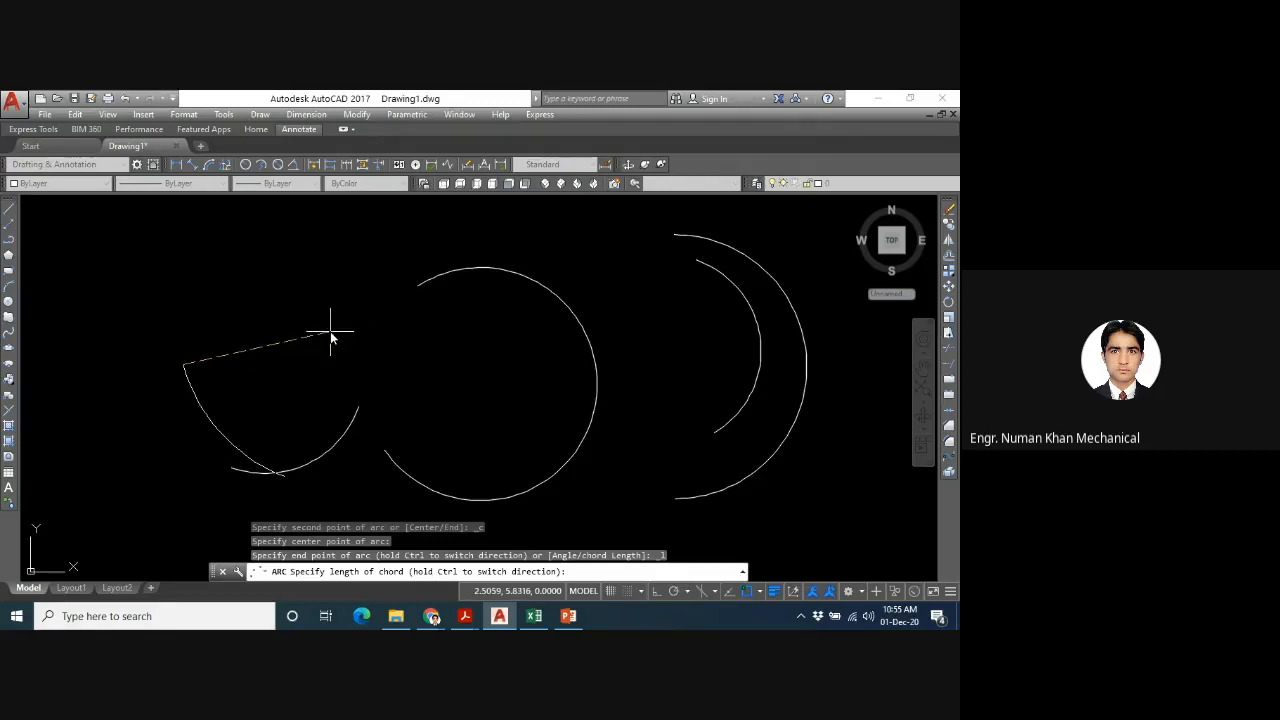
{"action": "type", "text": "5"}
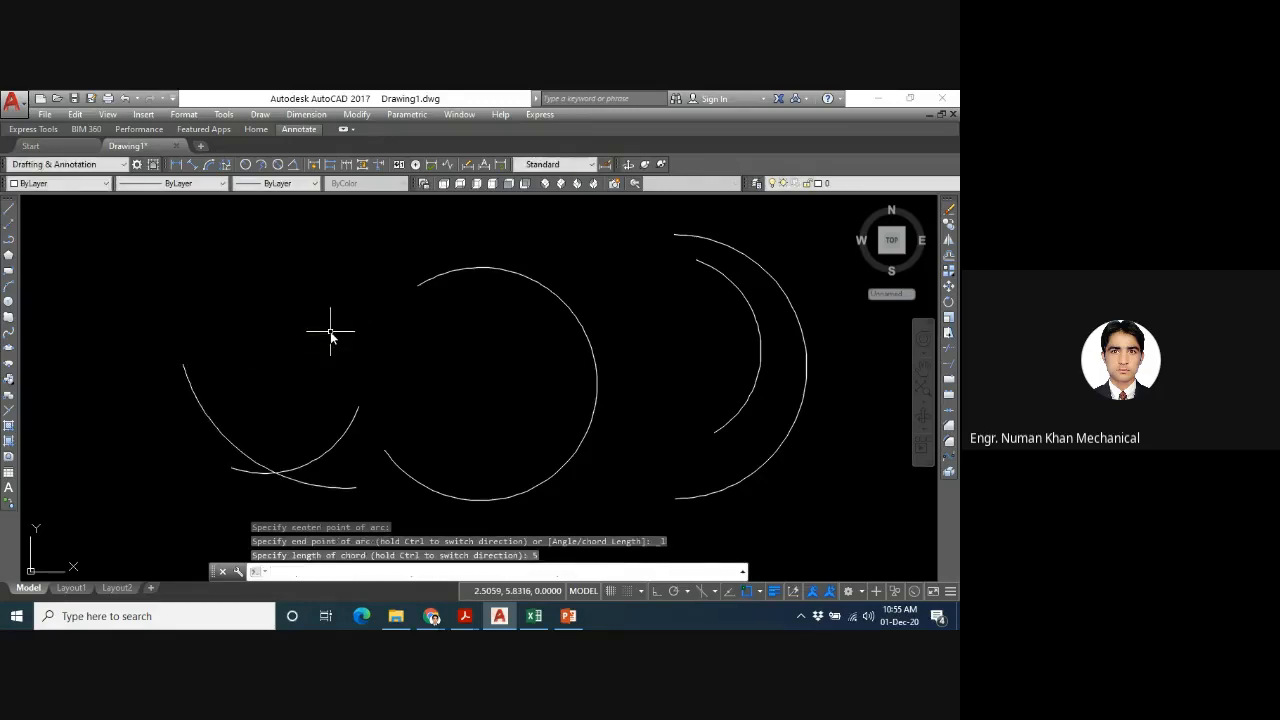
{"action": "key", "text": "Return"}
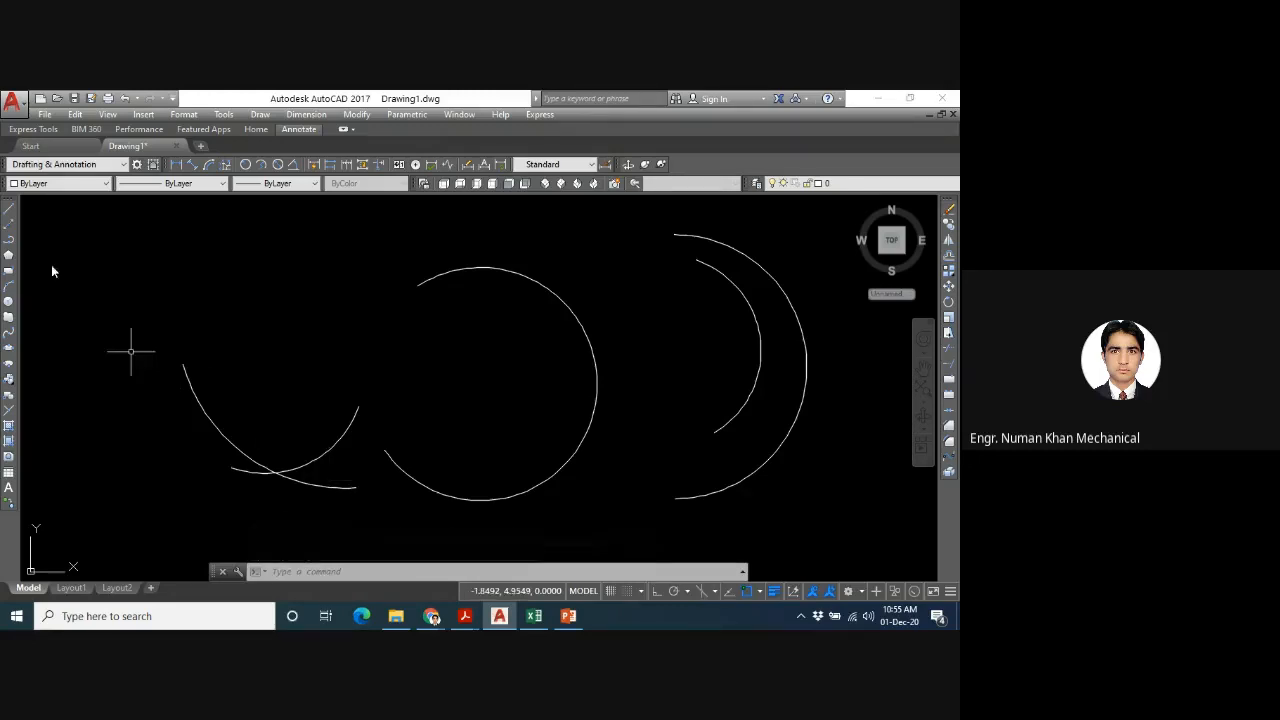
- Draw a straight line joining the two endpoints of the leftmost arc as its chord
{"action": "left_click", "coordinate": [9, 213]}
{"action": "left_click", "coordinate": [182, 364]}
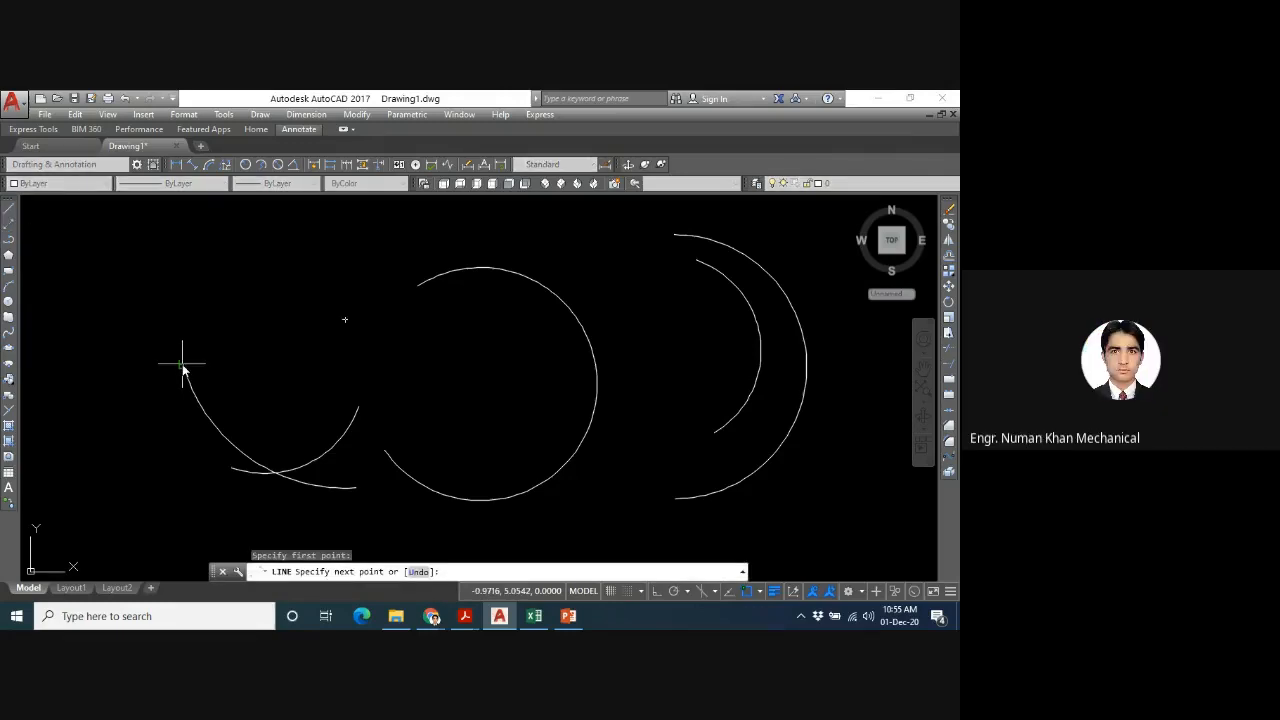
{"action": "left_click", "coordinate": [356, 488]}
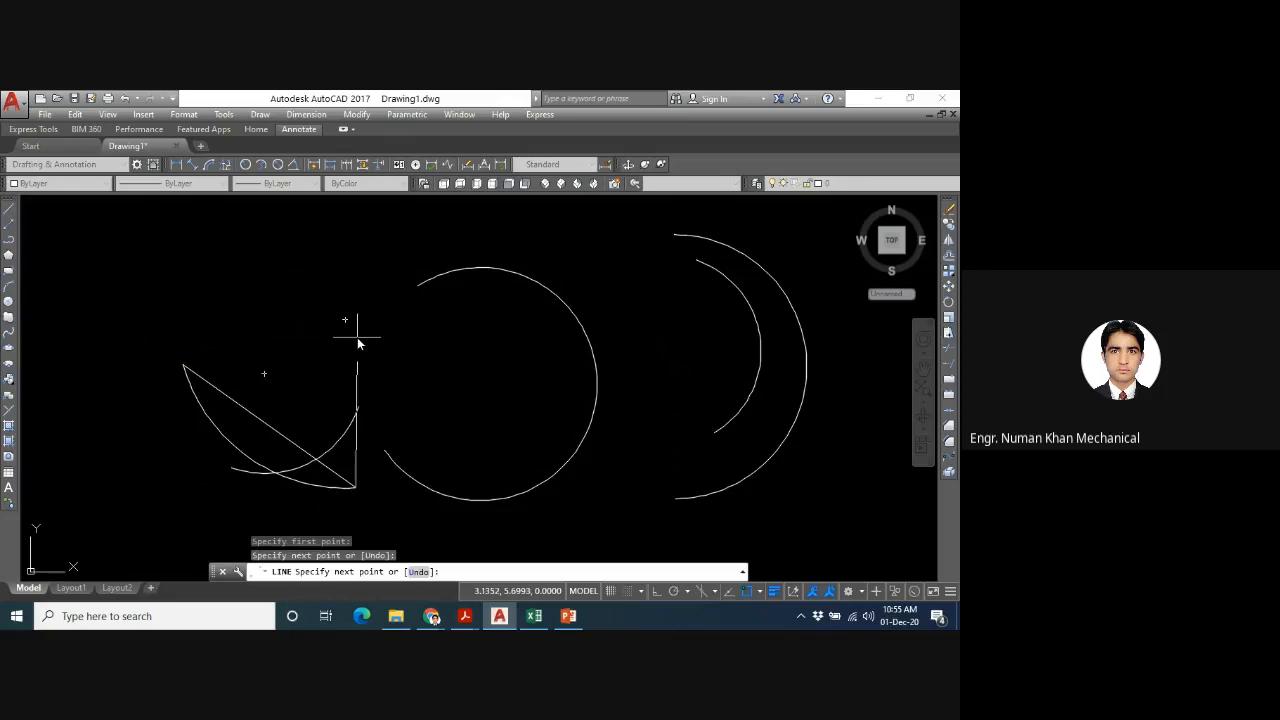
{"action": "key", "text": "Return"}
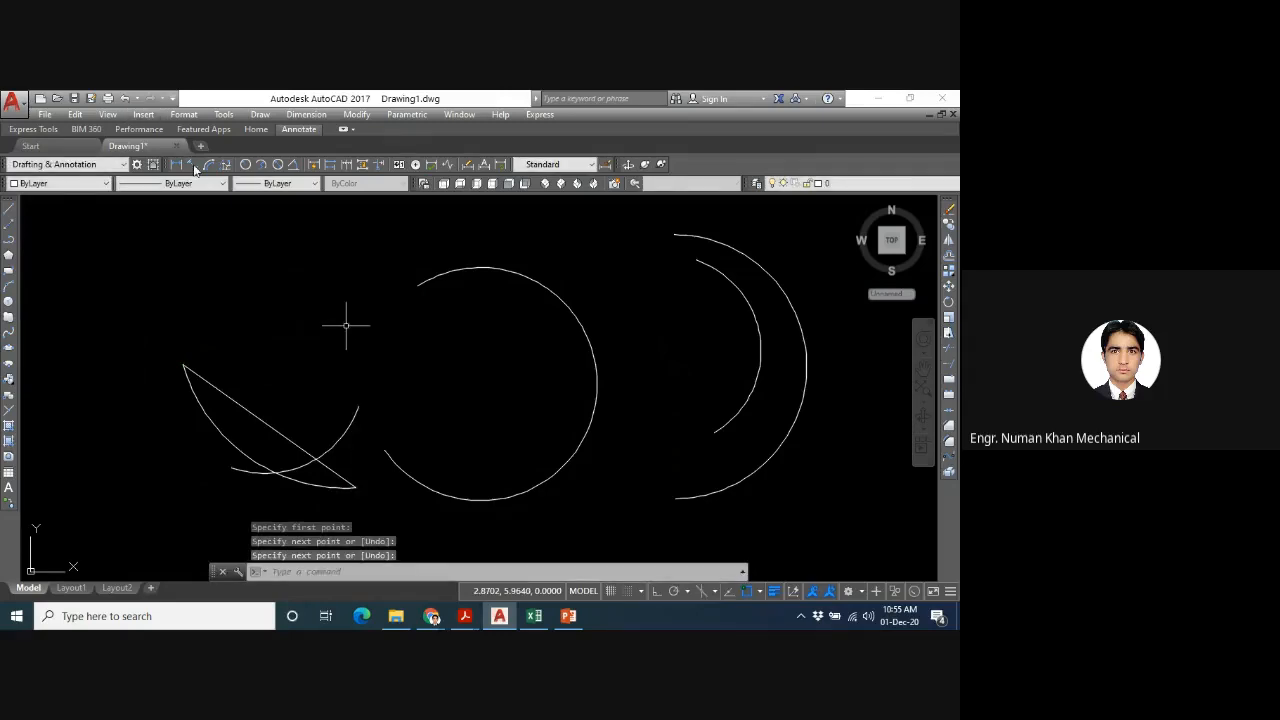
- Add an aligned dimension to the chord line, placing it above and parallel to the line
{"action": "left_click", "coordinate": [192, 165]}
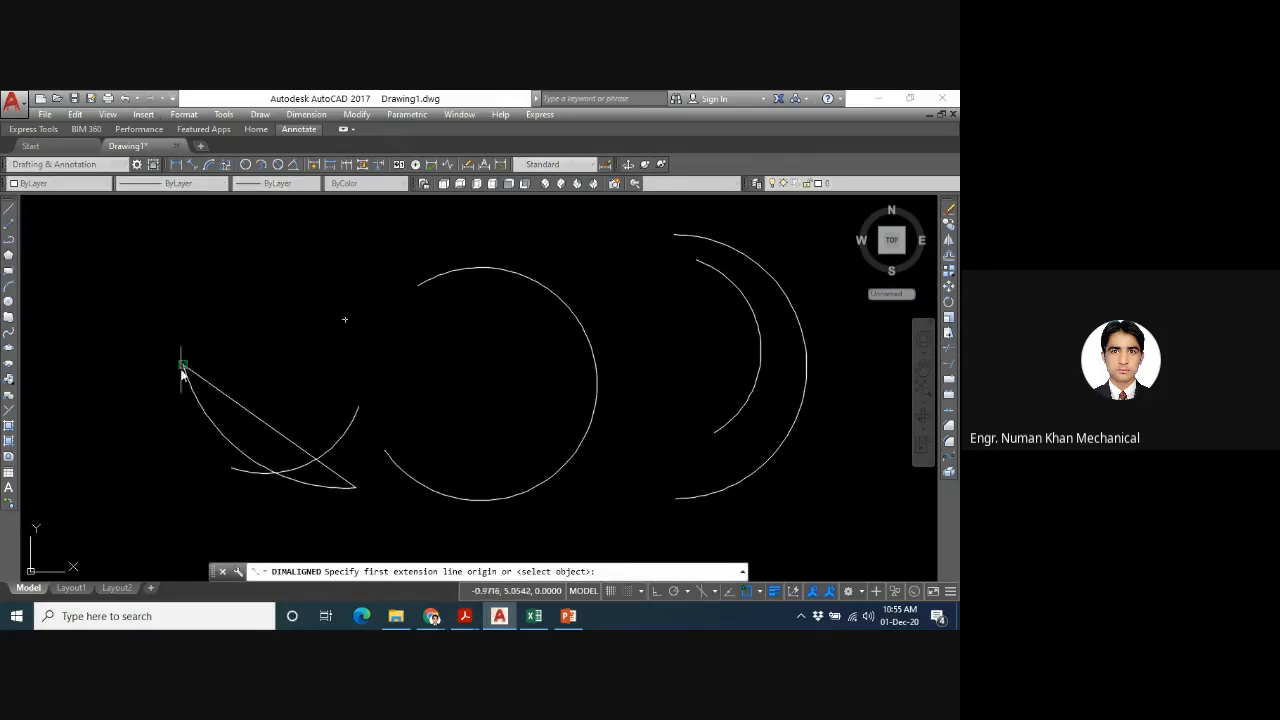
{"action": "left_click", "coordinate": [184, 366]}
{"action": "left_click", "coordinate": [356, 489]}
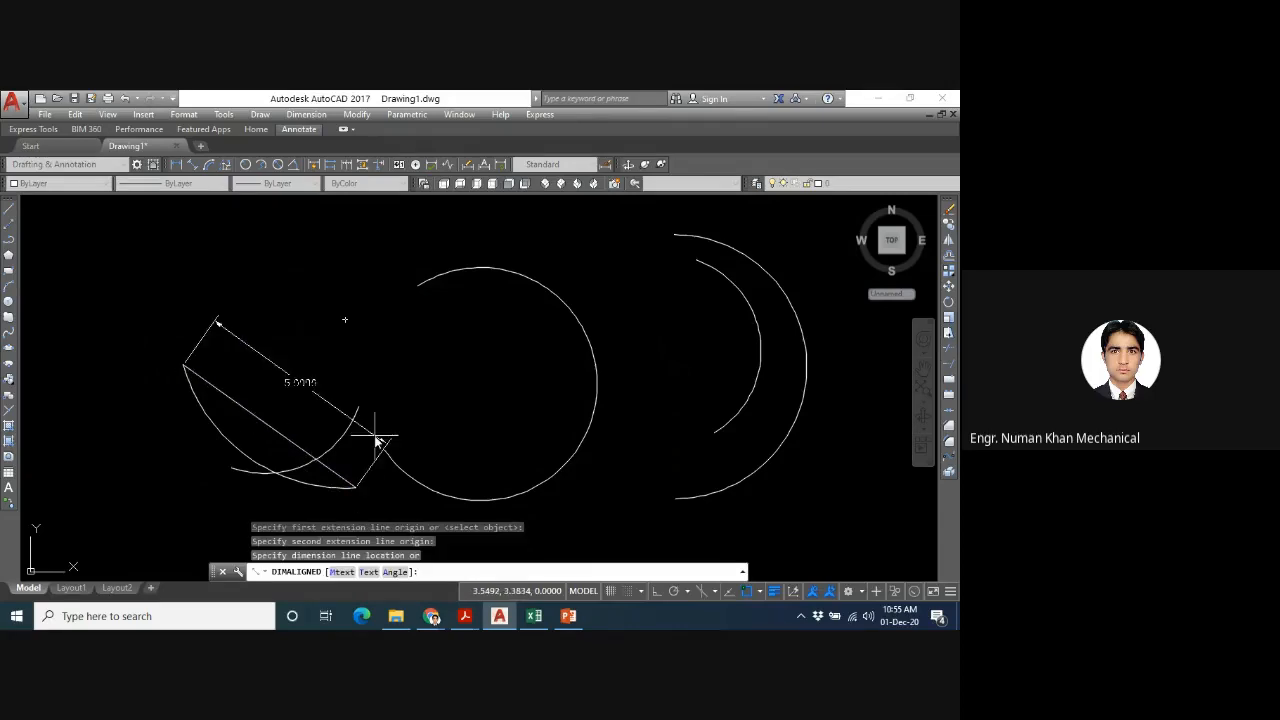
{"action": "left_click", "coordinate": [378, 440]}
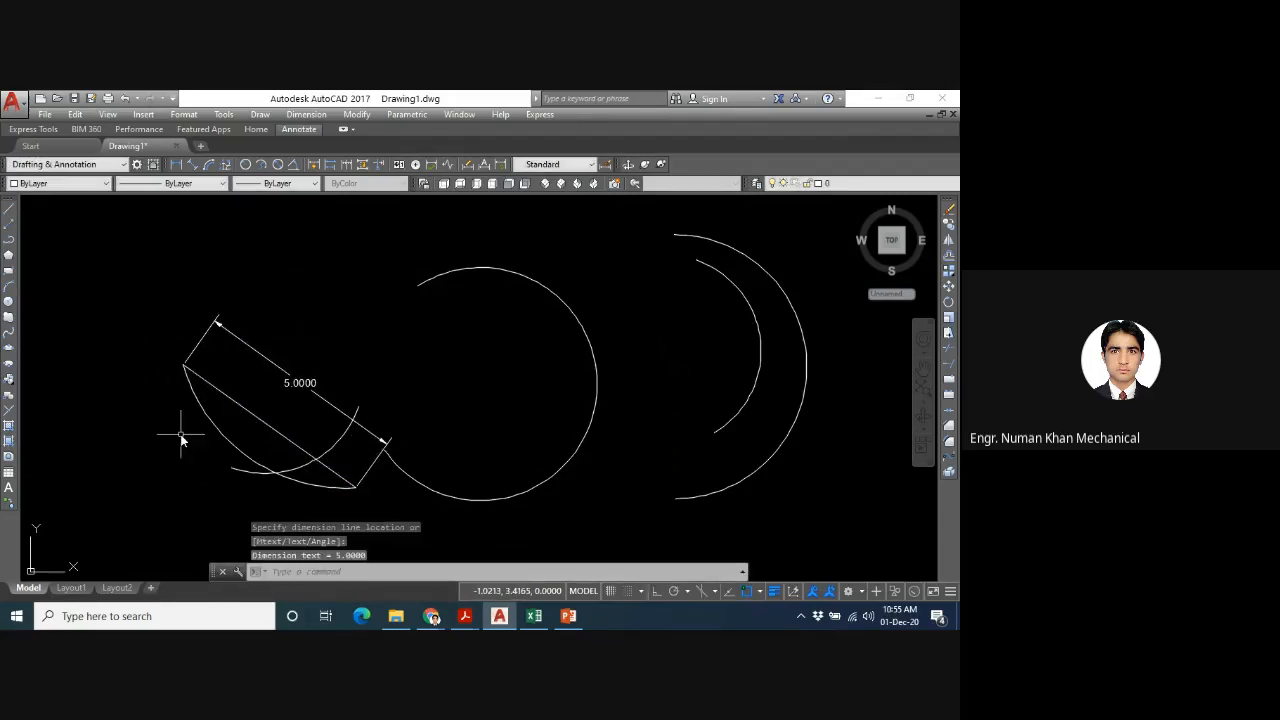
{"action": "left_click", "coordinate": [260, 114]}
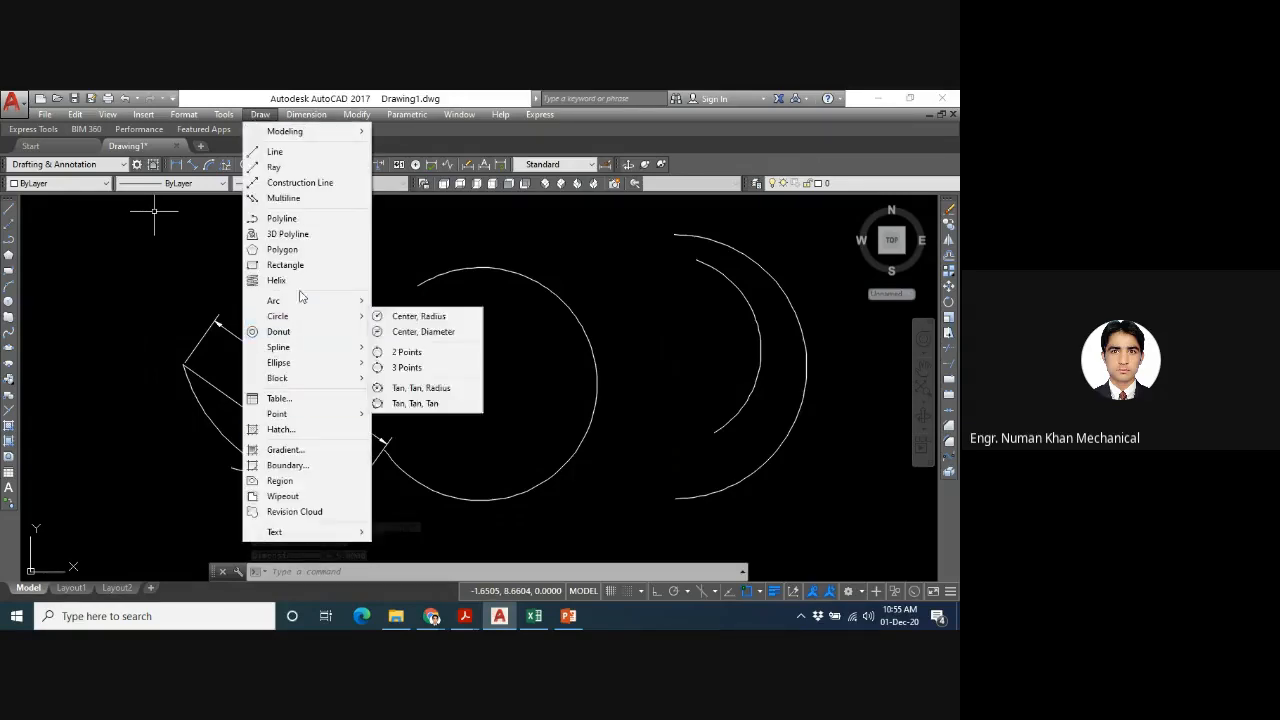
{"action": "mouse_move", "coordinate": [301, 303]}
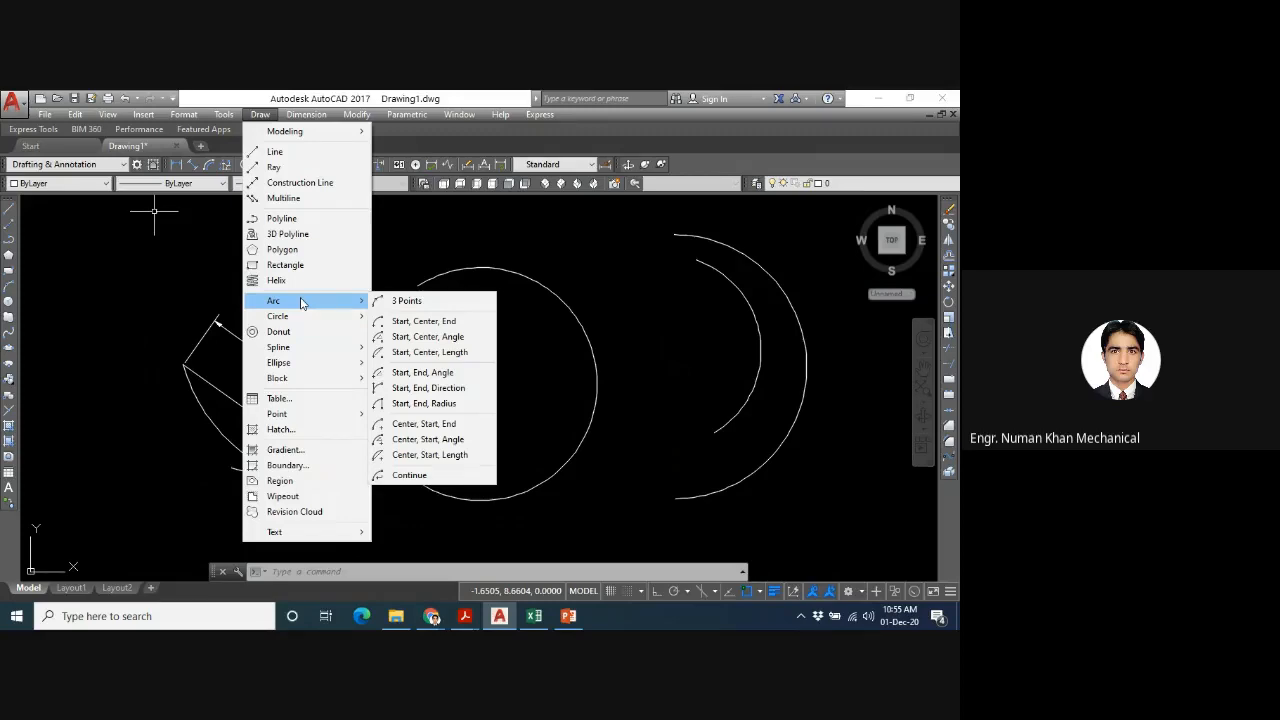
{"action": "left_click", "coordinate": [417, 478]}
{"action": "key", "text": "Escape"}
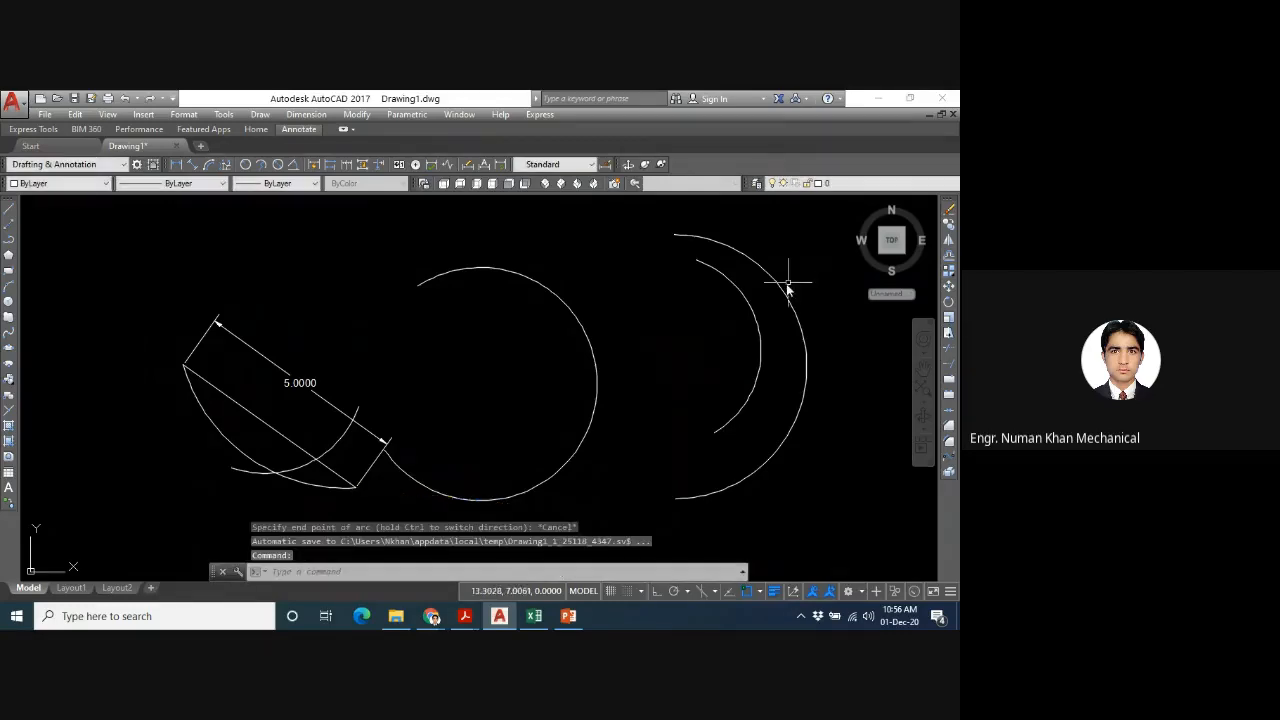
{"action": "left_click", "coordinate": [788, 288]}
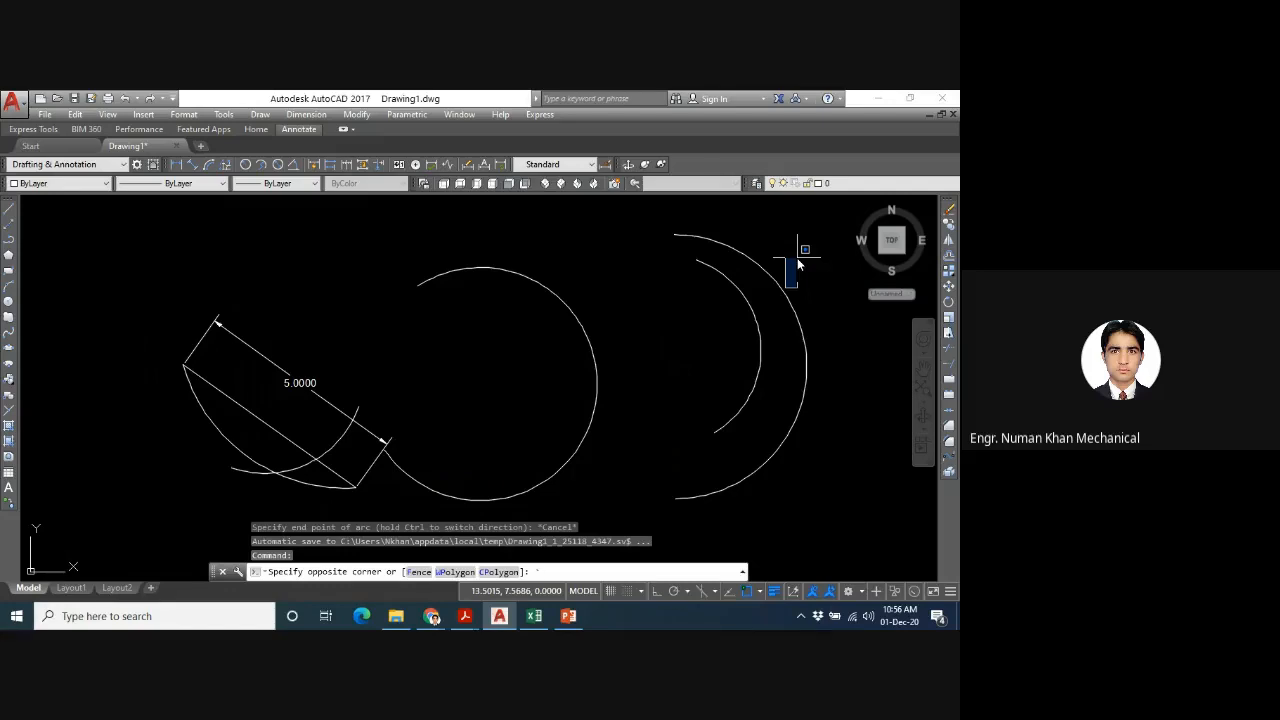
{"action": "key", "text": "Escape"}
- Erase all the objects in the drawing
{"action": "type", "text": "e"}
{"action": "key", "text": "Return"}
{"action": "type", "text": "all"}
{"action": "key", "text": "Return"}
{"action": "key", "text": "Return"}
{"action": "type", "text": "a"}
{"action": "key", "text": "Return"}
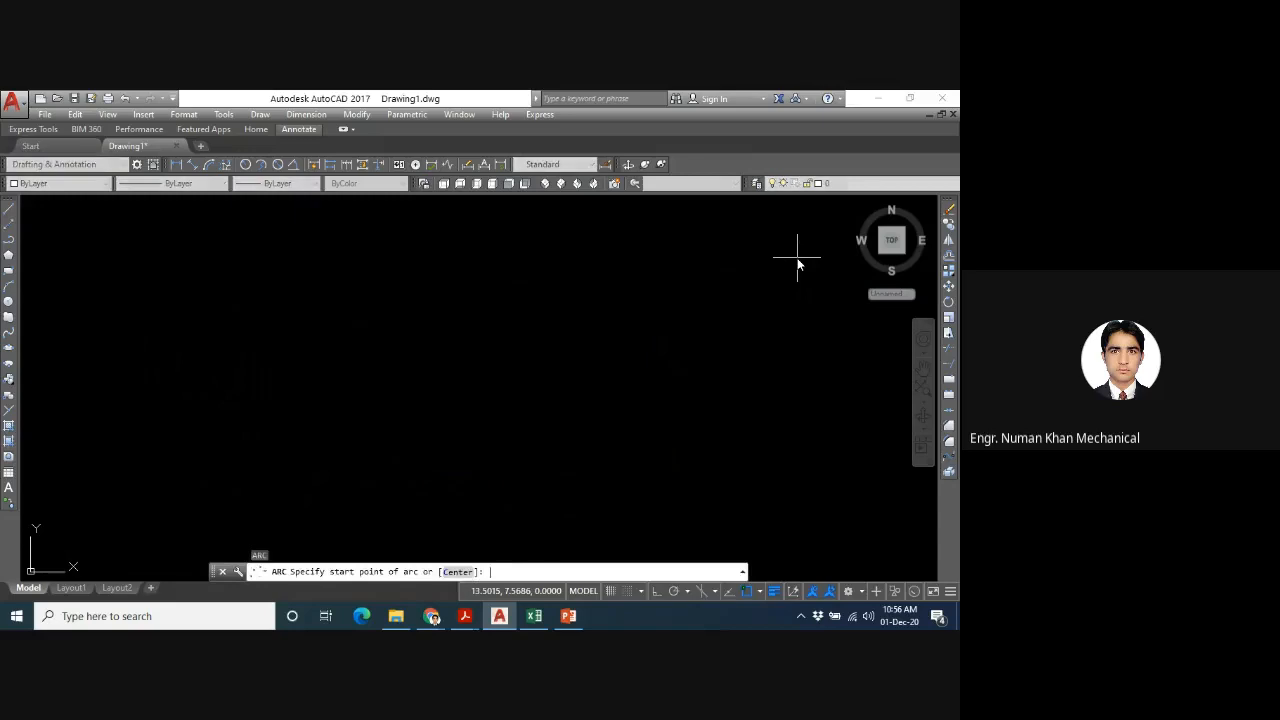
{"action": "key", "text": "Escape"}
{"action": "type", "text": "z"}
{"action": "key", "text": "Return"}
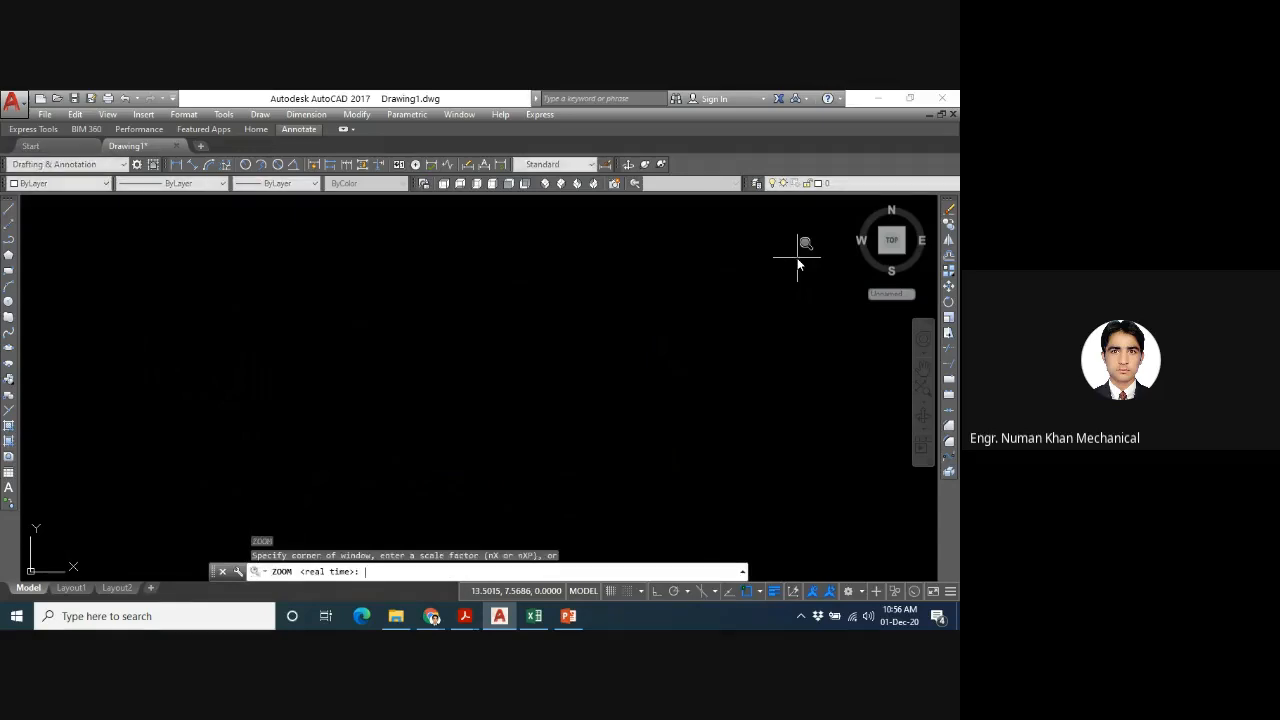
{"action": "type", "text": "a"}
{"action": "key", "text": "Return"}
{"action": "type", "text": "`"}
{"action": "key", "text": "Escape"}
{"action": "key", "text": "Escape"}
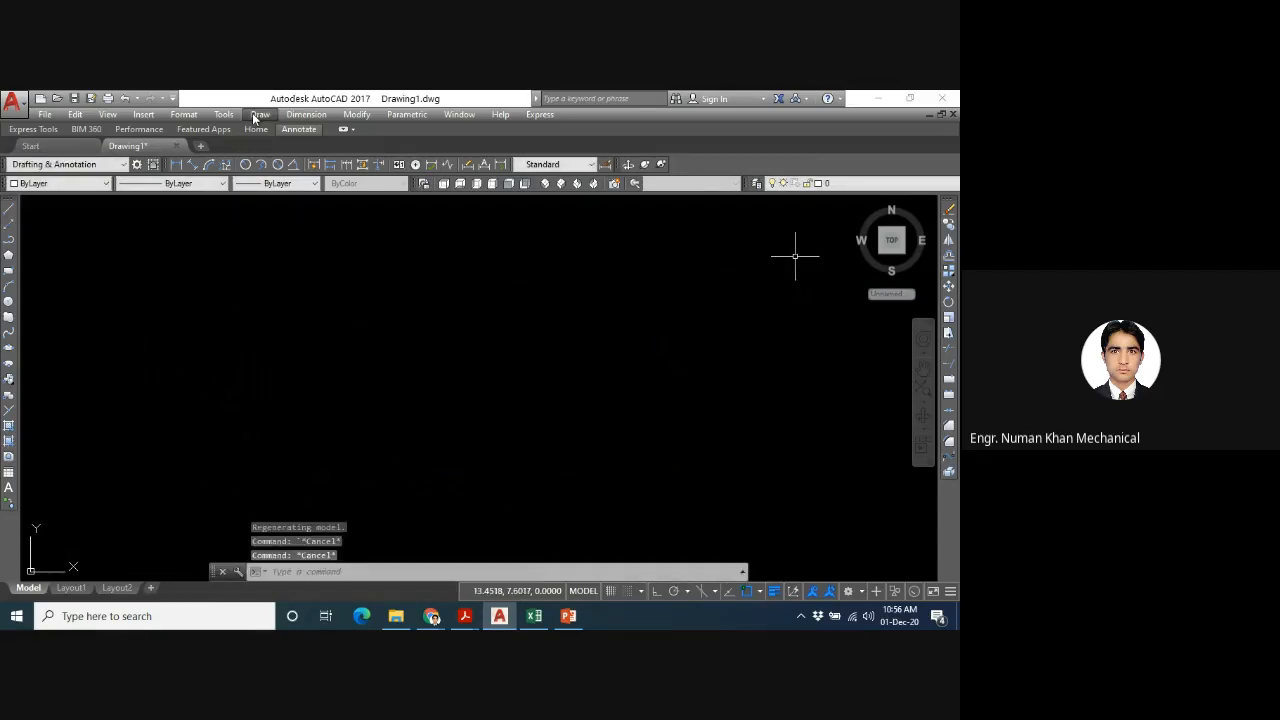
- Draw a 3 Points arc in the middle of the empty drawing area, curving over the top and down the right side
{"action": "left_click", "coordinate": [258, 116]}
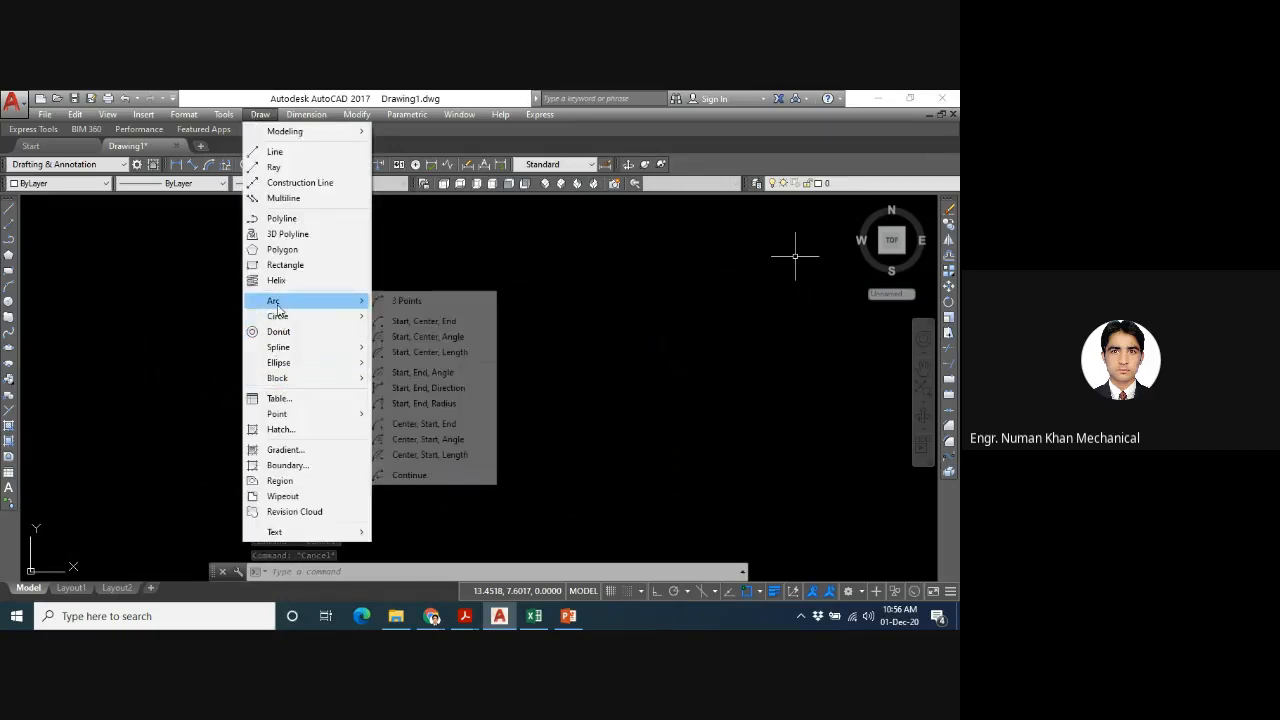
{"action": "left_click", "coordinate": [393, 302]}
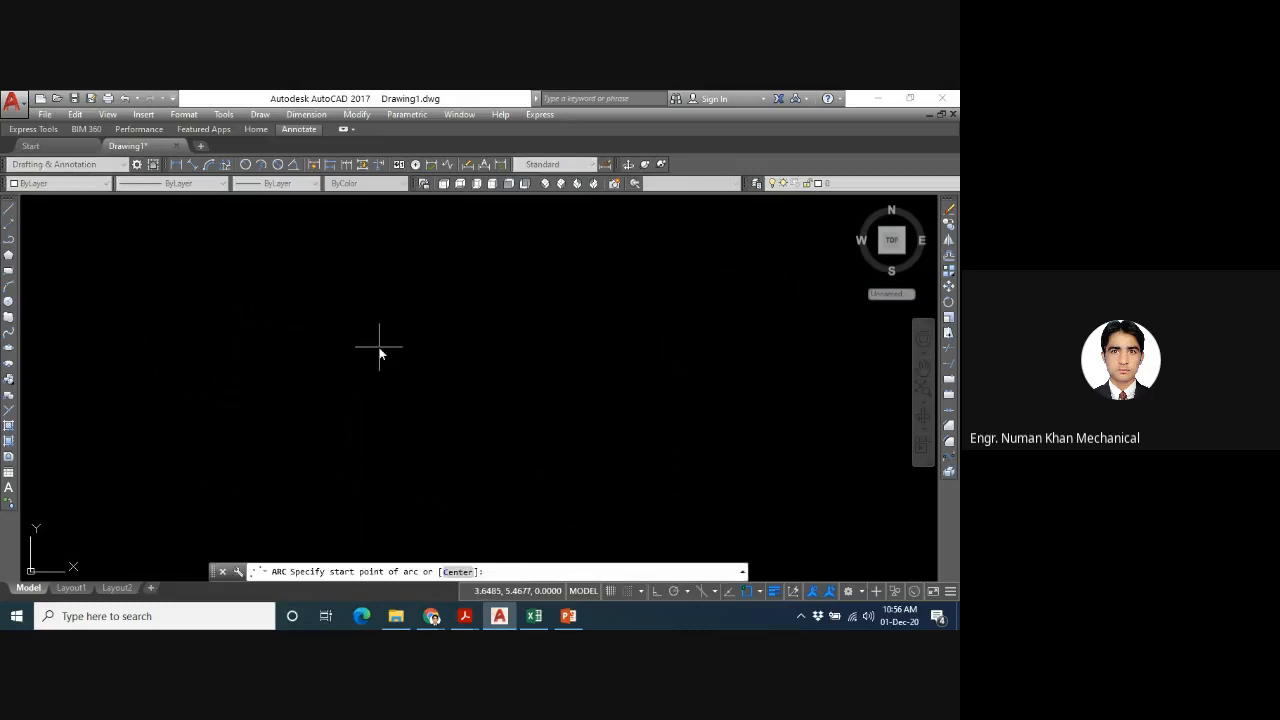
{"action": "left_click", "coordinate": [379, 347]}
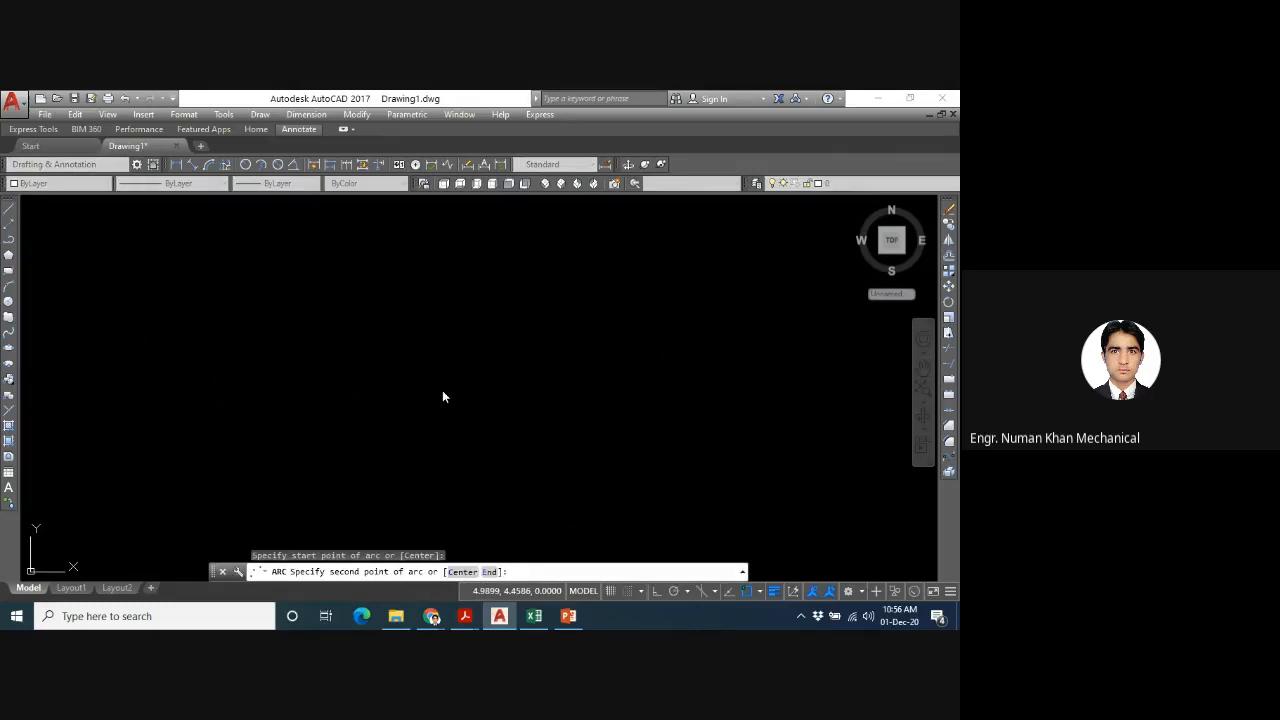
{"action": "left_click", "coordinate": [498, 415]}
{"action": "left_click", "coordinate": [494, 428]}
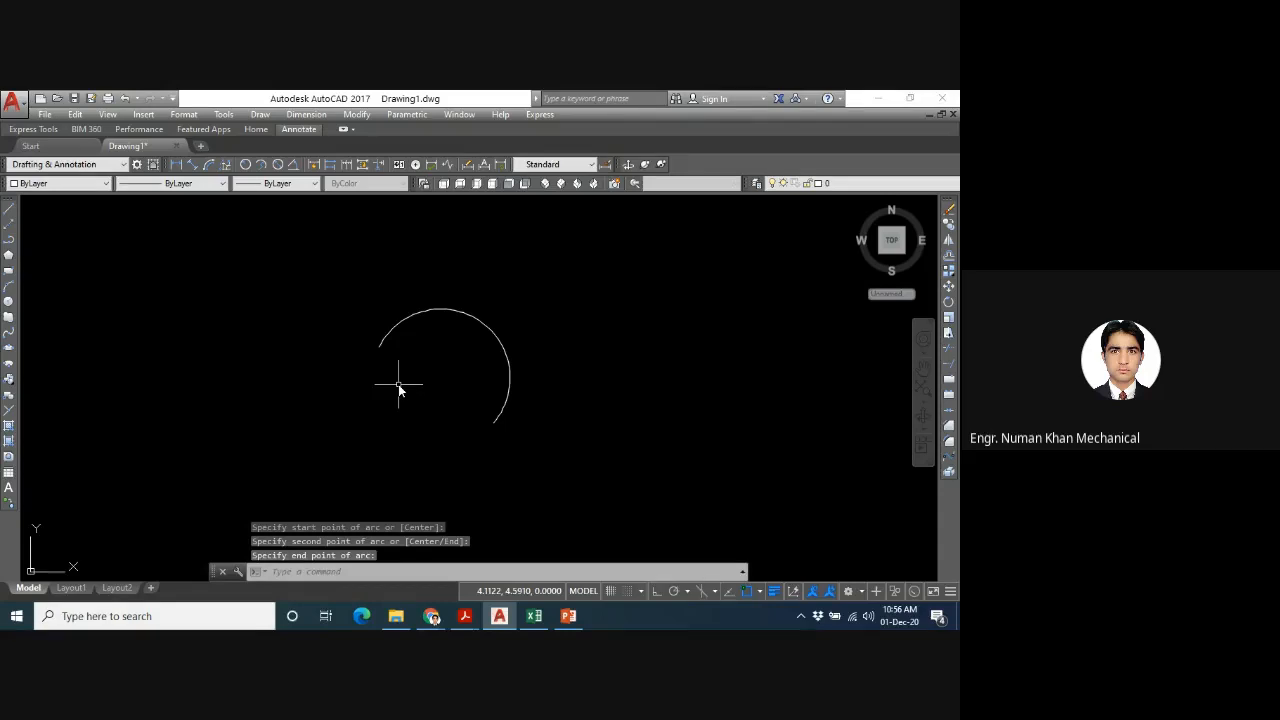
- Draw a Continue arc from the lower end of the 3 Points arc, curving the opposite way and ending to its lower right
{"action": "key", "text": "Return"}
{"action": "left_click", "coordinate": [260, 114]}
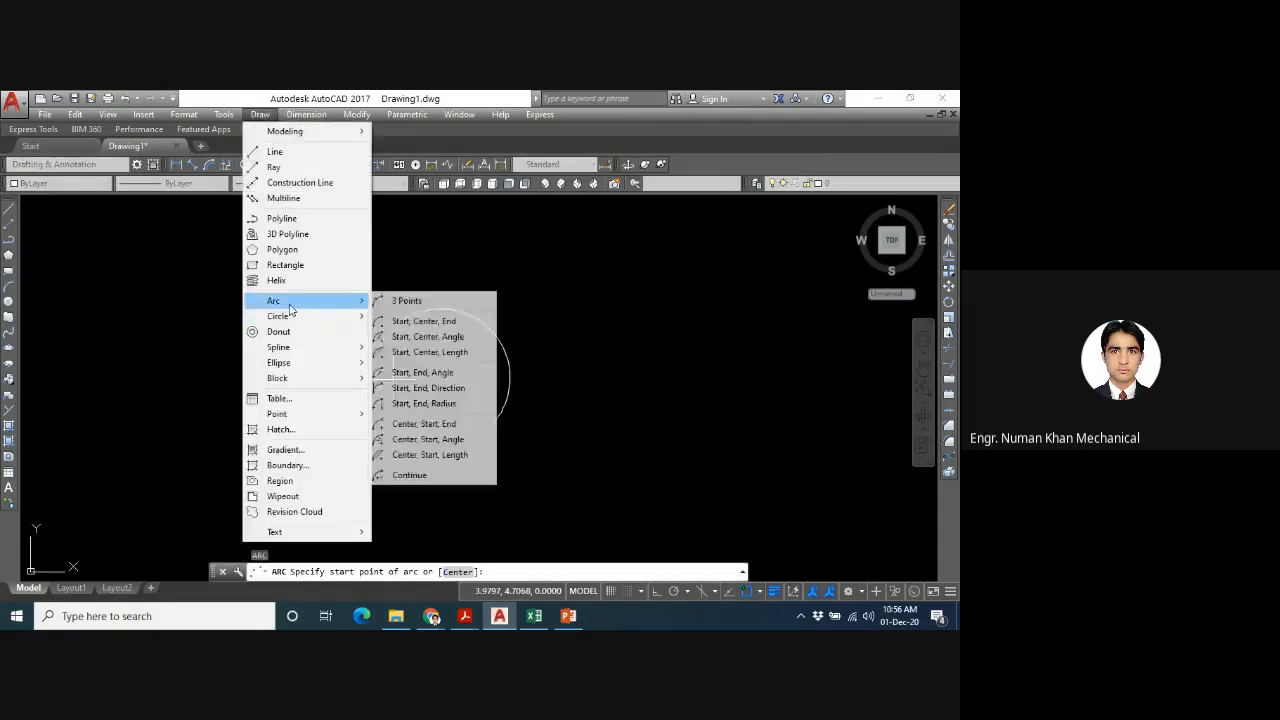
{"action": "left_click", "coordinate": [441, 476]}
{"action": "left_click", "coordinate": [551, 482]}
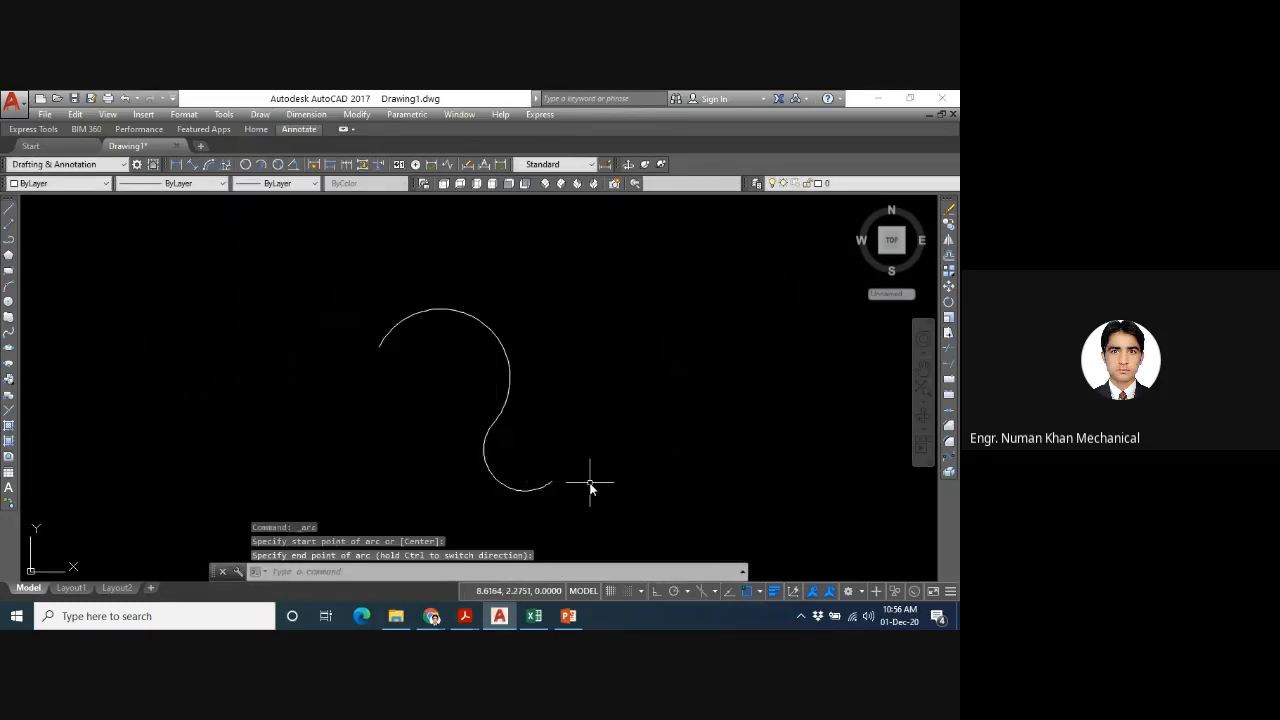
- Add another Continue arc from the free lower end of the curve, bending upward on the right
{"action": "key", "text": "Return"}
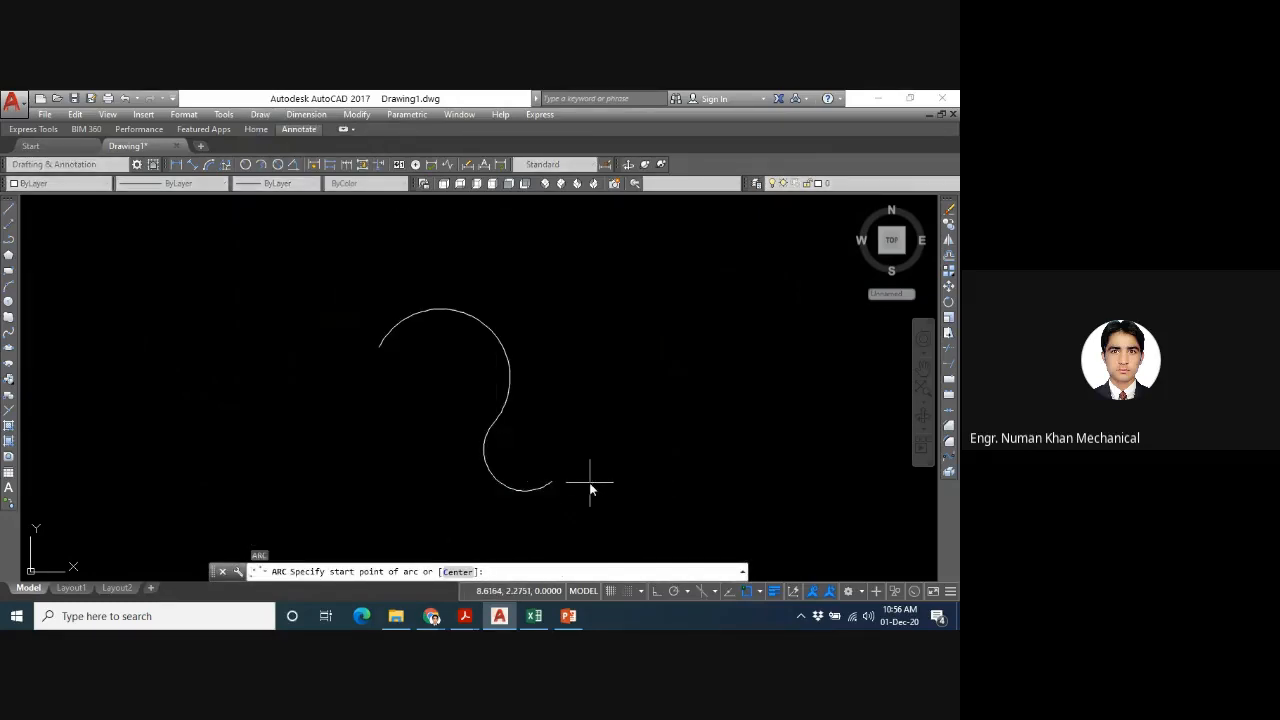
{"action": "left_click", "coordinate": [259, 115]}
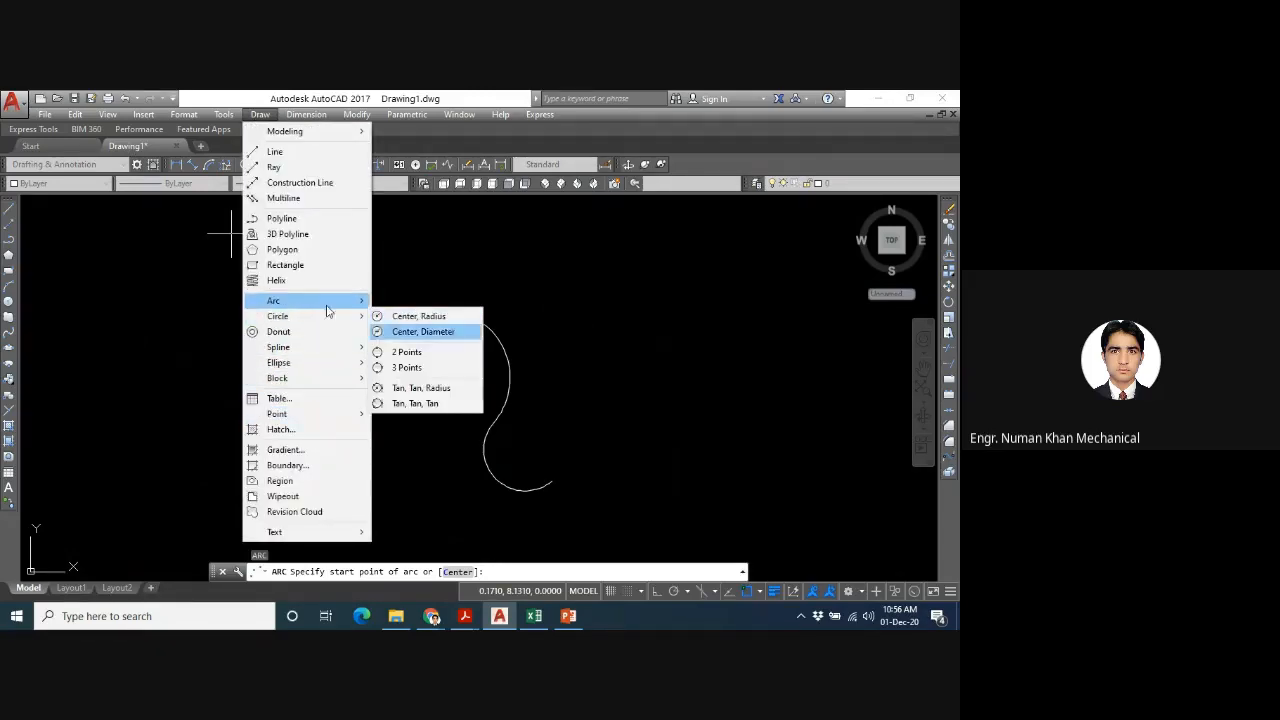
{"action": "mouse_move", "coordinate": [327, 303]}
{"action": "left_click", "coordinate": [408, 476]}
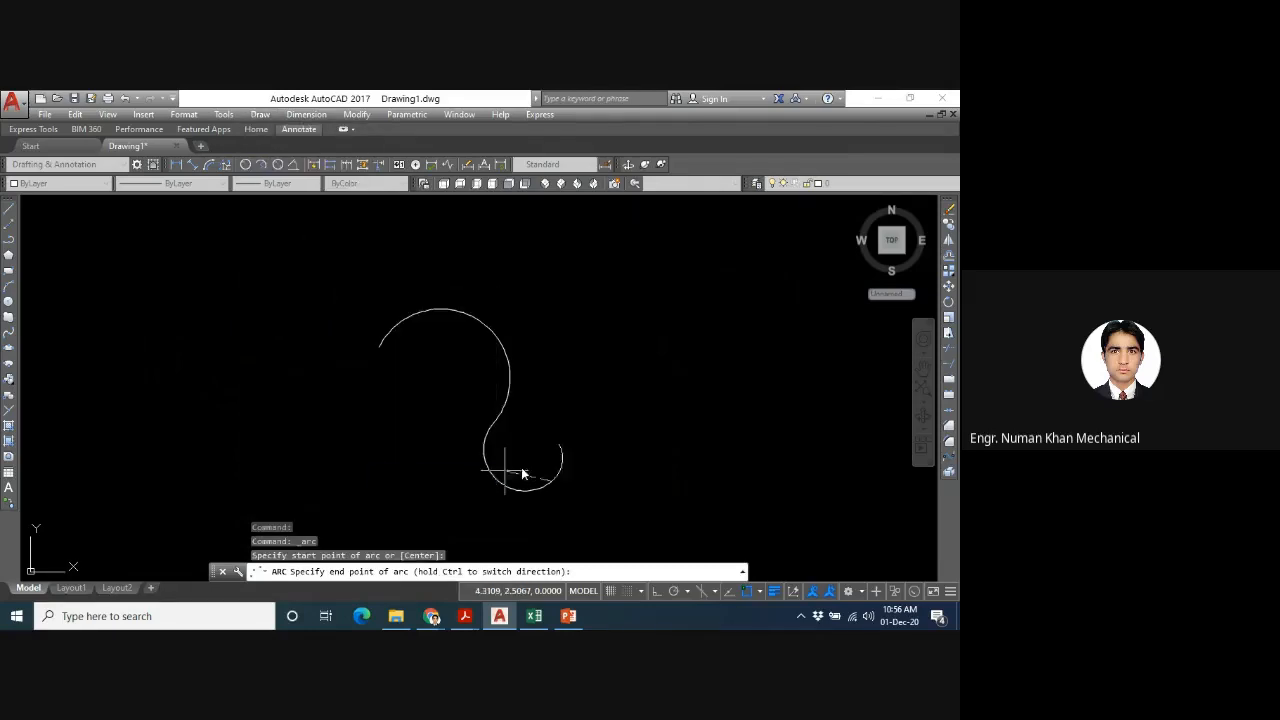
{"action": "left_click", "coordinate": [562, 377]}
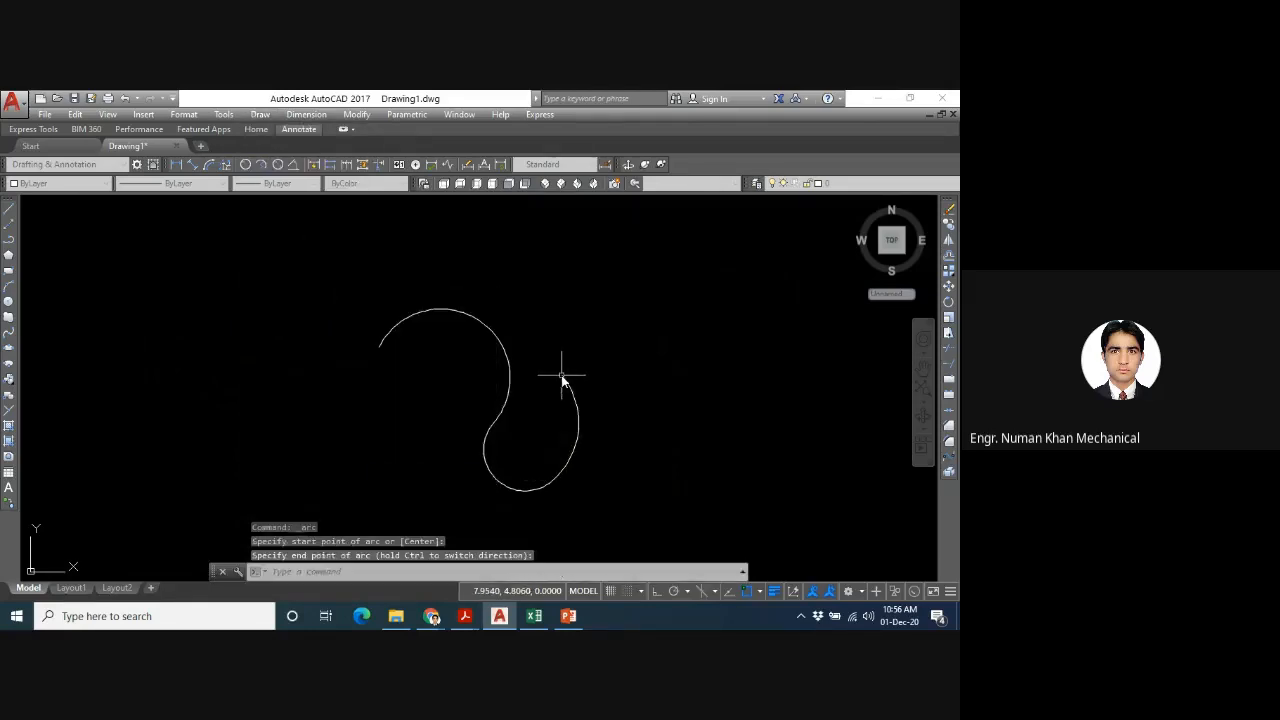
- Select the three connected arcs and delete them
{"action": "left_click", "coordinate": [580, 450]}
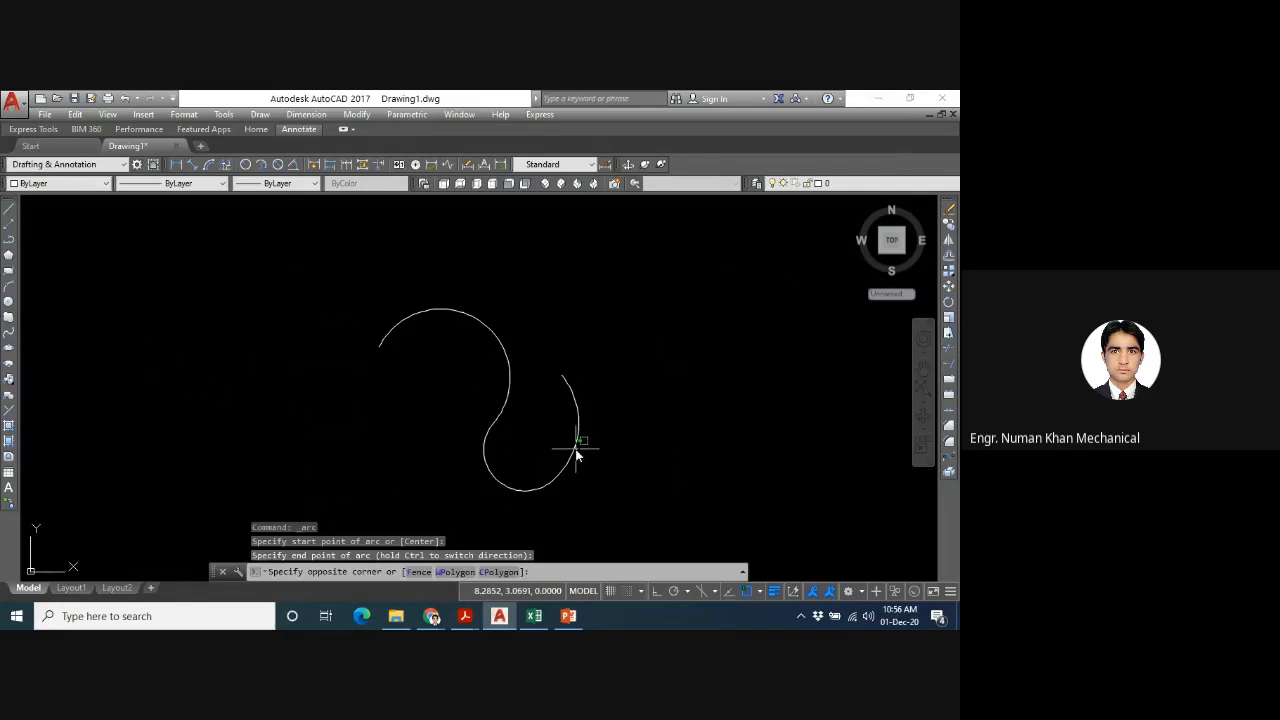
{"action": "left_click", "coordinate": [576, 455]}
{"action": "key", "text": "Escape"}
{"action": "left_click", "coordinate": [577, 447]}
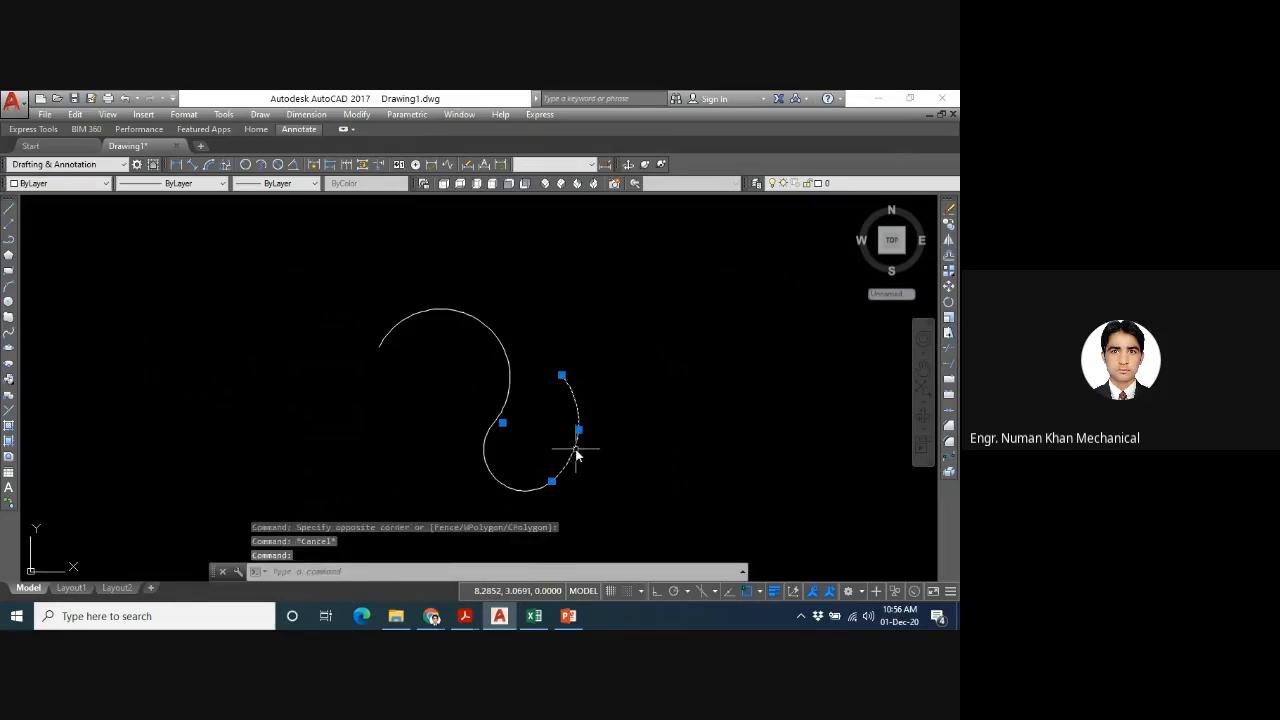
{"action": "left_click", "coordinate": [490, 468]}
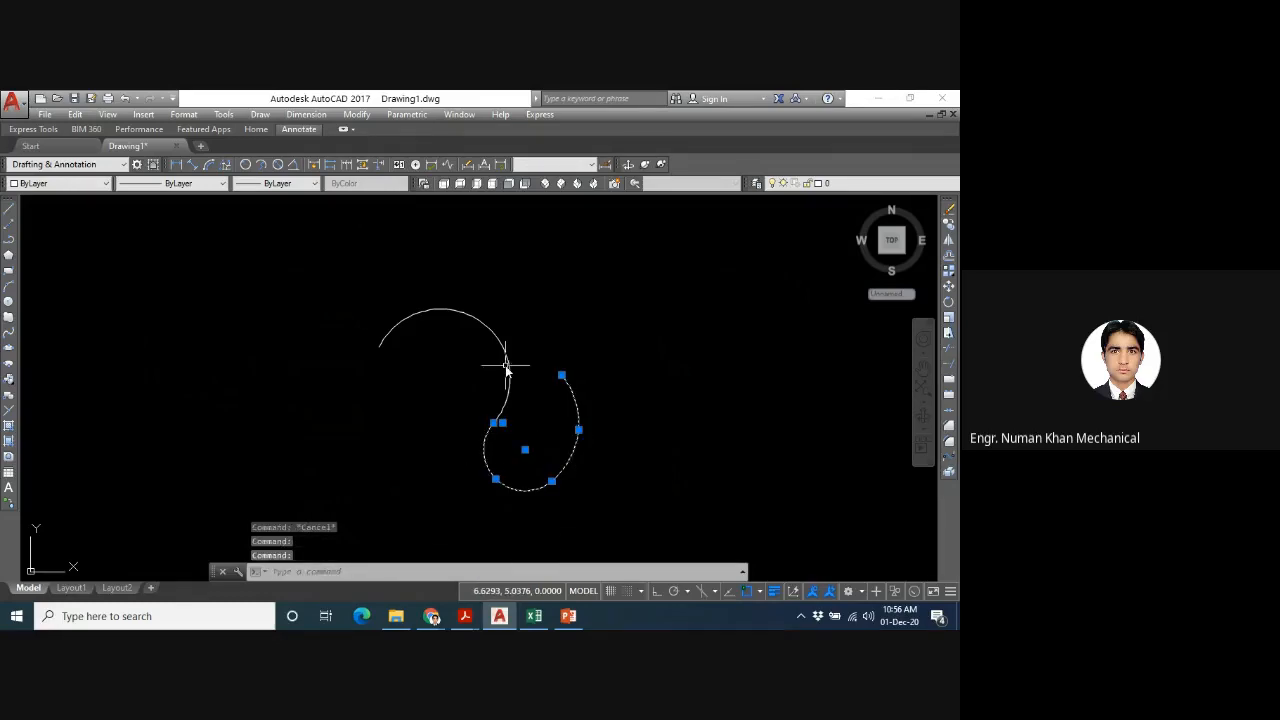
{"action": "left_click_drag", "start_coordinate": [617, 343], "coordinate": [441, 460]}
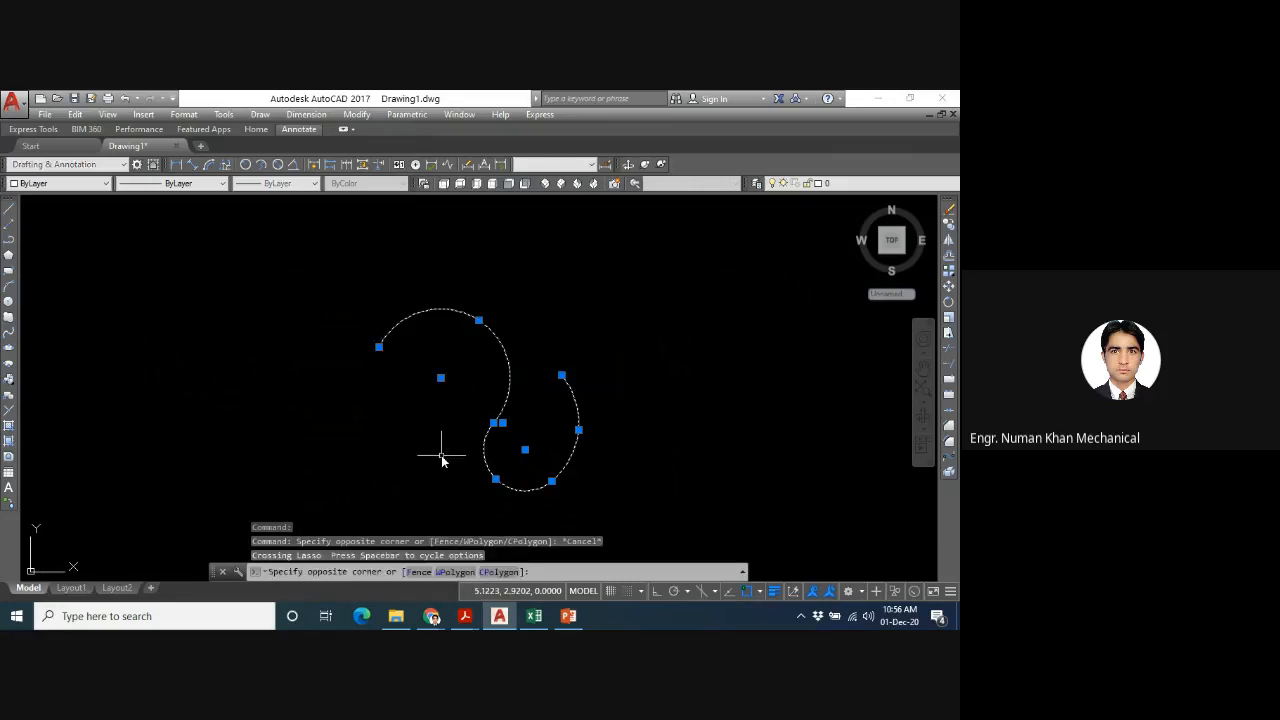
{"action": "key", "text": "Delete"}
{"action": "type", "text": "z"}
{"action": "key", "text": "Return"}
{"action": "type", "text": "a"}
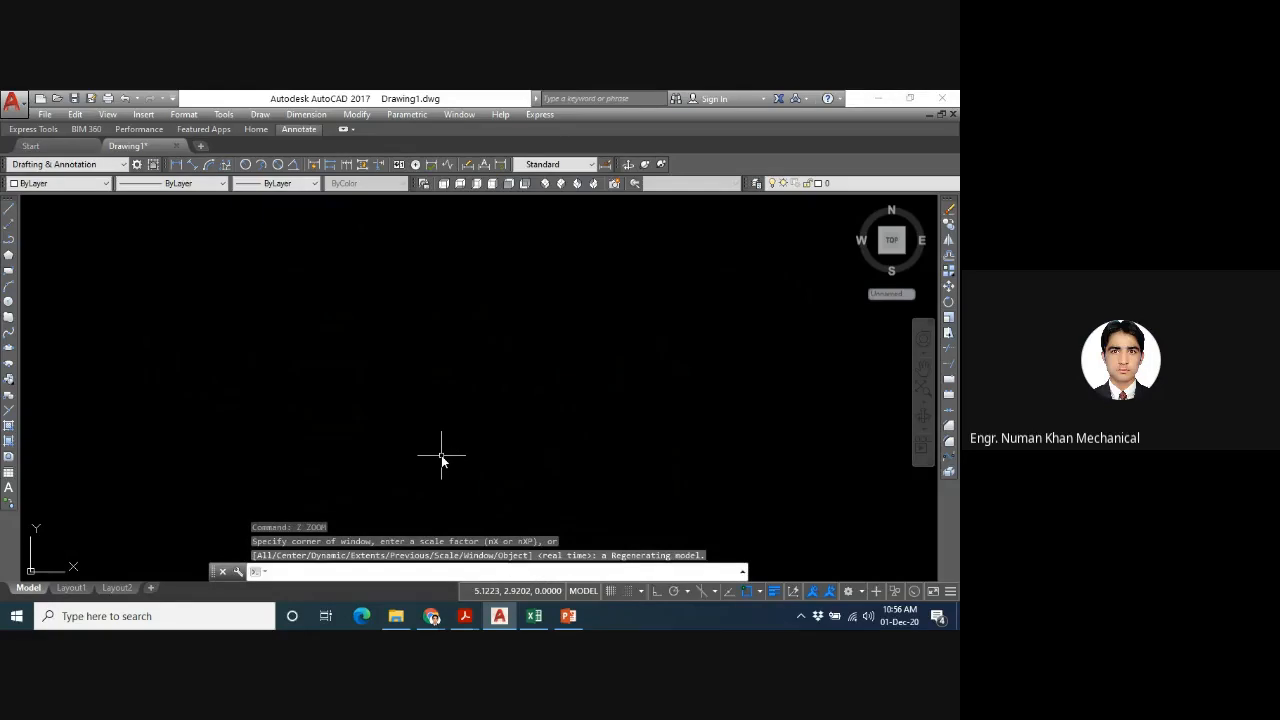
{"action": "key", "text": "Return"}
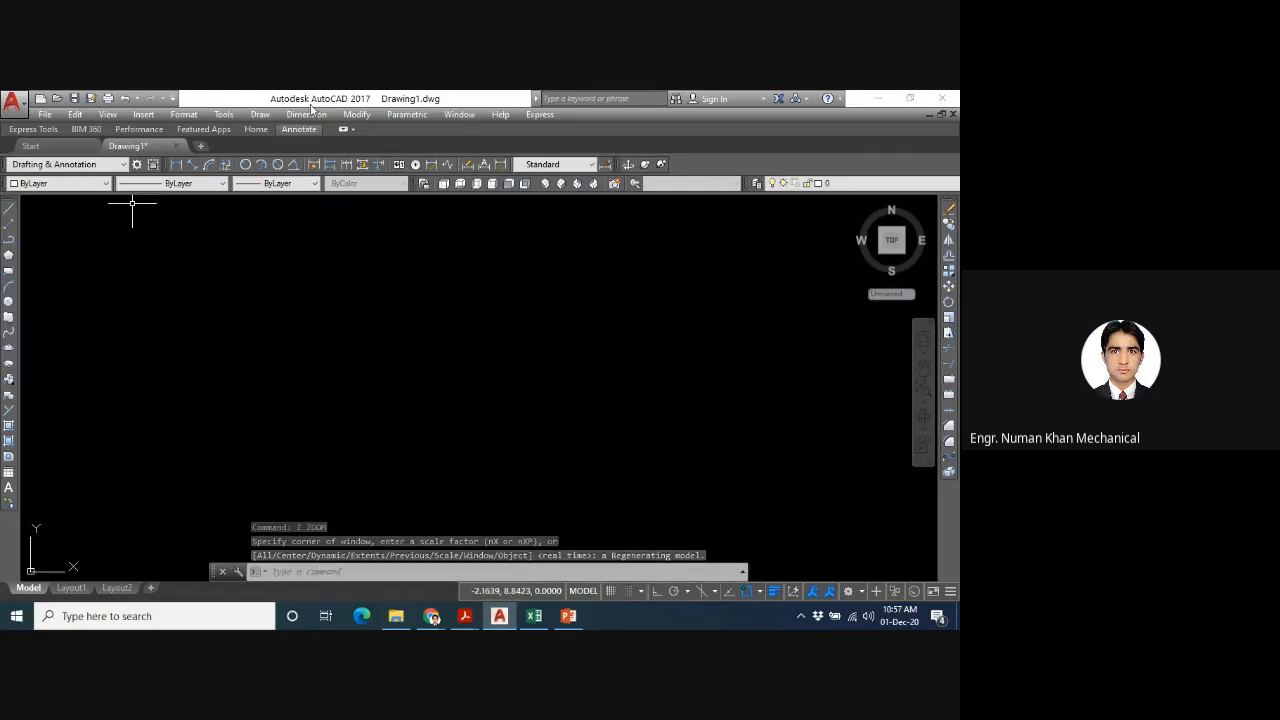
{"action": "left_click", "coordinate": [261, 115]}
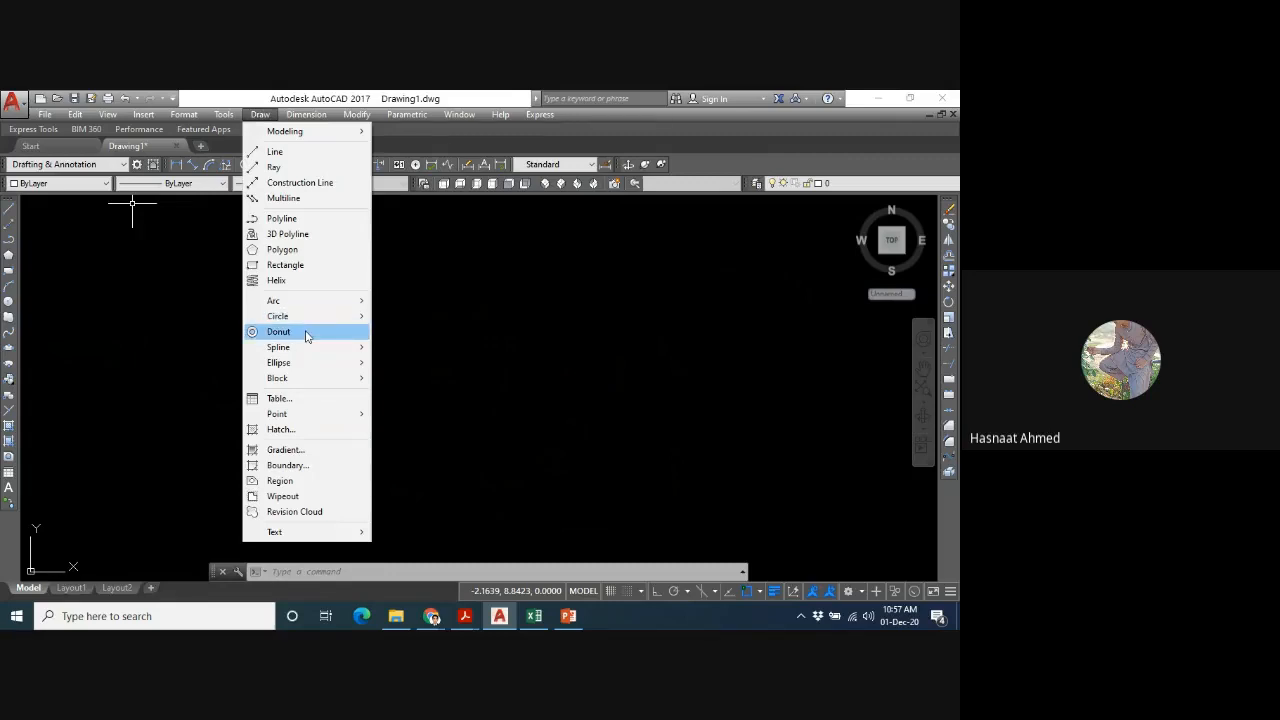
{"action": "left_click", "coordinate": [473, 397]}
{"action": "type", "text": "u"}
{"action": "key", "text": "Return"}
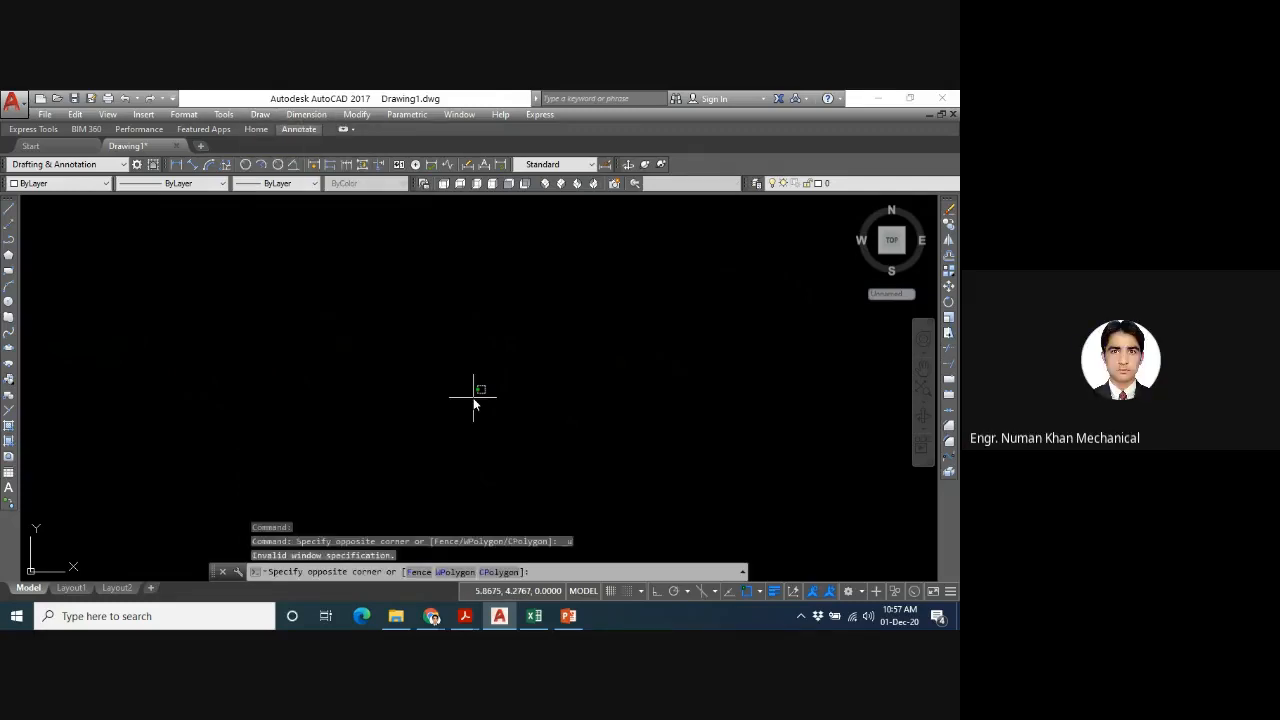
{"action": "type", "text": "u"}
{"action": "key", "text": "Return"}
{"action": "type", "text": "'"}
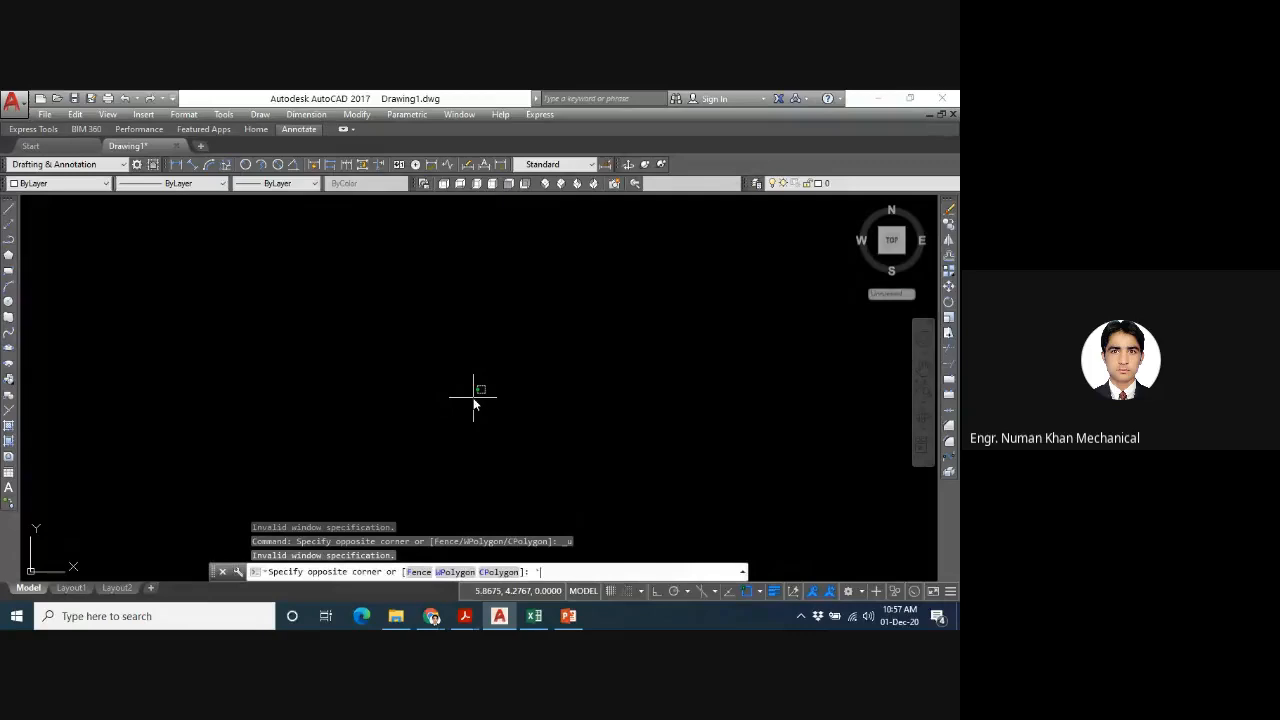
{"action": "type", "text": "'''"}
{"action": "key", "text": "Escape"}
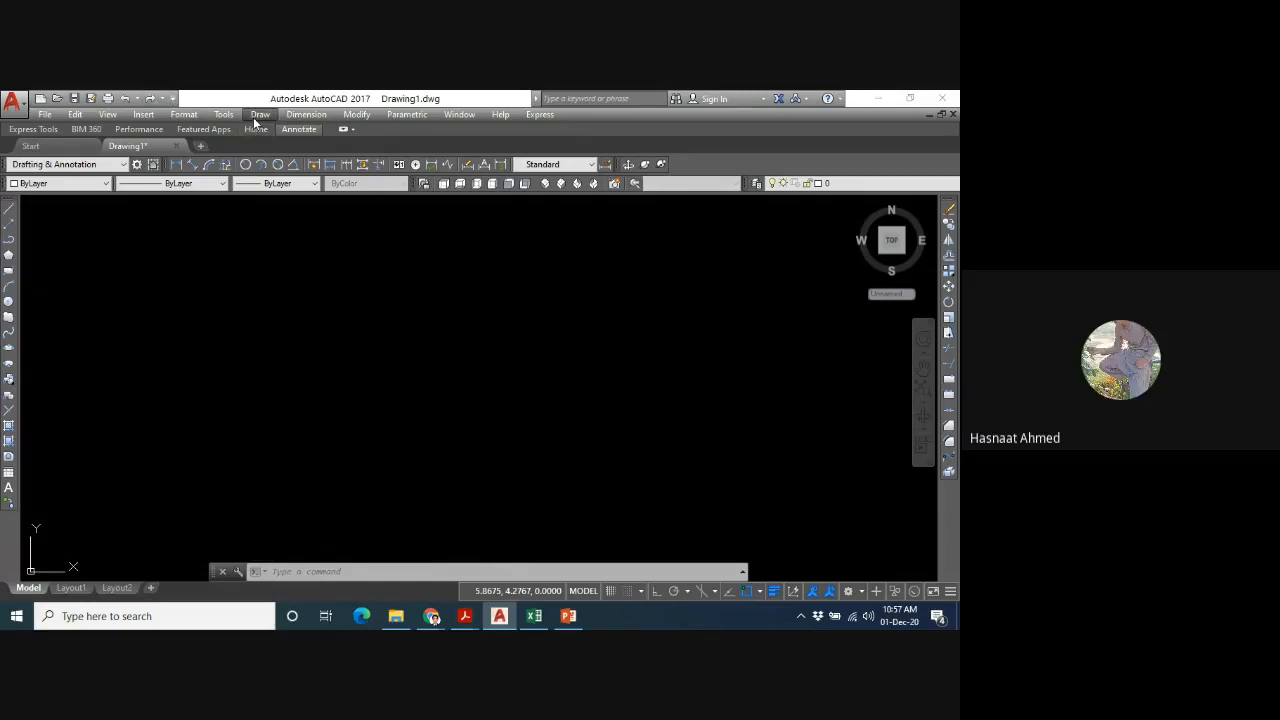
- Start the Donut command for drawing a donut in the empty drawing area
{"action": "left_click", "coordinate": [255, 117]}
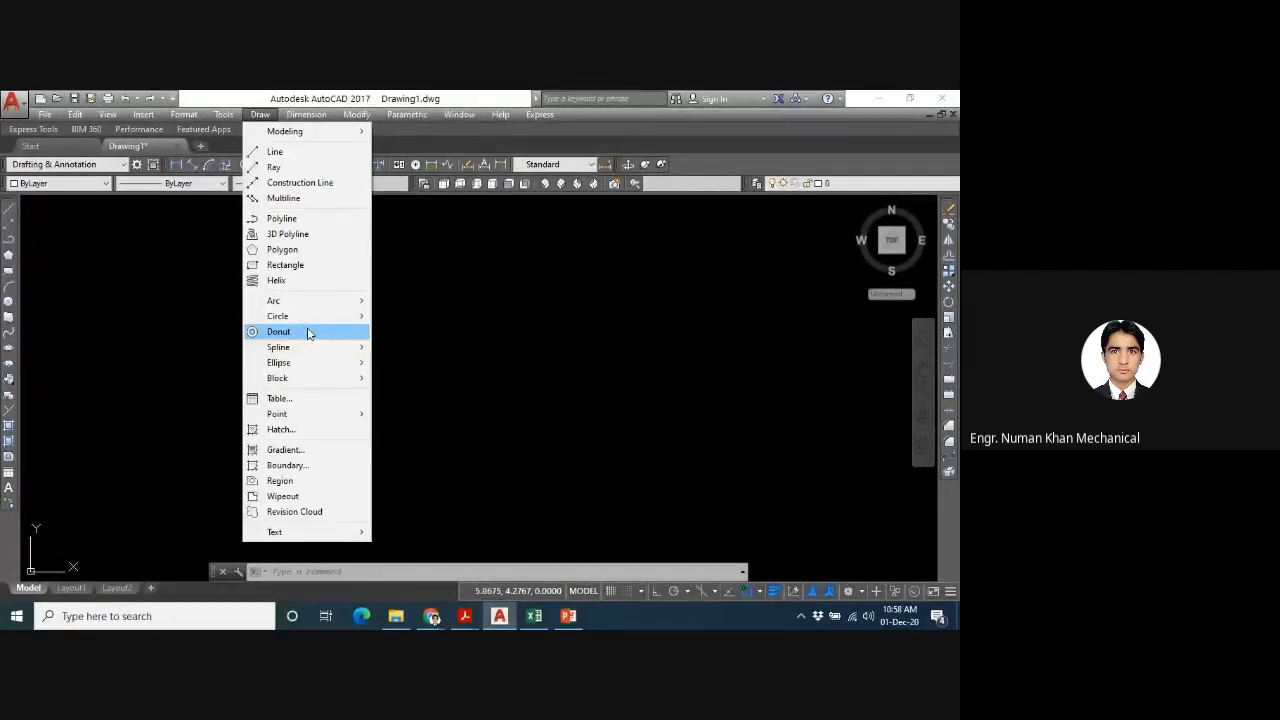
- Draw two donuts with inside and outside diameters both 2, one near the middle and one to its lower right
{"action": "left_click", "coordinate": [309, 332]}
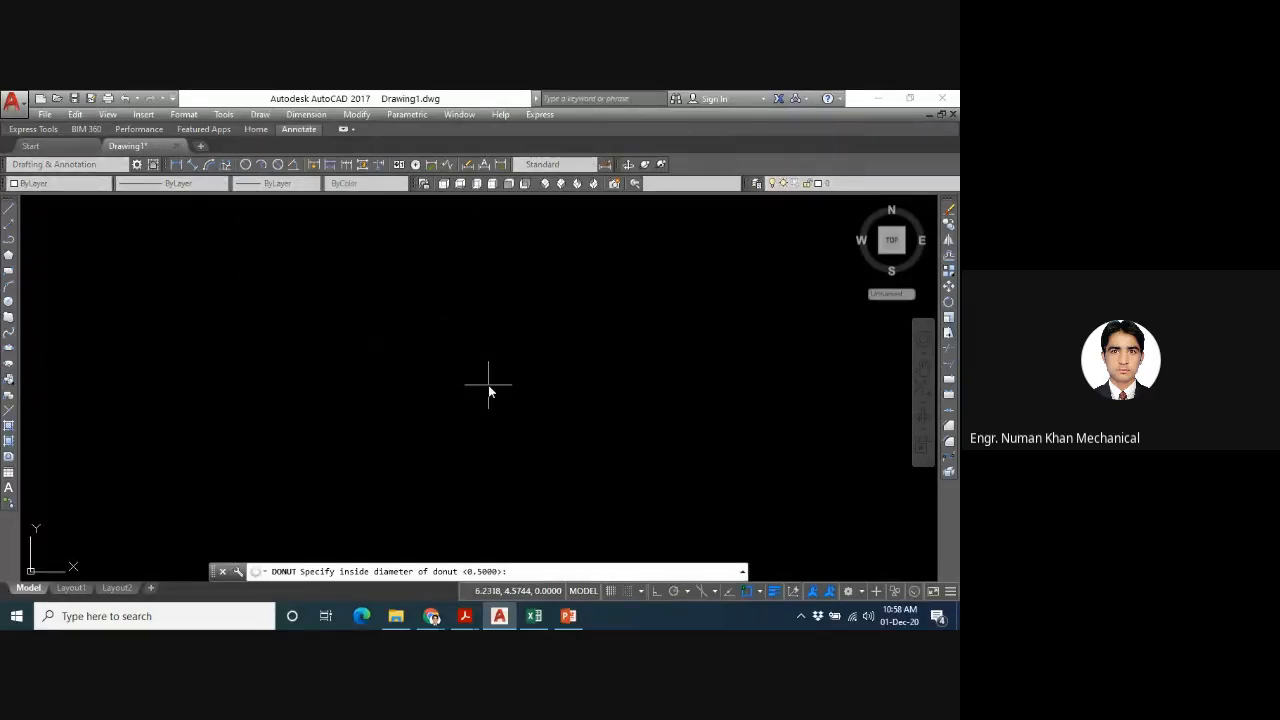
{"action": "type", "text": "2"}
{"action": "key", "text": "Return"}
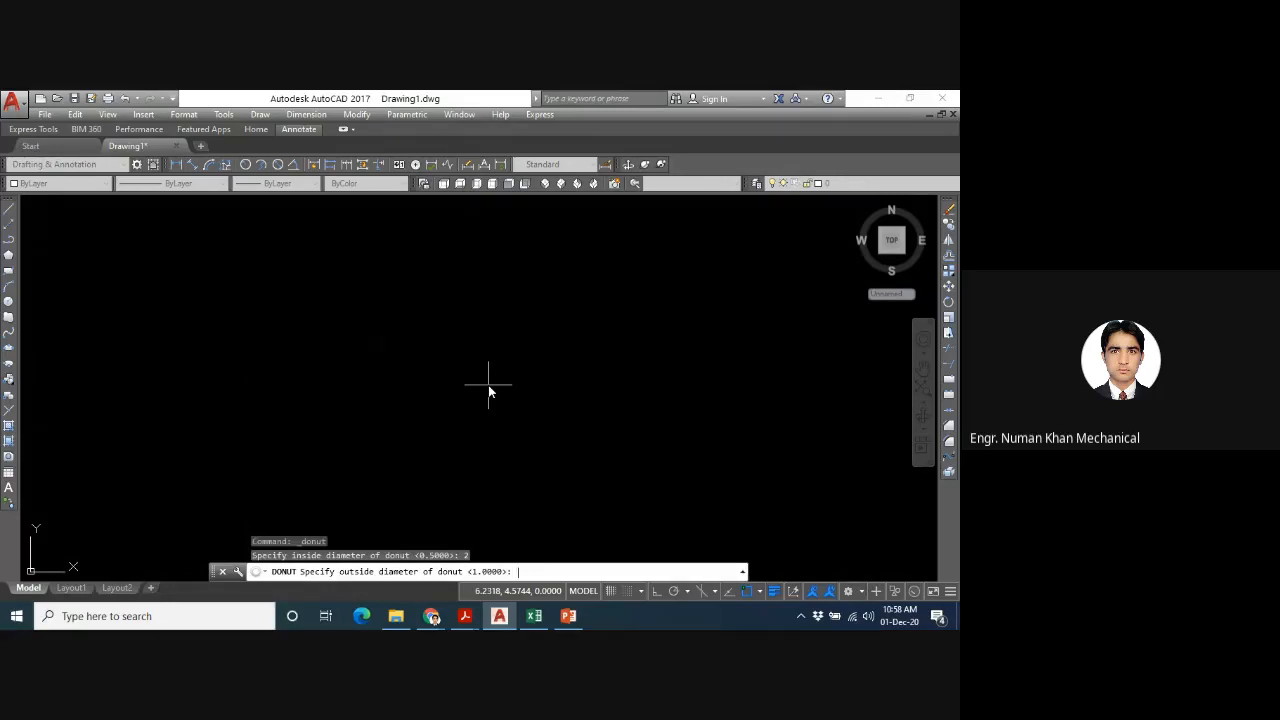
{"action": "type", "text": "2"}
{"action": "key", "text": "Return"}
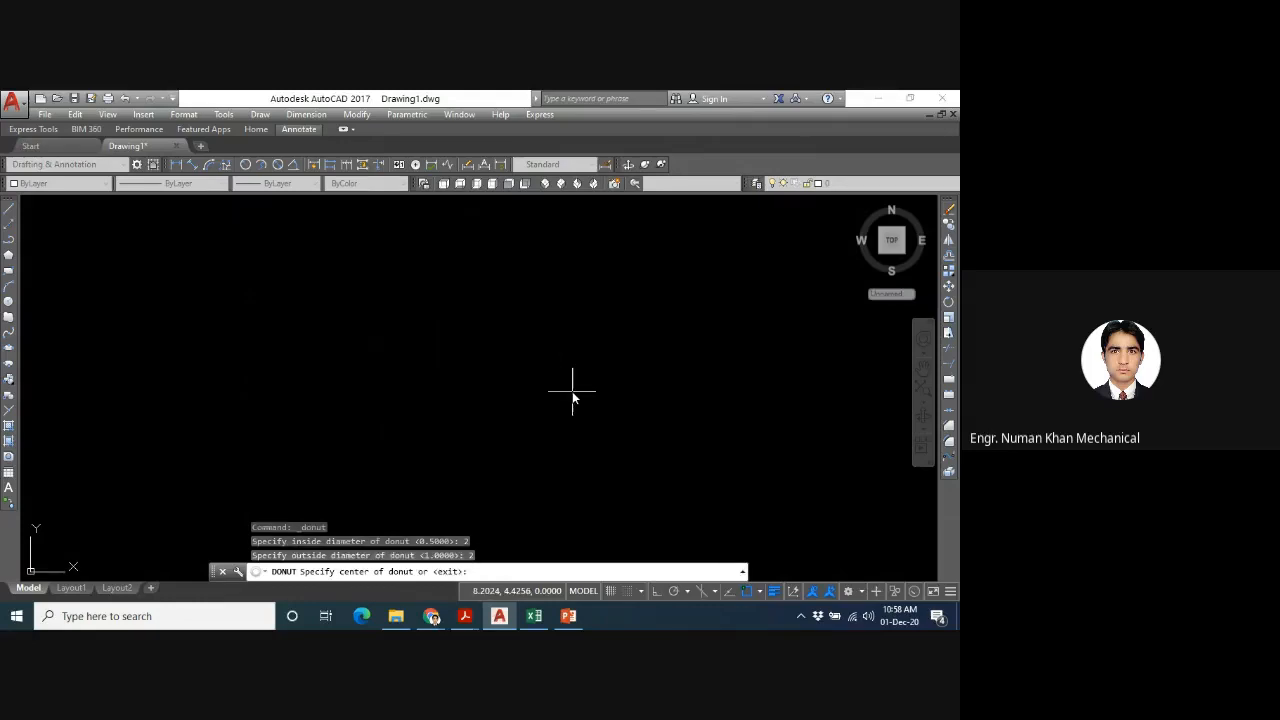
{"action": "left_click", "coordinate": [450, 357]}
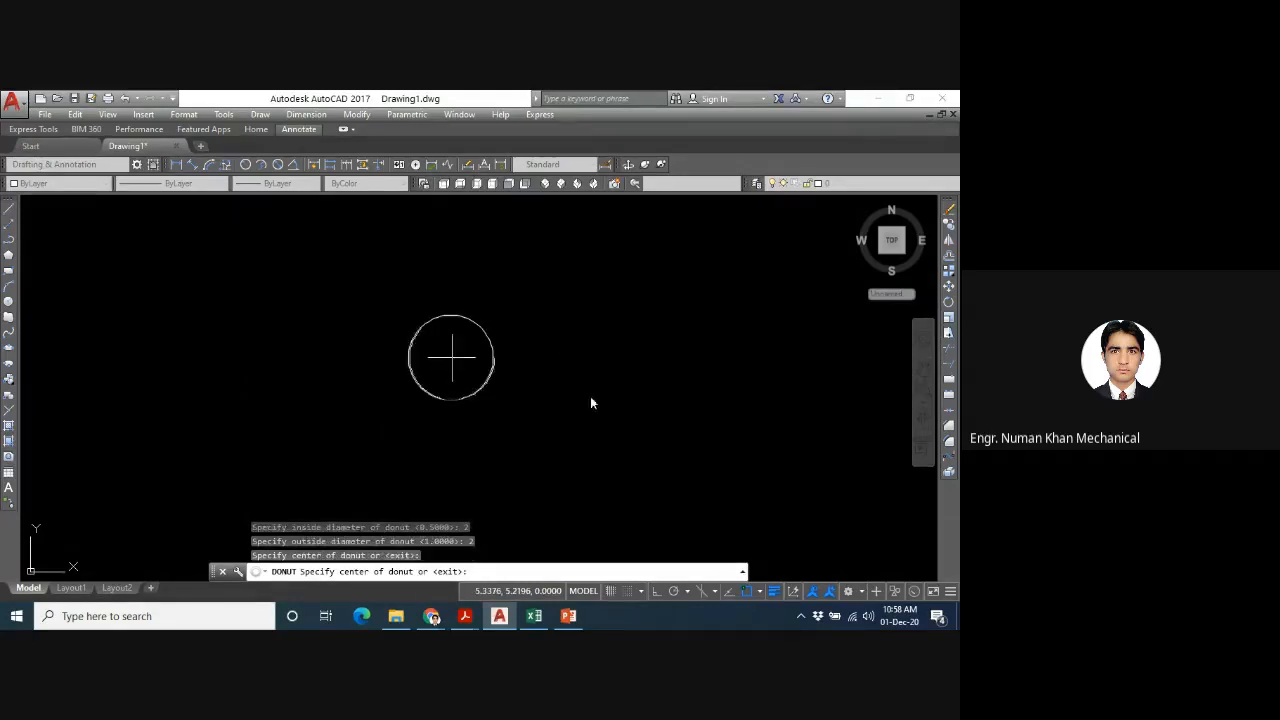
{"action": "left_click", "coordinate": [686, 398]}
{"action": "key", "text": "Escape"}
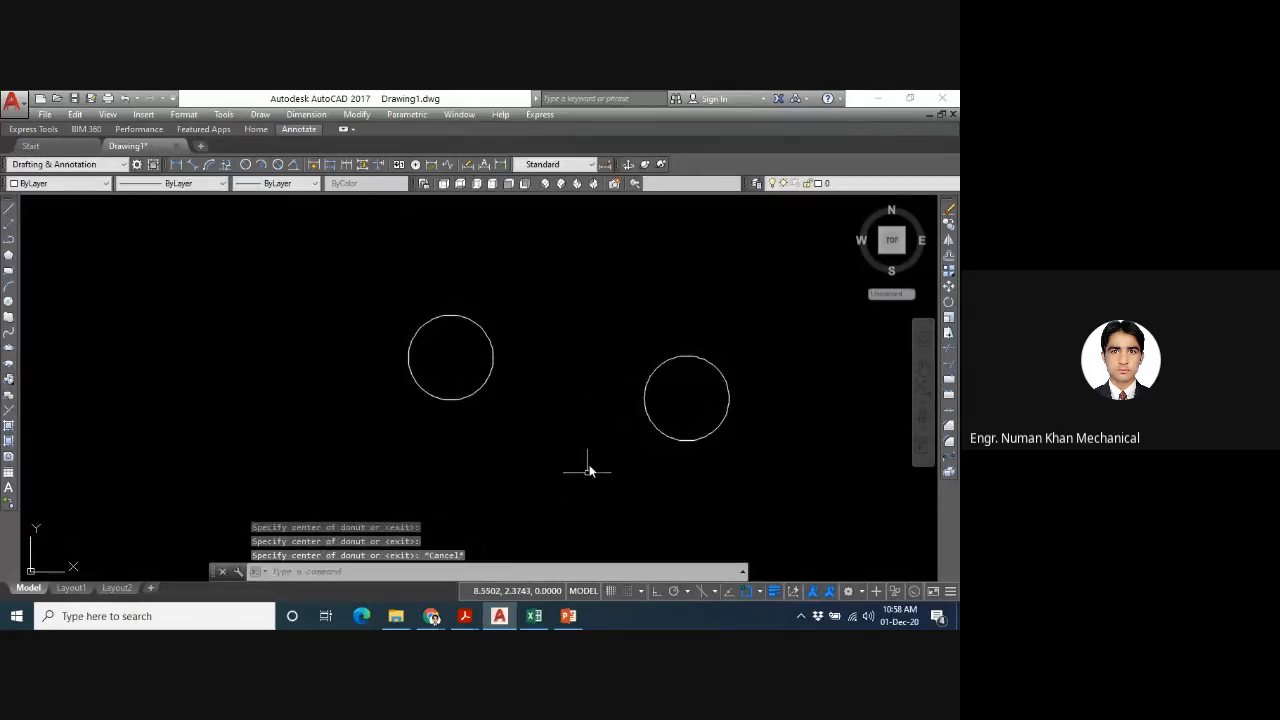
{"action": "left_click", "coordinate": [689, 361]}
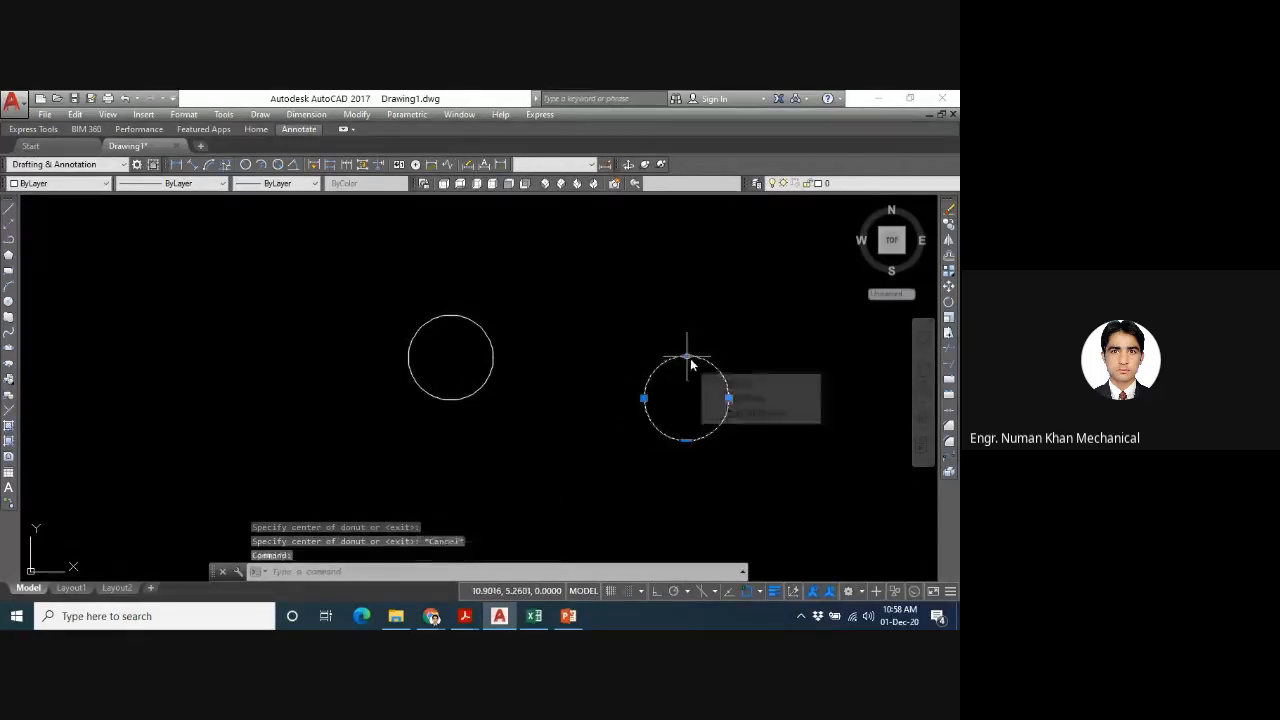
{"action": "left_click", "coordinate": [689, 360]}
{"action": "key", "text": "Escape"}
{"action": "key", "text": "Escape"}
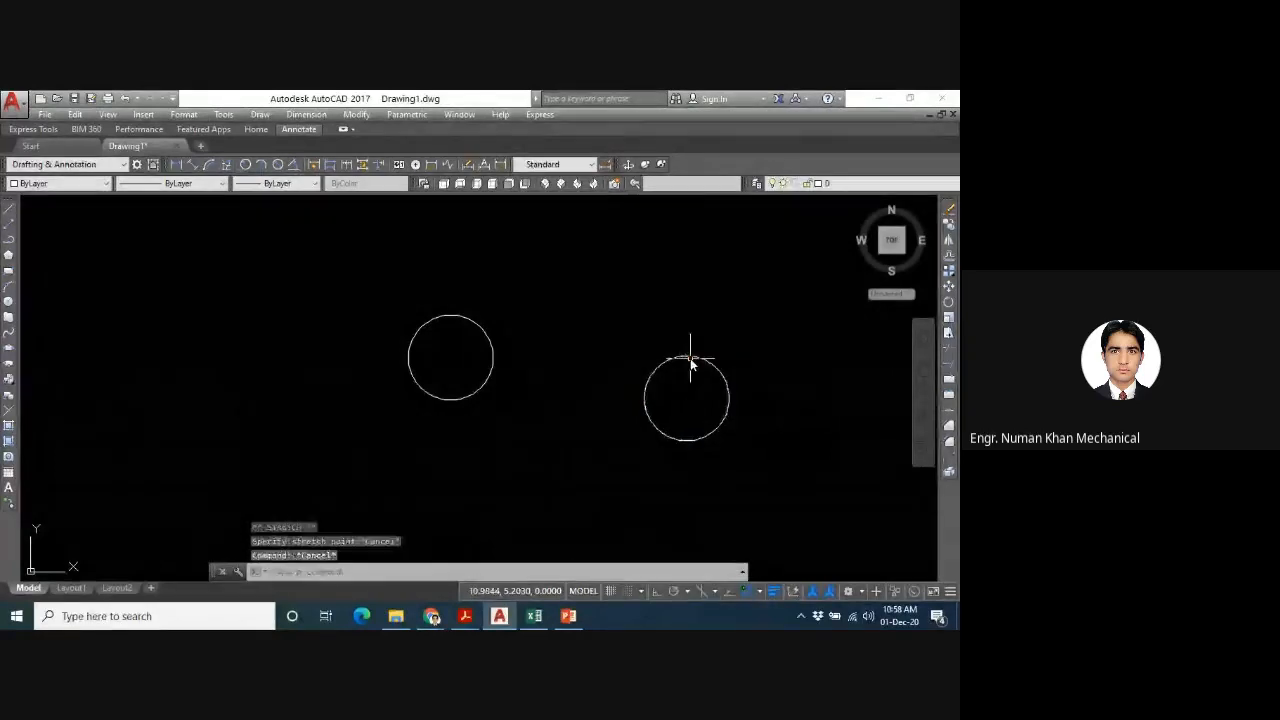
- Draw two donuts with inside diameter 1 and outside diameter 3, centered at about (1.31, 5.53) and (7.49, 2.51)
{"action": "type", "text": "DONUT"}
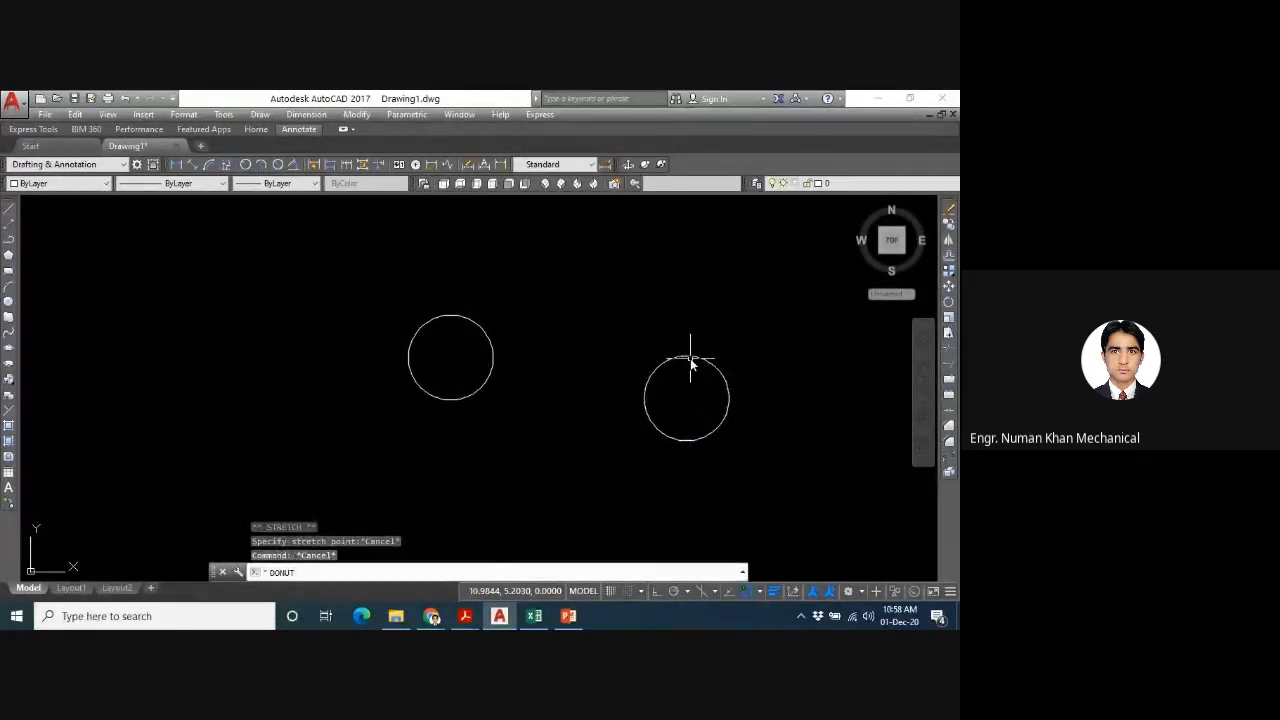
{"action": "key", "text": "Return"}
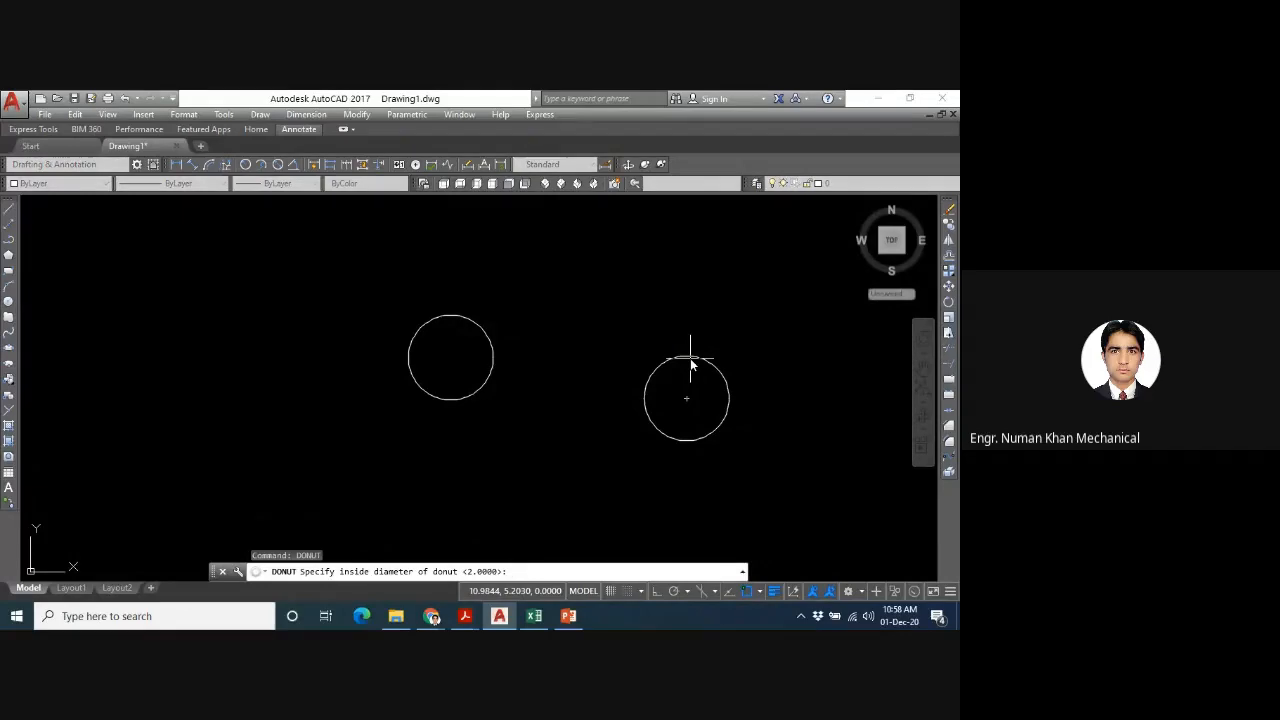
{"action": "type", "text": "1"}
{"action": "key", "text": "Return"}
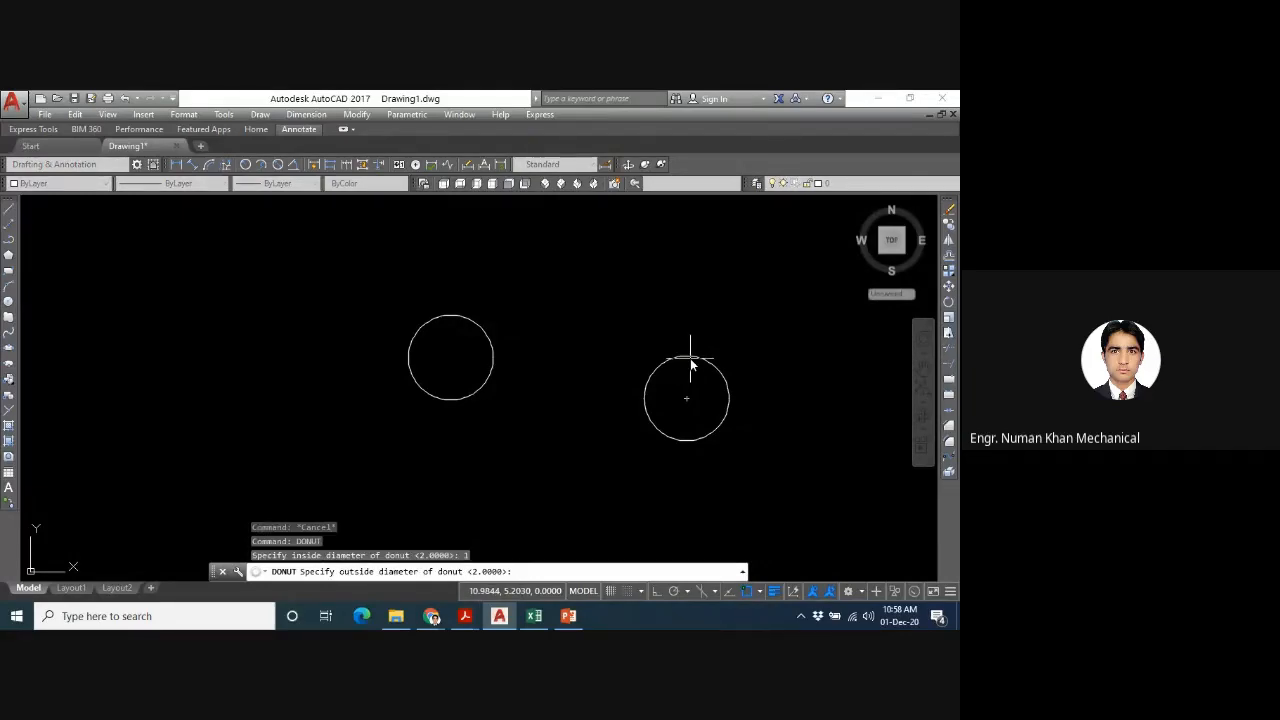
{"action": "type", "text": "3"}
{"action": "key", "text": "Return"}
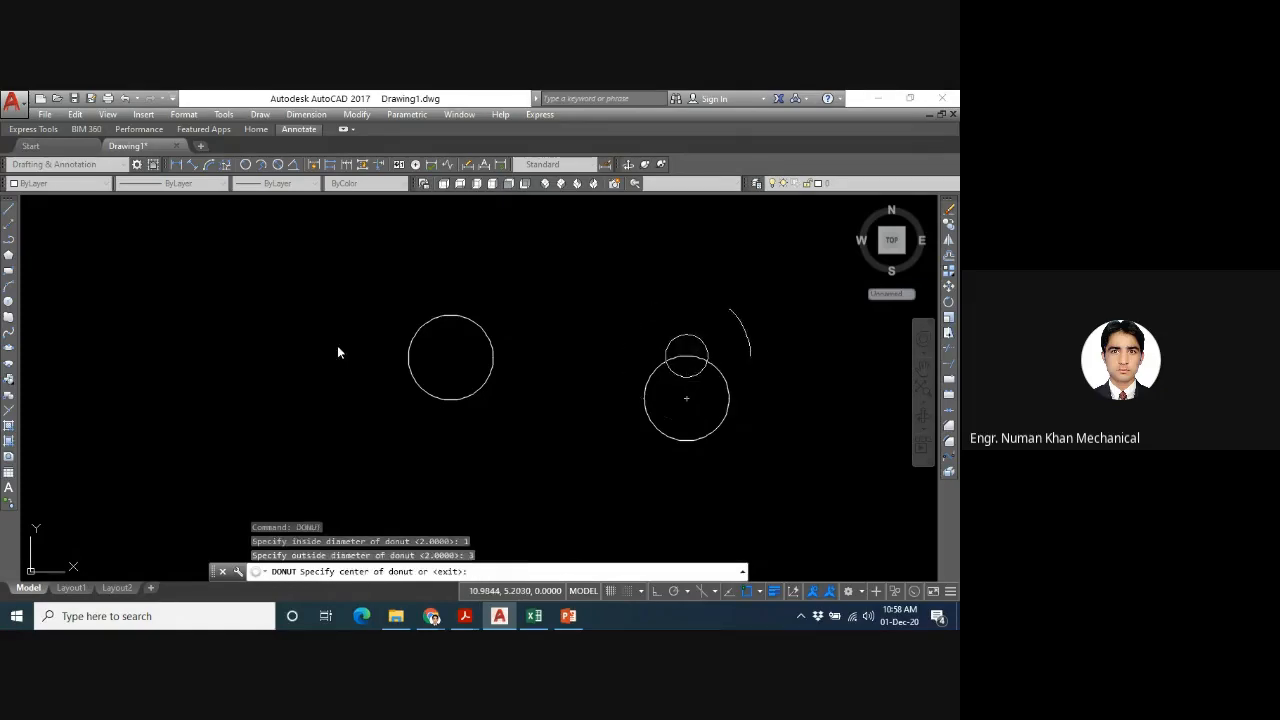
{"action": "left_click", "coordinate": [280, 344]}
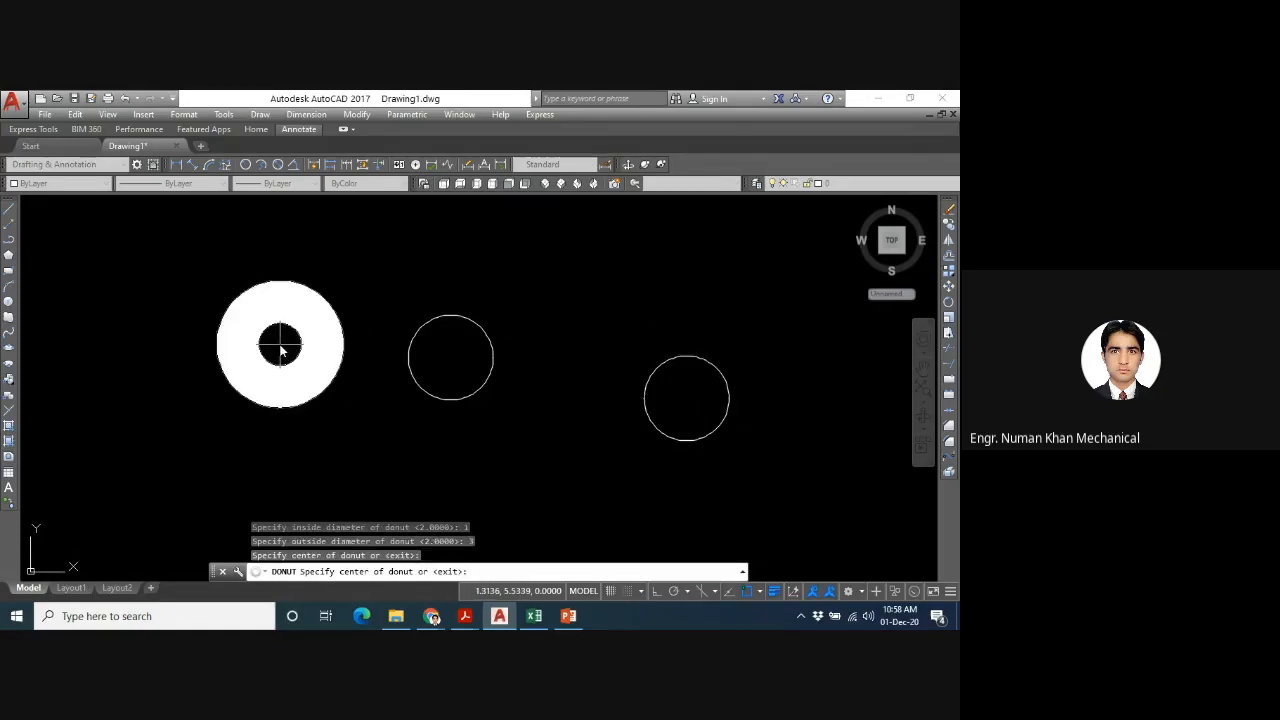
{"action": "left_click", "coordinate": [542, 473]}
{"action": "key", "text": "Escape"}
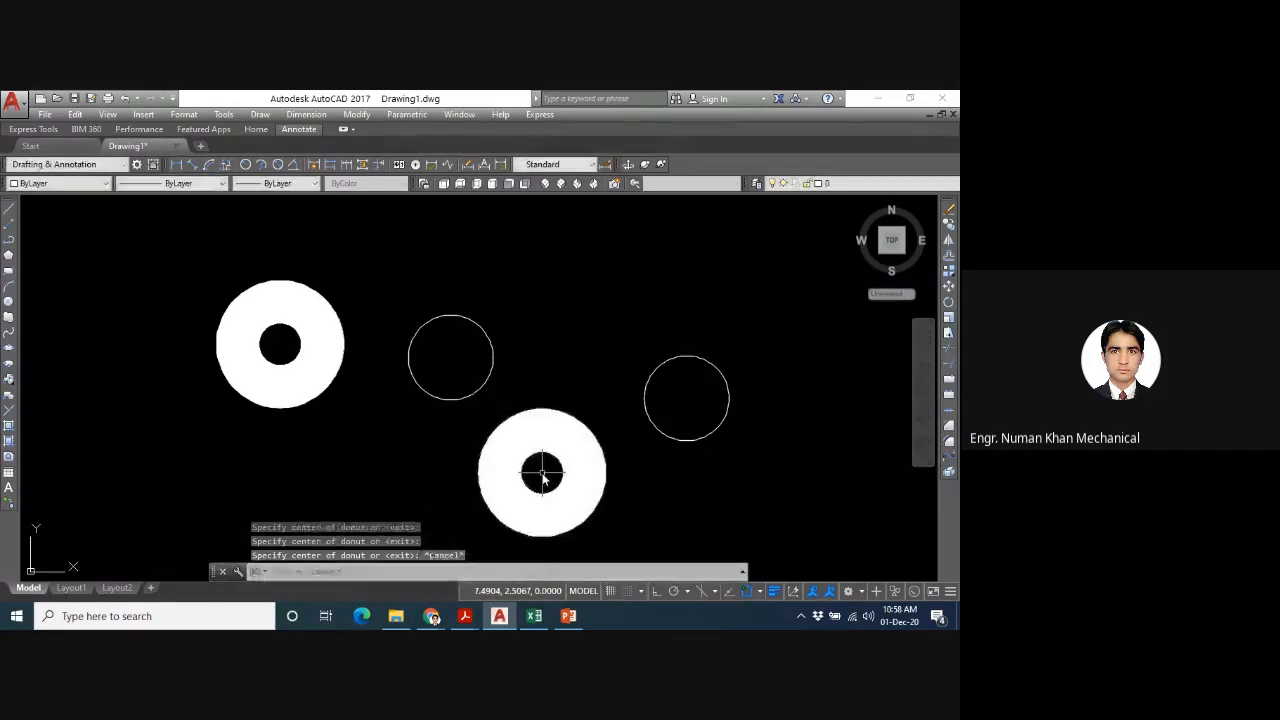
- Delete the two thin, unfilled ring donuts of diameter 2
{"action": "left_click_drag", "start_coordinate": [750, 316], "coordinate": [436, 356]}
{"action": "key", "text": "Delete"}
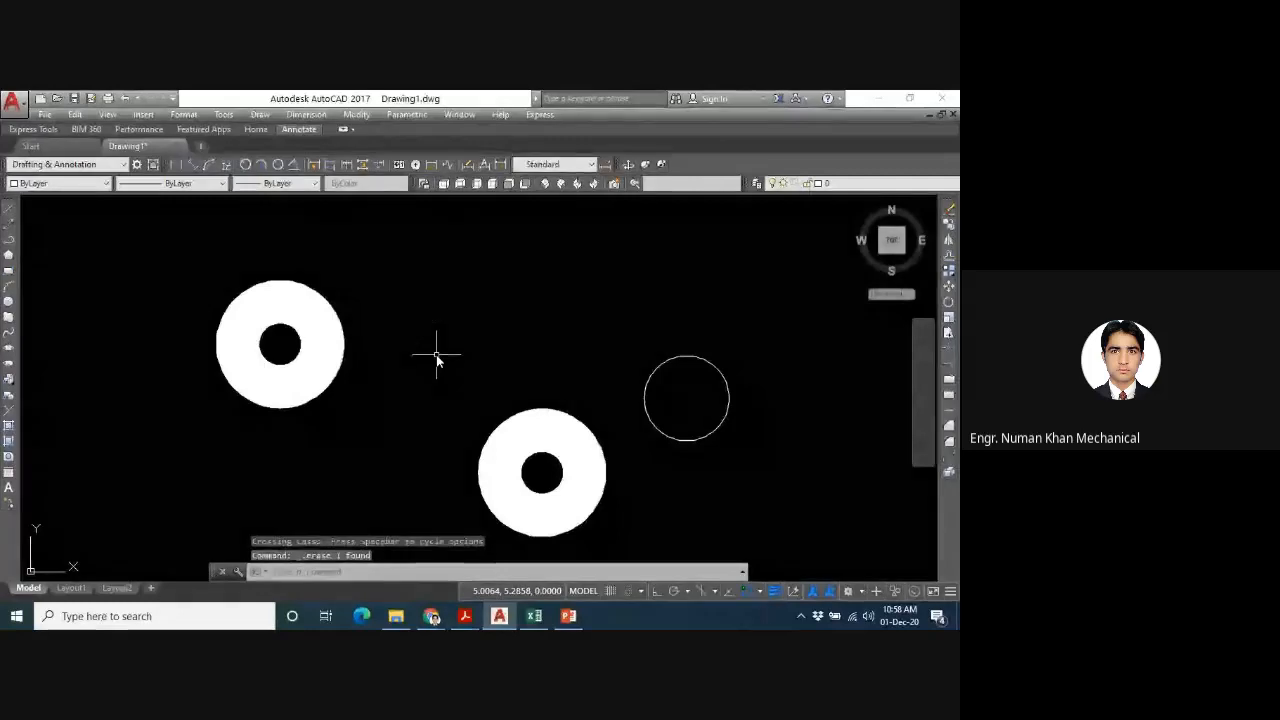
{"action": "left_click", "coordinate": [646, 390]}
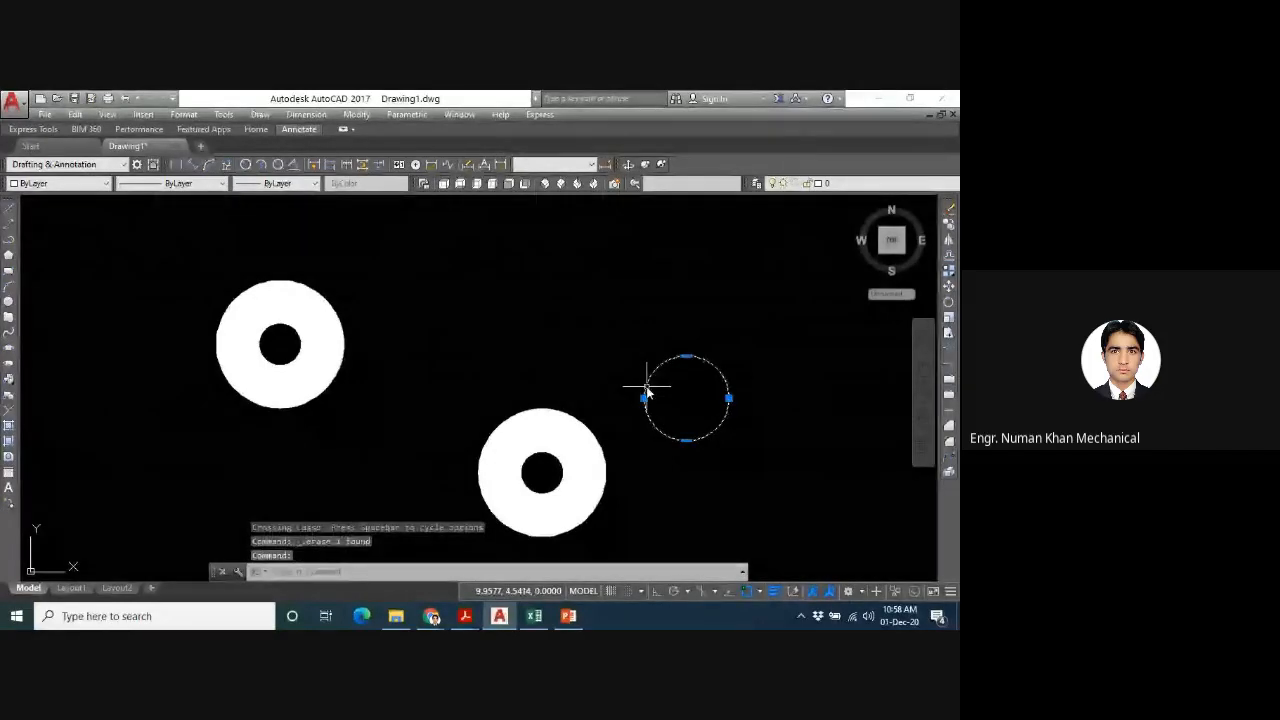
{"action": "key", "text": "Delete"}
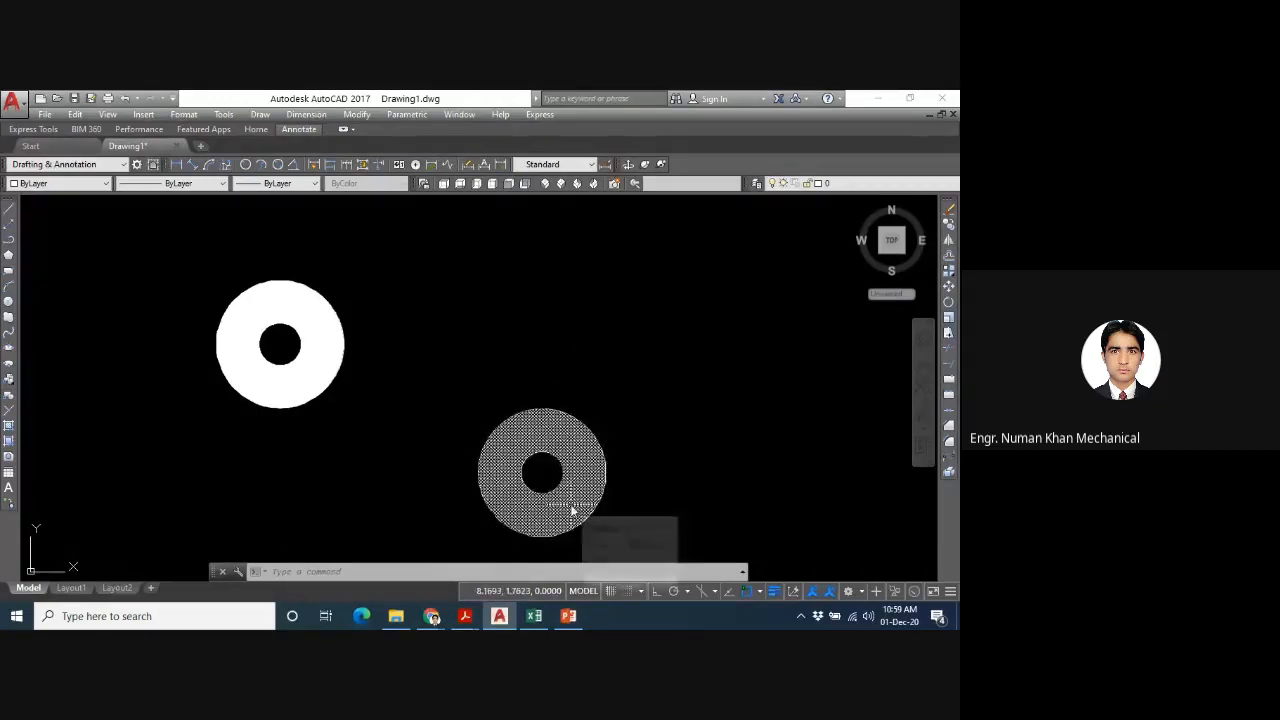
{"action": "mouse_move", "coordinate": [573, 511]}
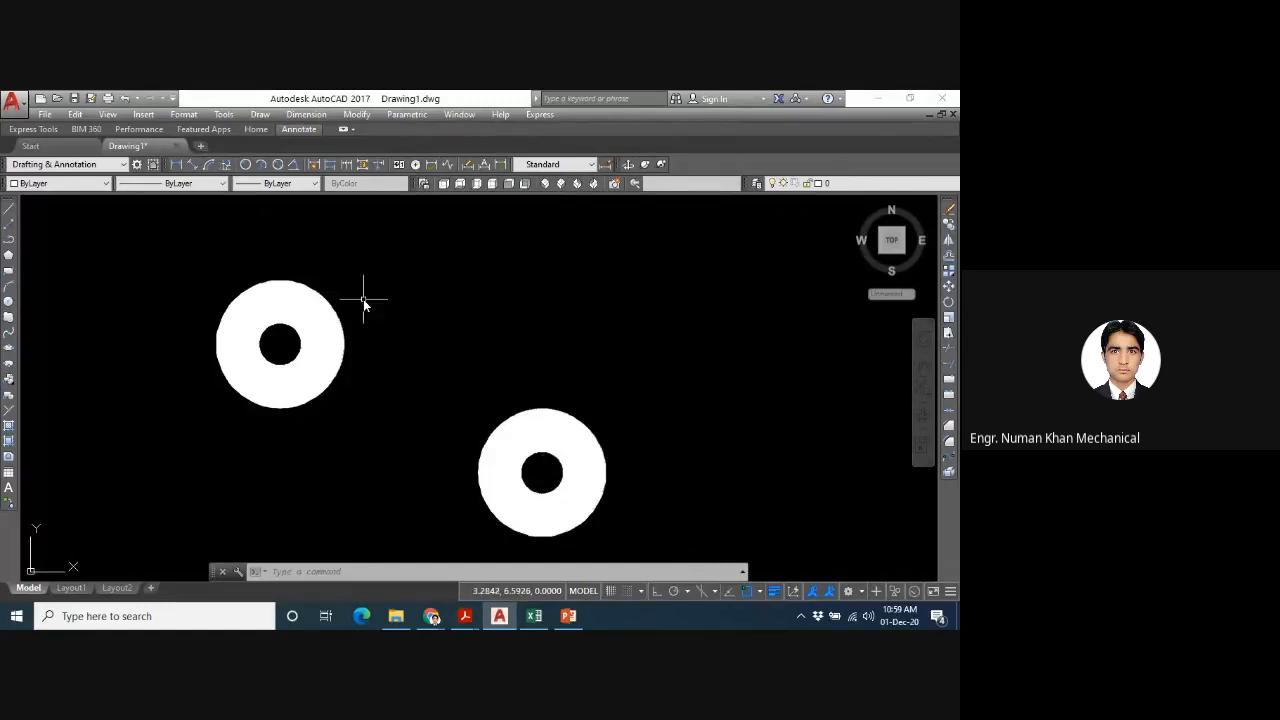
{"action": "left_click", "coordinate": [259, 114]}
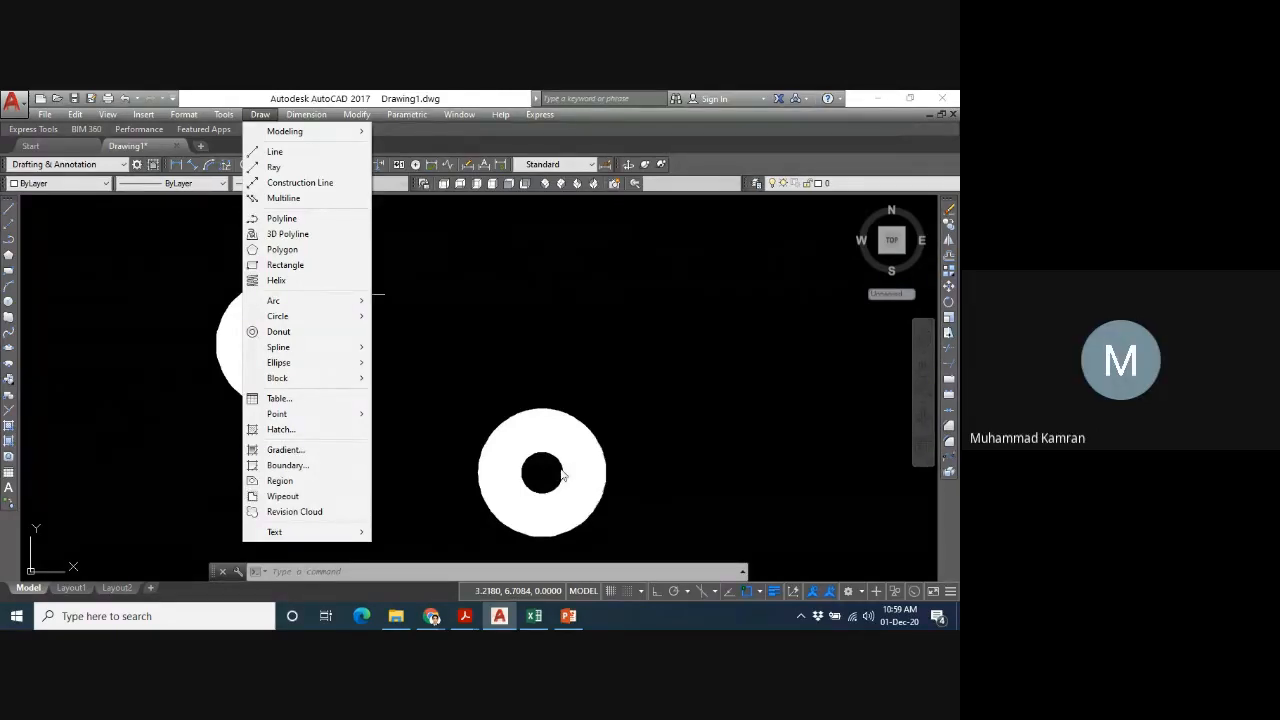
{"action": "left_click", "coordinate": [523, 434]}
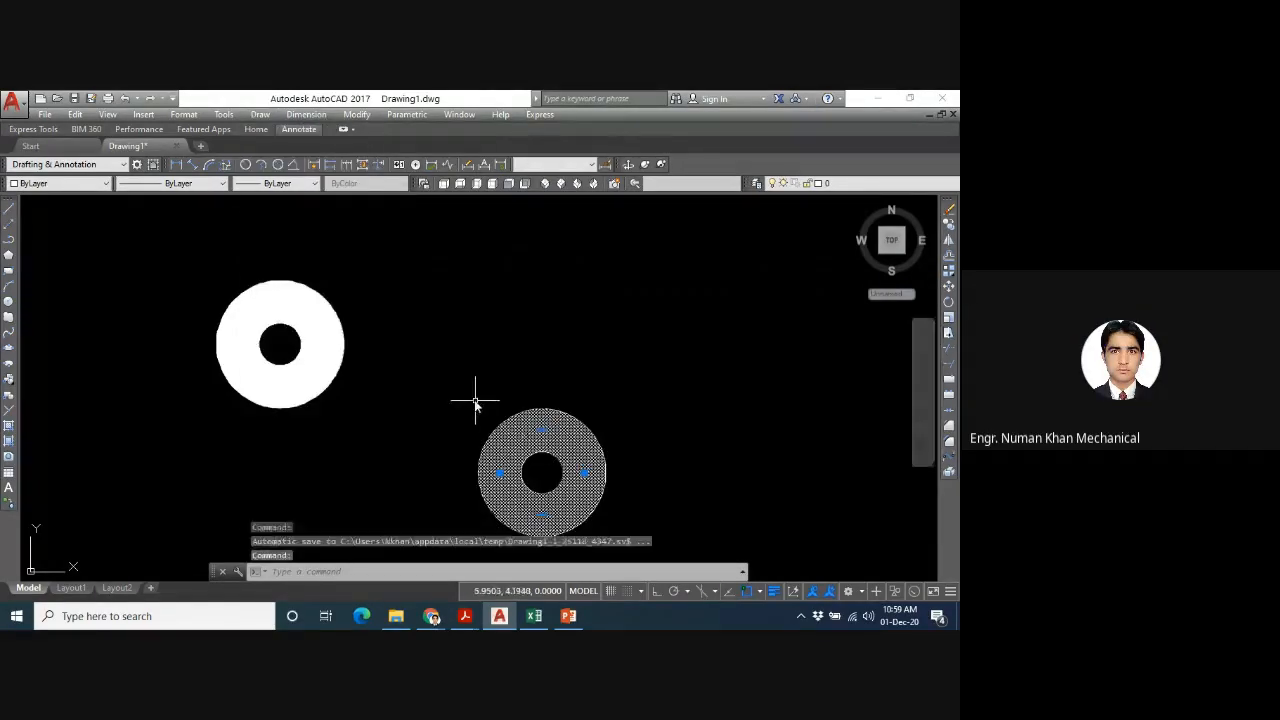
{"action": "left_click", "coordinate": [475, 402]}
{"action": "key", "text": "Escape"}
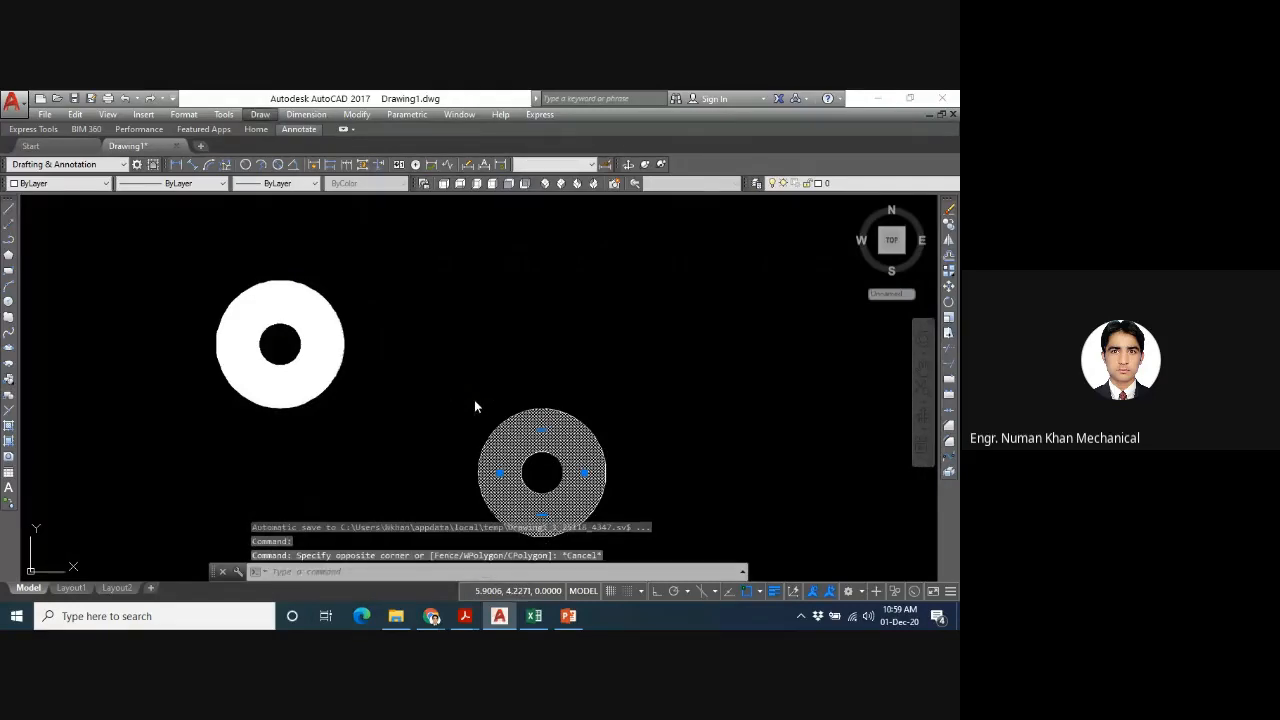
{"action": "left_click", "coordinate": [474, 400]}
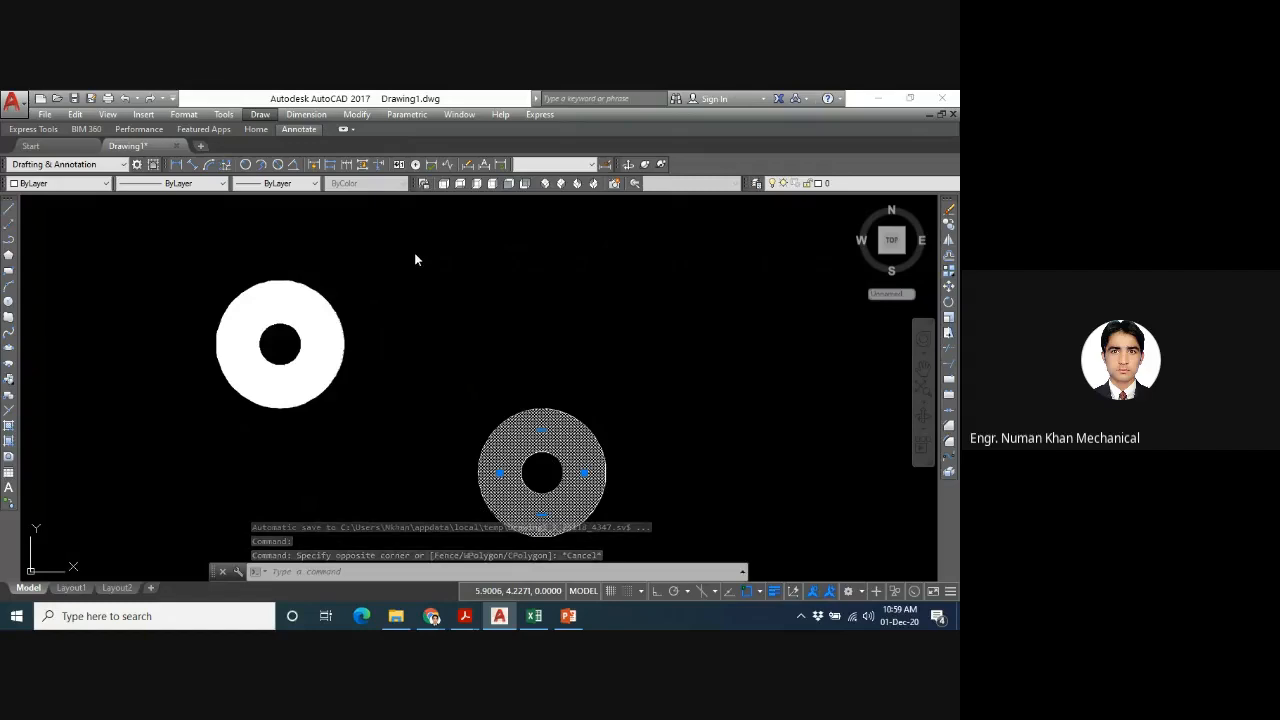
{"action": "key", "text": "Escape"}
{"action": "key", "text": "Escape"}
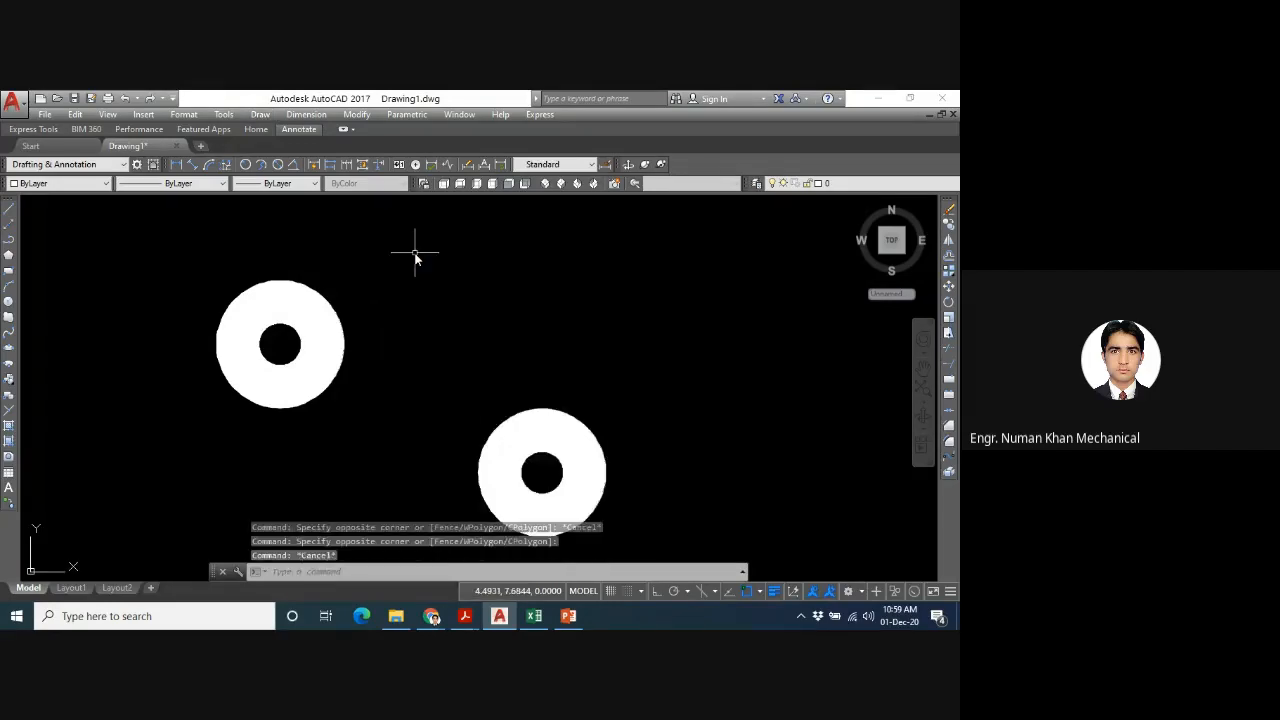
{"action": "left_click", "coordinate": [259, 114]}
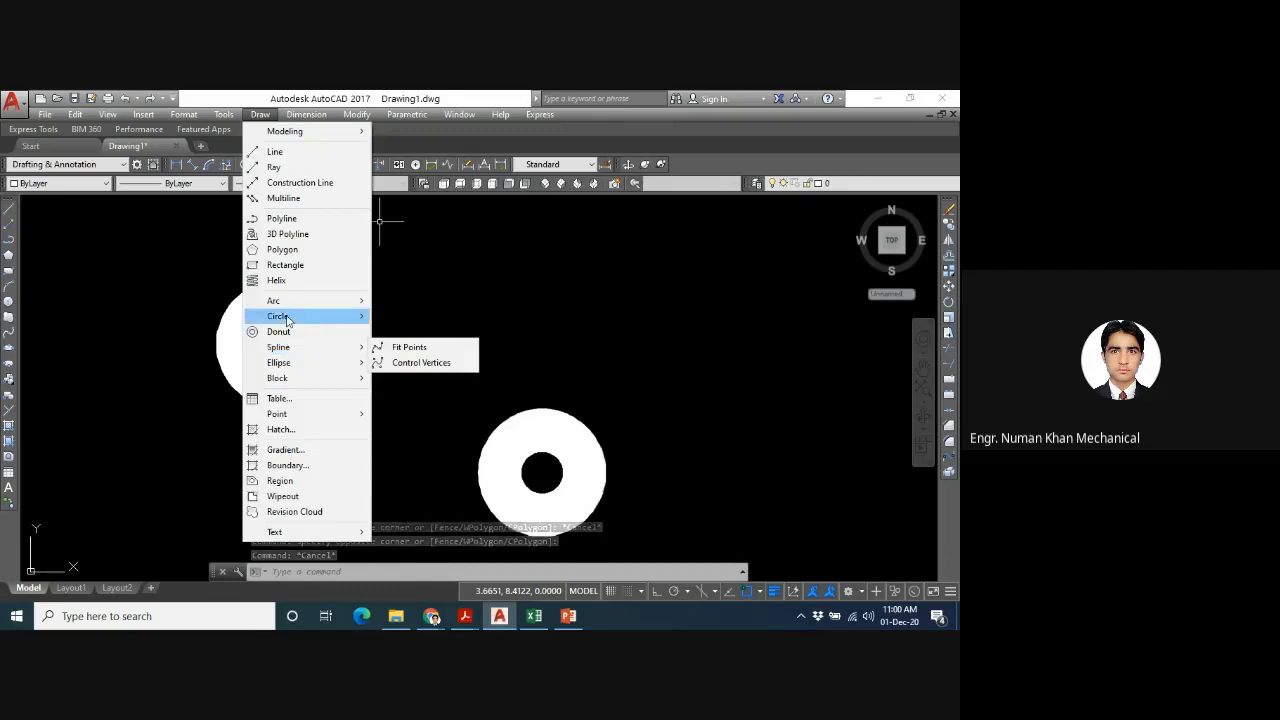
{"action": "mouse_move", "coordinate": [280, 305]}
{"action": "mouse_move", "coordinate": [289, 352]}
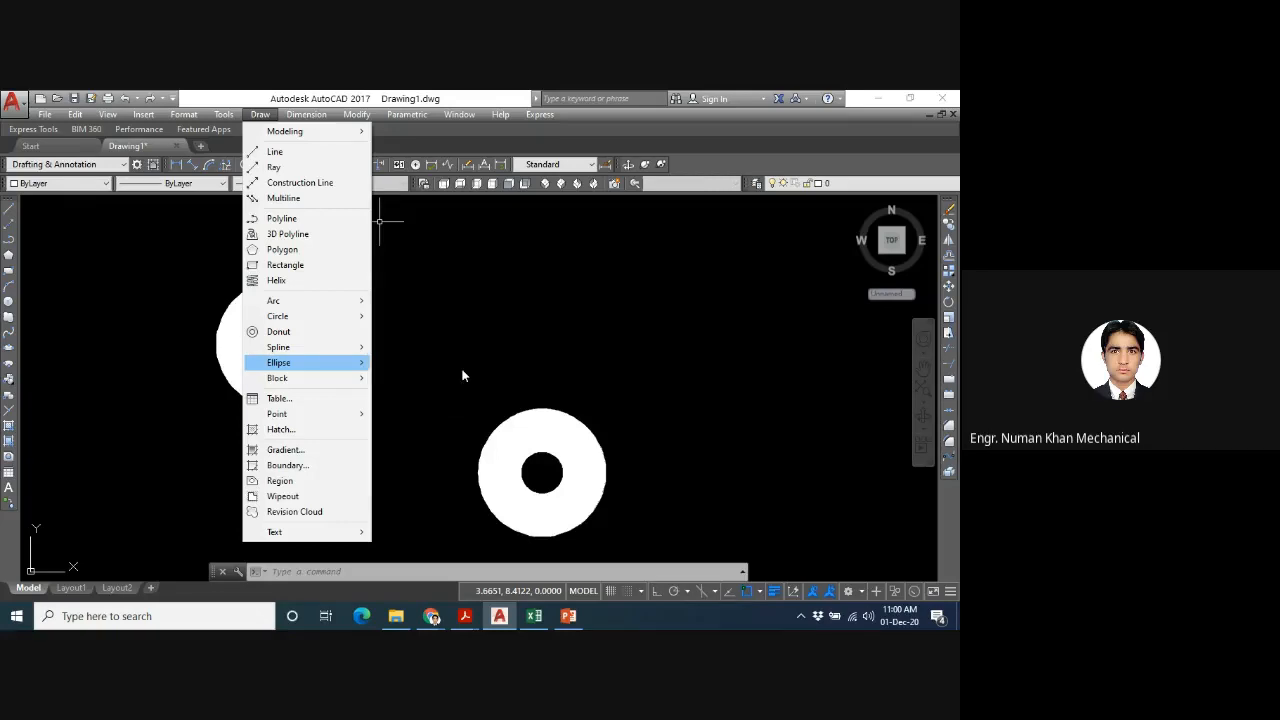
{"action": "left_click", "coordinate": [463, 376]}
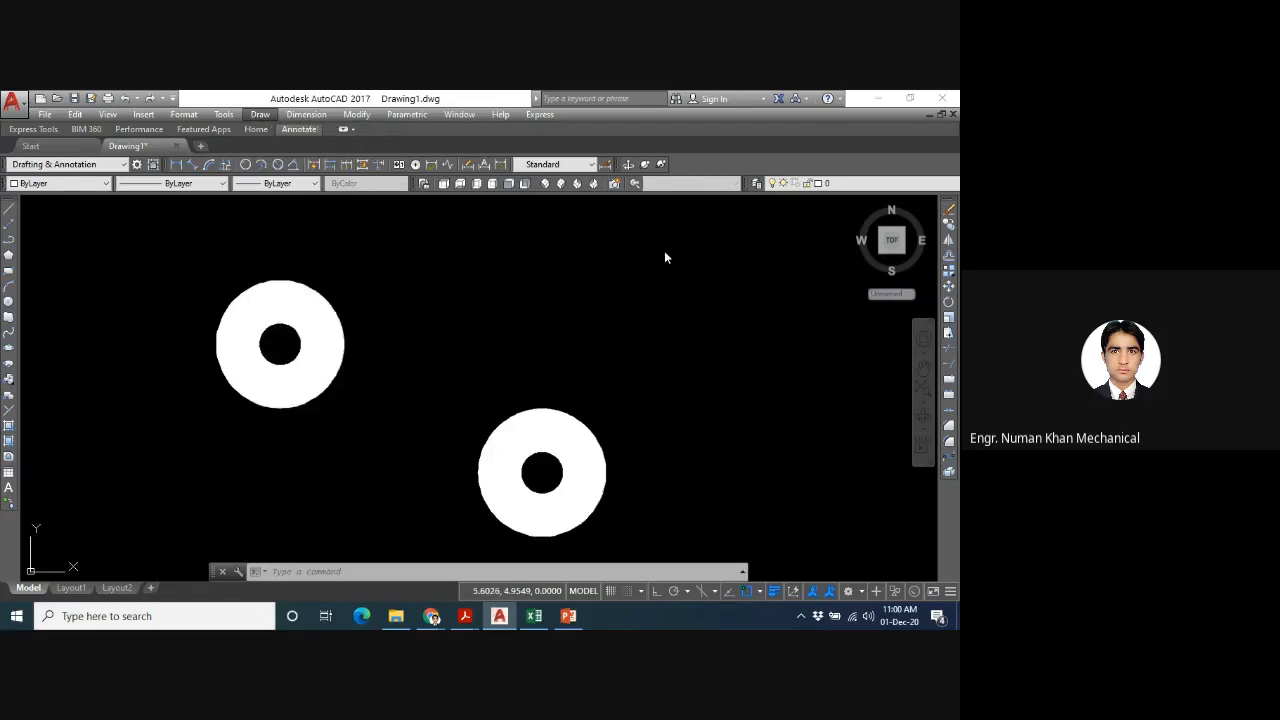
- Select both filled donuts with a crossing window and delete them to empty the drawing area
{"action": "left_click", "coordinate": [663, 250]}
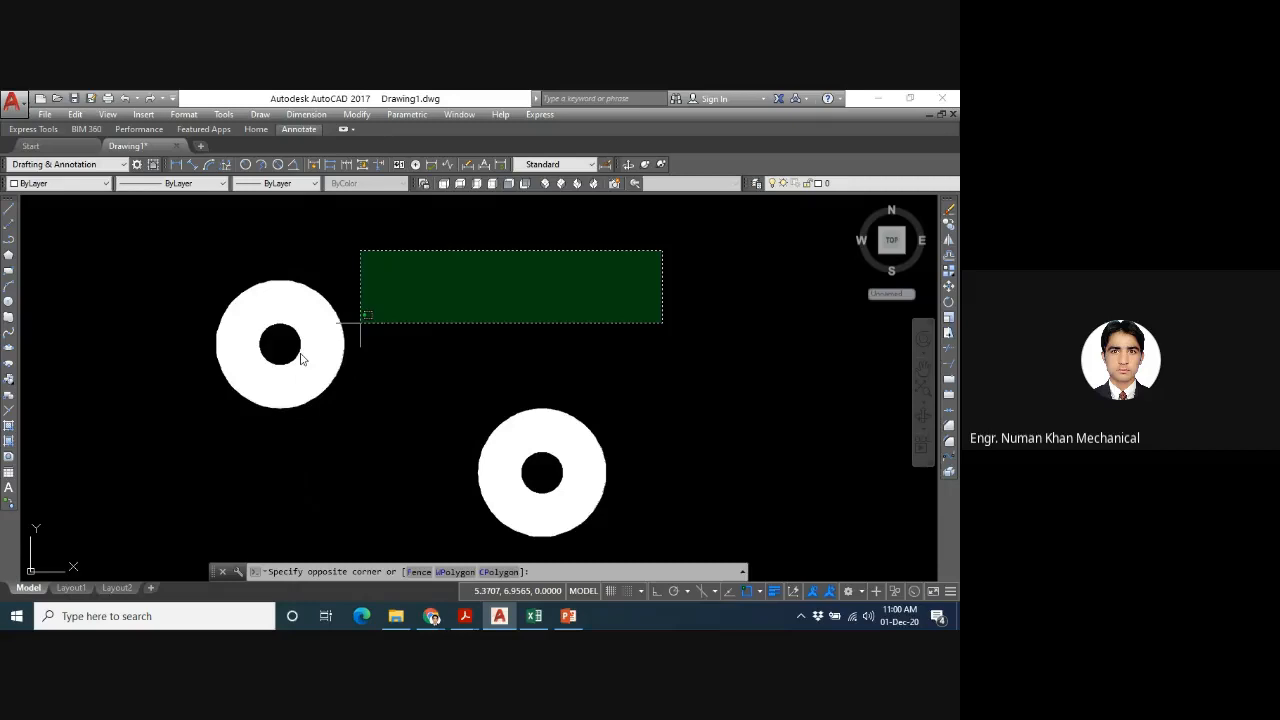
{"action": "left_click", "coordinate": [272, 499]}
{"action": "key", "text": "Delete"}
{"action": "type", "text": "z"}
{"action": "key", "text": "Return"}
{"action": "key", "text": "Return"}
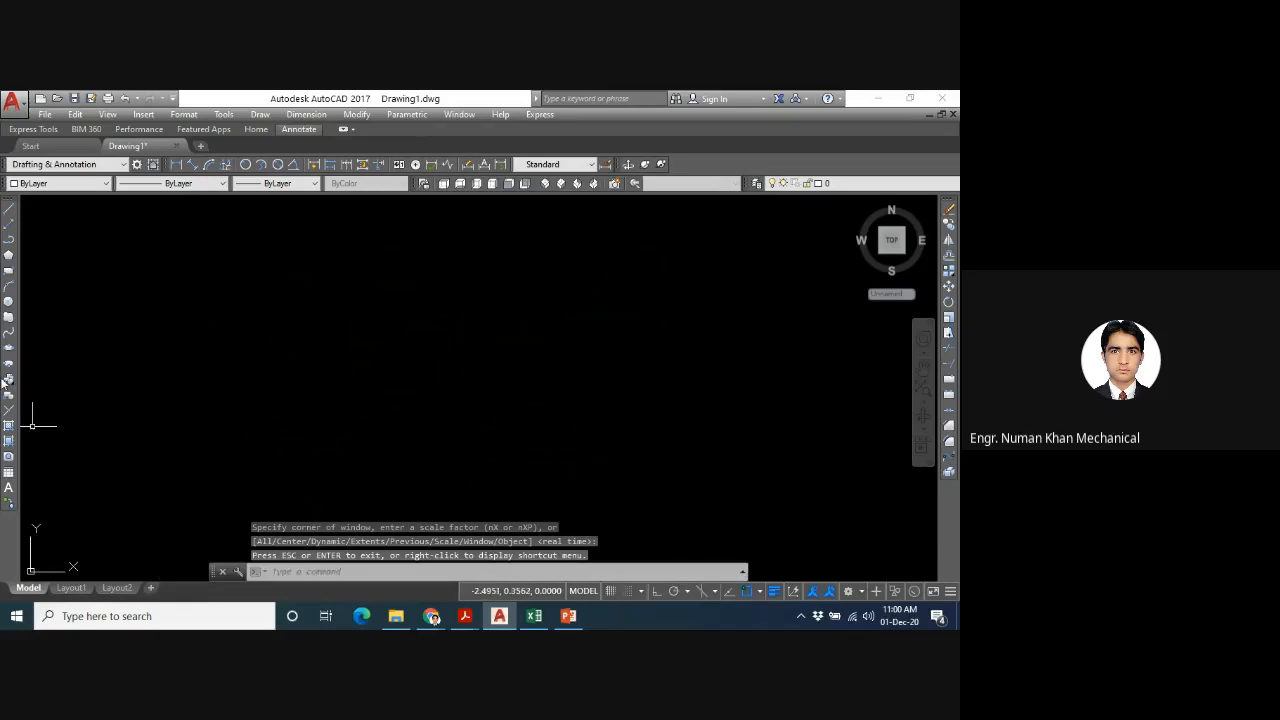
{"action": "type", "text": "EL"}
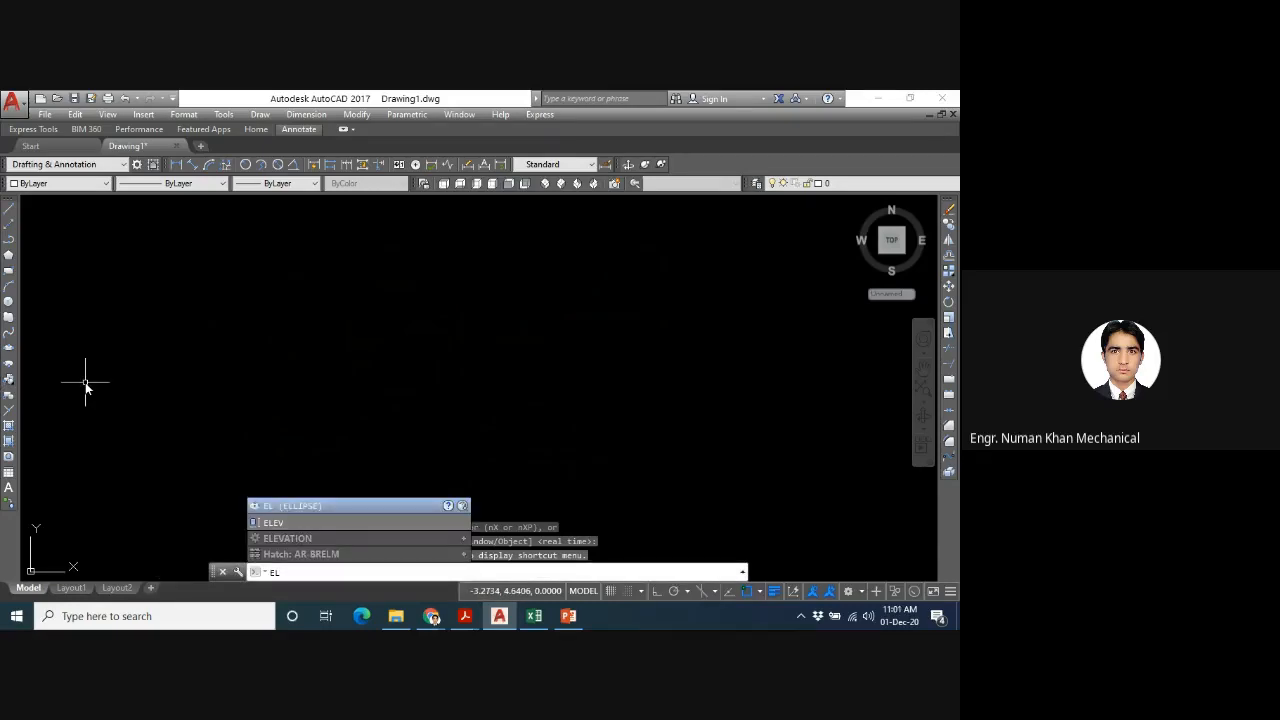
{"action": "key", "text": "Return"}
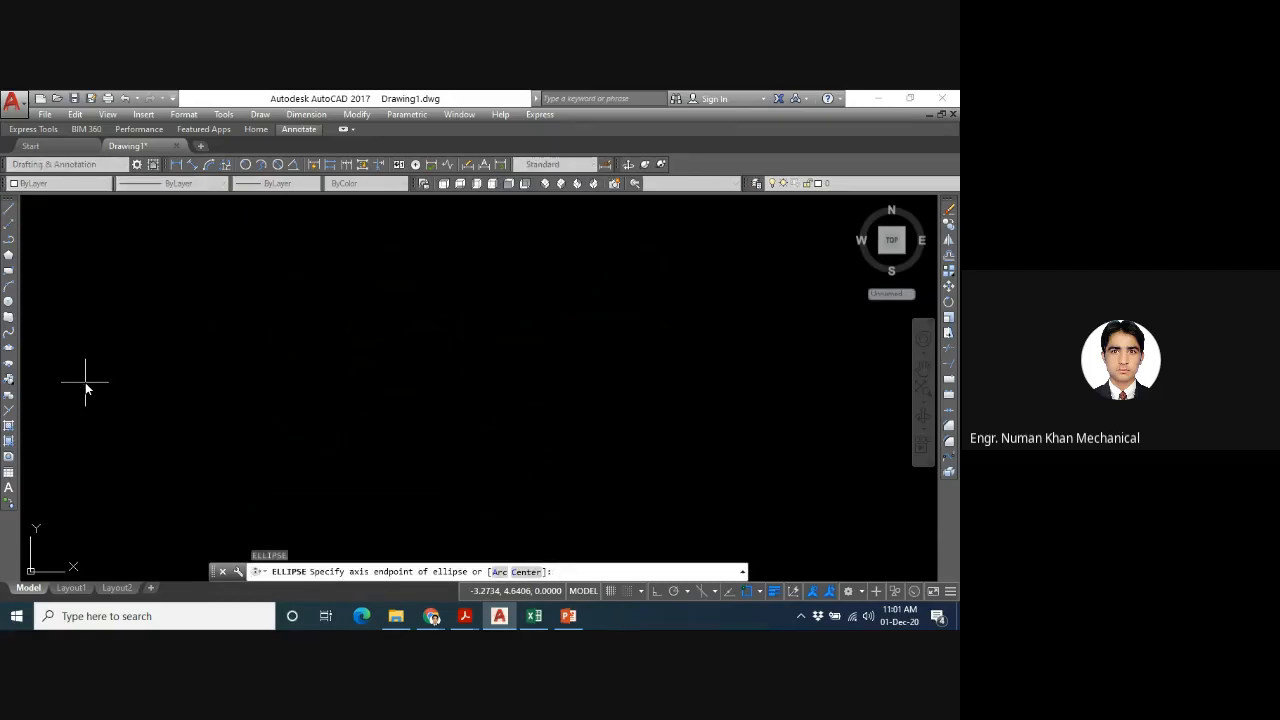
{"action": "key", "text": "Escape"}
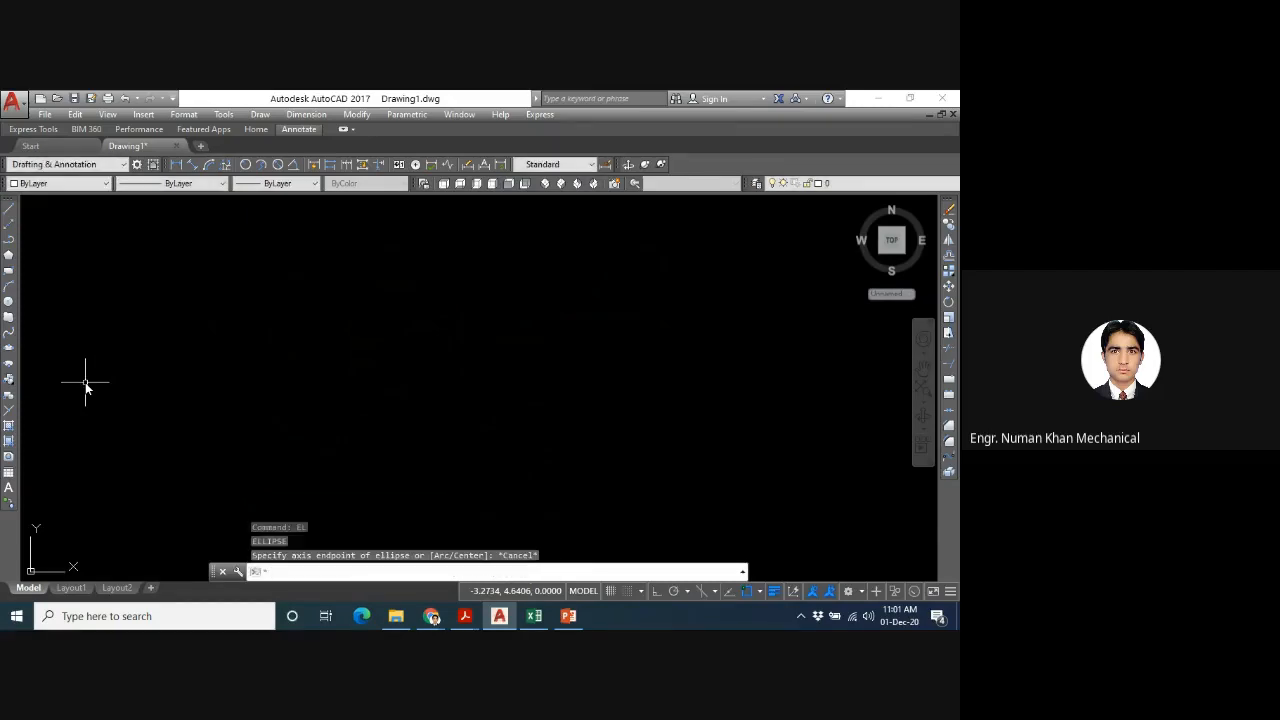
{"action": "left_click", "coordinate": [11, 349]}
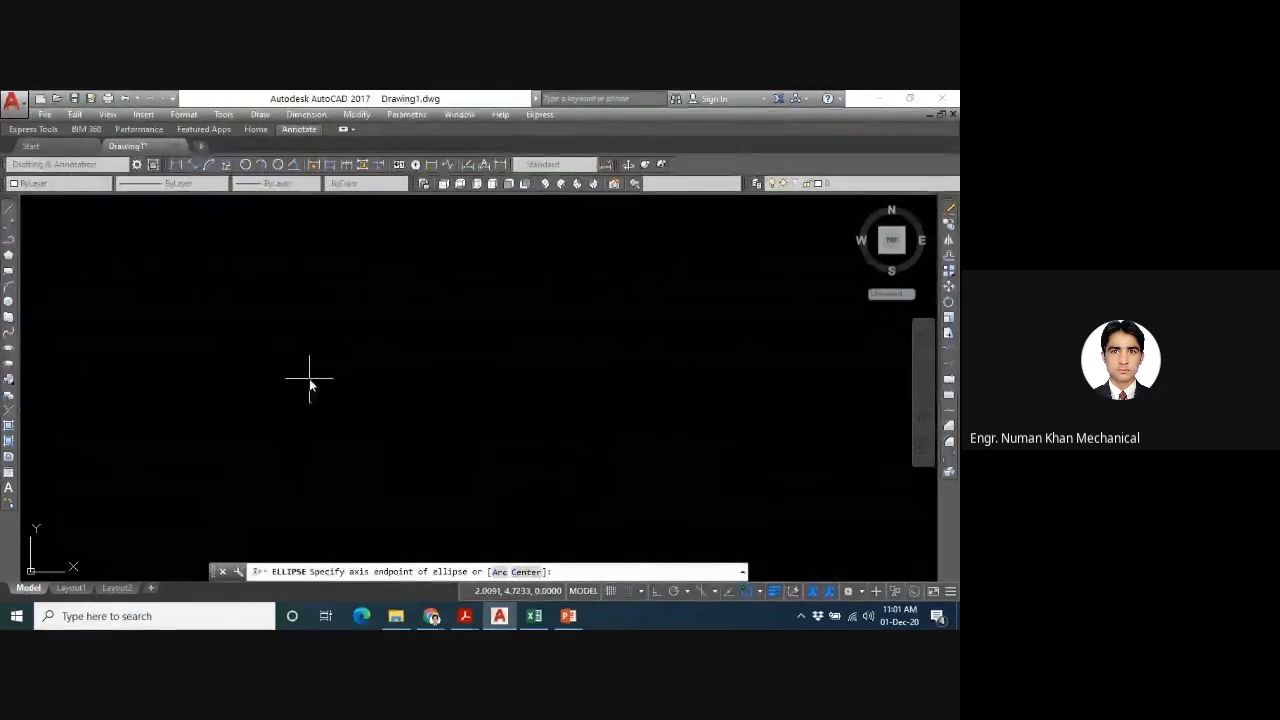
{"action": "key", "text": "Escape"}
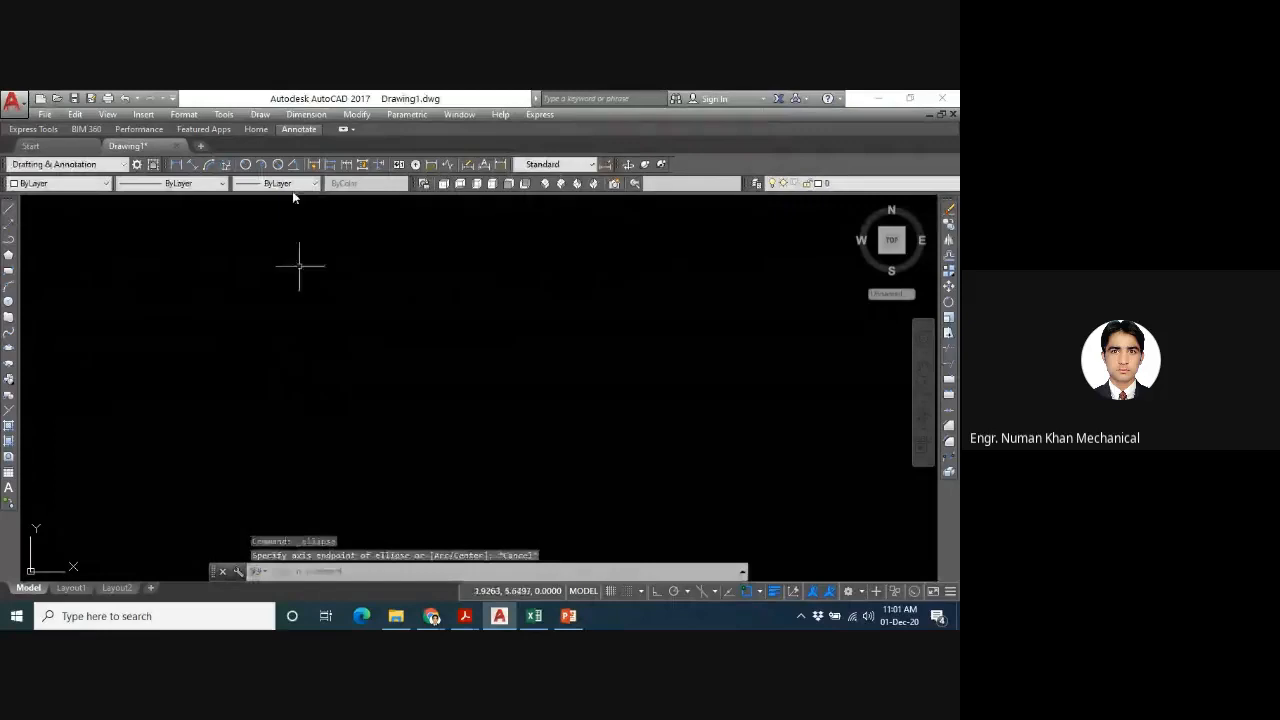
- Draw an ellipse by its center at about (4.48, 3.50), with a horizontal half-axis of about 3.6 and a vertical half-axis of about 1.6
{"action": "left_click", "coordinate": [260, 114]}
{"action": "mouse_move", "coordinate": [292, 362]}
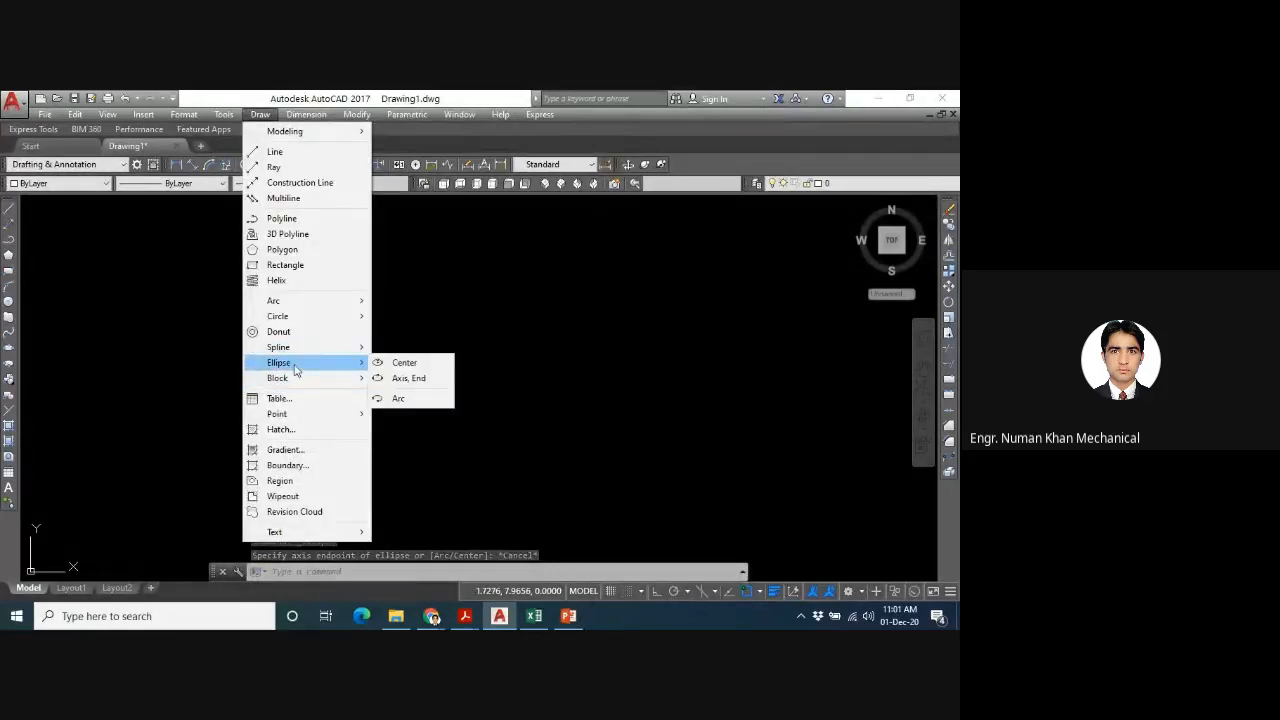
{"action": "left_click", "coordinate": [402, 361]}
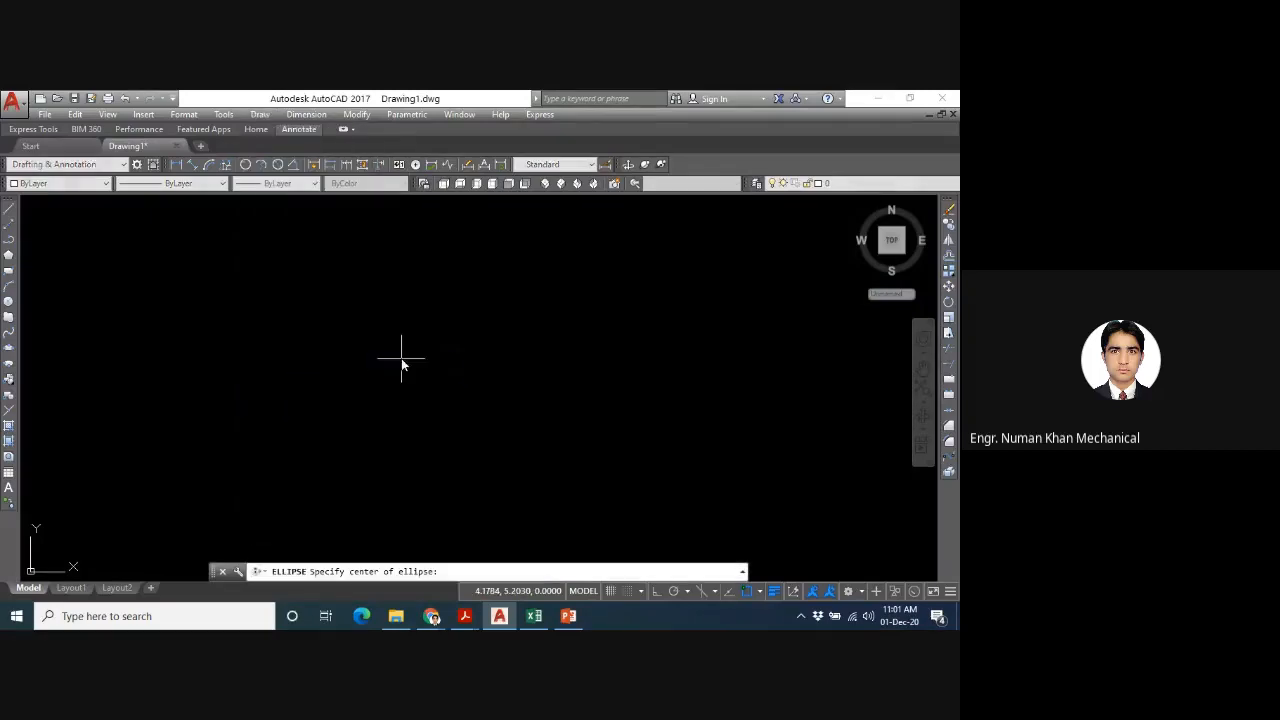
{"action": "left_click", "coordinate": [414, 433]}
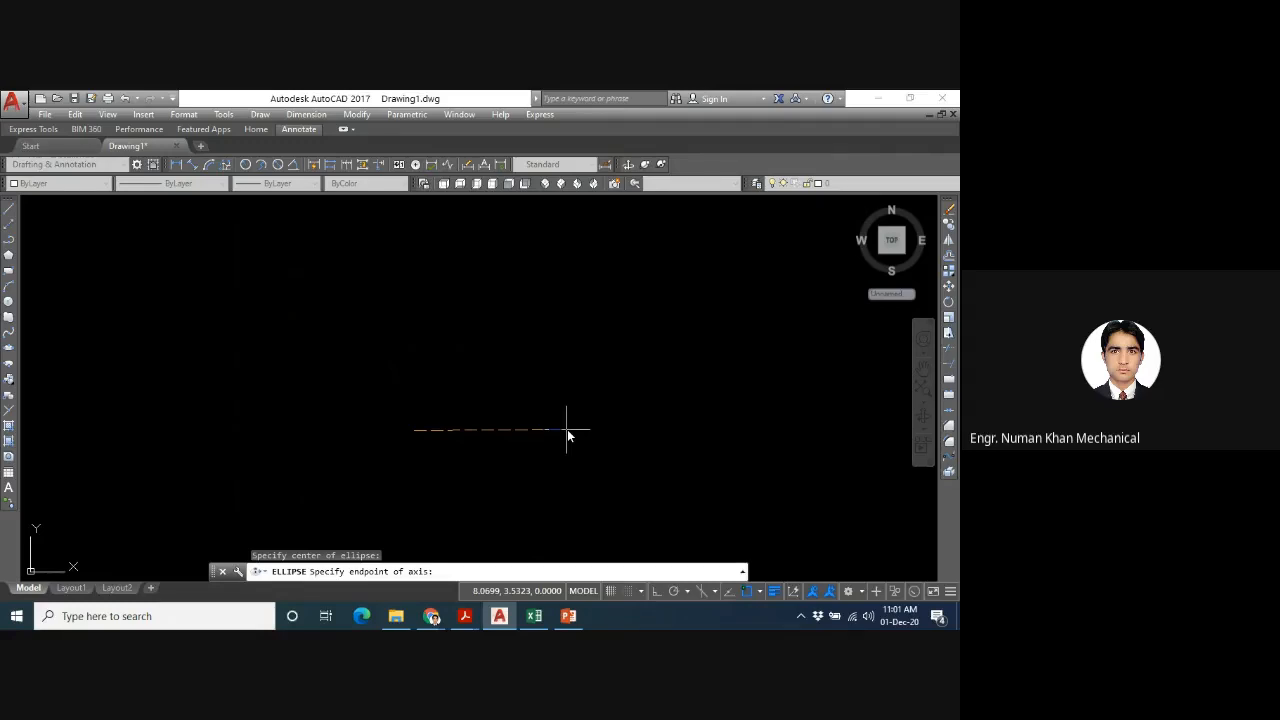
{"action": "left_click", "coordinate": [567, 435]}
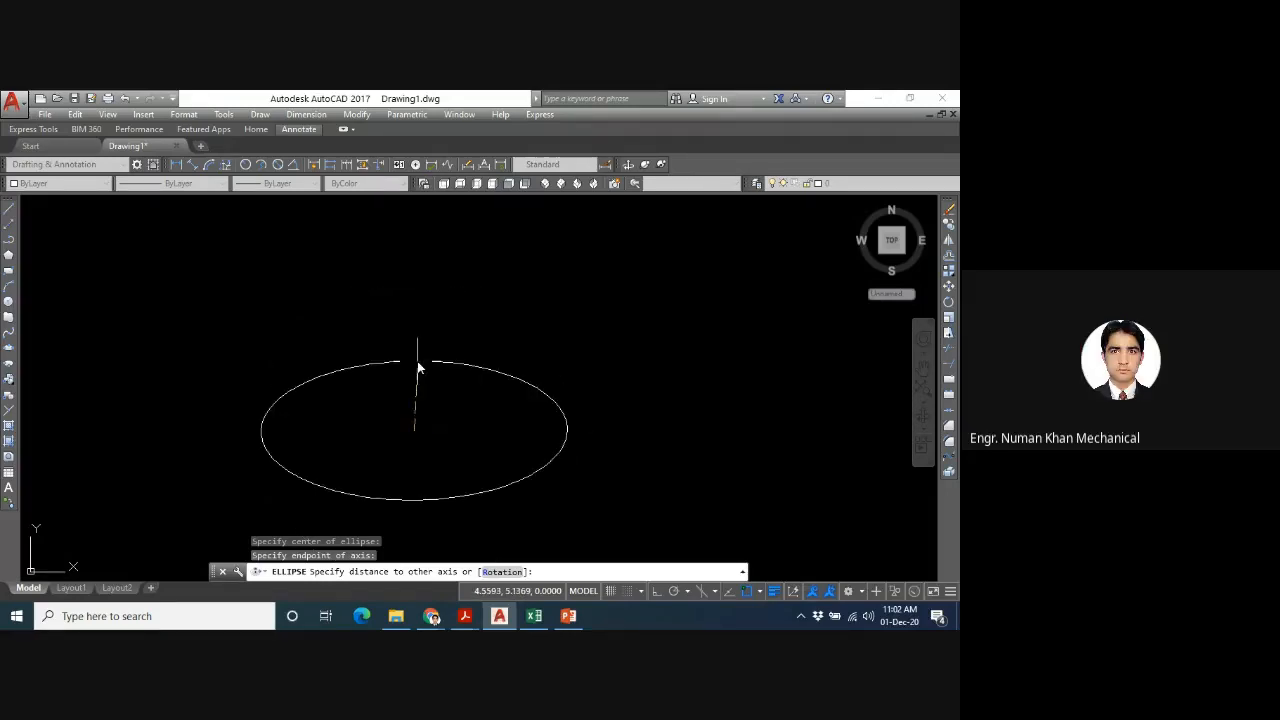
{"action": "left_click", "coordinate": [417, 361]}
{"action": "key", "text": "Return"}
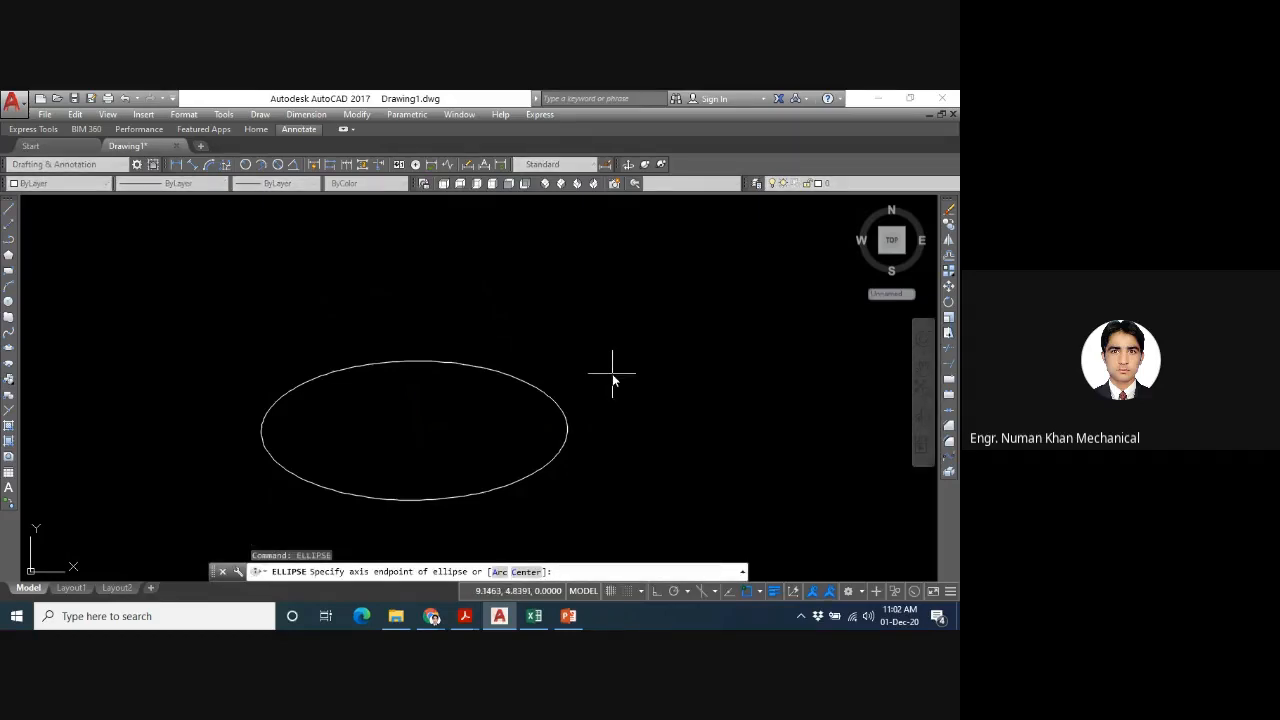
{"action": "left_click", "coordinate": [413, 430]}
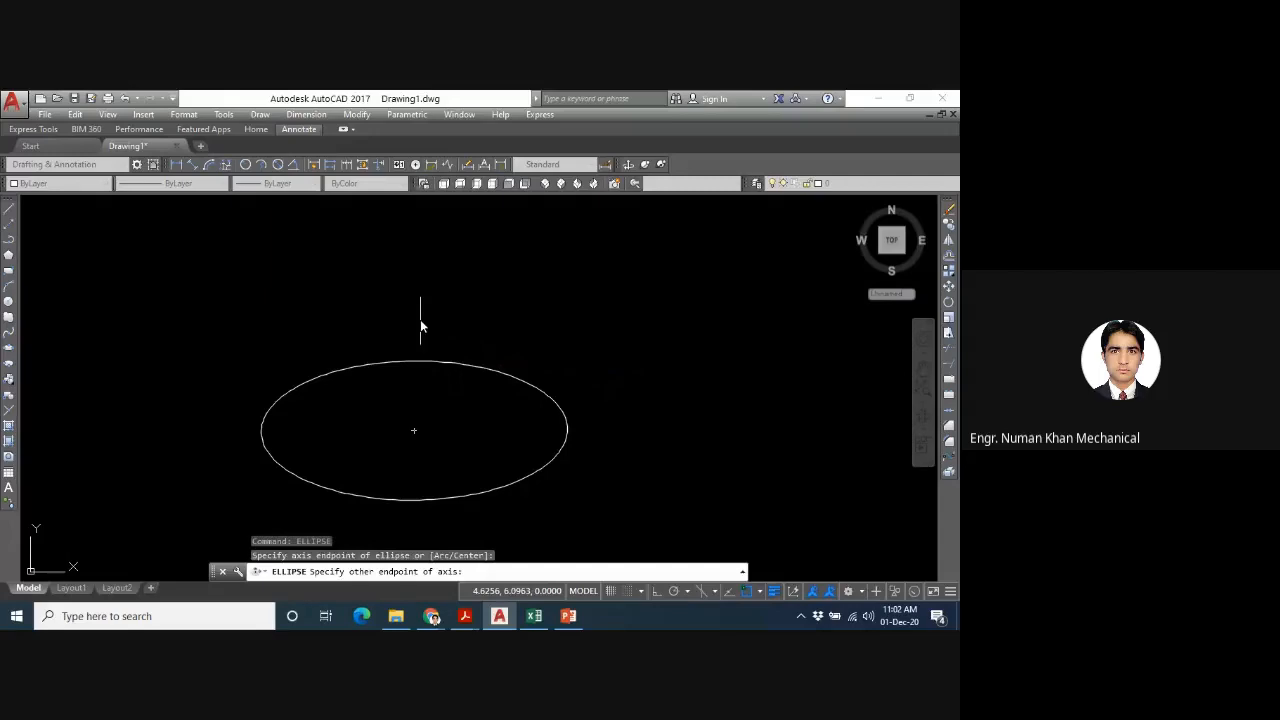
{"action": "left_click", "coordinate": [421, 325]}
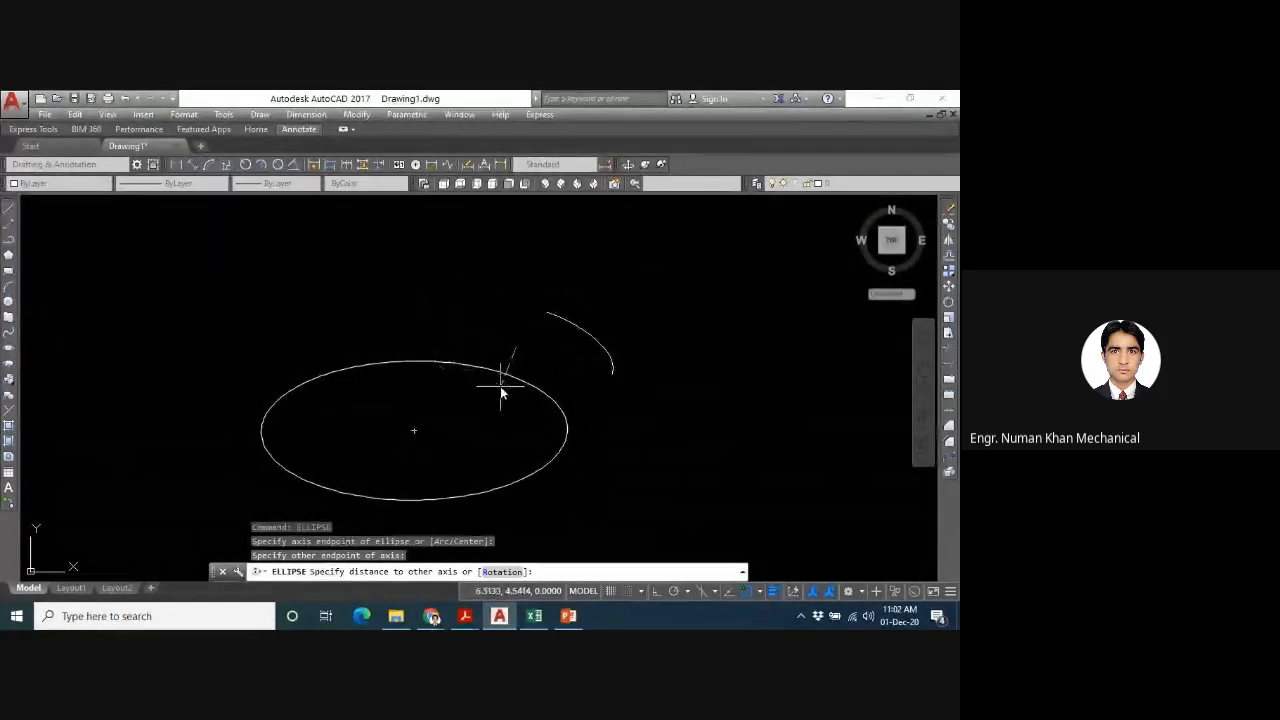
{"action": "key", "text": "Escape"}
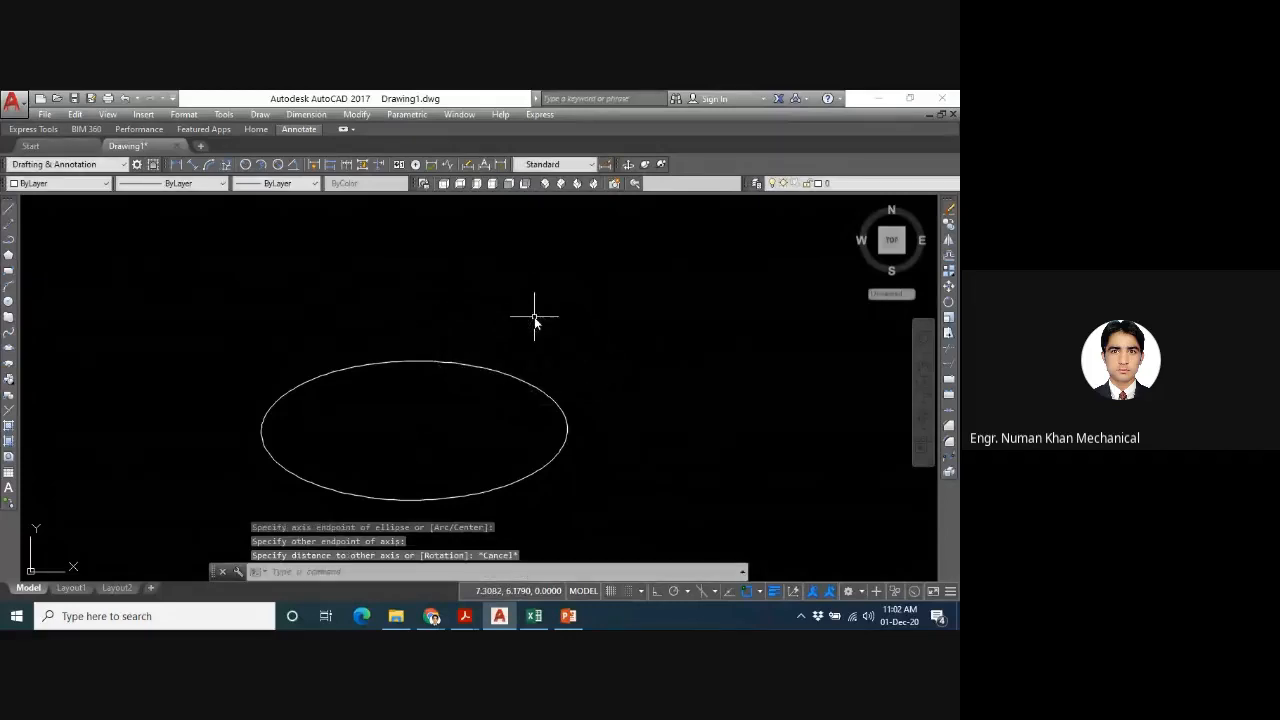
- Draw a second ellipse beside the first with the Axis, End method, ending its downward-sloping axis near (14.6, 3.1), with a rotation of 30
{"action": "left_click", "coordinate": [260, 114]}
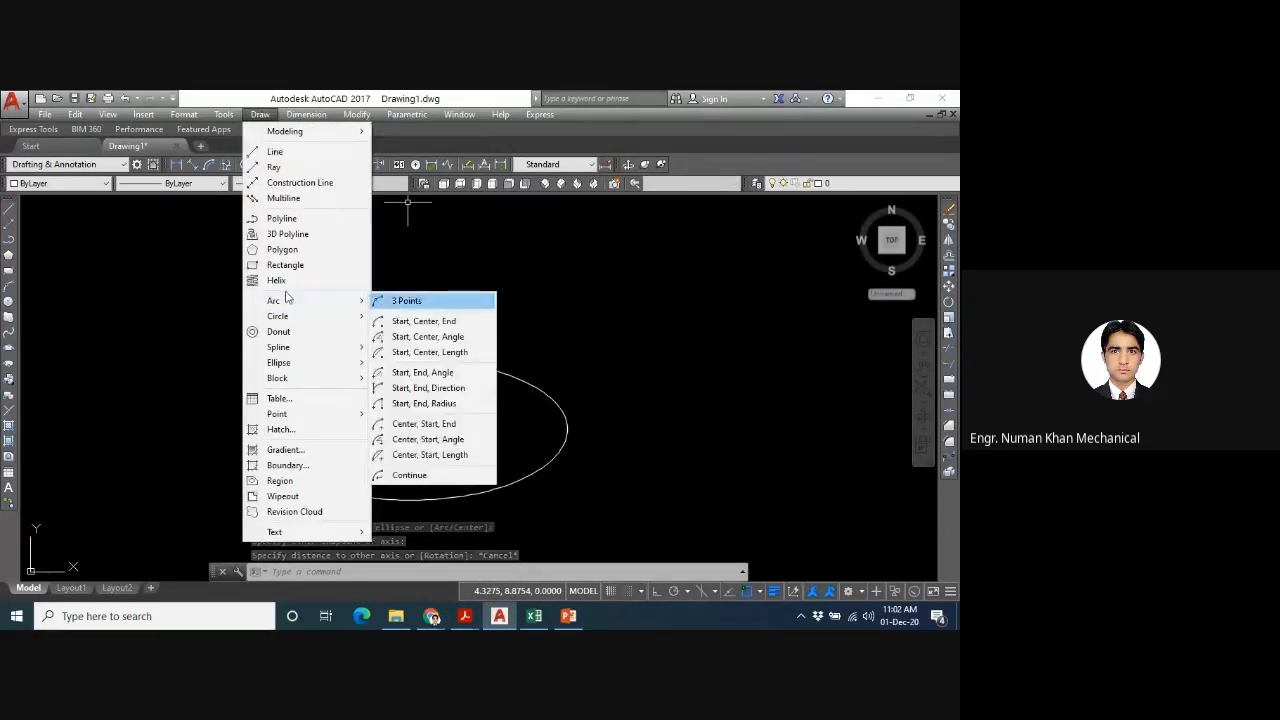
{"action": "mouse_move", "coordinate": [284, 374]}
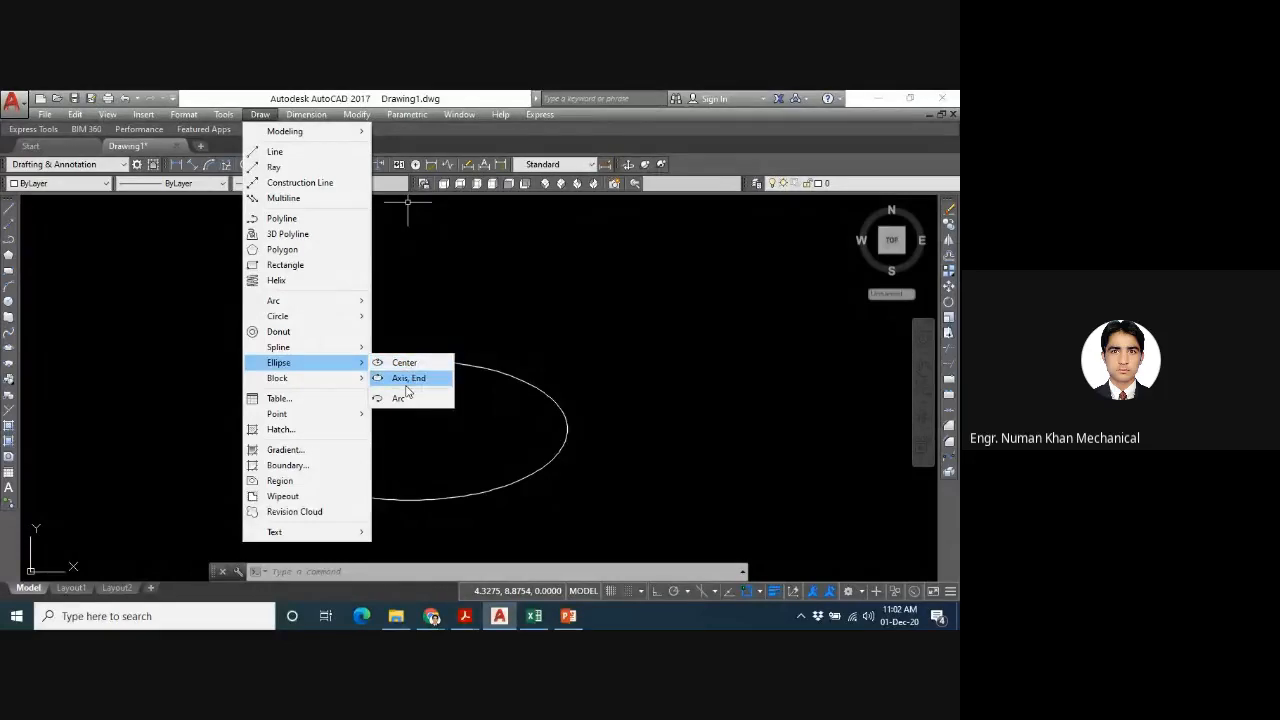
{"action": "left_click", "coordinate": [407, 380]}
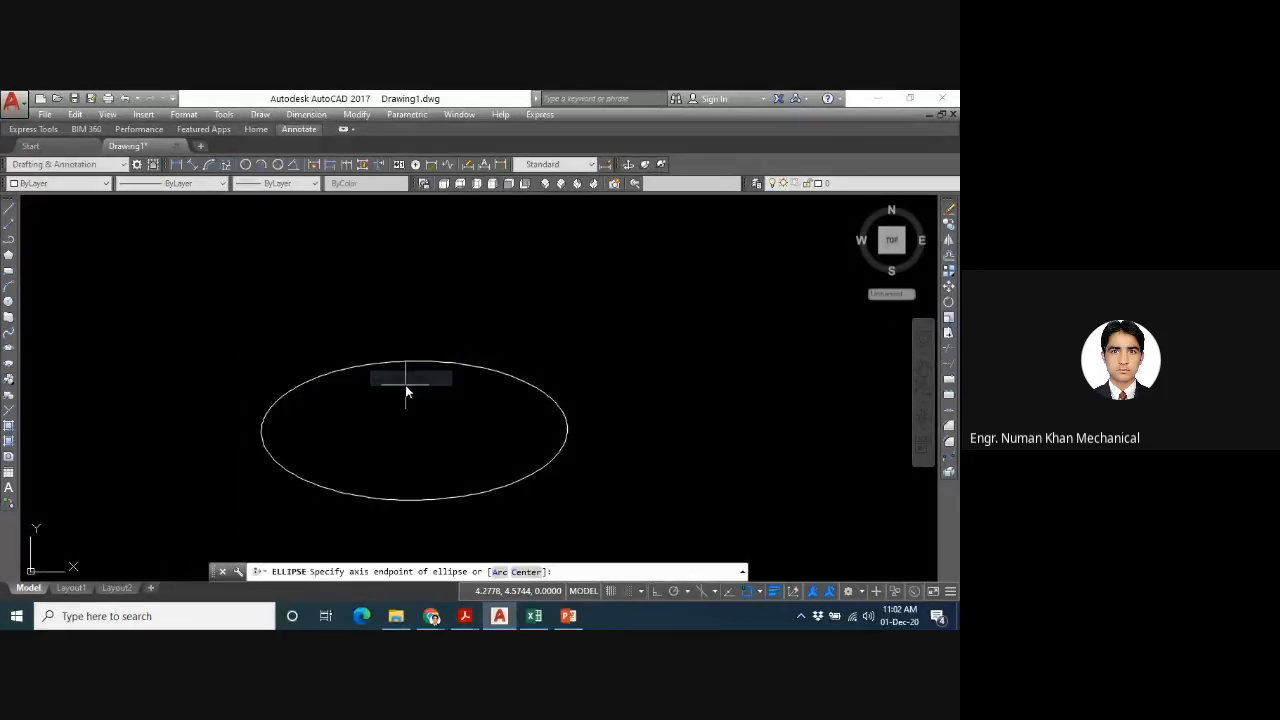
{"action": "left_click", "coordinate": [642, 381]}
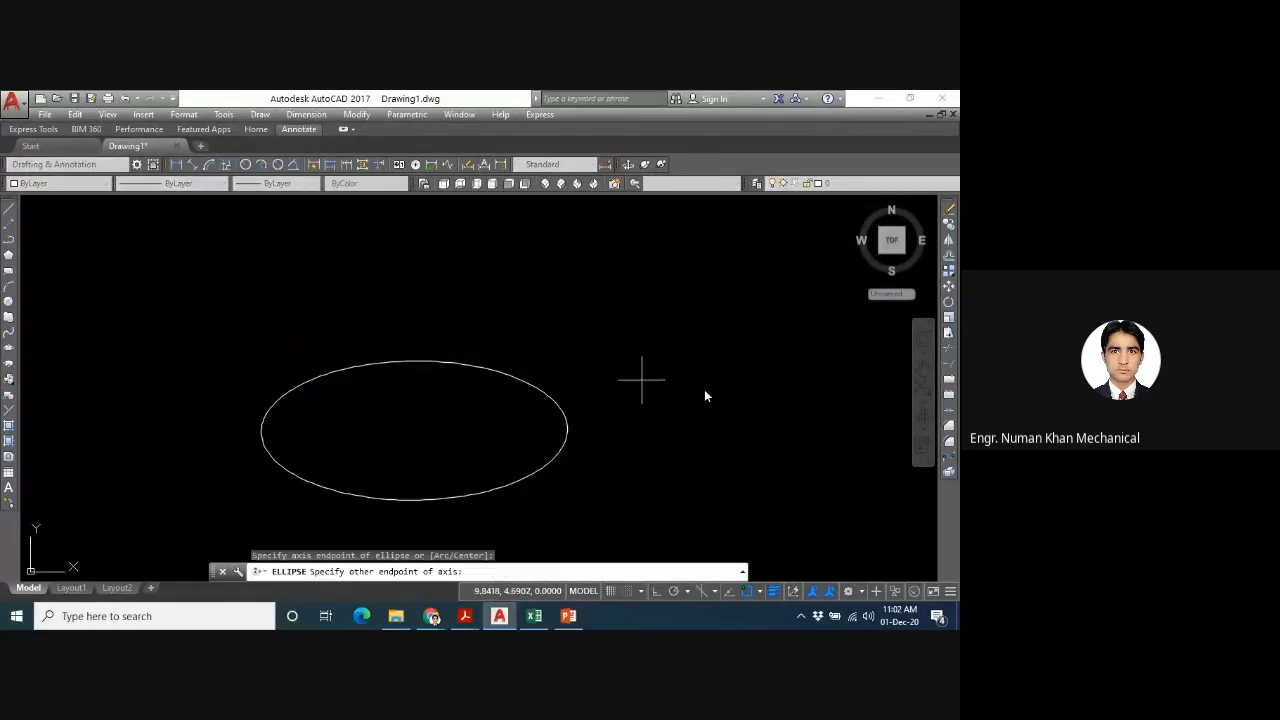
{"action": "left_click", "coordinate": [845, 453]}
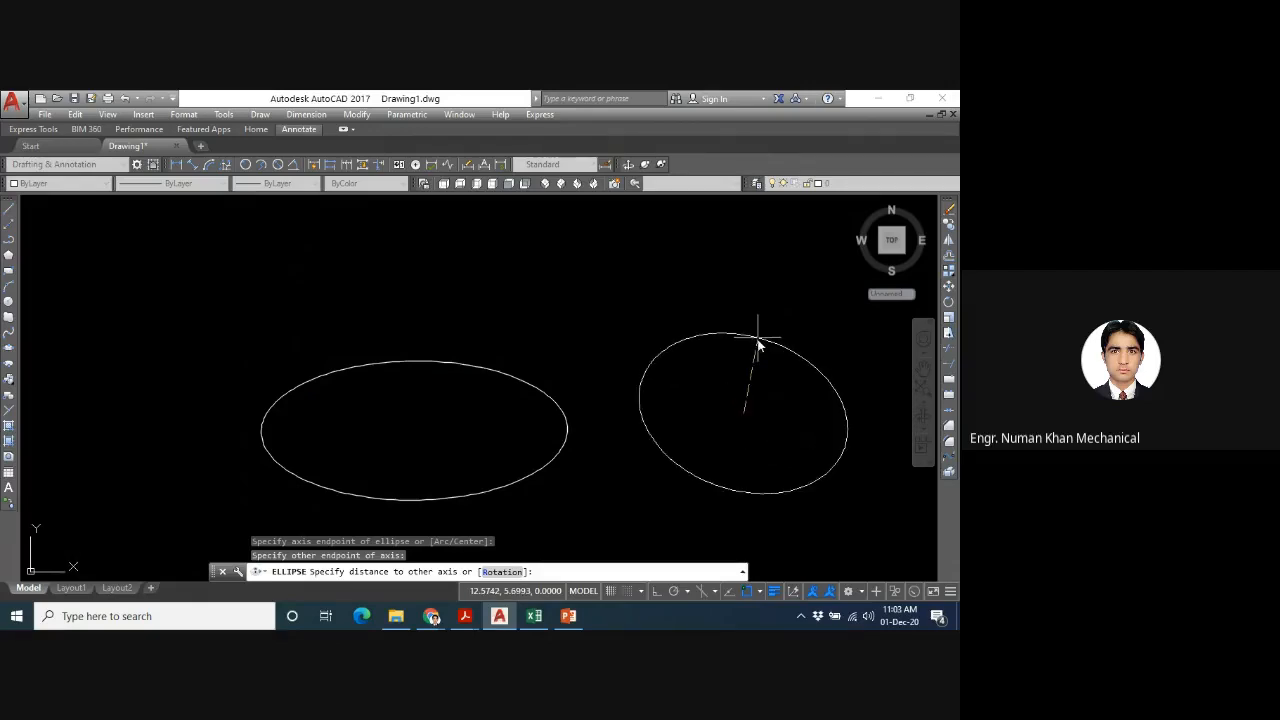
{"action": "type", "text": "r"}
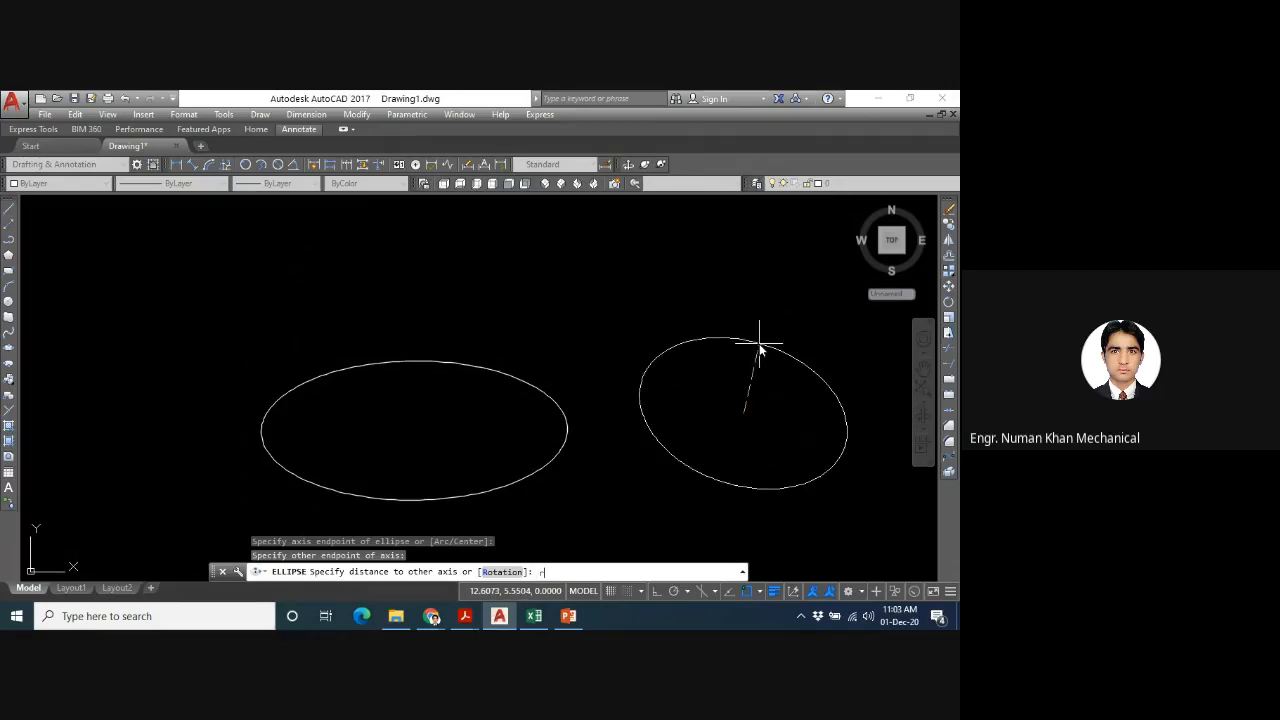
{"action": "key", "text": "Return"}
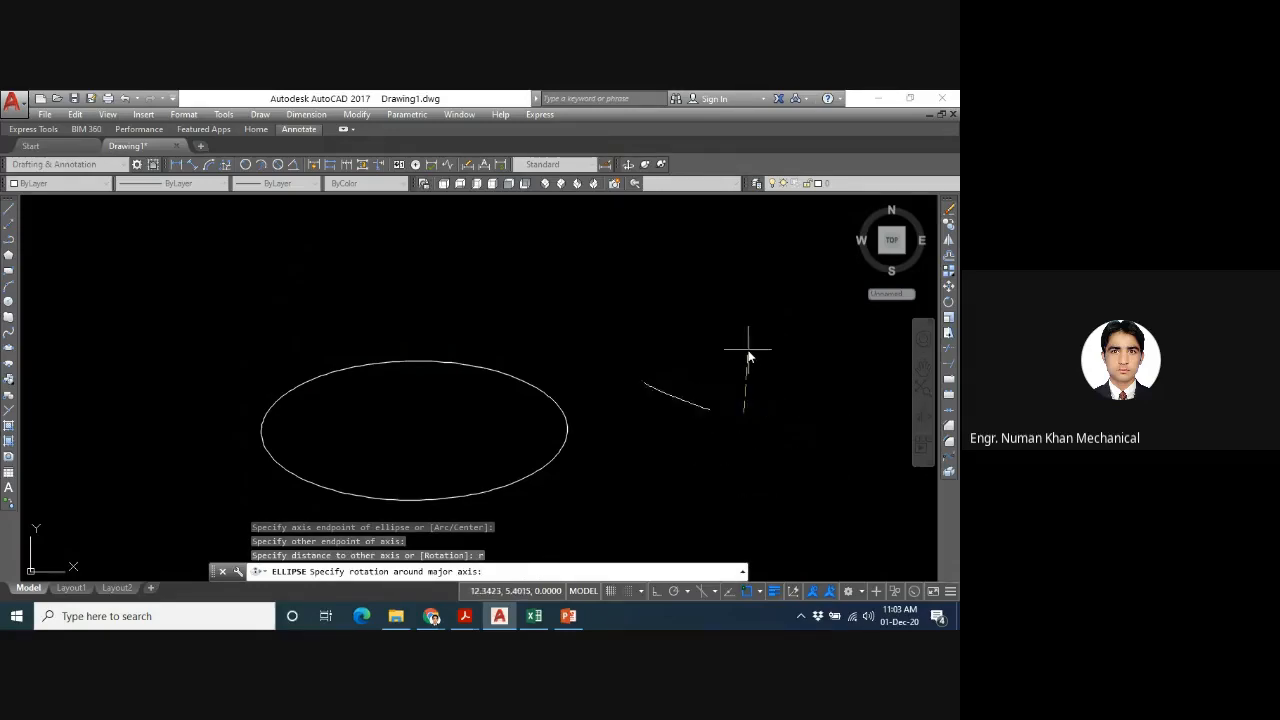
{"action": "type", "text": "30"}
{"action": "key", "text": "Return"}
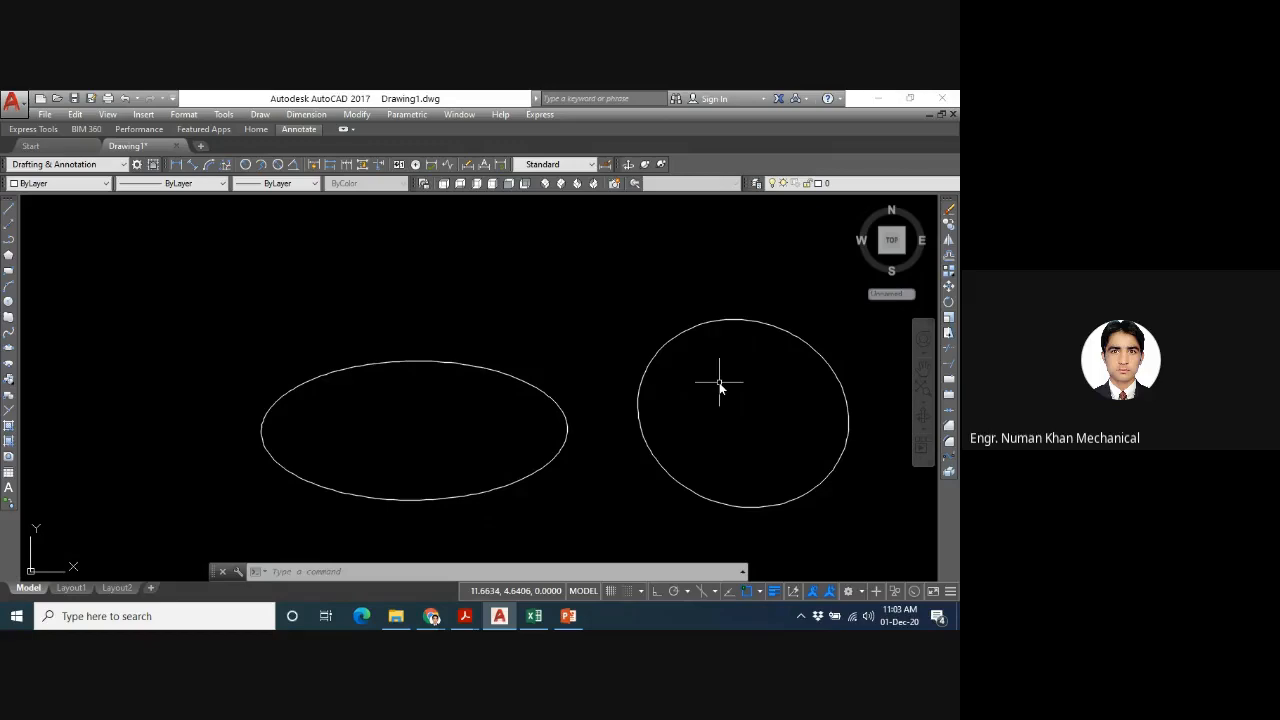
- Select both ellipses with a crossing selection and delete them
{"action": "left_click", "coordinate": [815, 321]}
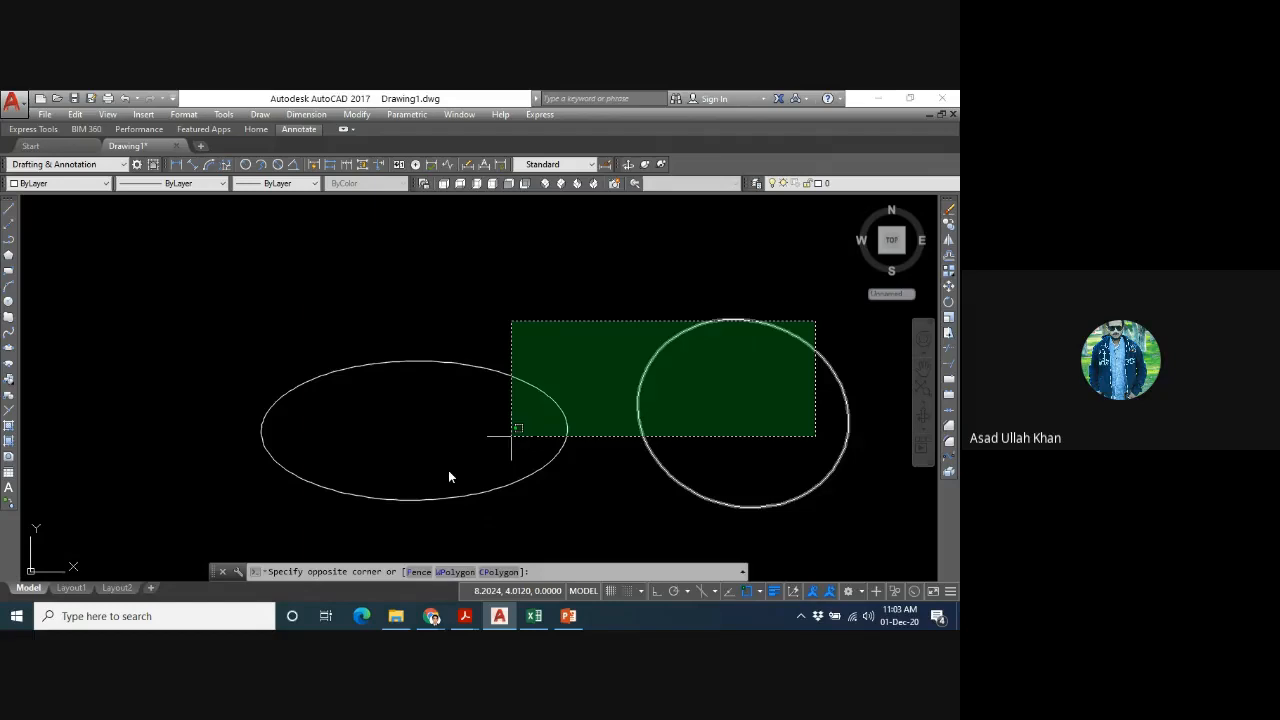
{"action": "left_click", "coordinate": [448, 477]}
{"action": "key", "text": "Delete"}
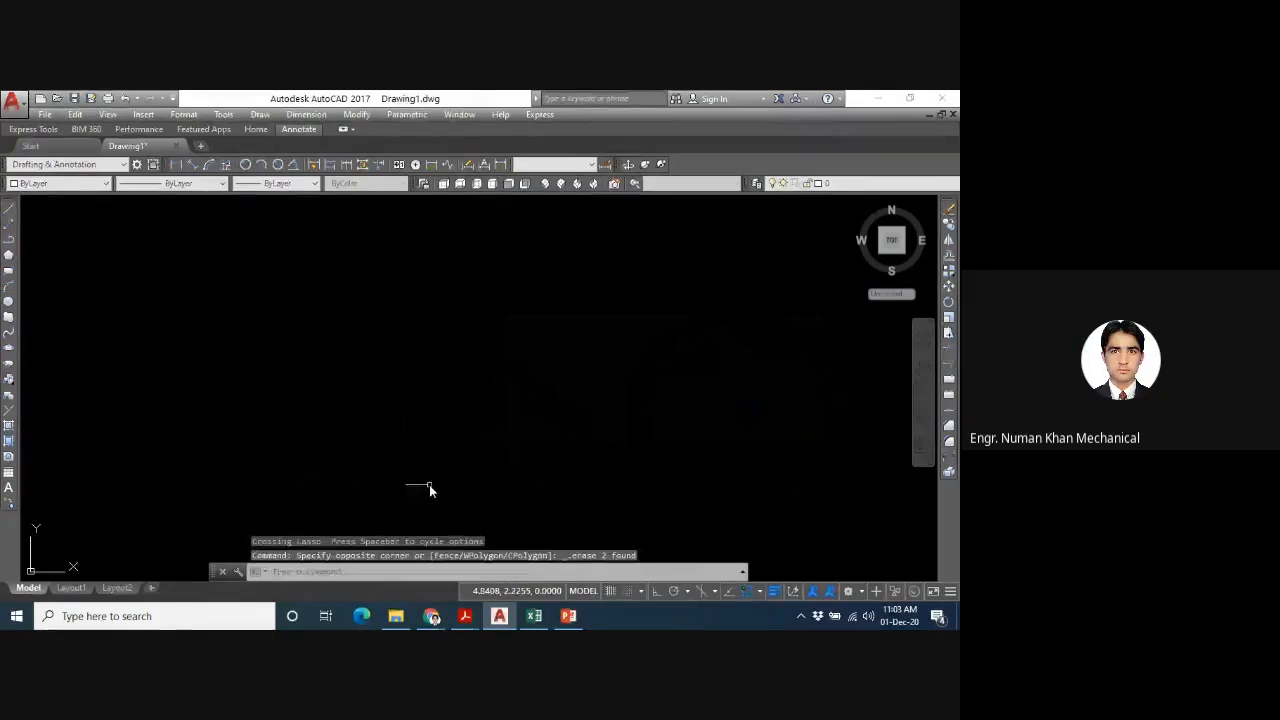
- Draw an ellipse from two endpoints of a horizontal axis about 7.7 long, using a rotation of 40 around the major axis
{"action": "type", "text": "e"}
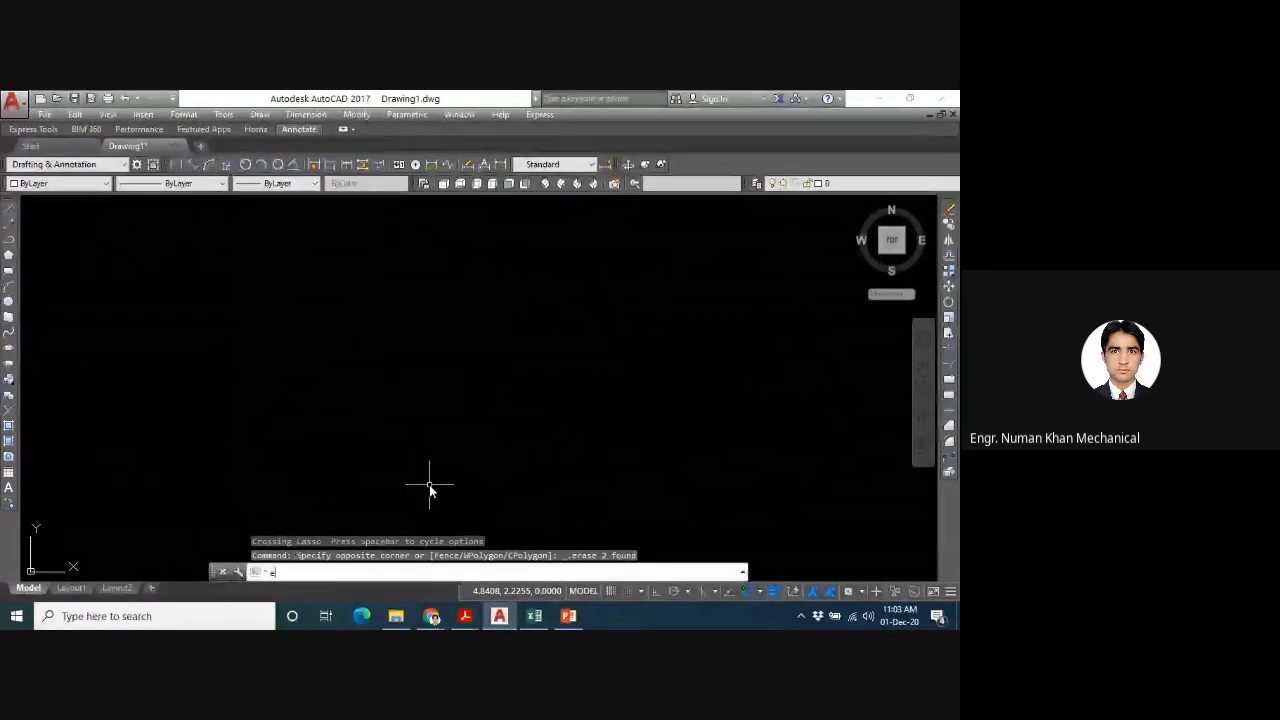
{"action": "type", "text": "l"}
{"action": "key", "text": "Return"}
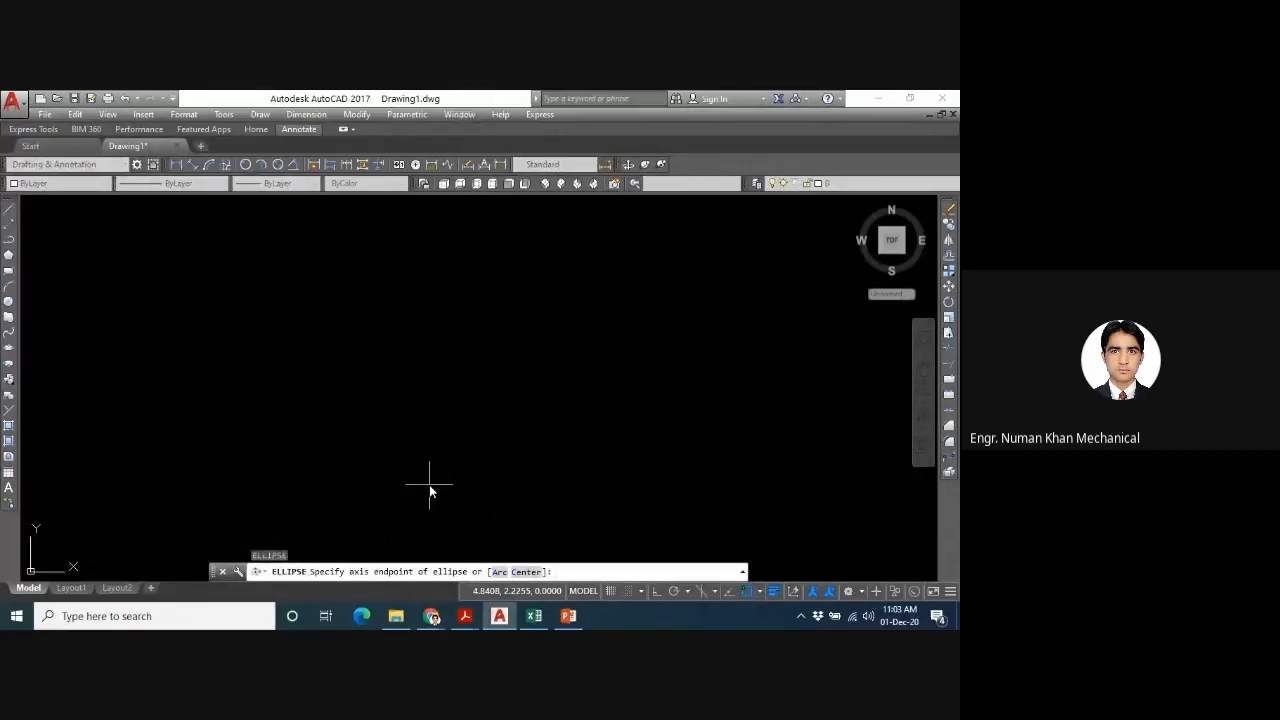
{"action": "left_click", "coordinate": [330, 442]}
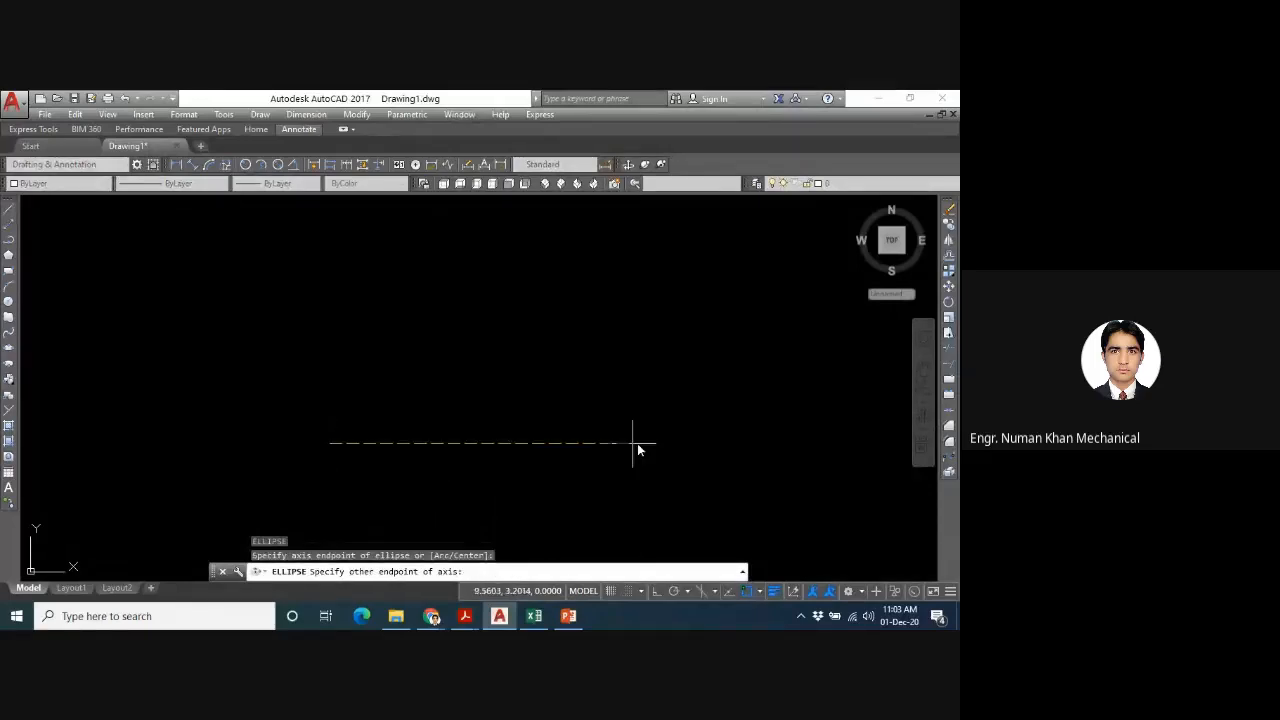
{"action": "left_click", "coordinate": [657, 443]}
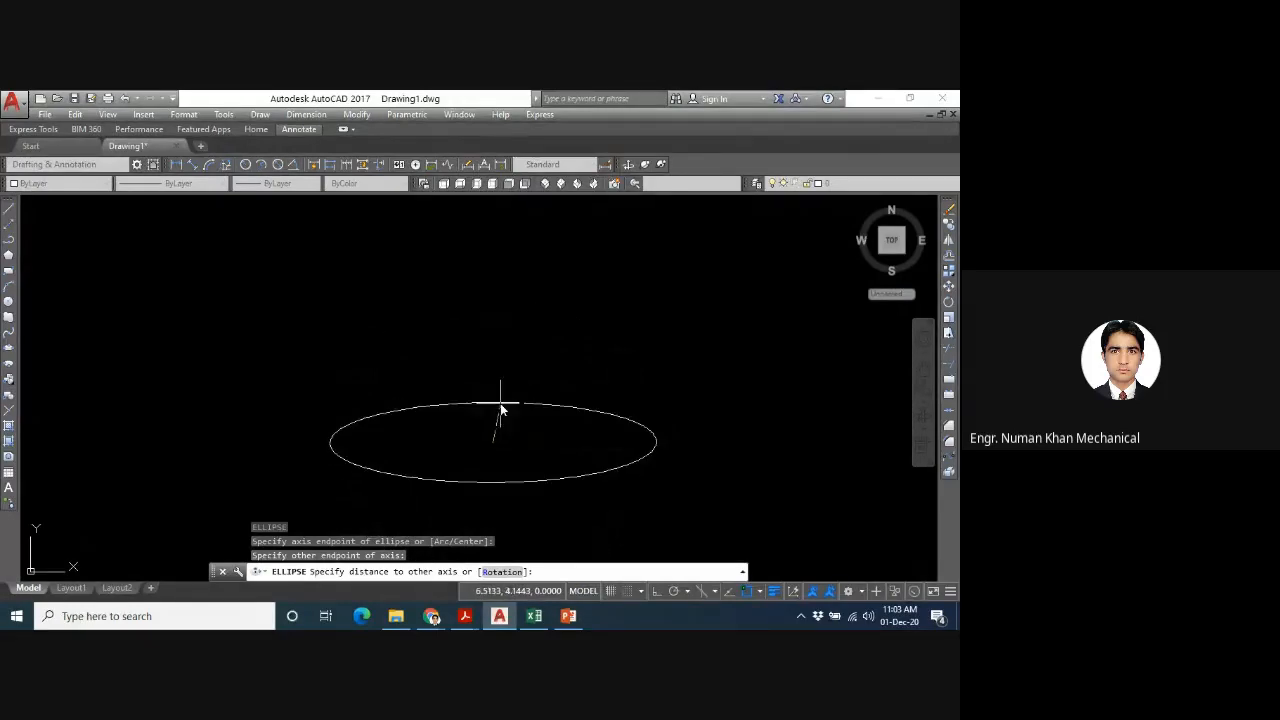
{"action": "type", "text": "r"}
{"action": "key", "text": "Return"}
{"action": "type", "text": "40"}
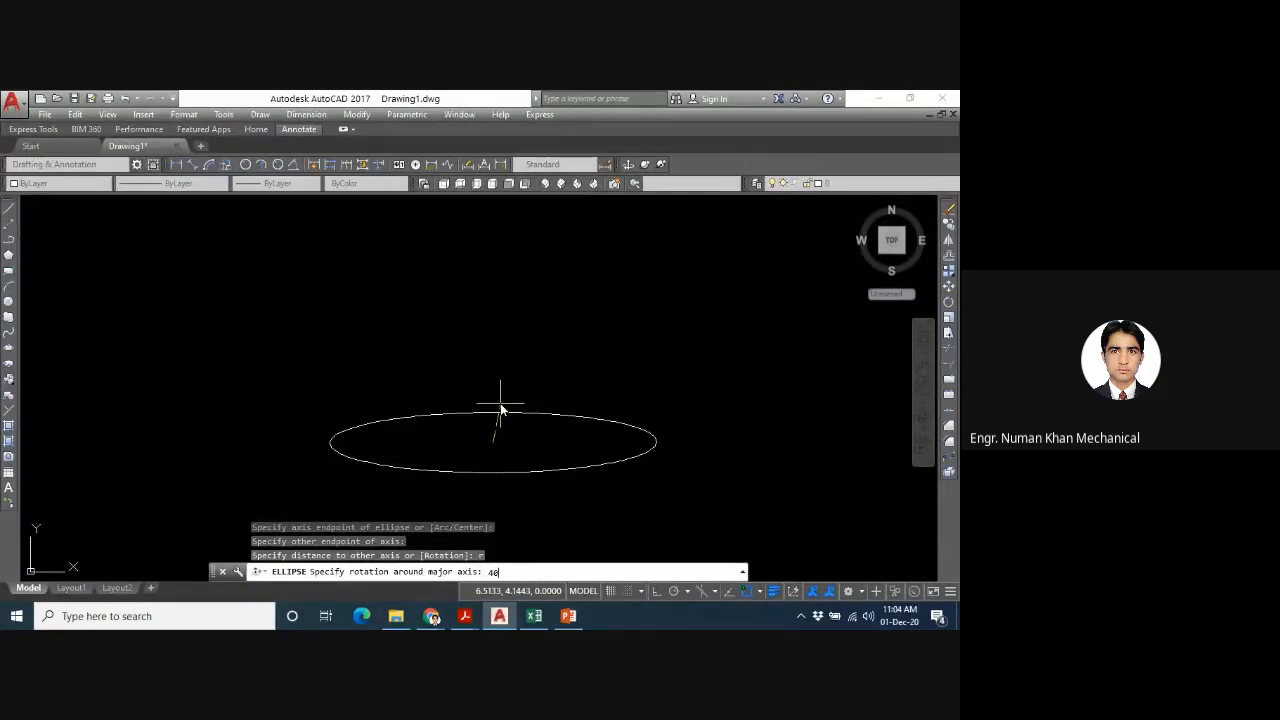
{"action": "key", "text": "Return"}
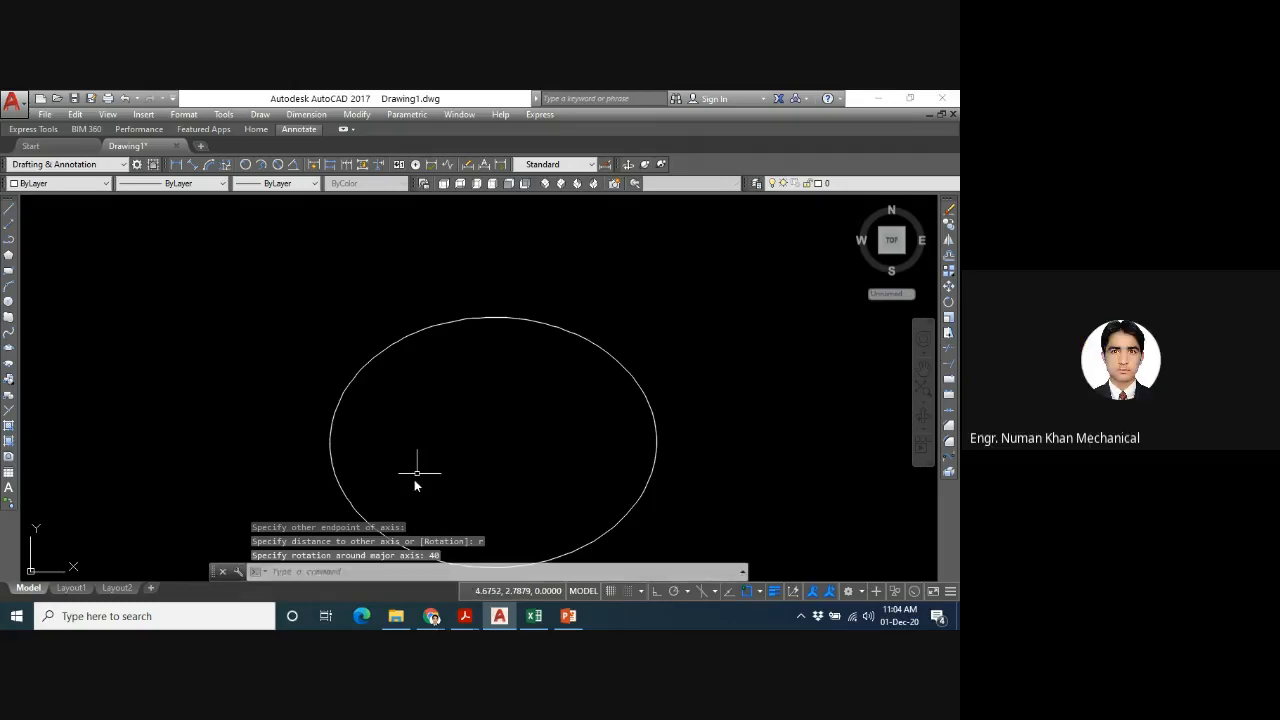
- Switch to the Google Meet call in Chrome to check the participants and return to AutoCAD
{"action": "mouse_move", "coordinate": [432, 615]}
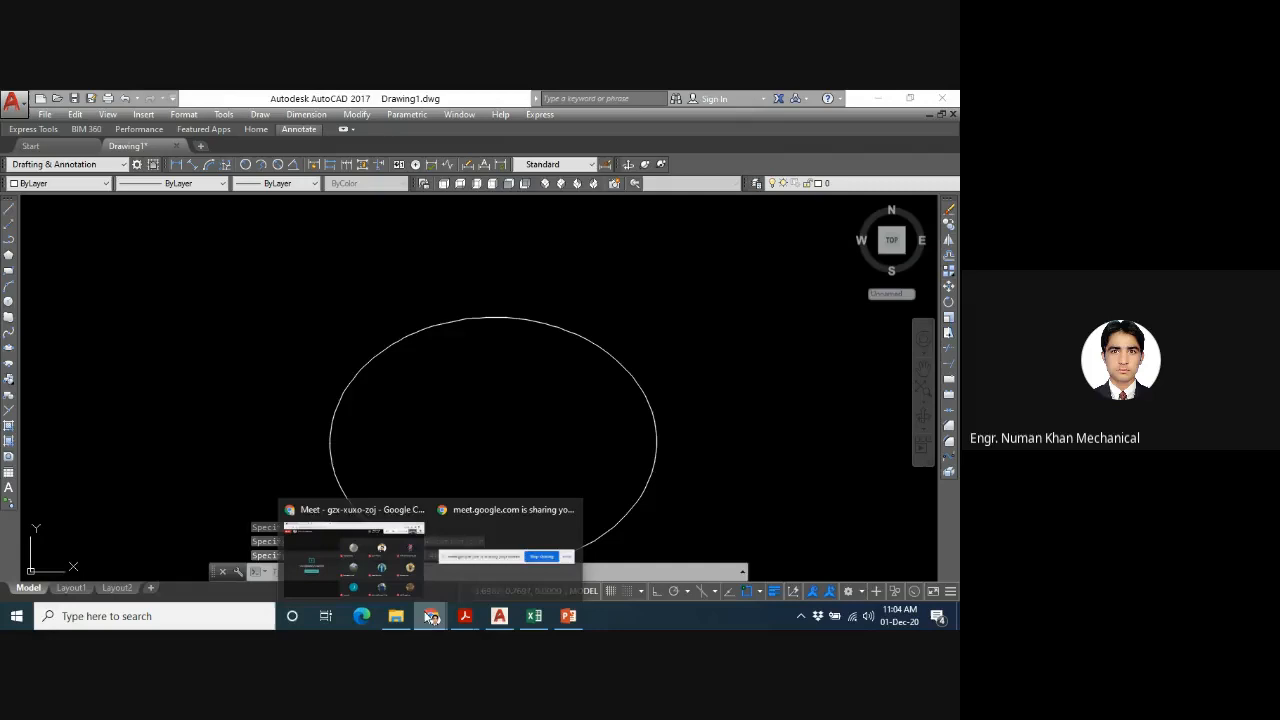
{"action": "left_click", "coordinate": [365, 582]}
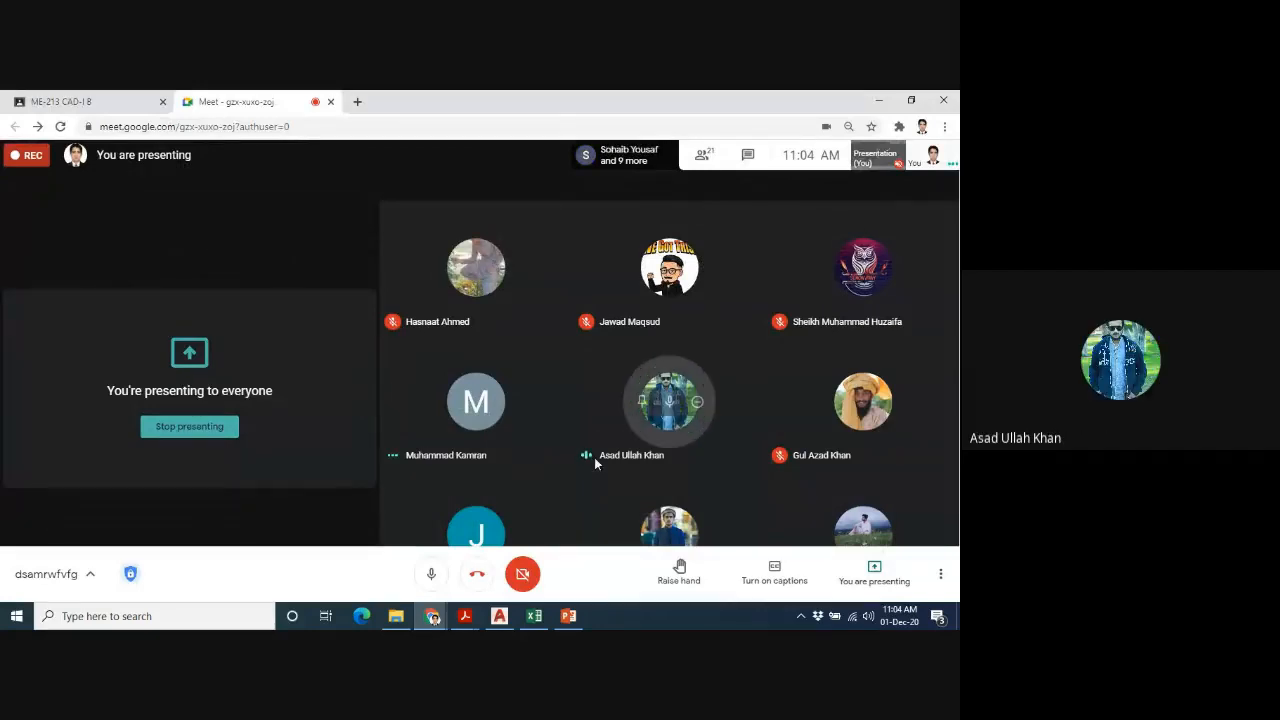
{"action": "mouse_move", "coordinate": [516, 628]}
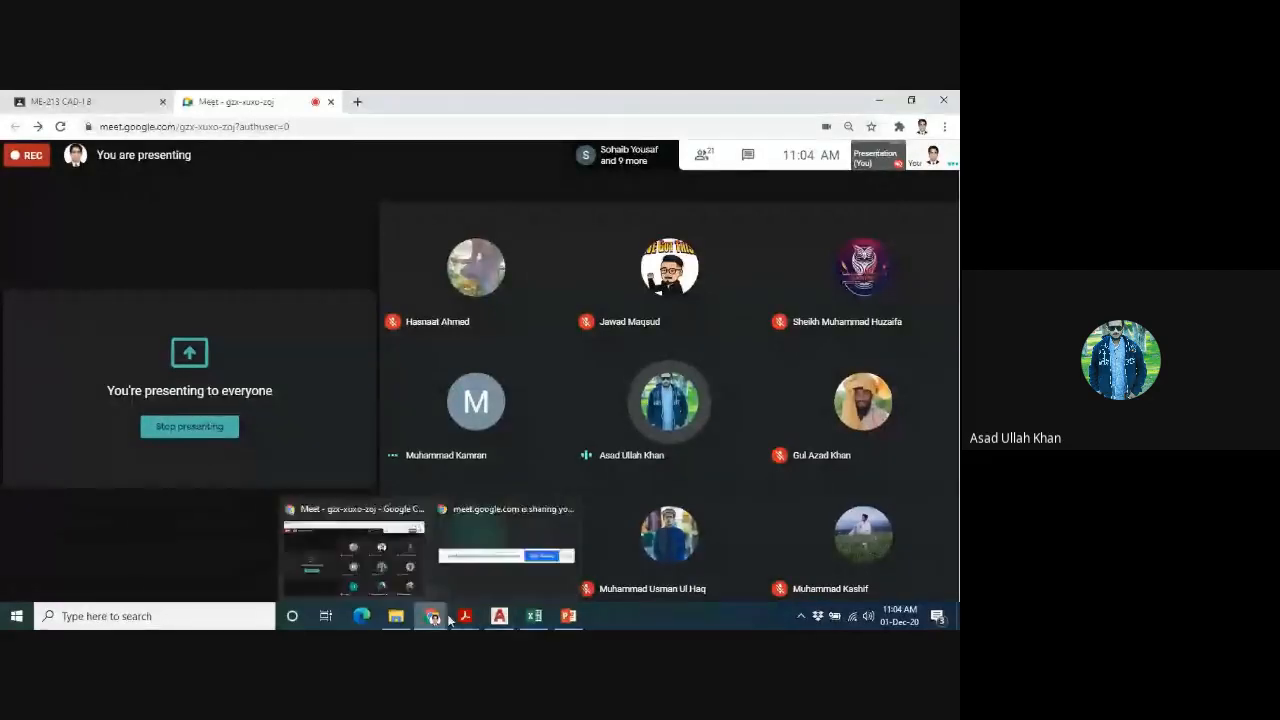
{"action": "left_click", "coordinate": [499, 618]}
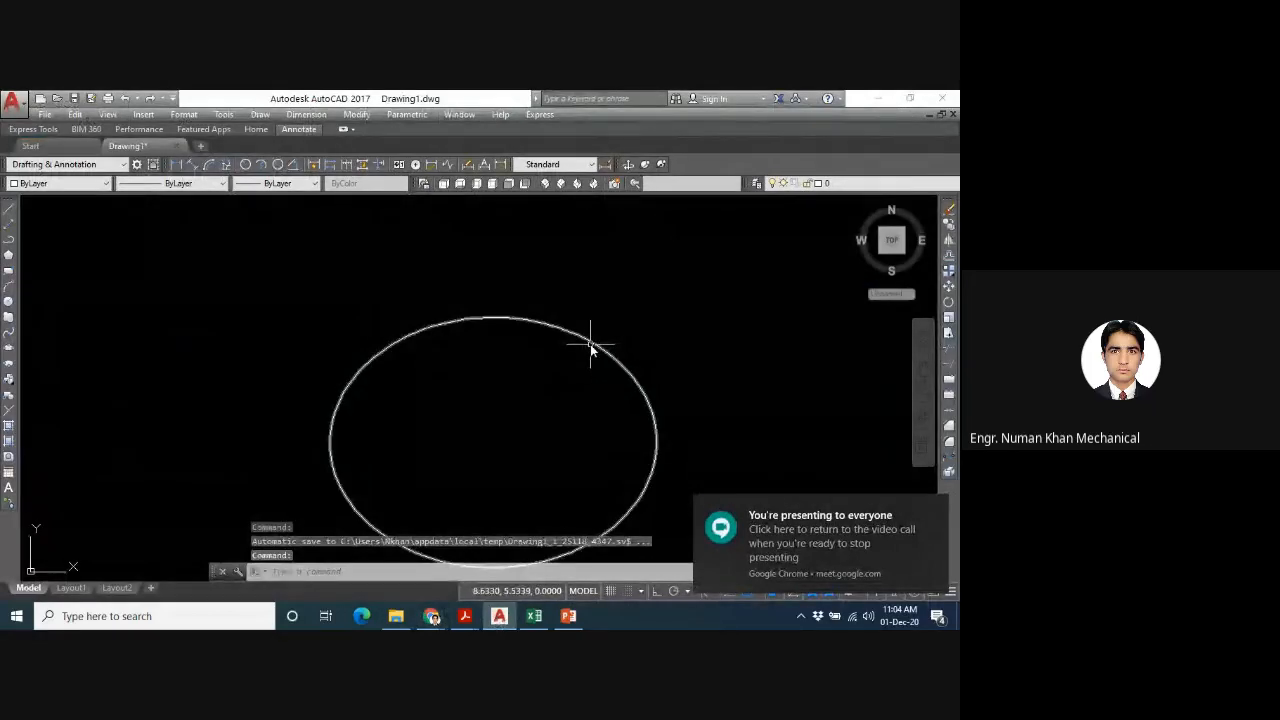
- Select the ellipse to view its quick properties, close the properties display and deselect the ellipse
{"action": "left_click", "coordinate": [590, 344]}
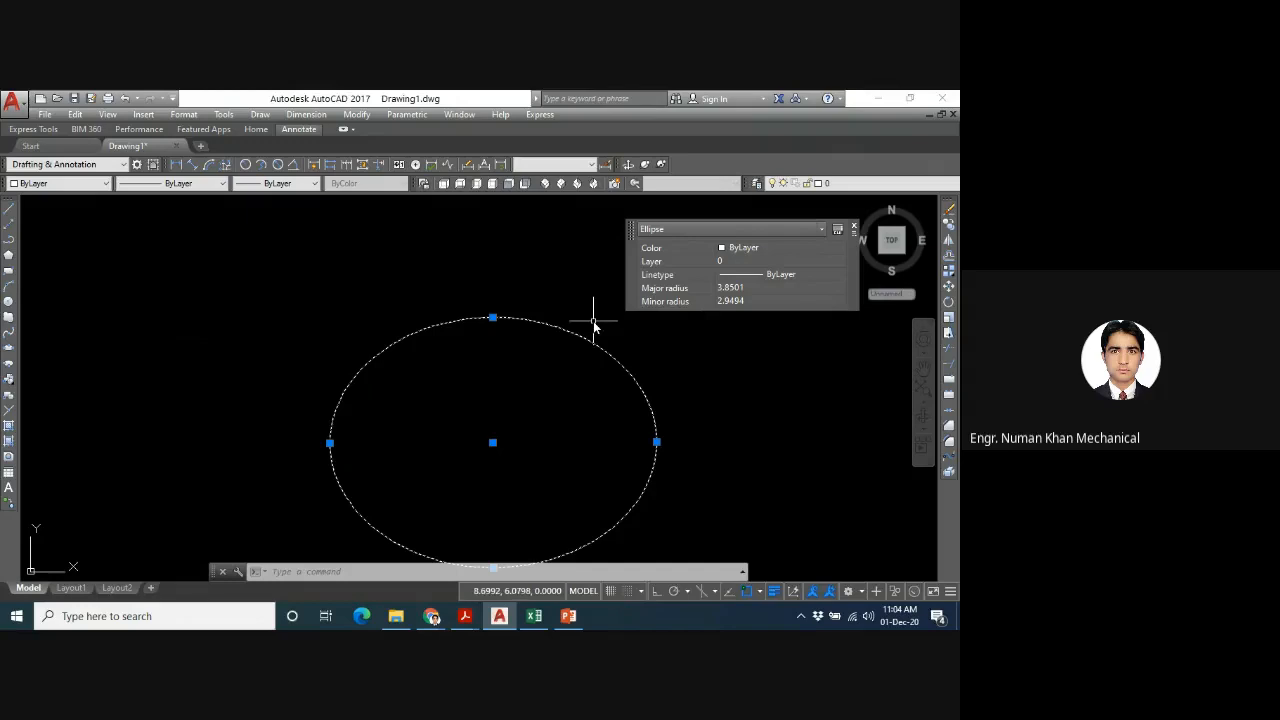
{"action": "left_click", "coordinate": [854, 228]}
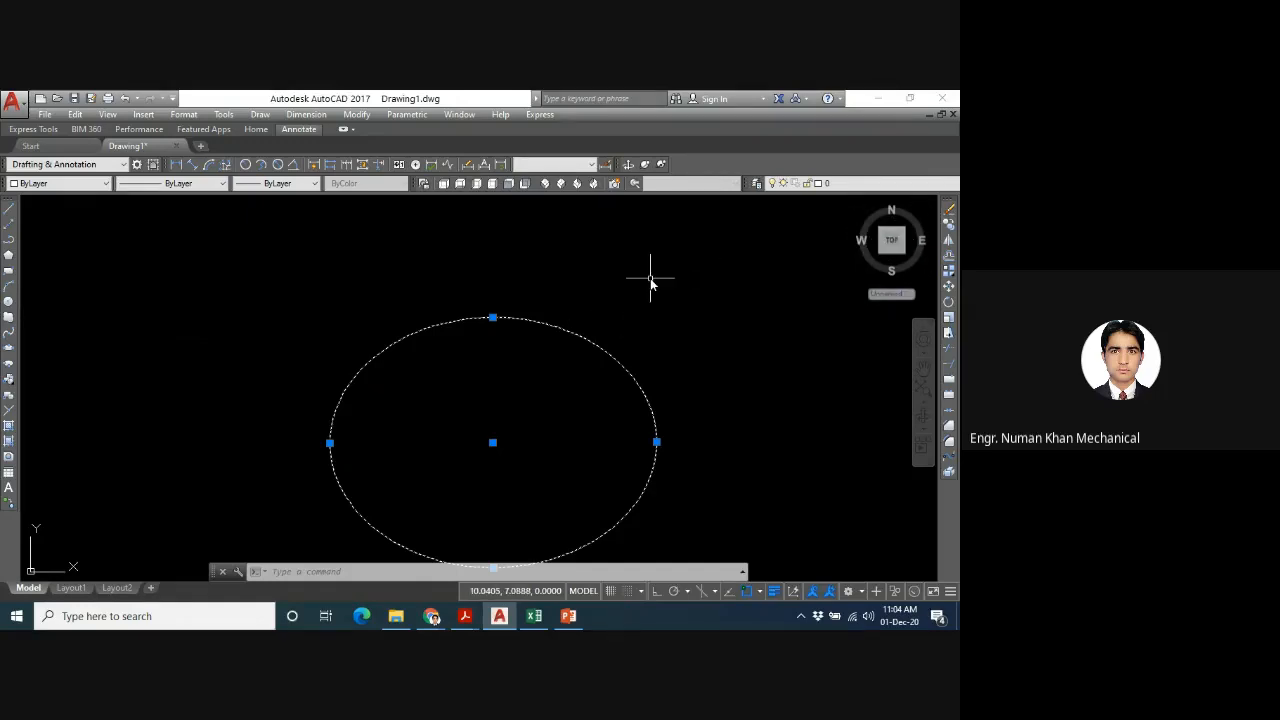
{"action": "key", "text": "Escape"}
- Run LIST on the ellipse to examine its area, circumference, center and axes, and dismiss the listing
{"action": "type", "text": "list"}
{"action": "key", "text": "Return"}
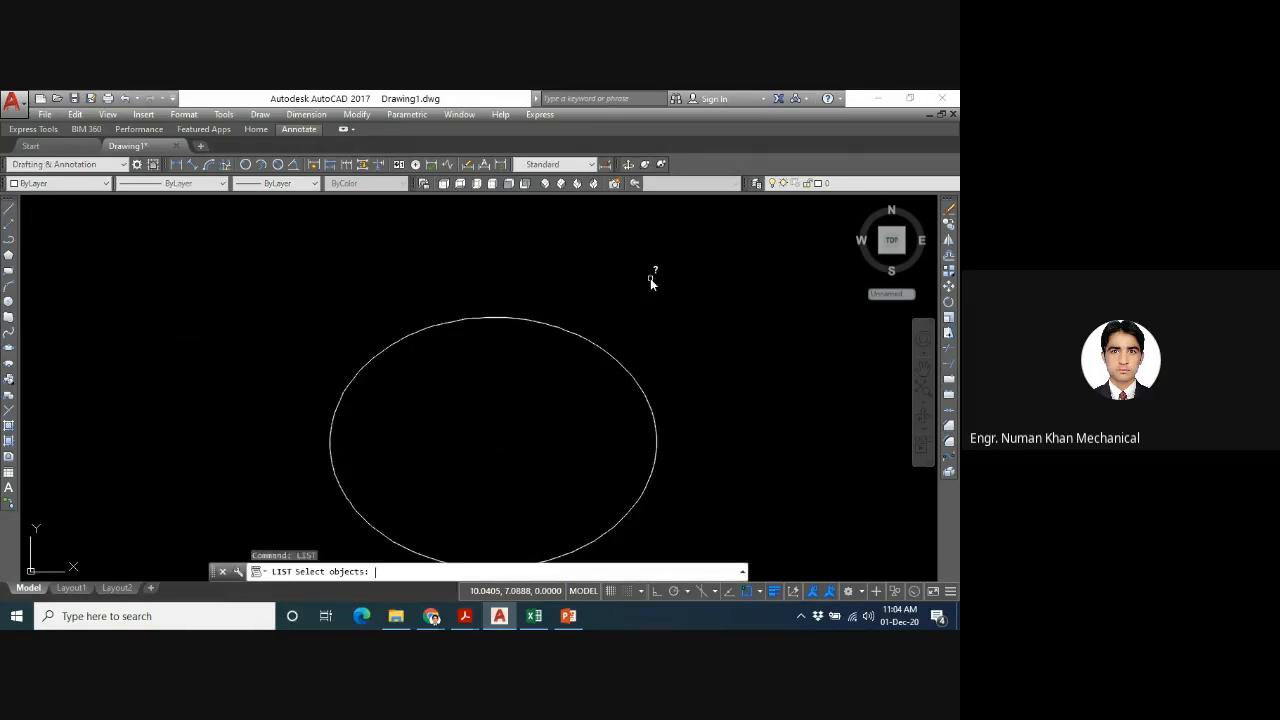
{"action": "left_click", "coordinate": [557, 332]}
{"action": "key", "text": "Return"}
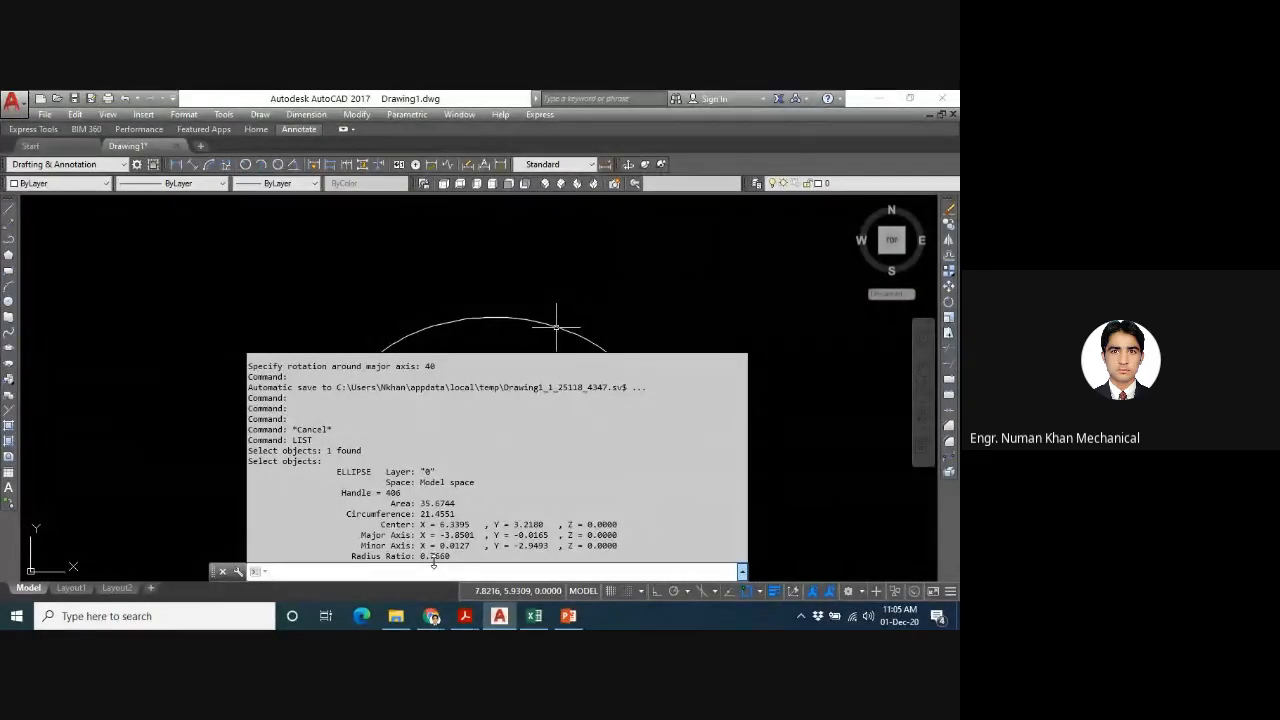
{"action": "key", "text": "Escape"}
- List the ellipse's geometric data again, selecting it with a crossing lasso over its upper edge
{"action": "type", "text": "list"}
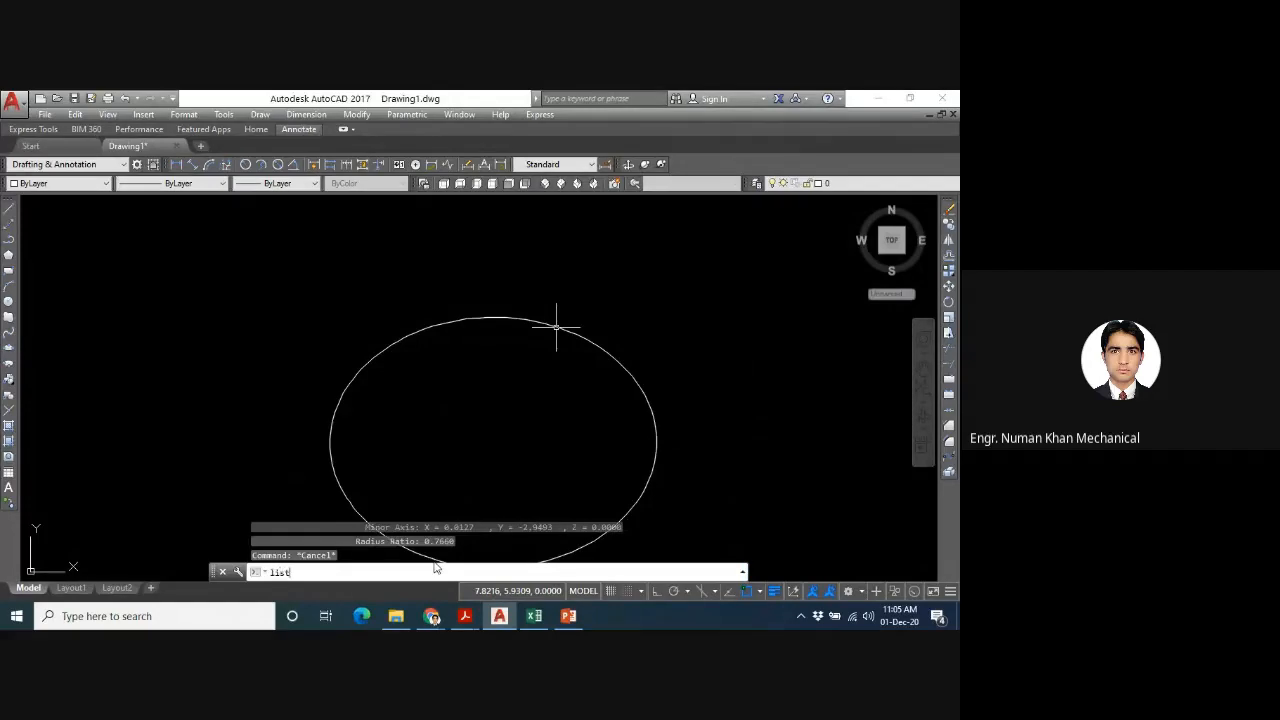
{"action": "key", "text": "Return"}
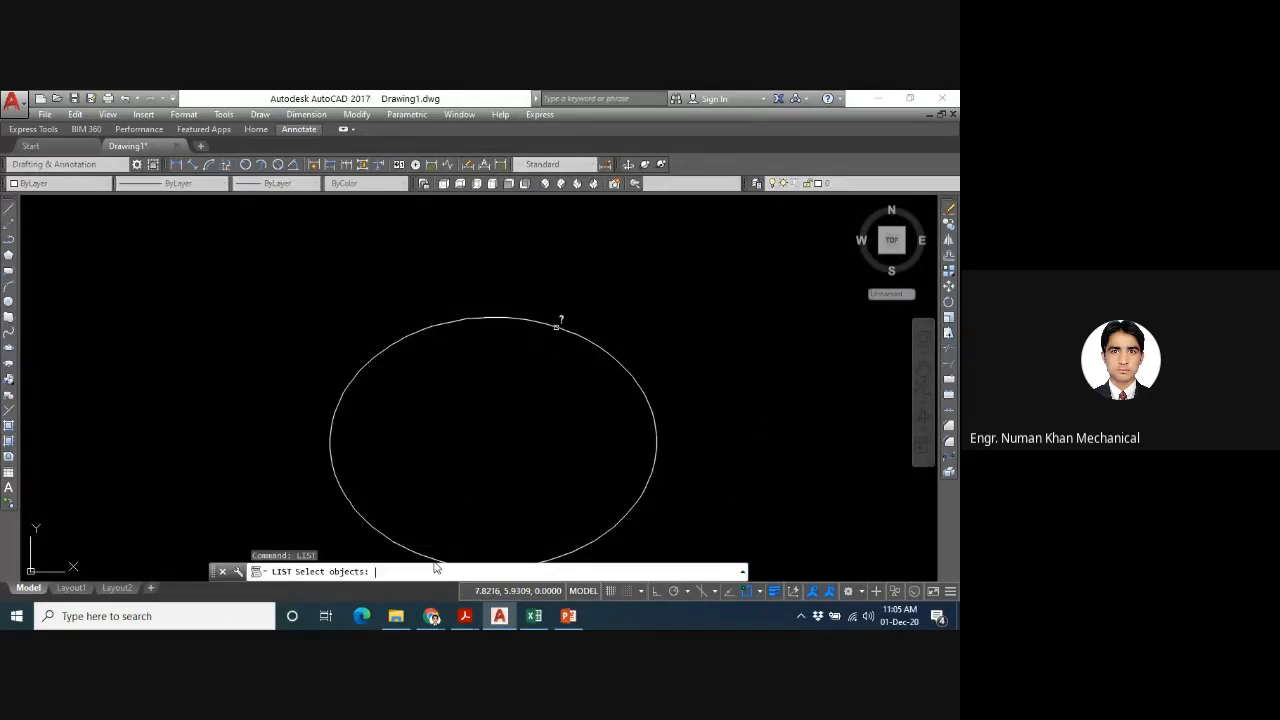
{"action": "left_click_drag", "start_coordinate": [614, 314], "coordinate": [544, 370]}
{"action": "key", "text": "Return"}
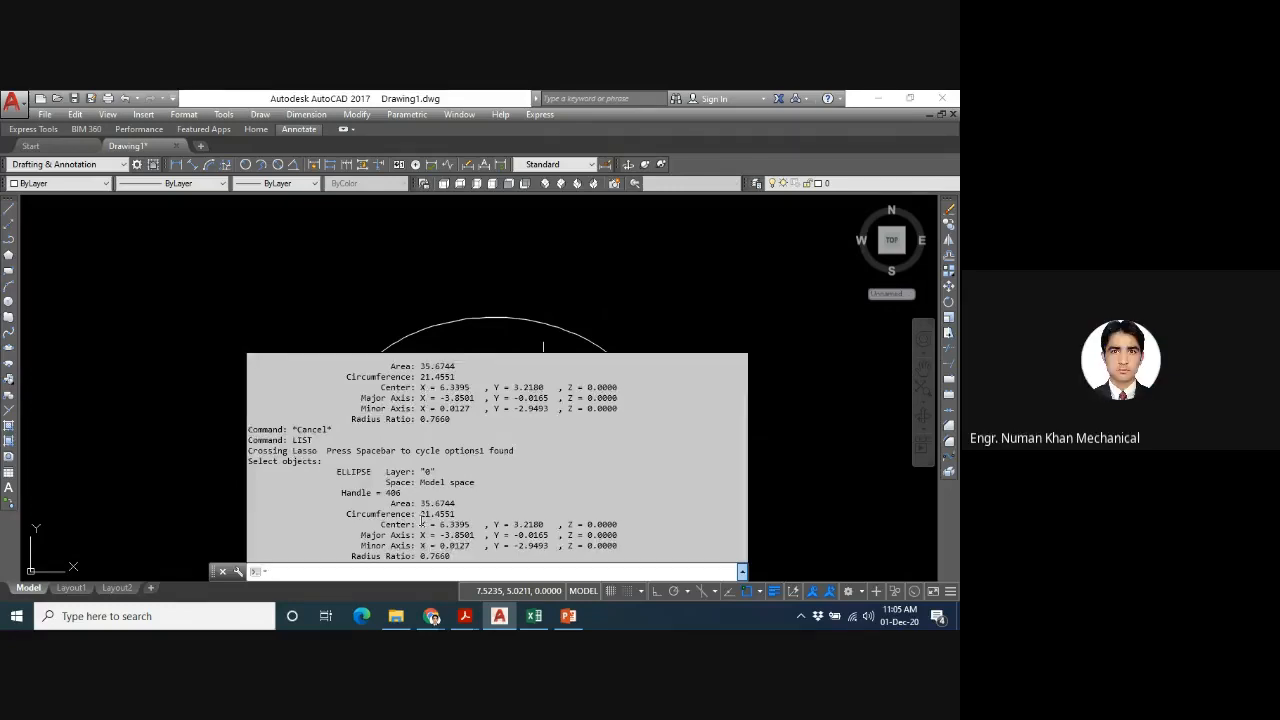
- Close the ellipse listing and erase the ellipse from the drawing
{"action": "key", "text": "Escape"}
{"action": "left_click_drag", "start_coordinate": [666, 334], "coordinate": [522, 420]}
{"action": "key", "text": "Delete"}
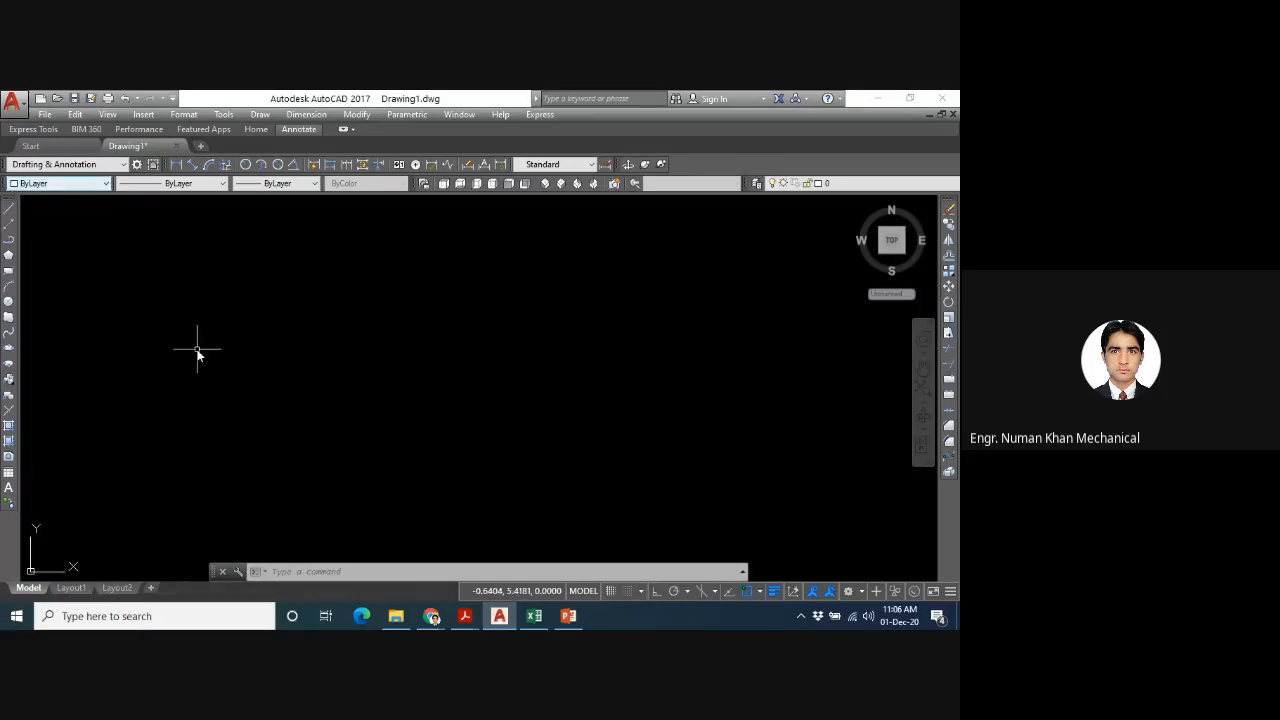
- Place points at coordinates 5,5 and 7,8 with the POINT command
{"action": "type", "text": "PO"}
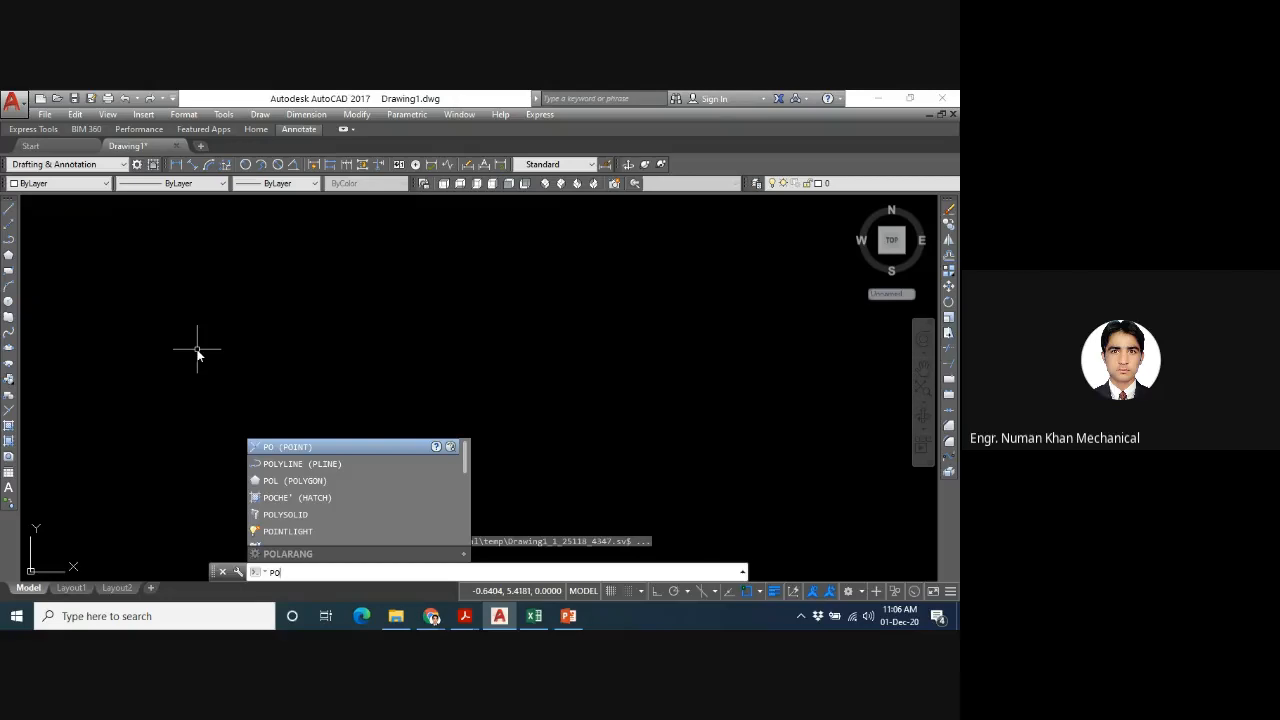
{"action": "left_click", "coordinate": [7, 411]}
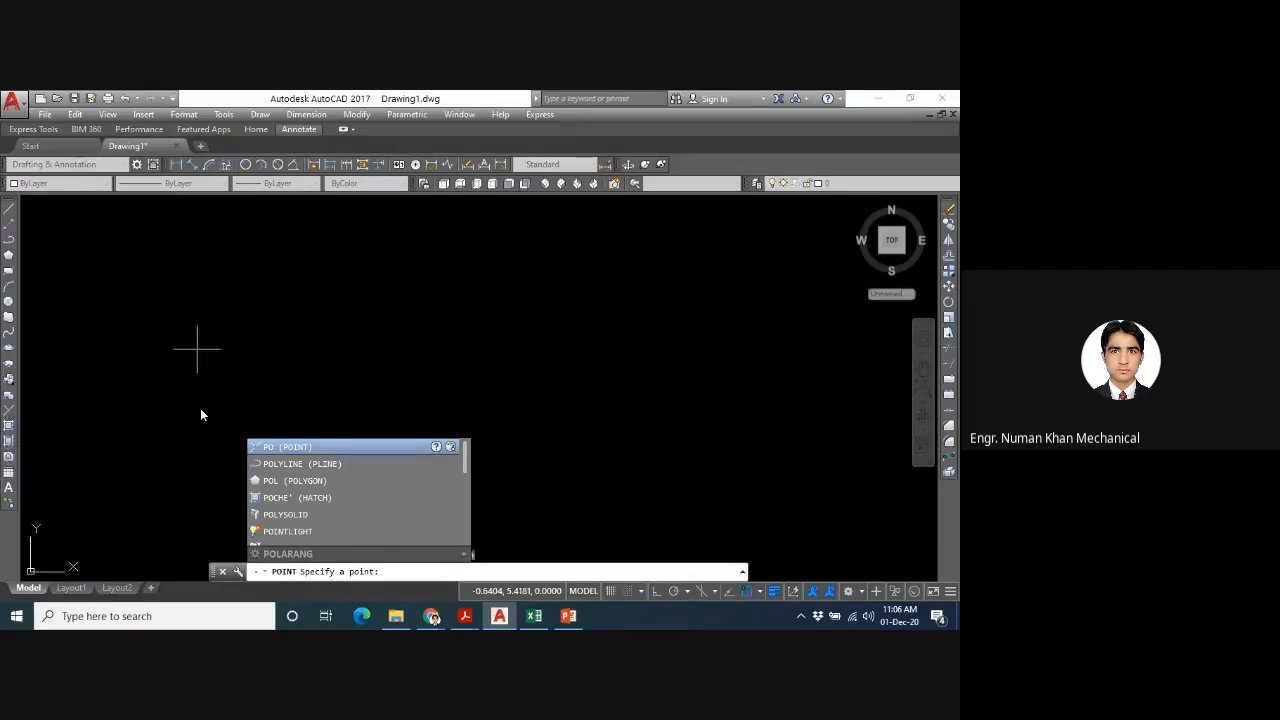
{"action": "left_click", "coordinate": [421, 572]}
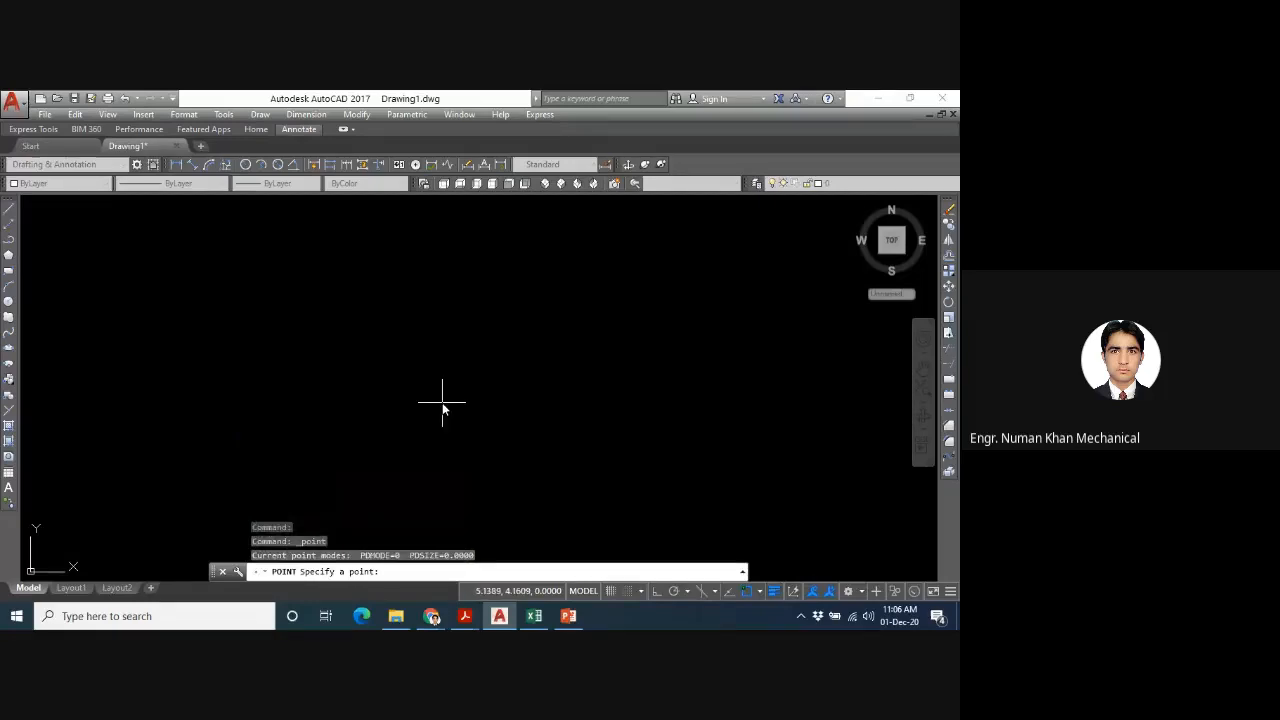
{"action": "type", "text": "5,5"}
{"action": "key", "text": "Return"}
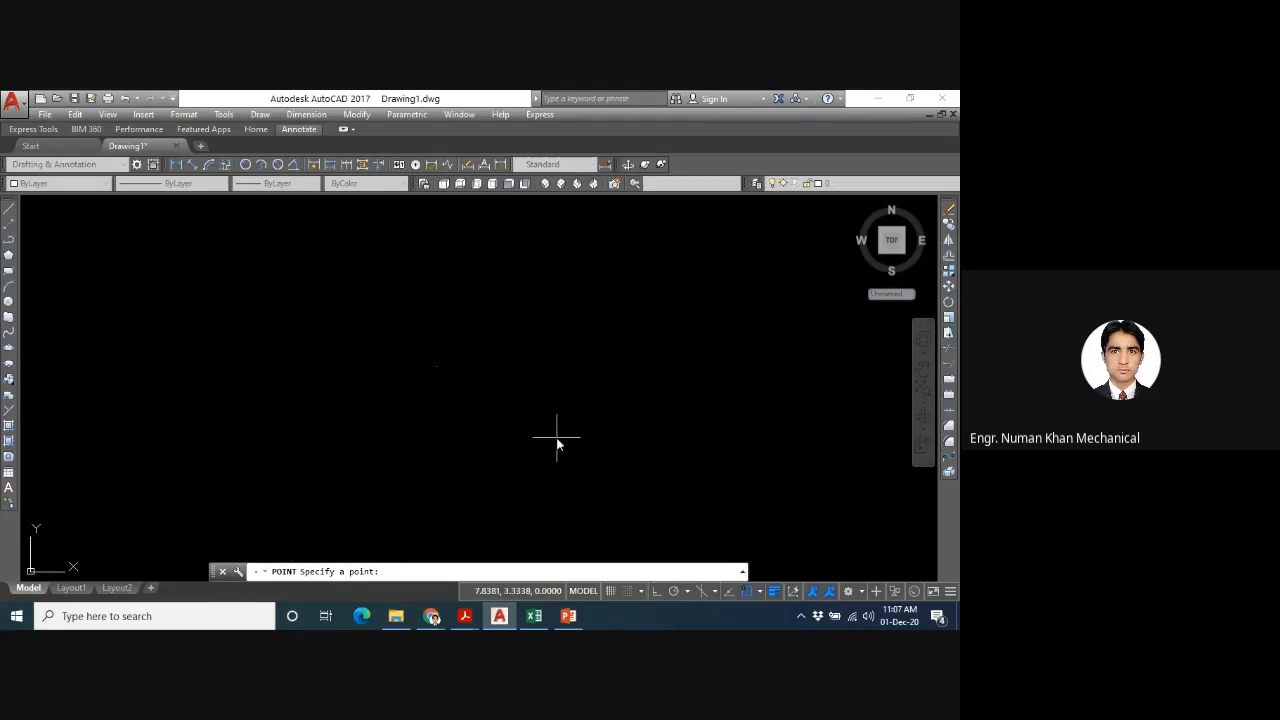
{"action": "key", "text": "Return"}
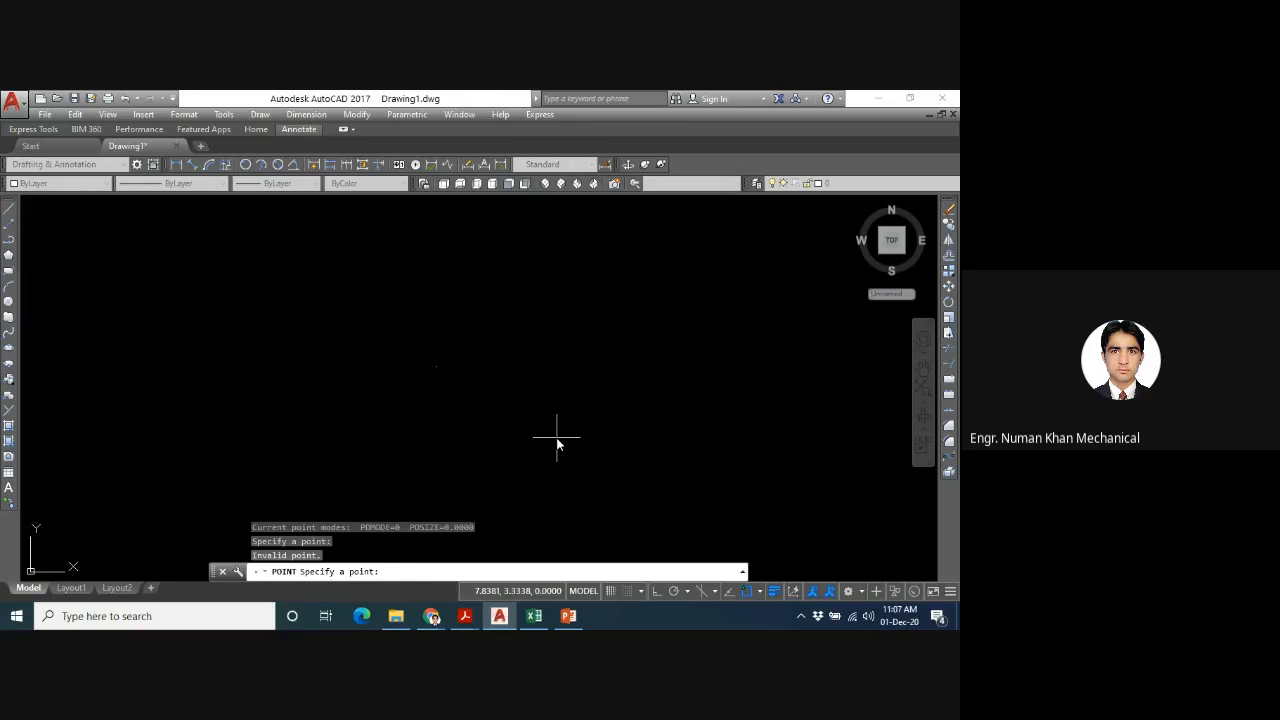
{"action": "type", "text": "7,8"}
{"action": "key", "text": "Return"}
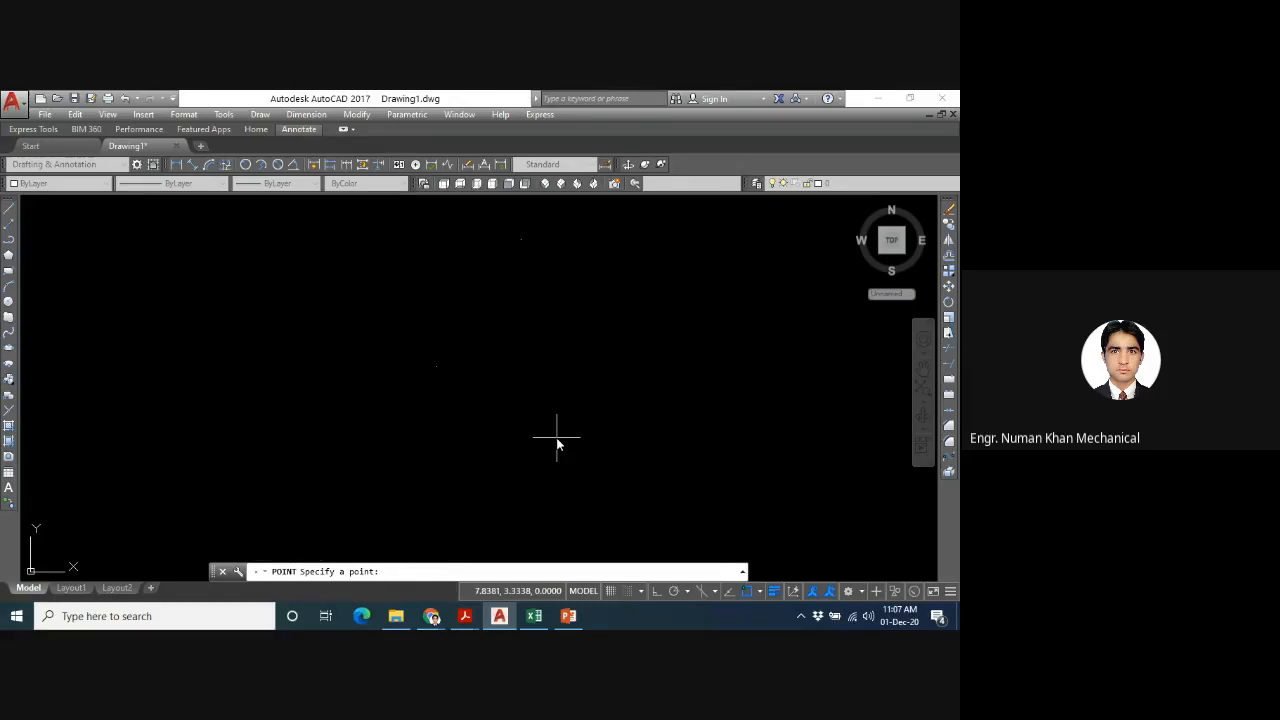
- Place another point at coordinates 2,4 and end the POINT command
{"action": "type", "text": "23"}
{"action": "type", "text": "4"}
{"action": "key", "text": "Left"}
{"action": "key", "text": "Left"}
{"action": "key", "text": "BackSpace"}
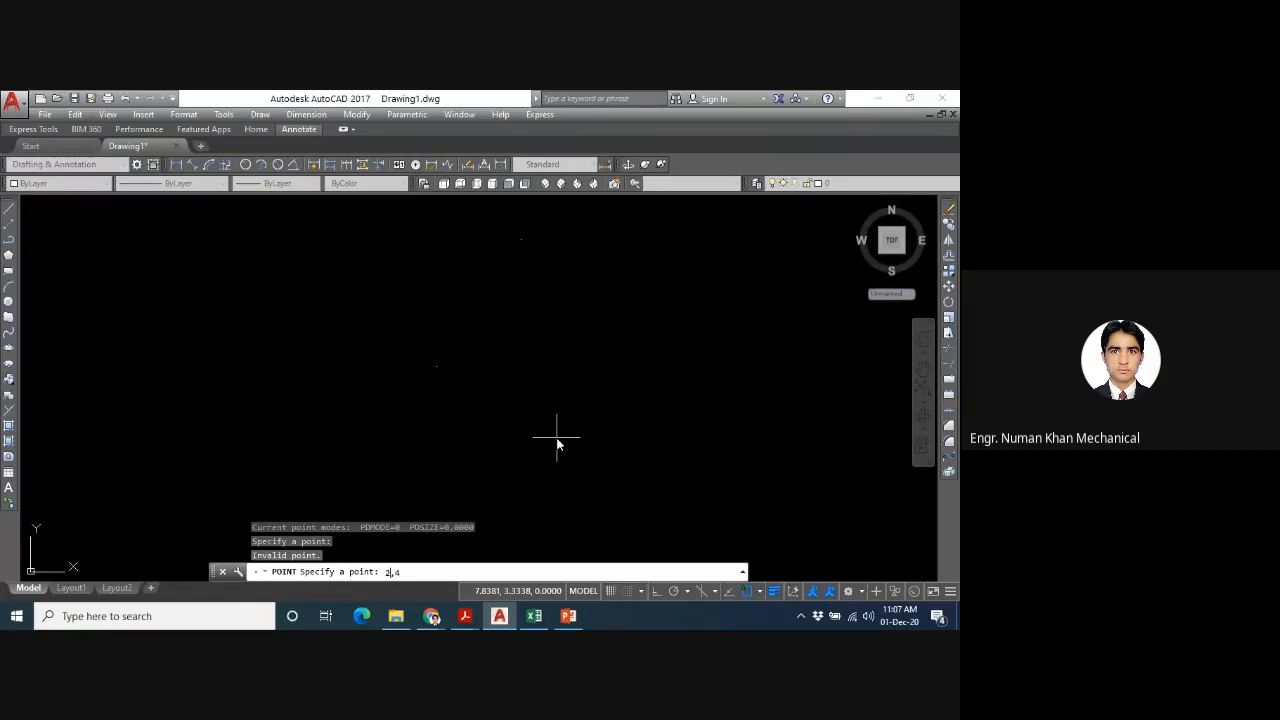
{"action": "key", "text": "Return"}
{"action": "type", "text": "mul"}
{"action": "key", "text": "BackSpace"}
{"action": "key", "text": "BackSpace"}
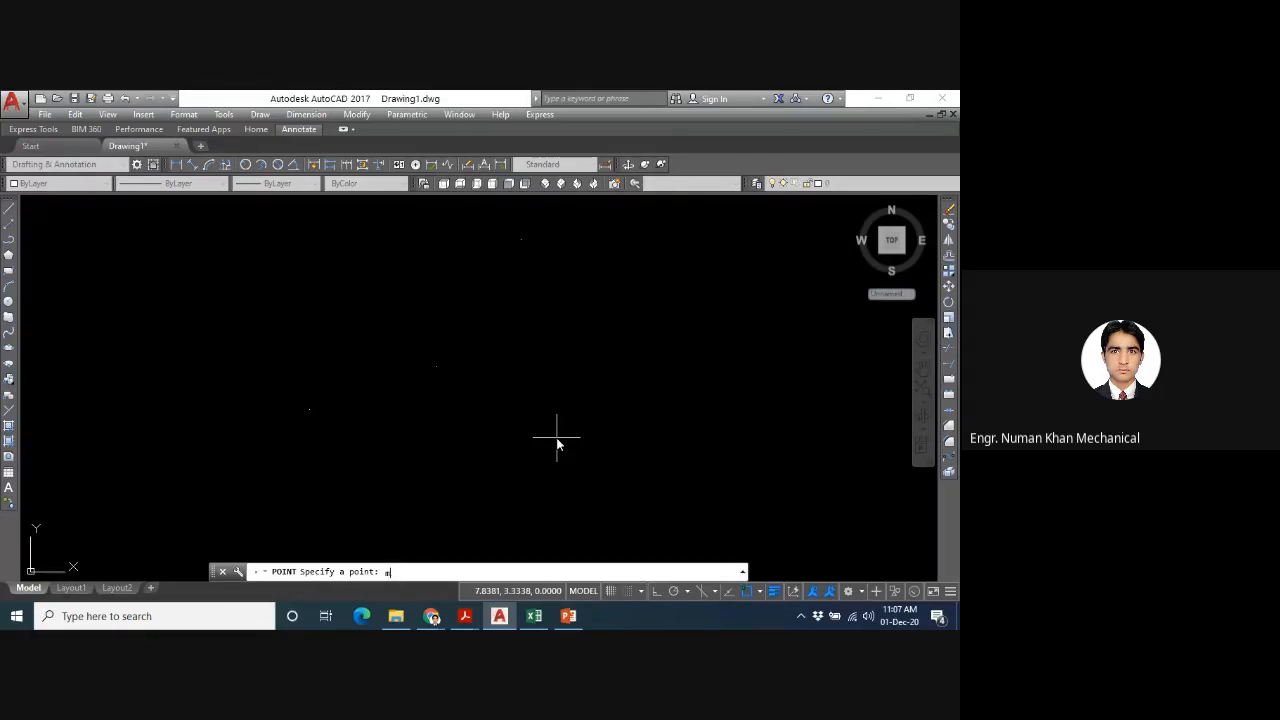
{"action": "key", "text": "Escape"}
- Repeat the POINT command with MULTIPLE and place six scattered points freehand around the drawing area
{"action": "type", "text": "mu"}
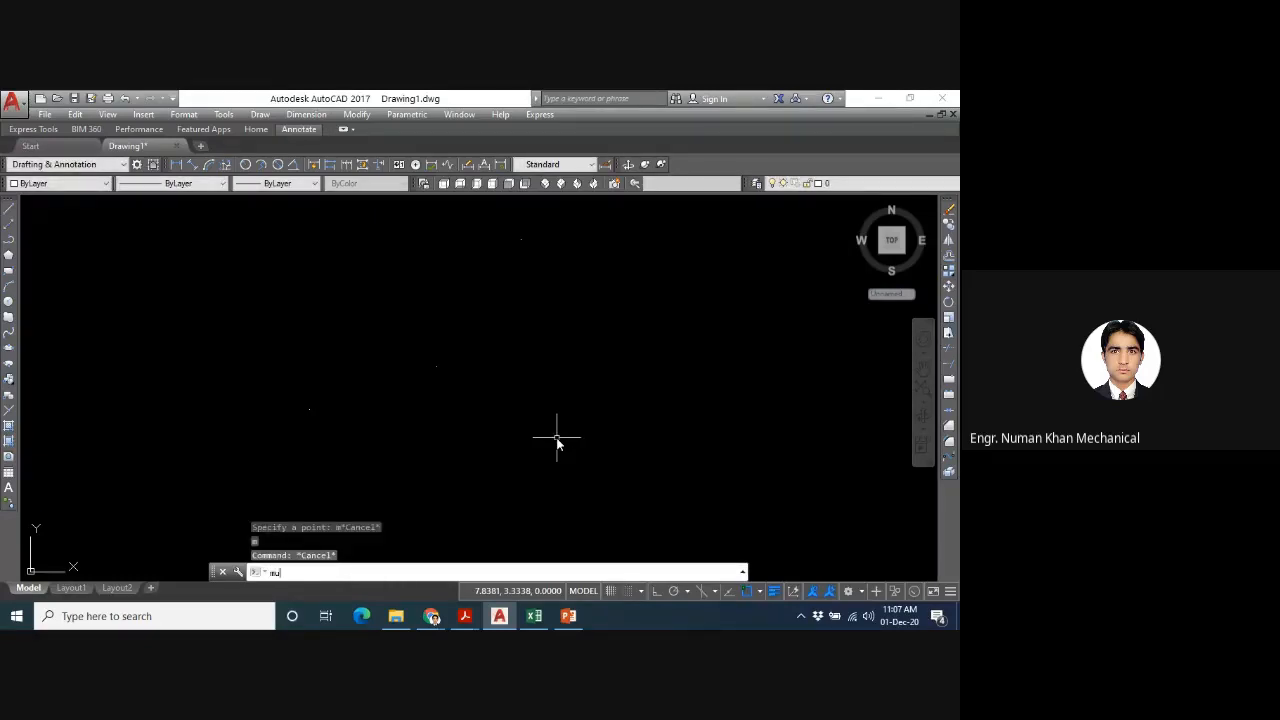
{"action": "type", "text": "lti"}
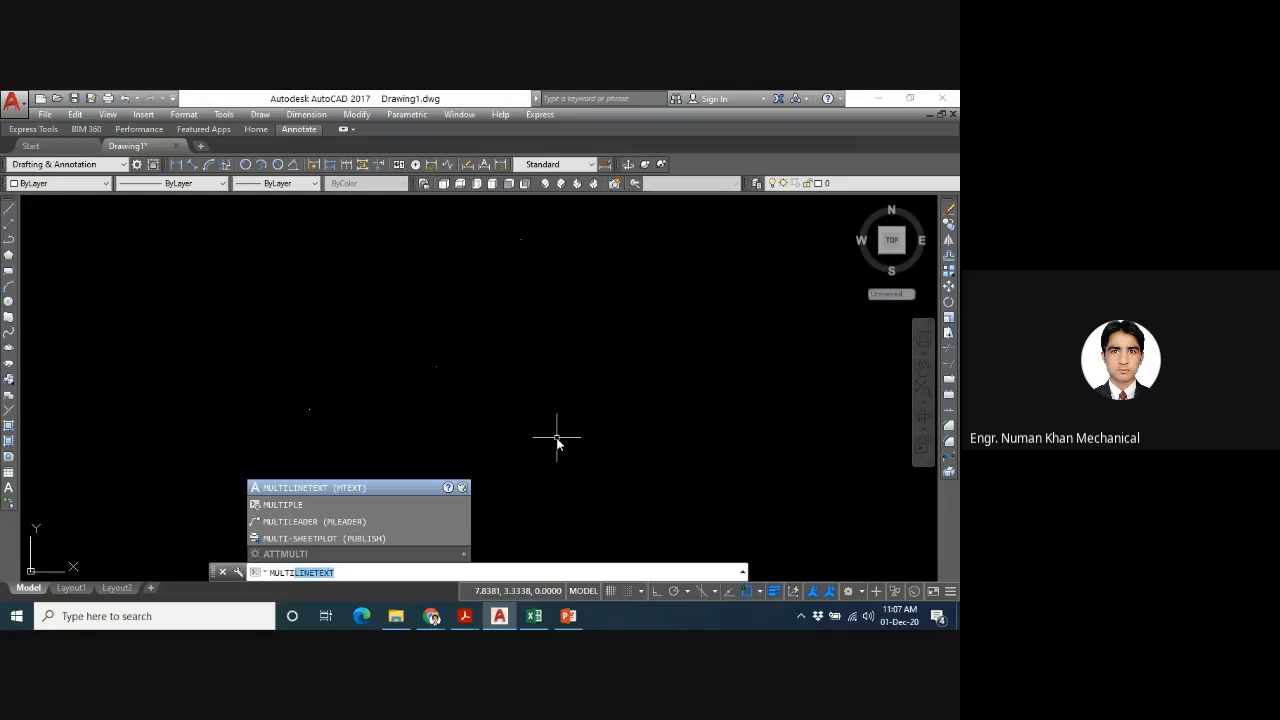
{"action": "key", "text": "Down"}
{"action": "key", "text": "Return"}
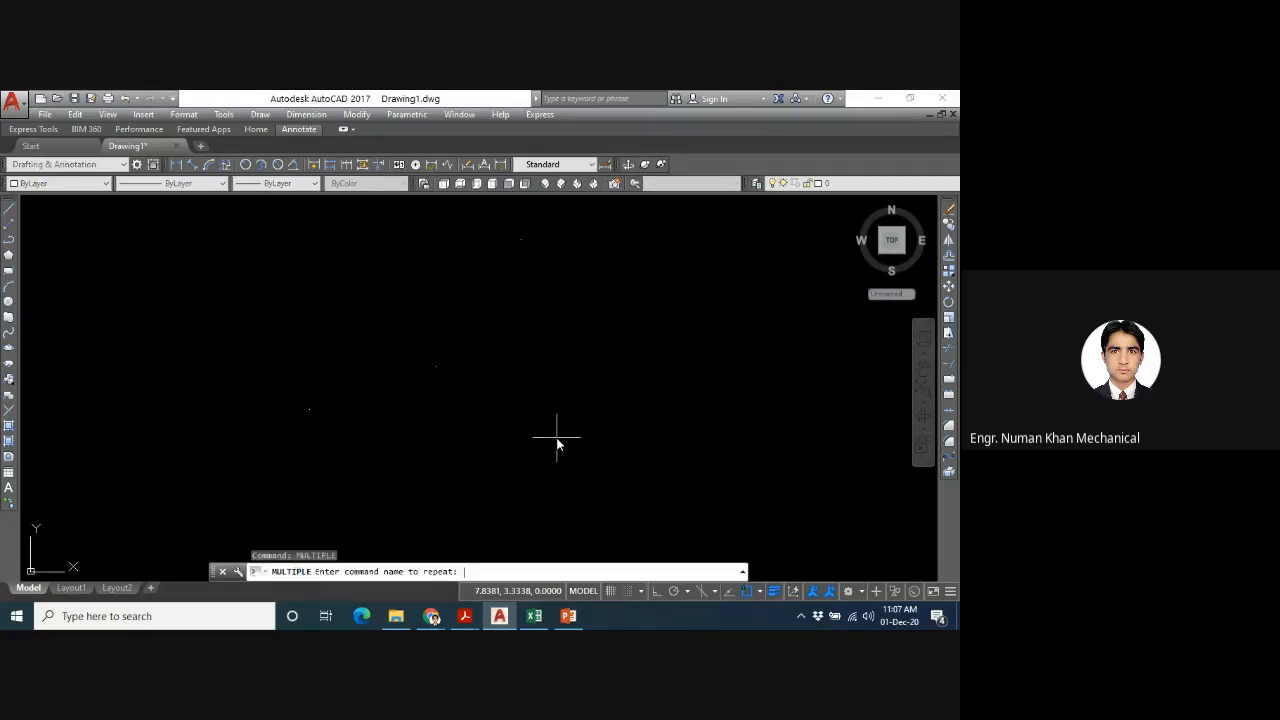
{"action": "type", "text": "po"}
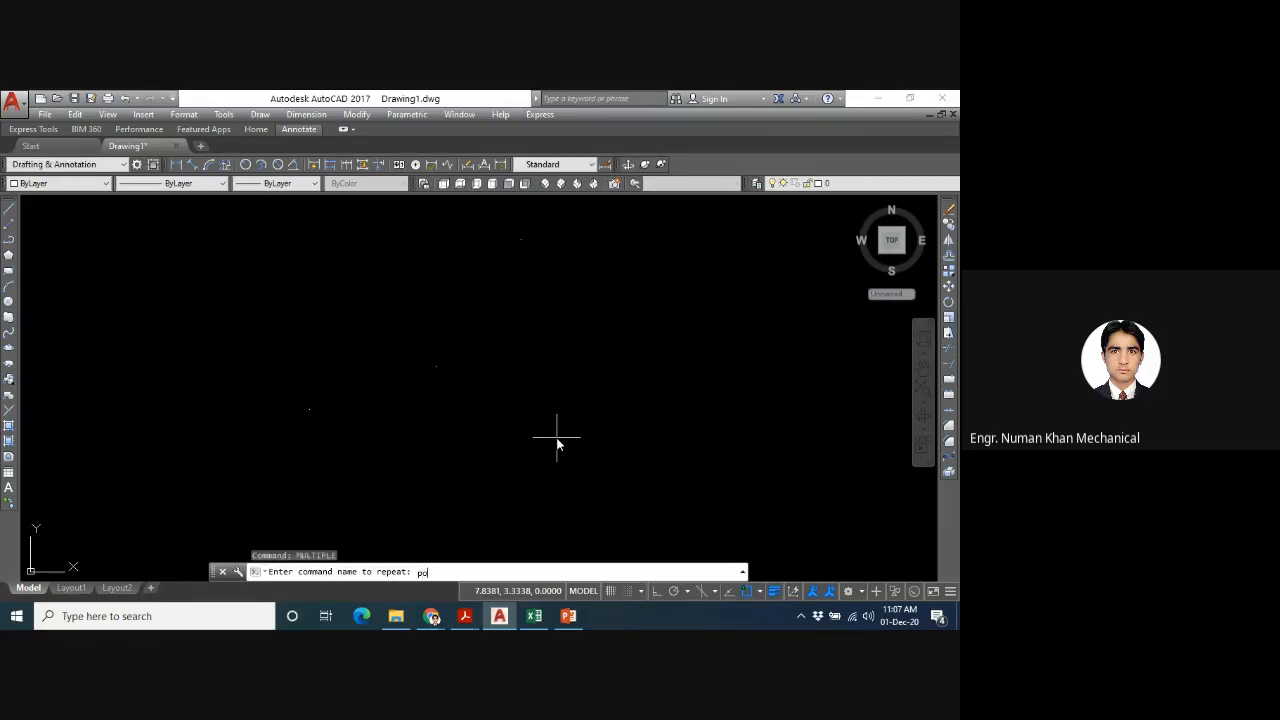
{"action": "type", "text": "int"}
{"action": "key", "text": "Return"}
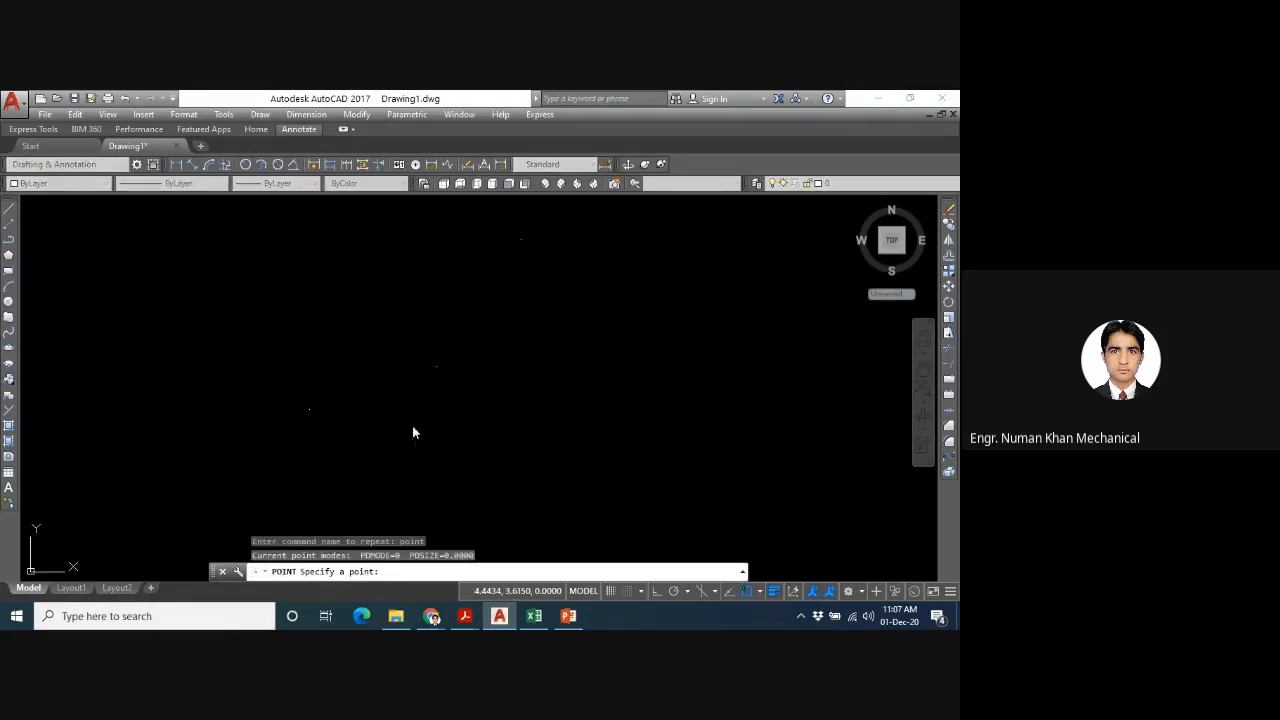
{"action": "left_click", "coordinate": [412, 425]}
{"action": "left_click", "coordinate": [664, 395]}
{"action": "left_click", "coordinate": [681, 351]}
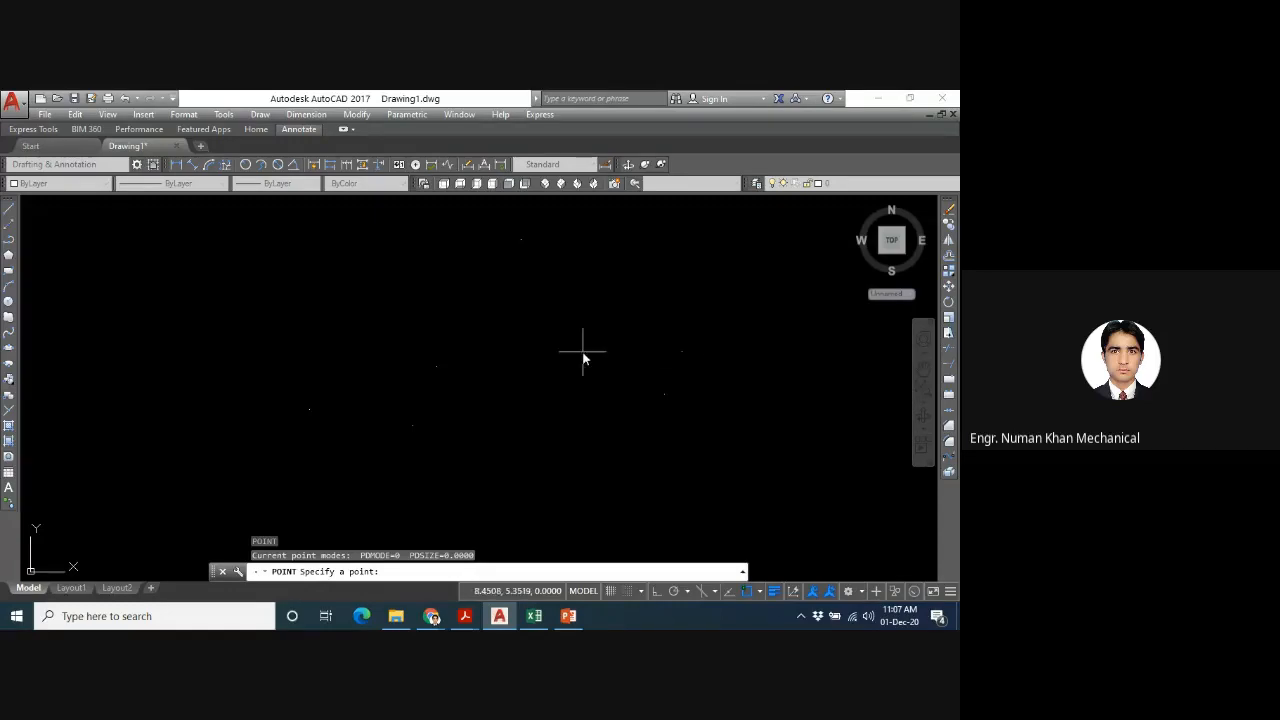
{"action": "left_click", "coordinate": [585, 404]}
{"action": "left_click", "coordinate": [485, 370]}
{"action": "key", "text": "Escape"}
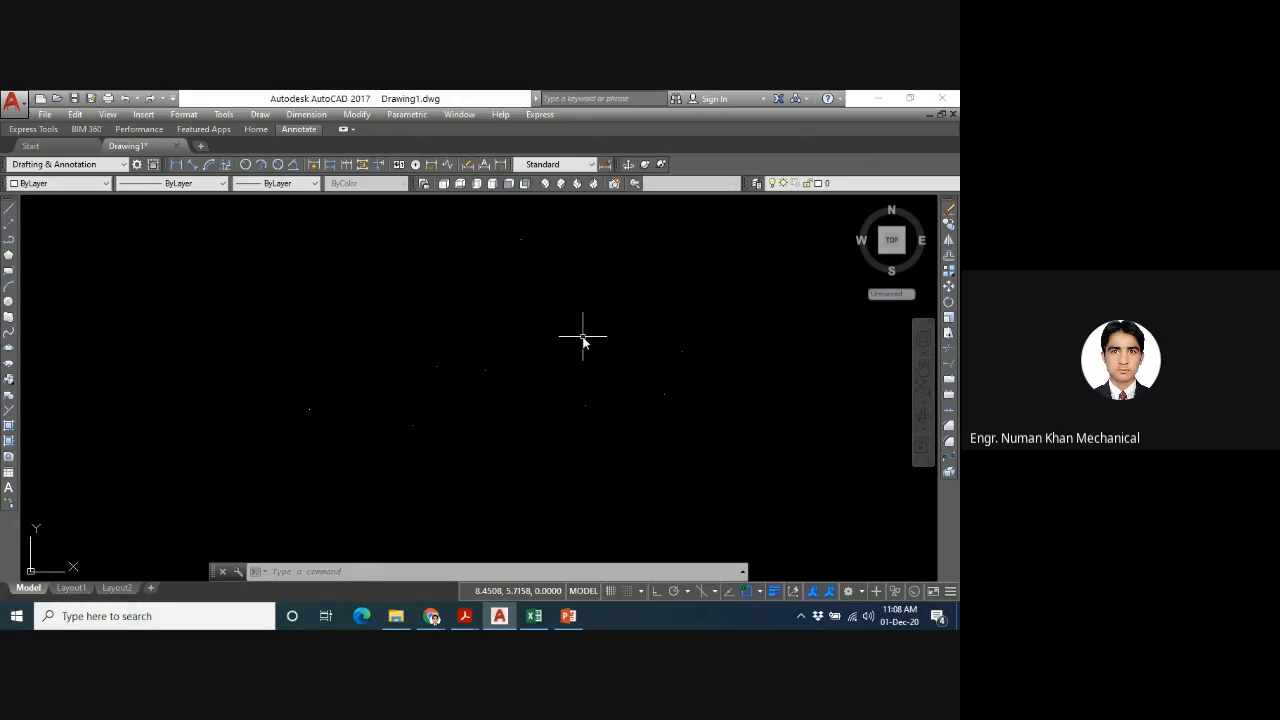
- Set the point display style variable PDMODE to 4
{"action": "type", "text": "pdmode"}
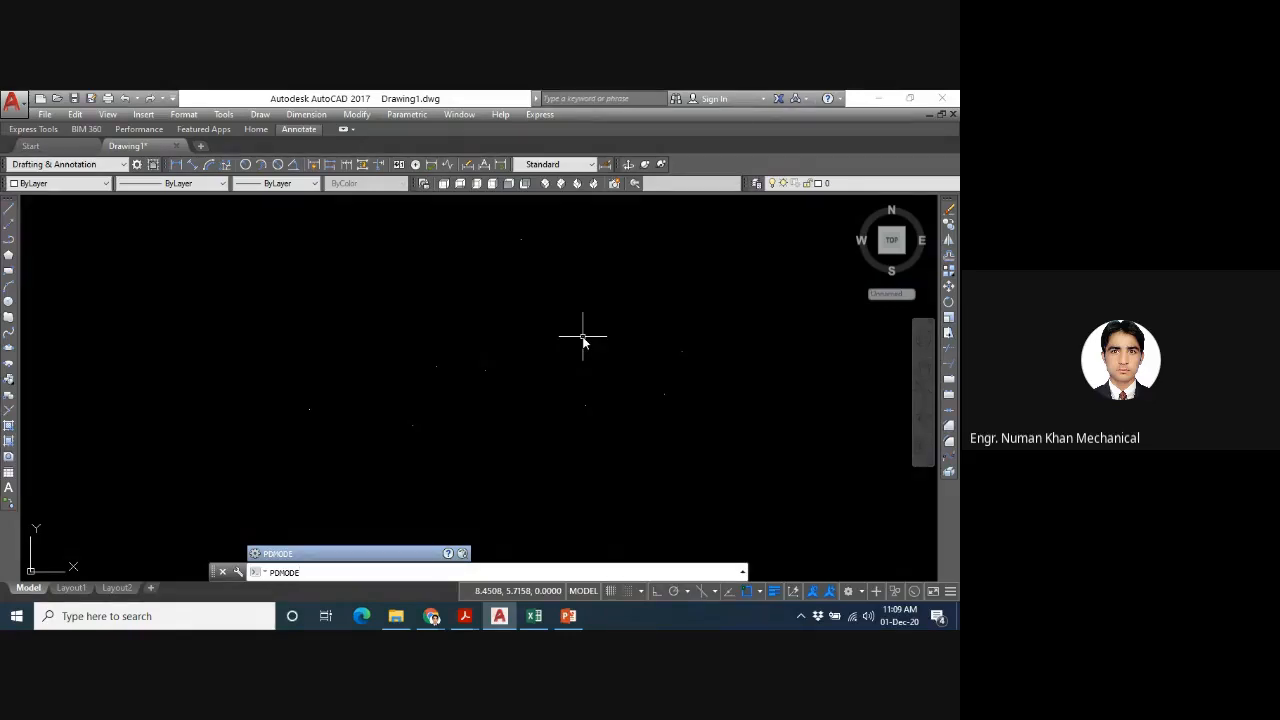
{"action": "key", "text": "Return"}
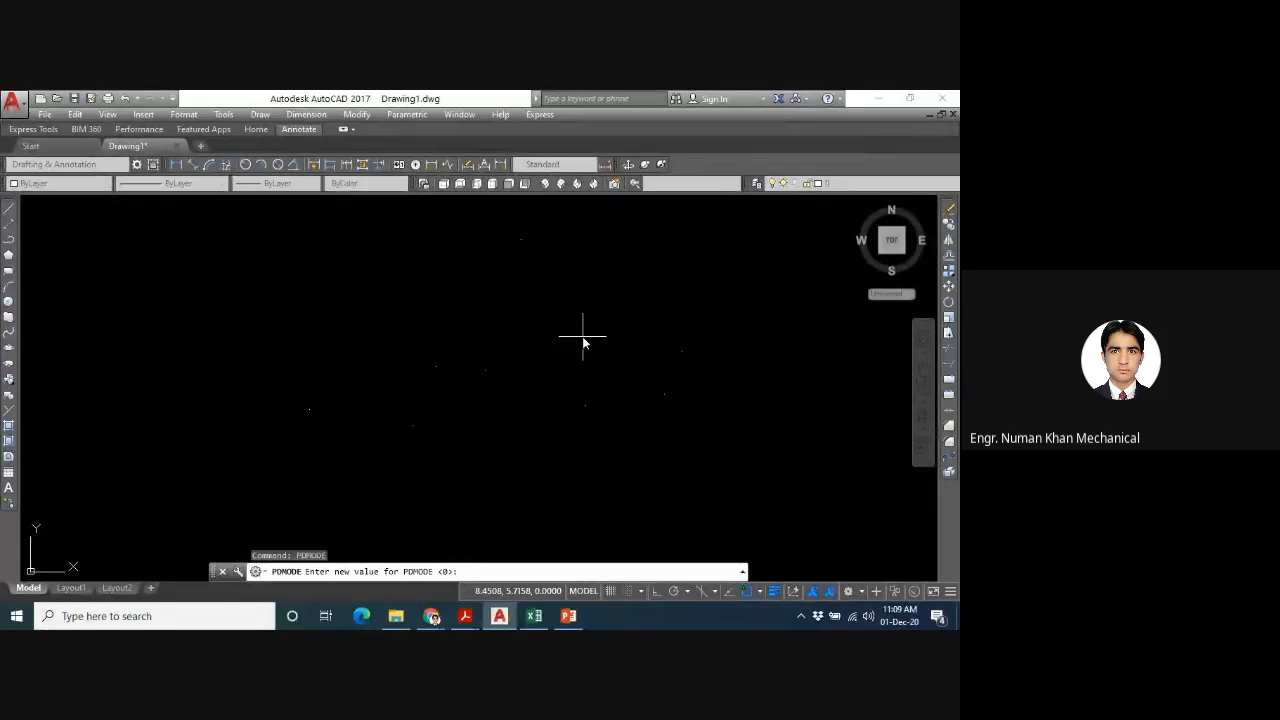
{"action": "key", "text": "Return"}
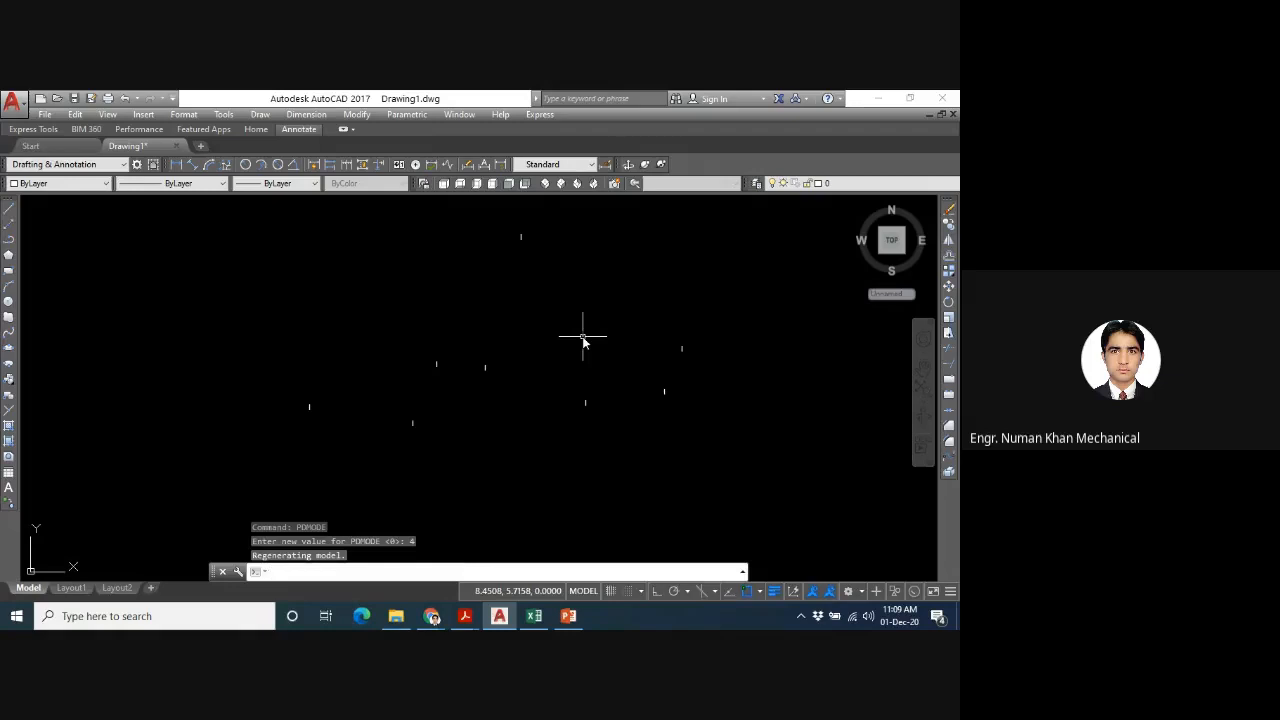
- Set PDMODE to 3 to display the points as crosses
{"action": "key", "text": "Up"}
{"action": "key", "text": "Return"}
{"action": "type", "text": "3"}
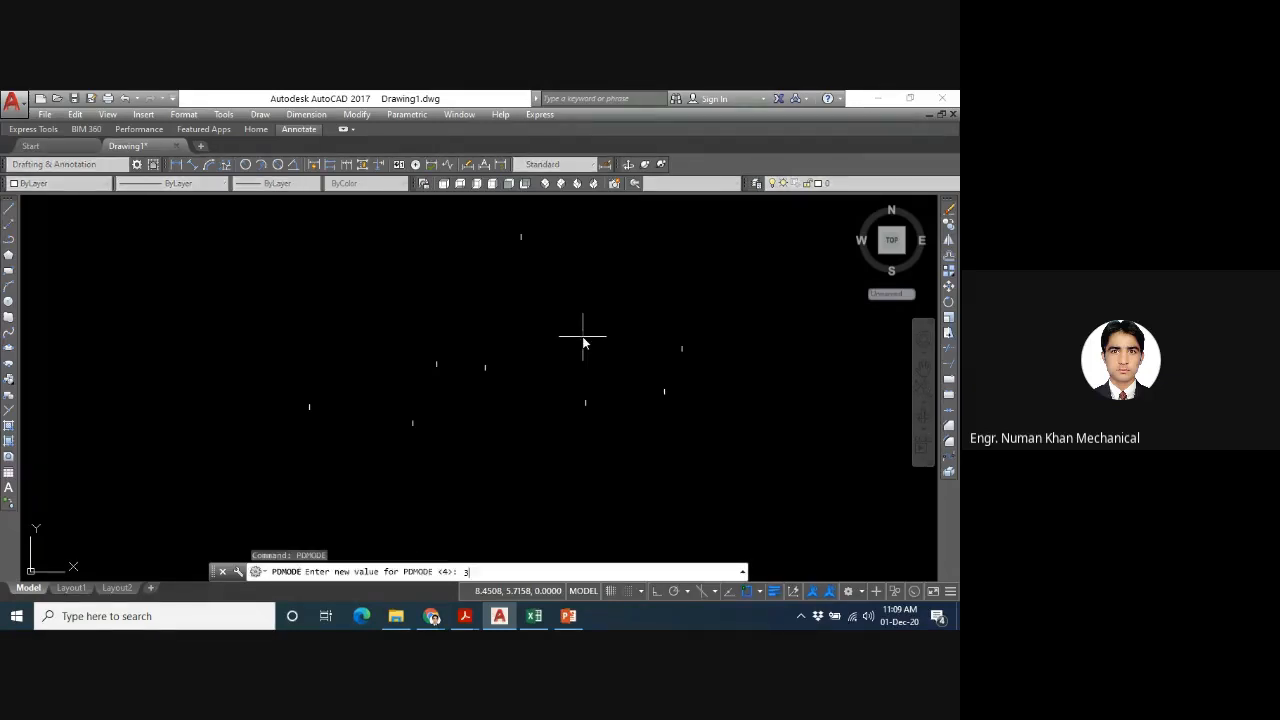
{"action": "key", "text": "Return"}
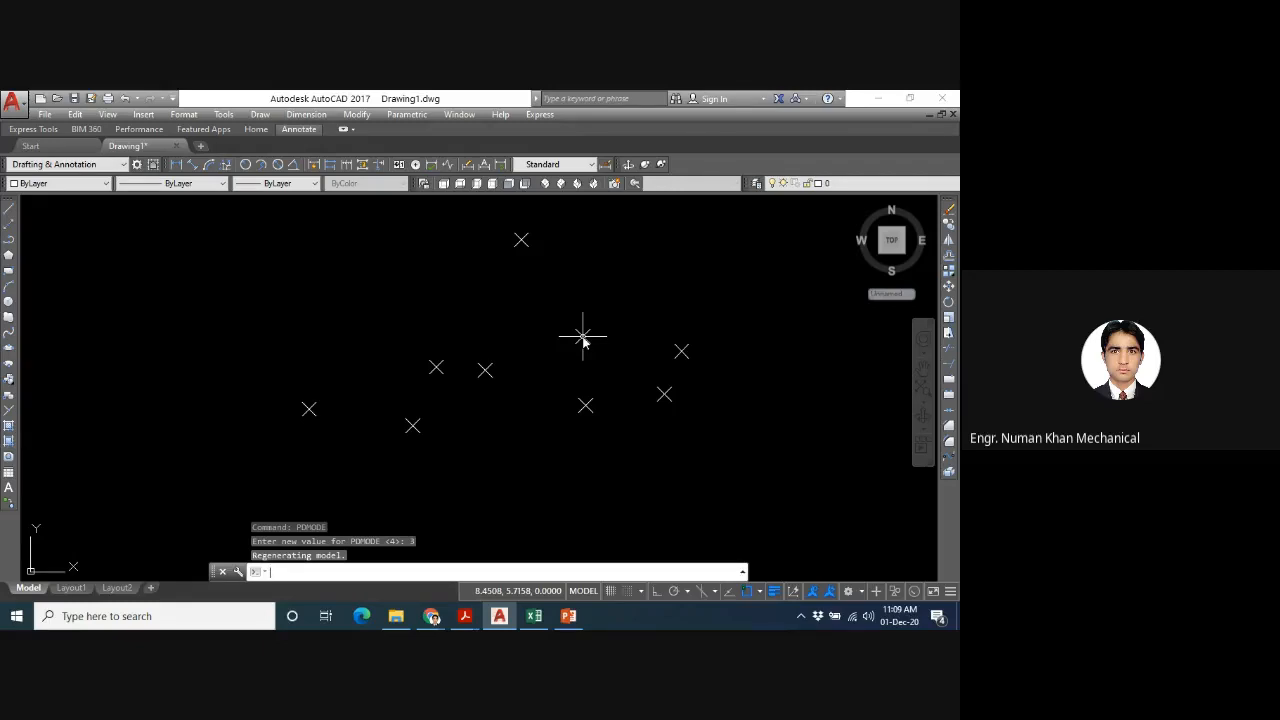
- Set PDMODE to 1 to display nothing at the point locations
{"action": "type", "text": "pdmode"}
{"action": "key", "text": "Return"}
{"action": "type", "text": "1"}
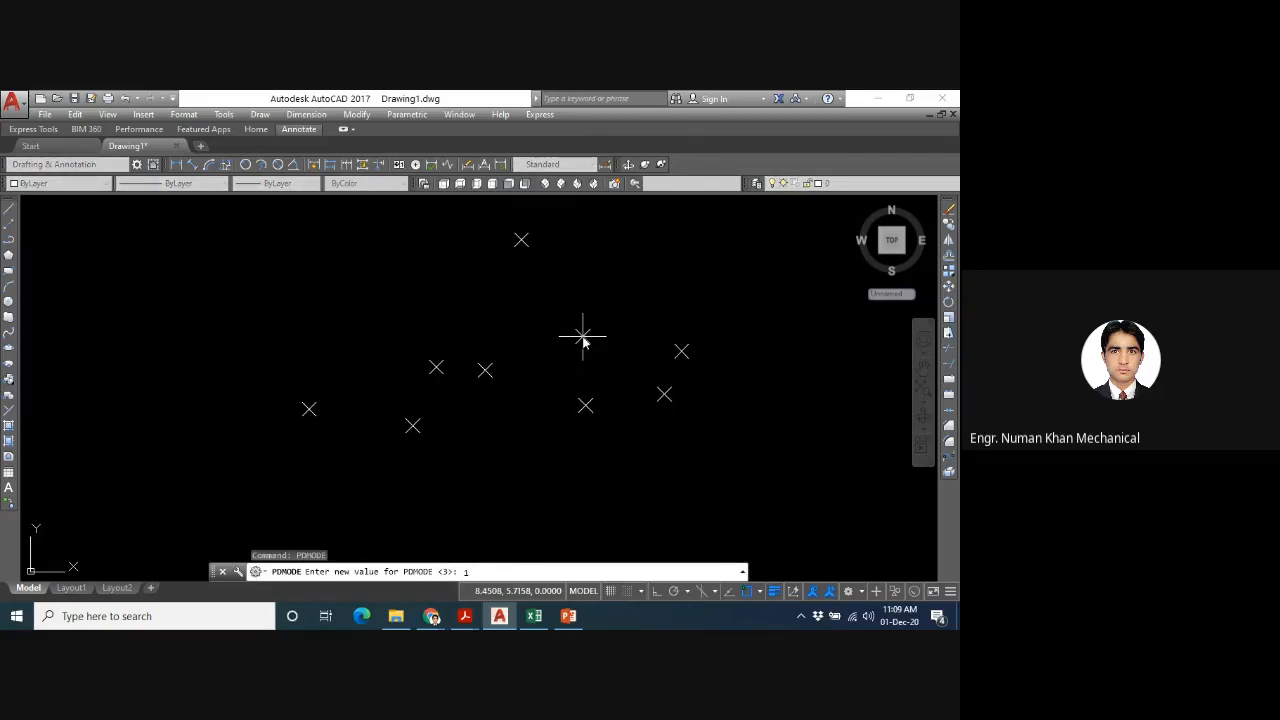
{"action": "key", "text": "Return"}
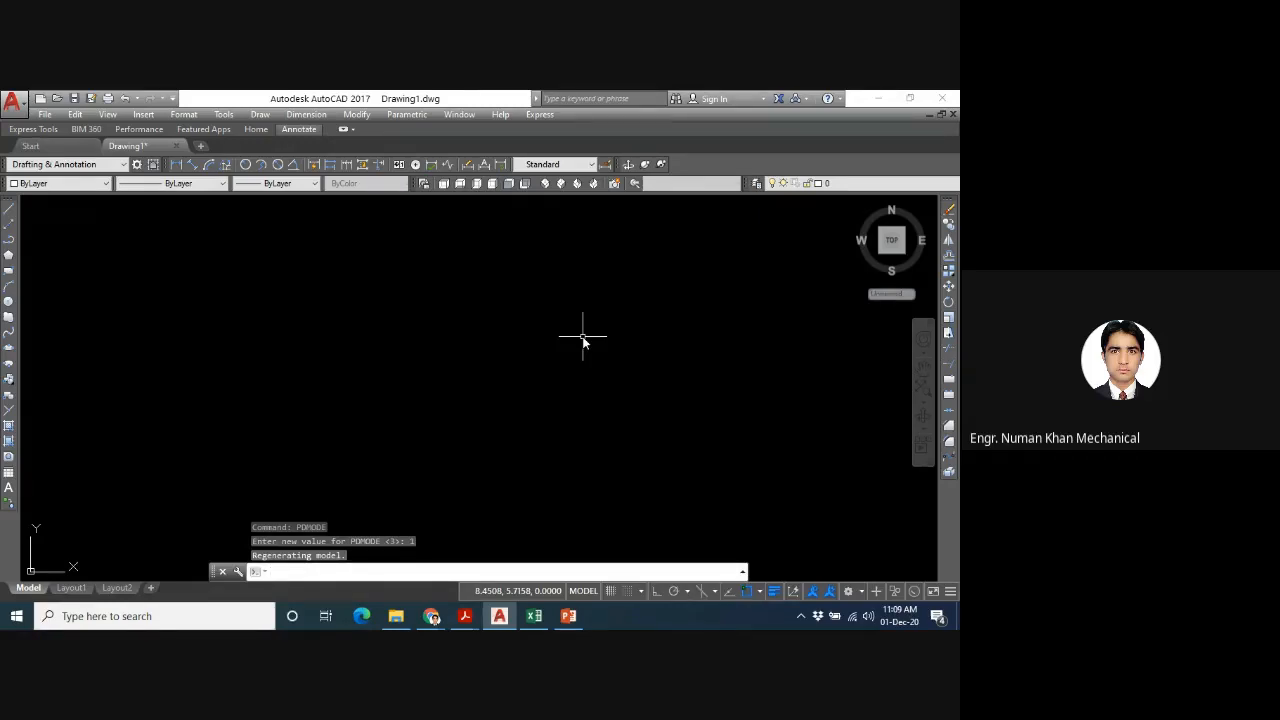
- Set PDMODE back to 0 to display the points as plain dots
{"action": "key", "text": "Up"}
{"action": "key", "text": "Return"}
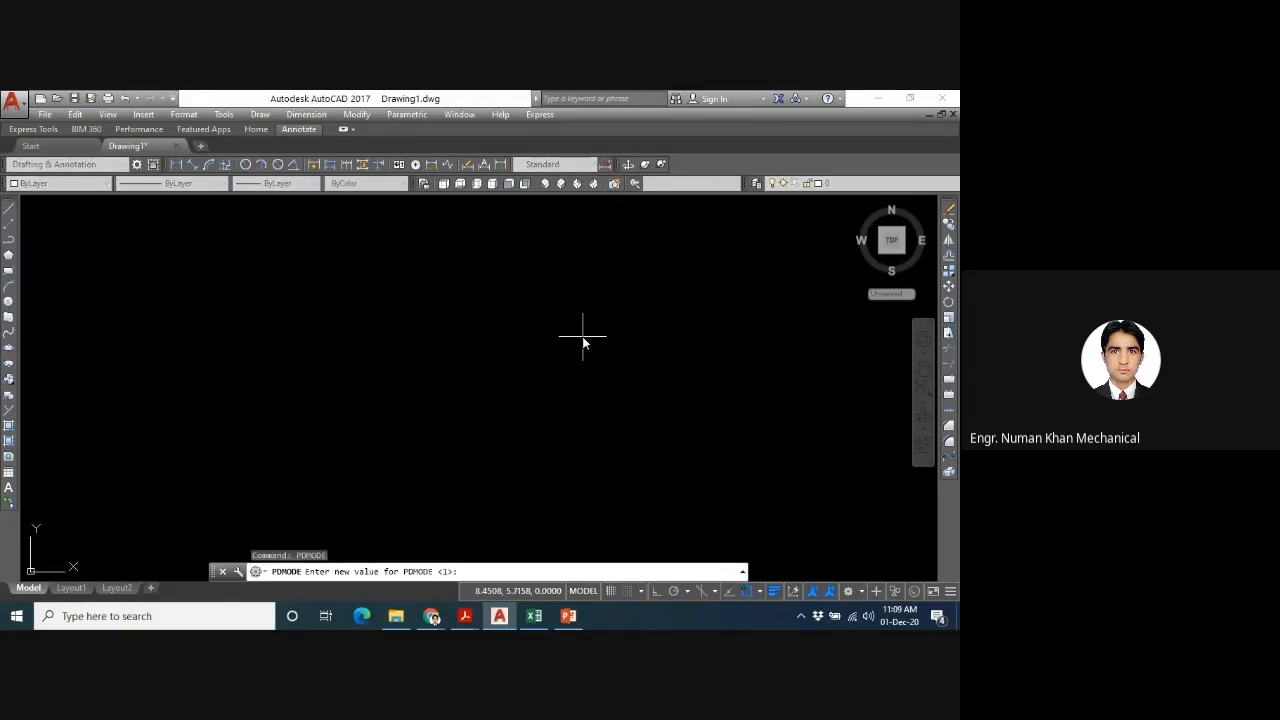
{"action": "type", "text": "0"}
{"action": "key", "text": "Return"}
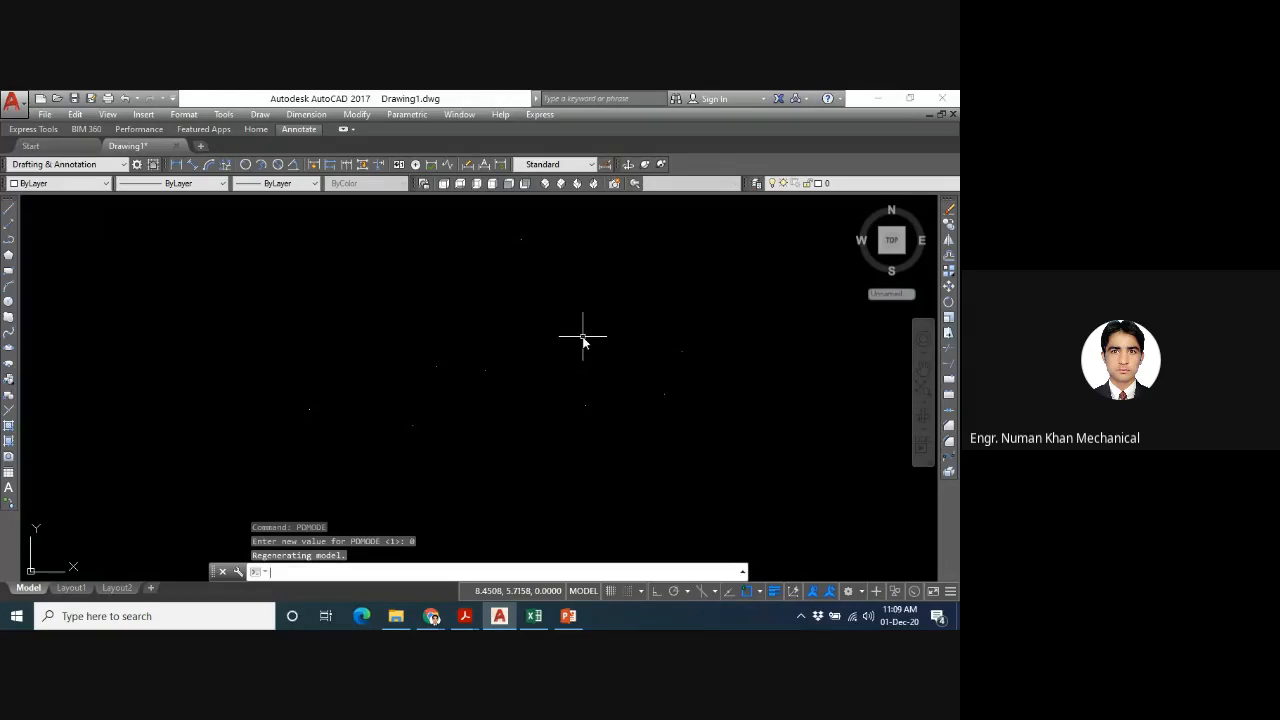
- Open the program's Help window and return to the drawing
{"action": "left_click", "coordinate": [503, 115]}
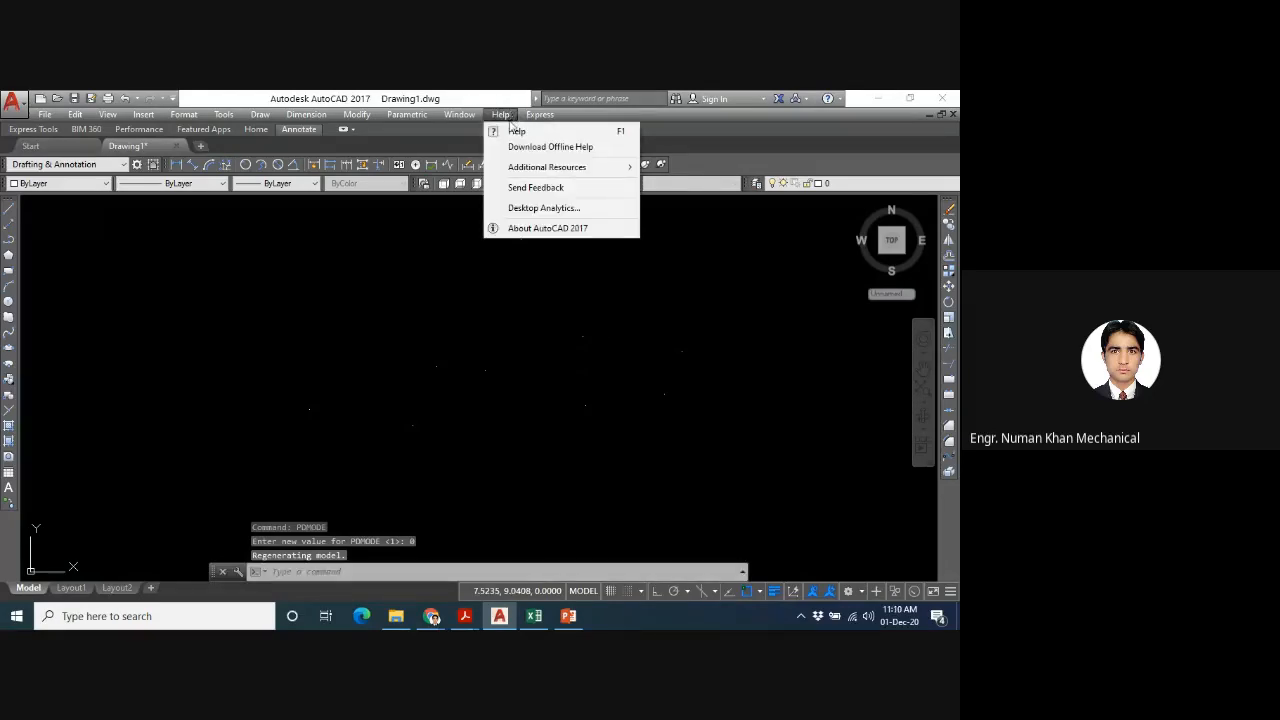
{"action": "left_click", "coordinate": [514, 131]}
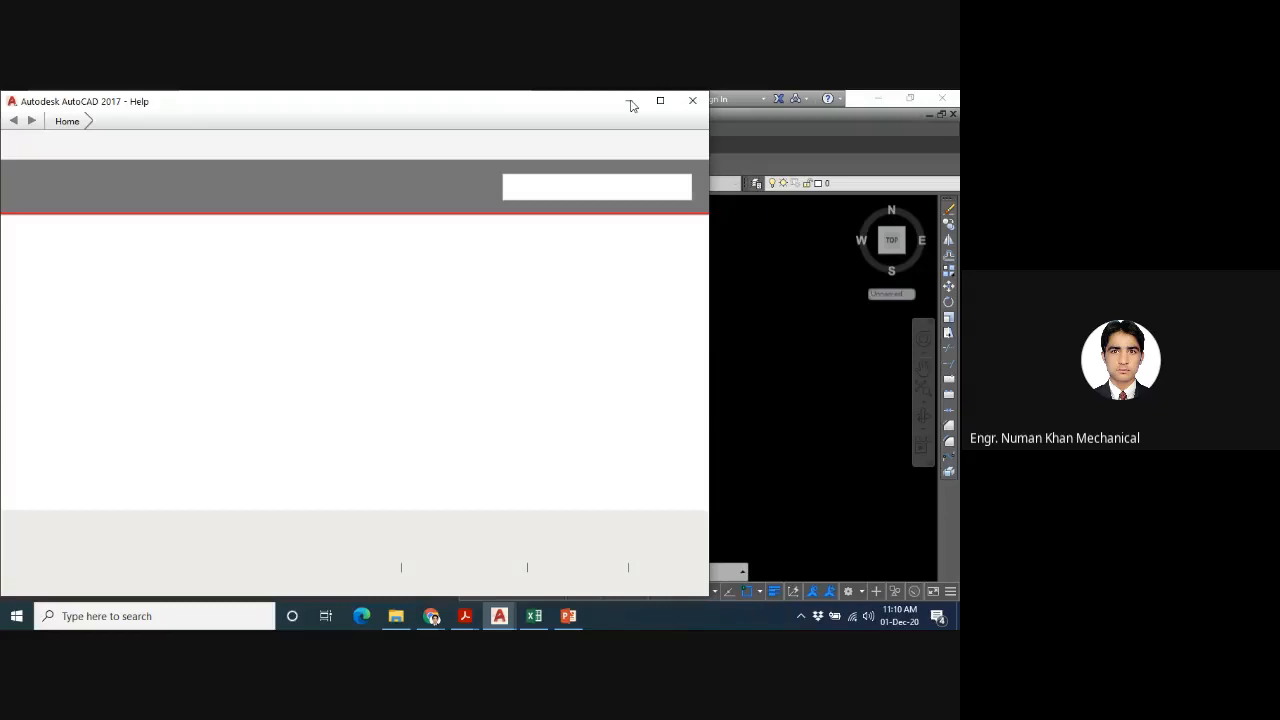
{"action": "left_click", "coordinate": [780, 334]}
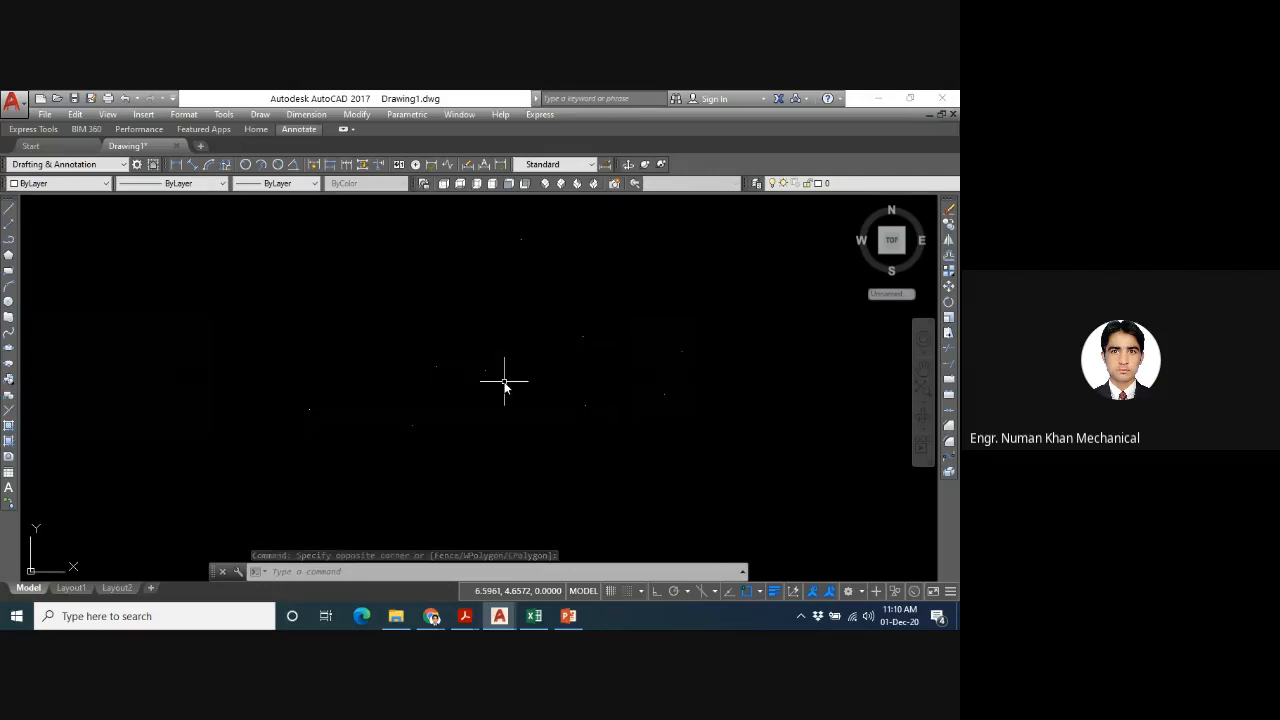
- Set PDMODE to 99 to display each point as an X inside a circle and square
{"action": "type", "text": "PDMODE"}
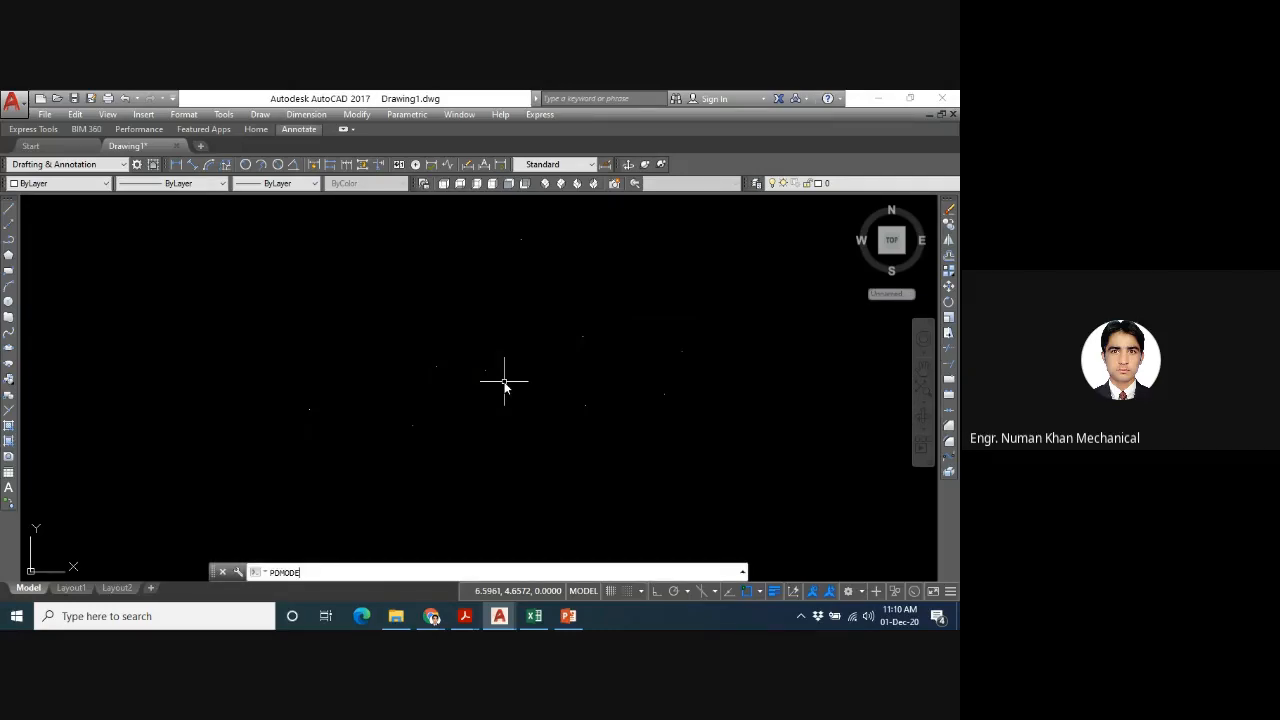
{"action": "key", "text": "Return"}
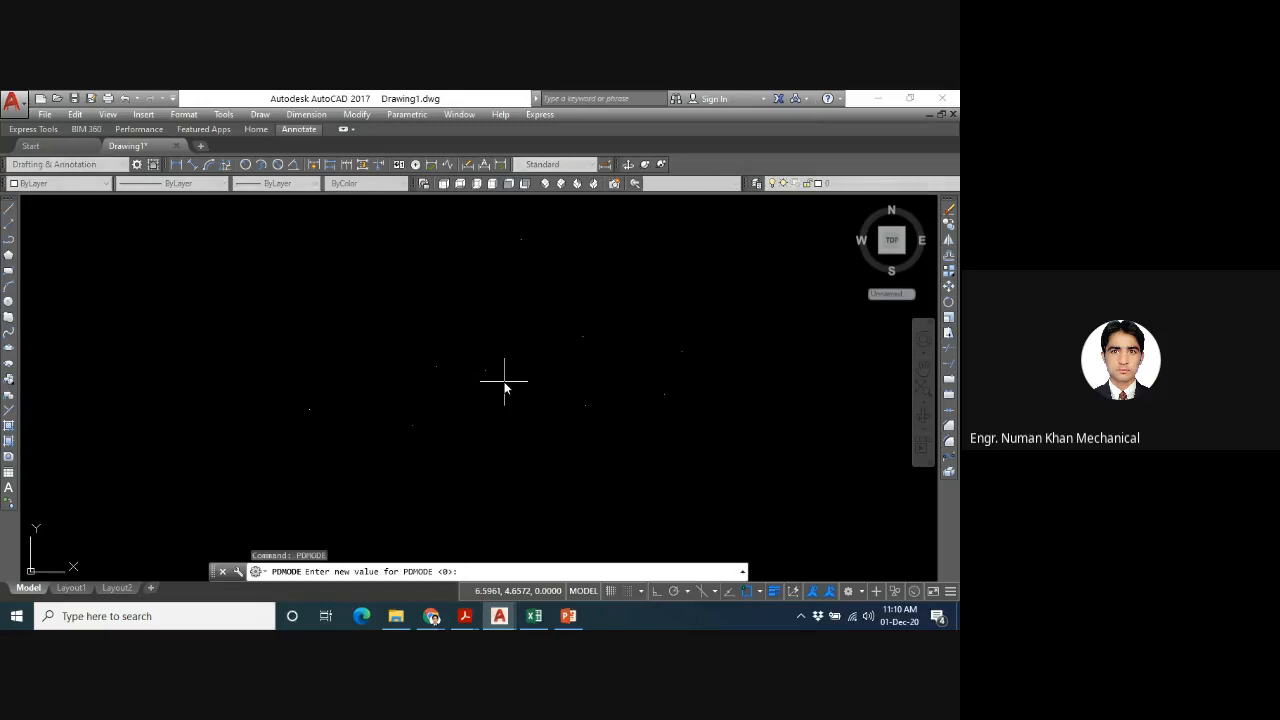
{"action": "type", "text": "67"}
{"action": "key", "text": "Return"}
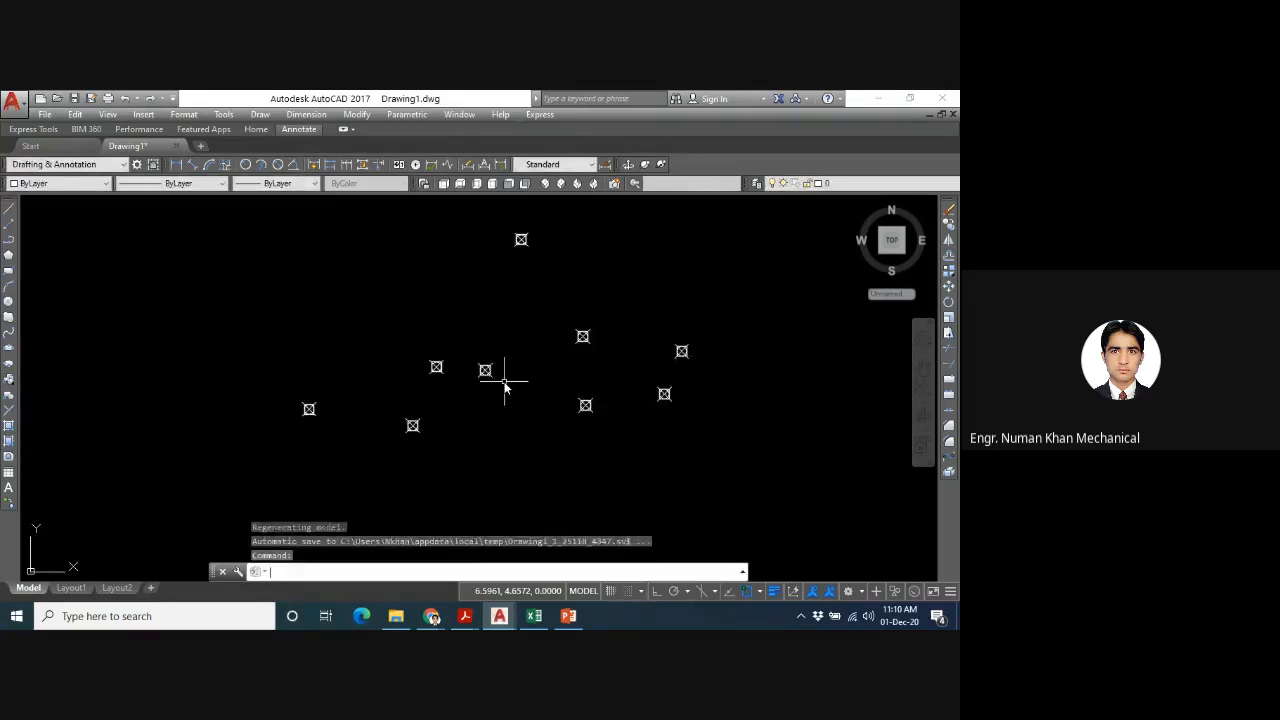
- Set PDMODE to 66 to display each point as a plus sign with a square
{"action": "key", "text": "Up"}
{"action": "key", "text": "Return"}
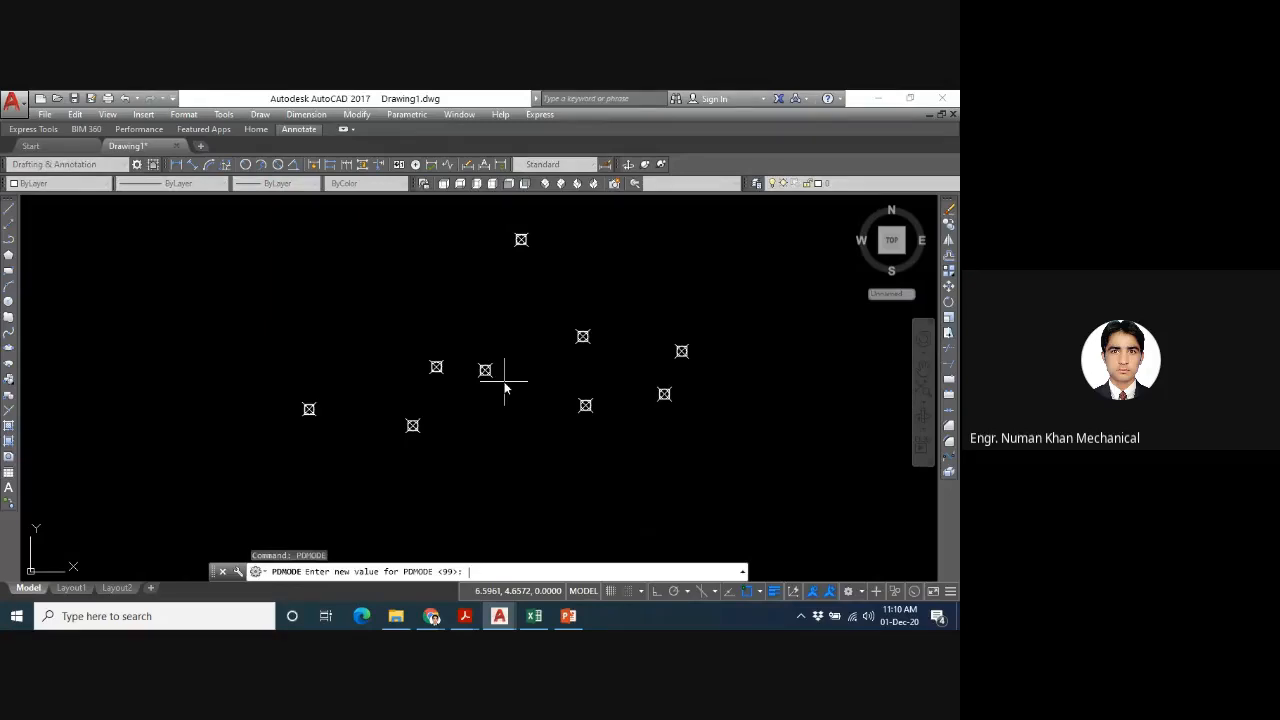
{"action": "type", "text": "66"}
{"action": "key", "text": "Return"}
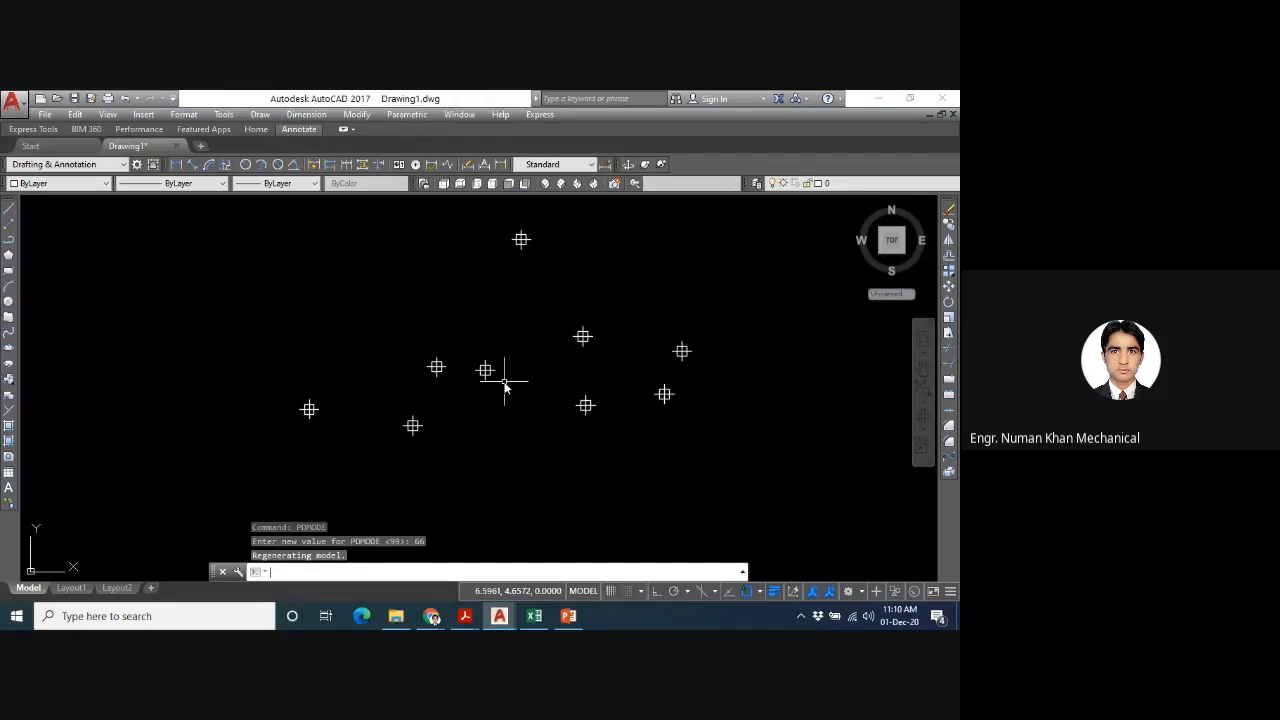
- Set PDSIZE to 1 to enlarge the displayed point symbols
{"action": "type", "text": "POS"}
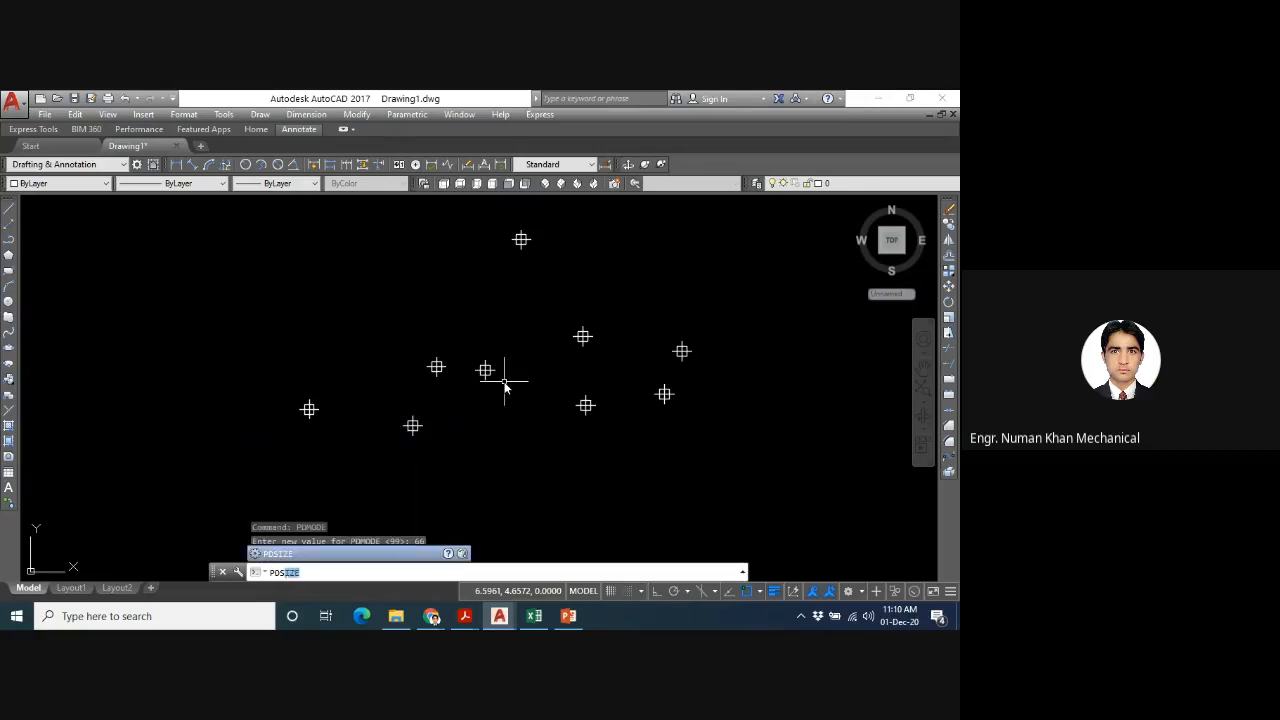
{"action": "type", "text": "Ize"}
{"action": "key", "text": "Return"}
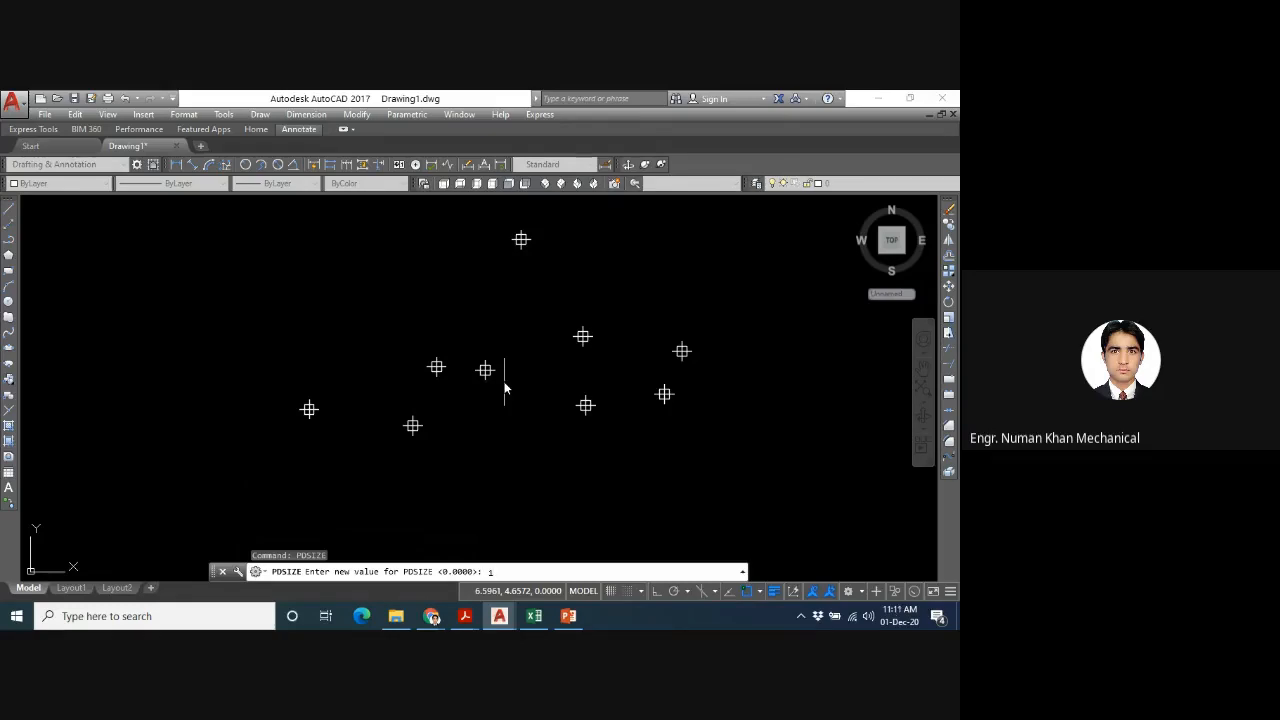
{"action": "key", "text": "Return"}
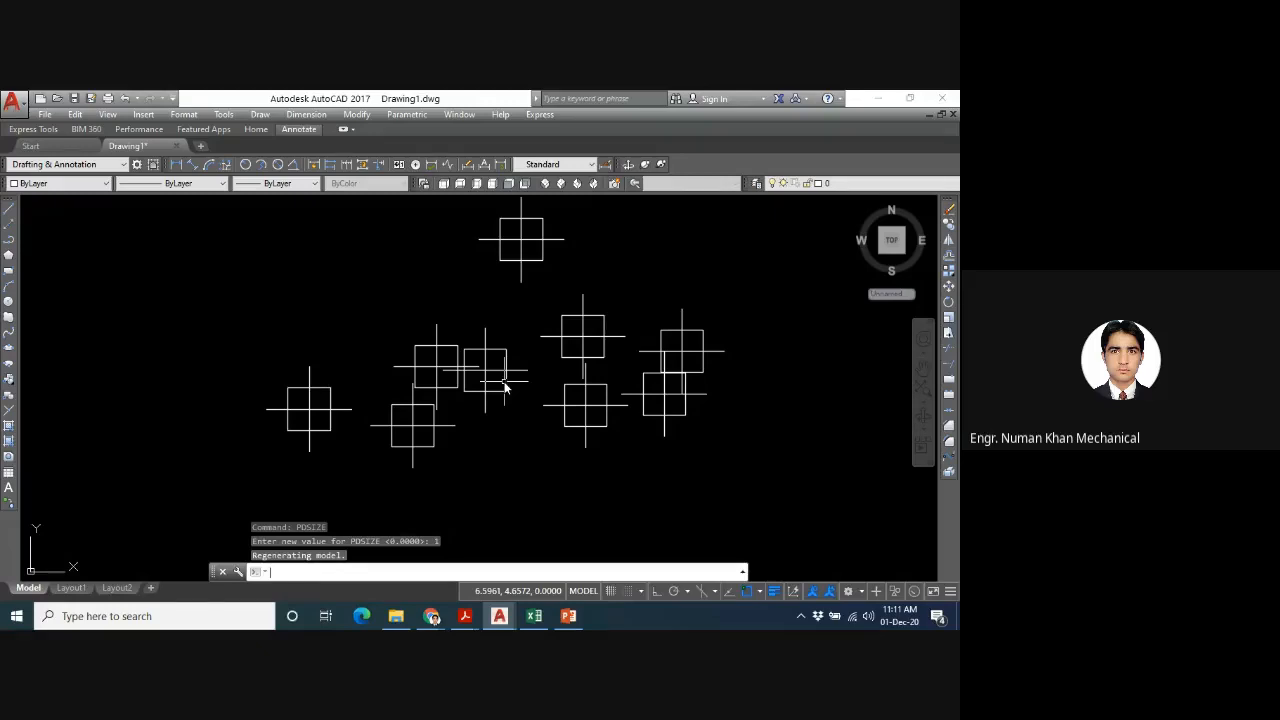
{"action": "mouse_move", "coordinate": [588, 320]}
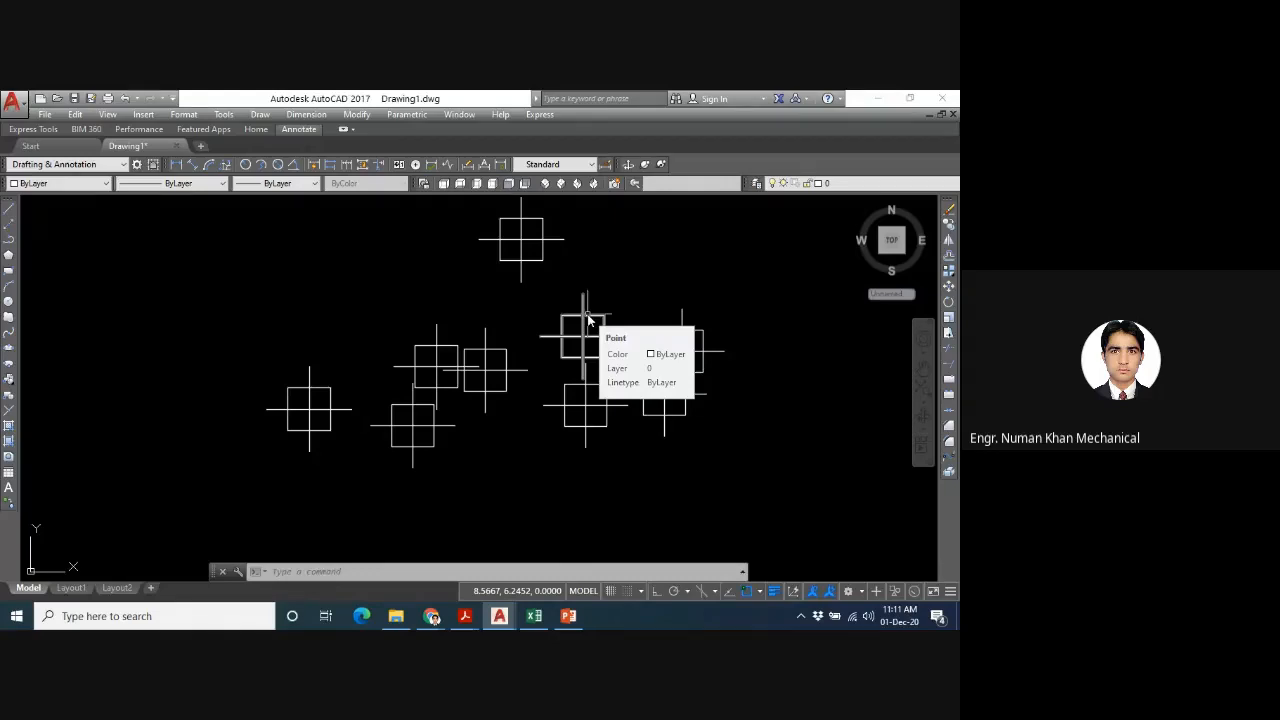
- Open the program's Help and search it for "point"
{"action": "key", "text": "F1"}
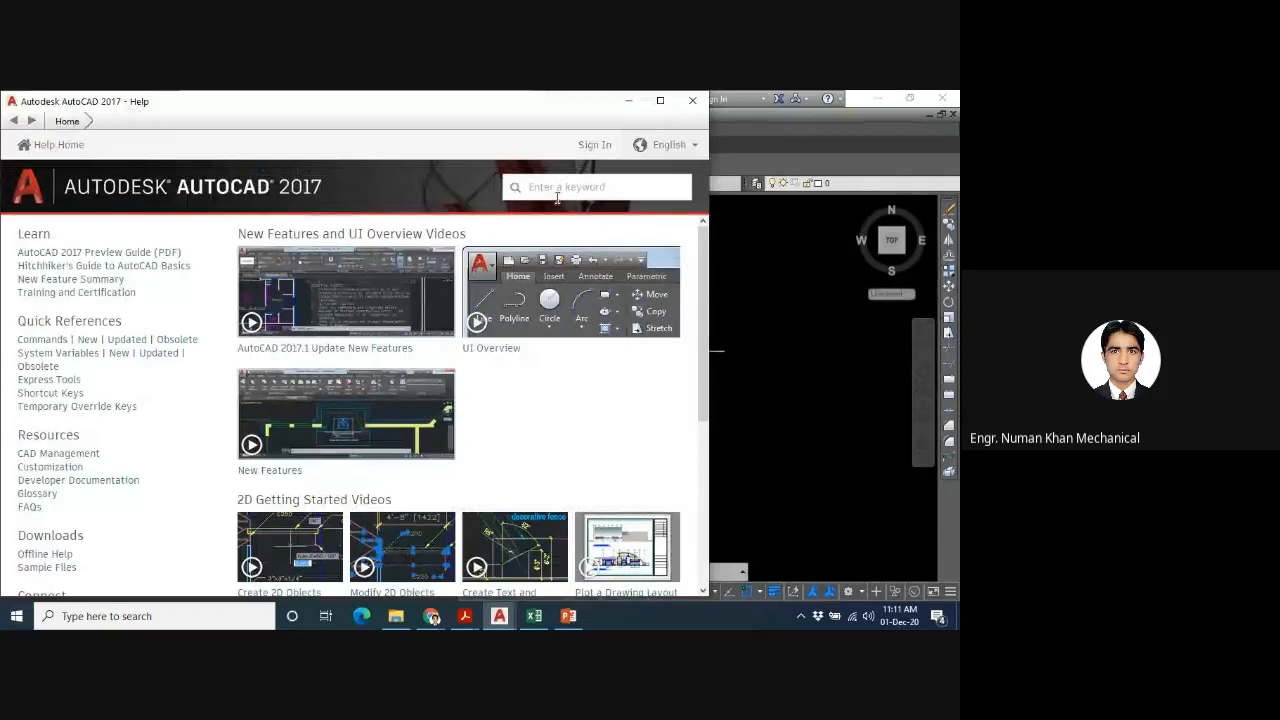
{"action": "left_click", "coordinate": [557, 197]}
{"action": "type", "text": "p"}
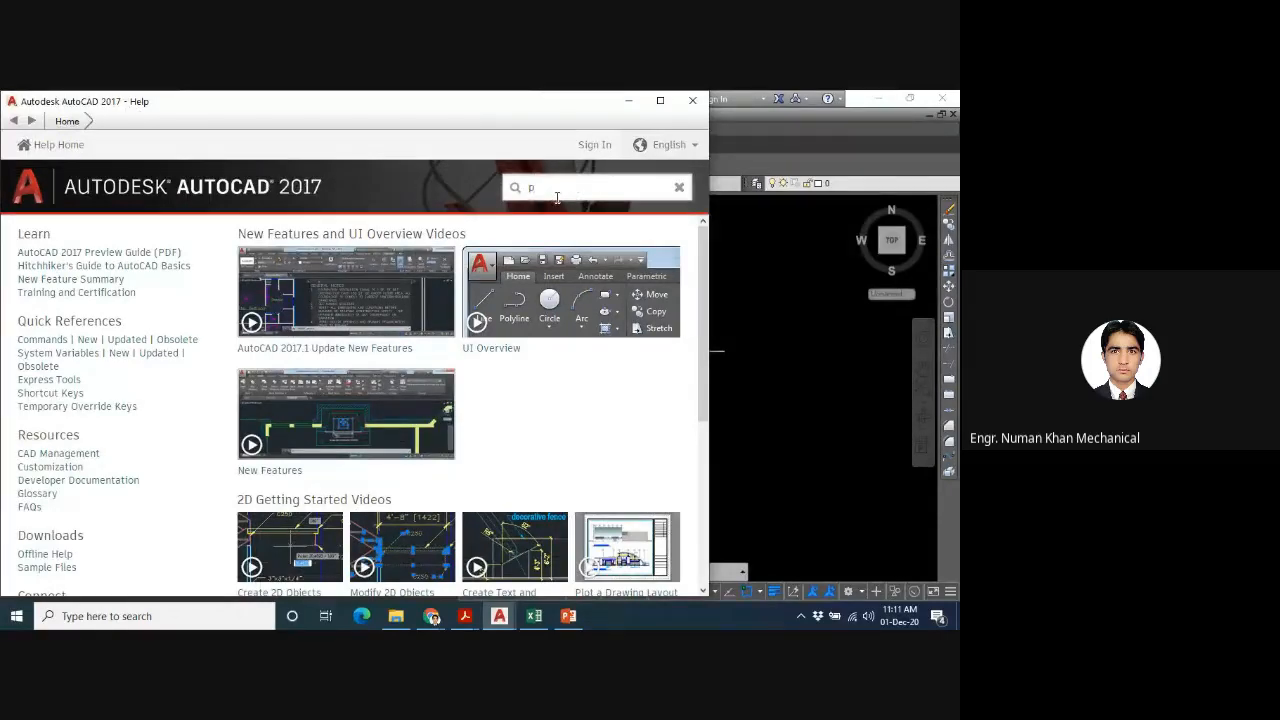
{"action": "type", "text": "oint"}
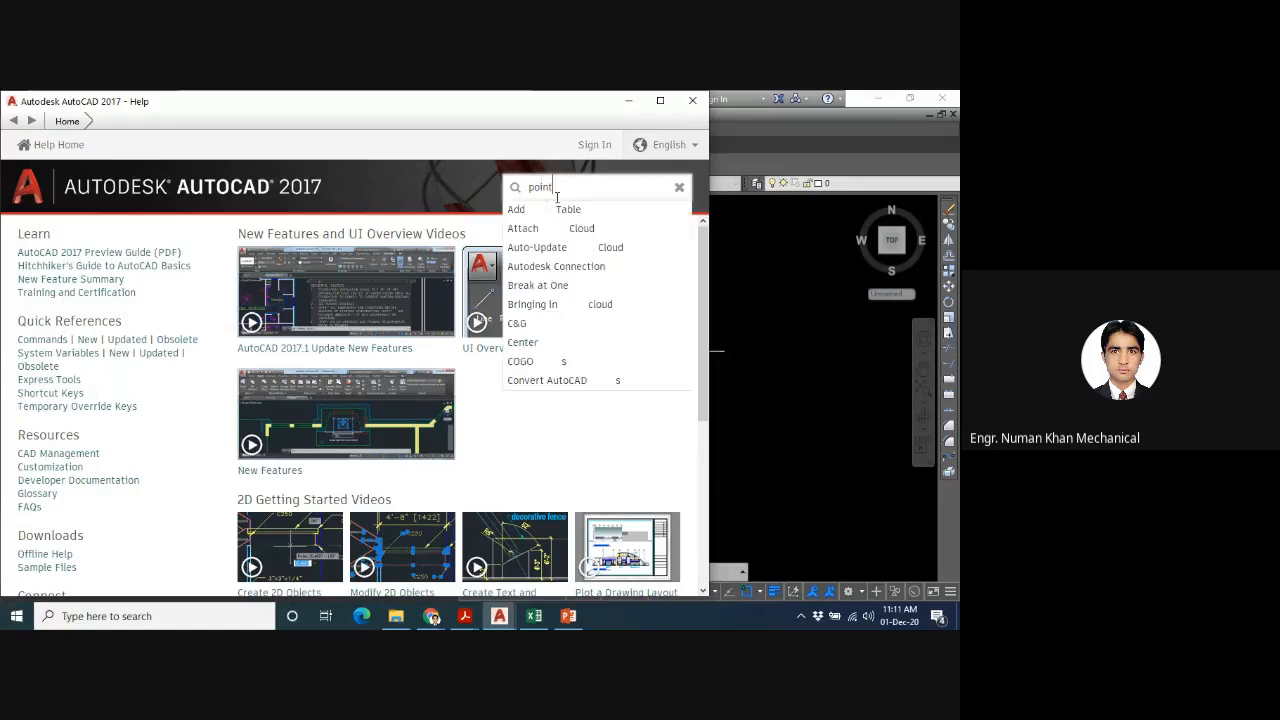
{"action": "key", "text": "Return"}
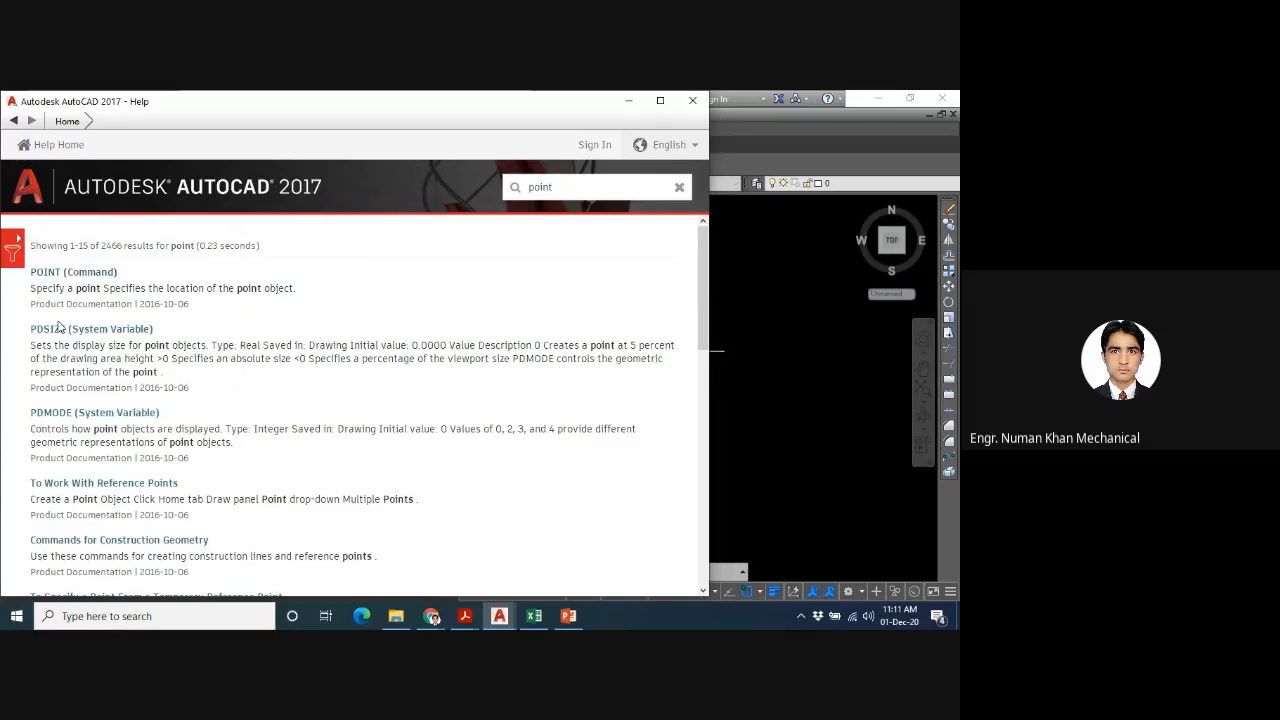
- Open the PDMODE system variable article, maximize the Help window, and review the point style values
{"action": "left_click", "coordinate": [62, 413]}
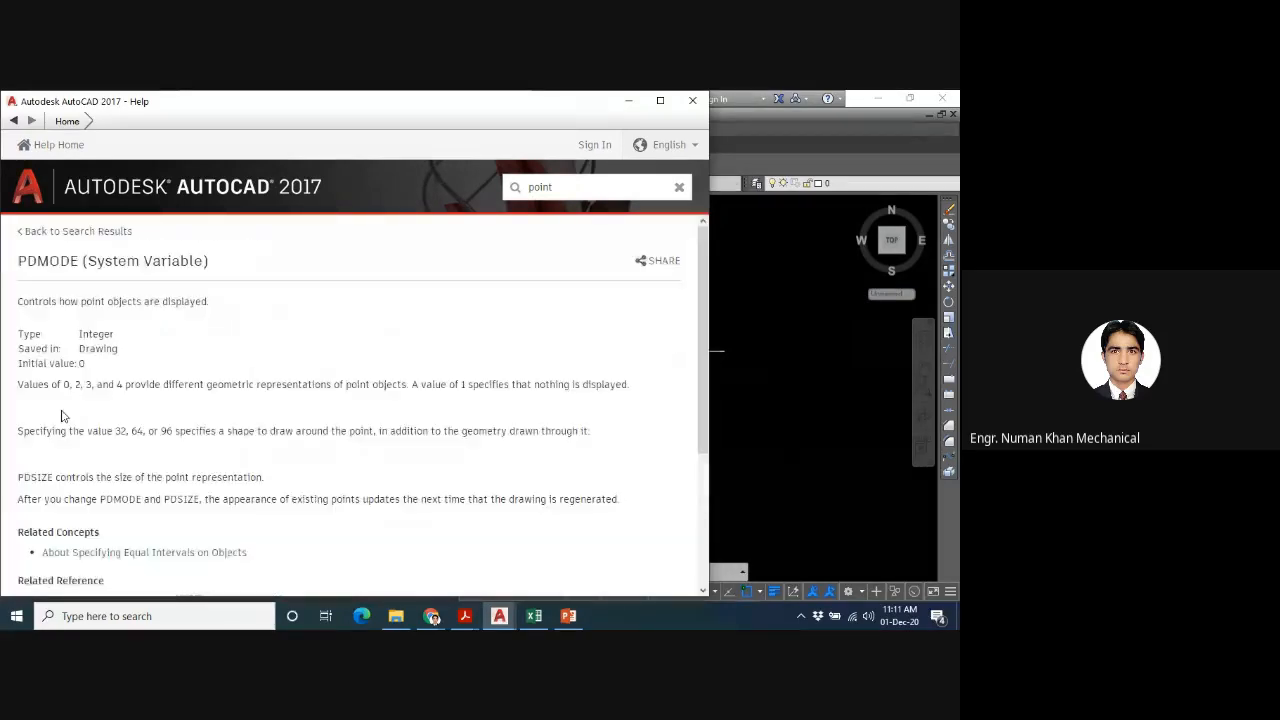
{"action": "left_click", "coordinate": [659, 102]}
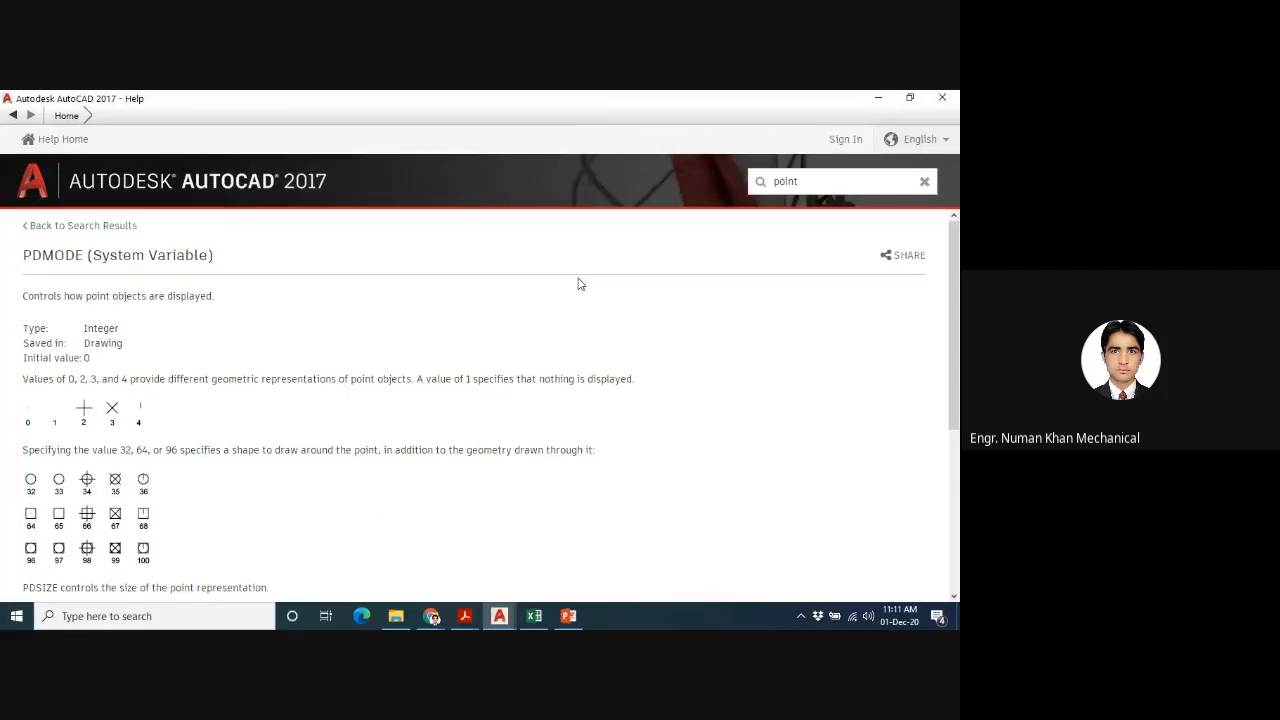
{"action": "scroll", "coordinate": [657, 464], "scroll_direction": "down", "scroll_amount": 2}
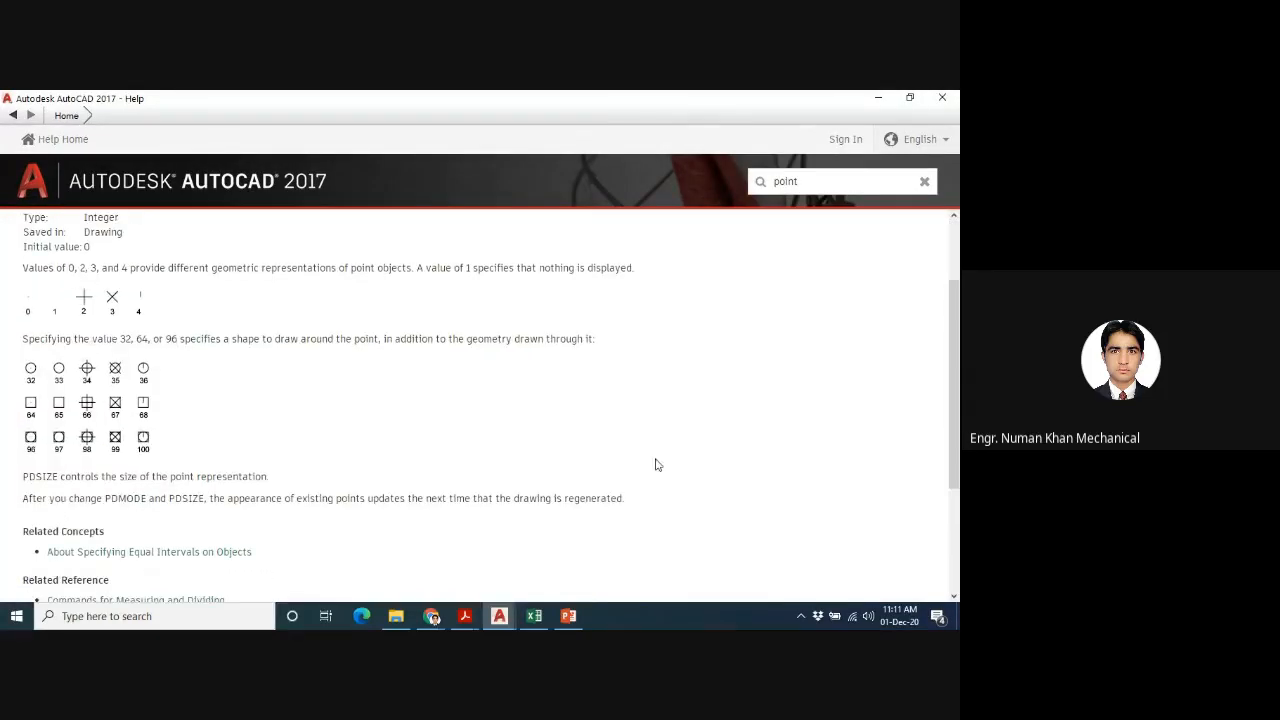
- Check the participants in the Google Meet call, then return to the Help window and close it
{"action": "mouse_move", "coordinate": [431, 616]}
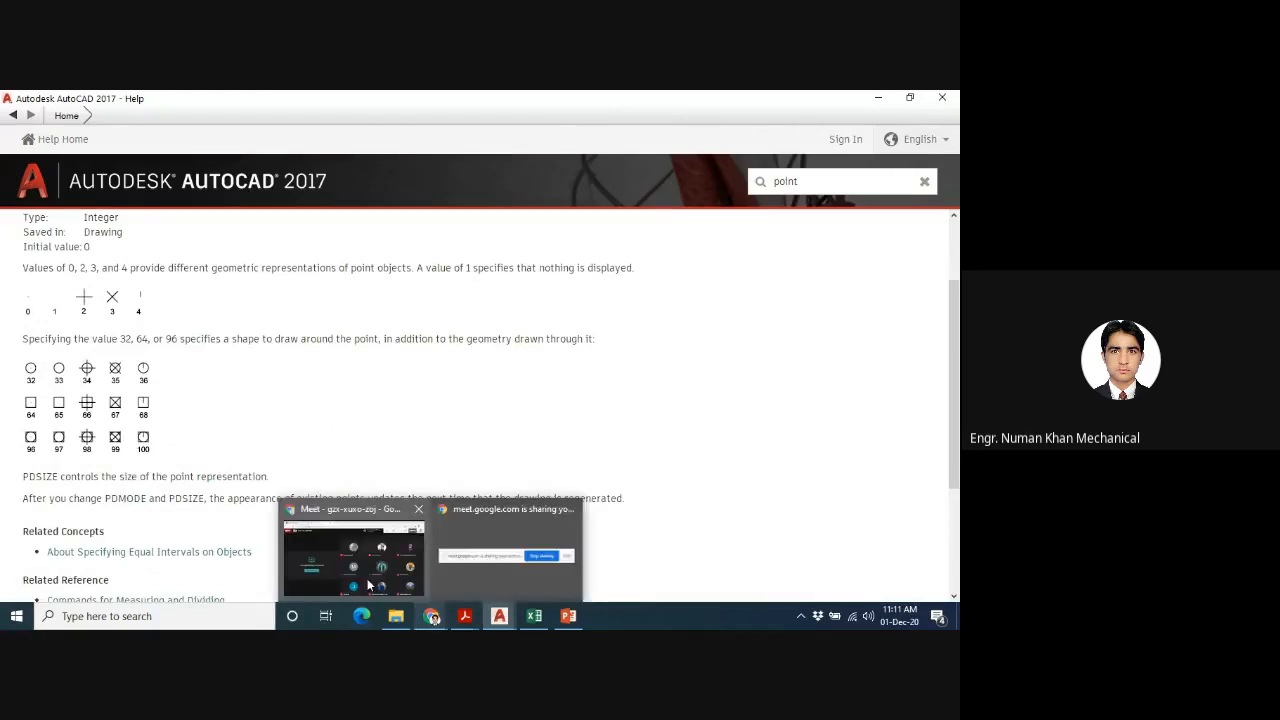
{"action": "left_click", "coordinate": [367, 576]}
{"action": "mouse_move", "coordinate": [669, 405]}
{"action": "left_click", "coordinate": [669, 402]}
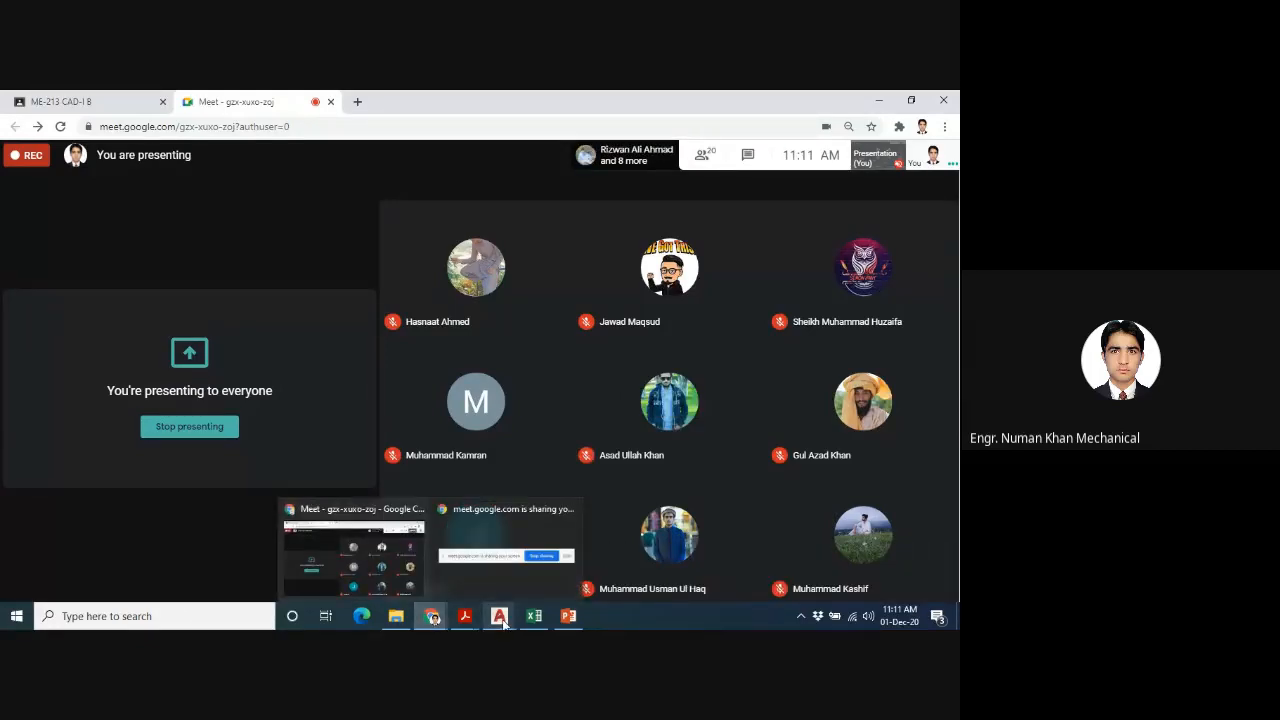
{"action": "mouse_move", "coordinate": [503, 622]}
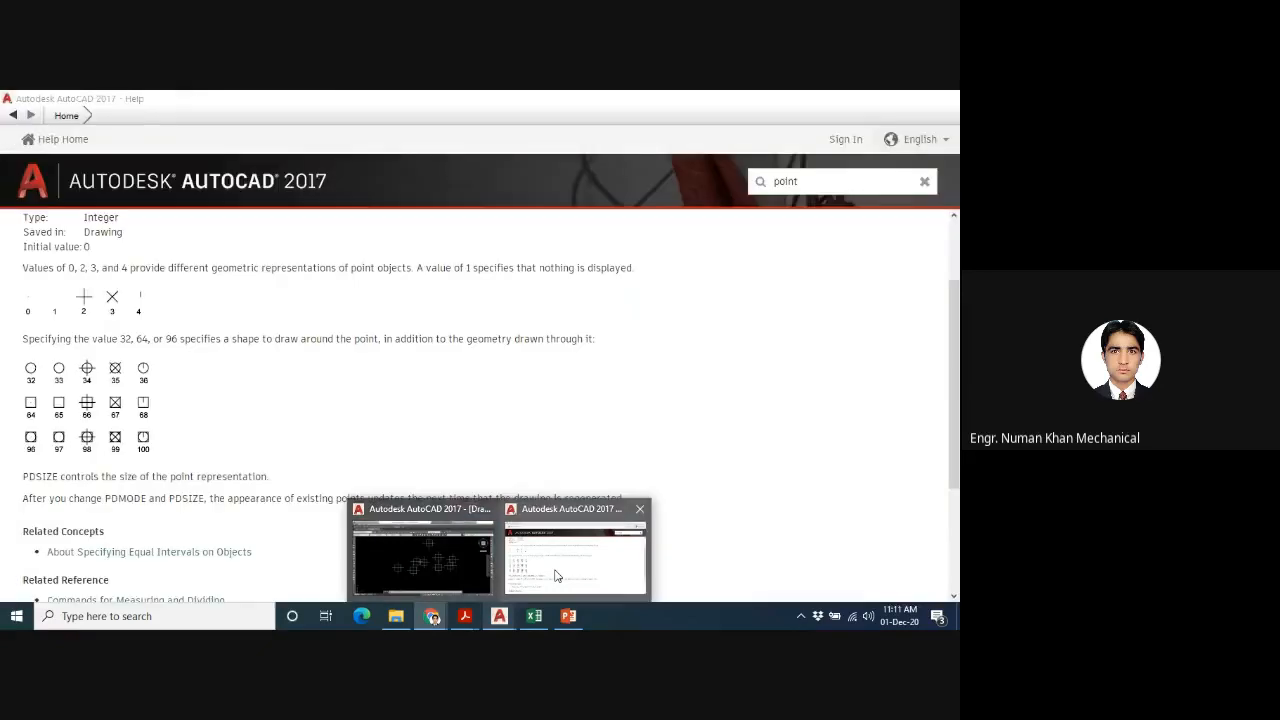
{"action": "left_click", "coordinate": [575, 550]}
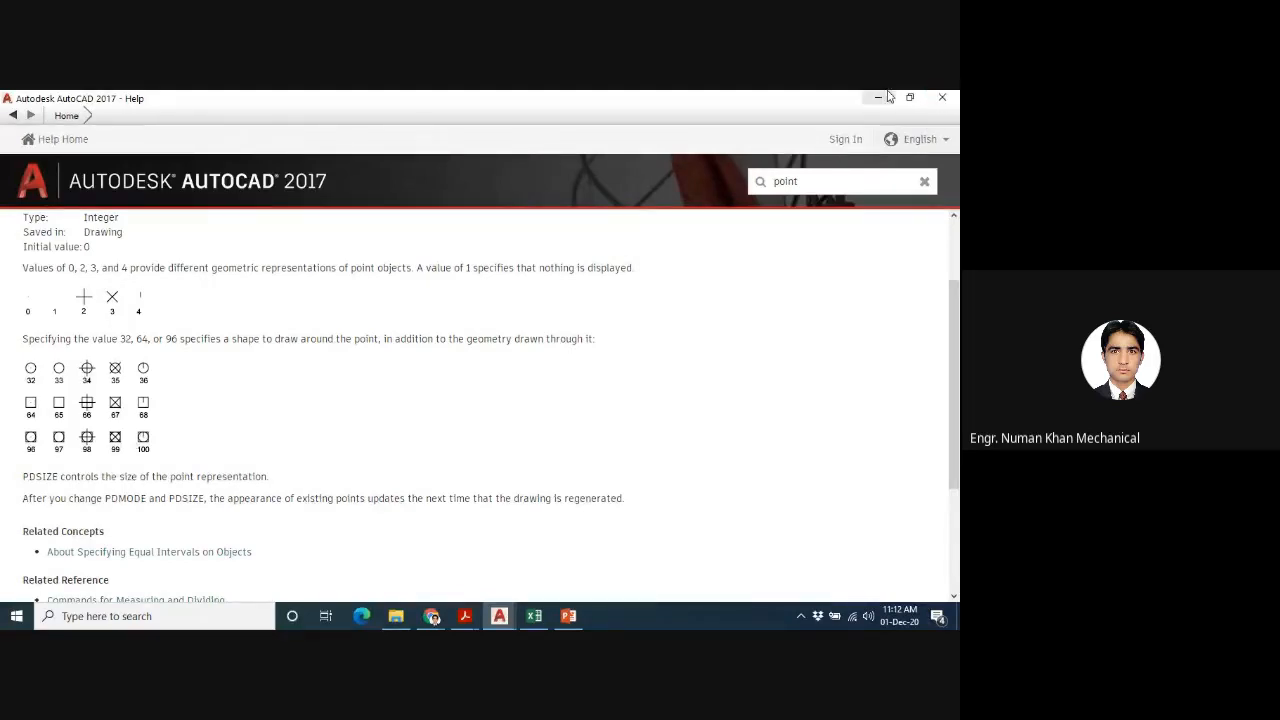
{"action": "left_click", "coordinate": [941, 99]}
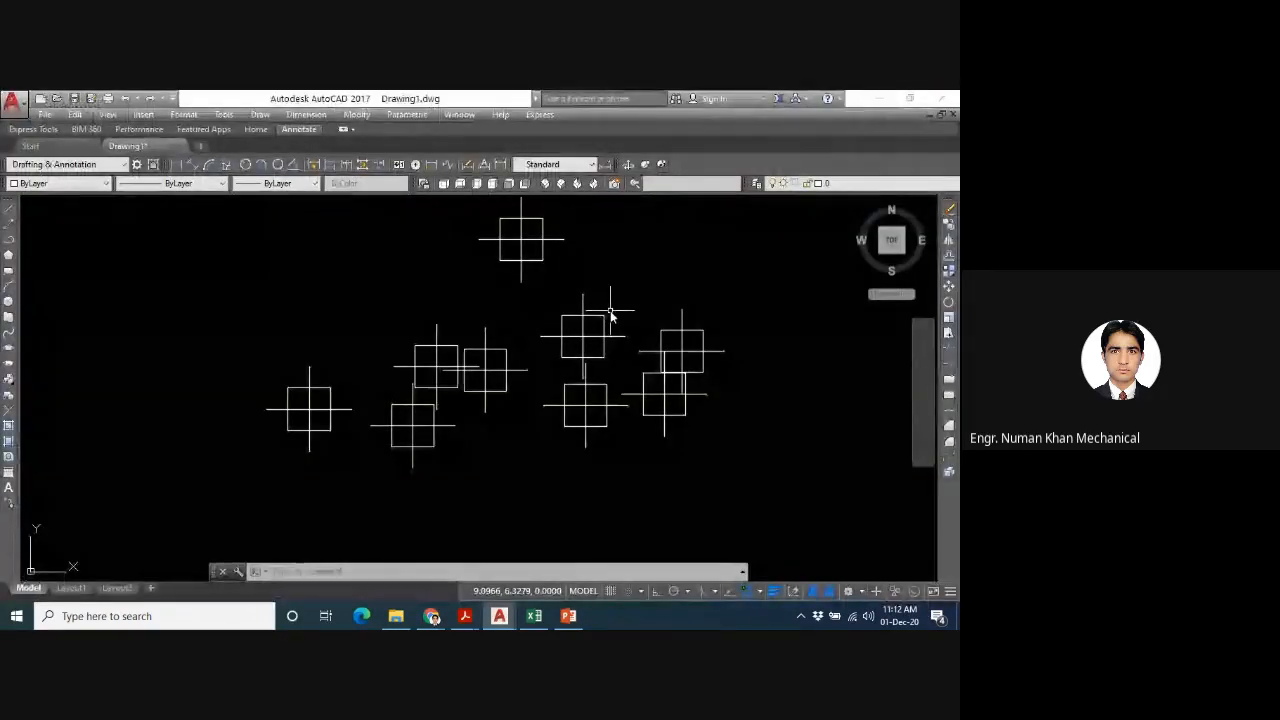
- Switch to the Google Meet call once more and return to the AutoCAD drawing
{"action": "mouse_move", "coordinate": [432, 617]}
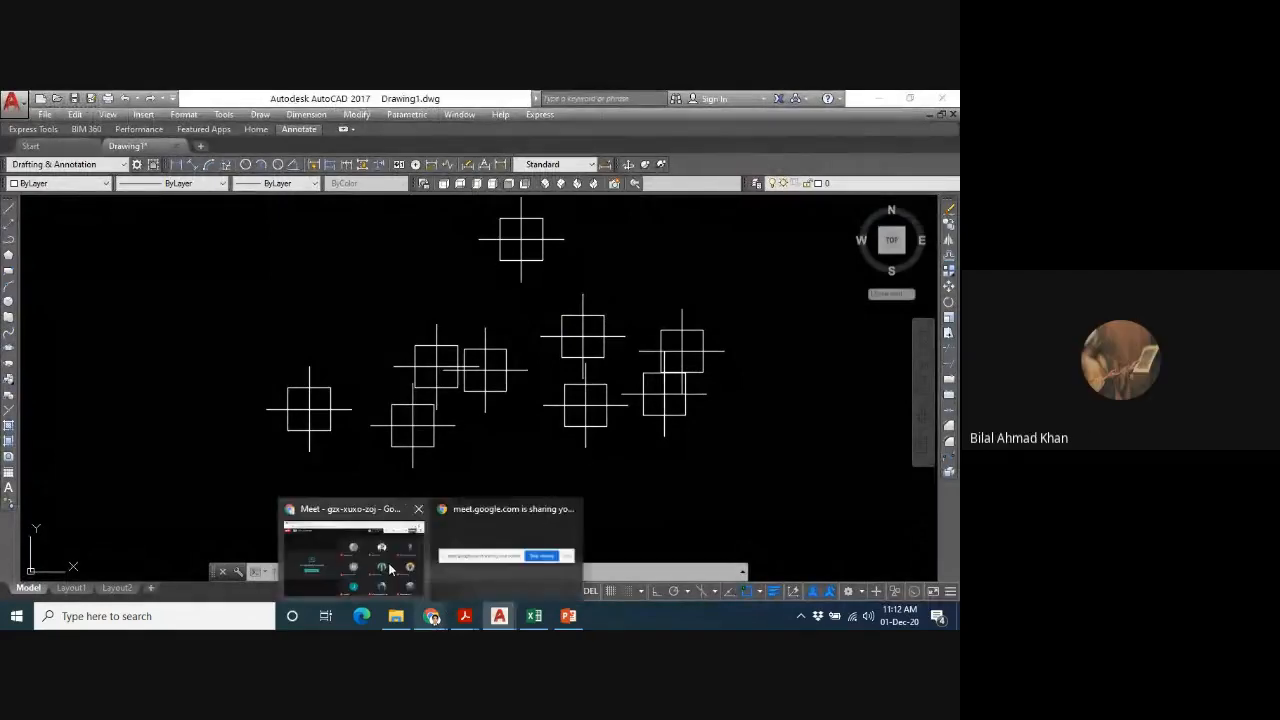
{"action": "left_click", "coordinate": [390, 568]}
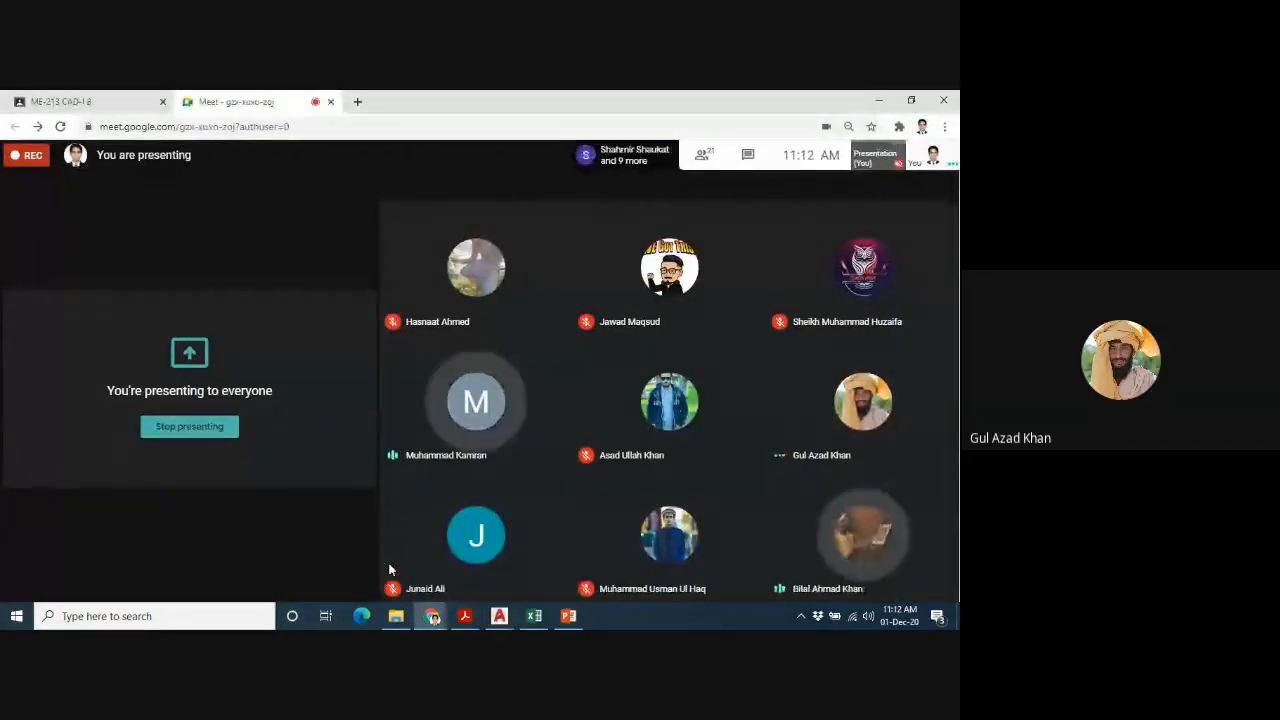
{"action": "mouse_move", "coordinate": [499, 616]}
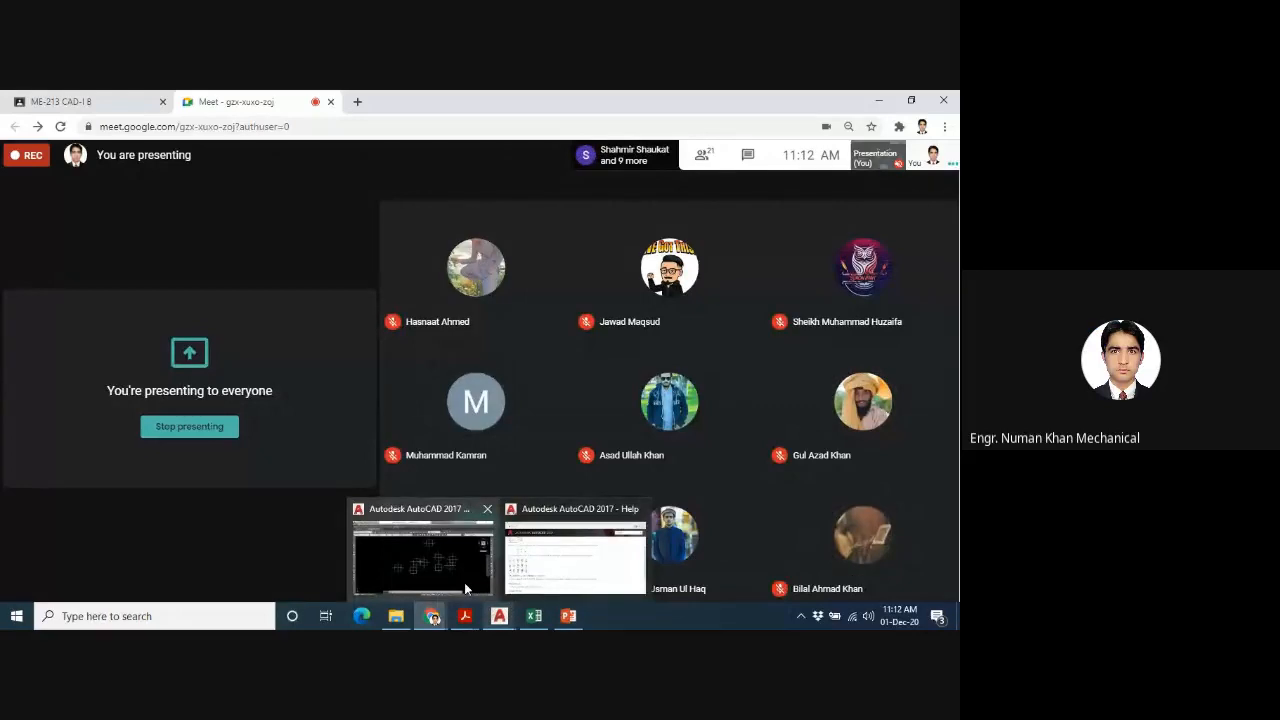
{"action": "left_click", "coordinate": [464, 588]}
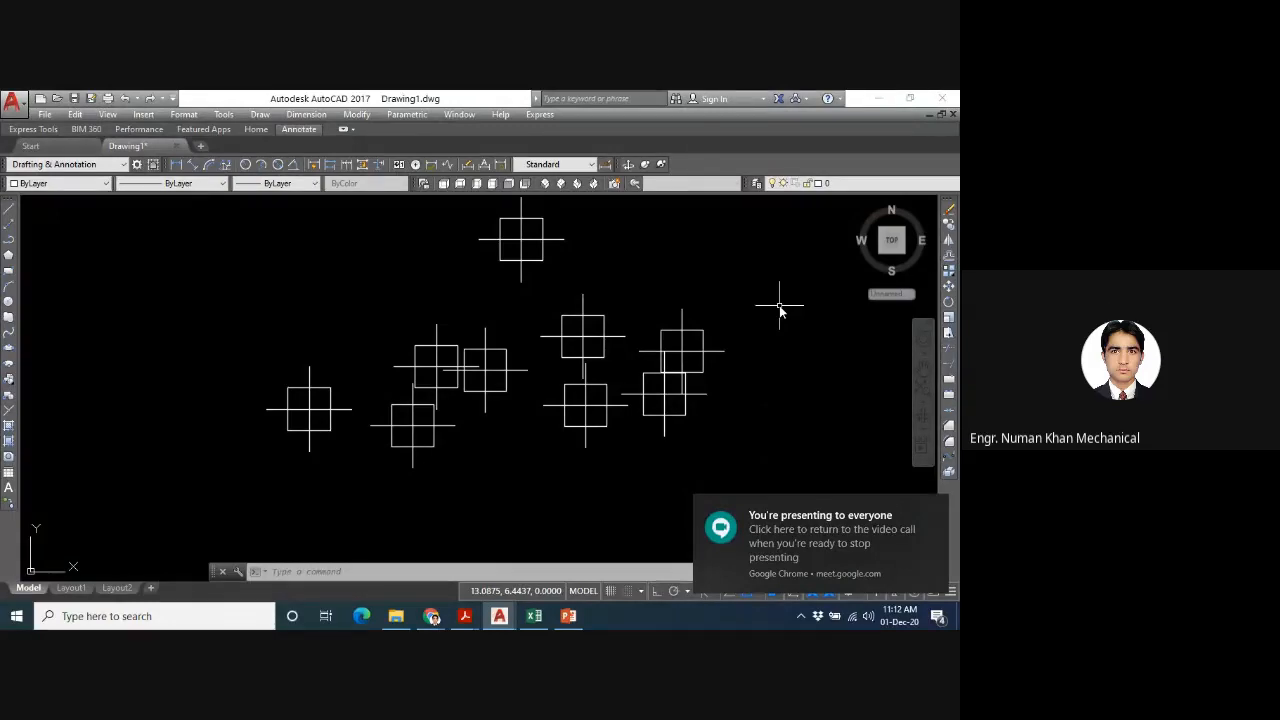
- Set PDSIZE back to 0 to restore the default point size
{"action": "type", "text": "pdsize"}
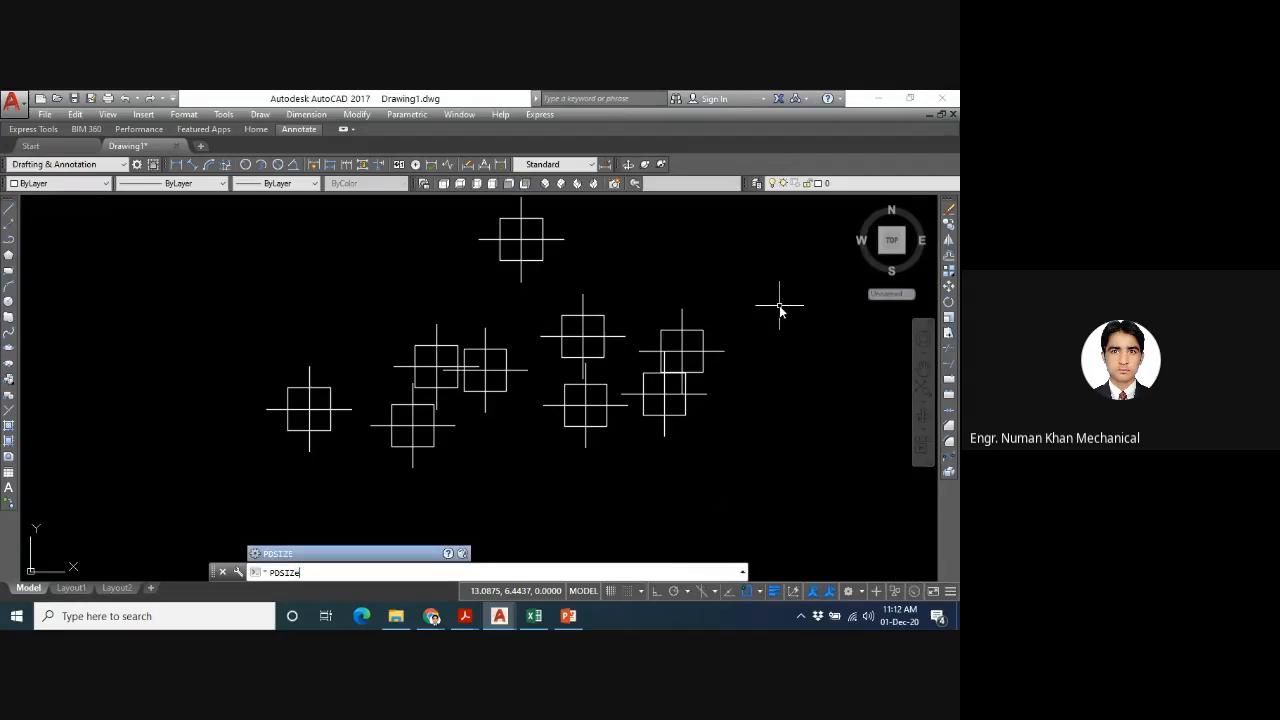
{"action": "key", "text": "Return"}
{"action": "type", "text": "0"}
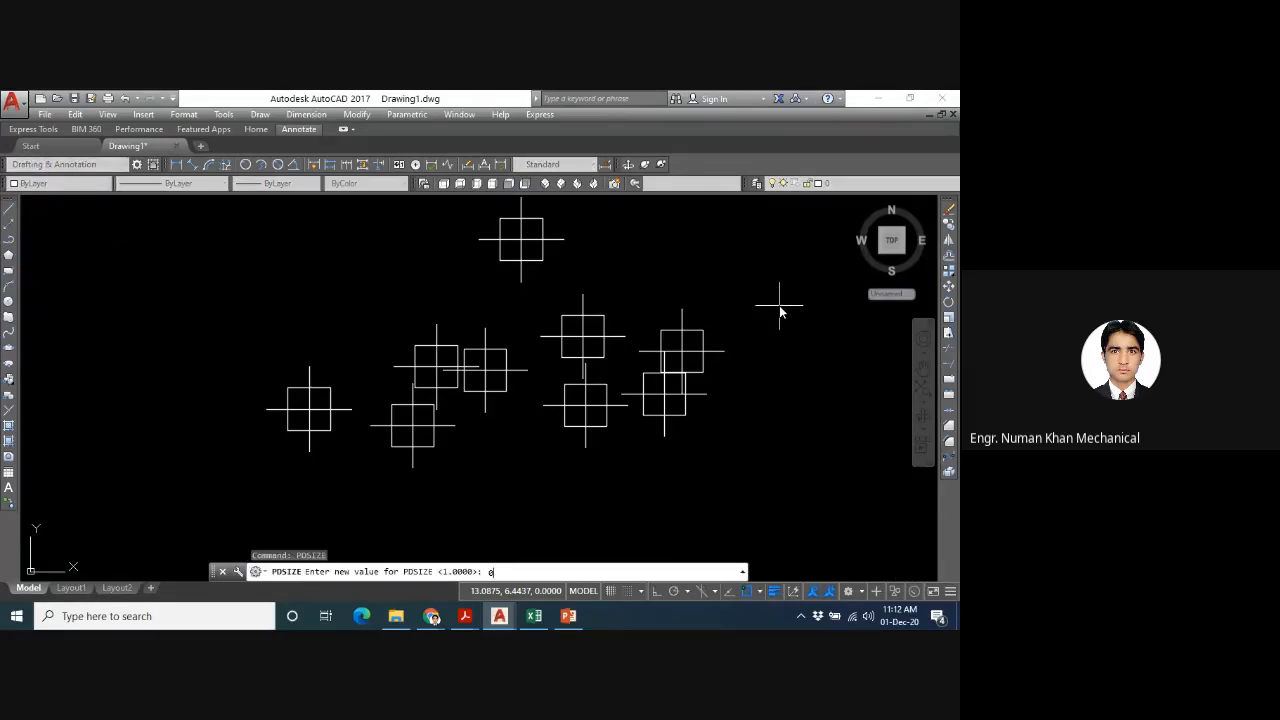
{"action": "key", "text": "Return"}
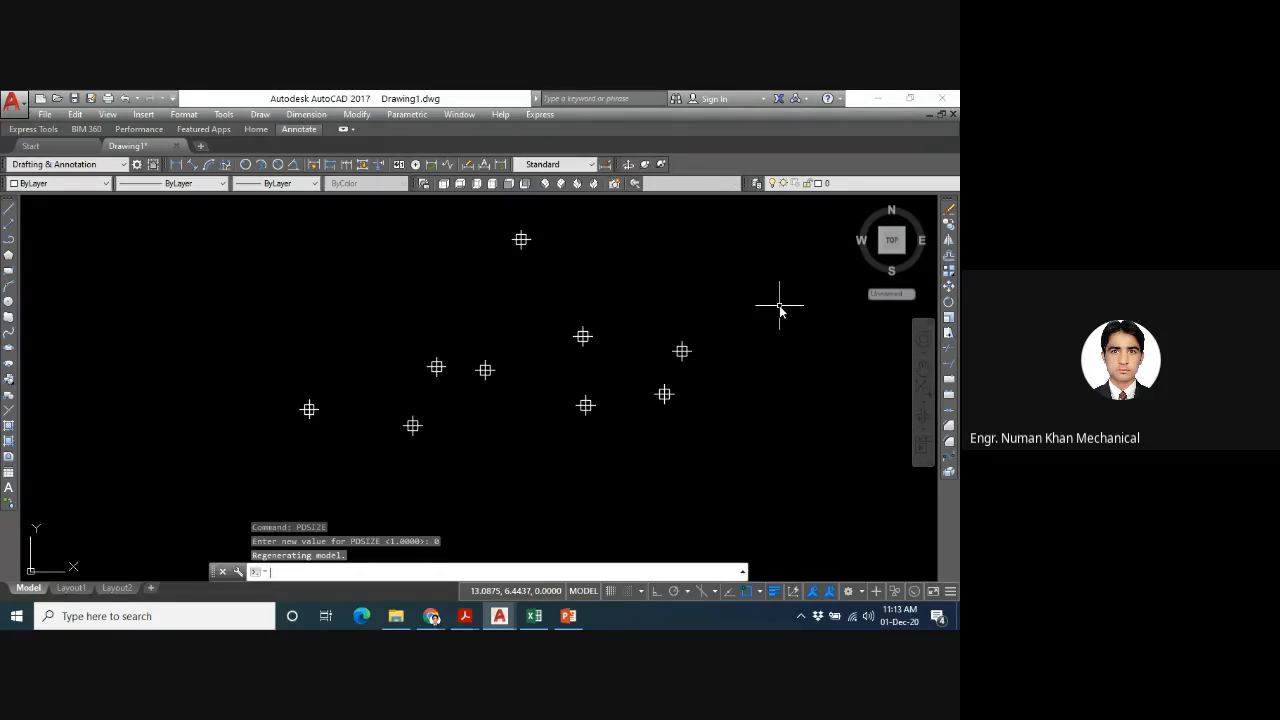
{"action": "type", "text": "DDPTYPE"}
{"action": "key", "text": "Return"}
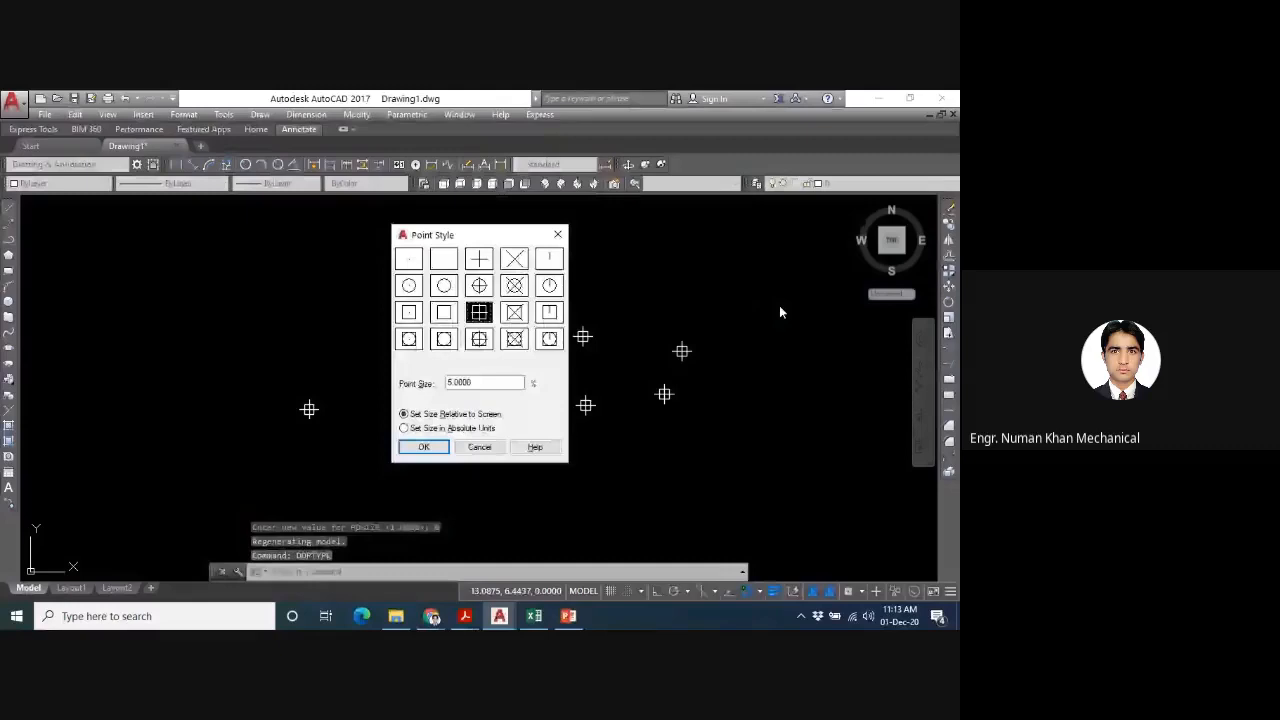
{"action": "left_click", "coordinate": [551, 287]}
{"action": "left_click", "coordinate": [549, 339]}
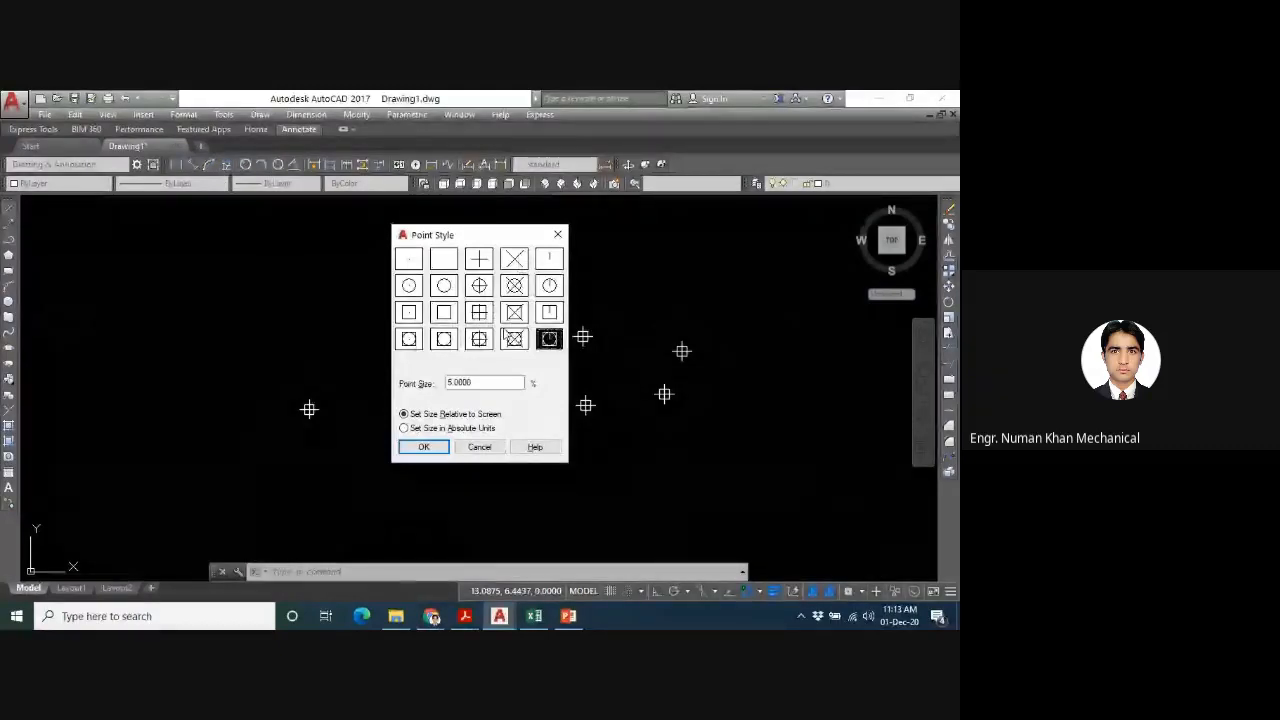
{"action": "left_click", "coordinate": [514, 339]}
{"action": "left_click", "coordinate": [479, 339]}
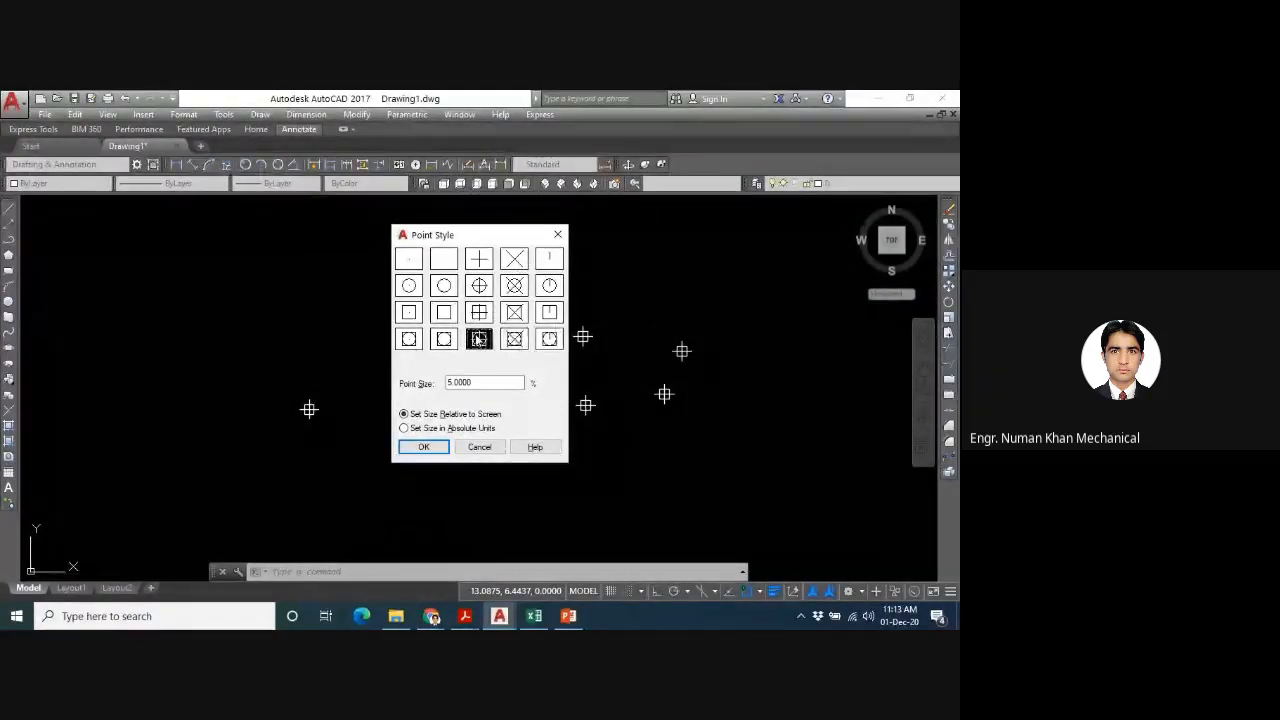
{"action": "key", "text": "Return"}
{"action": "key", "text": "Escape"}
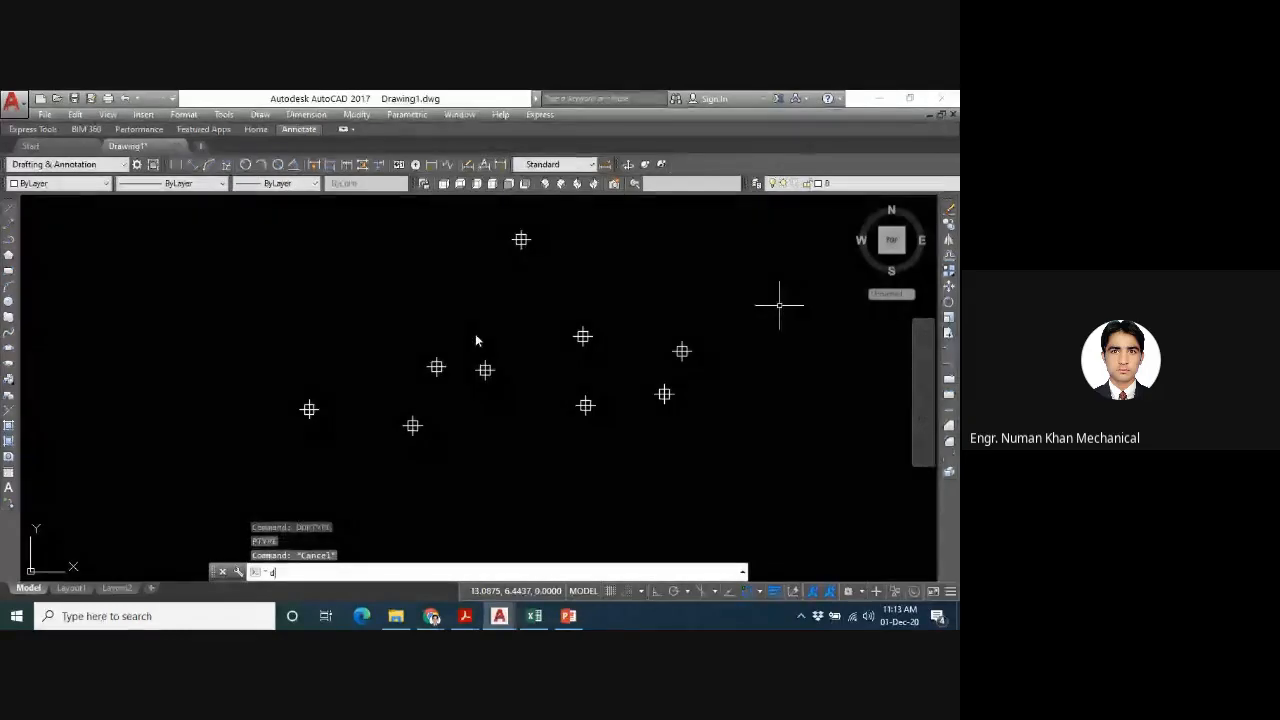
{"action": "type", "text": "ddptype"}
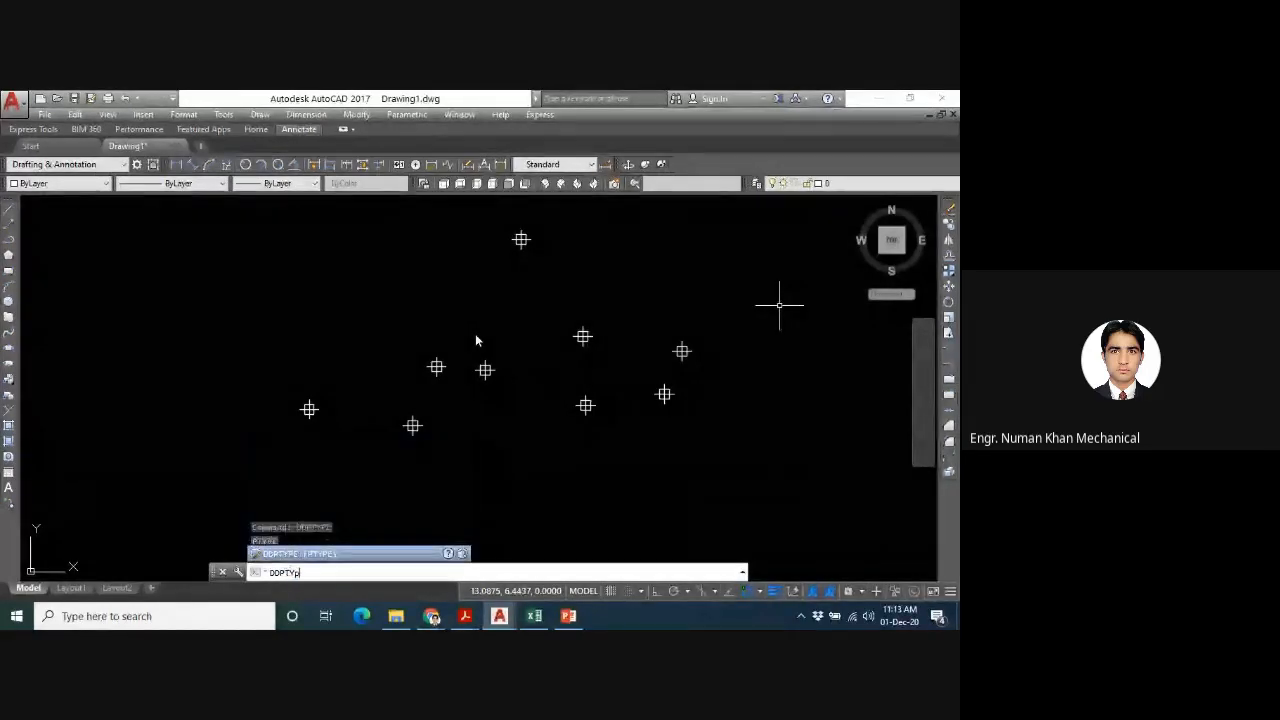
{"action": "key", "text": "Return"}
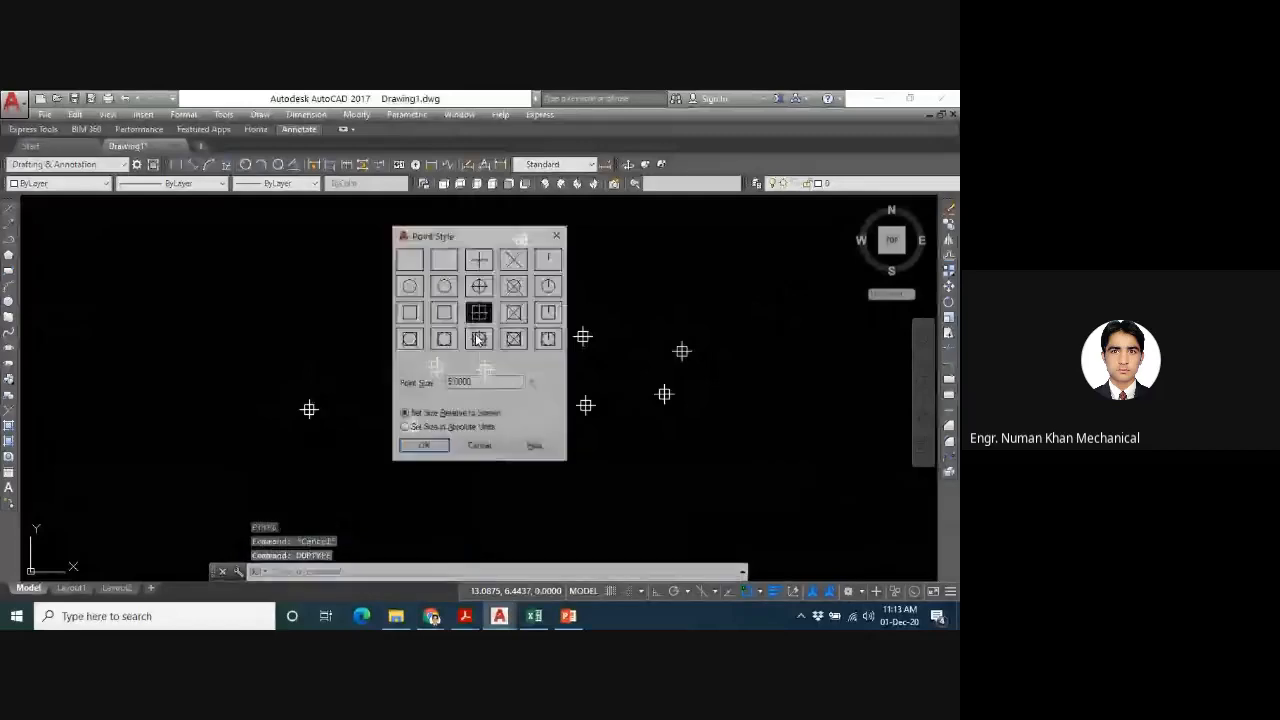
{"action": "key", "text": "Return"}
- Use PTYPE to set the point style to a short vertical line with a size of 5 in absolute units
{"action": "type", "text": "ptype"}
{"action": "key", "text": "Return"}
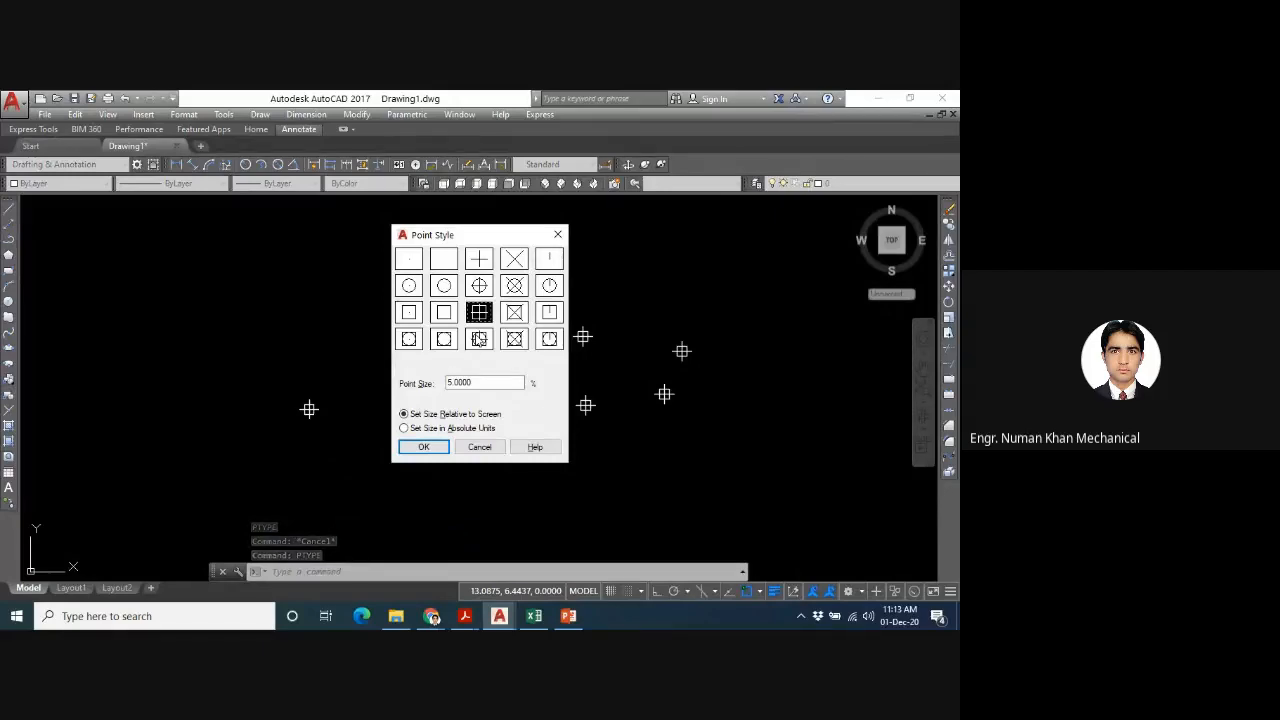
{"action": "left_click", "coordinate": [408, 262]}
{"action": "left_click", "coordinate": [446, 264]}
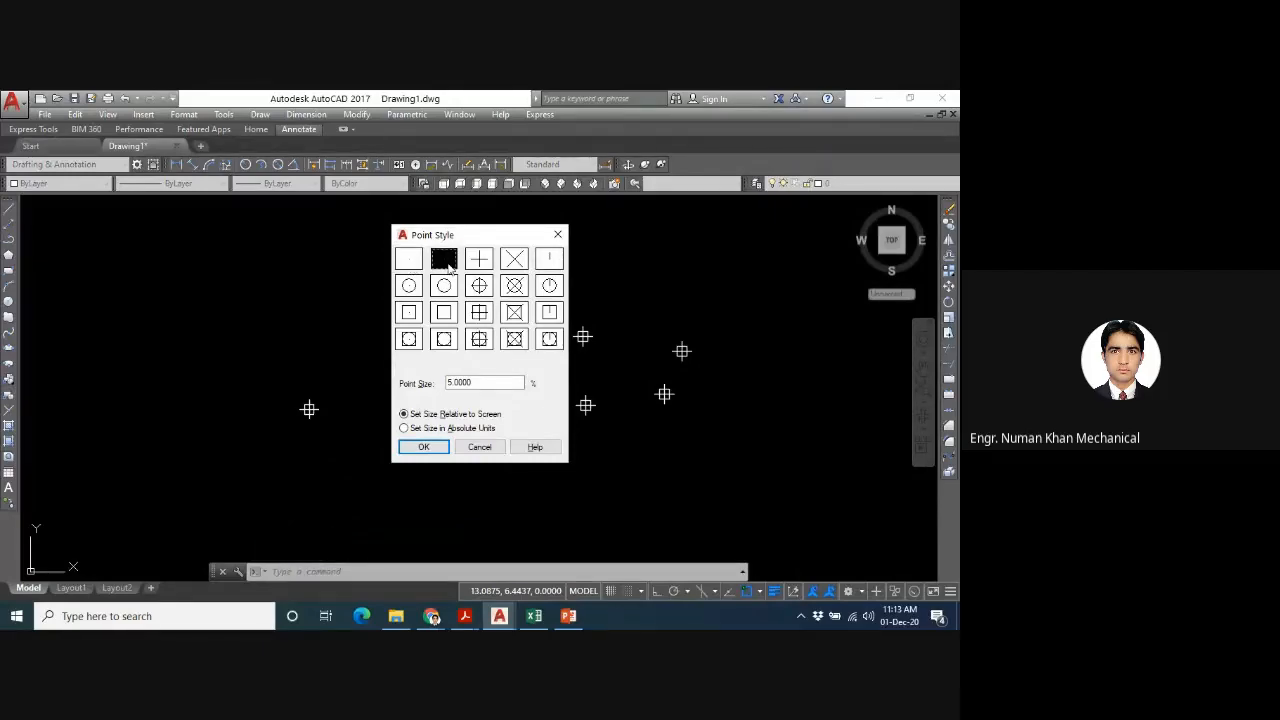
{"action": "left_click", "coordinate": [481, 263]}
{"action": "left_click", "coordinate": [549, 265]}
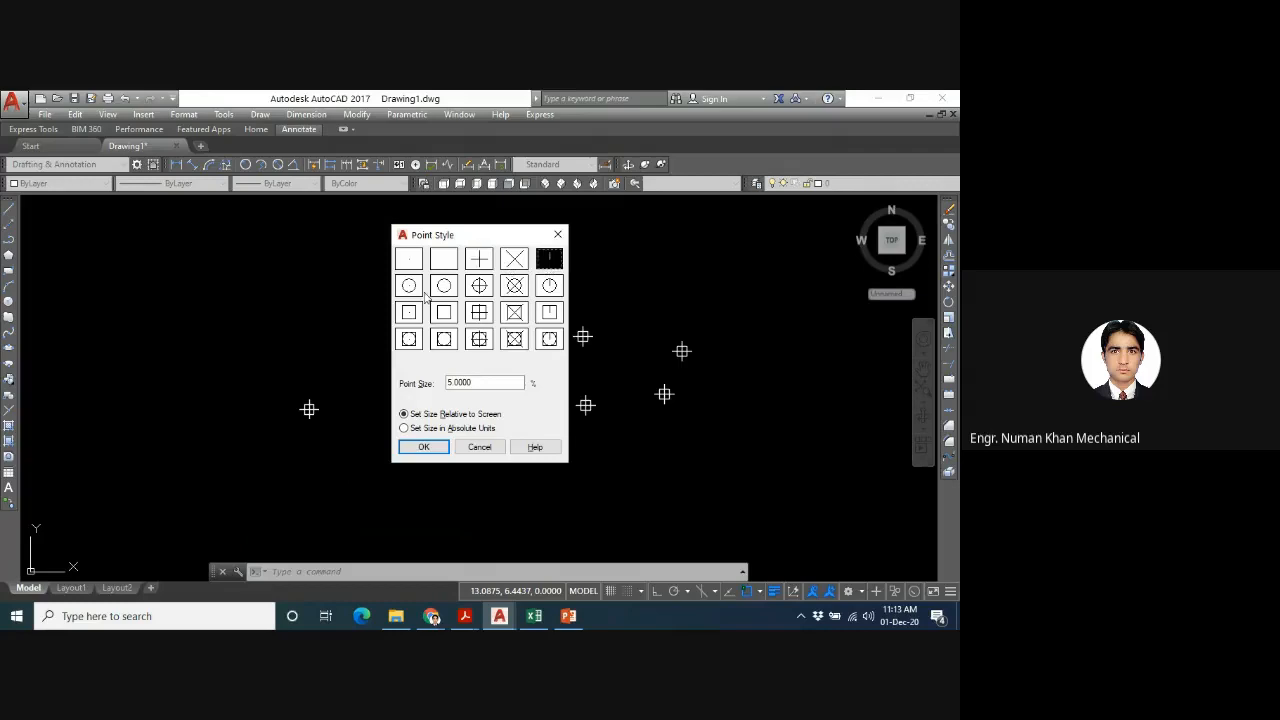
{"action": "left_click", "coordinate": [476, 382]}
{"action": "left_click", "coordinate": [415, 428]}
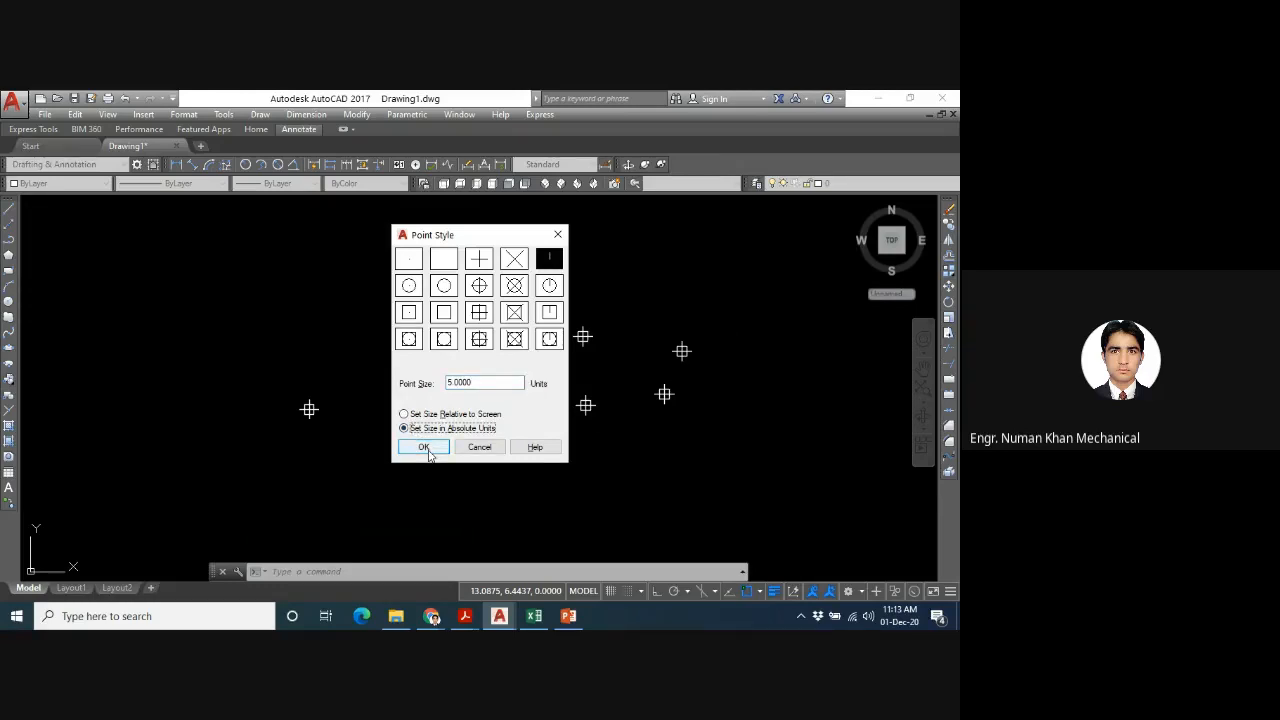
{"action": "left_click", "coordinate": [424, 447]}
{"action": "scroll", "coordinate": [428, 456], "scroll_direction": "down", "scroll_amount": 2}
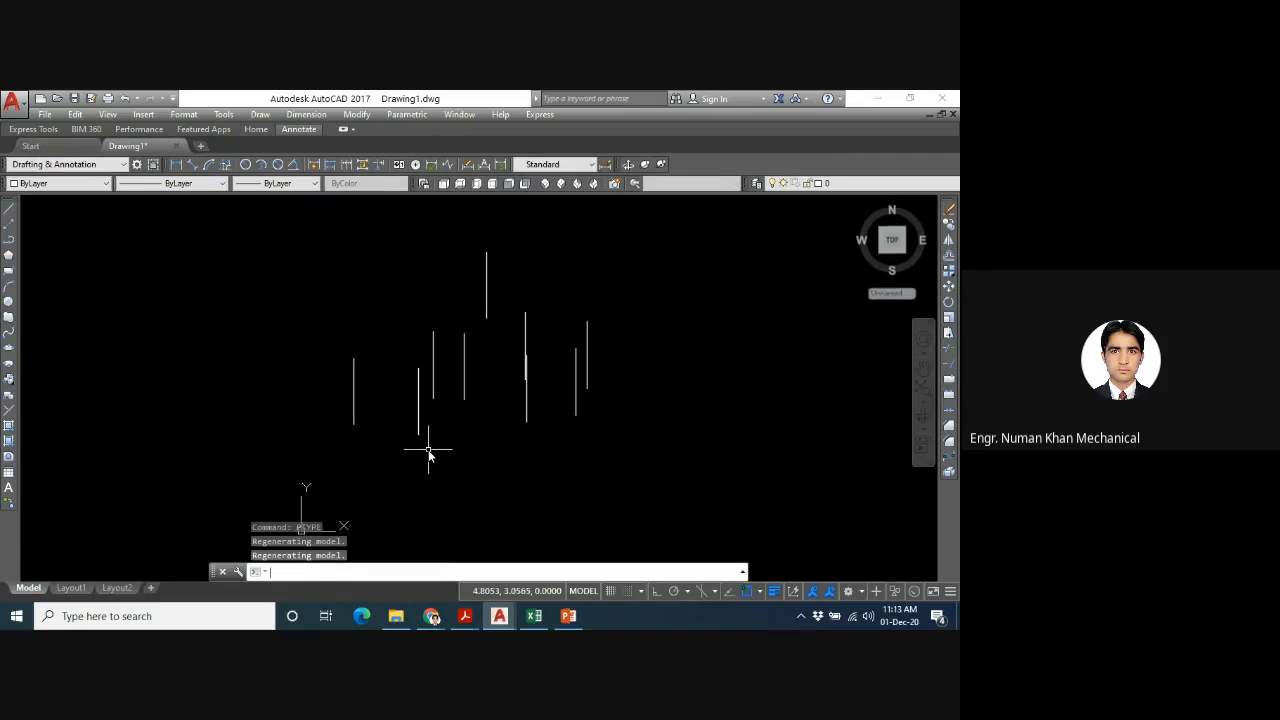
- Use PTYPE to change the point style to a circle with a plus through it
{"action": "key", "text": "Up"}
{"action": "key", "text": "Return"}
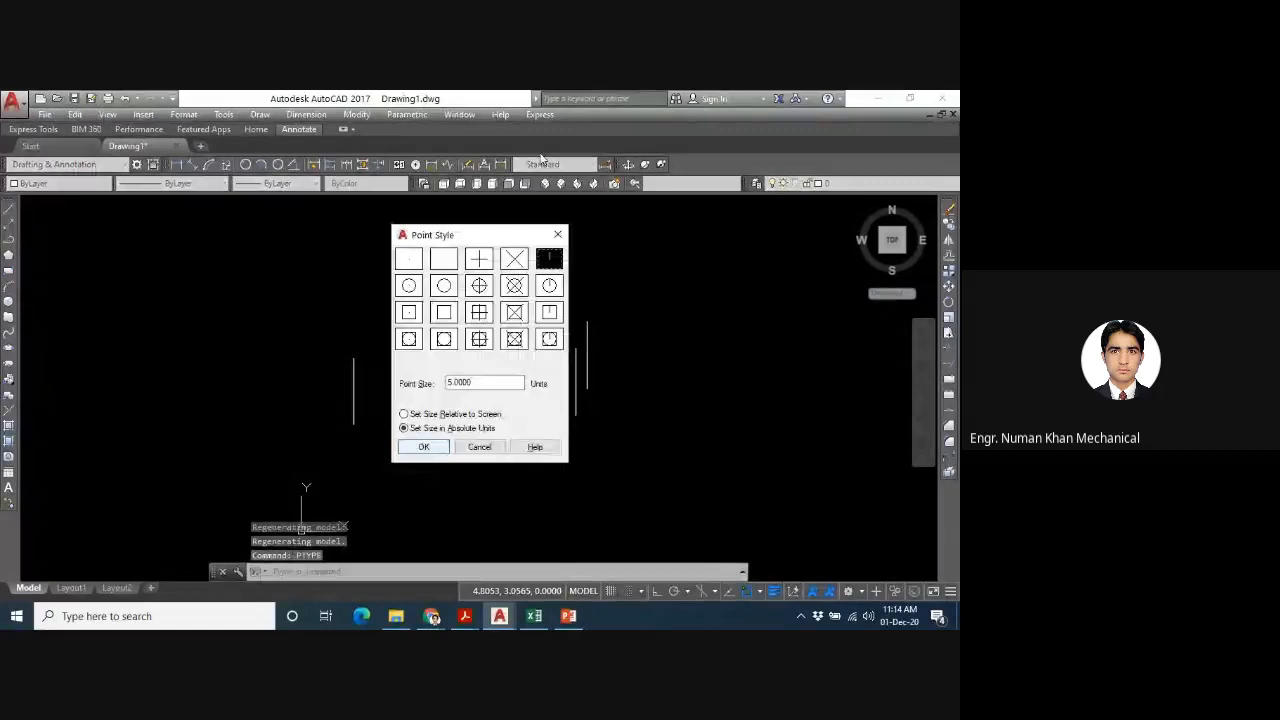
{"action": "left_click", "coordinate": [482, 288]}
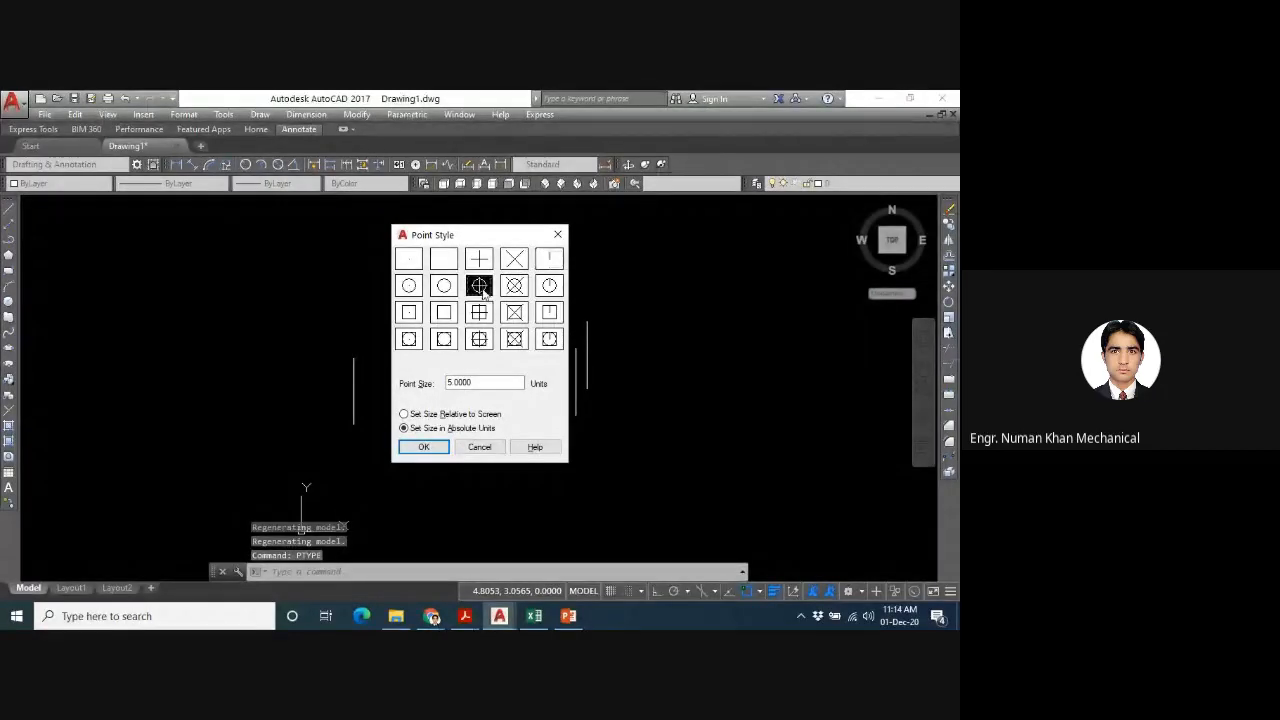
{"action": "left_click", "coordinate": [424, 447]}
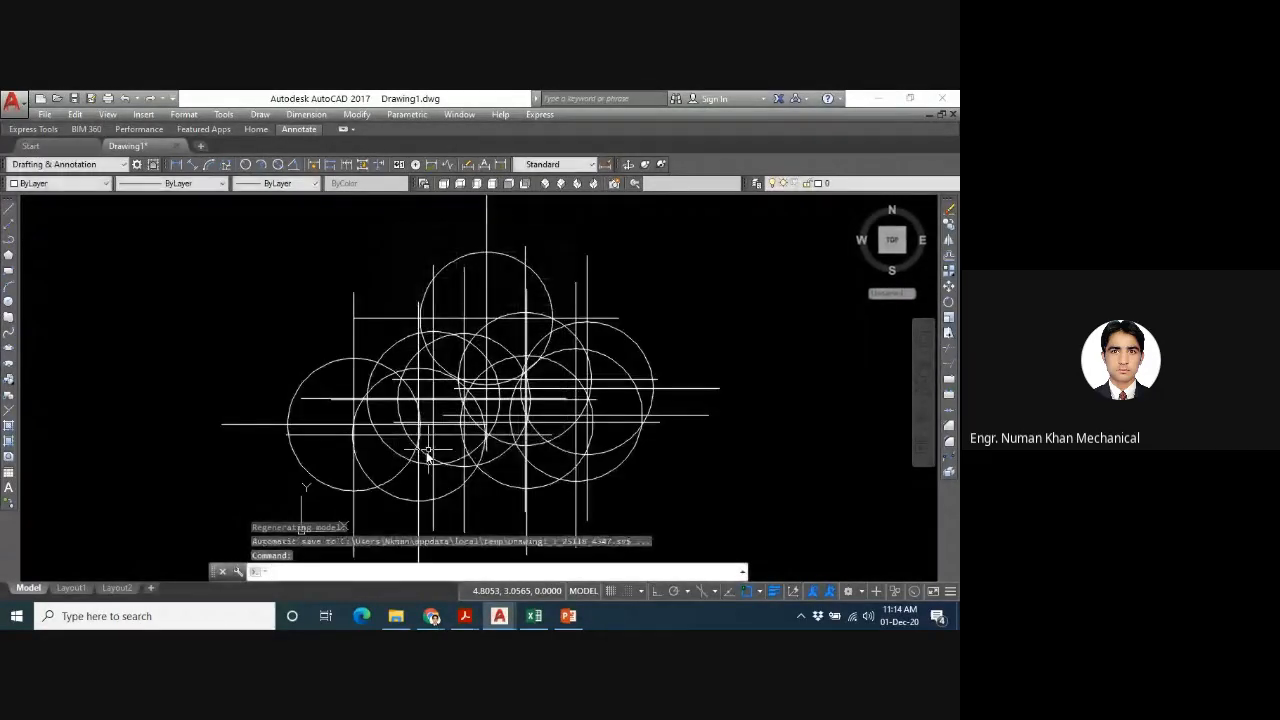
- Use PTYPE to set the point size relative to the screen instead of in absolute units
{"action": "type", "text": "PTYPE"}
{"action": "key", "text": "Return"}
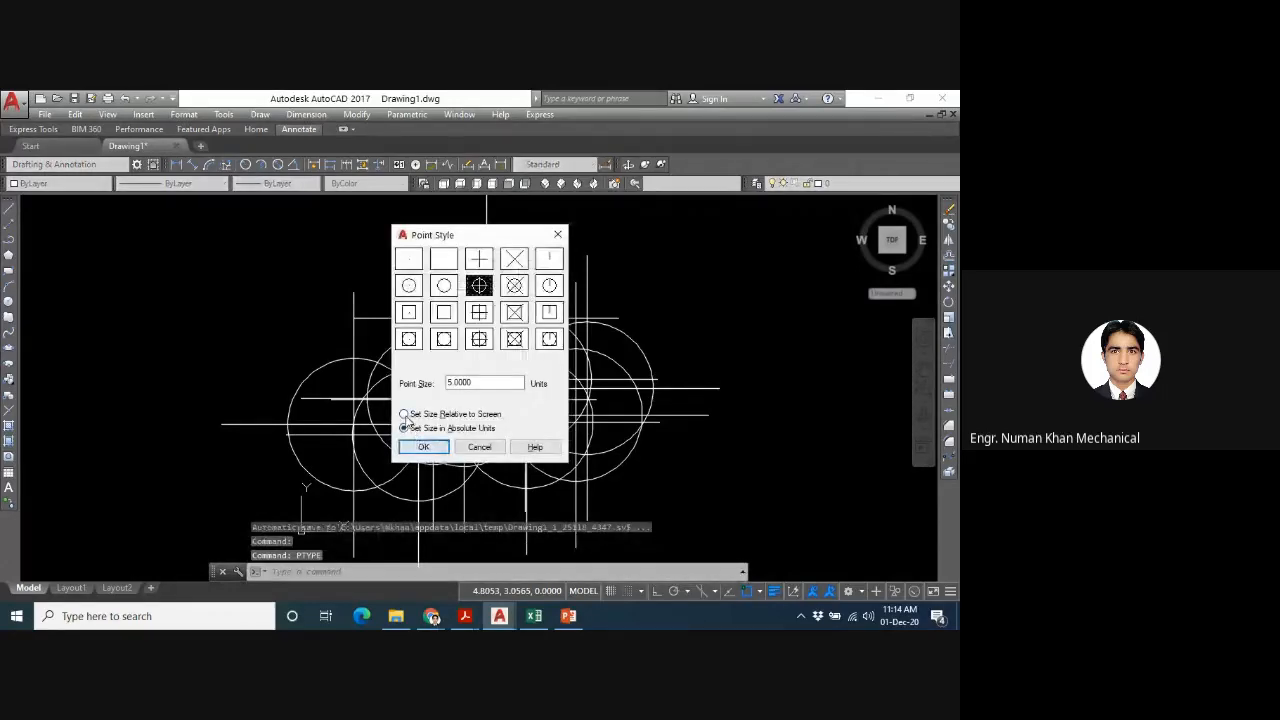
{"action": "left_click", "coordinate": [404, 414]}
{"action": "left_click", "coordinate": [423, 447]}
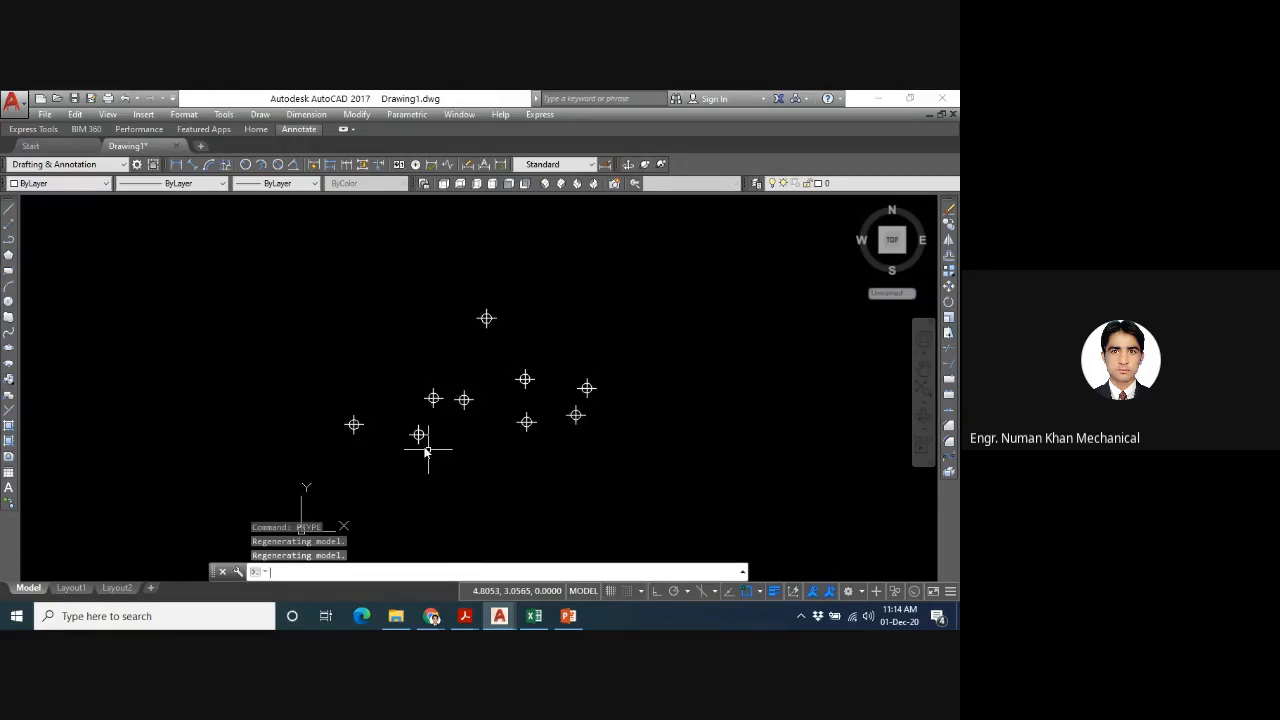
- Use PTYPE to change the point style to a circle inside a square with an X through it
{"action": "key", "text": "Up"}
{"action": "key", "text": "Return"}
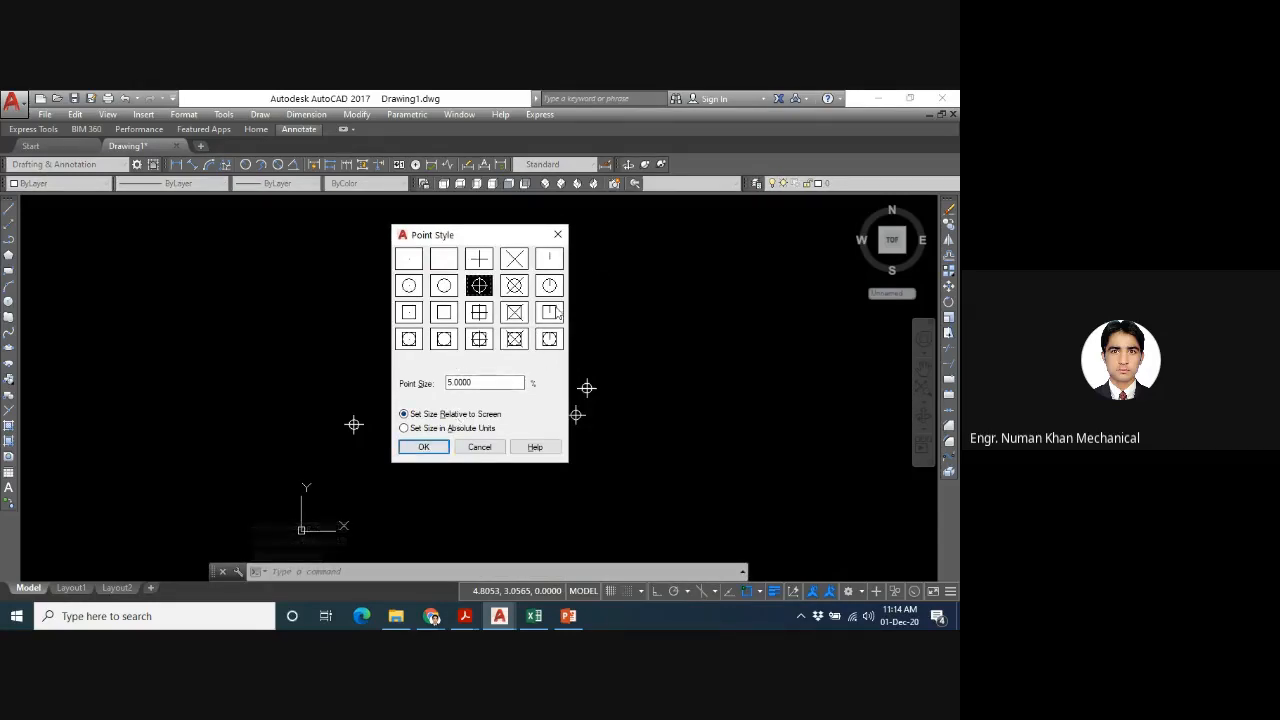
{"action": "left_click", "coordinate": [513, 340]}
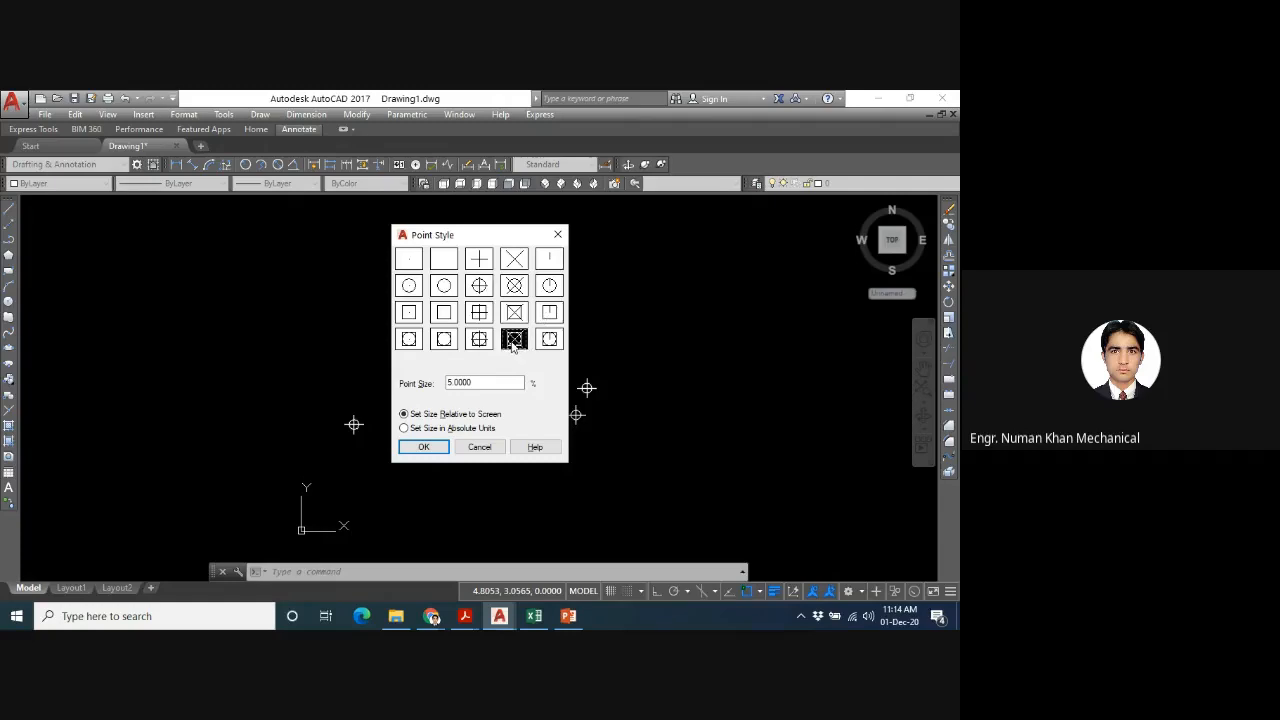
{"action": "left_click", "coordinate": [428, 447]}
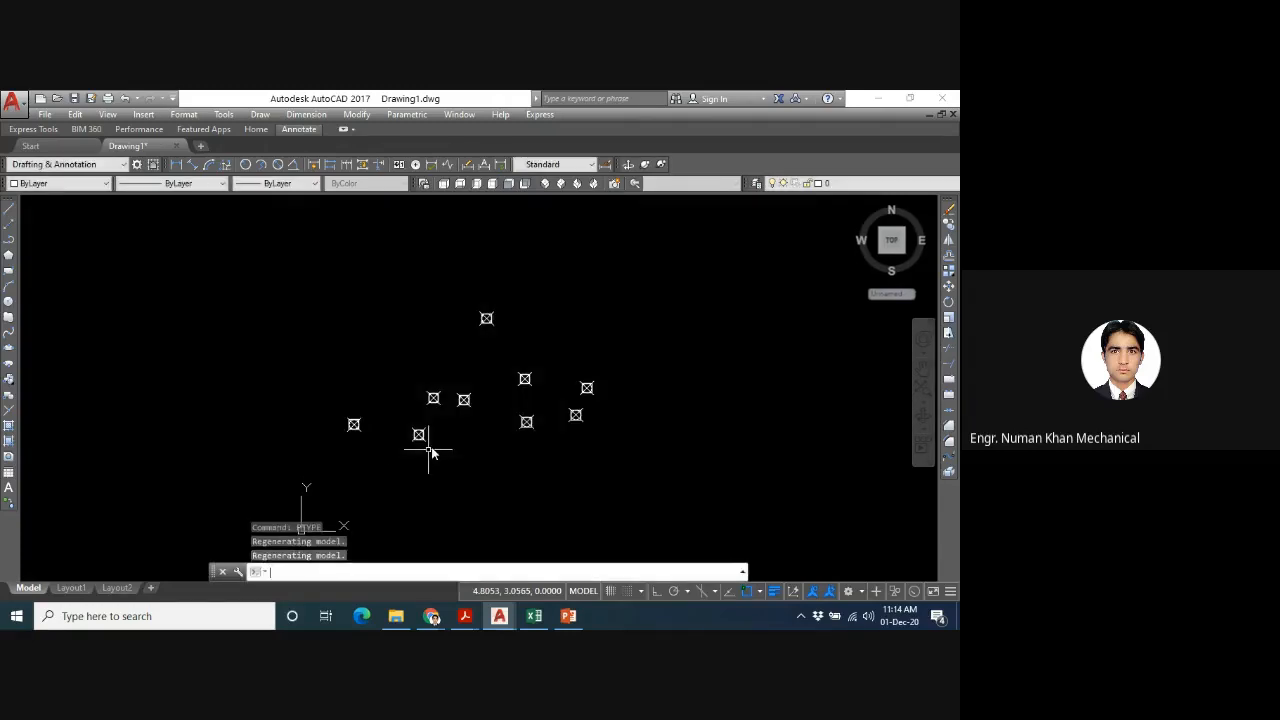
{"action": "left_click", "coordinate": [524, 380]}
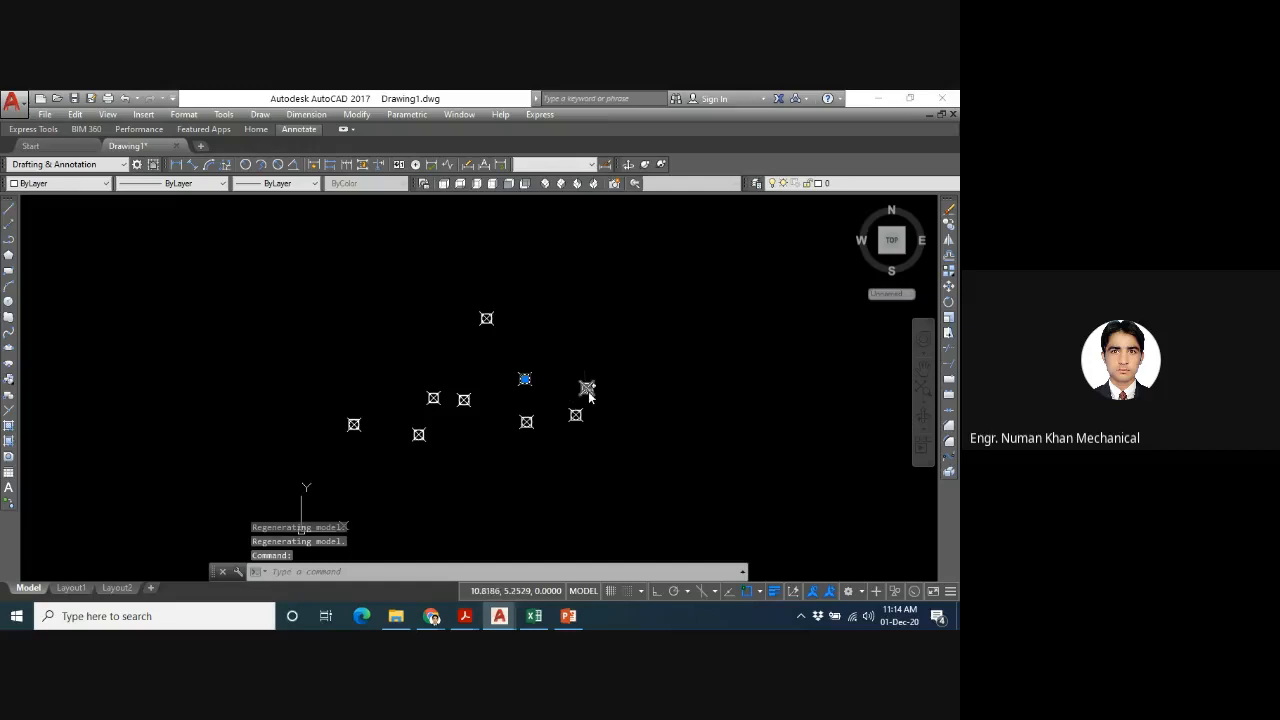
{"action": "key", "text": "Escape"}
{"action": "key", "text": "Escape"}
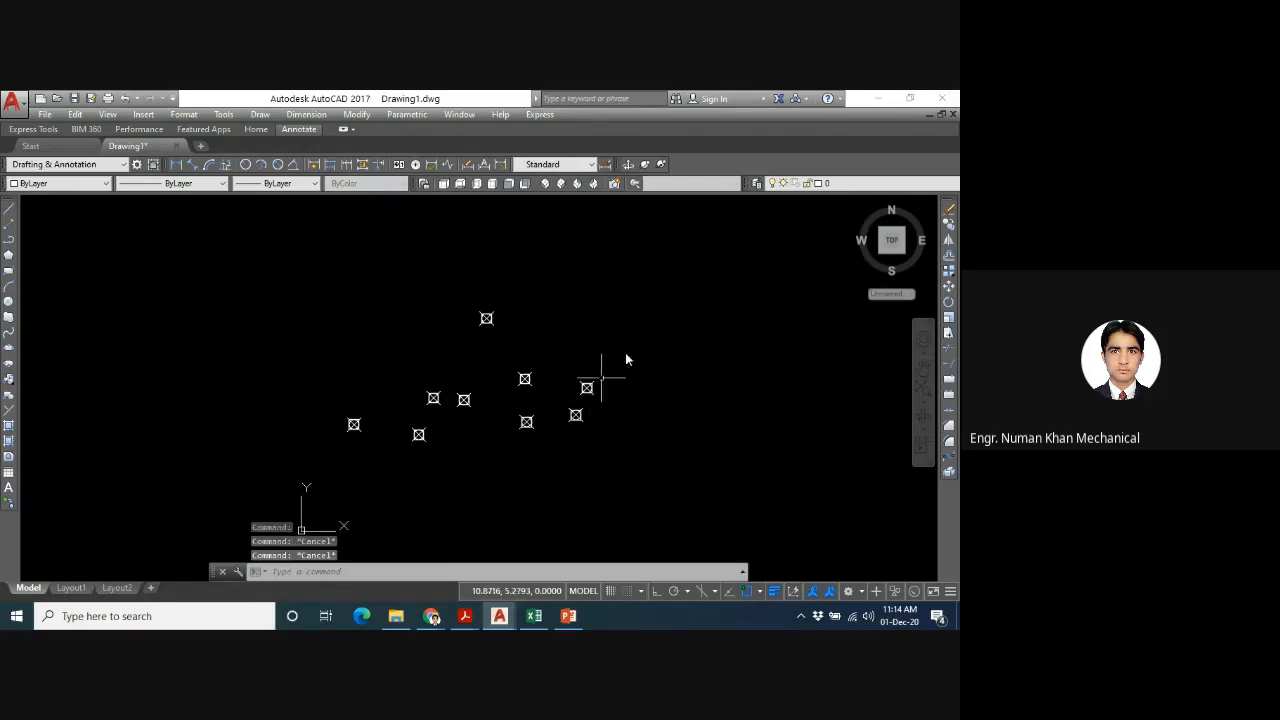
{"action": "left_click", "coordinate": [641, 285]}
{"action": "mouse_move", "coordinate": [641, 285]}
{"action": "left_mouse_down"}
{"action": "mouse_move", "coordinate": [400, 486]}
{"action": "mouse_move", "coordinate": [489, 477]}
{"action": "left_mouse_up"}
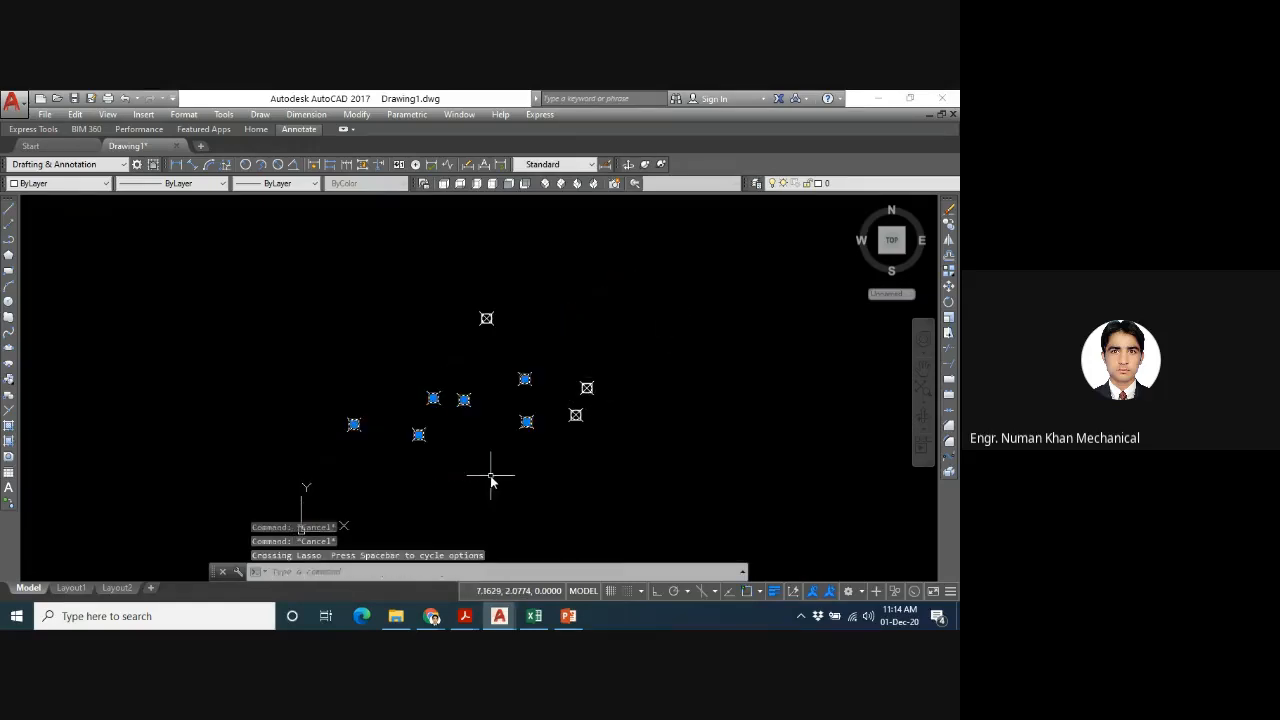
{"action": "key", "text": "Escape"}
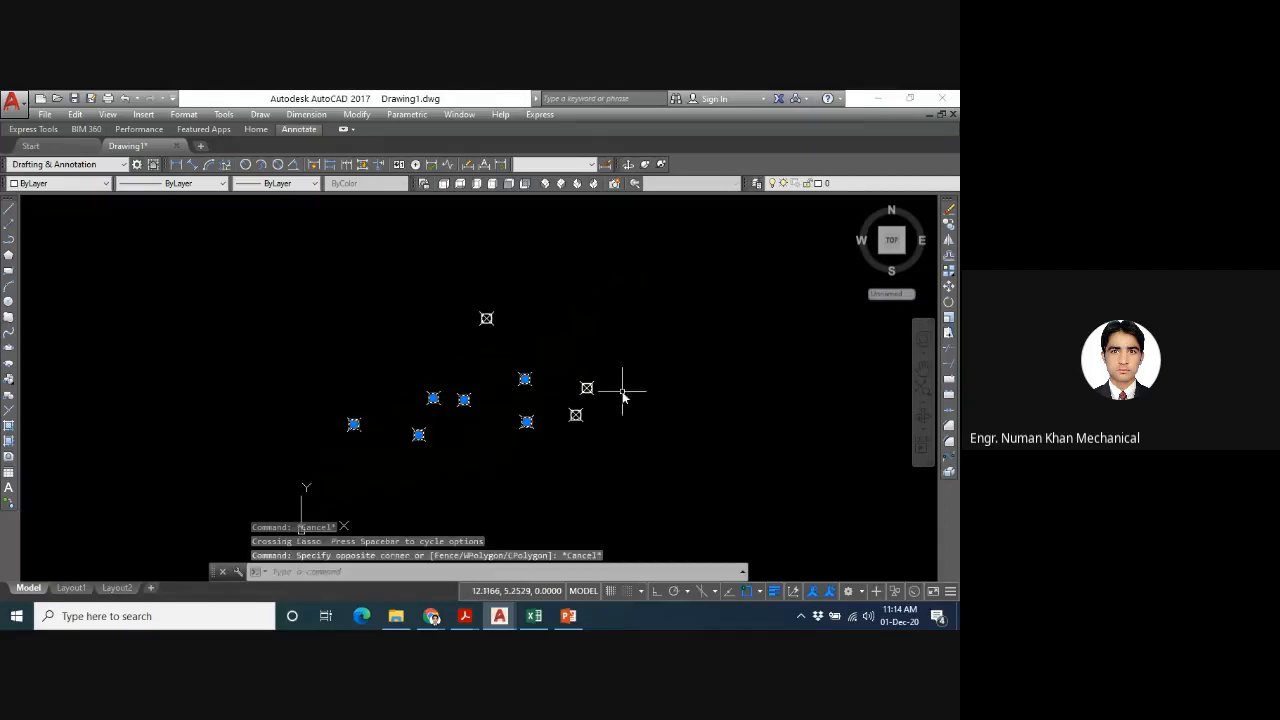
{"action": "key", "text": "Escape"}
- Place one new point above and to the left of the existing points
{"action": "type", "text": "po"}
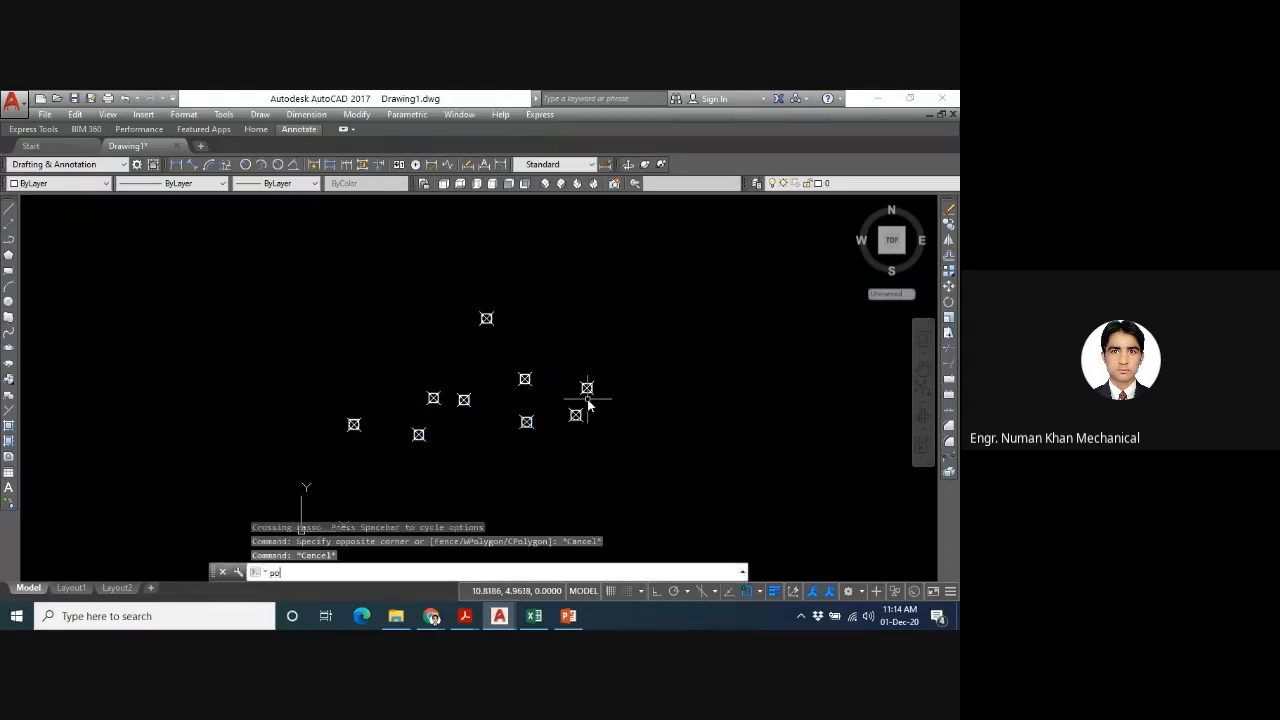
{"action": "key", "text": "Return"}
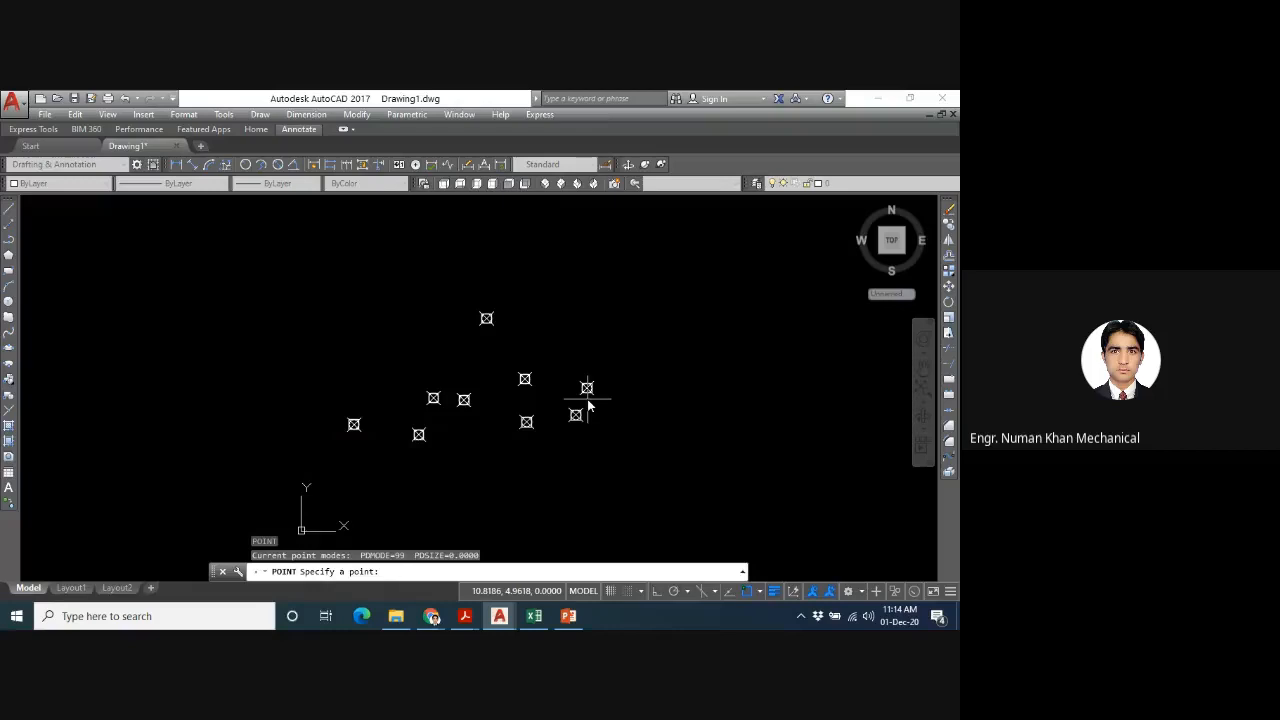
{"action": "left_click", "coordinate": [341, 292]}
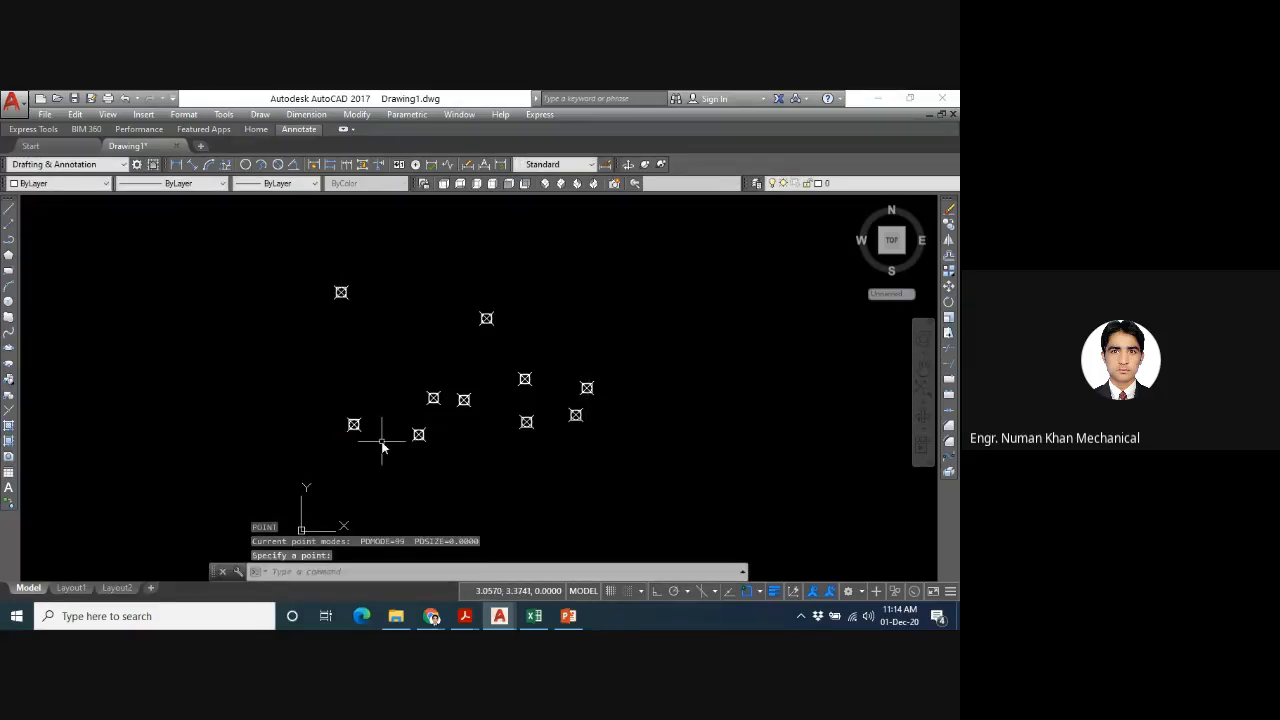
{"action": "key", "text": "Escape"}
- Set PDMODE to 66 to display the points as squares with a plus
{"action": "type", "text": "PDmod"}
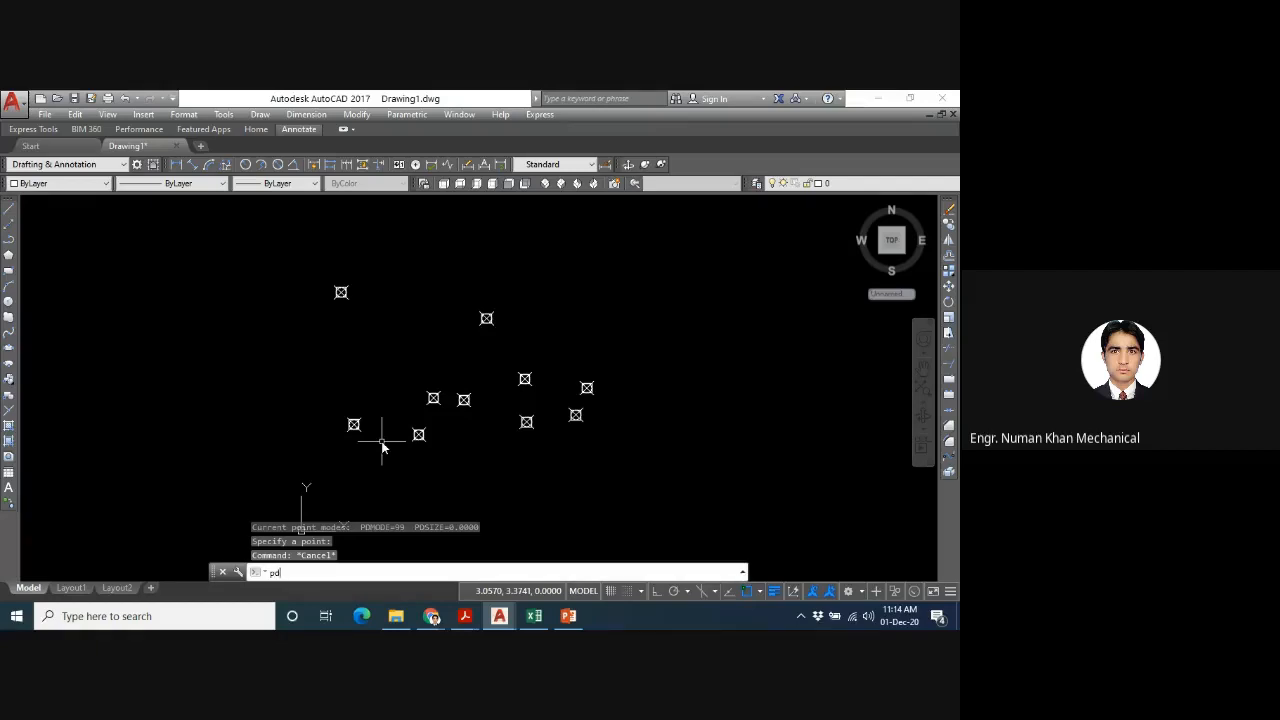
{"action": "type", "text": "e"}
{"action": "key", "text": "Return"}
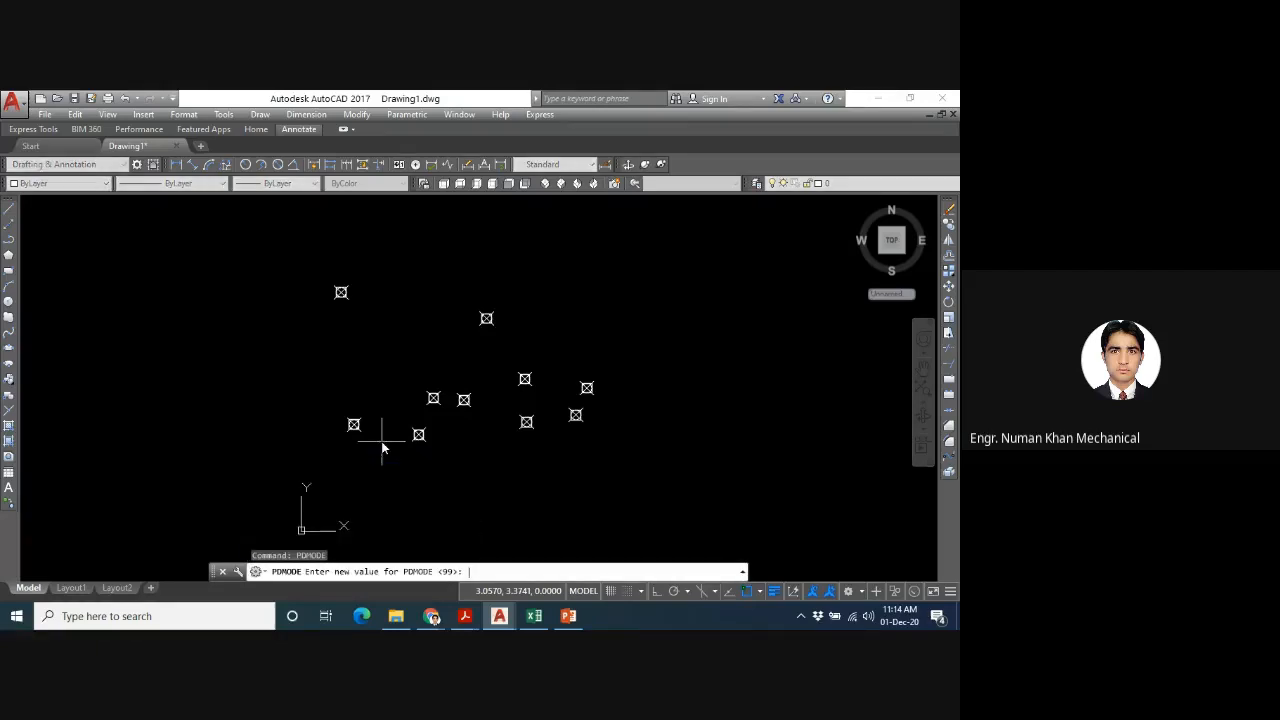
{"action": "type", "text": "66"}
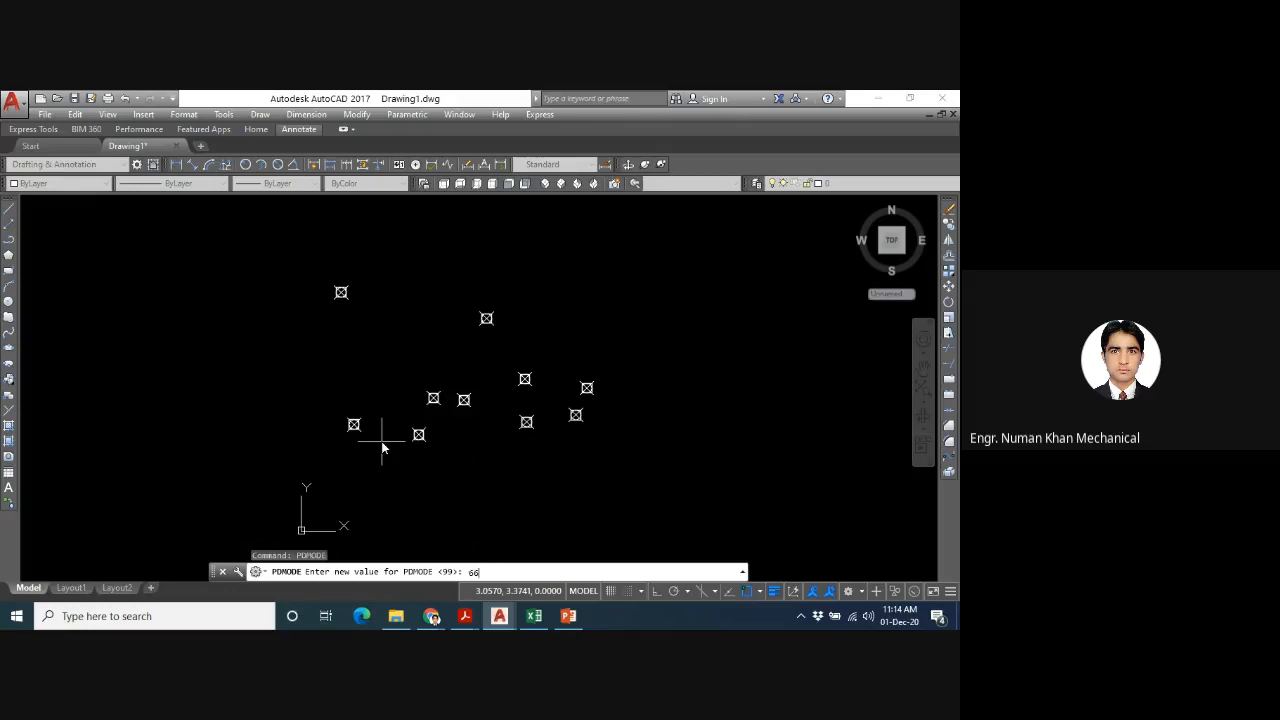
{"action": "key", "text": "Return"}
- Set PDMODE to 34 to display the points as circles with a plus
{"action": "key", "text": "Up"}
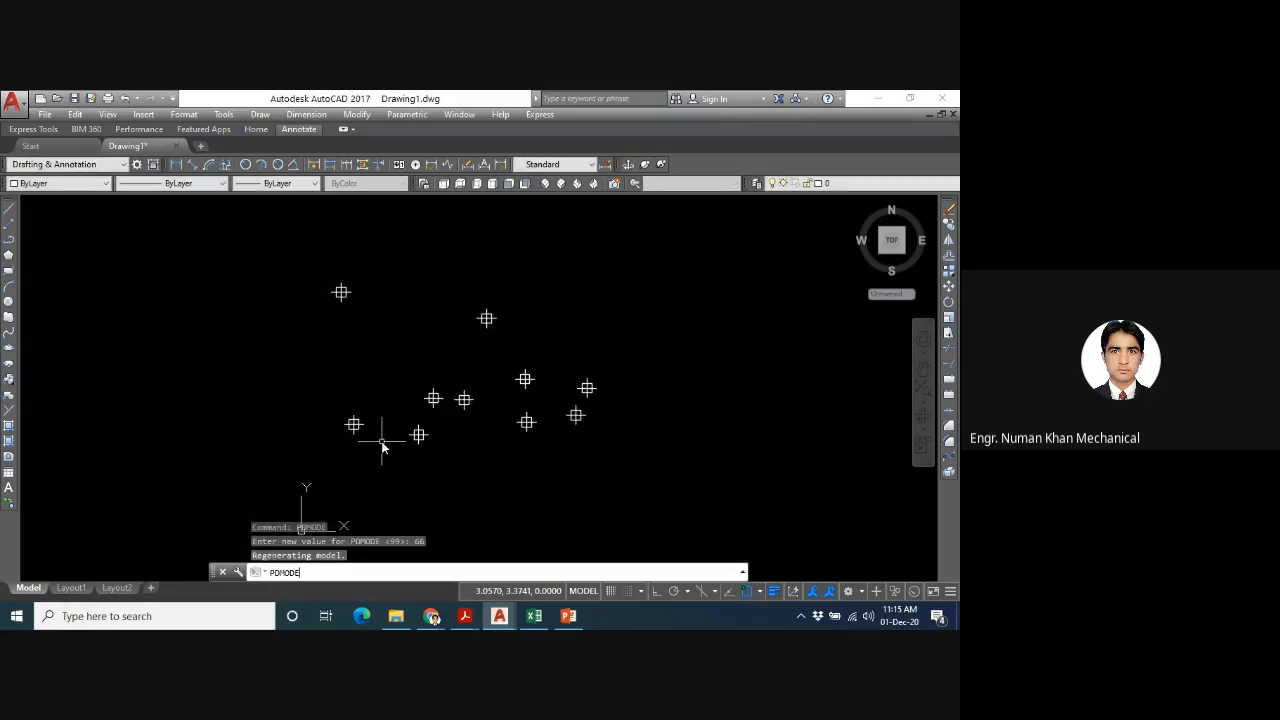
{"action": "key", "text": "Return"}
{"action": "type", "text": "34"}
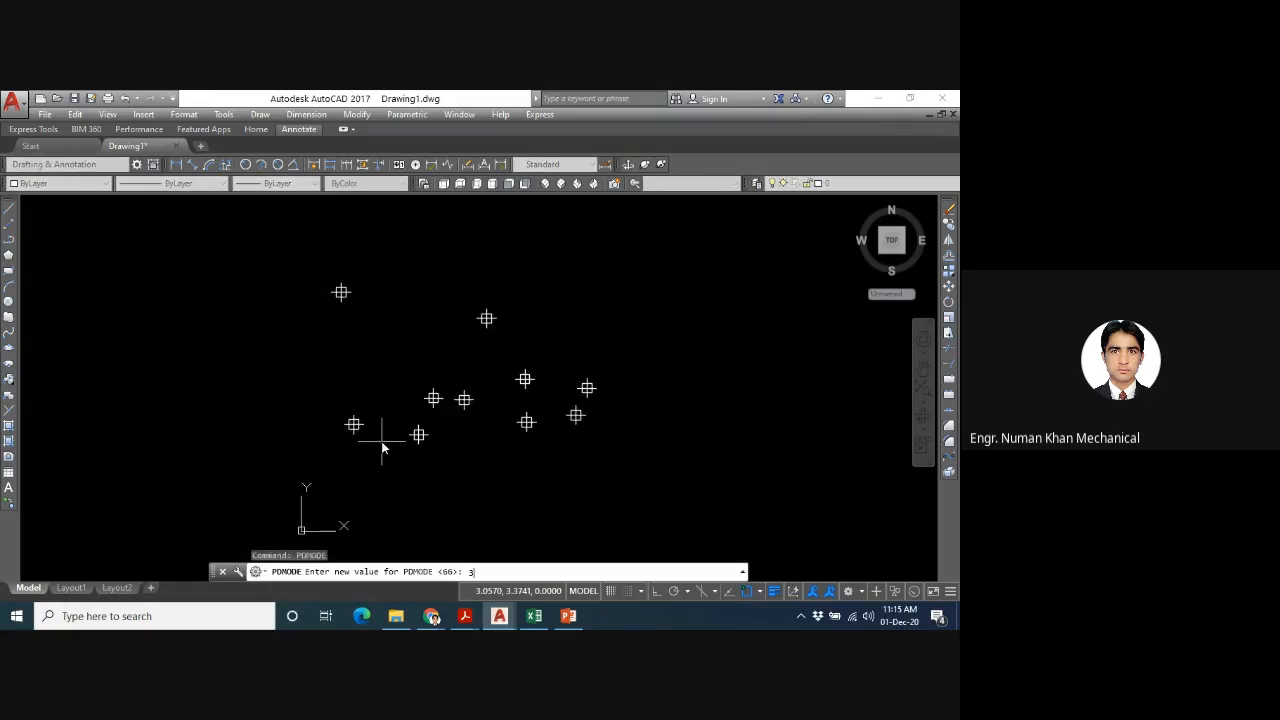
{"action": "key", "text": "Return"}
- Set PDMODE to 33 to display the points as plain circles
{"action": "type", "text": "pdmode"}
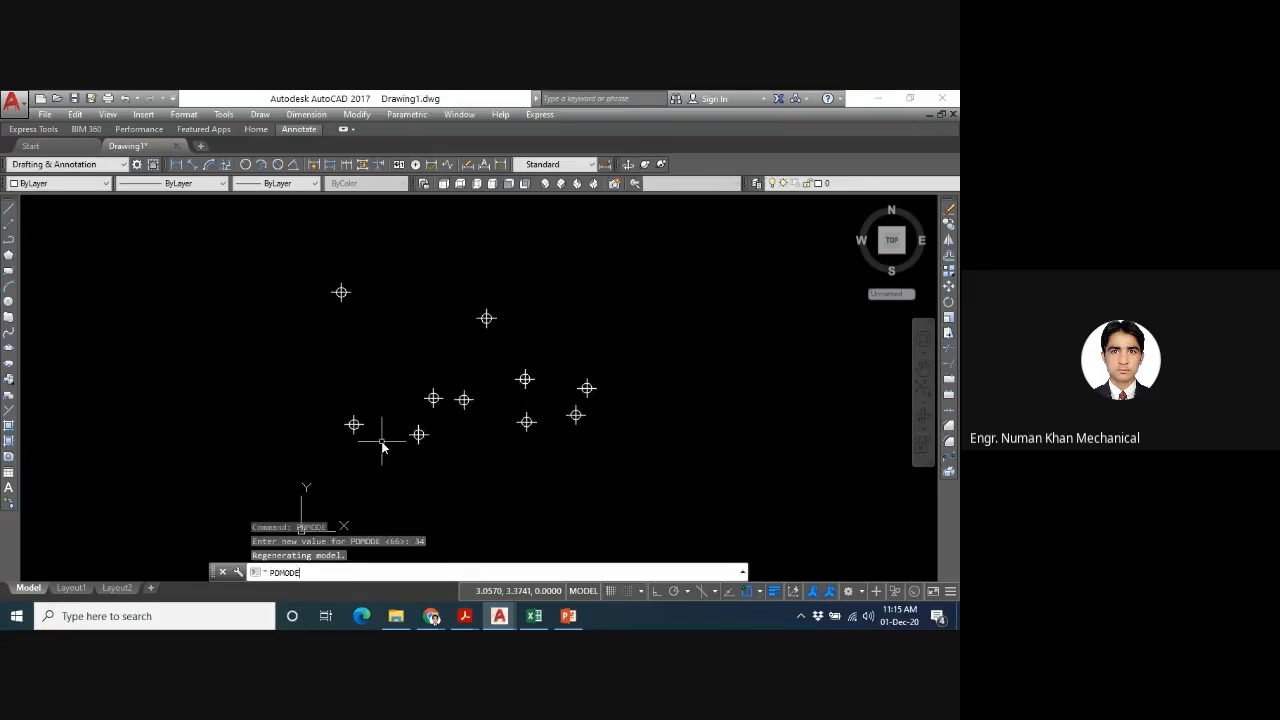
{"action": "key", "text": "Return"}
{"action": "type", "text": "33"}
{"action": "key", "text": "Return"}
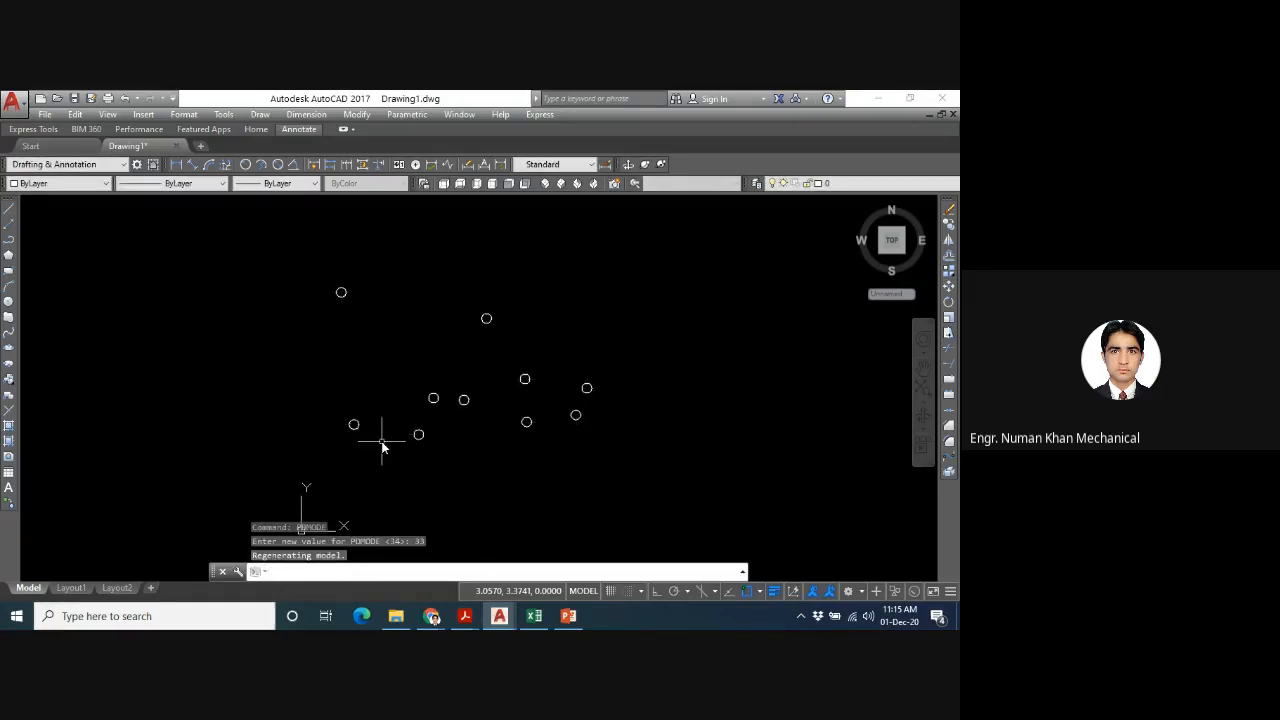
- Set PDMODE back to 34 for the circle-with-plus point display
{"action": "key", "text": "Up"}
{"action": "key", "text": "Return"}
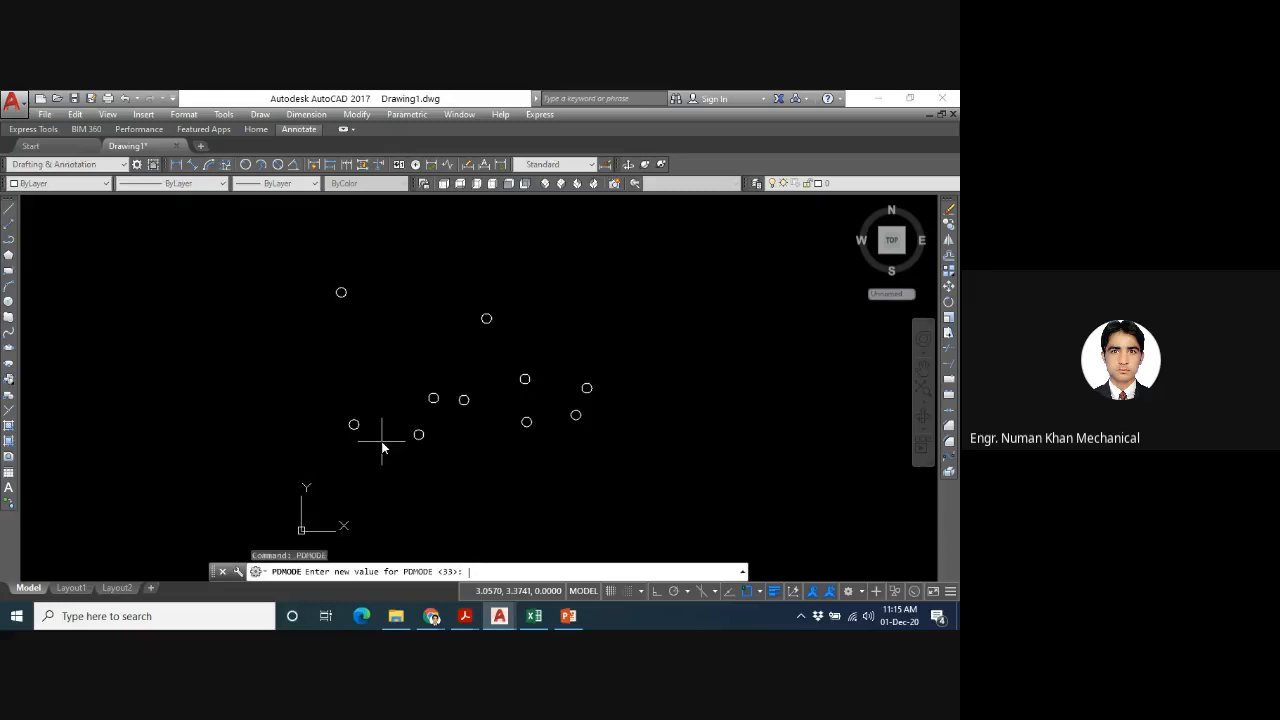
{"action": "type", "text": "34"}
{"action": "key", "text": "Return"}
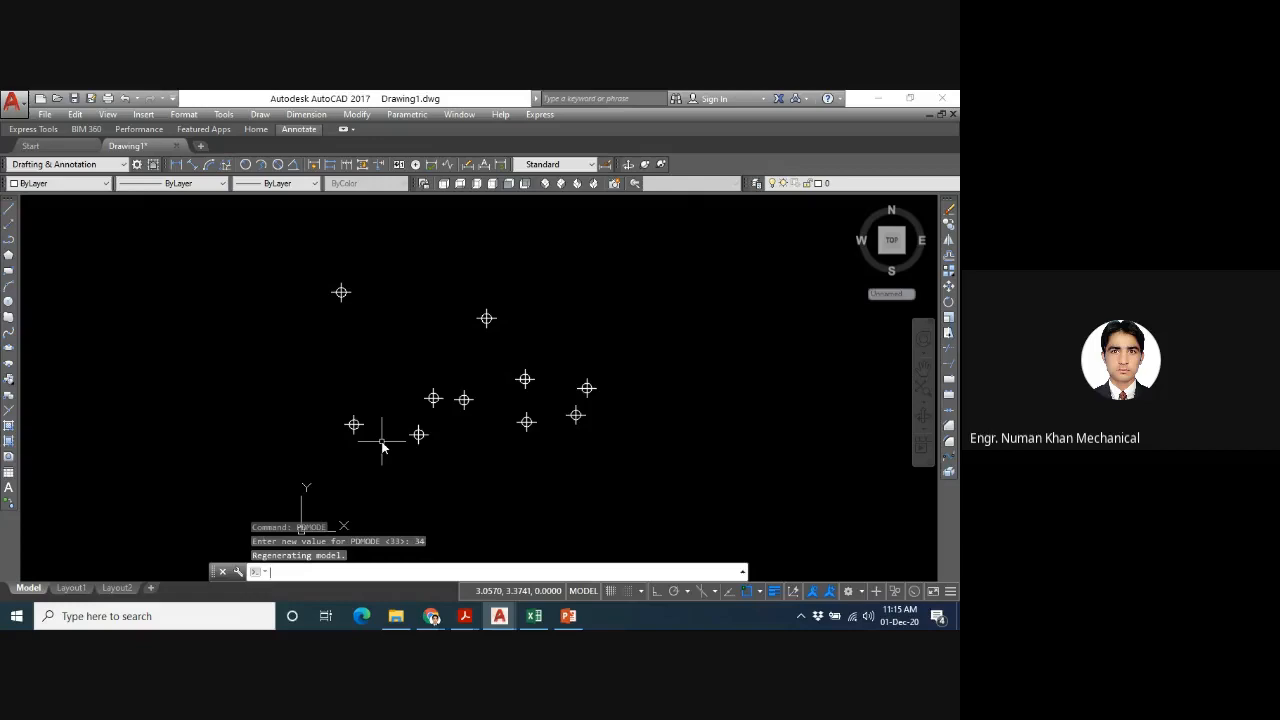
- Select and erase all the points in the drawing
{"action": "mouse_move", "coordinate": [644, 267]}
{"action": "left_mouse_down"}
{"action": "mouse_move", "coordinate": [413, 297]}
{"action": "mouse_move", "coordinate": [434, 443]}
{"action": "mouse_move", "coordinate": [656, 446]}
{"action": "left_mouse_up"}
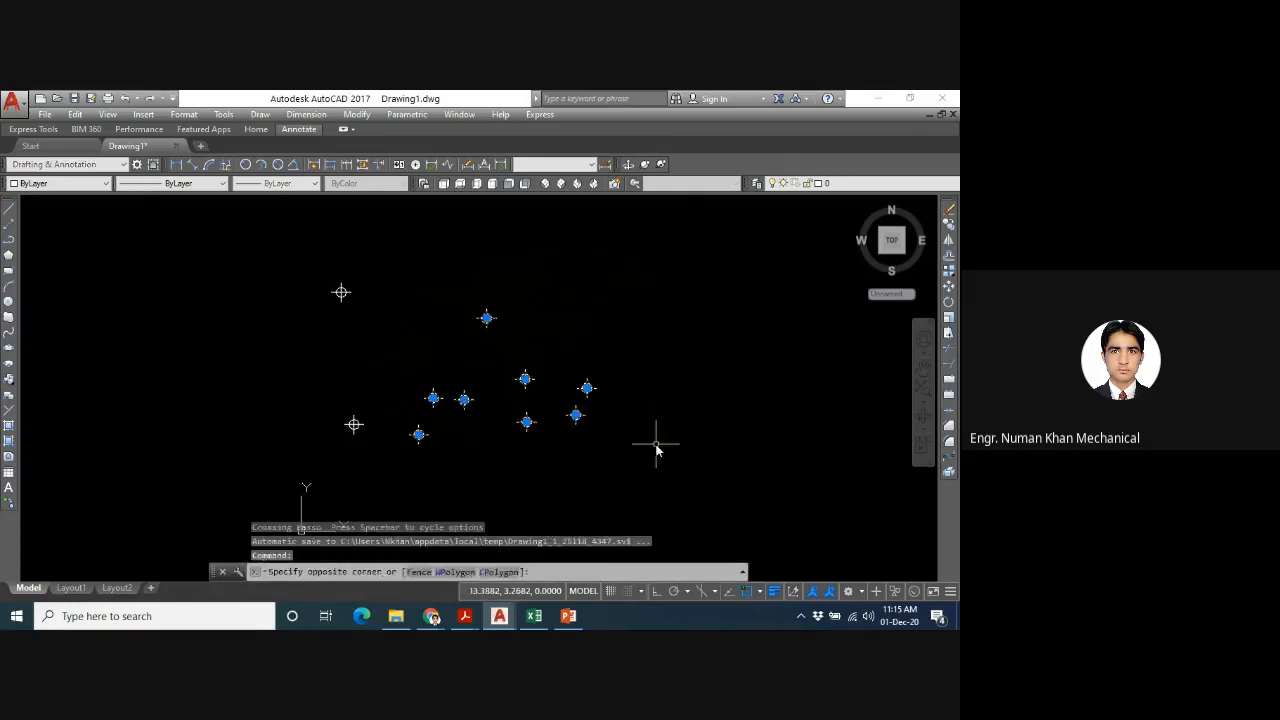
{"action": "key", "text": "Delete"}
{"action": "mouse_move", "coordinate": [551, 271]}
{"action": "left_mouse_down"}
{"action": "mouse_move", "coordinate": [400, 277]}
{"action": "mouse_move", "coordinate": [343, 357]}
{"action": "mouse_move", "coordinate": [367, 475]}
{"action": "left_mouse_up"}
{"action": "key", "text": "Delete"}
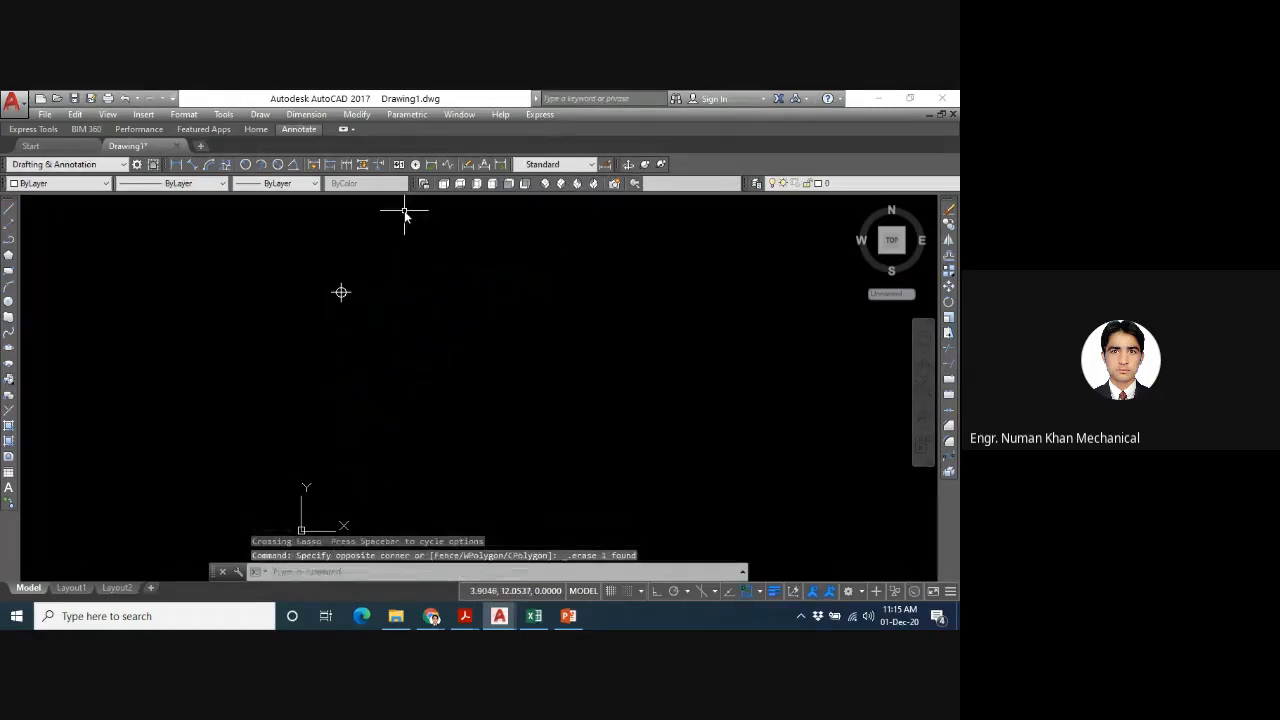
{"action": "left_click_drag", "start_coordinate": [403, 211], "coordinate": [316, 370]}
{"action": "key", "text": "Delete"}
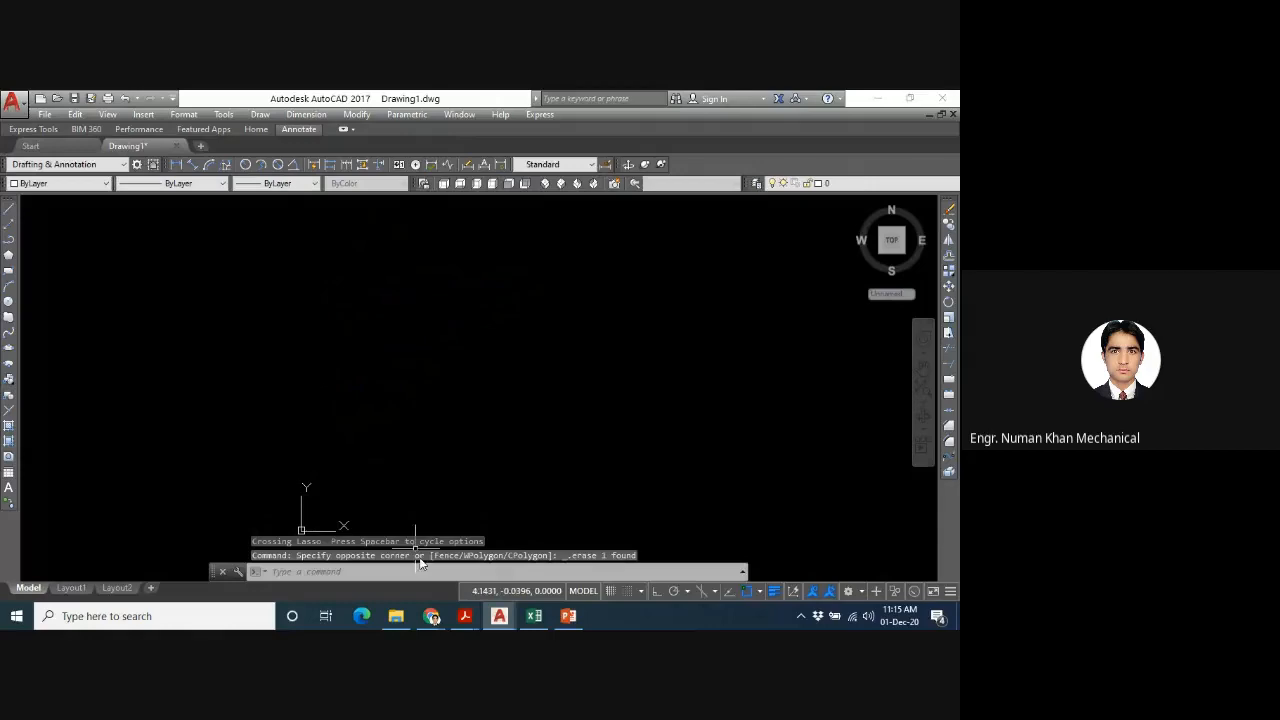
- Go to the lectures folder's parent in File Explorer, and switch to PowerPoint to view slide 16 of the AutoCAD-2 presentation
{"action": "mouse_move", "coordinate": [396, 616]}
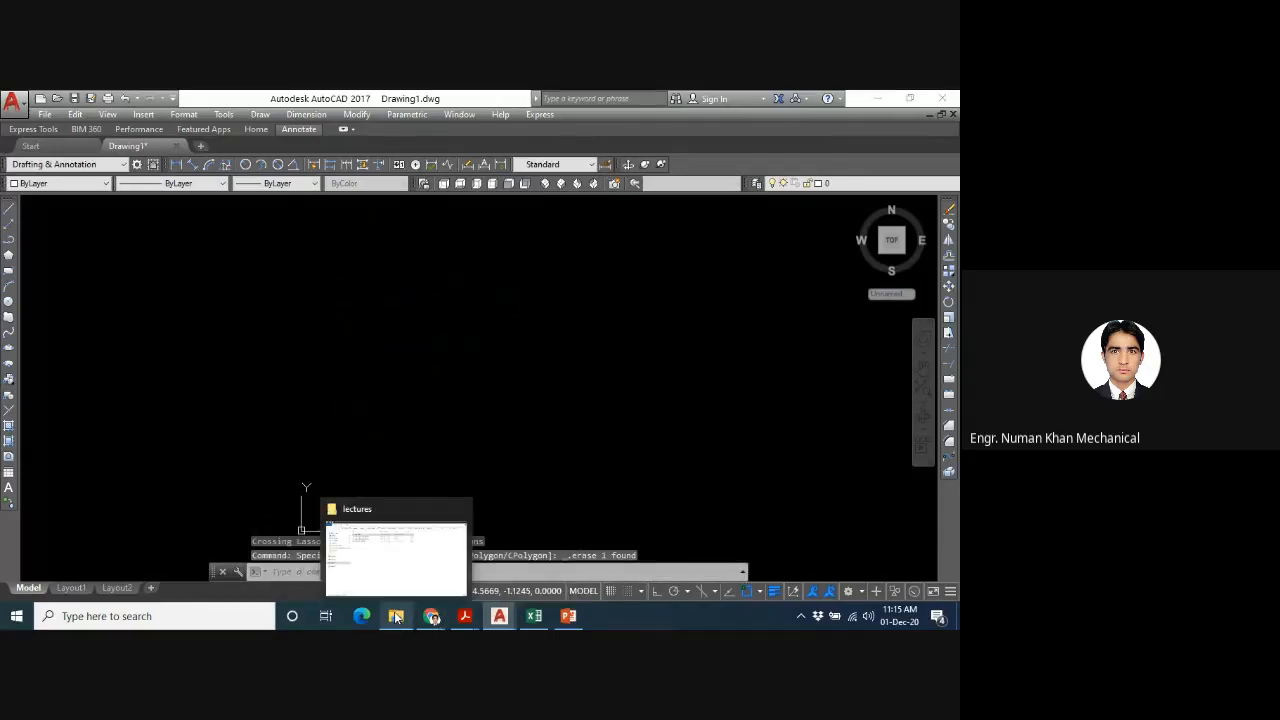
{"action": "left_click", "coordinate": [381, 568]}
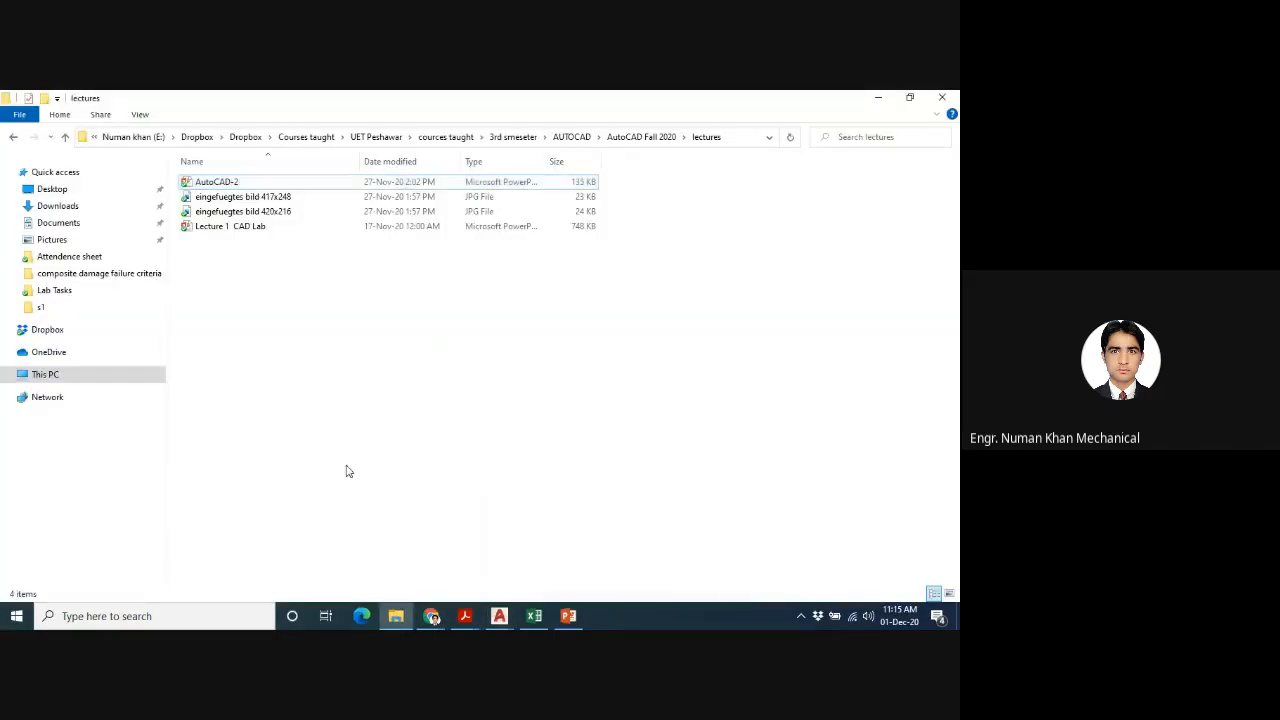
{"action": "key", "text": "alt+Up"}
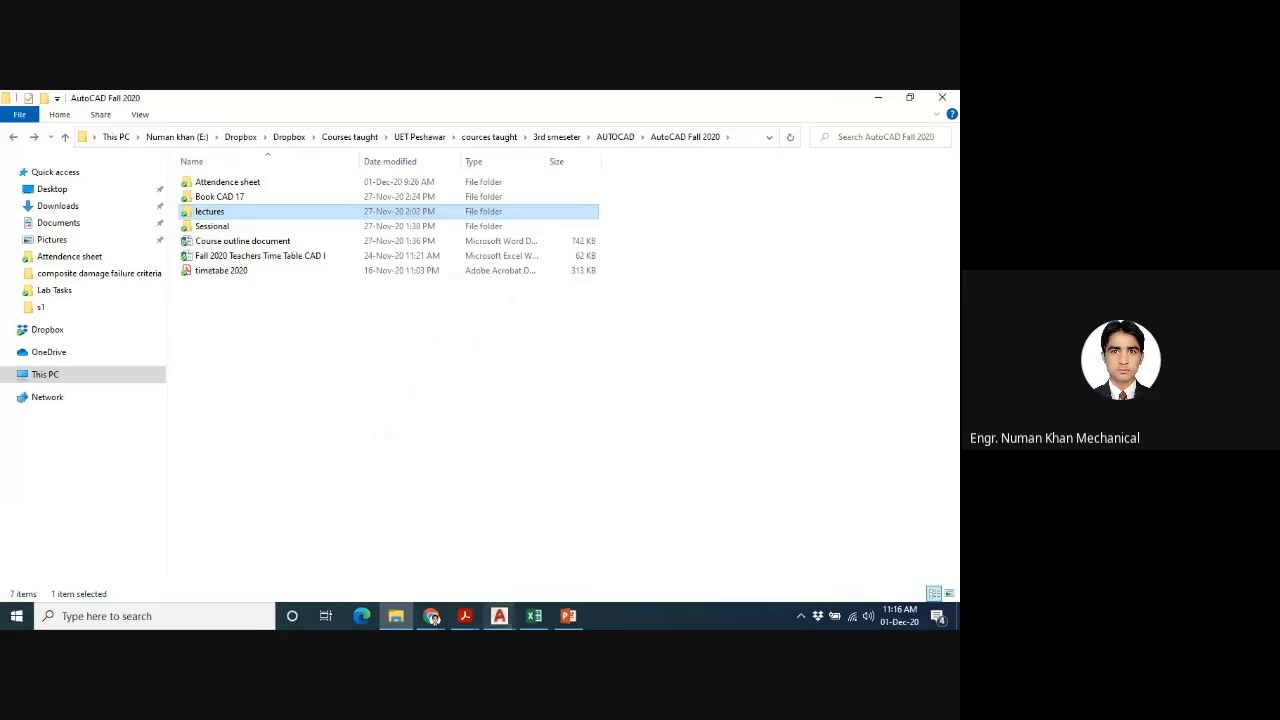
{"action": "mouse_move", "coordinate": [568, 616]}
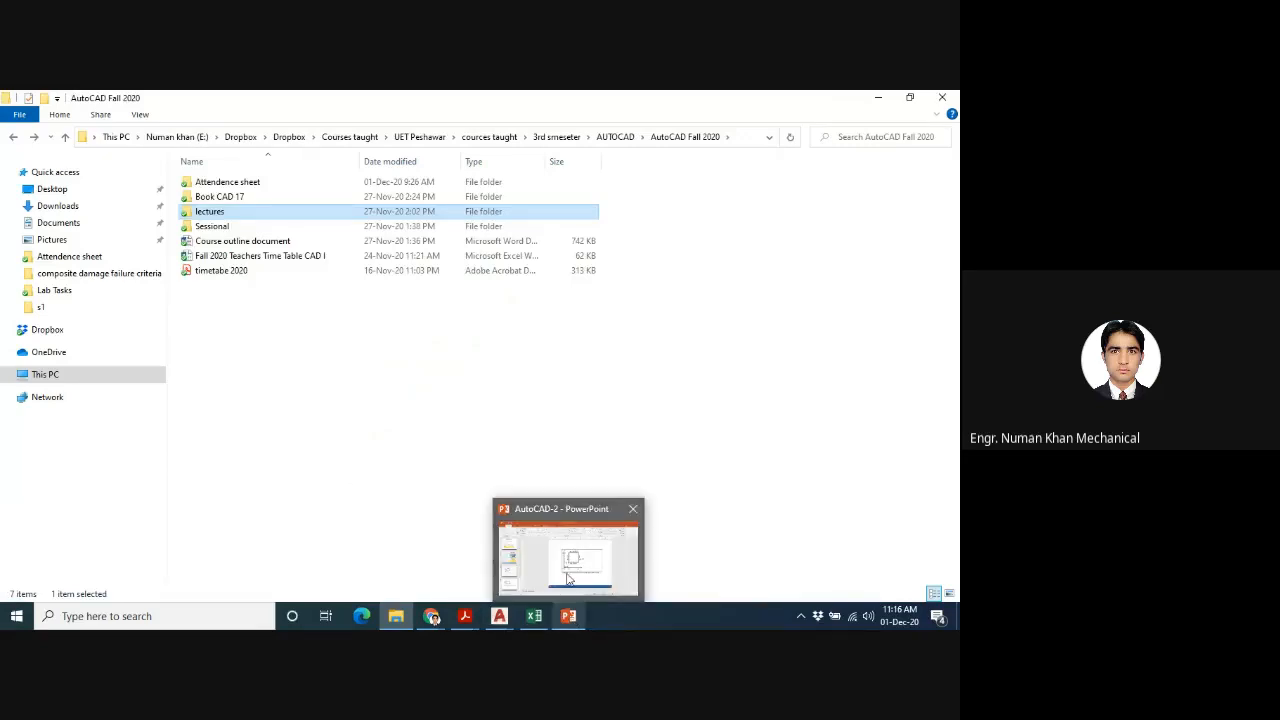
{"action": "left_click", "coordinate": [568, 578]}
{"action": "scroll", "coordinate": [715, 448], "scroll_direction": "down", "scroll_amount": 1}
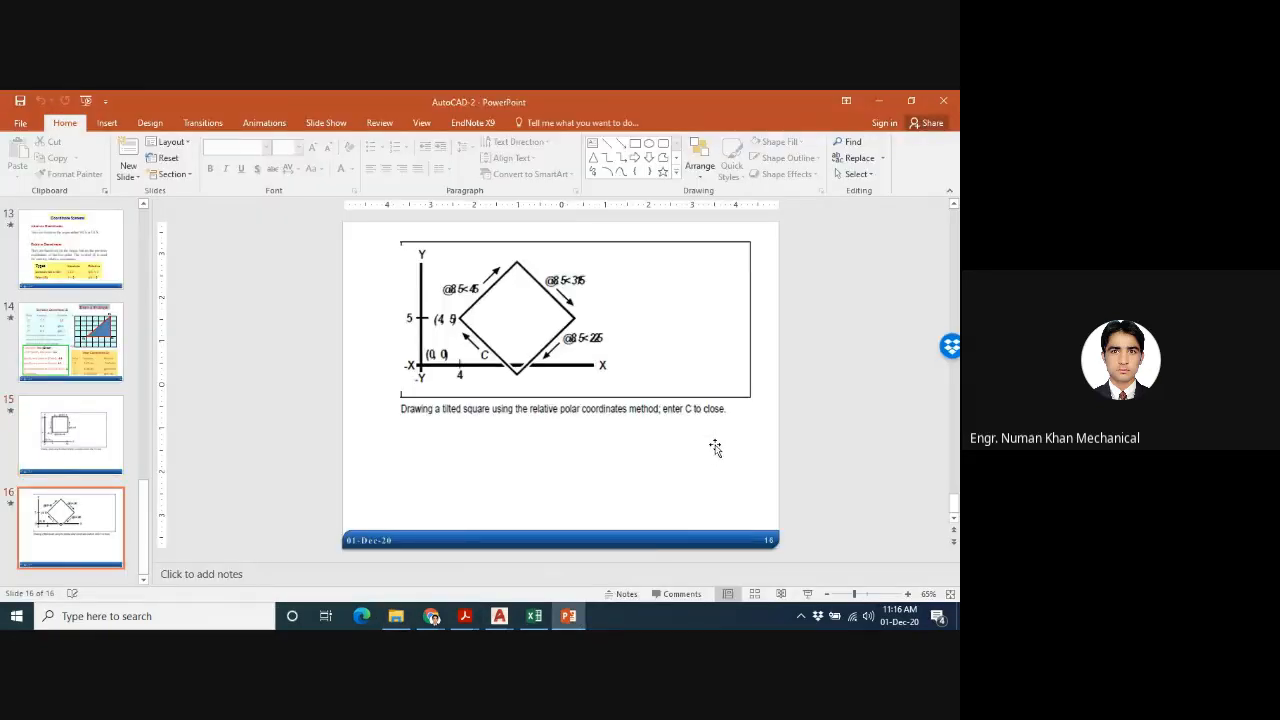
- Switch to the Google Meet call and stop presenting the screen
{"action": "mouse_move", "coordinate": [431, 616]}
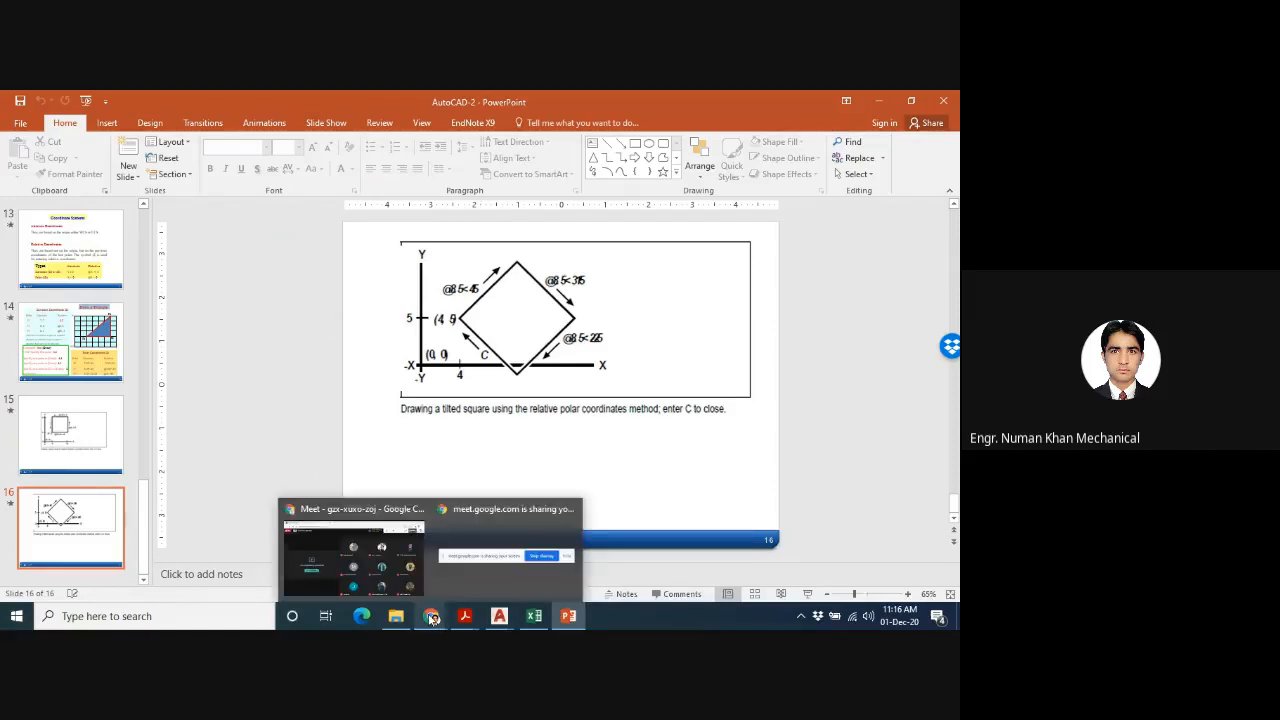
{"action": "left_click", "coordinate": [388, 566]}
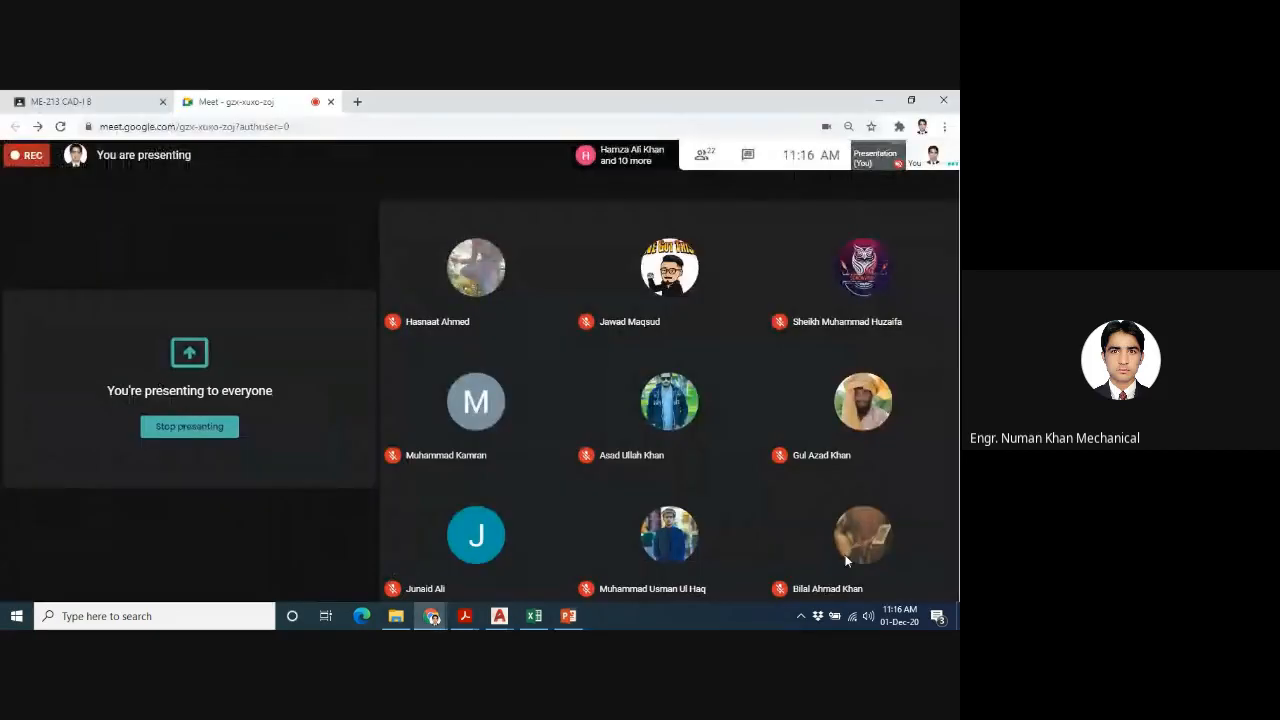
{"action": "left_click", "coordinate": [875, 572]}
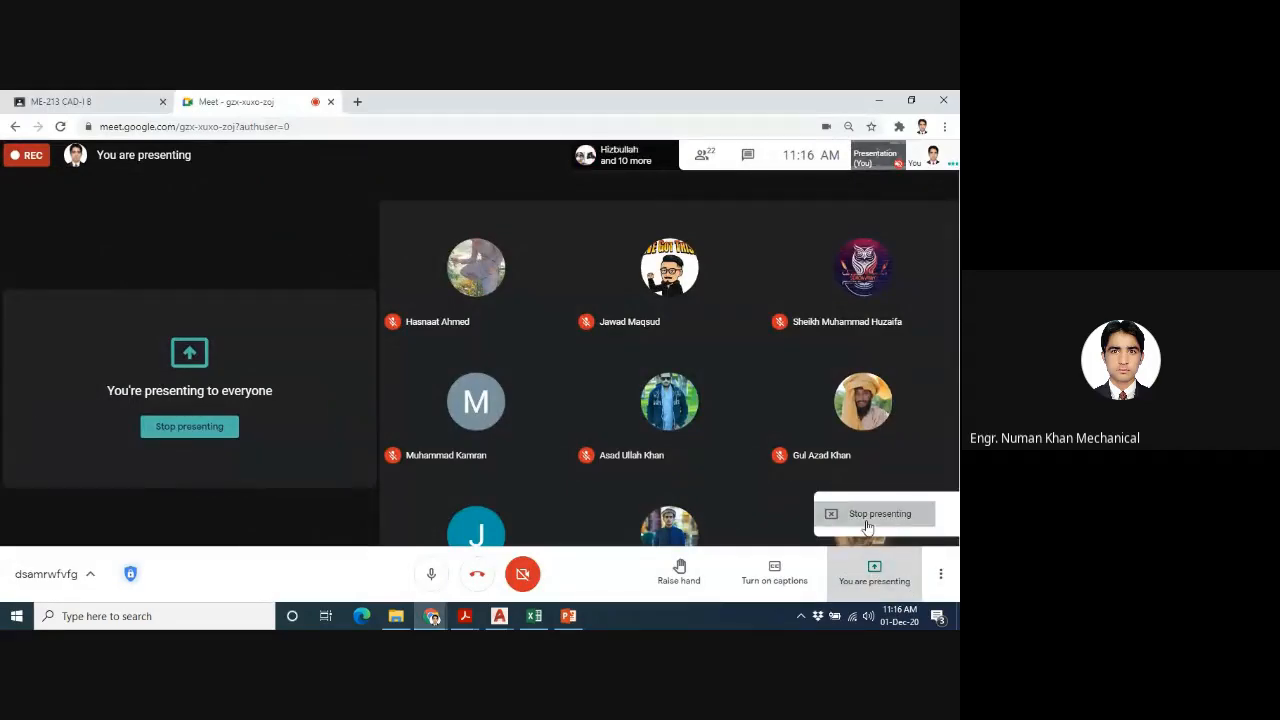
{"action": "left_click", "coordinate": [870, 514]}
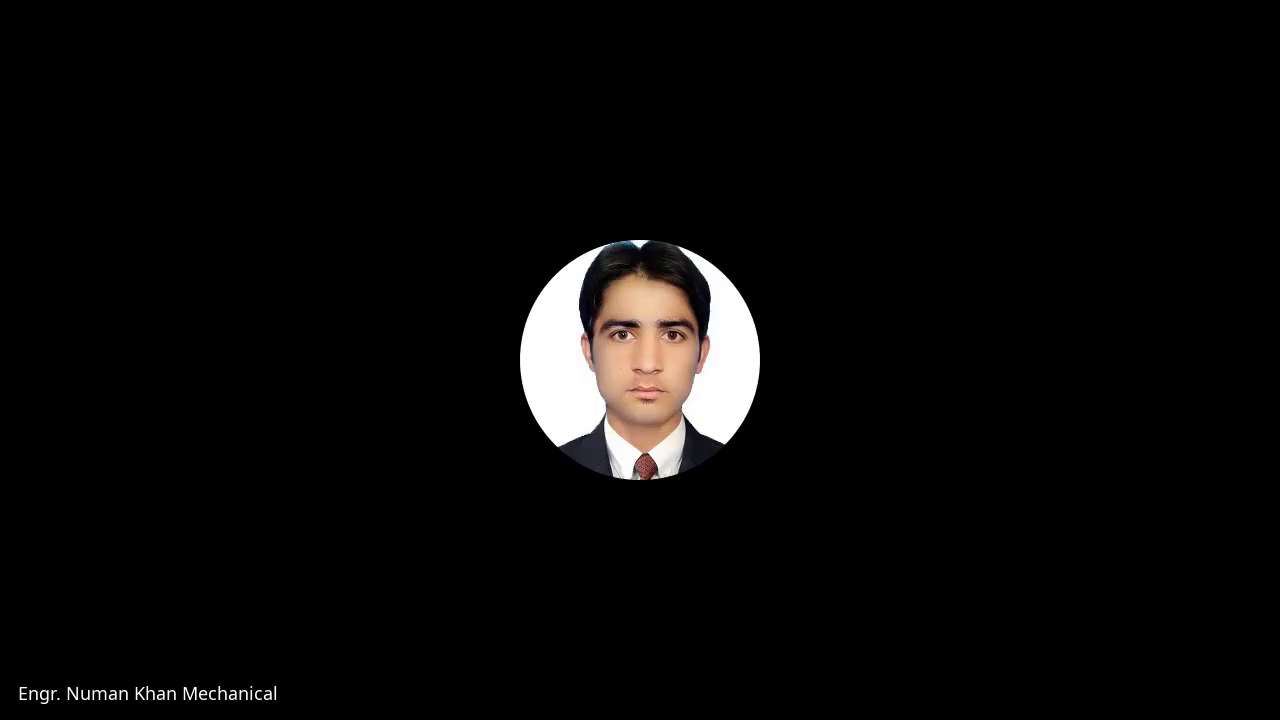
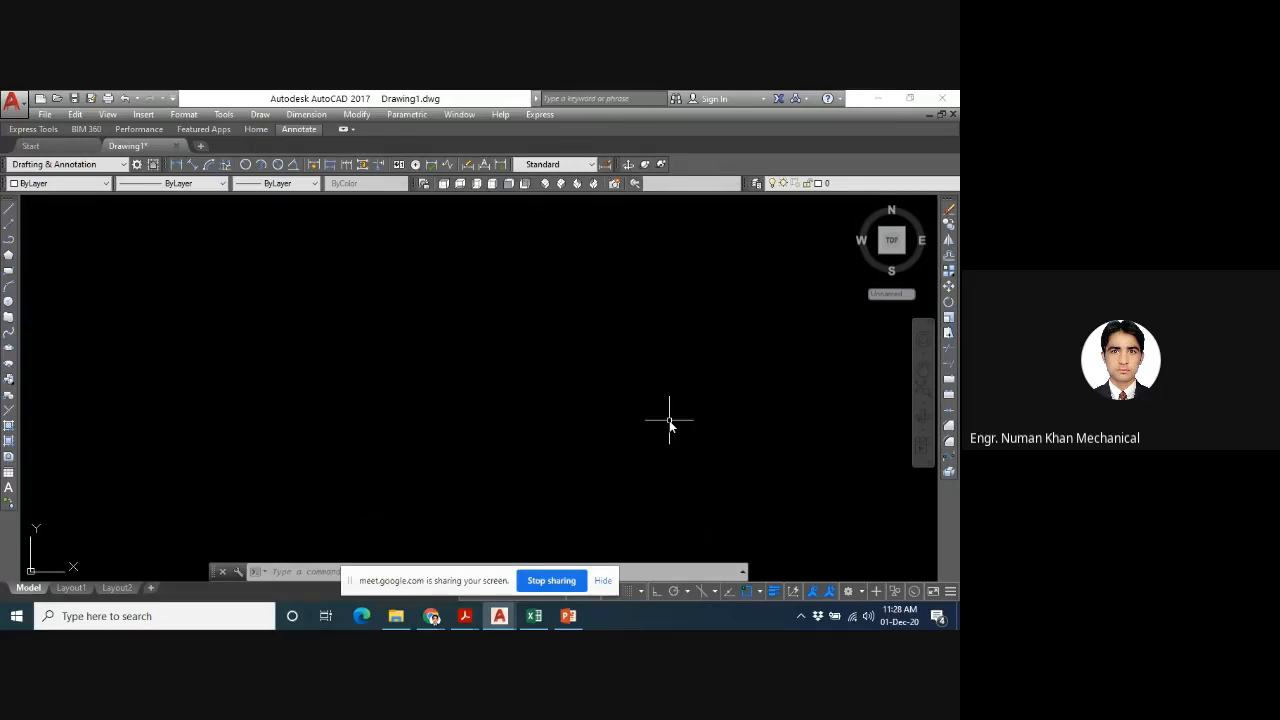
- Draw a rectangle about 4.14 units wide and 2.12 units high near the middle of the drawing area
{"action": "type", "text": "rec"}
{"action": "key", "text": "Return"}
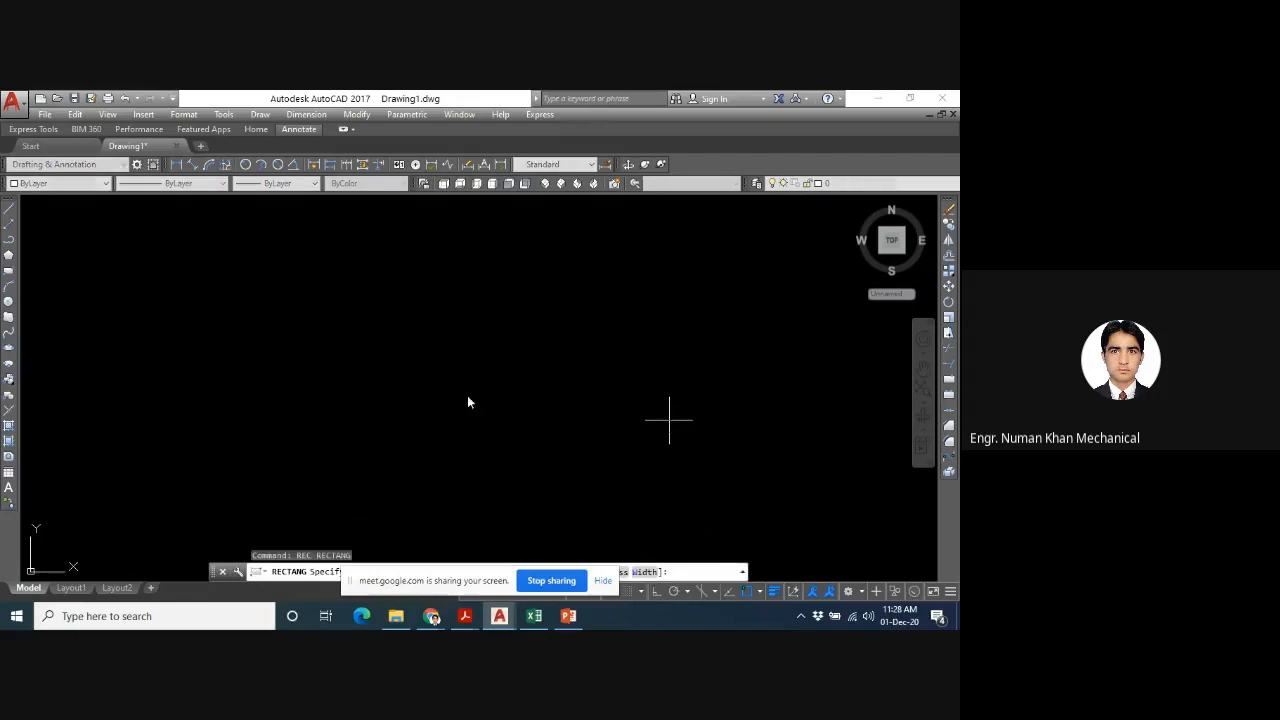
{"action": "left_click", "coordinate": [305, 337]}
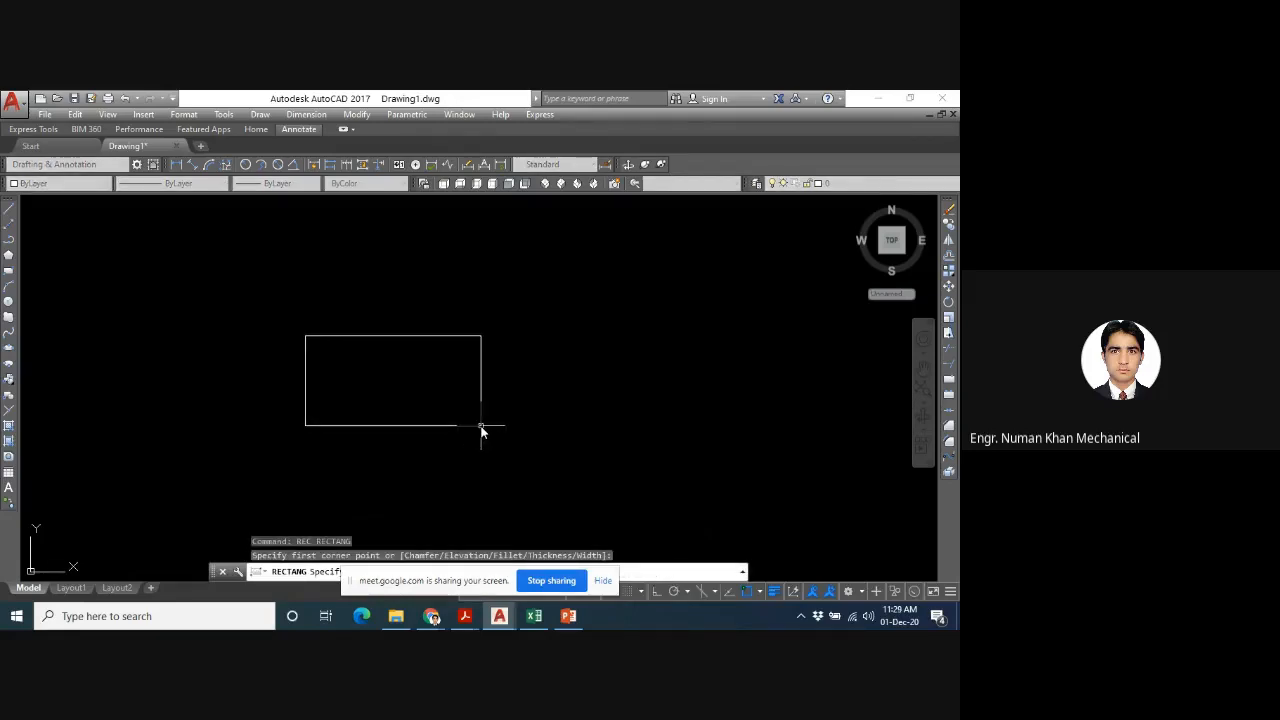
{"action": "left_click", "coordinate": [481, 425]}
- Draw a five-sided polygon right of the rectangle with the Edge option, using a slightly tilted bottom edge about 3.04 units long
{"action": "type", "text": "pol"}
{"action": "key", "text": "Return"}
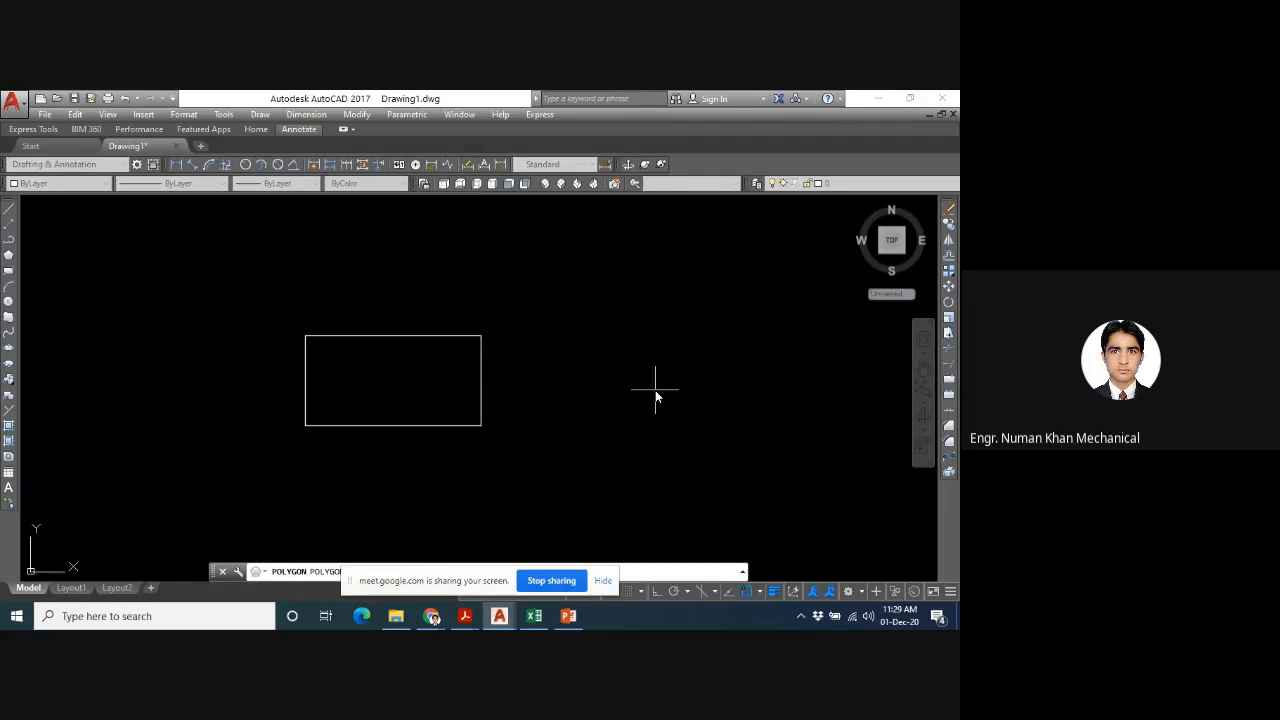
{"action": "left_click", "coordinate": [603, 580]}
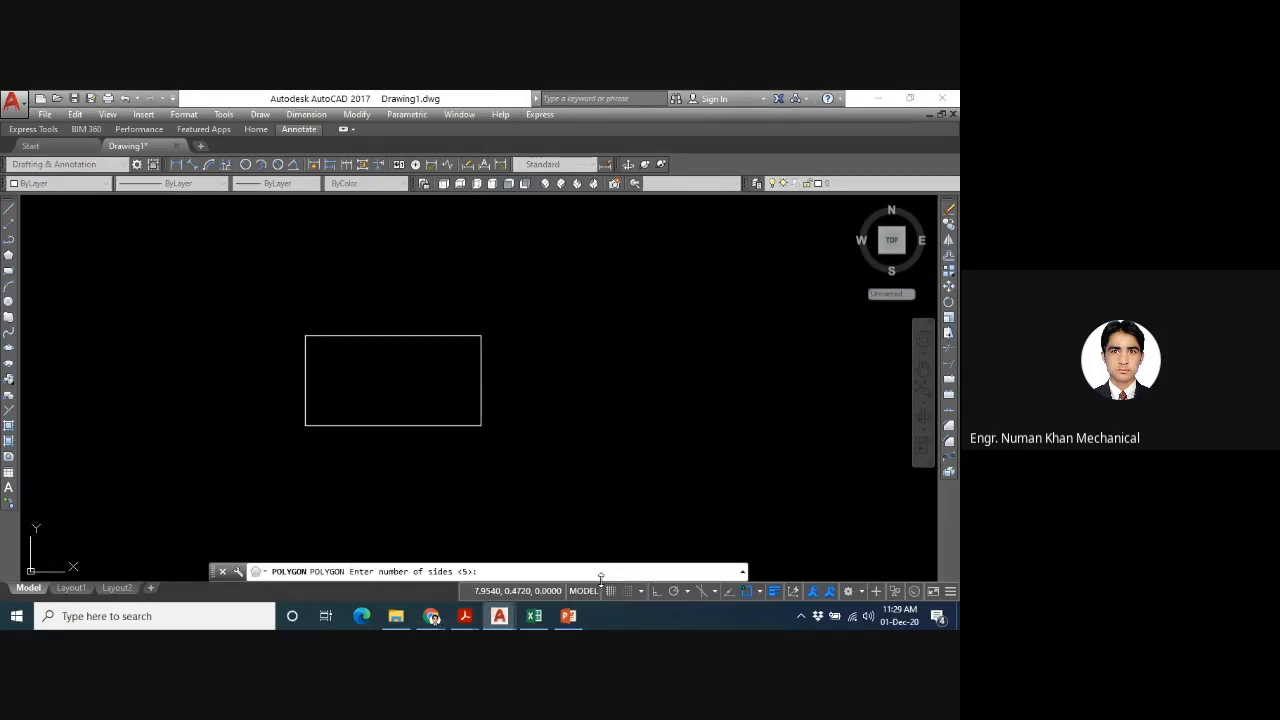
{"action": "key", "text": "Return"}
{"action": "type", "text": "e"}
{"action": "key", "text": "Return"}
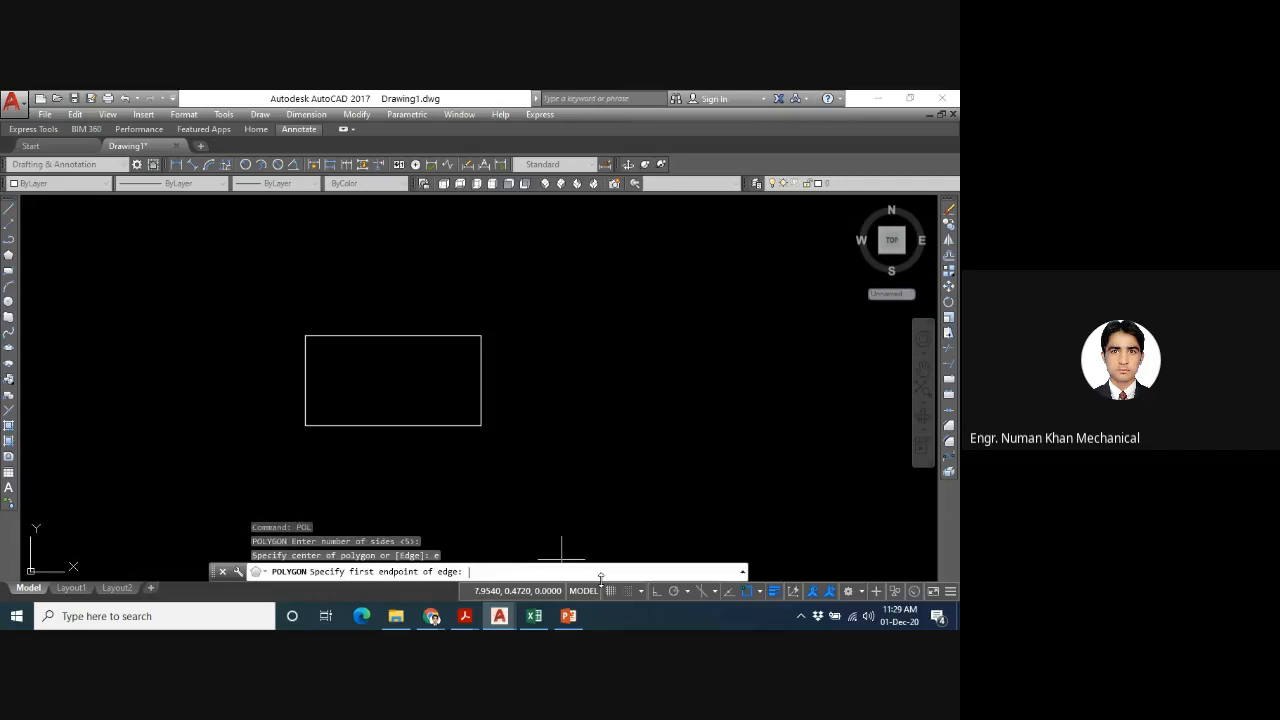
{"action": "left_click", "coordinate": [621, 430]}
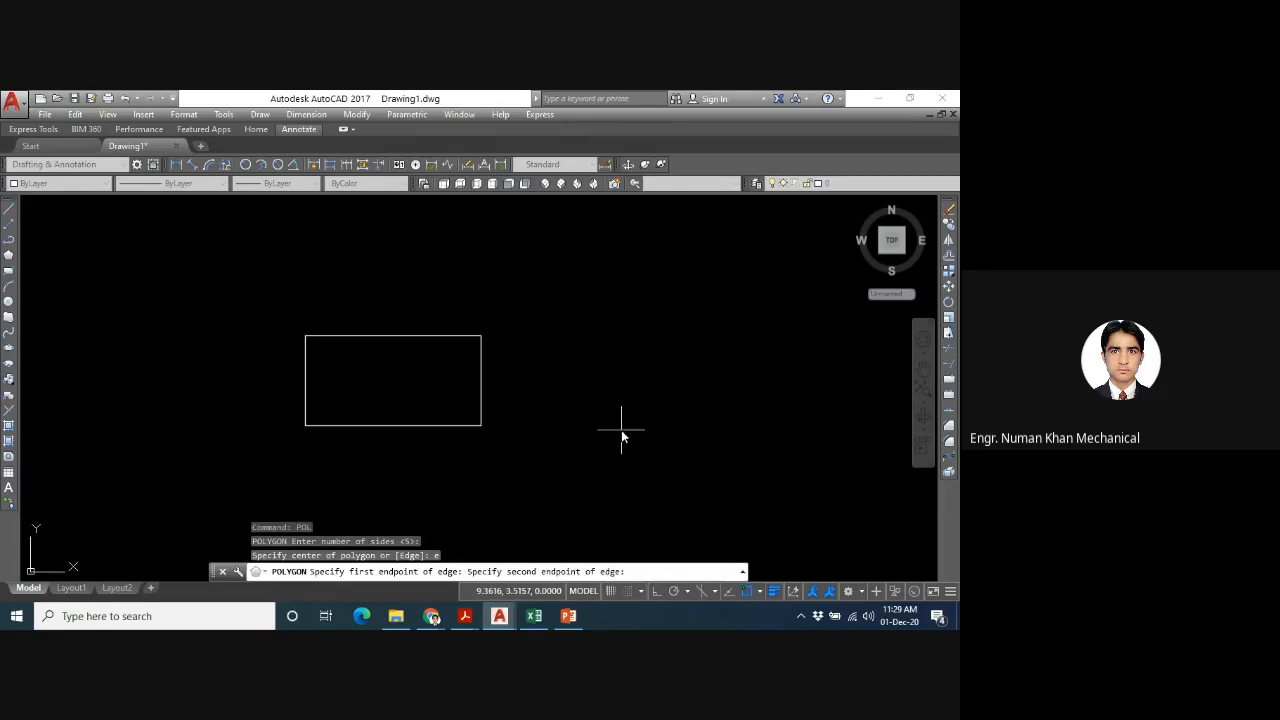
{"action": "left_click", "coordinate": [751, 421]}
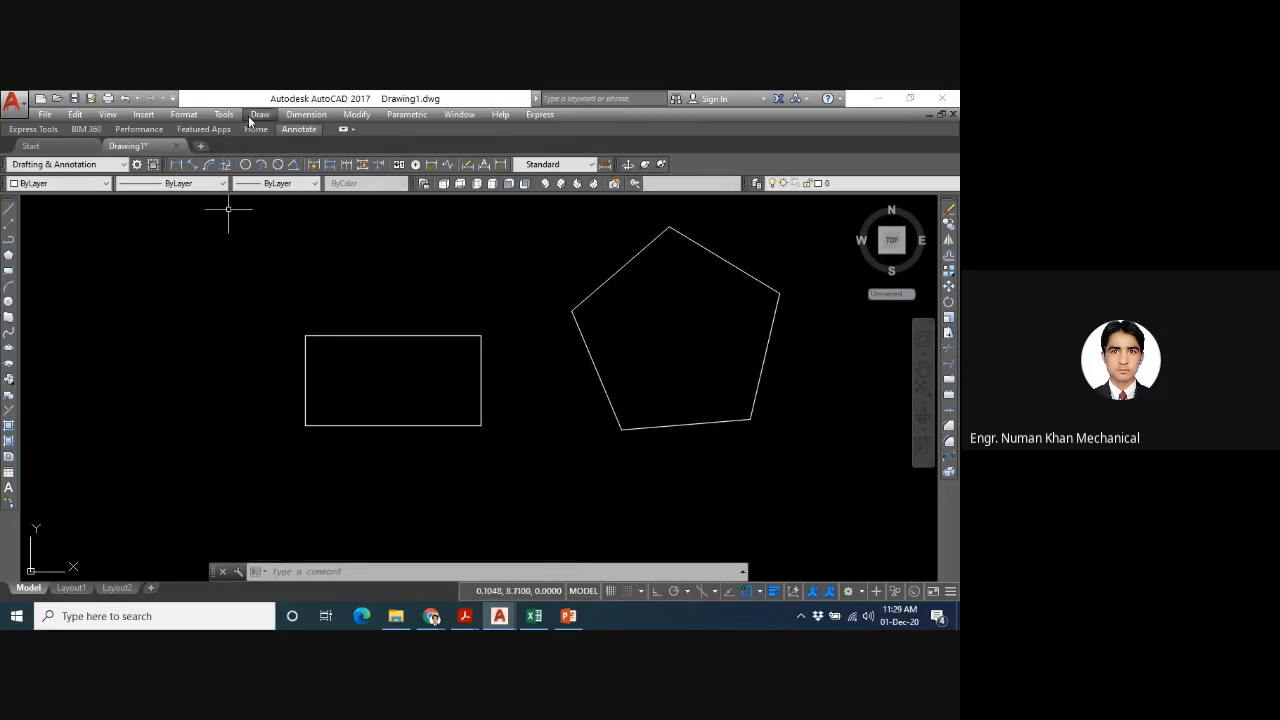
- Add linear dimensions to the rectangle's bottom and left edges, placing them below and left of the shape
{"action": "left_click", "coordinate": [294, 118]}
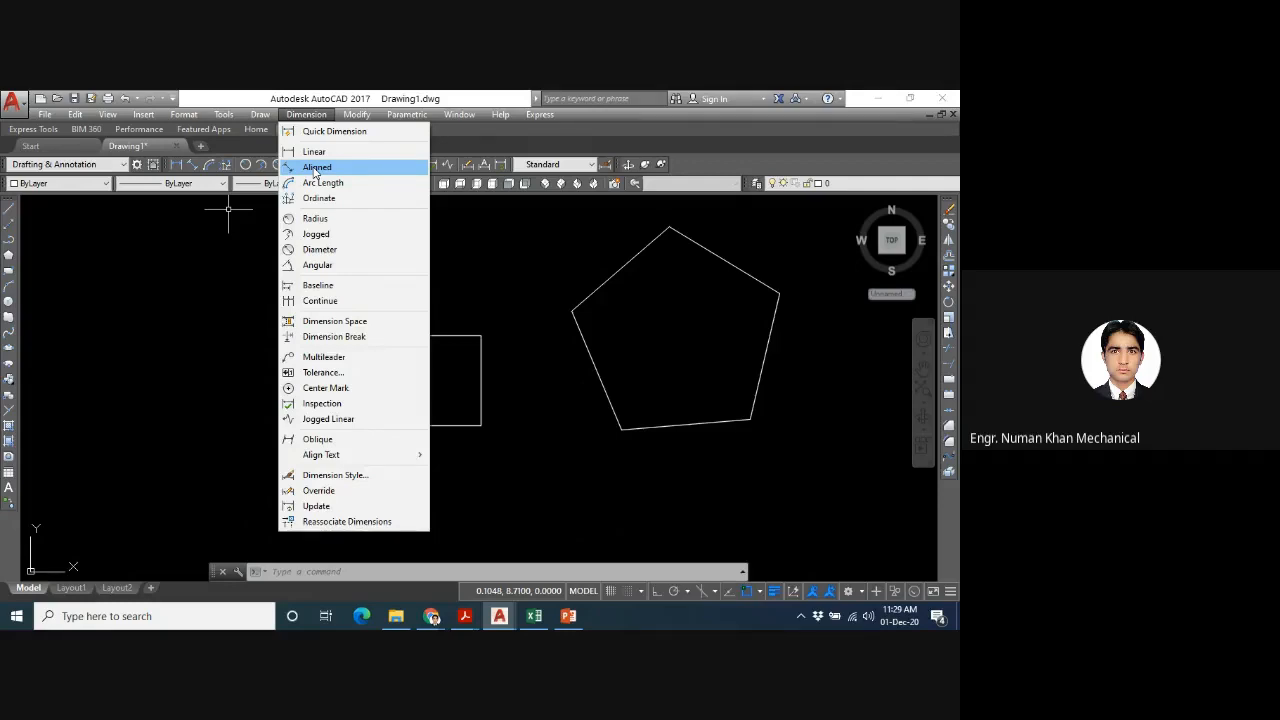
{"action": "left_click", "coordinate": [312, 153]}
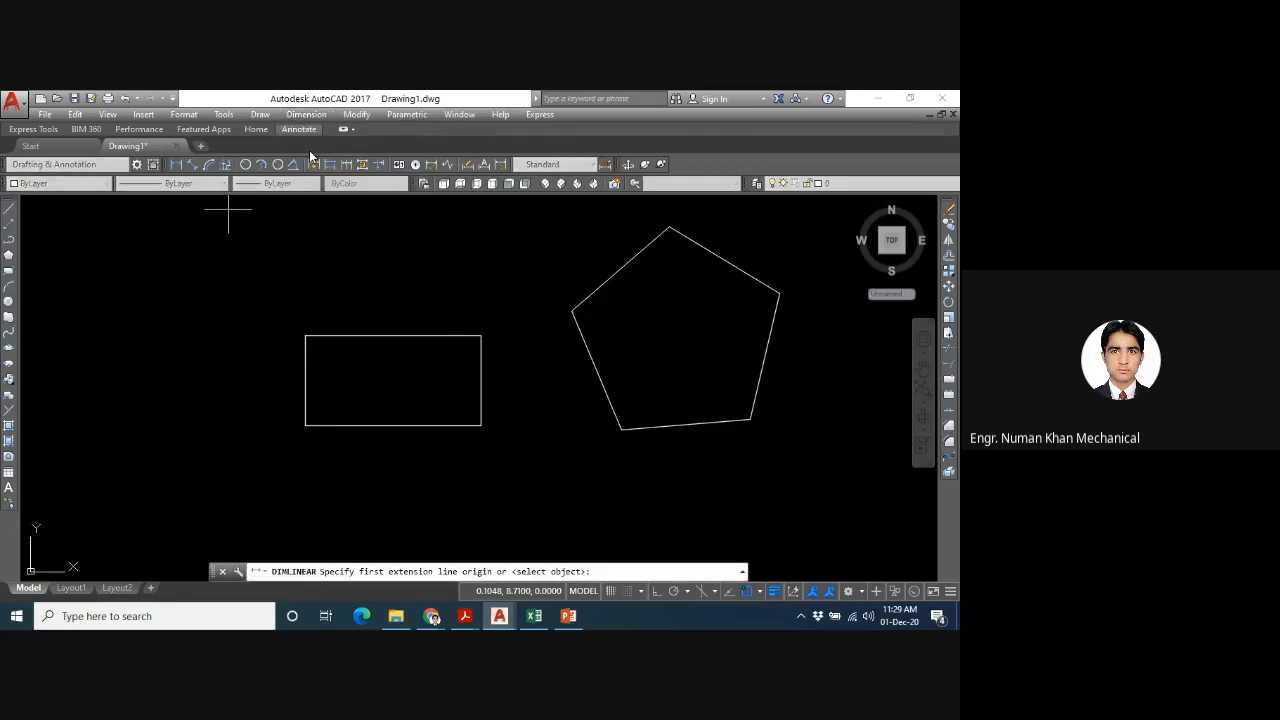
{"action": "left_click", "coordinate": [305, 425]}
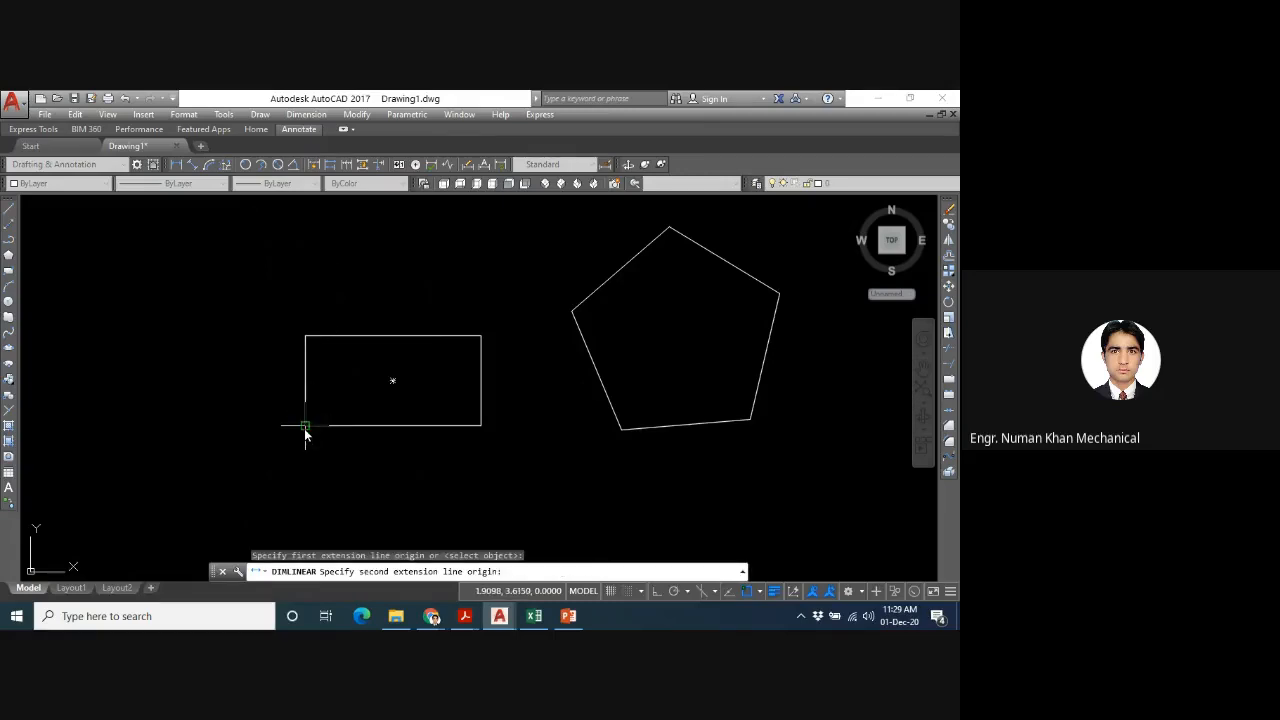
{"action": "left_click", "coordinate": [481, 425]}
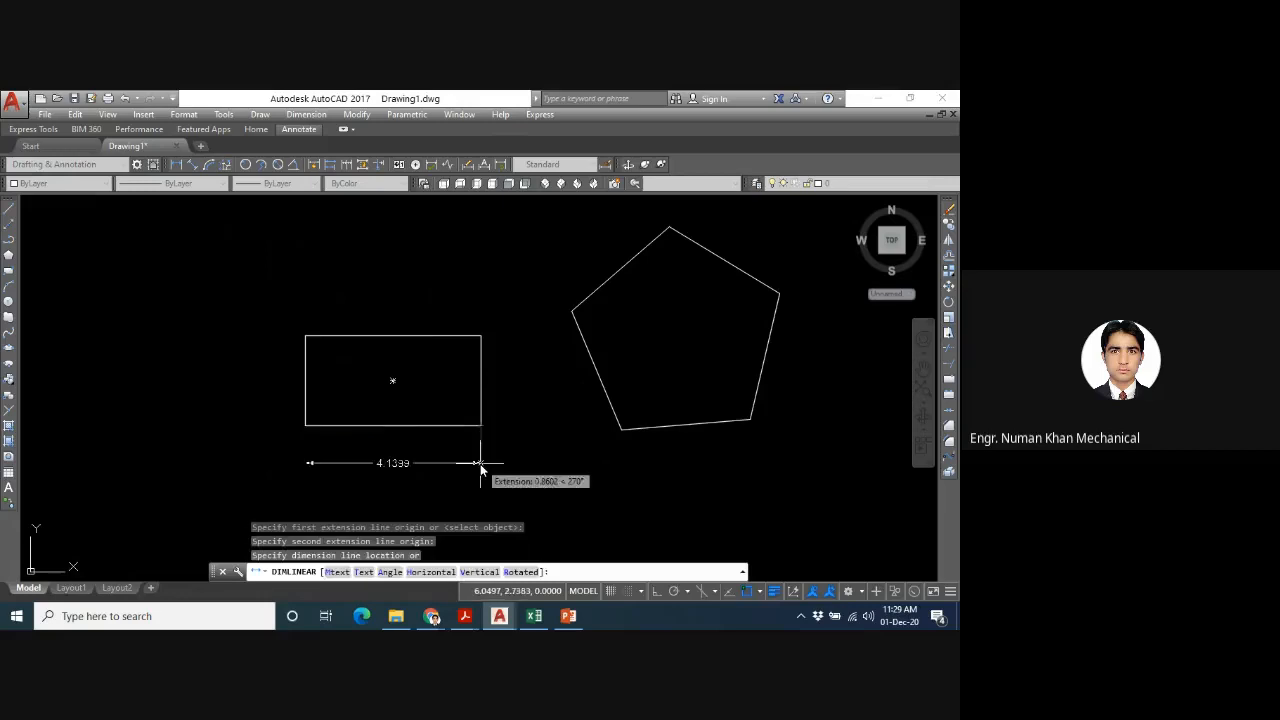
{"action": "left_click", "coordinate": [481, 466]}
{"action": "key", "text": "Return"}
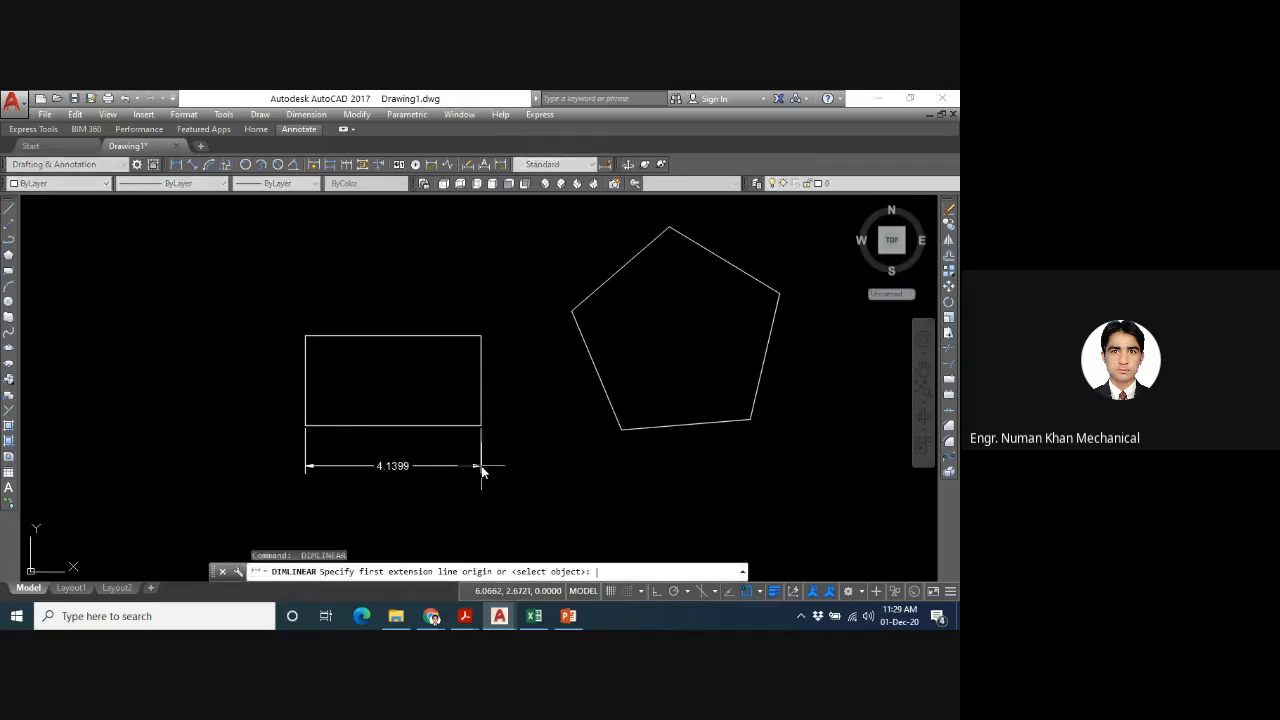
{"action": "left_click", "coordinate": [305, 426]}
{"action": "left_click", "coordinate": [306, 337]}
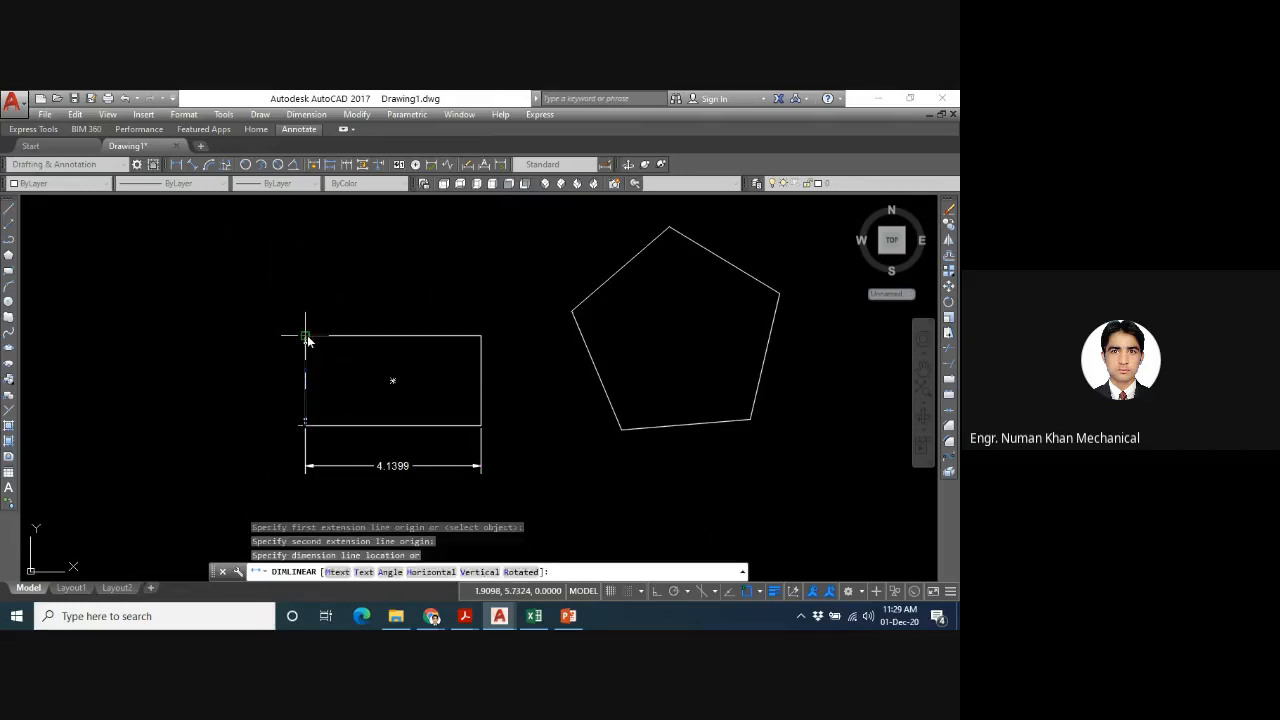
{"action": "left_click", "coordinate": [242, 335]}
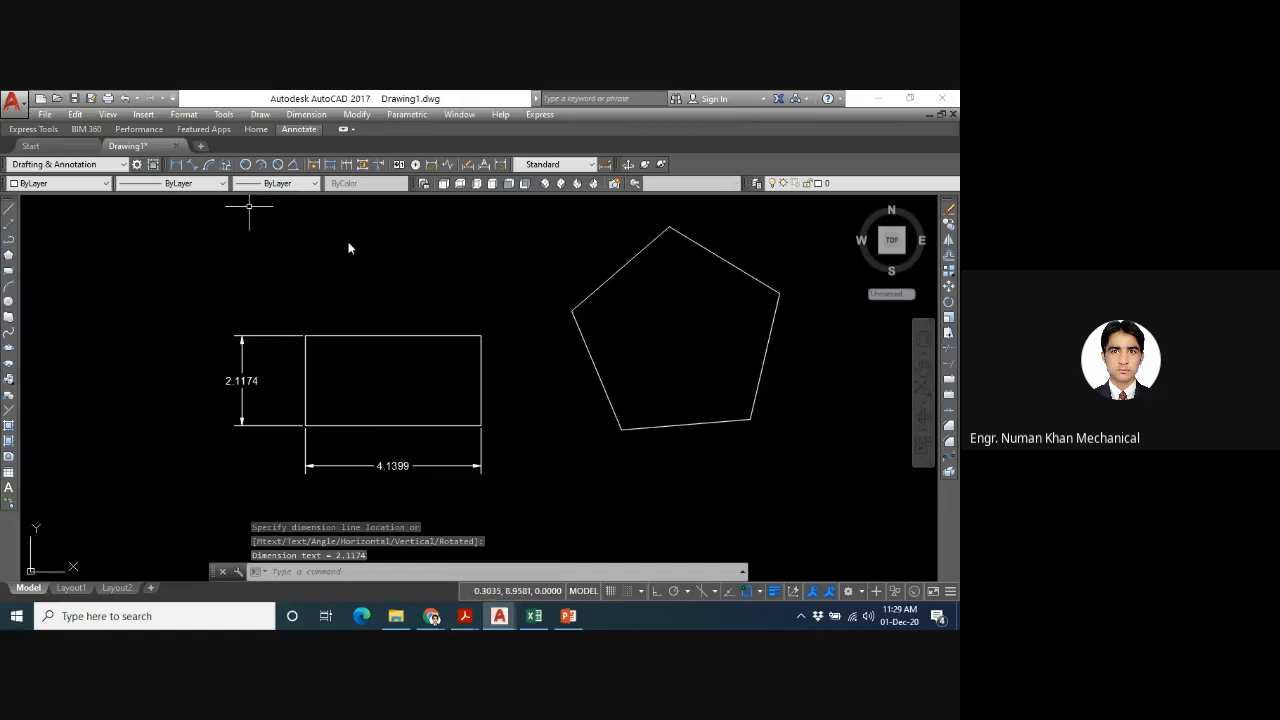
{"action": "key", "text": "space"}
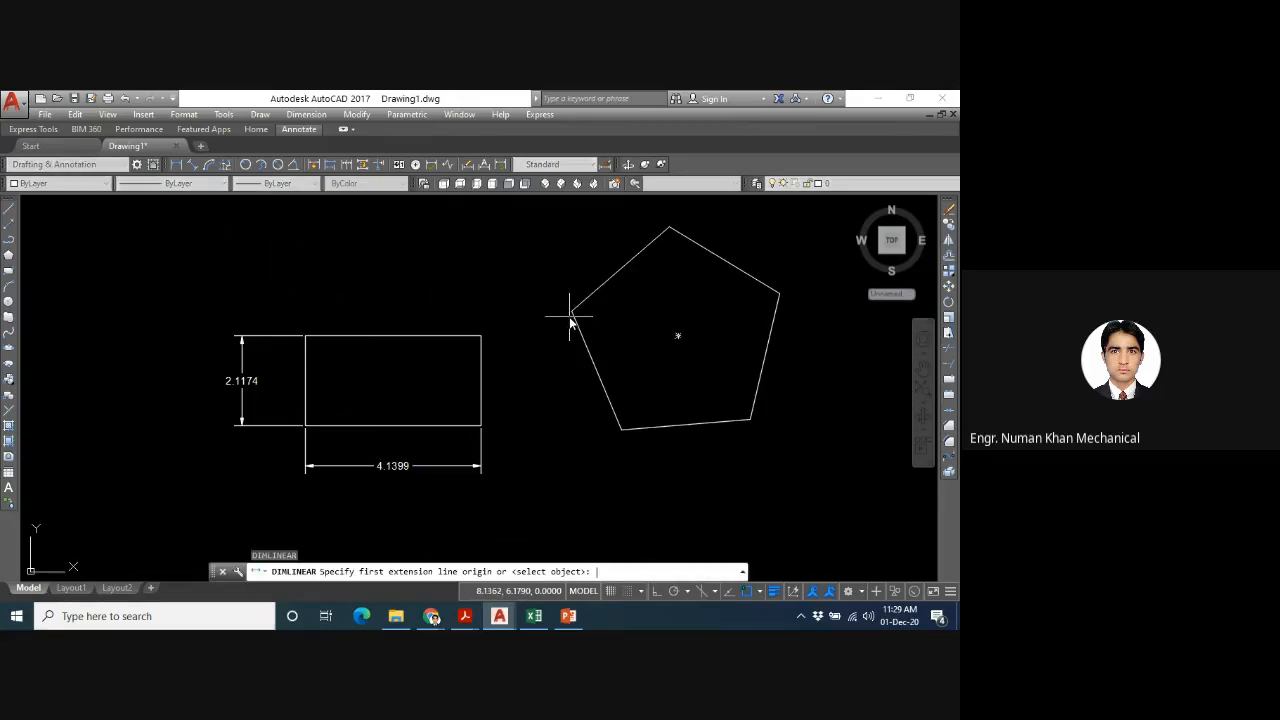
{"action": "left_click", "coordinate": [621, 429]}
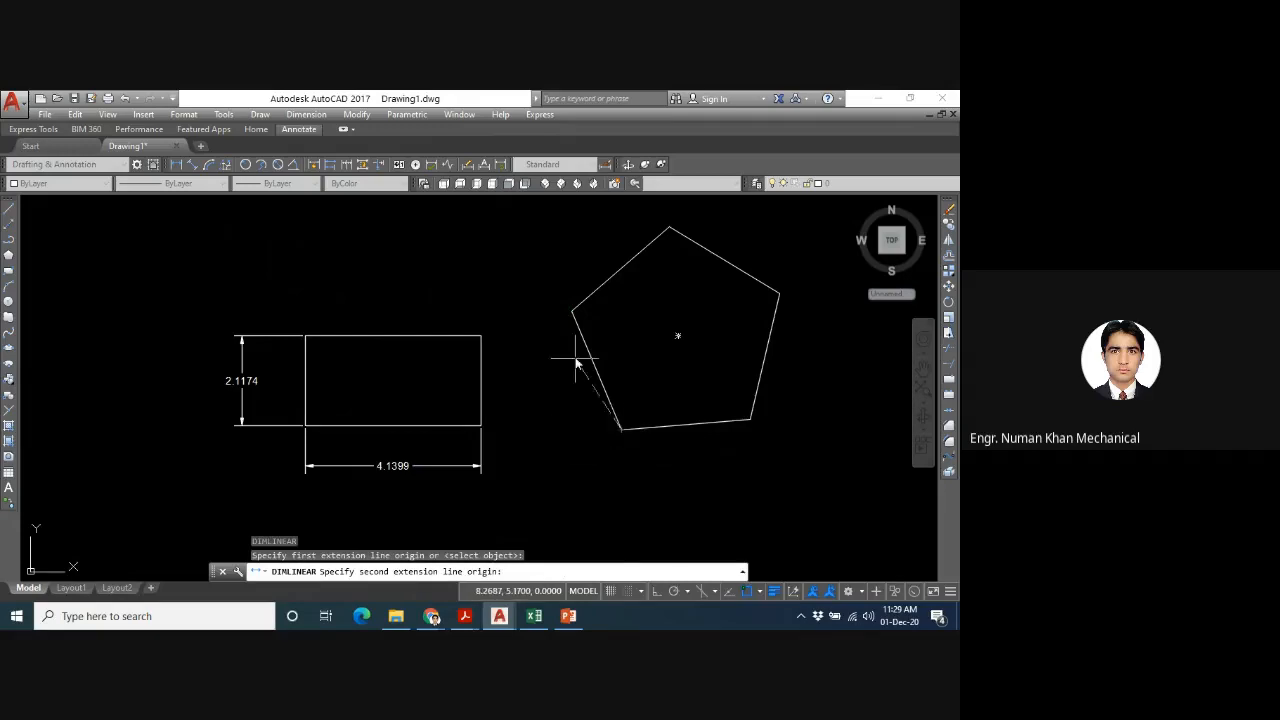
{"action": "left_click", "coordinate": [572, 312]}
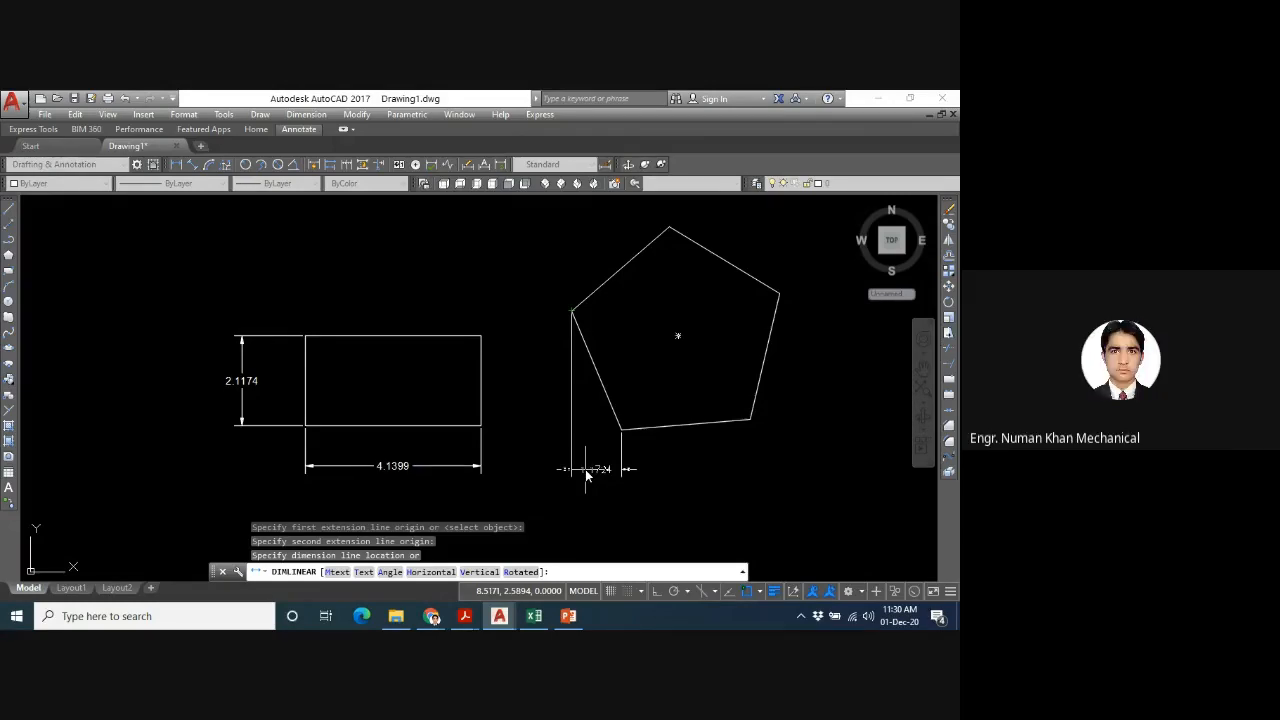
{"action": "key", "text": "Escape"}
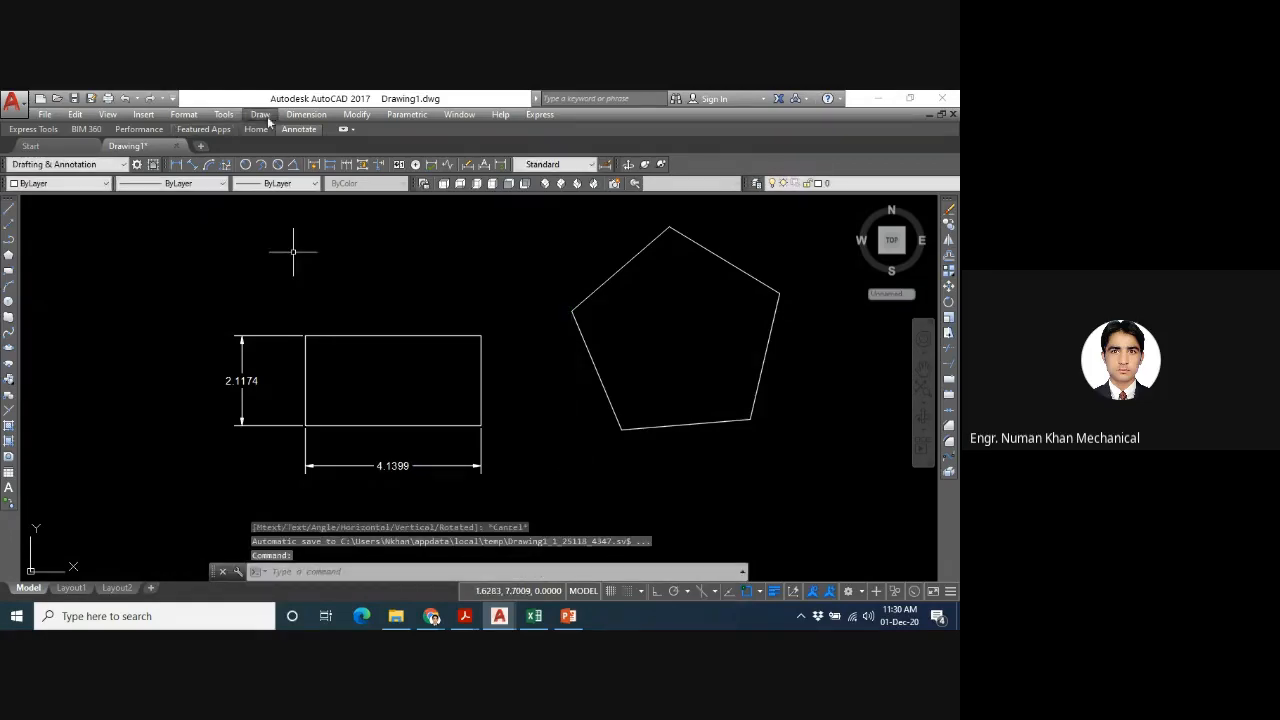
- Add an aligned dimension to the pentagon's slanted lower-left edge, placed outside the shape
{"action": "left_click", "coordinate": [303, 115]}
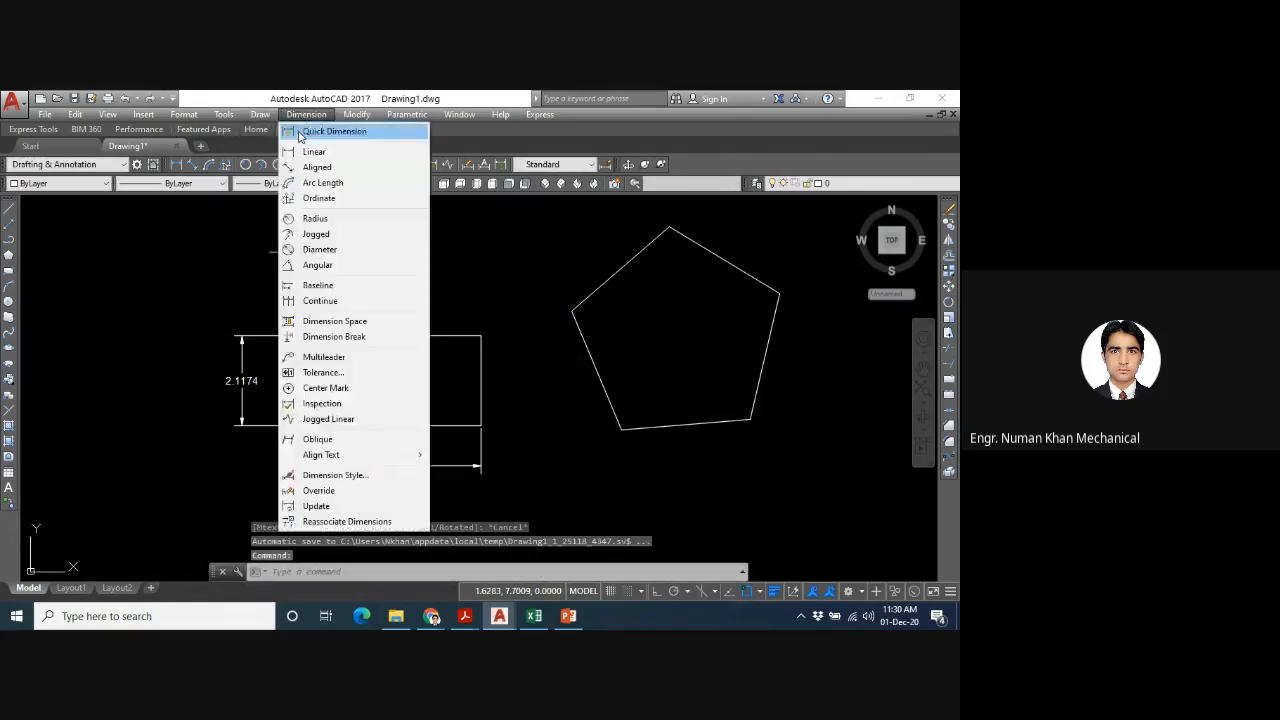
{"action": "left_click", "coordinate": [317, 167]}
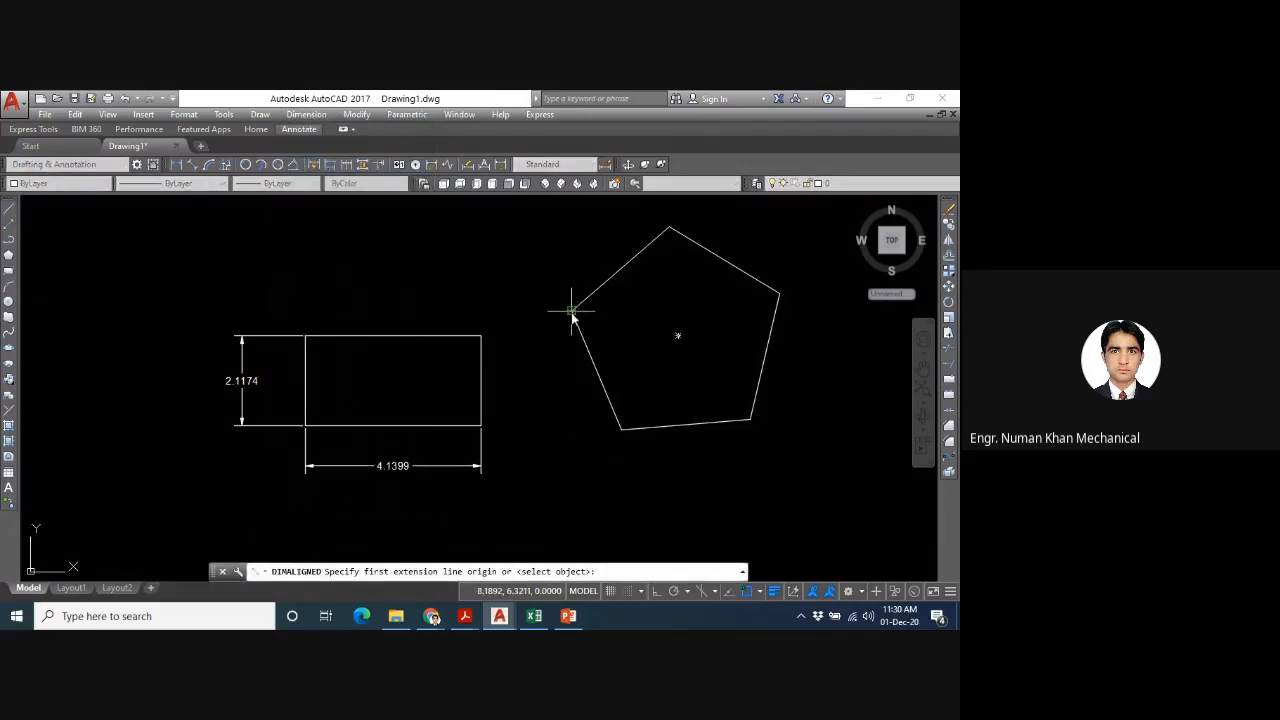
{"action": "left_click", "coordinate": [571, 310]}
{"action": "left_click", "coordinate": [621, 430]}
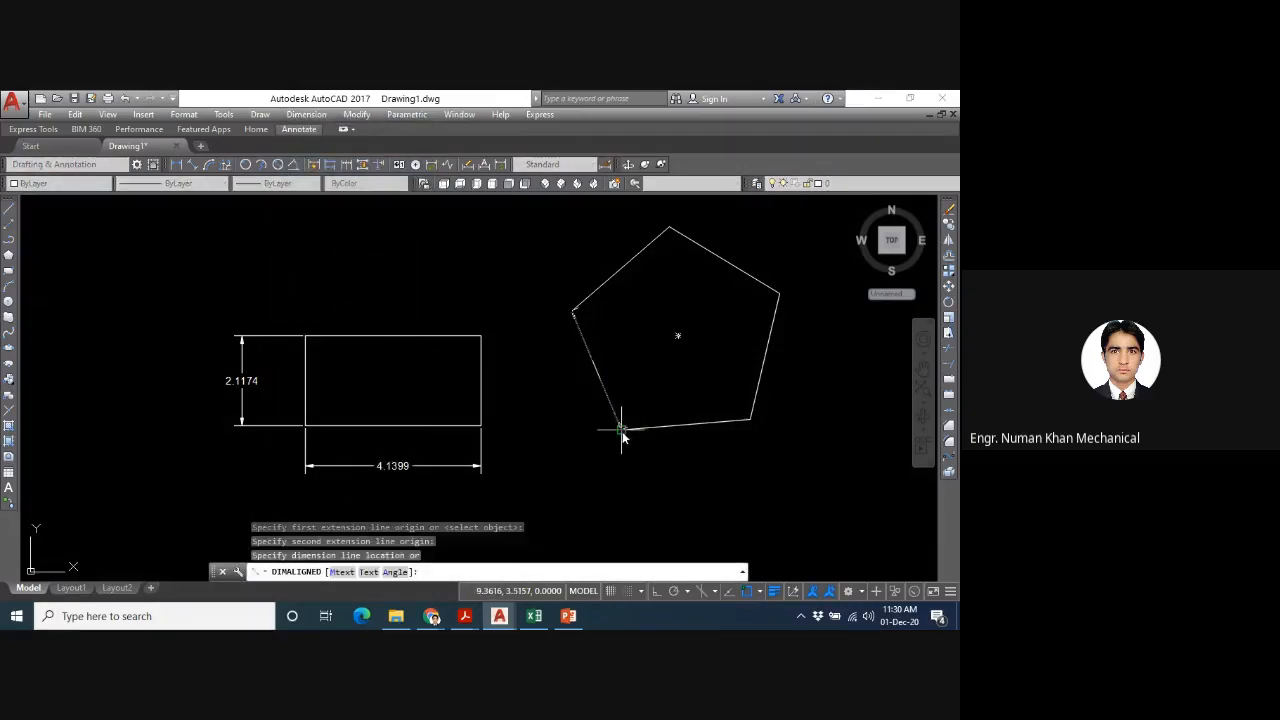
{"action": "left_click", "coordinate": [572, 440]}
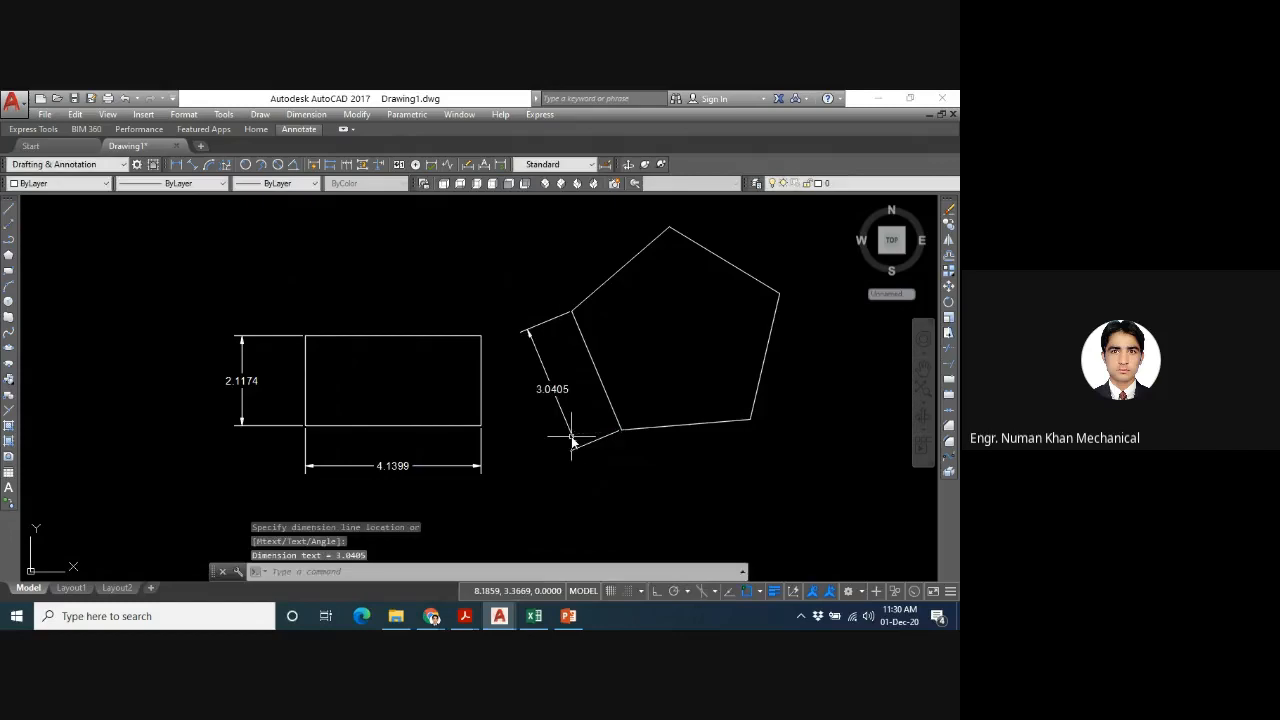
- Add an aligned dimension to the rectangle's right edge, placed just outside the shape
{"action": "key", "text": "Return"}
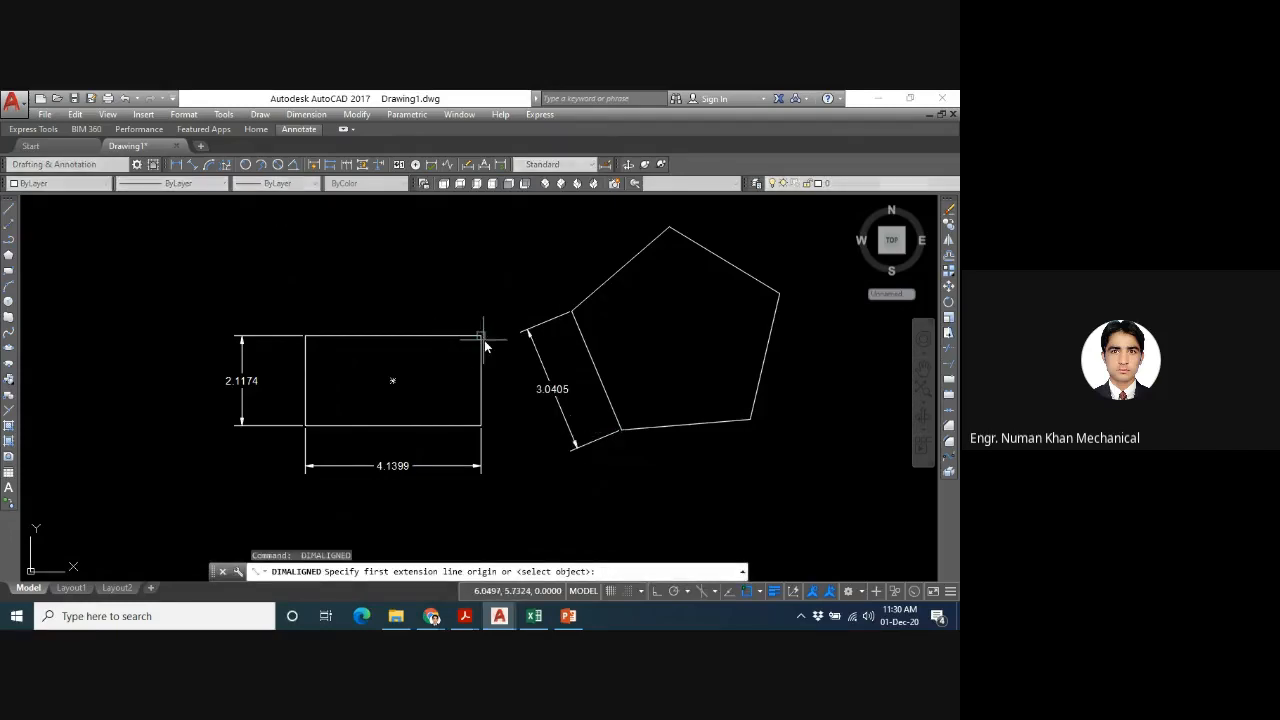
{"action": "left_click", "coordinate": [482, 338]}
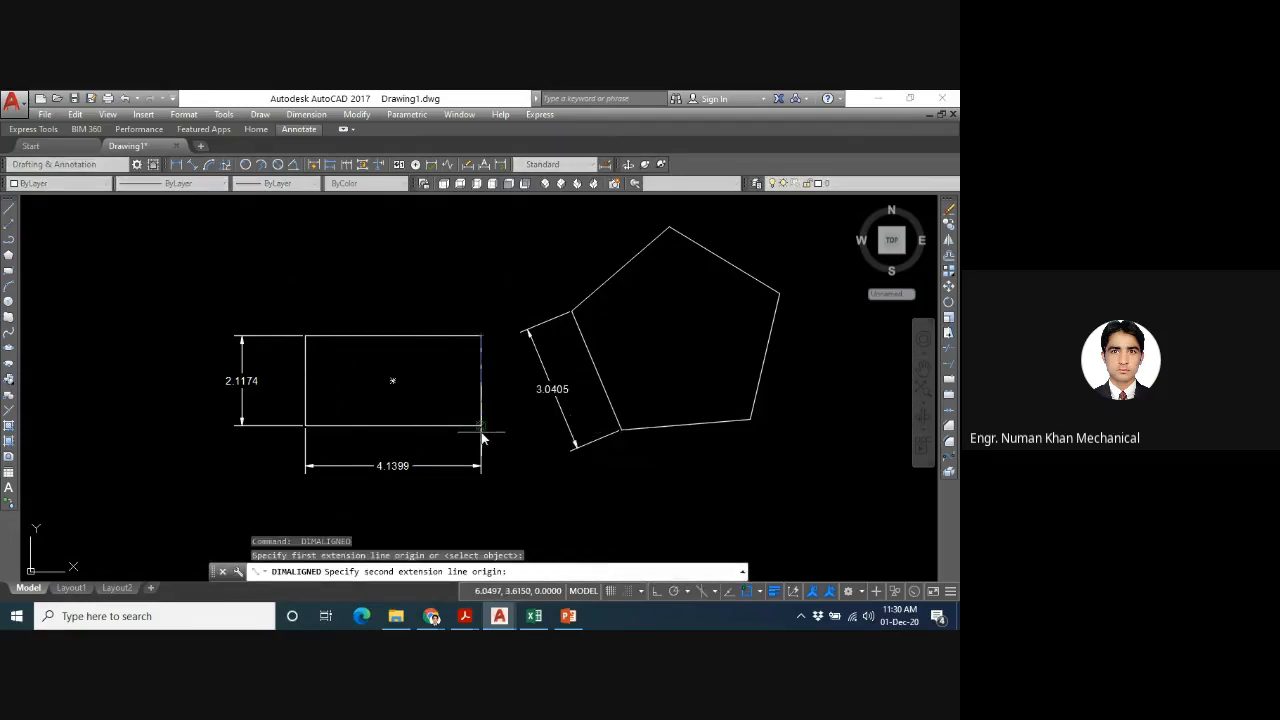
{"action": "left_click", "coordinate": [482, 436]}
{"action": "left_click", "coordinate": [512, 436]}
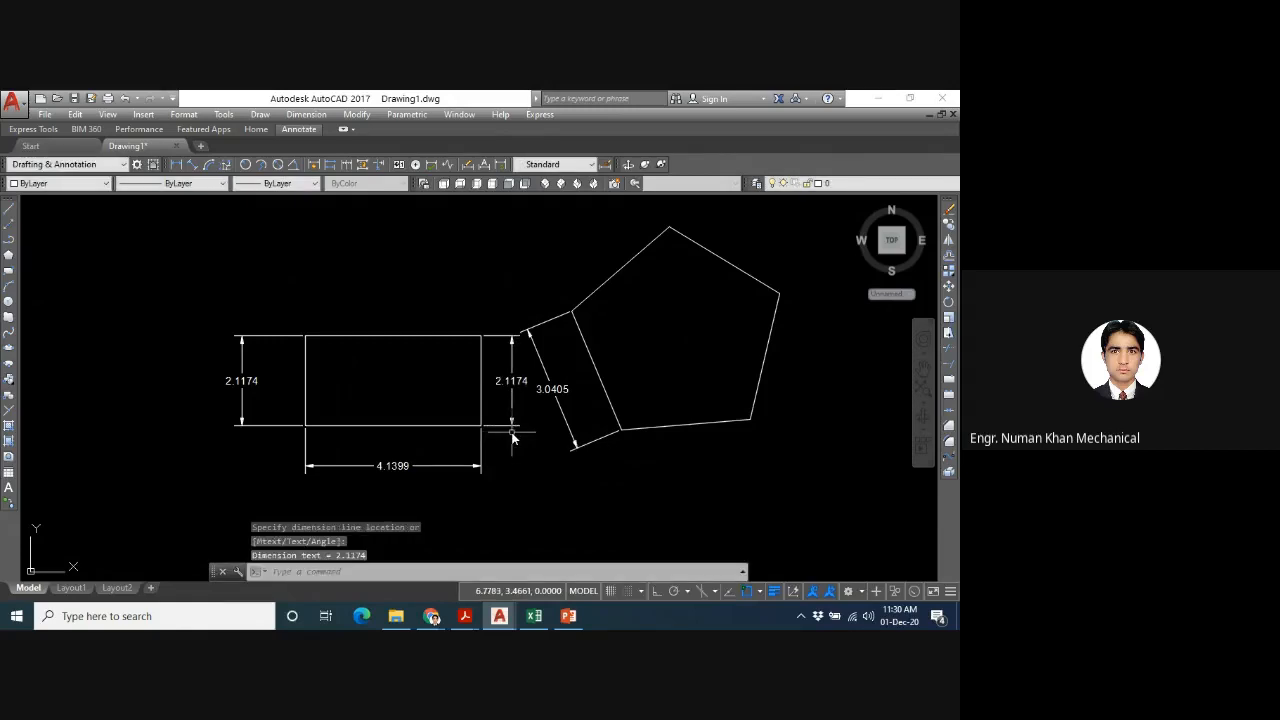
- Add an aligned dimension to the pentagon's upper-right edge, placed outside the shape
{"action": "key", "text": "Return"}
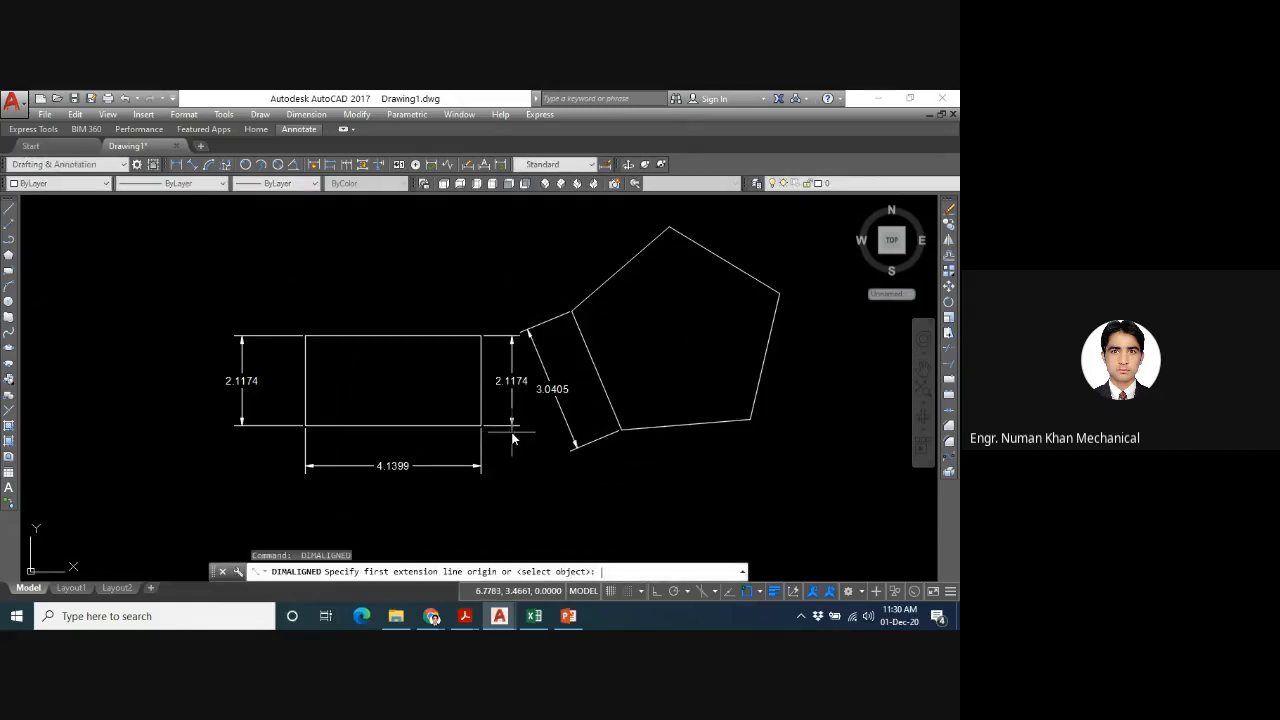
{"action": "left_click", "coordinate": [670, 229]}
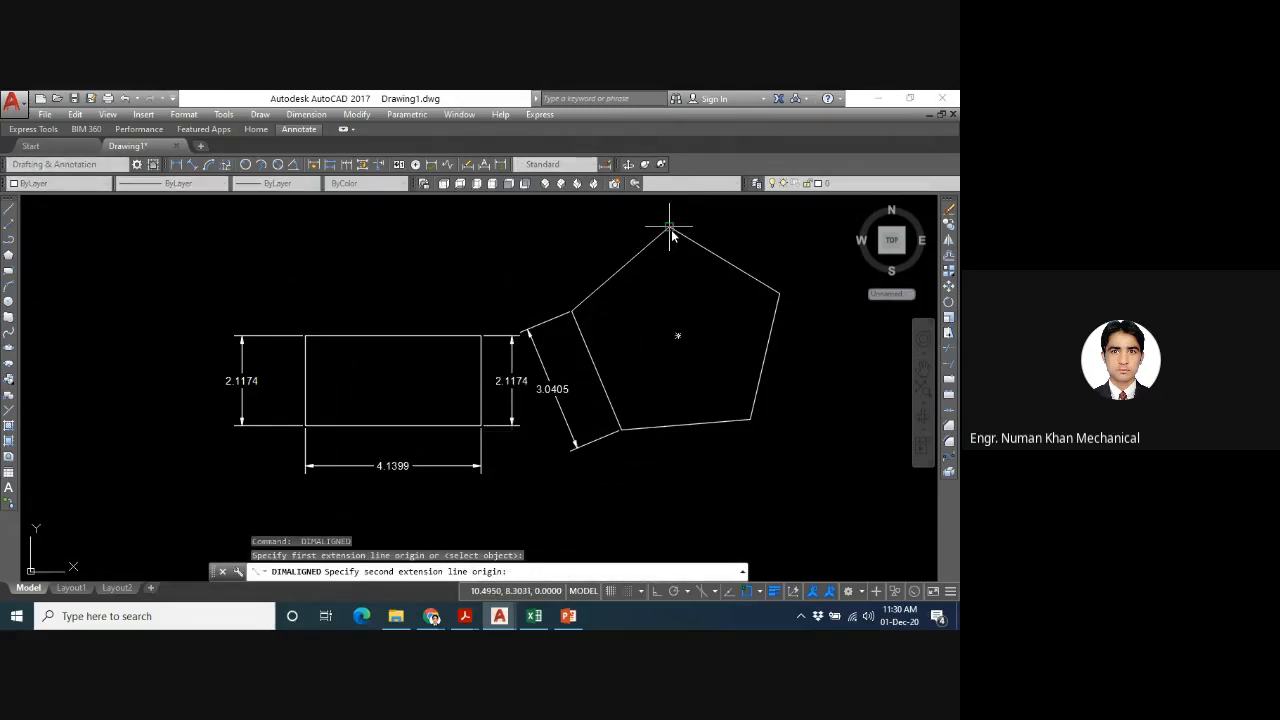
{"action": "left_click", "coordinate": [779, 293]}
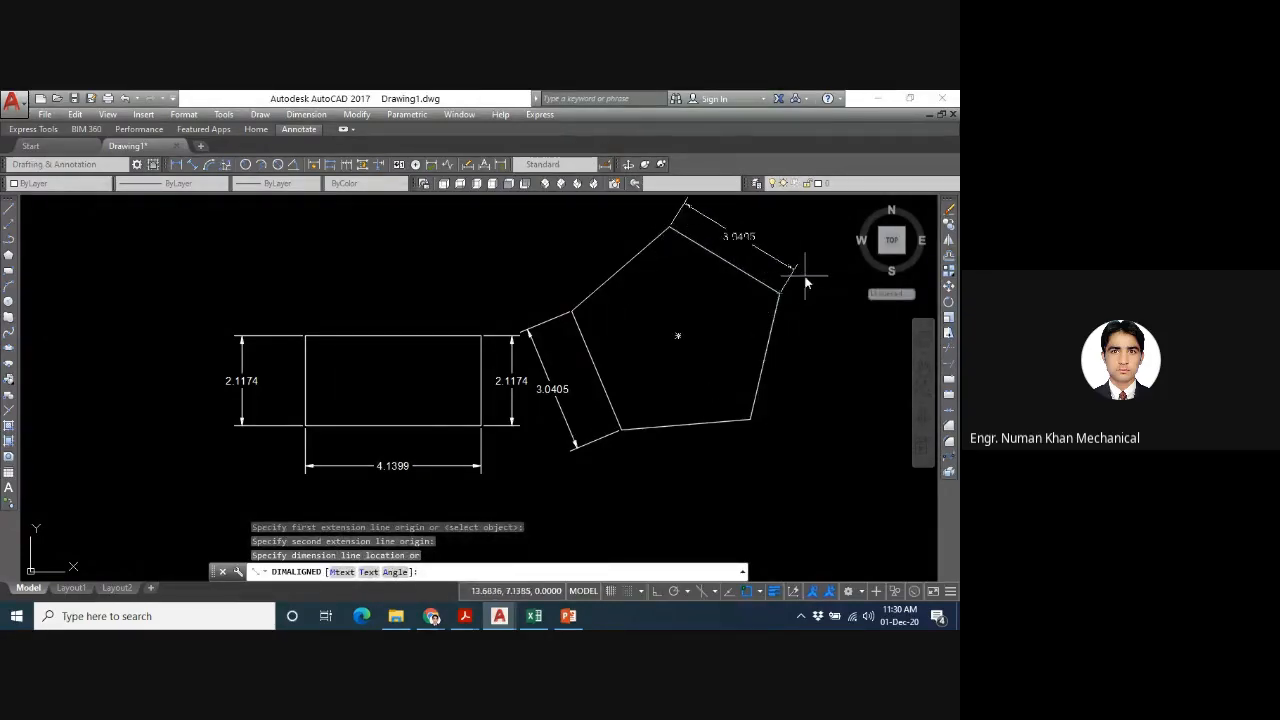
{"action": "left_click", "coordinate": [806, 280]}
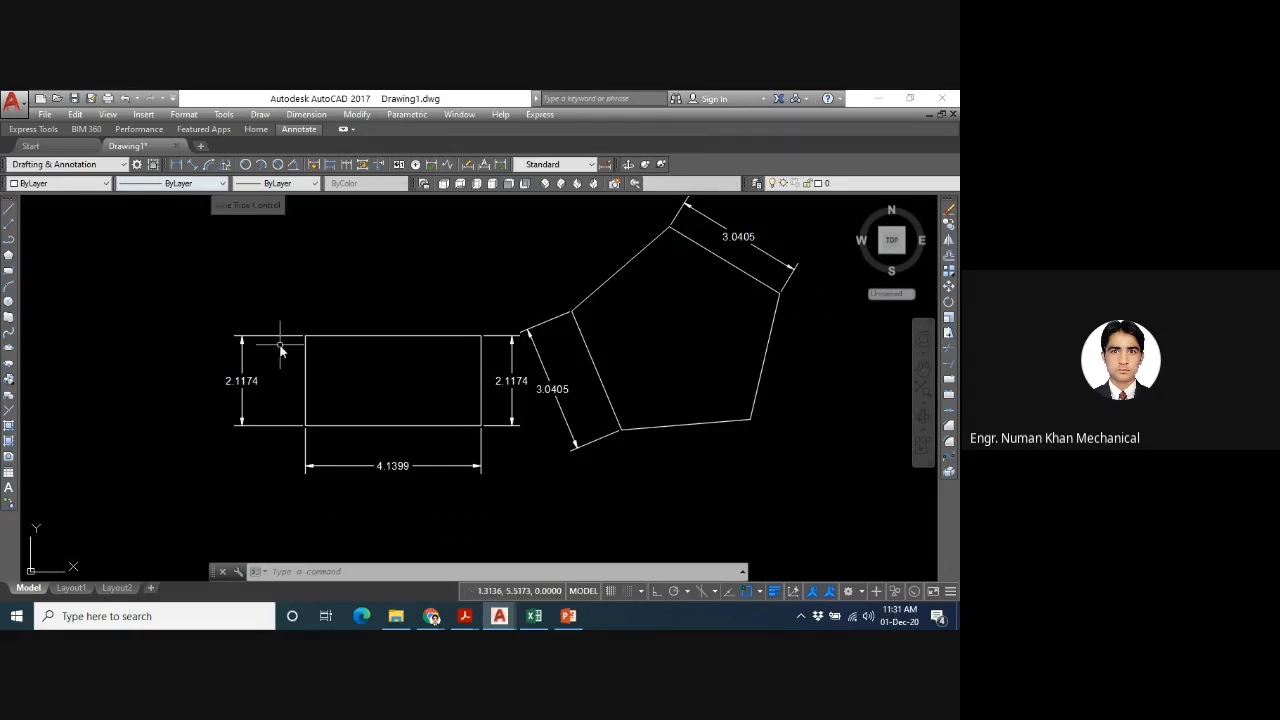
- Draw a circle with a radius of about 1.99 units centred above and left of the rectangle
{"action": "type", "text": "c"}
{"action": "key", "text": "Return"}
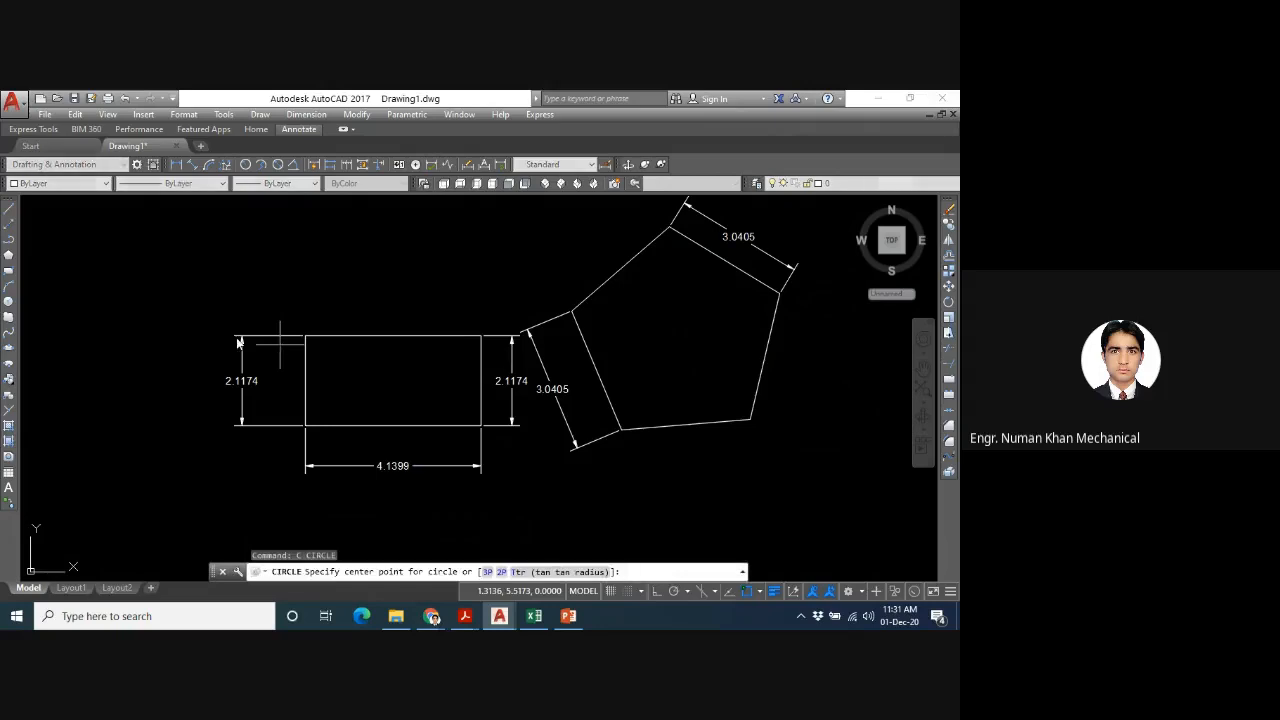
{"action": "left_click", "coordinate": [207, 291]}
{"action": "left_click", "coordinate": [289, 301]}
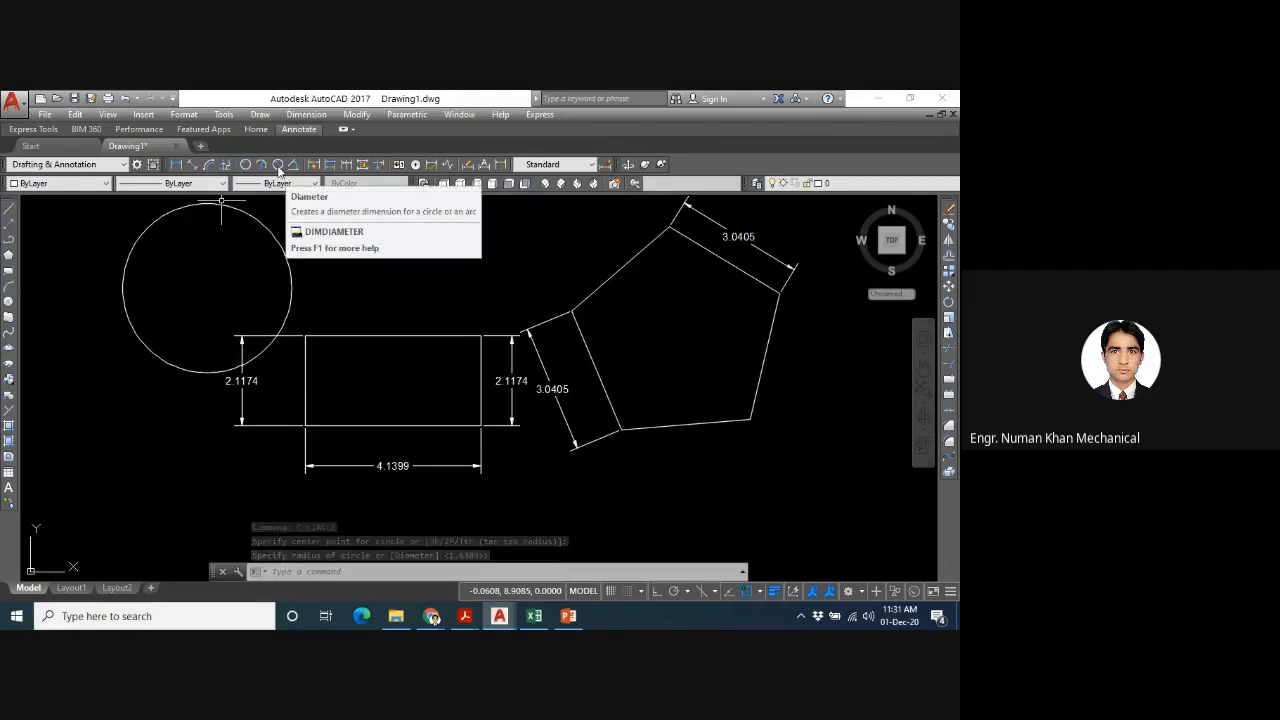
- Add a radius dimension and a diameter dimension to the circle, with both texts outside its right side
{"action": "left_click", "coordinate": [245, 164]}
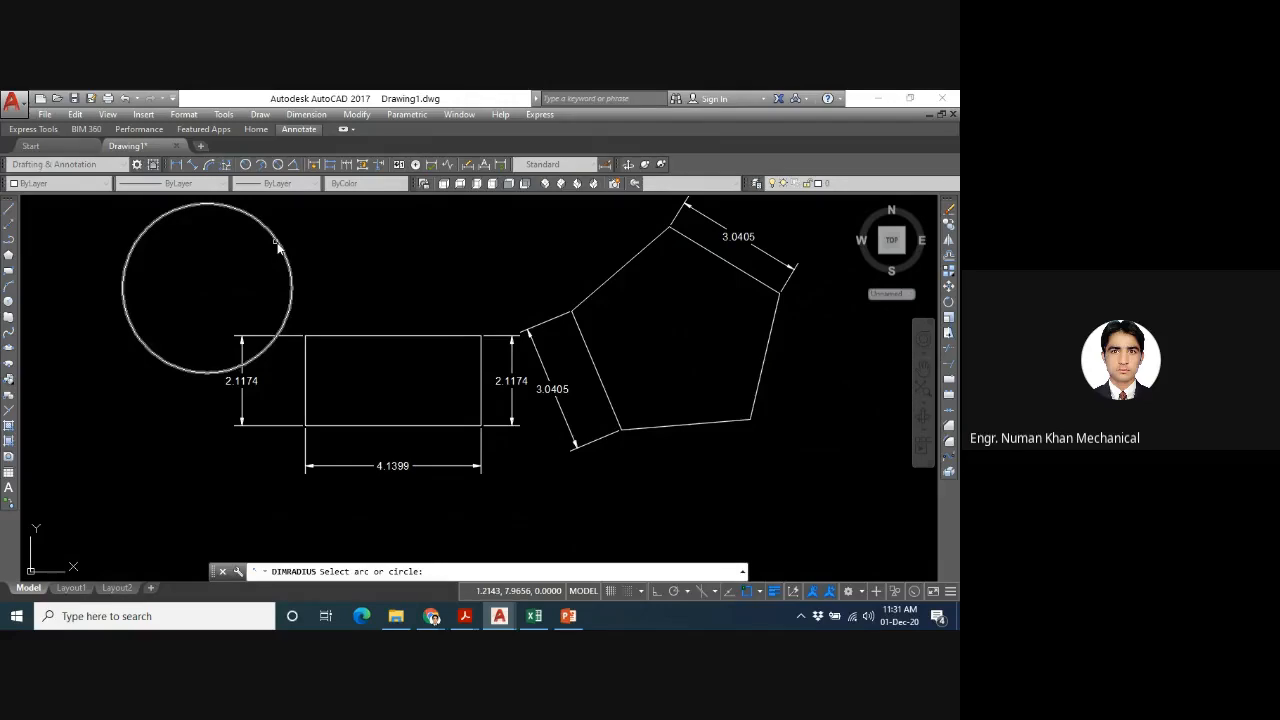
{"action": "left_click", "coordinate": [279, 247]}
{"action": "left_click", "coordinate": [321, 261]}
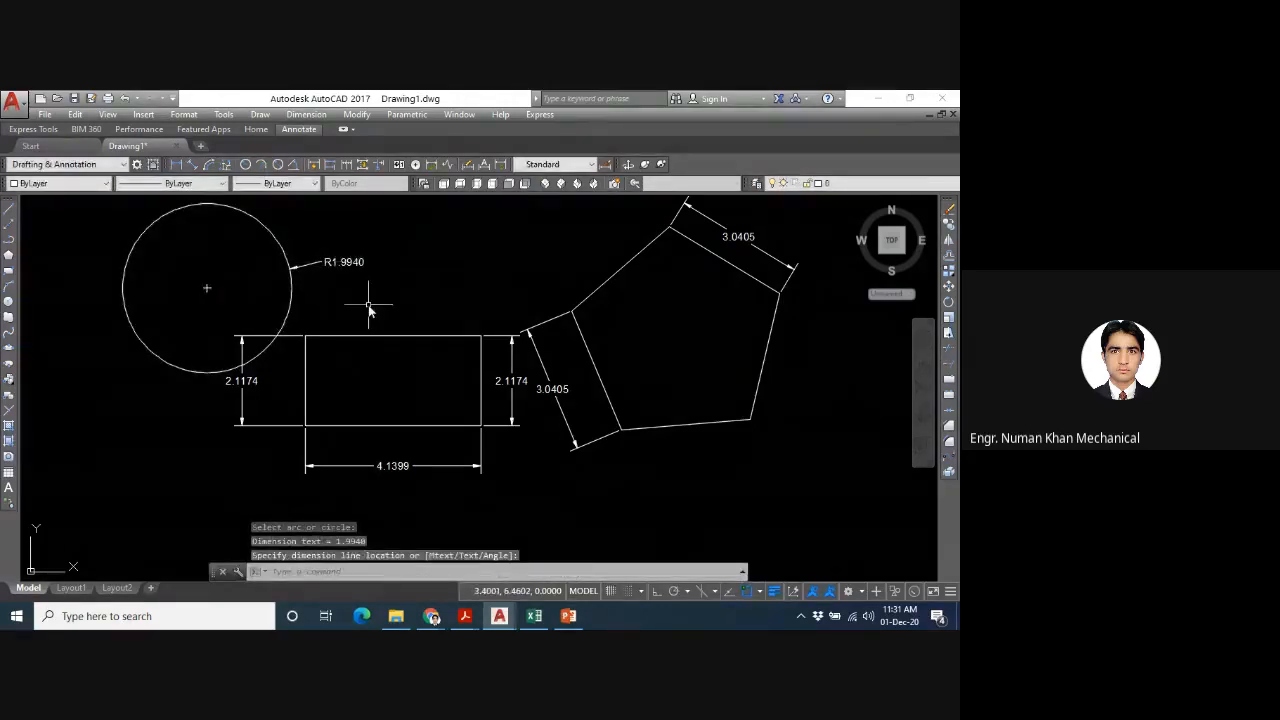
{"action": "left_click", "coordinate": [278, 164]}
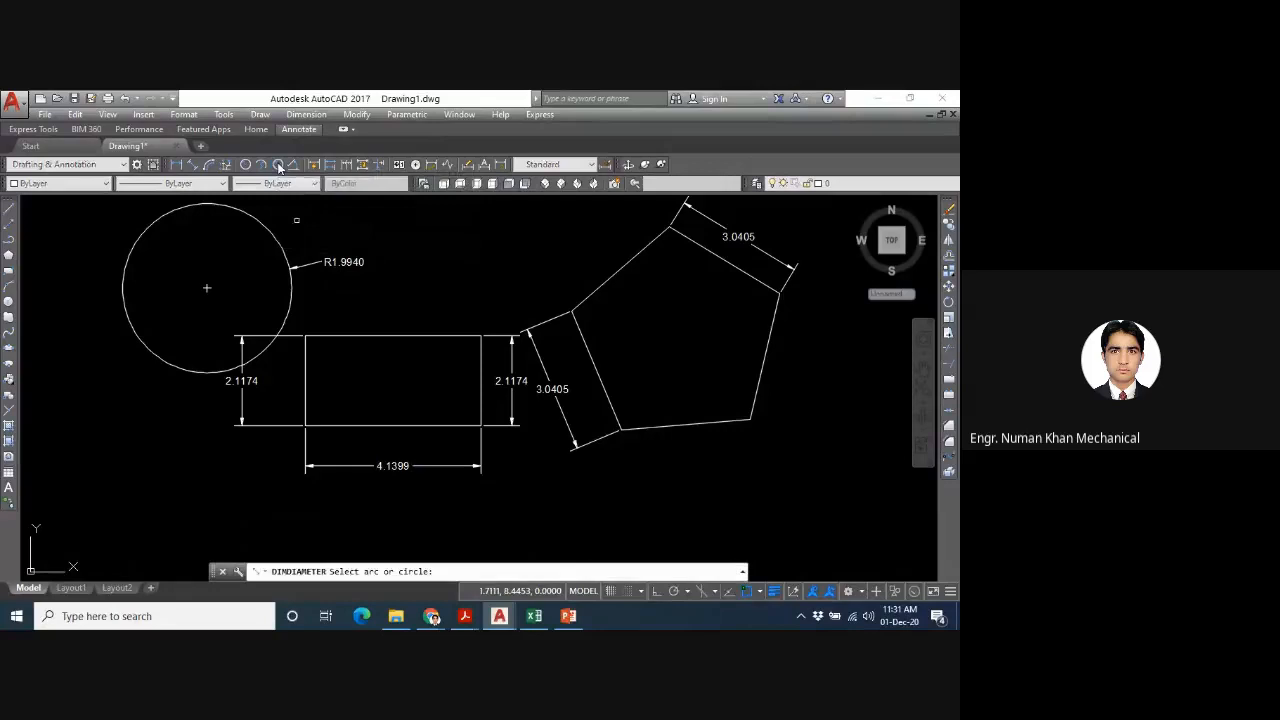
{"action": "left_click", "coordinate": [262, 227]}
{"action": "left_click", "coordinate": [336, 226]}
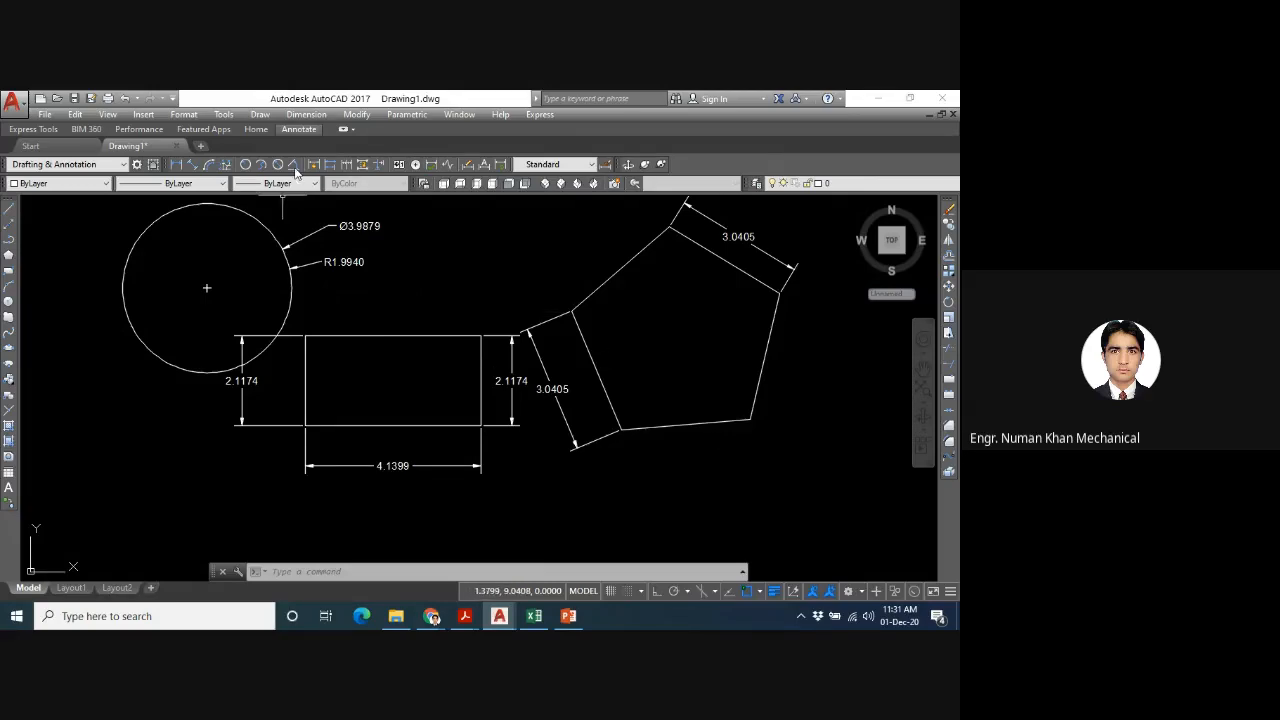
- Add an angular dimension between the pentagon's bottom and lower-right edges, with the arc placed inside the shape
{"action": "left_click", "coordinate": [305, 114]}
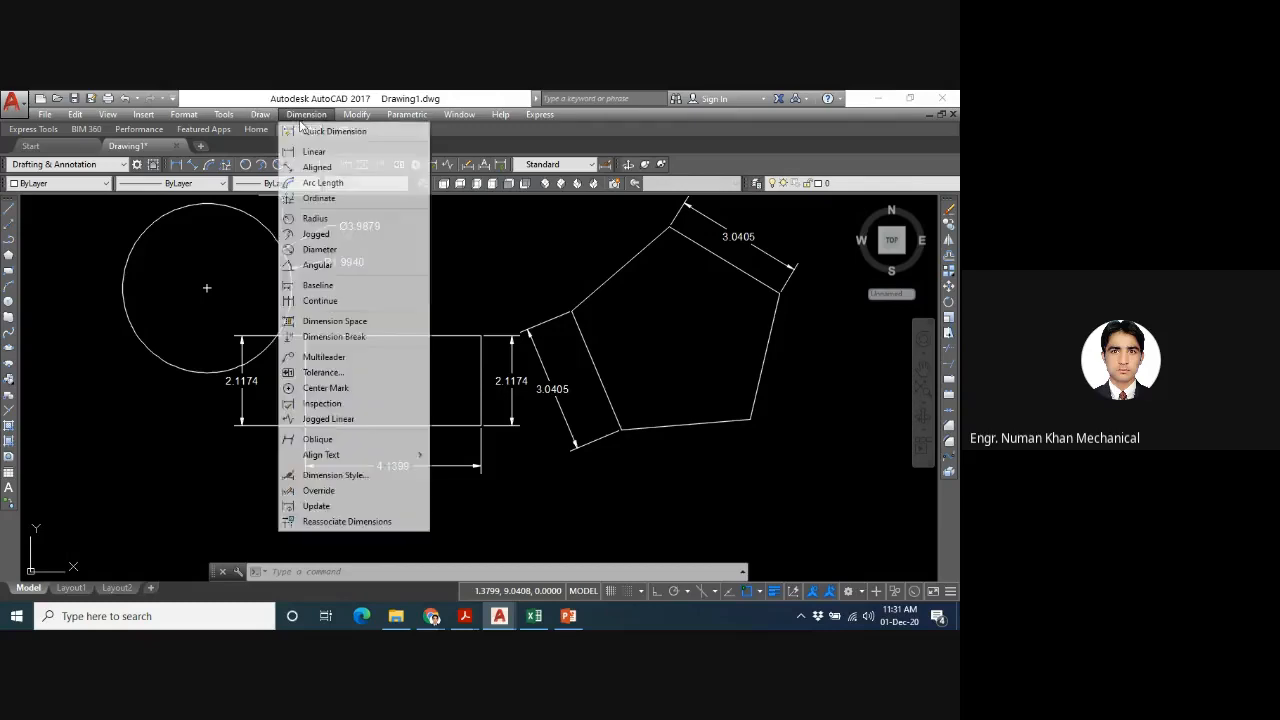
{"action": "left_click", "coordinate": [318, 266]}
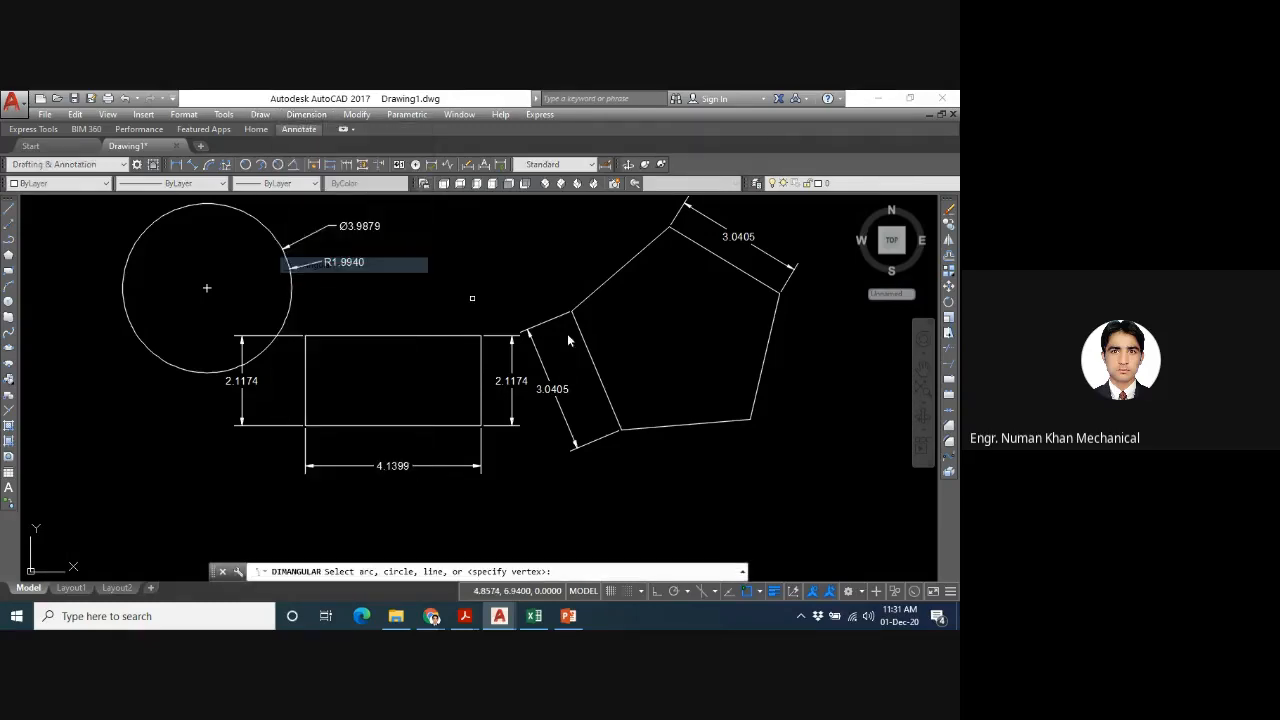
{"action": "left_click", "coordinate": [702, 423]}
{"action": "left_click", "coordinate": [761, 378]}
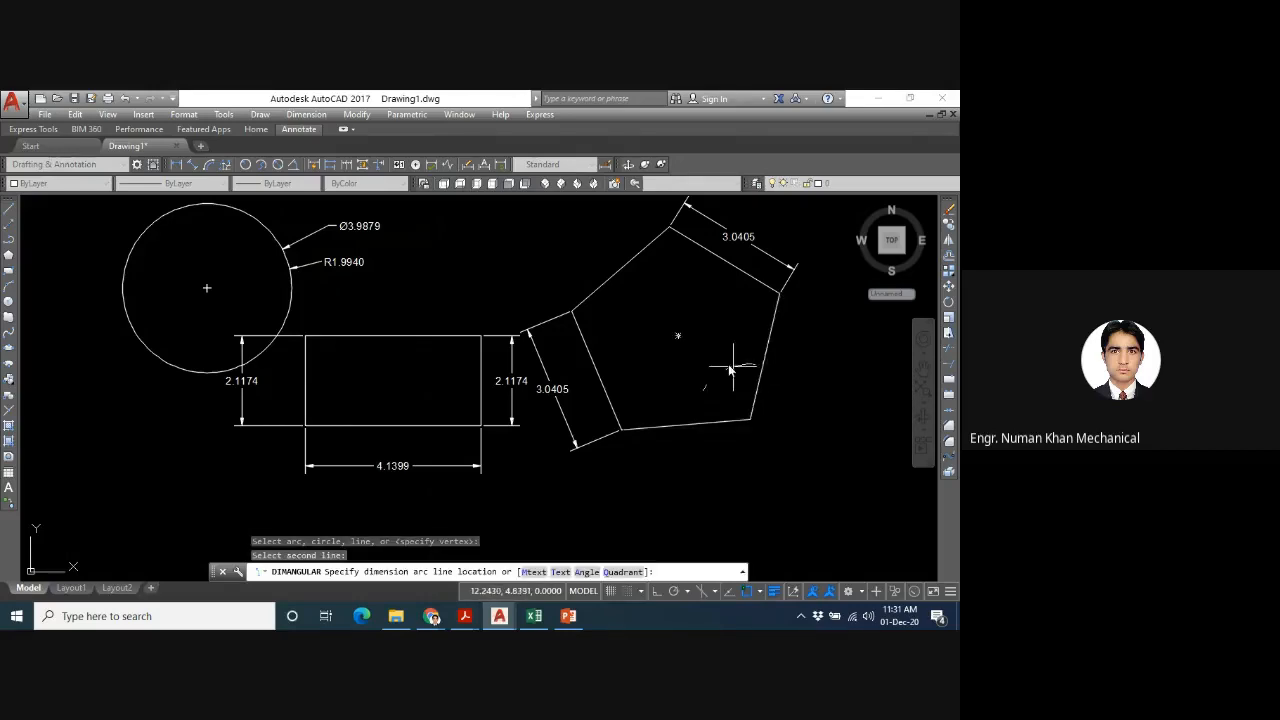
{"action": "left_click", "coordinate": [724, 367]}
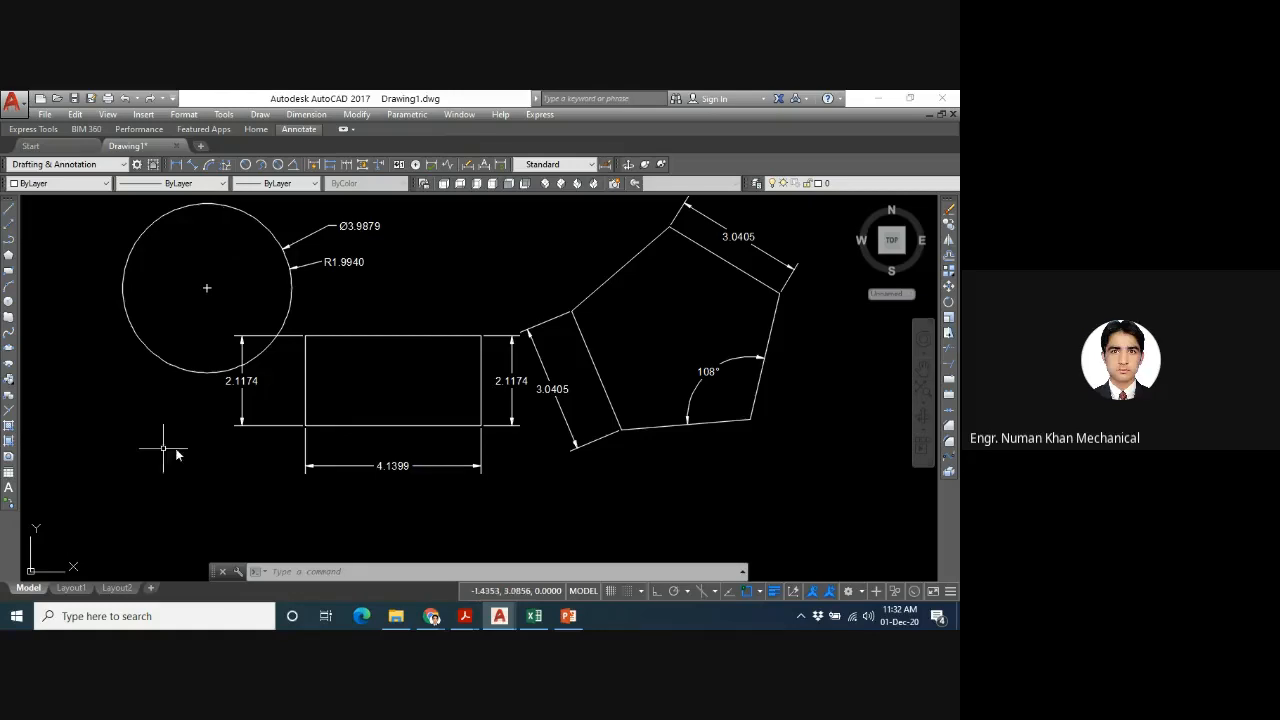
- Switch to the Google Meet call to check it, and return to the AutoCAD drawing
{"action": "mouse_move", "coordinate": [465, 616]}
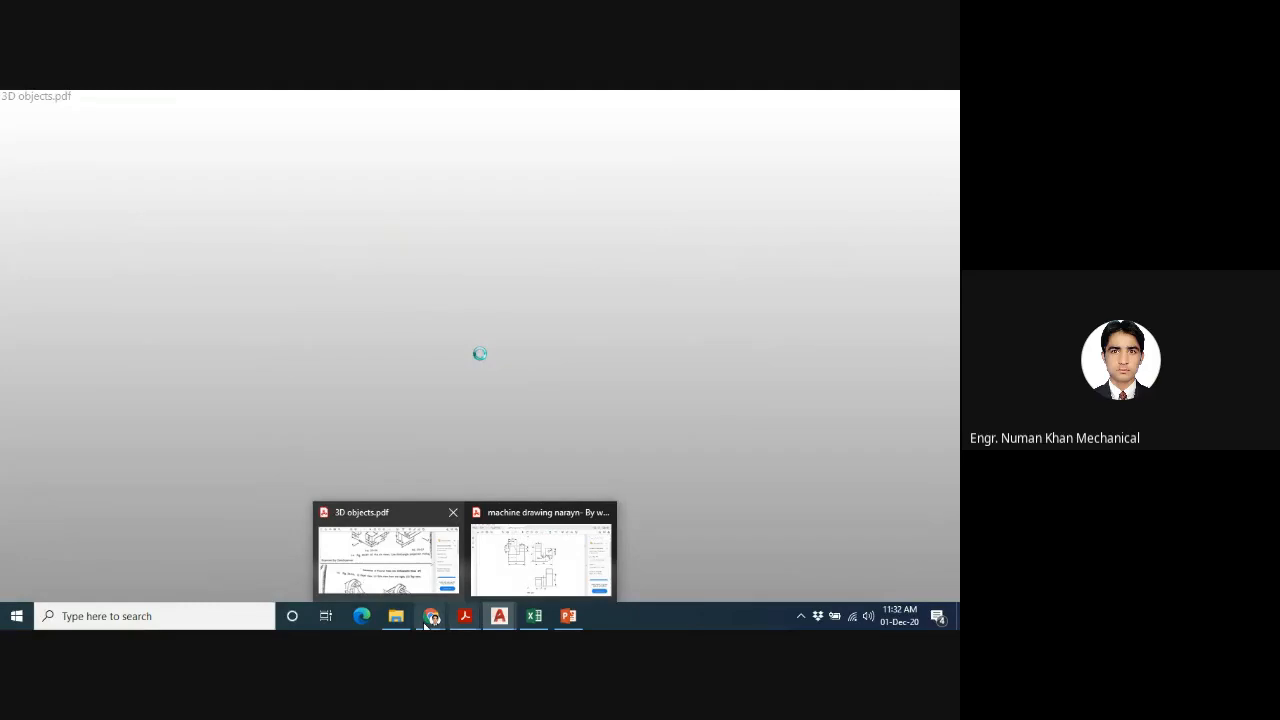
{"action": "mouse_move", "coordinate": [426, 624]}
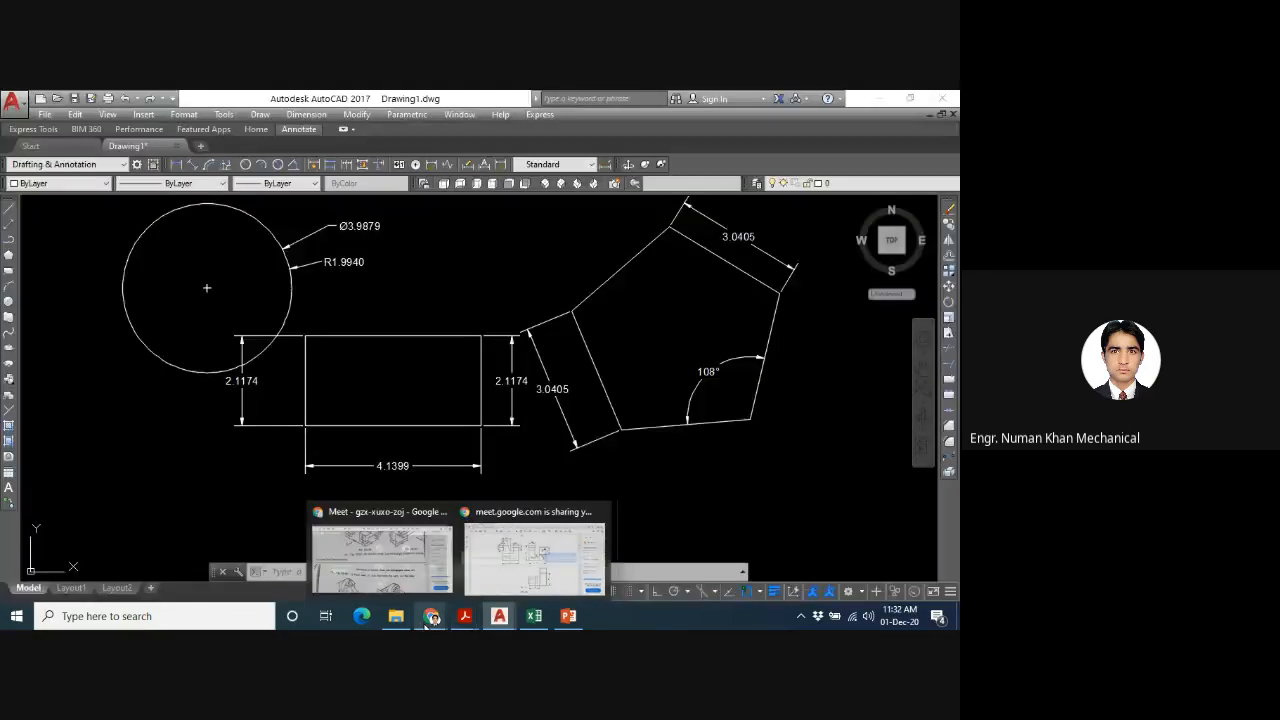
{"action": "left_click", "coordinate": [394, 594]}
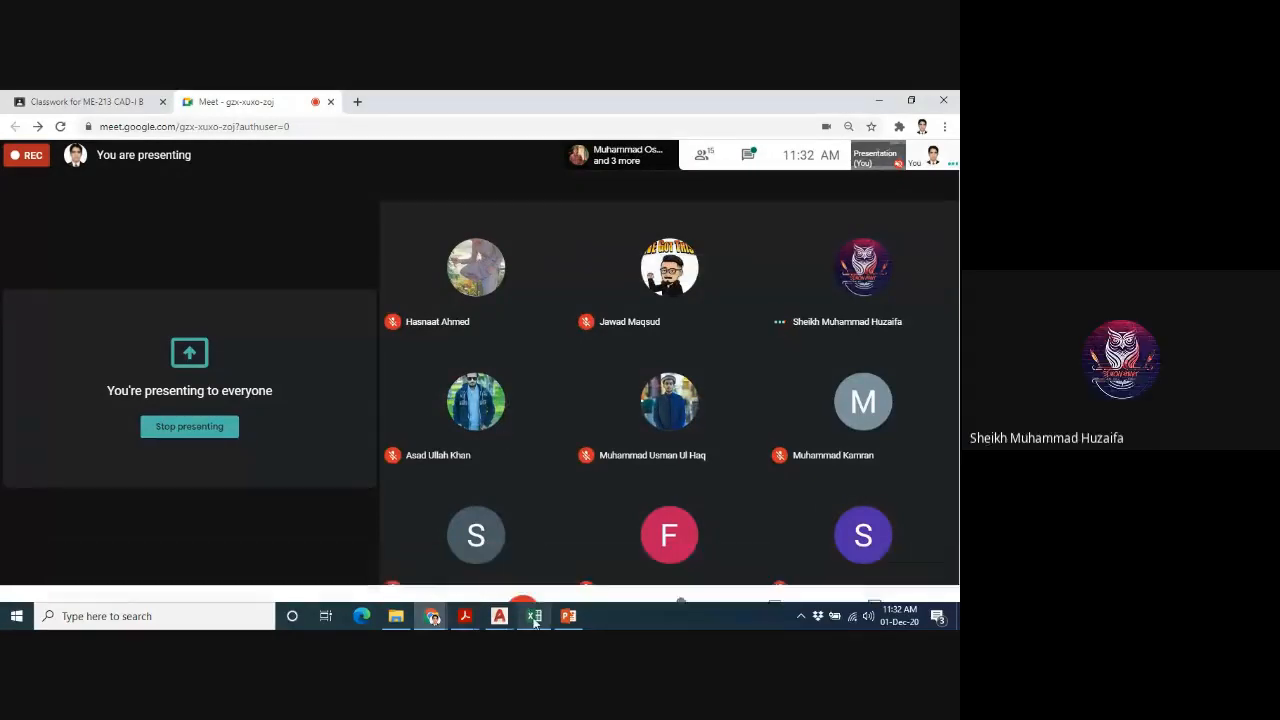
{"action": "mouse_move", "coordinate": [534, 619]}
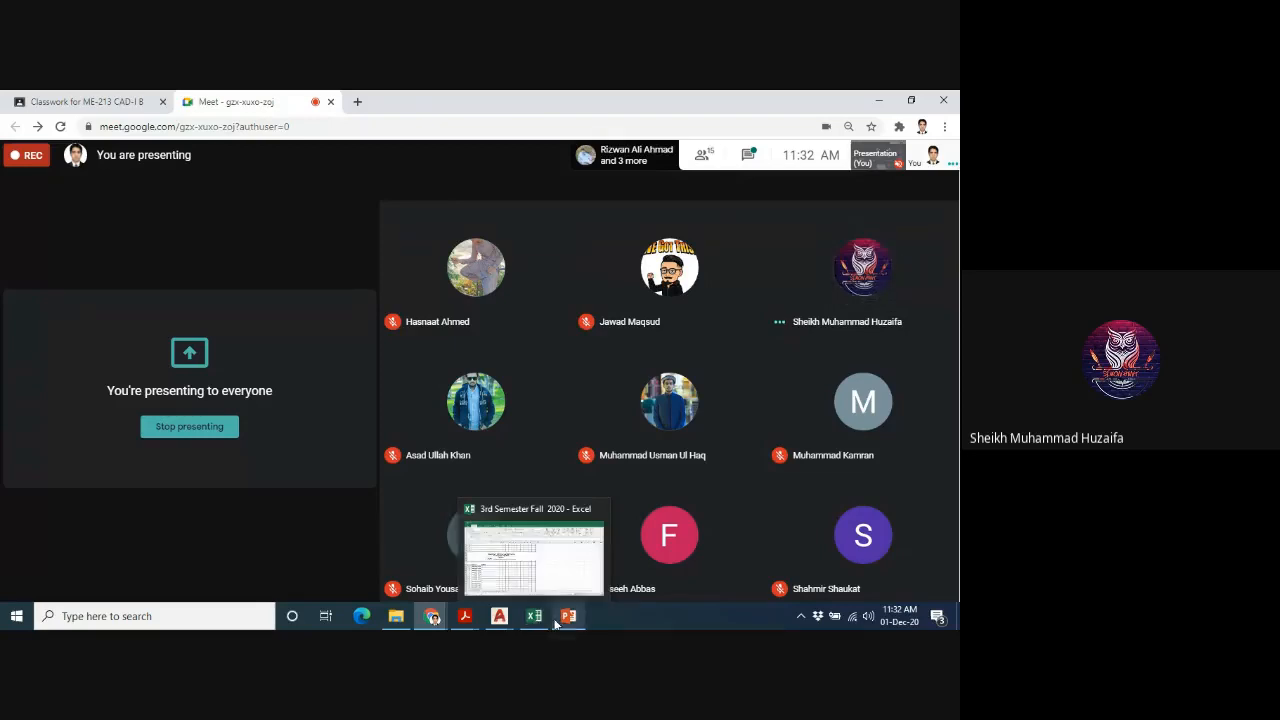
{"action": "left_click", "coordinate": [465, 591]}
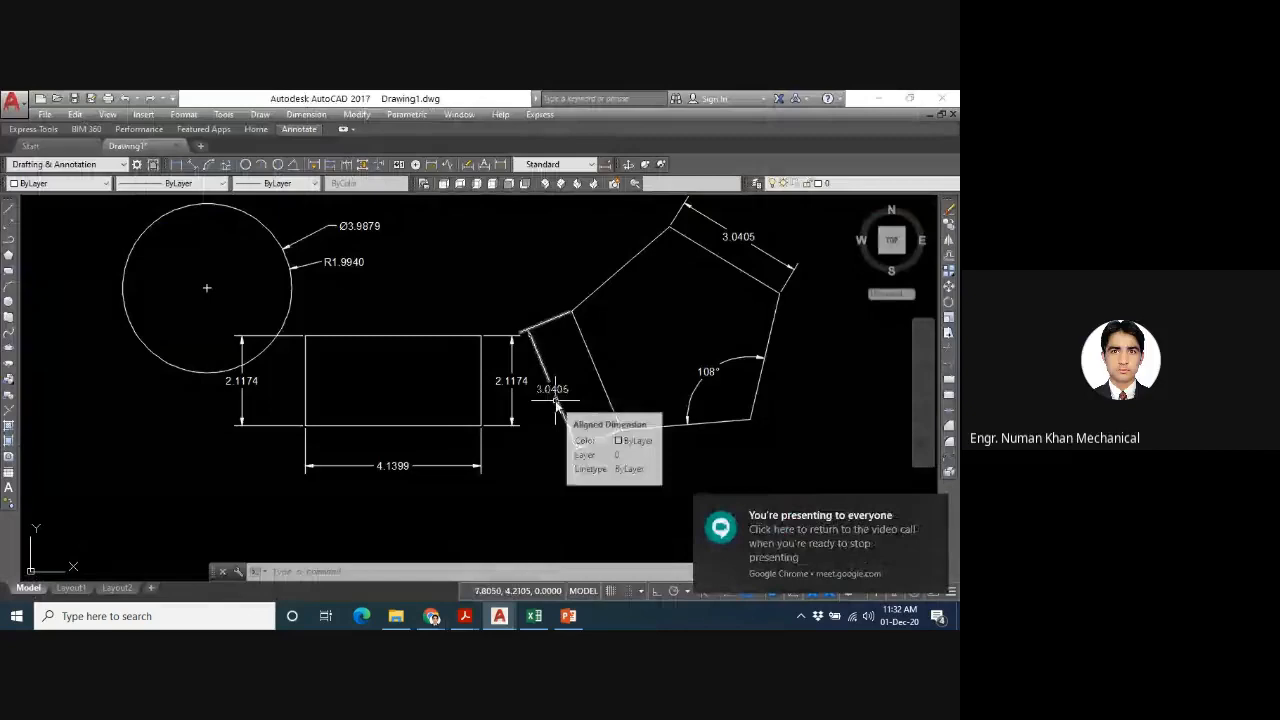
- Zoom to show all of the drawing with the Zoom All option
{"action": "type", "text": "z"}
{"action": "key", "text": "Return"}
{"action": "type", "text": "a"}
{"action": "key", "text": "Return"}
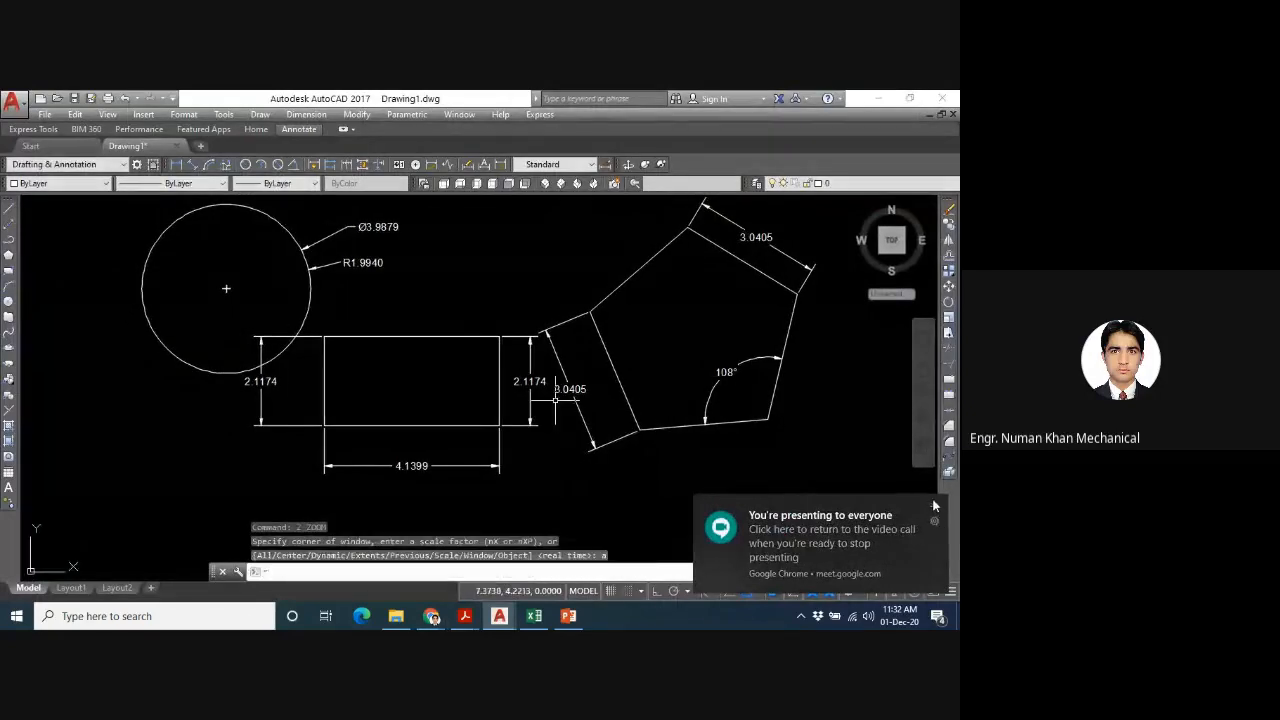
{"action": "left_click", "coordinate": [933, 501]}
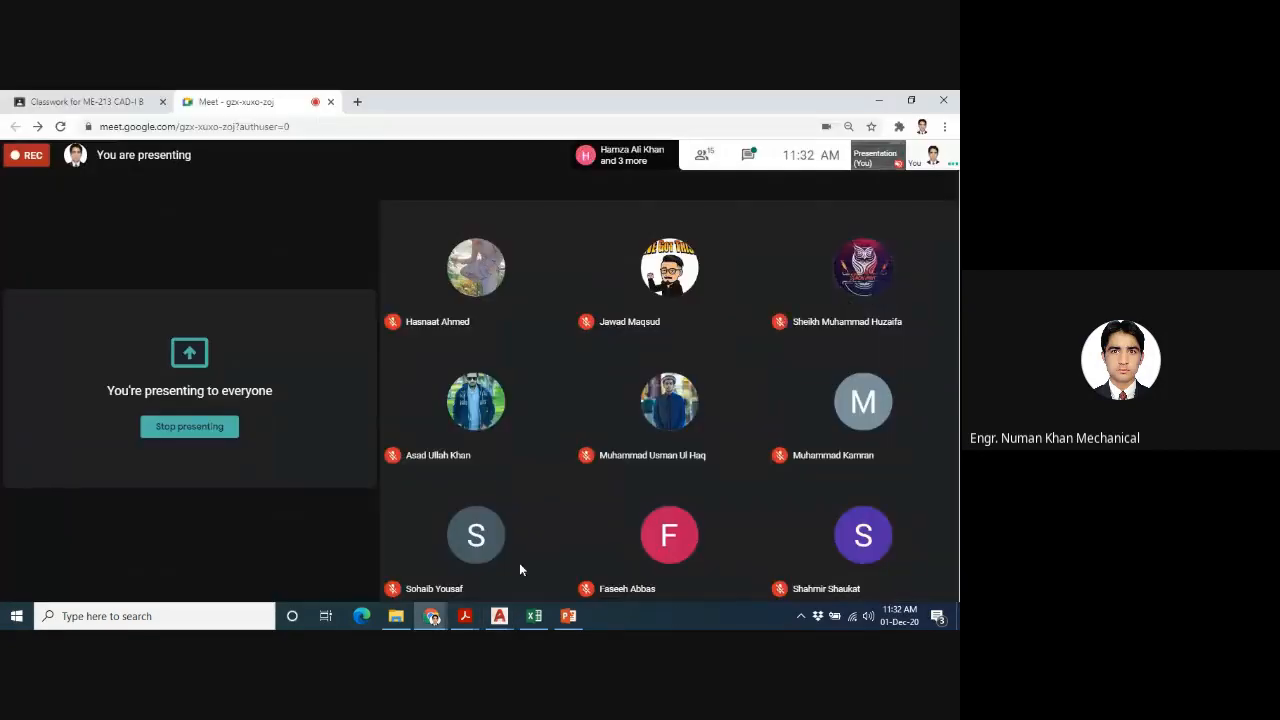
{"action": "mouse_move", "coordinate": [503, 615]}
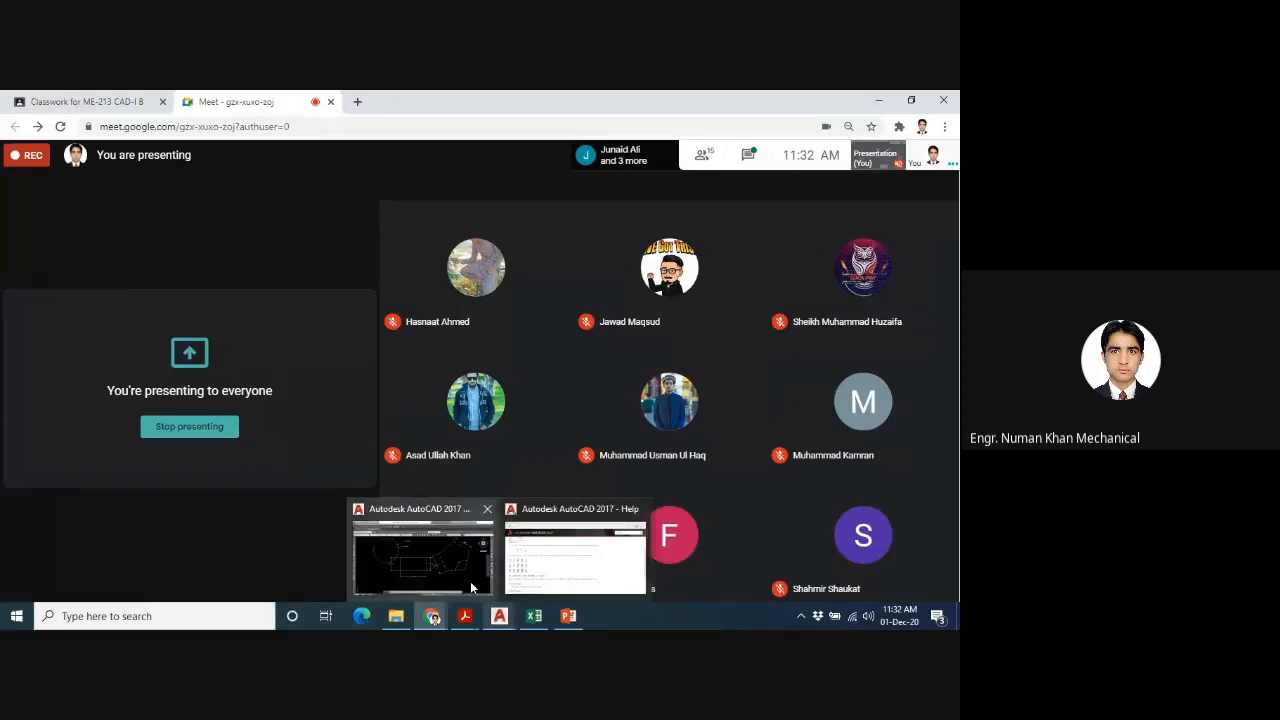
{"action": "left_click", "coordinate": [470, 585]}
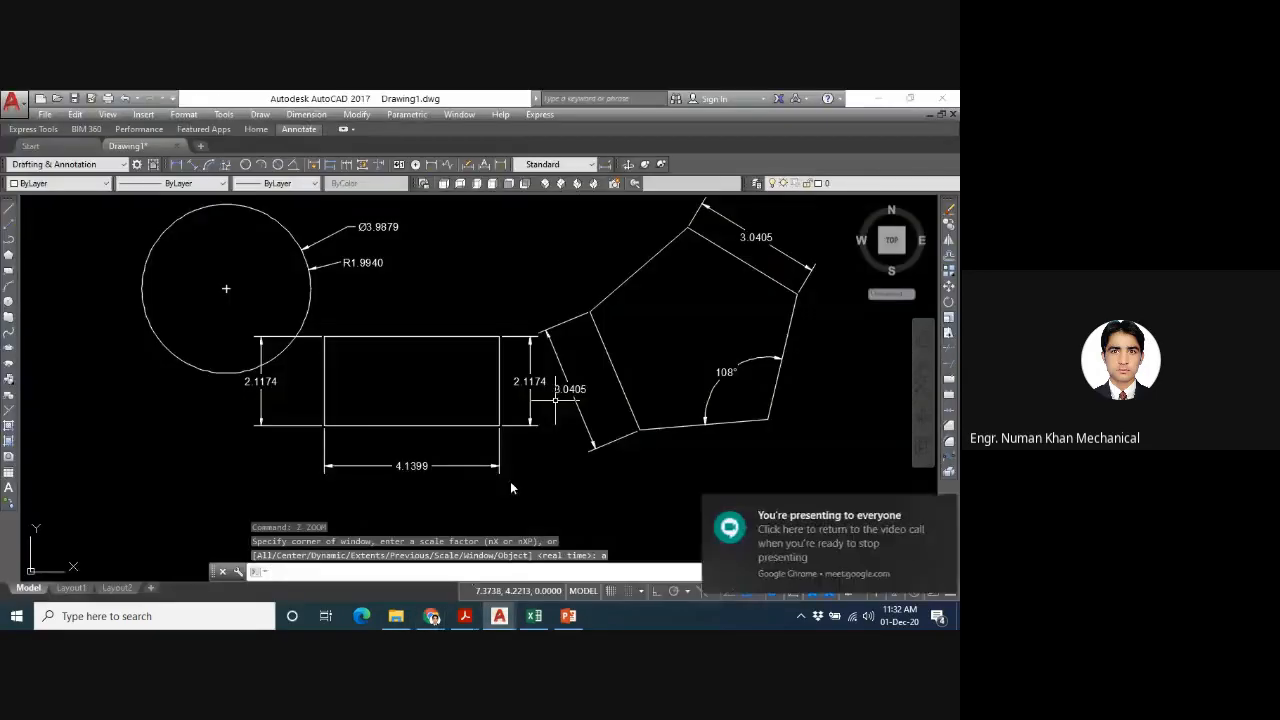
- Run Zoom All on the drawing again and dismiss the meeting's presenting notification
{"action": "left_click", "coordinate": [482, 227]}
{"action": "type", "text": "z"}
{"action": "key", "text": "Return"}
{"action": "type", "text": "a"}
{"action": "key", "text": "Return"}
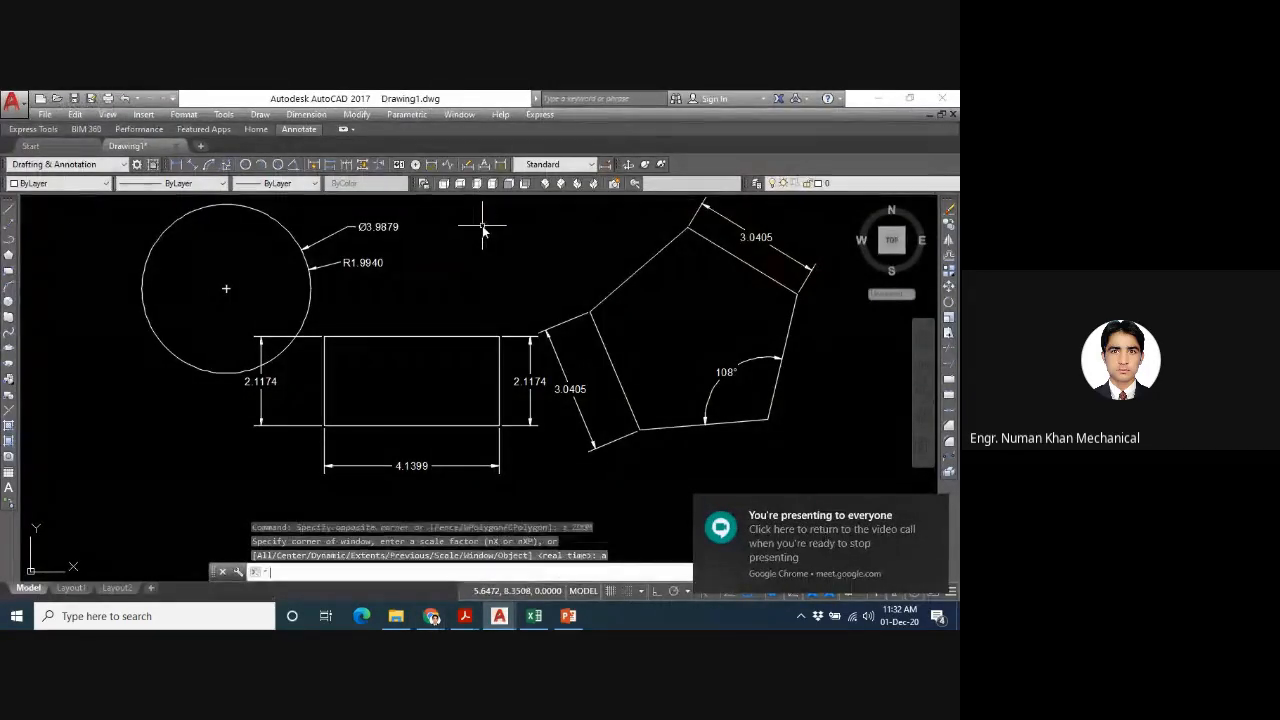
{"action": "key", "text": "Escape"}
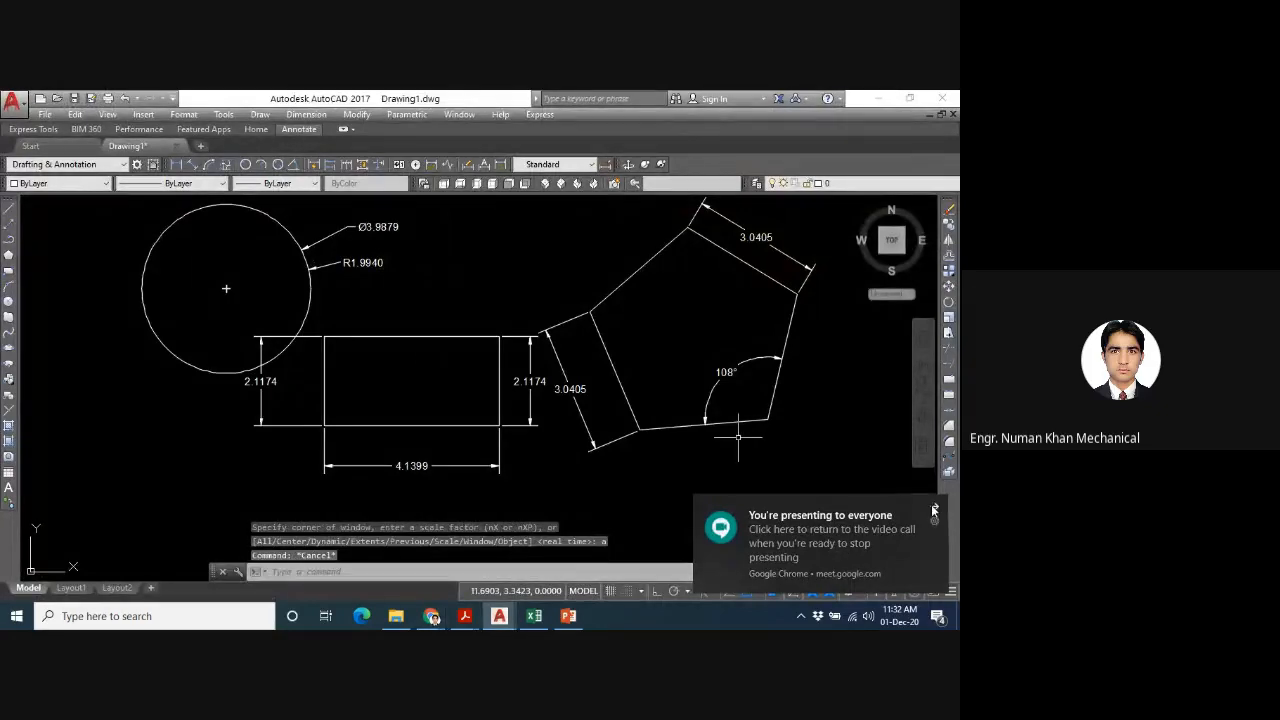
{"action": "left_click", "coordinate": [934, 510]}
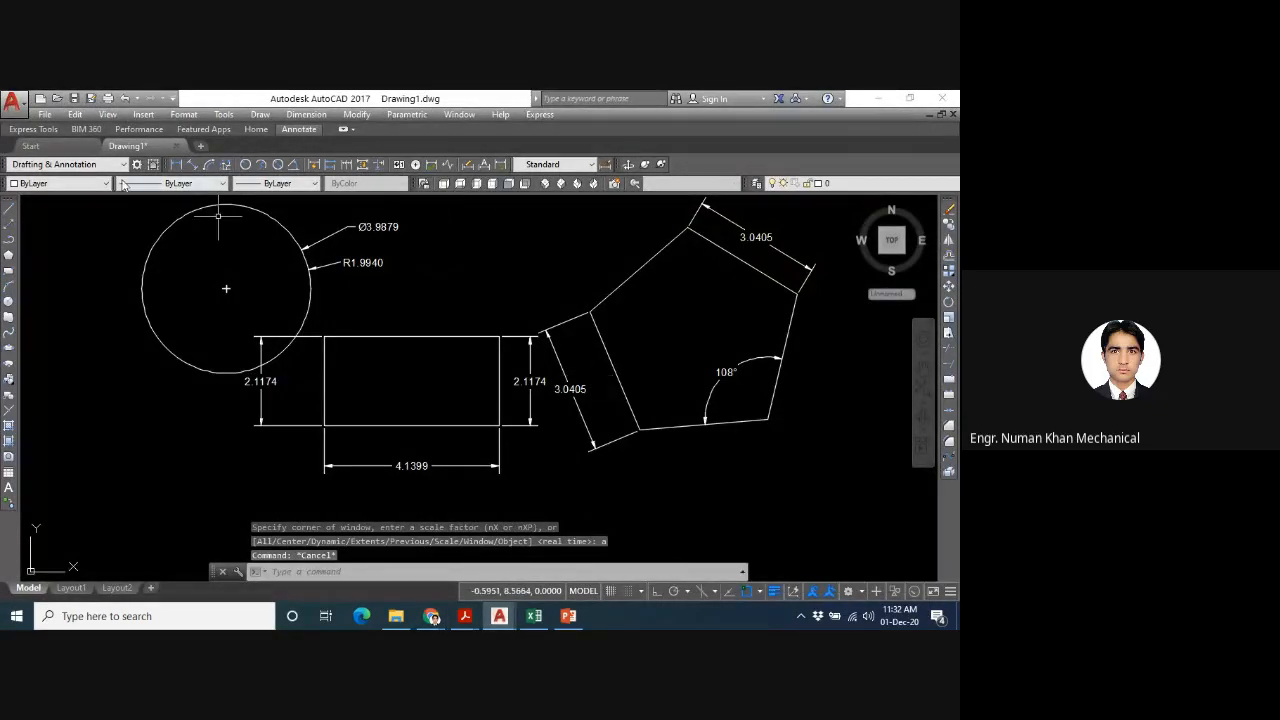
- Start saving the drawing and name the file with the surname, registration number, "SEC B" and "Task1", separated by underscores
{"action": "left_click", "coordinate": [46, 115]}
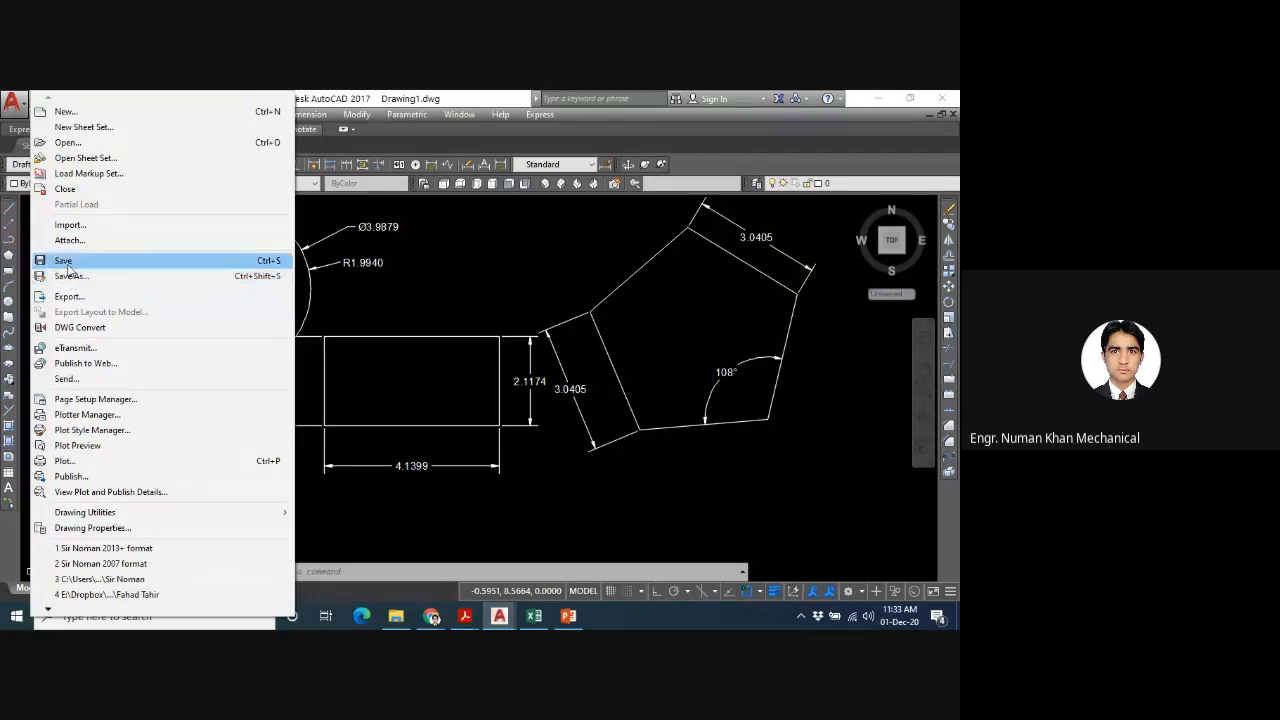
{"action": "left_click", "coordinate": [64, 261]}
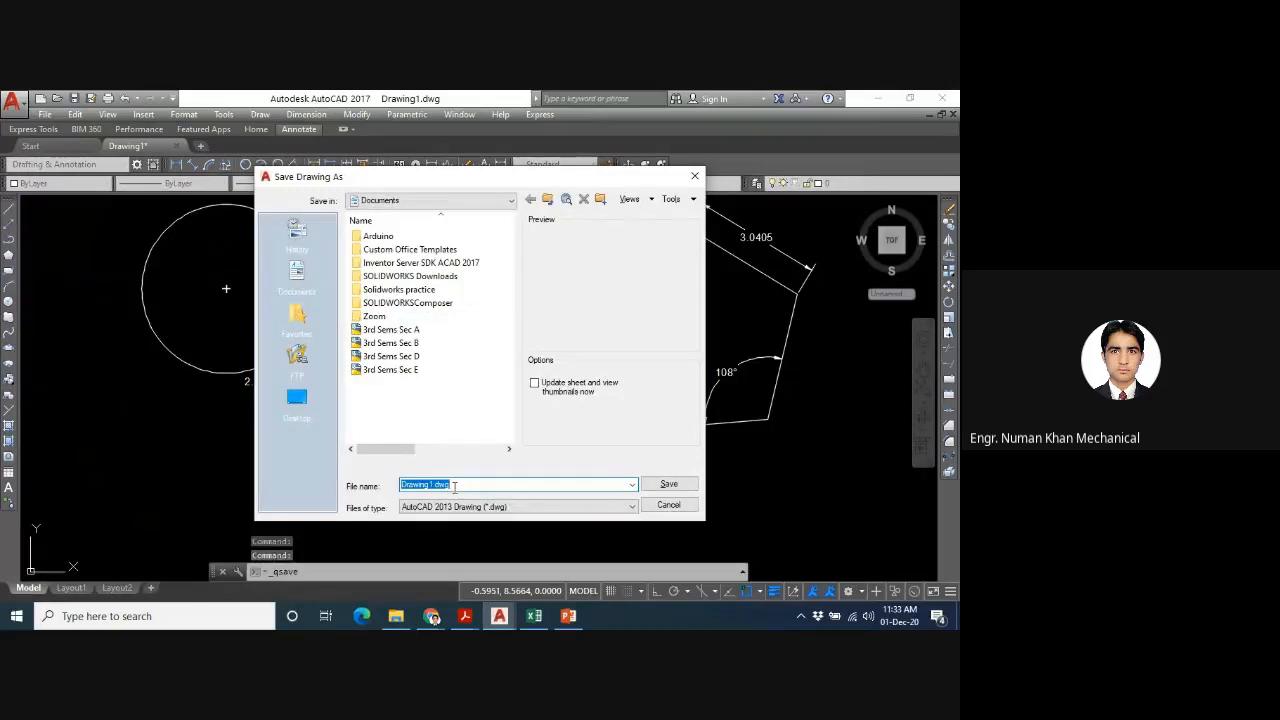
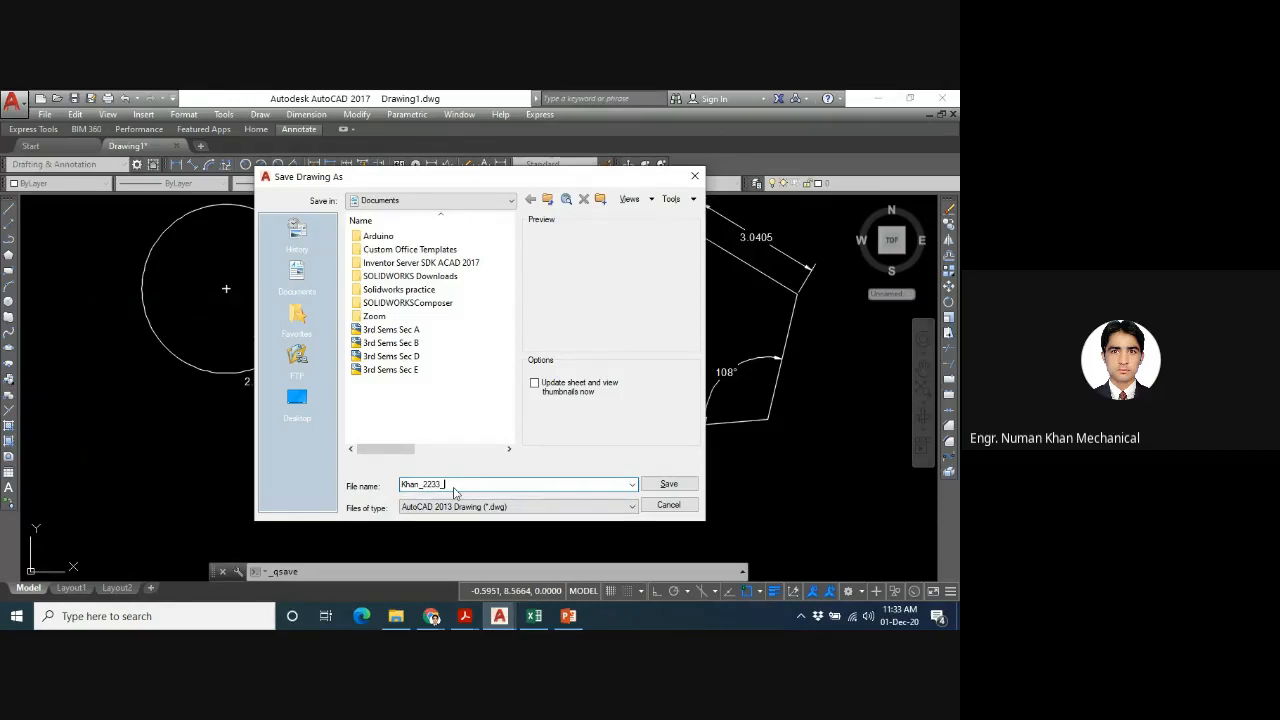
{"action": "type", "text": "_SEC"}
{"action": "type", "text": " B"}
{"action": "type", "text": "_T"}
{"action": "type", "text": "ask"}
{"action": "type", "text": " 1"}
{"action": "type", "text": " a"}
{"action": "key", "text": "BackSpace"}
{"action": "key", "text": "BackSpace"}
{"action": "type", "text": "b"}
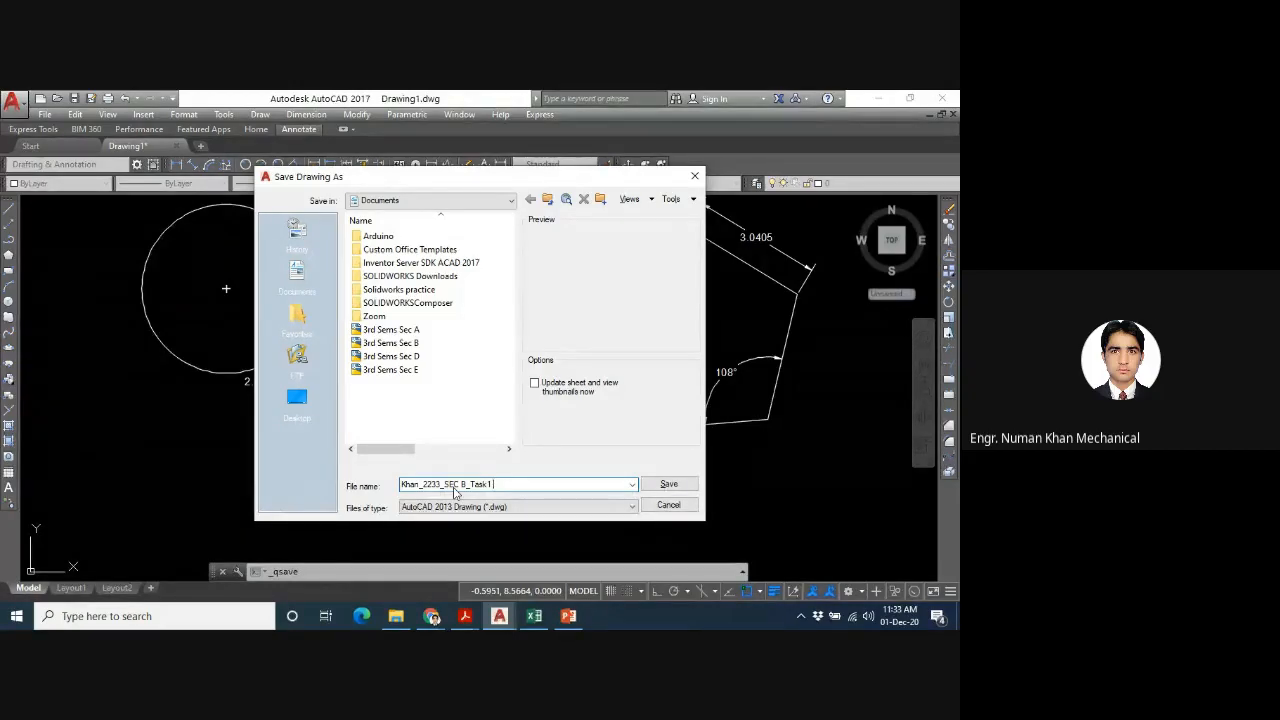
{"action": "key", "text": "BackSpace"}
{"action": "type", "text": "v"}
{"action": "key", "text": "BackSpace"}
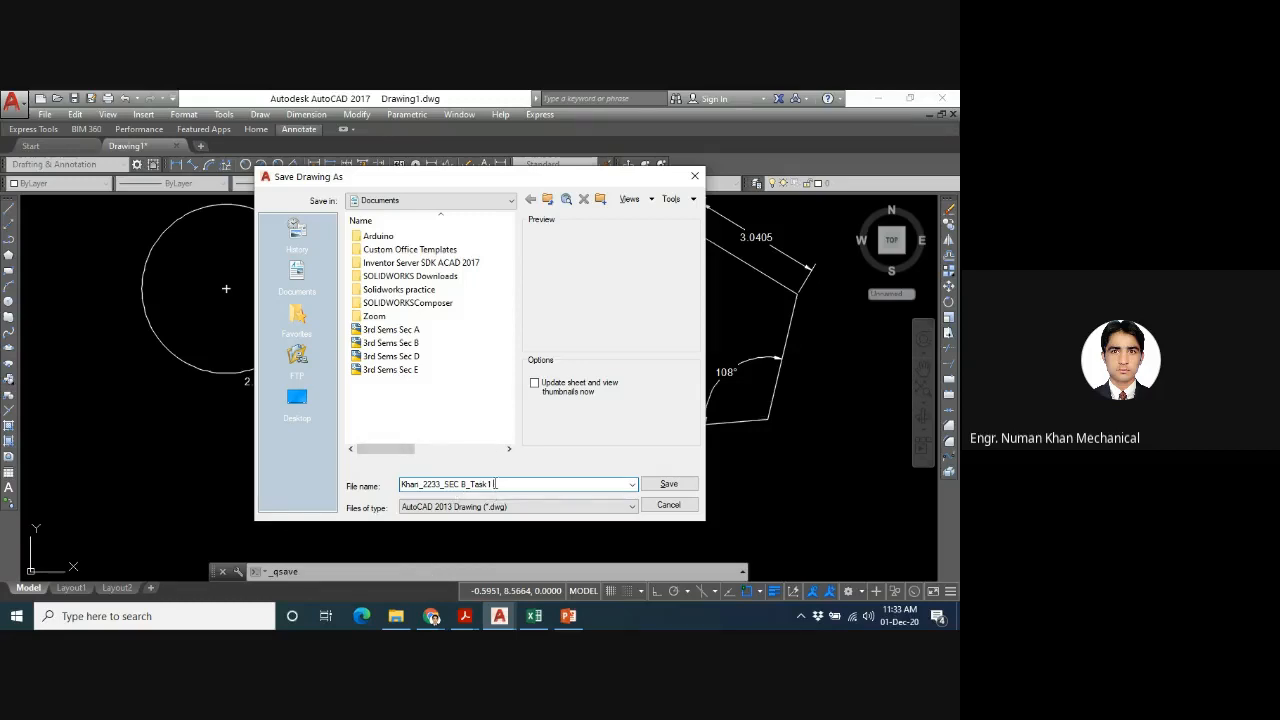
- Create a folder in Documents with the same name as the file, open it and save the drawing there
{"action": "left_click_drag", "start_coordinate": [494, 484], "coordinate": [398, 488]}
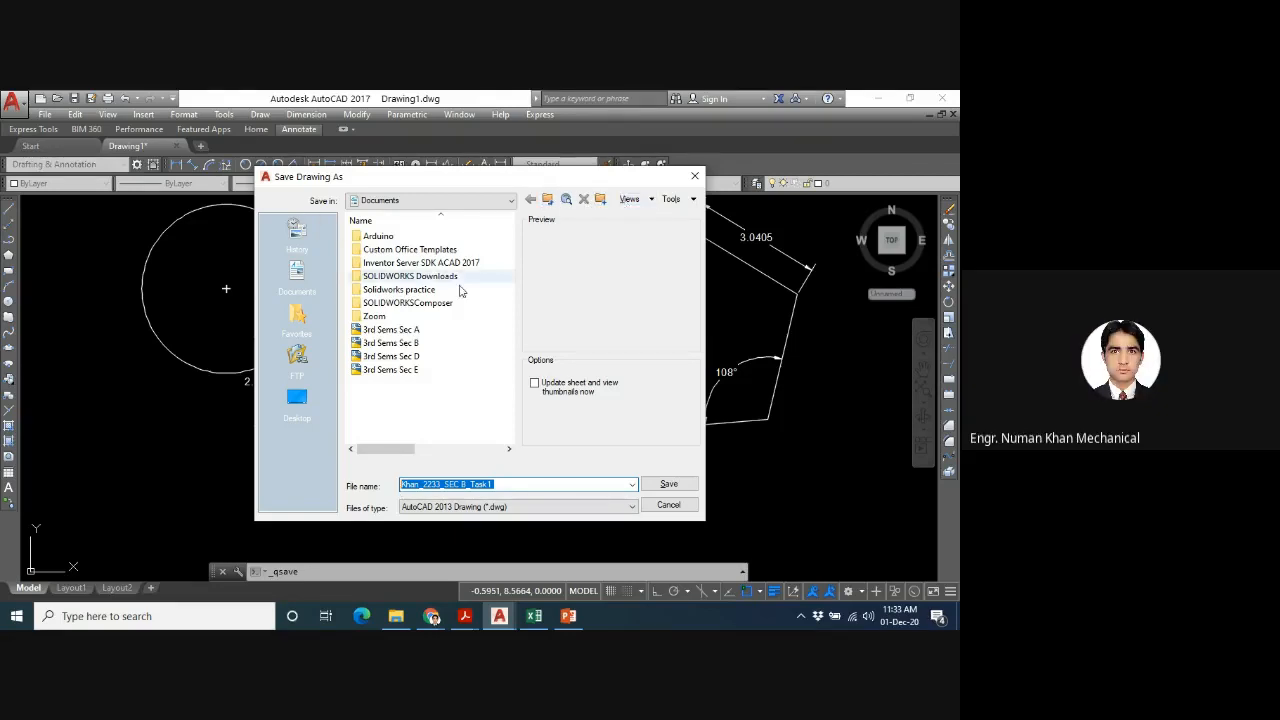
{"action": "right_click", "coordinate": [465, 336]}
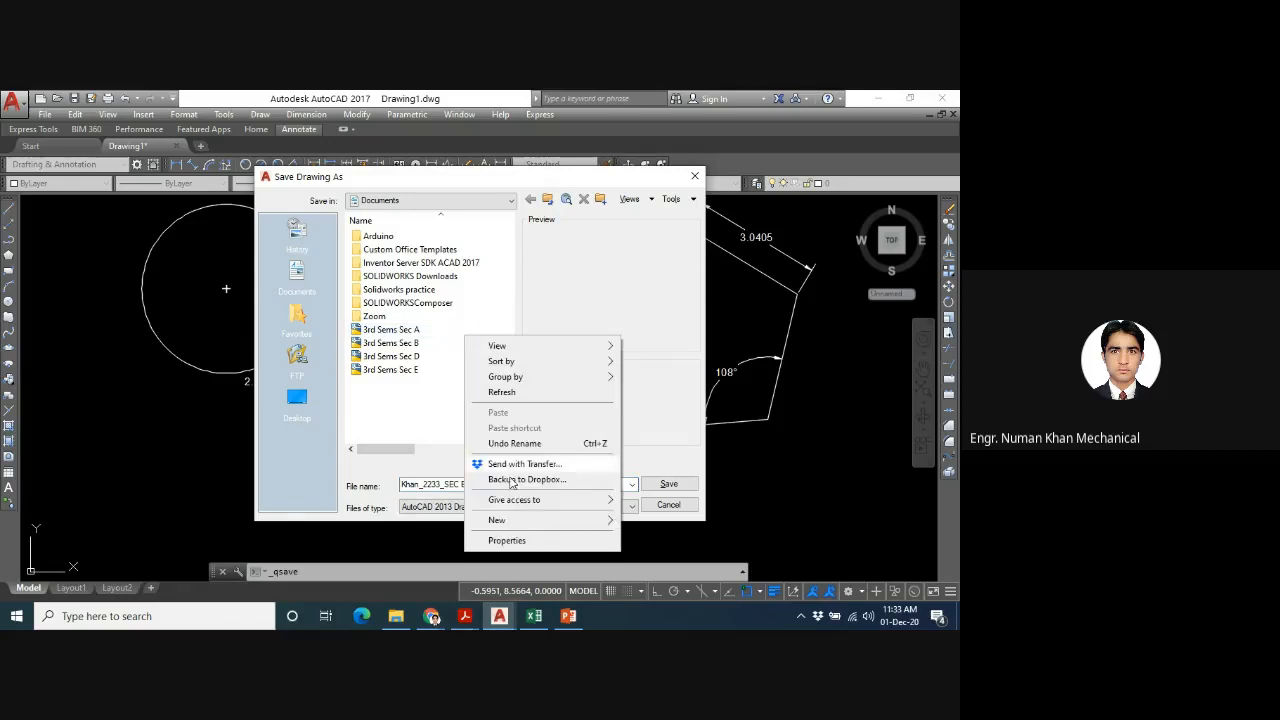
{"action": "mouse_move", "coordinate": [515, 522]}
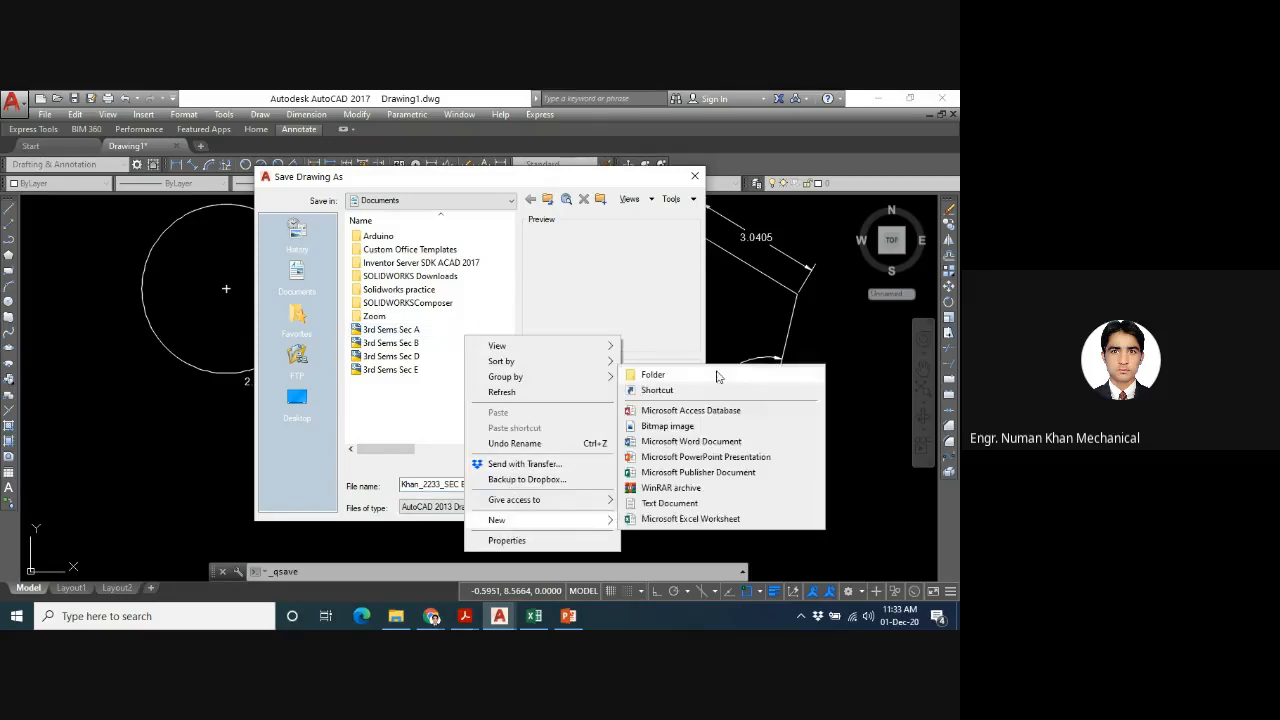
{"action": "left_click", "coordinate": [714, 374]}
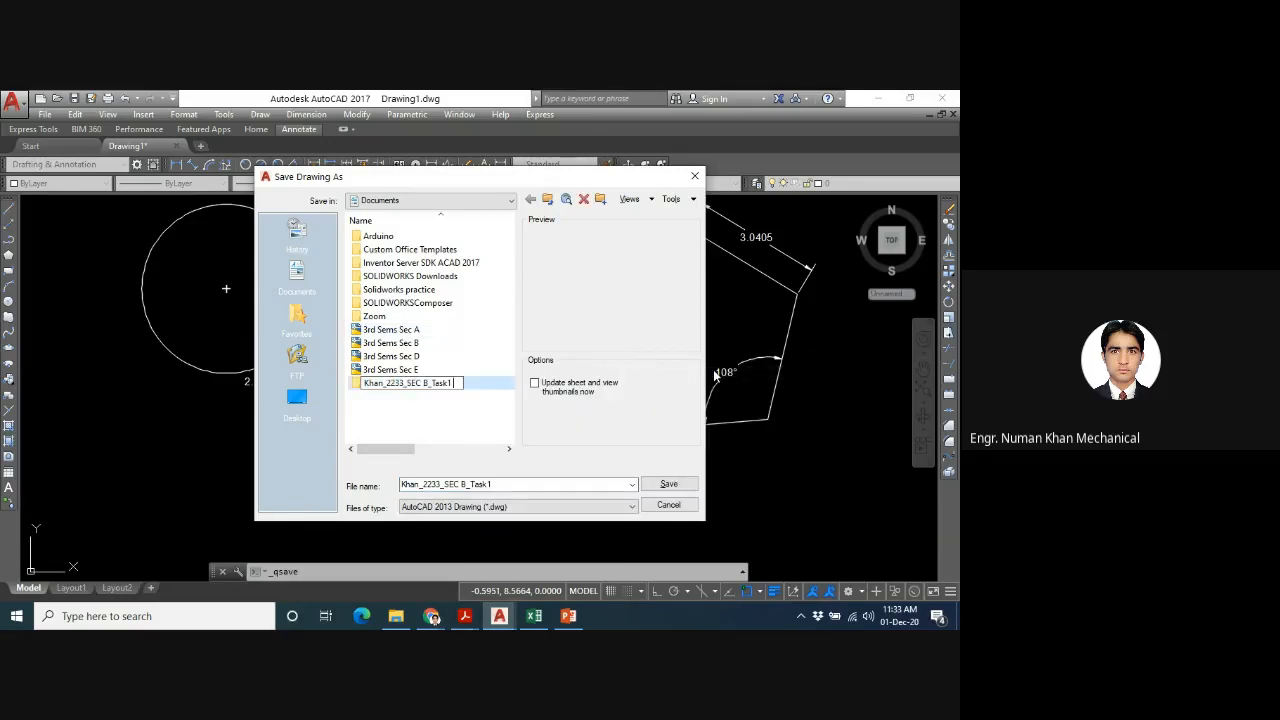
{"action": "key", "text": "Return"}
{"action": "key", "text": "Return"}
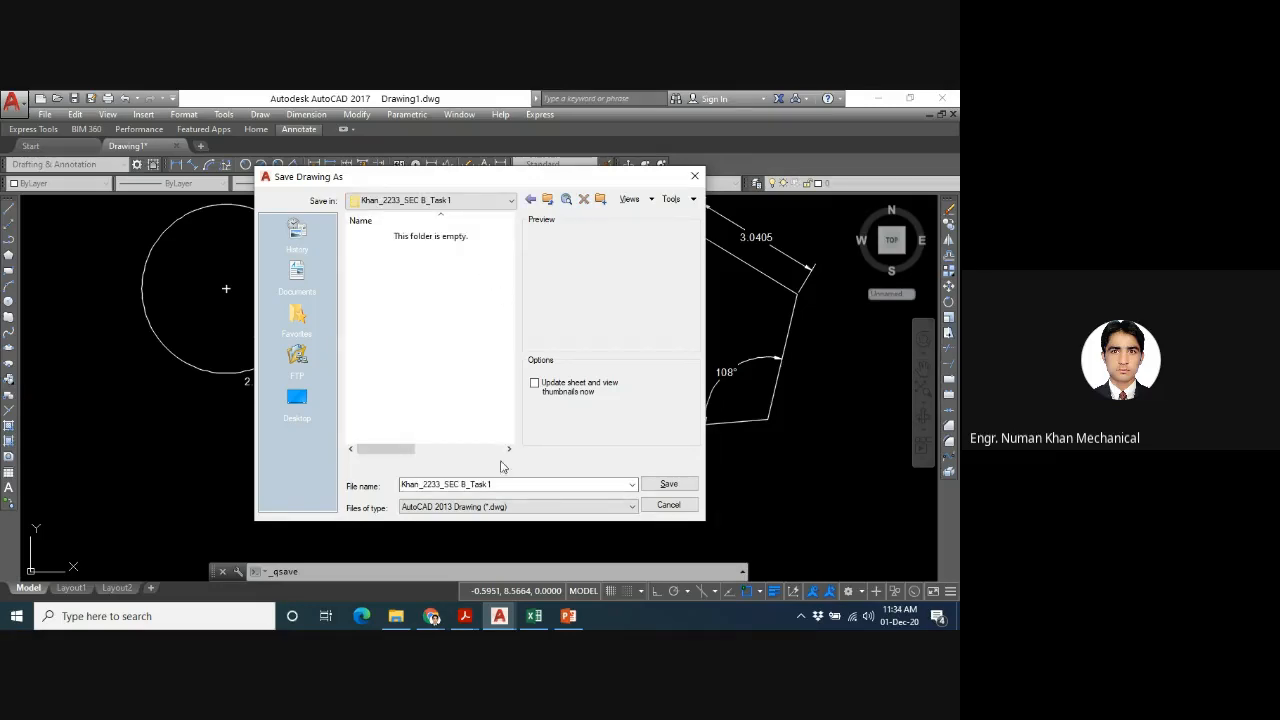
{"action": "left_click", "coordinate": [666, 485]}
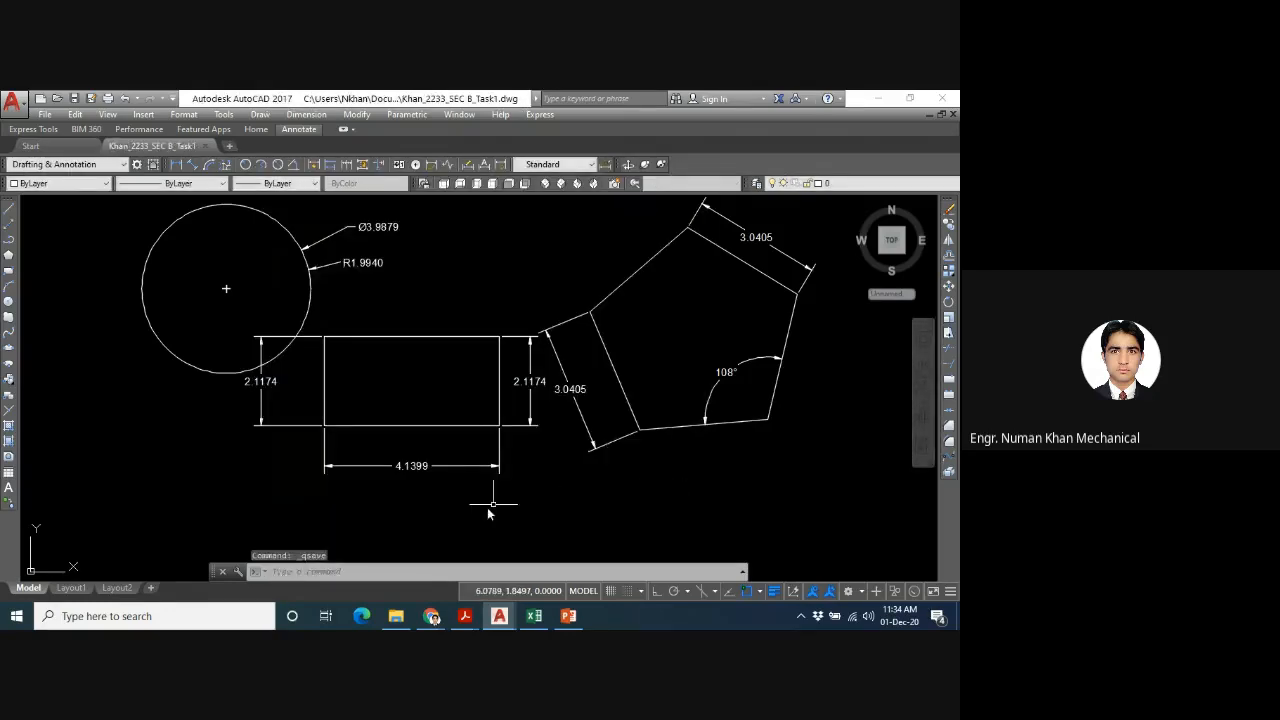
- Switch to File Explorer and open the new Task1 folder in Documents to check for the saved drawing
{"action": "left_click", "coordinate": [397, 617]}
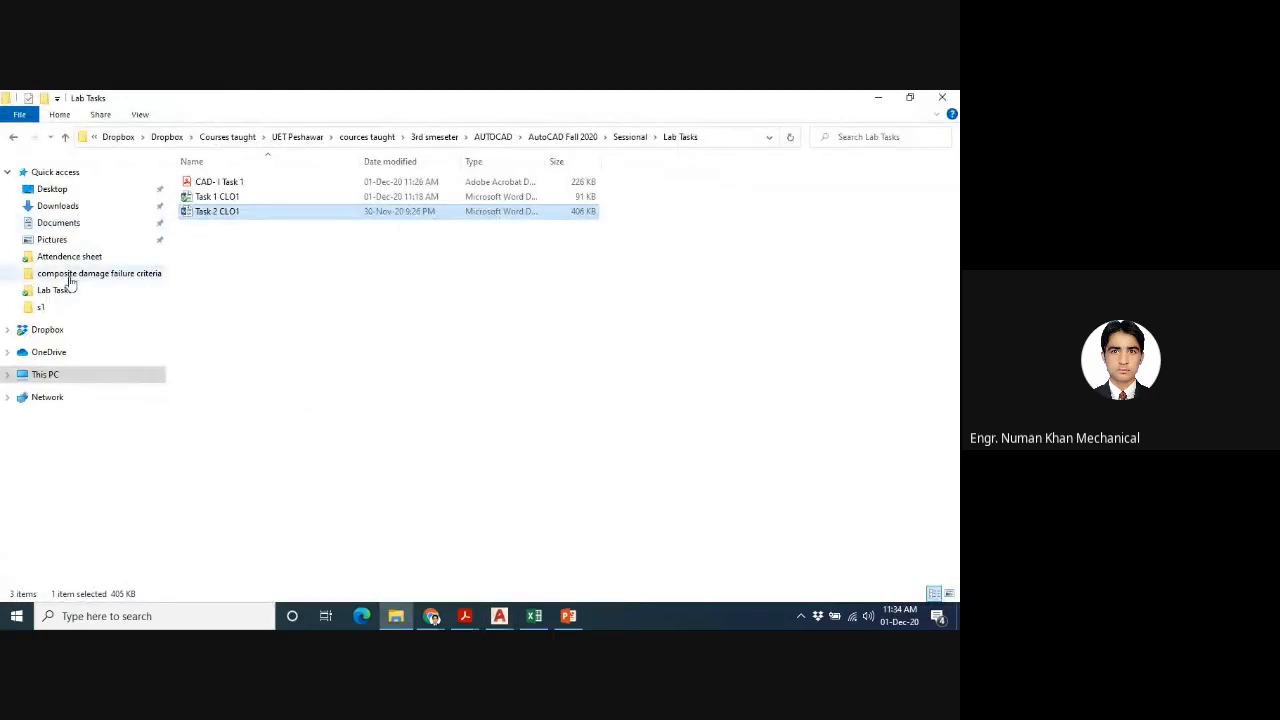
{"action": "left_click", "coordinate": [50, 205]}
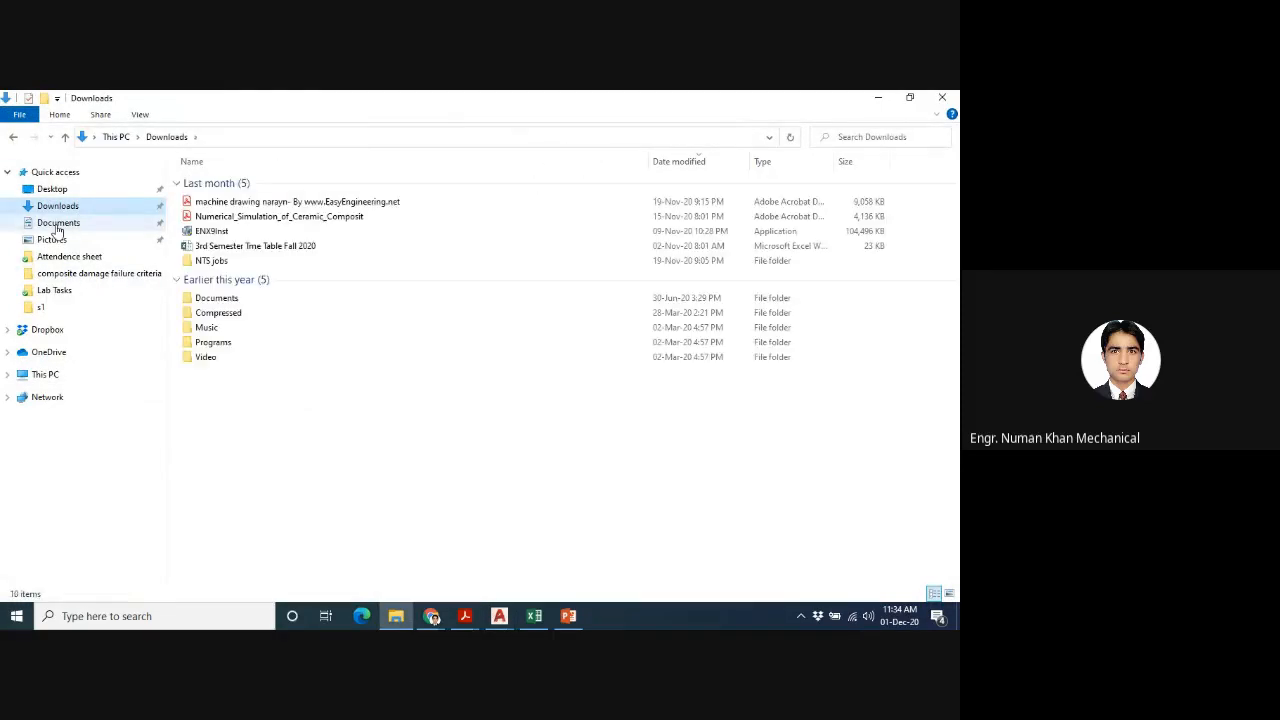
{"action": "left_click", "coordinate": [57, 225]}
{"action": "left_click", "coordinate": [240, 228]}
{"action": "double_click", "coordinate": [242, 229]}
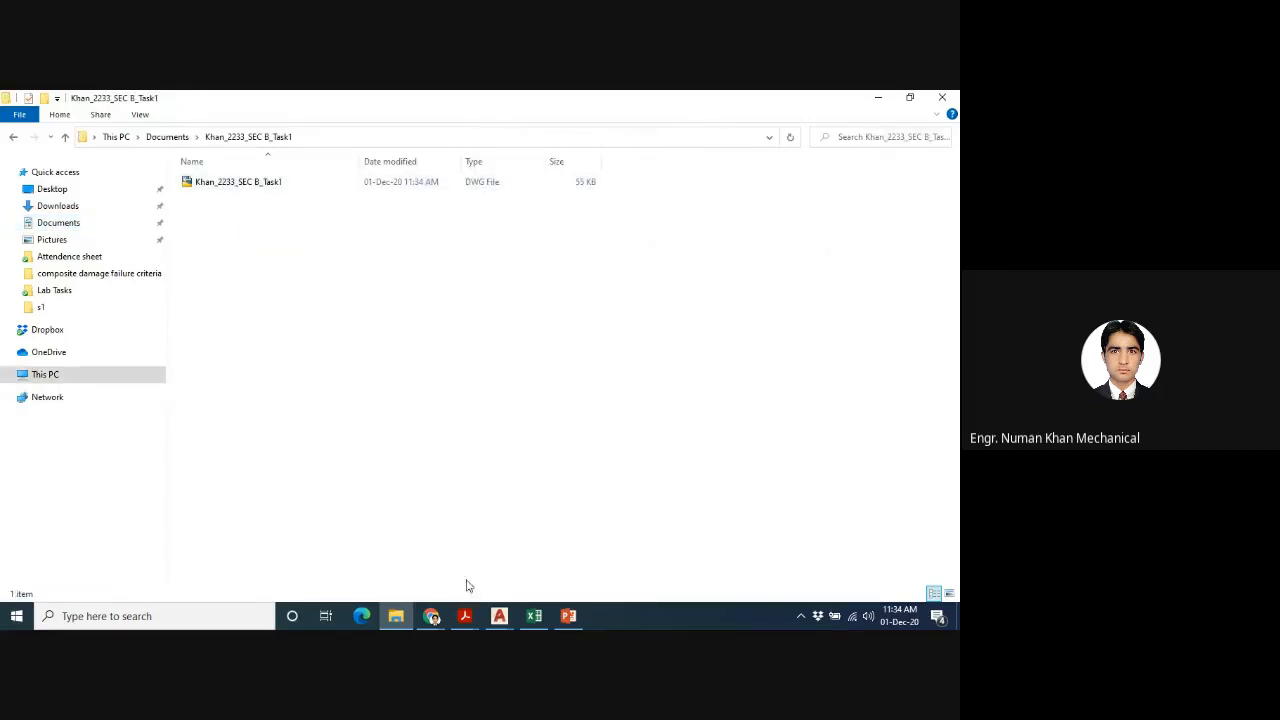
- Switch back to the dimensioned Task1 drawing in AutoCAD
{"action": "mouse_move", "coordinate": [502, 617]}
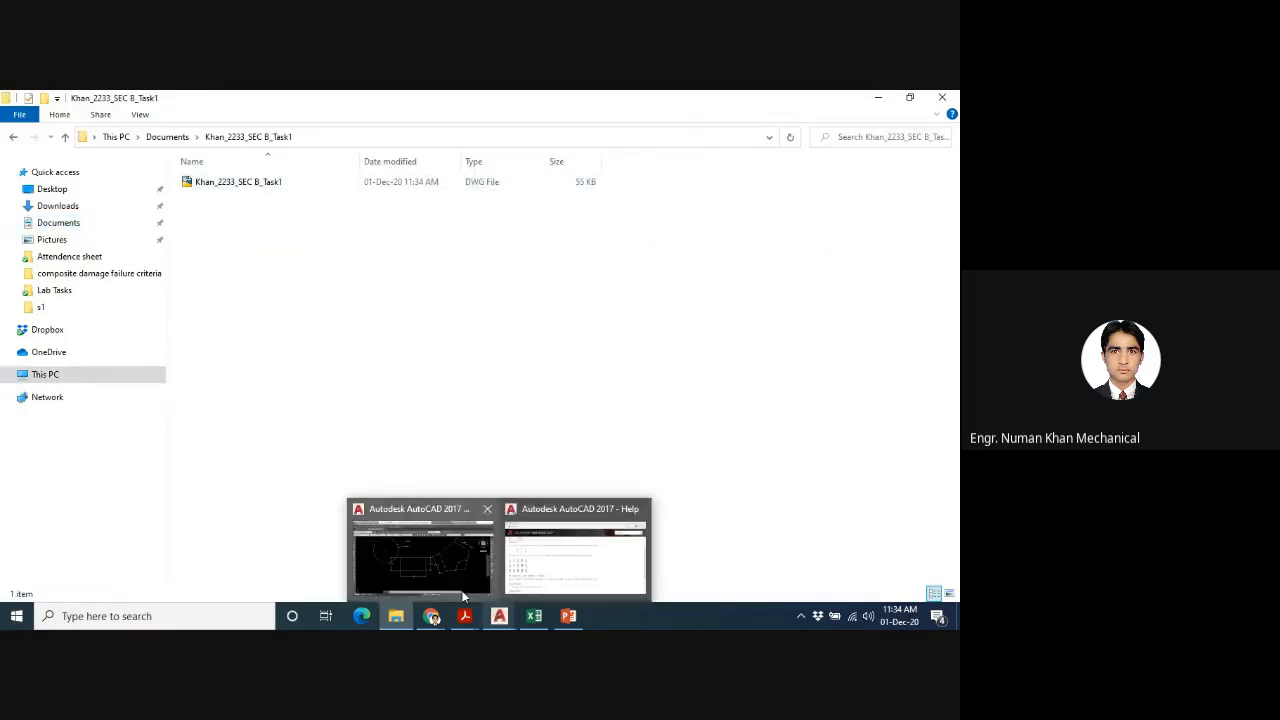
{"action": "left_click", "coordinate": [463, 597]}
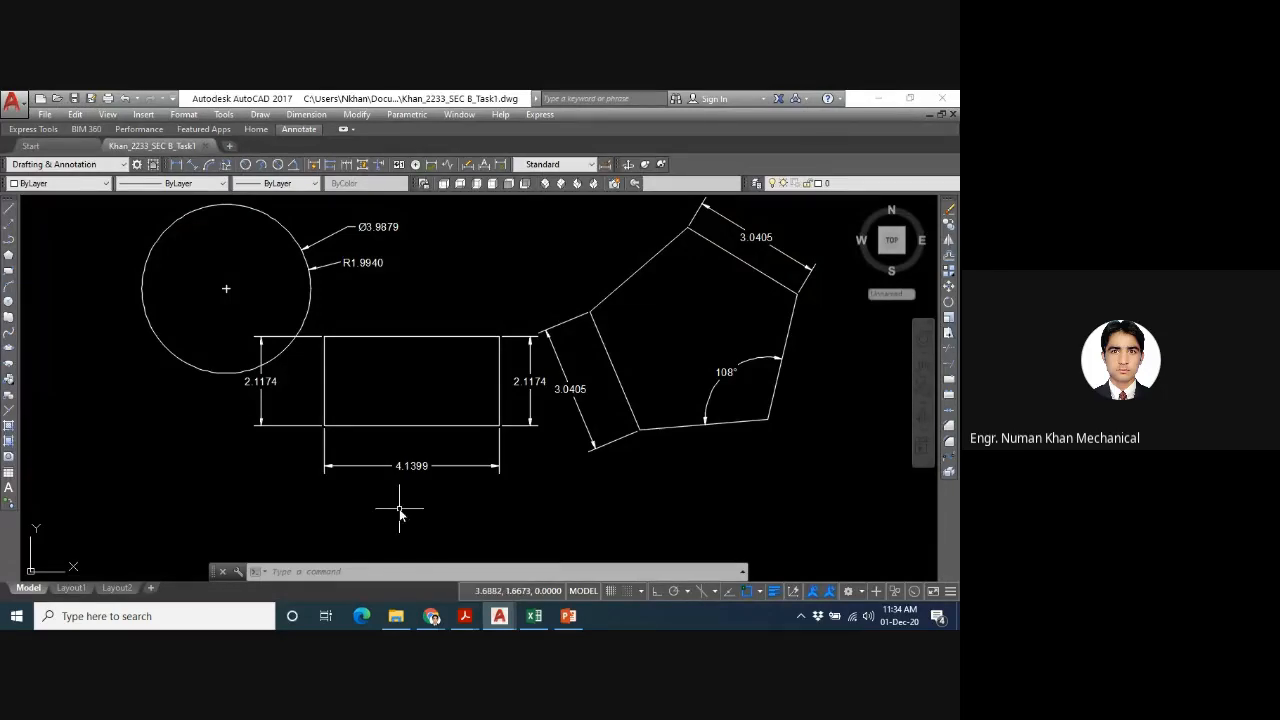
{"action": "scroll", "coordinate": [399, 512], "scroll_direction": "down", "scroll_amount": 2}
{"action": "scroll", "coordinate": [399, 512], "scroll_direction": "up", "scroll_amount": 2}
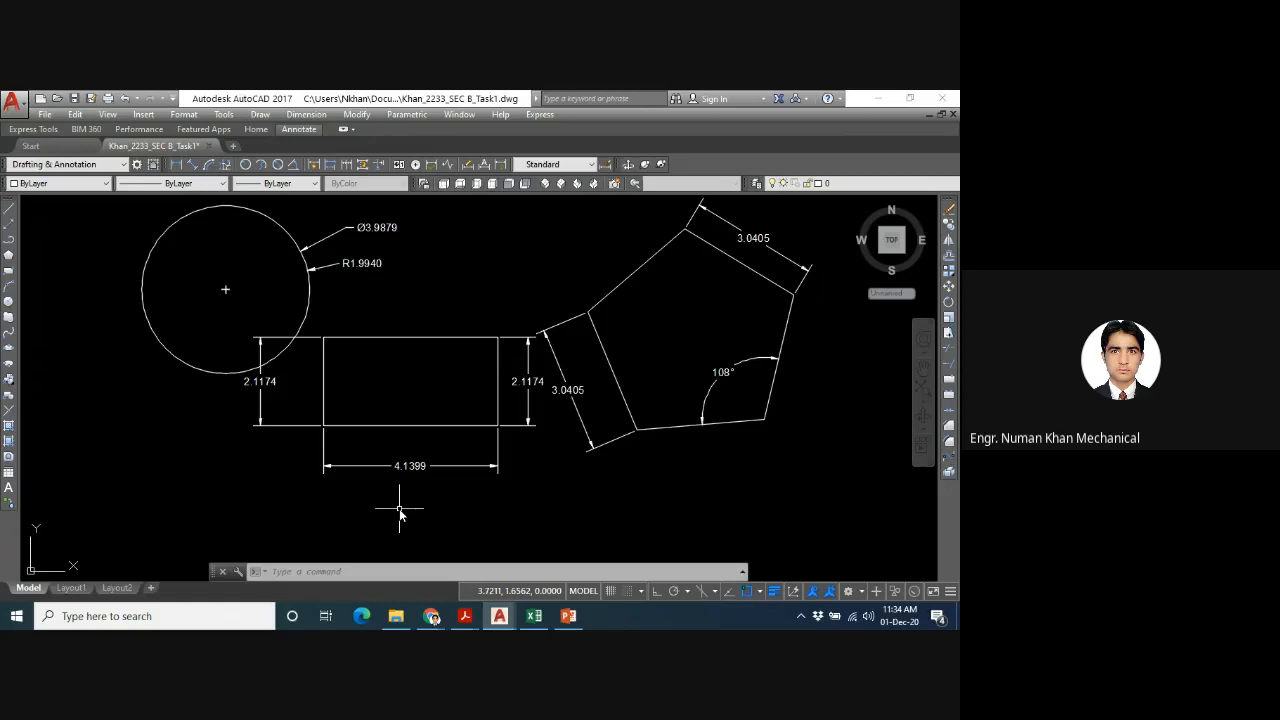
{"action": "left_click", "coordinate": [46, 116]}
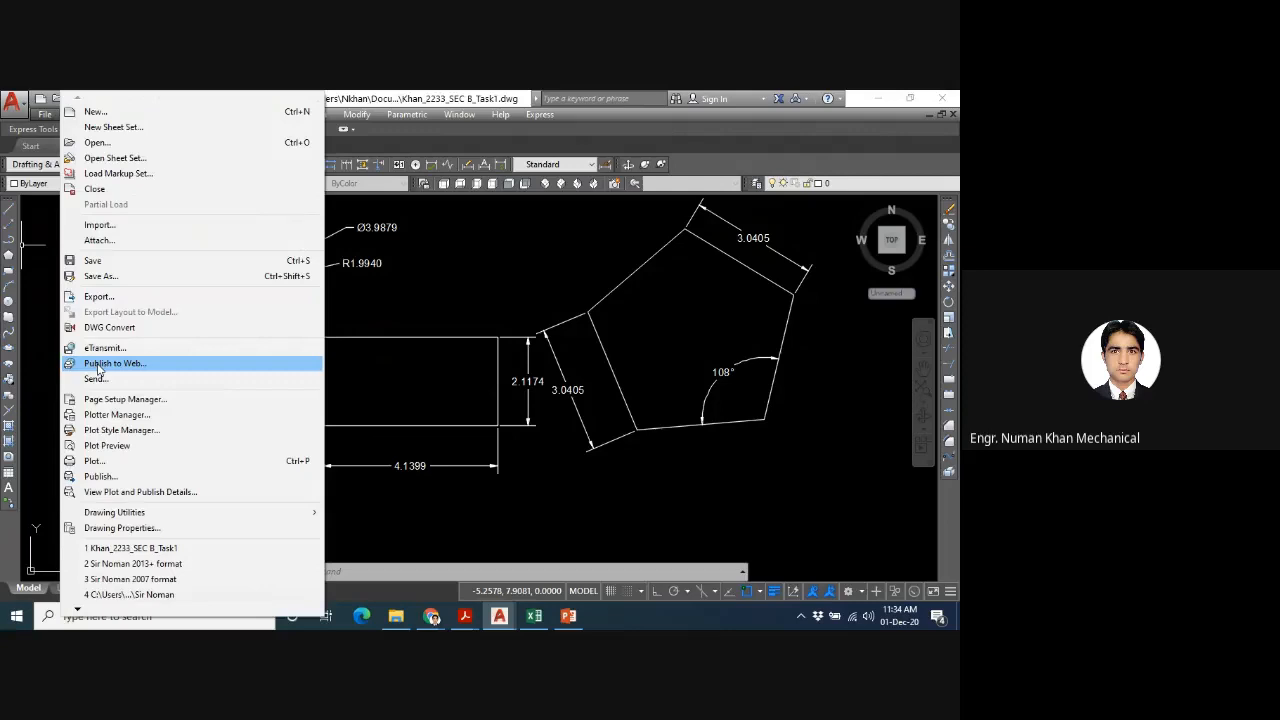
{"action": "left_click", "coordinate": [451, 337]}
{"action": "left_click", "coordinate": [441, 356]}
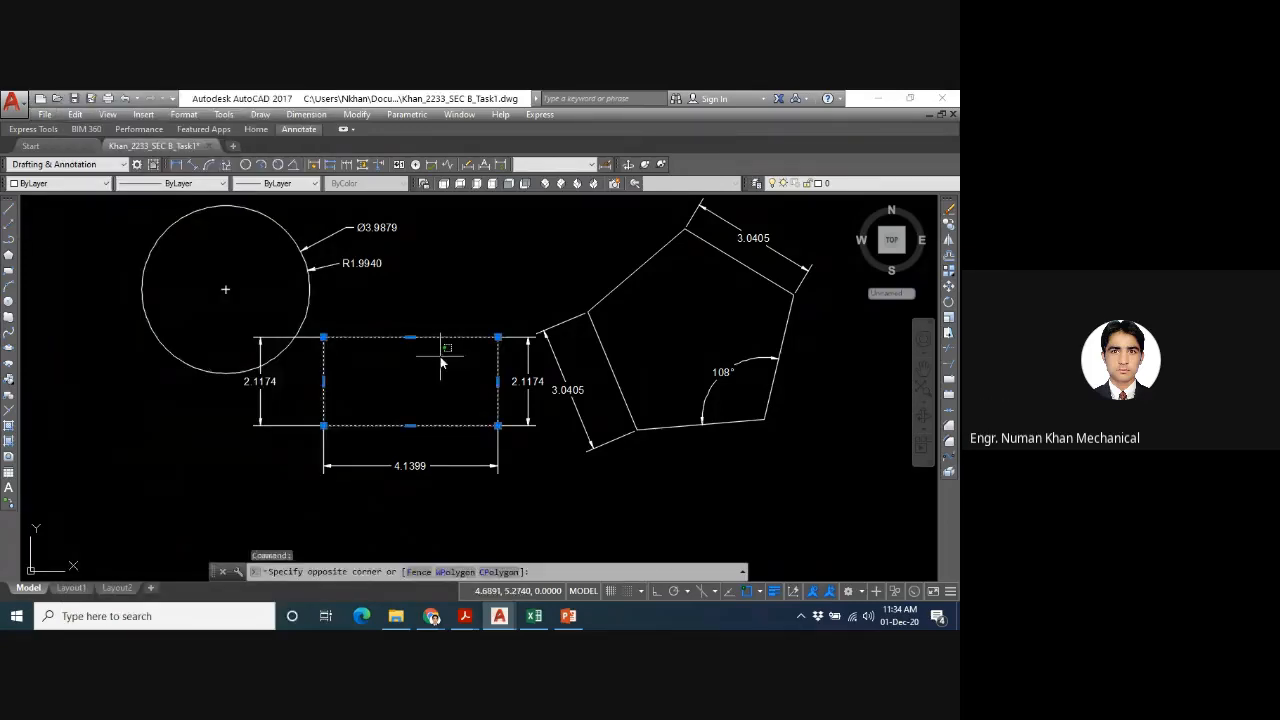
{"action": "key", "text": "Escape"}
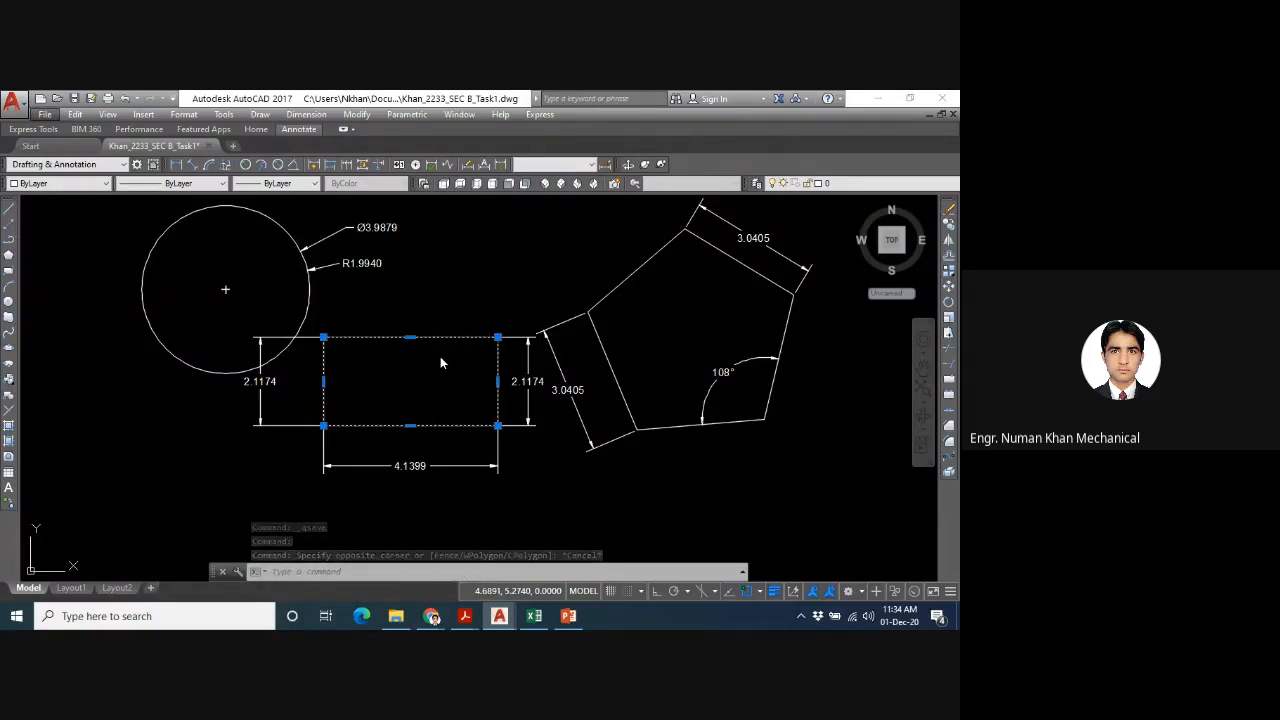
{"action": "key", "text": "Escape"}
{"action": "key", "text": "Escape"}
{"action": "key", "text": "Escape"}
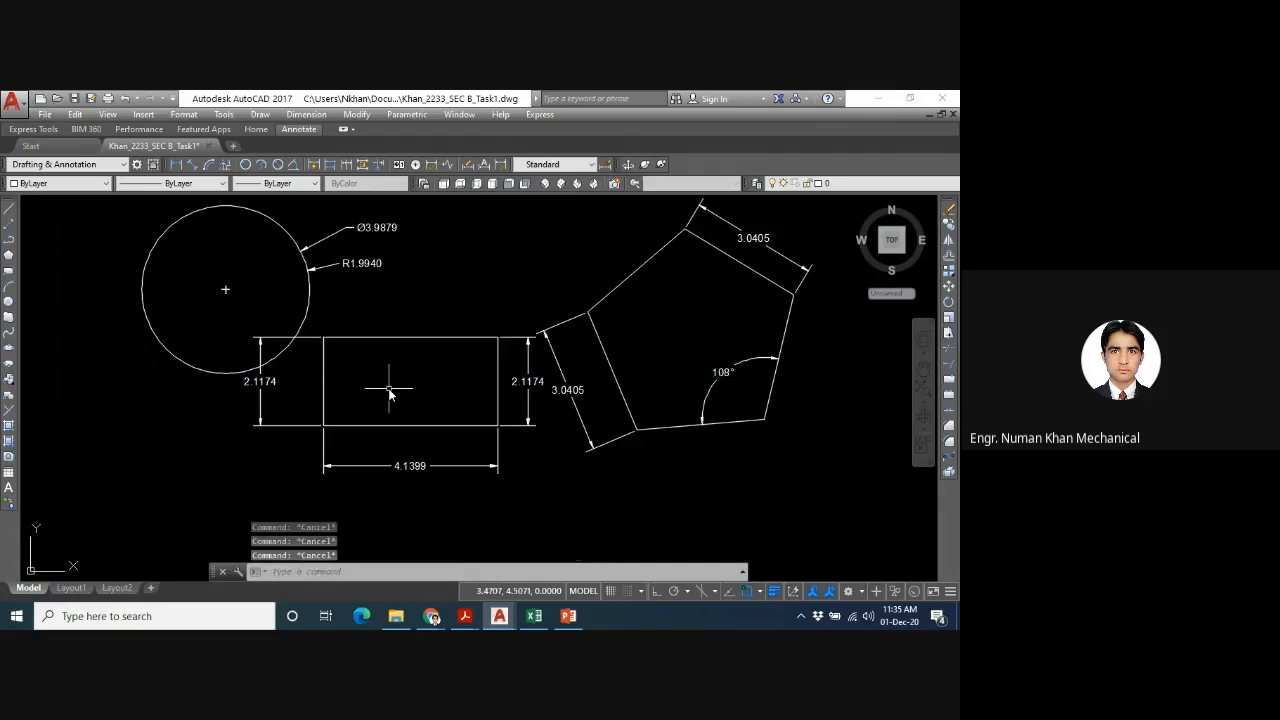
- Start plotting the drawing with the DWG To PDF.pc3 plotter and ISO A4 (297.00 x 210.00 MM) paper
{"action": "key", "text": "ctrl+p"}
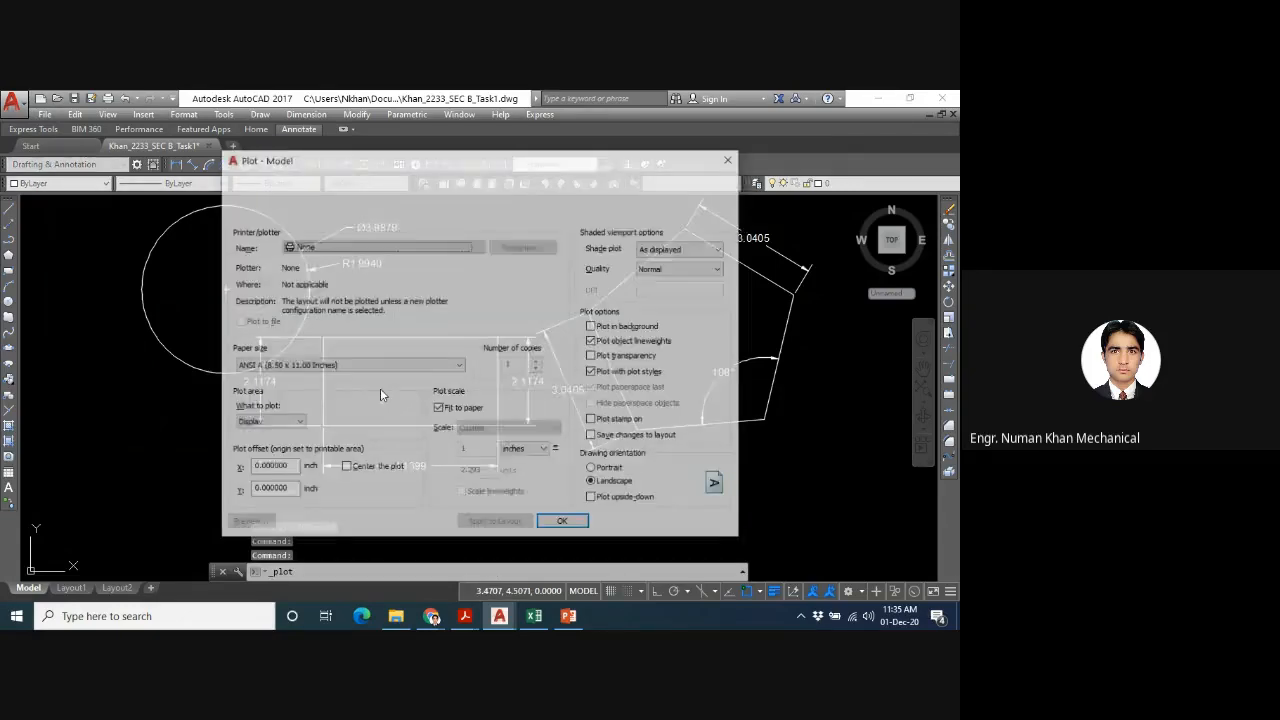
{"action": "left_click", "coordinate": [395, 247]}
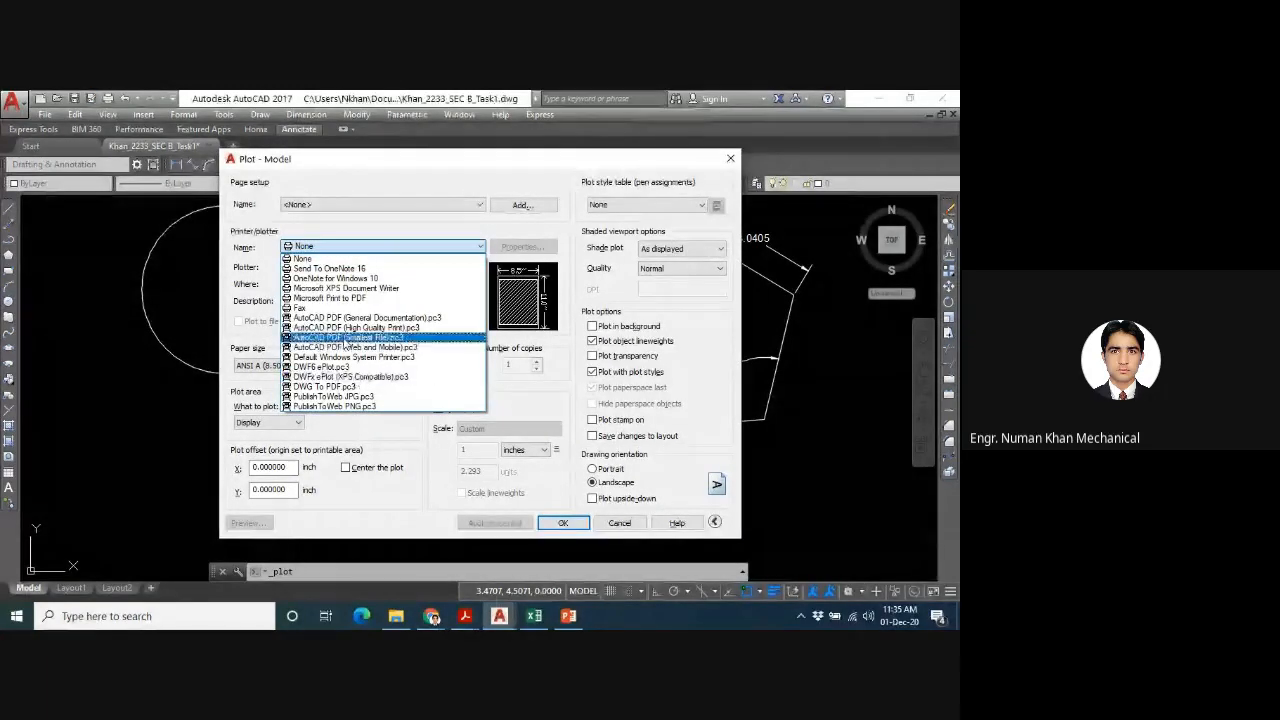
{"action": "left_click", "coordinate": [338, 388]}
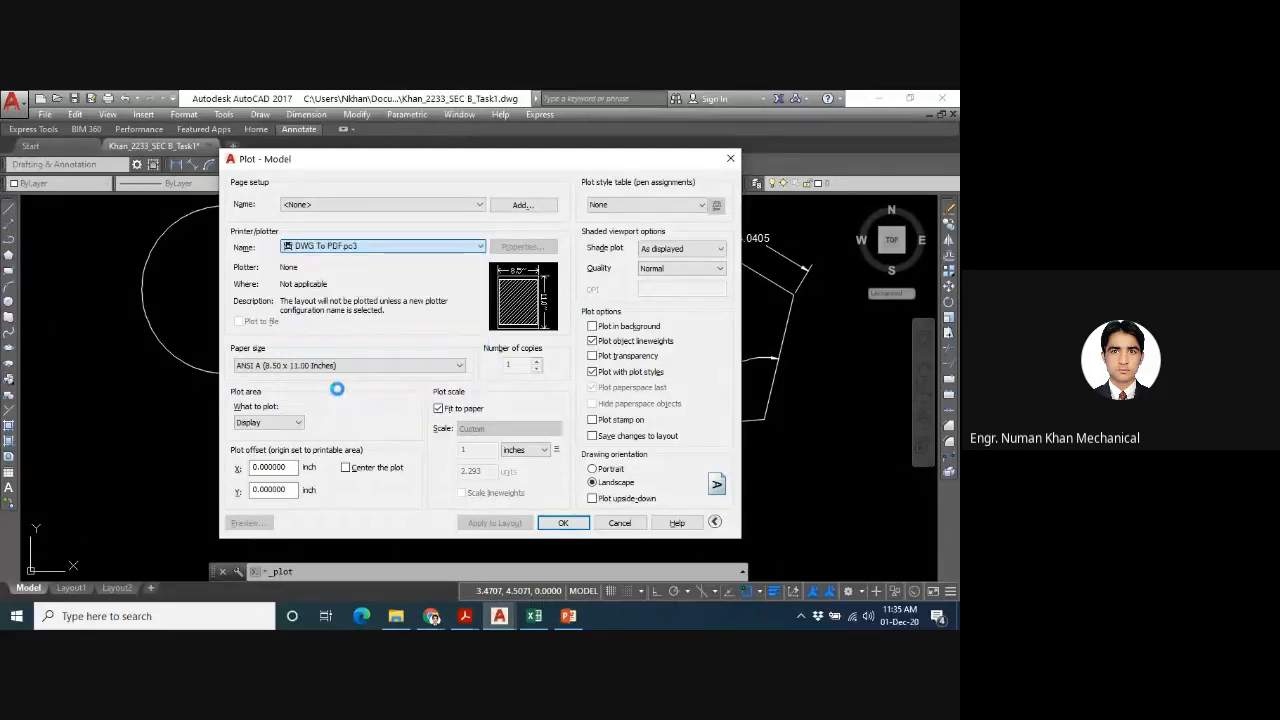
{"action": "left_click", "coordinate": [398, 366]}
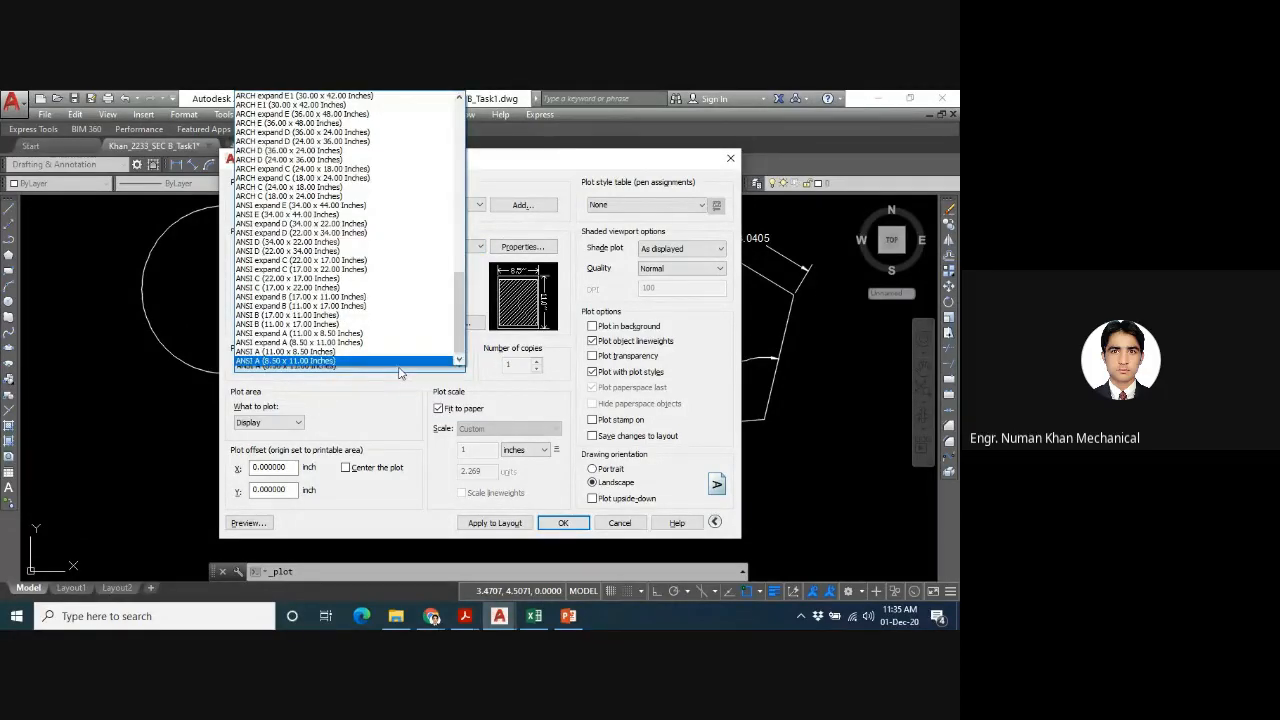
{"action": "scroll", "coordinate": [318, 233], "scroll_direction": "up", "scroll_amount": 5}
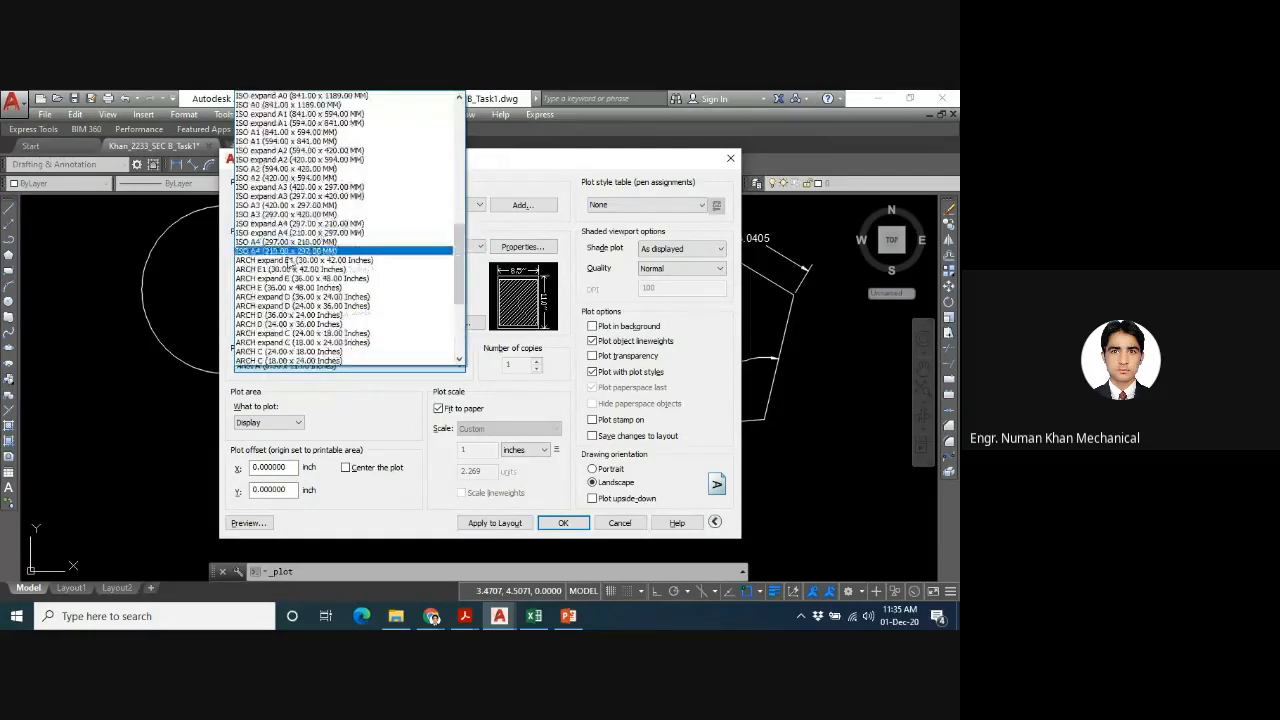
{"action": "left_click", "coordinate": [288, 243]}
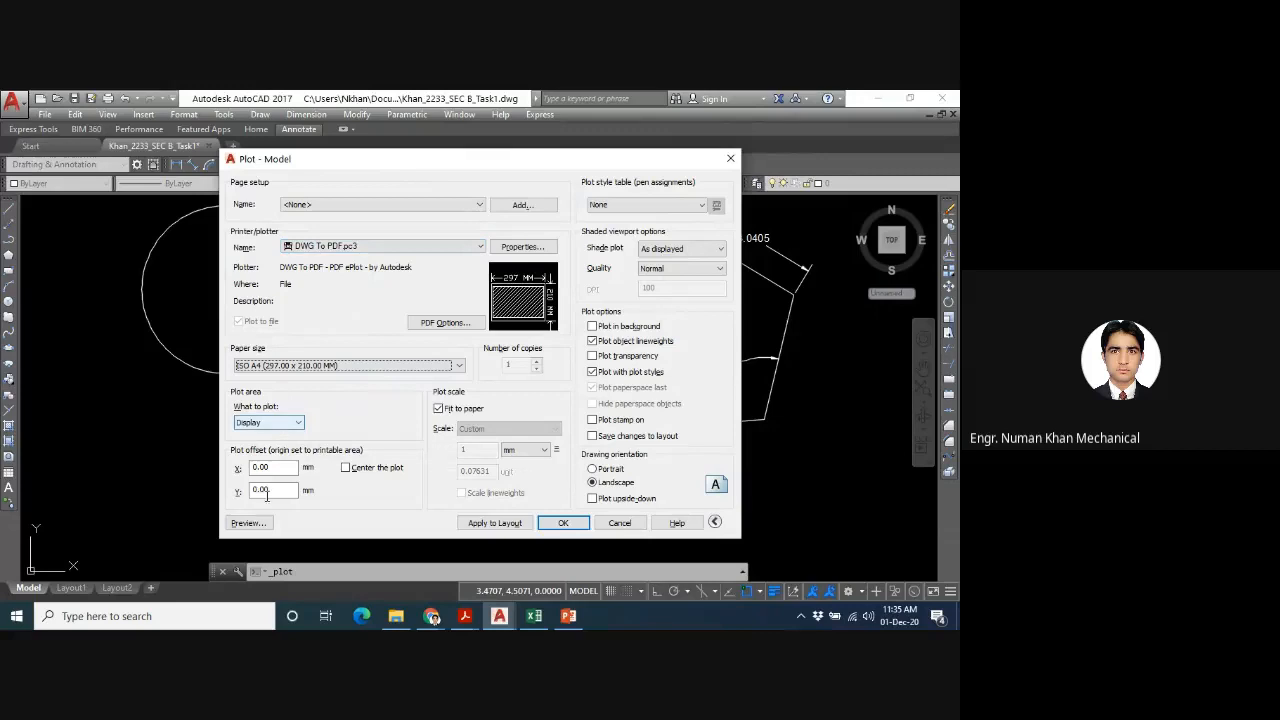
- Preview the plot and output it as a PDF into the Task1 folder in Documents, keeping the suggested file name
{"action": "left_click", "coordinate": [264, 526]}
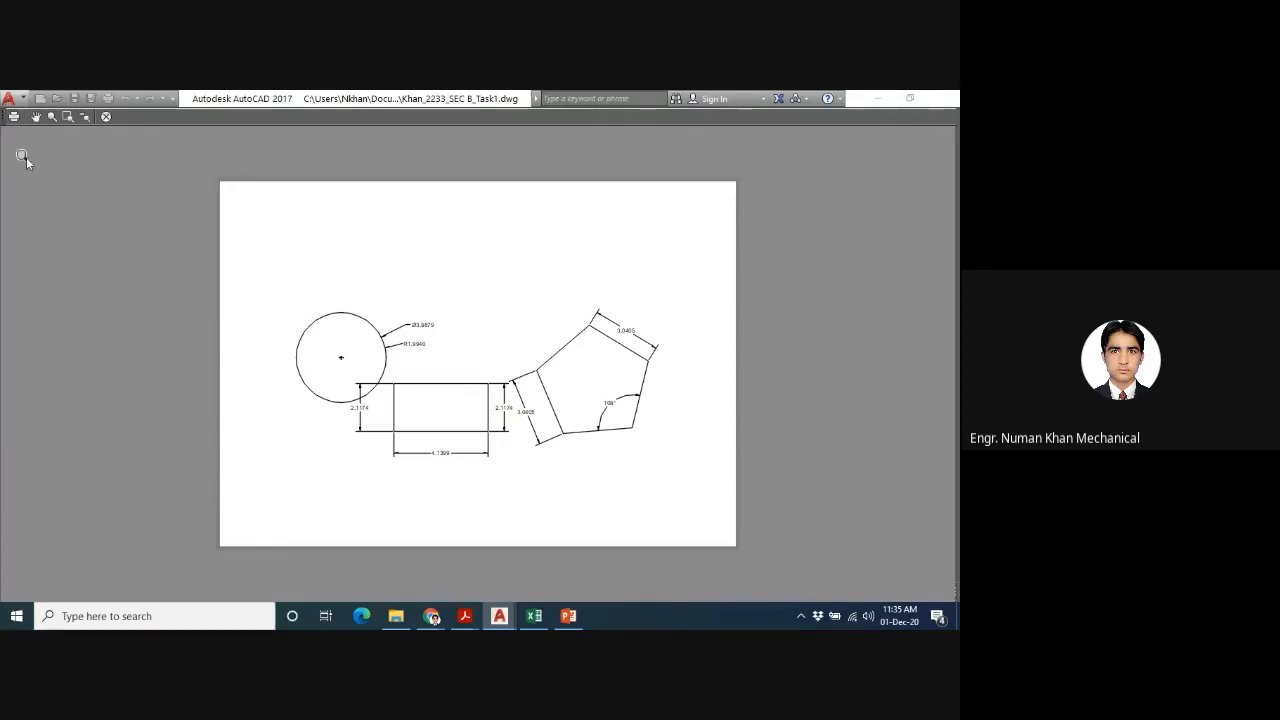
{"action": "left_click", "coordinate": [15, 117]}
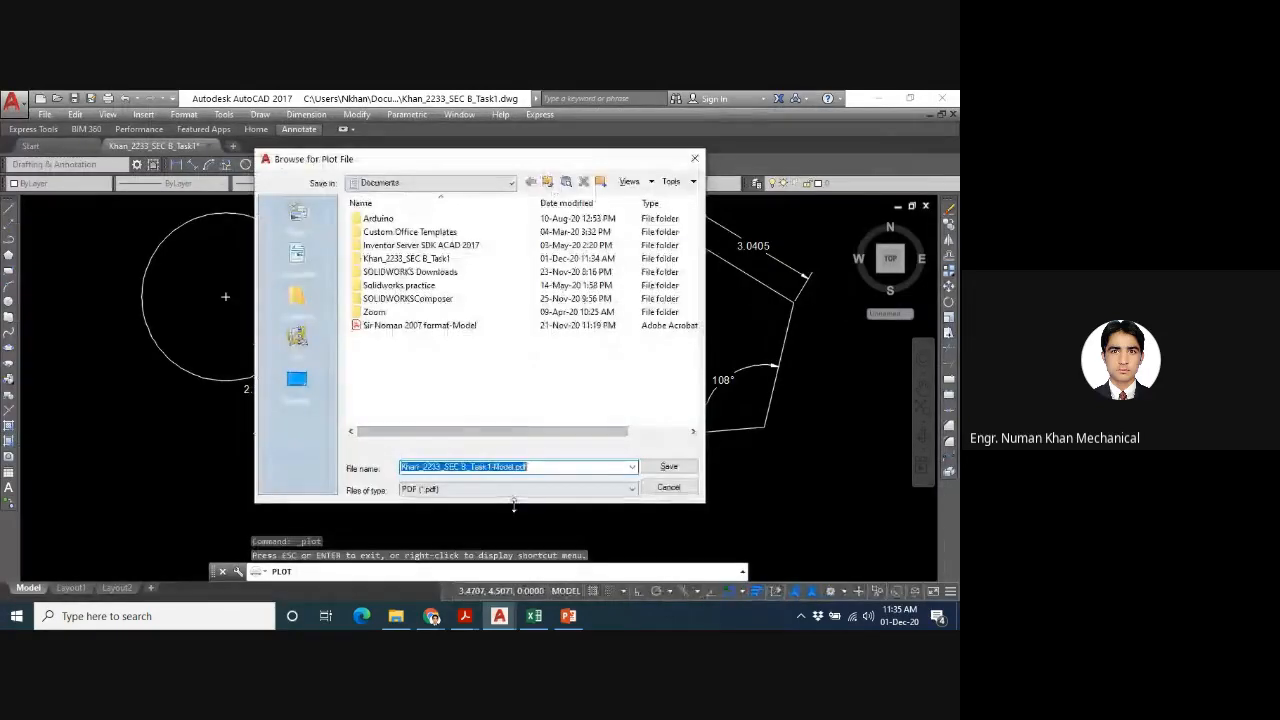
{"action": "double_click", "coordinate": [432, 258]}
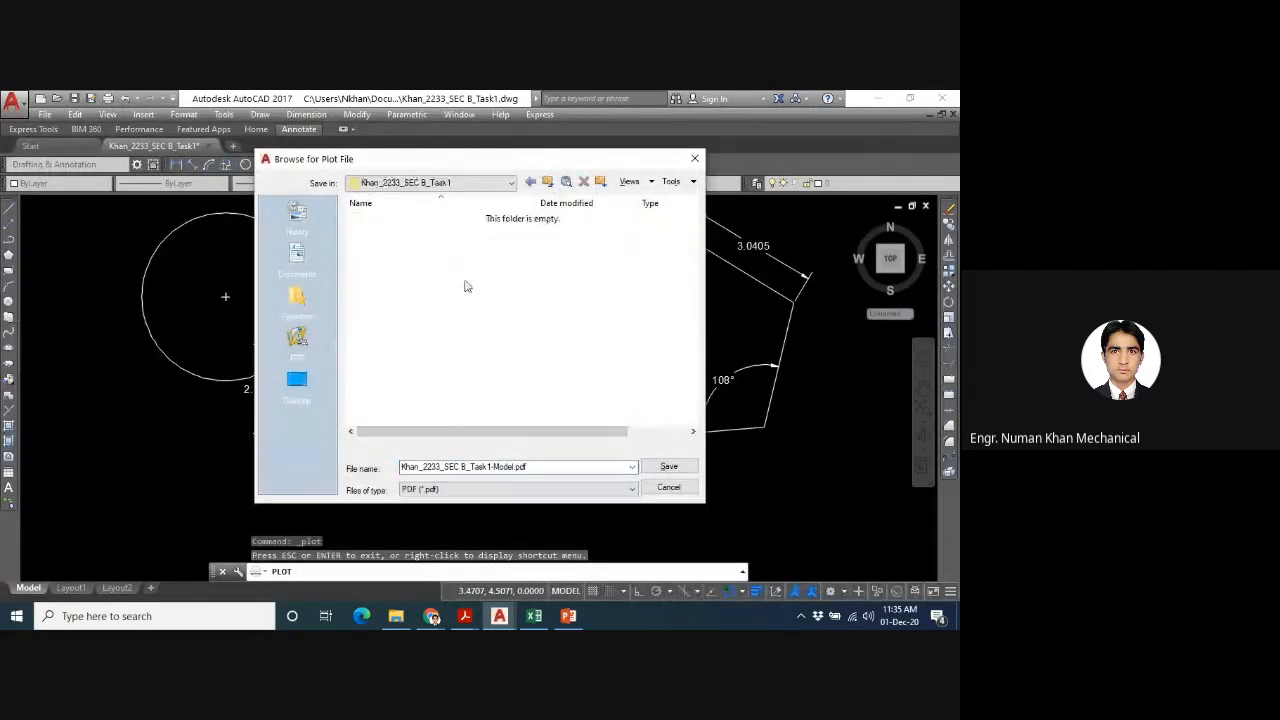
{"action": "left_click", "coordinate": [669, 467]}
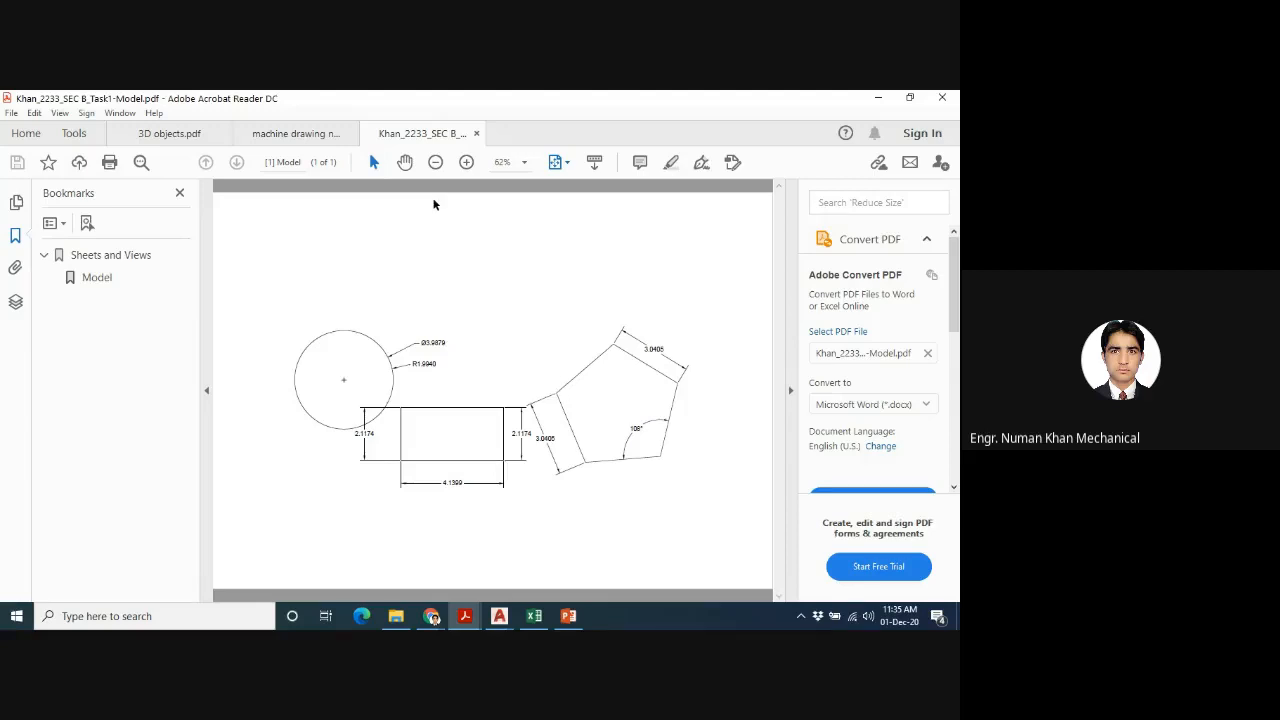
- Close the plotted PDF, minimise Acrobat Reader and switch to the Google Meet call in Chrome
{"action": "left_click", "coordinate": [476, 134]}
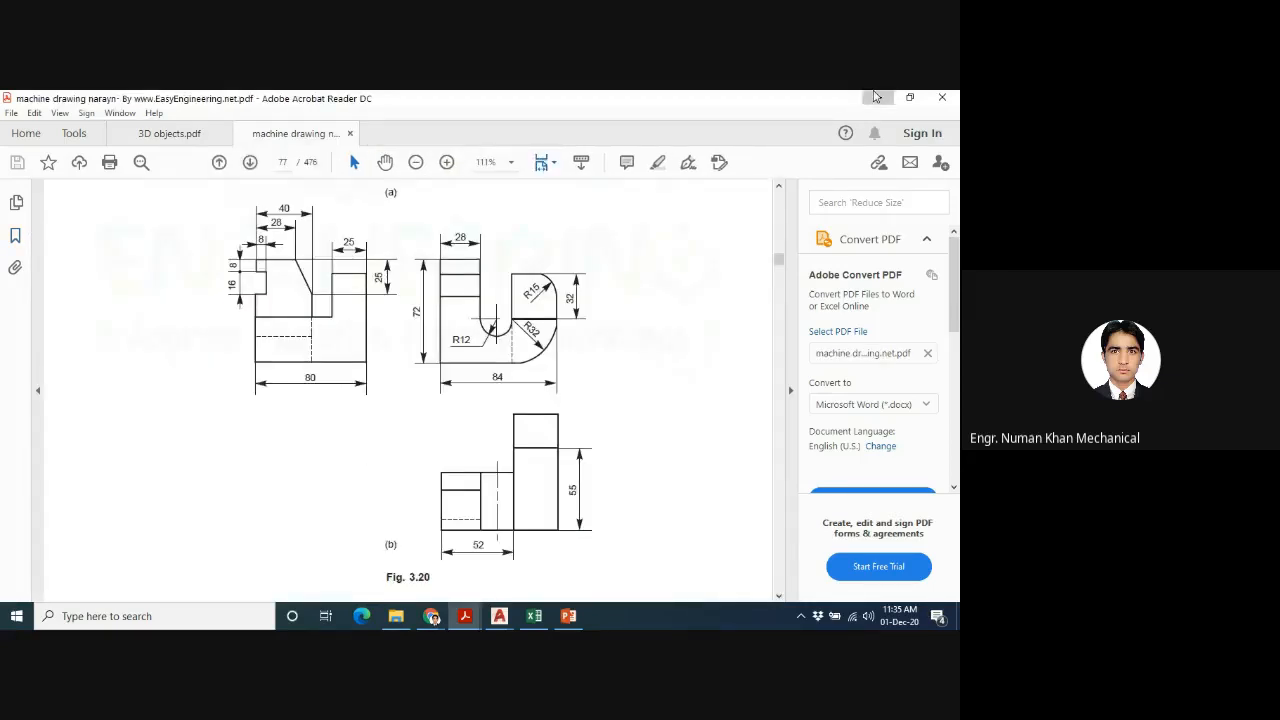
{"action": "left_click", "coordinate": [876, 97]}
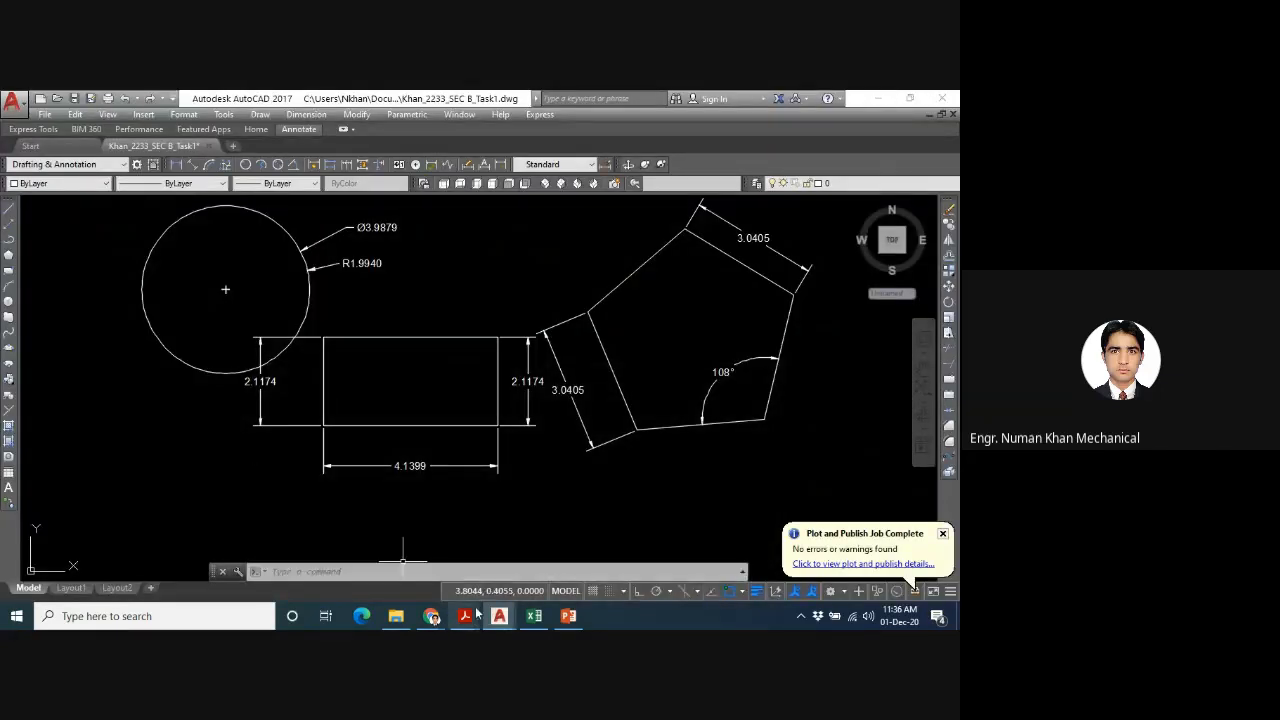
{"action": "mouse_move", "coordinate": [428, 620]}
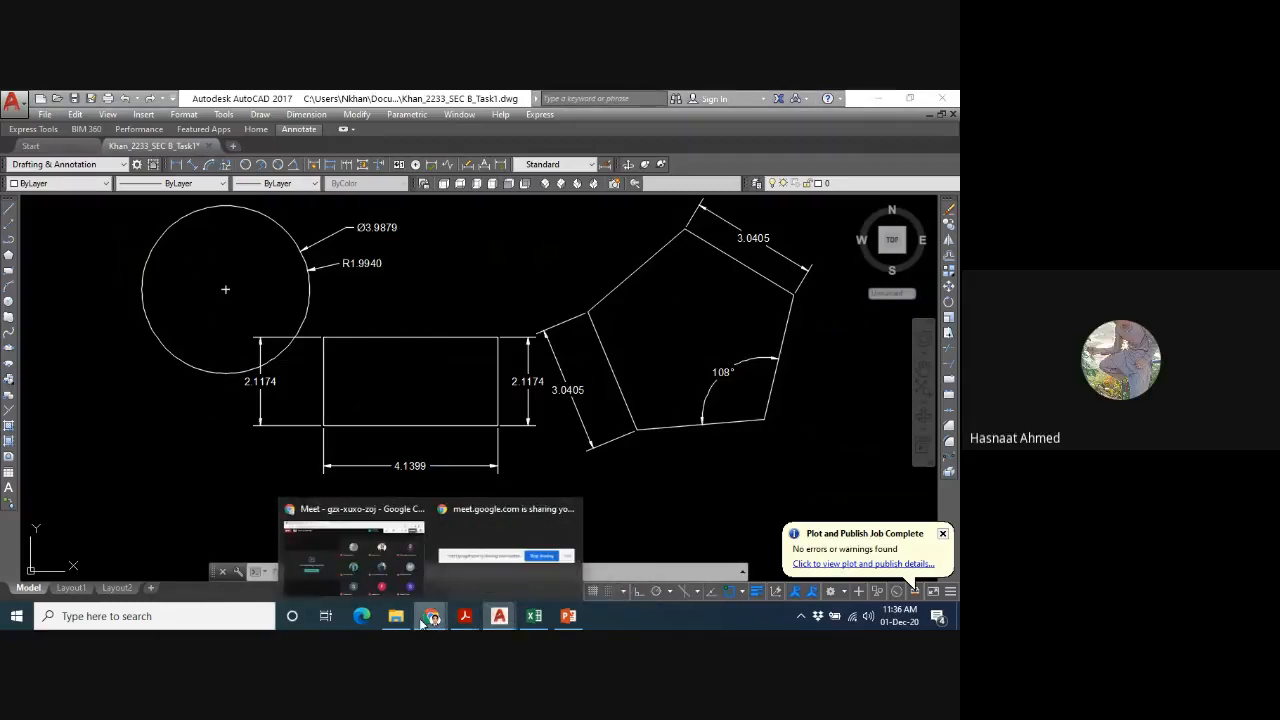
{"action": "left_click", "coordinate": [342, 561]}
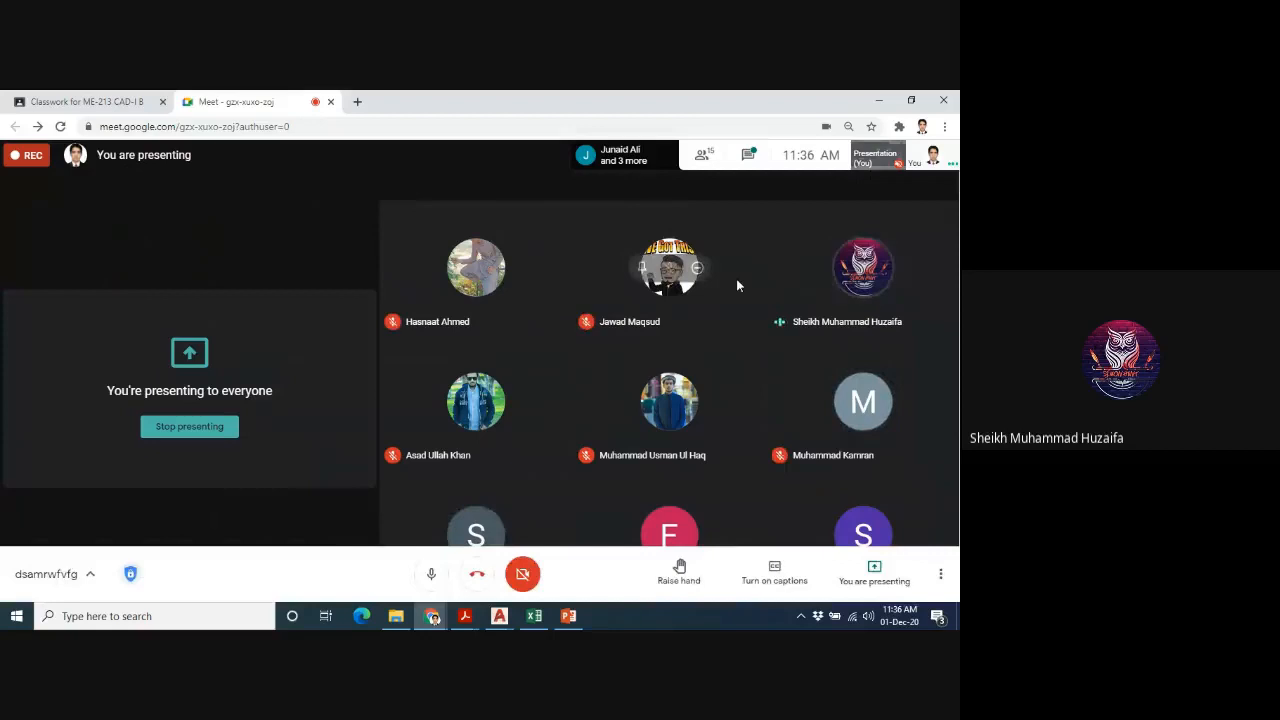
- Switch to the Excel attendance workbook and enter A in F50 and P in F51 of Section B's 01-12-20 column
{"action": "mouse_move", "coordinate": [531, 617]}
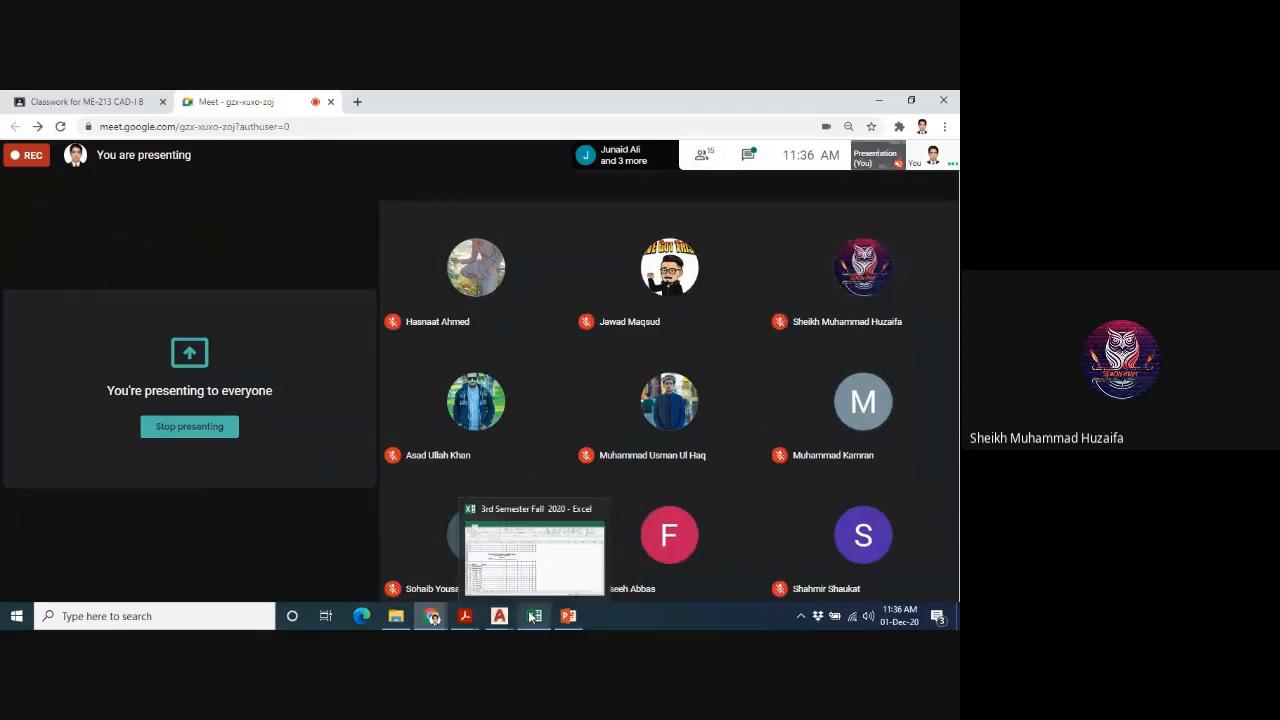
{"action": "left_click", "coordinate": [533, 616]}
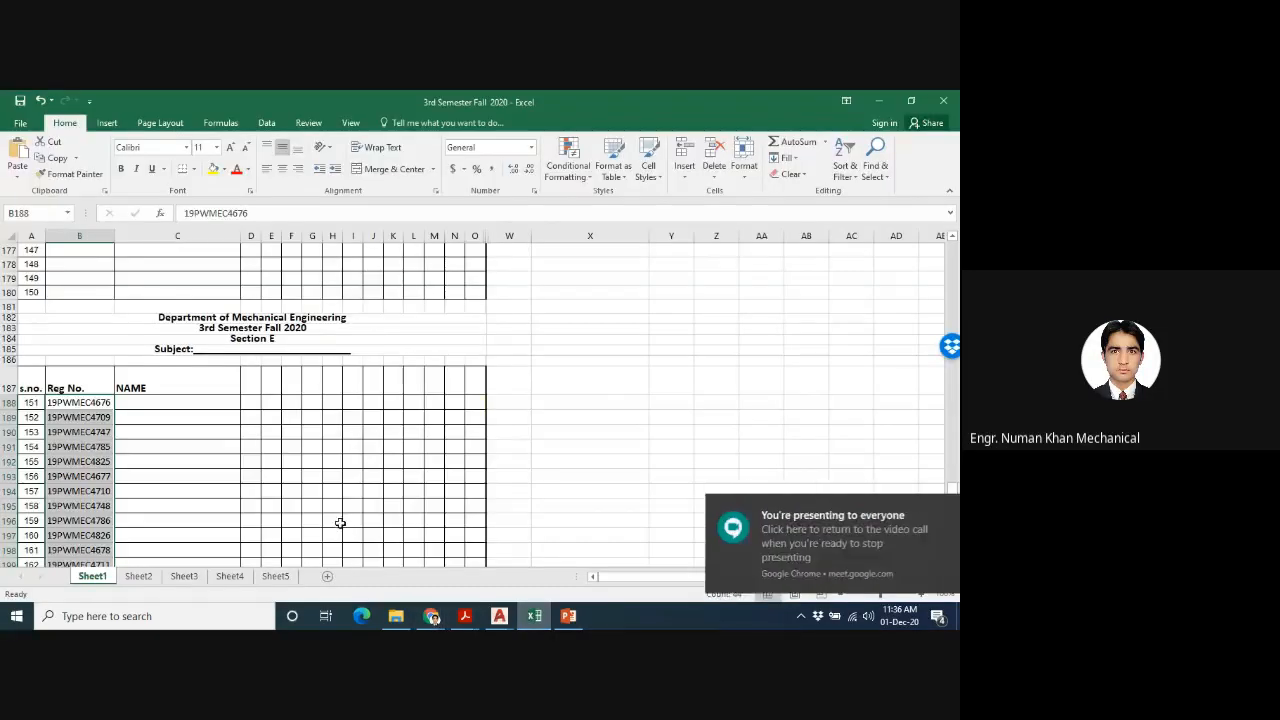
{"action": "scroll", "coordinate": [337, 521], "scroll_direction": "up", "scroll_amount": 20}
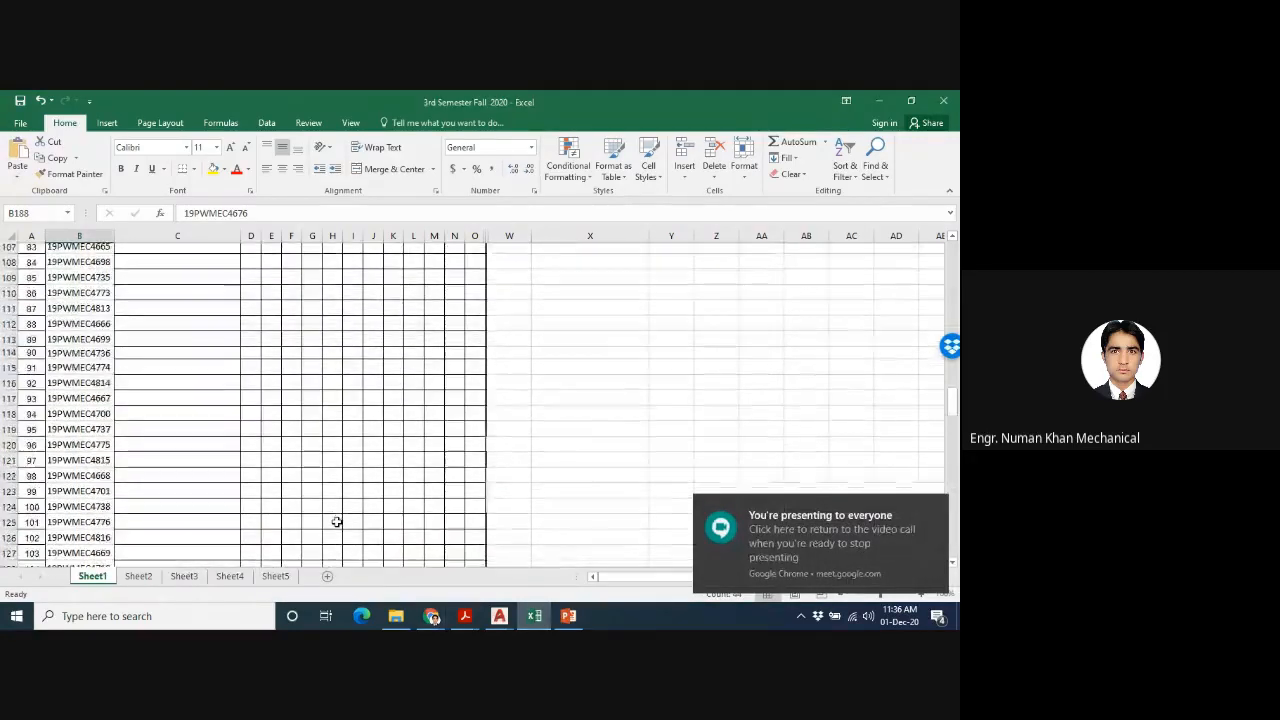
{"action": "scroll", "coordinate": [337, 521], "scroll_direction": "up", "scroll_amount": 16}
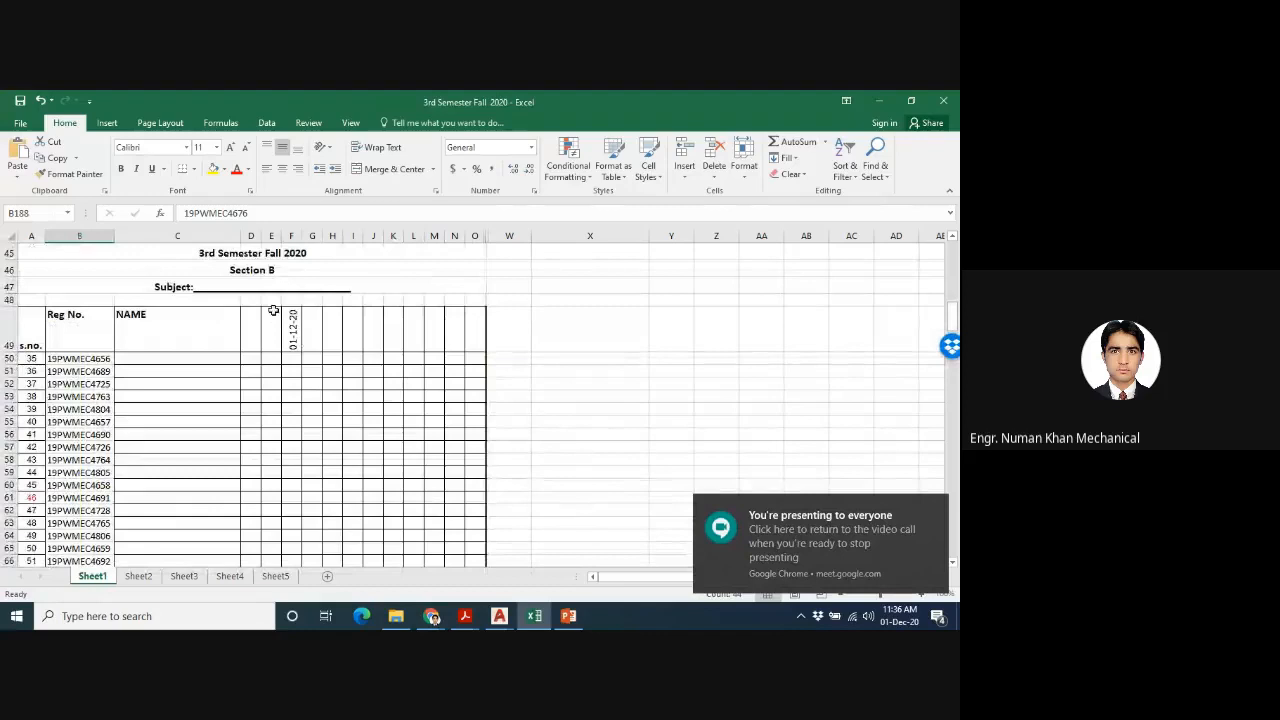
{"action": "left_click", "coordinate": [295, 359]}
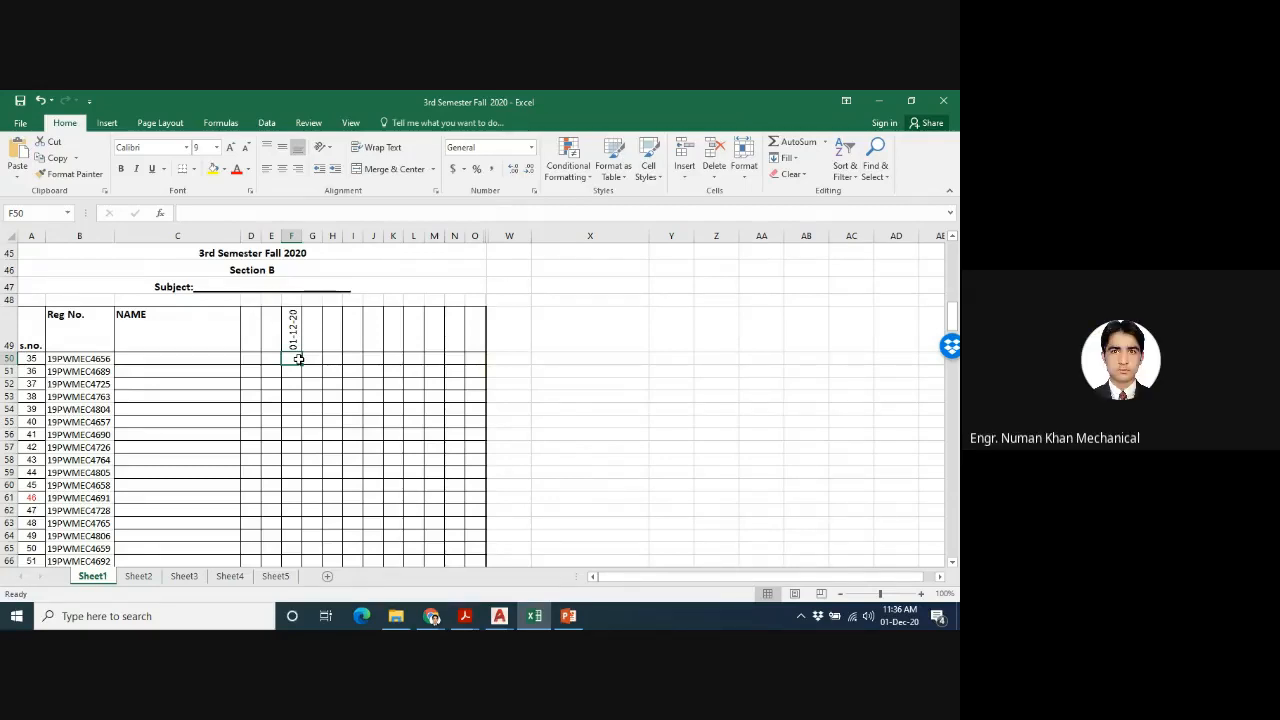
{"action": "type", "text": "A"}
{"action": "key", "text": "Return"}
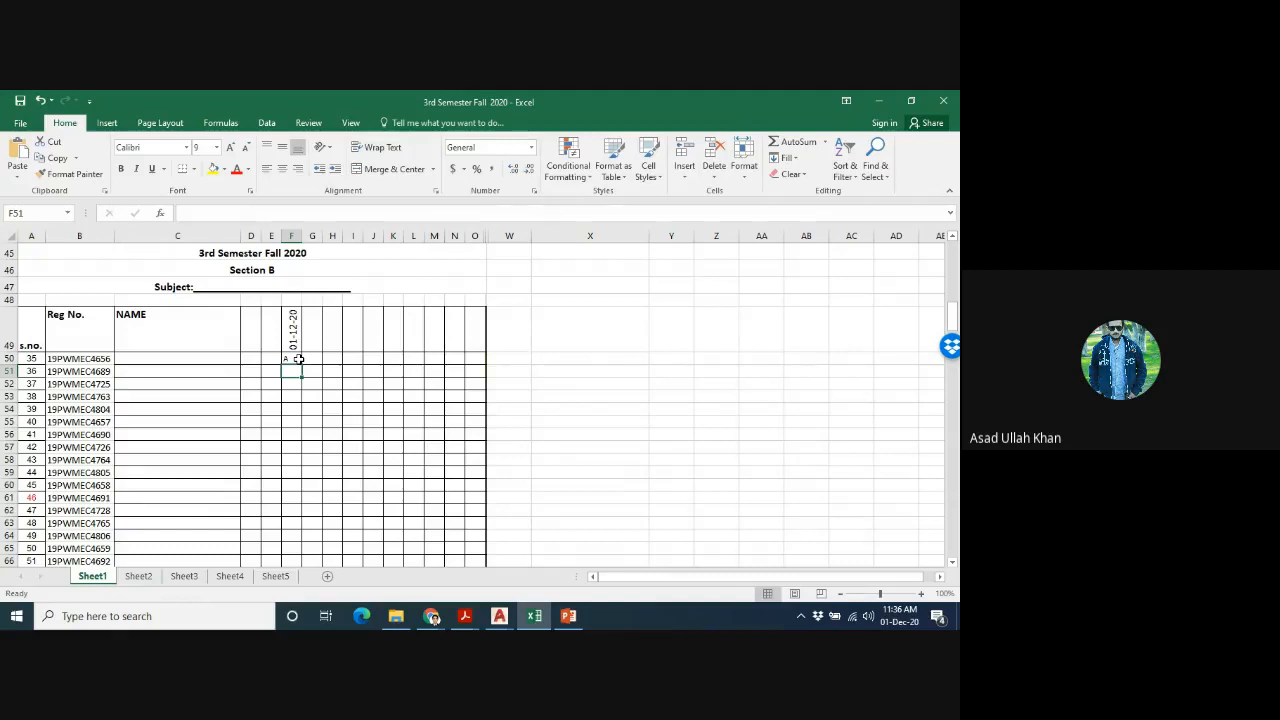
{"action": "type", "text": "P"}
{"action": "key", "text": "Return"}
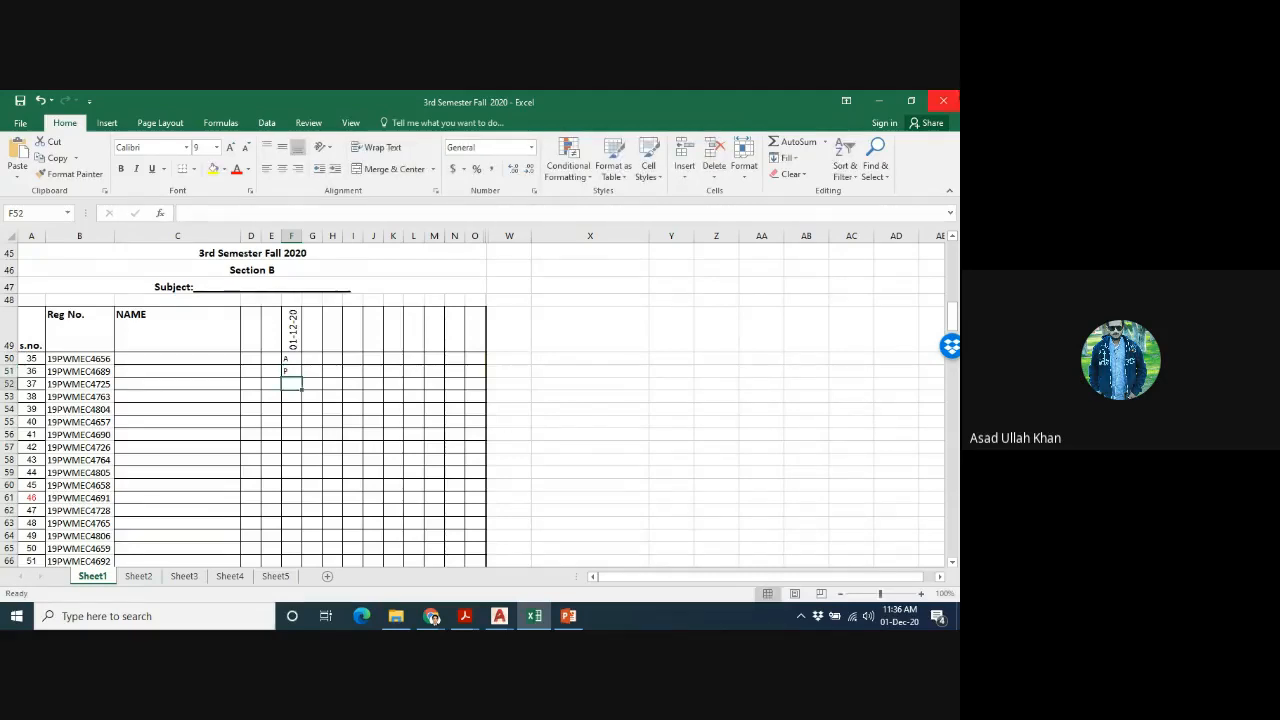
- Restore the Excel and Google Meet windows to smaller sizes and arrange them side by side so both are visible
{"action": "left_click", "coordinate": [912, 101]}
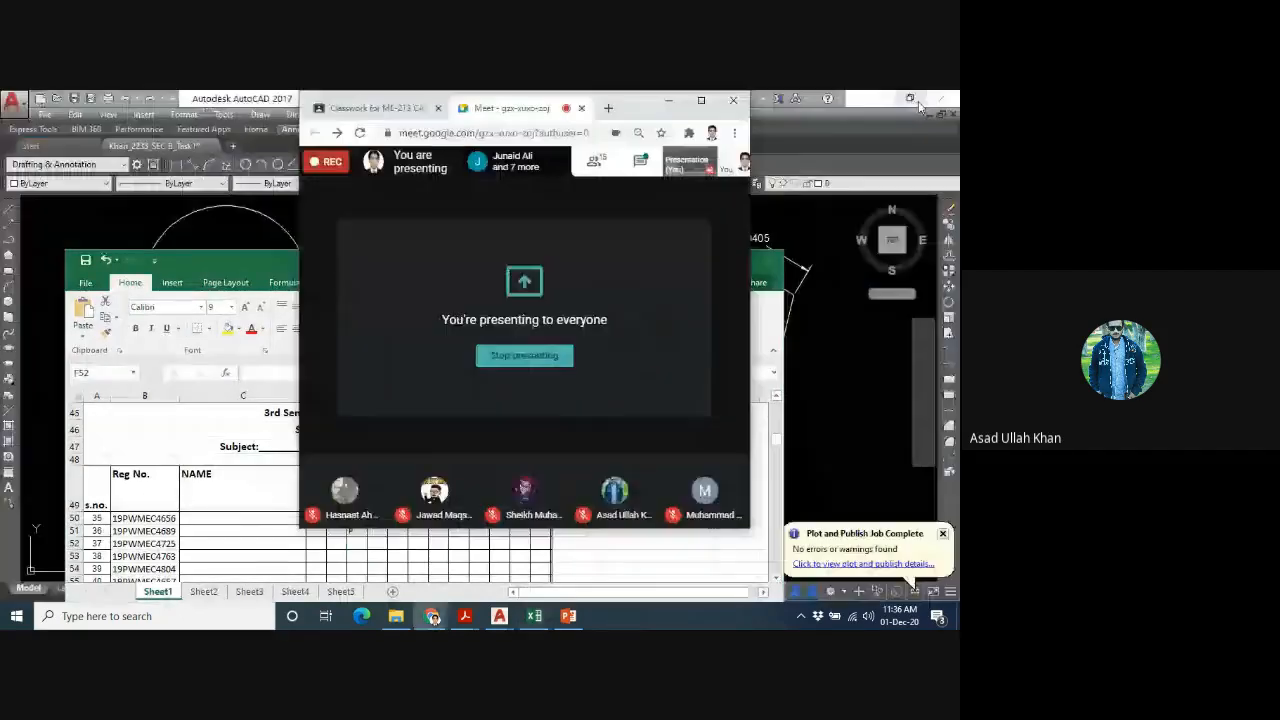
{"action": "left_click", "coordinate": [911, 101]}
{"action": "left_click_drag", "start_coordinate": [634, 107], "coordinate": [277, 154]}
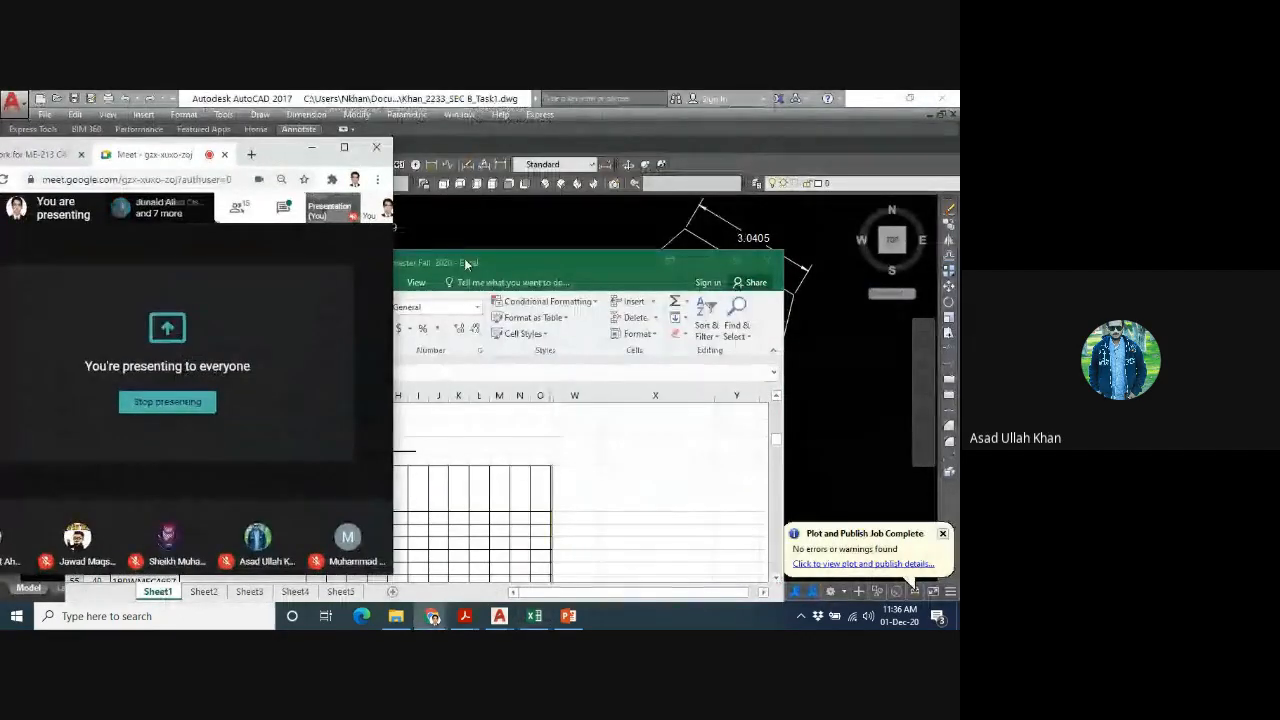
{"action": "left_click_drag", "start_coordinate": [469, 264], "coordinate": [667, 130]}
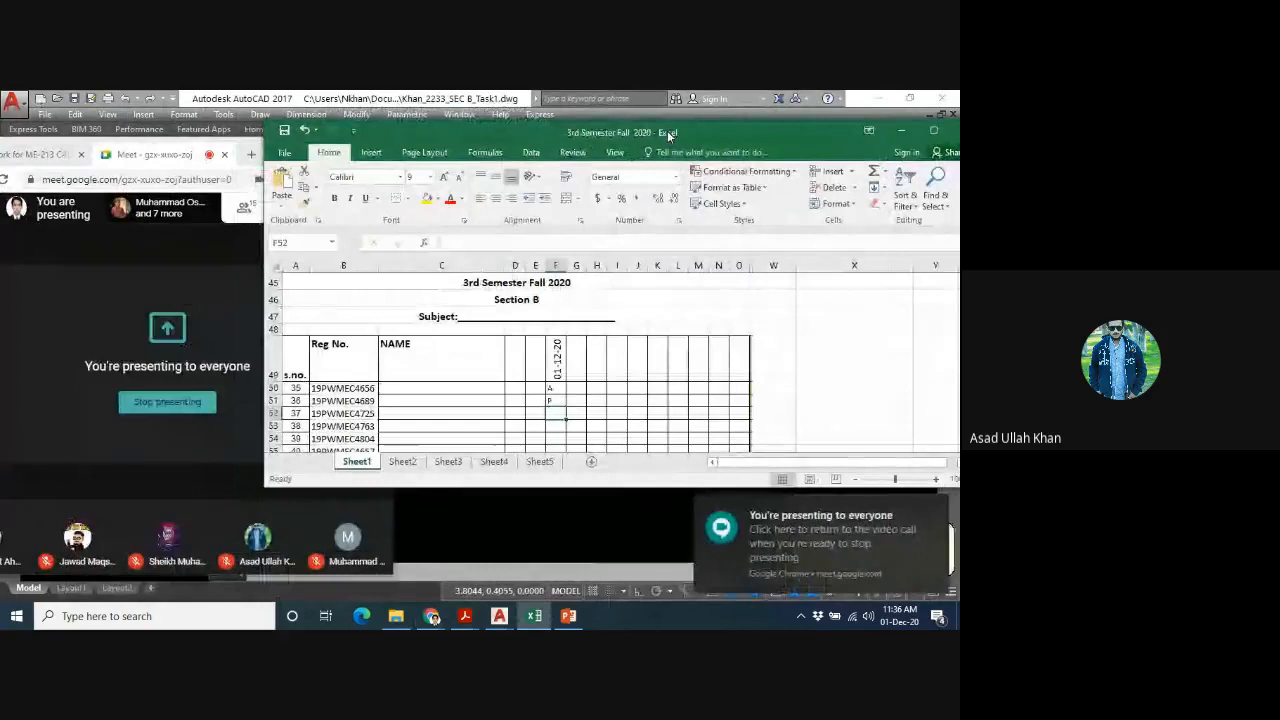
{"action": "double_click", "coordinate": [598, 487]}
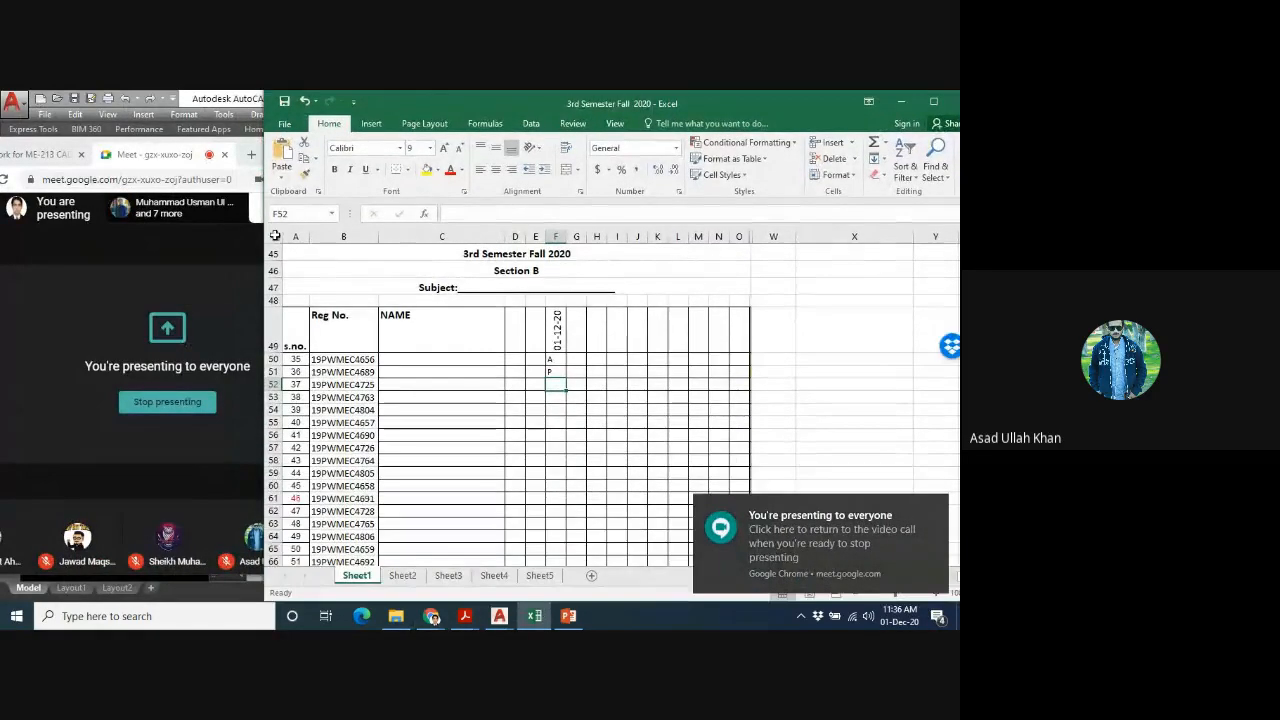
{"action": "left_click_drag", "start_coordinate": [262, 237], "coordinate": [538, 237]}
{"action": "left_click_drag", "start_coordinate": [289, 155], "coordinate": [389, 137]}
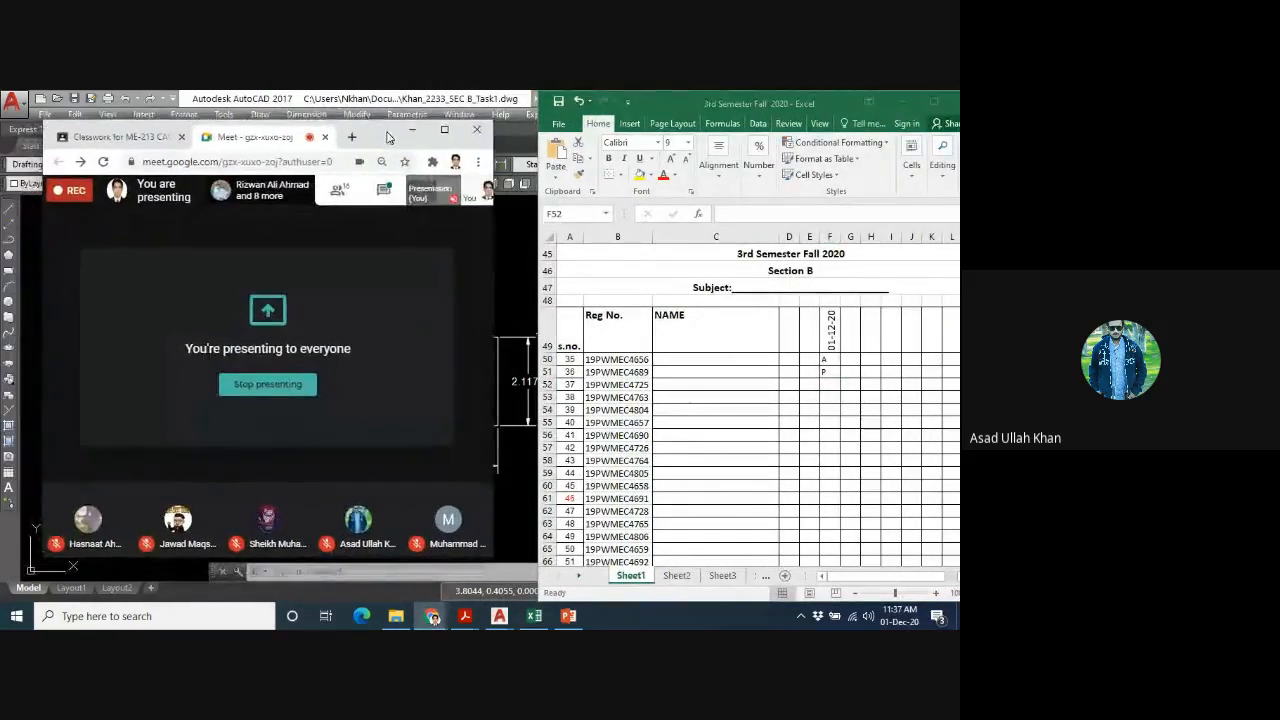
- Enter the attendance mark for Section B serial number 37 in cell F52 of the 01-12-20 column
{"action": "left_click", "coordinate": [830, 386]}
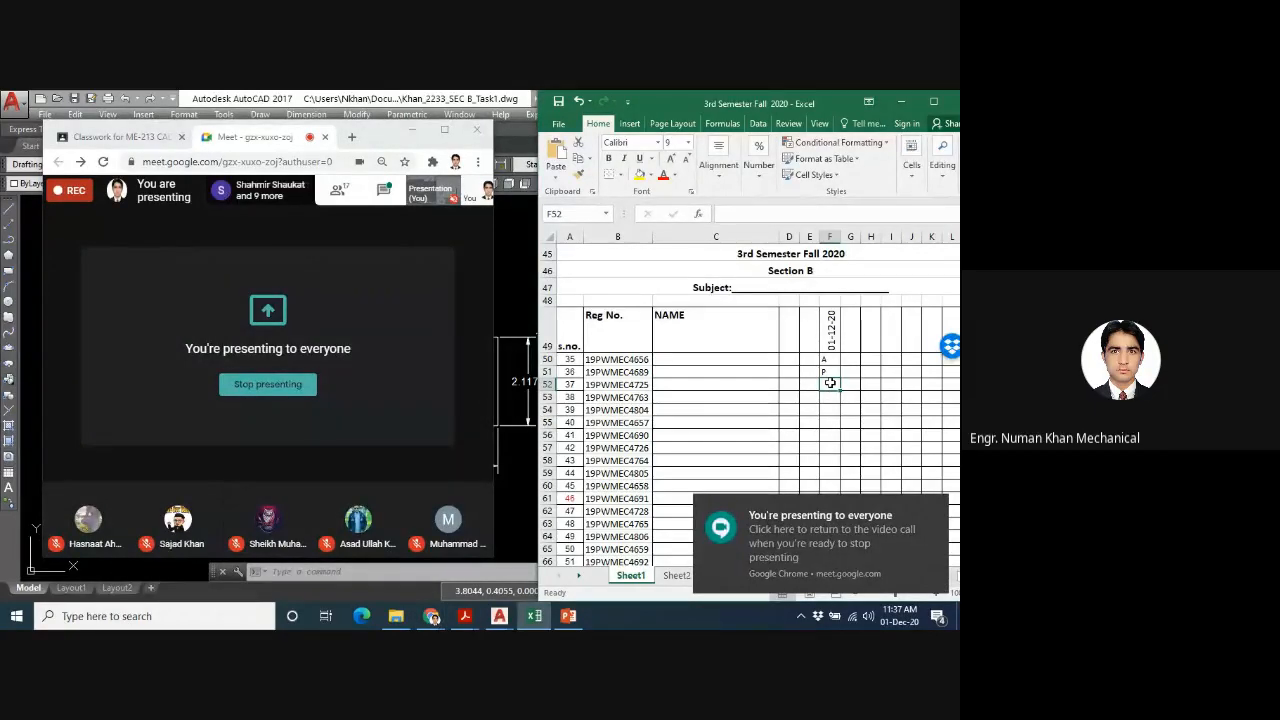
{"action": "type", "text": "P"}
{"action": "key", "text": "Return"}
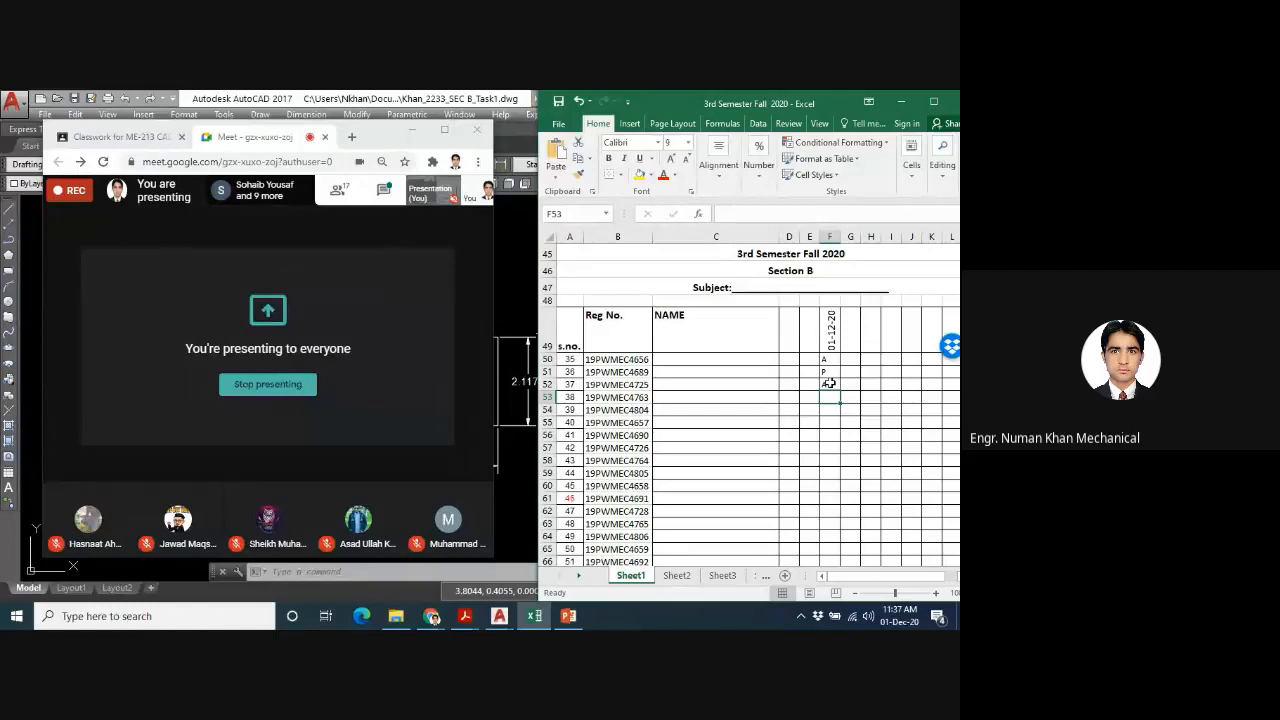
- Mark Section B serial number 38 as P in cell F53 of the 01-12-20 column
{"action": "type", "text": "A"}
{"action": "key", "text": "Return"}
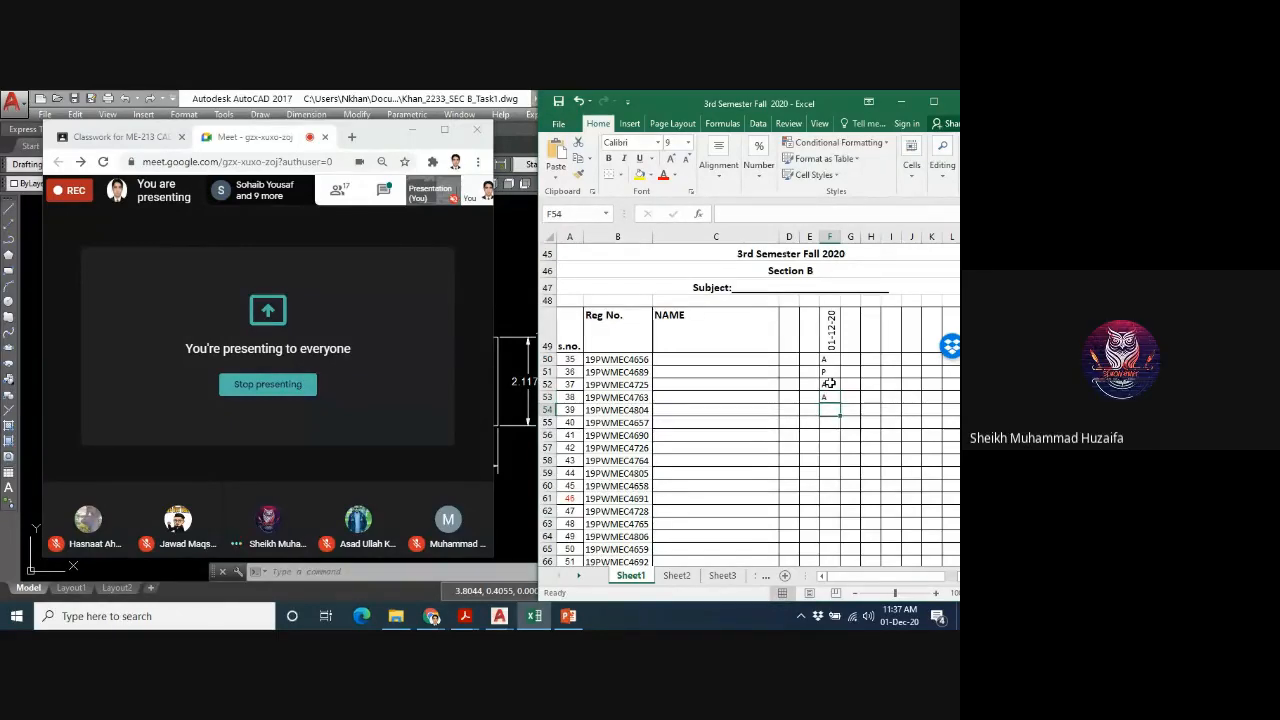
{"action": "key", "text": "Up"}
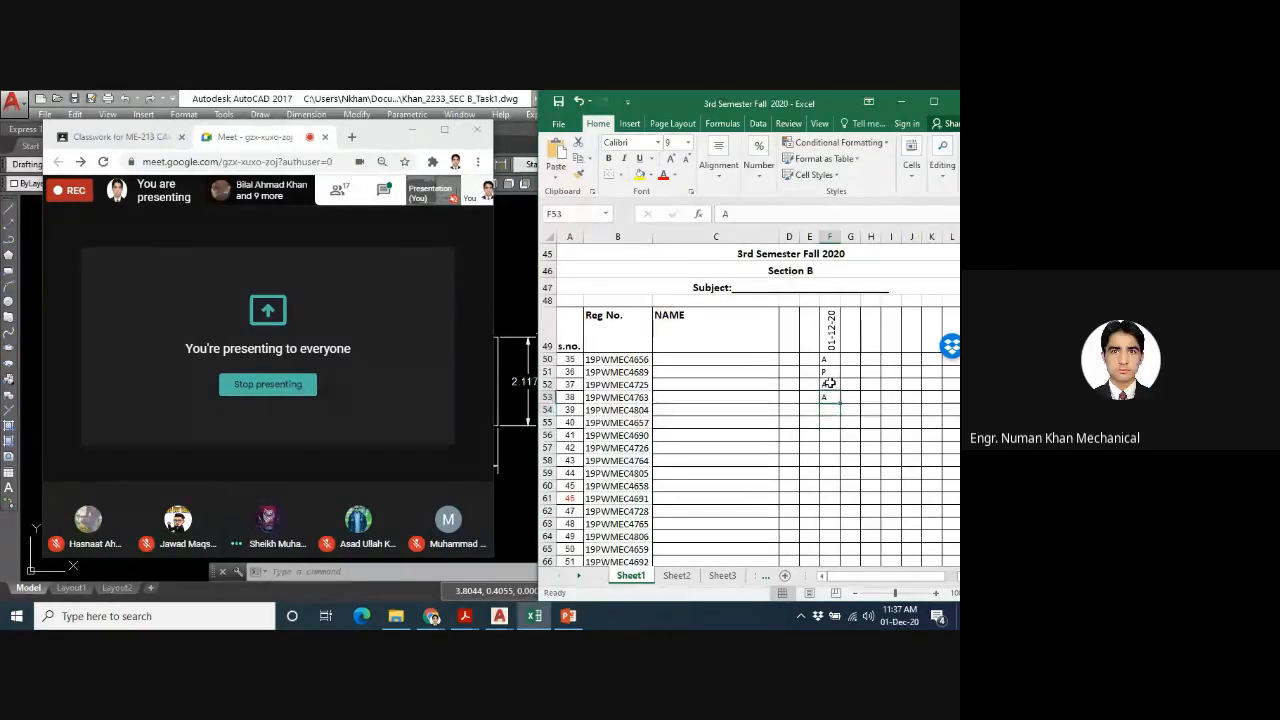
{"action": "type", "text": "P"}
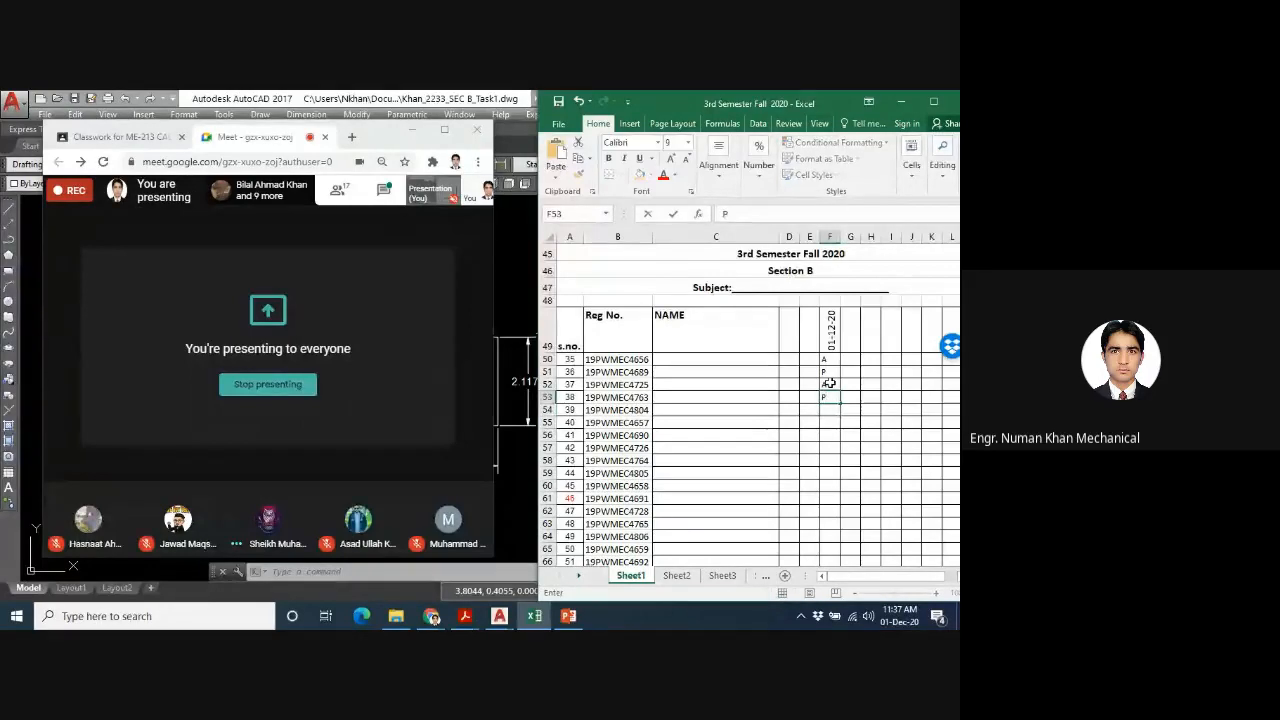
{"action": "key", "text": "Return"}
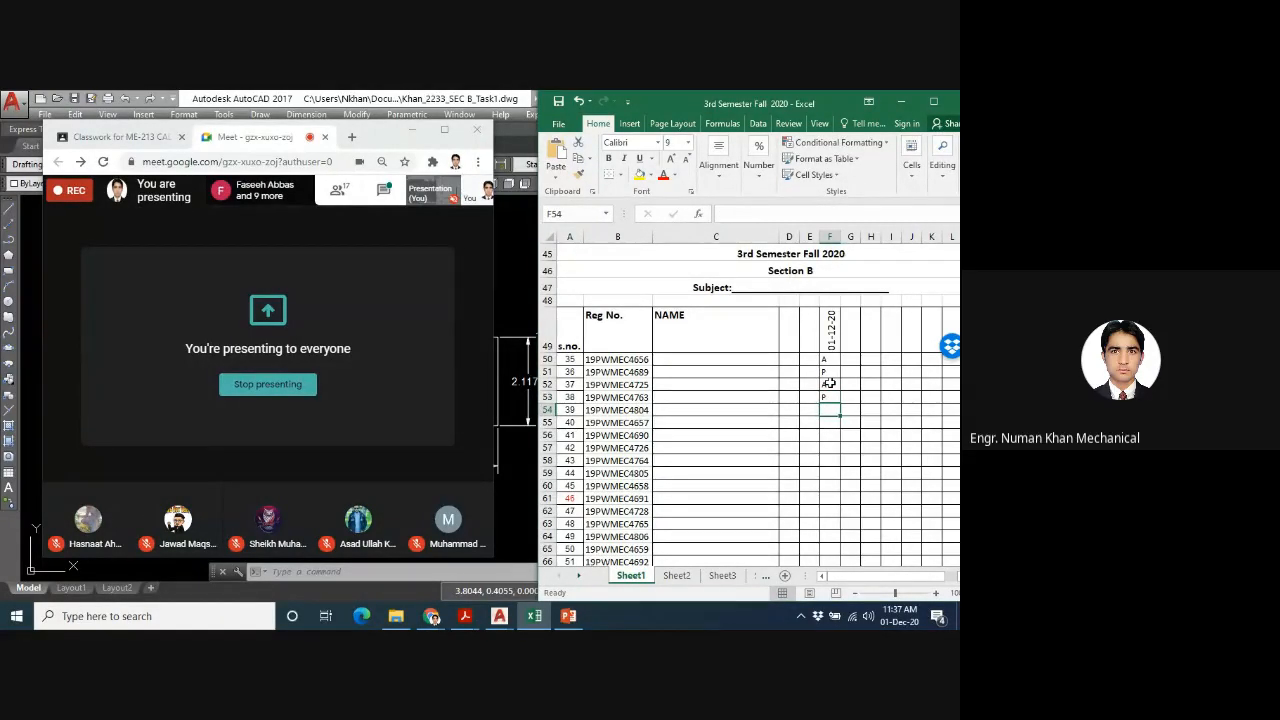
- Enter A in F54, P in F55 and P in F56 for serial numbers 39 to 41 in the 01-12-20 column
{"action": "type", "text": "A"}
{"action": "key", "text": "Return"}
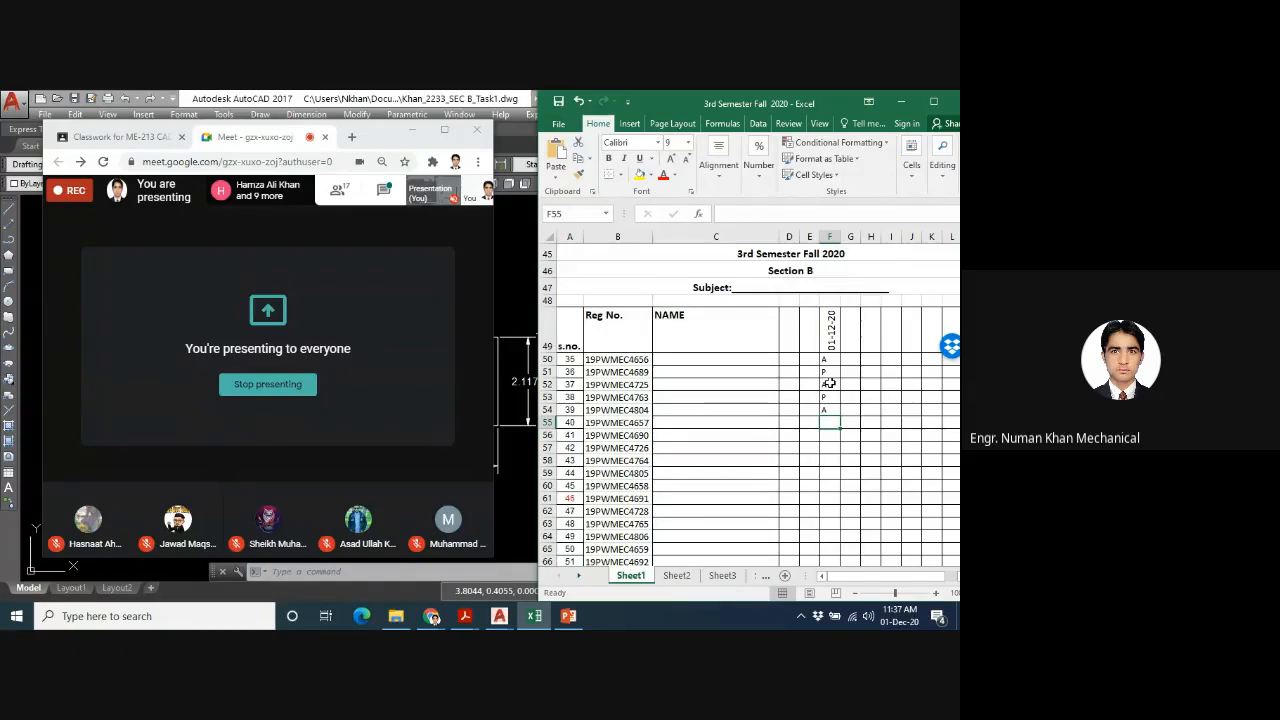
{"action": "type", "text": "A"}
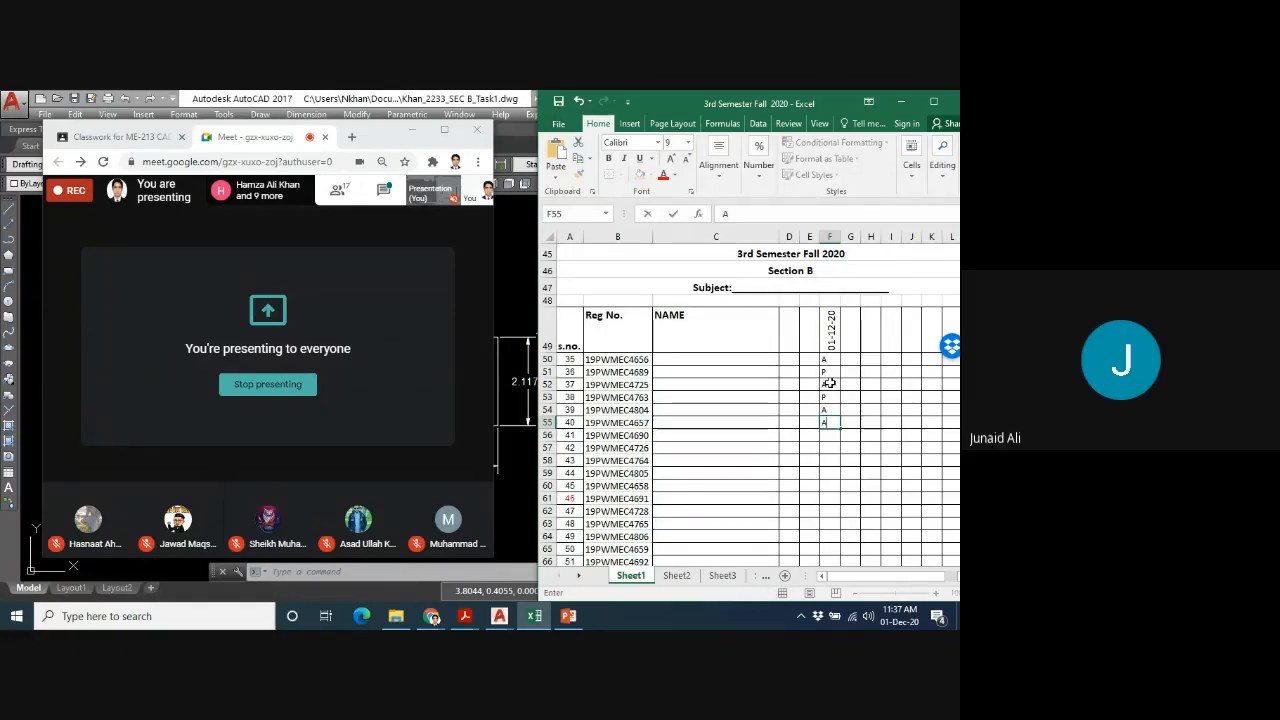
{"action": "key", "text": "Escape"}
{"action": "type", "text": "P"}
{"action": "key", "text": "Return"}
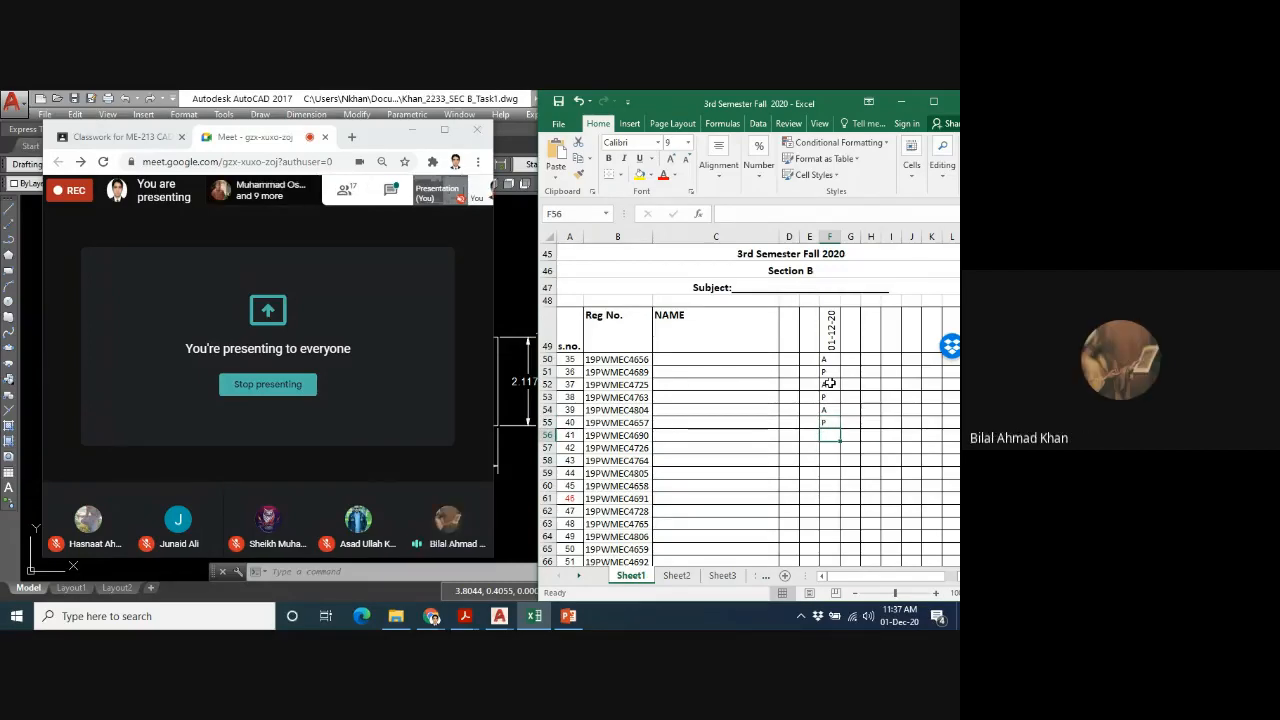
{"action": "type", "text": "P"}
{"action": "key", "text": "Return"}
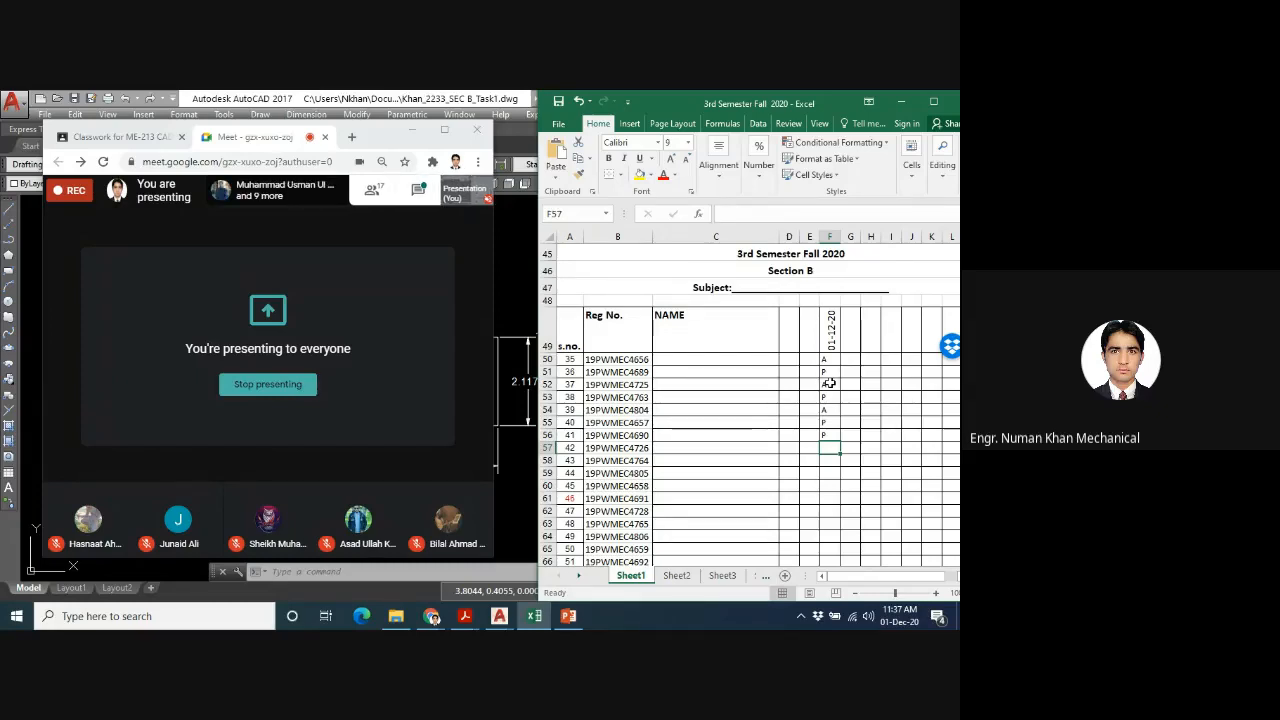
- Enter A in F57, A in F58 and P in F59 for serial numbers 42 to 44 in the 01-12-20 column
{"action": "type", "text": "A"}
{"action": "key", "text": "Return"}
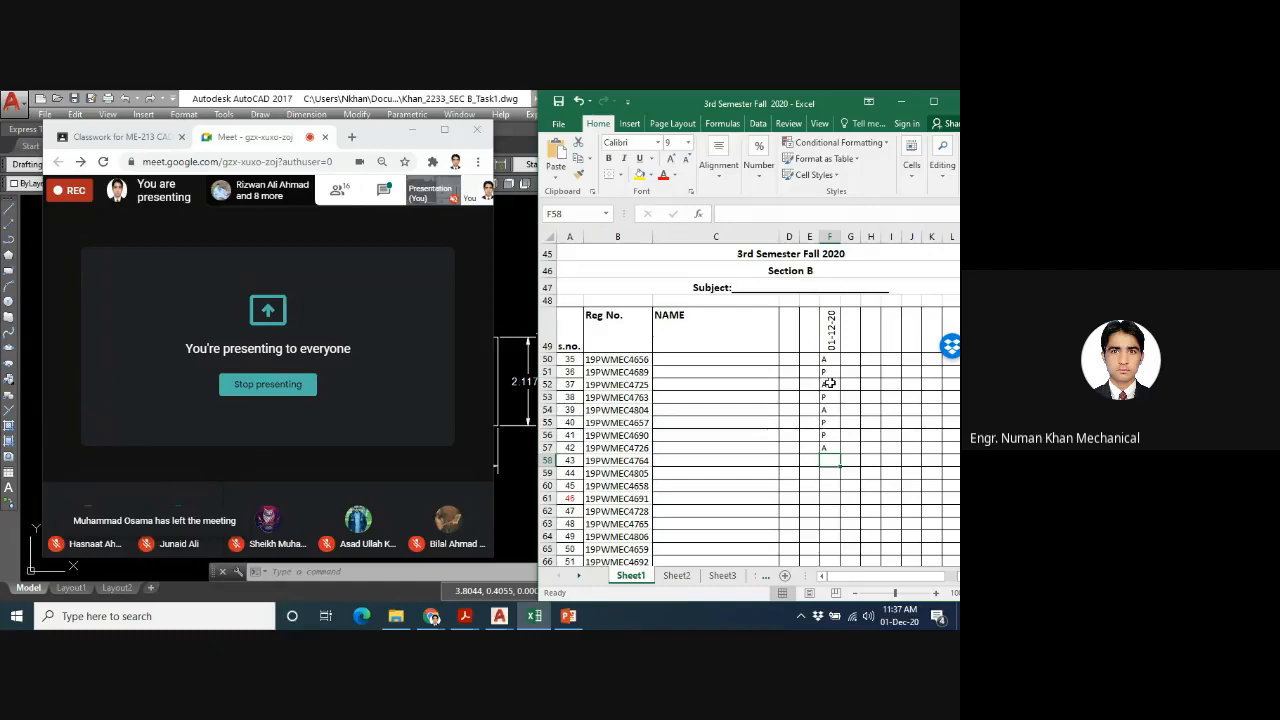
{"action": "type", "text": "A"}
{"action": "key", "text": "Return"}
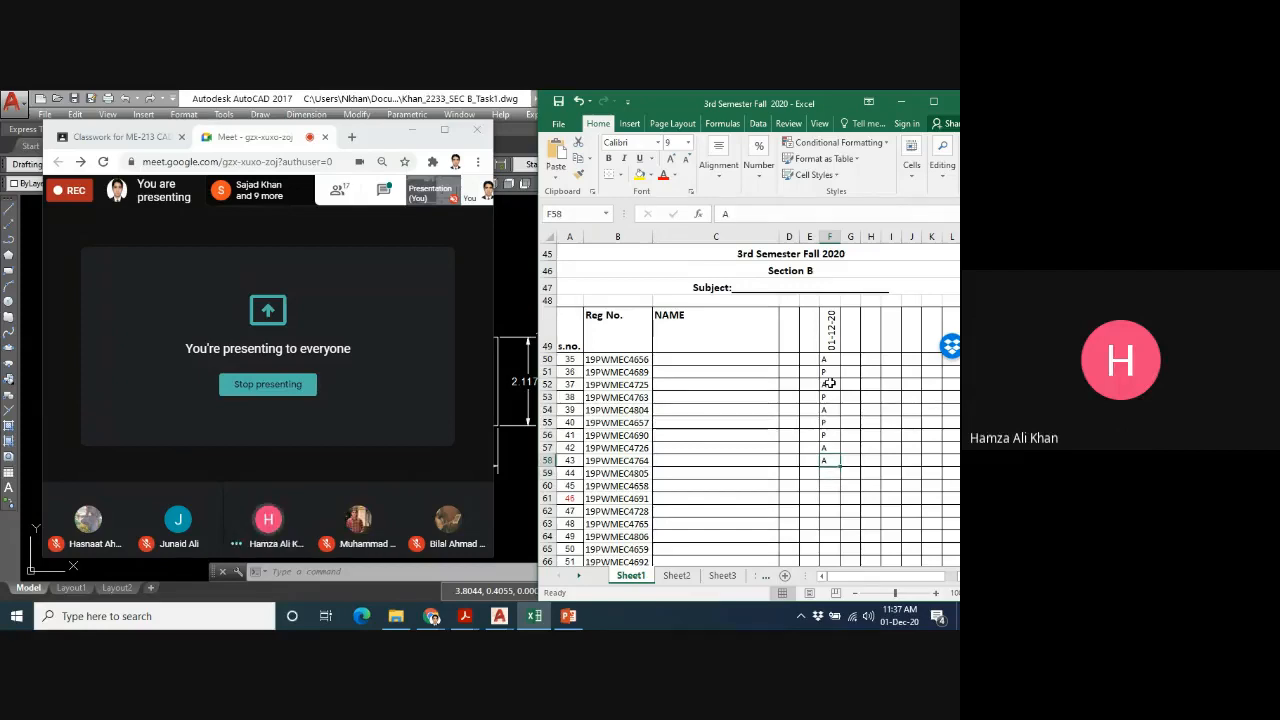
{"action": "key", "text": "Up"}
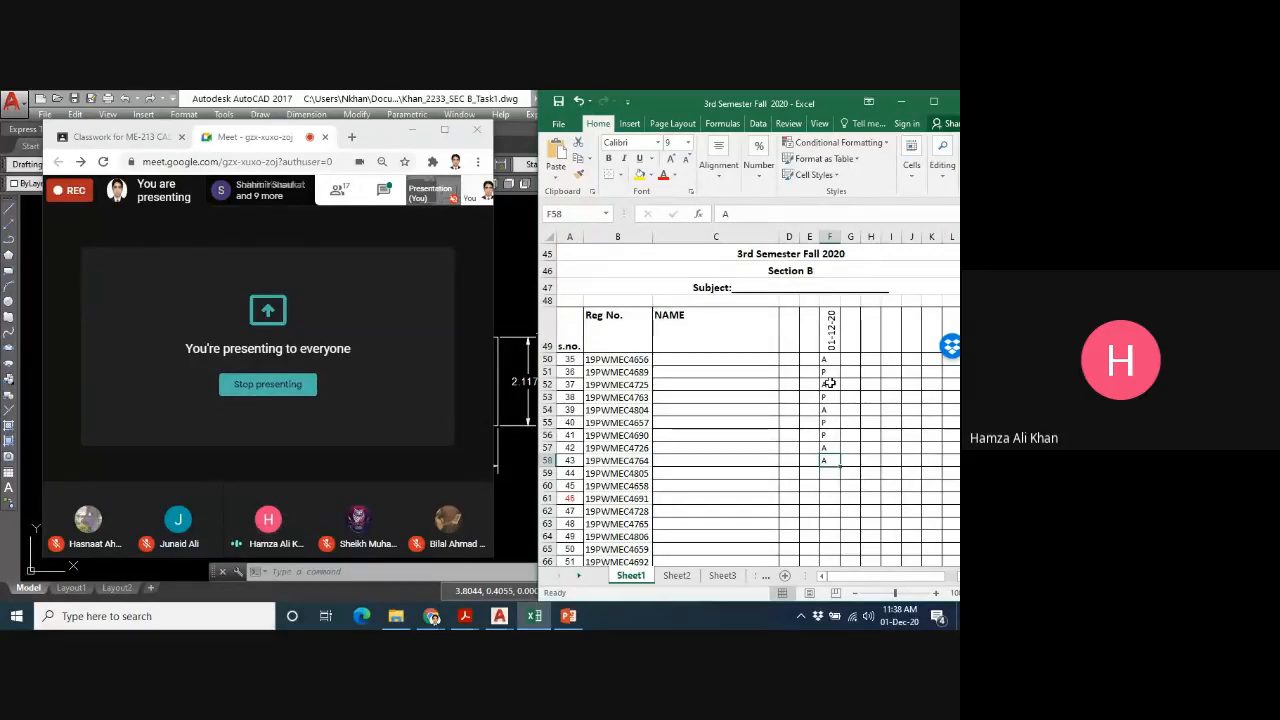
{"action": "key", "text": "Return"}
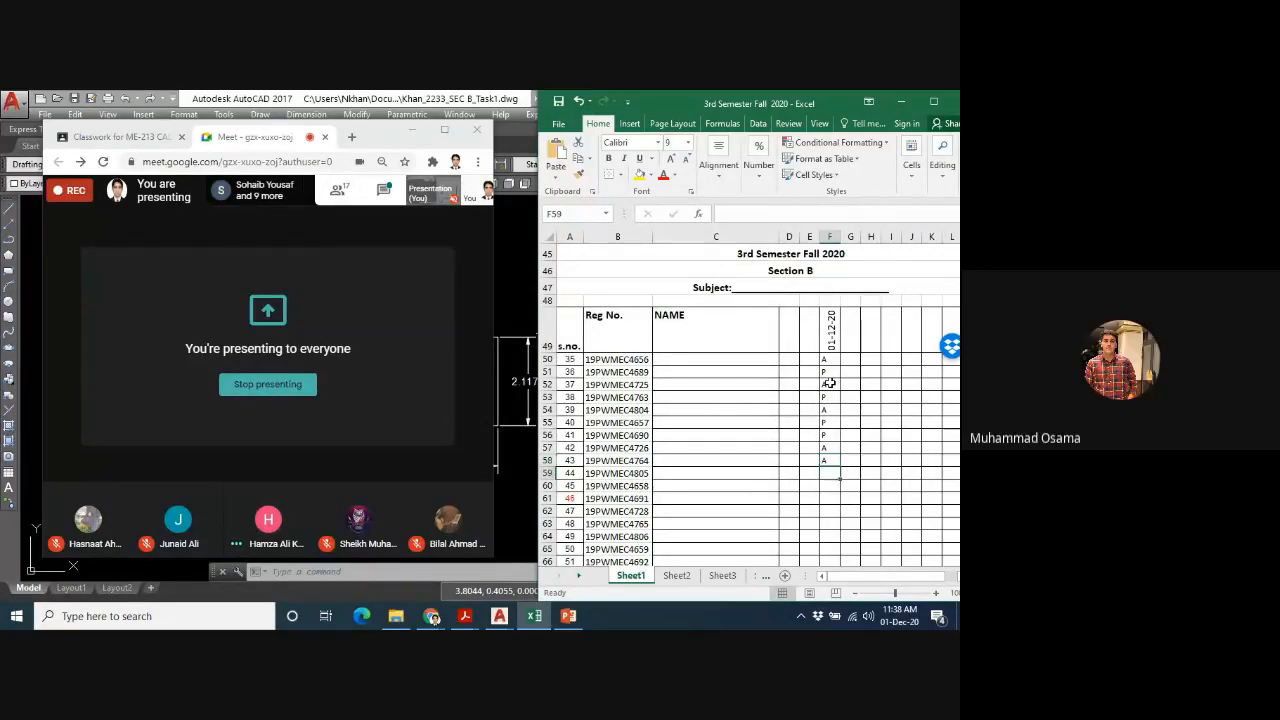
{"action": "type", "text": "P"}
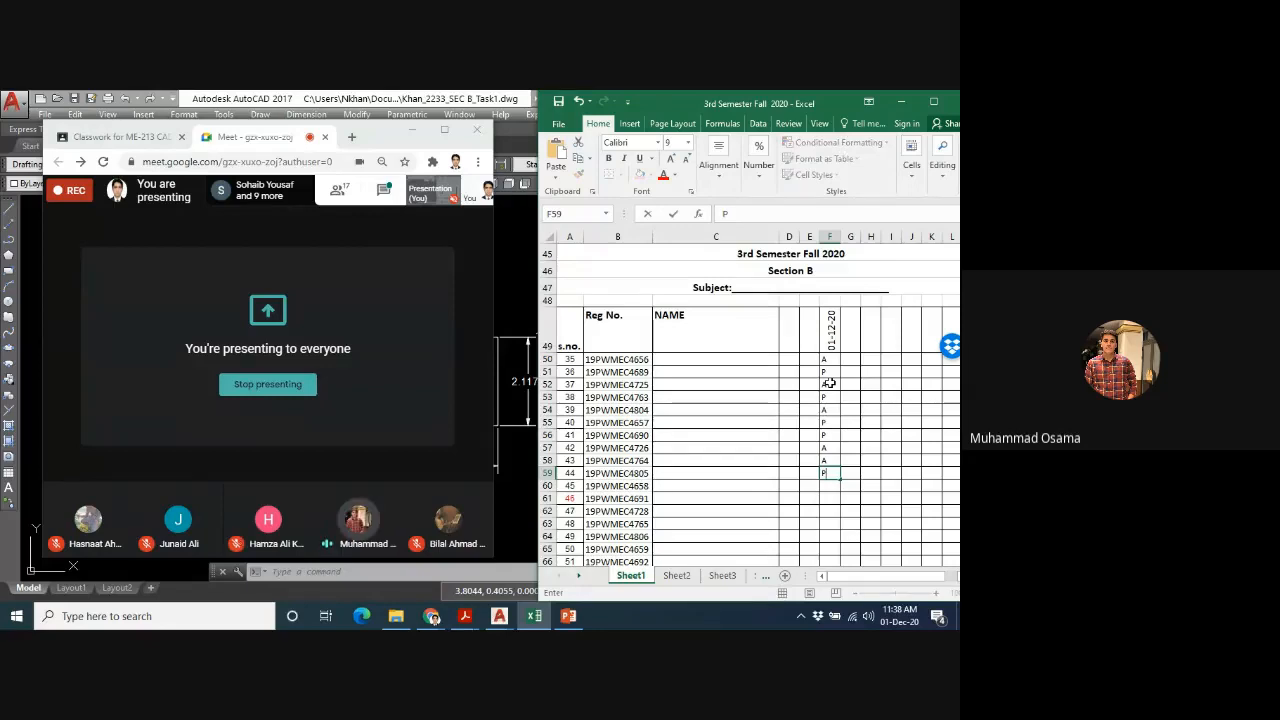
{"action": "key", "text": "Return"}
- Change the attendance mark of serial number 39 in cell F54 to P
{"action": "key", "text": "Up"}
{"action": "key", "text": "Up"}
{"action": "key", "text": "Up"}
{"action": "key", "text": "Up"}
{"action": "key", "text": "Up"}
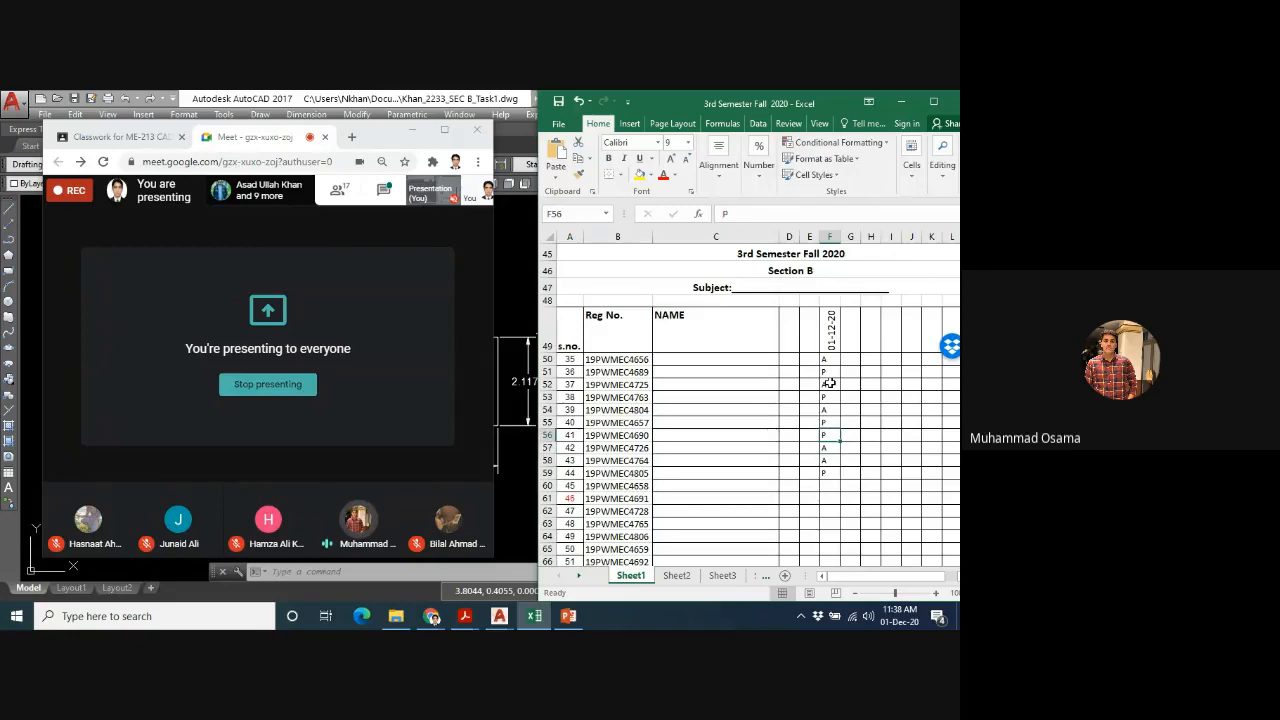
{"action": "key", "text": "Up"}
{"action": "type", "text": "P"}
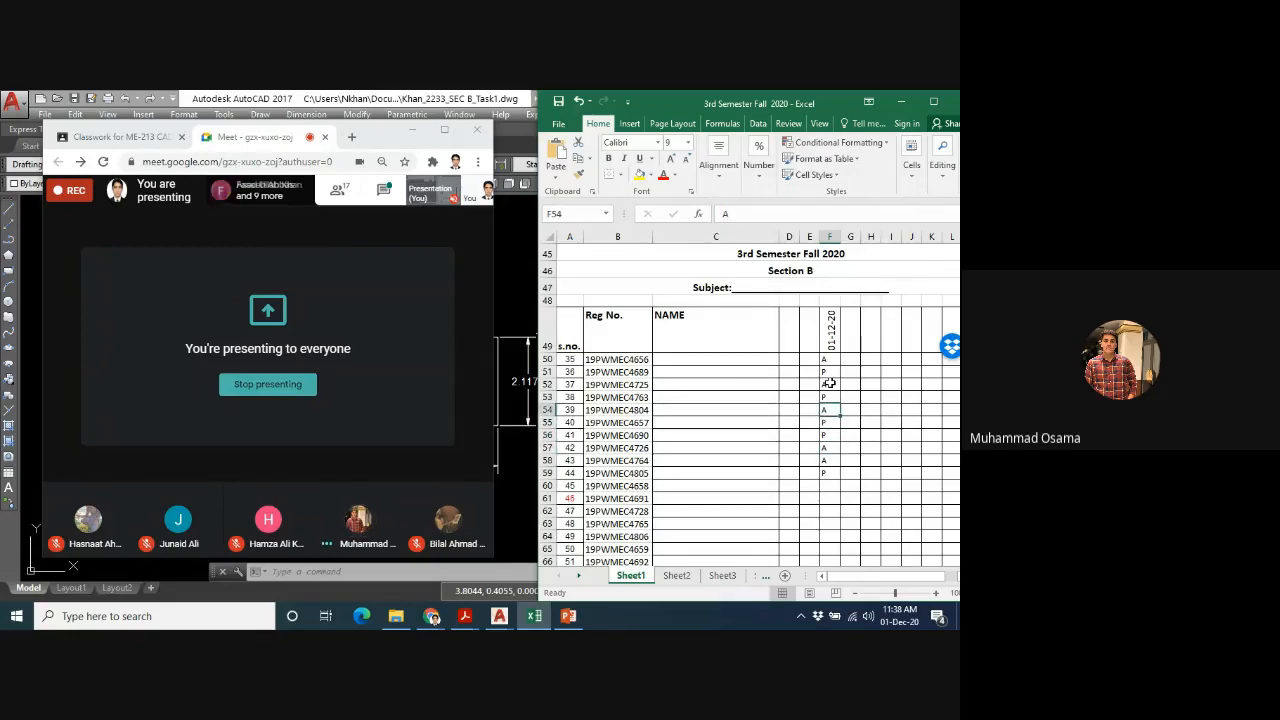
{"action": "key", "text": "Return"}
- Enter A in F60 and P in F61 for serial numbers 45 and 46 in the 01-12-20 column
{"action": "key", "text": "Down"}
{"action": "key", "text": "Down"}
{"action": "key", "text": "Down"}
{"action": "key", "text": "Down"}
{"action": "key", "text": "Down"}
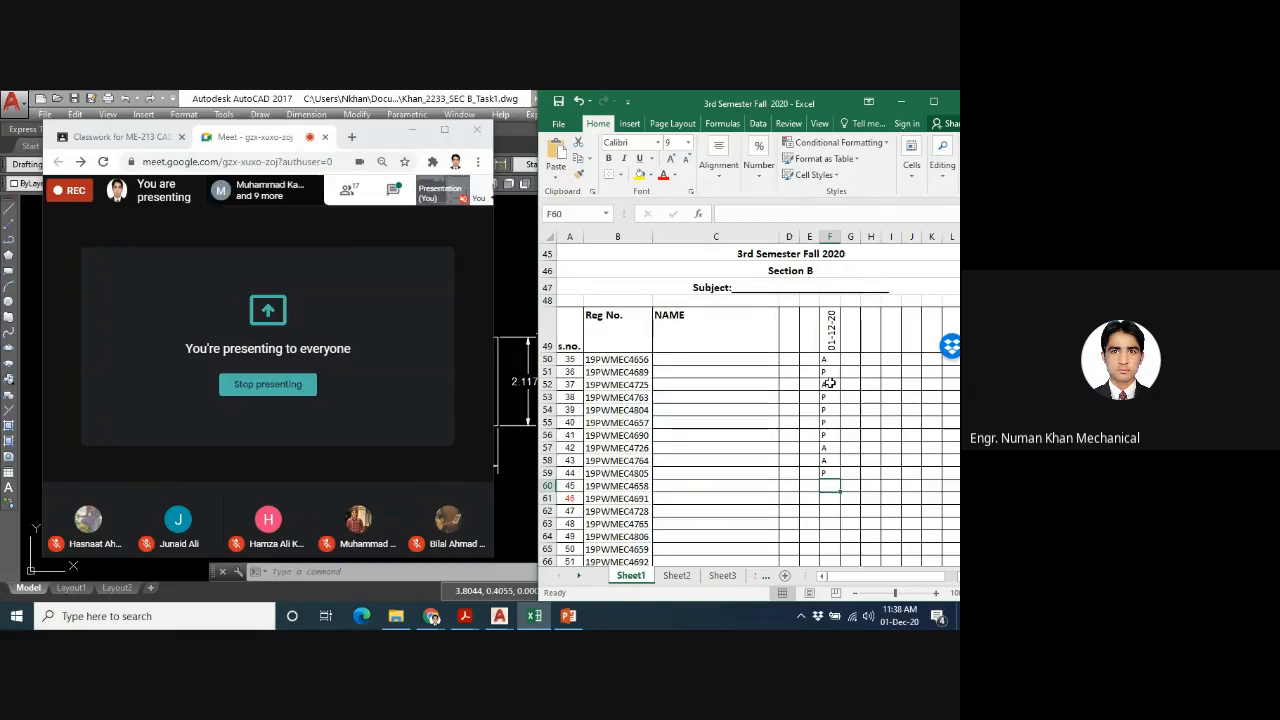
{"action": "type", "text": "A"}
{"action": "key", "text": "Return"}
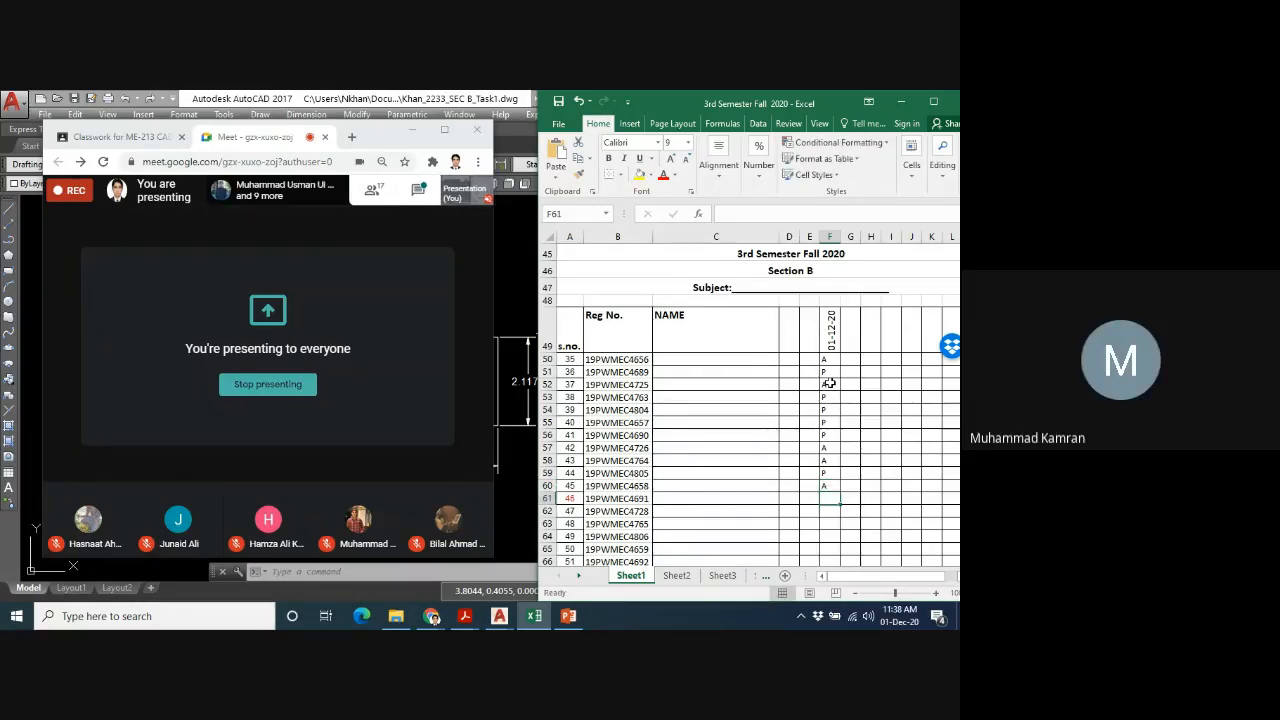
{"action": "type", "text": "P"}
{"action": "key", "text": "Return"}
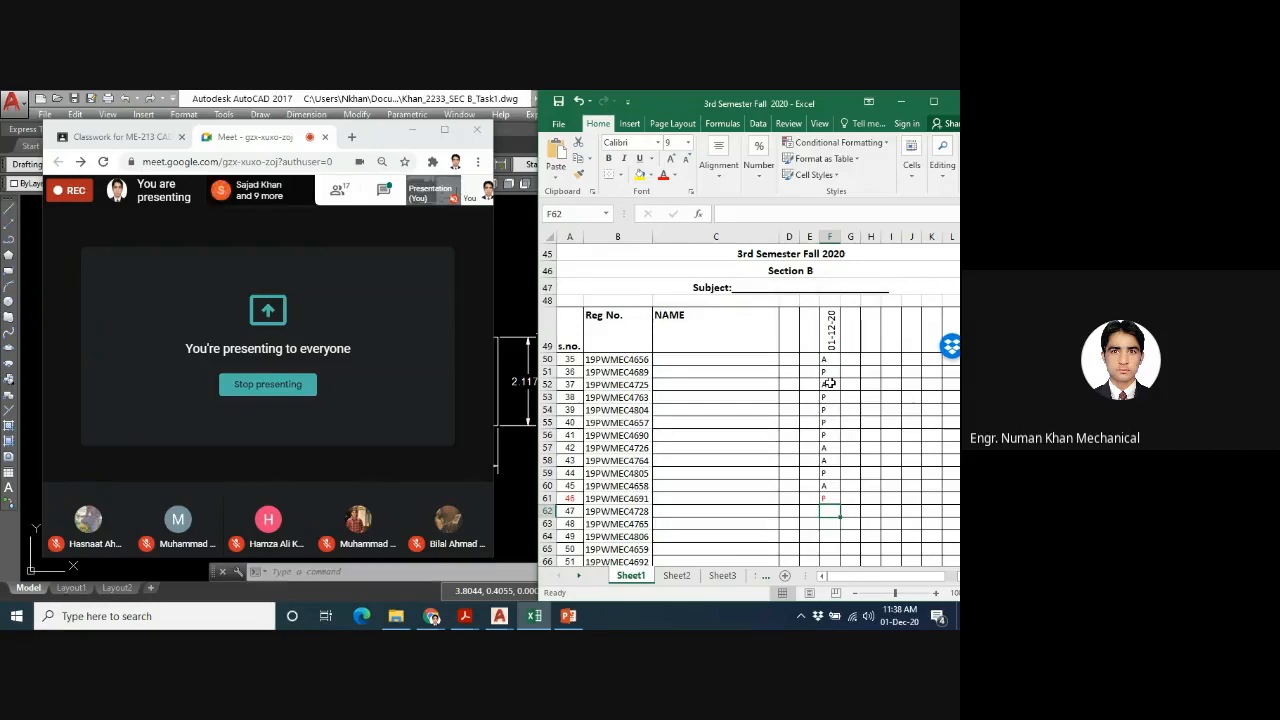
- Mark serial numbers 47 to 49 as A in cells F62 to F64 of the 01-12-20 column
{"action": "type", "text": "A"}
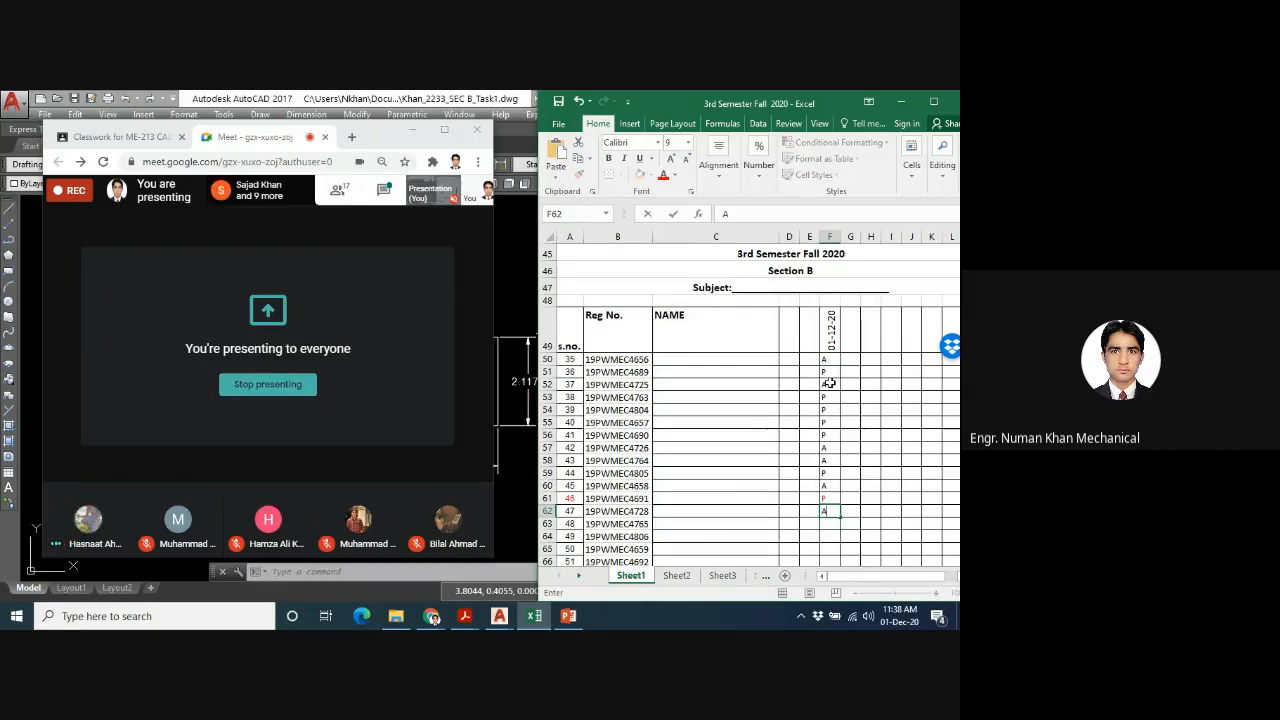
{"action": "key", "text": "ctrl+Return"}
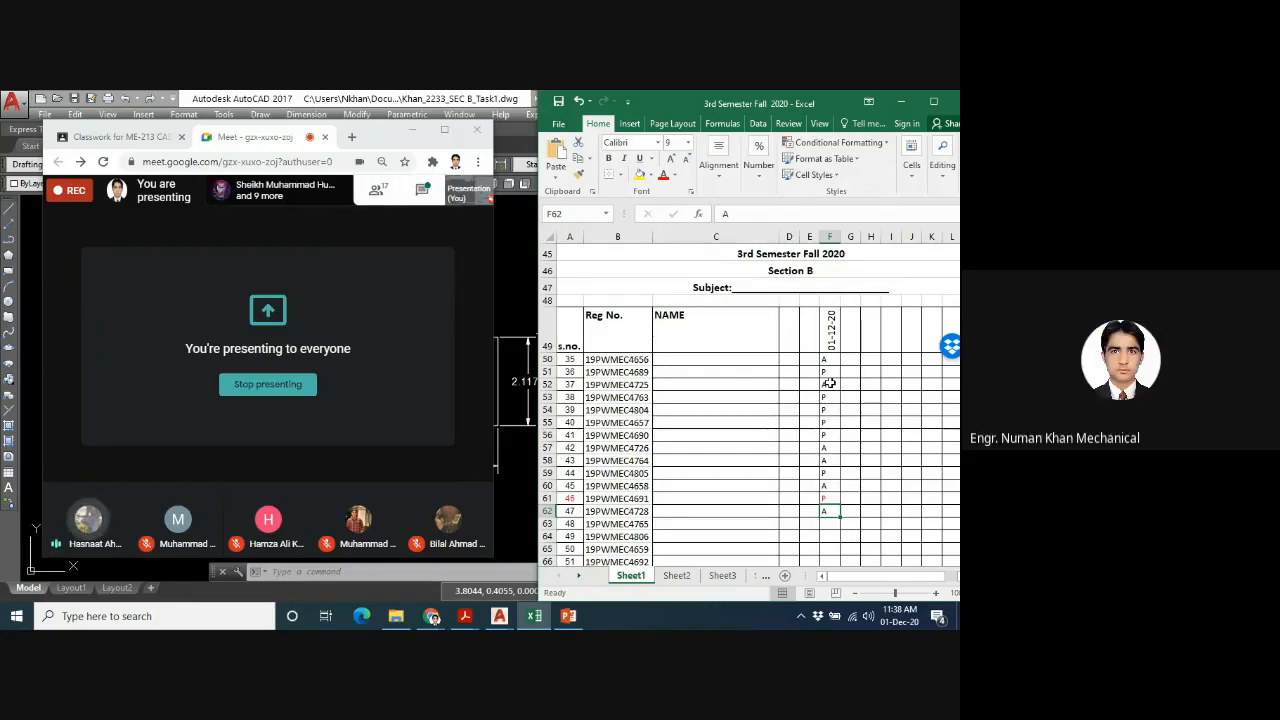
{"action": "key", "text": "Return"}
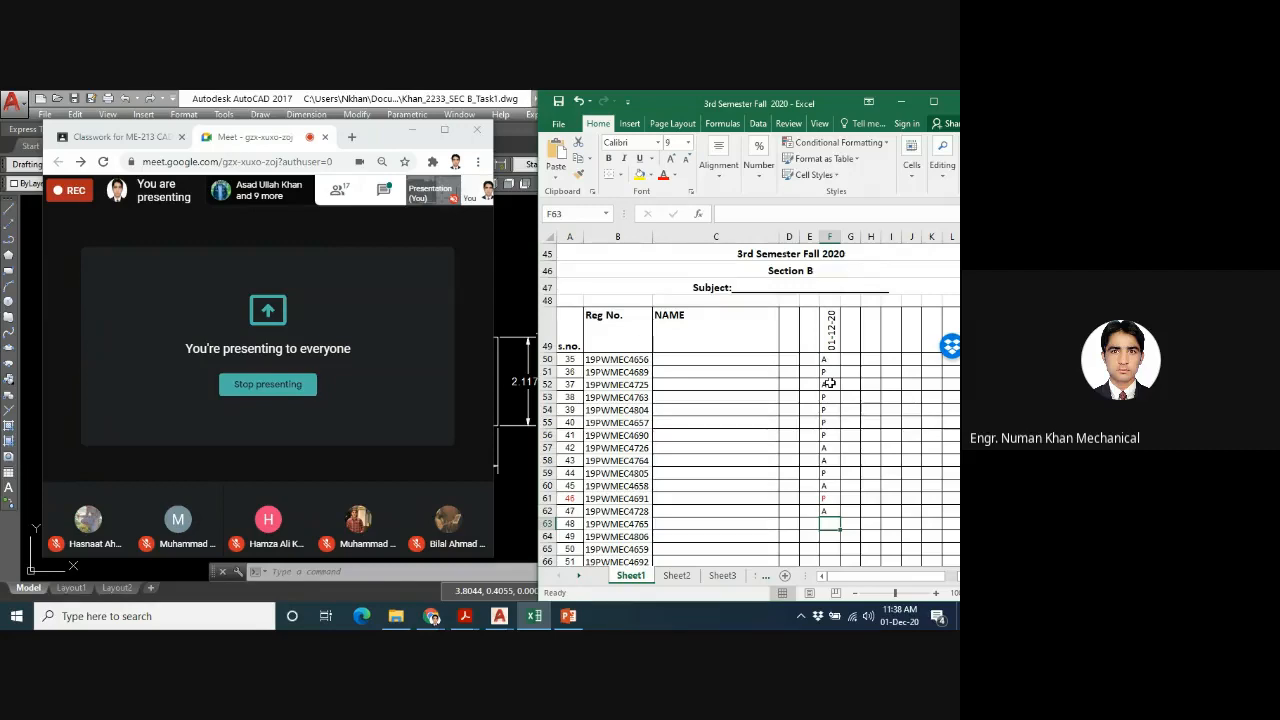
{"action": "type", "text": "A"}
{"action": "key", "text": "Return"}
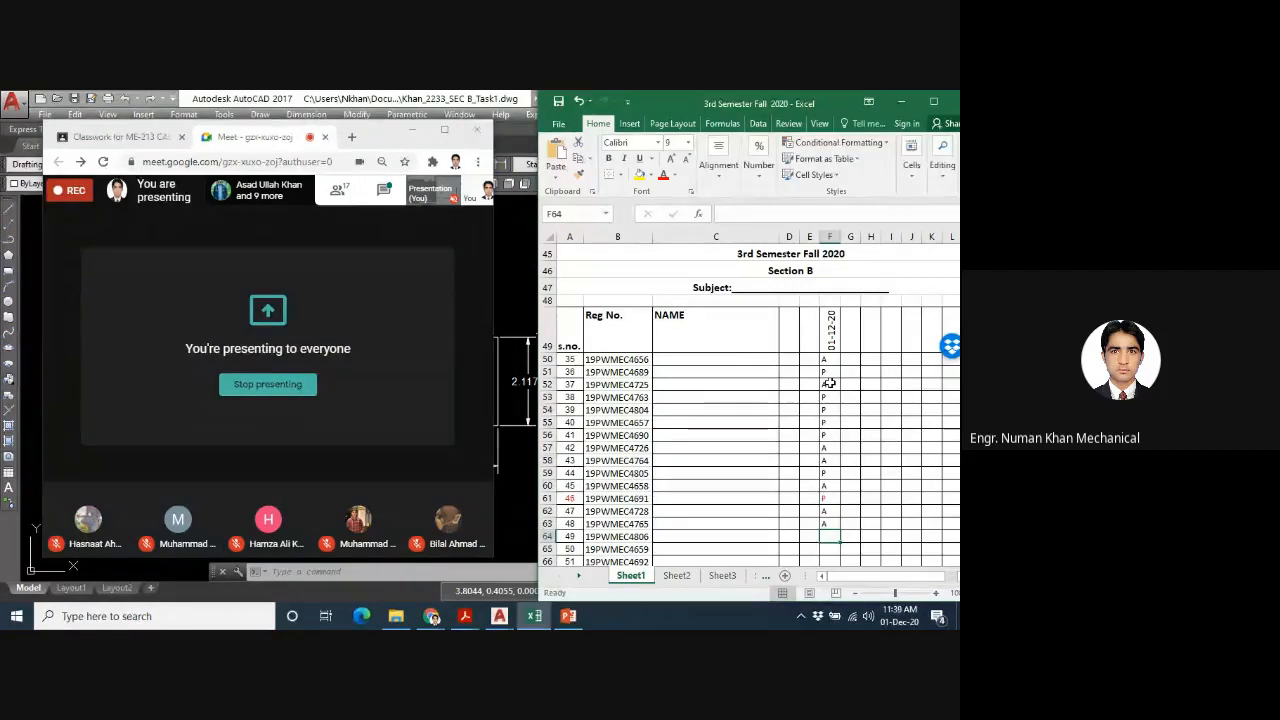
{"action": "type", "text": "A"}
{"action": "key", "text": "Return"}
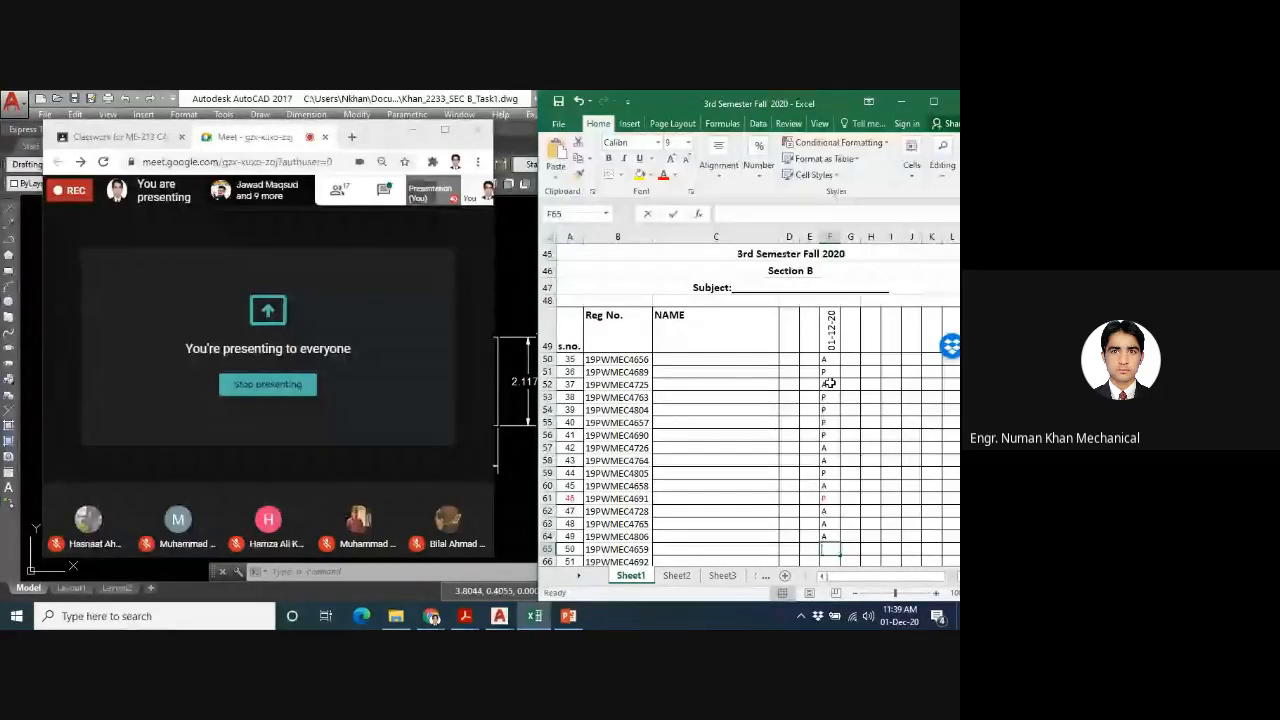
- Enter A in F65, A in F66, P in F67 and A in F68 for serial numbers 50 to 53
{"action": "type", "text": "A"}
{"action": "key", "text": "Return"}
{"action": "type", "text": "A"}
{"action": "key", "text": "Return"}
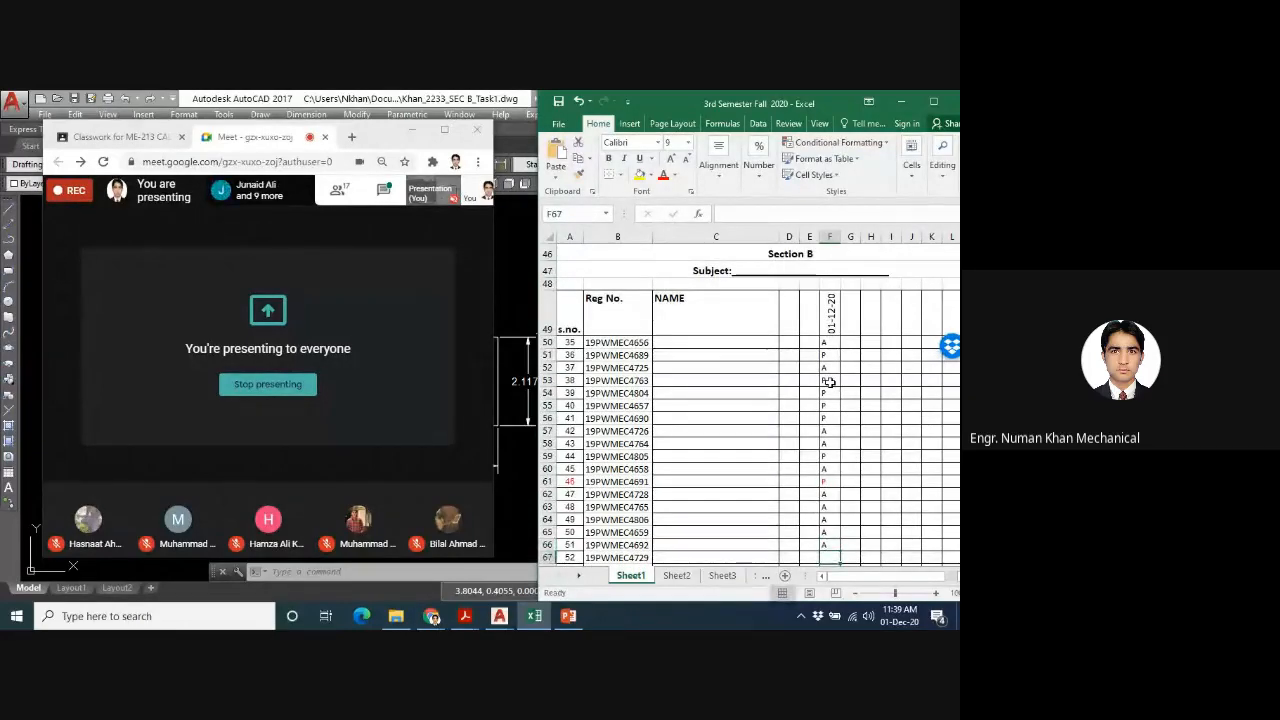
{"action": "type", "text": "P"}
{"action": "key", "text": "Return"}
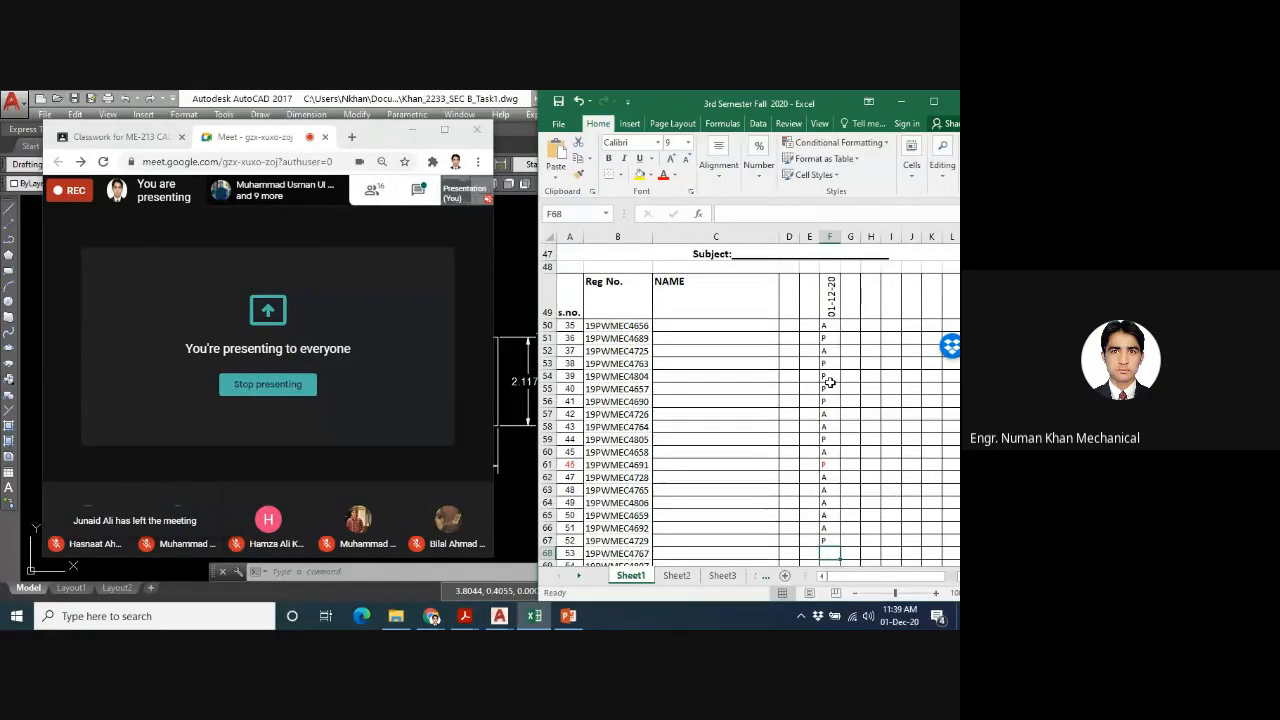
{"action": "type", "text": "A"}
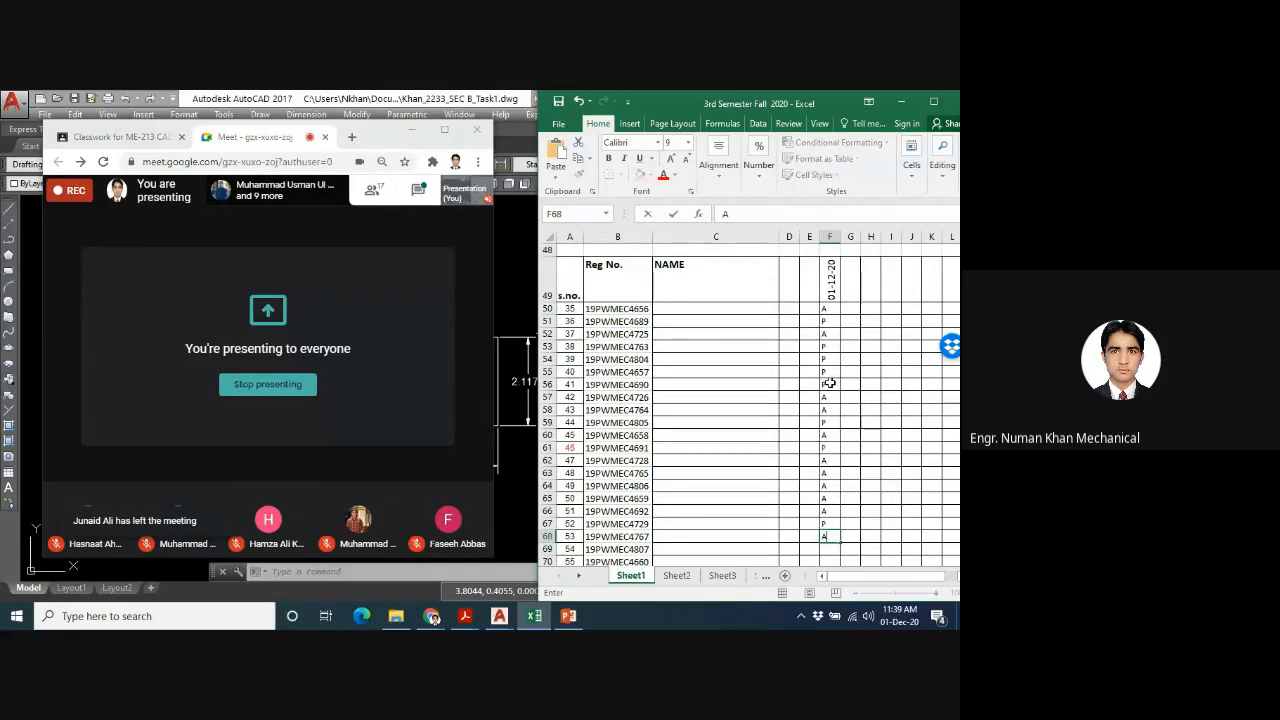
{"action": "key", "text": "Return"}
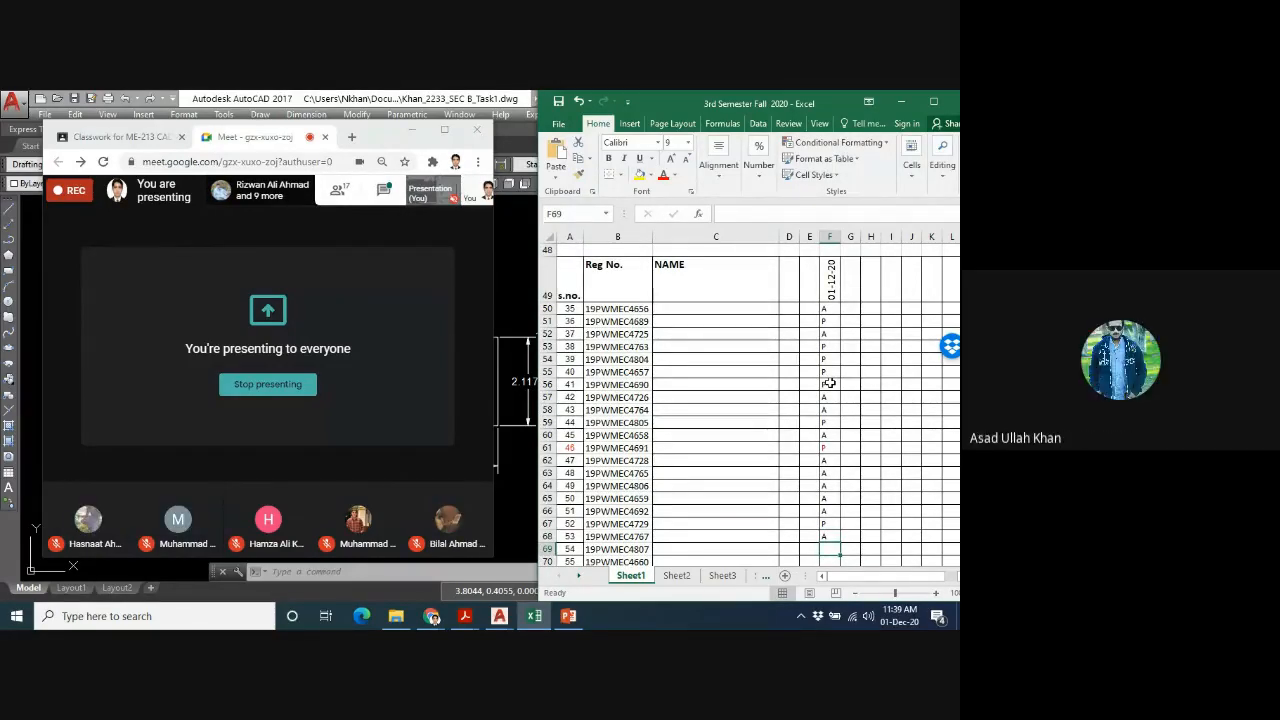
- Change the attendance mark of serial number 53 in cell F68 to P
{"action": "key", "text": "Up"}
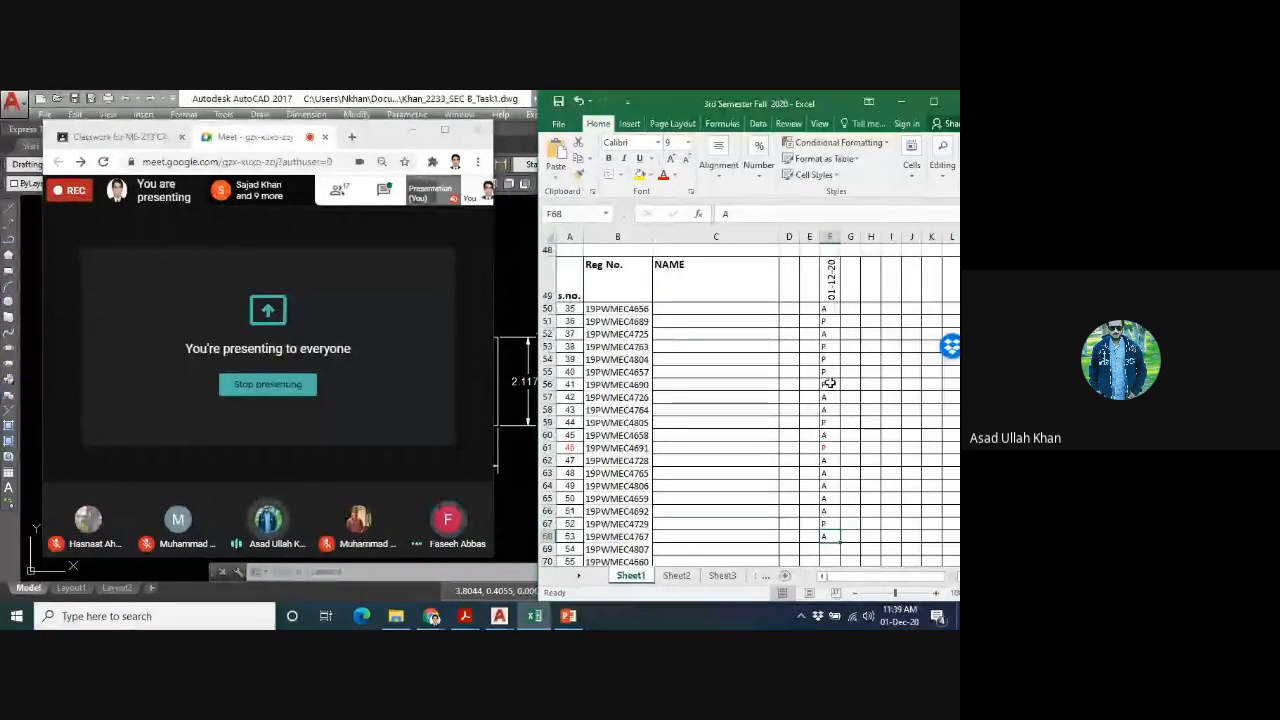
{"action": "key", "text": "Up"}
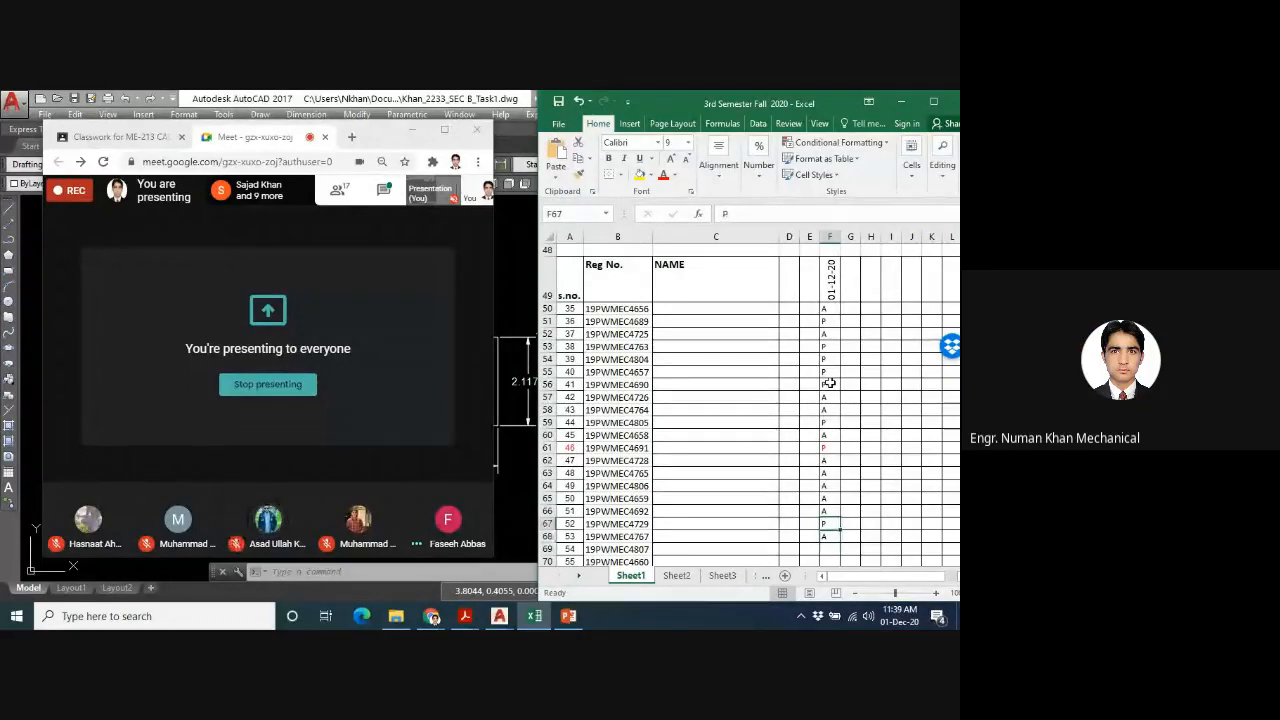
{"action": "key", "text": "Down"}
{"action": "key", "text": "Up"}
{"action": "key", "text": "Down"}
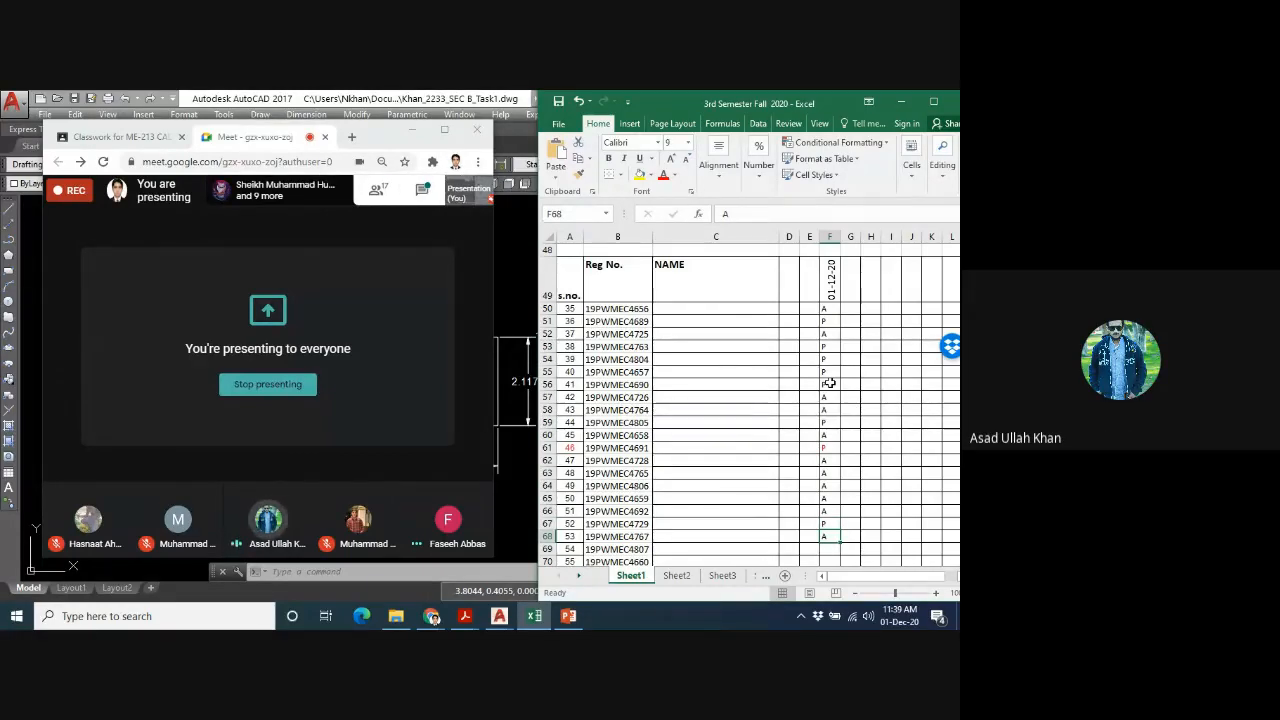
{"action": "type", "text": "P"}
{"action": "key", "text": "Return"}
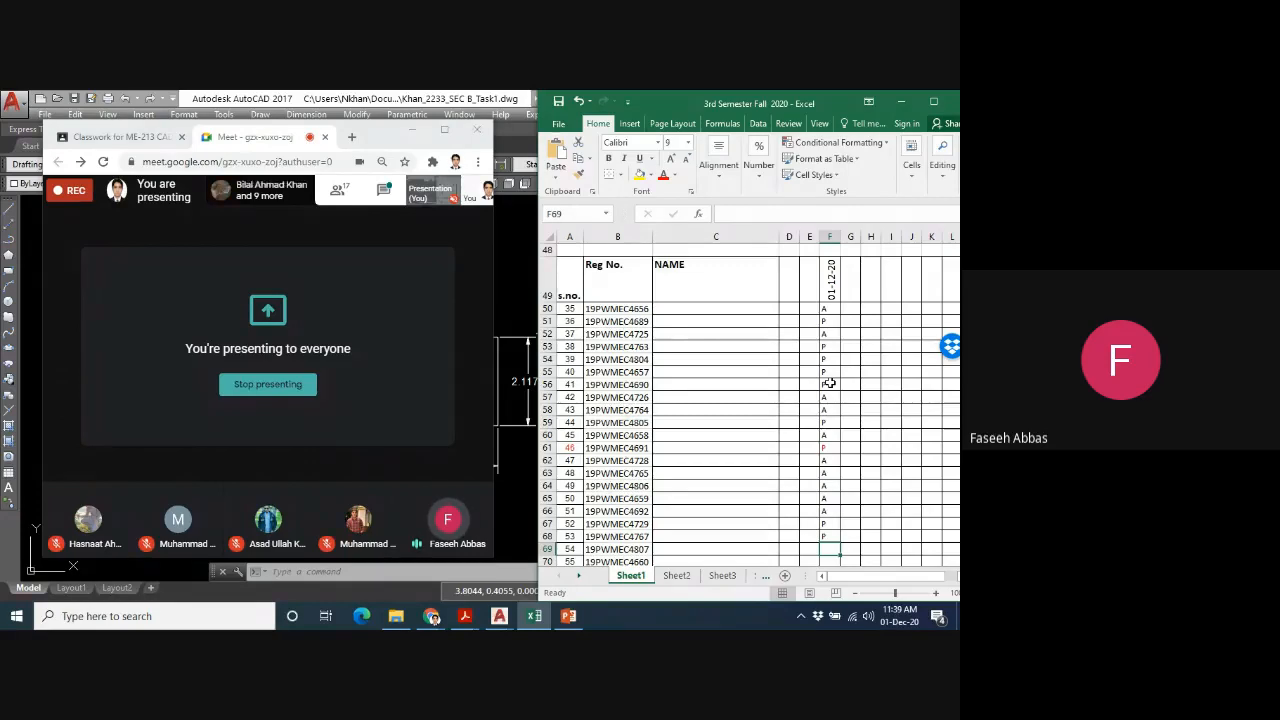
- Change the attendance mark of serial number 49 in cell F64 to P and return to the empty cell F69
{"action": "key", "text": "Up"}
{"action": "key", "text": "Up"}
{"action": "key", "text": "Up"}
{"action": "key", "text": "Up"}
{"action": "key", "text": "Up"}
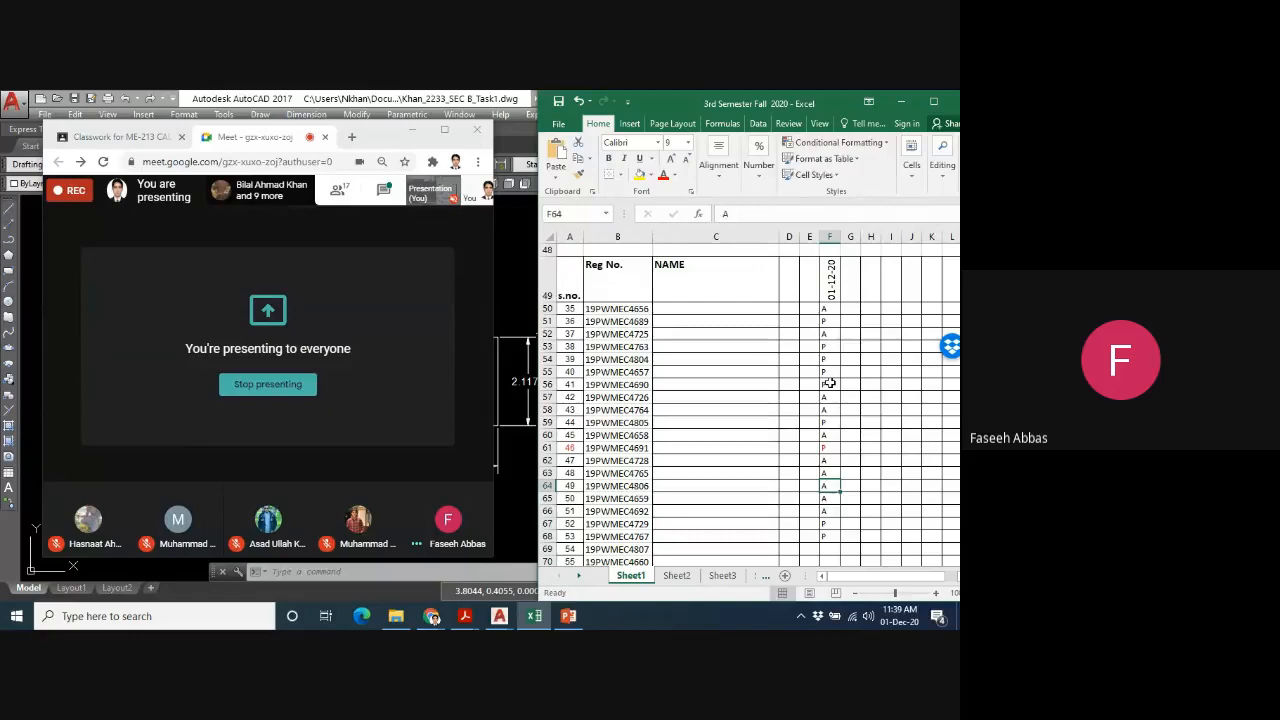
{"action": "type", "text": "P"}
{"action": "key", "text": "Return"}
{"action": "key", "text": "Down"}
{"action": "key", "text": "Down"}
{"action": "key", "text": "Down"}
{"action": "key", "text": "Down"}
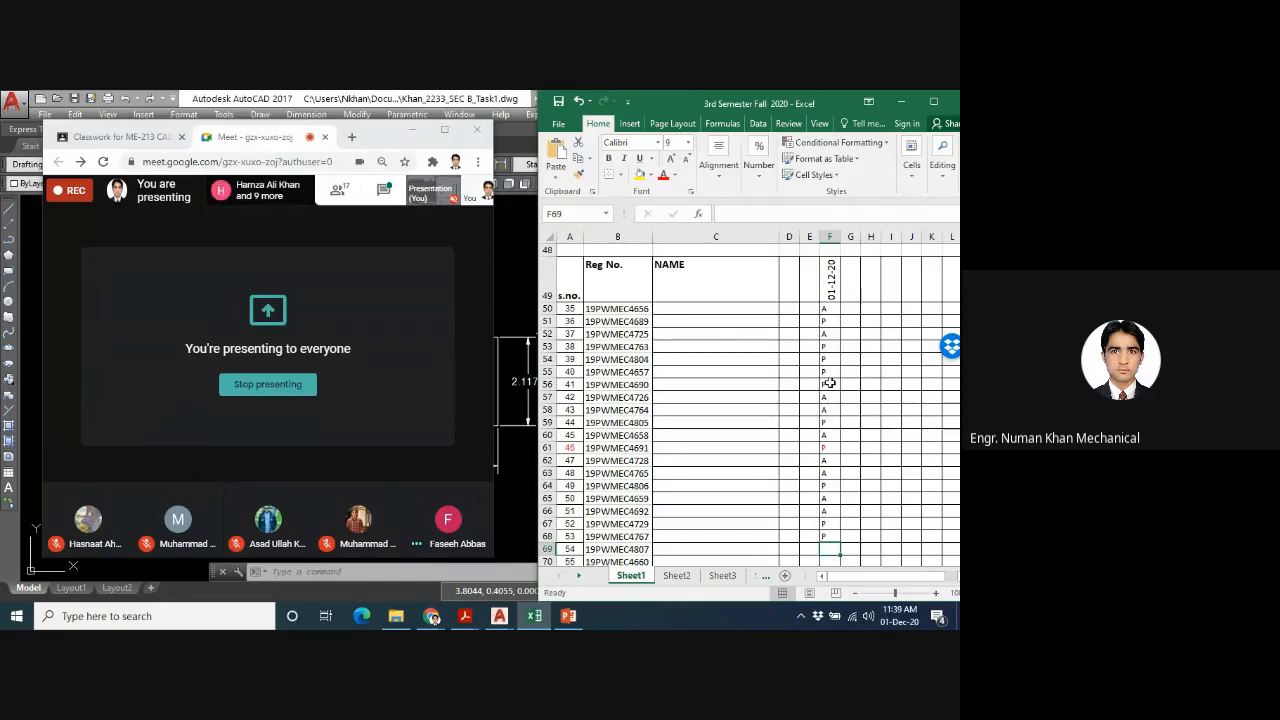
- Switch to the Google Meet call and open its chat to read the students' attendance messages
{"action": "left_click", "coordinate": [342, 192]}
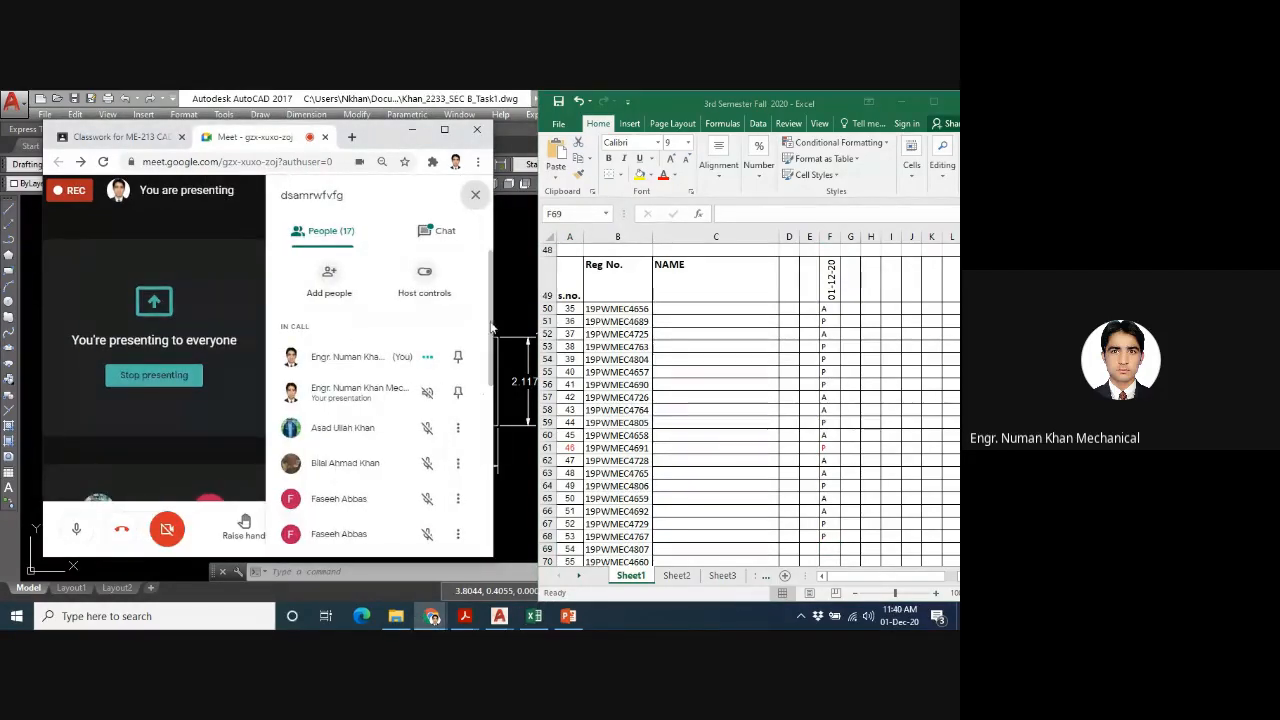
{"action": "left_click", "coordinate": [412, 238]}
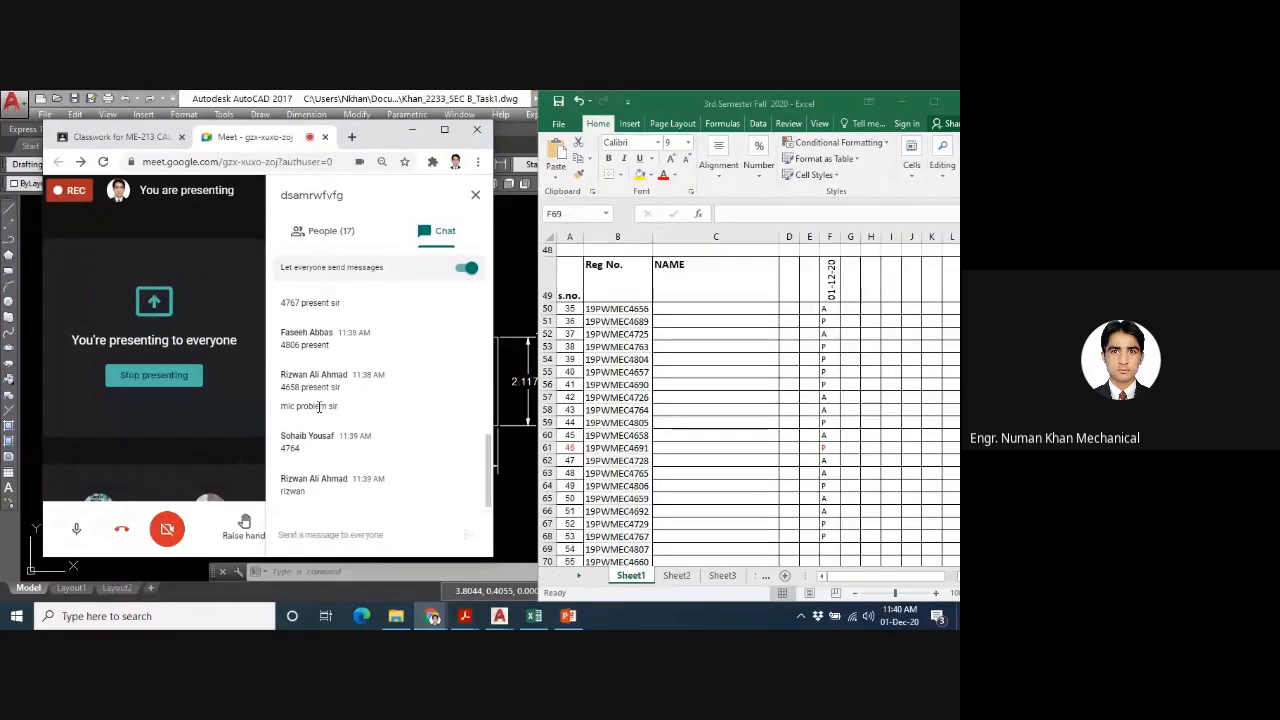
- Check the chat's attendance messages and change the mark of serial number 45 in cell F60 to P
{"action": "scroll", "coordinate": [330, 360], "scroll_direction": "up", "scroll_amount": 10}
{"action": "scroll", "coordinate": [330, 362], "scroll_direction": "down", "scroll_amount": 10}
{"action": "left_click", "coordinate": [826, 552]}
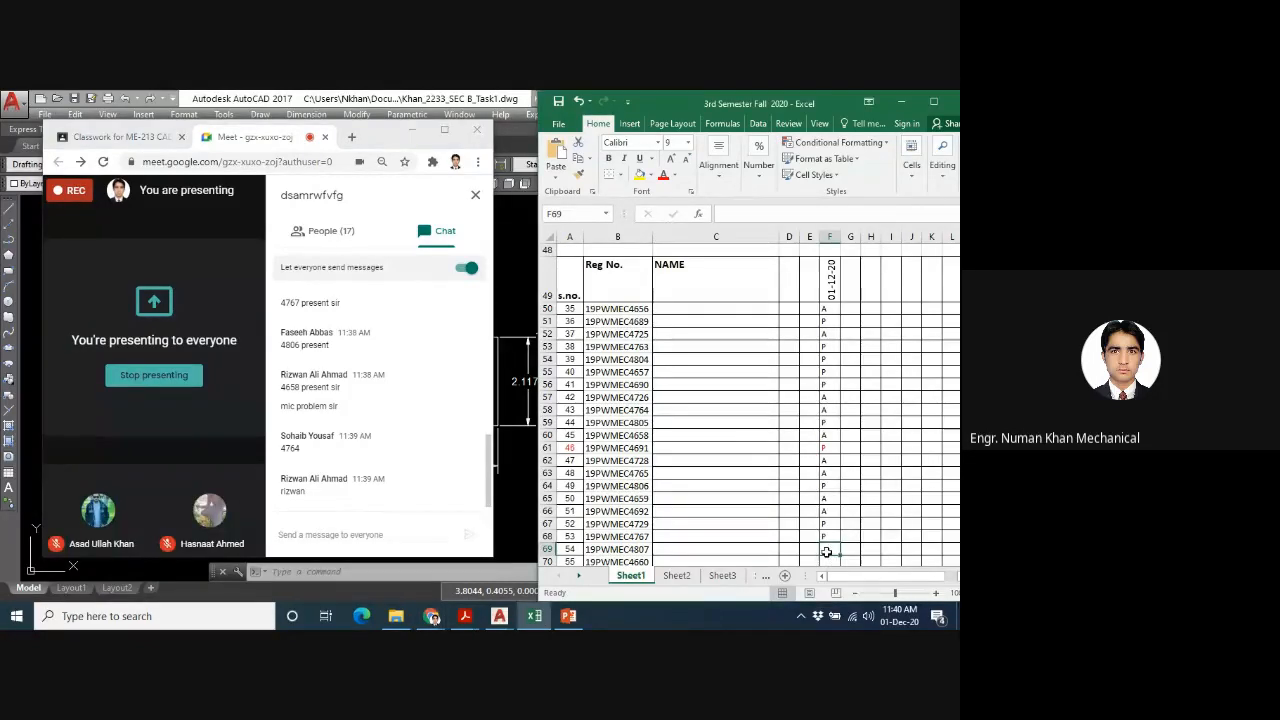
{"action": "left_click", "coordinate": [936, 509]}
{"action": "left_click", "coordinate": [826, 435]}
{"action": "type", "text": "P"}
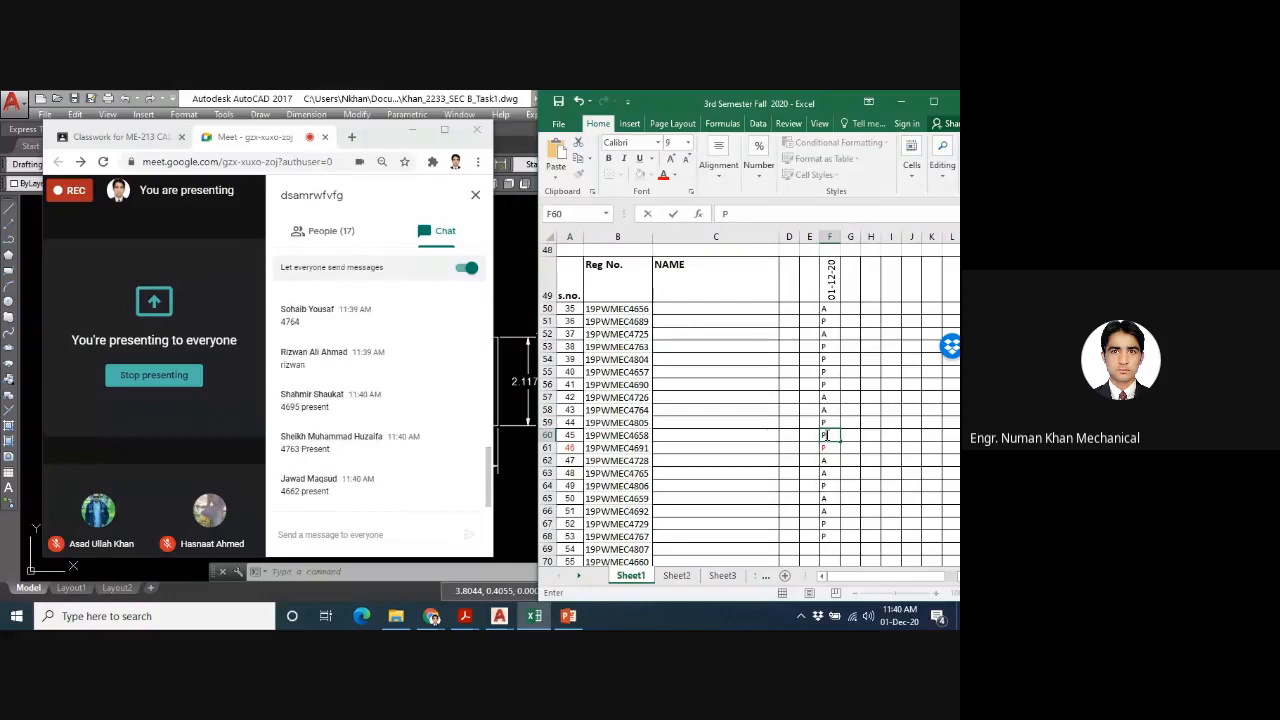
{"action": "key", "text": "Down"}
{"action": "key", "text": "Down"}
{"action": "key", "text": "Down"}
{"action": "key", "text": "Down"}
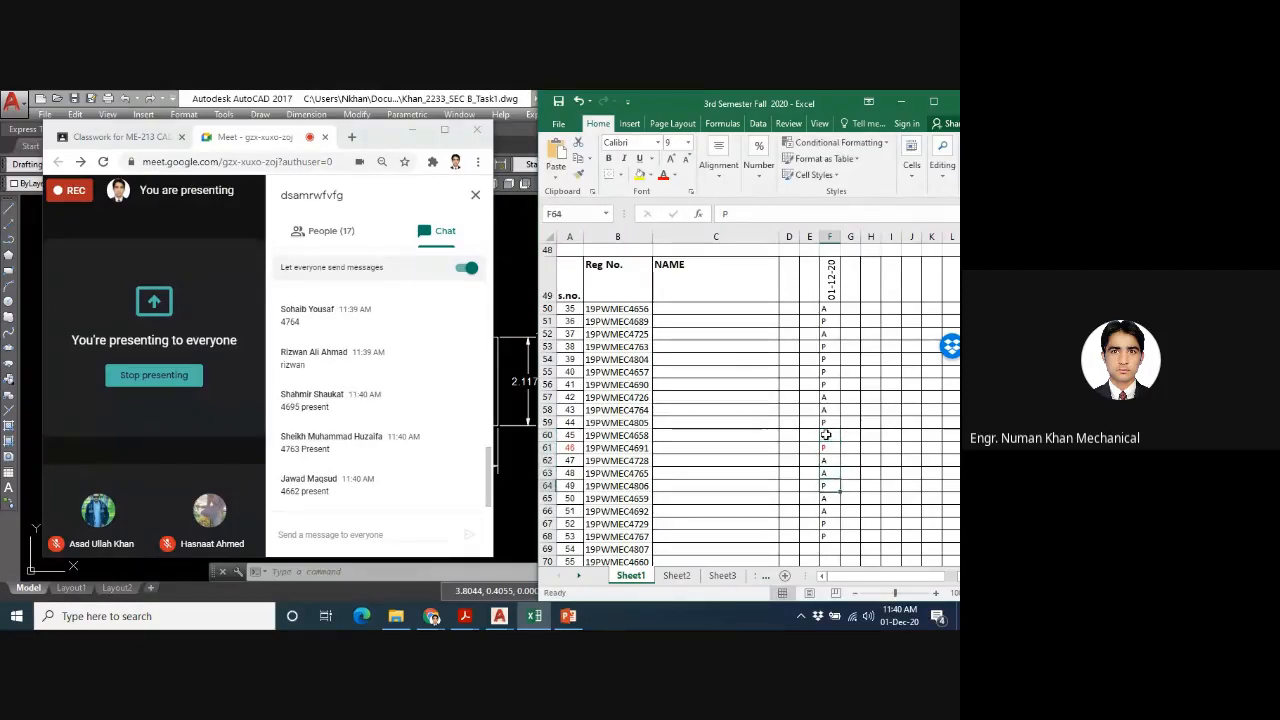
- Look through the attendance column down to row 71 and back up to the Section B header
{"action": "key", "text": "Down"}
{"action": "key", "text": "Down"}
{"action": "key", "text": "Down"}
{"action": "key", "text": "Down"}
{"action": "key", "text": "Down"}
{"action": "key", "text": "Down"}
{"action": "key", "text": "Down"}
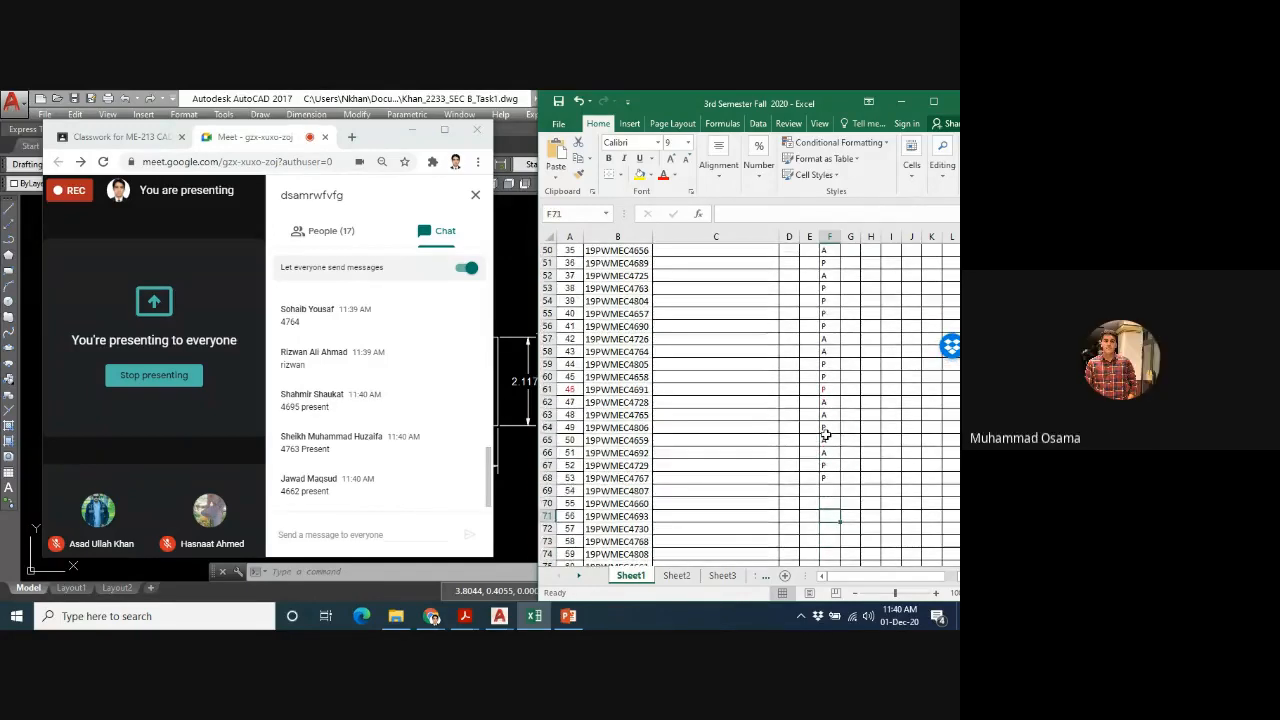
{"action": "key", "text": "Up"}
{"action": "key", "text": "Up"}
{"action": "key", "text": "Up"}
{"action": "key", "text": "Up"}
{"action": "key", "text": "Up"}
{"action": "key", "text": "Up"}
{"action": "key", "text": "Up"}
{"action": "key", "text": "Up"}
{"action": "key", "text": "Up"}
{"action": "key", "text": "Up"}
{"action": "key", "text": "Up"}
{"action": "key", "text": "Up"}
{"action": "key", "text": "Up"}
{"action": "key", "text": "Up"}
{"action": "key", "text": "Up"}
{"action": "key", "text": "Up"}
{"action": "key", "text": "Up"}
{"action": "key", "text": "Up"}
{"action": "key", "text": "Up"}
{"action": "key", "text": "Up"}
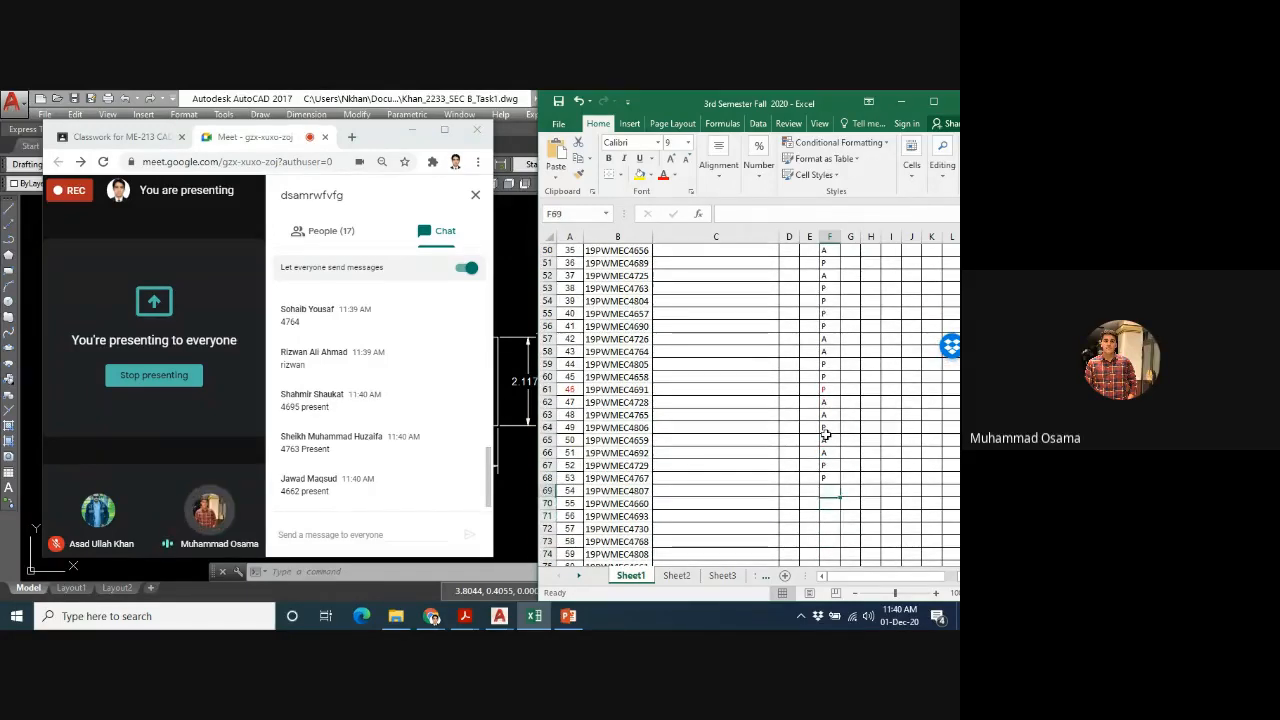
{"action": "key", "text": "Up"}
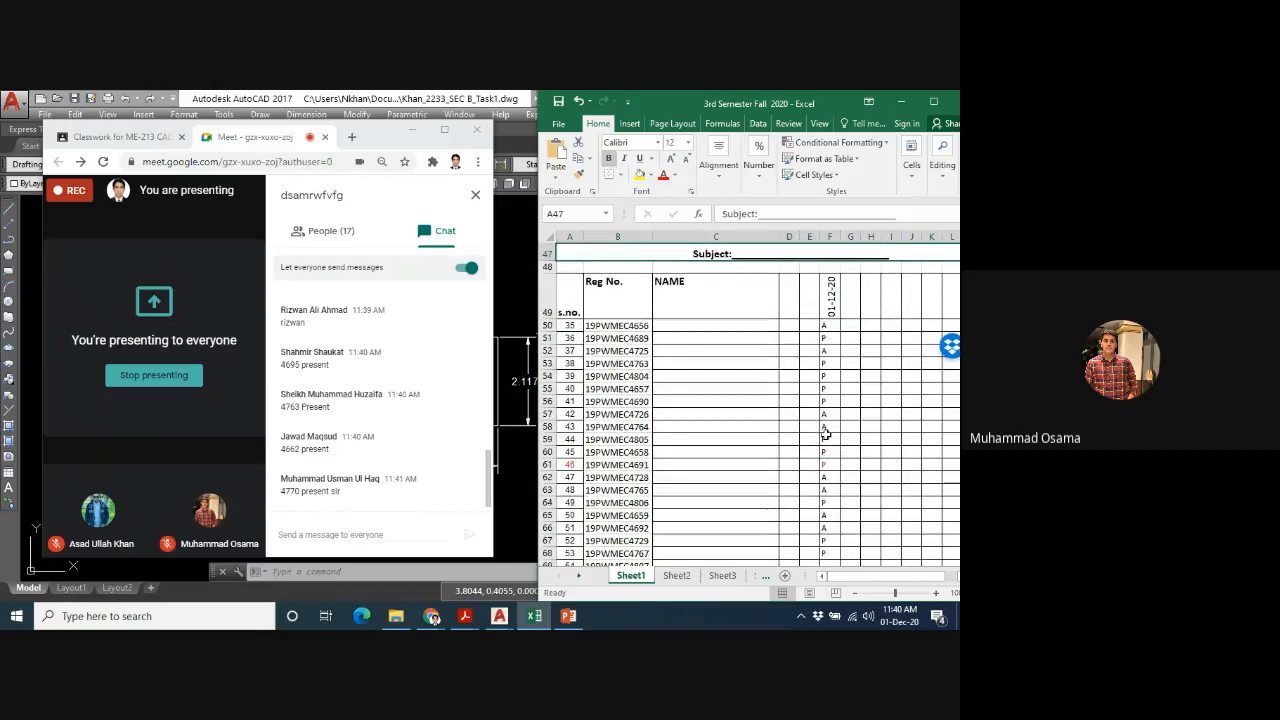
- Change the attendance mark of serial number 43 in cell F58 to P
{"action": "key", "text": "Down"}
{"action": "key", "text": "Down"}
{"action": "key", "text": "Down"}
{"action": "key", "text": "Down"}
{"action": "key", "text": "Down"}
{"action": "key", "text": "Down"}
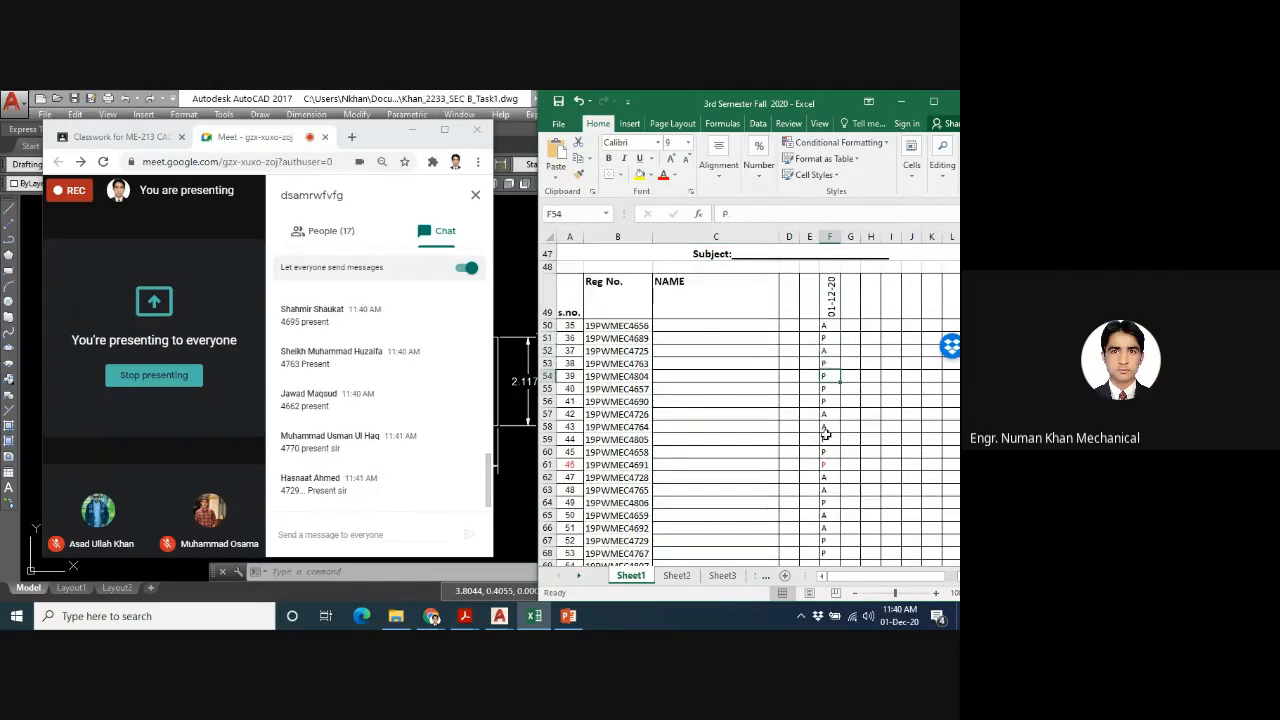
{"action": "key", "text": "Down"}
{"action": "key", "text": "Down"}
{"action": "key", "text": "Down"}
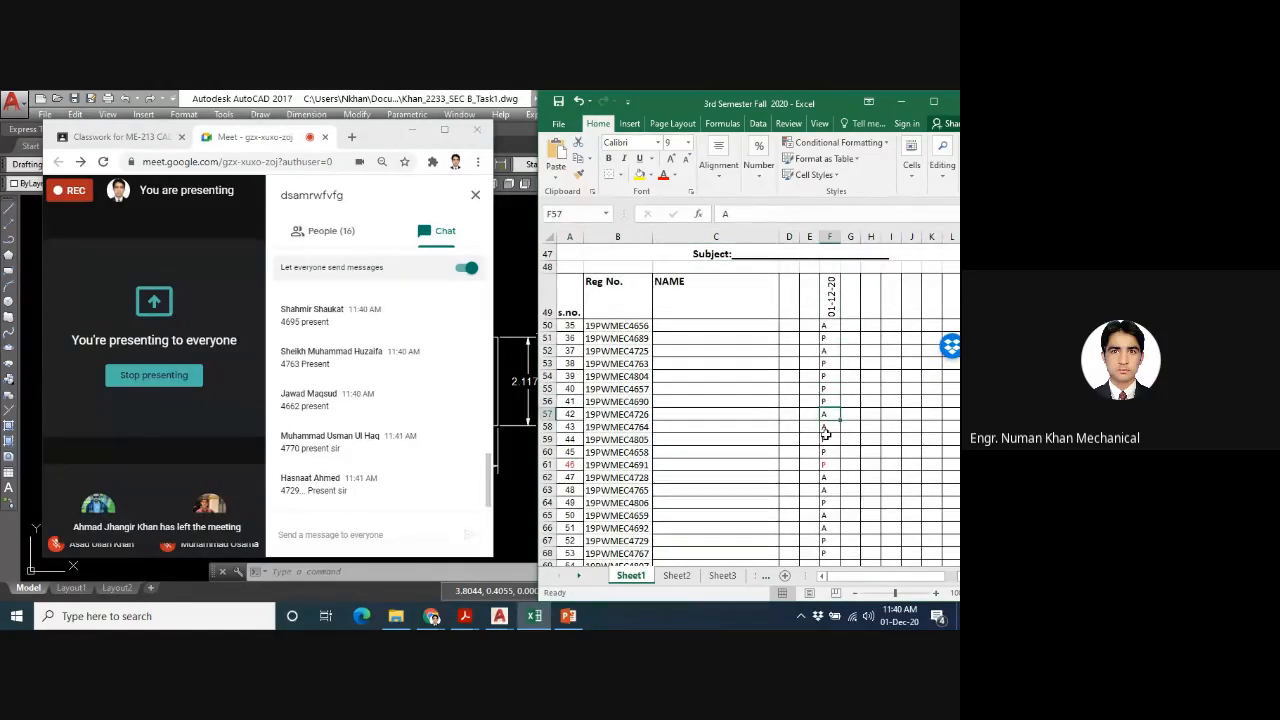
{"action": "type", "text": "P"}
{"action": "key", "text": "Down"}
{"action": "key", "text": "Down"}
- Compare the marks in column F for serial numbers 38 to 45 with the attendance messages in the chat
{"action": "key", "text": "Up"}
{"action": "key", "text": "Up"}
{"action": "key", "text": "Up"}
{"action": "key", "text": "Up"}
{"action": "key", "text": "Up"}
{"action": "key", "text": "Up"}
{"action": "key", "text": "Up"}
{"action": "key", "text": "Down"}
{"action": "key", "text": "Down"}
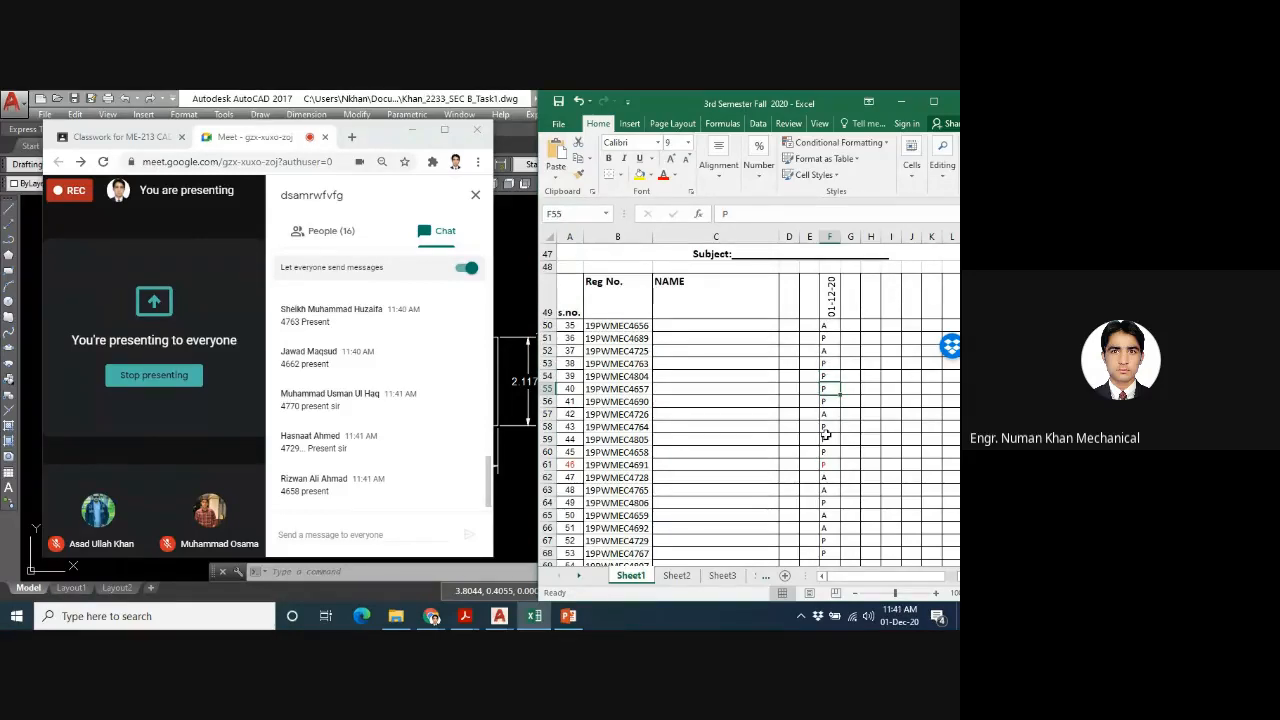
{"action": "key", "text": "Up"}
{"action": "key", "text": "Up"}
{"action": "key", "text": "Down"}
{"action": "key", "text": "Down"}
{"action": "key", "text": "Down"}
{"action": "key", "text": "Down"}
{"action": "key", "text": "Down"}
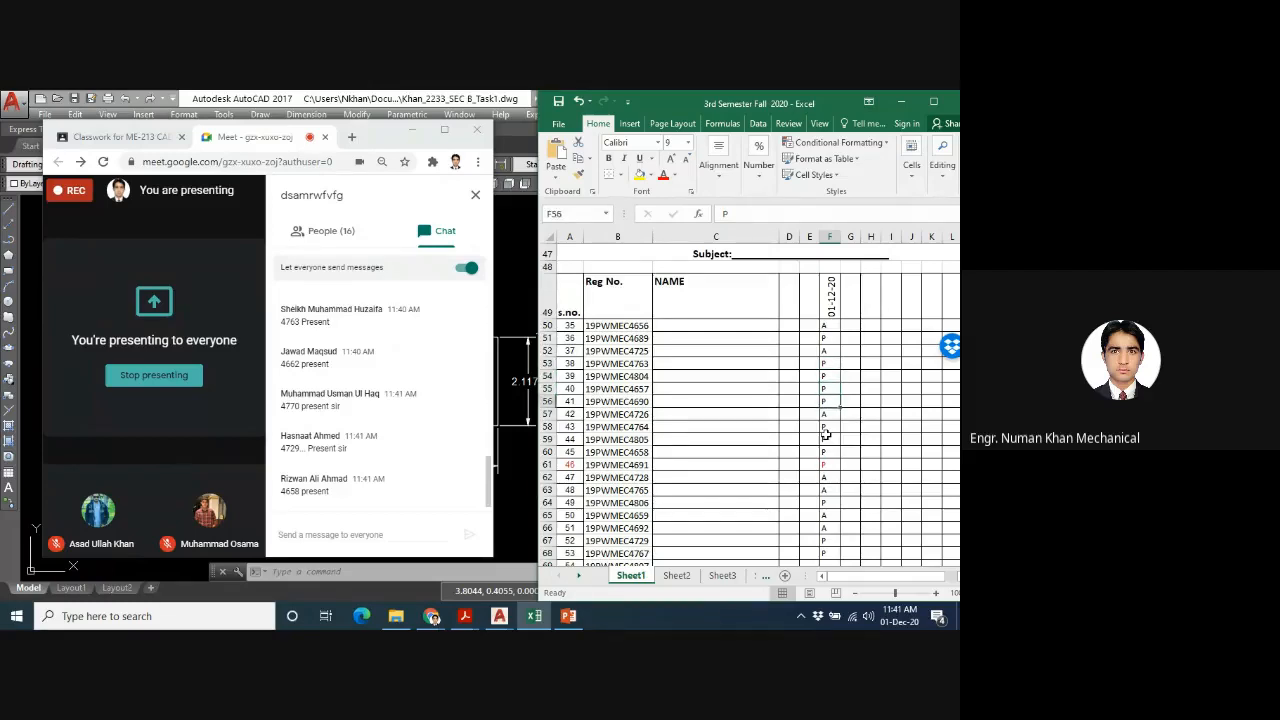
{"action": "key", "text": "Down"}
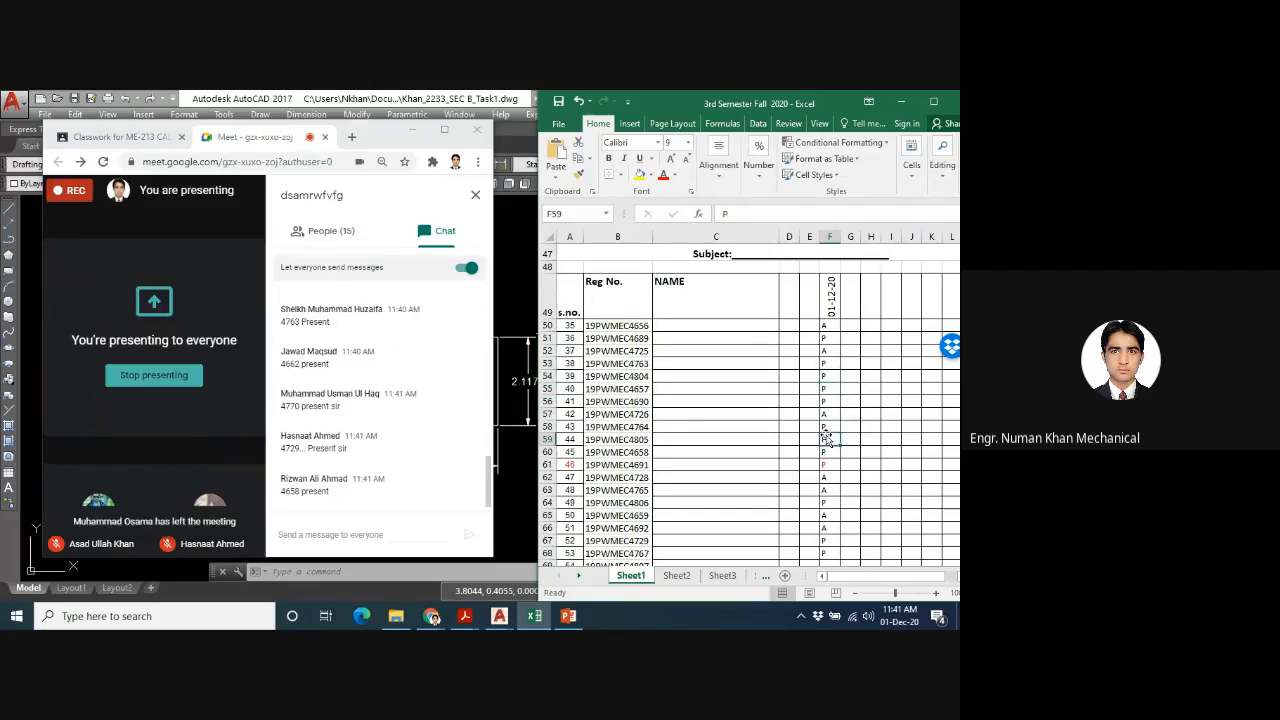
- Enter the attendance mark P for serial number 65 in cell F80
{"action": "key", "text": "Down"}
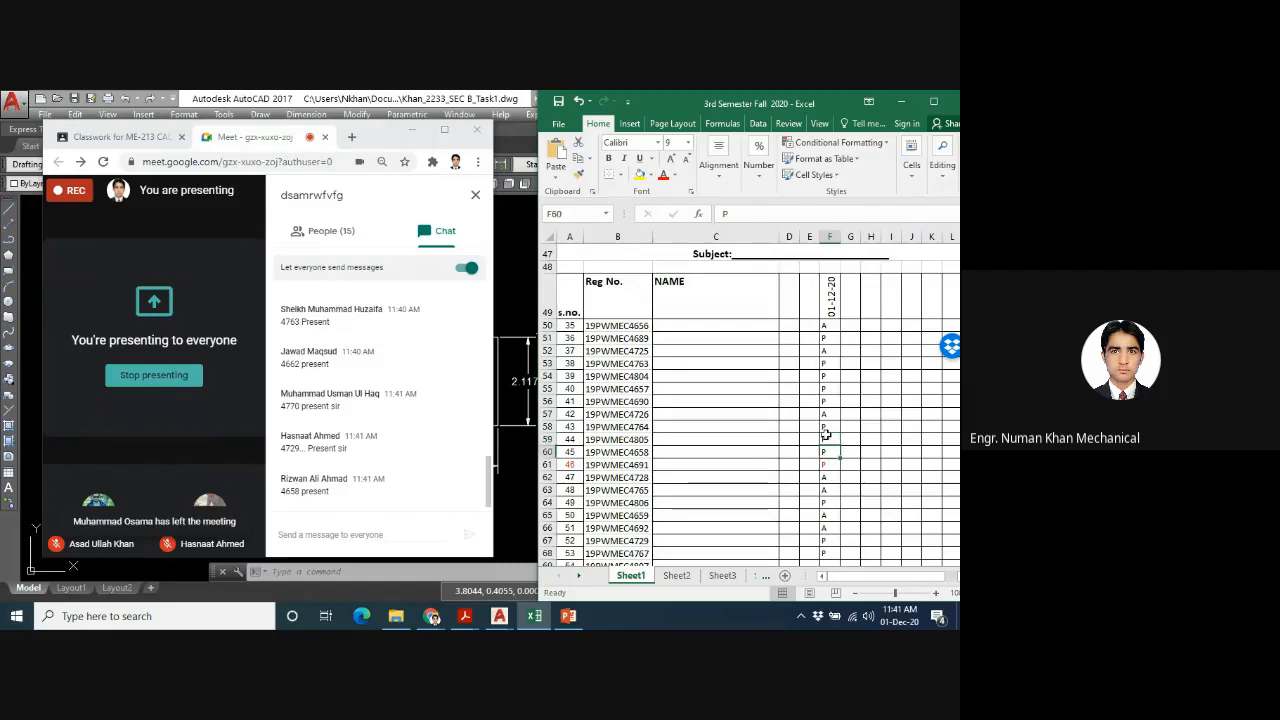
{"action": "key", "text": "Down"}
{"action": "key", "text": "Down"}
{"action": "key", "text": "Down"}
{"action": "key", "text": "Down"}
{"action": "key", "text": "Down"}
{"action": "key", "text": "Down"}
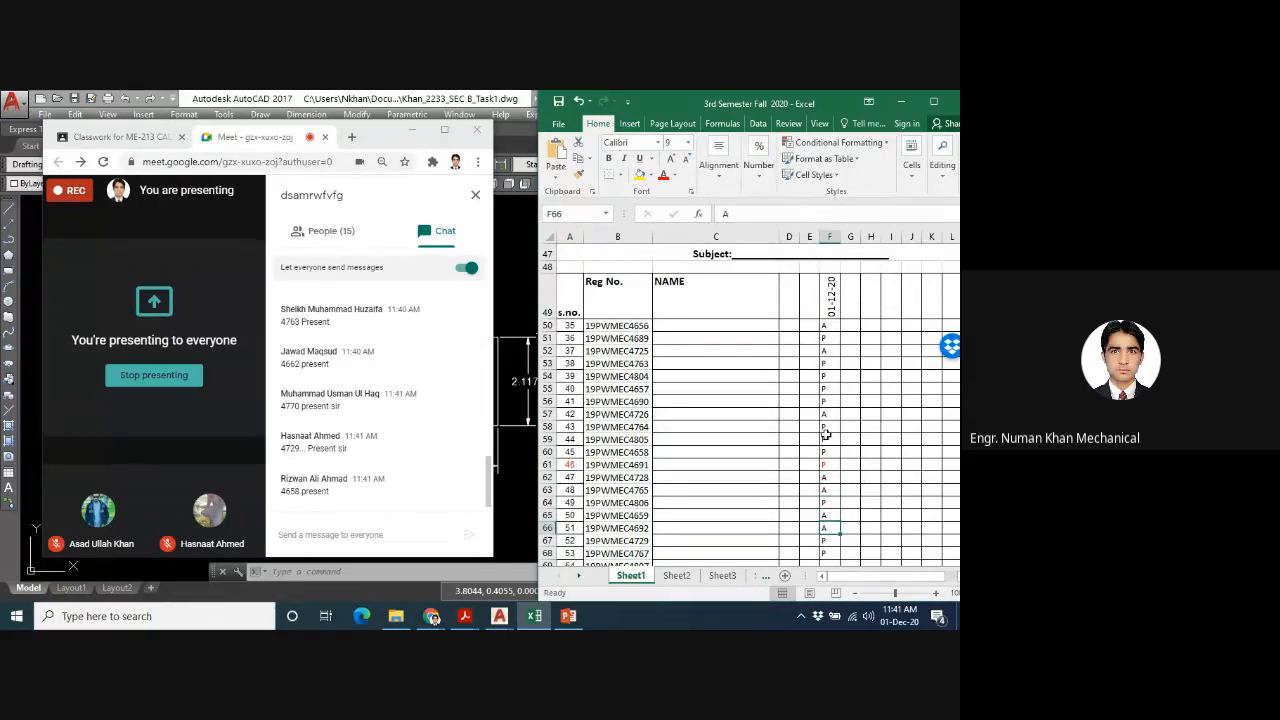
{"action": "key", "text": "Down"}
{"action": "key", "text": "Down"}
{"action": "key", "text": "Down"}
{"action": "key", "text": "Down"}
{"action": "key", "text": "Down"}
{"action": "key", "text": "Down"}
{"action": "key", "text": "Down"}
{"action": "key", "text": "Down"}
{"action": "key", "text": "Down"}
{"action": "key", "text": "Down"}
{"action": "key", "text": "Down"}
{"action": "key", "text": "Down"}
{"action": "key", "text": "Down"}
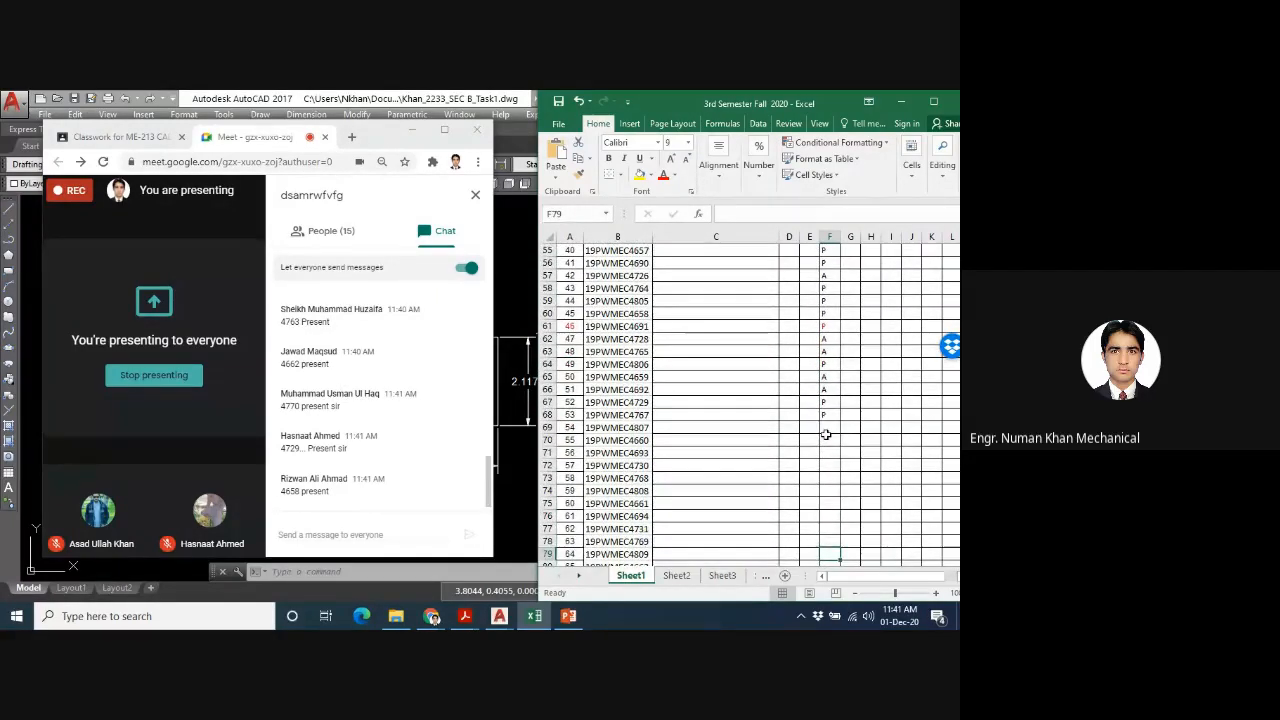
{"action": "key", "text": "Down"}
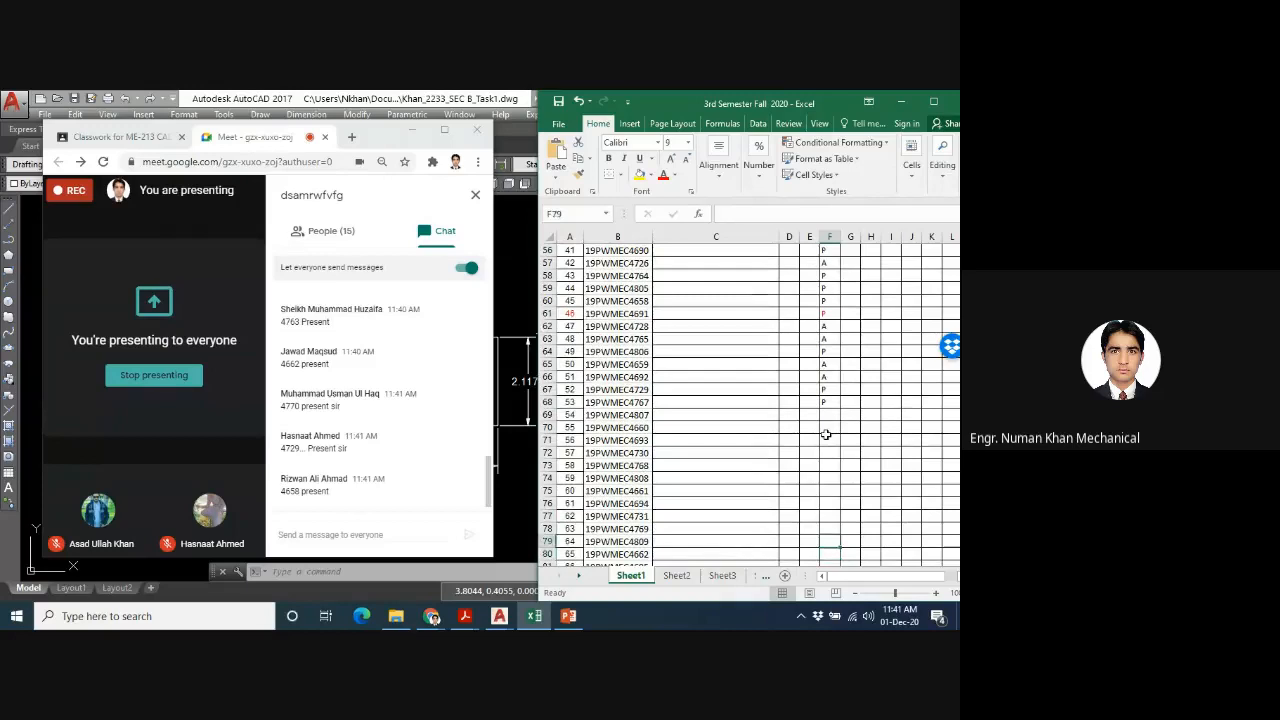
{"action": "type", "text": "p"}
{"action": "key", "text": "Return"}
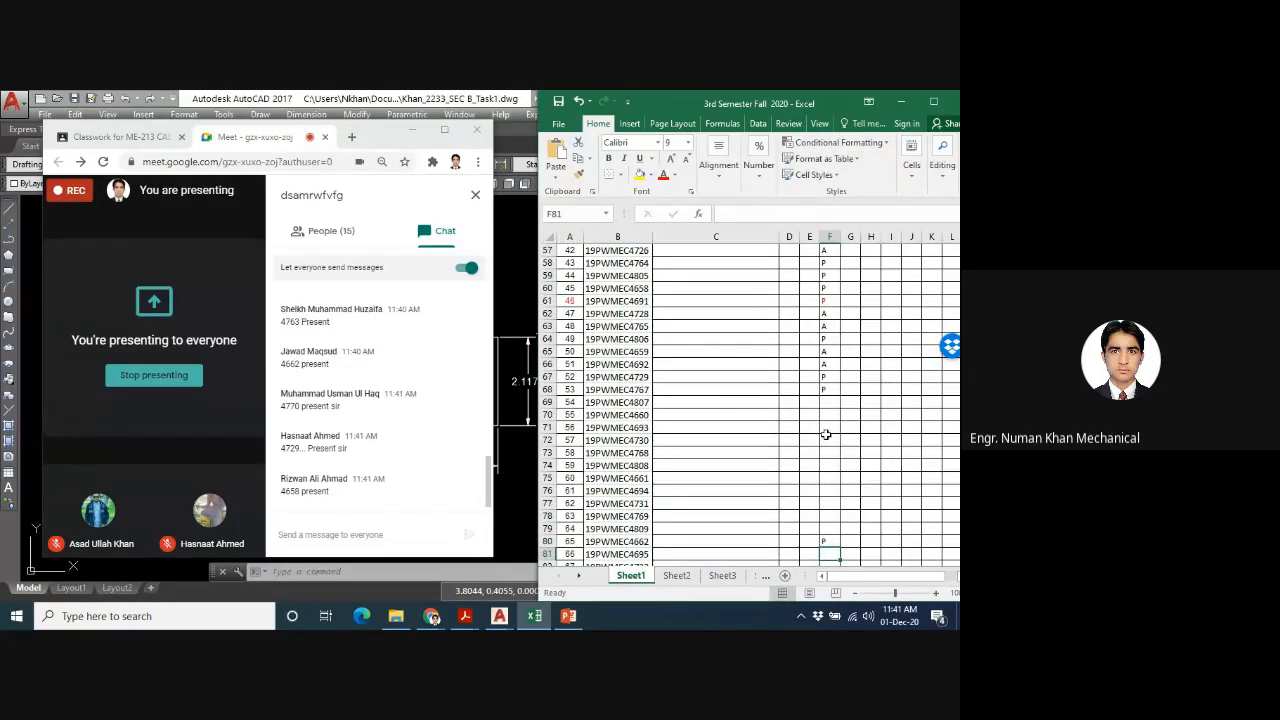
- Enter the attendance mark P for serial number 68 in cell F83
{"action": "key", "text": "Up"}
{"action": "key", "text": "Up"}
{"action": "key", "text": "Up"}
{"action": "key", "text": "Up"}
{"action": "key", "text": "Up"}
{"action": "key", "text": "Up"}
{"action": "key", "text": "Up"}
{"action": "key", "text": "Up"}
{"action": "key", "text": "Up"}
{"action": "key", "text": "Up"}
{"action": "key", "text": "Down"}
{"action": "key", "text": "Down"}
{"action": "key", "text": "Down"}
{"action": "key", "text": "Down"}
{"action": "key", "text": "Down"}
{"action": "key", "text": "Down"}
{"action": "key", "text": "Down"}
{"action": "key", "text": "Down"}
{"action": "key", "text": "Down"}
{"action": "key", "text": "Down"}
{"action": "key", "text": "Down"}
{"action": "key", "text": "Down"}
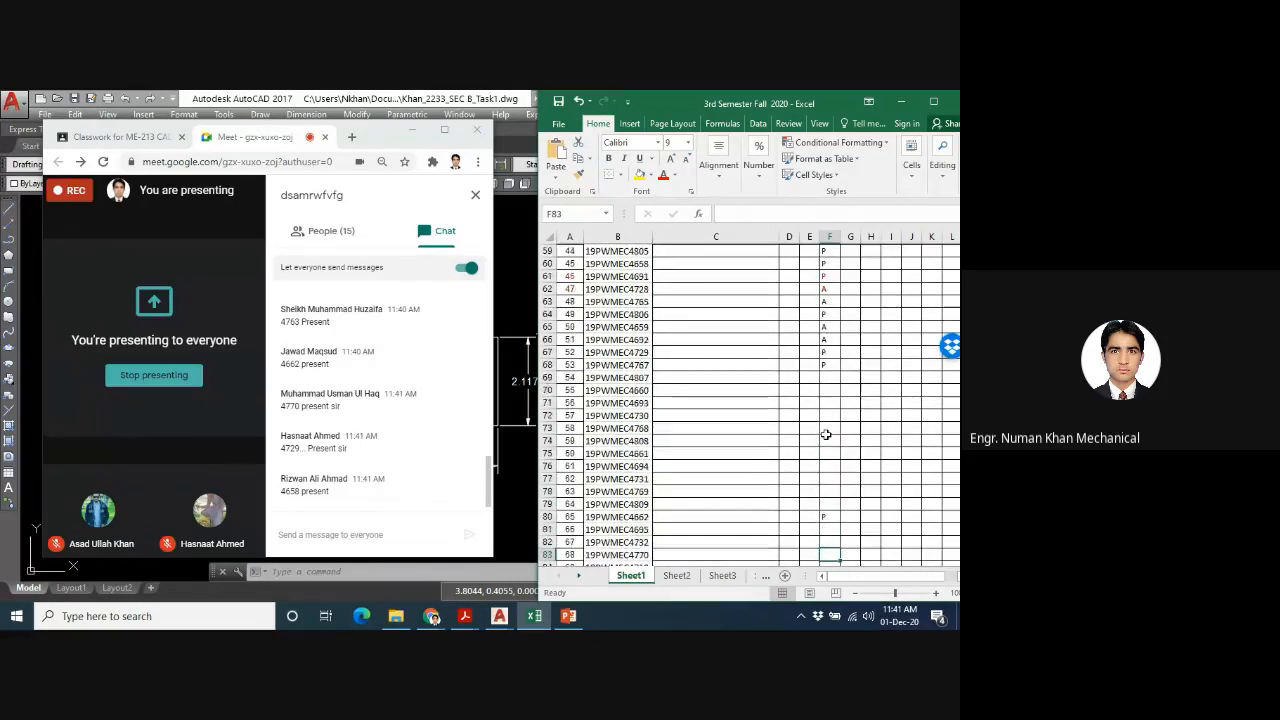
{"action": "type", "text": "P"}
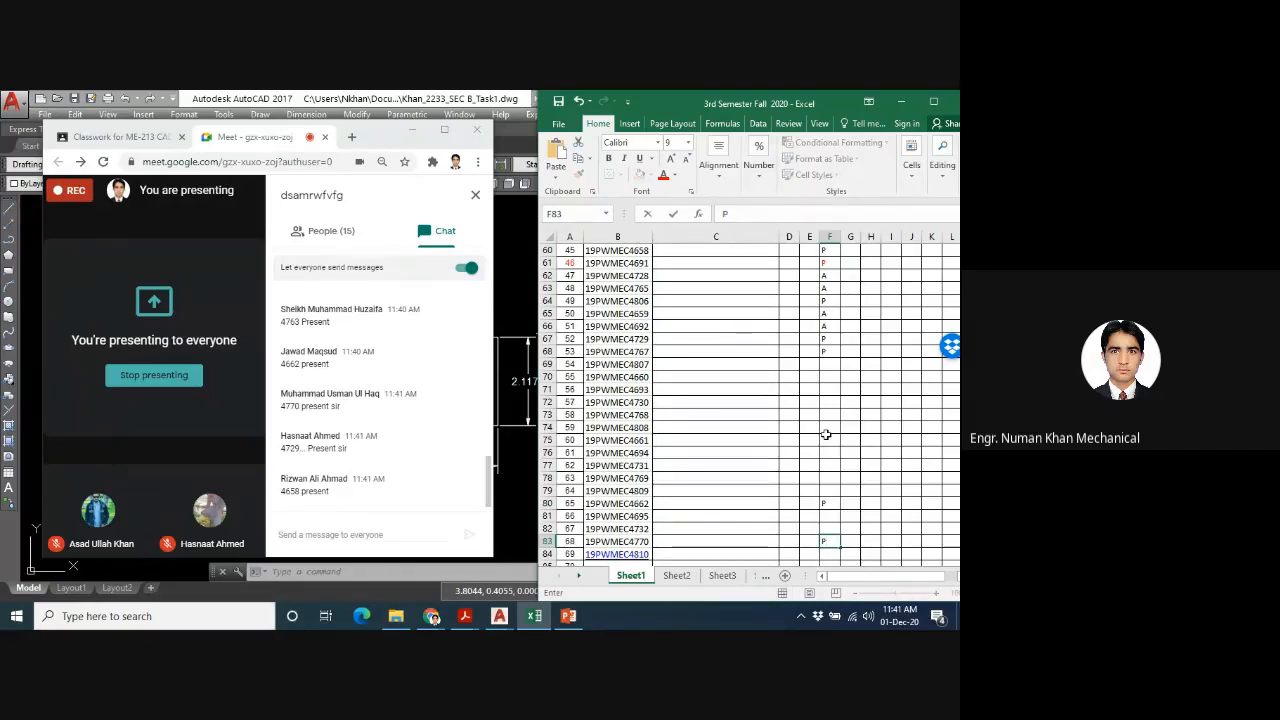
{"action": "key", "text": "Up"}
{"action": "key", "text": "Up"}
{"action": "key", "text": "Up"}
{"action": "key", "text": "Up"}
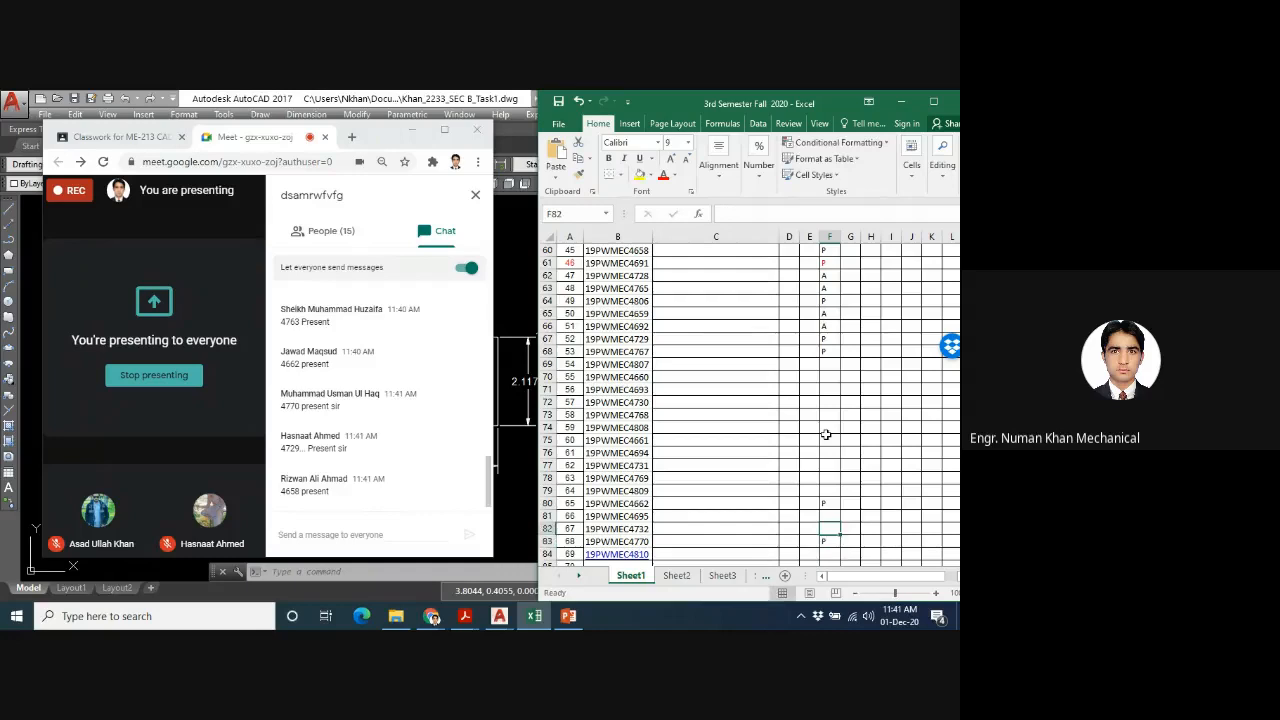
- Review the column F entries between rows 68 and 83 against the students' chat messages
{"action": "key", "text": "Up"}
{"action": "key", "text": "Up"}
{"action": "key", "text": "Up"}
{"action": "key", "text": "Up"}
{"action": "key", "text": "Up"}
{"action": "key", "text": "Up"}
{"action": "key", "text": "Up"}
{"action": "key", "text": "Up"}
{"action": "key", "text": "Up"}
{"action": "key", "text": "Up"}
{"action": "key", "text": "Up"}
{"action": "key", "text": "Up"}
{"action": "key", "text": "Up"}
{"action": "key", "text": "Up"}
{"action": "key", "text": "Up"}
{"action": "key", "text": "Down"}
{"action": "key", "text": "Down"}
{"action": "key", "text": "Down"}
{"action": "key", "text": "Down"}
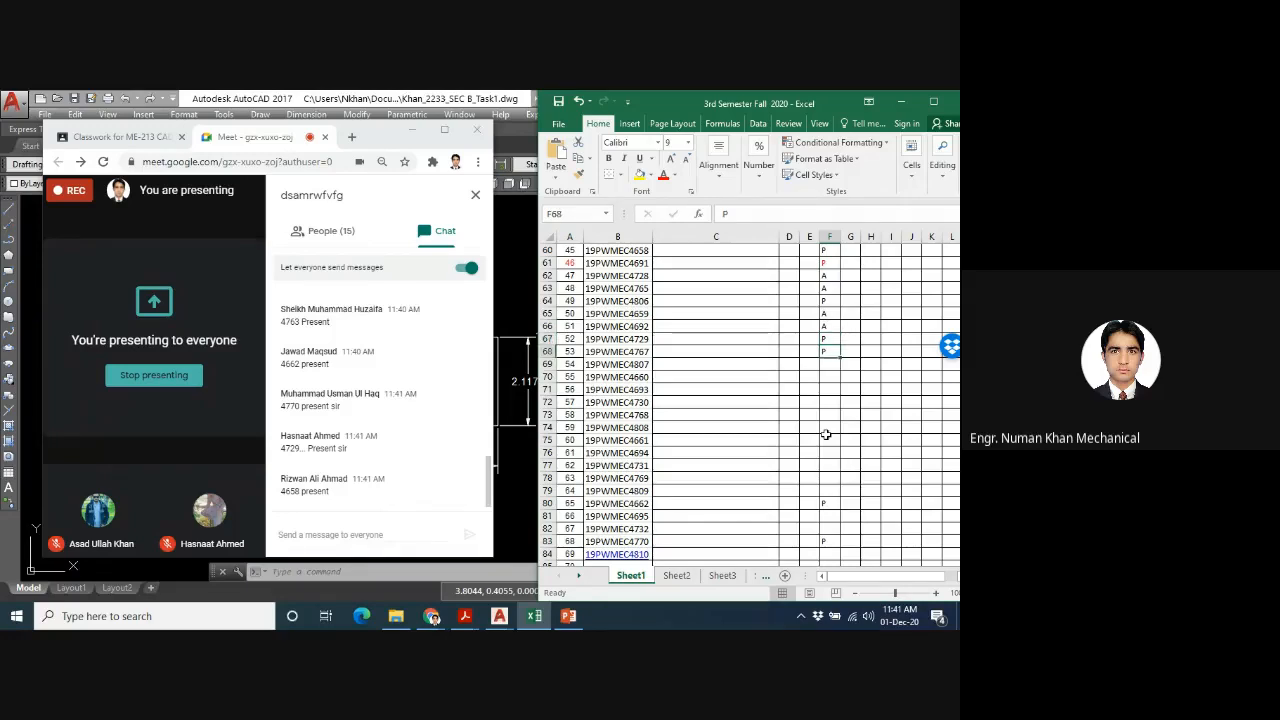
{"action": "key", "text": "Down"}
{"action": "key", "text": "Down"}
{"action": "key", "text": "Down"}
{"action": "key", "text": "Down"}
{"action": "key", "text": "Down"}
{"action": "key", "text": "Down"}
{"action": "key", "text": "Down"}
{"action": "key", "text": "Down"}
{"action": "key", "text": "Down"}
{"action": "key", "text": "Down"}
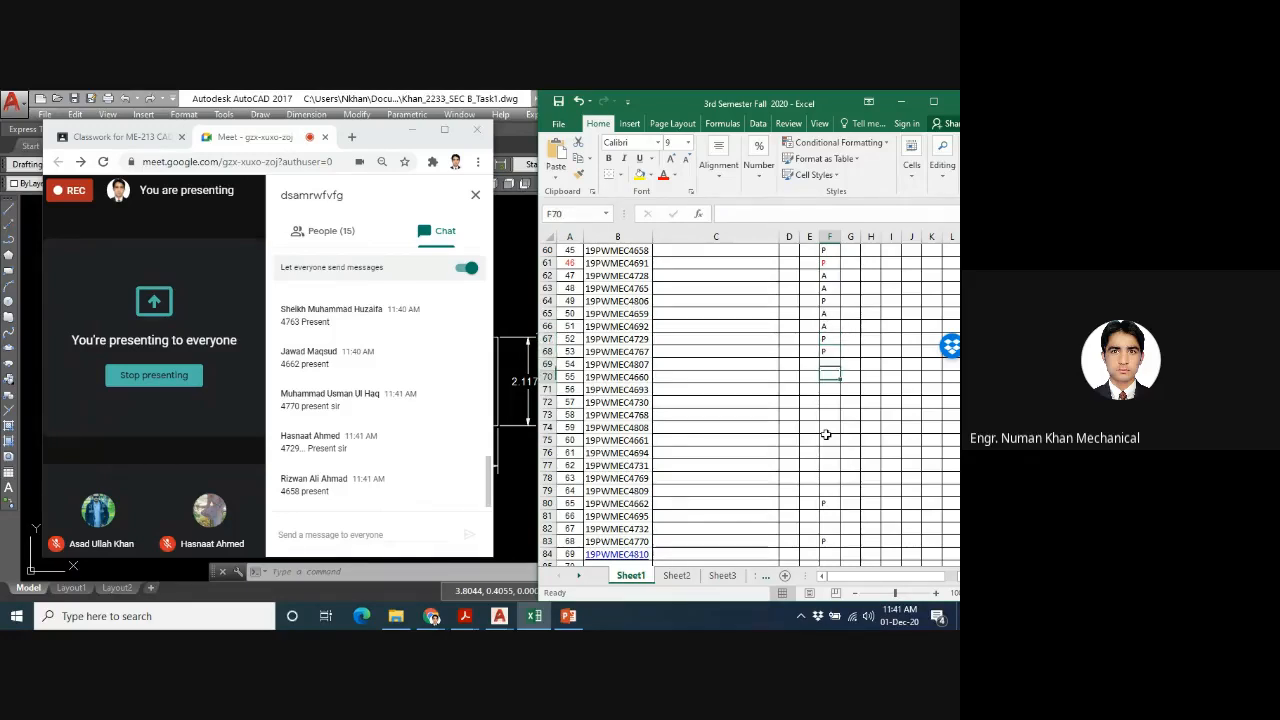
{"action": "key", "text": "Down"}
{"action": "key", "text": "Down"}
{"action": "key", "text": "Down"}
{"action": "key", "text": "Down"}
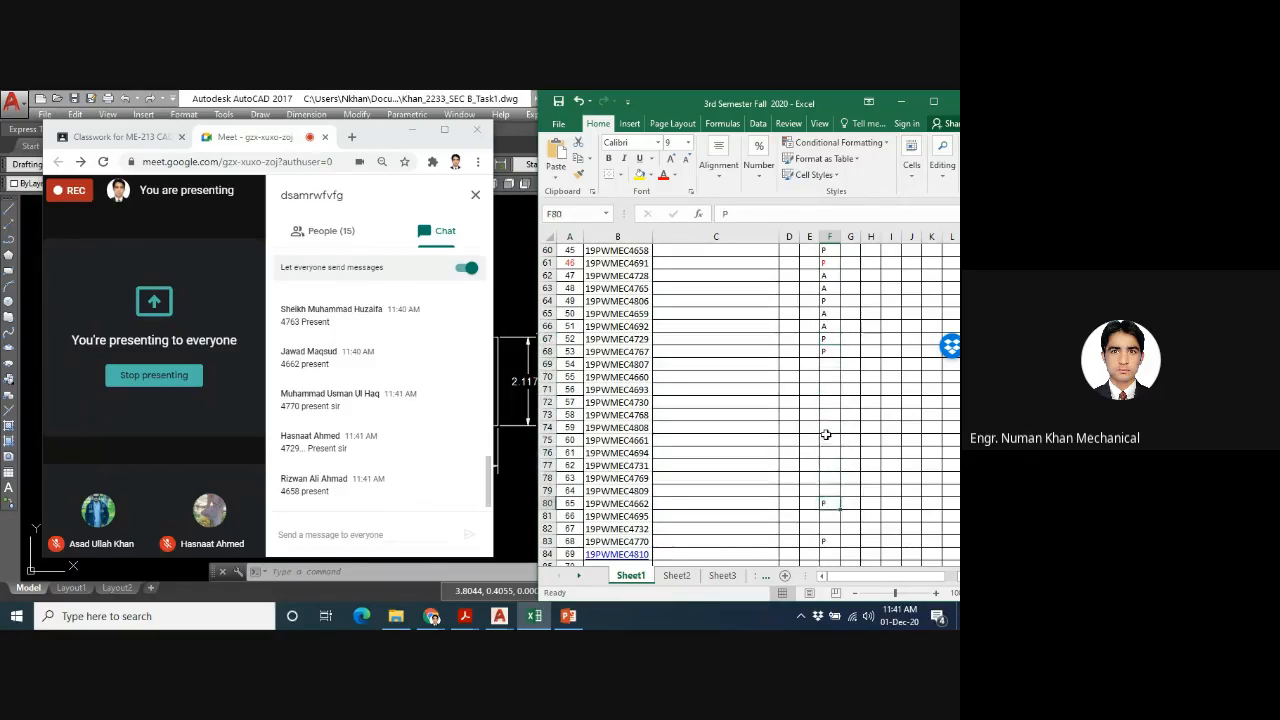
{"action": "scroll", "coordinate": [826, 434], "scroll_direction": "down", "scroll_amount": 1}
{"action": "key", "text": "Up"}
{"action": "key", "text": "Up"}
{"action": "key", "text": "Up"}
{"action": "key", "text": "Up"}
{"action": "key", "text": "Up"}
{"action": "key", "text": "Up"}
{"action": "key", "text": "Up"}
{"action": "key", "text": "Up"}
{"action": "key", "text": "Up"}
{"action": "key", "text": "Up"}
{"action": "key", "text": "Up"}
{"action": "key", "text": "Up"}
{"action": "key", "text": "Up"}
{"action": "key", "text": "Up"}
{"action": "key", "text": "Up"}
{"action": "key", "text": "Up"}
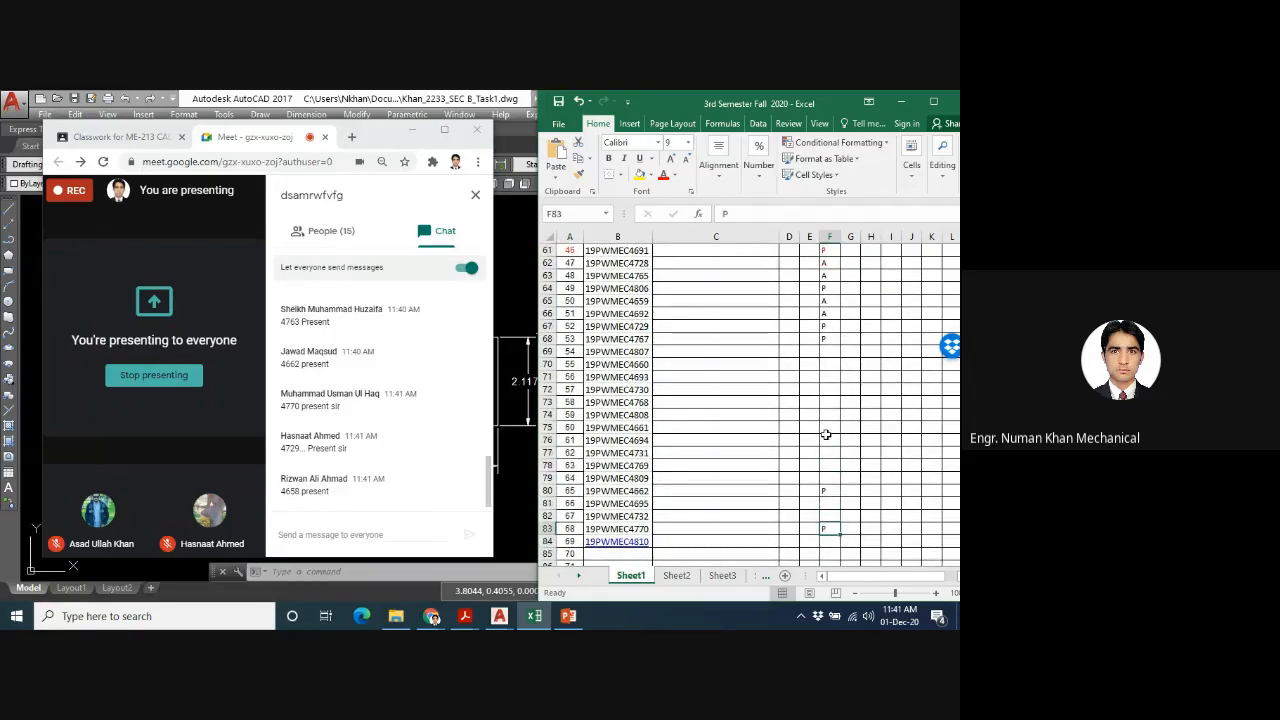
- Go back up column F and recheck the marks of the first Section B students, around rows 52 to 58
{"action": "key", "text": "Up"}
{"action": "key", "text": "Up"}
{"action": "key", "text": "Up"}
{"action": "key", "text": "Up"}
{"action": "key", "text": "Up"}
{"action": "key", "text": "Up"}
{"action": "key", "text": "Up"}
{"action": "key", "text": "Down"}
{"action": "key", "text": "Up"}
{"action": "key", "text": "Up"}
{"action": "key", "text": "Up"}
{"action": "key", "text": "Up"}
{"action": "key", "text": "Up"}
{"action": "key", "text": "Up"}
{"action": "key", "text": "Up"}
{"action": "key", "text": "Up"}
{"action": "key", "text": "Up"}
{"action": "key", "text": "Up"}
{"action": "key", "text": "Up"}
{"action": "key", "text": "Up"}
{"action": "key", "text": "Down"}
{"action": "key", "text": "Down"}
{"action": "key", "text": "Down"}
{"action": "key", "text": "Down"}
{"action": "key", "text": "Down"}
{"action": "key", "text": "Down"}
{"action": "key", "text": "Down"}
{"action": "key", "text": "Down"}
{"action": "key", "text": "Down"}
{"action": "key", "text": "Down"}
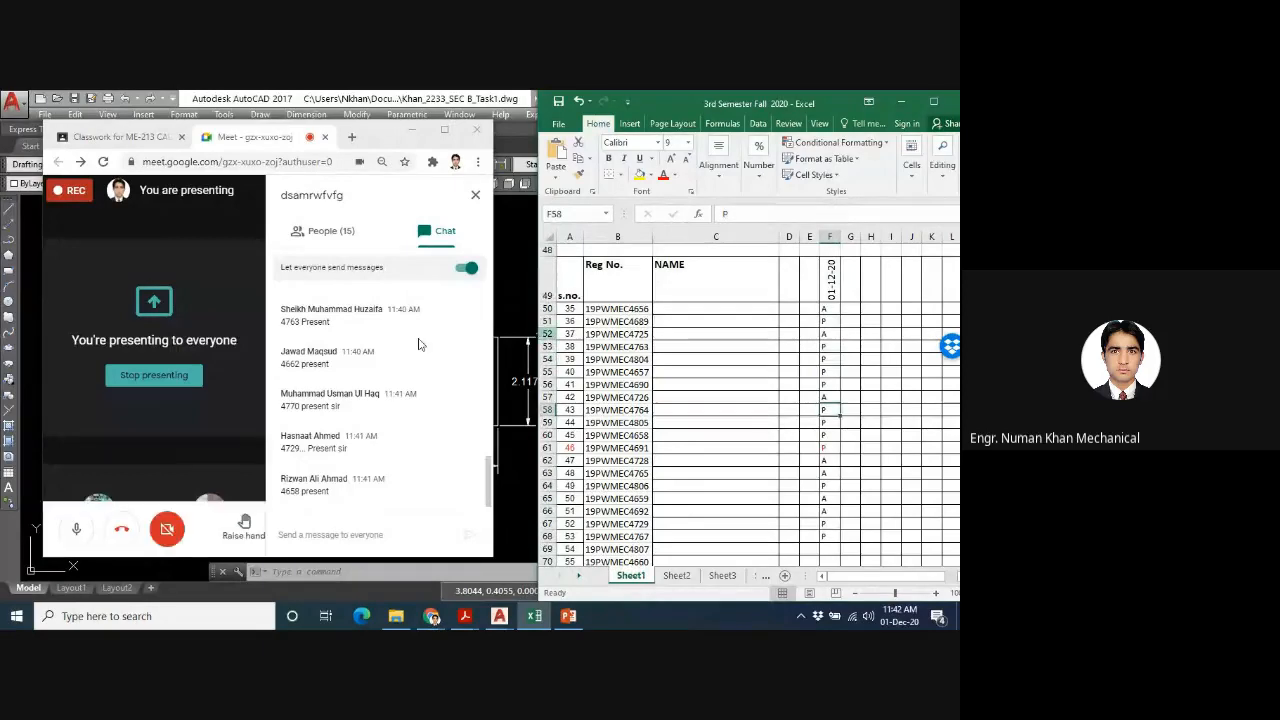
- Go through the Section B attendance column once more, from the top of the list down to row 81
{"action": "scroll", "coordinate": [514, 397], "scroll_direction": "up", "scroll_amount": 4}
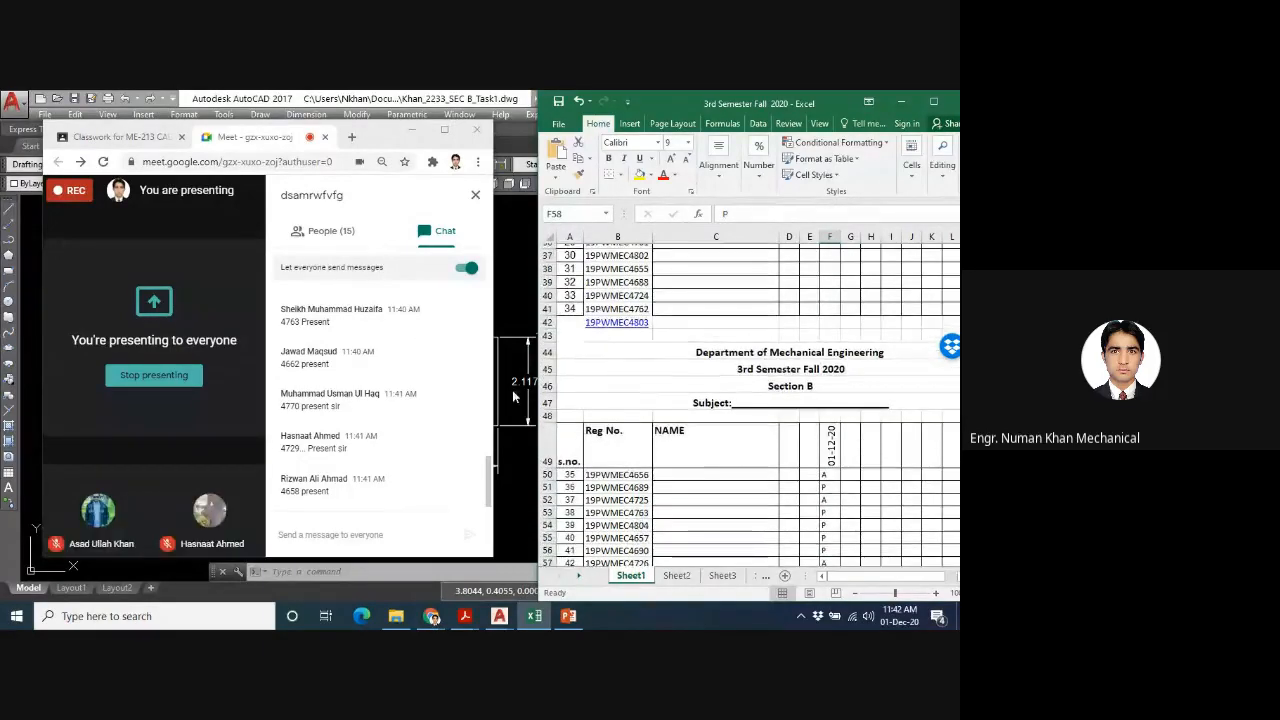
{"action": "scroll", "coordinate": [740, 410], "scroll_direction": "down", "scroll_amount": 2}
{"action": "left_click", "coordinate": [828, 415]}
{"action": "key", "text": "Down"}
{"action": "key", "text": "Down"}
{"action": "key", "text": "Down"}
{"action": "key", "text": "Down"}
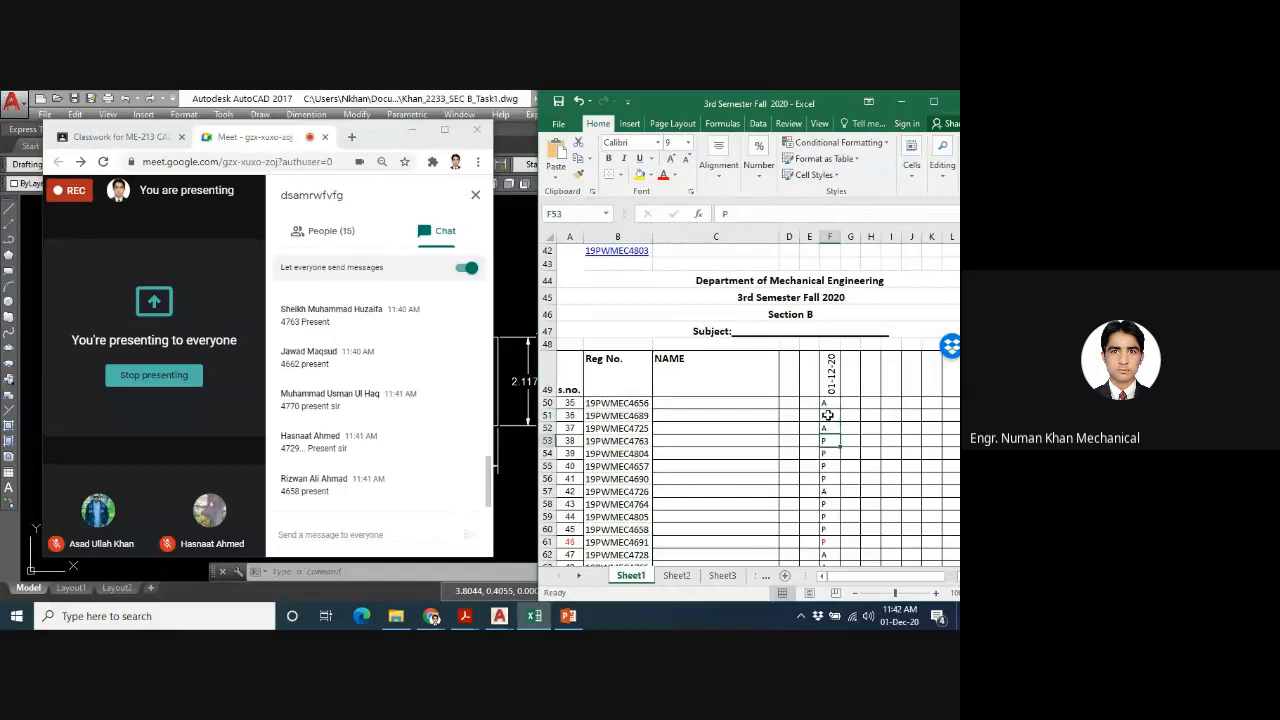
{"action": "key", "text": "Down"}
{"action": "key", "text": "Down"}
{"action": "key", "text": "Down"}
{"action": "key", "text": "Down"}
{"action": "key", "text": "Down"}
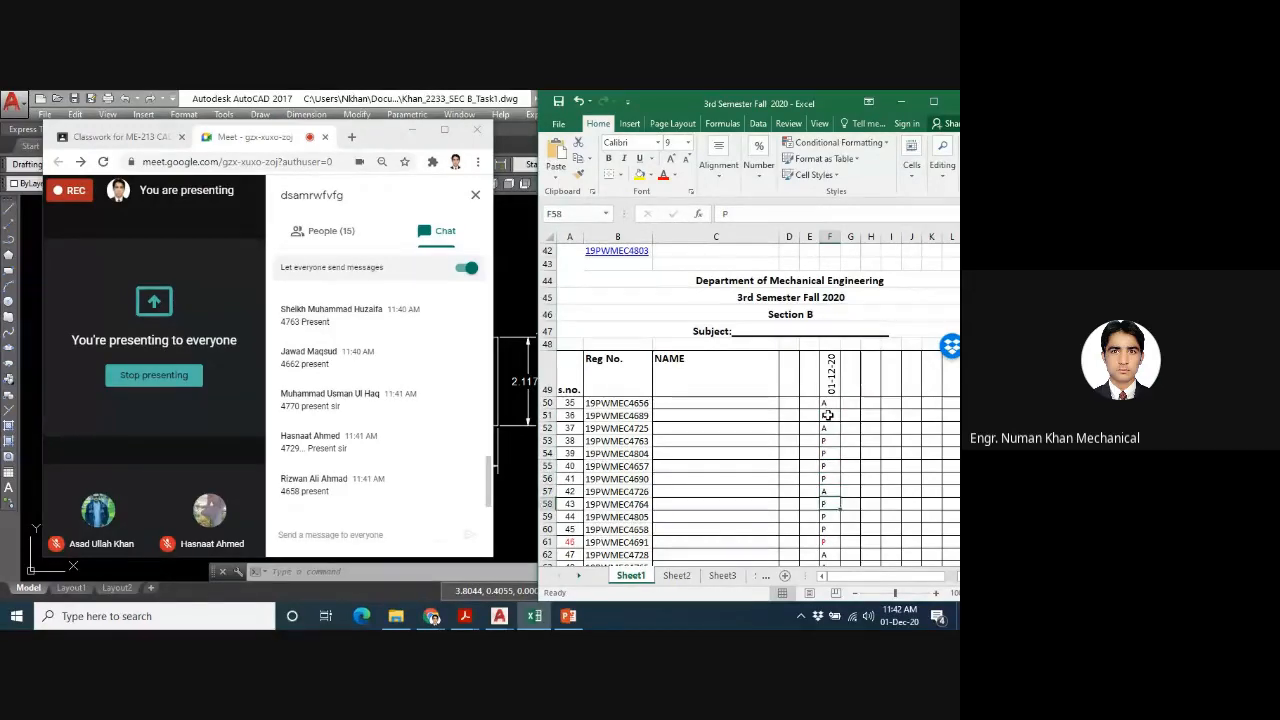
{"action": "key", "text": "Down"}
{"action": "key", "text": "Down"}
{"action": "key", "text": "Down"}
{"action": "key", "text": "Down"}
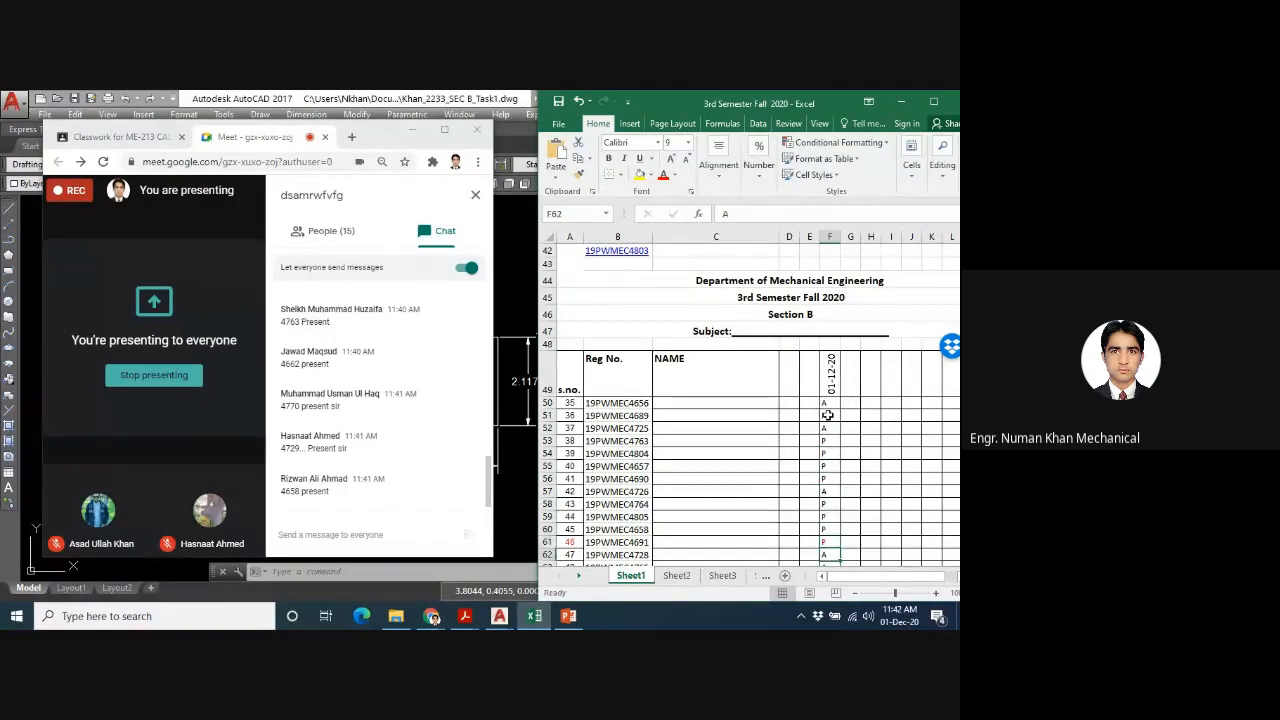
{"action": "key", "text": "Down"}
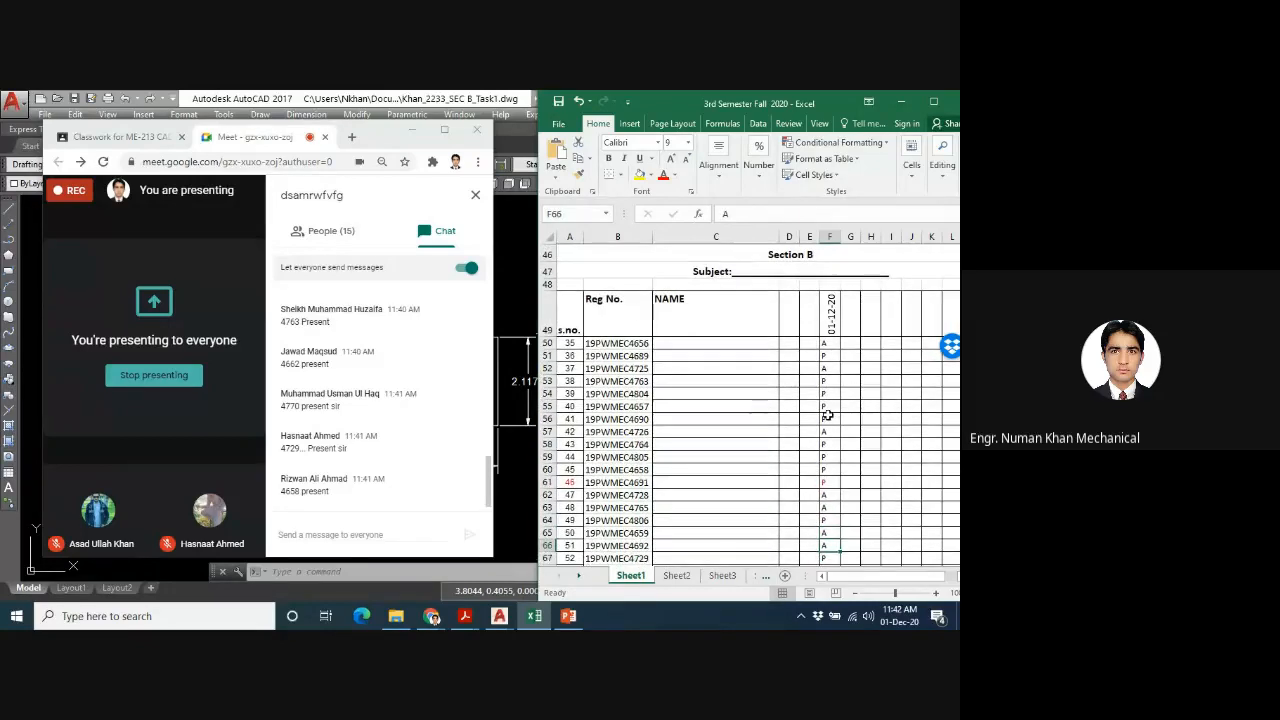
{"action": "key", "text": "Down"}
{"action": "key", "text": "Down"}
{"action": "key", "text": "Down"}
{"action": "key", "text": "Down"}
{"action": "key", "text": "Down"}
{"action": "key", "text": "Down"}
{"action": "key", "text": "Down"}
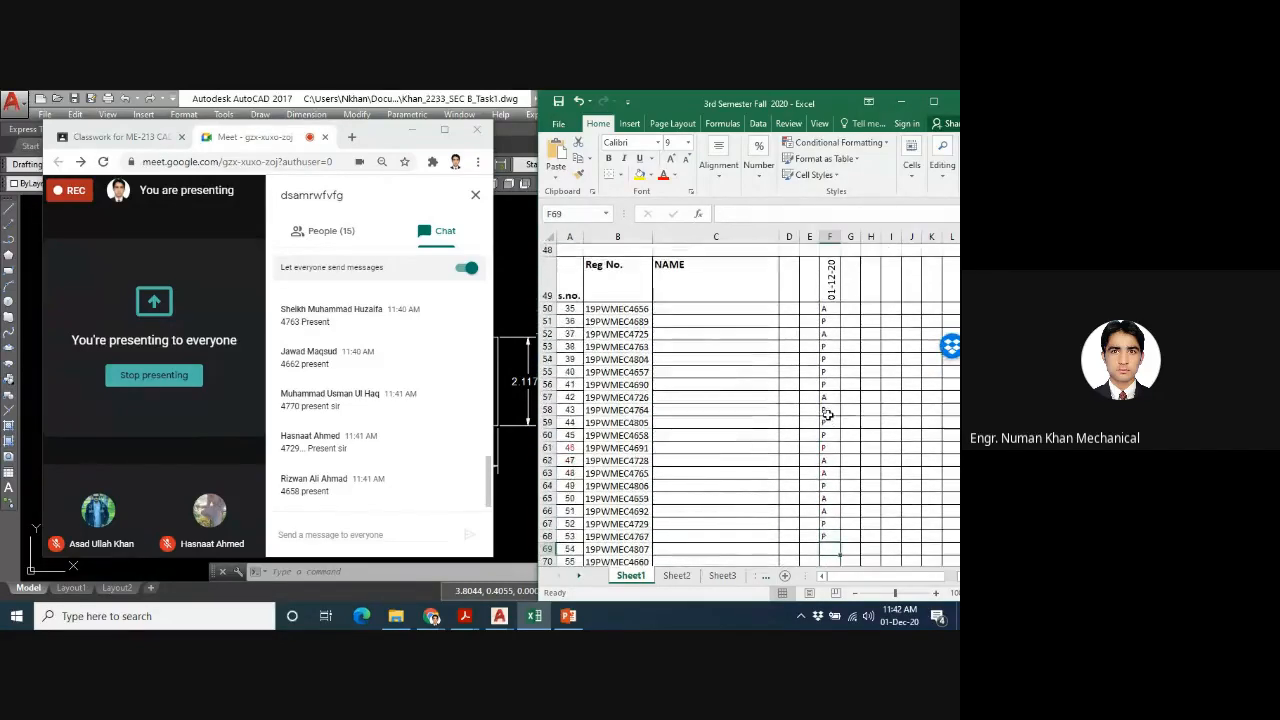
{"action": "key", "text": "Down"}
{"action": "key", "text": "Down"}
{"action": "key", "text": "Down"}
{"action": "key", "text": "Down"}
{"action": "key", "text": "Down"}
{"action": "key", "text": "Down"}
{"action": "key", "text": "Down"}
{"action": "key", "text": "Down"}
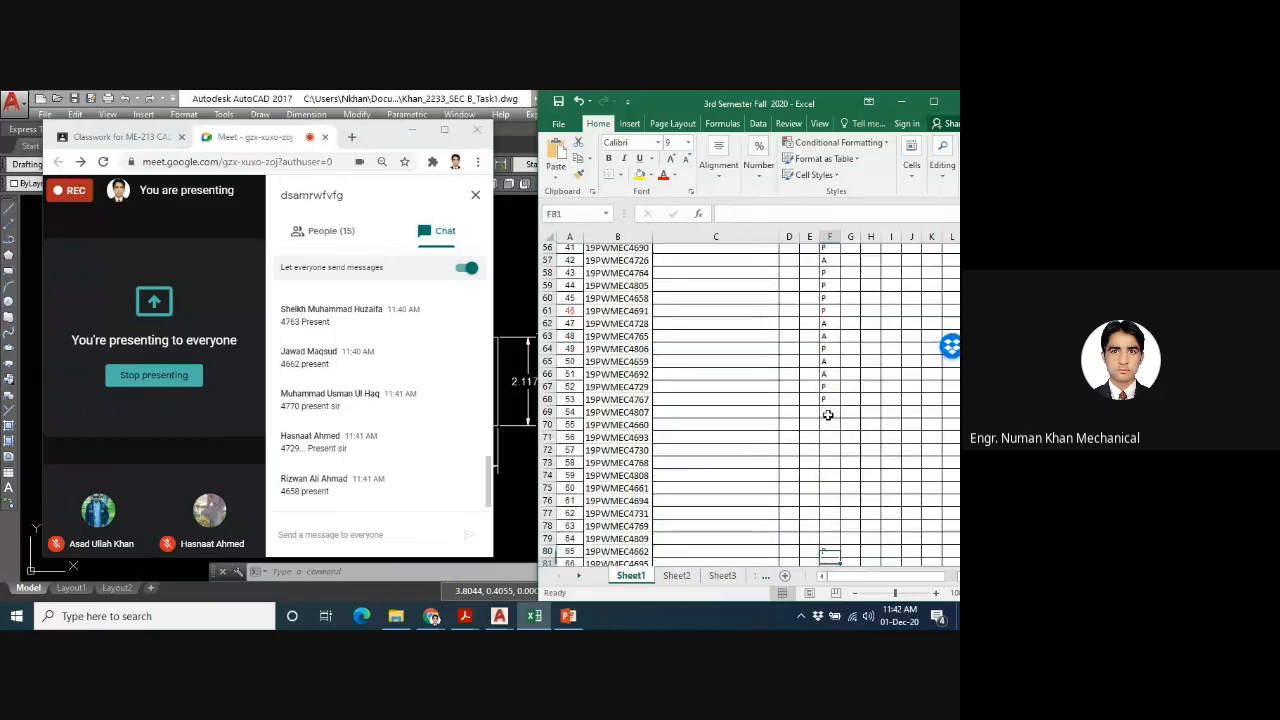
{"action": "key", "text": "Up"}
{"action": "key", "text": "Up"}
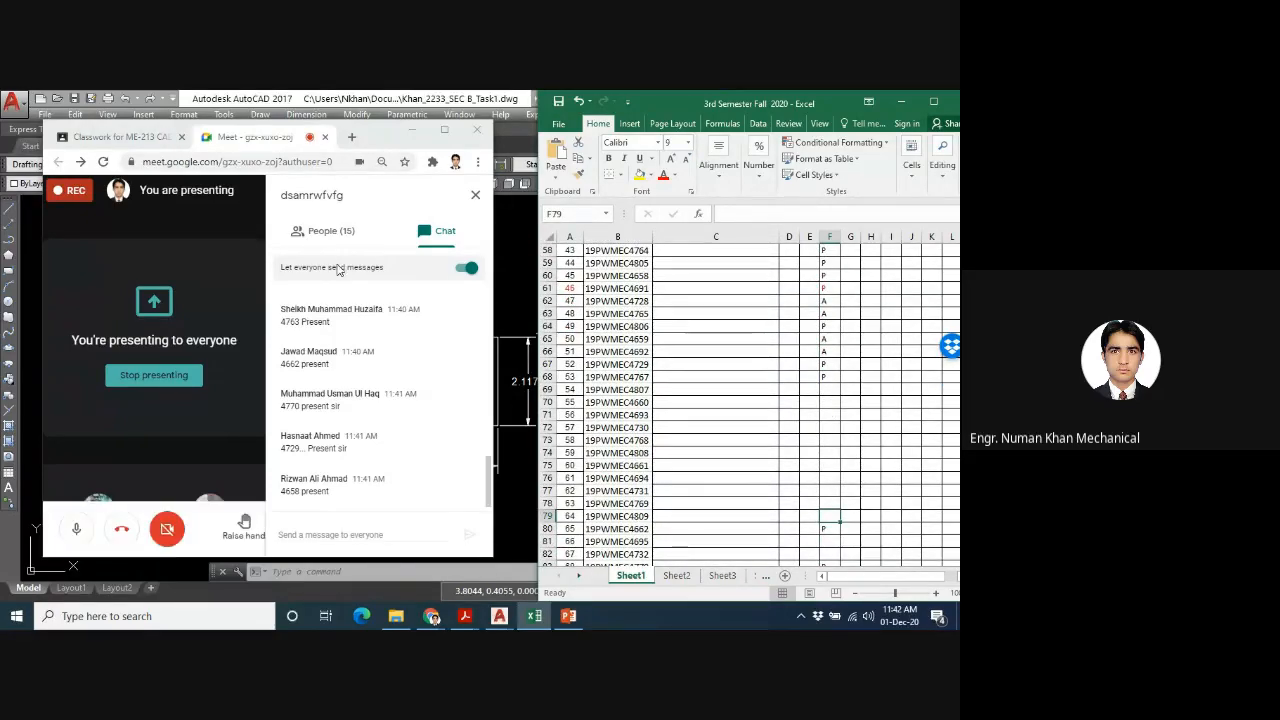
- Reread the attendance messages in the Meet chat from 11:38 AM onward and return to the attendance sheet
{"action": "left_click", "coordinate": [408, 486]}
{"action": "right_click", "coordinate": [408, 486]}
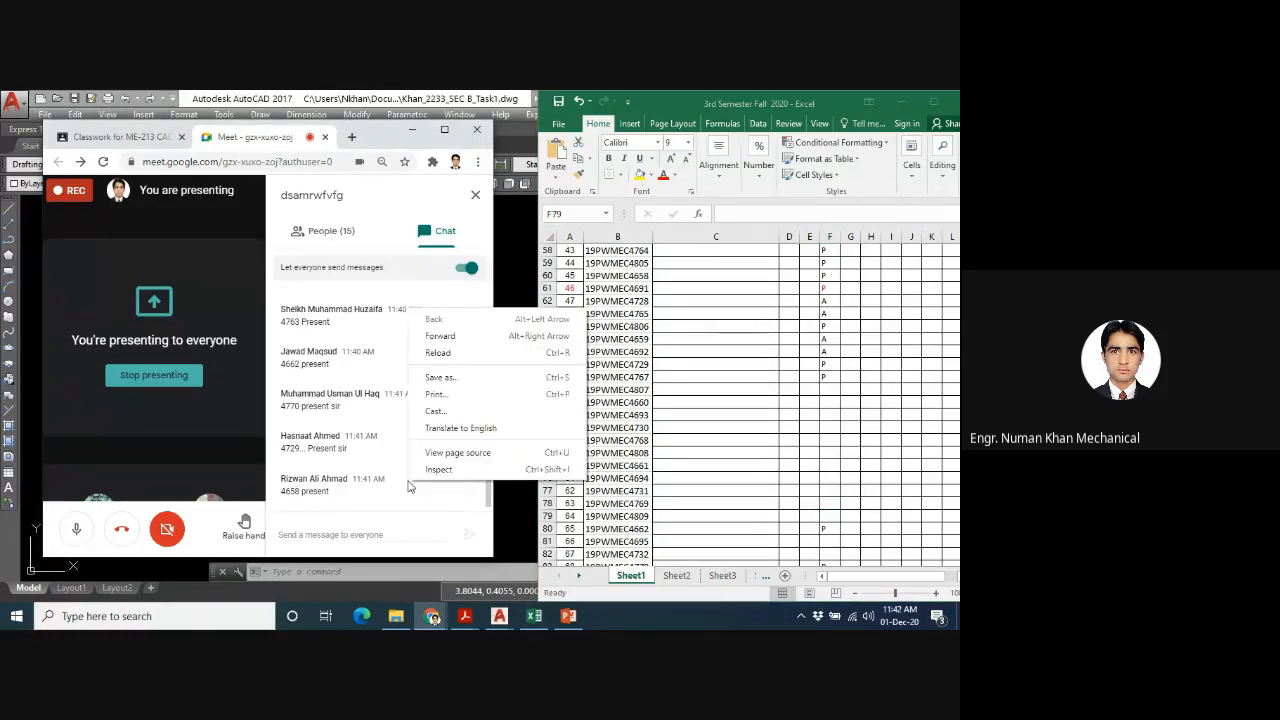
{"action": "left_click", "coordinate": [382, 482]}
{"action": "left_click_drag", "start_coordinate": [490, 484], "coordinate": [480, 389]}
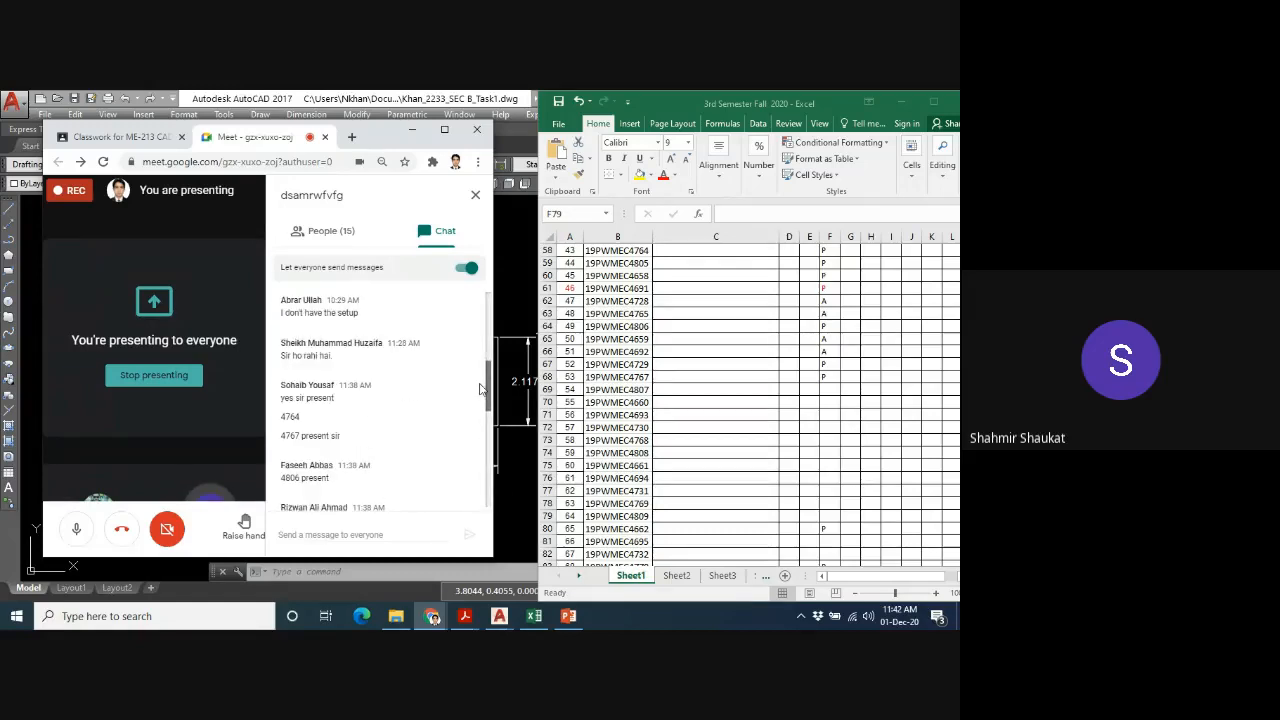
{"action": "scroll", "coordinate": [480, 389], "scroll_direction": "down", "scroll_amount": 4}
{"action": "left_click", "coordinate": [846, 444]}
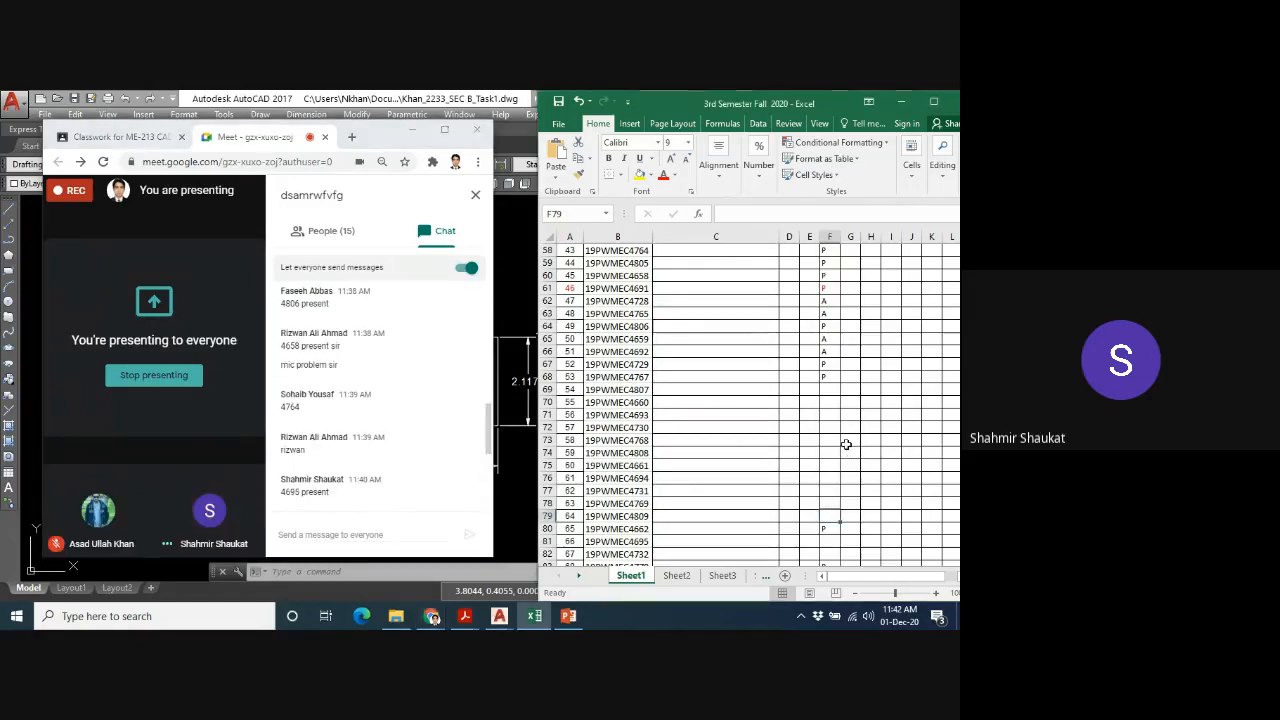
- Find the registration number from the 11:40 AM chat message in the attendance sheet and mark that student P in cell F81
{"action": "key", "text": "ctrl+f"}
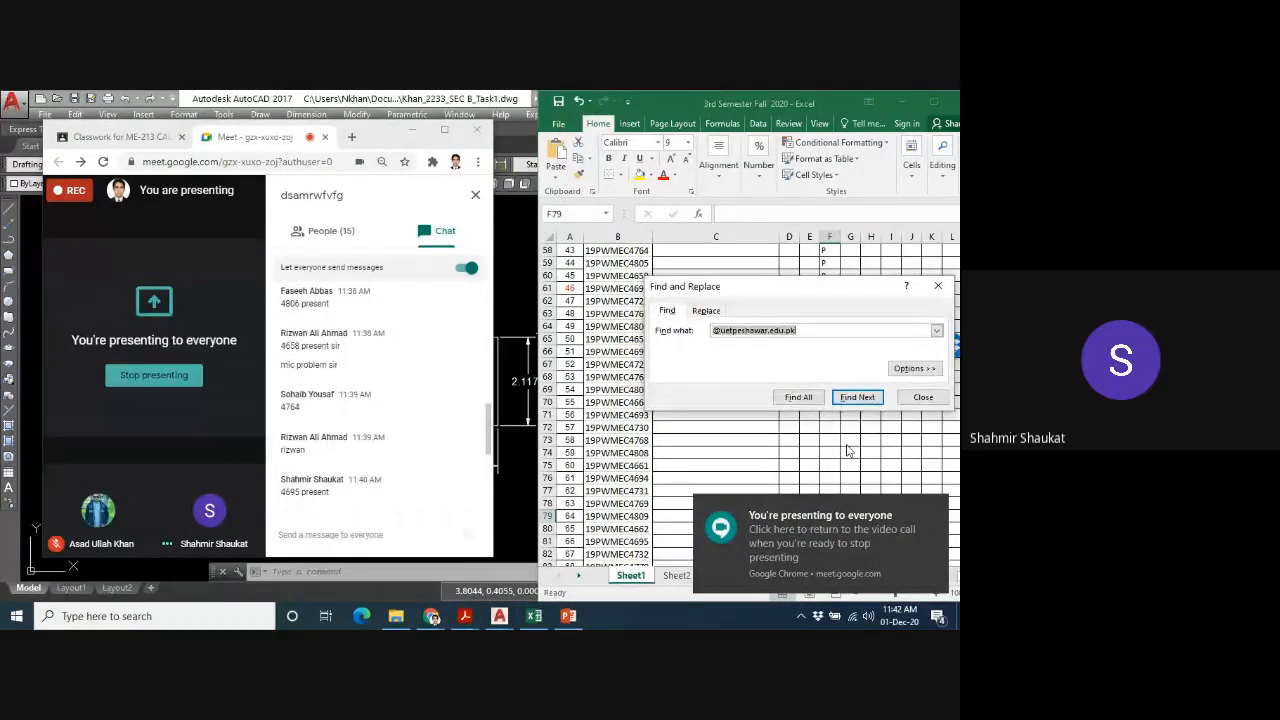
{"action": "type", "text": "46"}
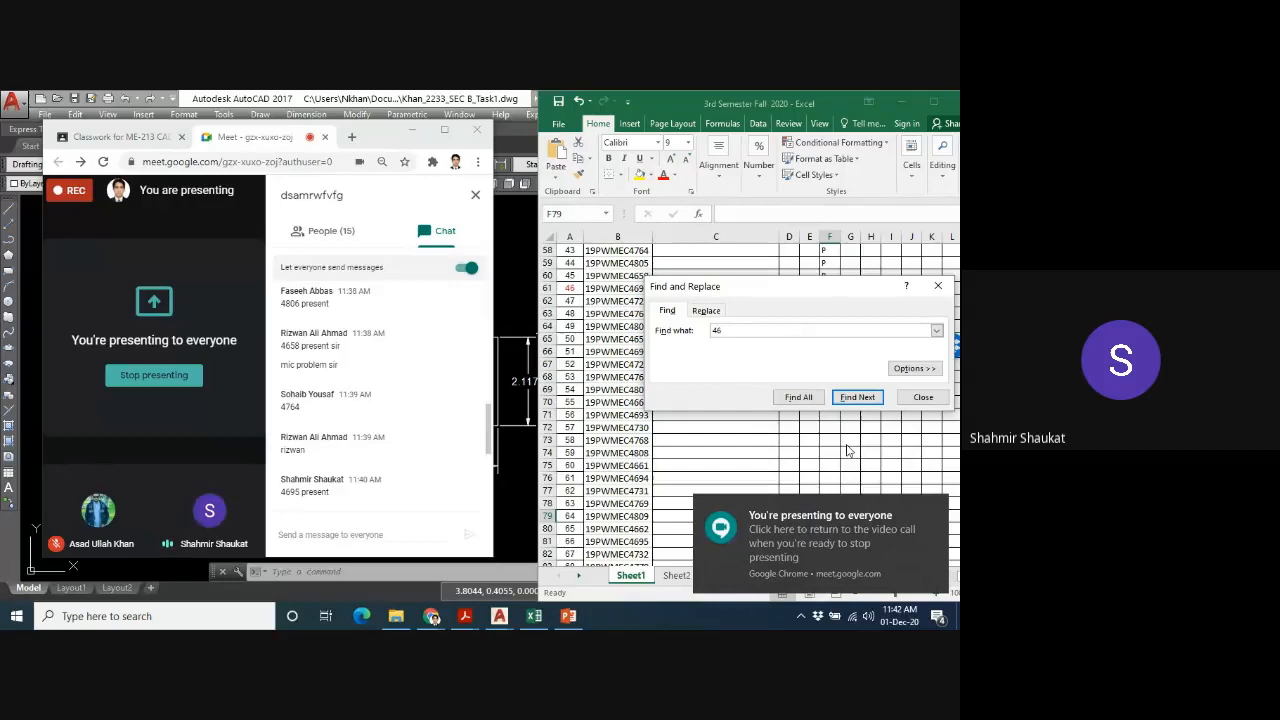
{"action": "type", "text": "95"}
{"action": "key", "text": "Return"}
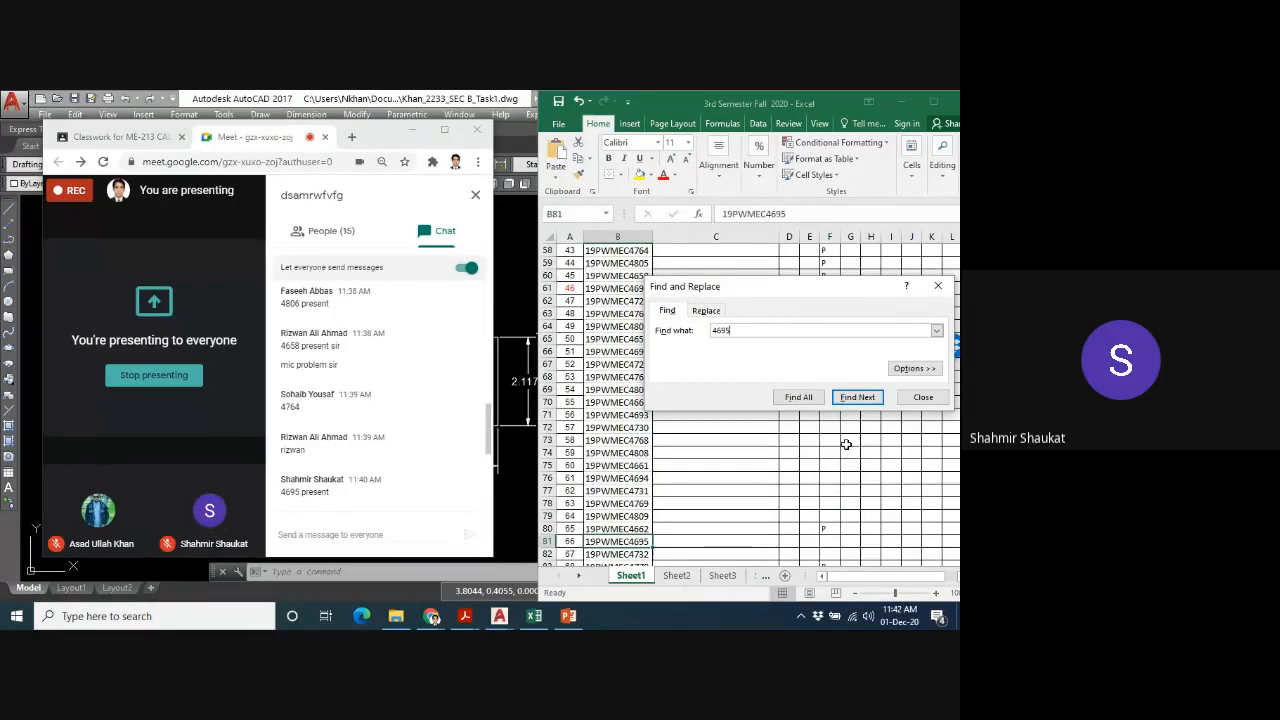
{"action": "left_click", "coordinate": [831, 540]}
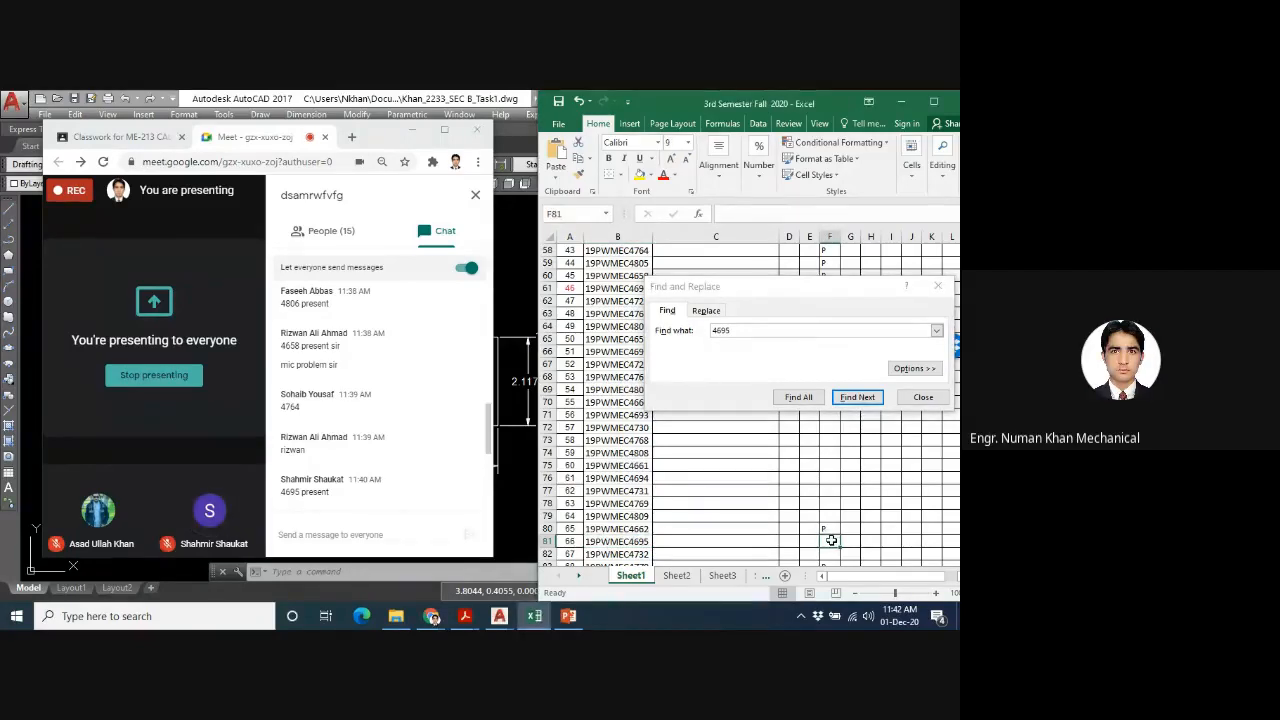
{"action": "type", "text": "P"}
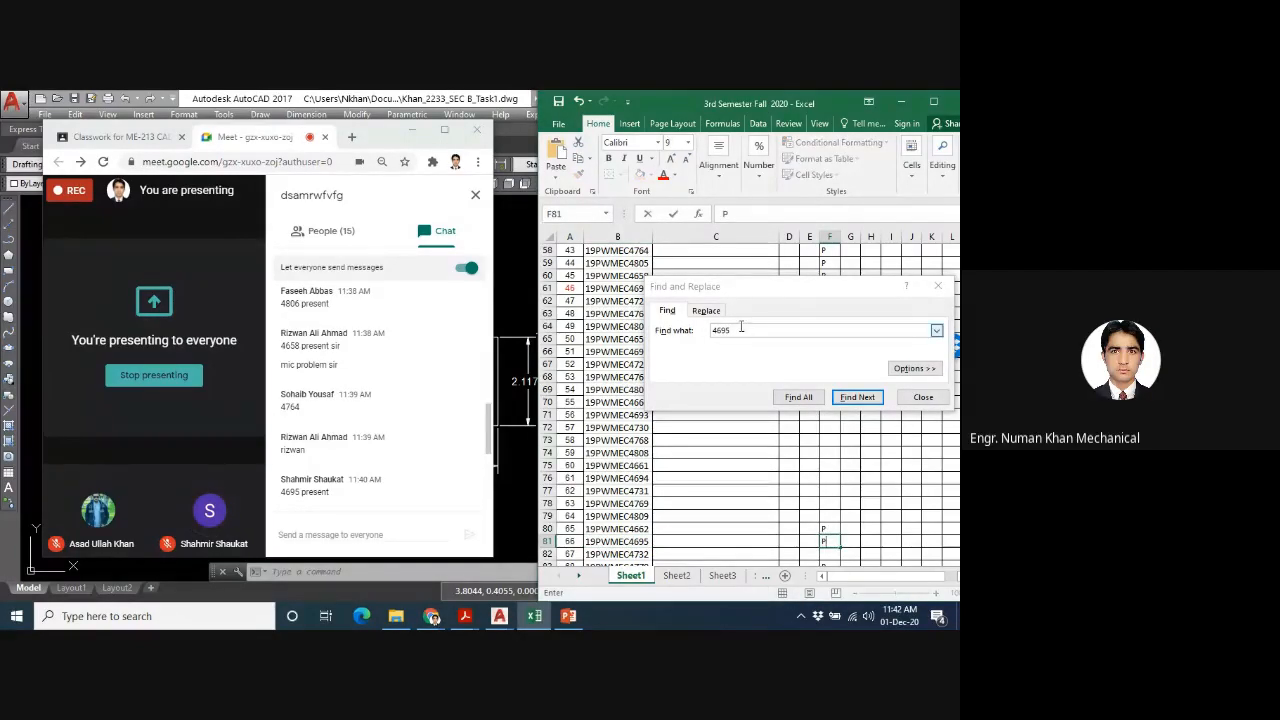
- Search the attendance sheet for the registration number given in the 11:38 AM "present sir" chat message to check its mark
{"action": "left_click", "coordinate": [741, 329]}
{"action": "key", "text": "BackSpace"}
{"action": "key", "text": "BackSpace"}
{"action": "key", "text": "BackSpace"}
{"action": "key", "text": "BackSpace"}
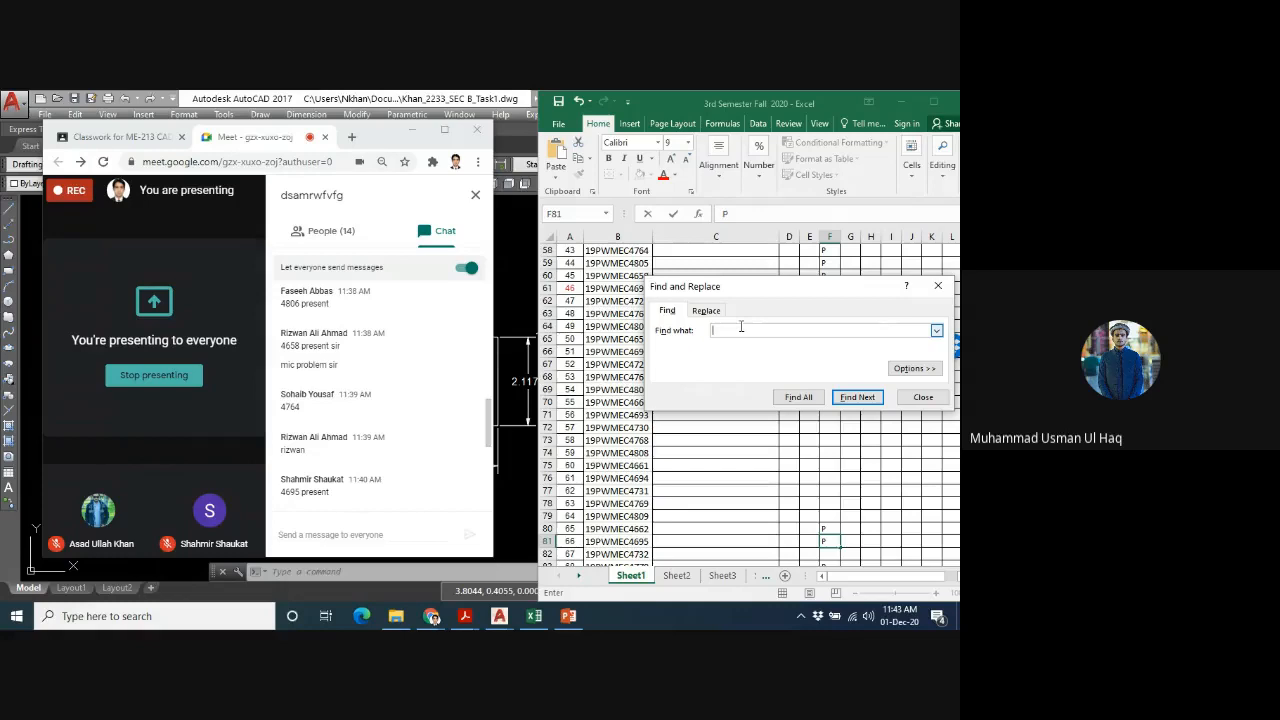
{"action": "type", "text": "4658"}
{"action": "key", "text": "Return"}
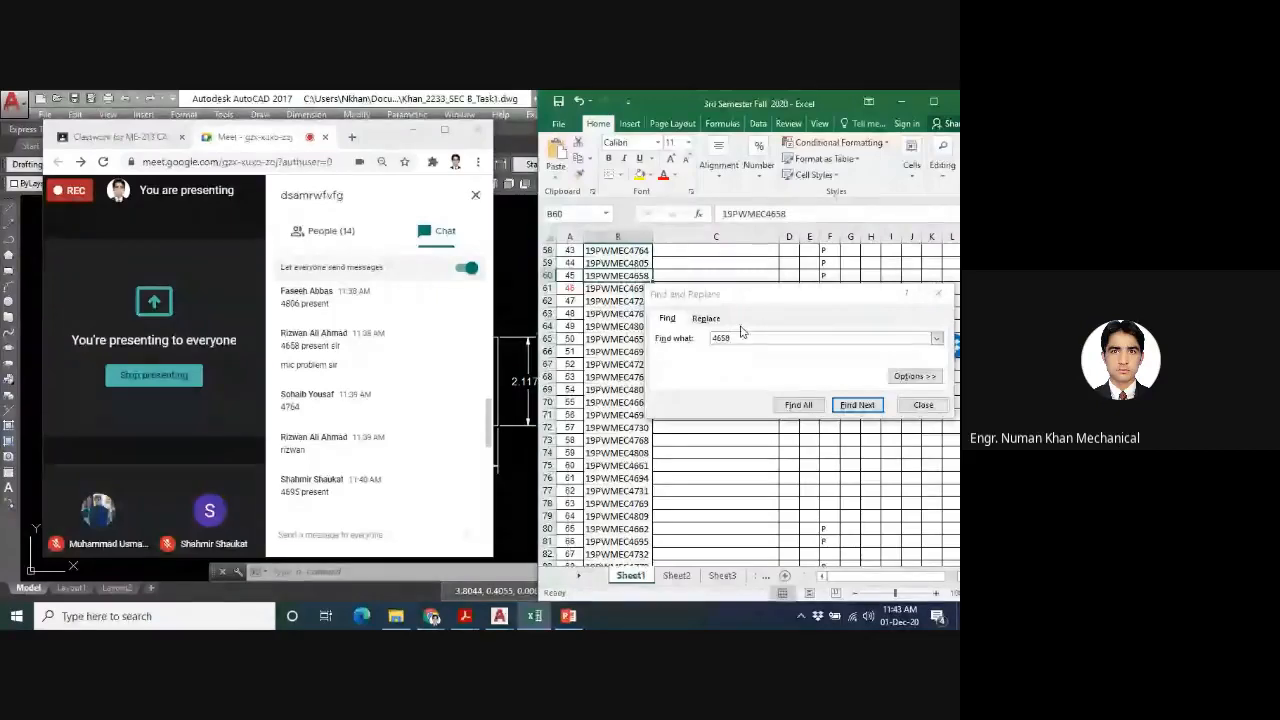
- Look up the registration number from the topmost visible 11:38 AM chat message to check its attendance mark, and close the search
{"action": "left_click", "coordinate": [734, 338]}
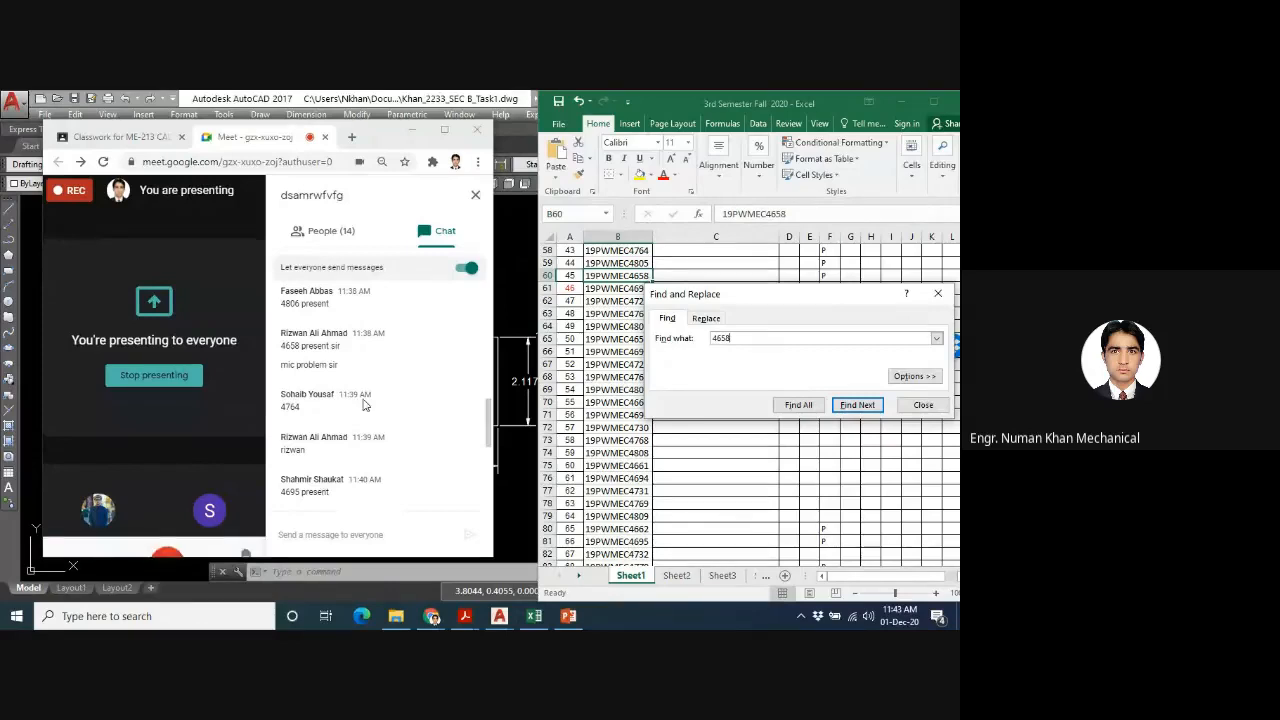
{"action": "left_click", "coordinate": [760, 338]}
{"action": "key", "text": "BackSpace"}
{"action": "key", "text": "BackSpace"}
{"action": "key", "text": "BackSpace"}
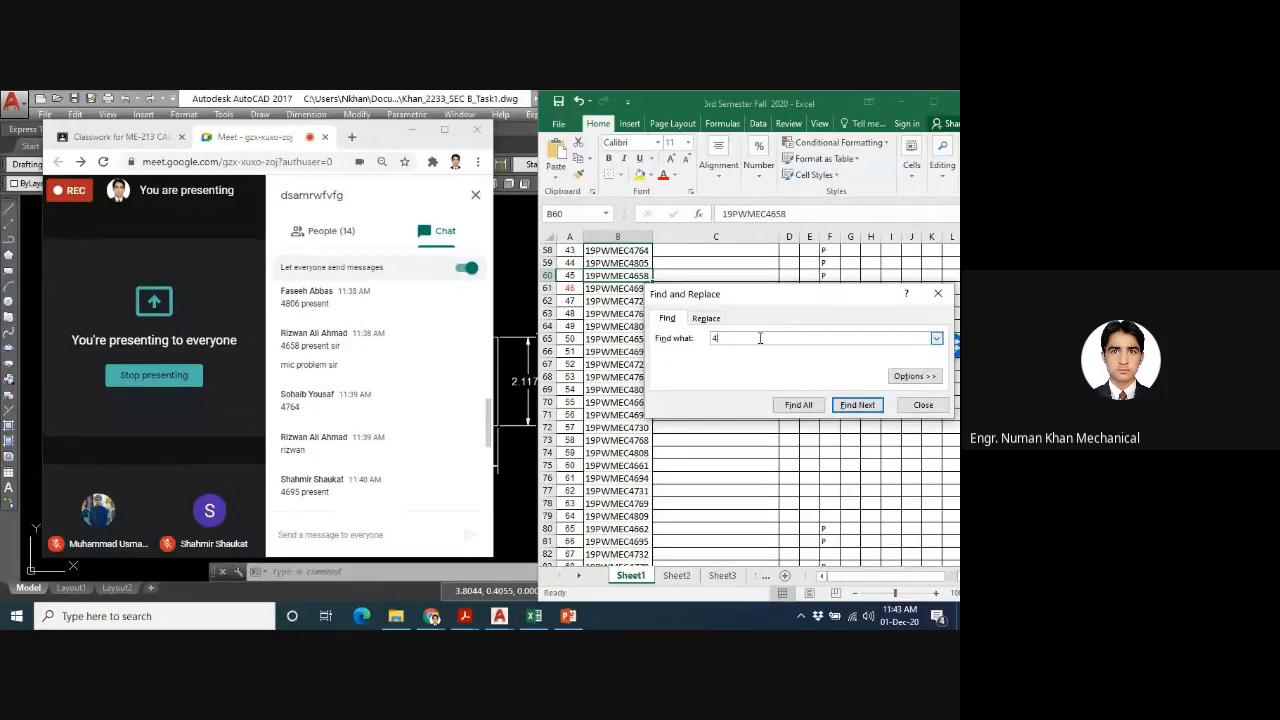
{"action": "type", "text": "806"}
{"action": "key", "text": "Return"}
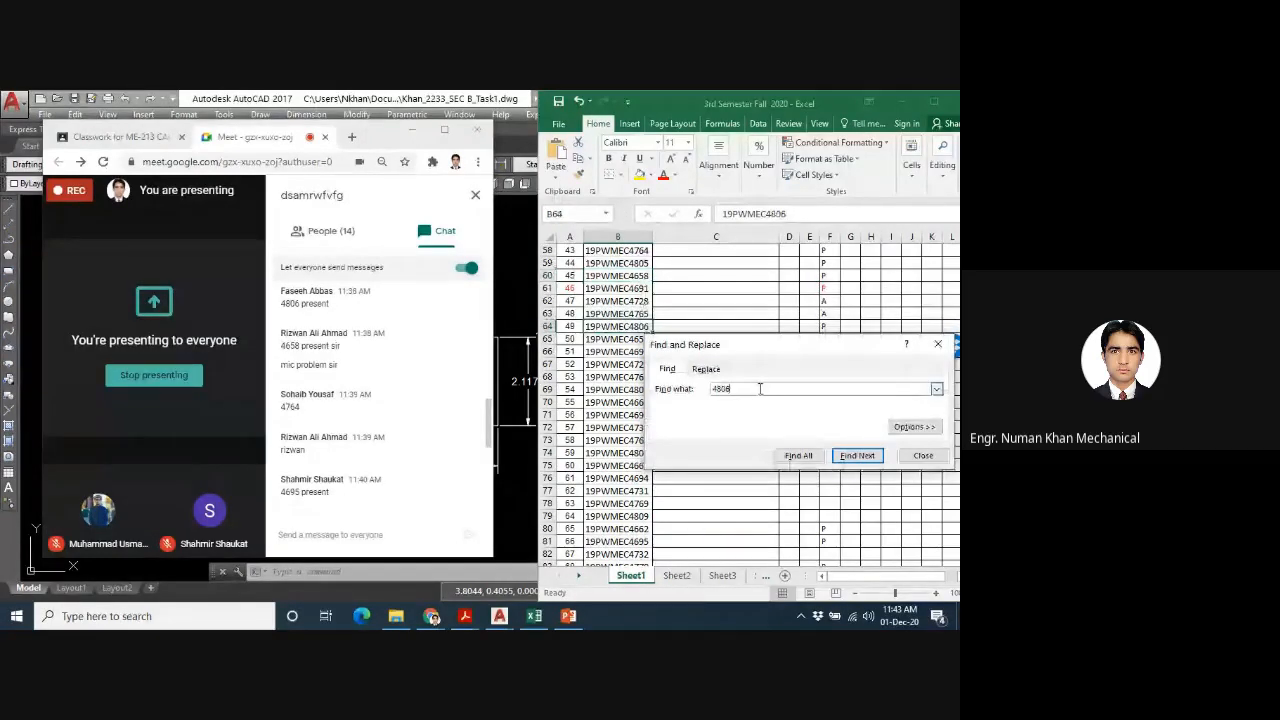
{"action": "left_click", "coordinate": [922, 456]}
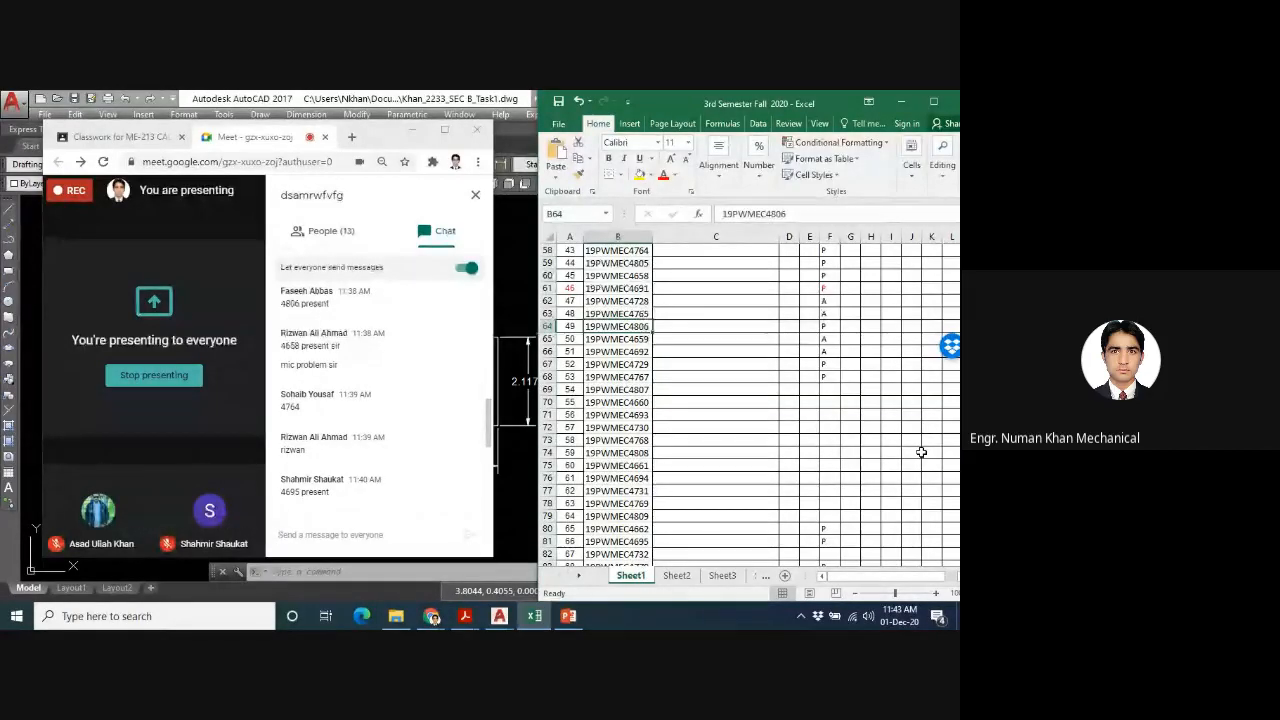
- Switch to the Google Meet call, maximize its window and open the further call options for stopping the recording
{"action": "left_click", "coordinate": [444, 130]}
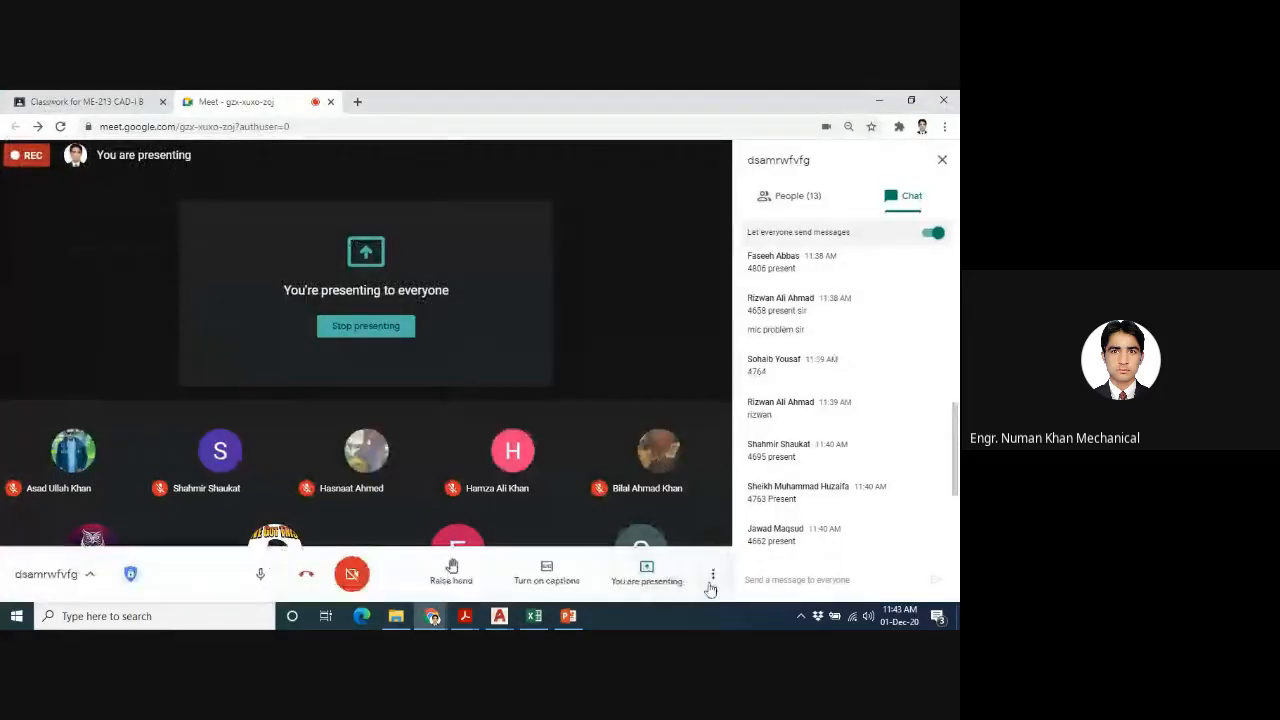
{"action": "left_click", "coordinate": [713, 573]}
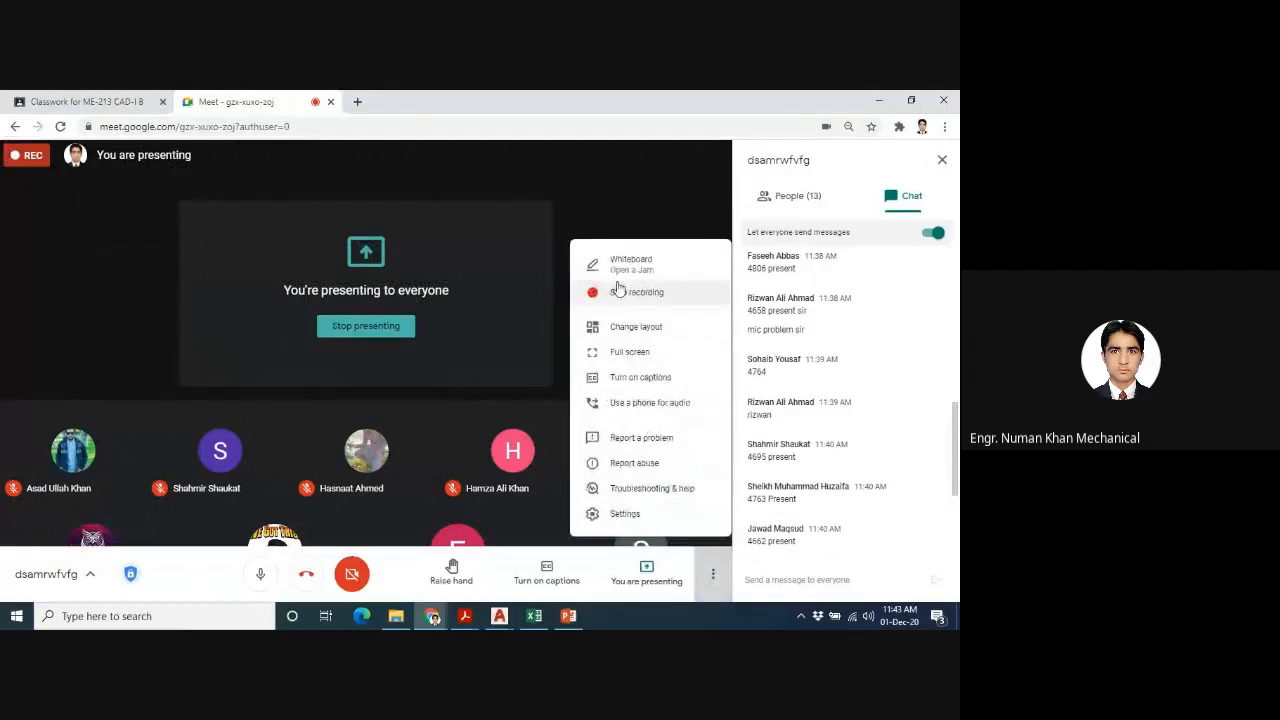